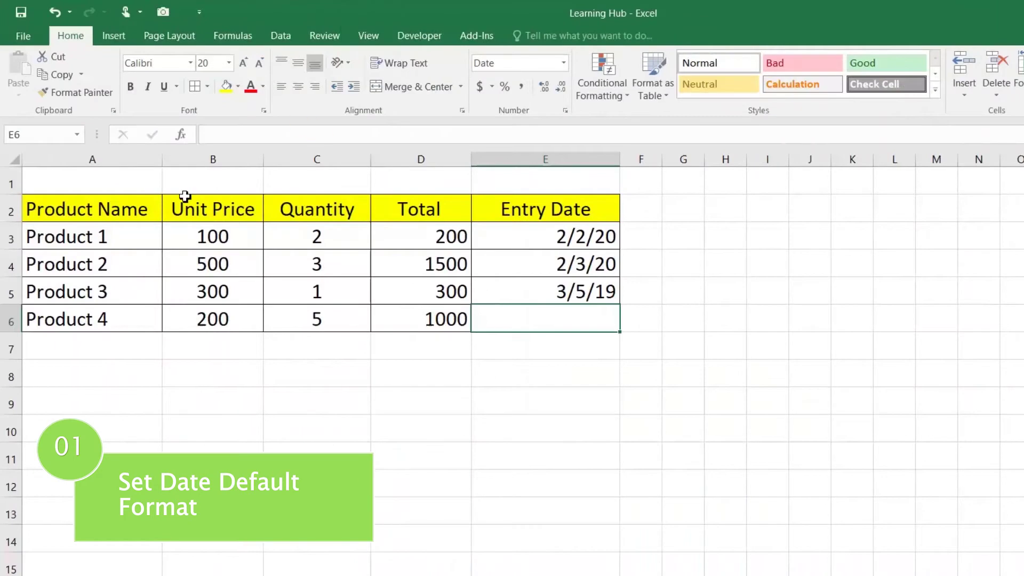
# Review the product table and enter 02-MAR-2020 as Product 4's entry date in E6
pyautogui.moveTo(82, 208); pyautogui.dragTo(530, 331)
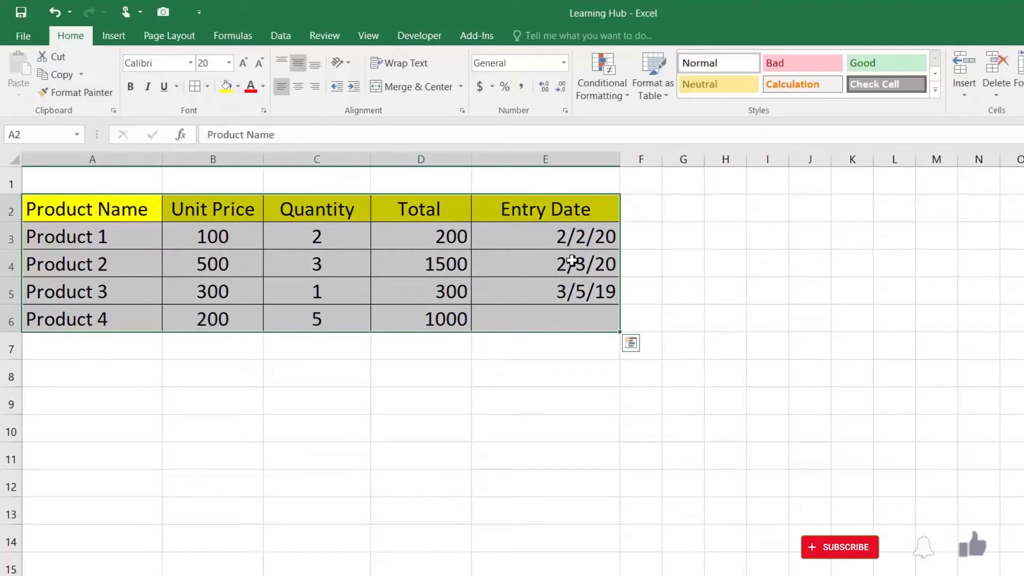
pyautogui.click(576, 241)
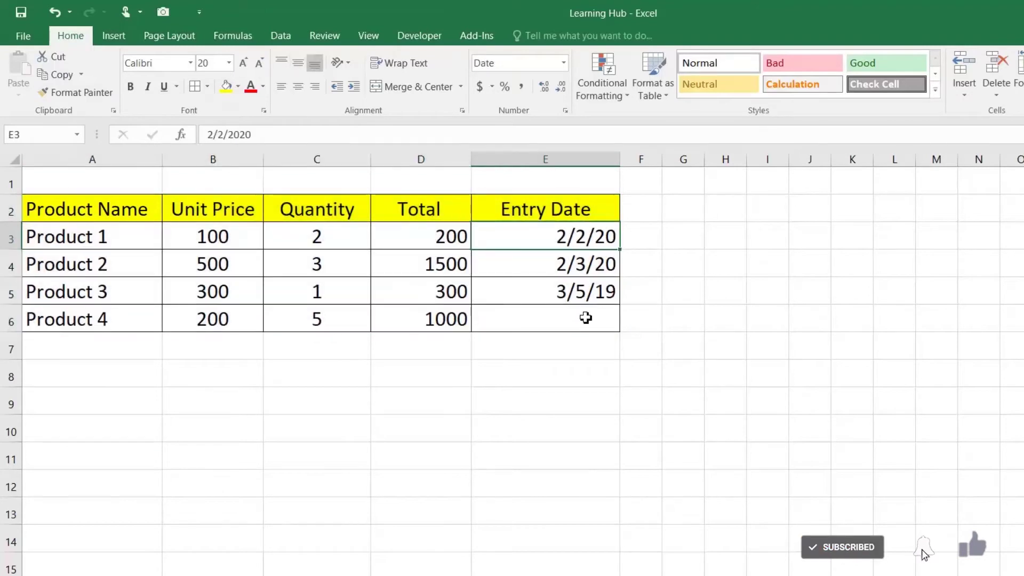
pyautogui.click(586, 315)
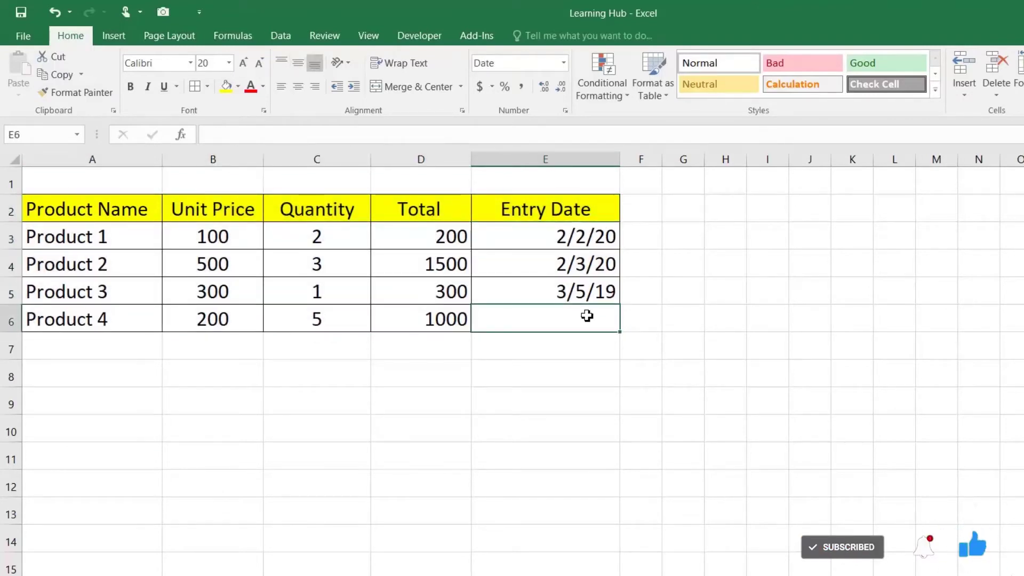
pyautogui.write('02-')
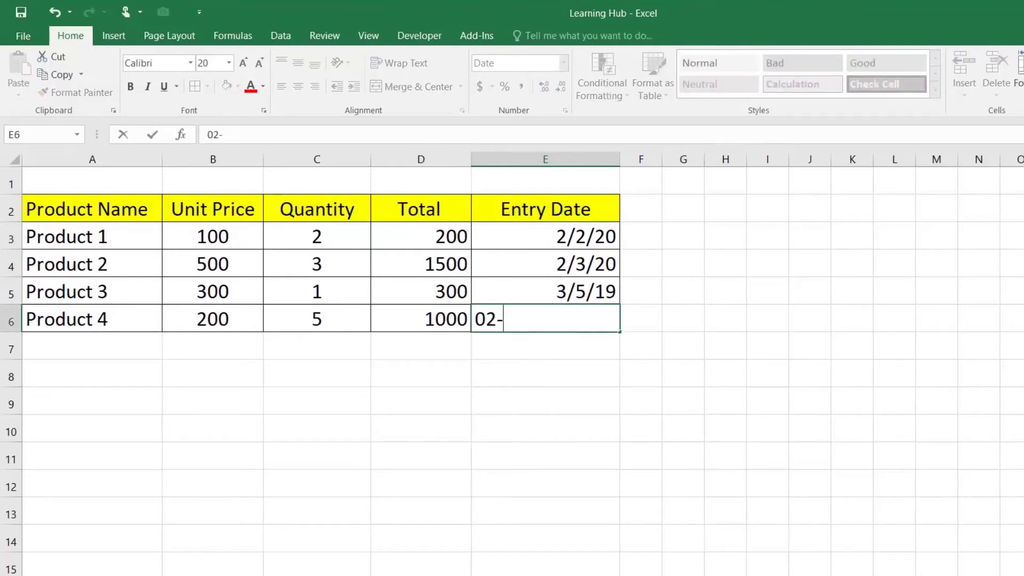
pyautogui.write('MAR-2020')
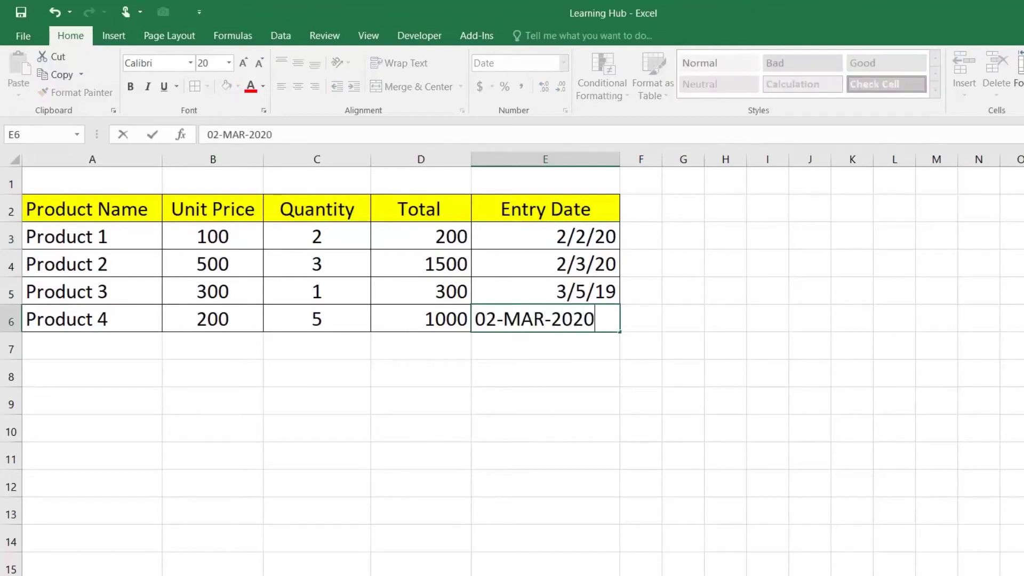
pyautogui.press('Return')
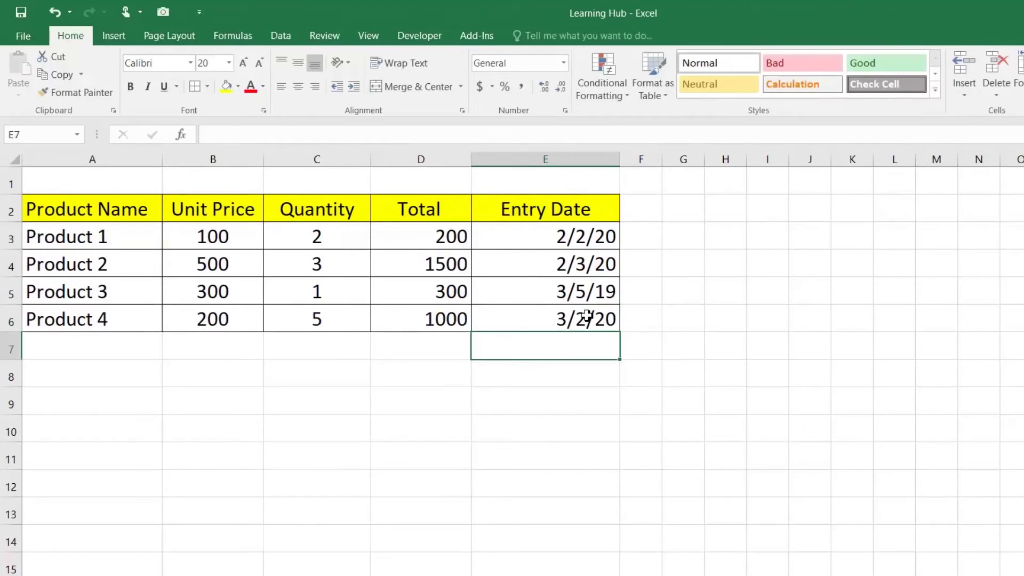
# Inspect how E6 stores the new date, displayed as 3/2/20
pyautogui.click(584, 319)
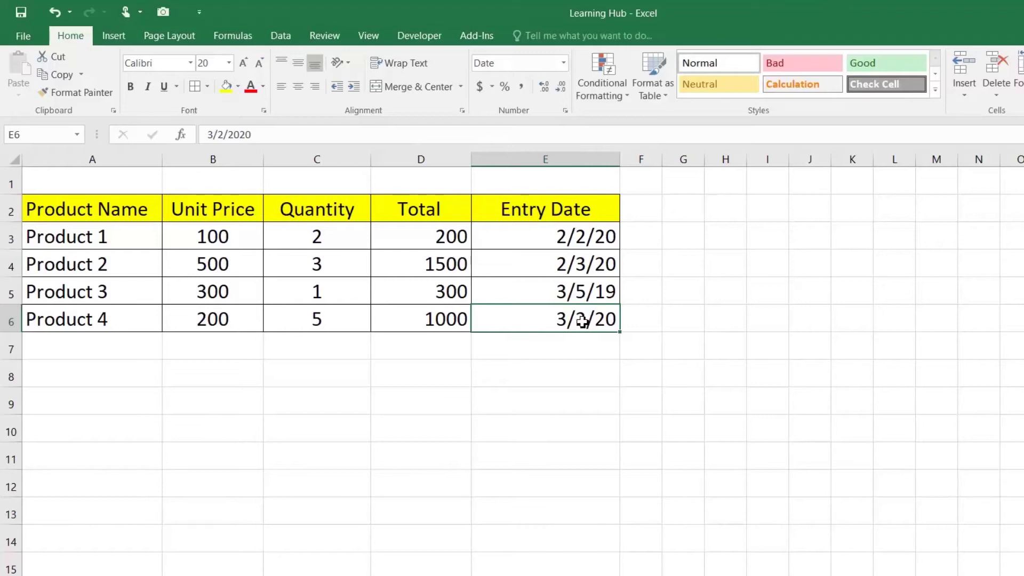
pyautogui.rightClick(585, 322)
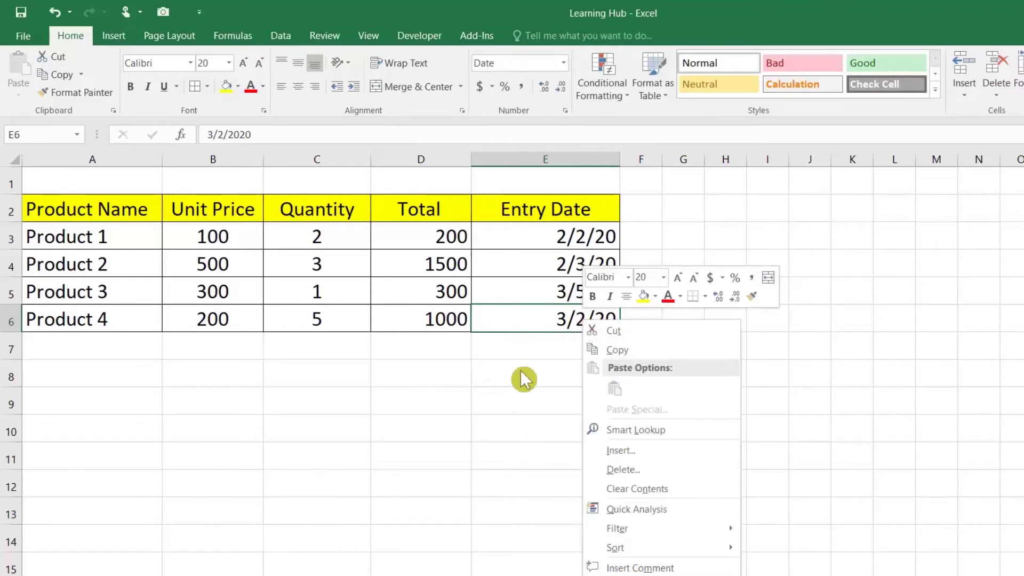
pyautogui.click(515, 324)
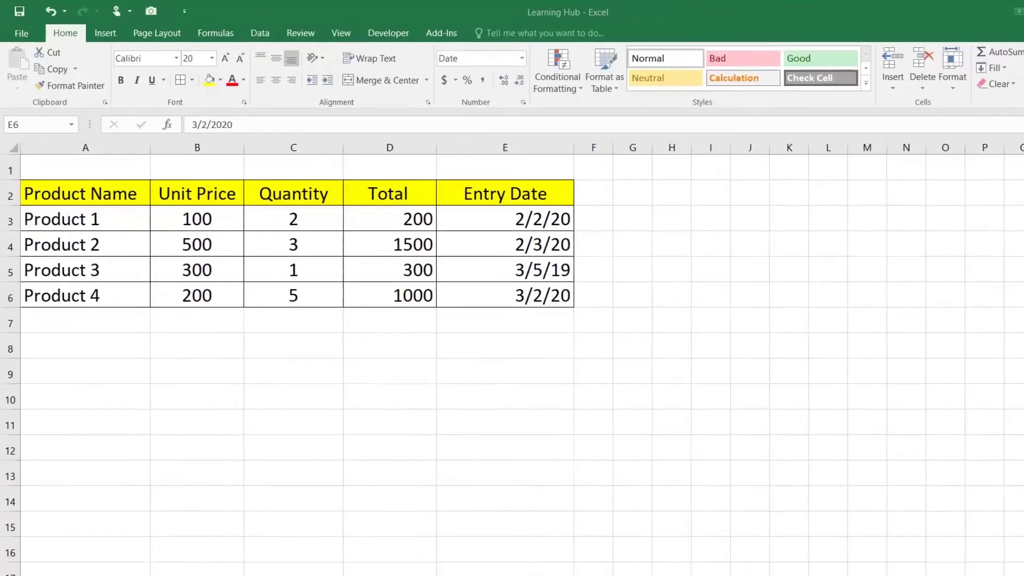
pyautogui.click(259, 565)
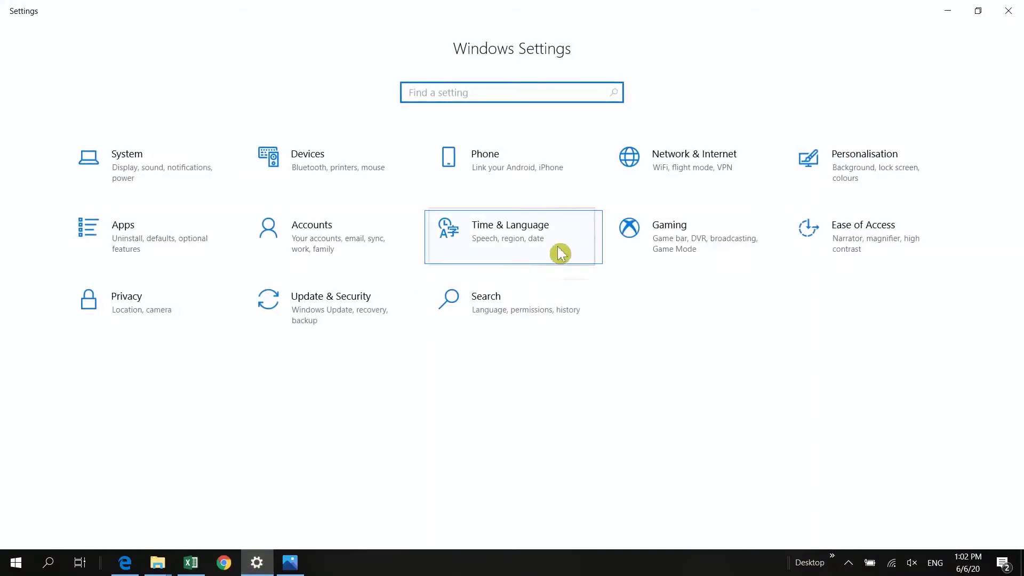
# Change the Windows regional short date format to dd-MM-yyyy and apply it
pyautogui.click(514, 249)
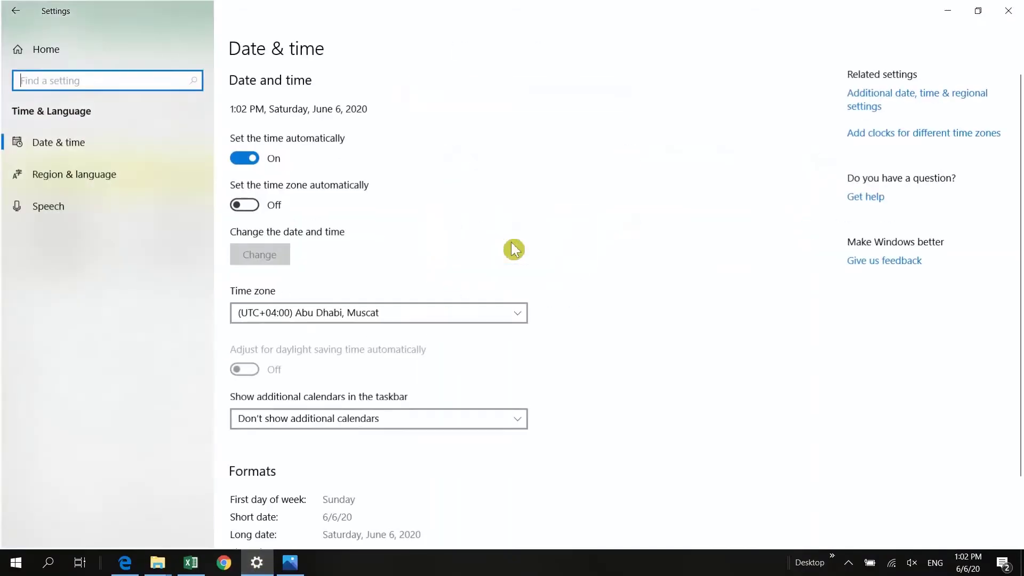
pyautogui.click(868, 100)
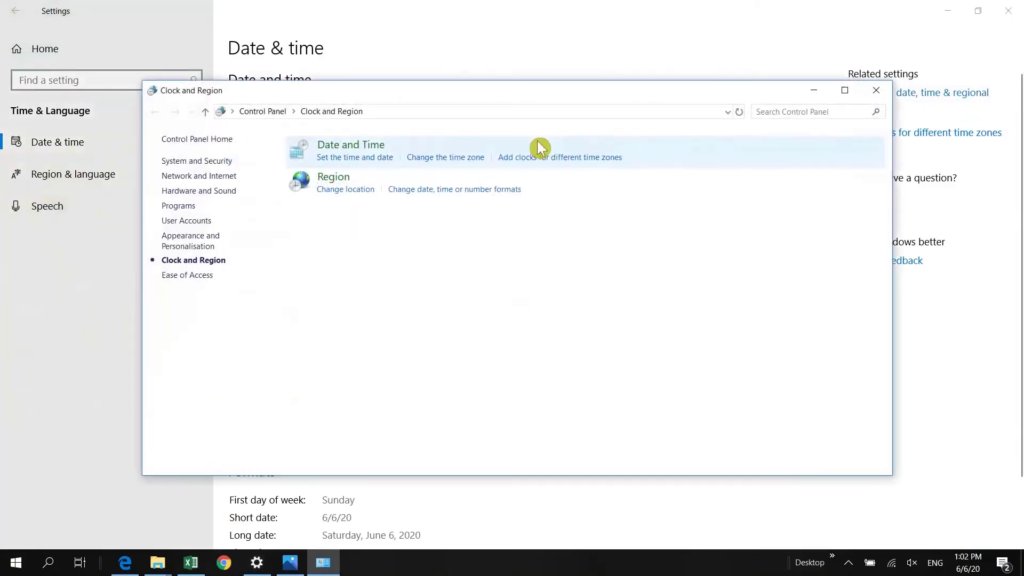
pyautogui.click(437, 200)
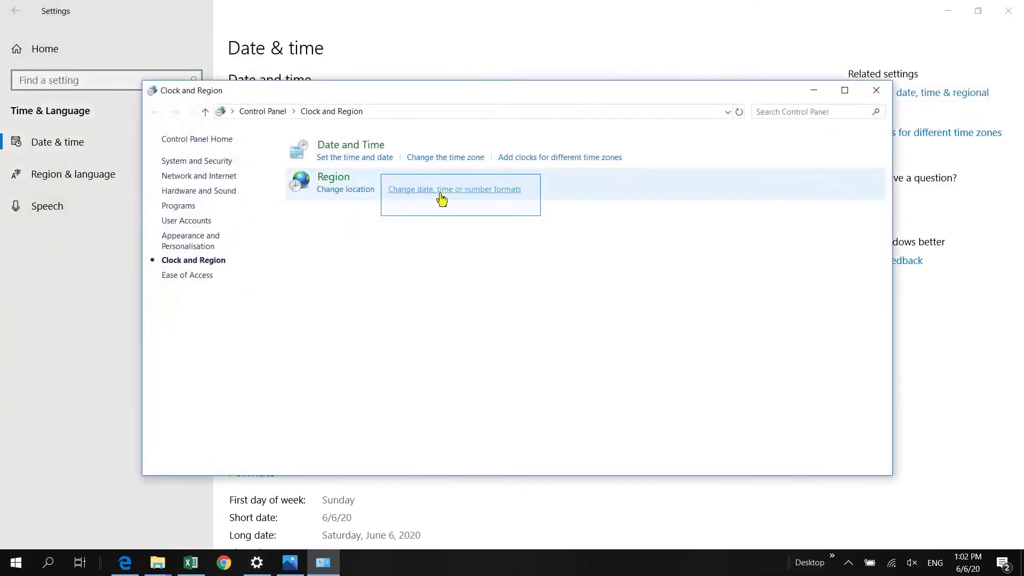
pyautogui.click(444, 197)
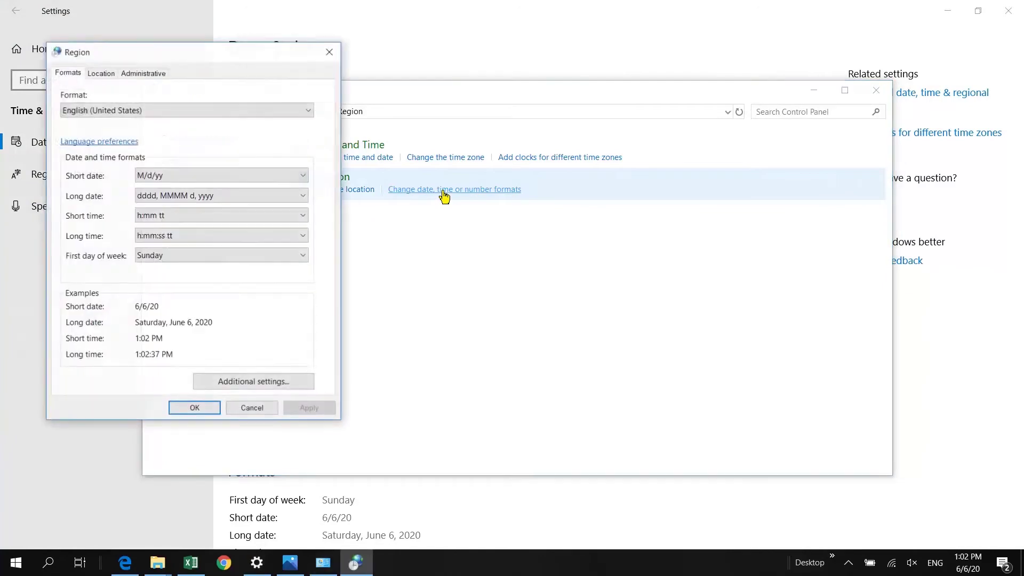
pyautogui.click(272, 392)
pyautogui.click(176, 125)
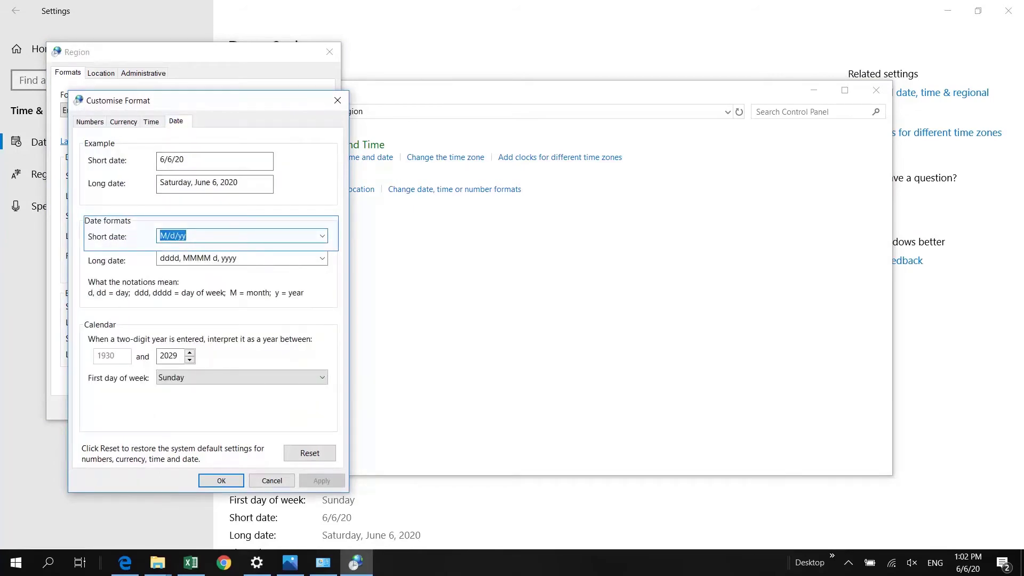
pyautogui.write('DD-MM-YYYY')
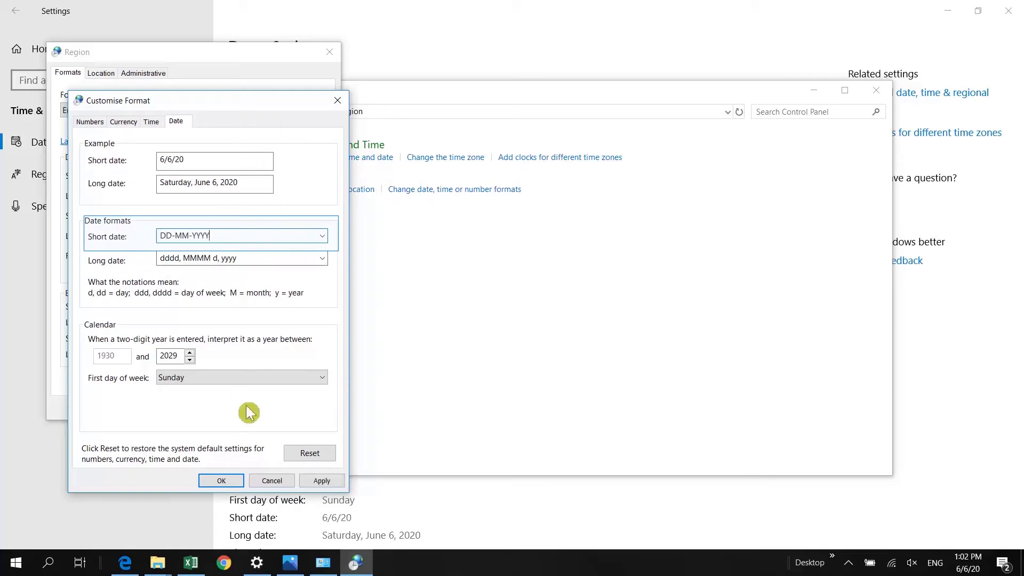
pyautogui.click(322, 481)
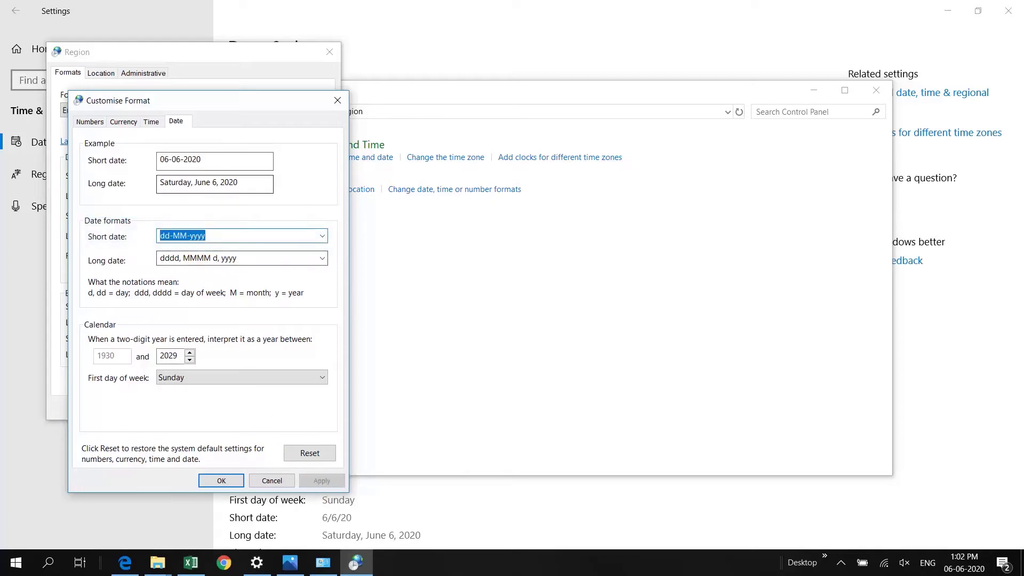
pyautogui.click(219, 481)
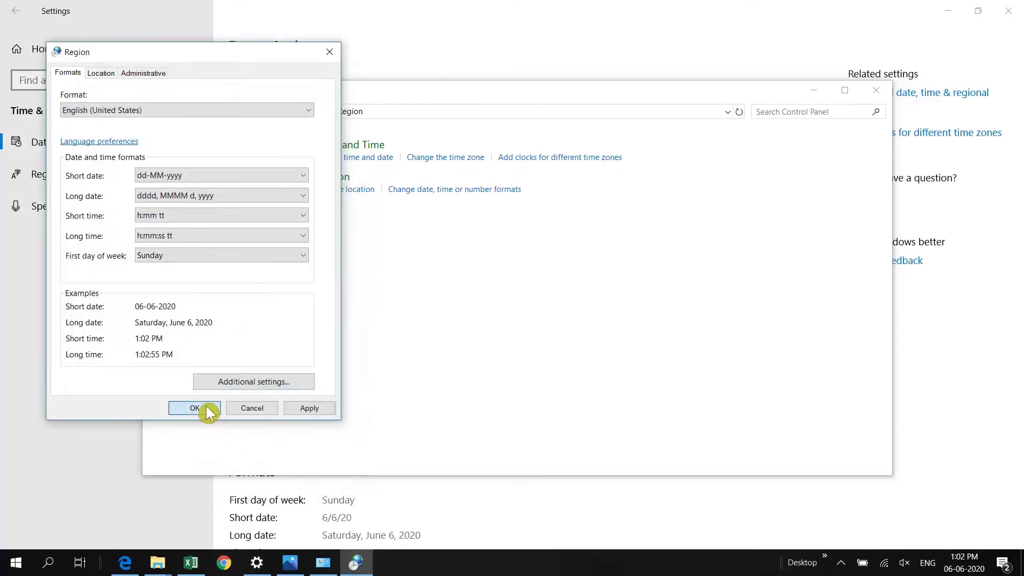
pyautogui.click(206, 412)
pyautogui.click(876, 91)
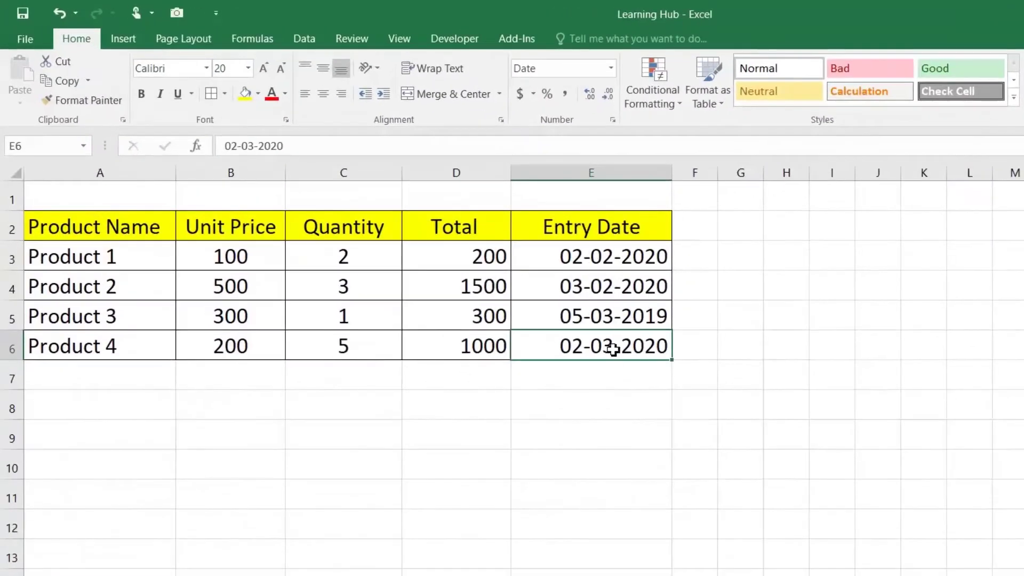
# Check the dates in E3:E5 and enter 01/JAN/2019 in E8, shown as 01-01-2019
pyautogui.moveTo(616, 264); pyautogui.dragTo(616, 321)
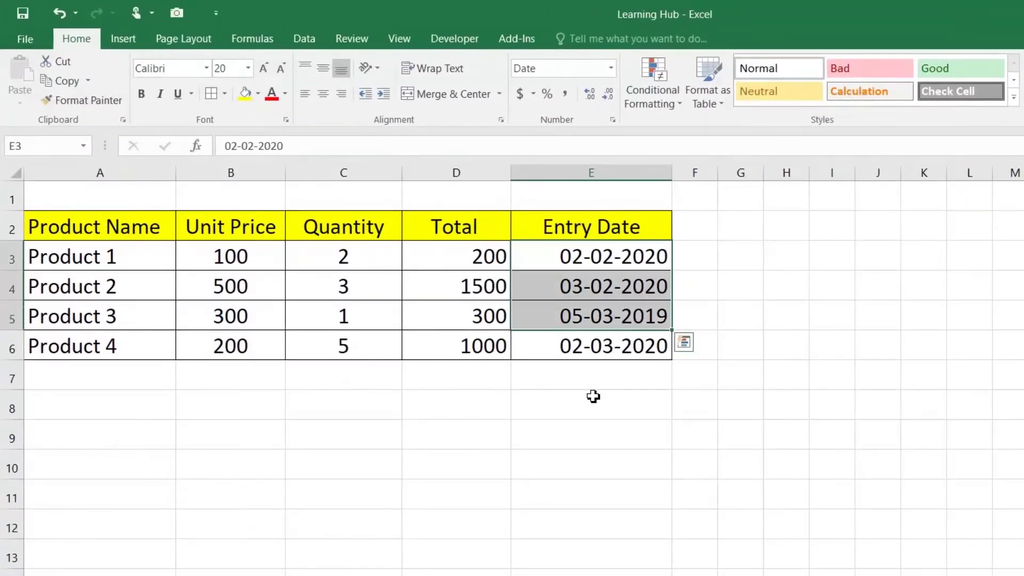
pyautogui.click(613, 411)
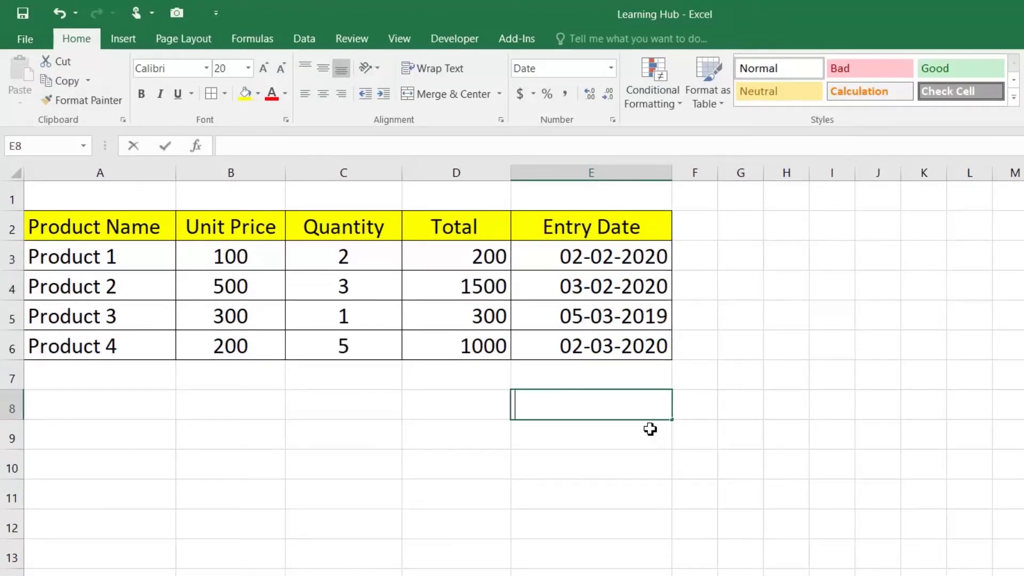
pyautogui.write('01/')
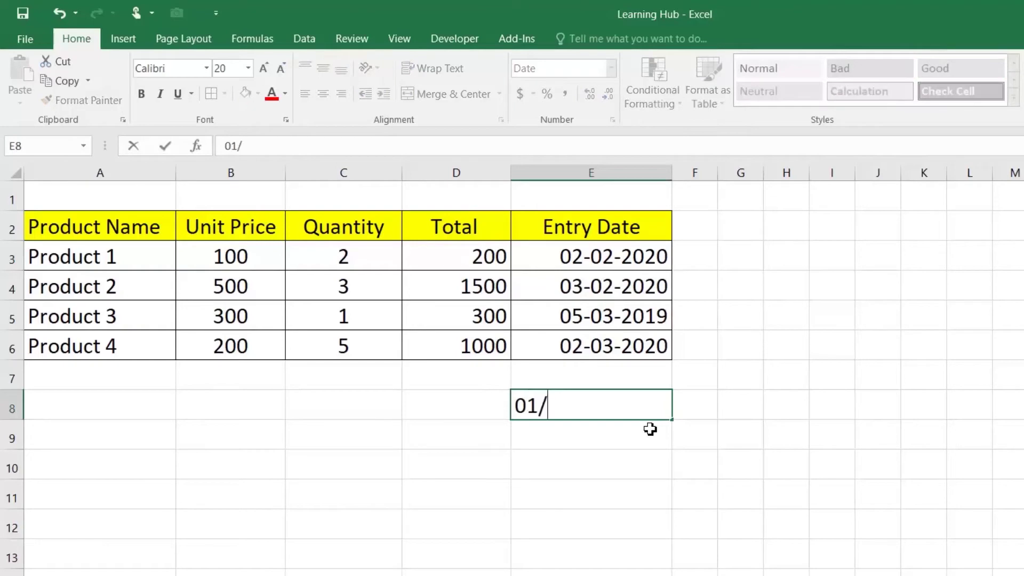
pyautogui.write('JAN/')
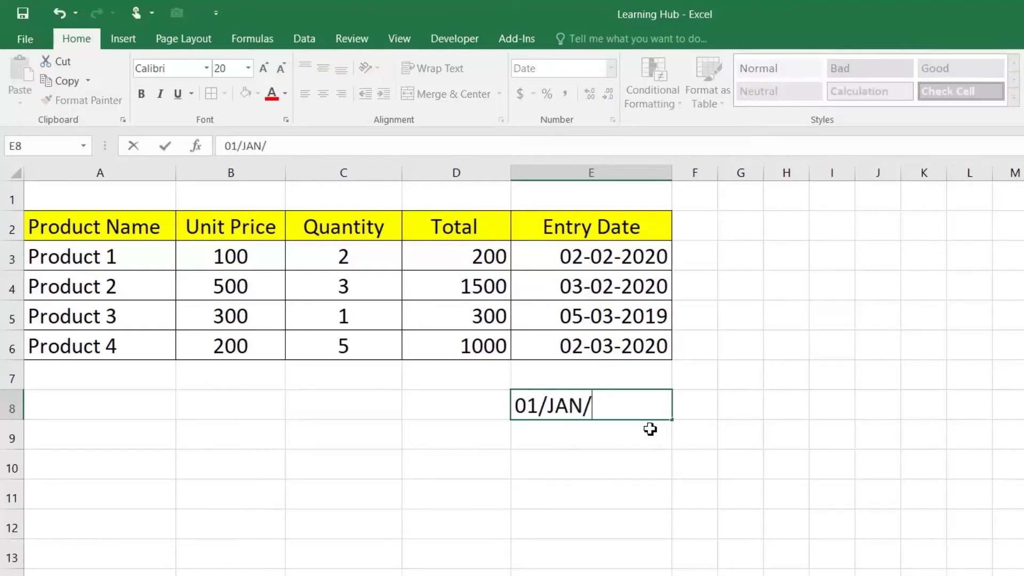
pyautogui.write('2019')
pyautogui.press('Return')
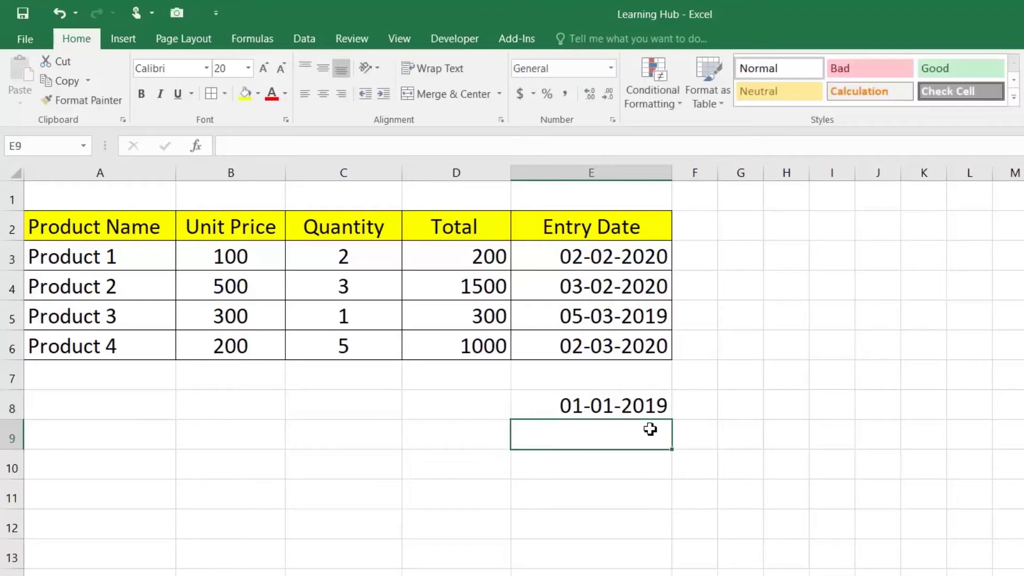
pyautogui.click(582, 407)
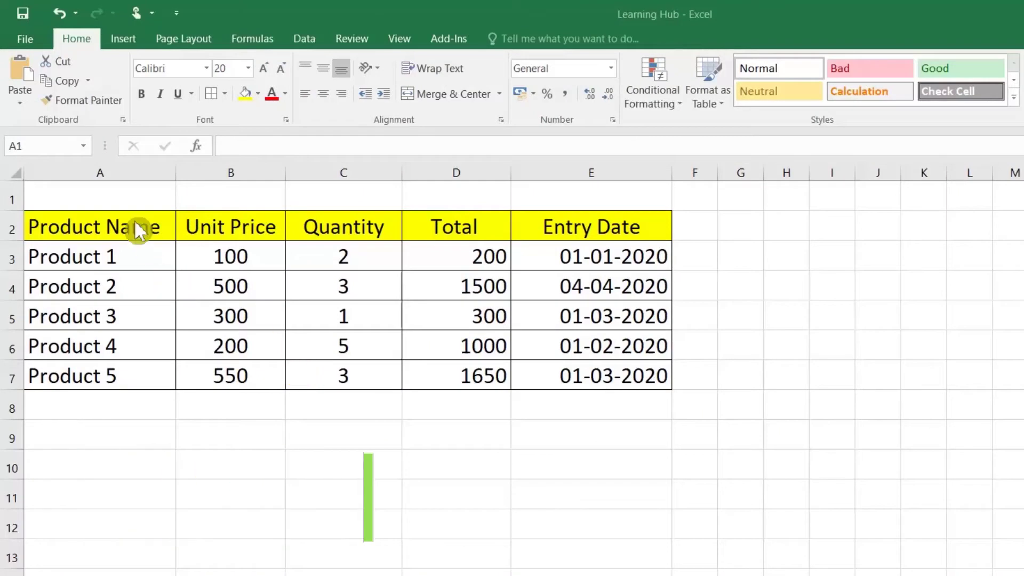
# Type the title 'Price List of 2020' in cell A1
pyautogui.click(121, 197)
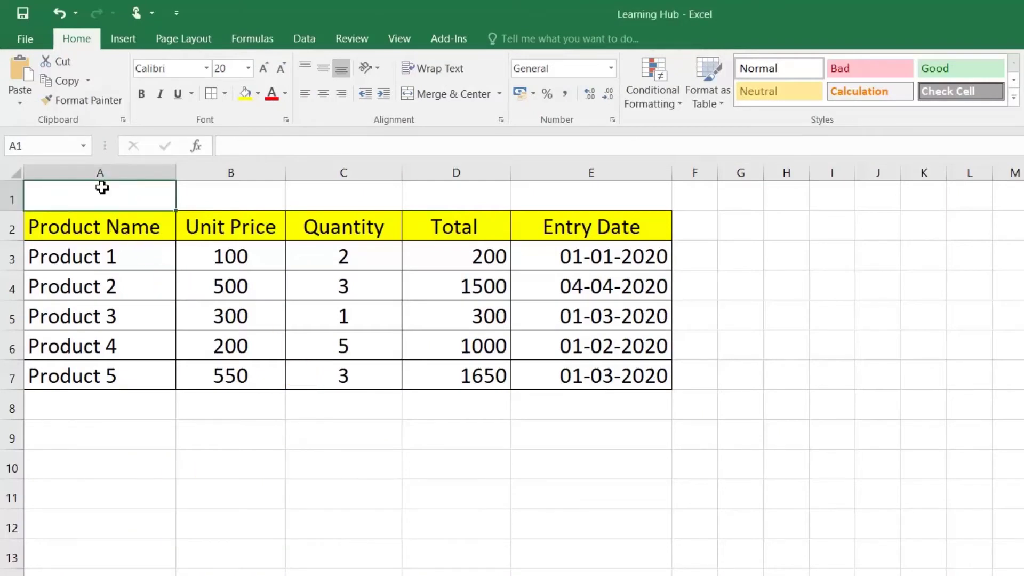
pyautogui.write('P')
pyautogui.press('BackSpace')
pyautogui.write('Price K')
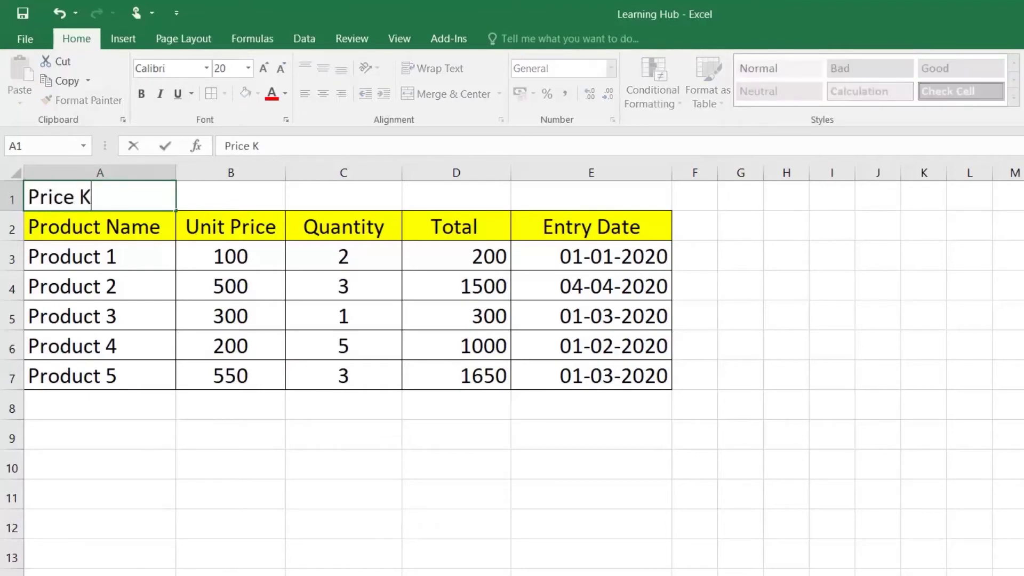
pyautogui.press('BackSpace')
pyautogui.write('List o')
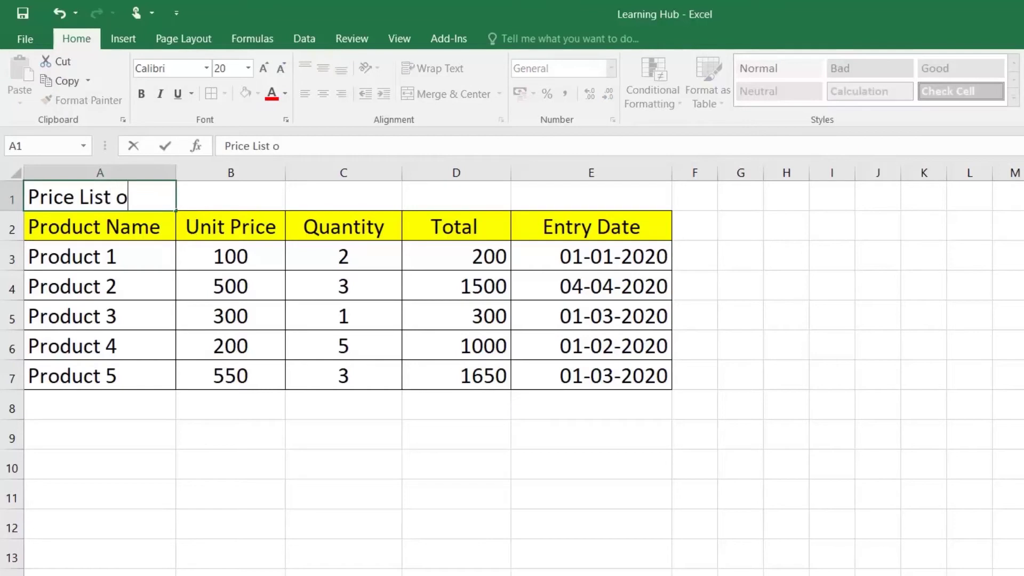
pyautogui.write('f 20202')
pyautogui.press('Return')
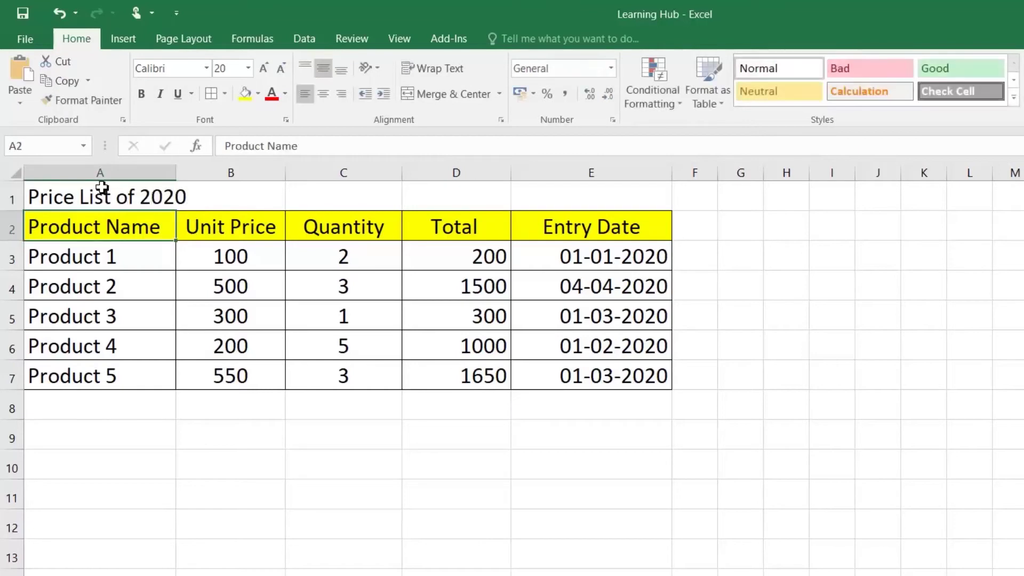
# Centre the title across A1:E1 with Center Across Selection alignment
pyautogui.moveTo(102, 188); pyautogui.dragTo(522, 187)
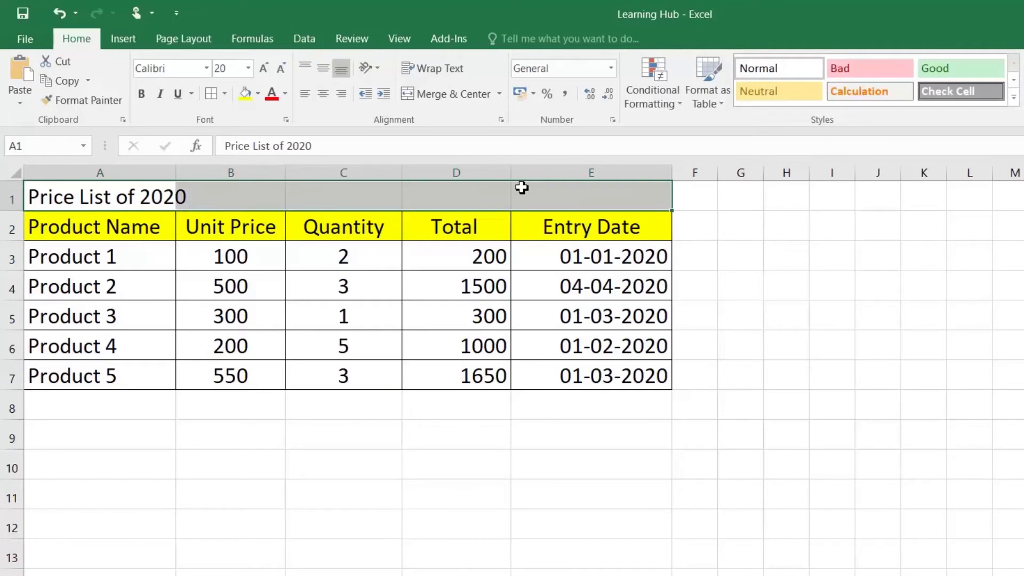
pyautogui.rightClick(522, 187)
pyautogui.click(594, 480)
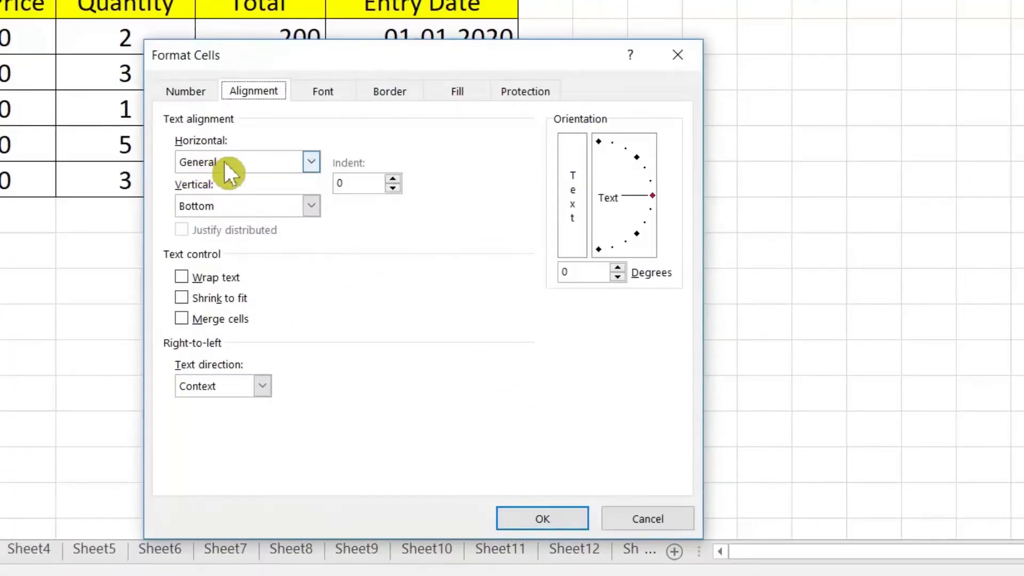
pyautogui.click(241, 162)
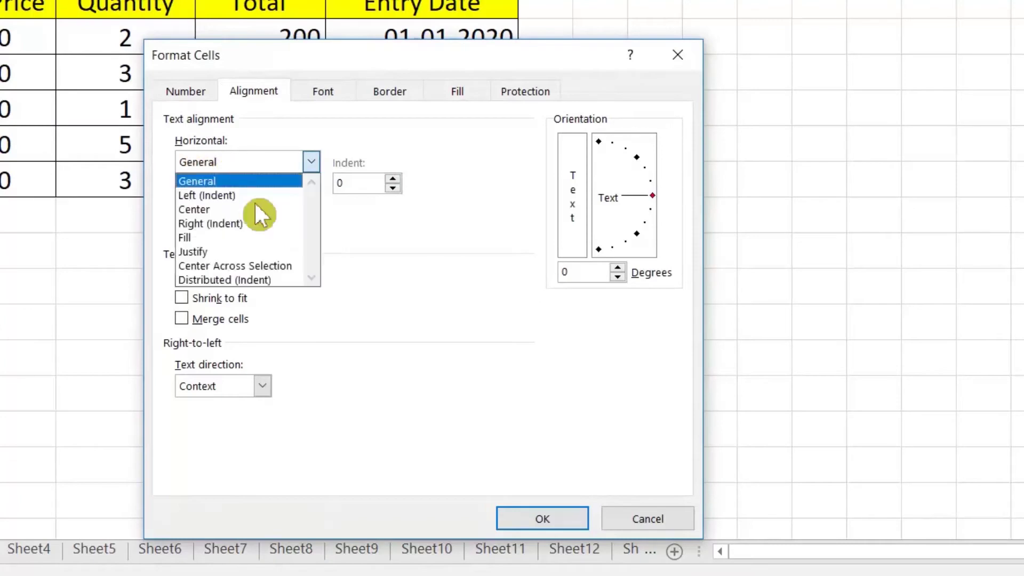
pyautogui.click(264, 266)
pyautogui.click(555, 523)
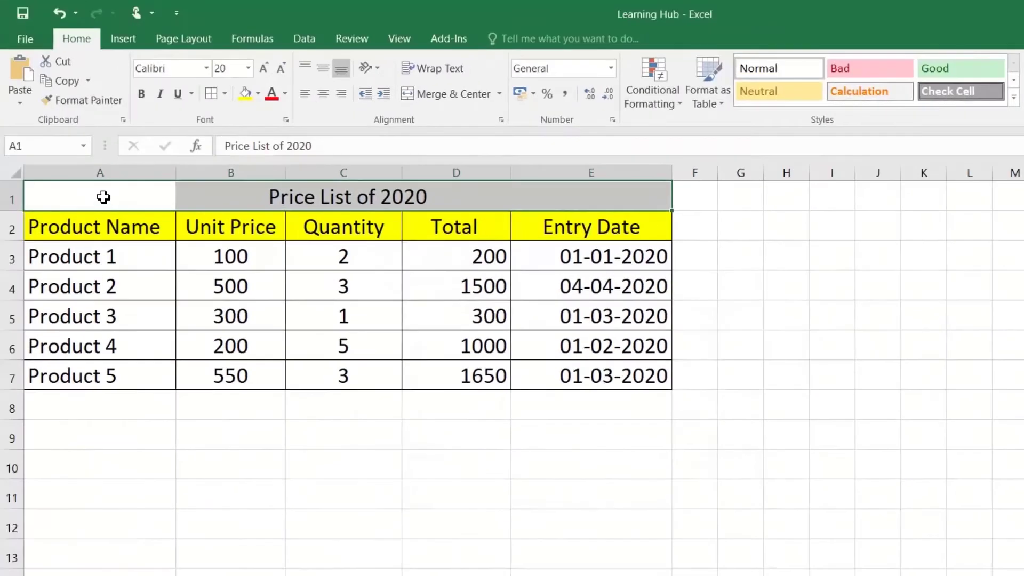
pyautogui.click(102, 198)
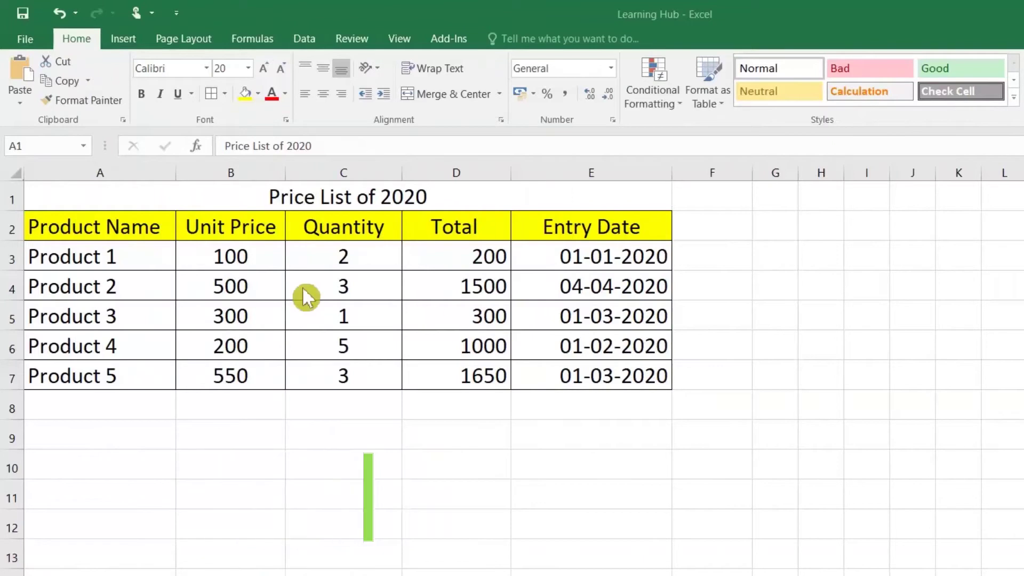
# Convert the price list A2:E7 into a table with headers using Ctrl+T
pyautogui.click(106, 207)
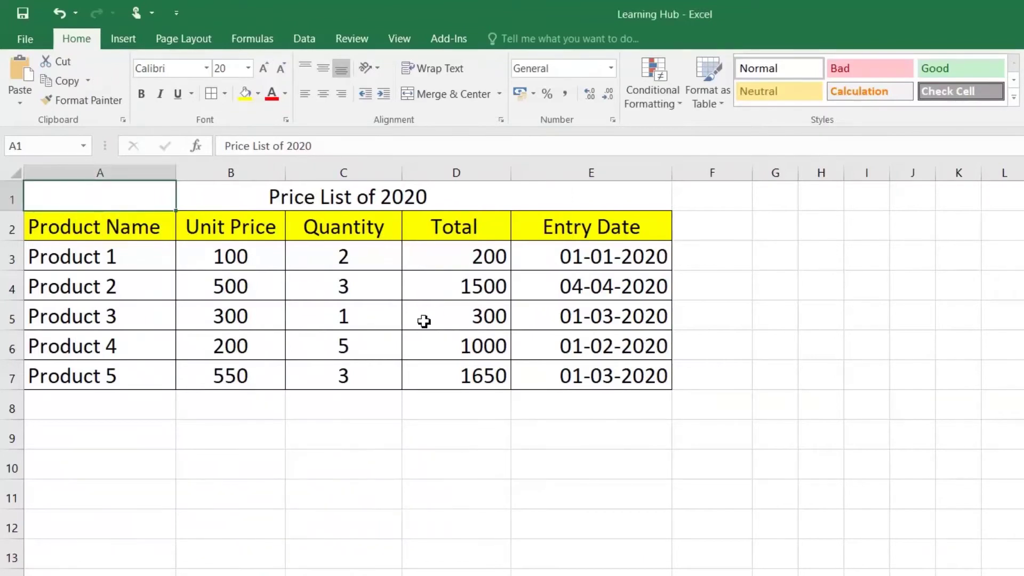
pyautogui.moveTo(120, 234); pyautogui.dragTo(543, 375)
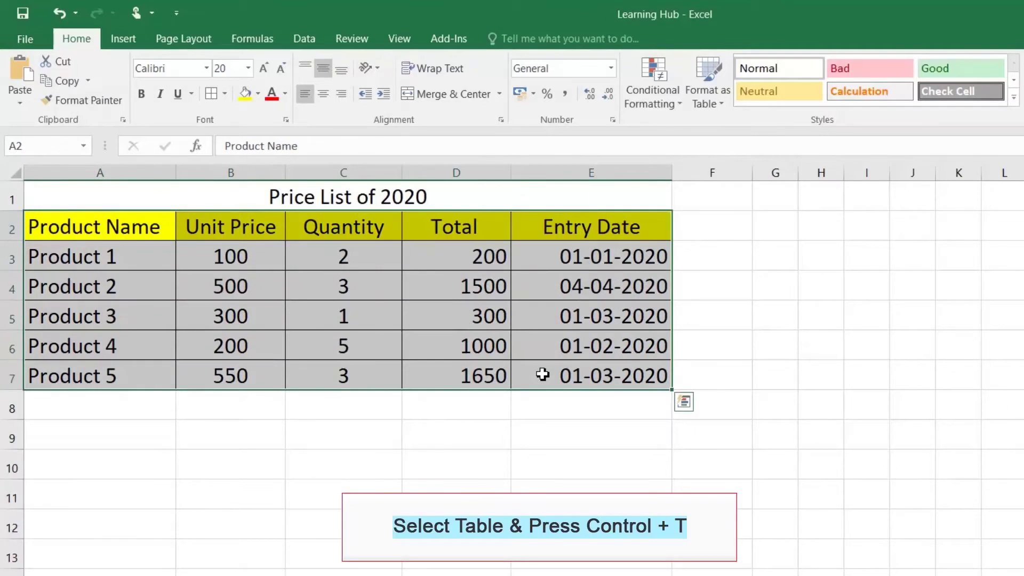
pyautogui.hotkey('ctrl', 't')
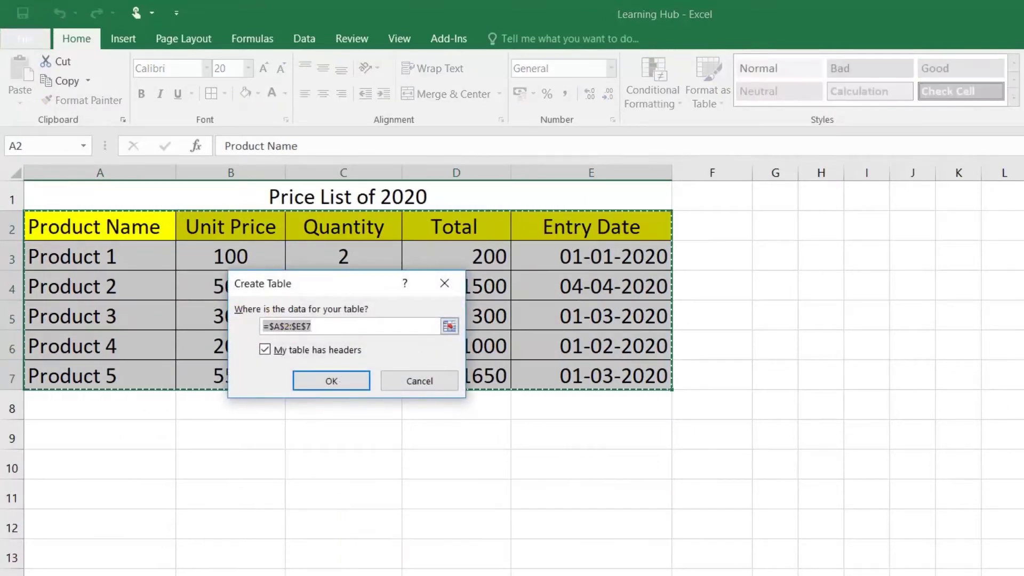
pyautogui.click(344, 383)
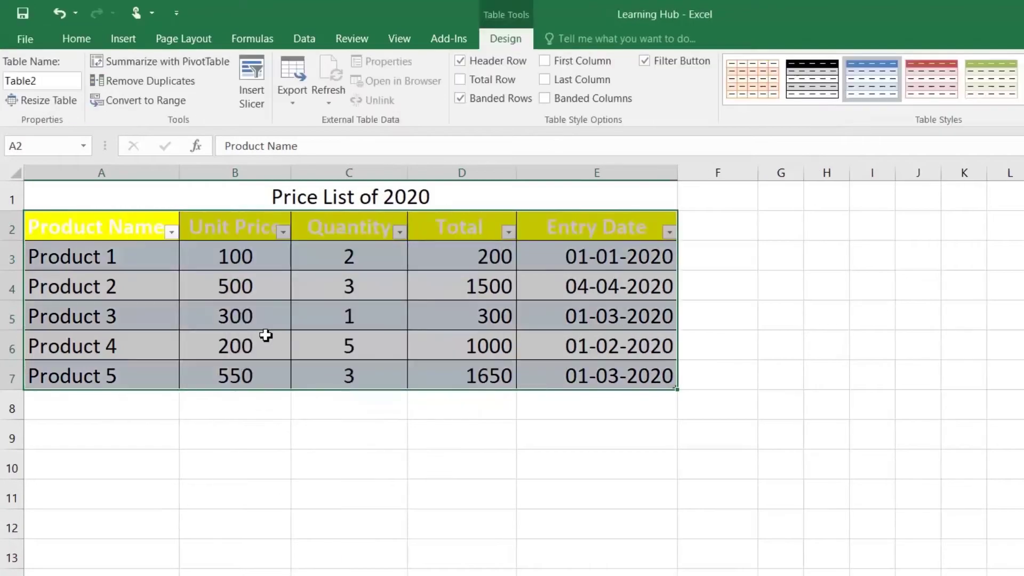
pyautogui.click(275, 343)
# Colour the table's header row text red
pyautogui.moveTo(73, 229); pyautogui.dragTo(544, 222)
pyautogui.click(76, 39)
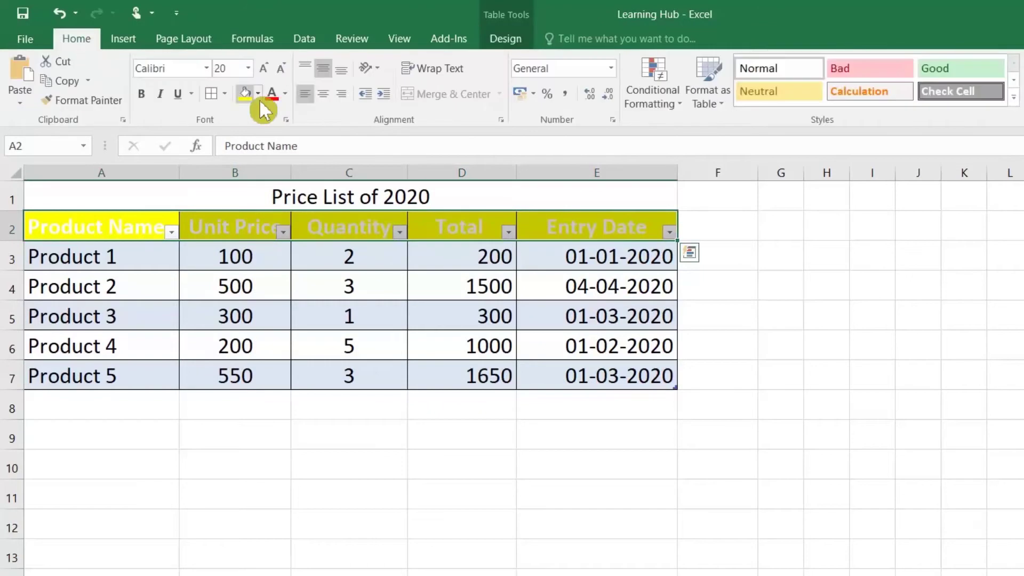
pyautogui.click(271, 95)
pyautogui.click(280, 279)
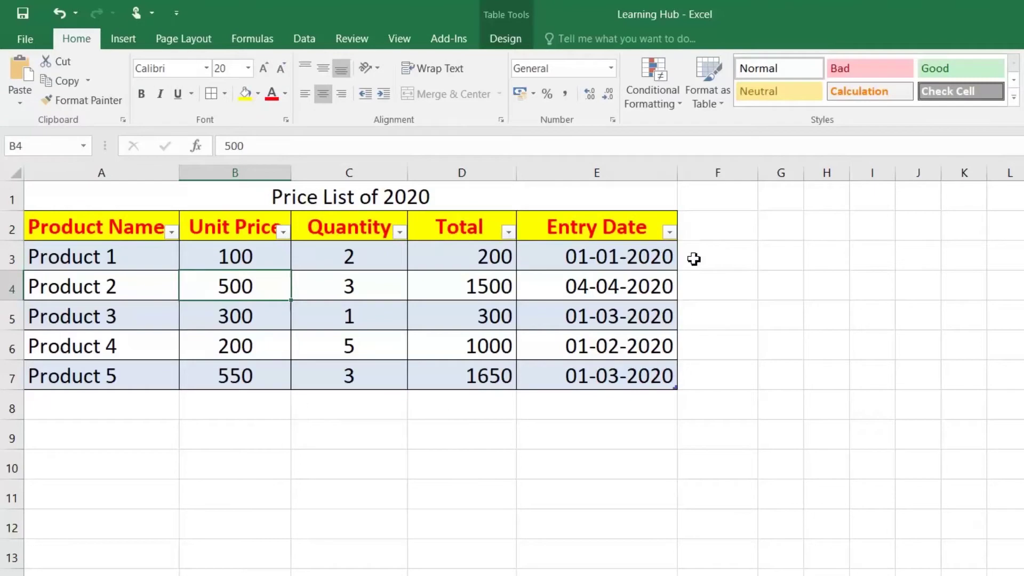
pyautogui.click(721, 257)
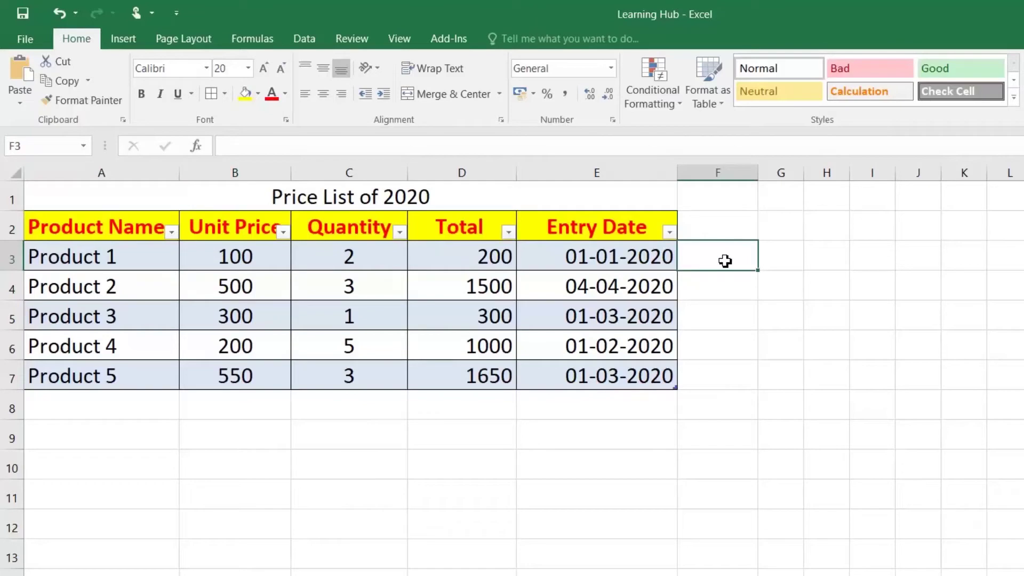
# Add Product 6 in A8 with a Unit Price of 400
pyautogui.doubleClick(64, 401)
pyautogui.write('P')
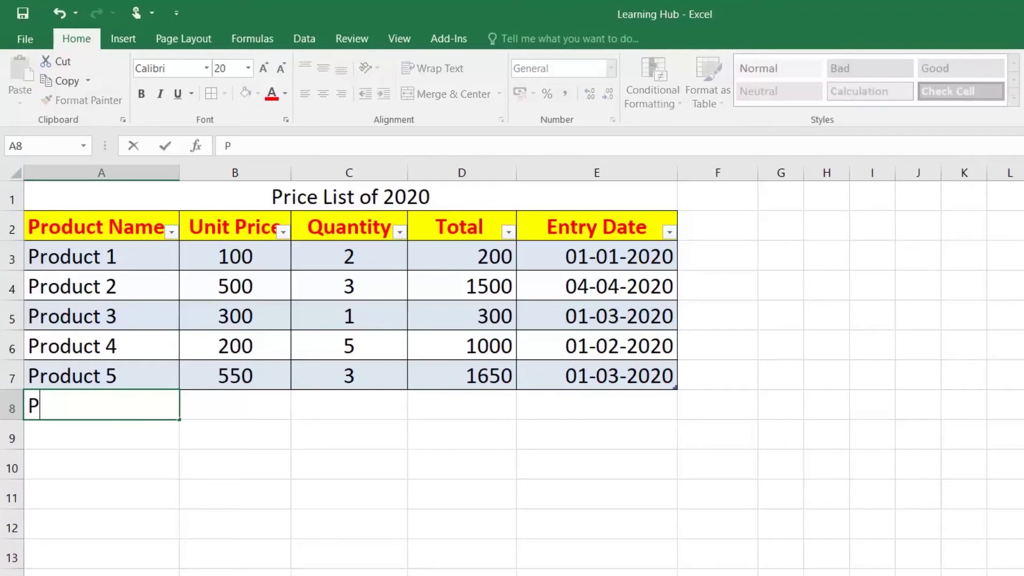
pyautogui.write('roduct 6')
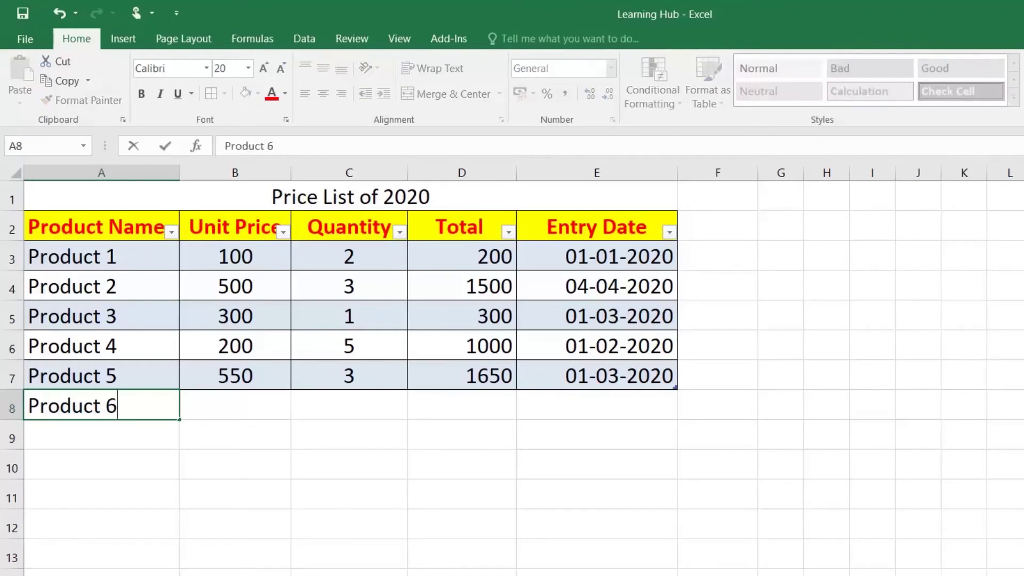
pyautogui.press('Return')
pyautogui.click(116, 412)
pyautogui.press('Tab')
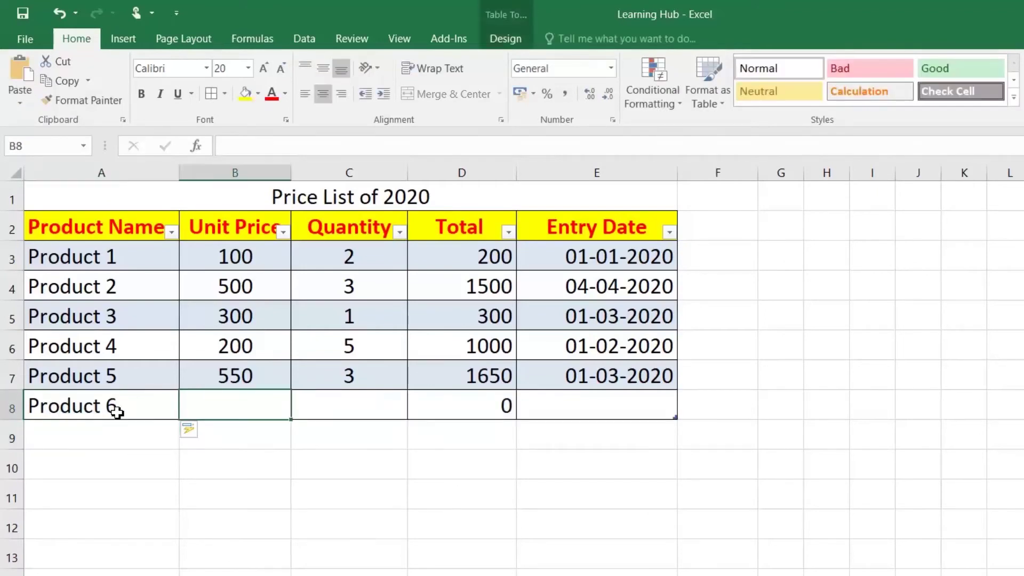
pyautogui.write('400')
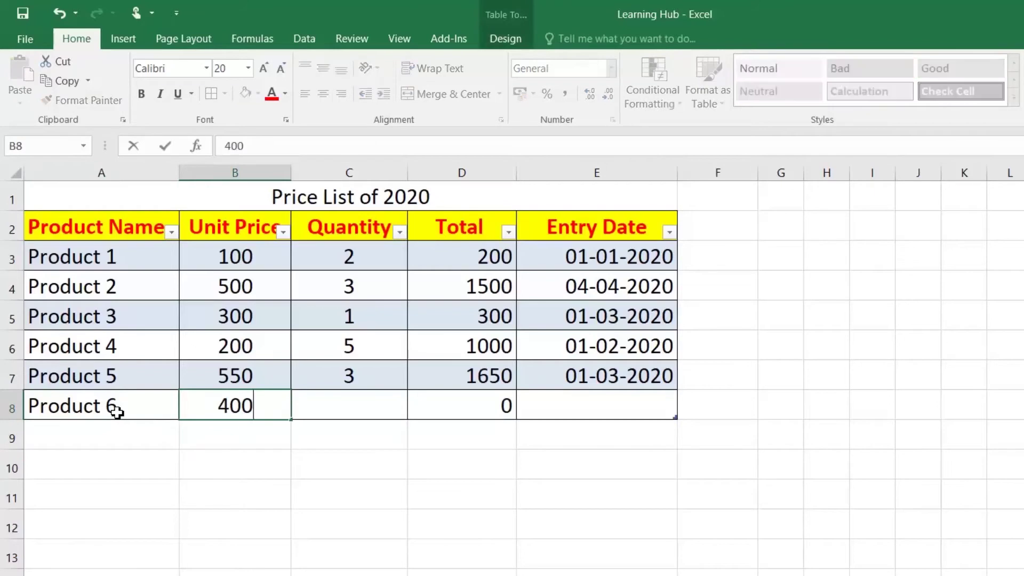
pyautogui.press('Return')
# Enter quantity 5 in C8 and confirm D8 auto-calculates the Total of 2000
pyautogui.press('Up')
pyautogui.press('Right')
pyautogui.write('5')
pyautogui.press('Return')
pyautogui.press('Up')
pyautogui.press('Right')
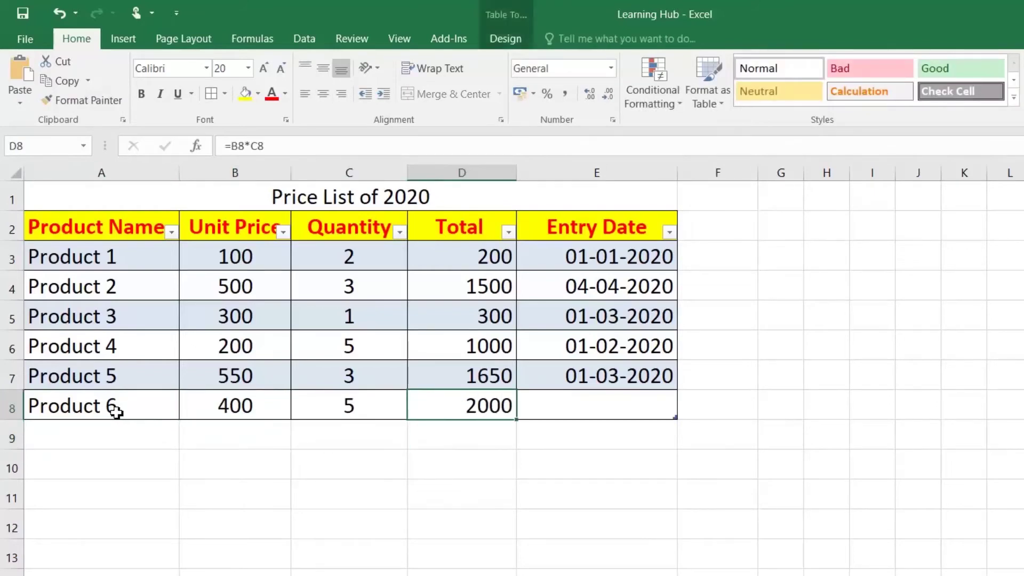
pyautogui.press('Up')
pyautogui.press('Down')
pyautogui.press('Right')
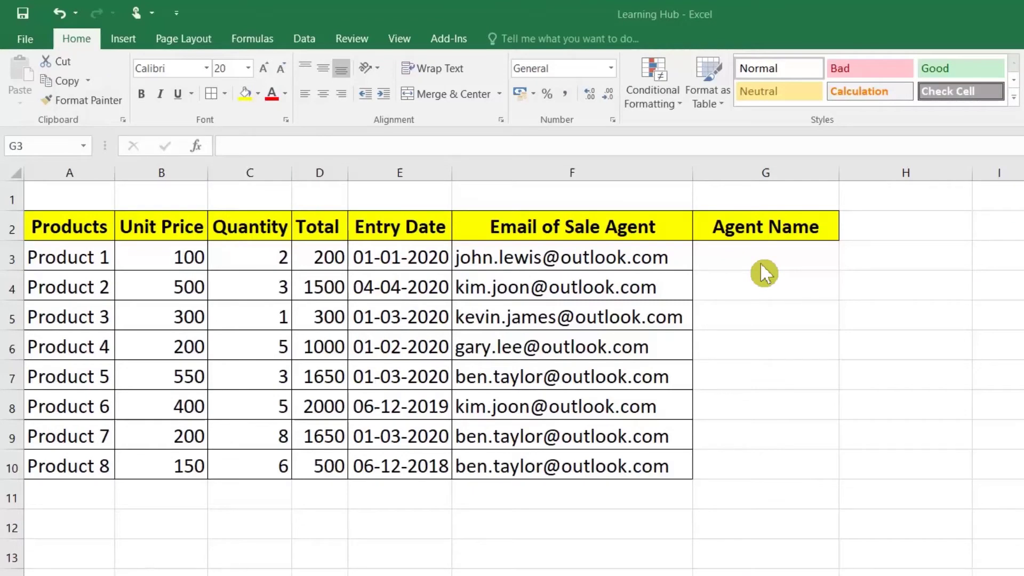
# Type the first agent's full name in G3, Flash Fill the rest with Ctrl+E, then clear them
pyautogui.click(760, 263)
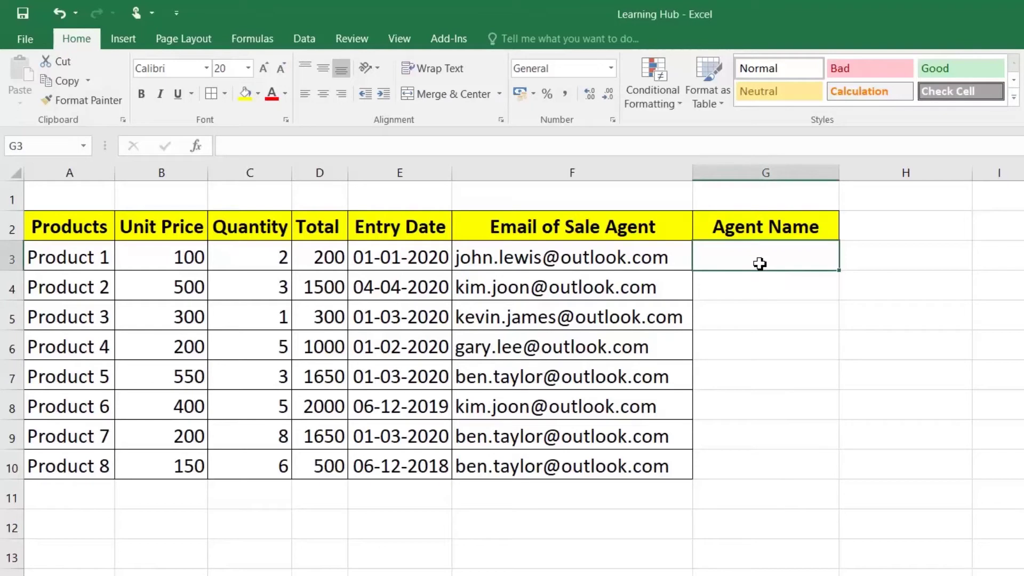
pyautogui.write('Jpo')
pyautogui.press('BackSpace')
pyautogui.press('BackSpace')
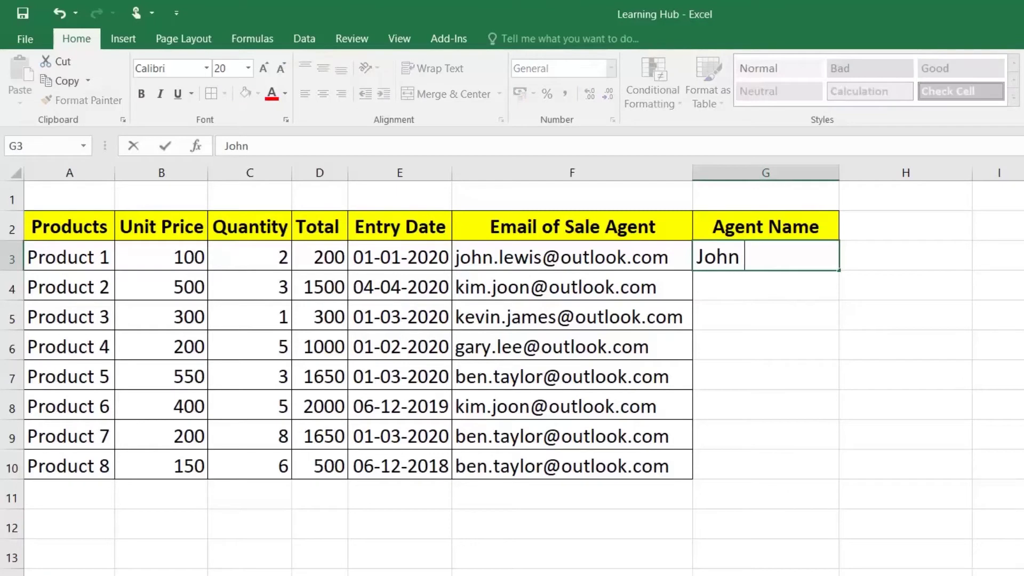
pyautogui.press('Return')
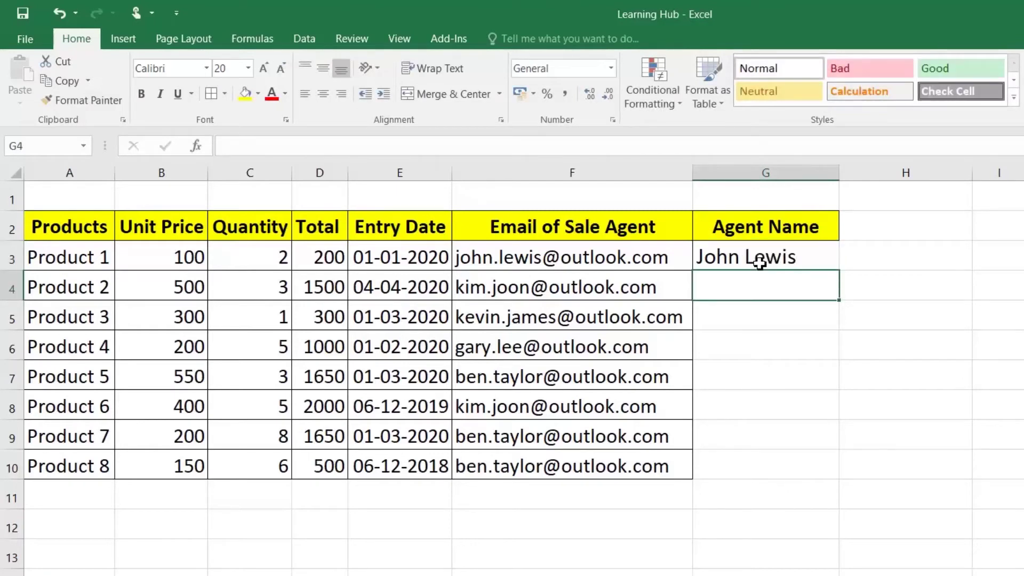
pyautogui.hotkey('ctrl', 'e')
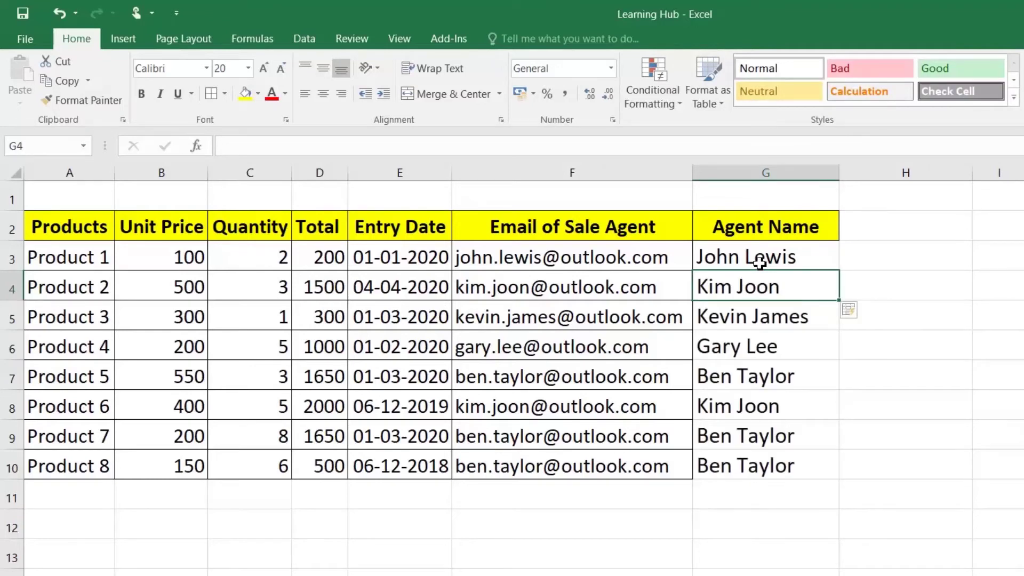
pyautogui.moveTo(776, 291); pyautogui.dragTo(774, 455)
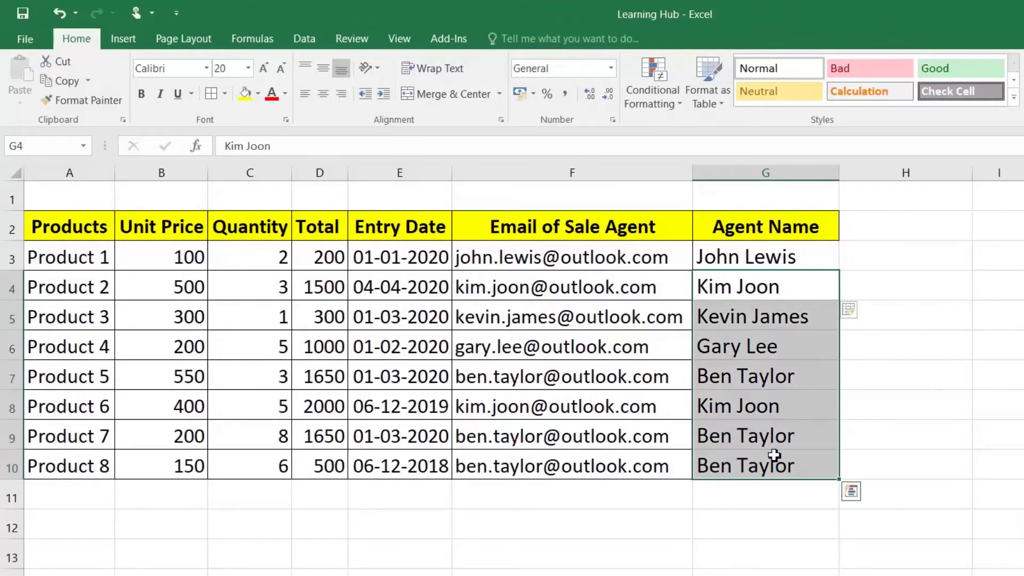
pyautogui.press('Delete')
# Refill the agent names by dragging G3 down to row 10 and choosing Flash Fill
pyautogui.click(835, 262)
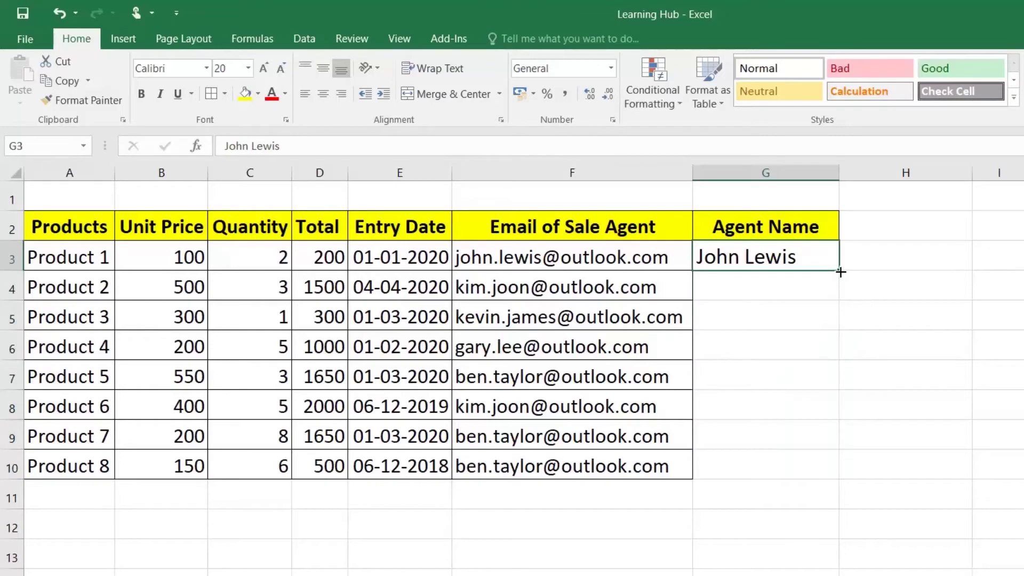
pyautogui.moveTo(841, 272); pyautogui.dragTo(841, 479)
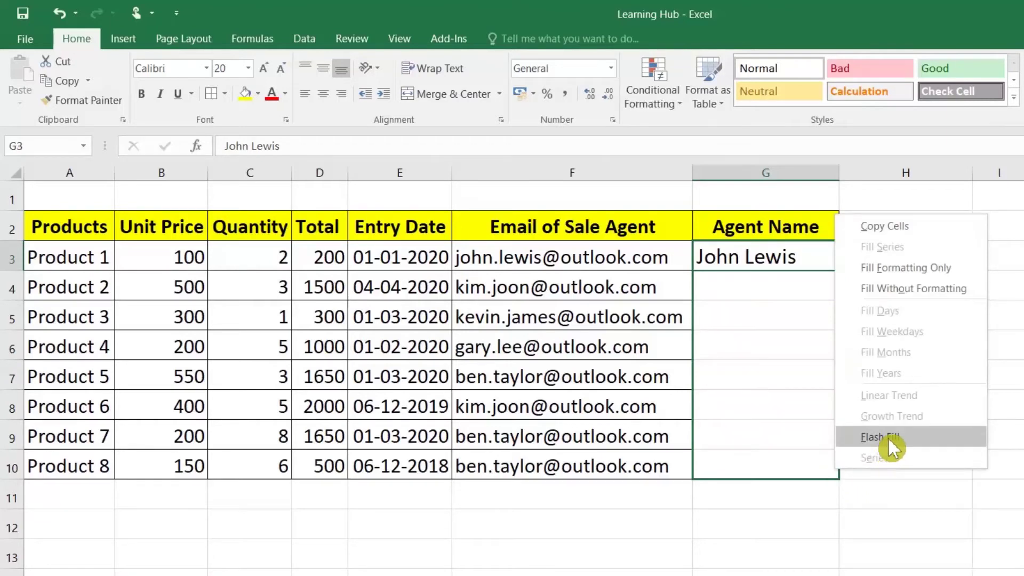
pyautogui.click(898, 434)
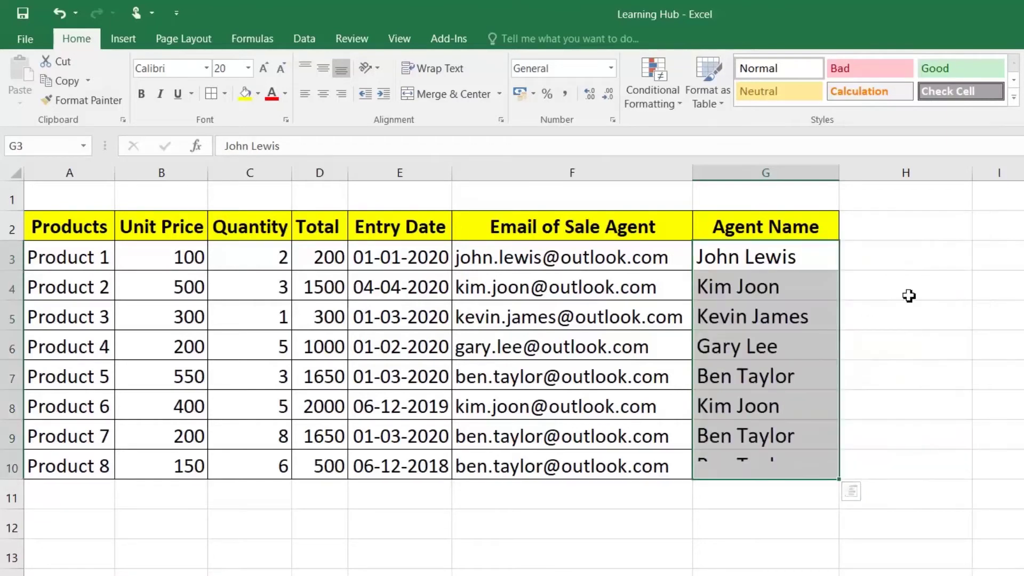
pyautogui.click(885, 267)
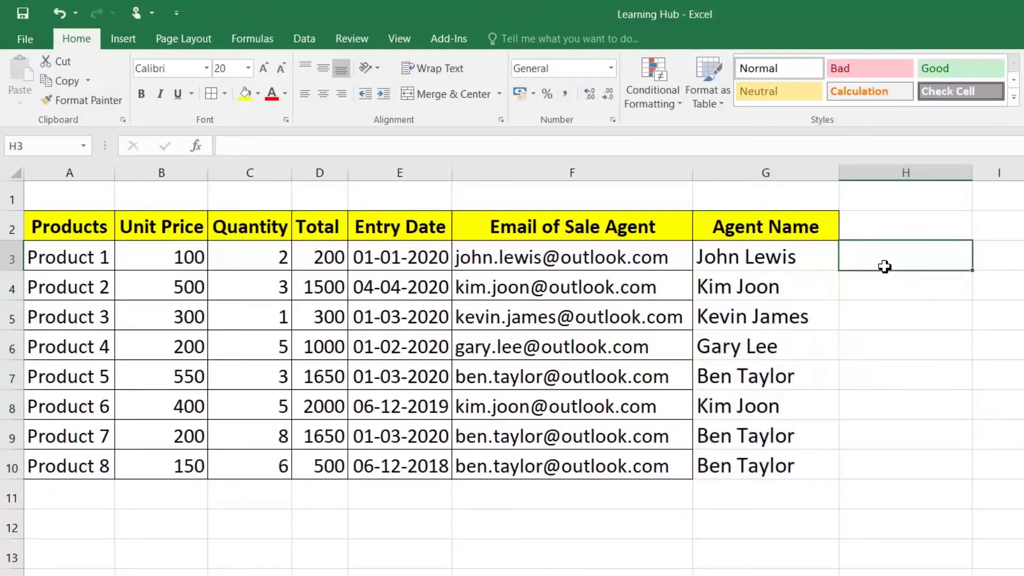
# Enter 'Product 1 100' in H3 and Flash Fill product-price pairs down column H
pyautogui.click(53, 252)
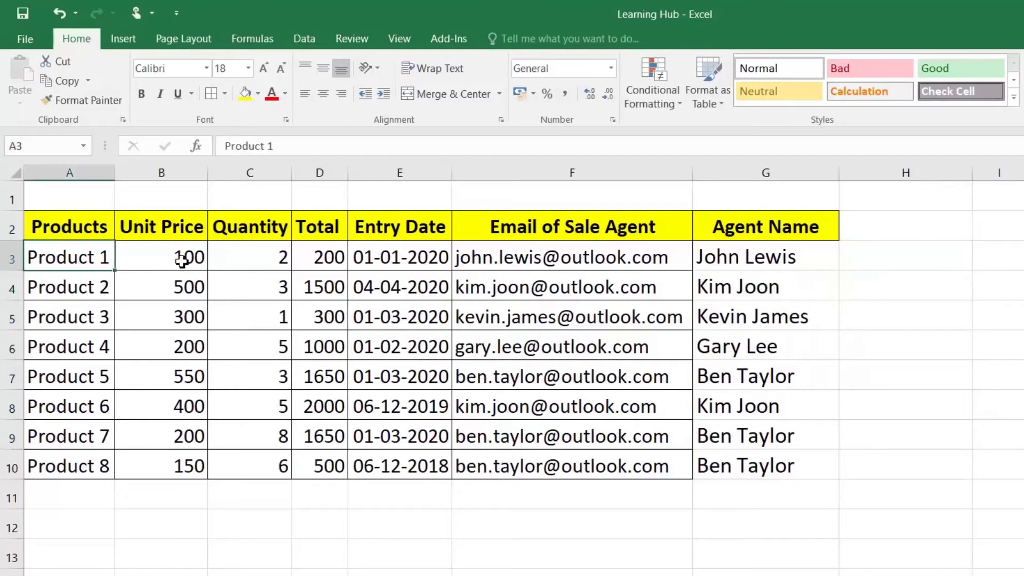
pyautogui.click(182, 261)
pyautogui.click(897, 259)
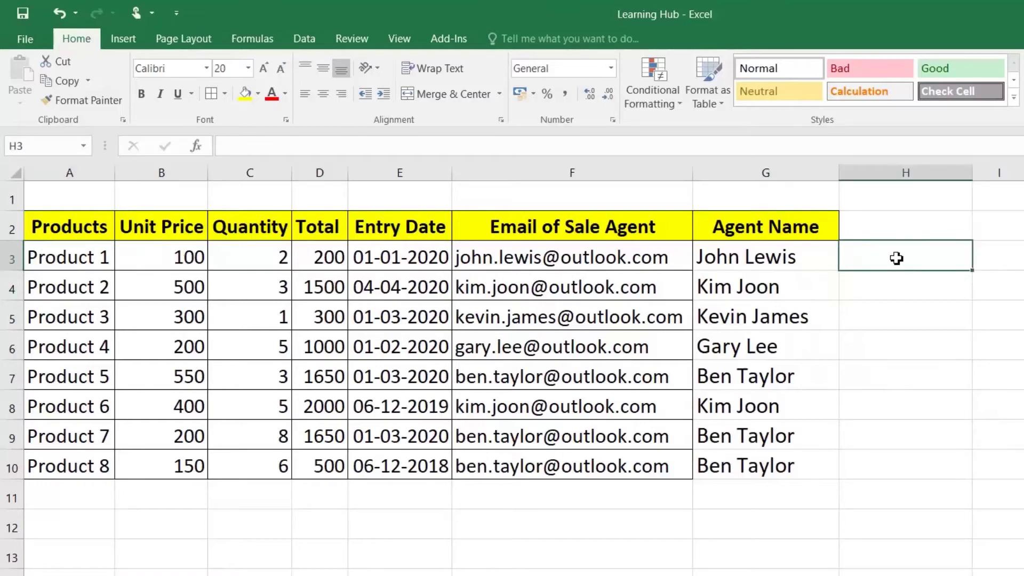
pyautogui.write('P')
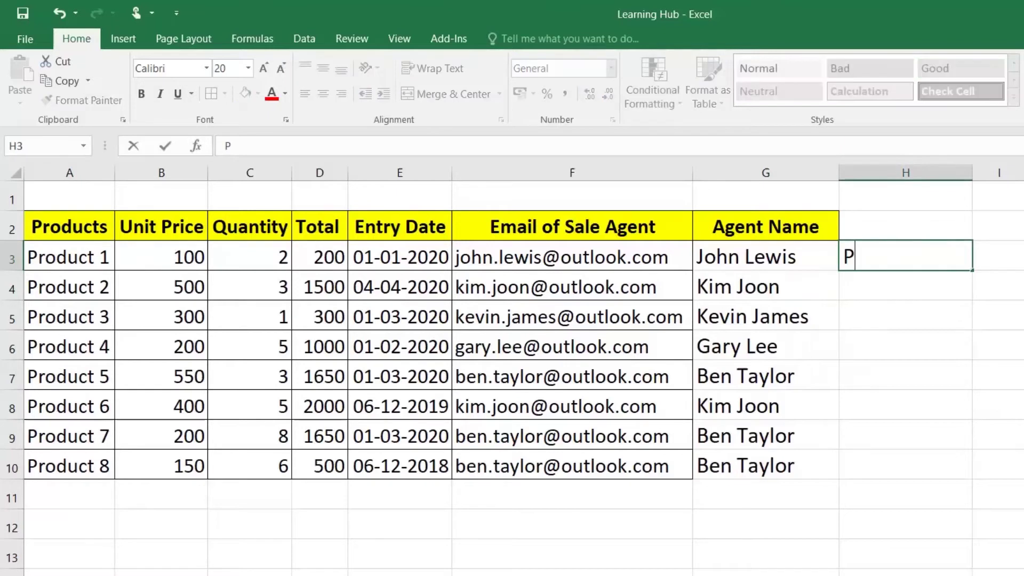
pyautogui.write('roduc')
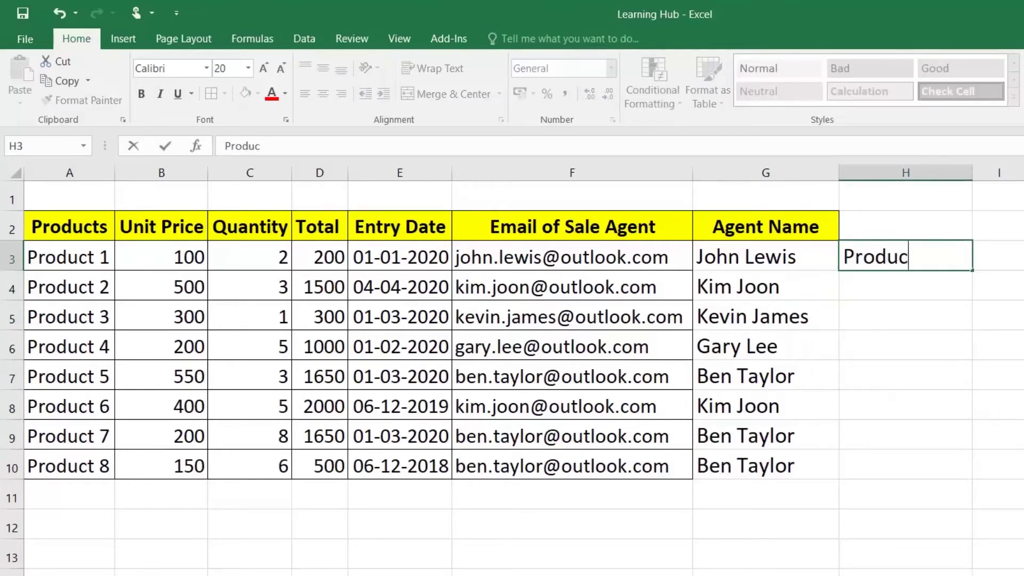
pyautogui.write('t 1 100')
pyautogui.press('Return')
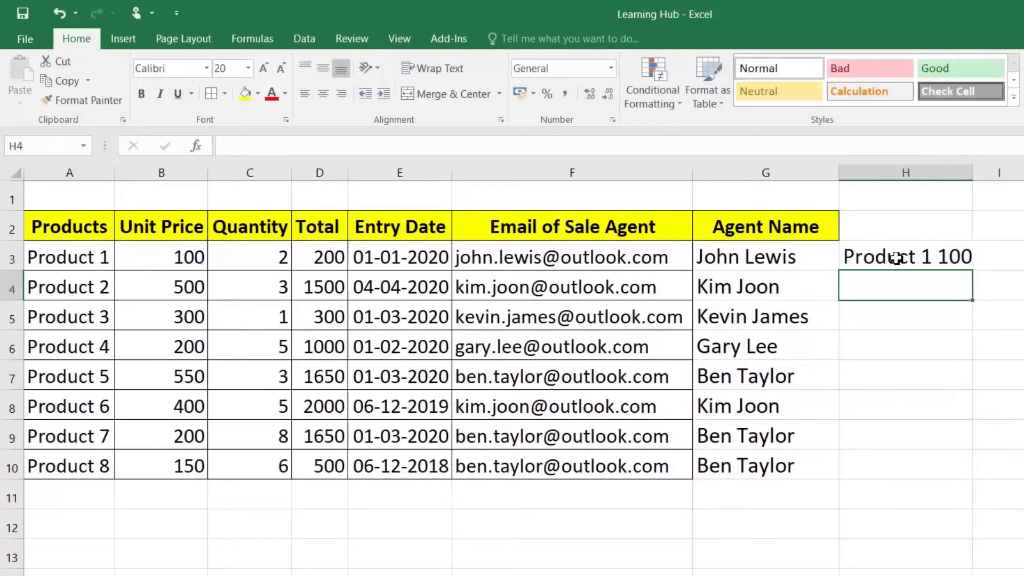
pyautogui.hotkey('ctrl', 'e')
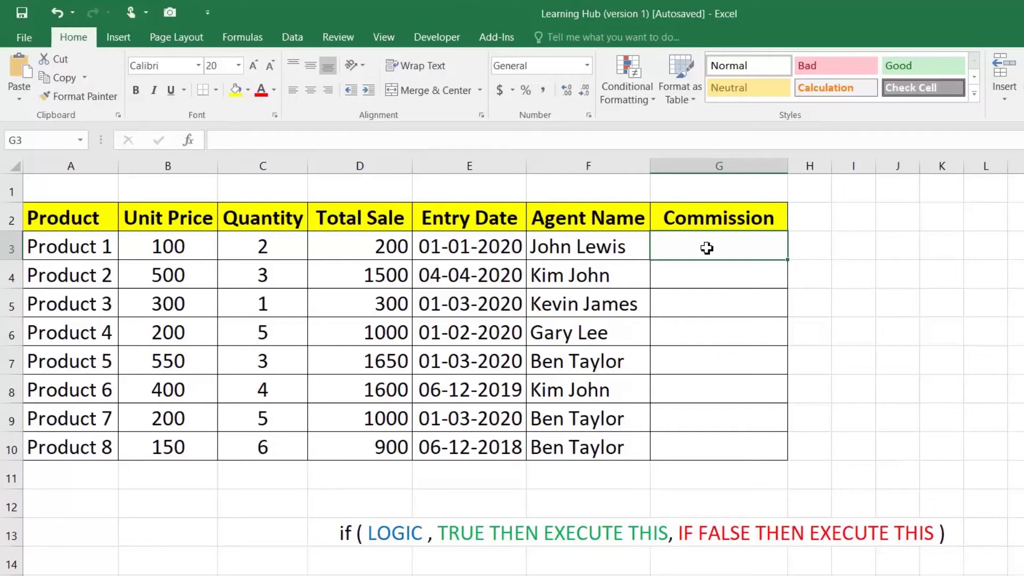
# Review the IF syntax note and D3's Total Sale formula, then edit Commission cell G3
pyautogui.doubleClick(377, 533)
pyautogui.moveTo(367, 533); pyautogui.dragTo(925, 533)
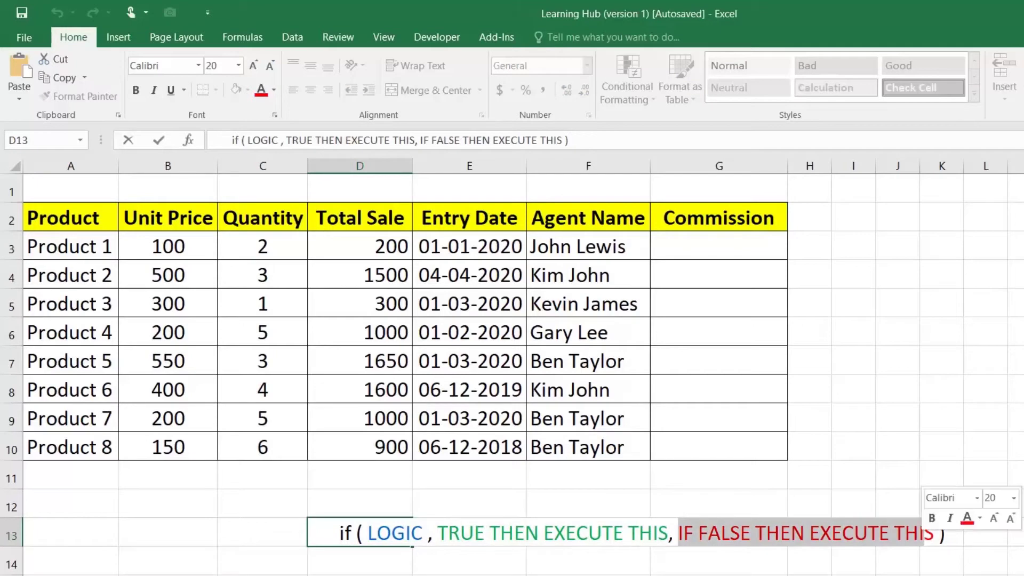
pyautogui.press('Escape')
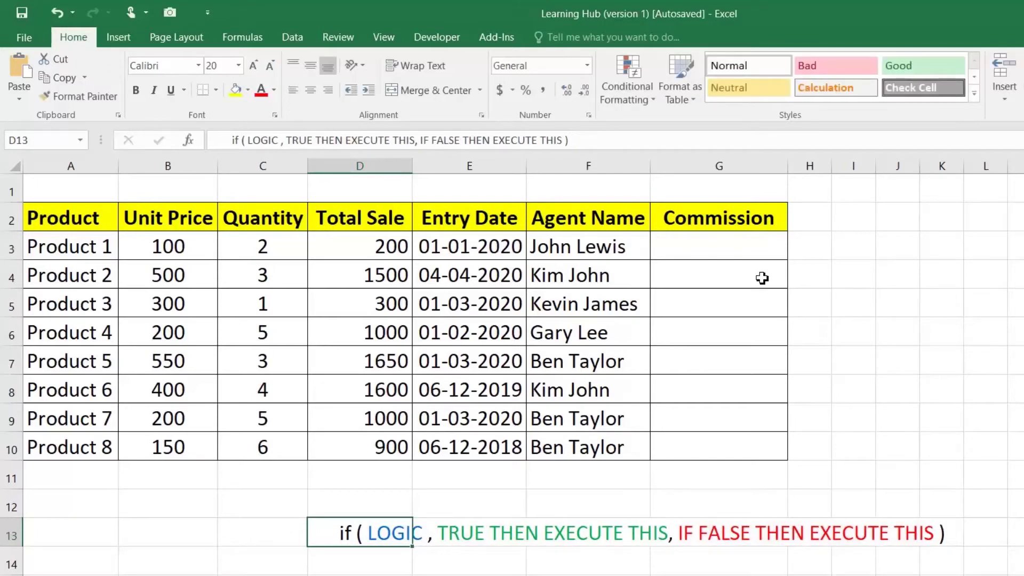
pyautogui.click(742, 247)
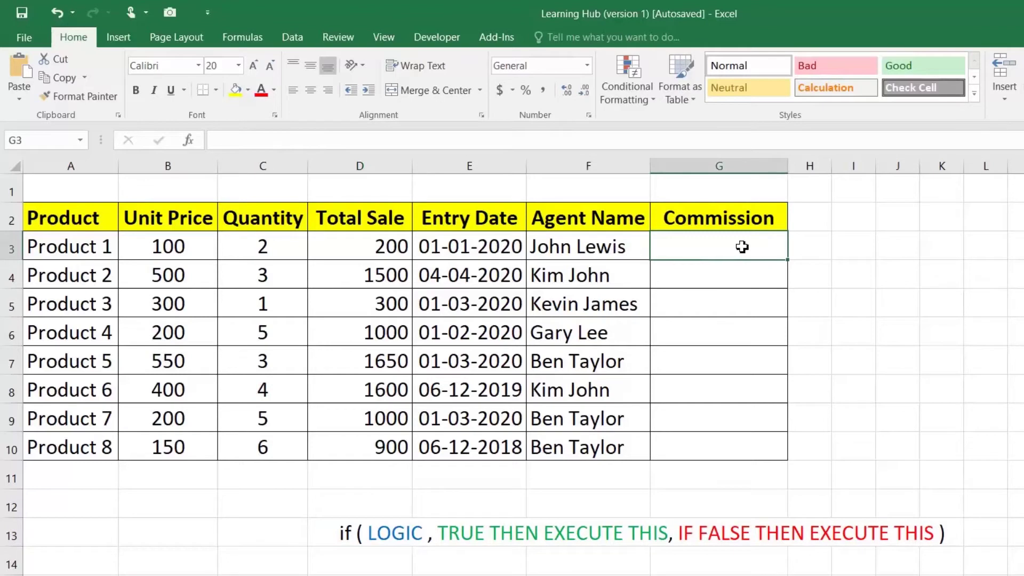
pyautogui.click(395, 251)
pyautogui.click(690, 255)
pyautogui.doubleClick(695, 246)
# Enter =IF(D3<=1000,D3*0.1,D3*0.2) in G3 for 10% or 20% commission, giving 20
pyautogui.write('=if(')
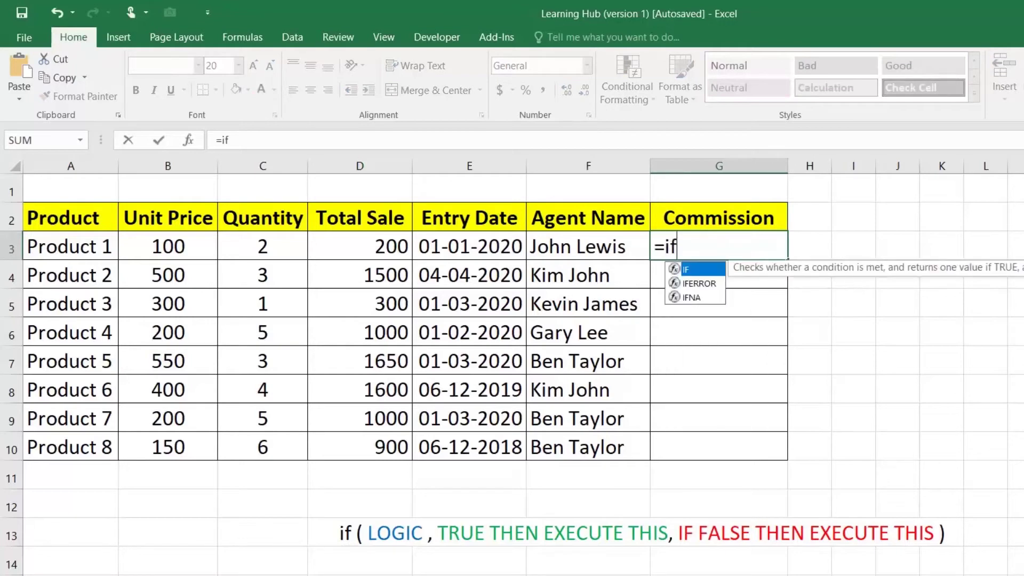
pyautogui.click(385, 249)
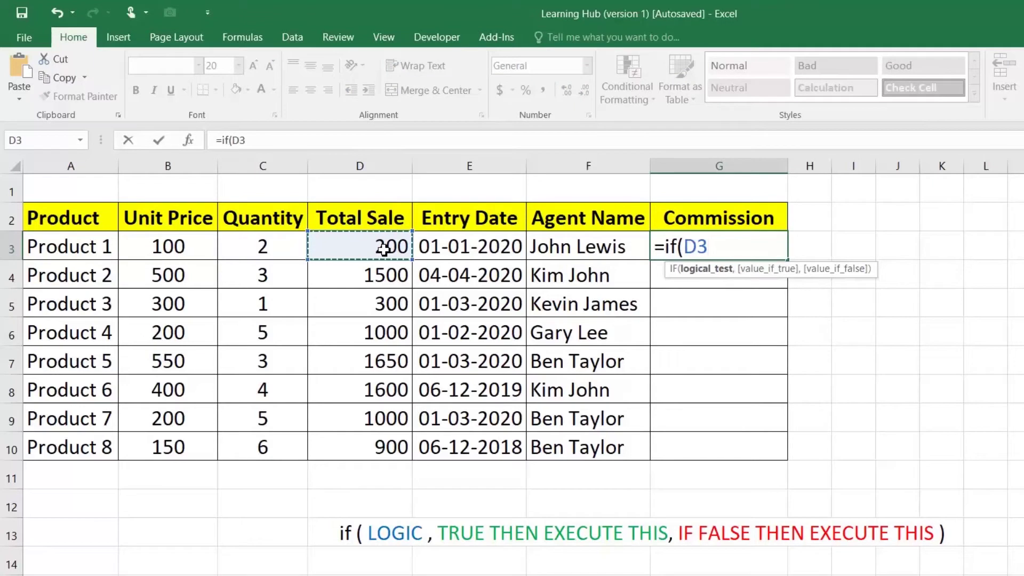
pyautogui.write(',')
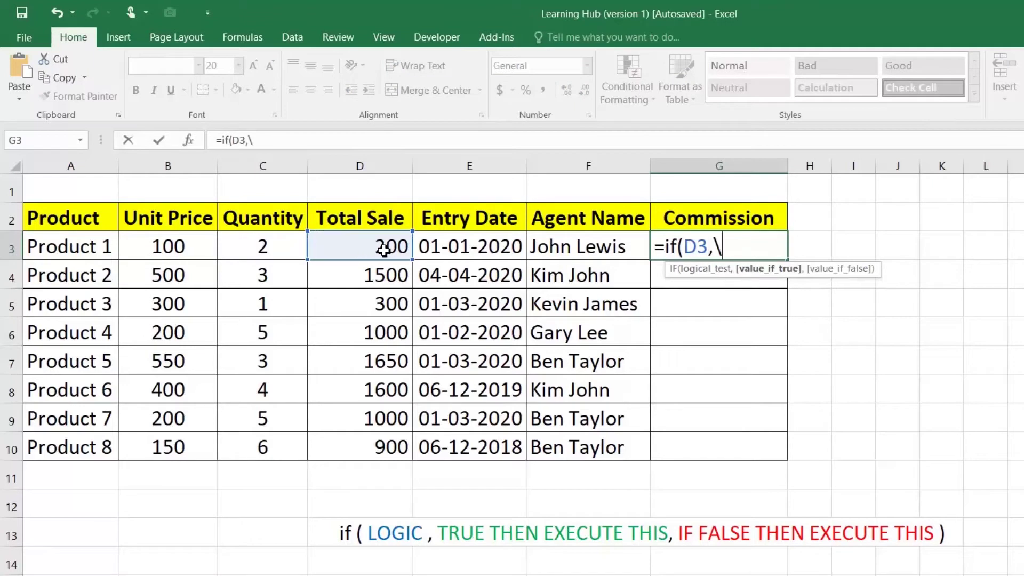
pyautogui.press('BackSpace')
pyautogui.write('<')
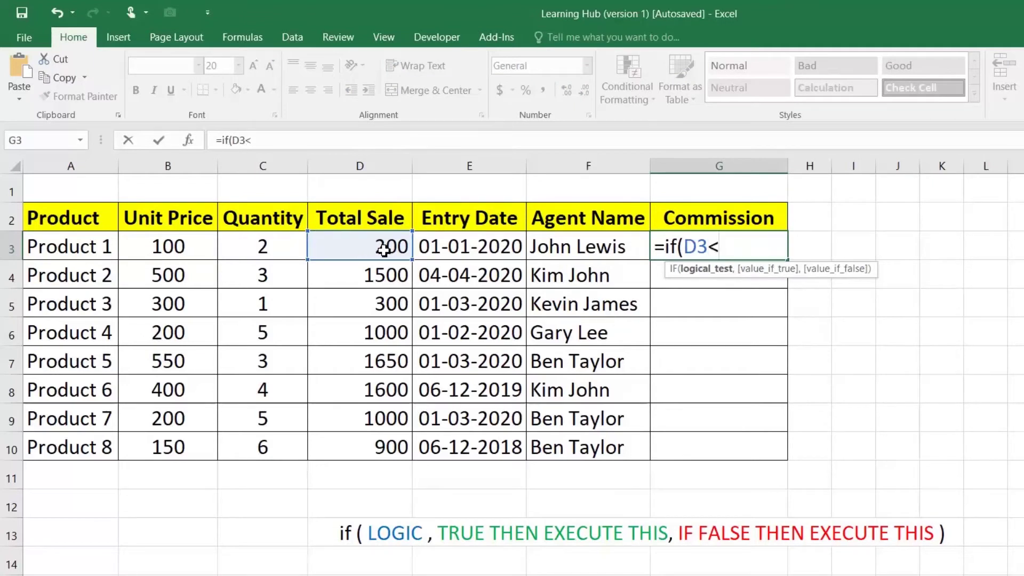
pyautogui.write('=1000,')
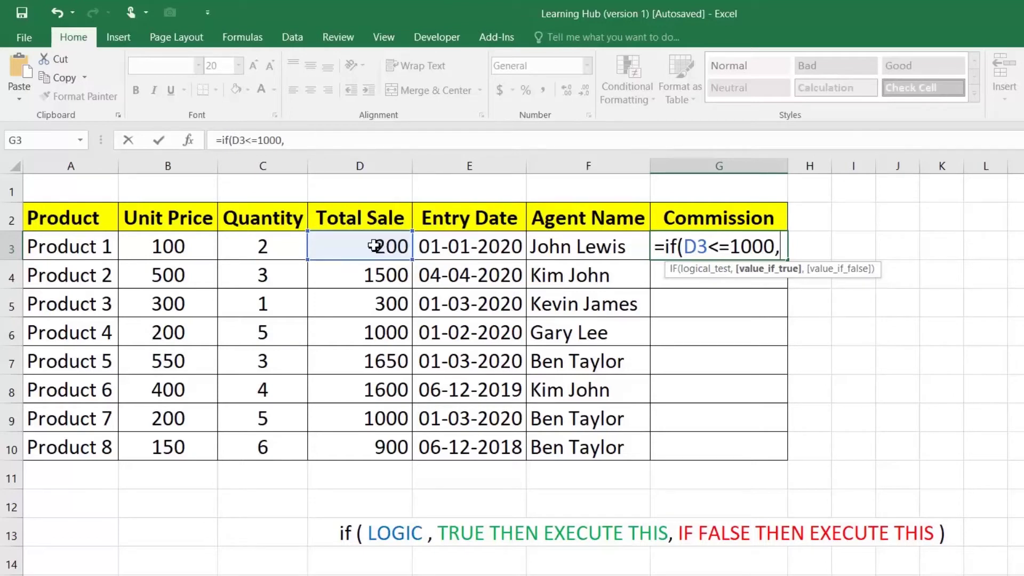
pyautogui.click(374, 246)
pyautogui.write('*0.1')
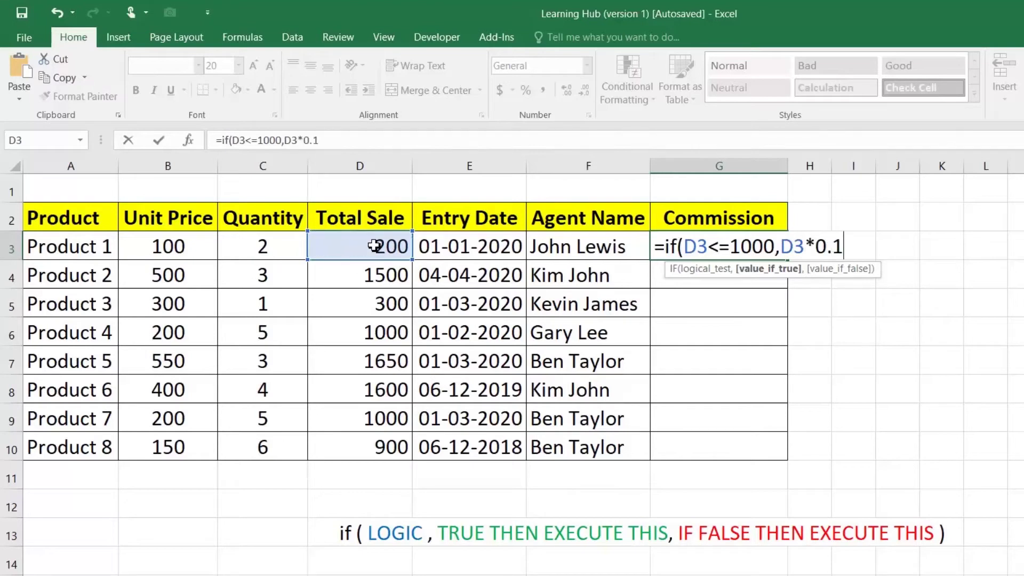
pyautogui.write(',')
pyautogui.click(357, 254)
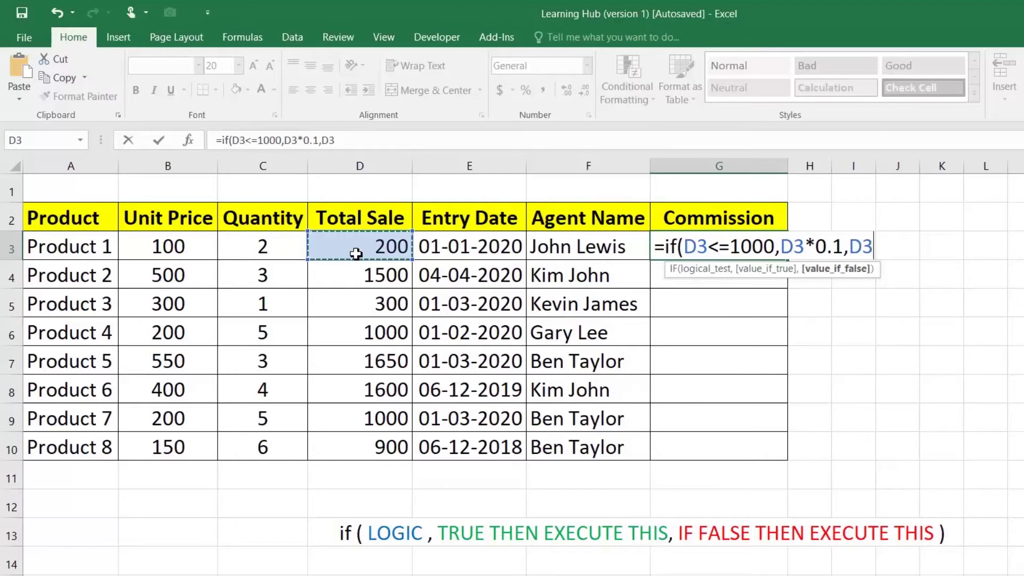
pyautogui.write('*0')
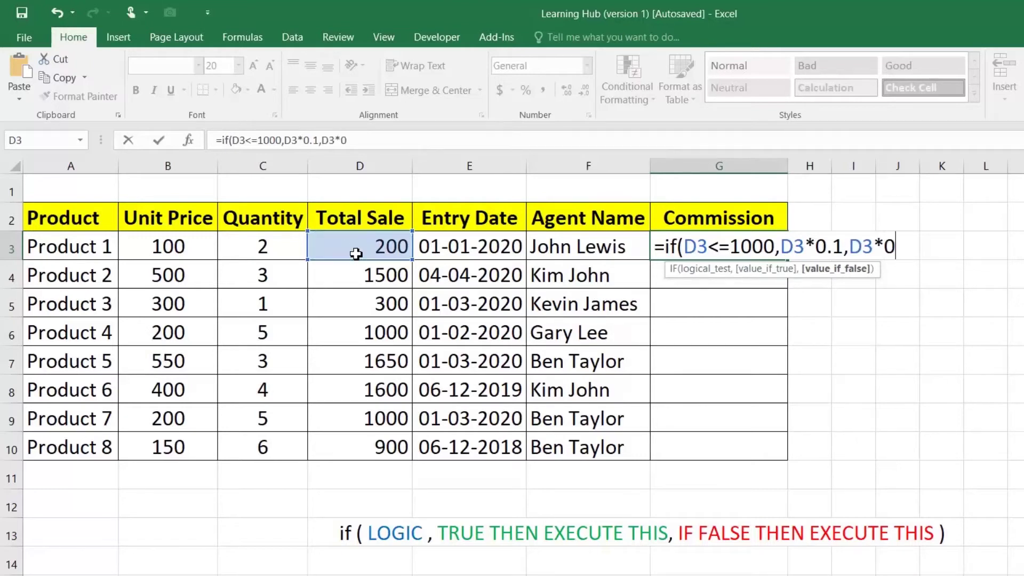
pyautogui.write('.2)')
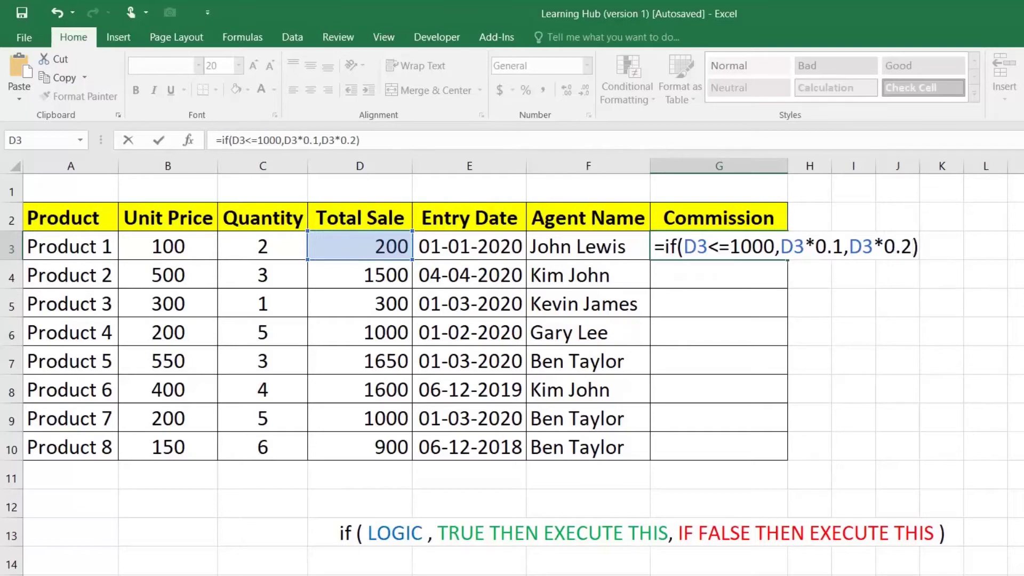
pyautogui.moveTo(684, 247); pyautogui.dragTo(775, 247)
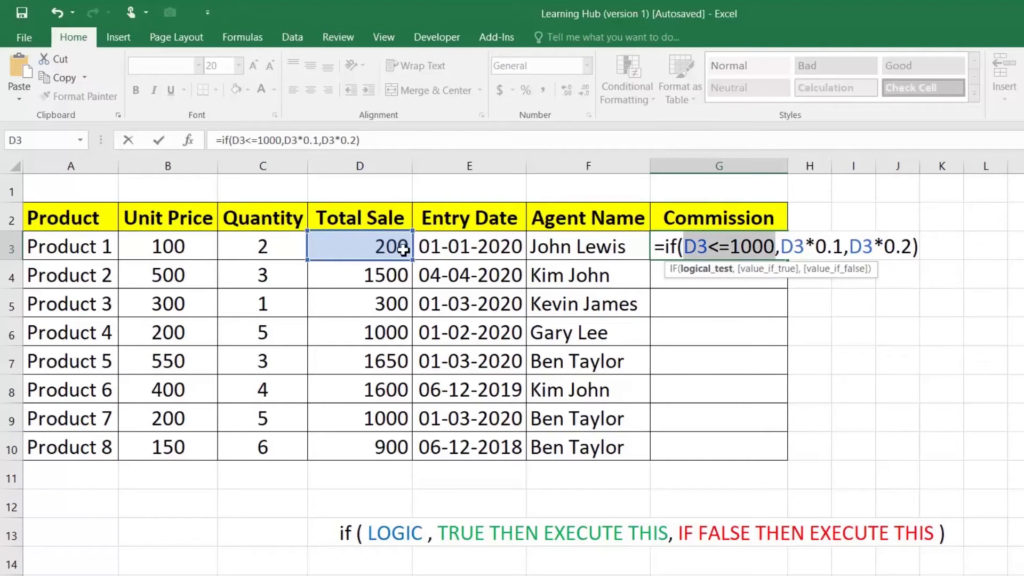
pyautogui.moveTo(843, 247); pyautogui.dragTo(780, 246)
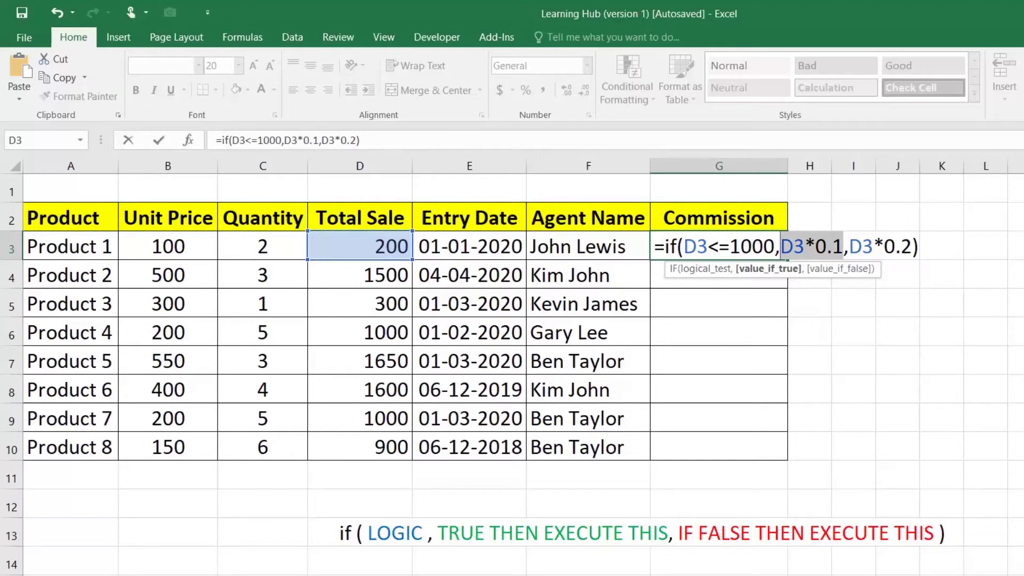
pyautogui.press('Return')
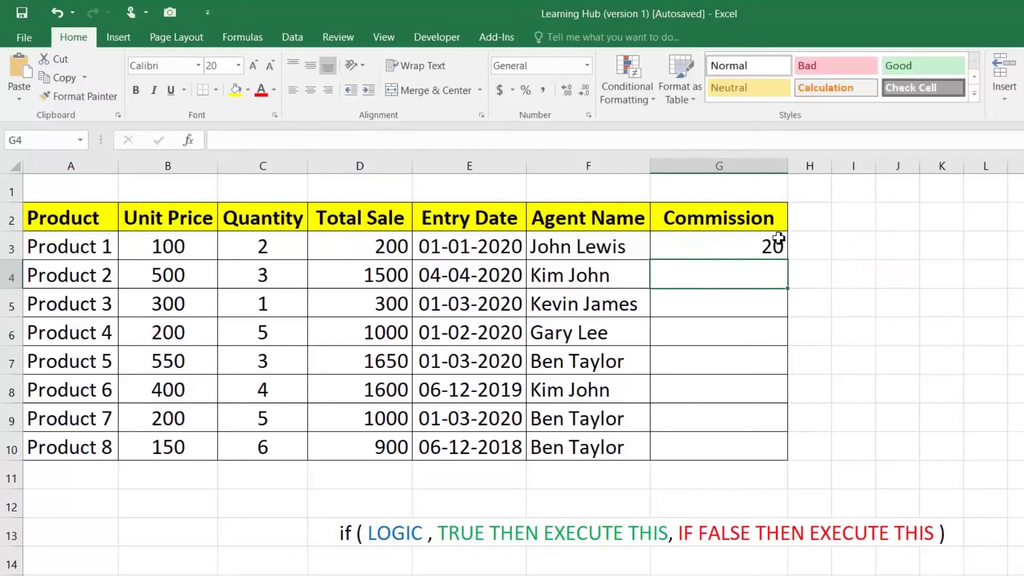
pyautogui.click(778, 254)
# Fill the commission formula down to G10 and check the copied formulas in D3, G4, D9 and G9
pyautogui.moveTo(789, 259); pyautogui.dragTo(789, 448)
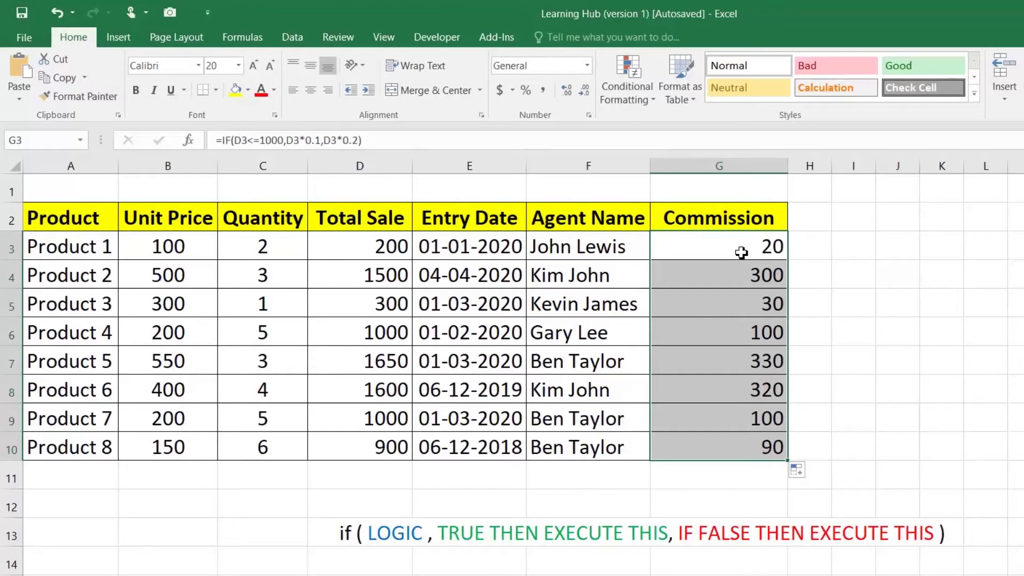
pyautogui.click(362, 248)
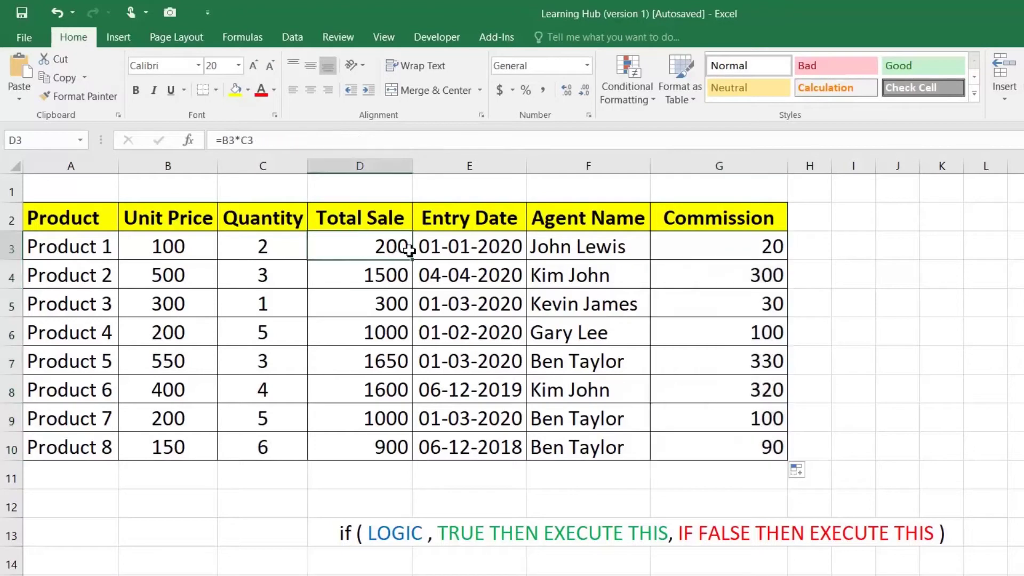
pyautogui.click(703, 246)
pyautogui.click(378, 277)
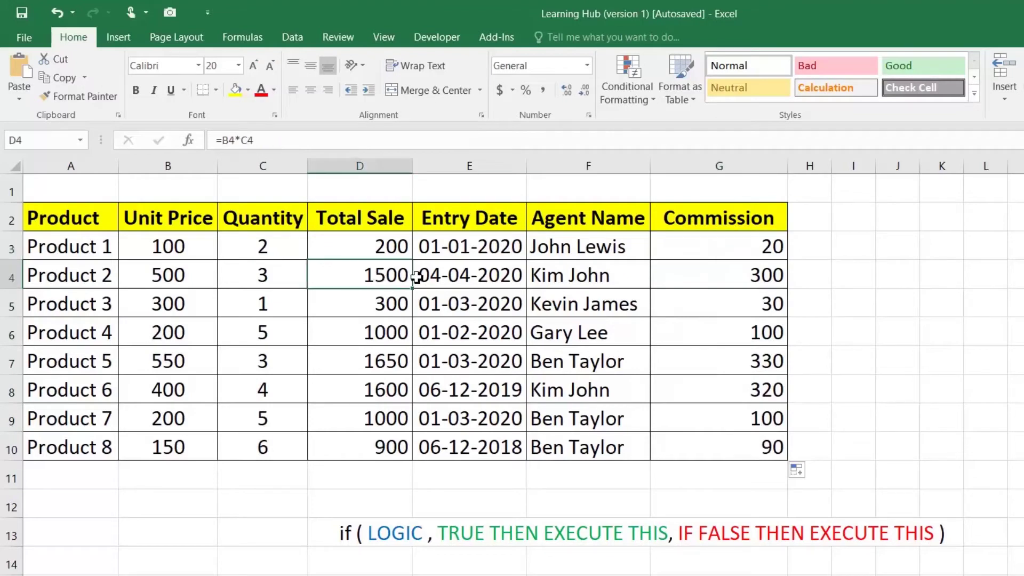
pyautogui.click(732, 282)
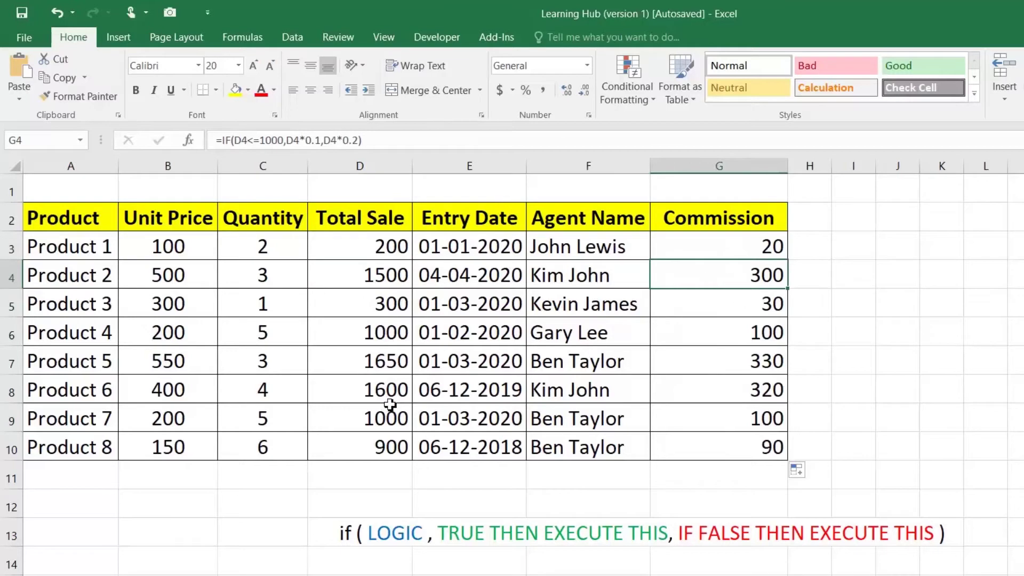
pyautogui.click(383, 421)
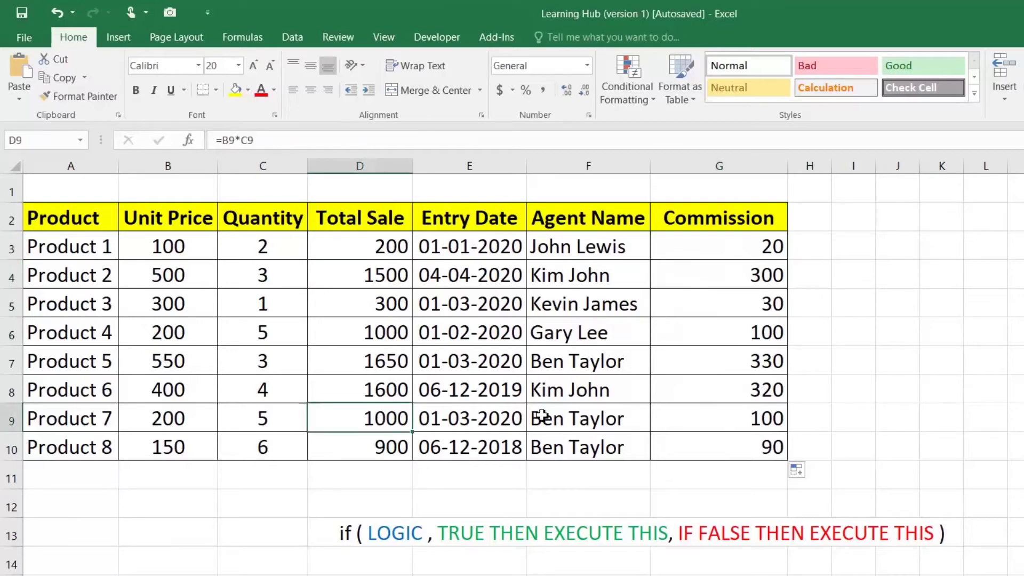
pyautogui.click(680, 414)
pyautogui.doubleClick(680, 414)
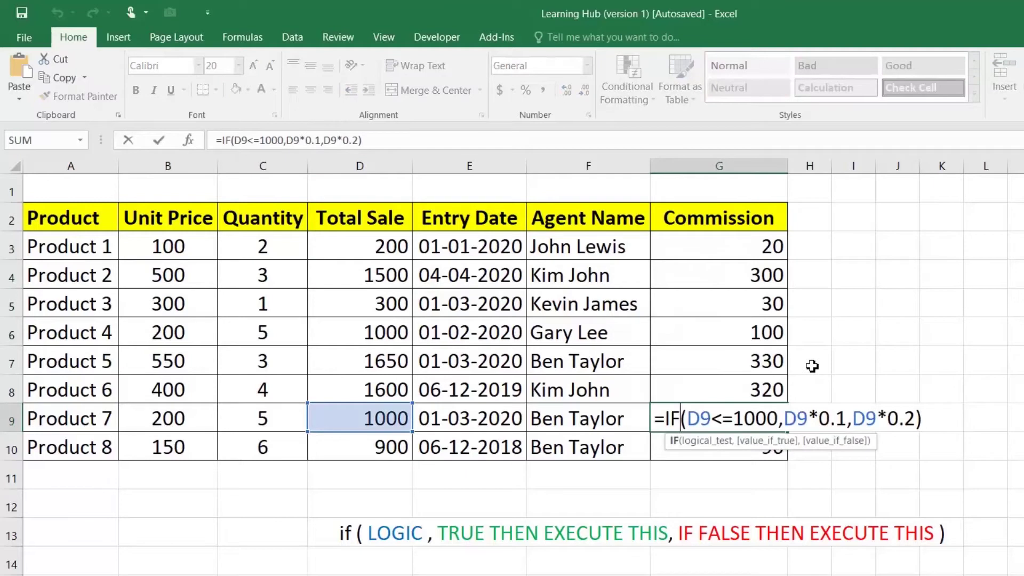
pyautogui.hotkey('ctrl', 'Return')
pyautogui.click(744, 246)
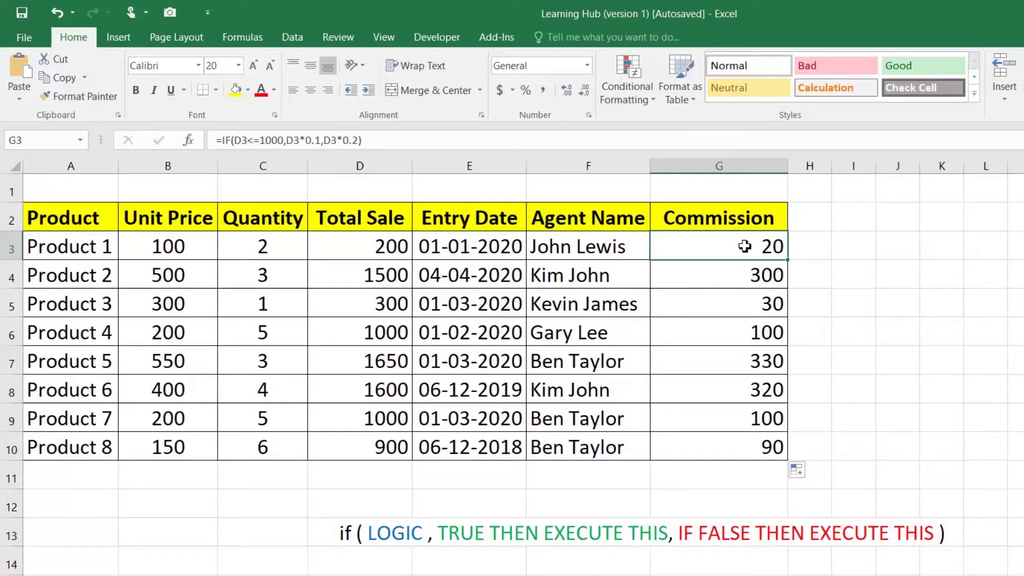
# Change G3's formula to return "10%" and "20%" labels instead of calculated amounts
pyautogui.doubleClick(745, 246)
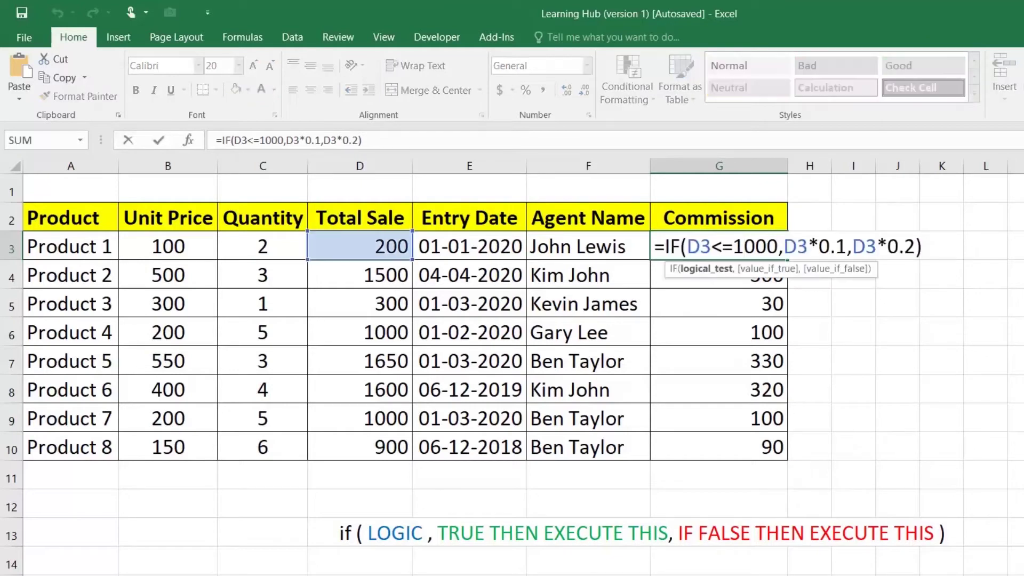
pyautogui.hotkey('shift', 'Right')
pyautogui.hotkey('shift', 'Right')
pyautogui.hotkey('shift', 'Right')
pyautogui.hotkey('shift', 'Right')
pyautogui.hotkey('shift', 'Right')
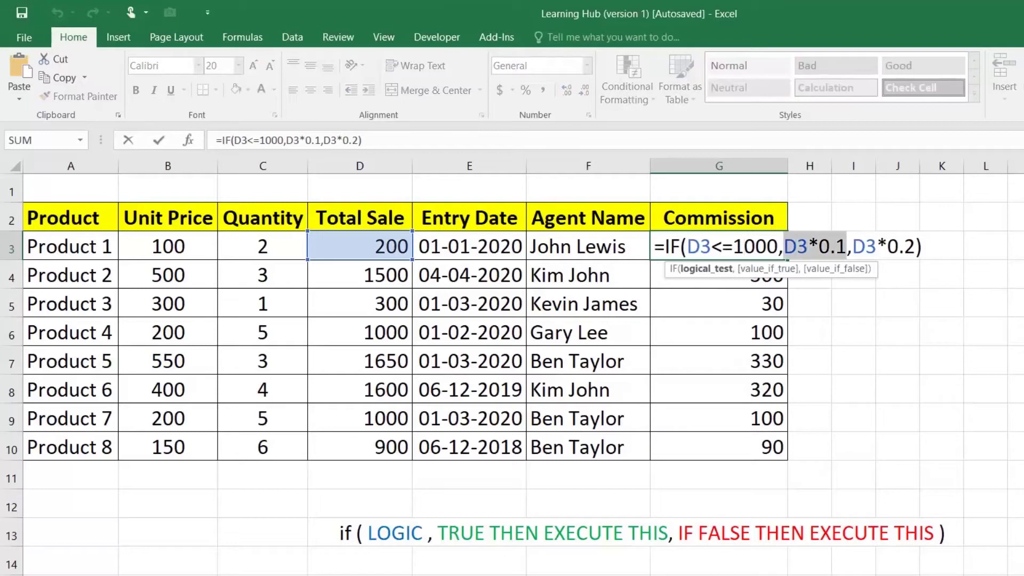
pyautogui.write('"10')
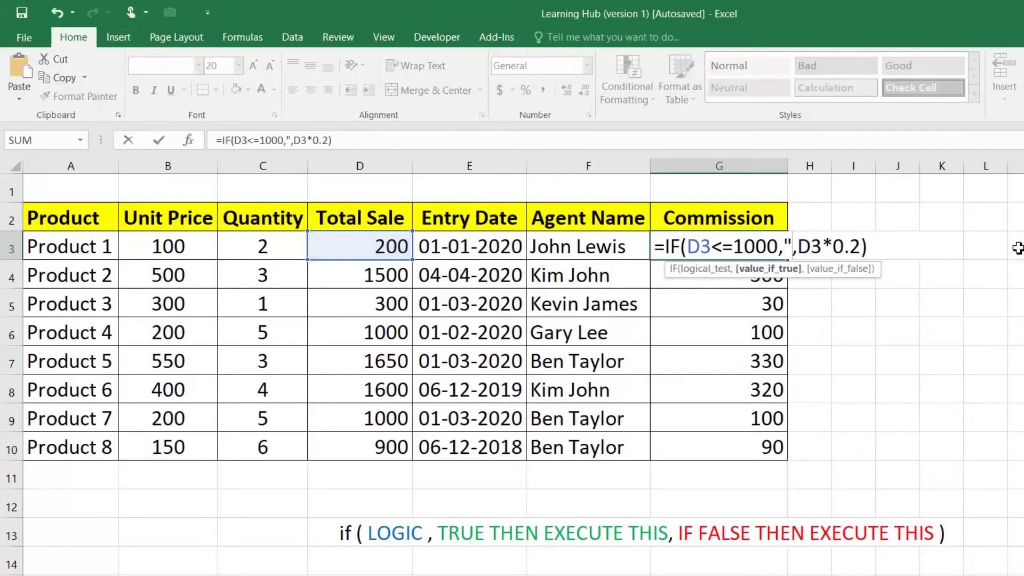
pyautogui.write('%')
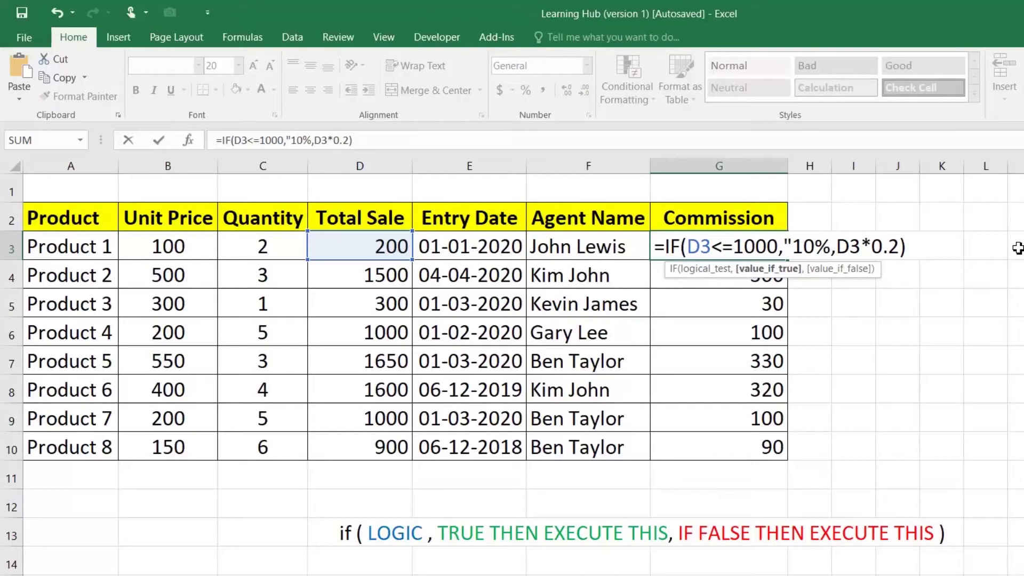
pyautogui.write('"')
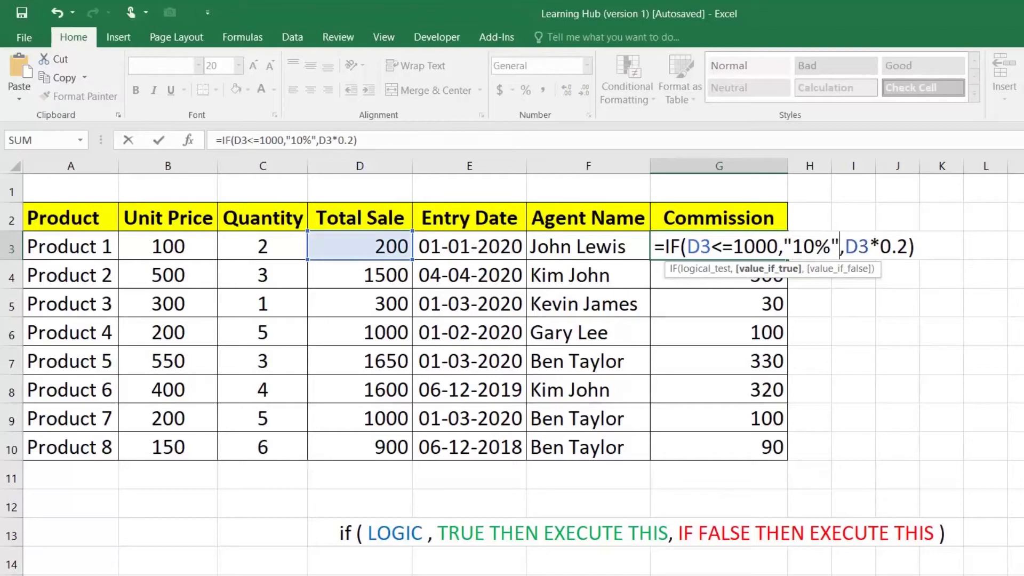
pyautogui.press('Right')
pyautogui.hotkey('shift', 'Right')
pyautogui.hotkey('shift', 'Right')
pyautogui.hotkey('shift', 'Right')
pyautogui.hotkey('shift', 'Right')
pyautogui.hotkey('shift', 'Right')
pyautogui.hotkey('shift', 'Right')
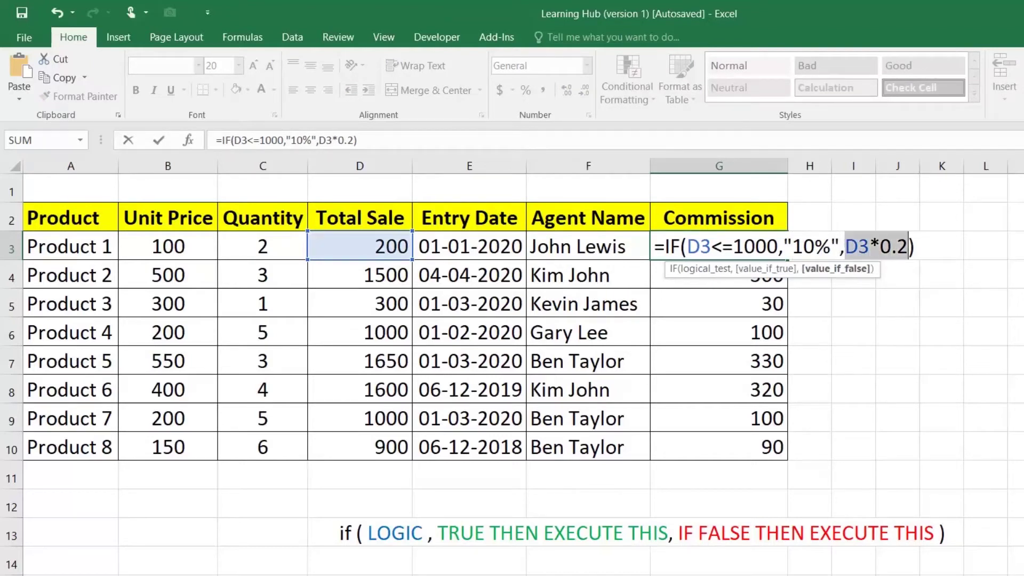
pyautogui.write('"20')
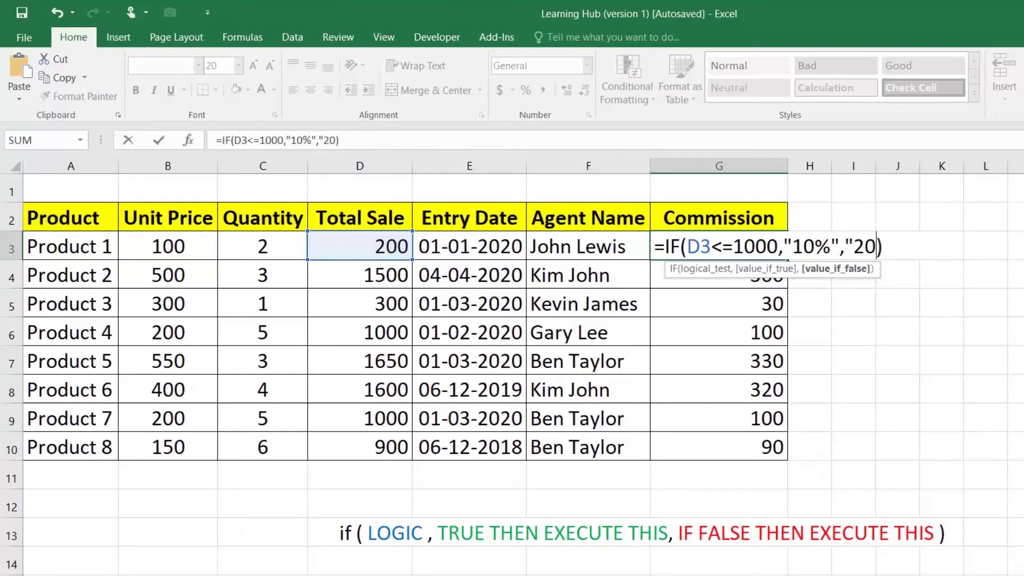
pyautogui.write('%"')
pyautogui.press('Return')
# Fill the revised label formula down to G10 and check G4, G5 and G7
pyautogui.click(766, 237)
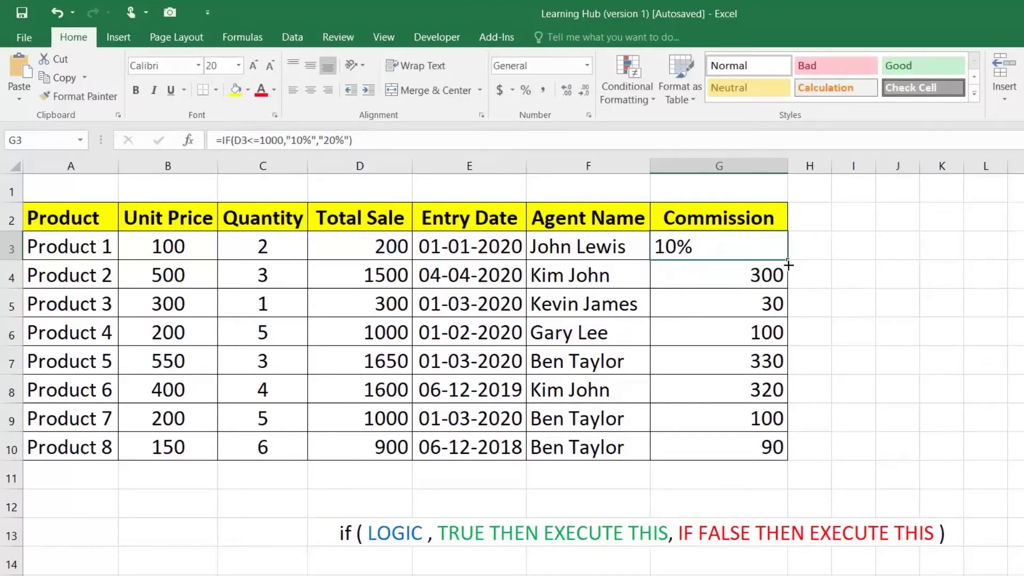
pyautogui.moveTo(789, 265); pyautogui.dragTo(785, 451)
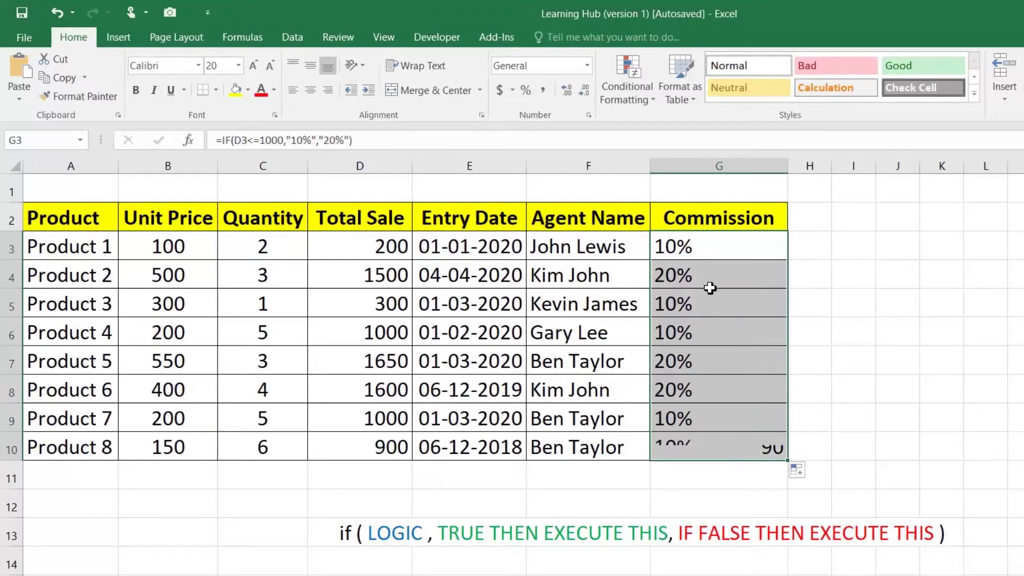
pyautogui.click(699, 259)
pyautogui.click(691, 274)
pyautogui.click(693, 303)
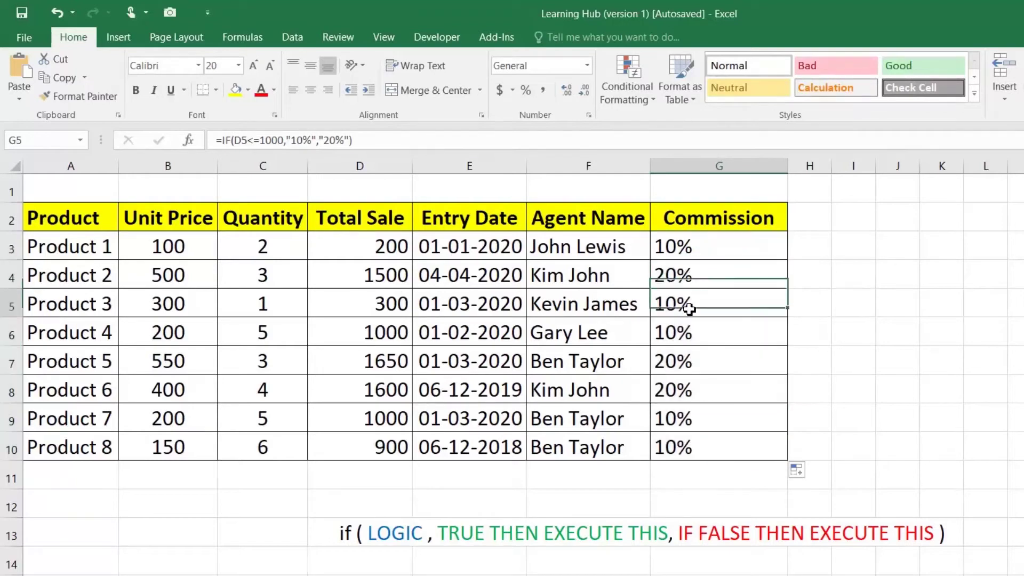
pyautogui.click(684, 361)
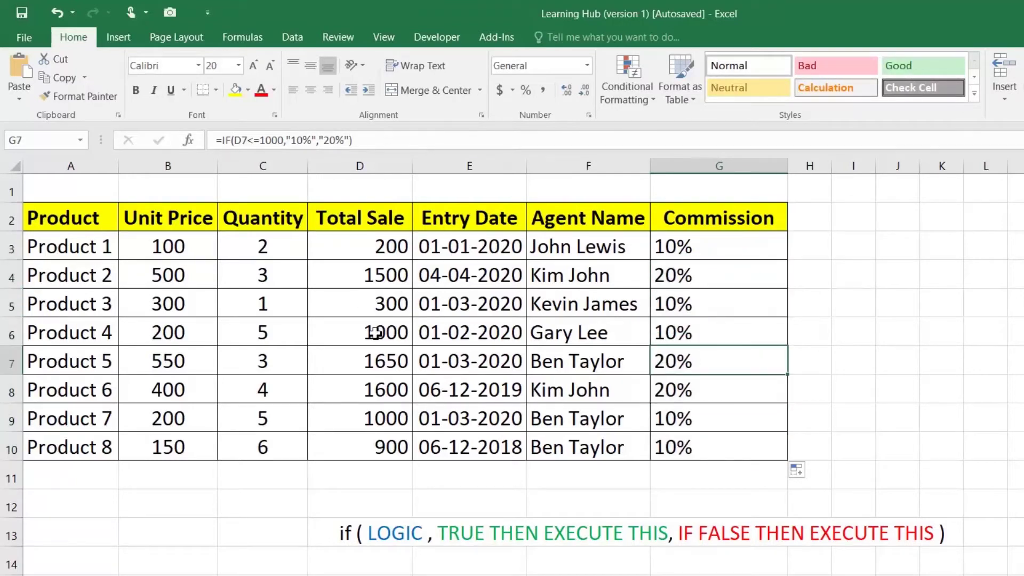
# Set Product 7's Total Sale in D9 to 1200 and confirm its 20% commission
pyautogui.click(378, 418)
pyautogui.write('1200')
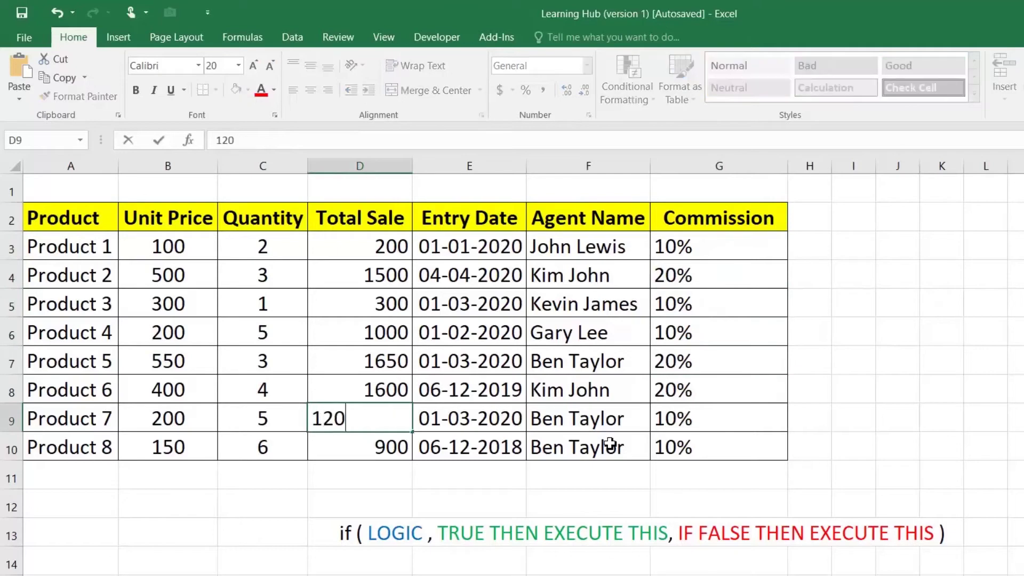
pyautogui.press('Return')
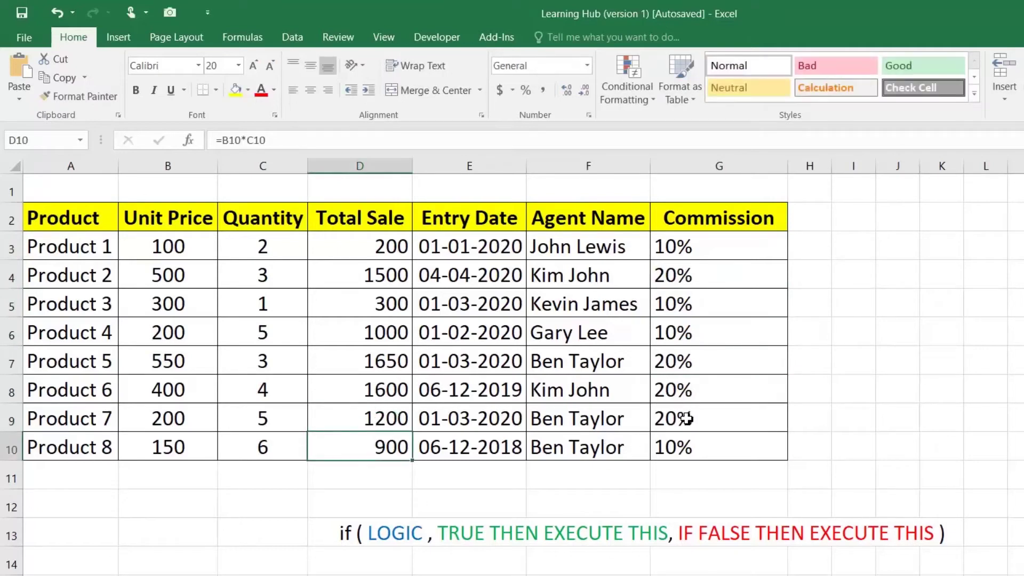
pyautogui.click(694, 424)
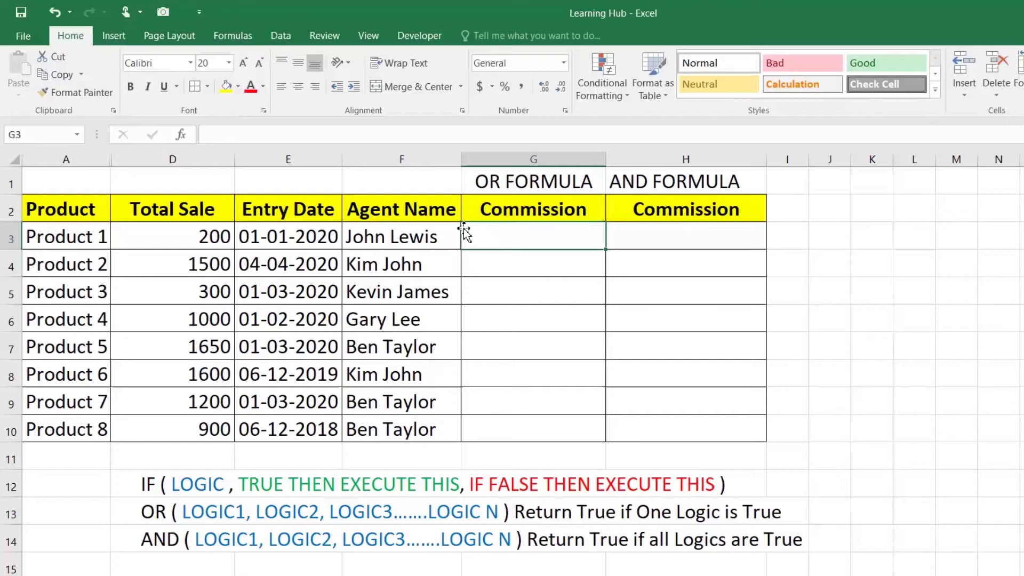
pyautogui.click(161, 509)
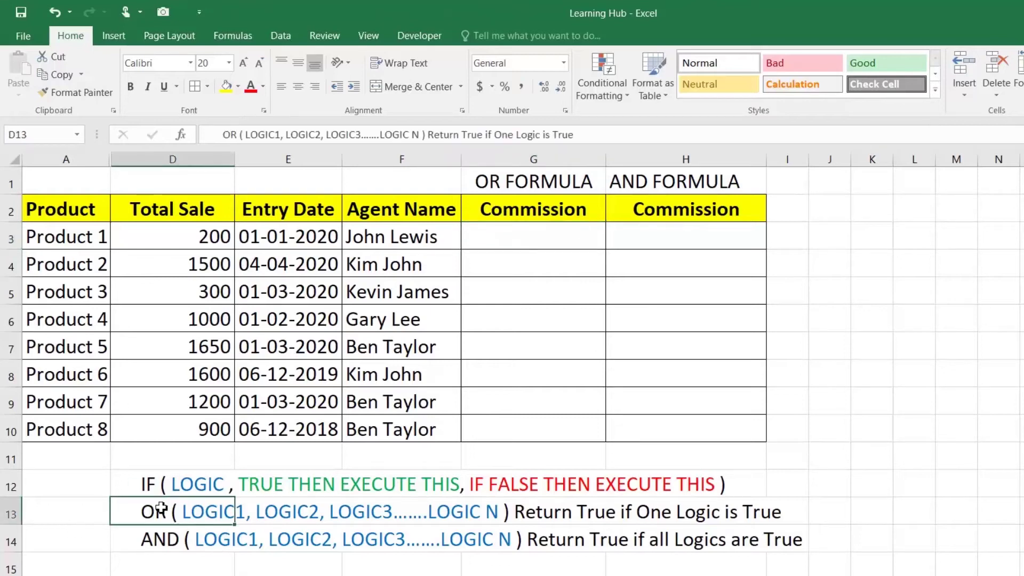
pyautogui.click(158, 543)
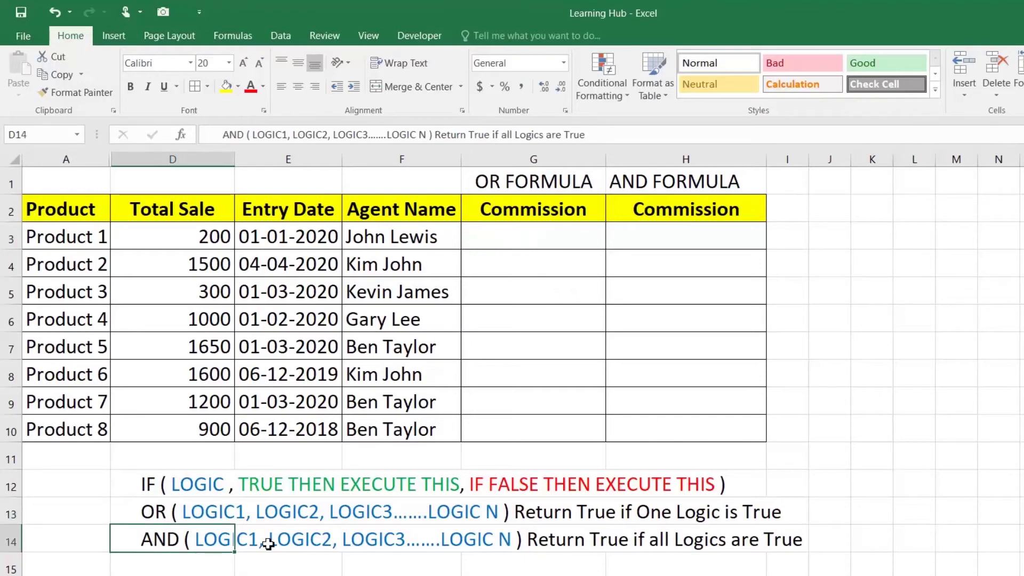
pyautogui.click(559, 228)
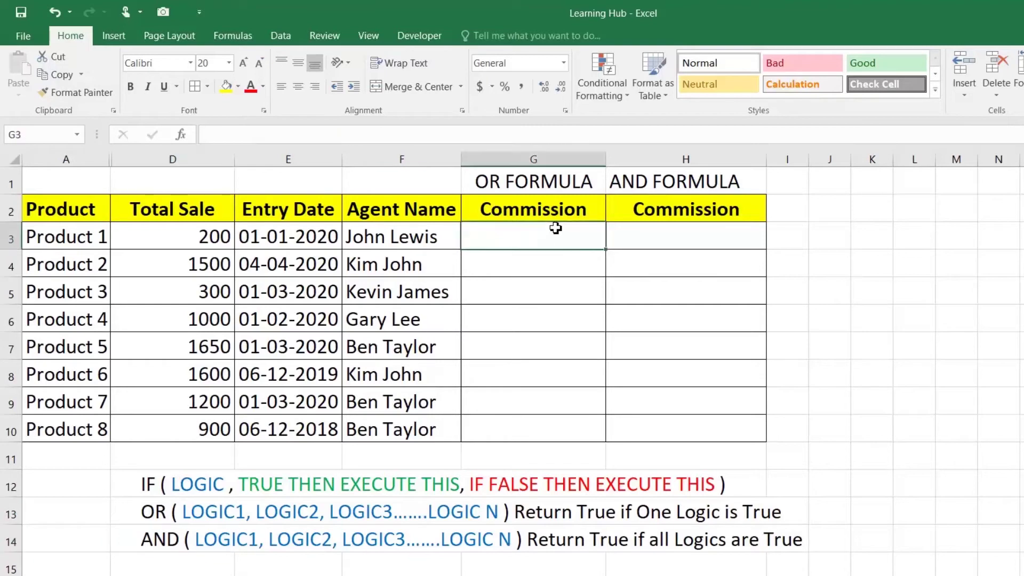
pyautogui.click(211, 237)
pyautogui.click(311, 236)
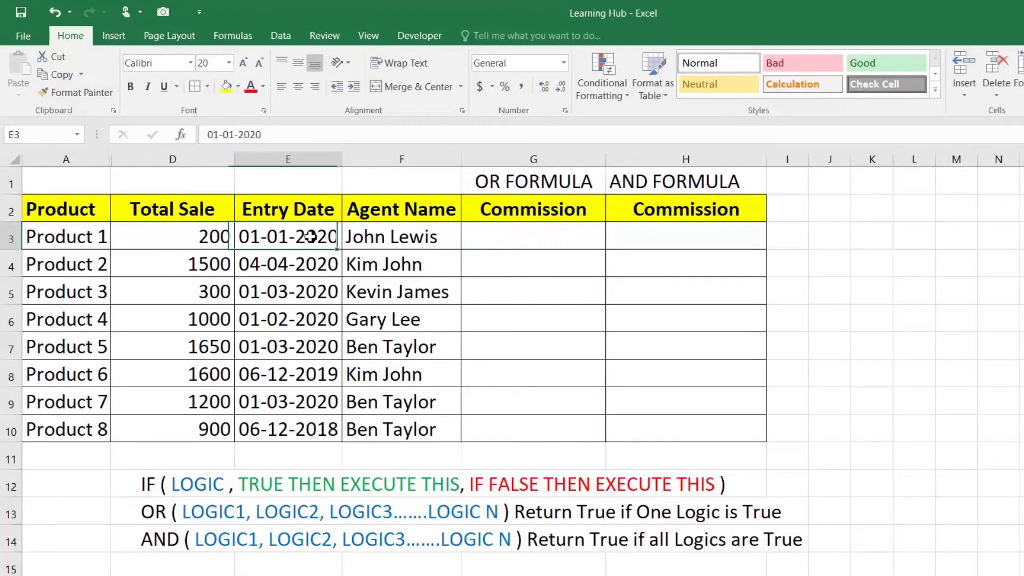
pyautogui.click(525, 241)
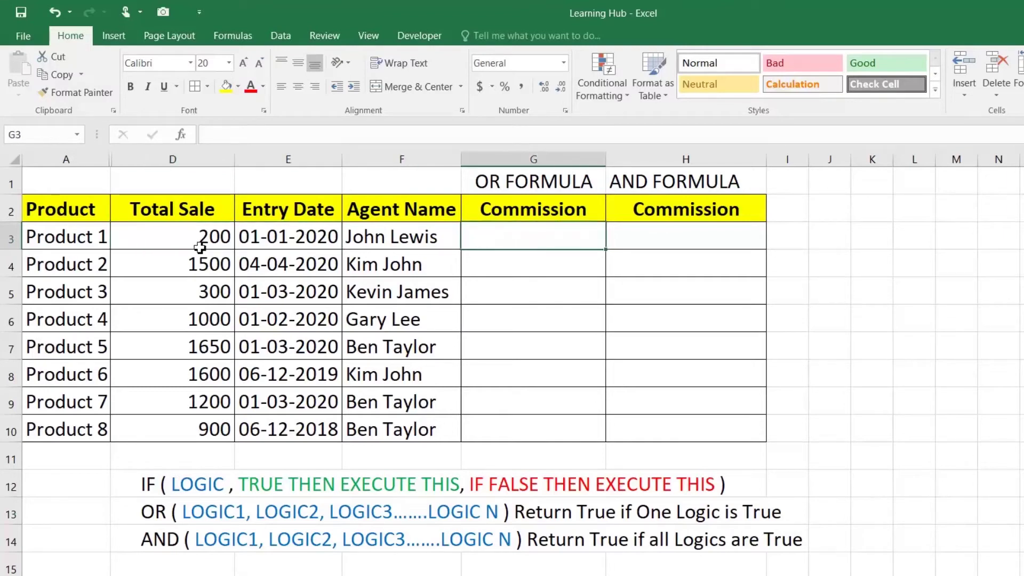
pyautogui.click(300, 238)
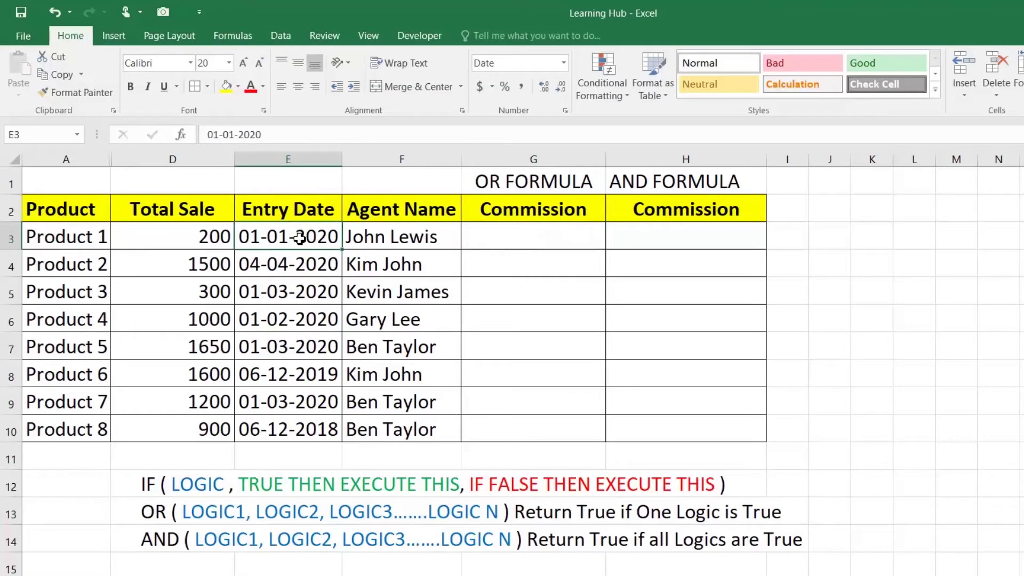
pyautogui.click(489, 238)
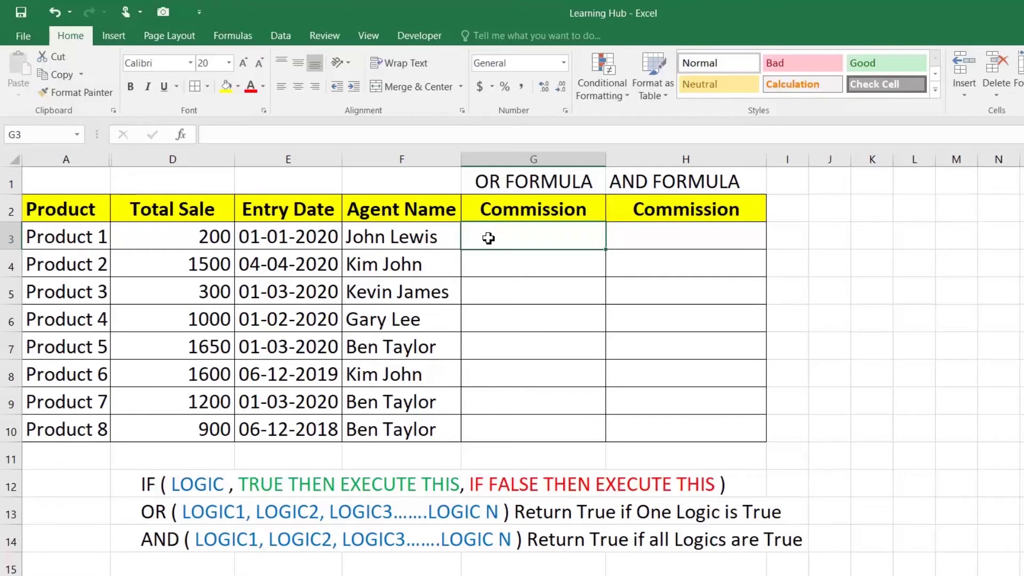
# Enter =IF(OR(D3>=1000,E3>=DATE(2020,01,01)),"20%","10%") in G3, giving 20% for Product 1
pyautogui.write('=')
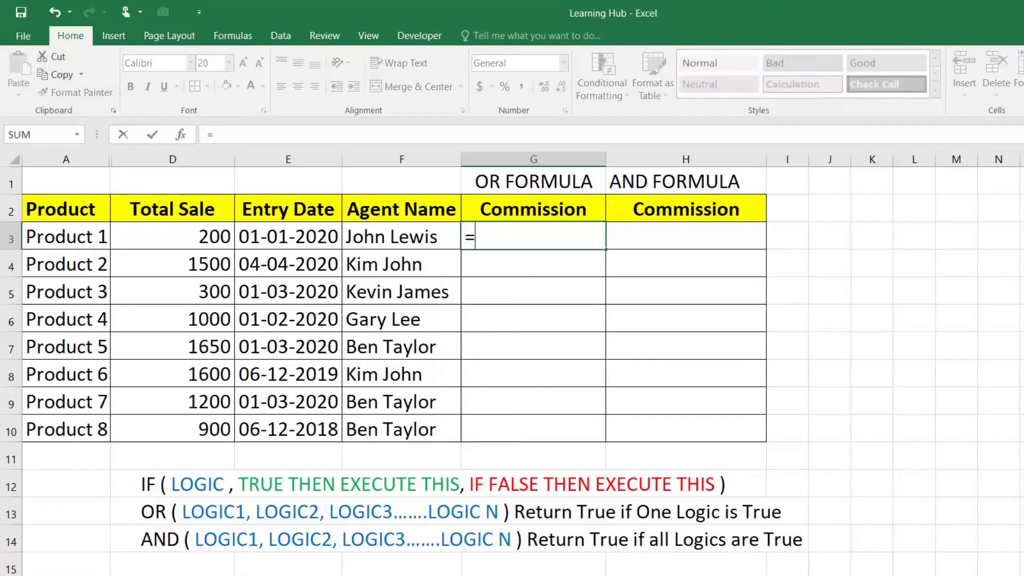
pyautogui.write('IF(')
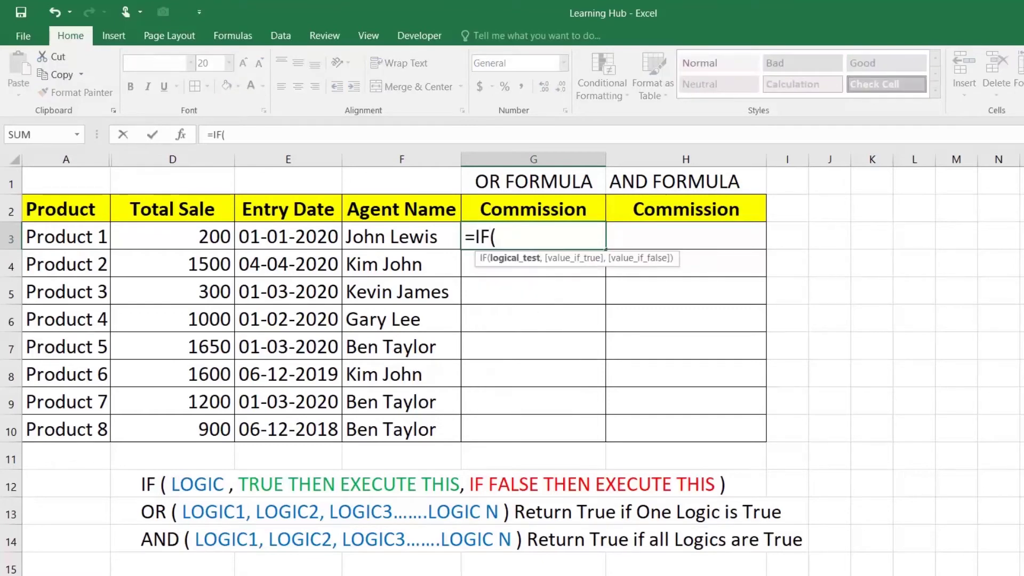
pyautogui.write('O')
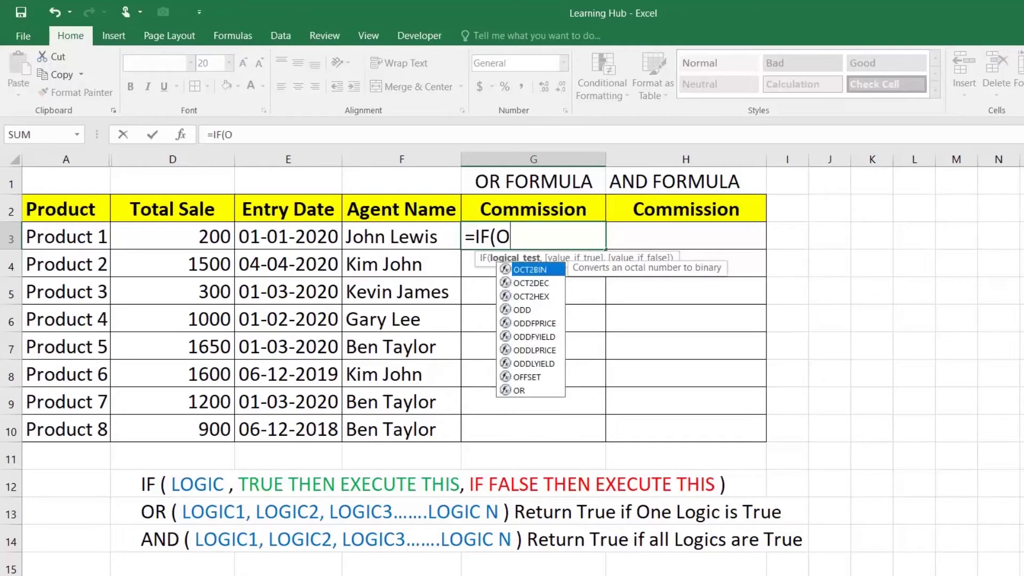
pyautogui.write('R(')
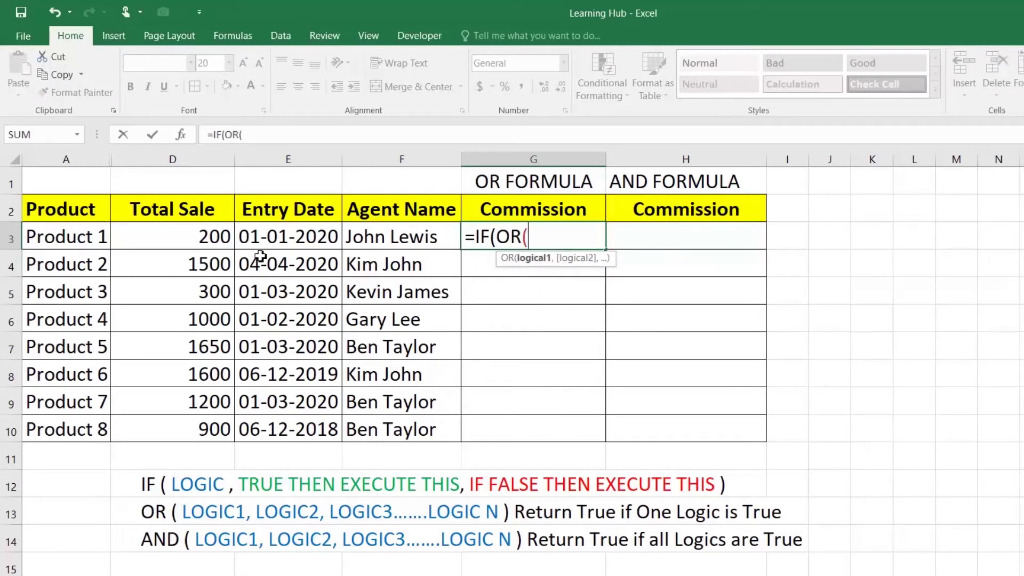
pyautogui.click(229, 241)
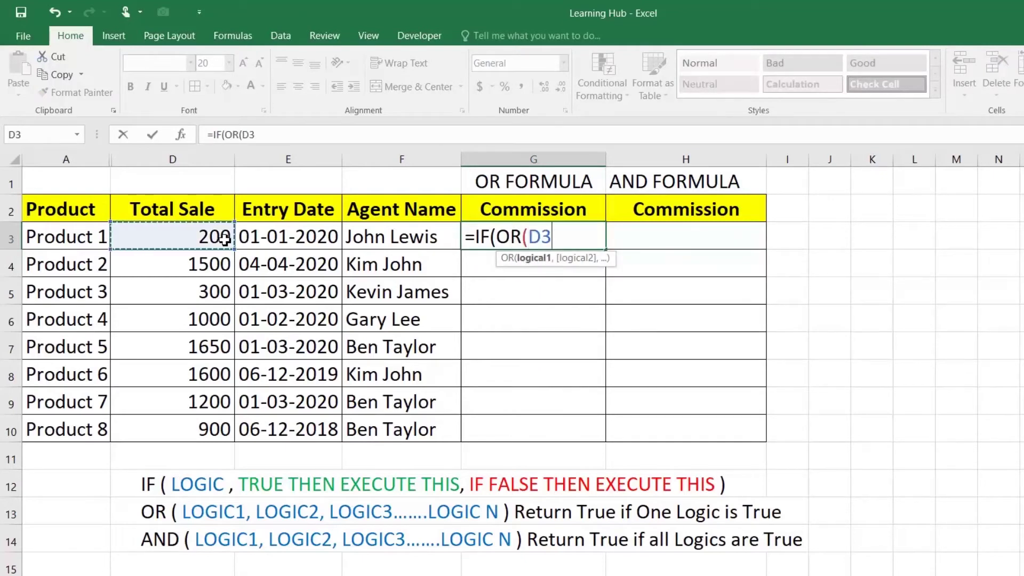
pyautogui.write('>=1000,')
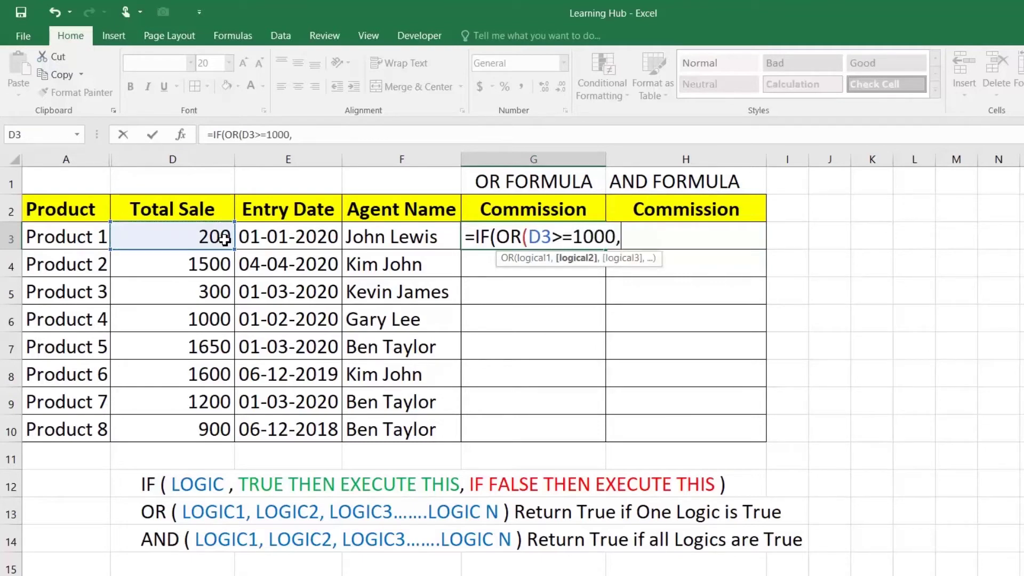
pyautogui.click(318, 235)
pyautogui.write('>=')
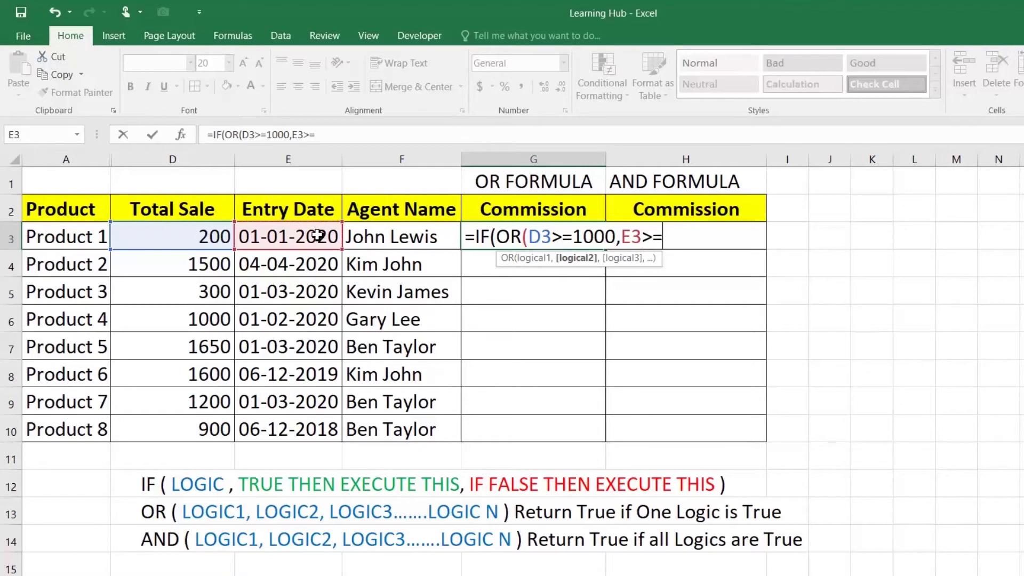
pyautogui.write('DA')
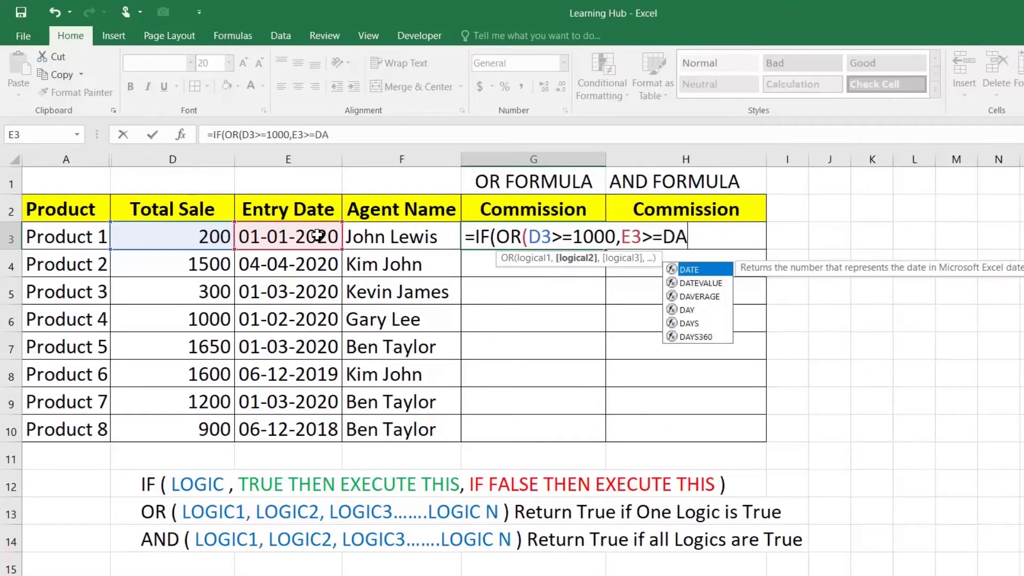
pyautogui.write('TE(')
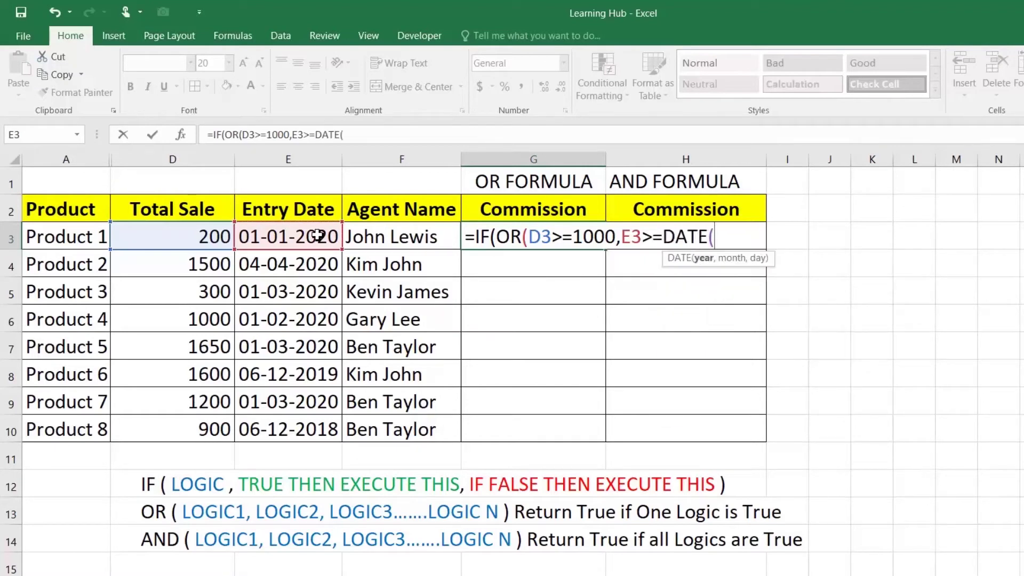
pyautogui.write('2020,01')
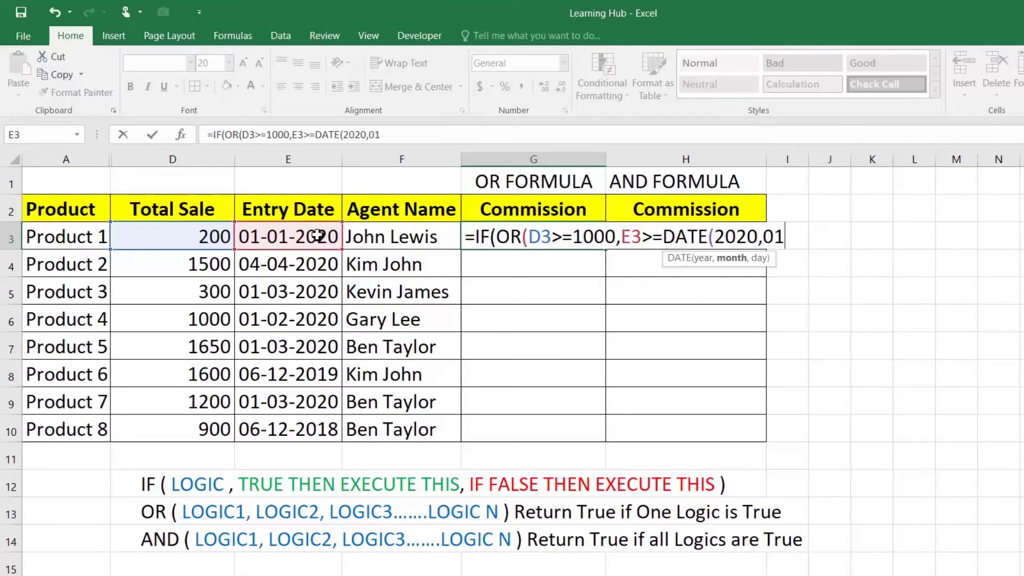
pyautogui.write(',01)')
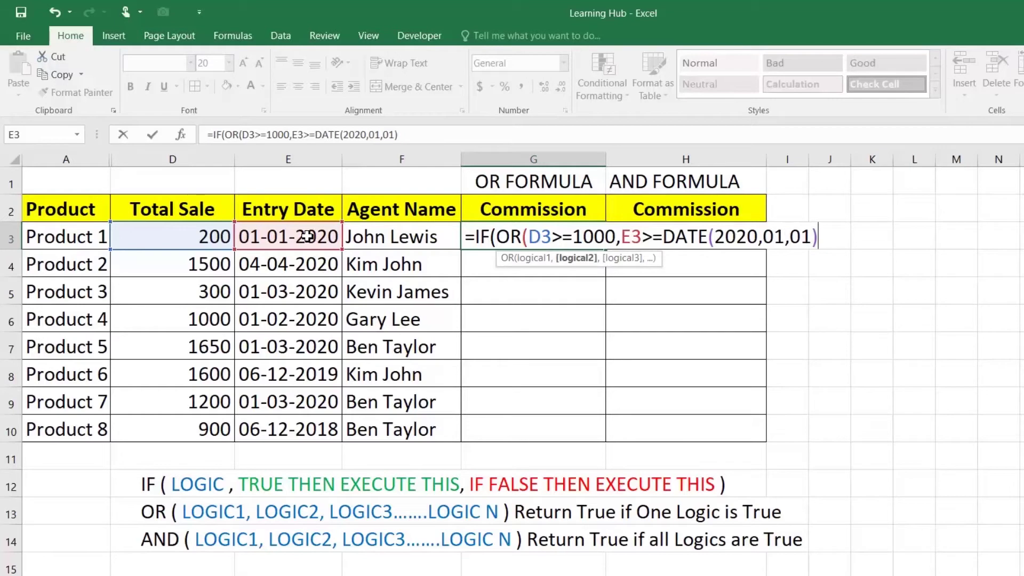
pyautogui.write('),')
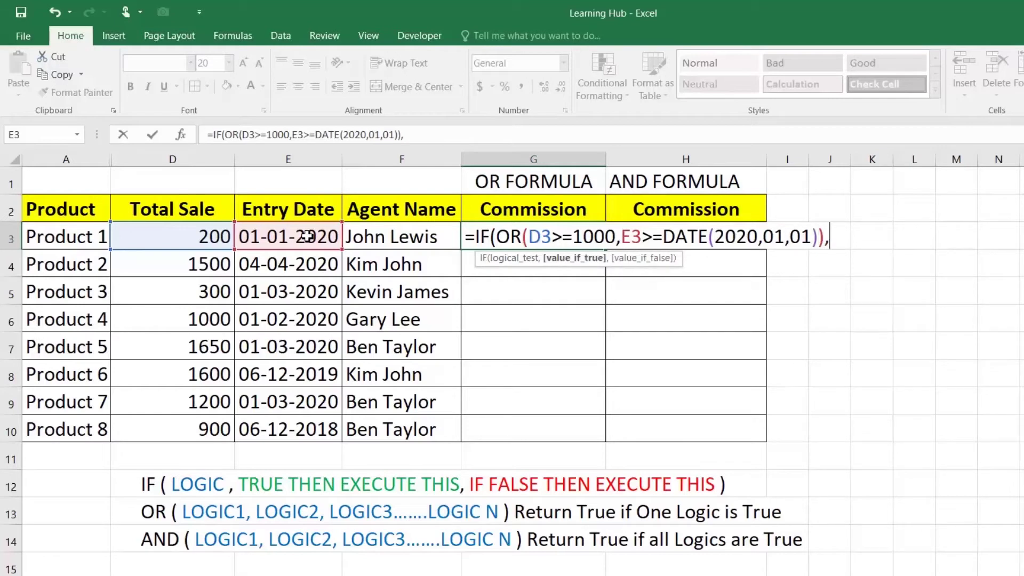
pyautogui.write('"')
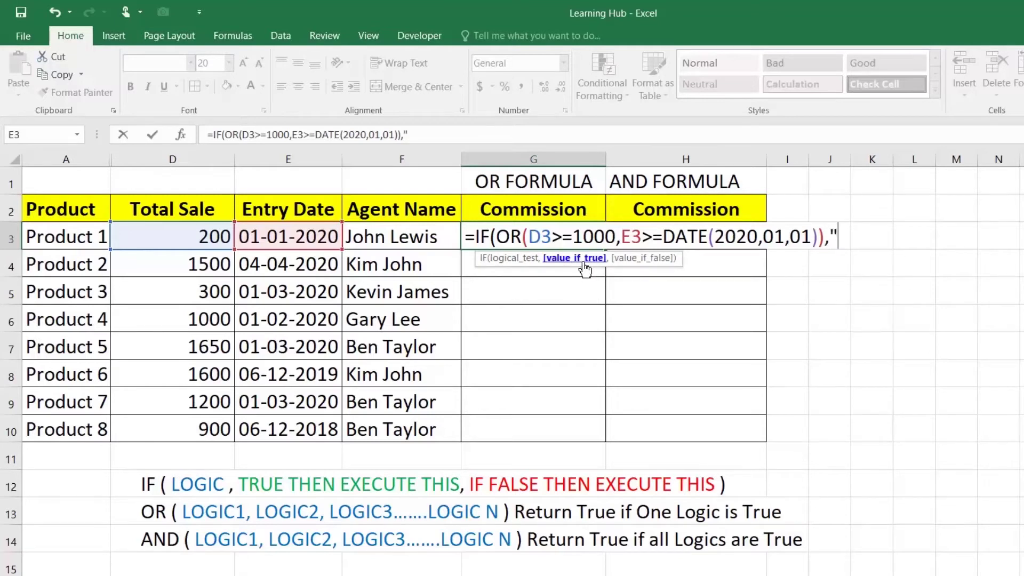
pyautogui.write('20%')
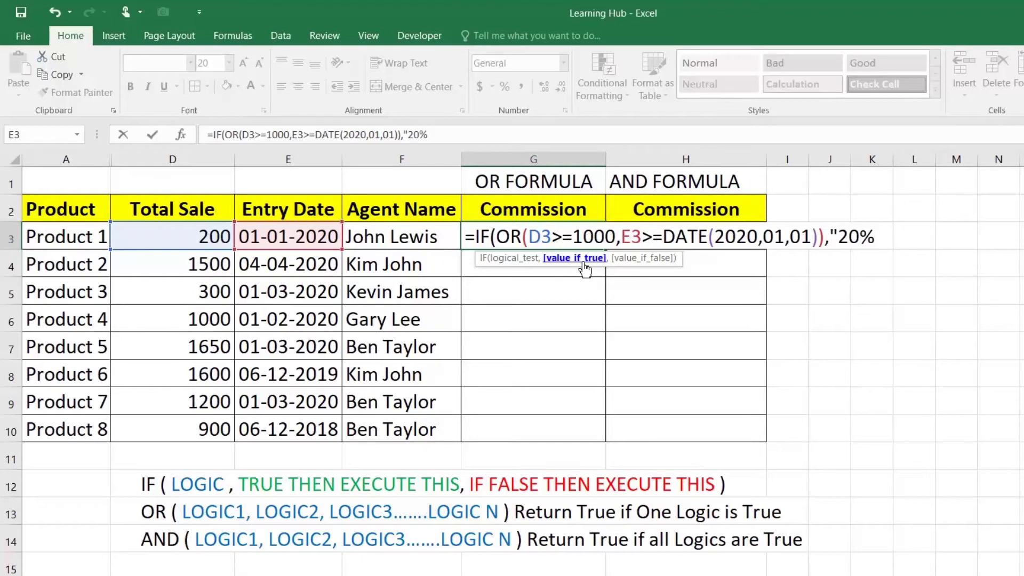
pyautogui.write('",')
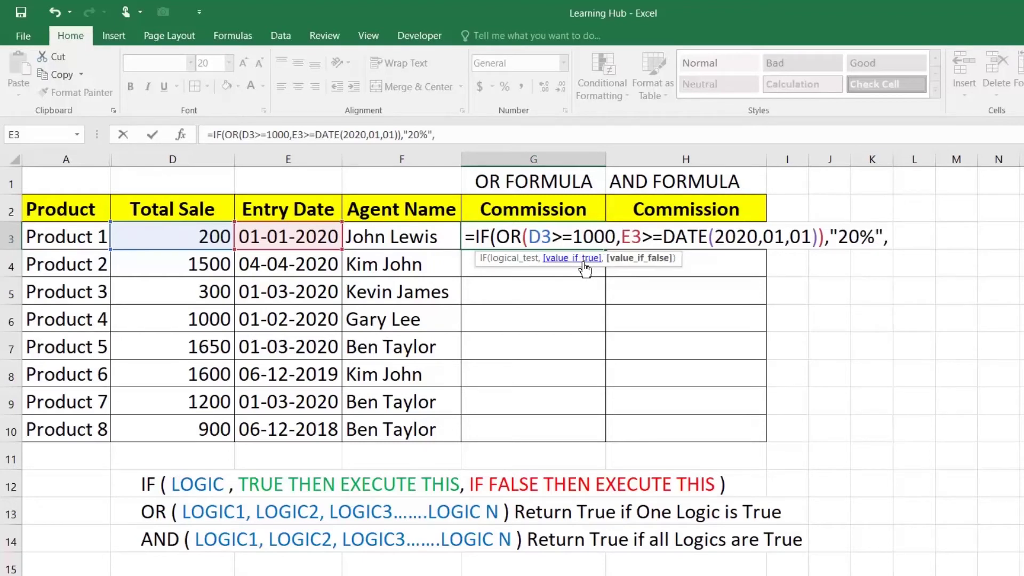
pyautogui.write('"10%')
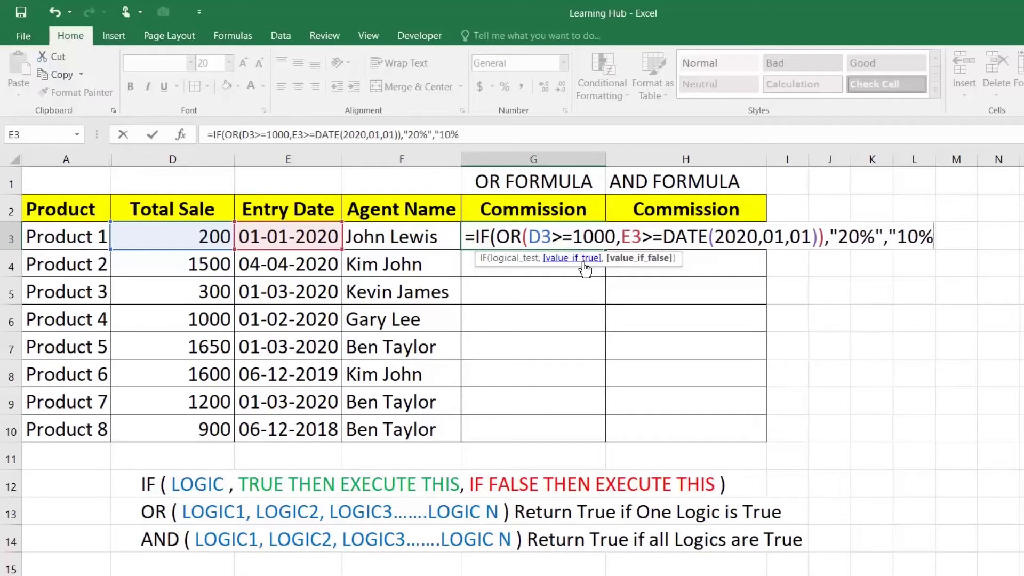
pyautogui.write('")')
pyautogui.press('Return')
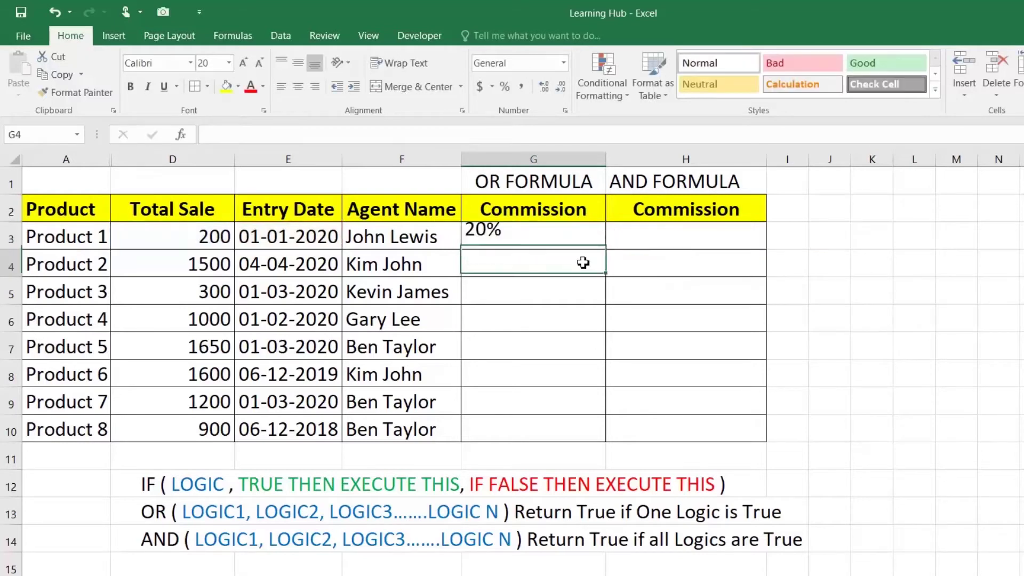
pyautogui.click(583, 240)
pyautogui.moveTo(606, 249); pyautogui.dragTo(609, 443)
pyautogui.click(483, 243)
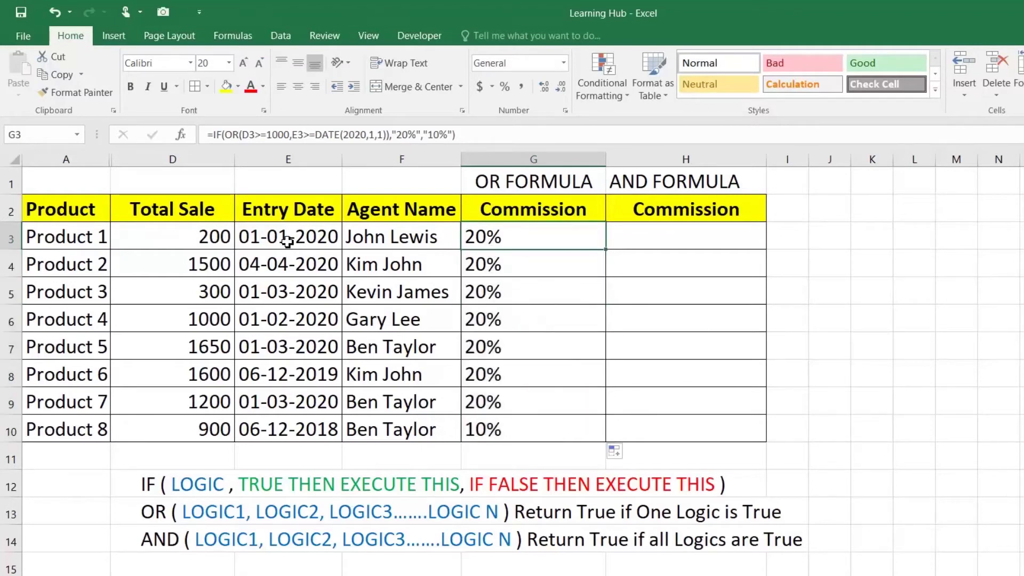
pyautogui.click(207, 236)
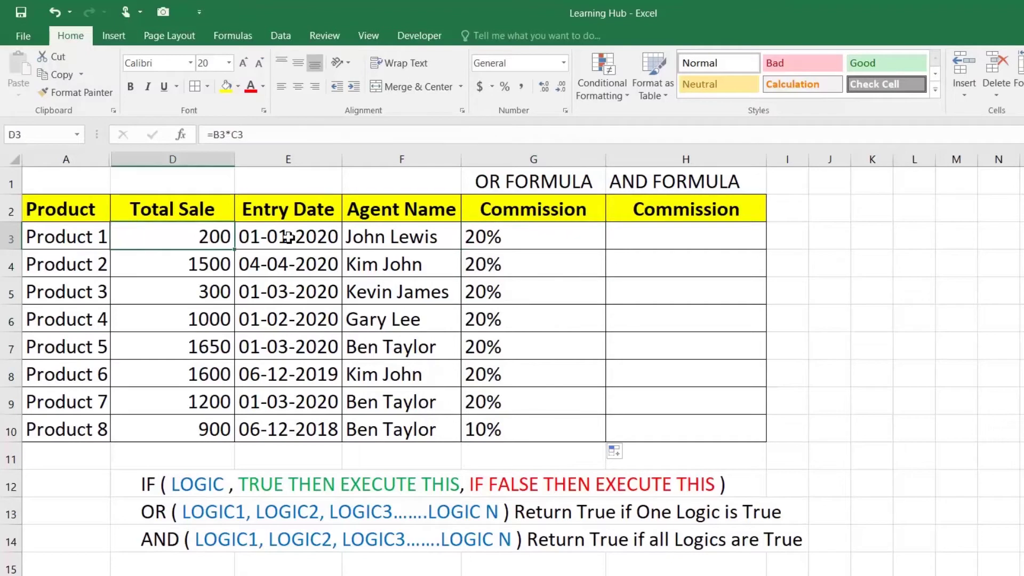
pyautogui.click(288, 238)
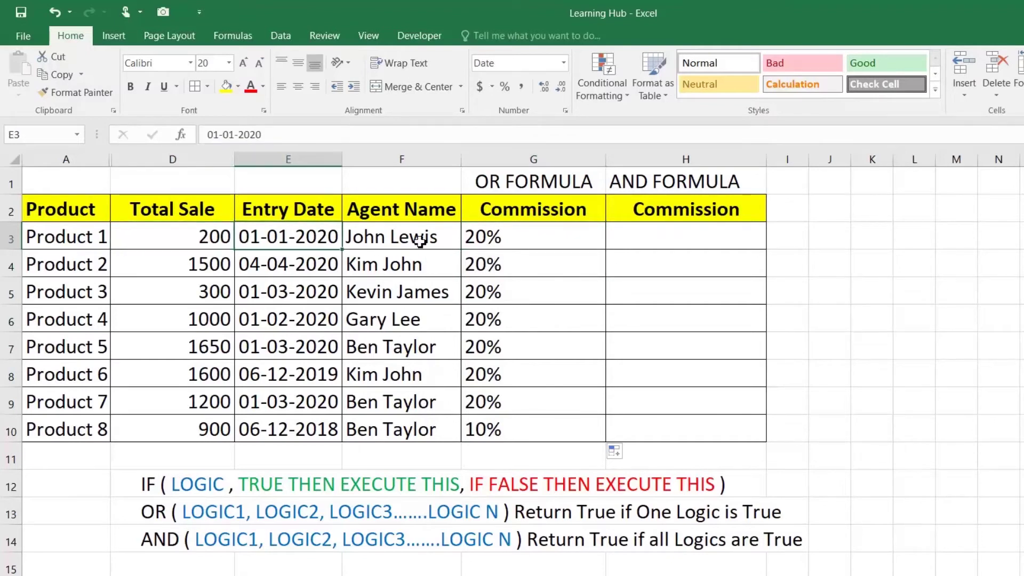
pyautogui.click(504, 240)
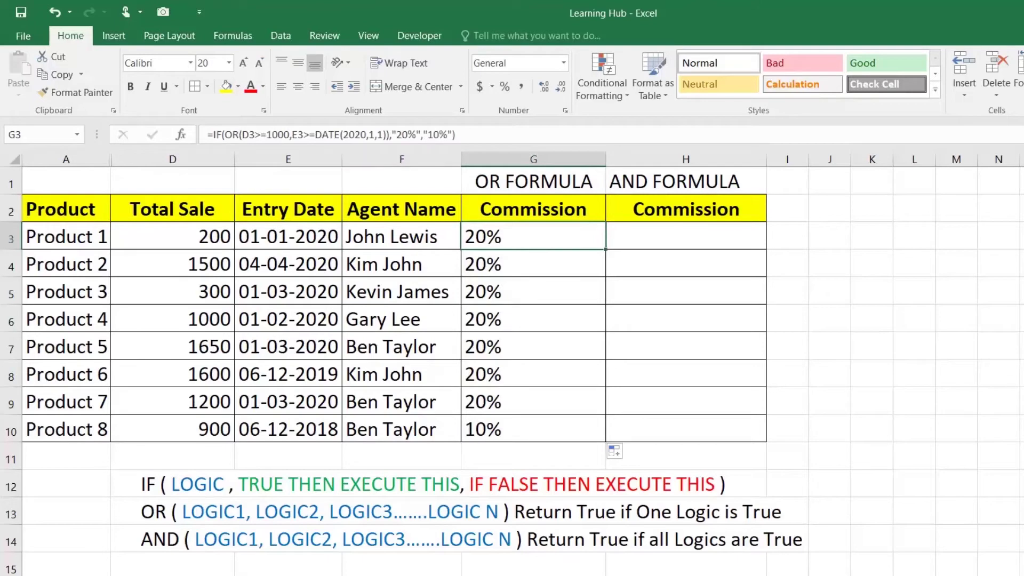
pyautogui.moveTo(220, 267); pyautogui.dragTo(268, 276)
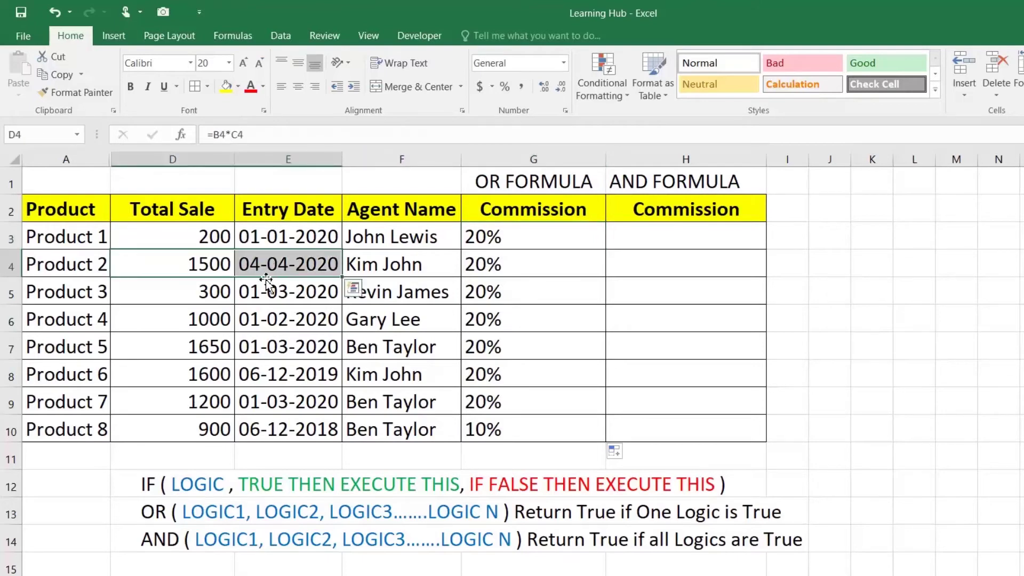
pyautogui.click(218, 293)
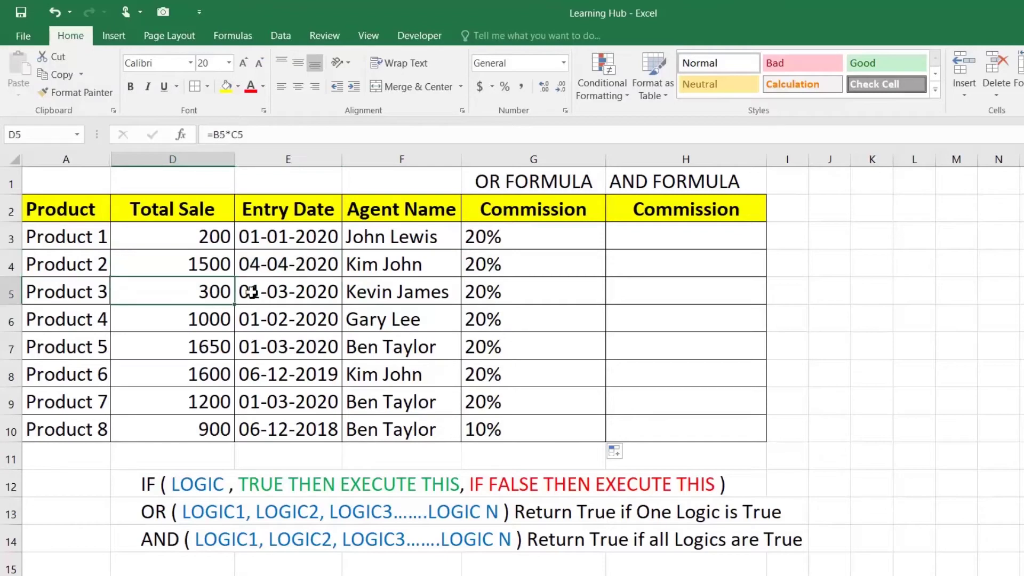
pyautogui.click(277, 292)
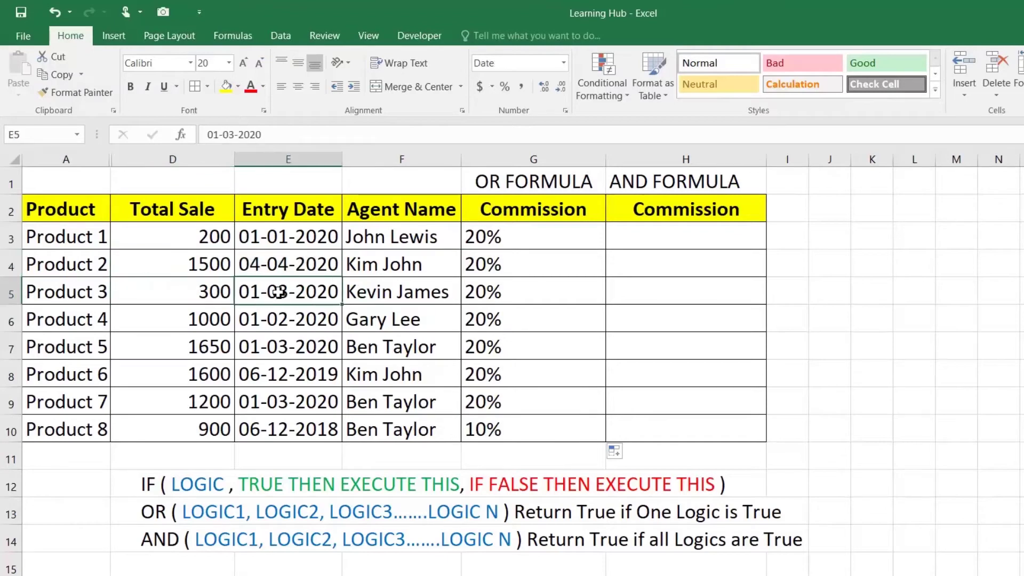
pyautogui.moveTo(227, 323); pyautogui.dragTo(264, 326)
pyautogui.click(224, 433)
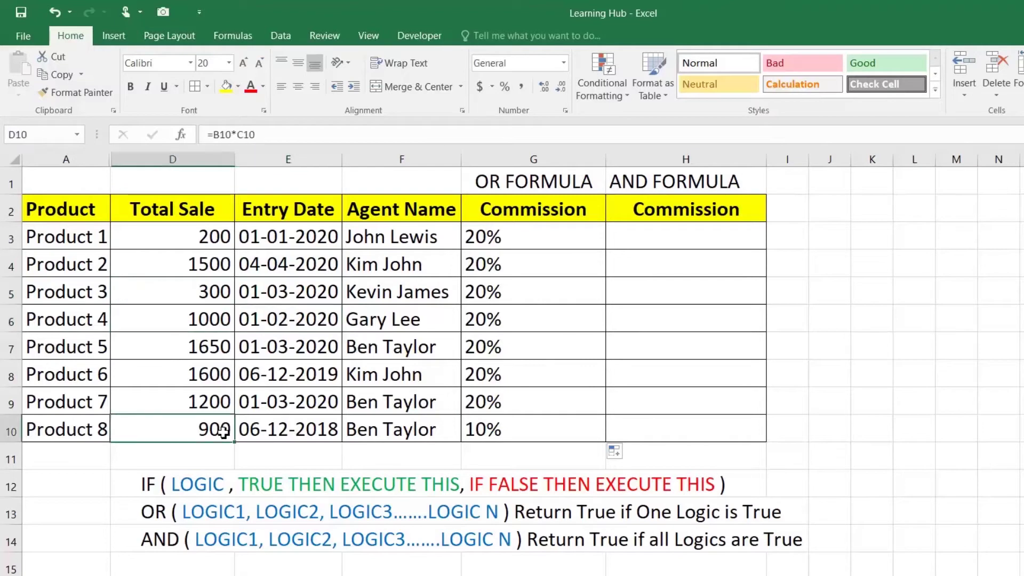
pyautogui.click(285, 430)
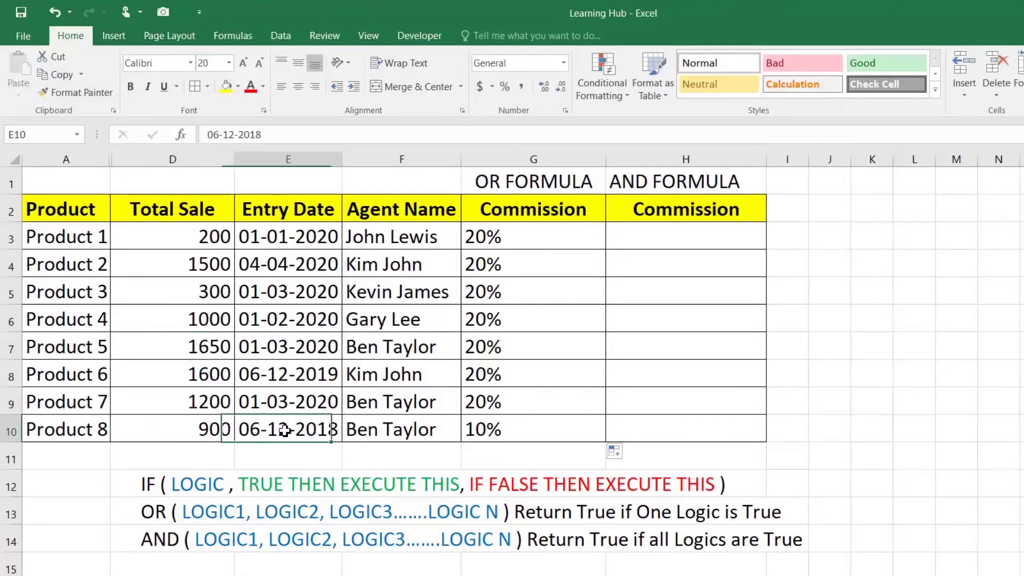
pyautogui.doubleClick(522, 430)
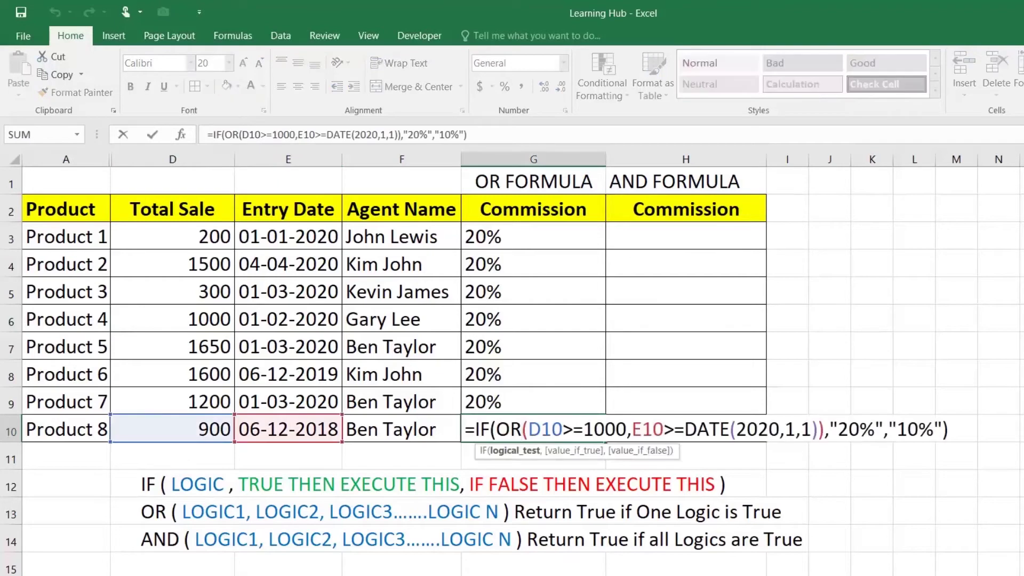
pyautogui.moveTo(632, 430); pyautogui.dragTo(664, 430)
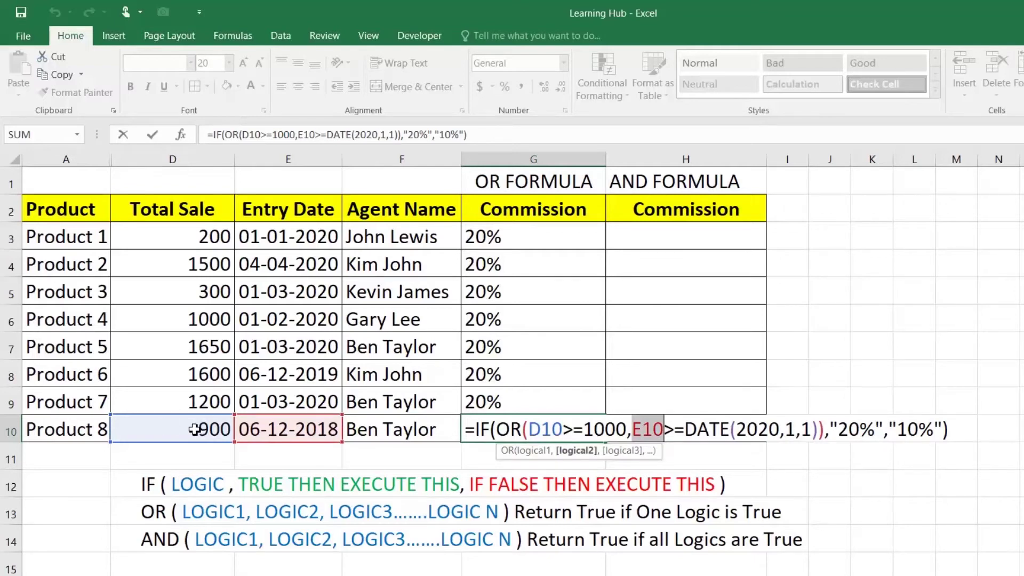
pyautogui.hotkey('ctrl', 'Return')
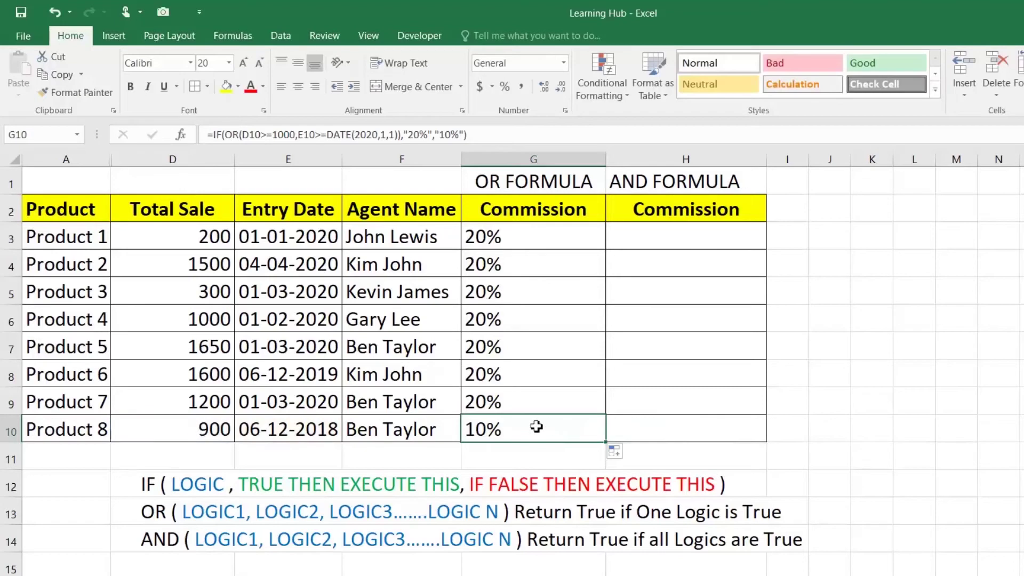
pyautogui.click(207, 374)
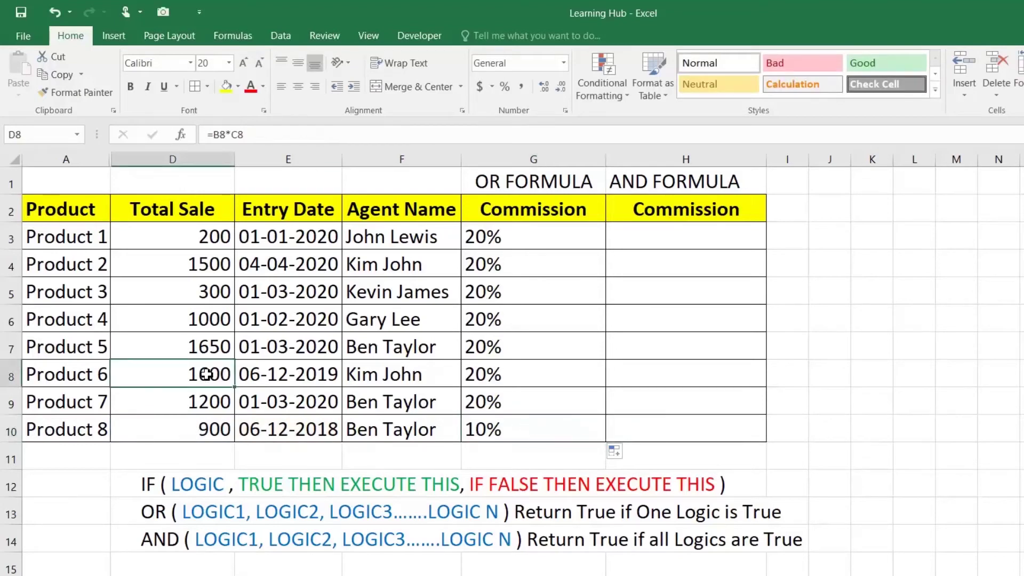
pyautogui.write('200')
pyautogui.press('Return')
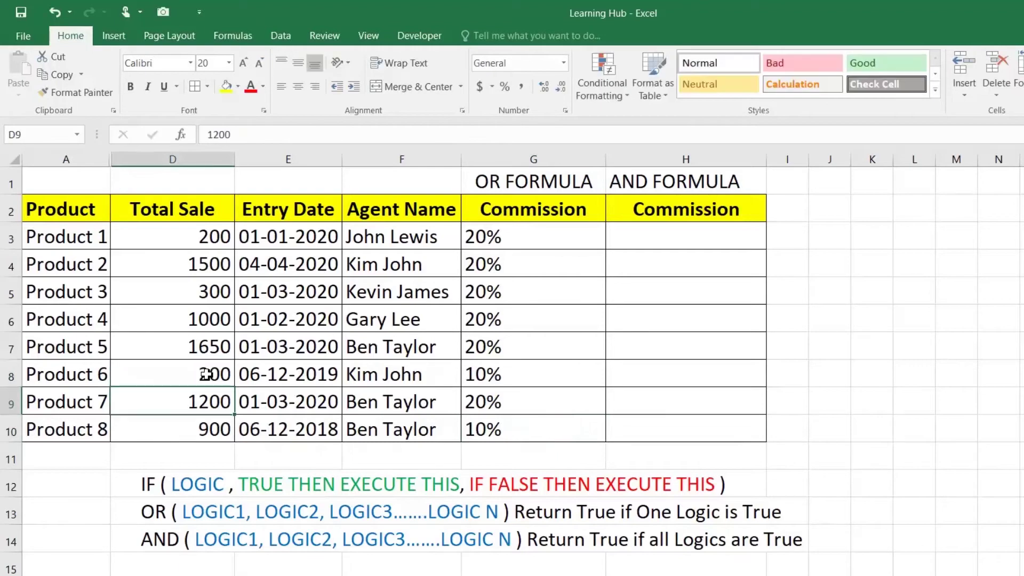
pyautogui.click(477, 374)
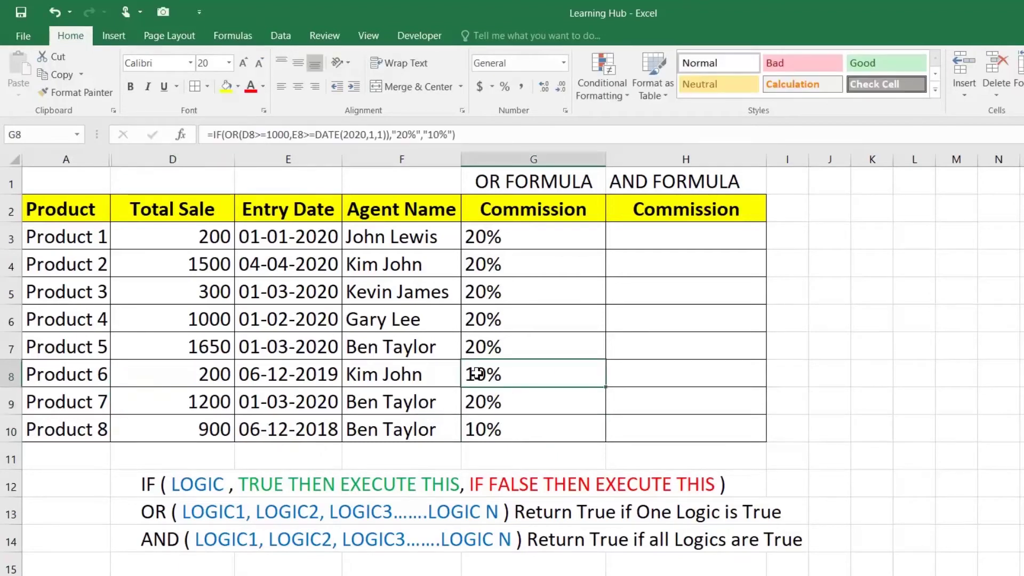
pyautogui.click(286, 376)
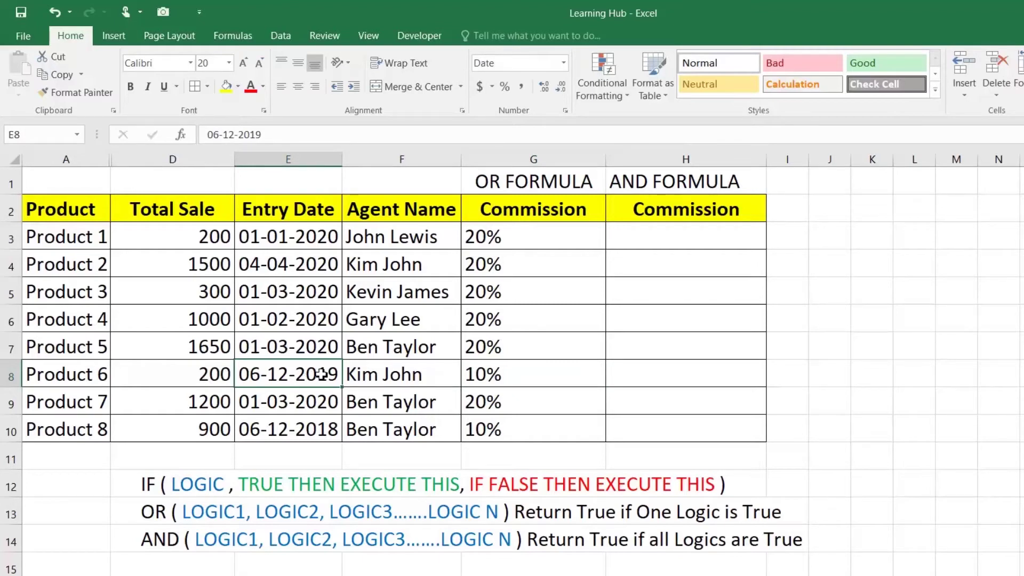
pyautogui.click(206, 375)
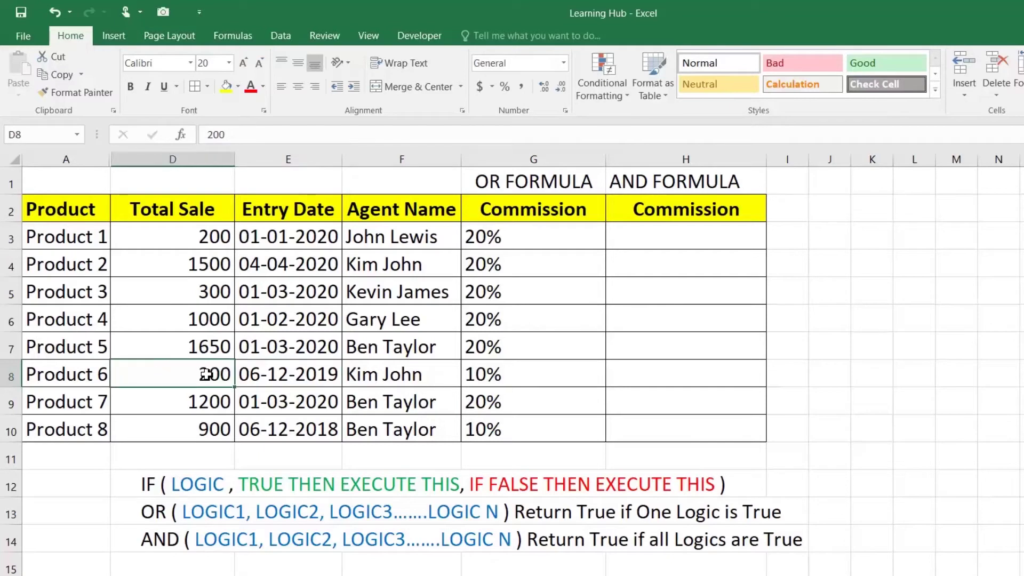
pyautogui.hotkey('ctrl', 'z')
# Enter =IF(AND(D3>=1000,E3>=DATE(2020,01,01)),"20%","10%") in H3, giving 10% for Product 1
pyautogui.click(646, 237)
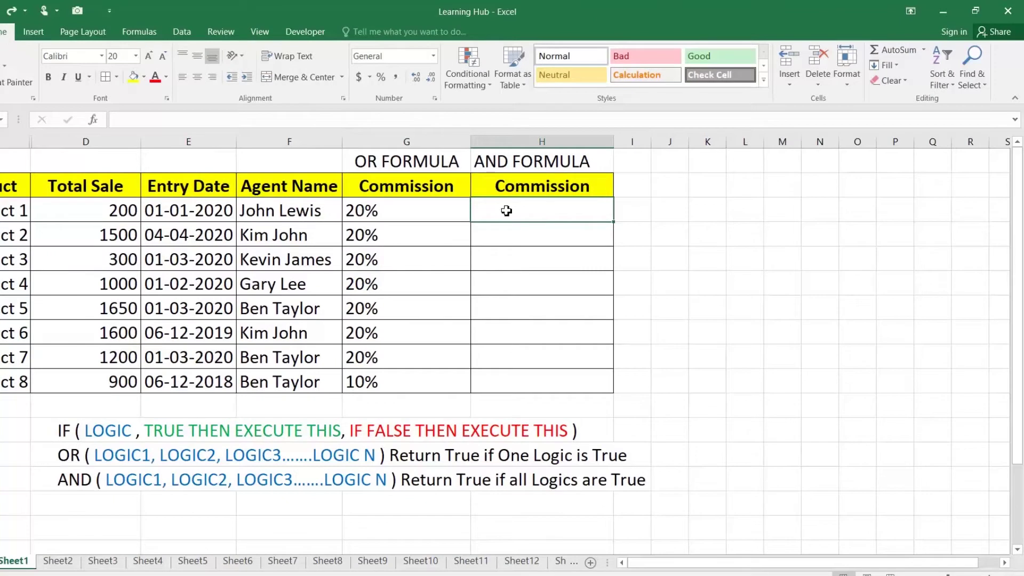
pyautogui.write('=IF(AND(')
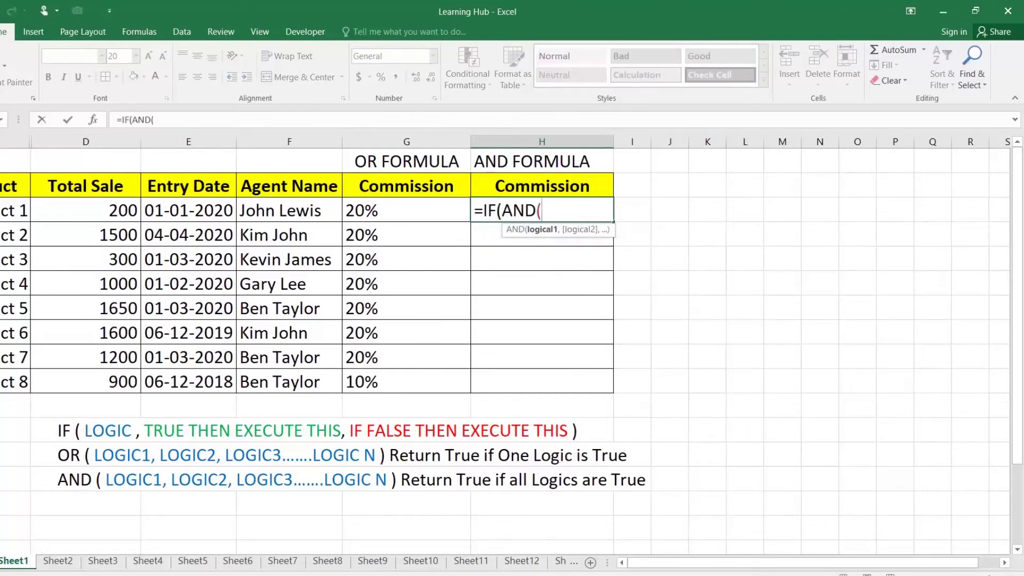
pyautogui.click(126, 213)
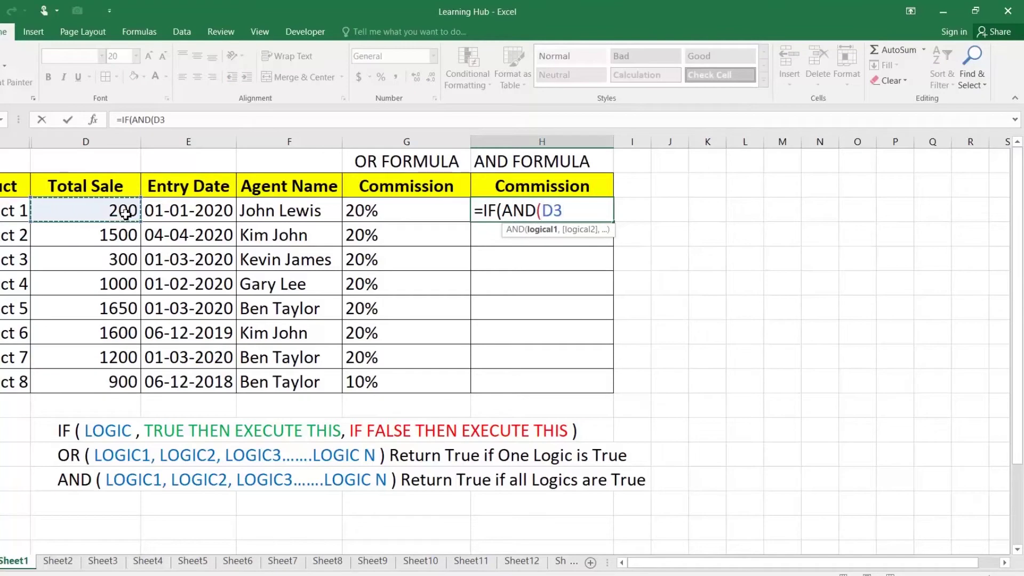
pyautogui.write('>=1000')
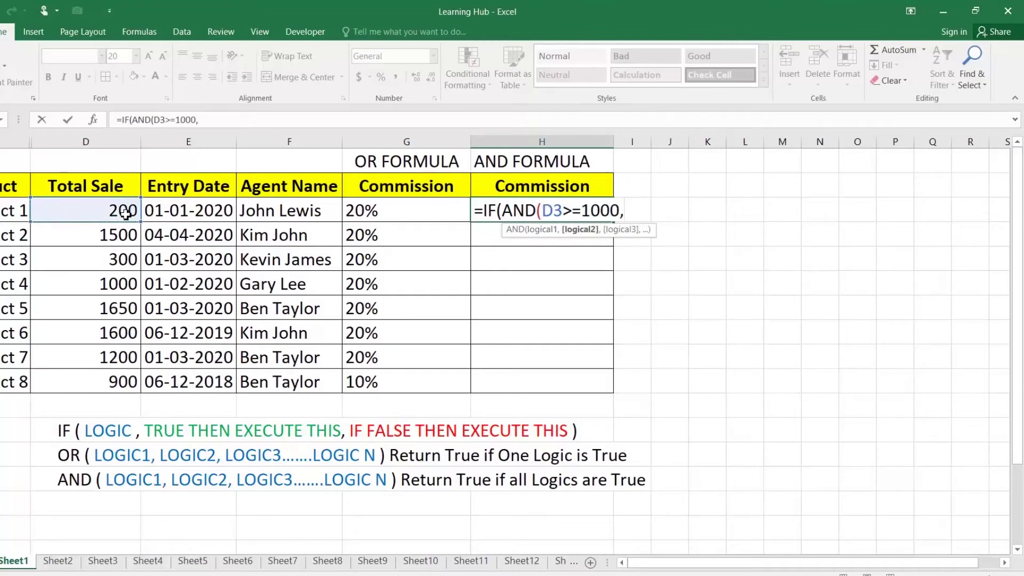
pyautogui.write(',')
pyautogui.click(190, 209)
pyautogui.write('>=')
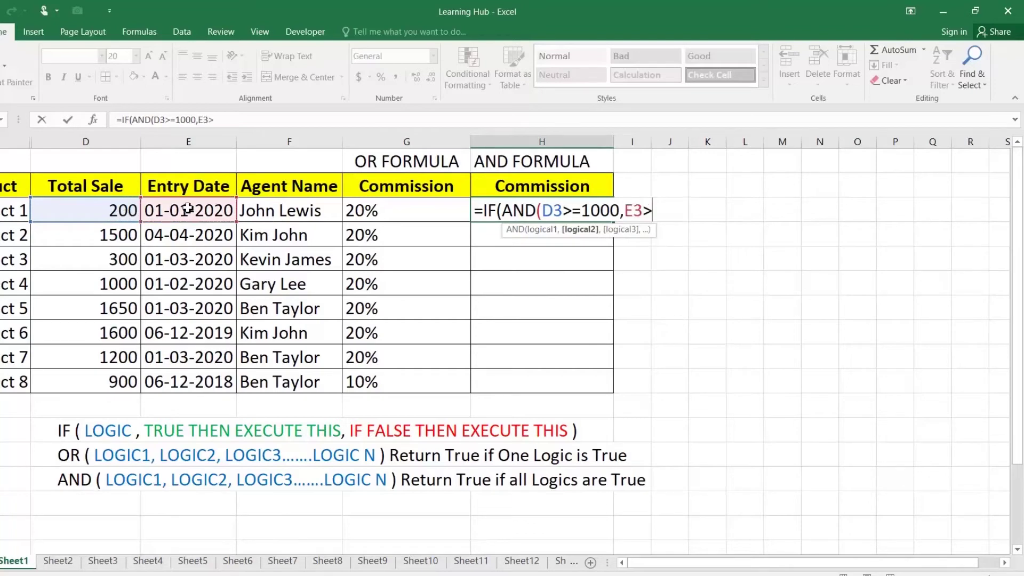
pyautogui.write('DATE')
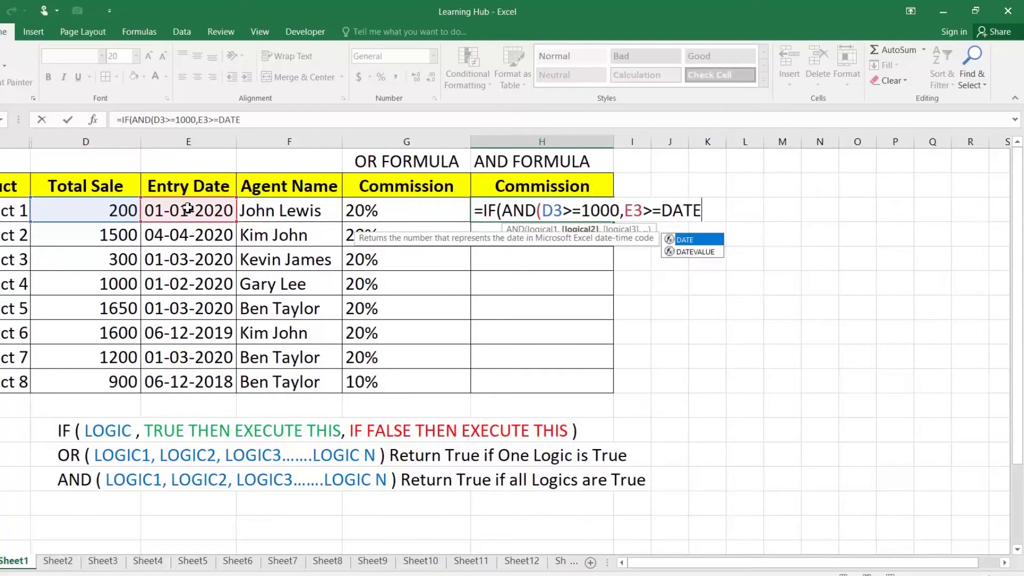
pyautogui.write('(2020')
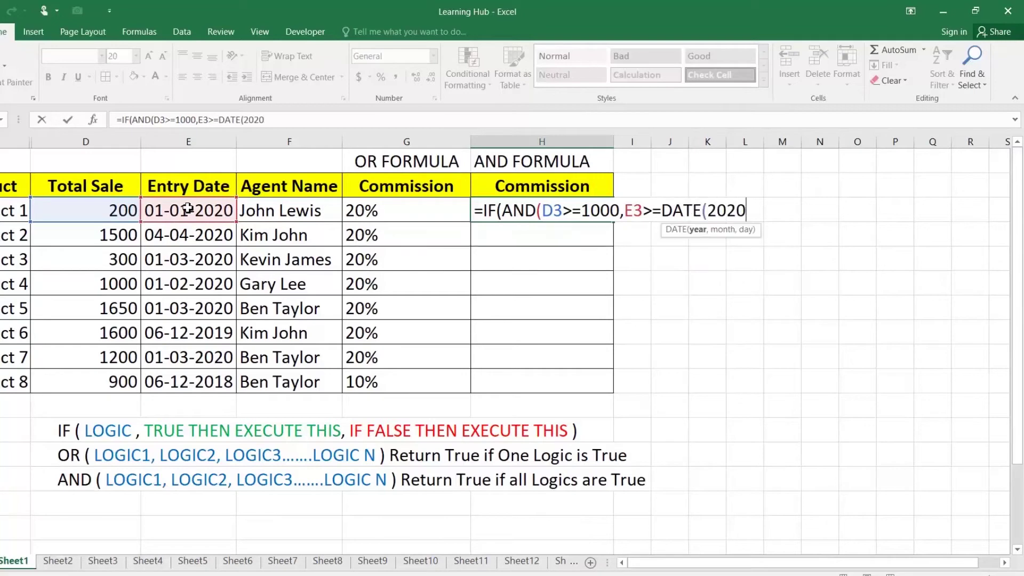
pyautogui.write(',01,')
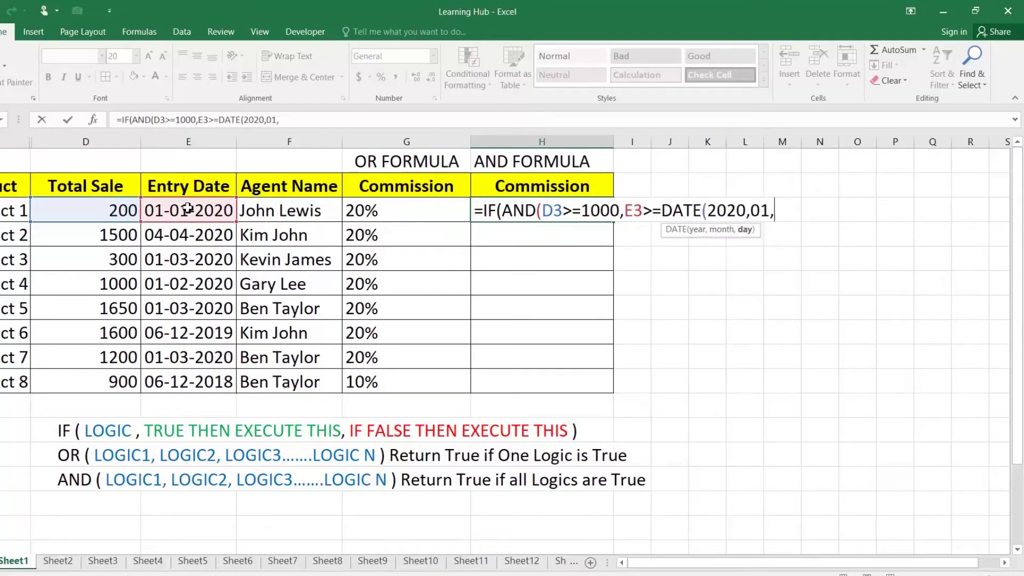
pyautogui.write('01))')
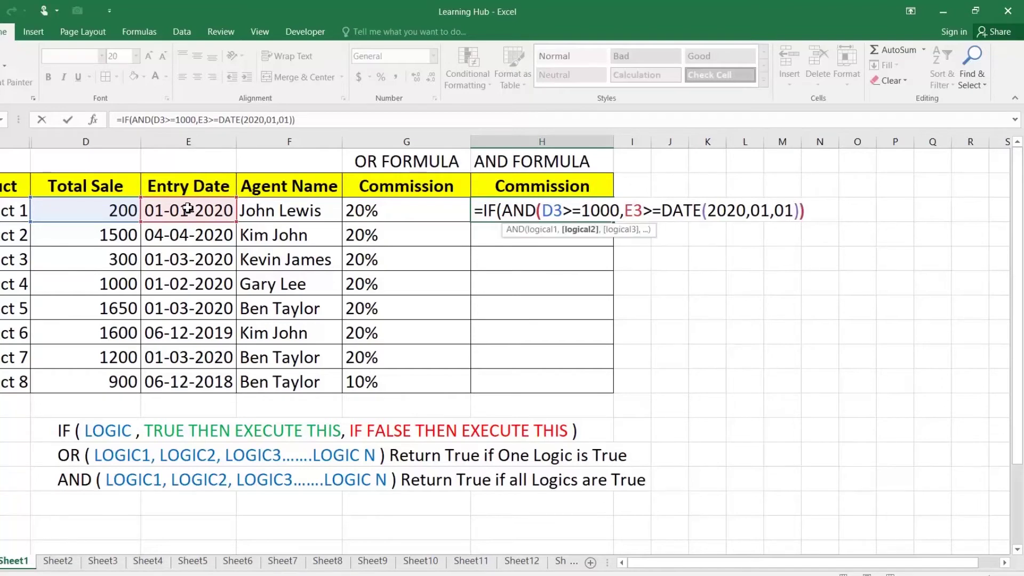
pyautogui.write(',"20%')
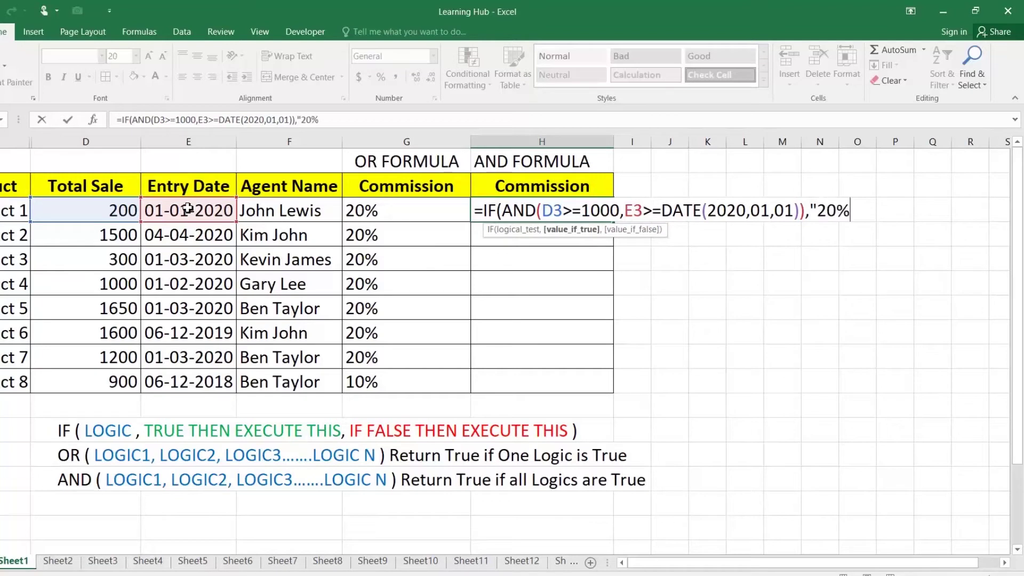
pyautogui.write('",')
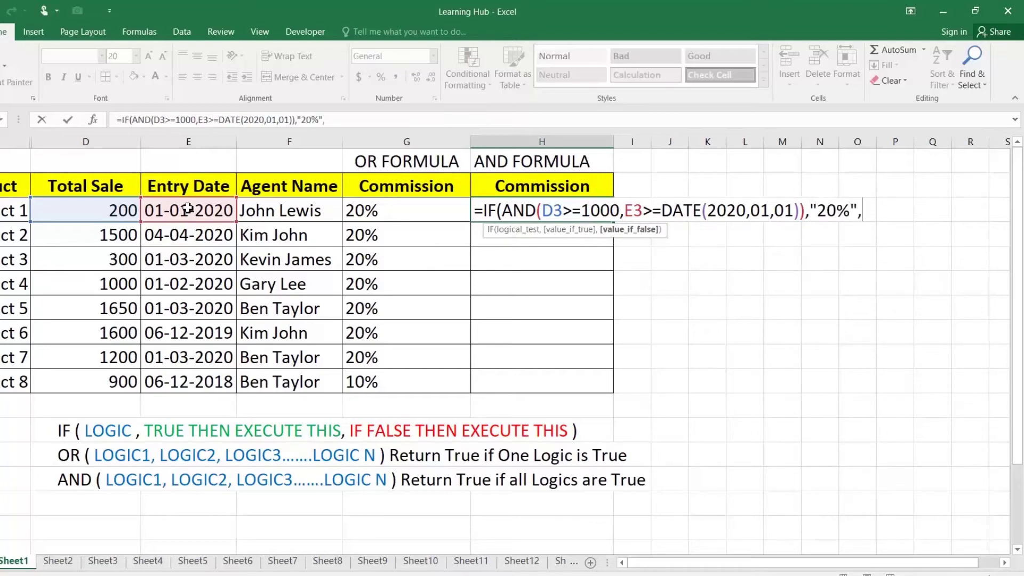
pyautogui.write('"10%"')
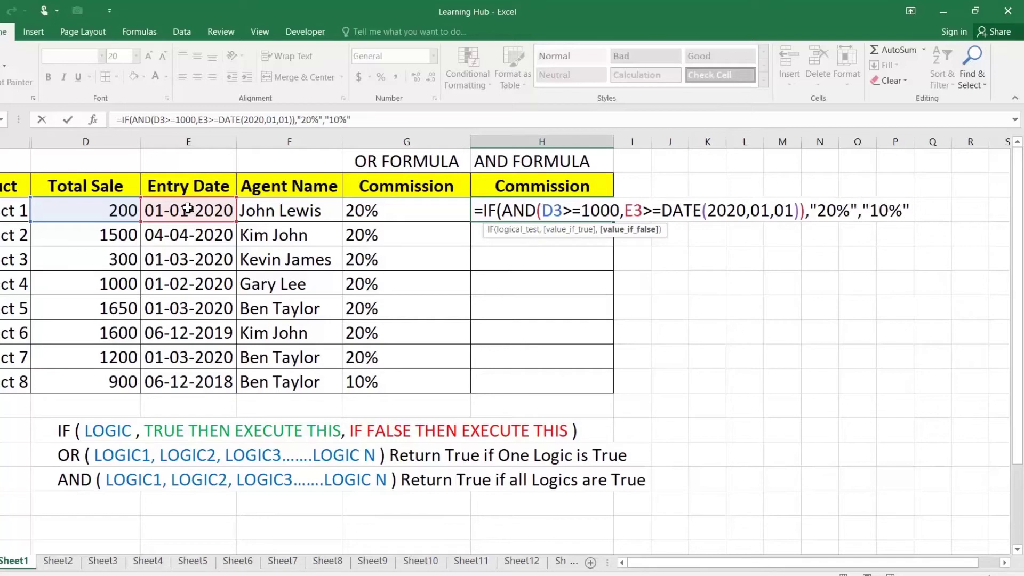
pyautogui.write(')')
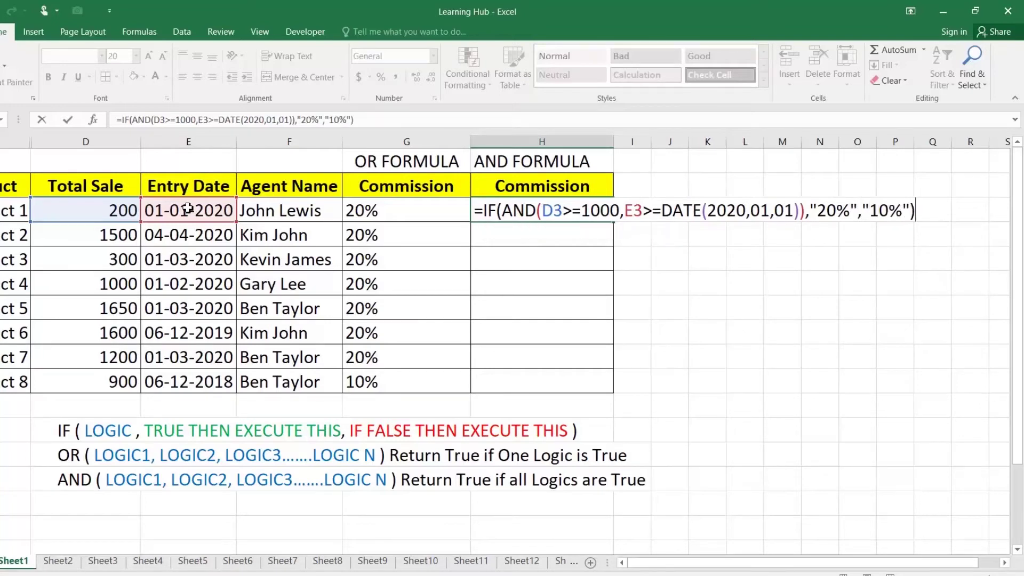
pyautogui.press('Return')
# Fill H3's AND formula down to H10 and compare Product 1's sale and date
pyautogui.click(504, 213)
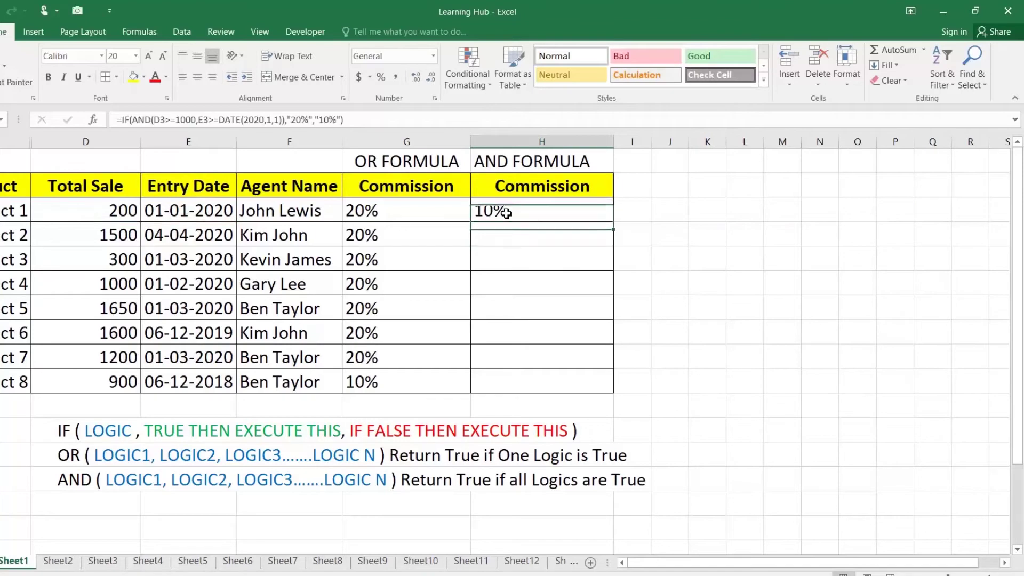
pyautogui.moveTo(613, 221); pyautogui.dragTo(614, 392)
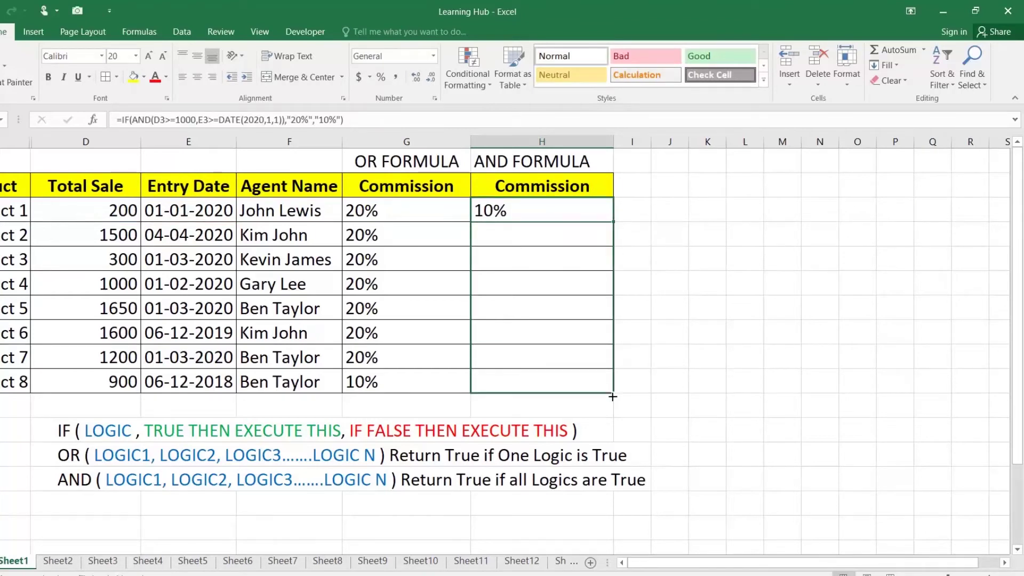
pyautogui.click(501, 210)
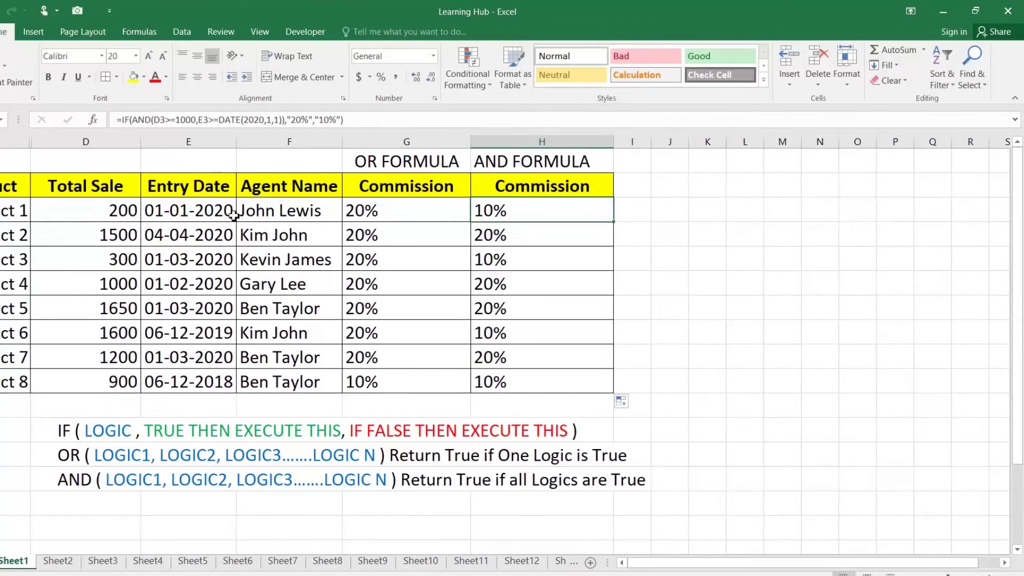
pyautogui.click(132, 210)
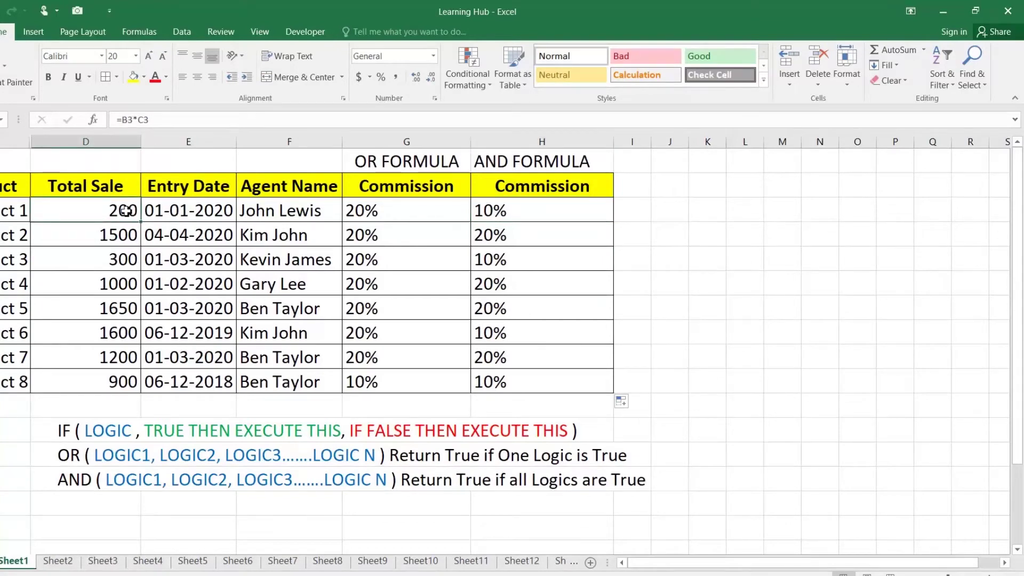
pyautogui.click(183, 210)
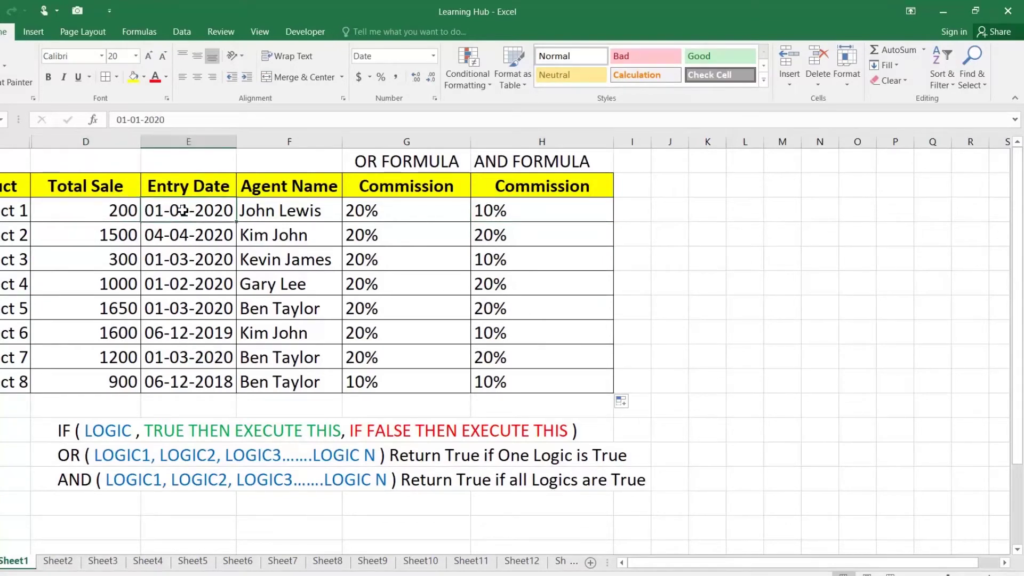
pyautogui.click(112, 206)
pyautogui.click(496, 209)
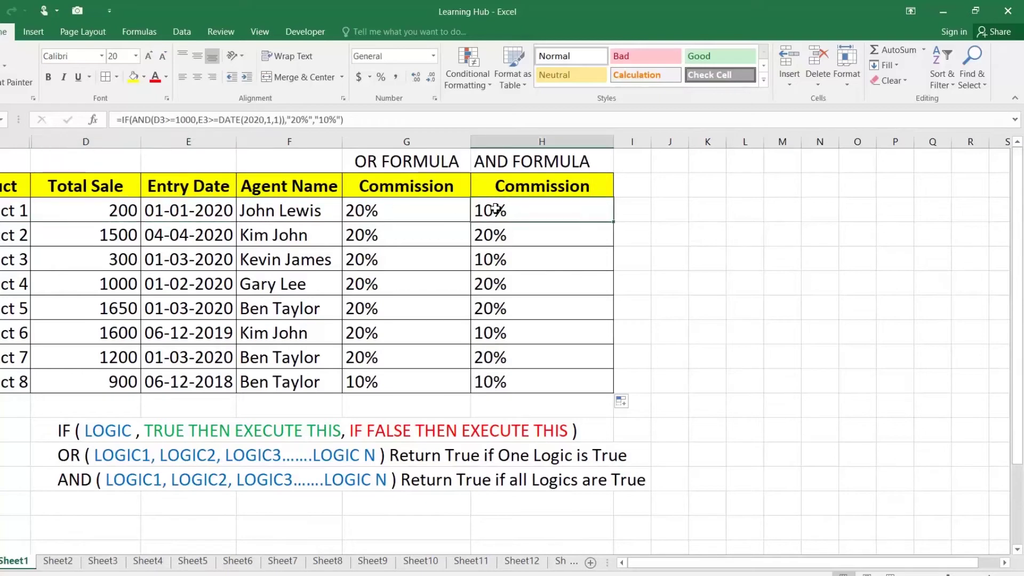
# Review H3's AND formula, highlighting its "10%" result, and keep it unchanged
pyautogui.doubleClick(551, 212)
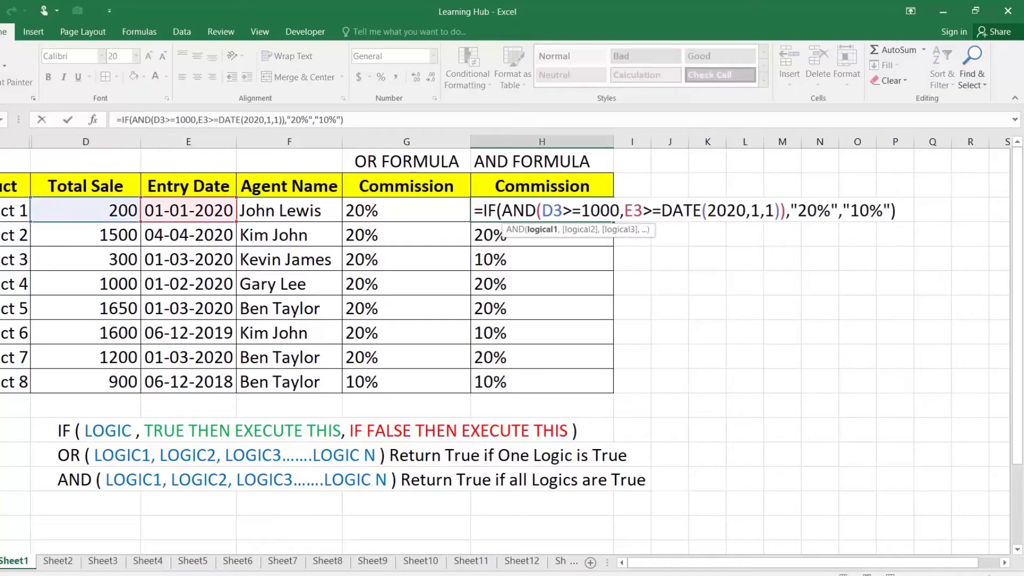
pyautogui.moveTo(842, 211); pyautogui.dragTo(891, 210)
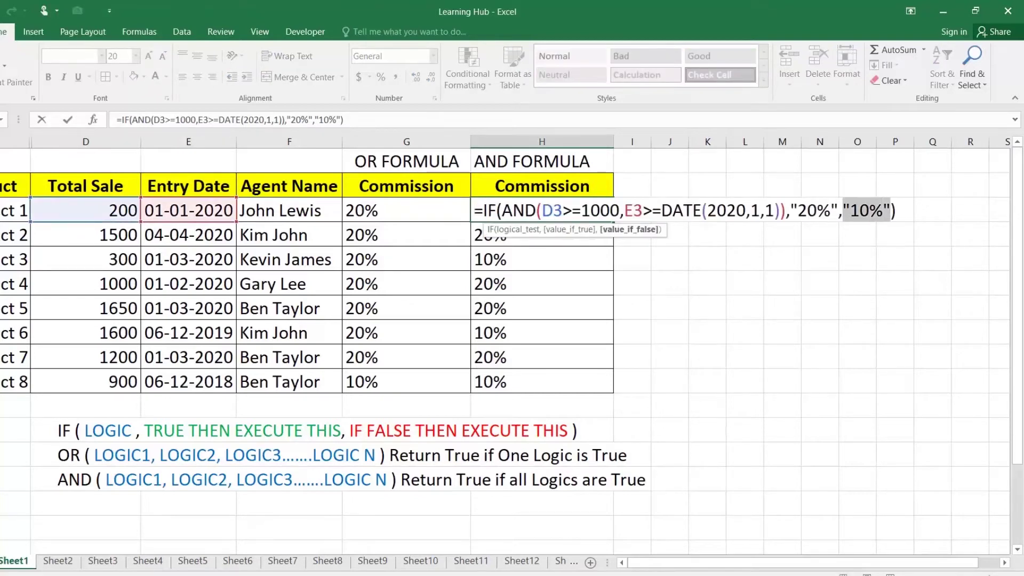
pyautogui.press('Return')
# Review sales and dates for Products 2, 3 and 6, including Product 6's 1600 sale dated 06-12-2019
pyautogui.click(130, 236)
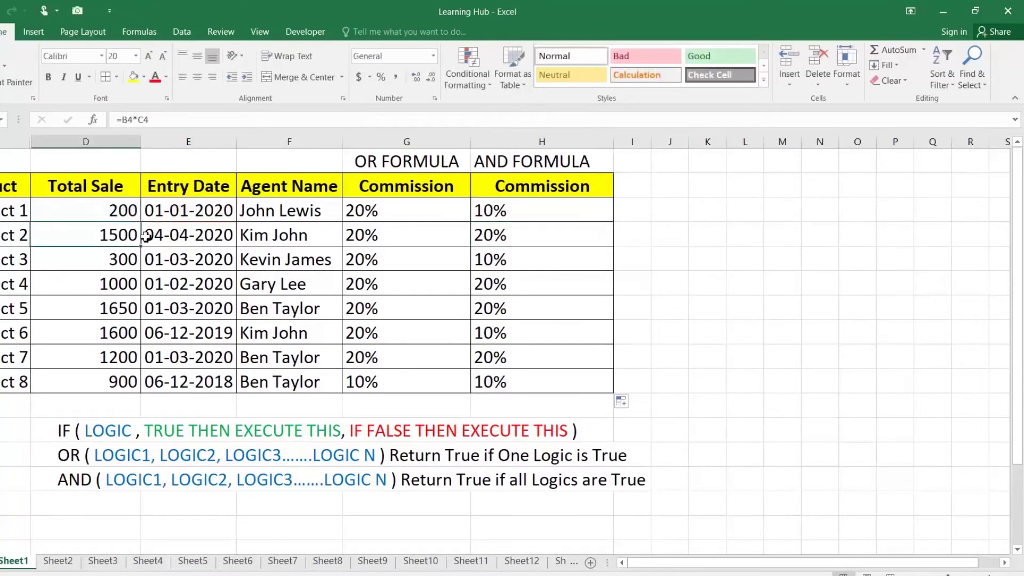
pyautogui.moveTo(130, 237); pyautogui.dragTo(151, 236)
pyautogui.click(109, 240)
pyautogui.click(181, 232)
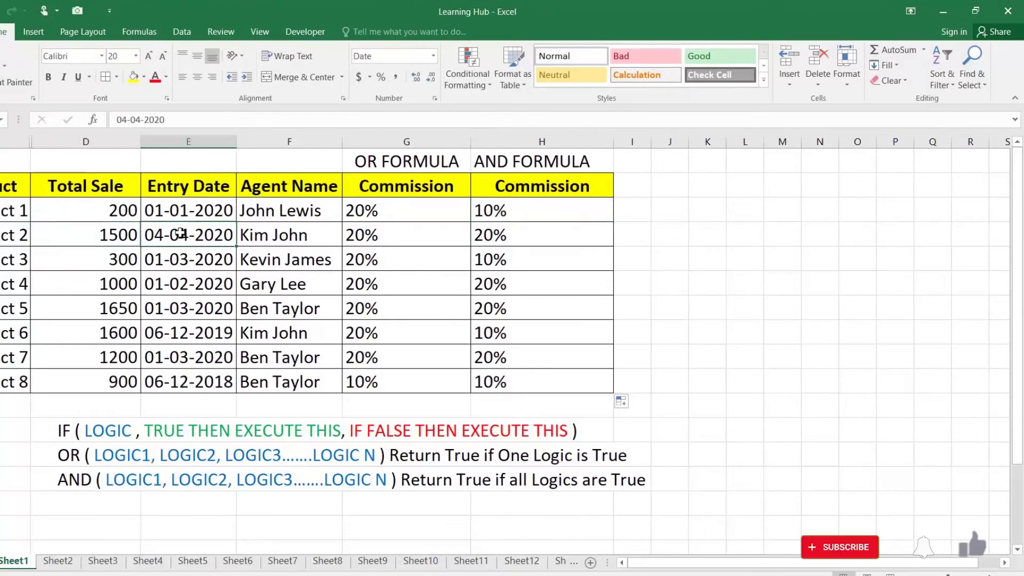
pyautogui.click(492, 259)
pyautogui.click(107, 267)
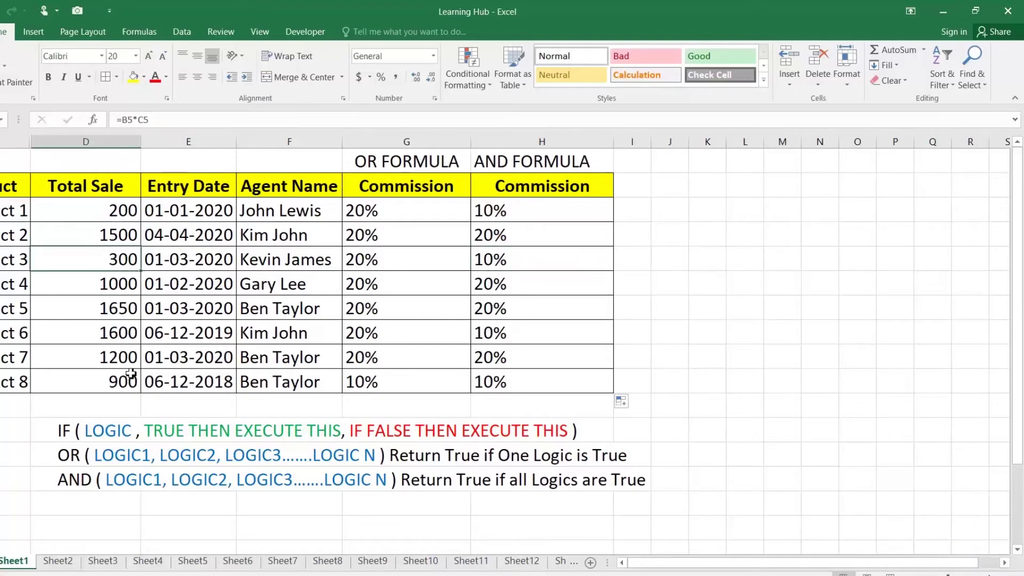
pyautogui.click(130, 333)
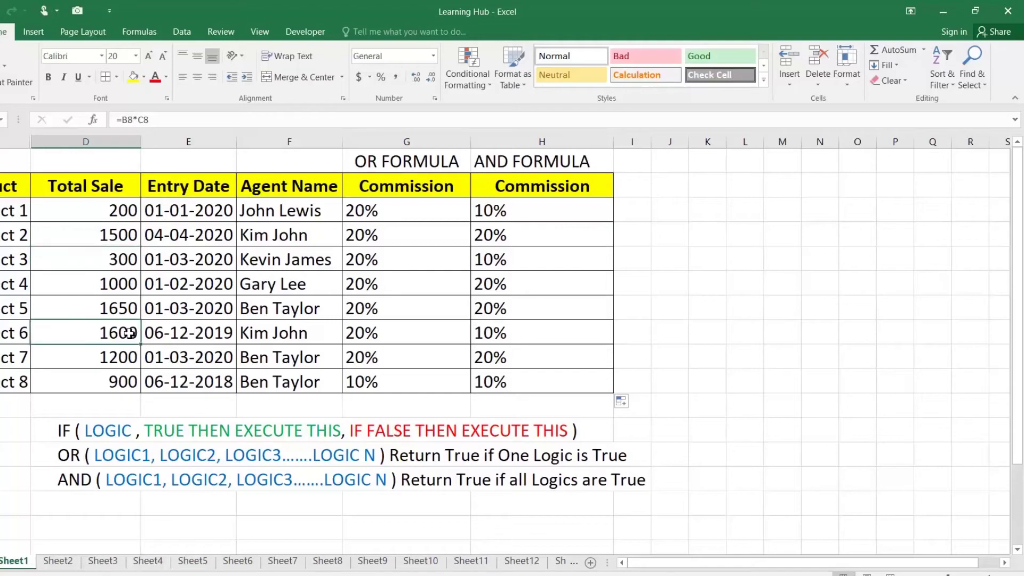
pyautogui.click(216, 333)
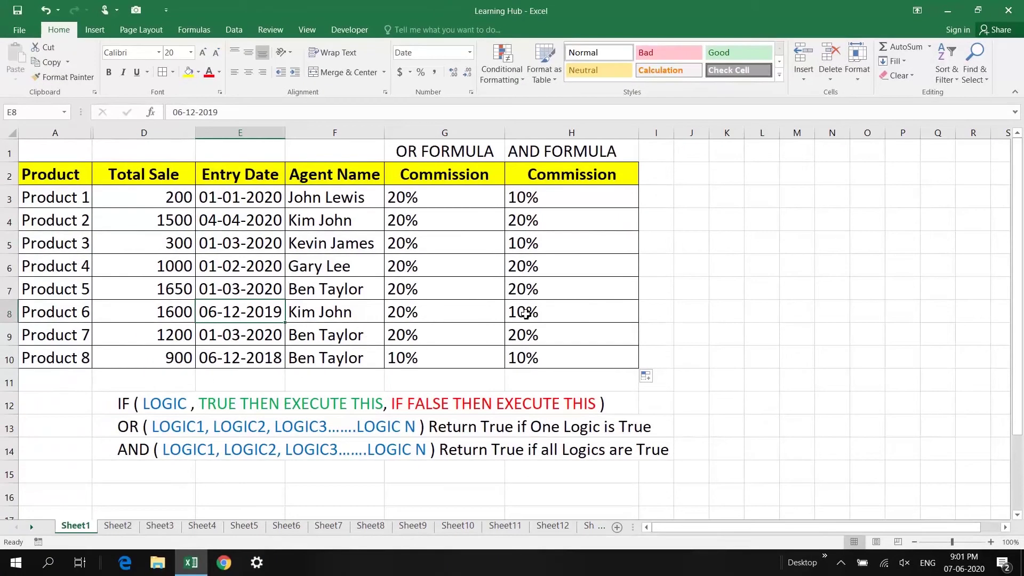
# Inspect H8's date condition and "10%" result, leaving Product 6's AND formula unchanged
pyautogui.doubleClick(497, 333)
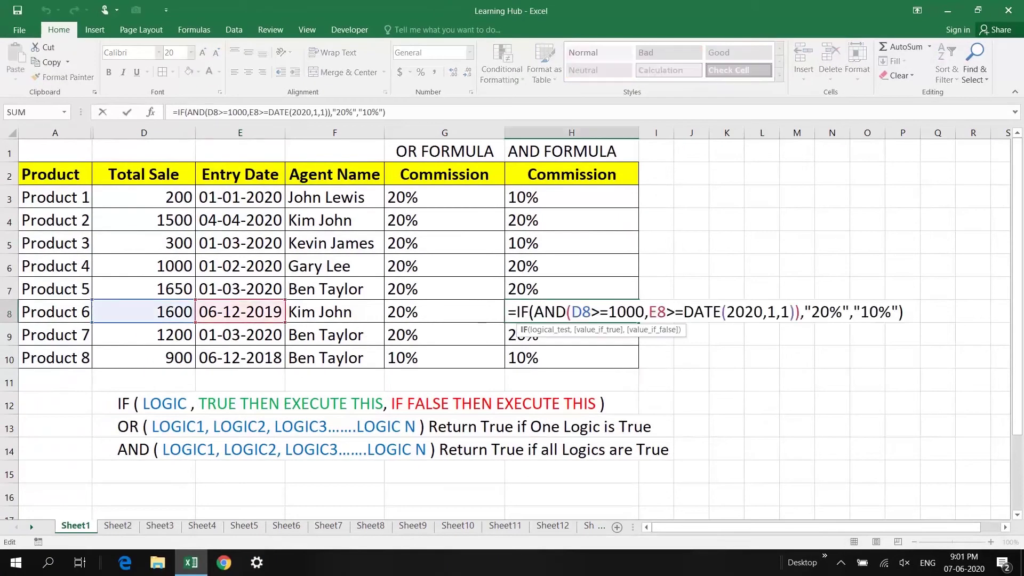
pyautogui.moveTo(649, 312); pyautogui.dragTo(790, 313)
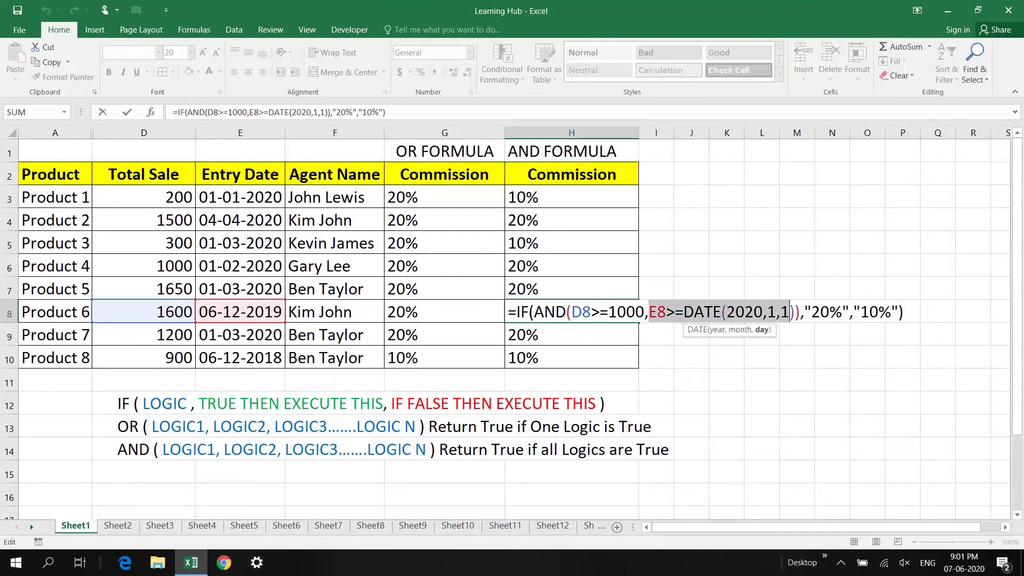
pyautogui.moveTo(854, 313); pyautogui.dragTo(892, 313)
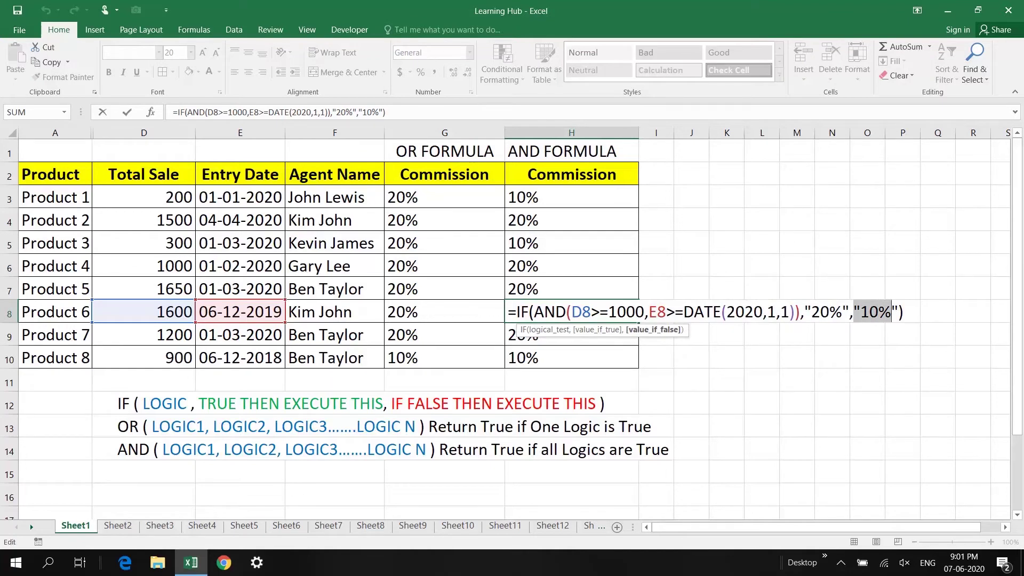
pyautogui.press('Return')
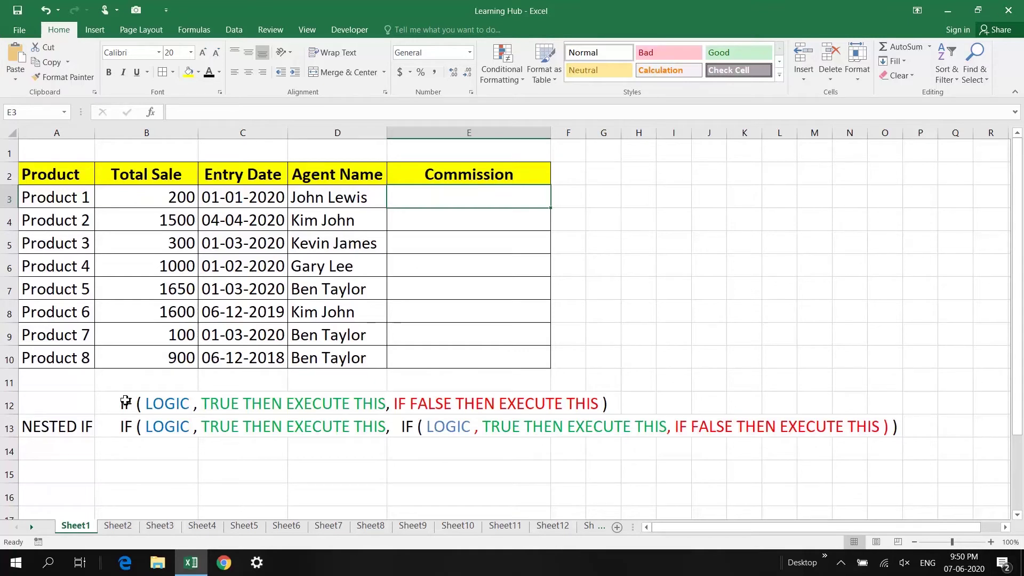
pyautogui.click(117, 403)
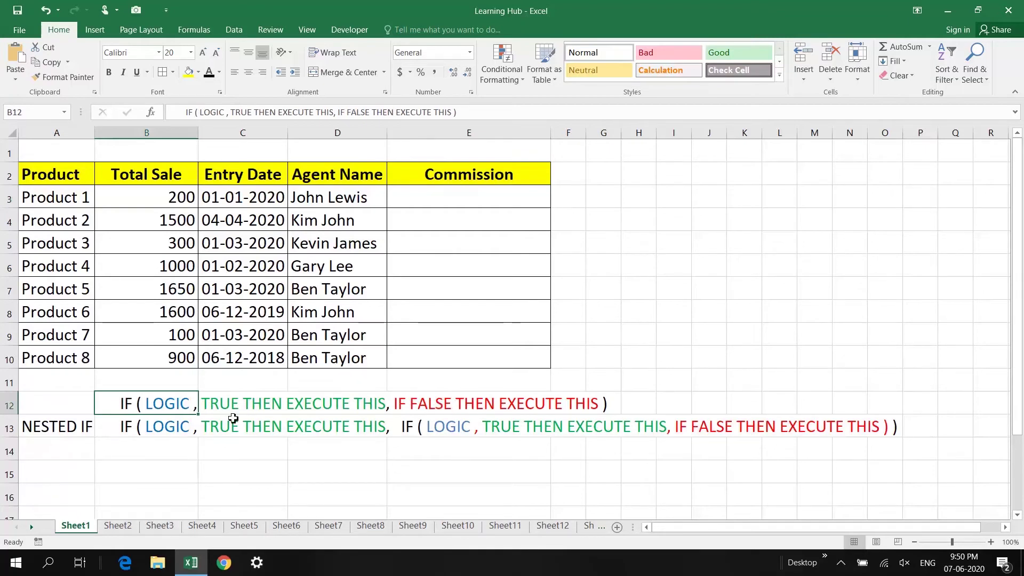
pyautogui.click(74, 431)
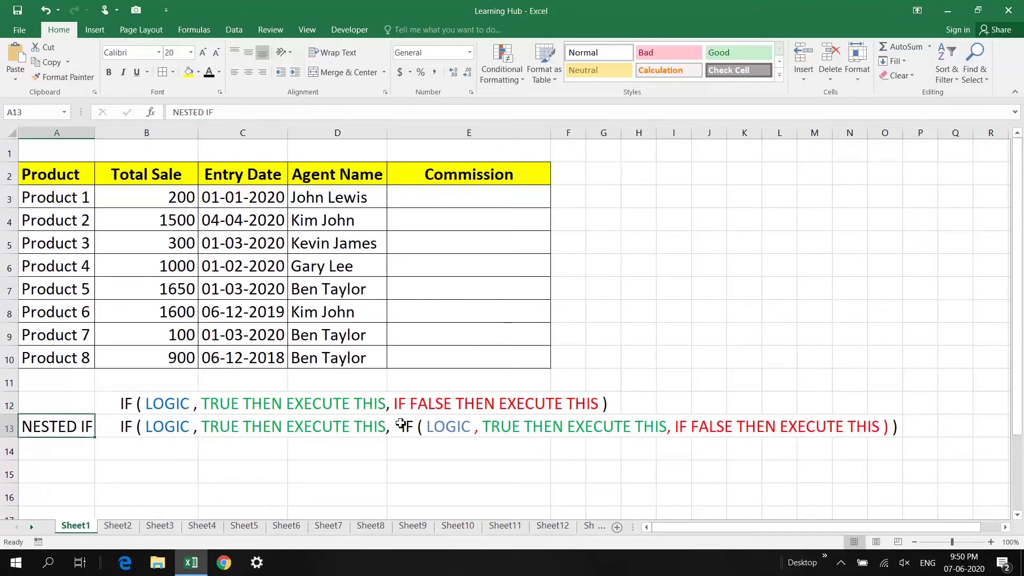
pyautogui.click(403, 425)
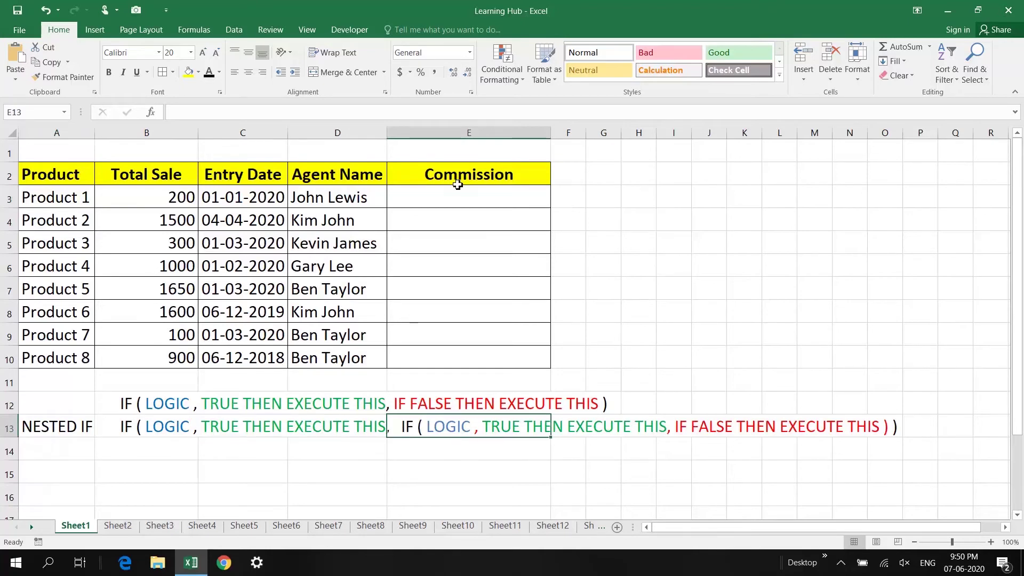
pyautogui.click(459, 201)
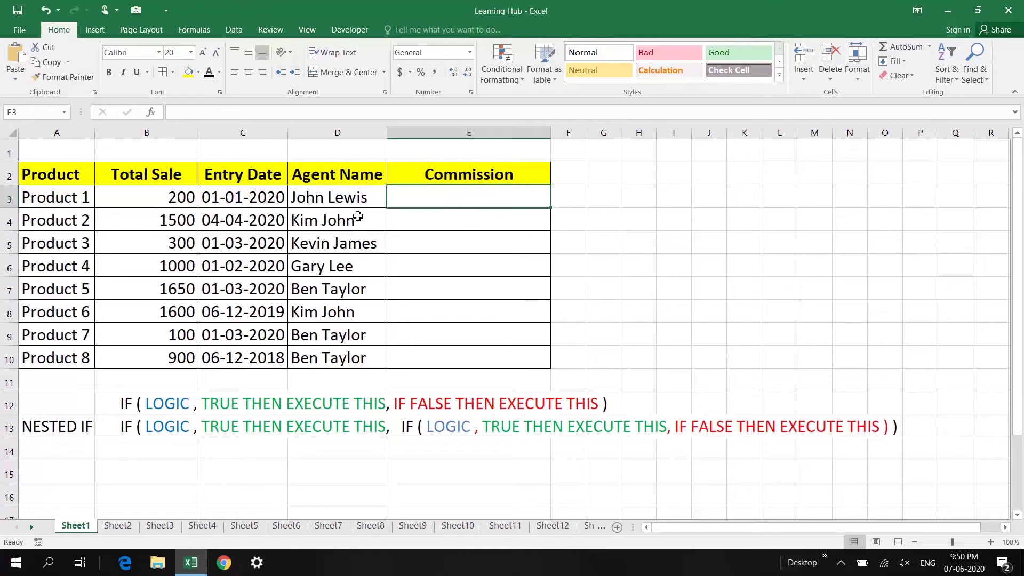
# Enter =IF(B3>=1500,"40%","NEW FORMULA HERE") in E3, showing NEW FORMULA HERE for Product 1
pyautogui.write('=')
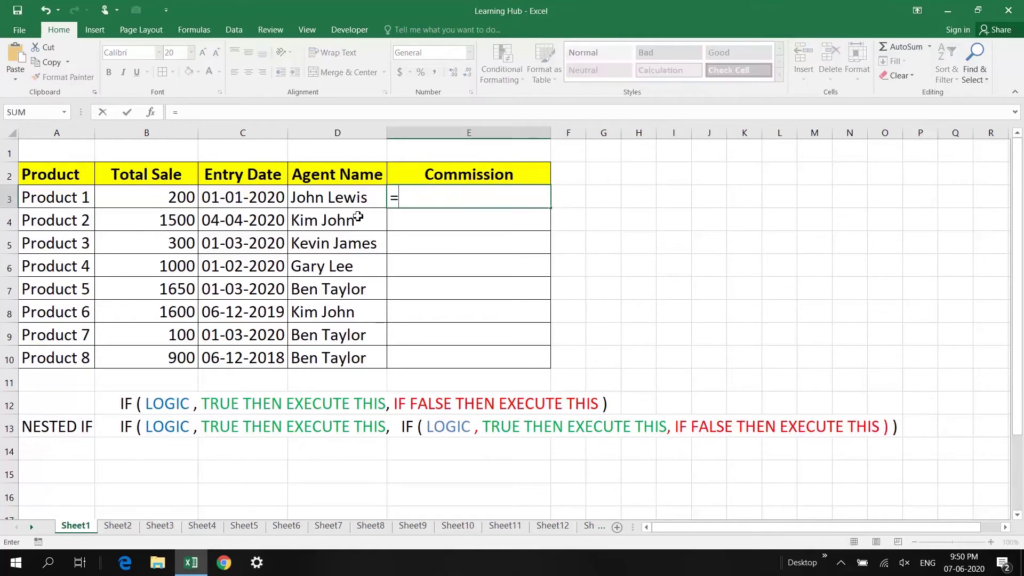
pyautogui.write('IF(')
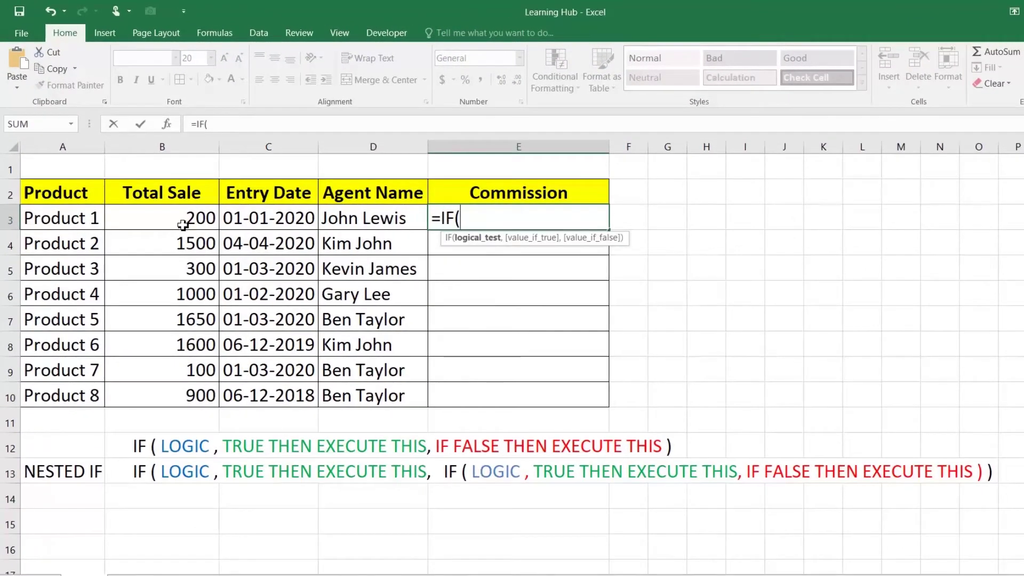
pyautogui.click(184, 224)
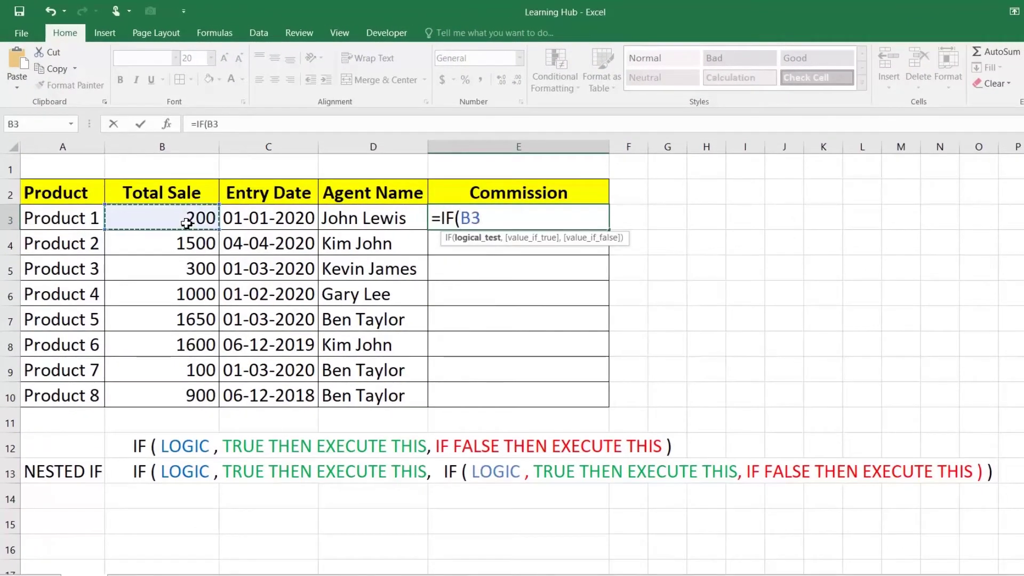
pyautogui.write('>=1500,"40%')
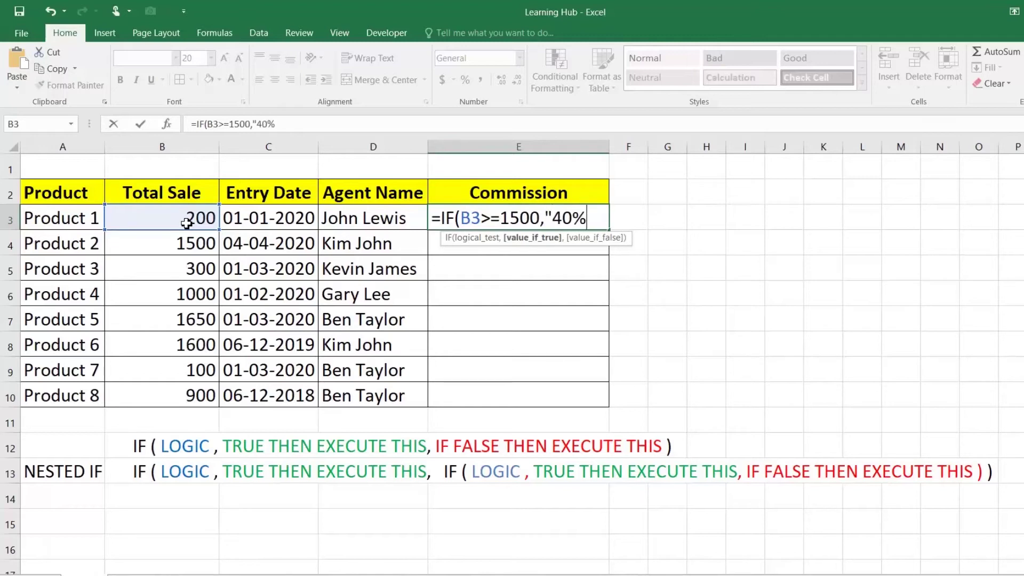
pyautogui.write('",')
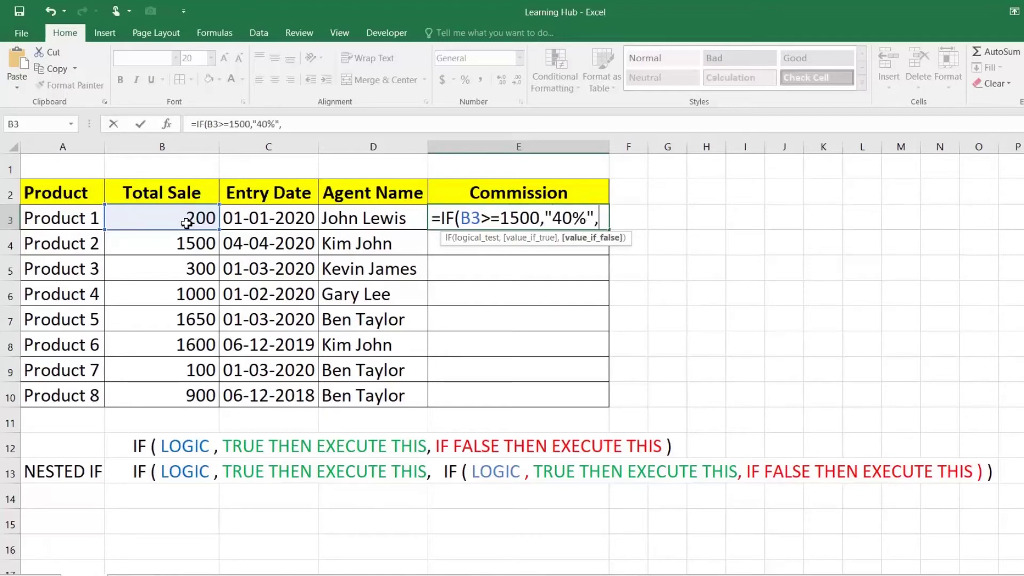
pyautogui.write('"')
pyautogui.write('NEW')
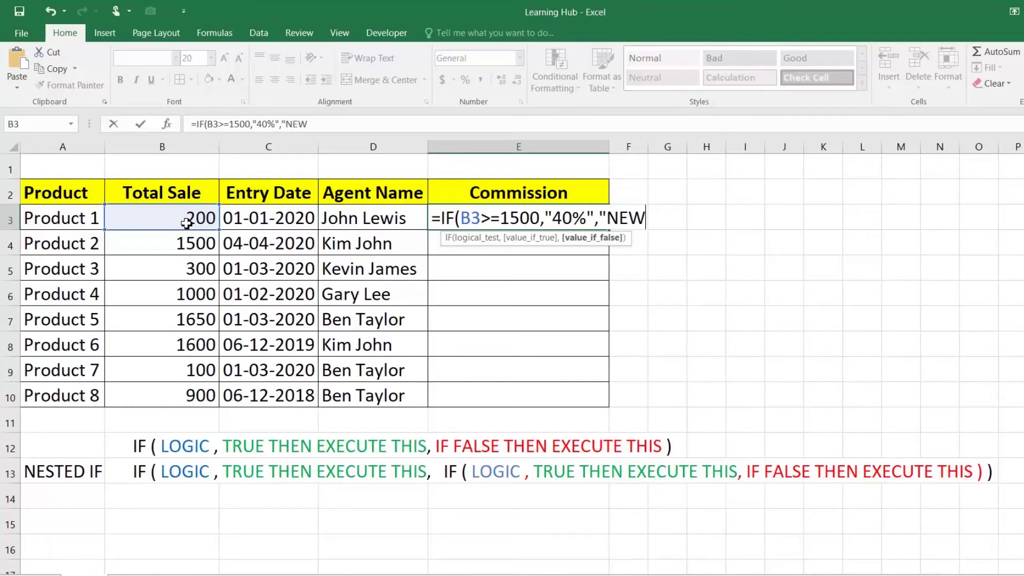
pyautogui.write(' FORMULA ')
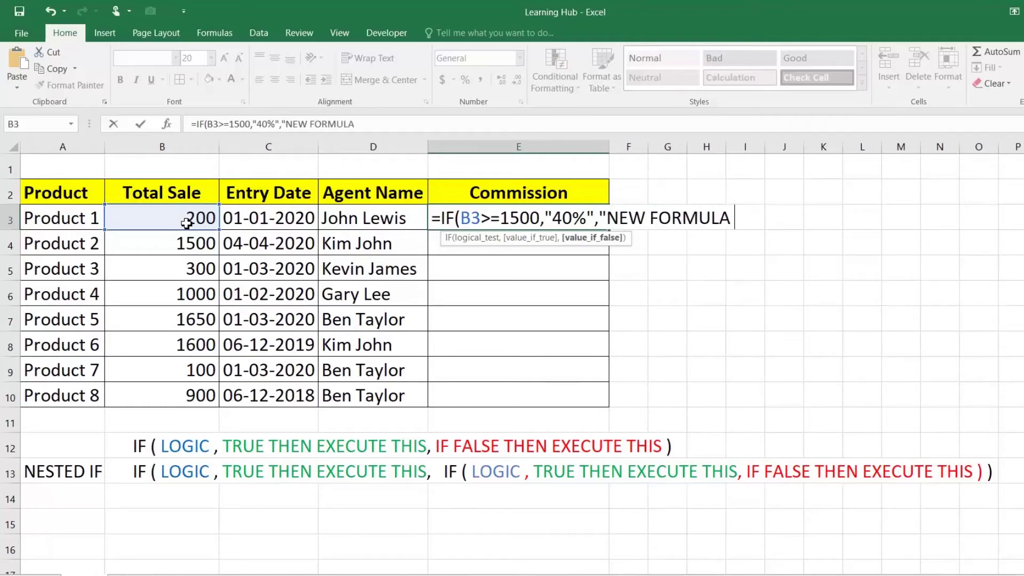
pyautogui.write('HERE"')
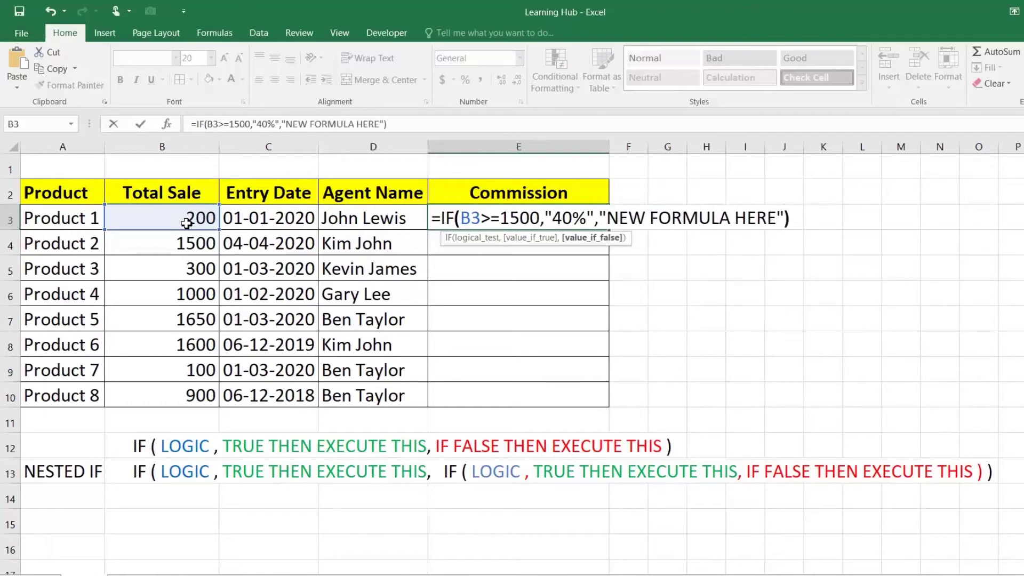
pyautogui.write(')')
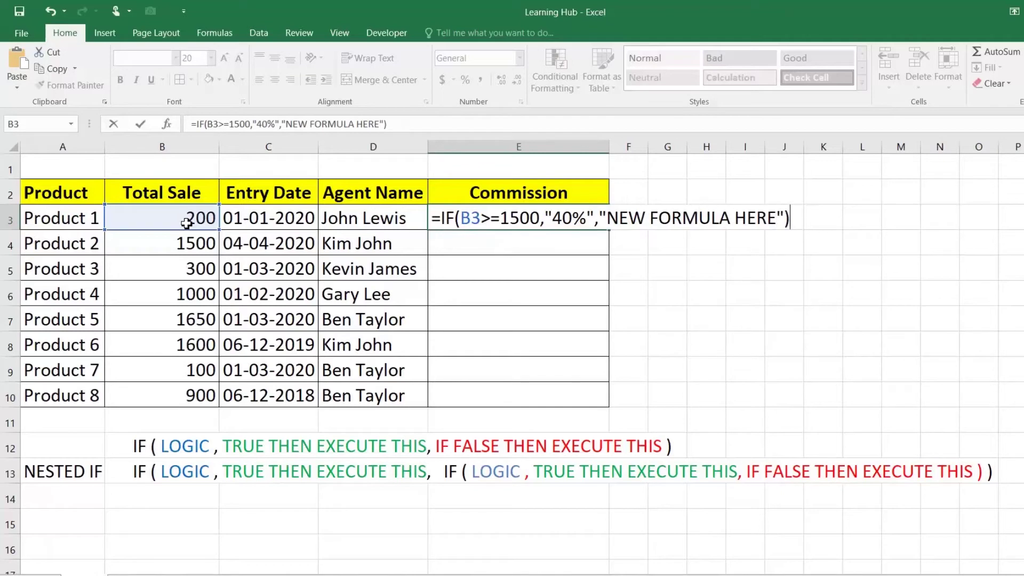
pyautogui.press('Return')
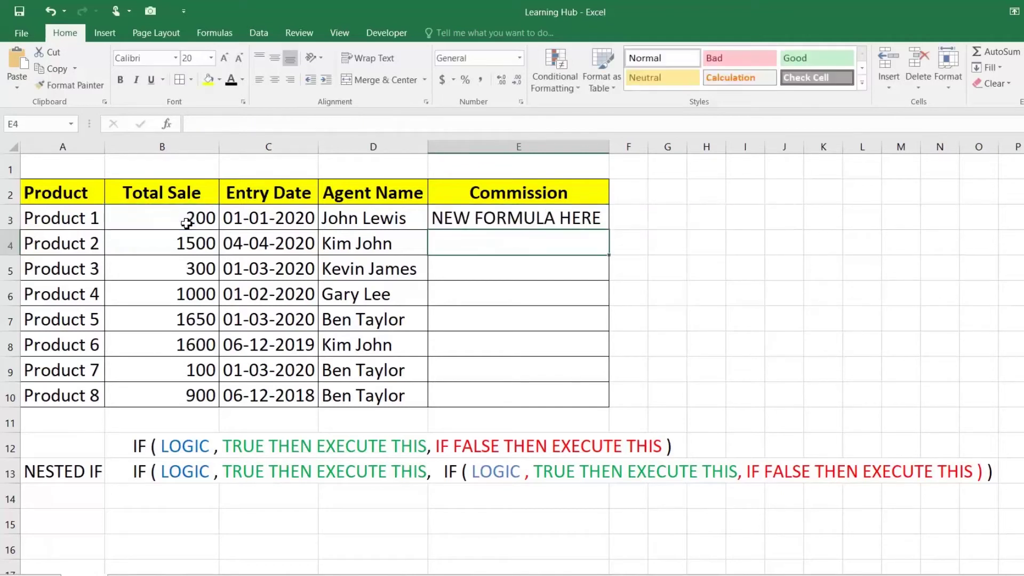
# Fill the IF formula down to E10 and verify 40% appears for the 1500, 1650 and 1600 sales
pyautogui.click(578, 220)
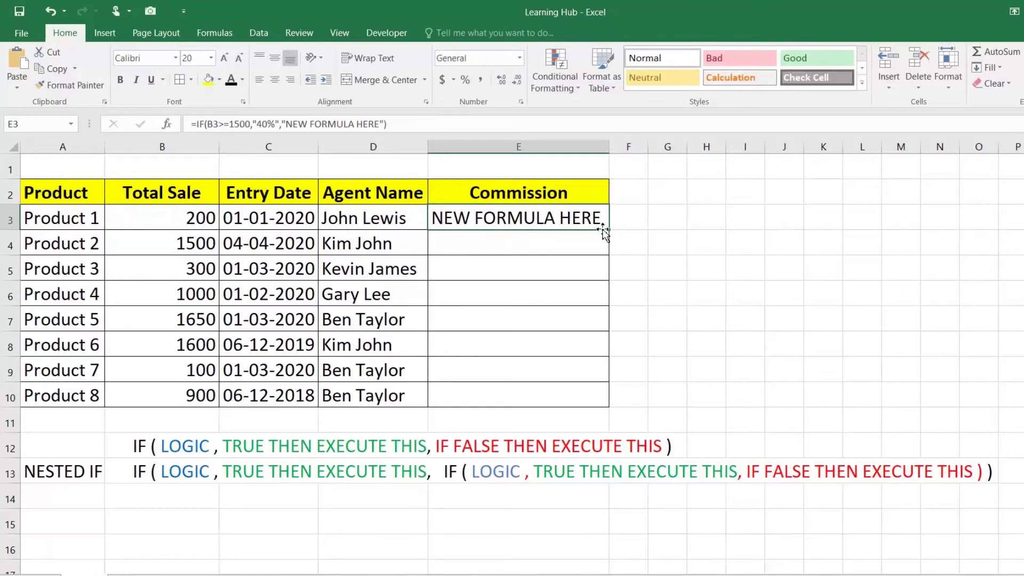
pyautogui.moveTo(611, 230); pyautogui.dragTo(599, 399)
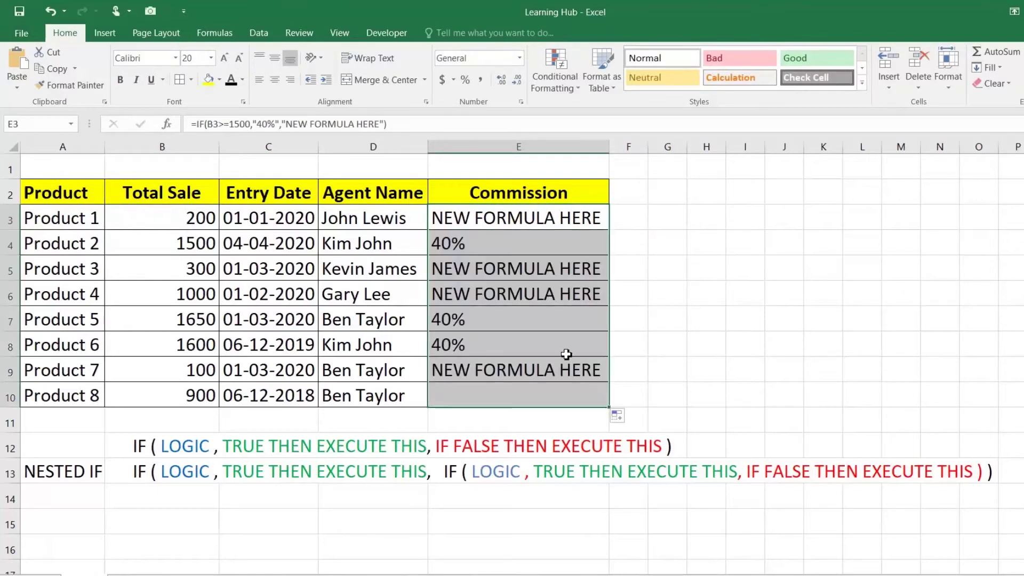
pyautogui.click(458, 247)
pyautogui.click(462, 321)
pyautogui.click(463, 342)
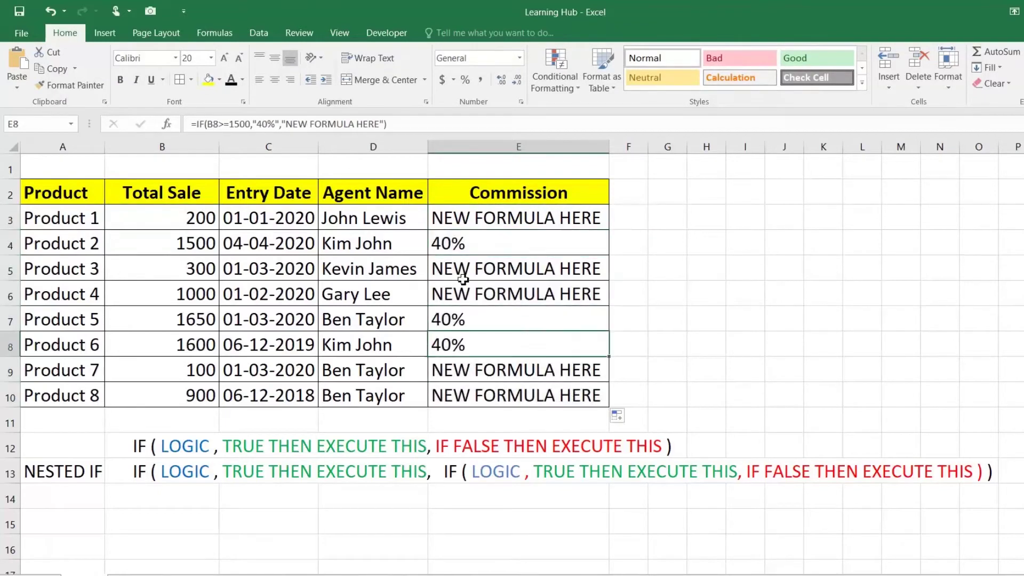
pyautogui.click(192, 243)
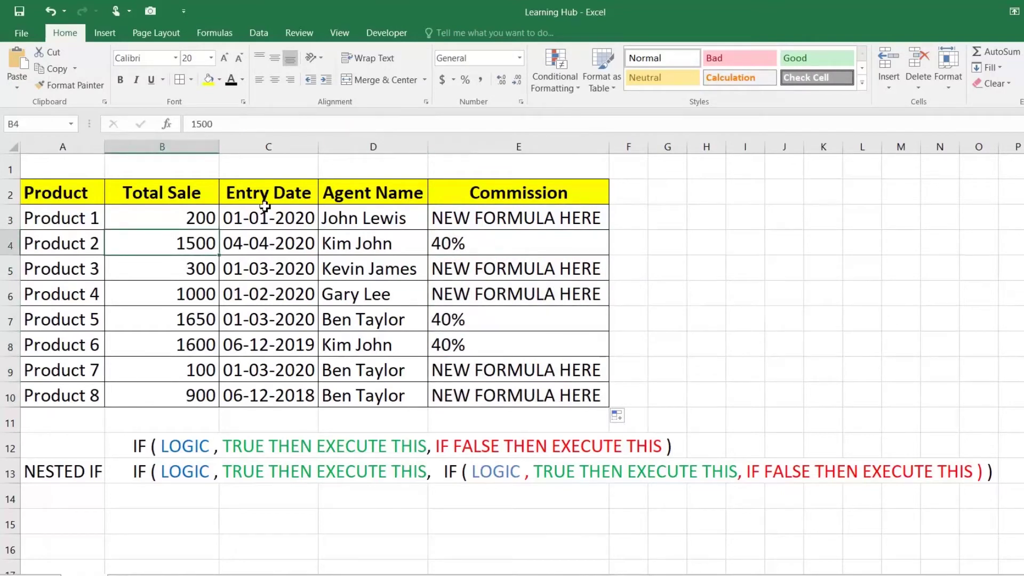
pyautogui.doubleClick(470, 243)
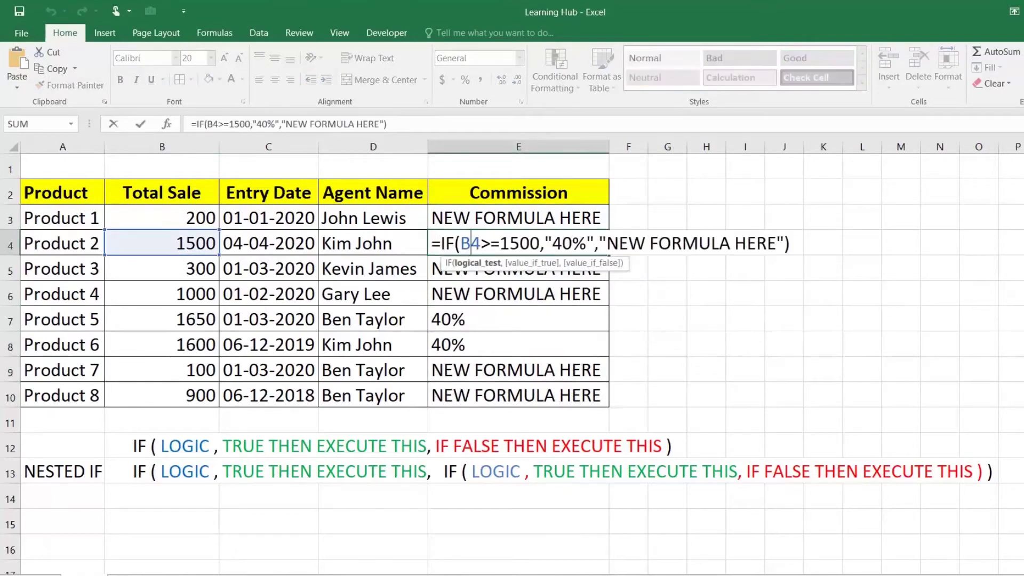
pyautogui.press('Return')
pyautogui.moveTo(188, 314); pyautogui.dragTo(187, 344)
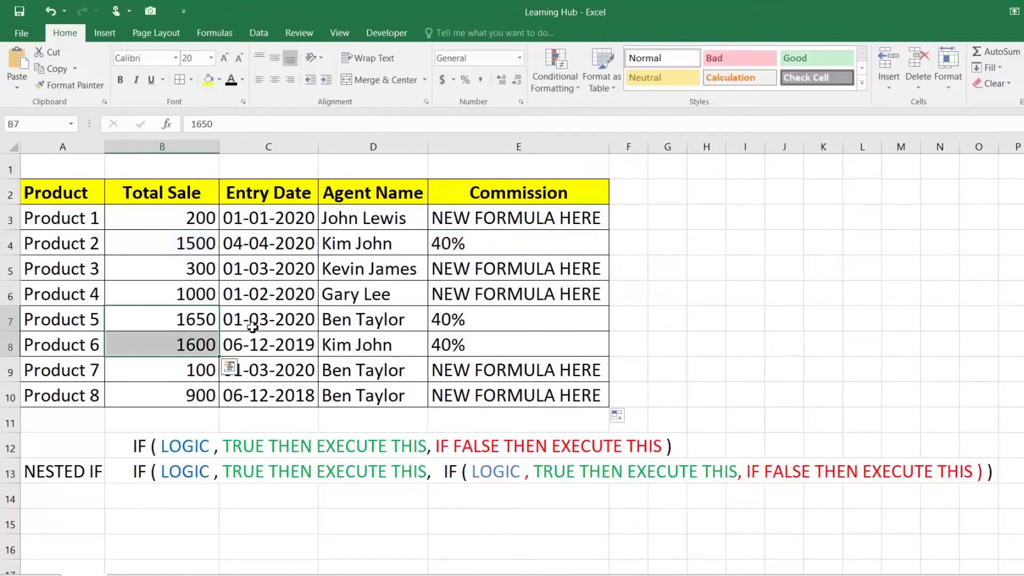
pyautogui.click(504, 318)
# Select E3's whole IF formula text for copying and choose G7 as its destination
pyautogui.doubleClick(540, 218)
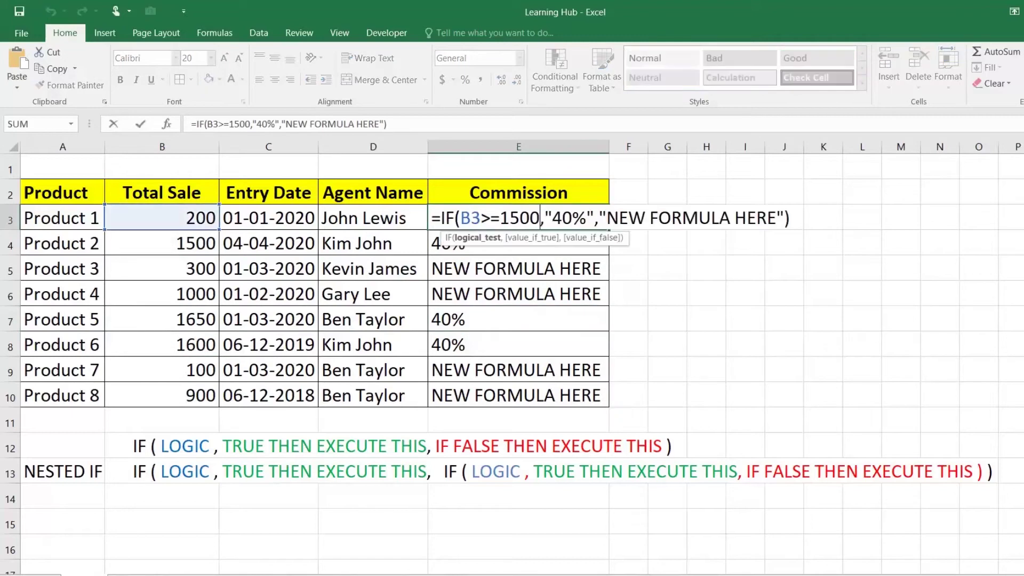
pyautogui.moveTo(441, 218); pyautogui.dragTo(805, 215)
pyautogui.hotkey('ctrl', 'c')
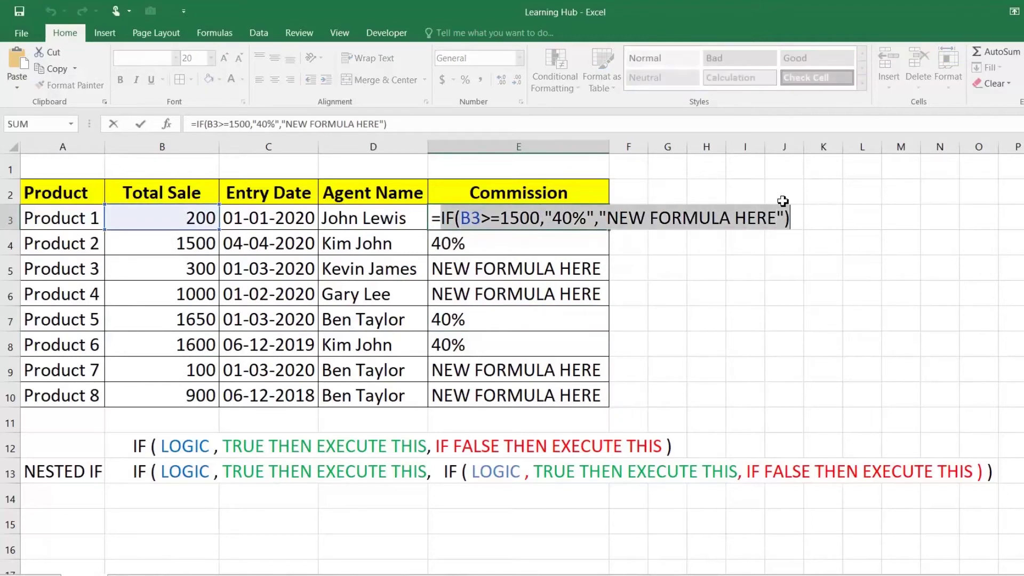
pyautogui.press('Return')
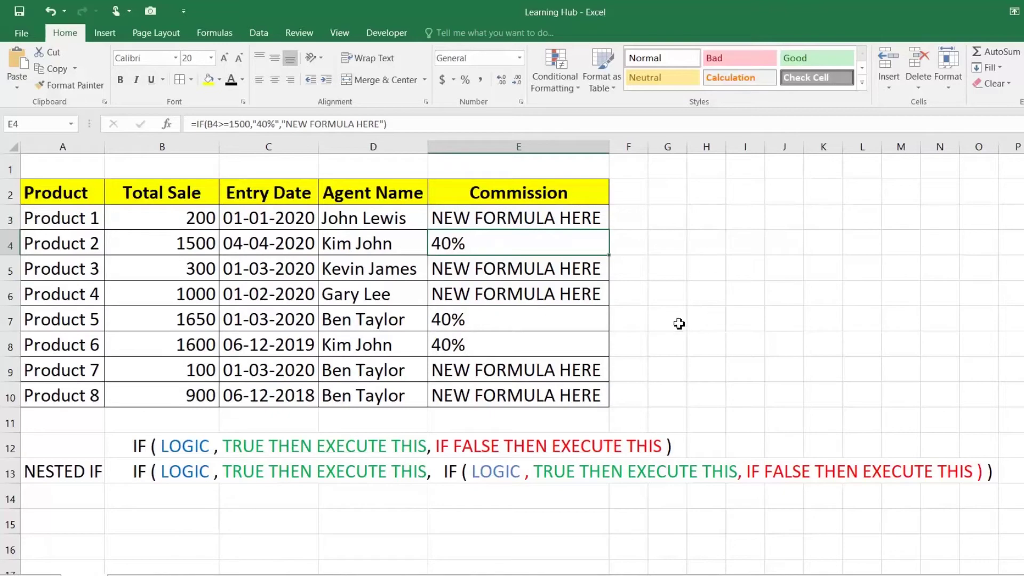
pyautogui.click(677, 345)
# Paste the copied IF formula text into G7, G8 and G9
pyautogui.click(677, 322)
pyautogui.hotkey('ctrl', 'v')
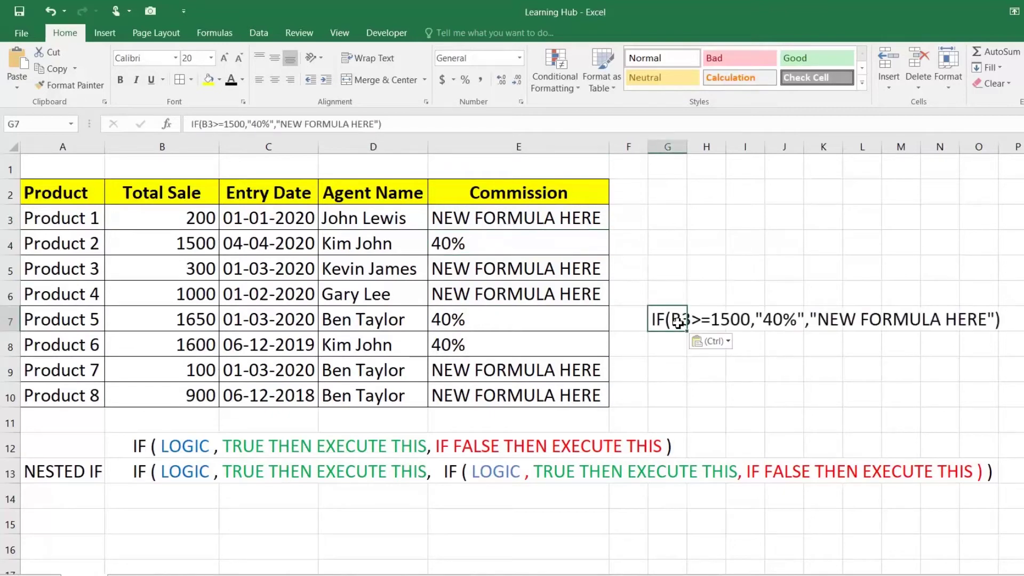
pyautogui.click(673, 348)
pyautogui.hotkey('ctrl', 'v')
pyautogui.click(672, 372)
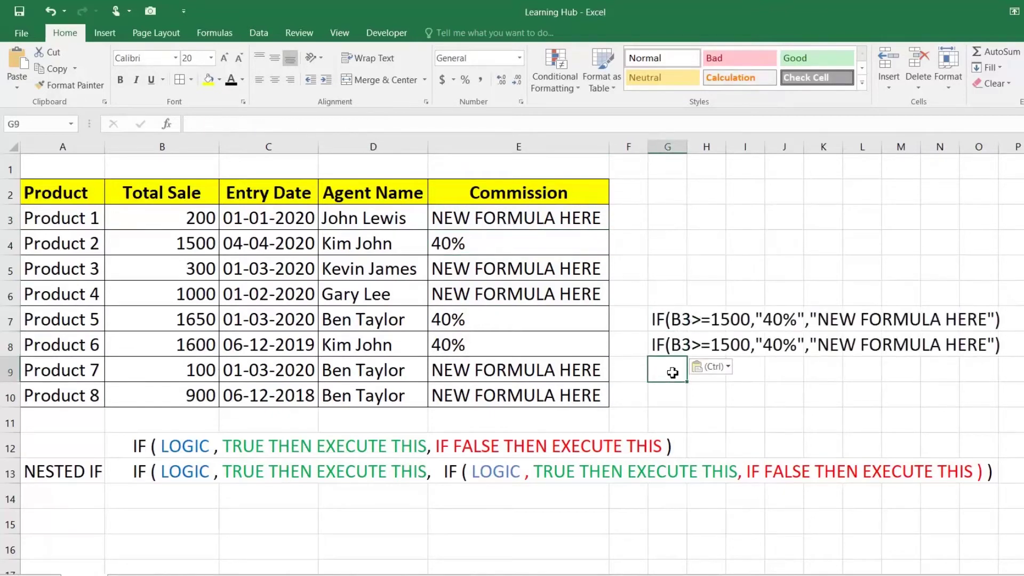
pyautogui.hotkey('ctrl', 'v')
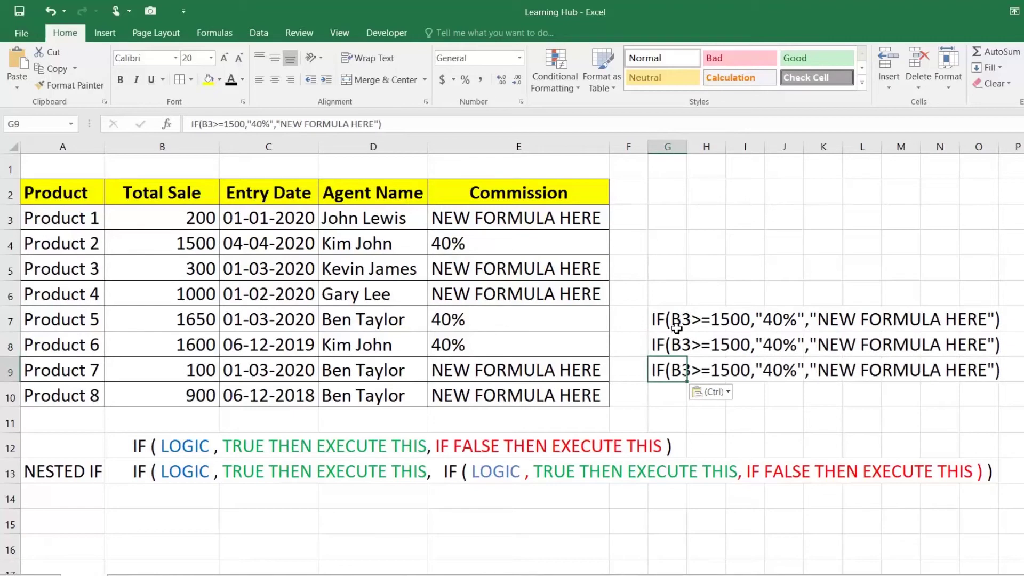
# Edit G7's text to the 1000 threshold with "30%"
pyautogui.click(678, 321)
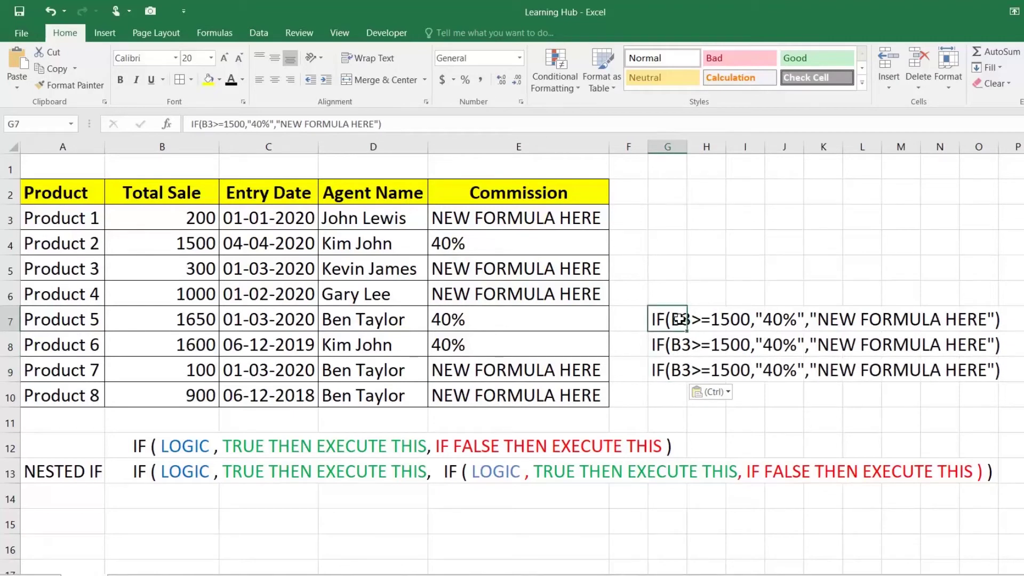
pyautogui.doubleClick(683, 319)
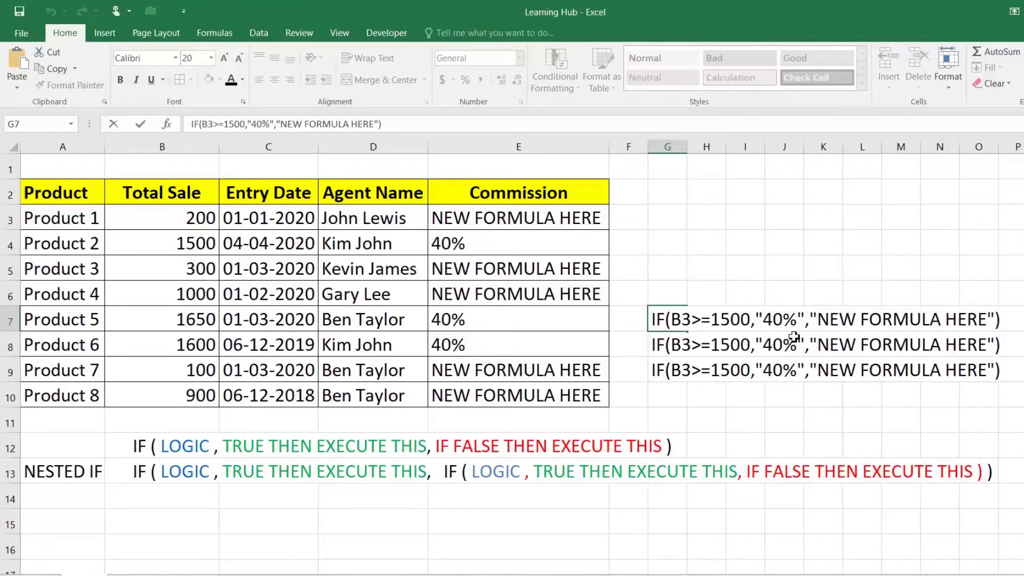
pyautogui.press('BackSpace')
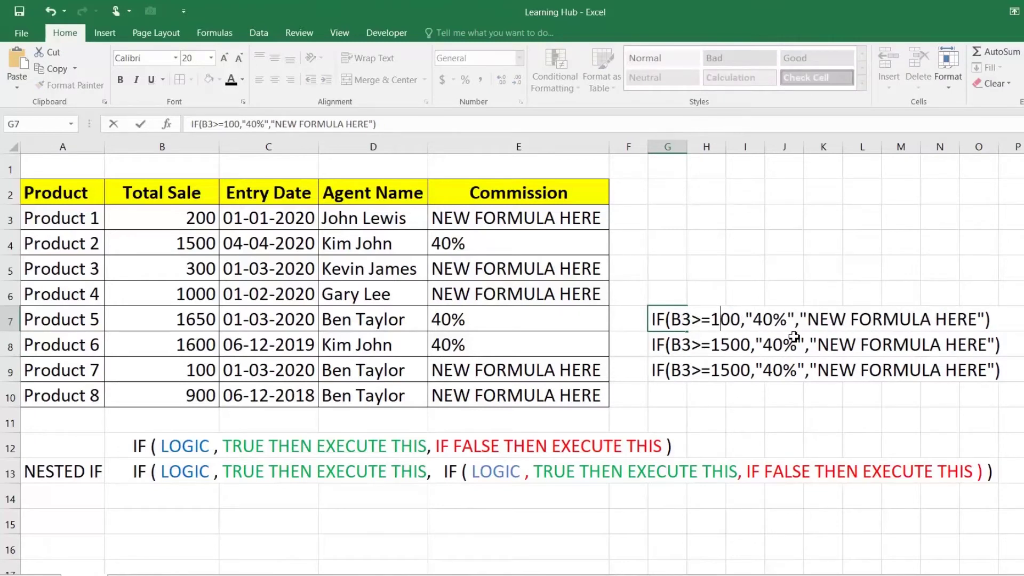
pyautogui.write('0')
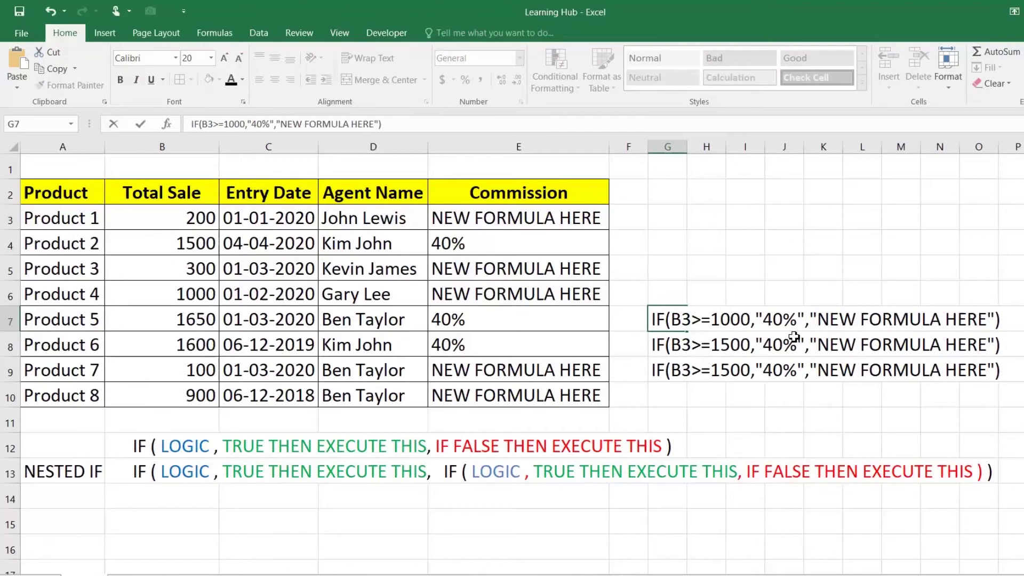
pyautogui.press('Right')
pyautogui.press('Right')
pyautogui.press('Right')
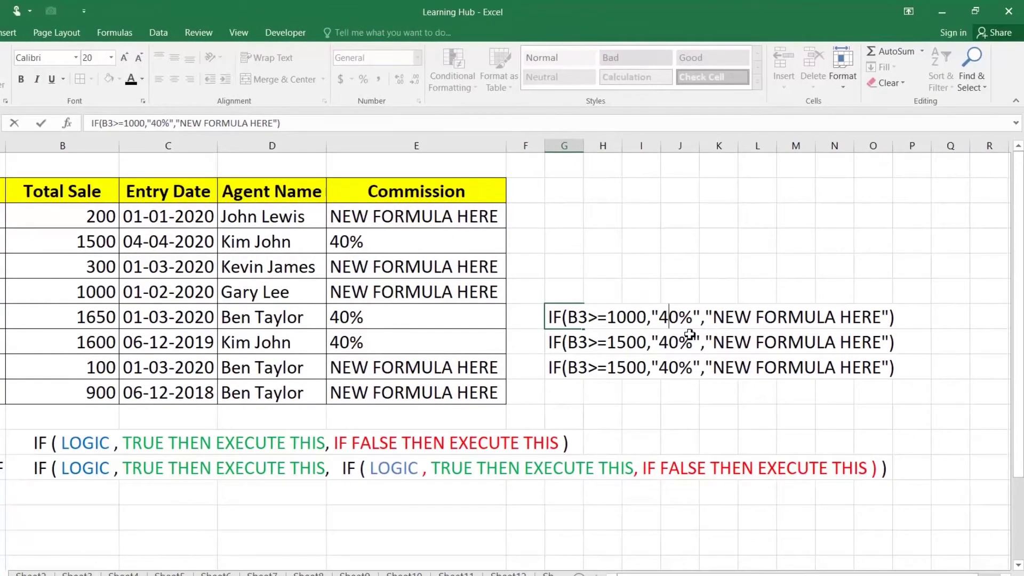
pyautogui.press('BackSpace')
pyautogui.write('3')
pyautogui.press('End')
pyautogui.click(623, 344)
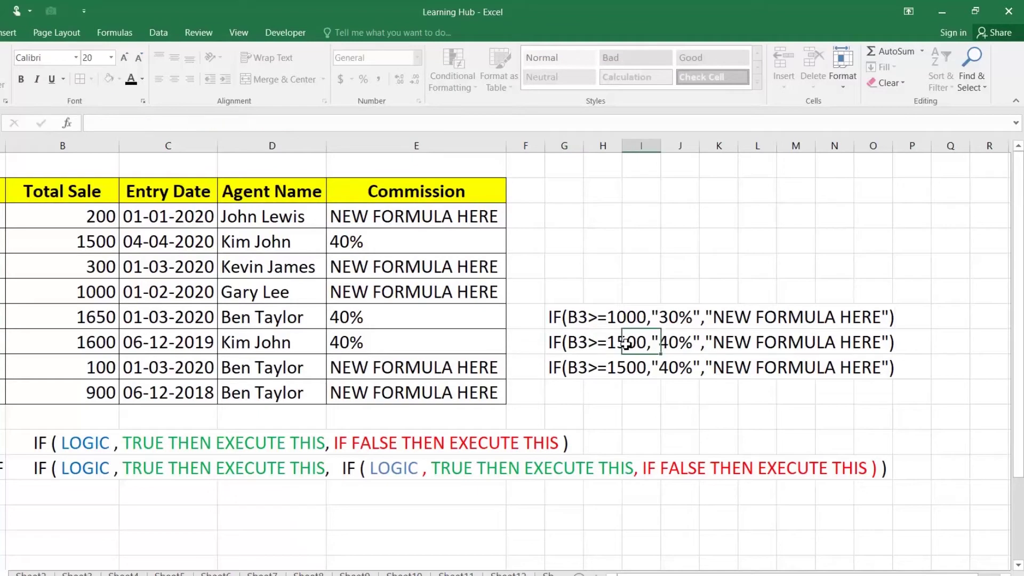
# Edit G8's text to the 500 threshold with "20%"
pyautogui.click(561, 341)
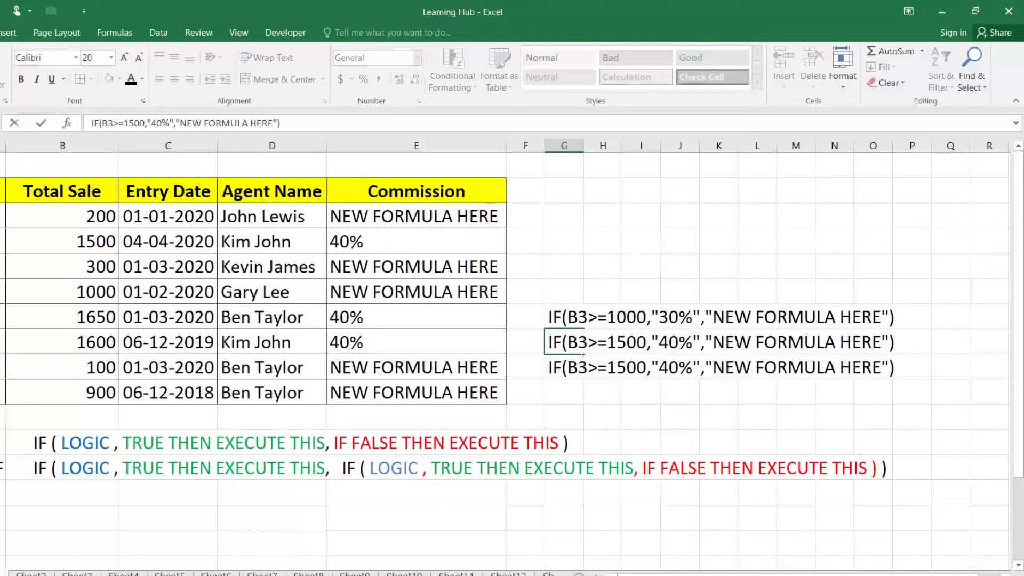
pyautogui.press('BackSpace')
pyautogui.press('BackSpace')
pyautogui.write('5')
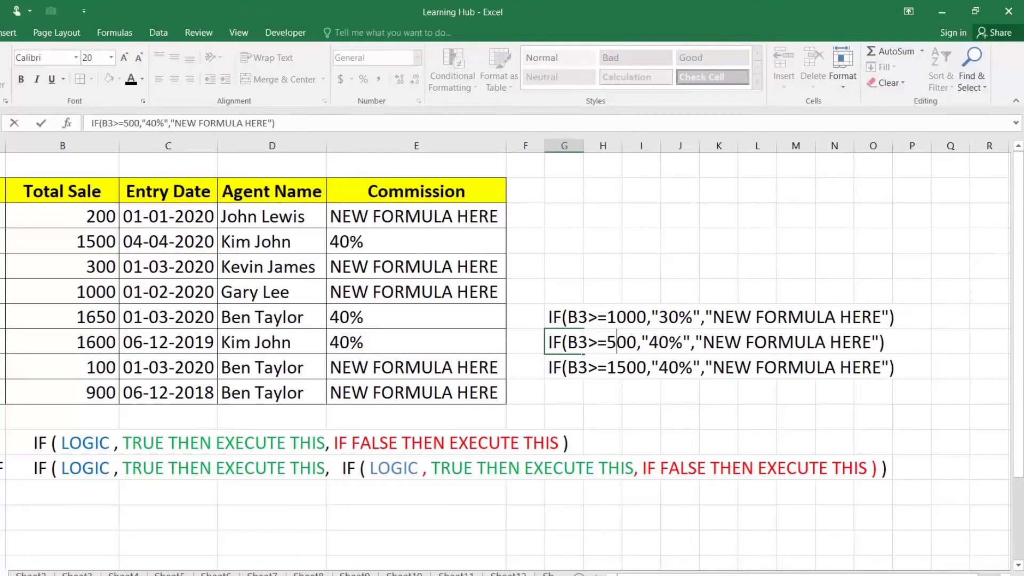
pyautogui.press('BackSpace')
pyautogui.write('2')
pyautogui.press('Escape')
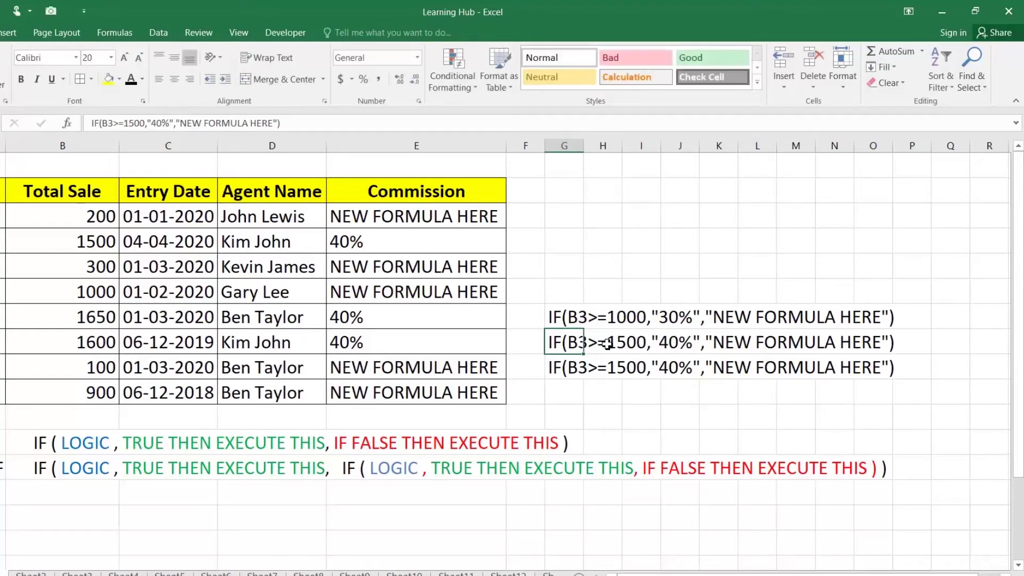
pyautogui.doubleClick(576, 343)
pyautogui.click(618, 342)
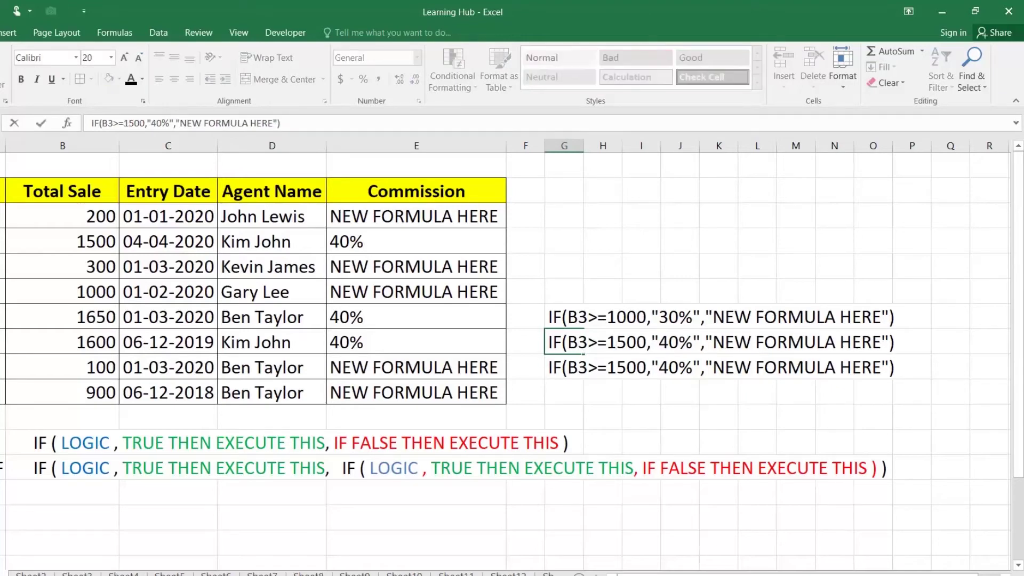
pyautogui.press('BackSpace')
pyautogui.press('Right')
pyautogui.press('Right')
pyautogui.press('Right')
pyautogui.press('Right')
pyautogui.press('Right')
pyautogui.press('Right')
pyautogui.press('BackSpace')
pyautogui.write('2')
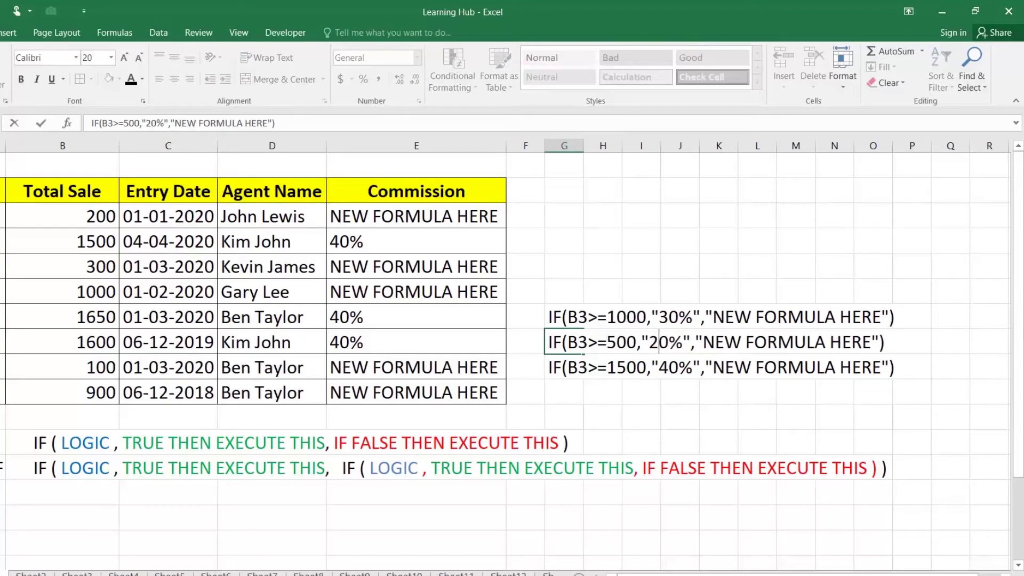
pyautogui.press('Return')
# Edit G9's text to the 200 threshold with "10%", otherwise "ZERO"
pyautogui.doubleClick(568, 367)
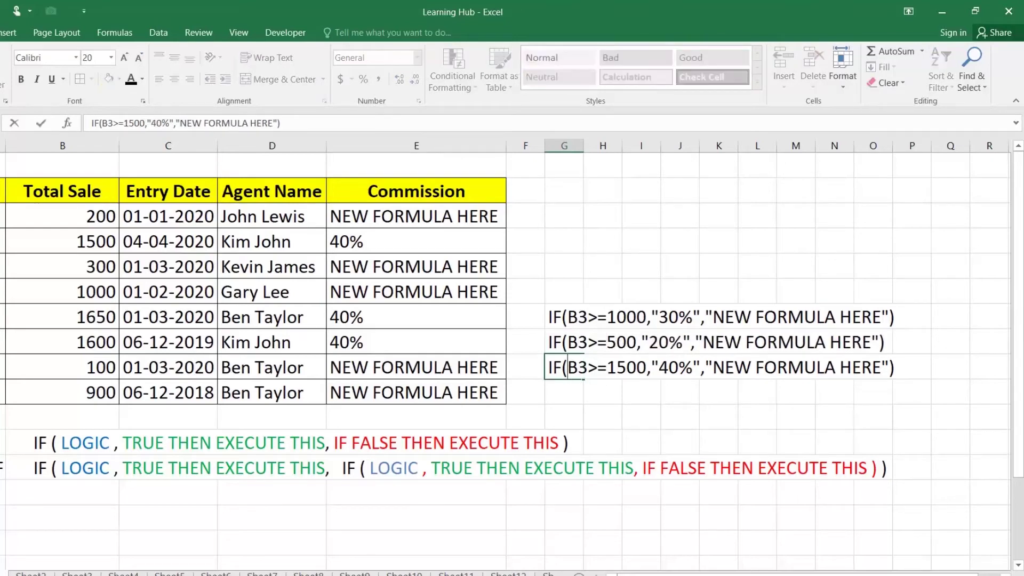
pyautogui.click(627, 368)
pyautogui.press('BackSpace')
pyautogui.press('BackSpace')
pyautogui.write('2')
pyautogui.press('Right')
pyautogui.press('Right')
pyautogui.press('Right')
pyautogui.press('BackSpace')
pyautogui.write('1')
pyautogui.press('Right')
pyautogui.press('Right')
pyautogui.press('Right')
pyautogui.press('Right')
pyautogui.press('Right')
pyautogui.press('Right')
pyautogui.press('Right')
pyautogui.press('Left')
pyautogui.press('Left')
pyautogui.write('ZERO')
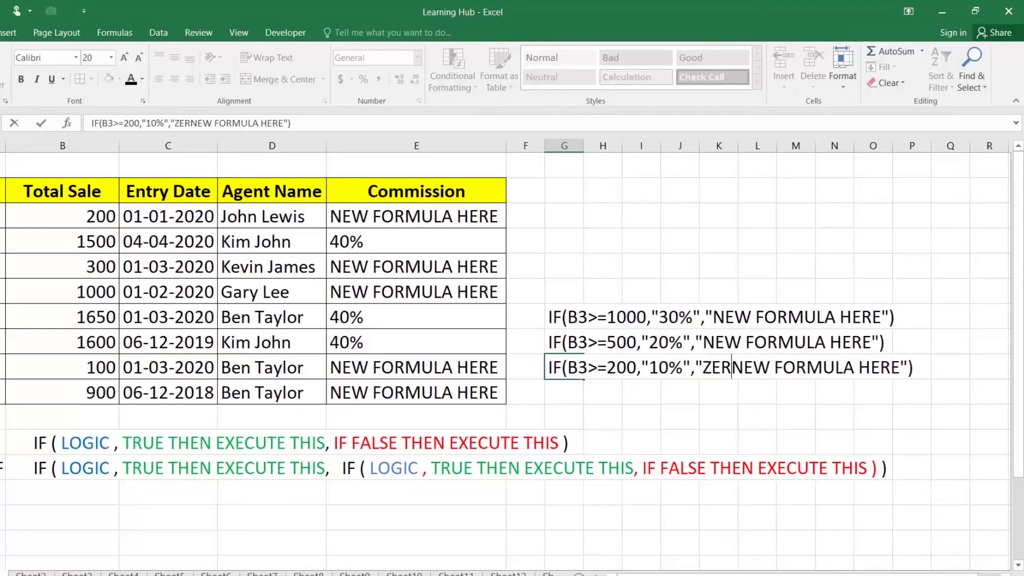
pyautogui.press('Delete')
pyautogui.press('Delete')
pyautogui.press('Delete')
pyautogui.press('Delete')
pyautogui.press('Delete')
pyautogui.press('Delete')
pyautogui.press('Delete')
pyautogui.press('Delete')
pyautogui.press('Delete')
pyautogui.press('Delete')
pyautogui.press('Delete')
pyautogui.press('Delete')
pyautogui.press('Delete')
pyautogui.press('Delete')
pyautogui.press('Delete')
pyautogui.press('Delete')
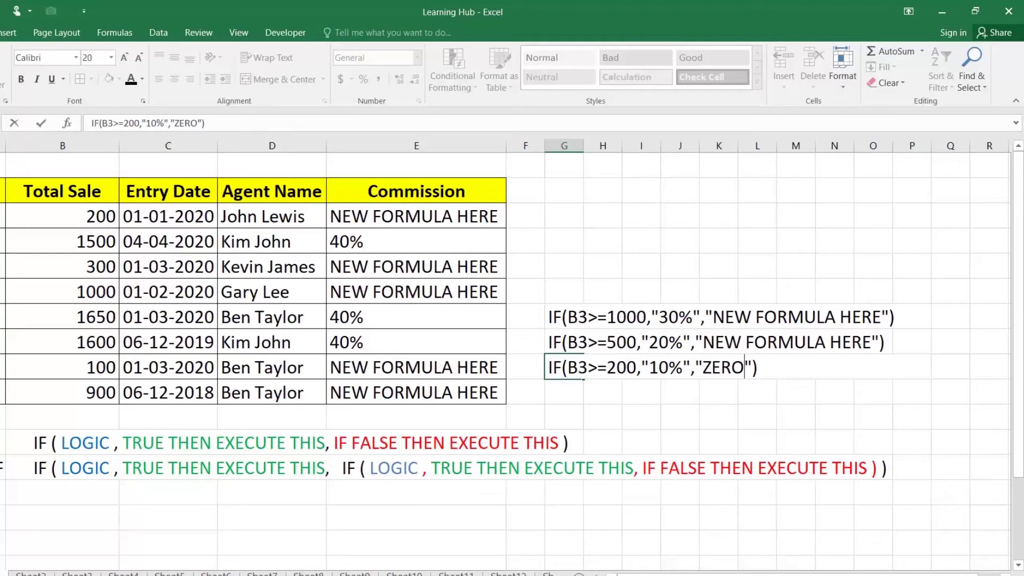
pyautogui.press('Return')
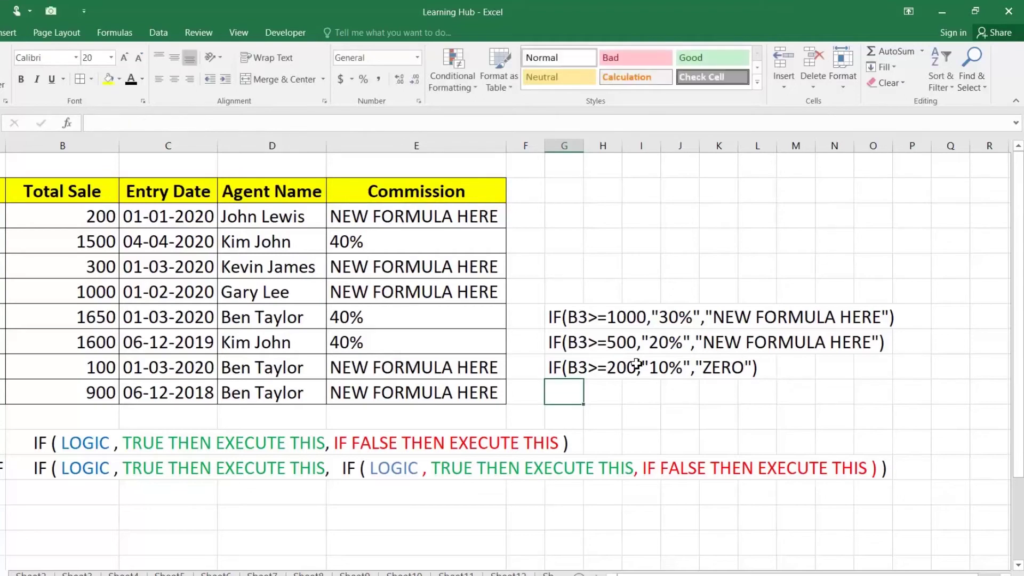
# Copy the 30% tier IF text from the note in G7
pyautogui.click(555, 320)
pyautogui.doubleClick(552, 318)
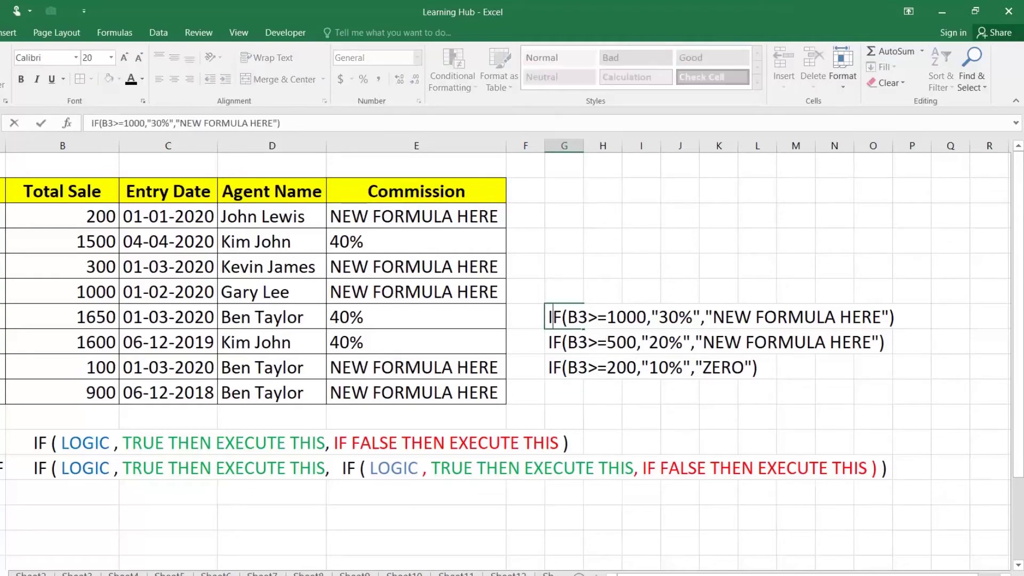
pyautogui.moveTo(550, 318); pyautogui.dragTo(897, 318)
pyautogui.hotkey('ctrl', 'c')
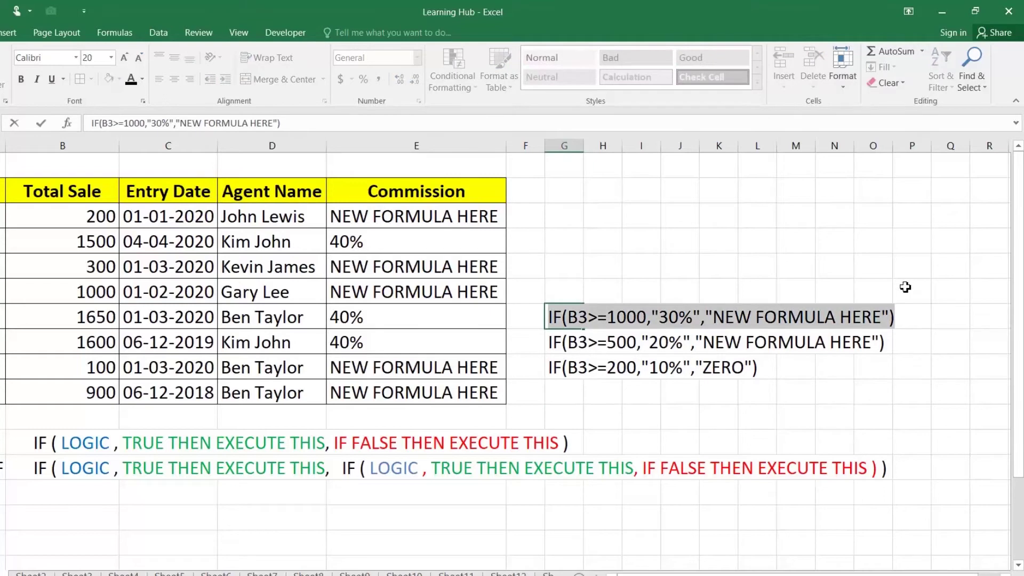
pyautogui.press('Return')
# Replace E3's NEW FORMULA HERE false result with the 30% tier IF and fill it down the Commission column
pyautogui.click(462, 215)
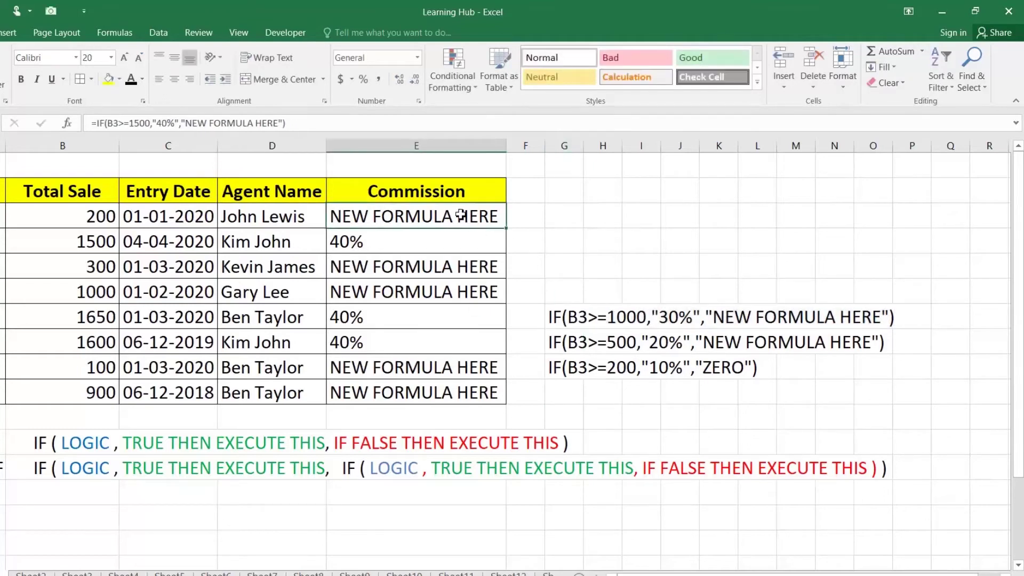
pyautogui.doubleClick(460, 216)
pyautogui.moveTo(497, 216); pyautogui.dragTo(681, 216)
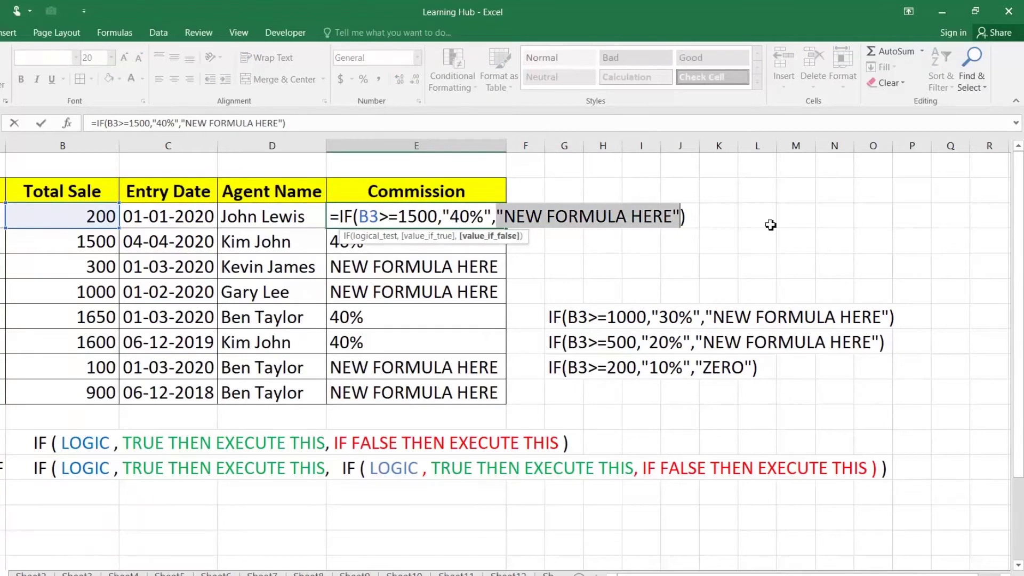
pyautogui.press('BackSpace')
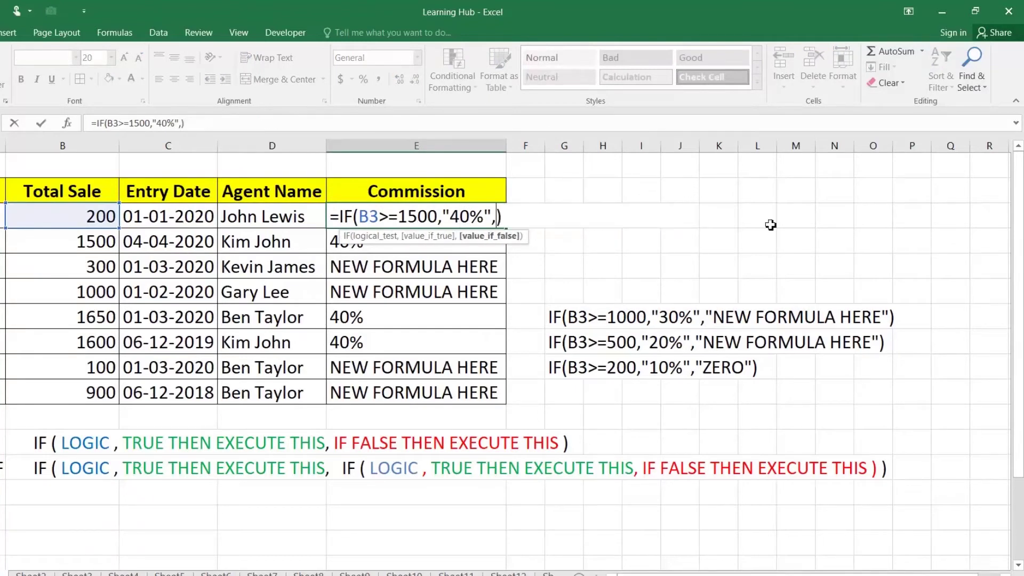
pyautogui.press('BackSpace')
pyautogui.write(',')
pyautogui.hotkey('ctrl', 'v')
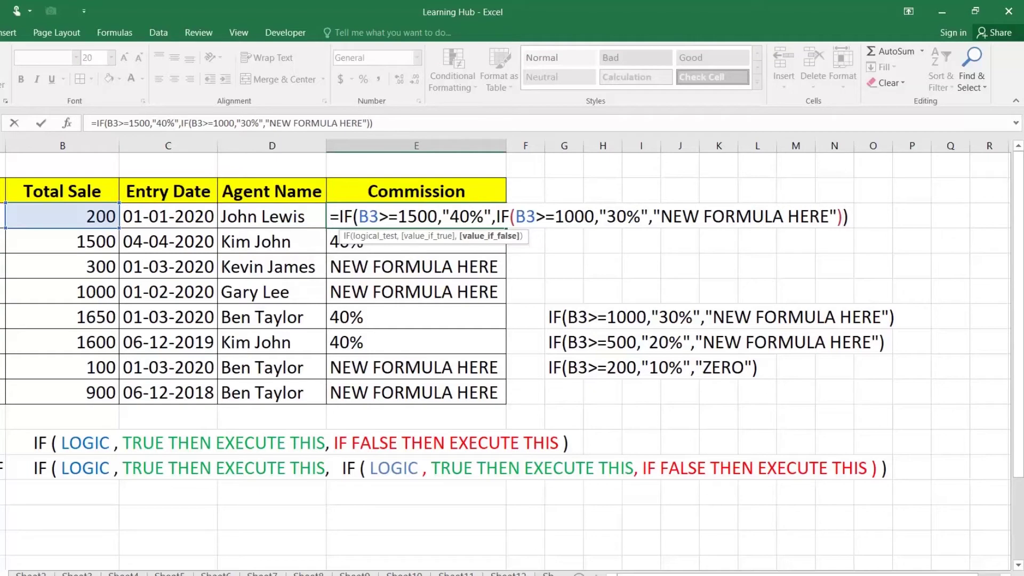
pyautogui.press('Return')
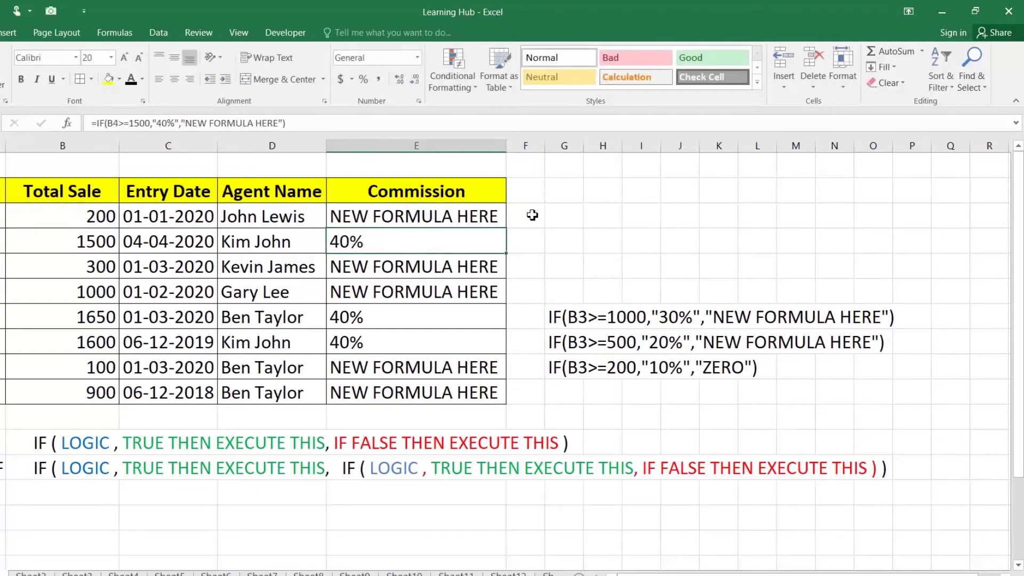
pyautogui.doubleClick(506, 246)
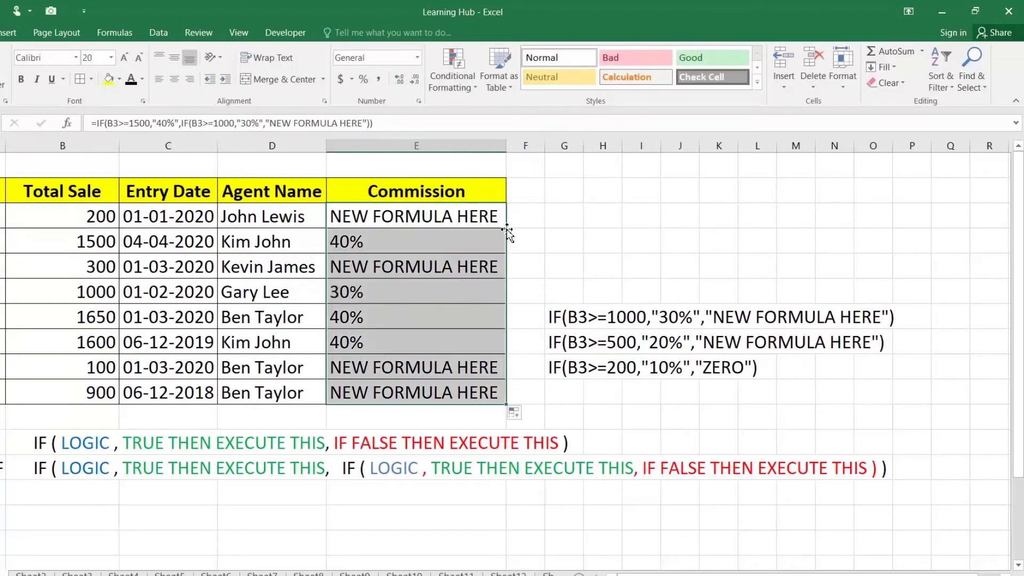
pyautogui.click(342, 300)
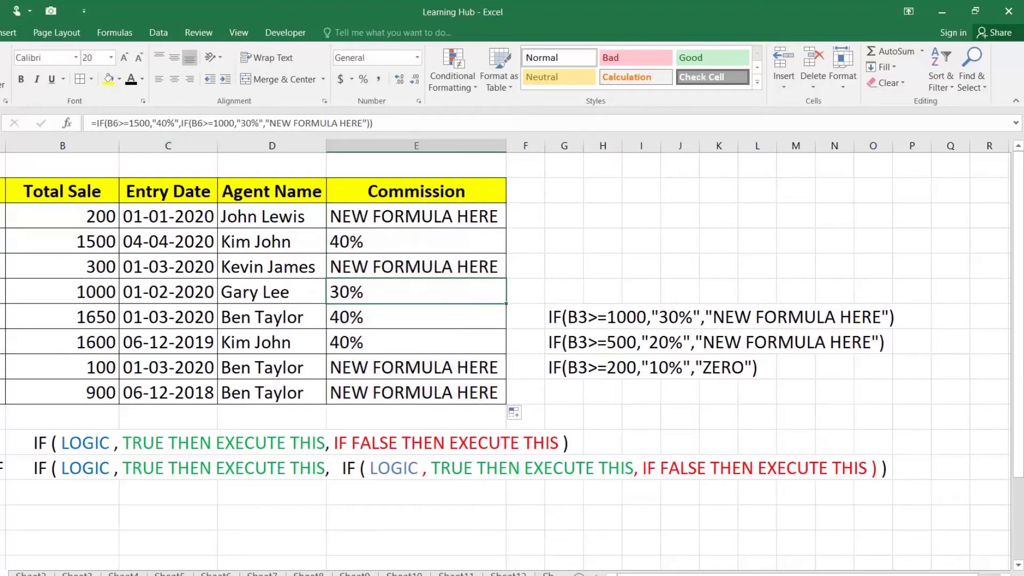
# Copy the 20% tier IF text from its note cell
pyautogui.doubleClick(562, 341)
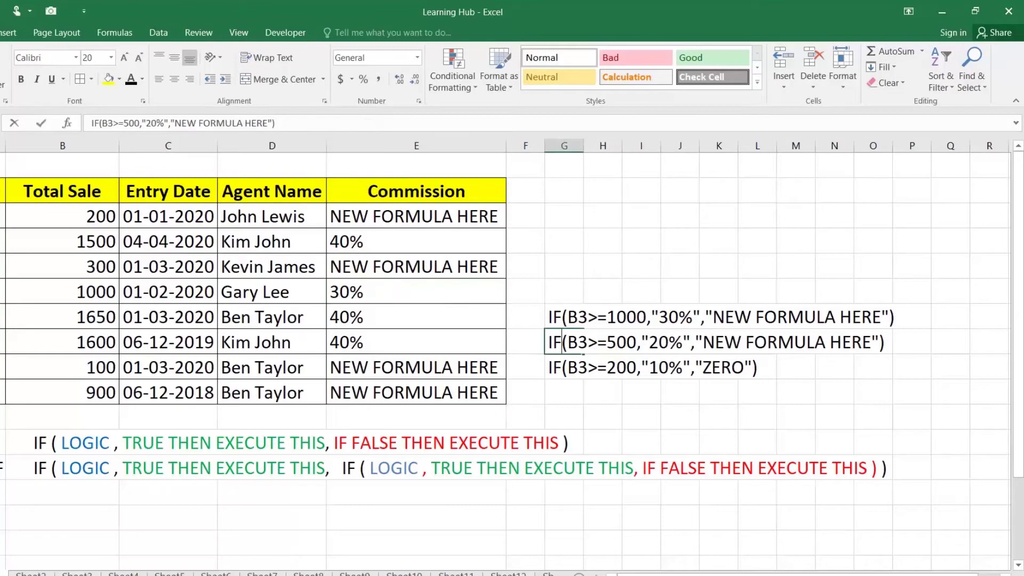
pyautogui.moveTo(548, 342); pyautogui.dragTo(887, 342)
pyautogui.hotkey('ctrl', 'c')
pyautogui.press('Return')
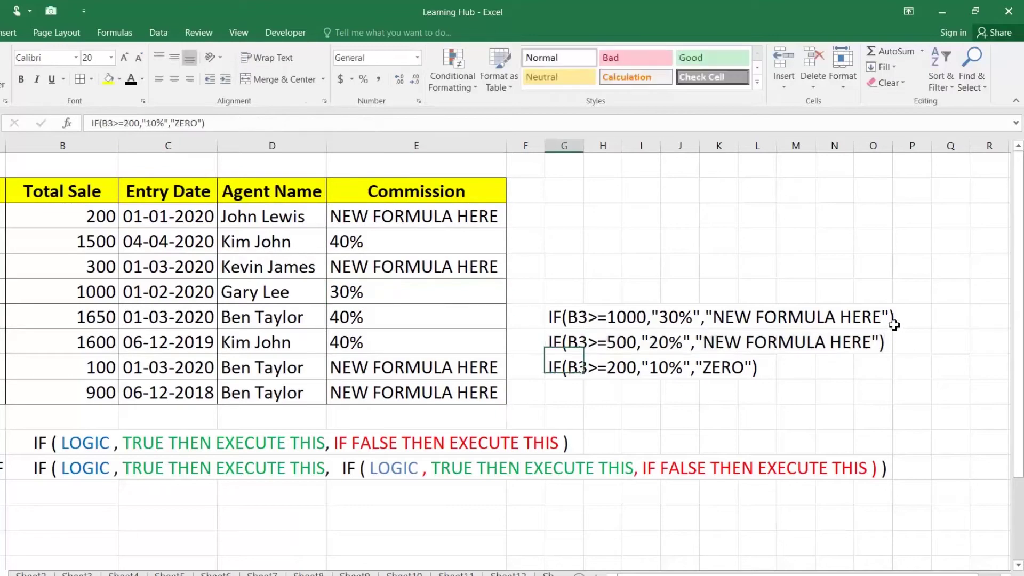
# Paste the 20% tier IF over E3's inner NEW FORMULA HERE and fill down to E10
pyautogui.click(465, 215)
pyautogui.doubleClick(469, 216)
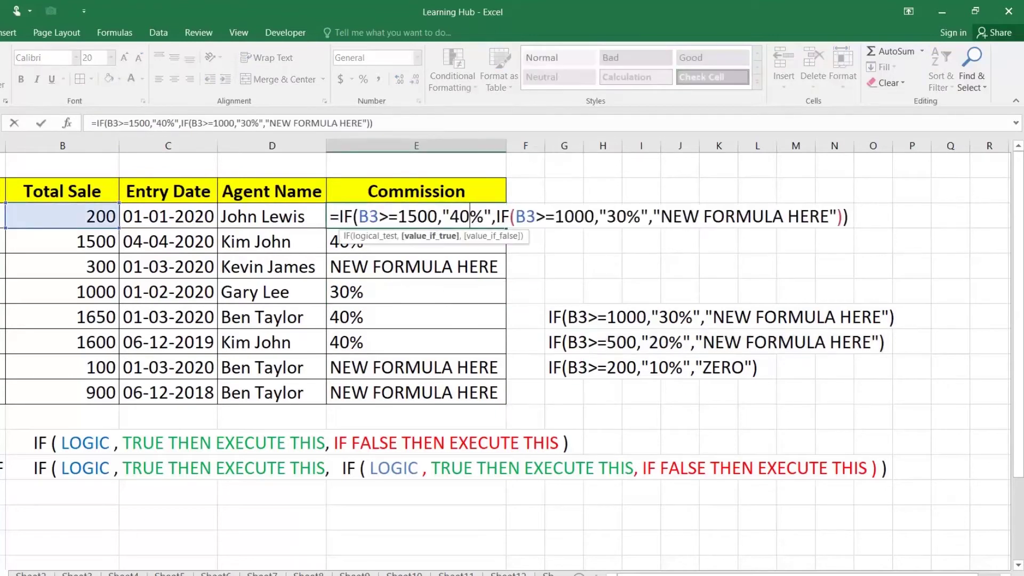
pyautogui.moveTo(654, 216); pyautogui.dragTo(837, 216)
pyautogui.hotkey('ctrl', 'v')
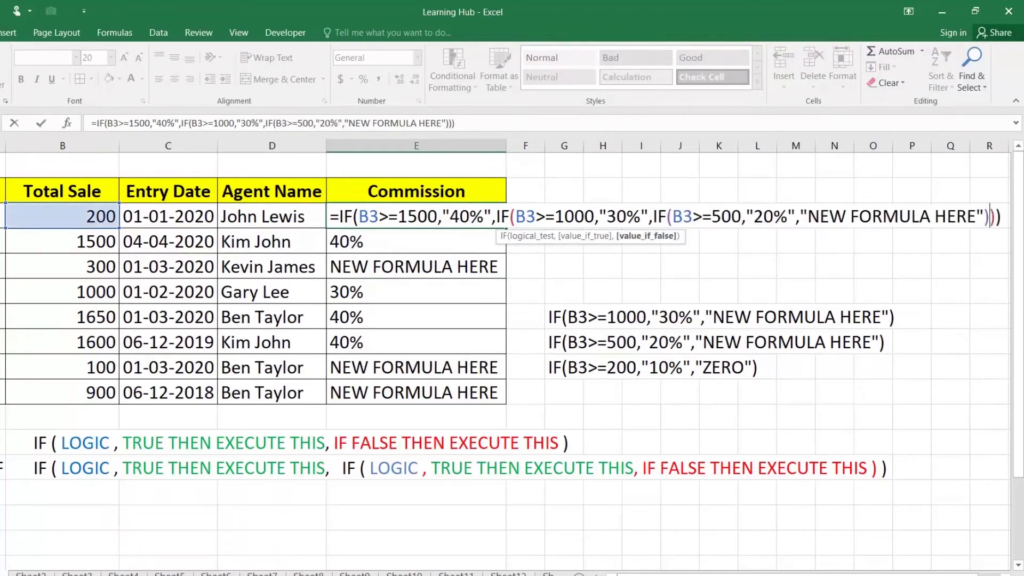
pyautogui.press('Return')
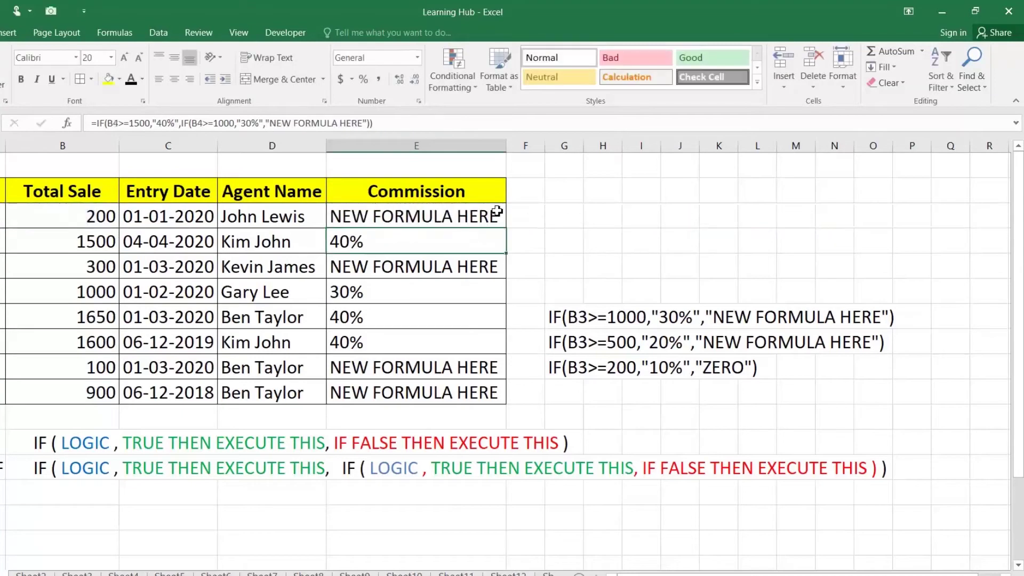
pyautogui.click(501, 209)
pyautogui.doubleClick(507, 228)
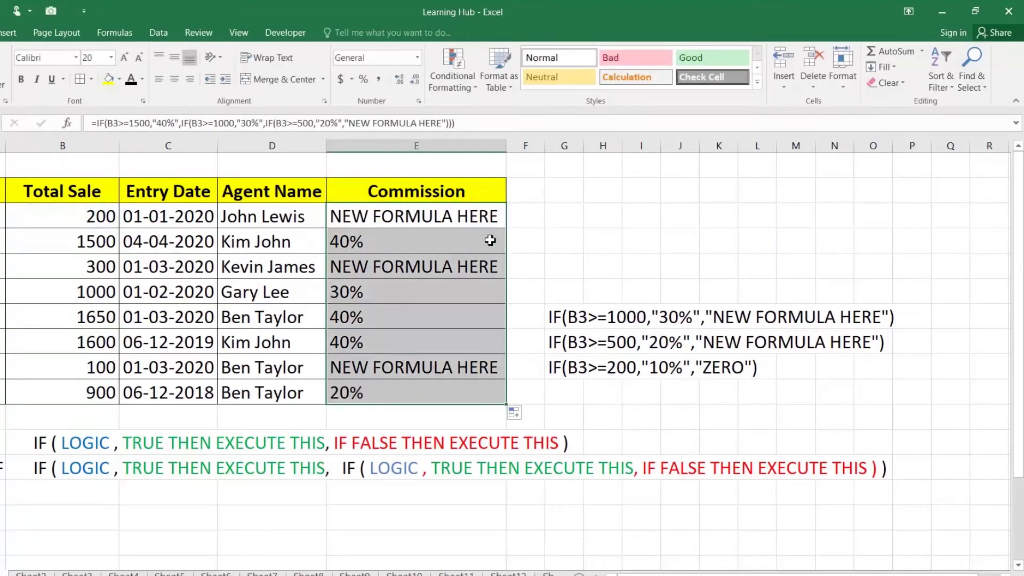
pyautogui.click(84, 393)
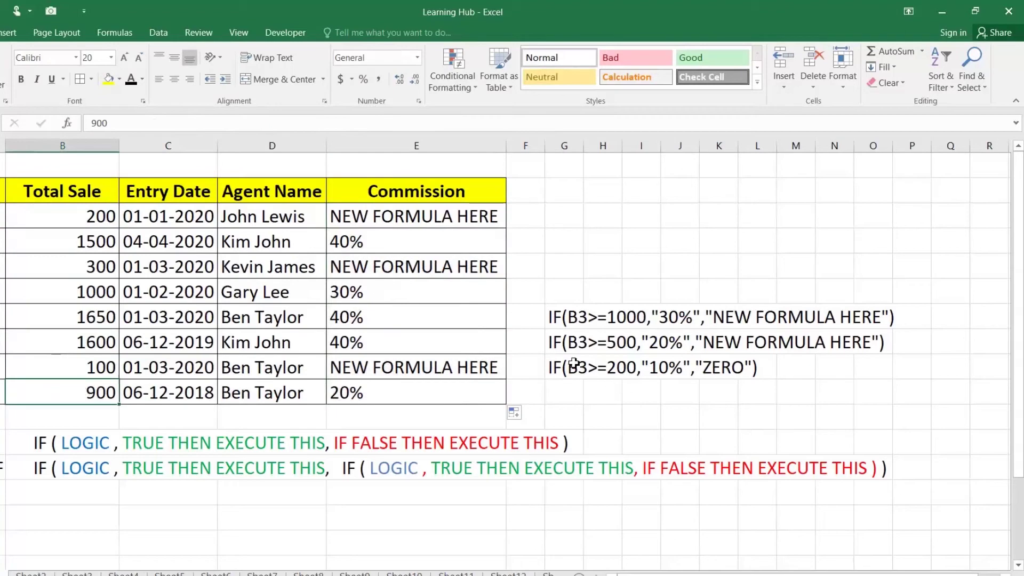
# Copy the innermost IF(B3>=200,"10%","ZERO") text from G9
pyautogui.click(558, 368)
pyautogui.doubleClick(555, 368)
pyautogui.moveTo(550, 368); pyautogui.dragTo(799, 362)
pyautogui.hotkey('ctrl', 'c')
pyautogui.press('Return')
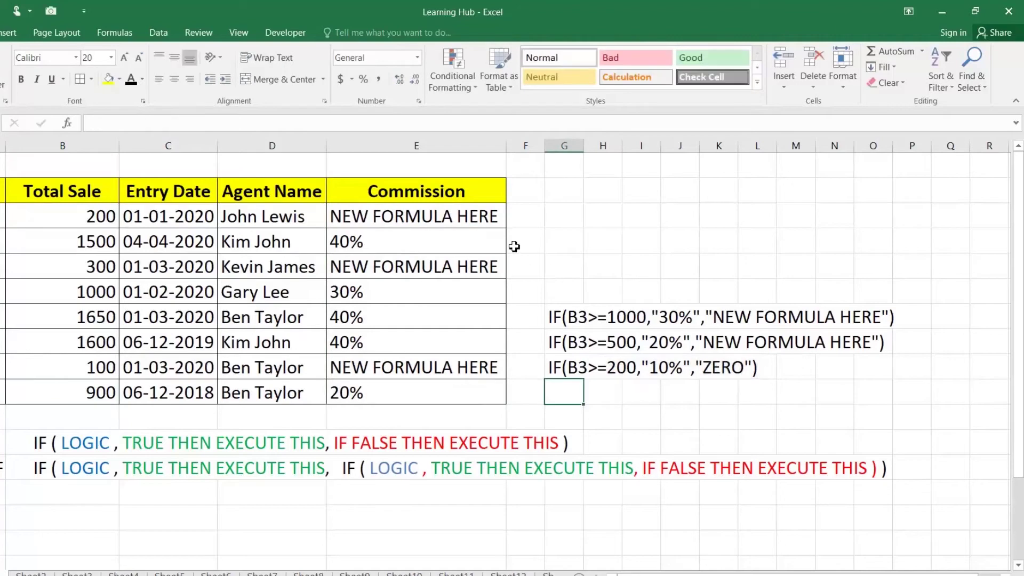
# Paste it over E3's last NEW FORMULA HERE placeholder, fill down to E10, and check E9's ZERO result
pyautogui.doubleClick(470, 216)
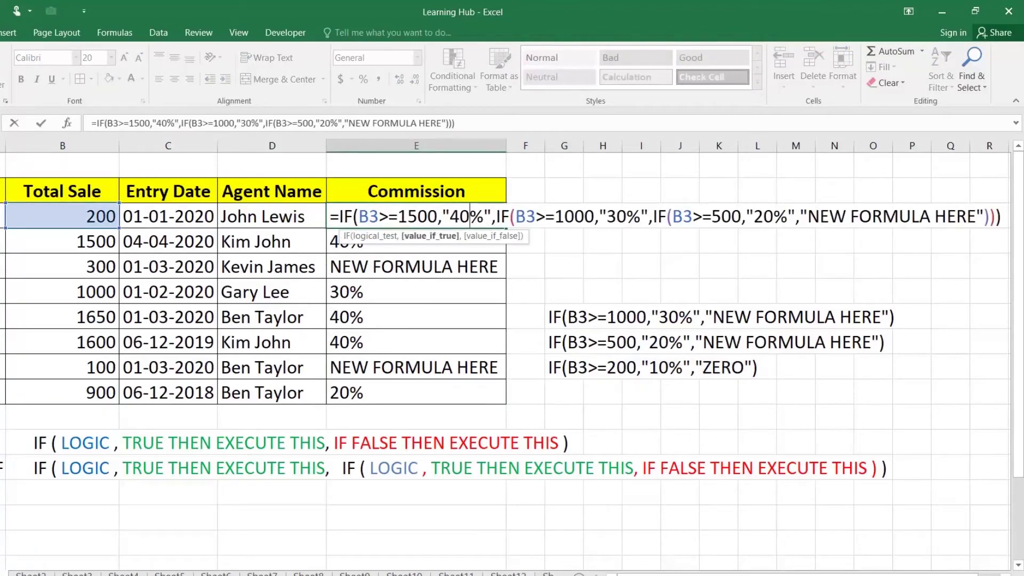
pyautogui.moveTo(800, 216); pyautogui.dragTo(984, 216)
pyautogui.hotkey('ctrl', 'v')
pyautogui.press('Return')
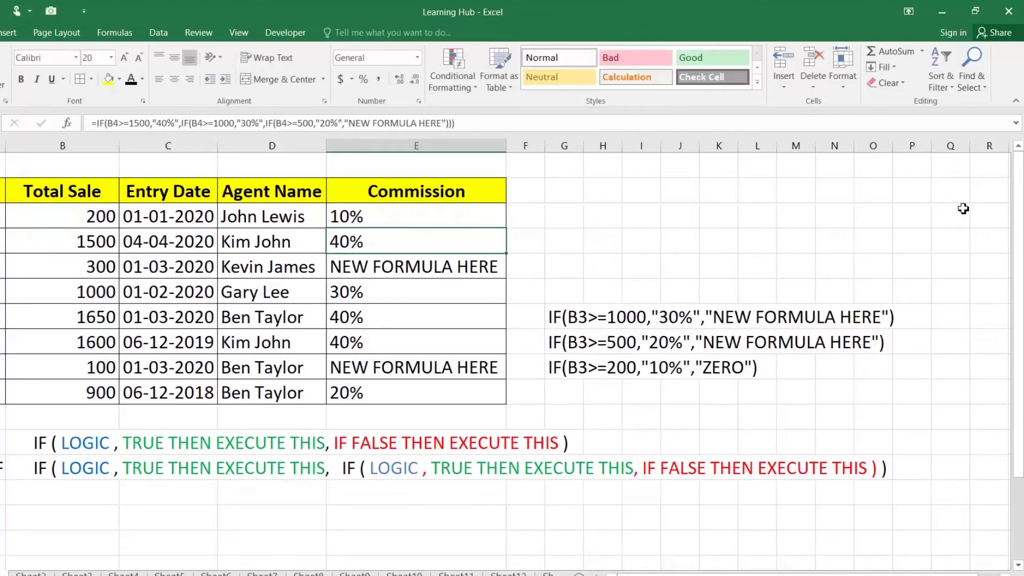
pyautogui.click(461, 214)
pyautogui.doubleClick(508, 231)
pyautogui.click(396, 365)
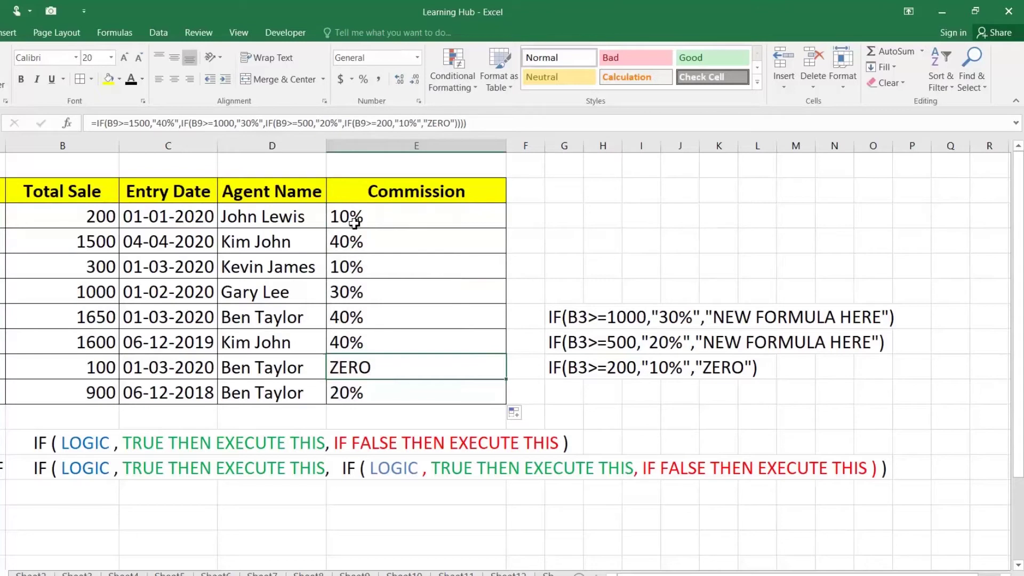
pyautogui.click(71, 214)
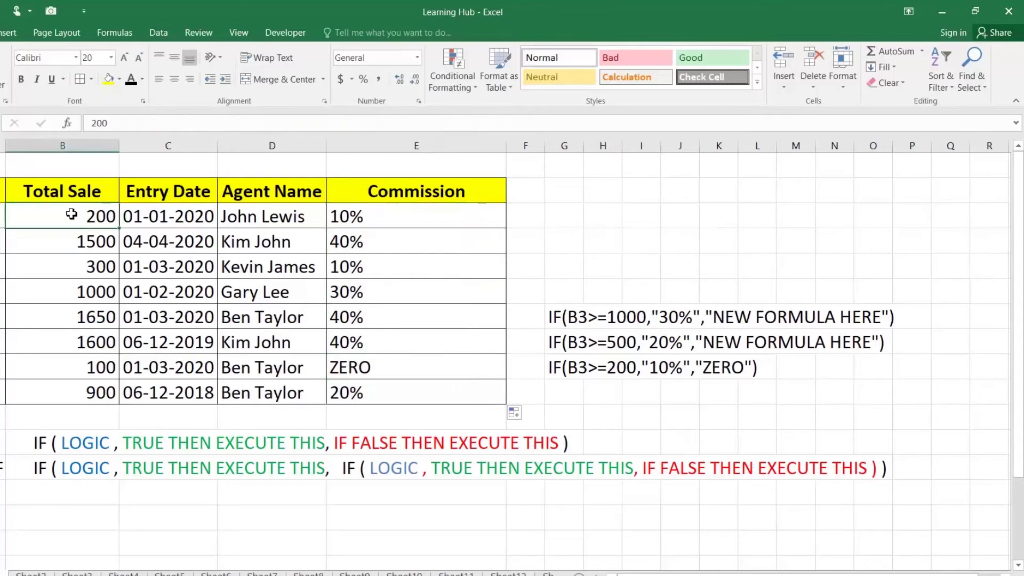
# Walk through E3's nested tests, from B3>=1500 down to the 200 threshold, without changing the formula
pyautogui.doubleClick(379, 217)
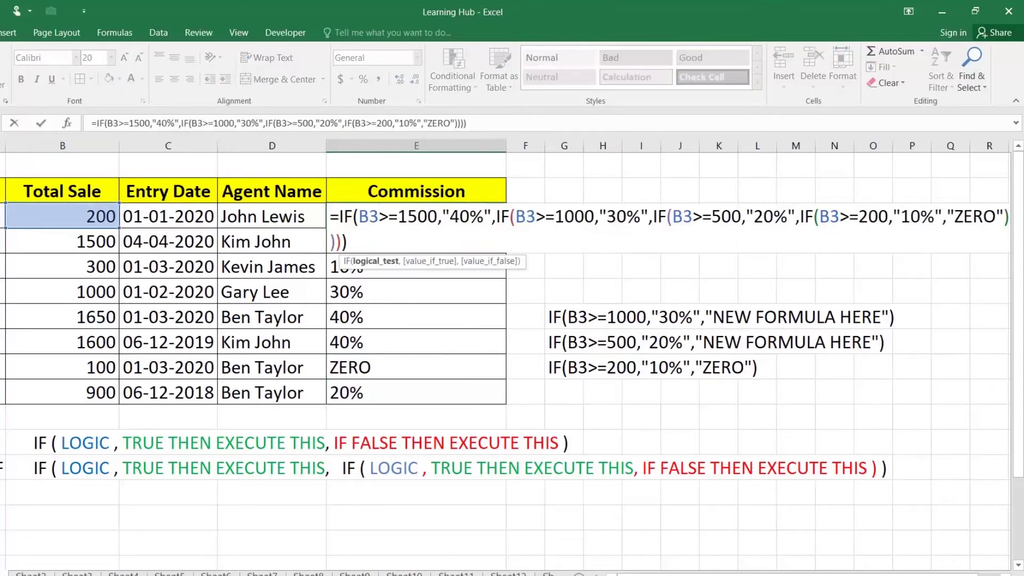
pyautogui.doubleClick(874, 216)
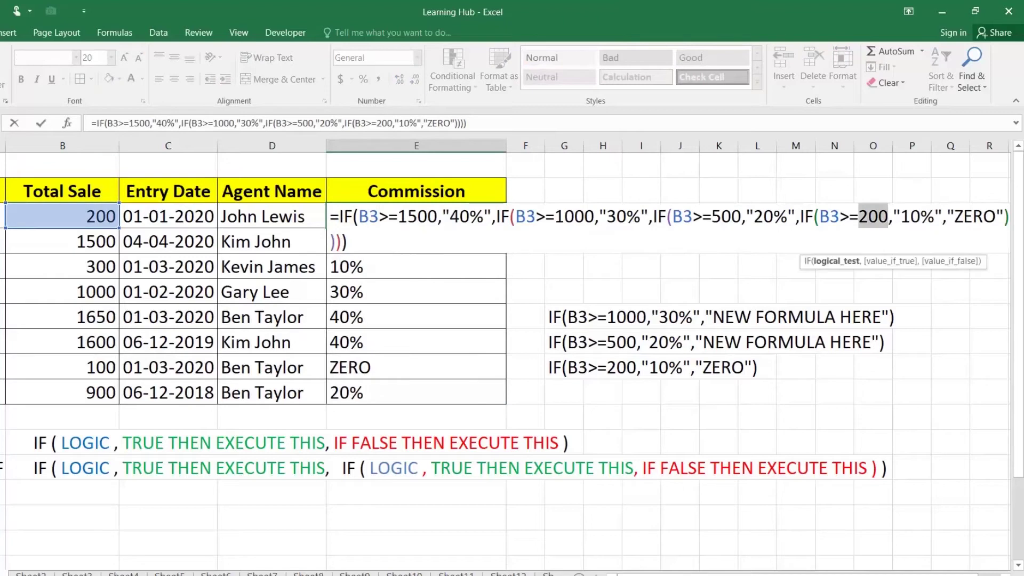
pyautogui.press('Escape')
pyautogui.doubleClick(358, 216)
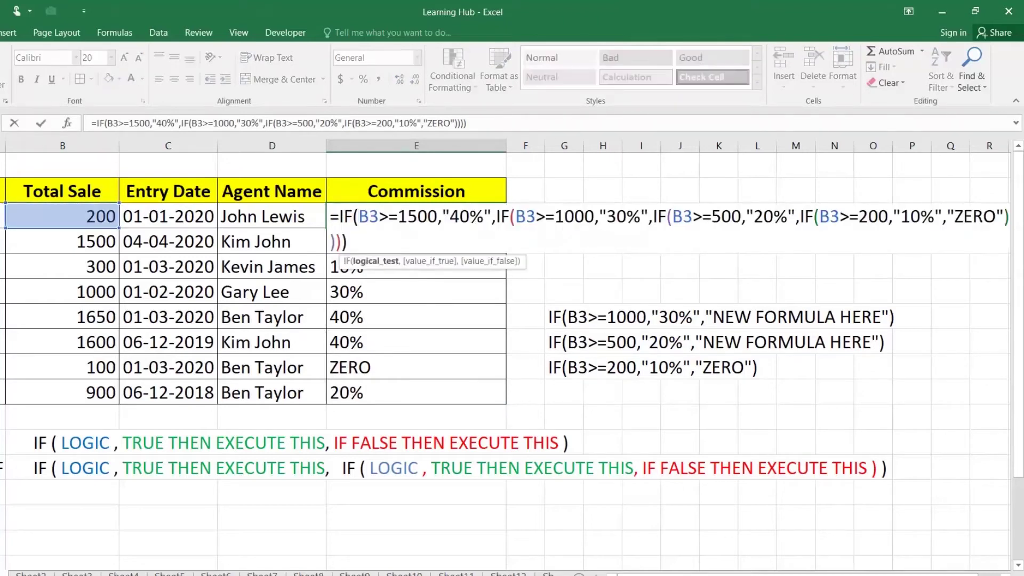
pyautogui.moveTo(358, 216); pyautogui.dragTo(437, 216)
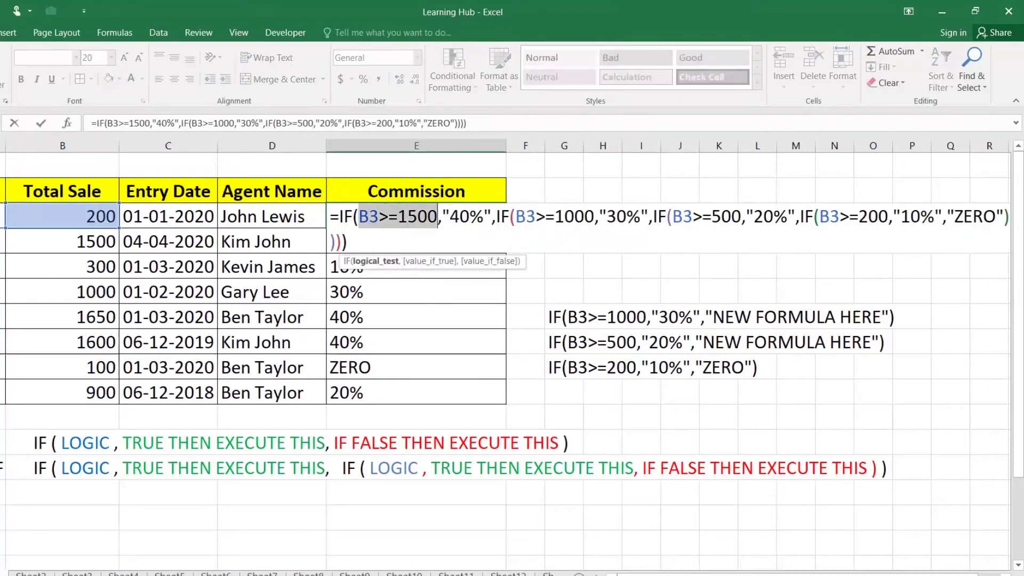
pyautogui.moveTo(501, 217); pyautogui.dragTo(575, 217)
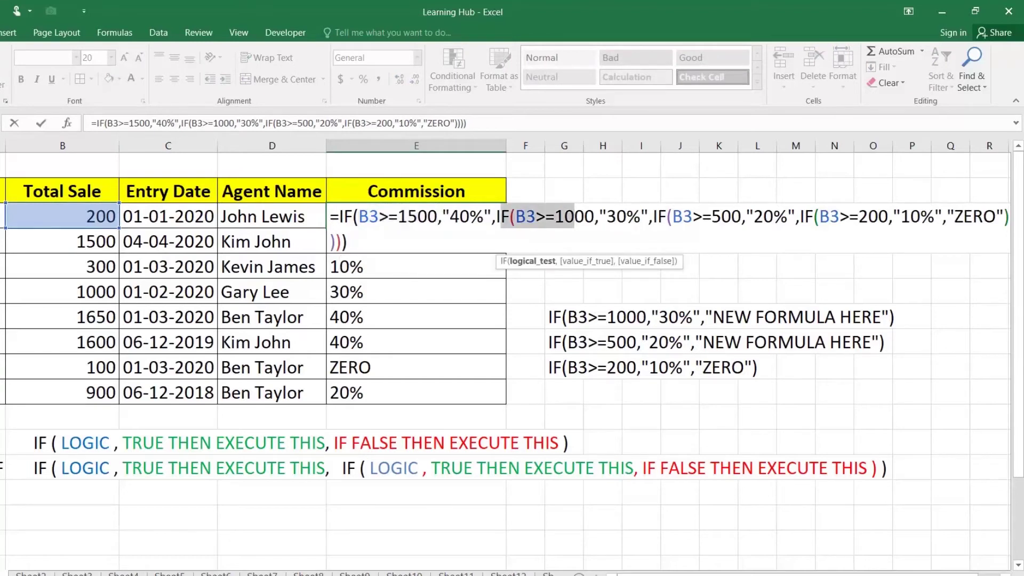
pyautogui.moveTo(641, 217); pyautogui.dragTo(722, 217)
pyautogui.click(775, 217)
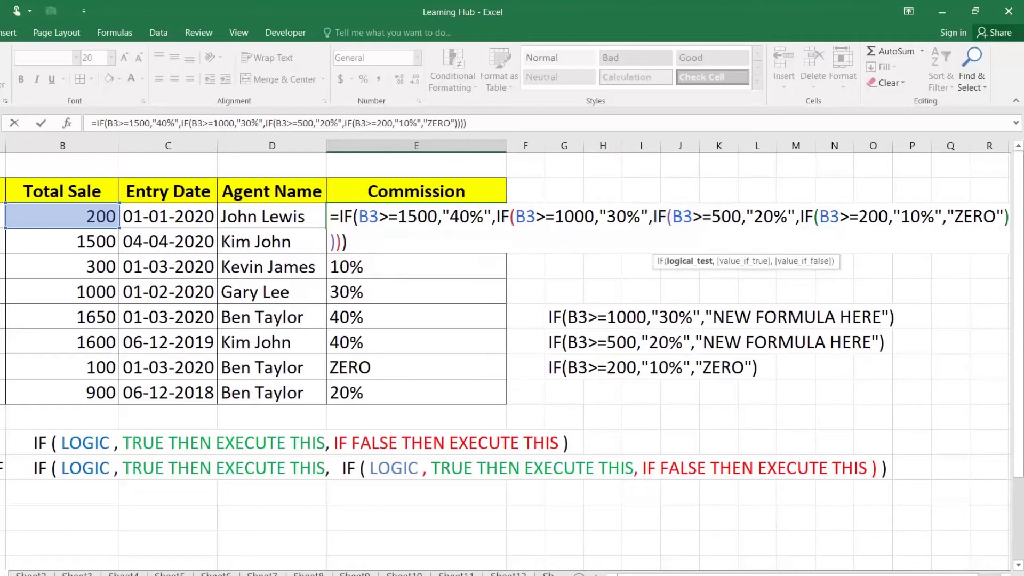
pyautogui.moveTo(805, 216); pyautogui.dragTo(869, 217)
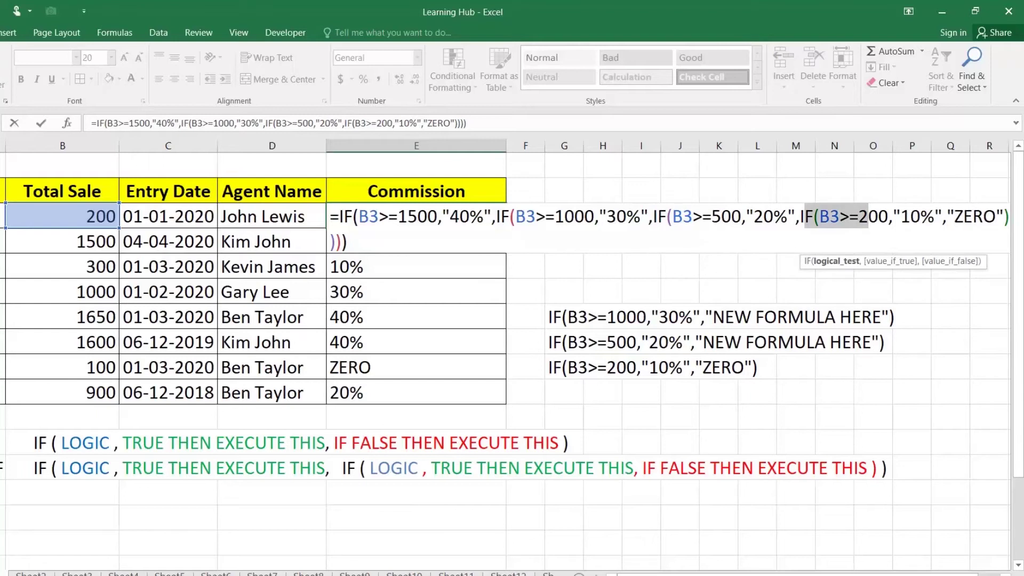
pyautogui.click(911, 217)
pyautogui.press('Escape')
# Review E9's formula with its B9 references and step back up the Commission results to E3
pyautogui.doubleClick(379, 366)
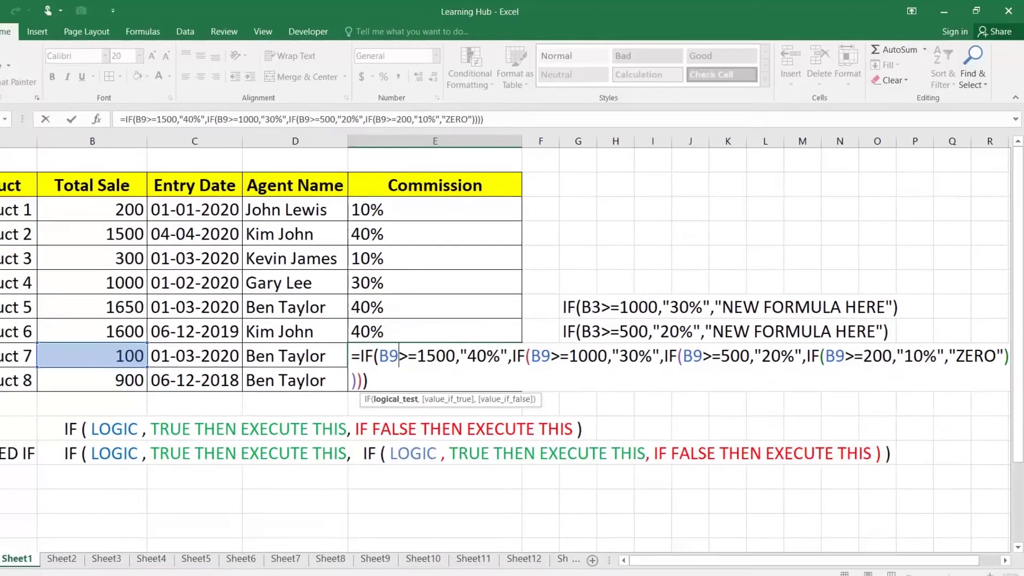
pyautogui.press('Return')
pyautogui.press('Up')
pyautogui.press('Up')
pyautogui.press('Up')
pyautogui.press('Up')
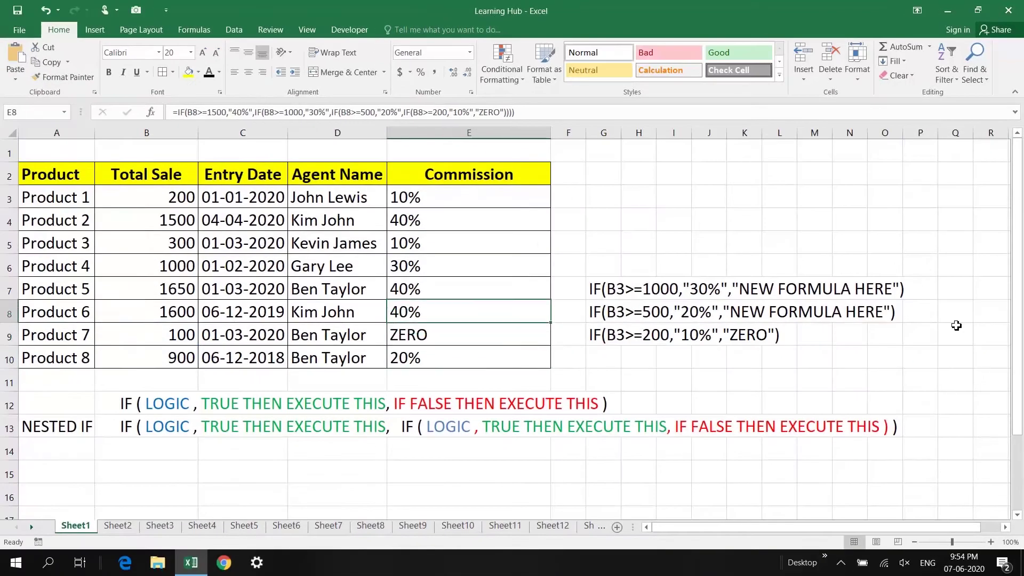
pyautogui.press('Up')
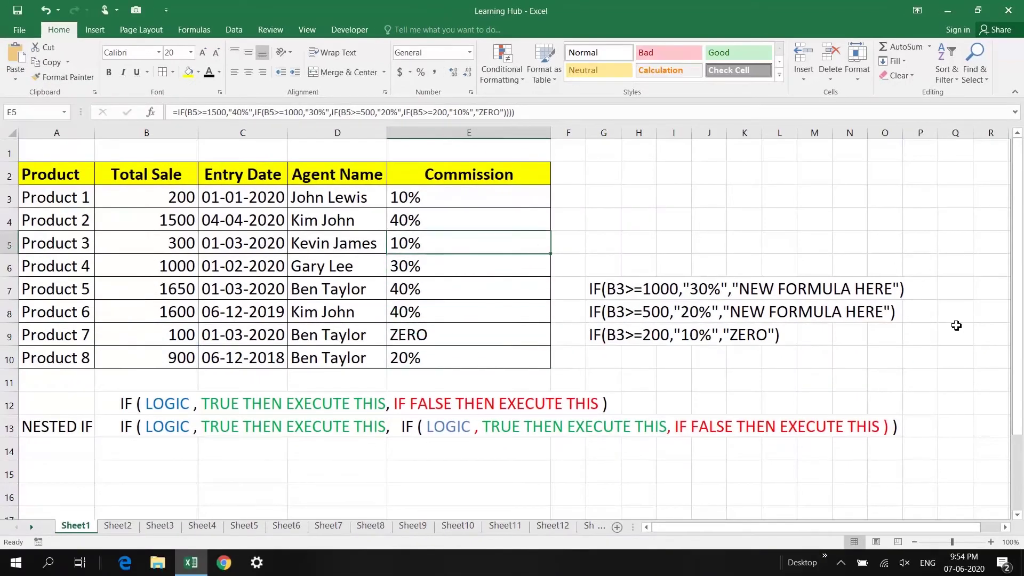
pyautogui.click(521, 198)
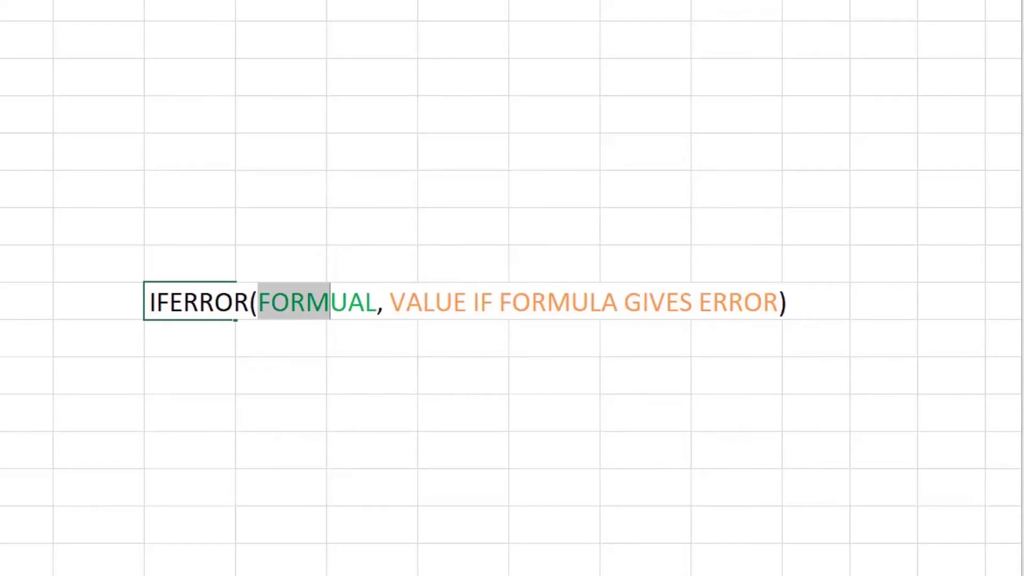
# Enter the unit price formula =C3/B3 in D3
pyautogui.moveTo(407, 302); pyautogui.dragTo(830, 302)
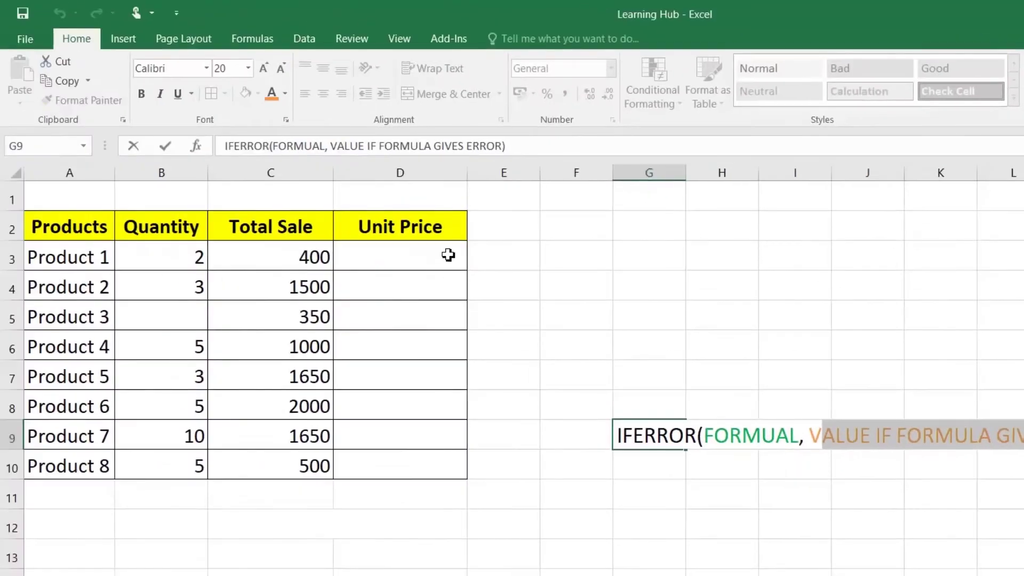
pyautogui.click(421, 245)
pyautogui.write('=')
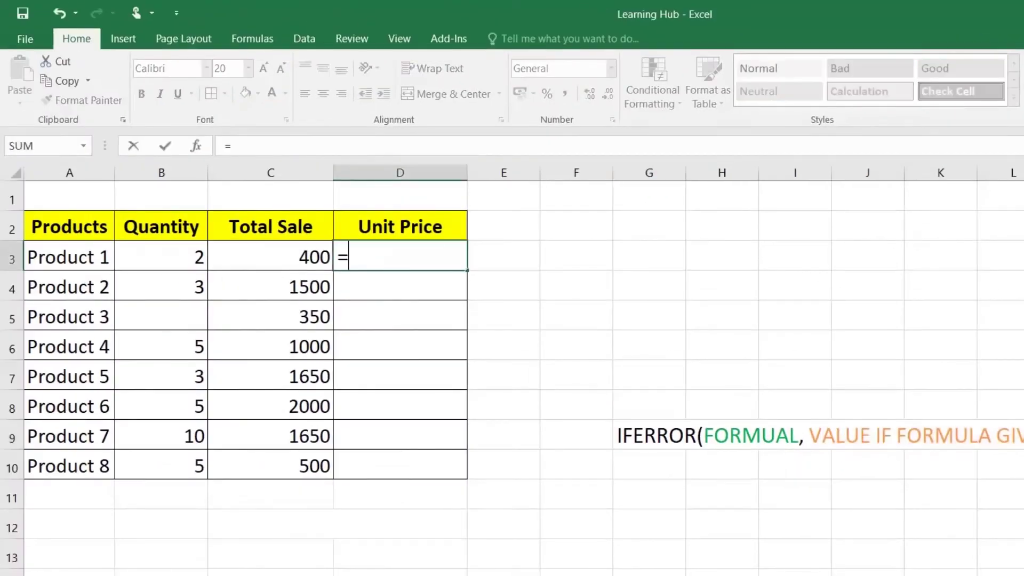
pyautogui.press('Left')
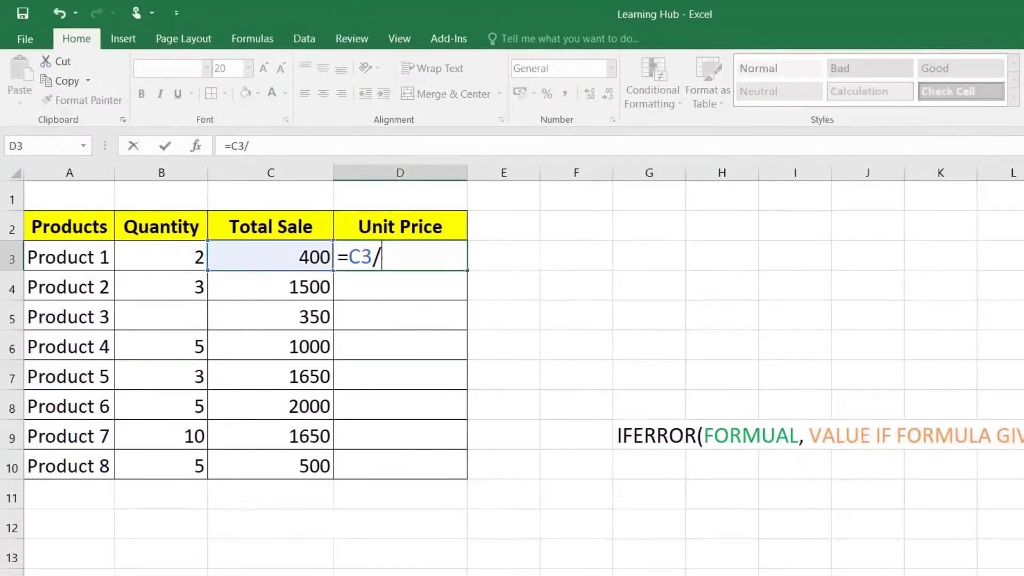
pyautogui.write('/')
pyautogui.press('Left')
pyautogui.press('Return')
# Fill the division down to D10 and inspect Product 3's #DIV/0! error in D5
pyautogui.click(457, 256)
pyautogui.moveTo(467, 273); pyautogui.dragTo(474, 476)
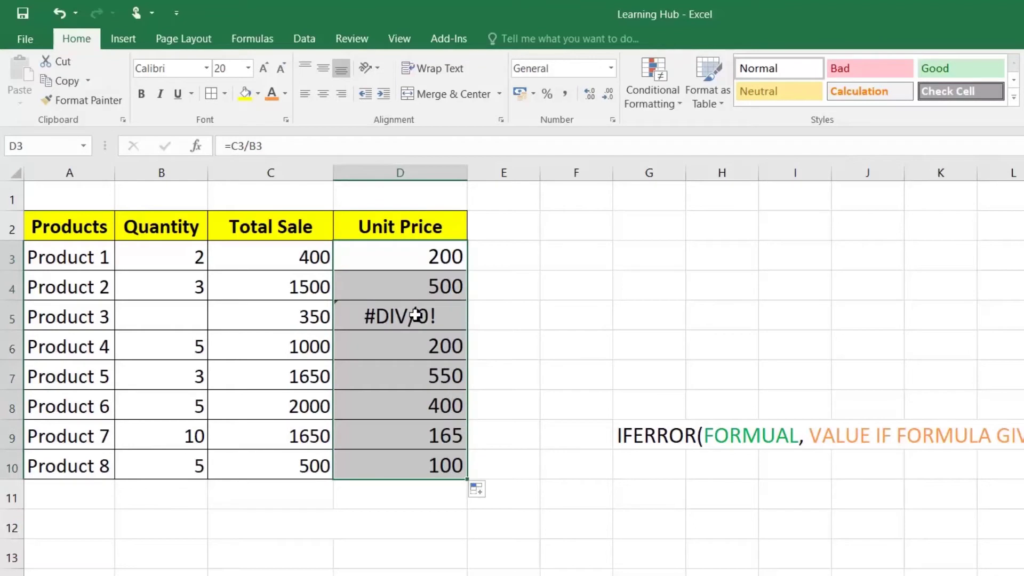
pyautogui.click(416, 315)
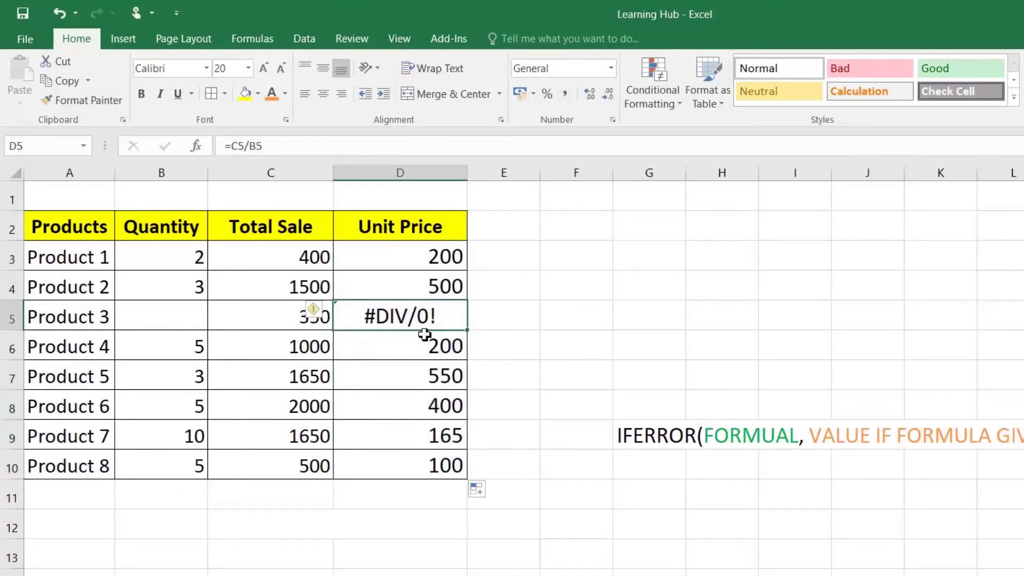
pyautogui.click(427, 258)
pyautogui.doubleClick(426, 258)
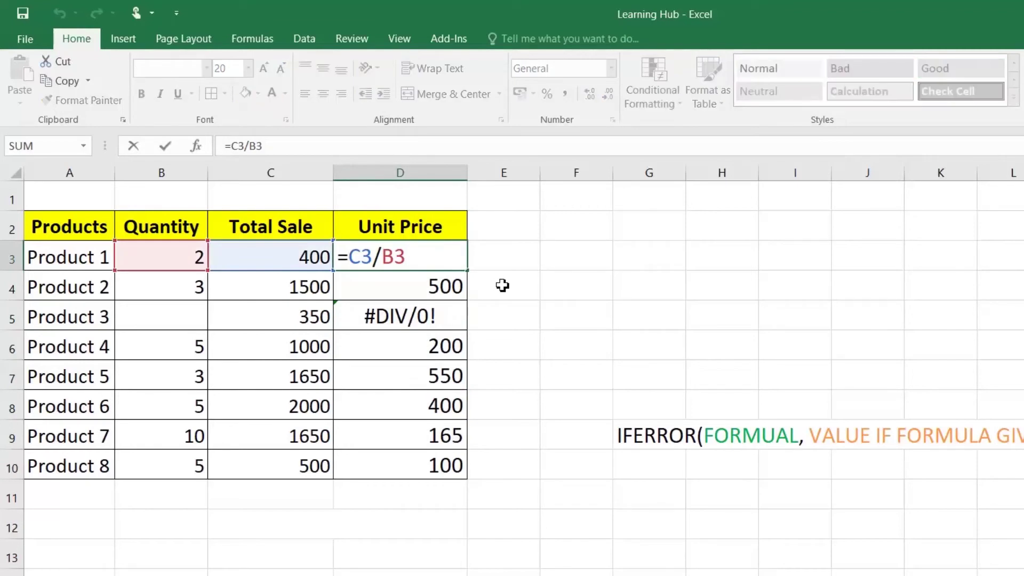
# Turn D3 into =IFERROR(C3/B3,"Quantity Missing")
pyautogui.write('IF')
pyautogui.press('Down')
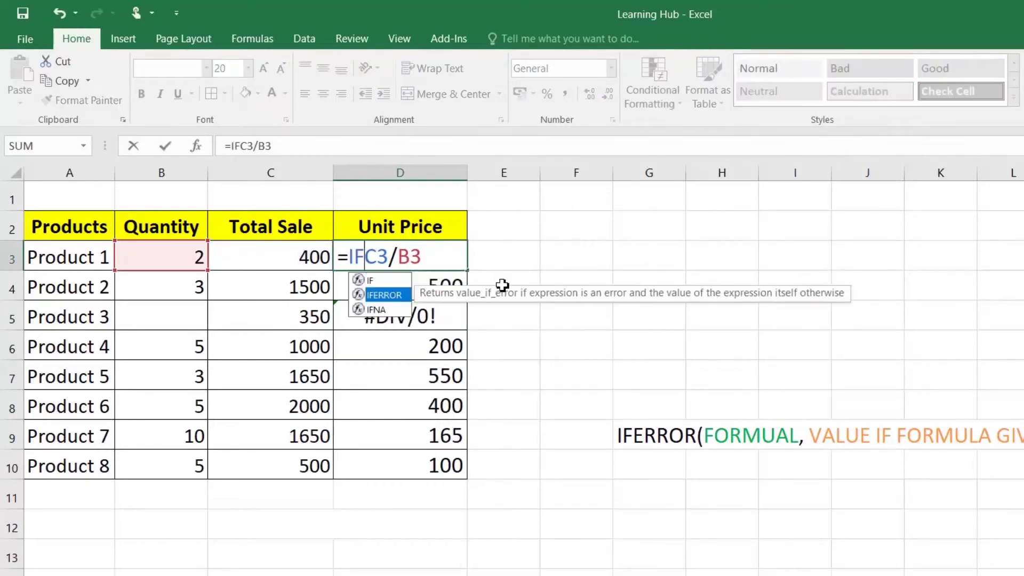
pyautogui.write('E')
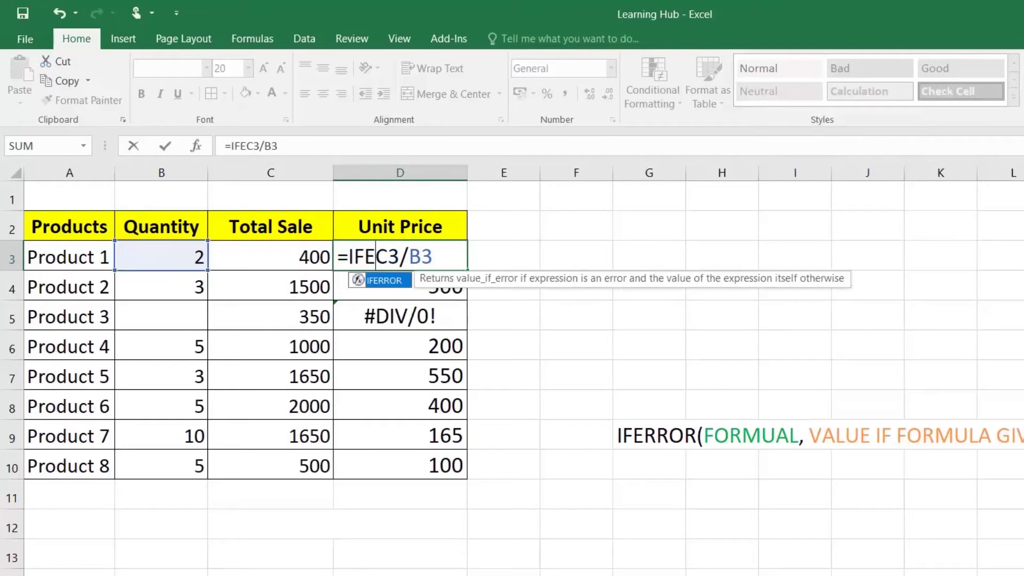
pyautogui.write('RROR')
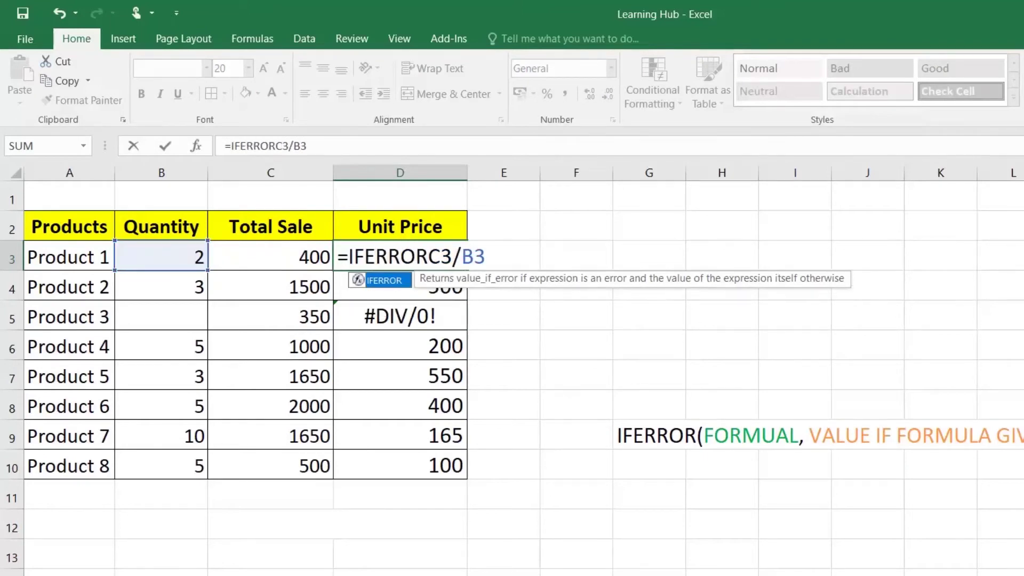
pyautogui.write('(')
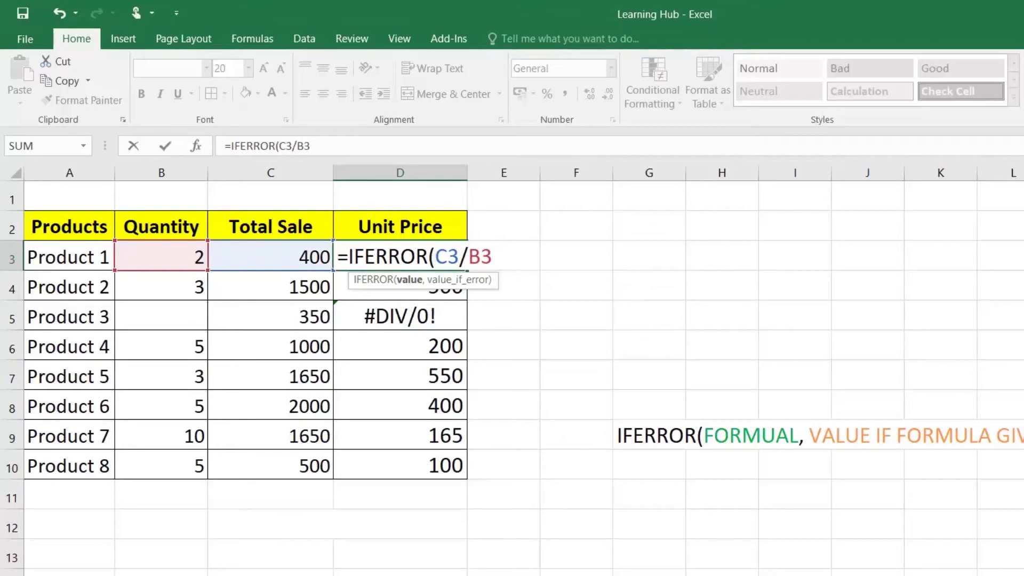
pyautogui.hotkey('shift', 'Right')
pyautogui.hotkey('shift', 'Right')
pyautogui.hotkey('shift', 'Right')
pyautogui.hotkey('shift', 'Right')
pyautogui.hotkey('shift', 'Right')
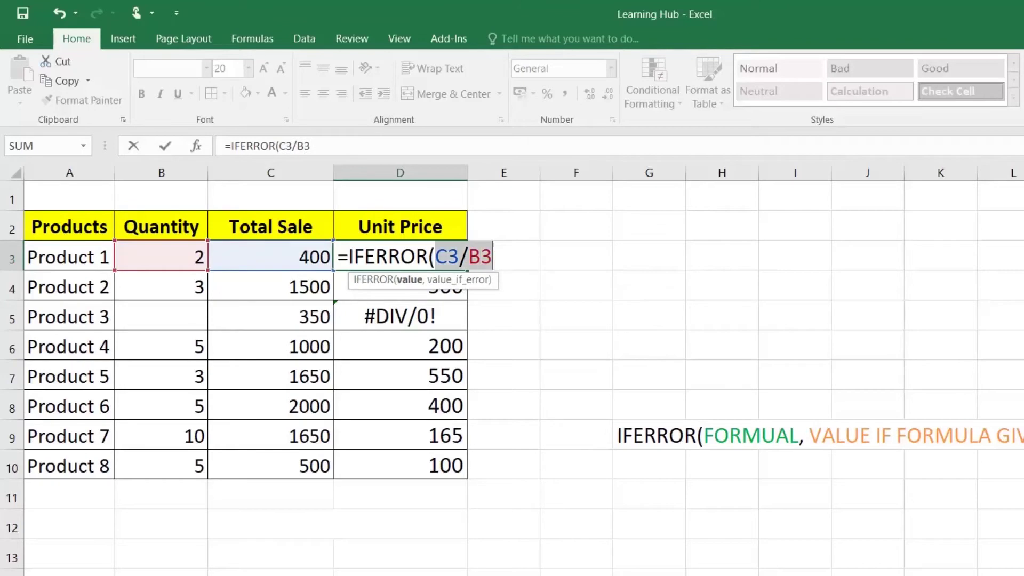
pyautogui.press('Right')
pyautogui.write(',')
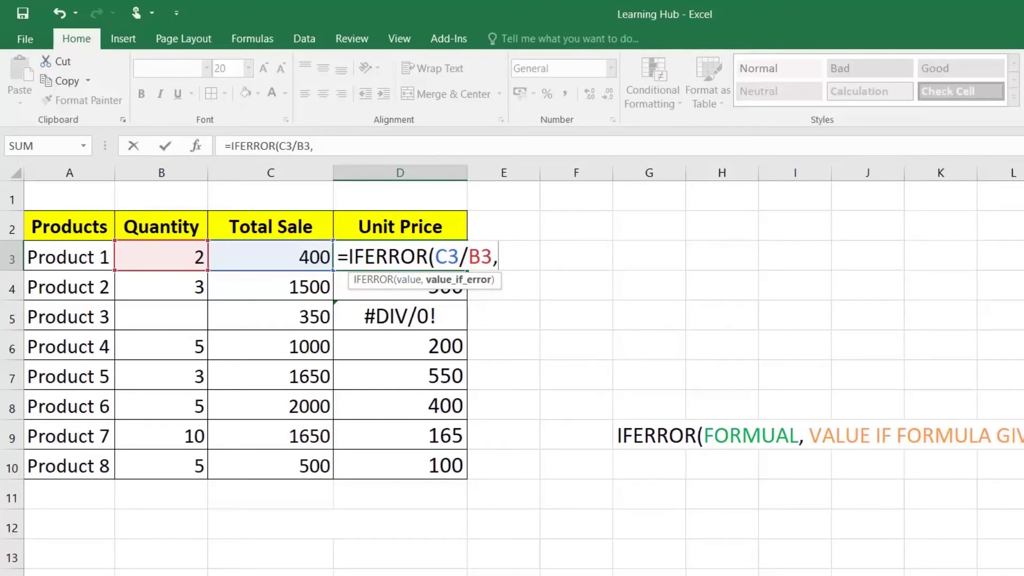
pyautogui.write('"q')
pyautogui.press('BackSpace')
pyautogui.write('Qua')
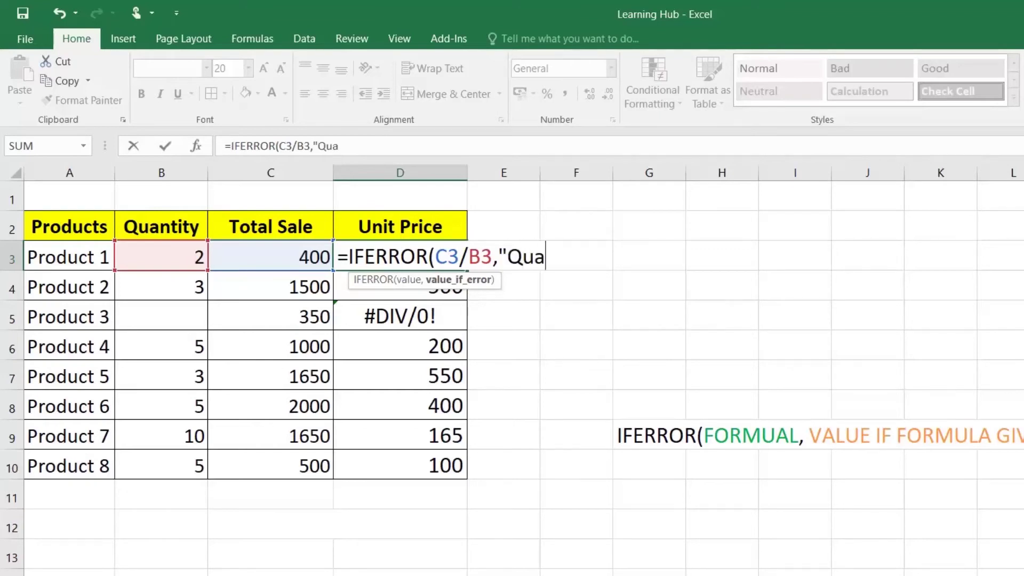
pyautogui.write('ntity M')
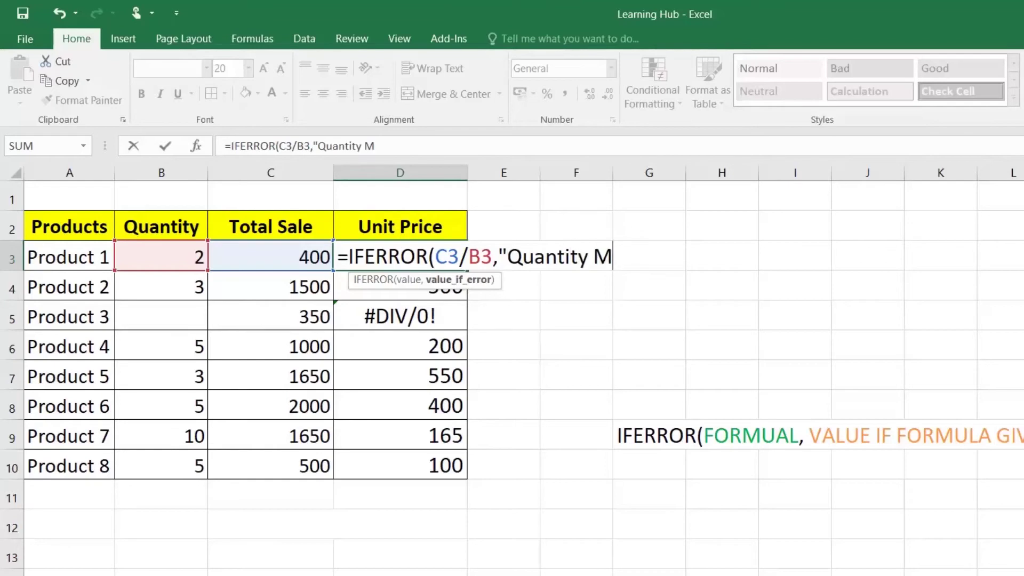
pyautogui.write('issing")')
pyautogui.press('Return')
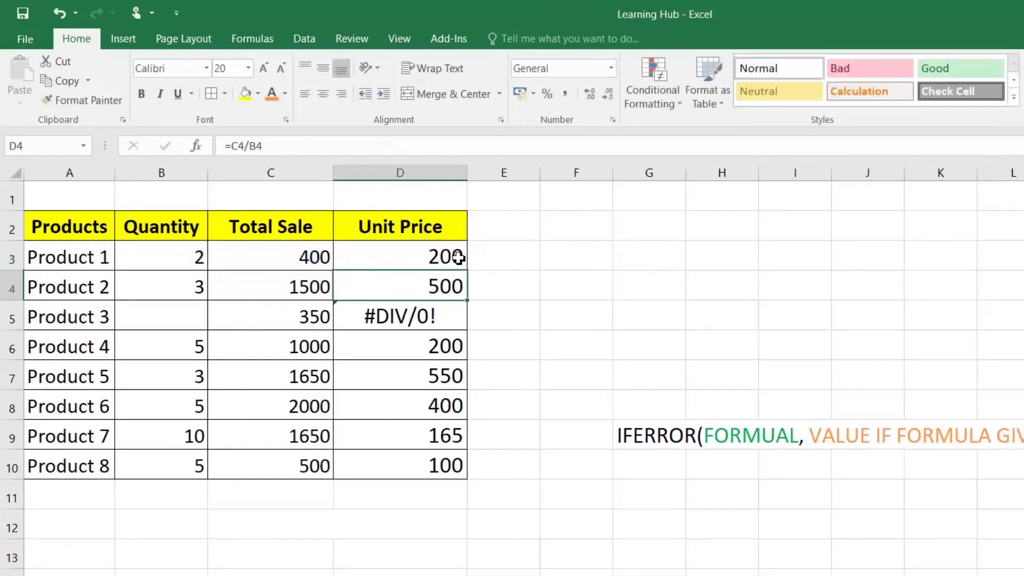
# Fill D3's IFERROR formula down to D10 and widen column D to fit Quantity Missing
pyautogui.press('Up')
pyautogui.doubleClick(470, 272)
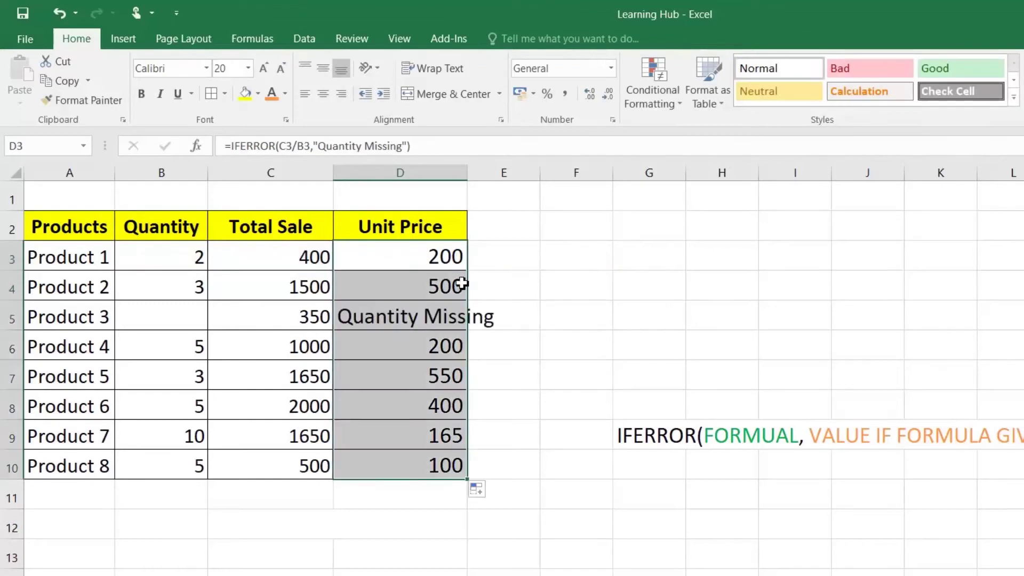
pyautogui.doubleClick(468, 172)
pyautogui.click(444, 322)
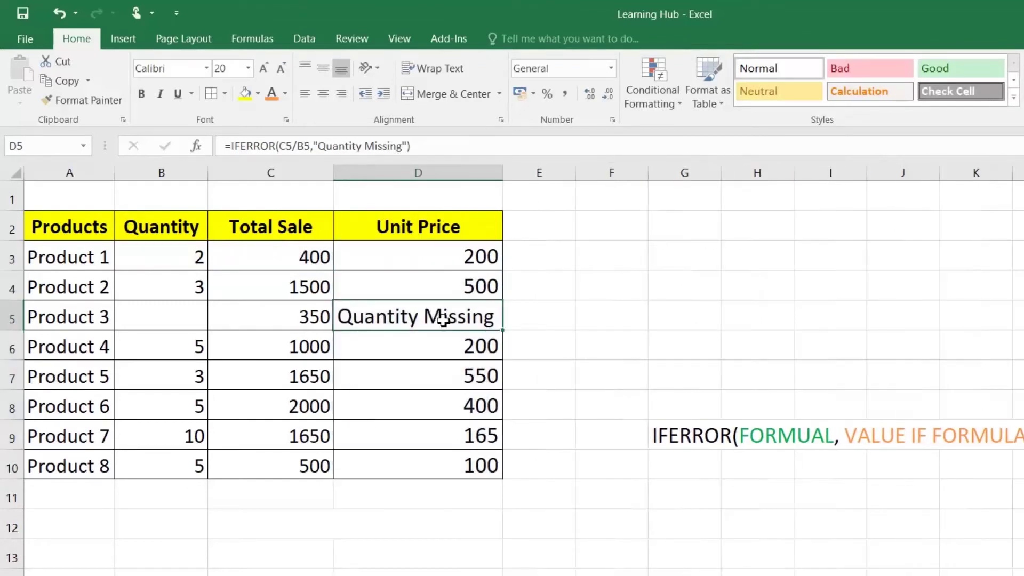
# Test the fallback by entering 1 in B5, clearing it, then clearing and restoring B3's quantity of 2
pyautogui.click(199, 308)
pyautogui.write('1')
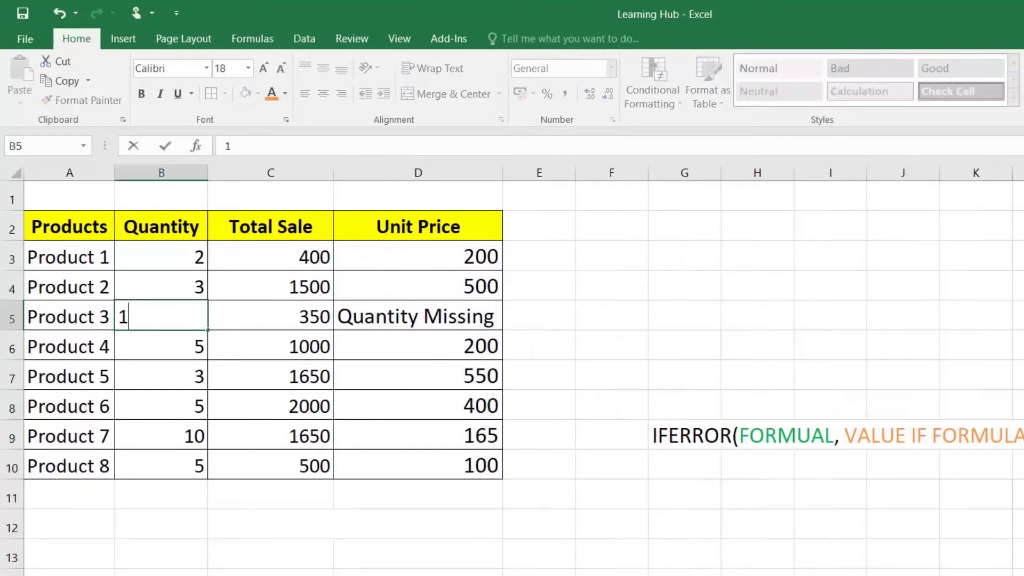
pyautogui.press('Return')
pyautogui.click(199, 308)
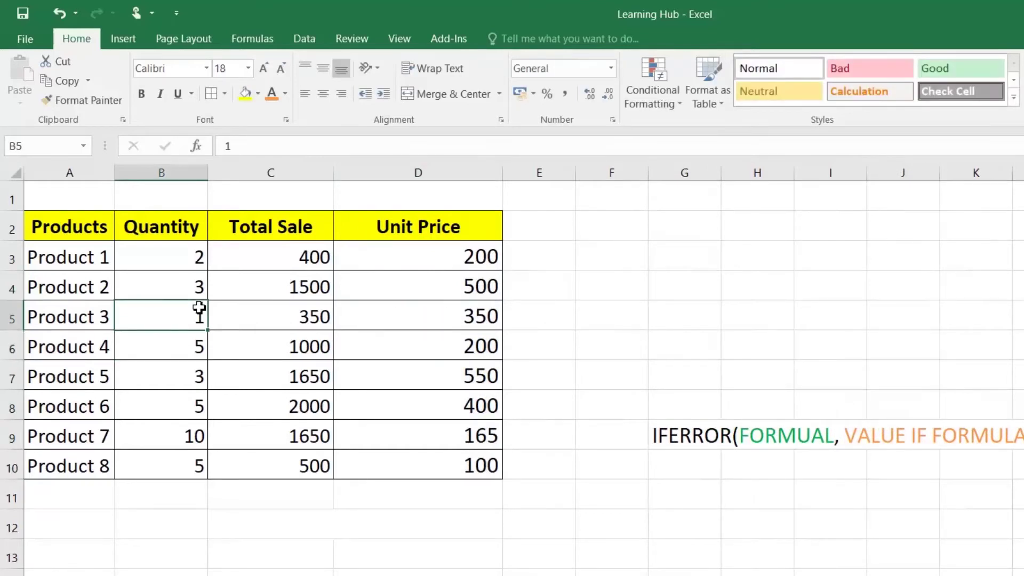
pyautogui.press('Delete')
pyautogui.press('Up')
pyautogui.press('Up')
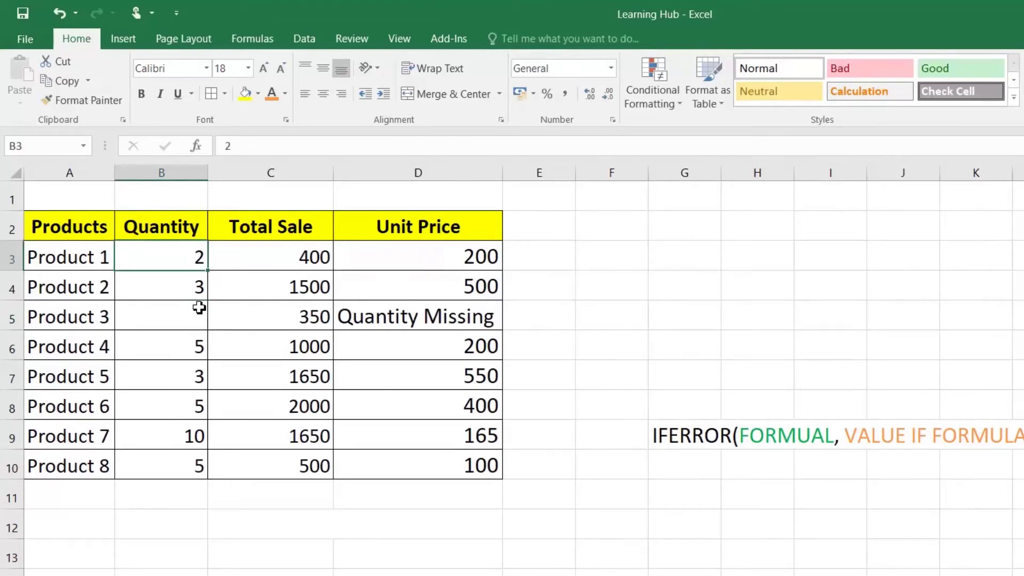
pyautogui.press('Delete')
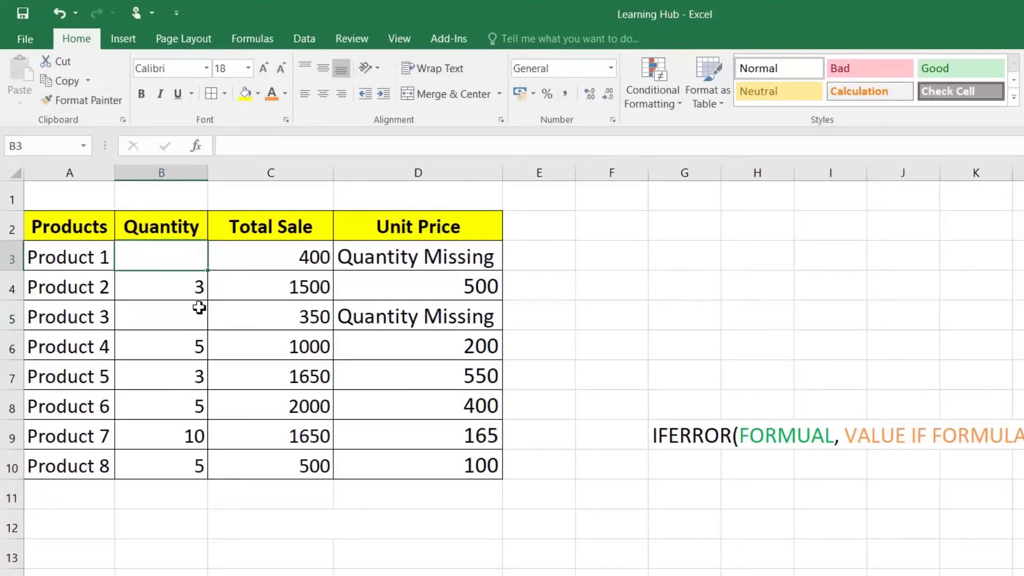
pyautogui.hotkey('ctrl', 'z')
# Change D3 to =IFERROR(C3/B3,0) and fill it down to D10, so Product 3 shows 0
pyautogui.click(456, 259)
pyautogui.doubleClick(457, 260)
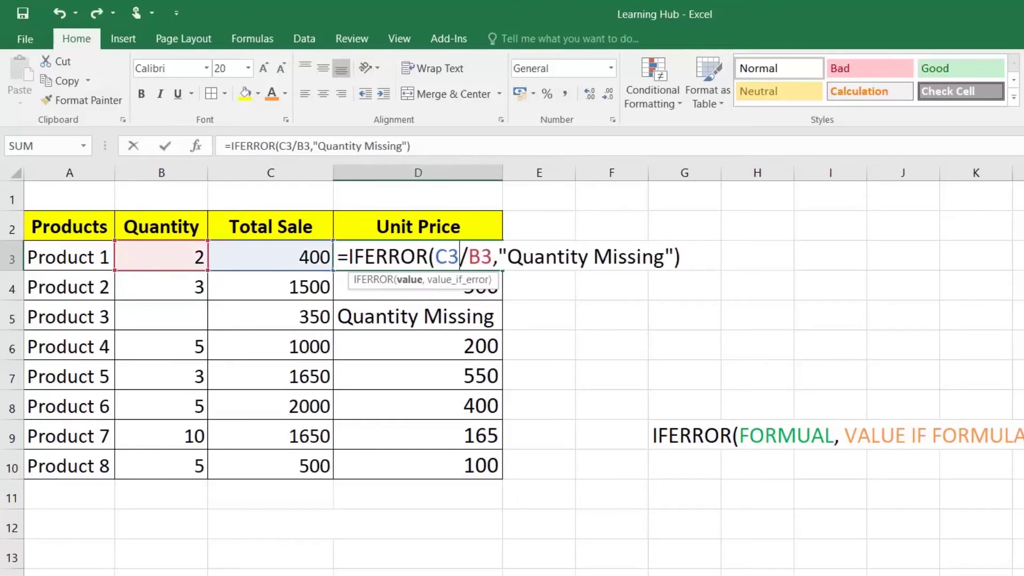
pyautogui.moveTo(499, 257); pyautogui.dragTo(673, 257)
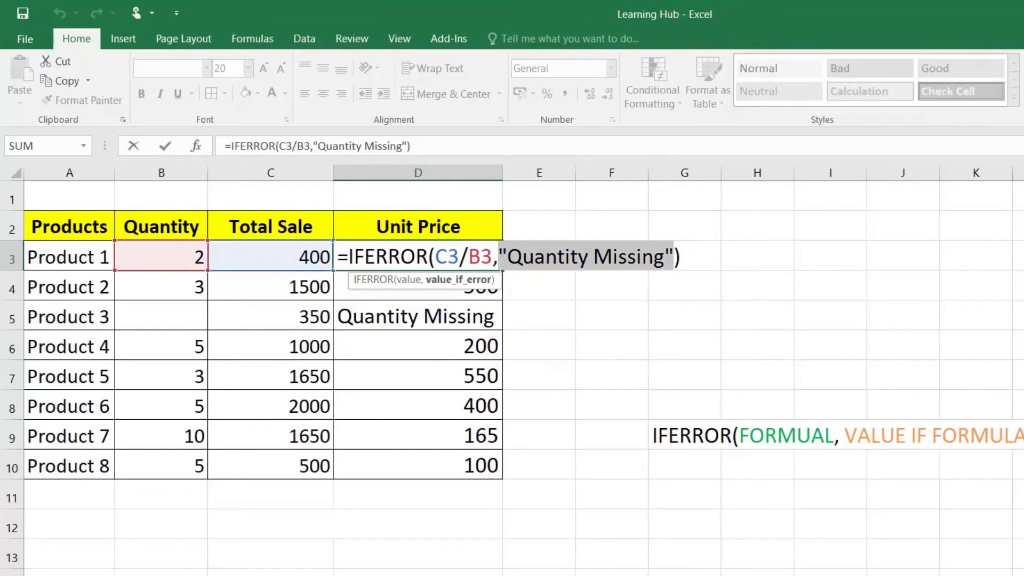
pyautogui.write('0')
pyautogui.press('Return')
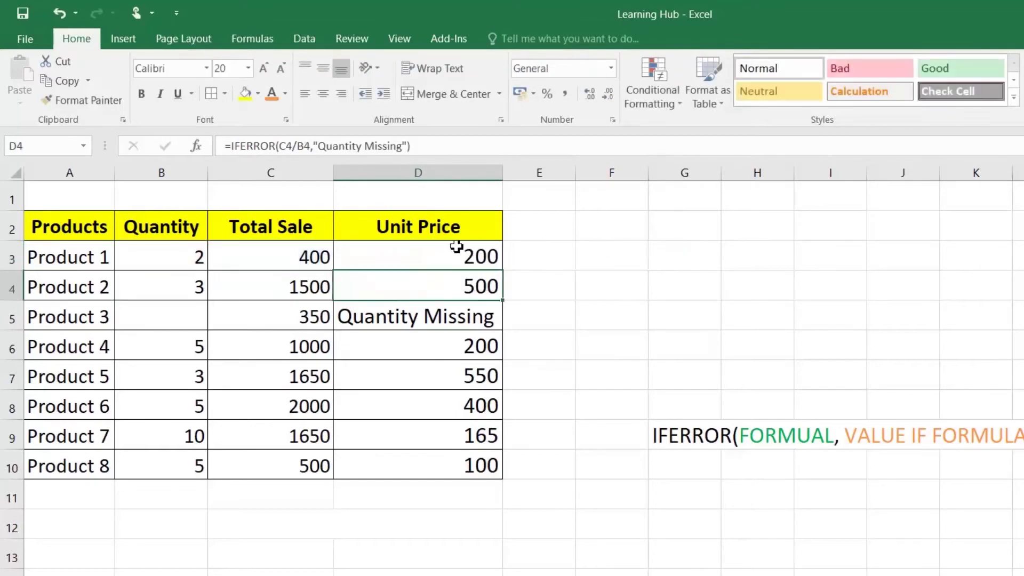
pyautogui.click(485, 257)
pyautogui.doubleClick(502, 271)
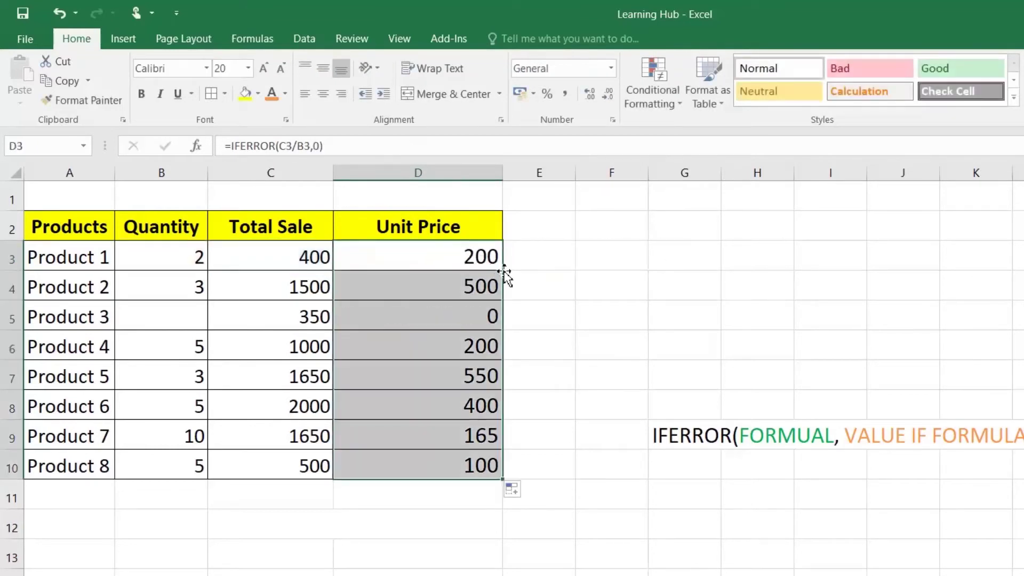
pyautogui.click(459, 328)
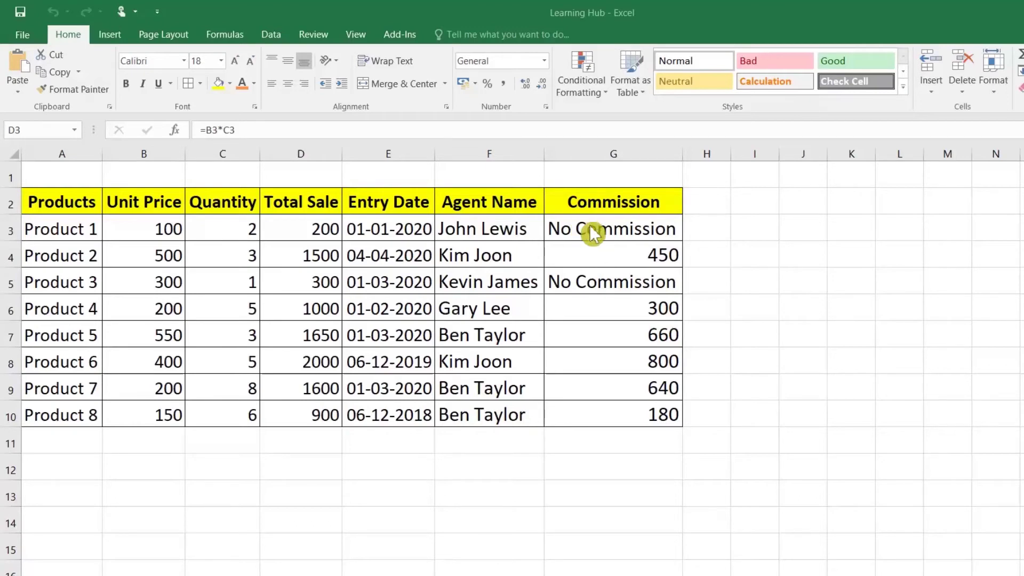
# Review the nested IF commission formulas in G3:G10, then copy the whole range
pyautogui.click(591, 251)
pyautogui.click(590, 274)
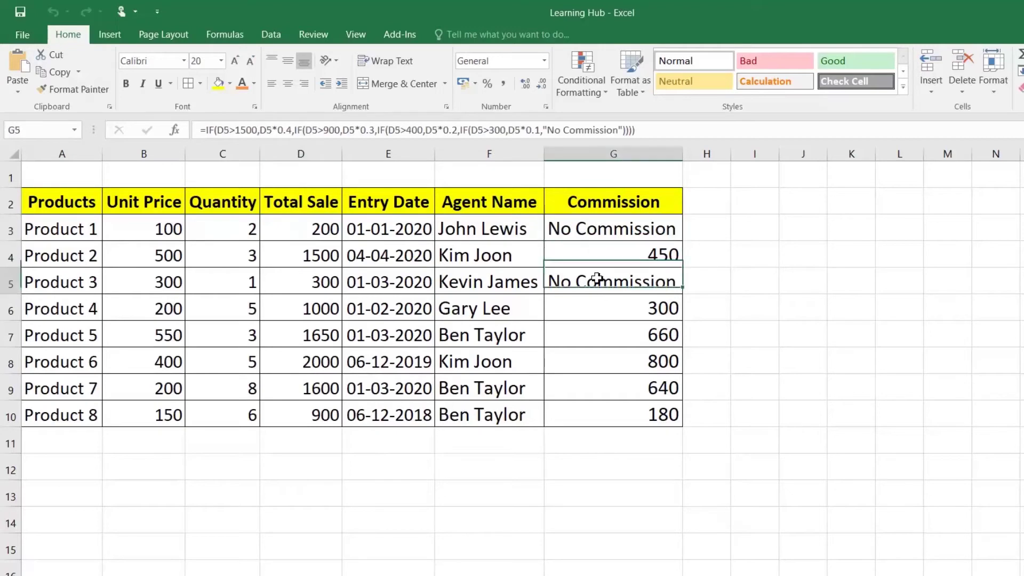
pyautogui.doubleClick(618, 229)
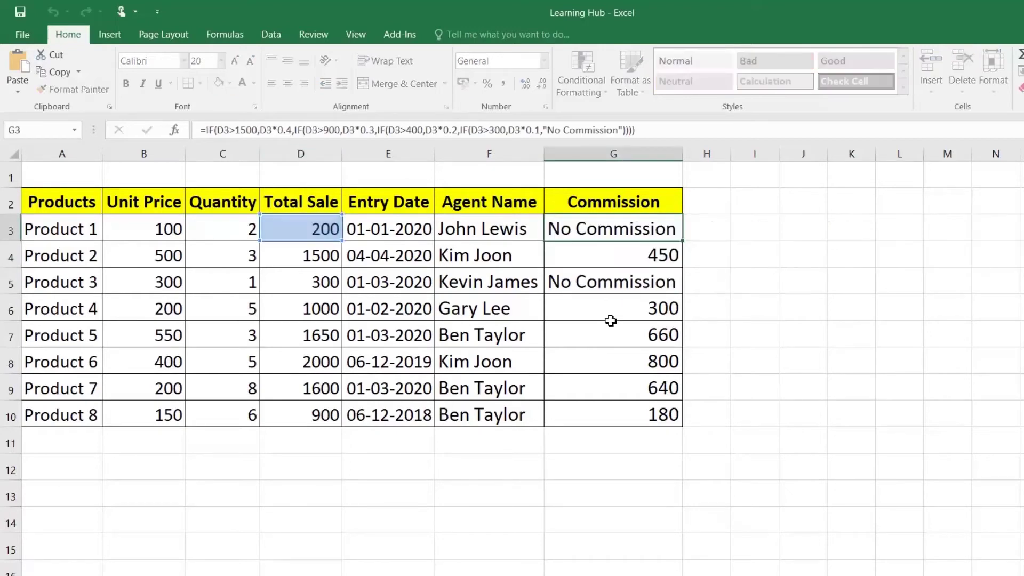
pyautogui.press('Escape')
pyautogui.moveTo(619, 231); pyautogui.dragTo(622, 410)
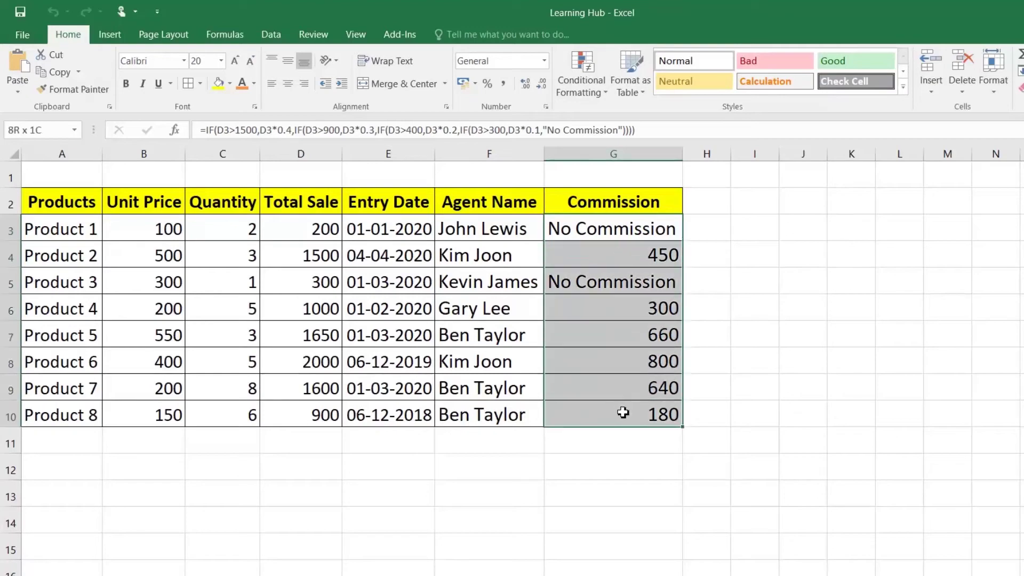
pyautogui.rightClick(614, 240)
pyautogui.click(640, 265)
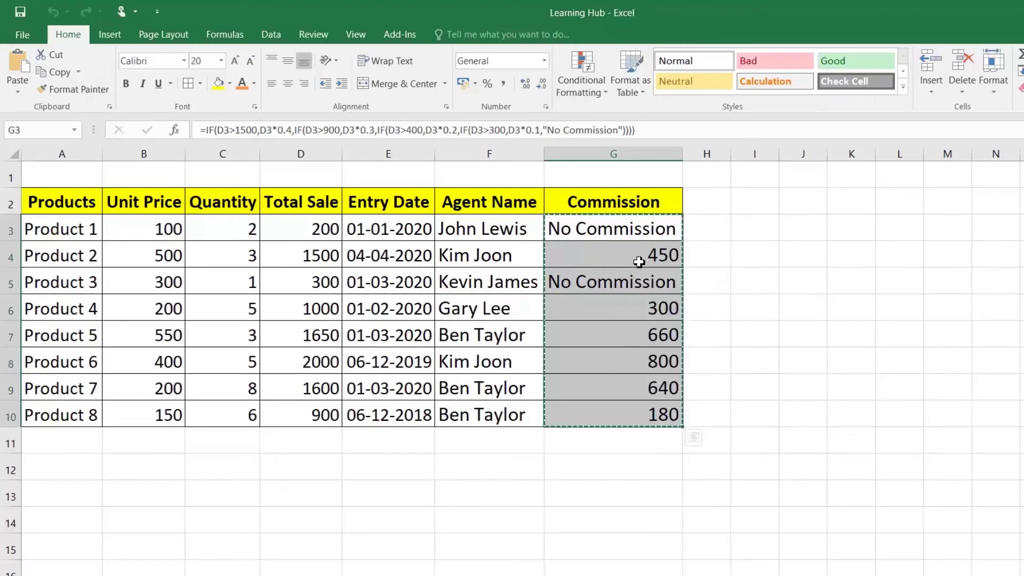
# Paste G3:G10 onto itself as values only, then confirm G3 to G5 hold static results
pyautogui.rightClick(636, 231)
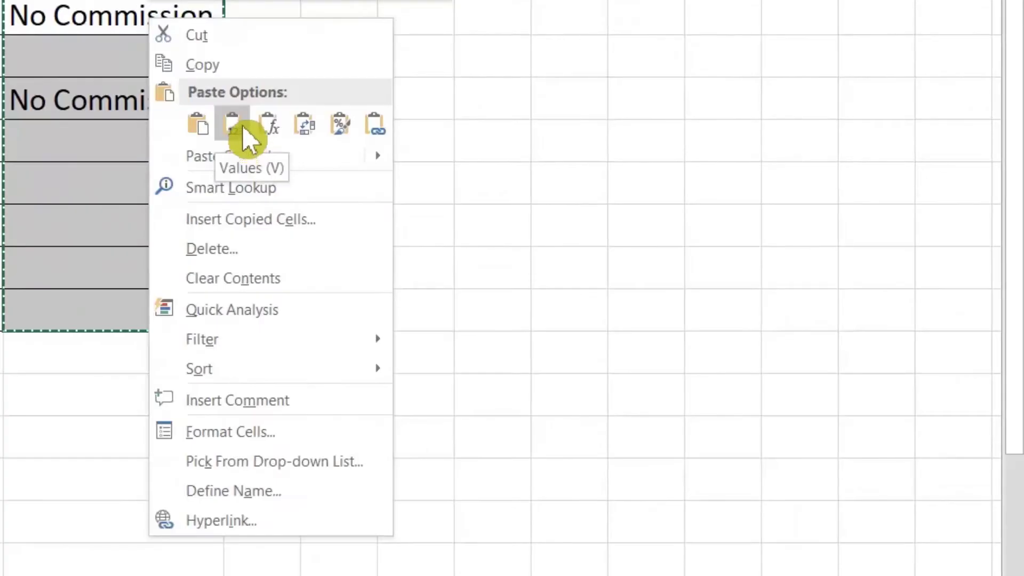
pyautogui.click(580, 256)
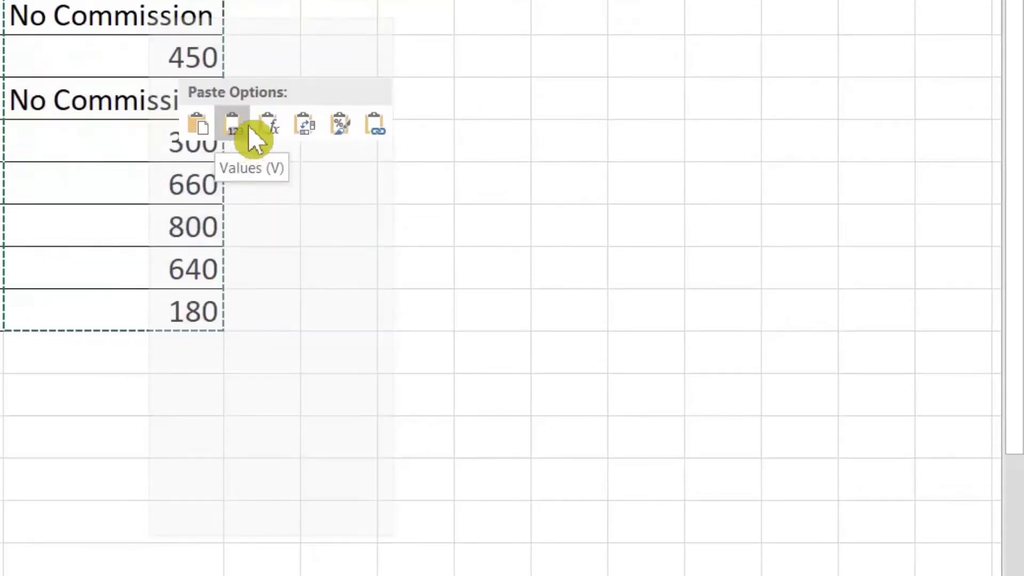
pyautogui.moveTo(242, 169)
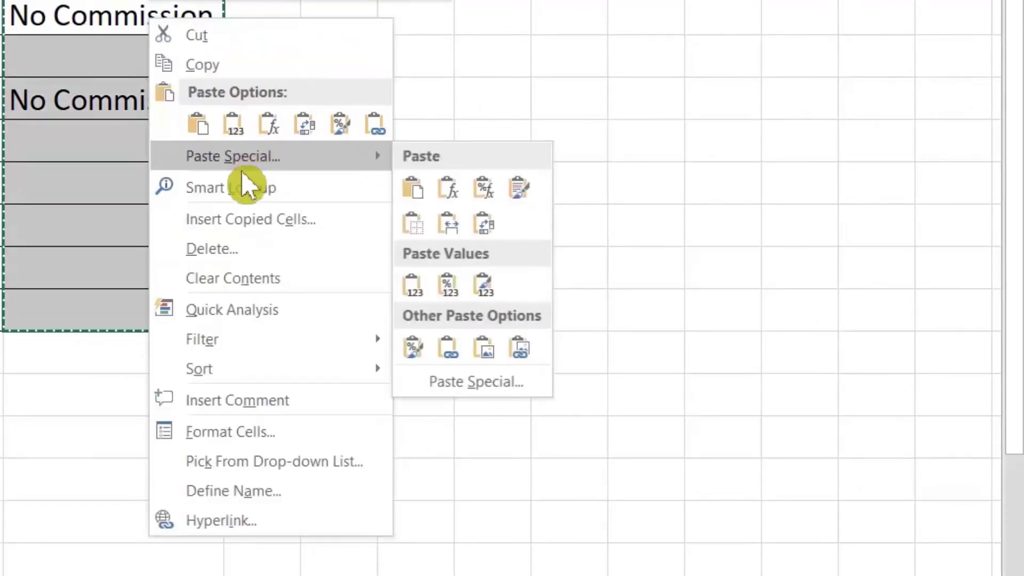
pyautogui.click(446, 382)
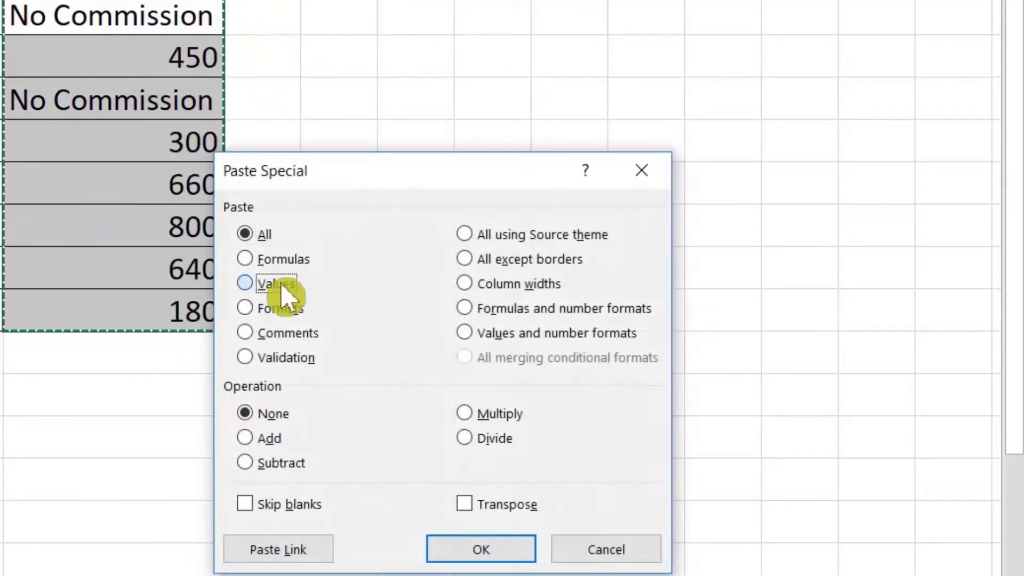
pyautogui.click(276, 283)
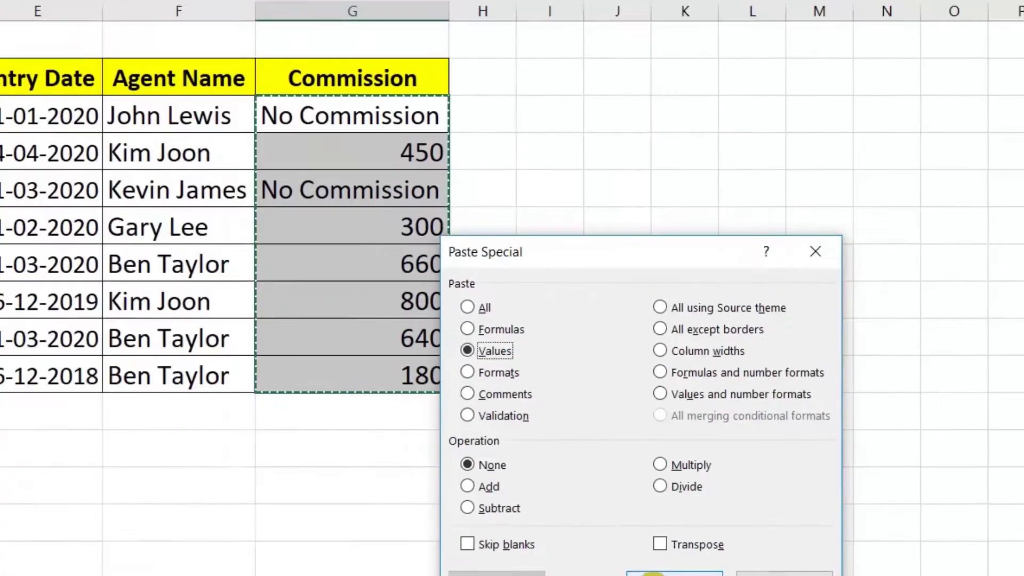
pyautogui.click(654, 574)
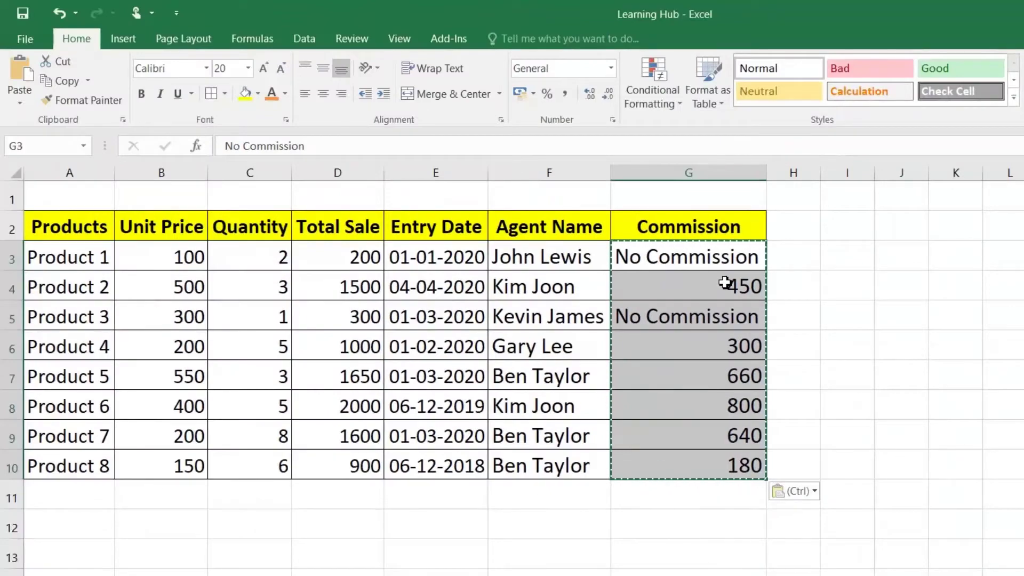
pyautogui.press('Escape')
pyautogui.doubleClick(709, 253)
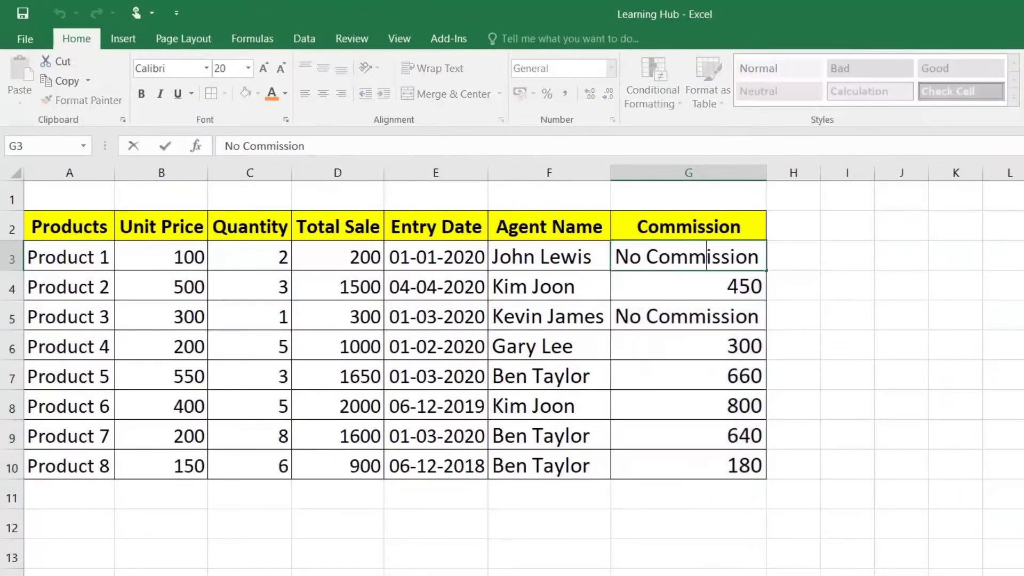
pyautogui.click(708, 286)
pyautogui.click(695, 316)
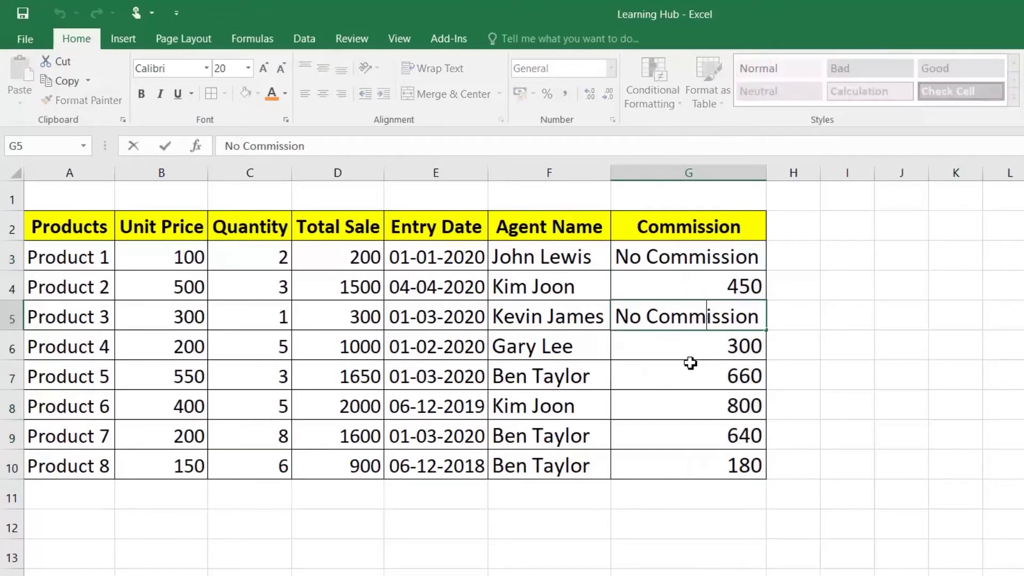
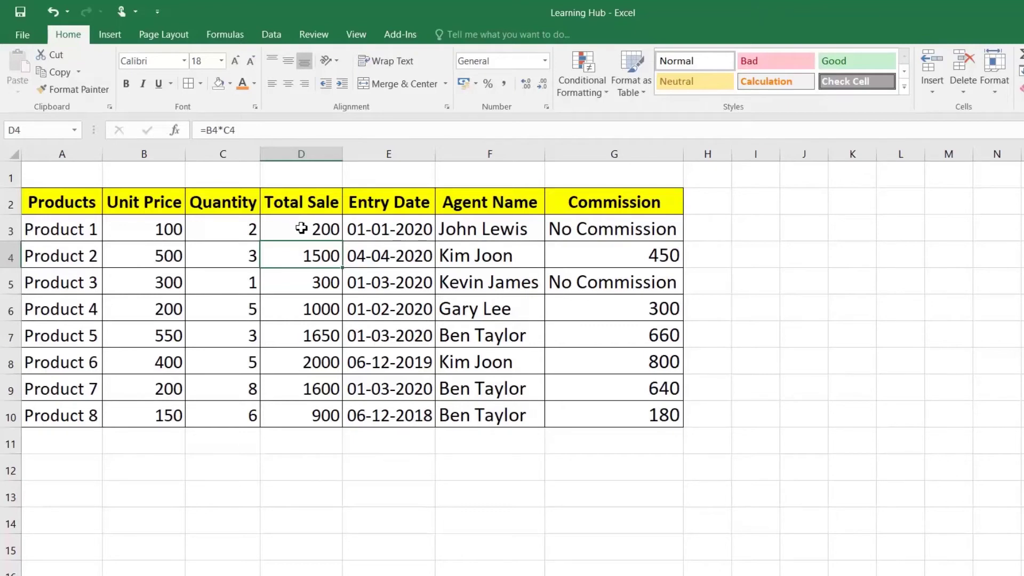
# Shade the Total Sale values D3:D10 light grey
pyautogui.moveTo(302, 227); pyautogui.dragTo(307, 407)
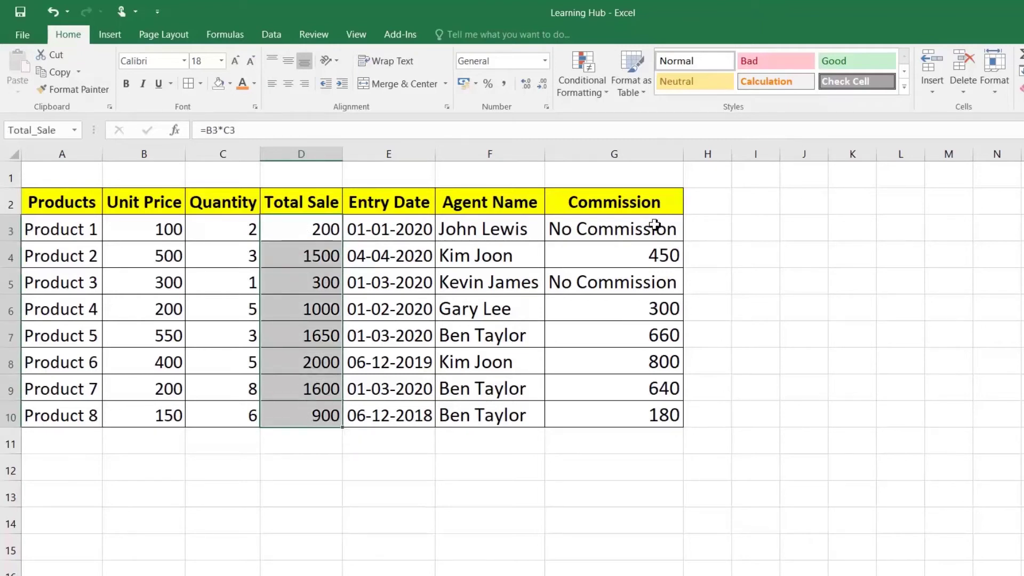
pyautogui.moveTo(655, 224); pyautogui.dragTo(656, 414)
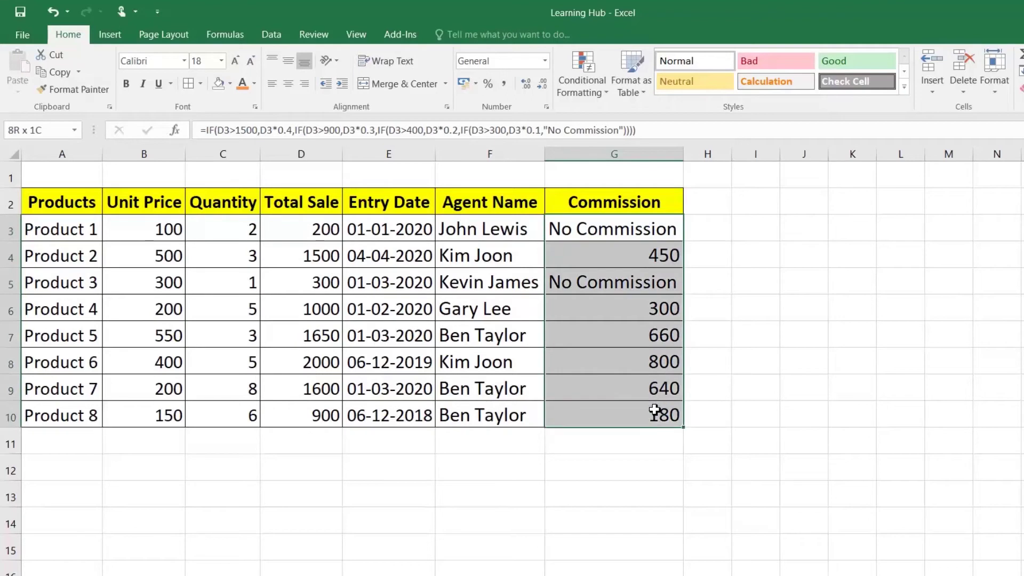
pyautogui.click(324, 228)
pyautogui.moveTo(324, 227); pyautogui.dragTo(327, 416)
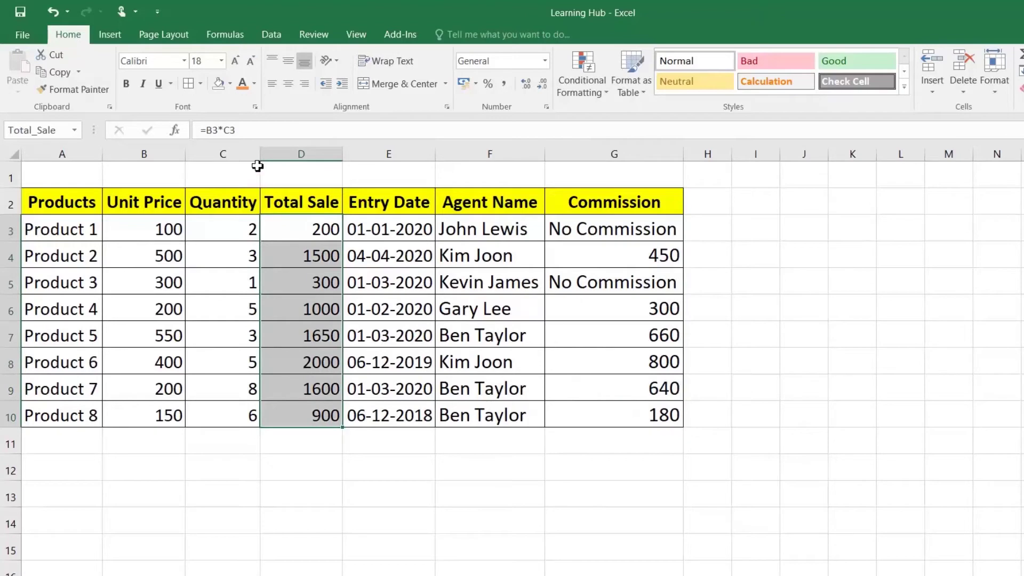
pyautogui.click(231, 84)
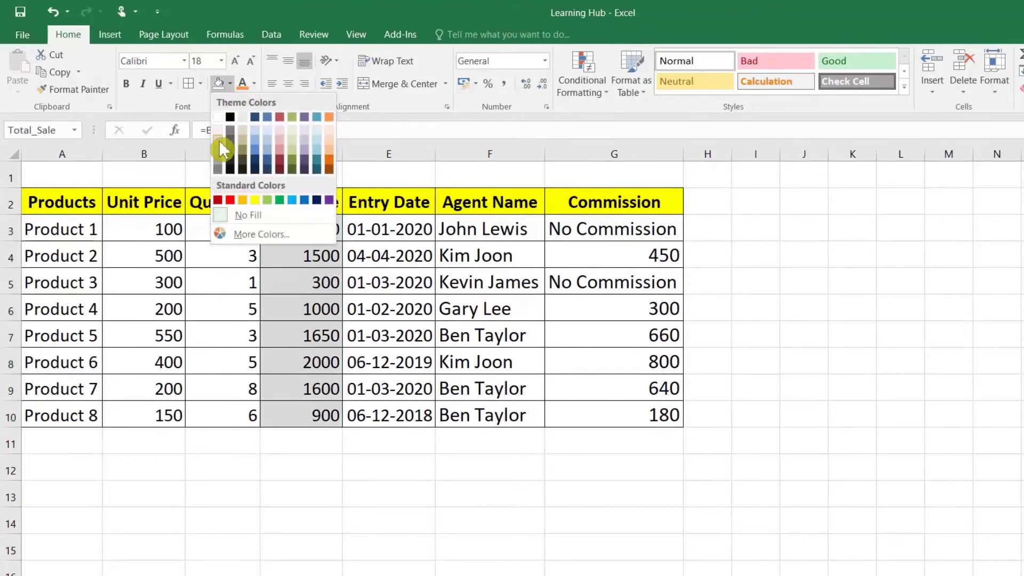
pyautogui.click(219, 139)
# Shade the Commission values G3:G10 a darker grey, then bring up the Review tools
pyautogui.moveTo(614, 238); pyautogui.dragTo(613, 412)
pyautogui.click(219, 84)
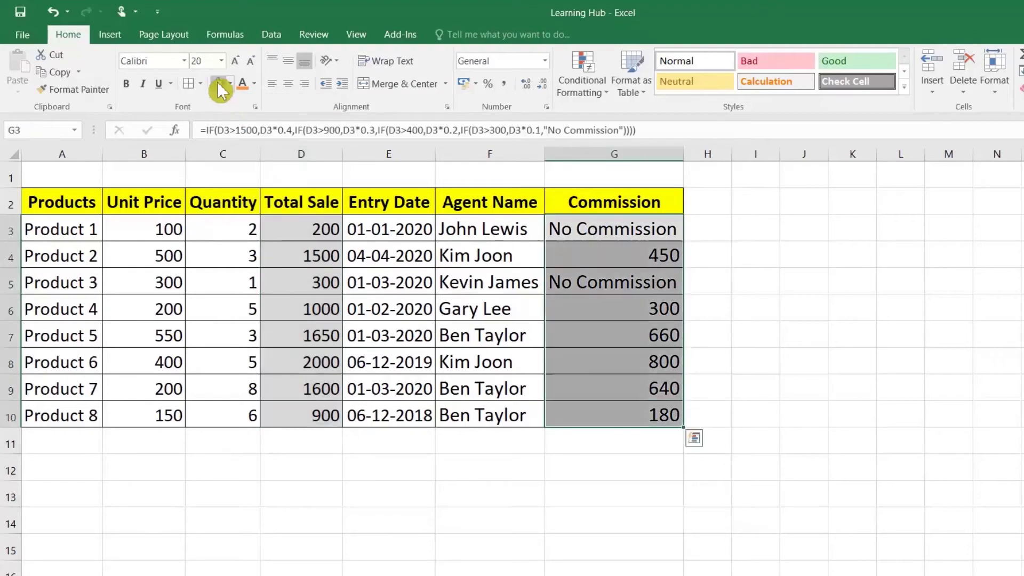
pyautogui.click(219, 228)
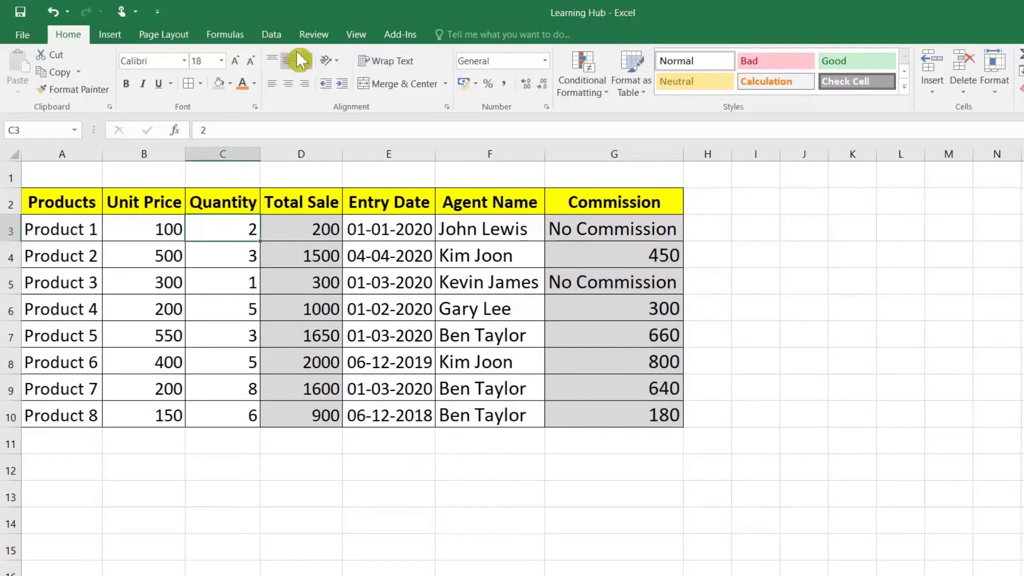
pyautogui.click(315, 35)
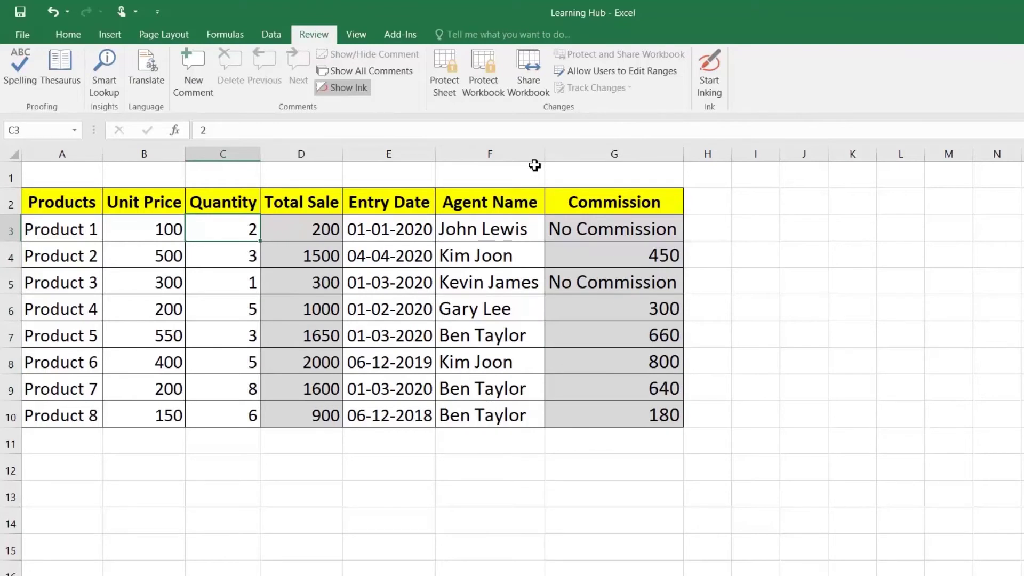
# Start a new editable range and pick cells A3:C10 and E3:F10 on the sheet
pyautogui.click(636, 73)
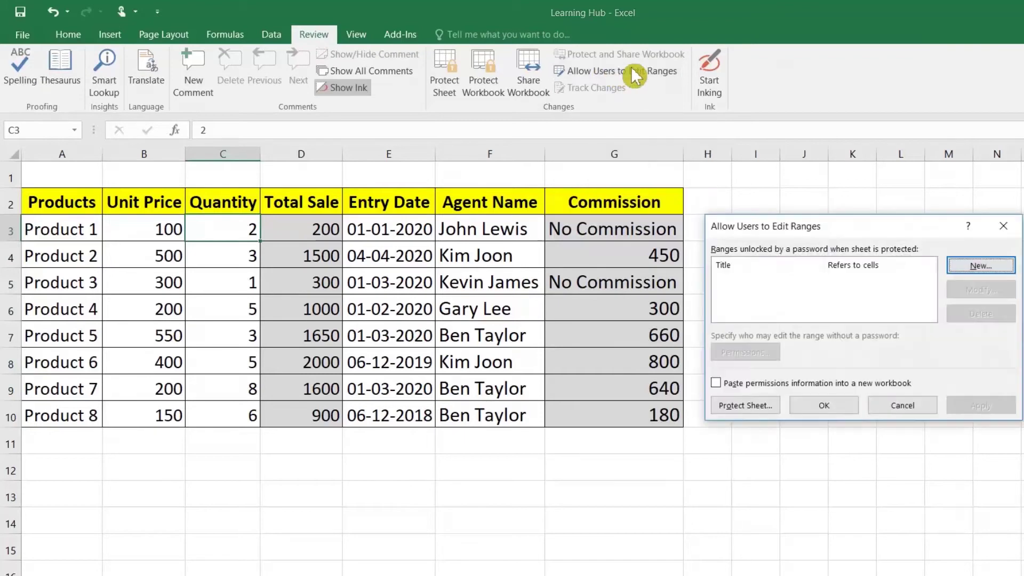
pyautogui.click(975, 264)
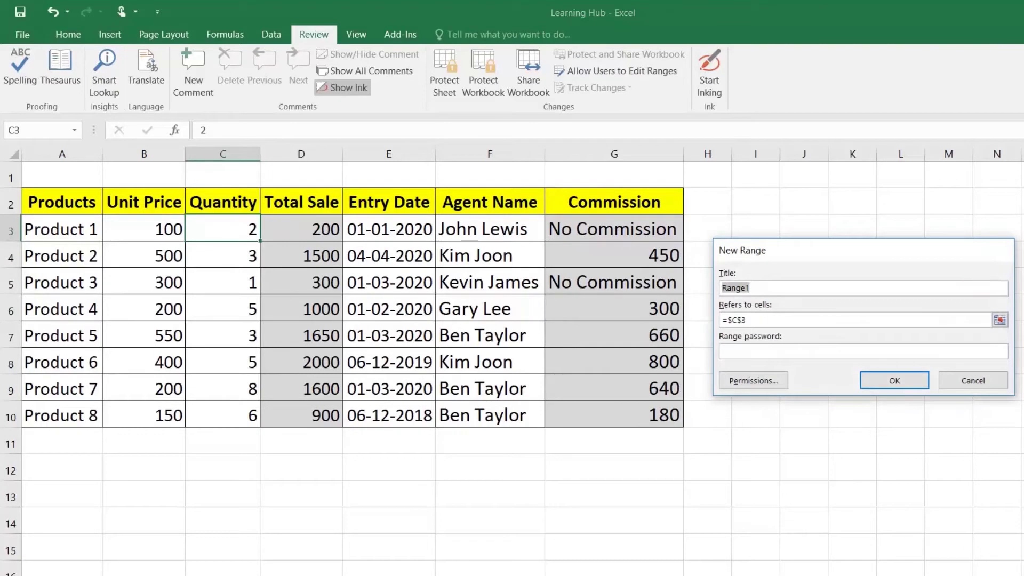
pyautogui.click(1000, 322)
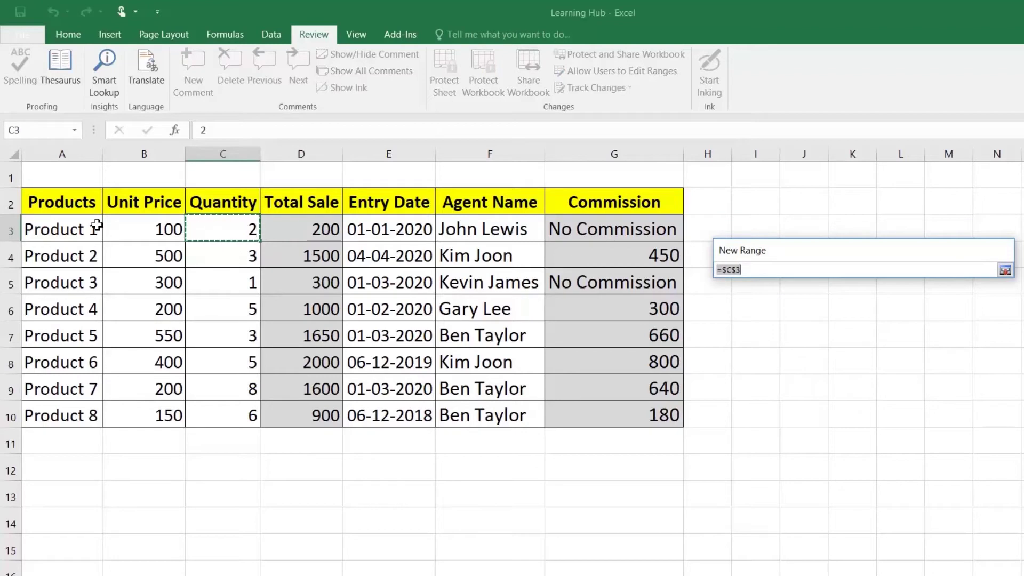
pyautogui.moveTo(56, 224); pyautogui.dragTo(220, 404)
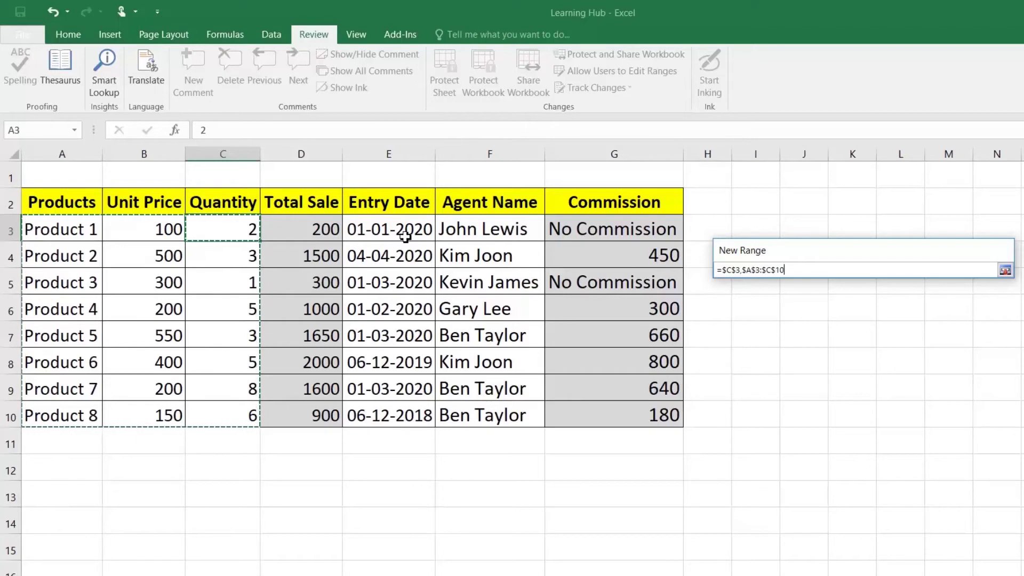
pyautogui.moveTo(393, 229); pyautogui.dragTo(464, 418)
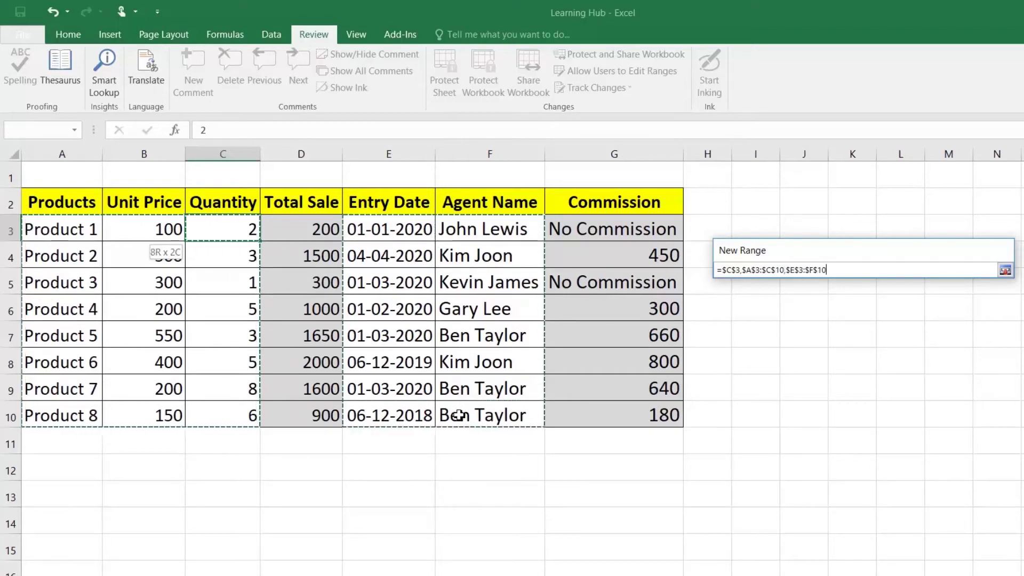
# Reset the reference to A3:C10,E3:F10 and confirm the editable range as Range1
pyautogui.moveTo(828, 270); pyautogui.dragTo(721, 270)
pyautogui.click(833, 270)
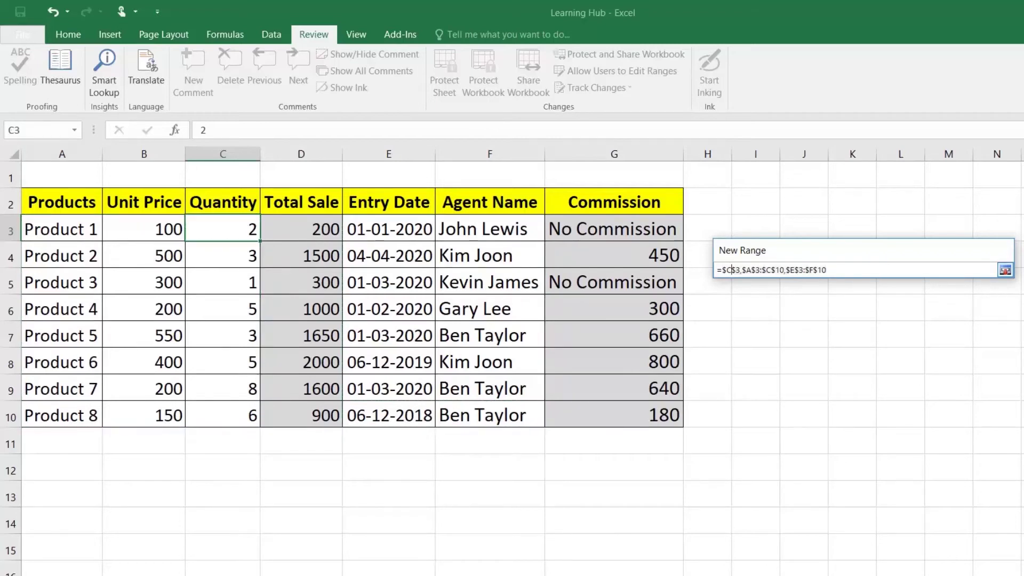
pyautogui.moveTo(828, 270); pyautogui.dragTo(716, 270)
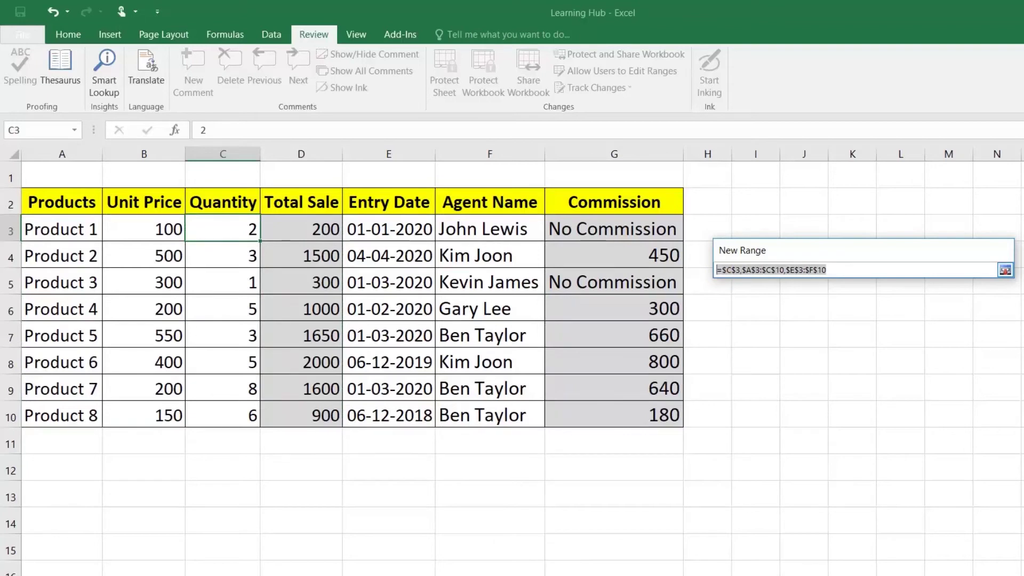
pyautogui.press('Delete')
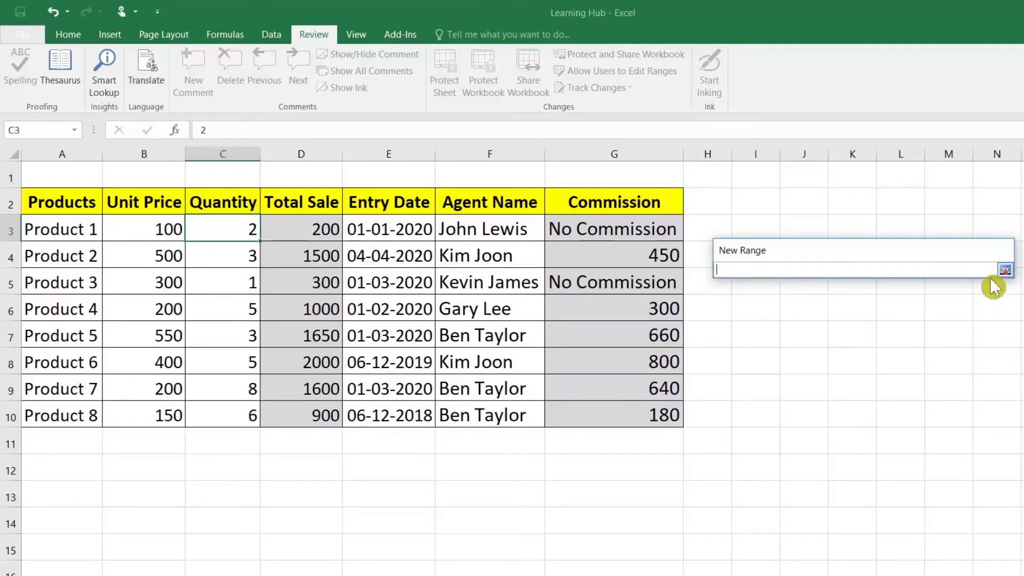
pyautogui.click(1007, 272)
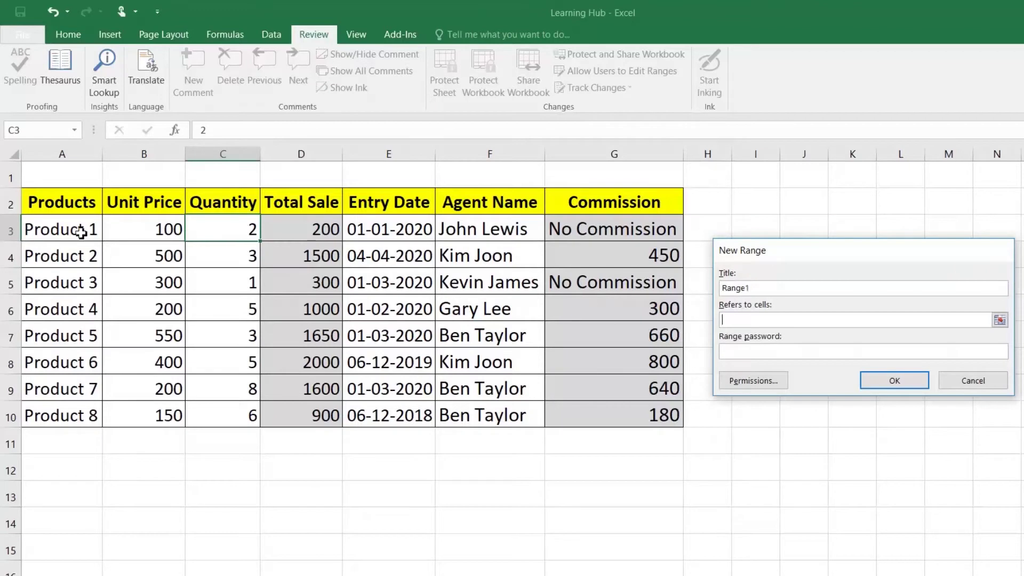
pyautogui.moveTo(39, 229); pyautogui.dragTo(229, 408)
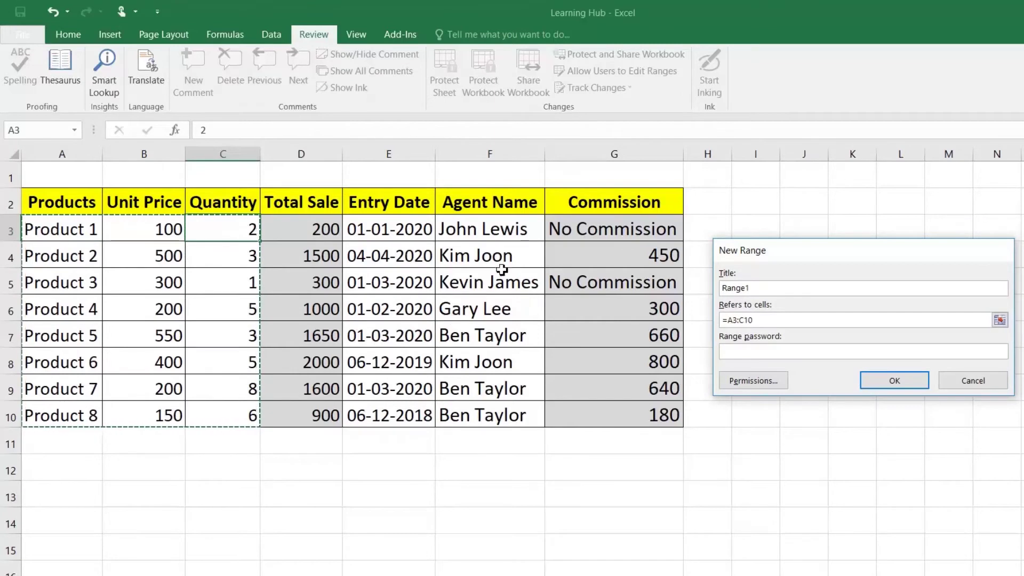
pyautogui.moveTo(398, 229); pyautogui.dragTo(474, 405)
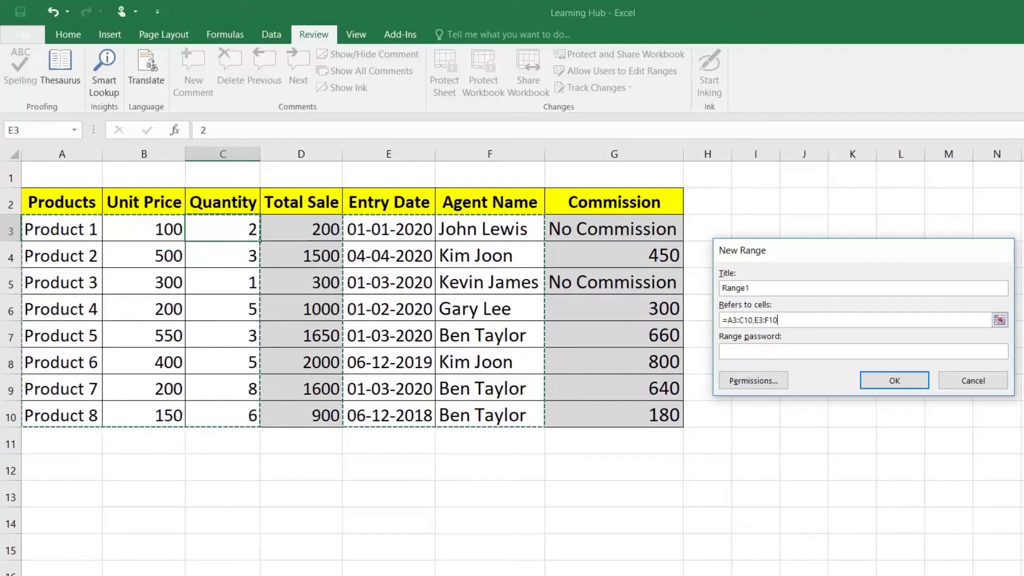
pyautogui.click(900, 379)
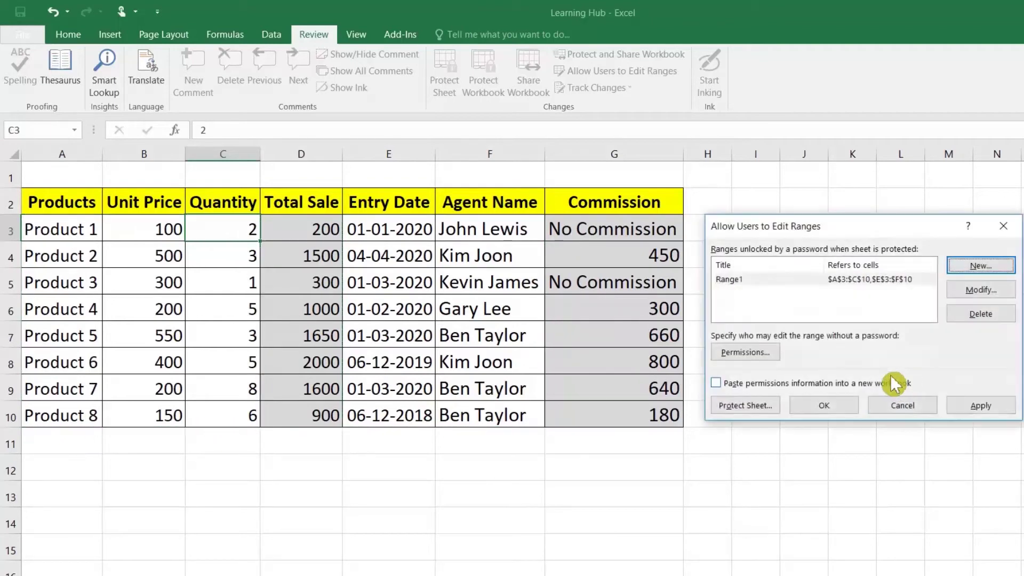
# Protect the sheet with a password, entering and confirming it
pyautogui.click(848, 407)
pyautogui.click(412, 260)
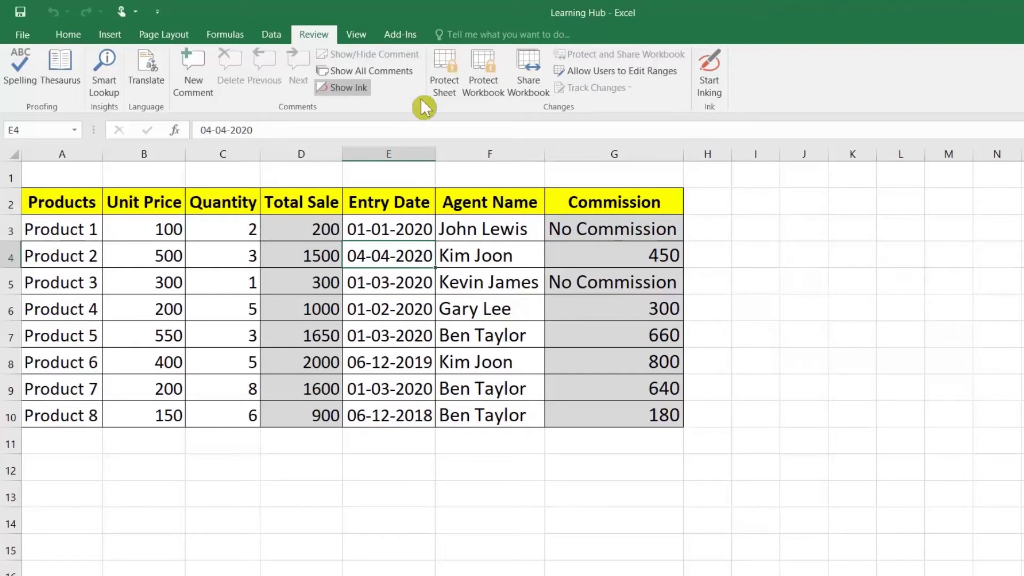
pyautogui.click(445, 85)
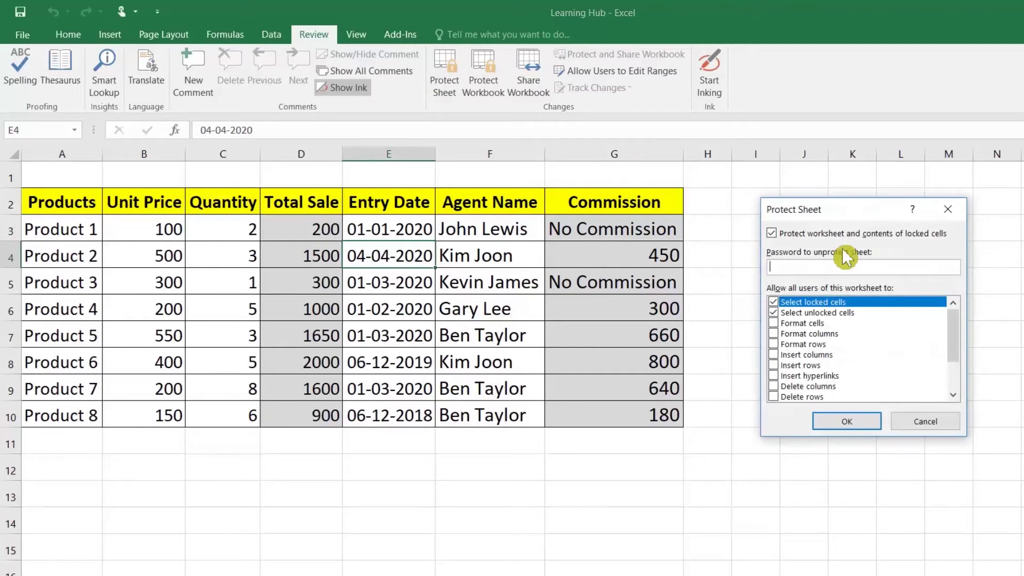
pyautogui.write('1')
pyautogui.click(856, 421)
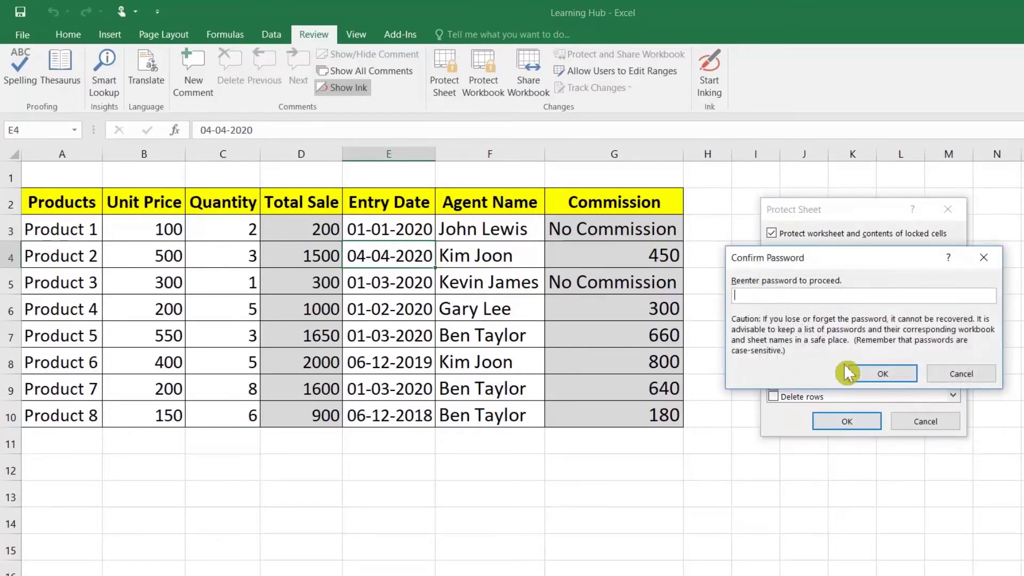
pyautogui.write('1')
pyautogui.click(878, 373)
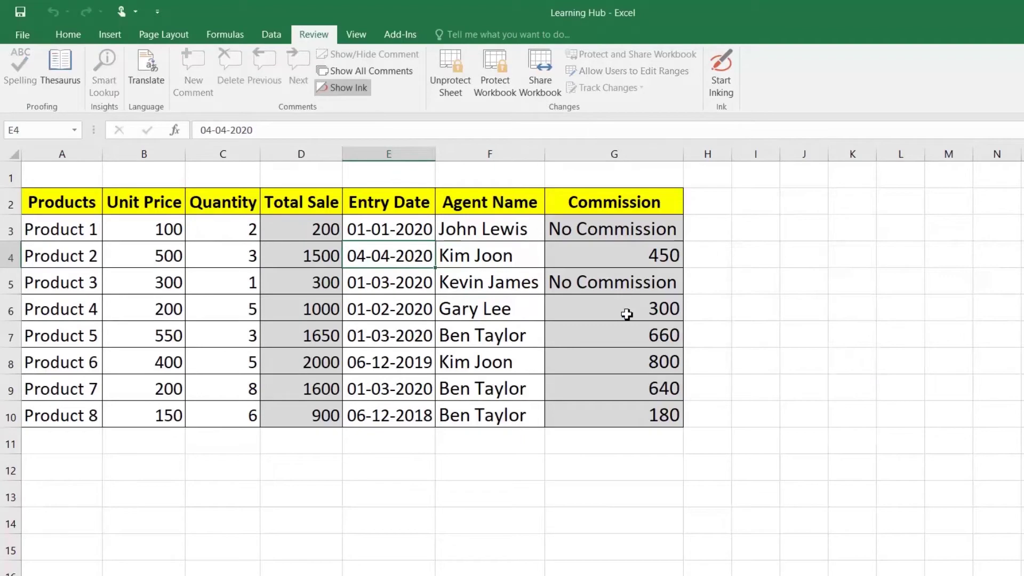
# Try editing the locked totals D4, D6 and commission G5, dismissing each protection warning
pyautogui.click(438, 291)
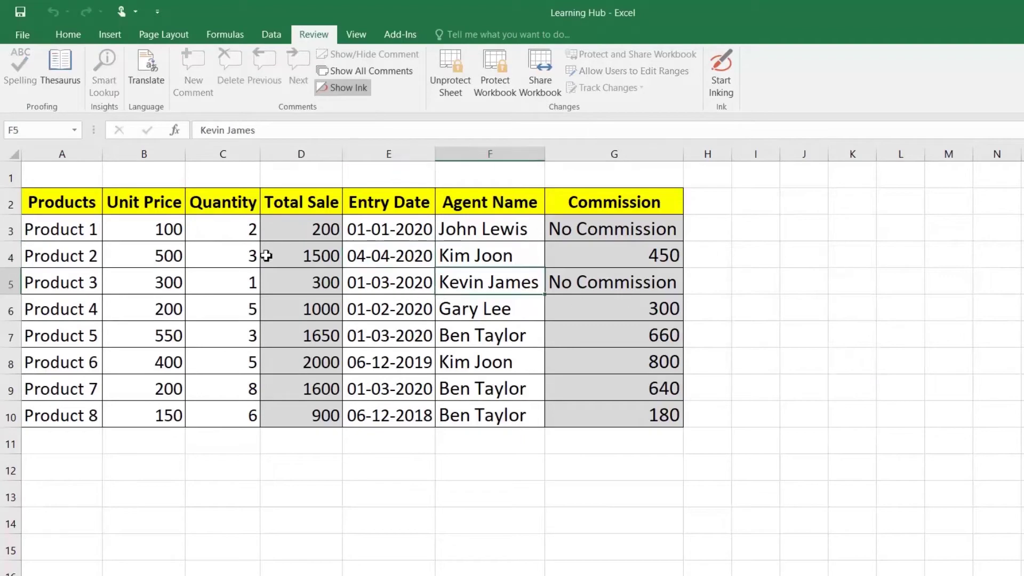
pyautogui.doubleClick(284, 255)
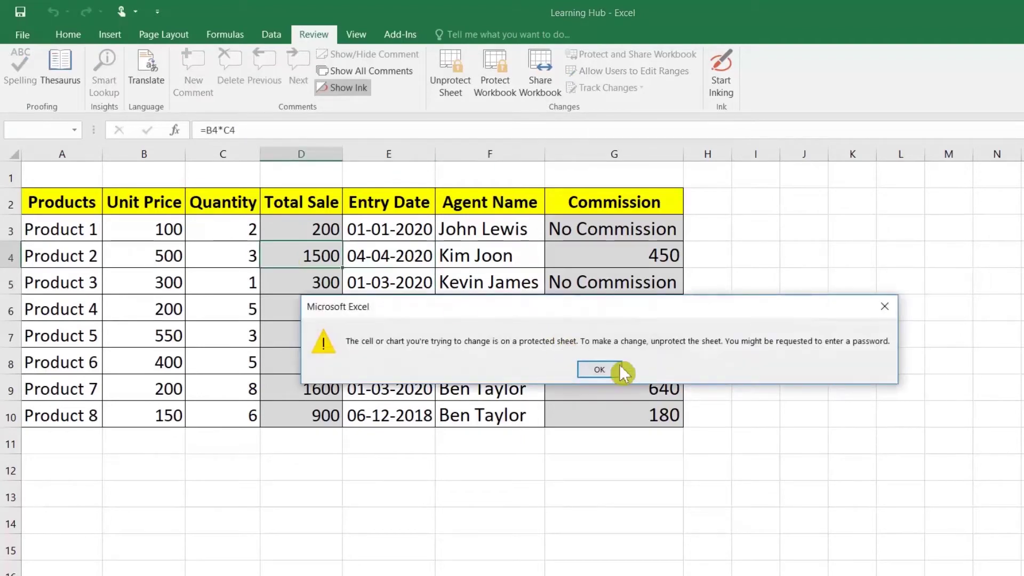
pyautogui.click(621, 369)
pyautogui.doubleClick(314, 307)
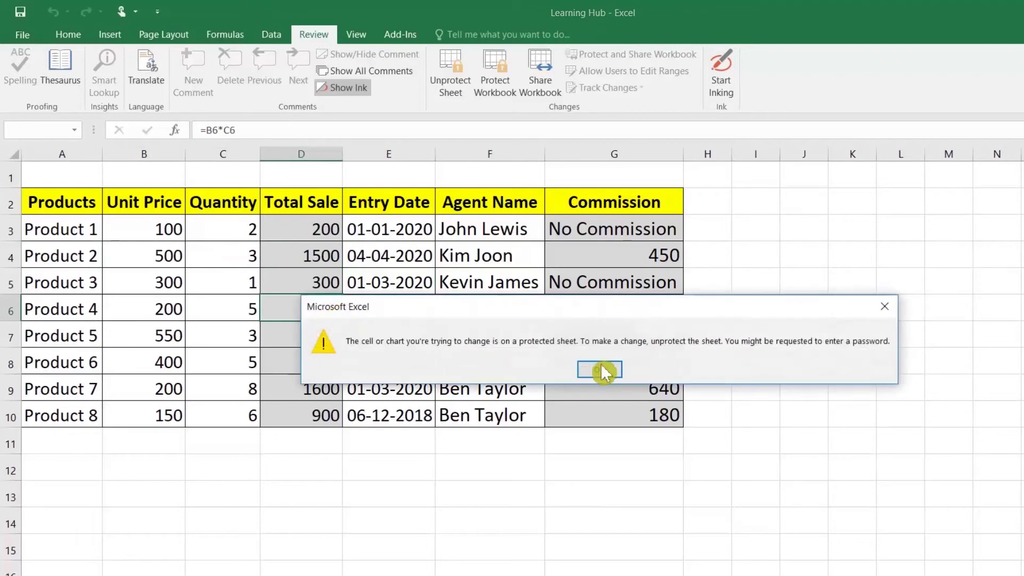
pyautogui.click(586, 370)
pyautogui.doubleClick(624, 274)
pyautogui.click(601, 369)
# Clear the unlocked data in E3:F10 and A3:C10
pyautogui.click(337, 277)
pyautogui.moveTo(370, 232); pyautogui.dragTo(478, 409)
pyautogui.press('Delete')
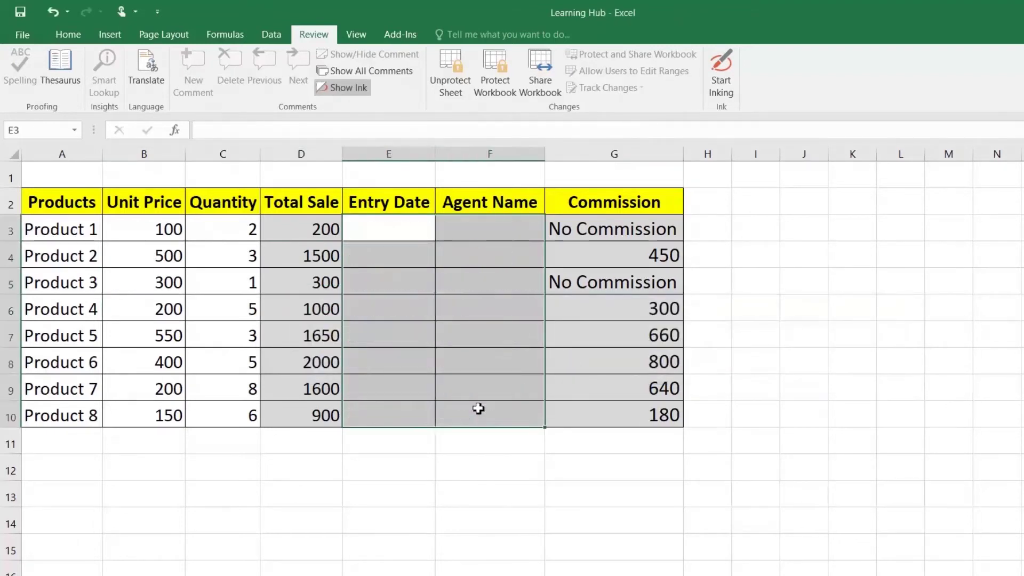
pyautogui.moveTo(68, 231); pyautogui.dragTo(190, 412)
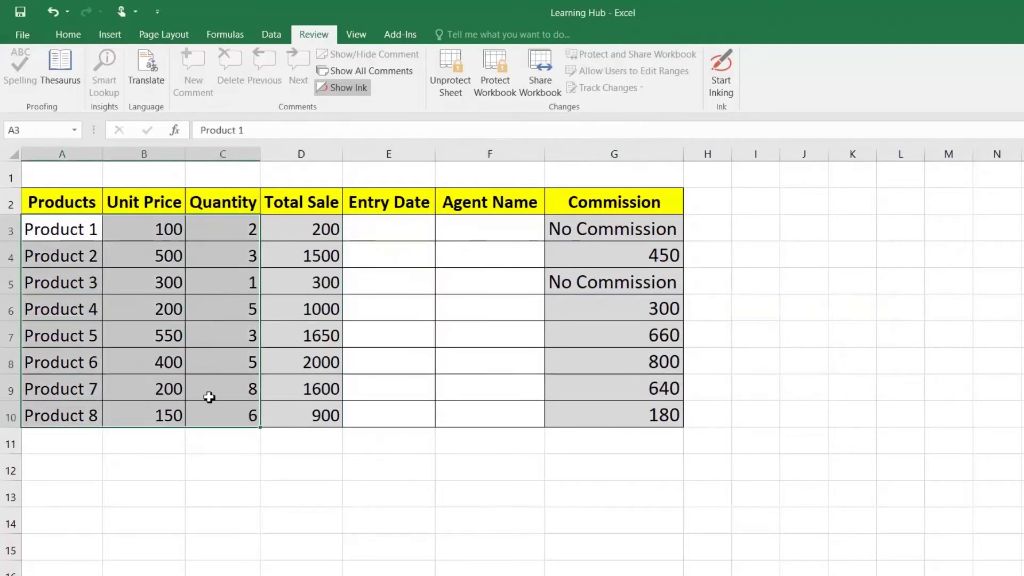
pyautogui.press('Delete')
# Enter Product 10 with unit price 10 and quantity 20 in row 3
pyautogui.click(53, 235)
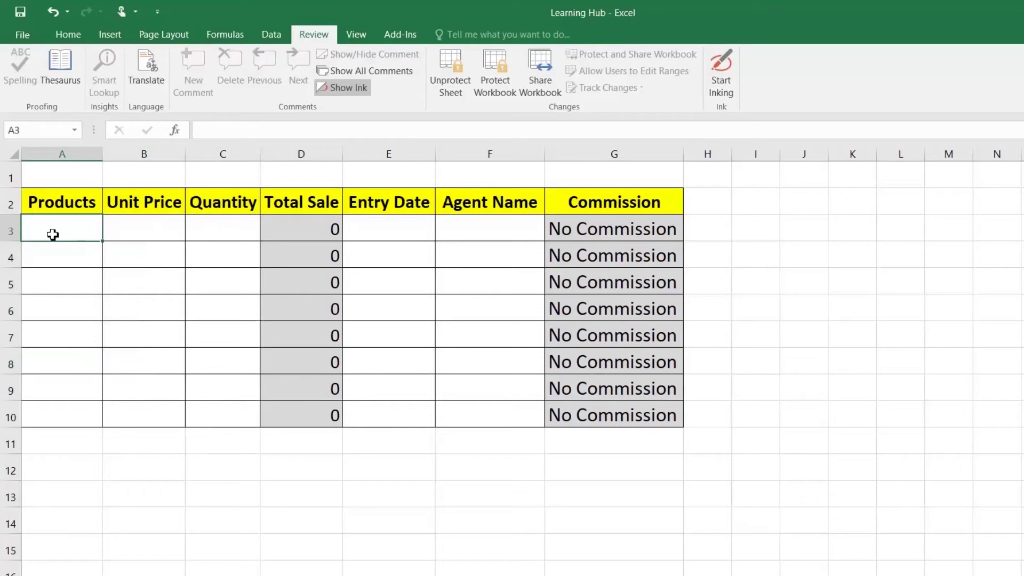
pyautogui.write('P')
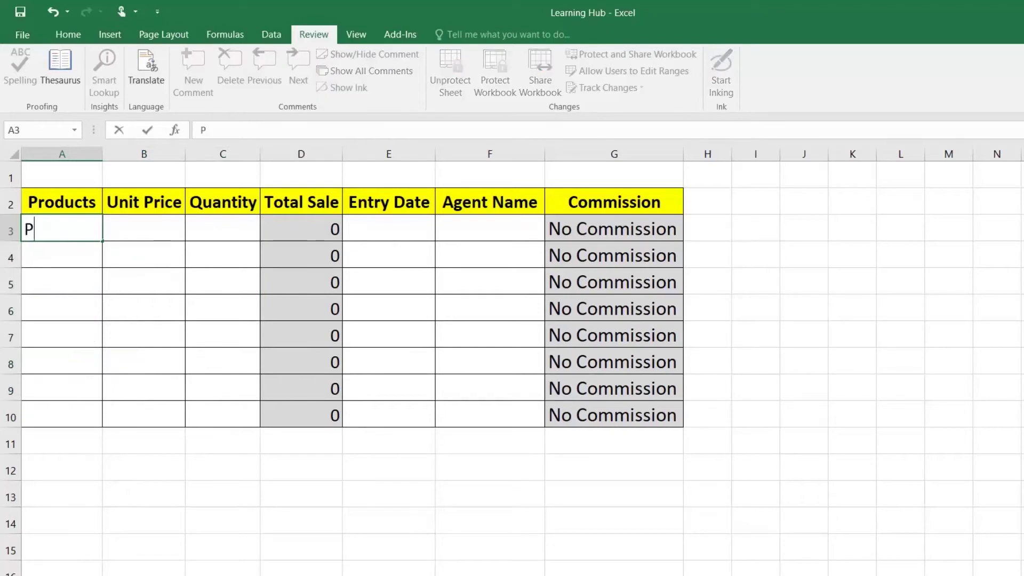
pyautogui.write('roduct 10')
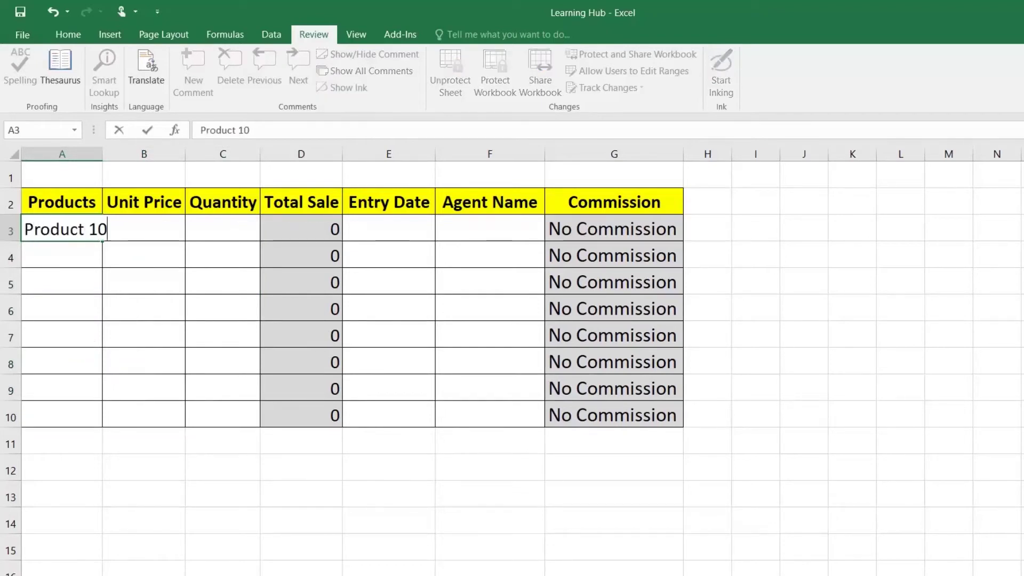
pyautogui.press('Return')
pyautogui.press('Up')
pyautogui.press('Right')
pyautogui.write('10')
pyautogui.press('Return')
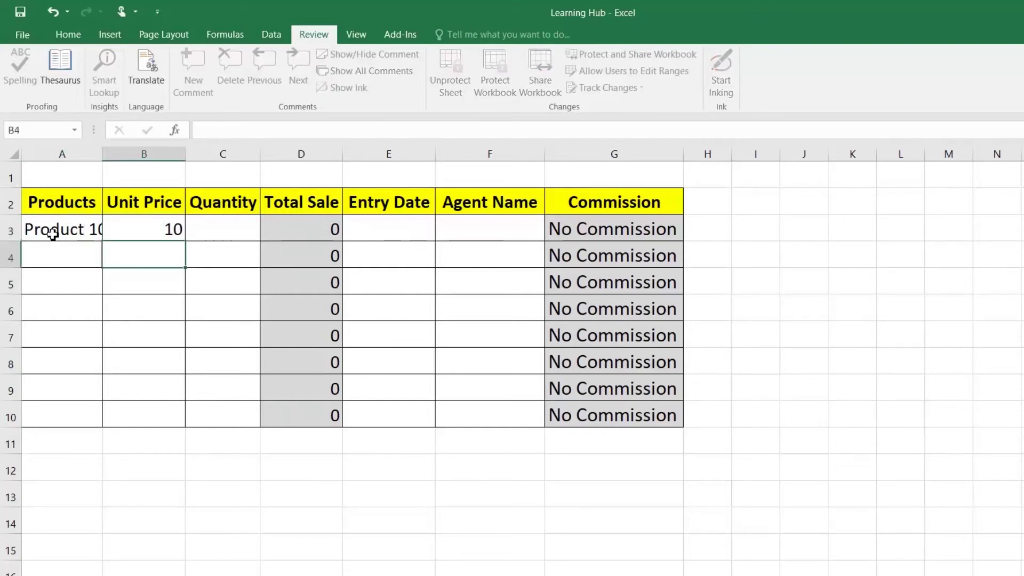
pyautogui.press('Up')
pyautogui.press('Right')
pyautogui.write('20')
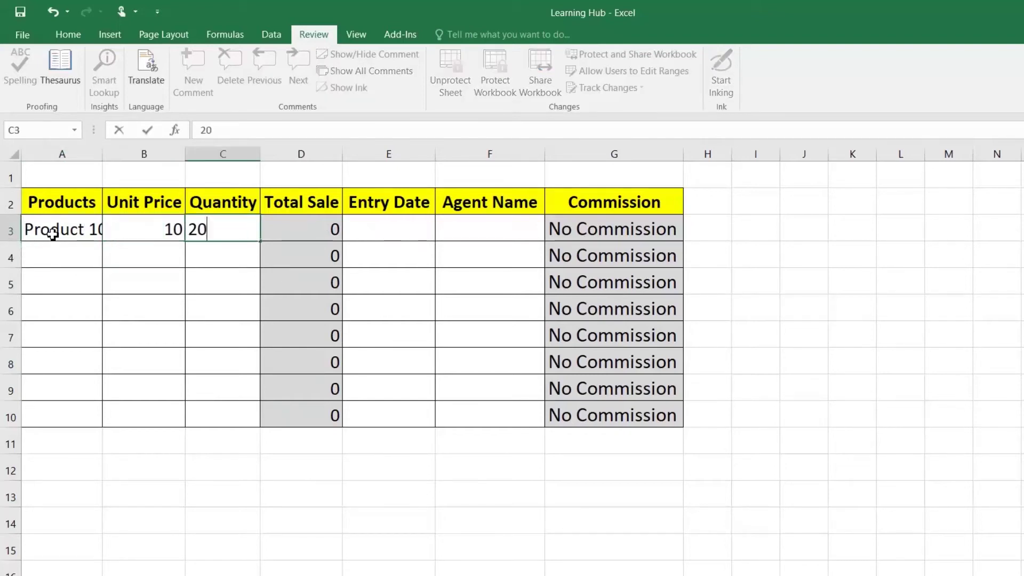
pyautogui.press('Return')
# Add entry date 02-06-2020 and the agent's name to row 3
pyautogui.press('Up')
pyautogui.press('Right')
pyautogui.press('Right')
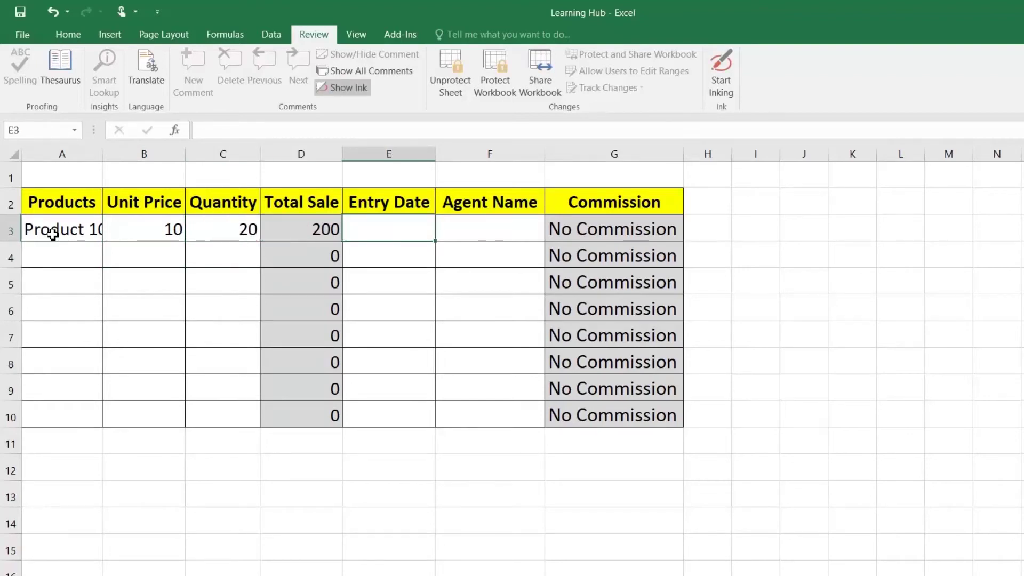
pyautogui.write('02-06-2020')
pyautogui.press('Return')
pyautogui.press('Up')
pyautogui.press('Right')
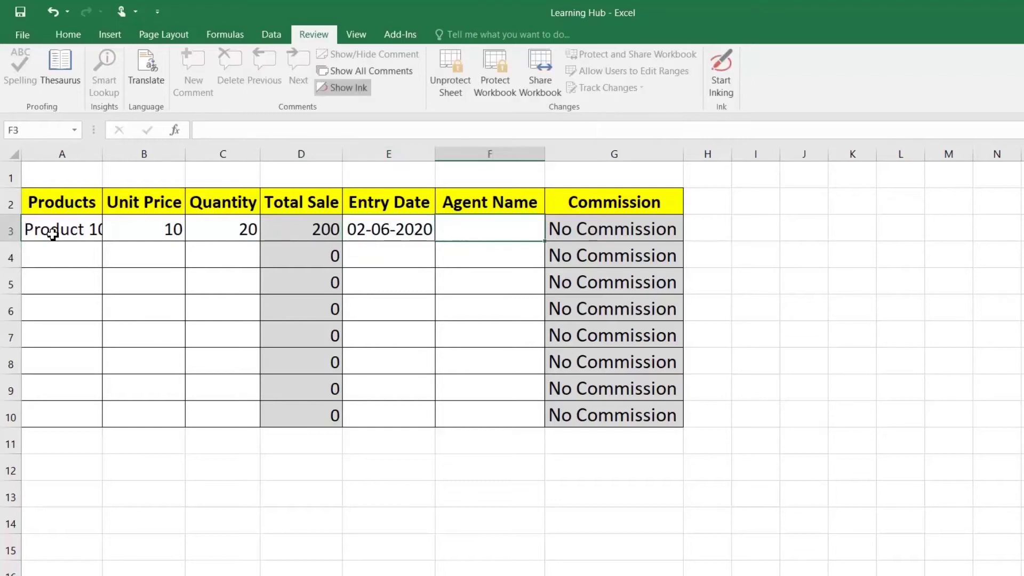
pyautogui.write('John')
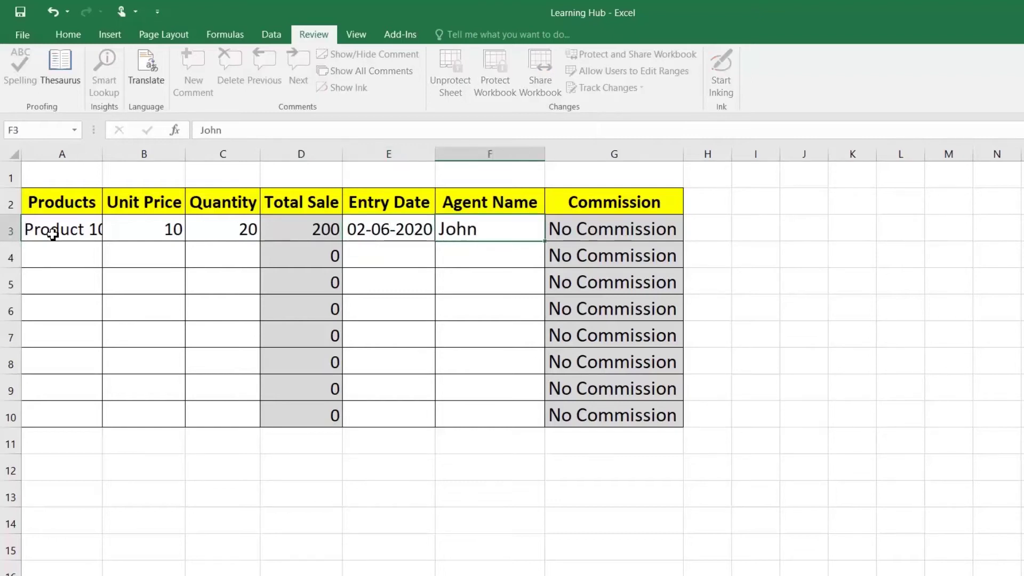
pyautogui.press('Return')
# Change row 3's unit price to 100, giving a 2000 total and 800 commission
pyautogui.press('Up')
pyautogui.press('Left')
pyautogui.press('Left')
pyautogui.press('Left')
pyautogui.press('Left')
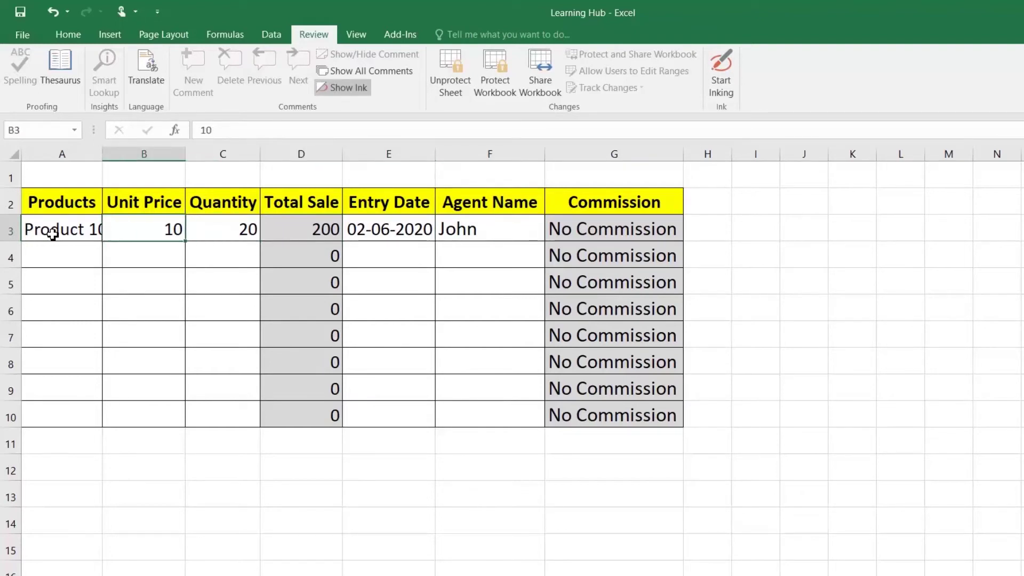
pyautogui.write('100')
pyautogui.press('Return')
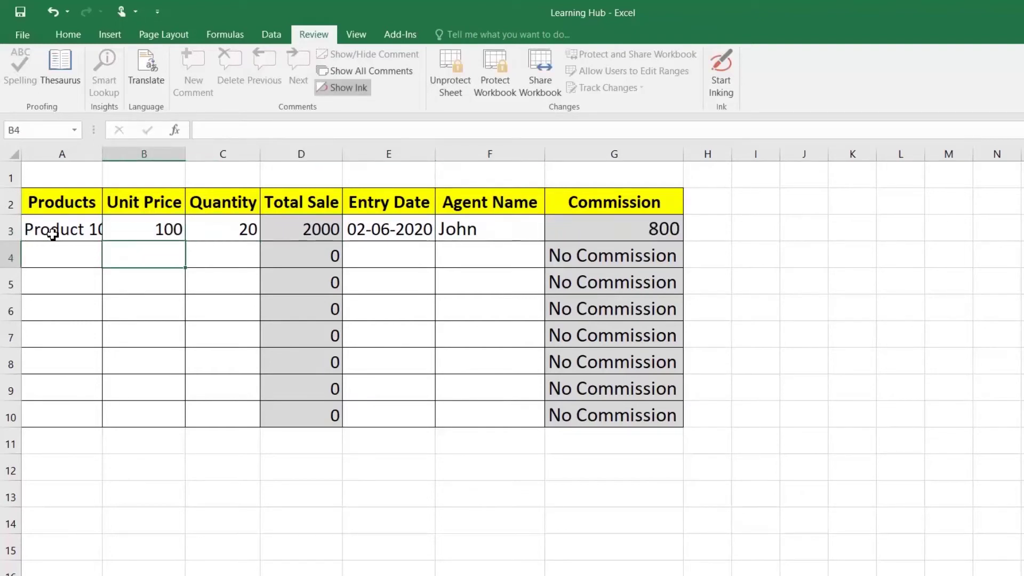
pyautogui.press('Up')
pyautogui.press('Right')
pyautogui.press('Right')
pyautogui.press('Right')
pyautogui.press('Right')
pyautogui.press('Right')
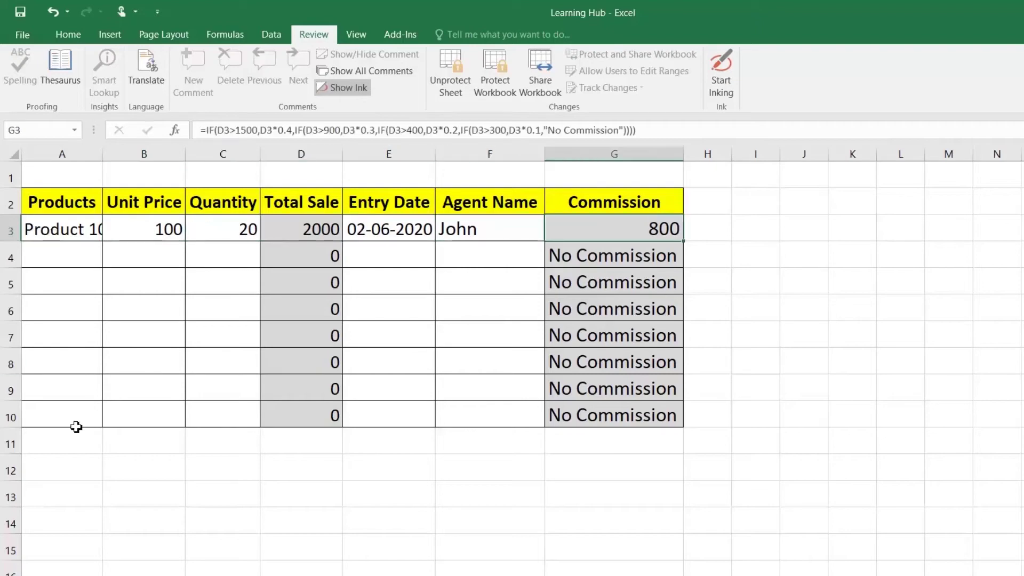
# Try editing cells outside the table and dismiss the protection warning
pyautogui.click(209, 450)
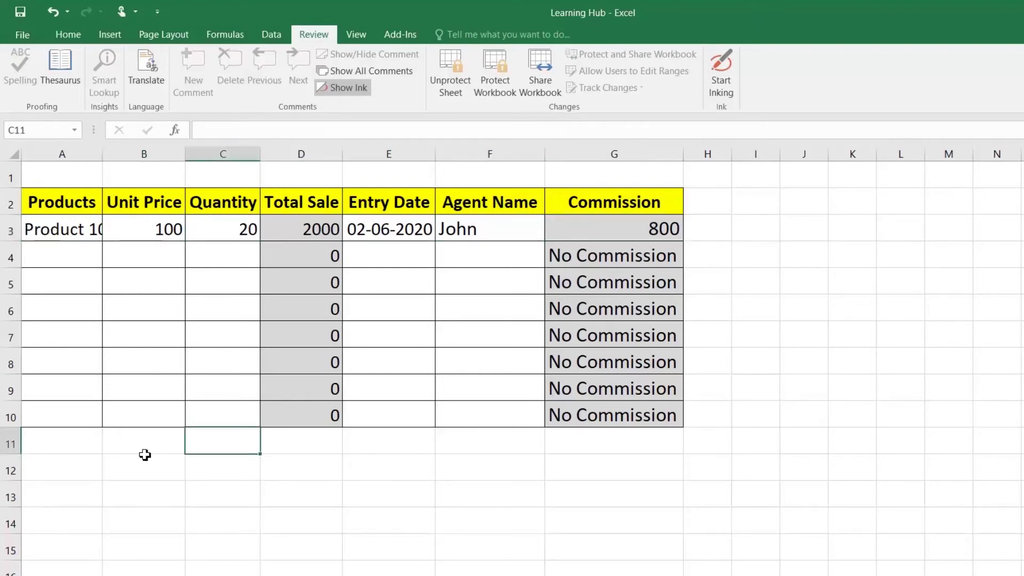
pyautogui.doubleClick(56, 449)
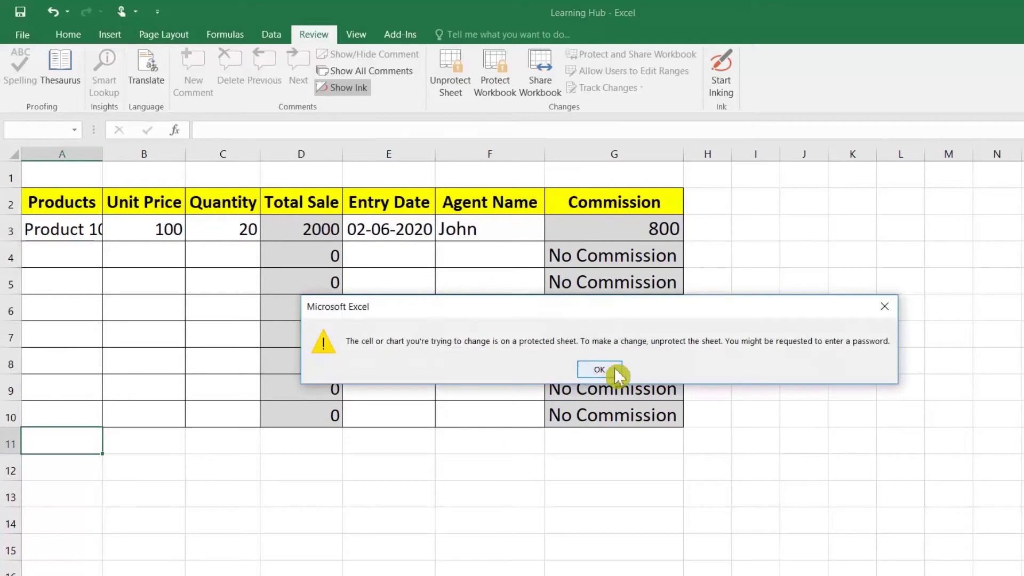
pyautogui.click(594, 369)
pyautogui.doubleClick(773, 336)
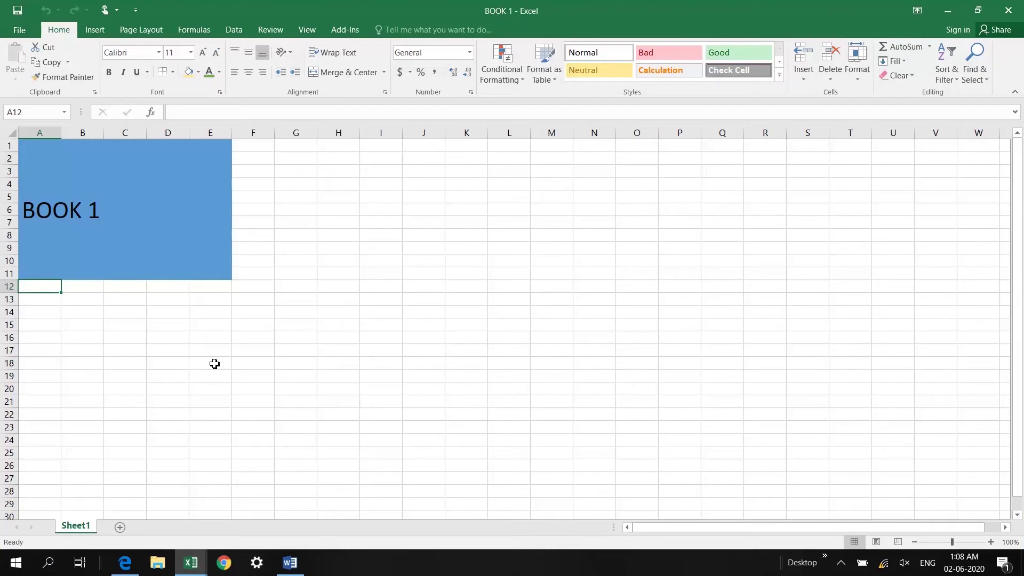
# Cycle through the open workbooks BOOK 1, BOOK 2 and BOOK 3 using Alt+Tab and Ctrl+Tab
pyautogui.hotkey('alt', 'Tab')
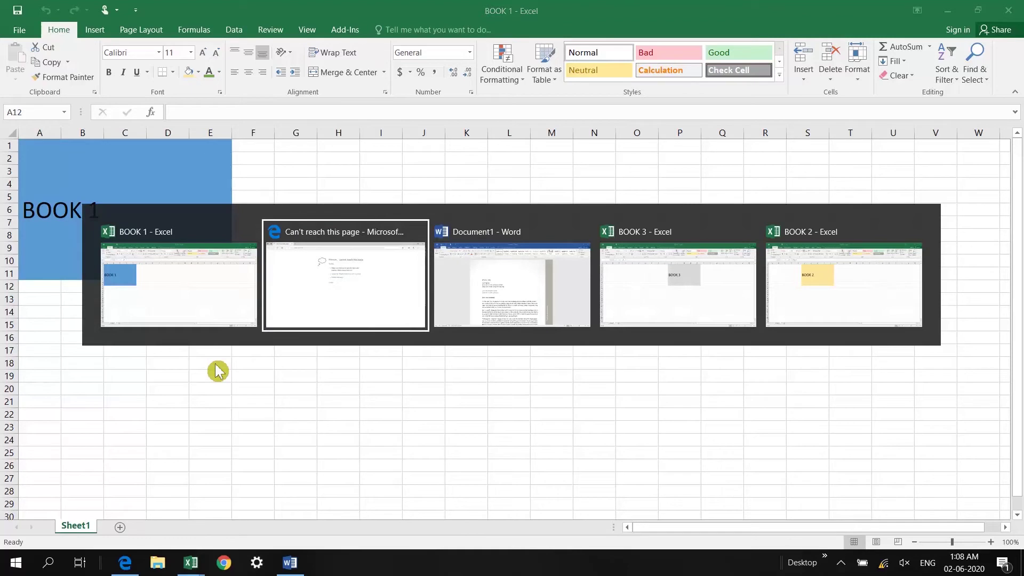
pyautogui.press('Tab')
pyautogui.press('Tab')
pyautogui.press('Tab')
pyautogui.press('Tab')
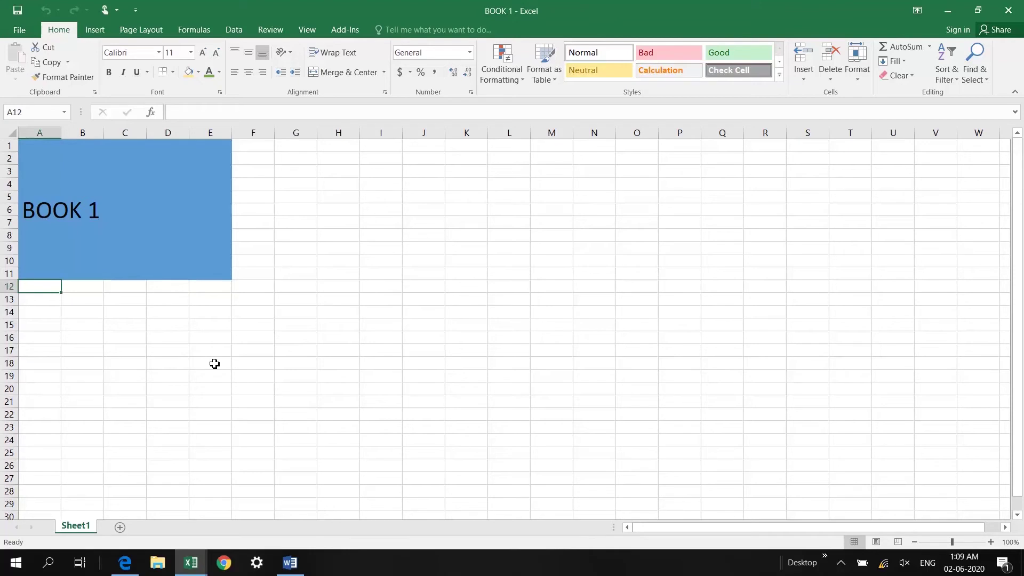
pyautogui.hotkey('ctrl', 'Tab')
pyautogui.hotkey('ctrl', 'Tab')
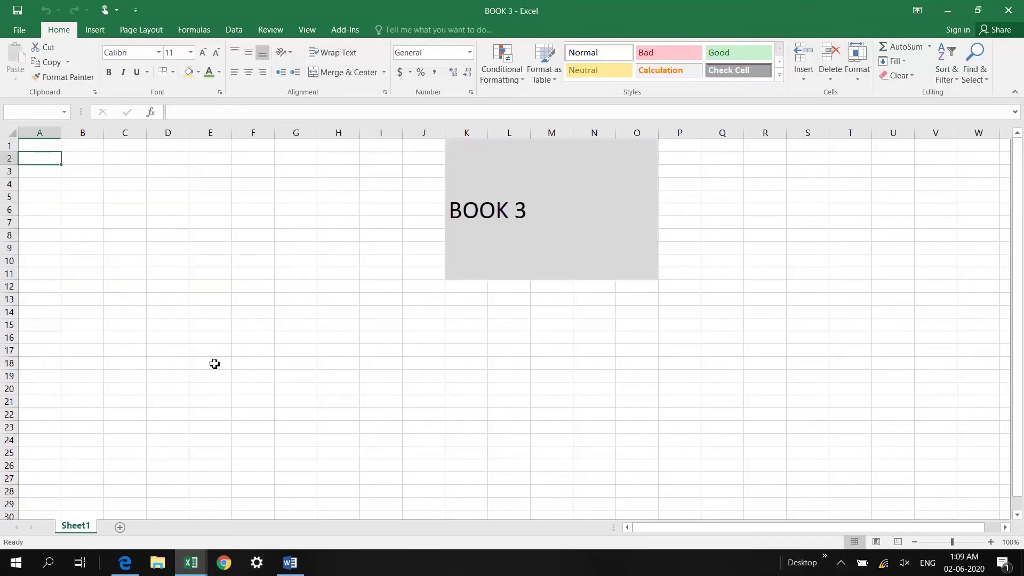
pyautogui.hotkey('ctrl', 'Tab')
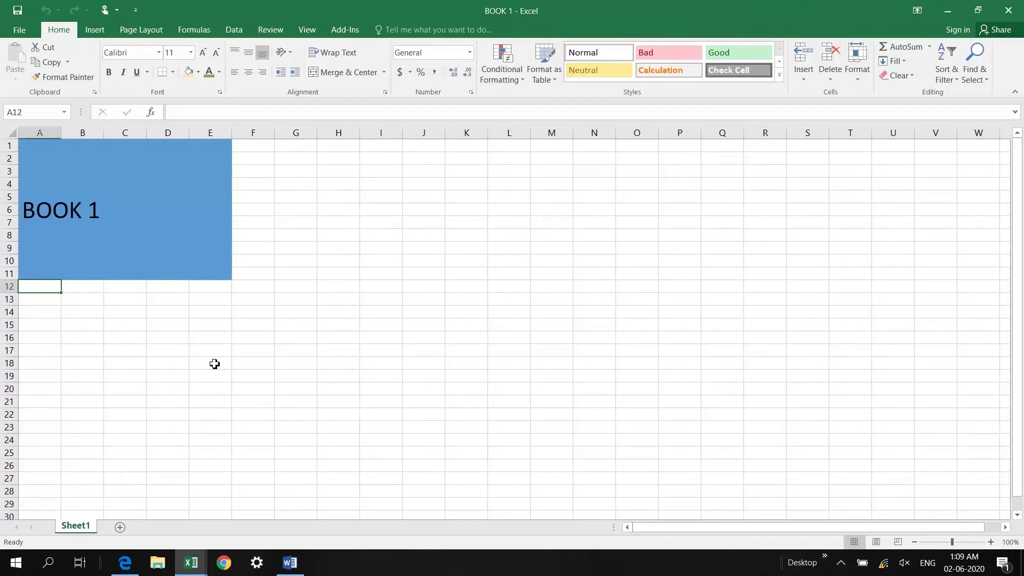
pyautogui.hotkey('ctrl', 'Tab')
pyautogui.hotkey('ctrl', 'Tab')
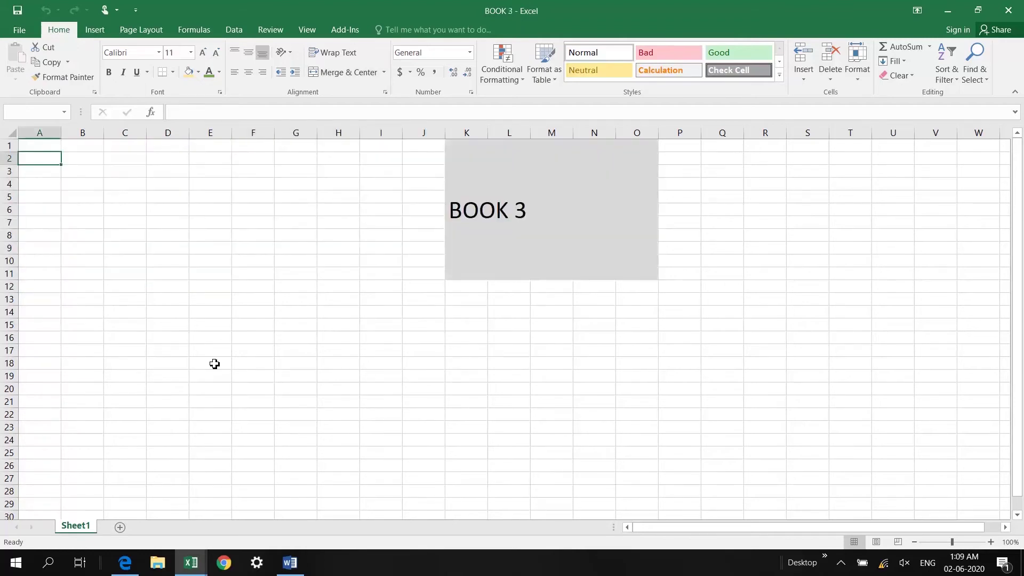
pyautogui.hotkey('ctrl', 'Tab')
pyautogui.hotkey('ctrl', 'Tab')
pyautogui.hotkey('ctrl', 'Tab')
pyautogui.hotkey('ctrl', 'Tab')
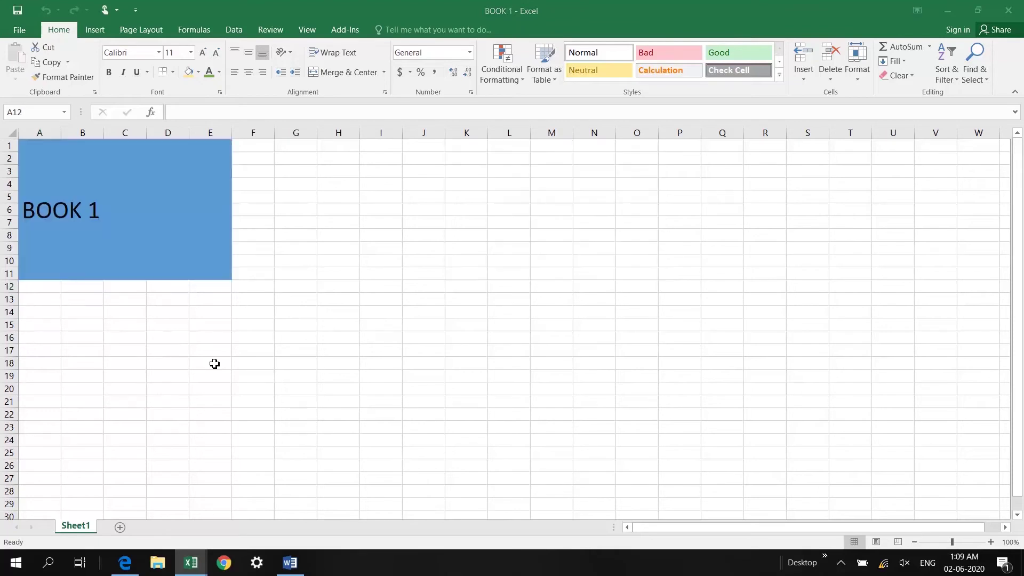
pyautogui.hotkey('ctrl', 'Tab')
pyautogui.hotkey('ctrl', 'Tab')
pyautogui.hotkey('ctrl', 'Tab')
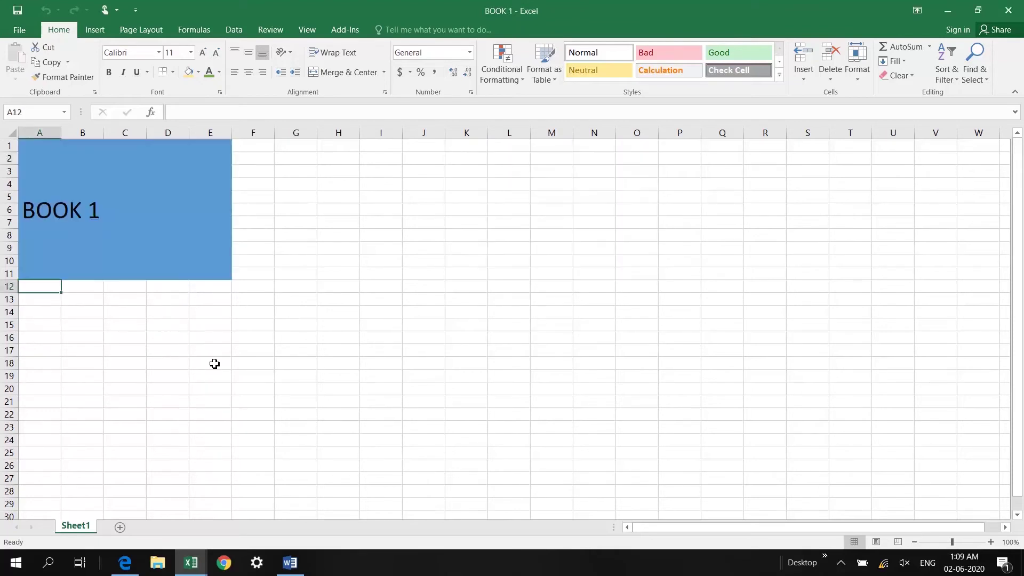
pyautogui.hotkey('ctrl', 'Tab')
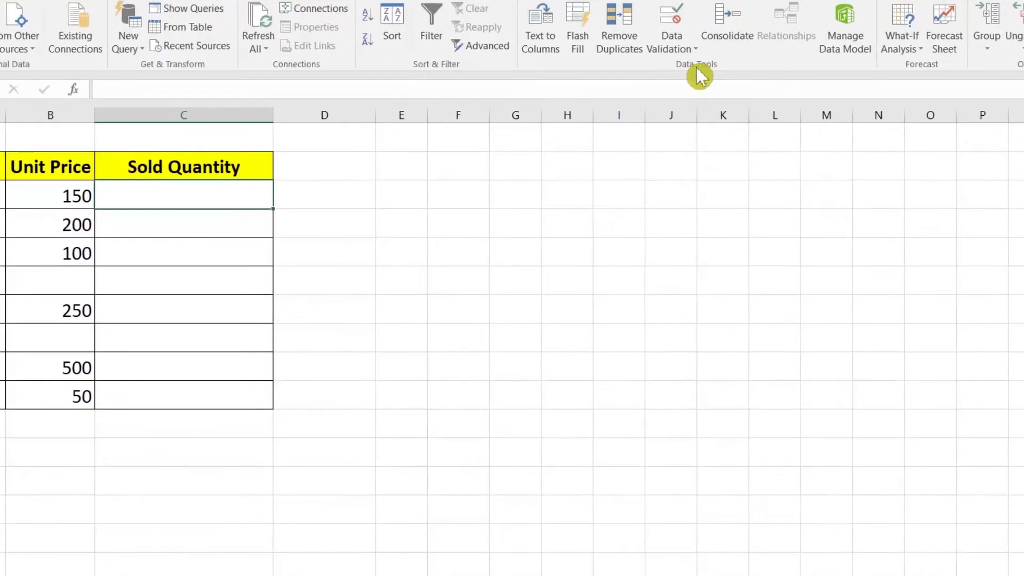
# Give C3 a Custom validation rule =NOT(ISBLANK(B3)) with Ignore blank unchecked
pyautogui.click(685, 54)
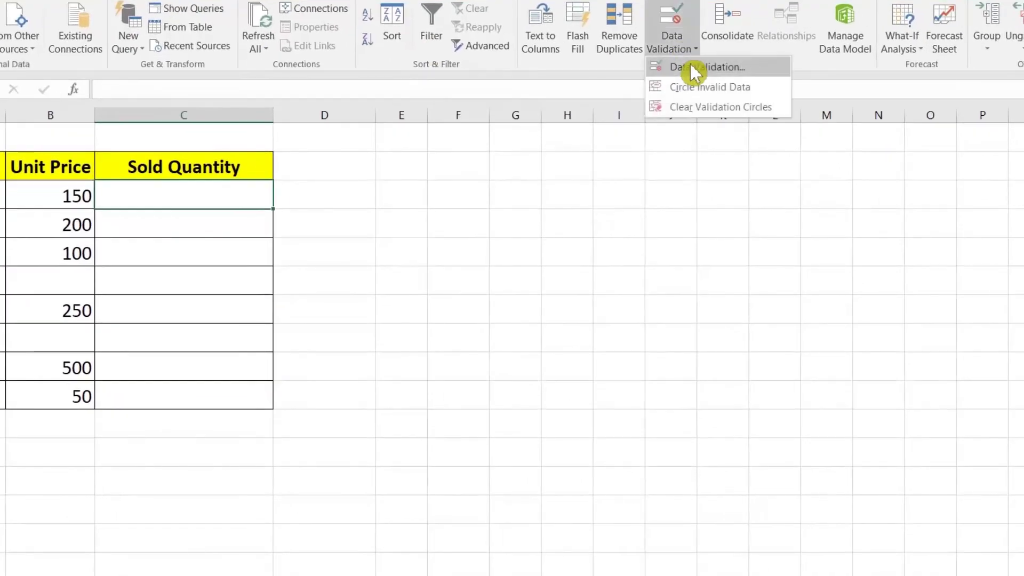
pyautogui.click(689, 67)
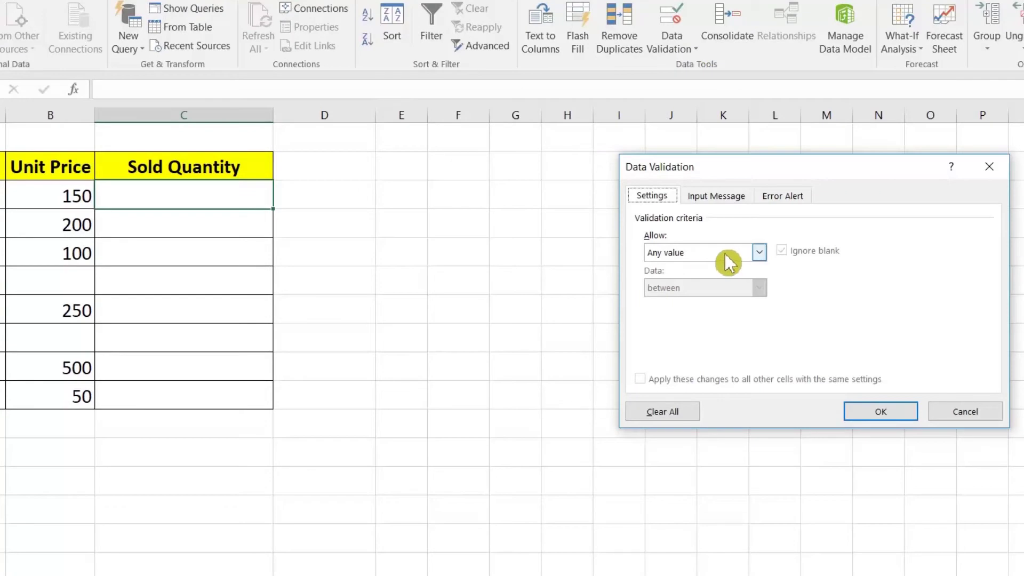
pyautogui.click(705, 251)
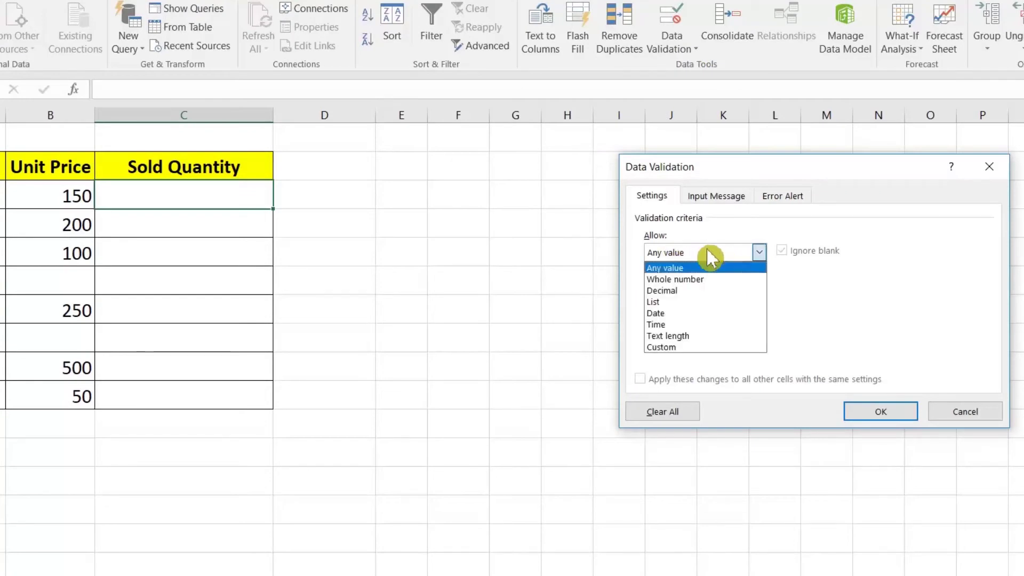
pyautogui.click(675, 348)
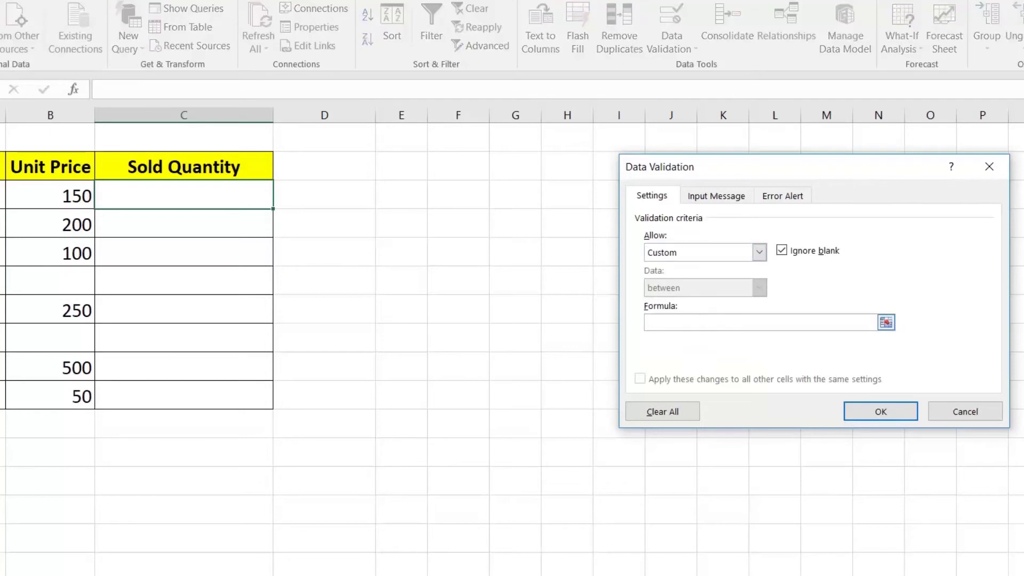
pyautogui.write('=NOT(ISBLANK(B')
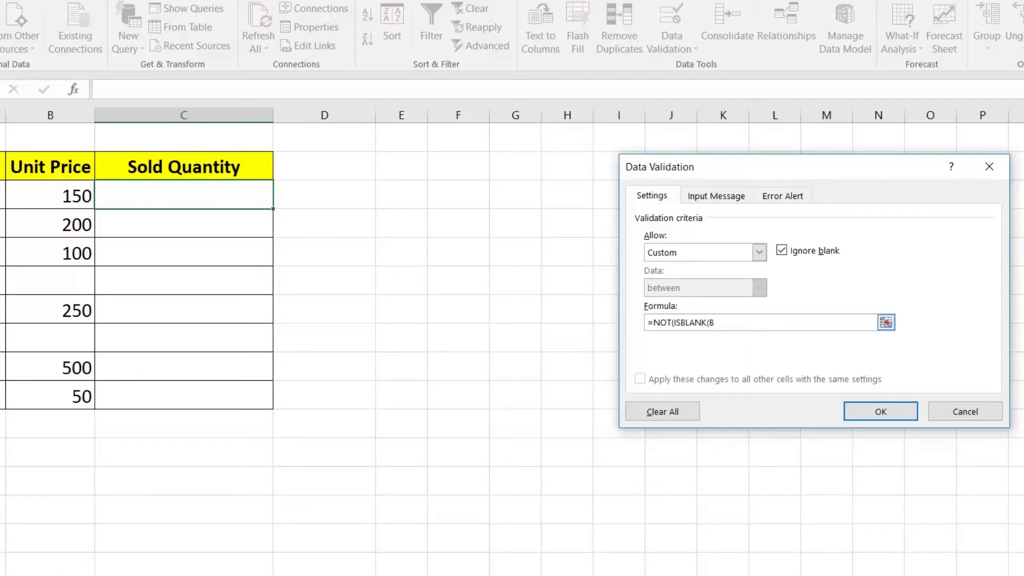
pyautogui.write('3))')
pyautogui.click(788, 252)
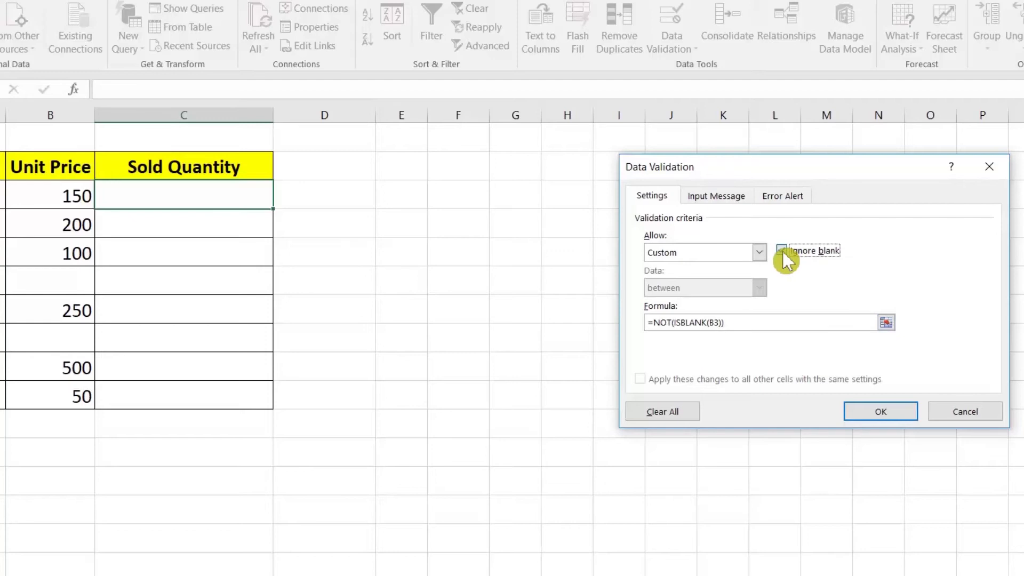
pyautogui.click(881, 411)
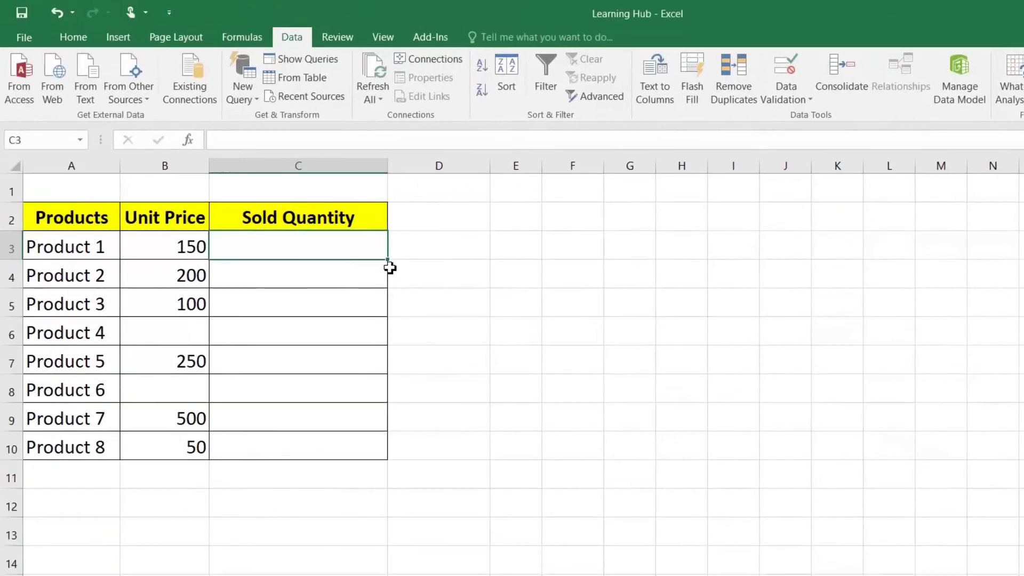
# Copy the rule down C3:C10, enter quantities 10, 20, 30, and cancel the refused 40 for Product 4
pyautogui.moveTo(342, 239)
pyautogui.mouseDown()
pyautogui.moveTo(345, 319)
pyautogui.moveTo(378, 453)
pyautogui.mouseUp()
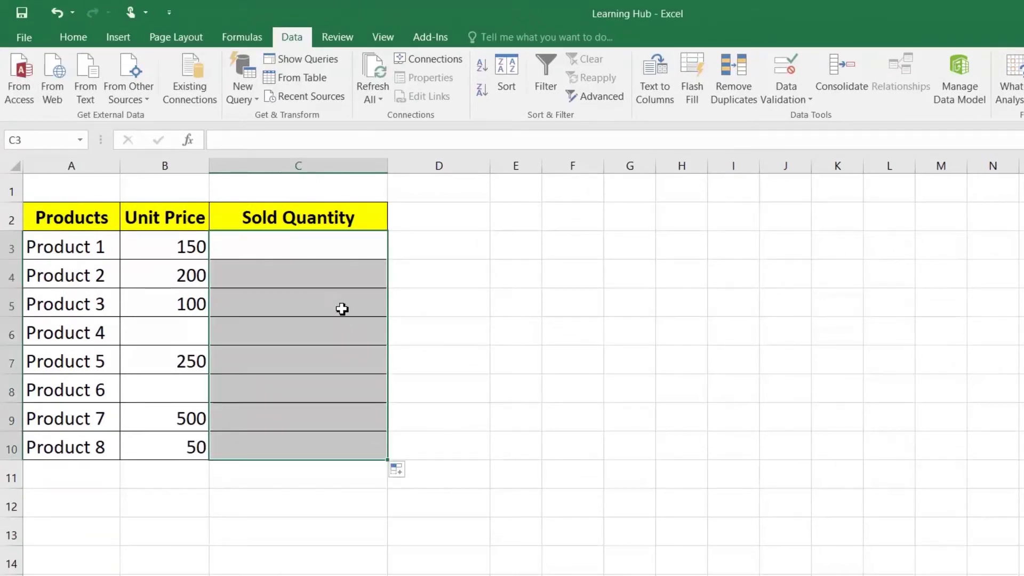
pyautogui.click(317, 240)
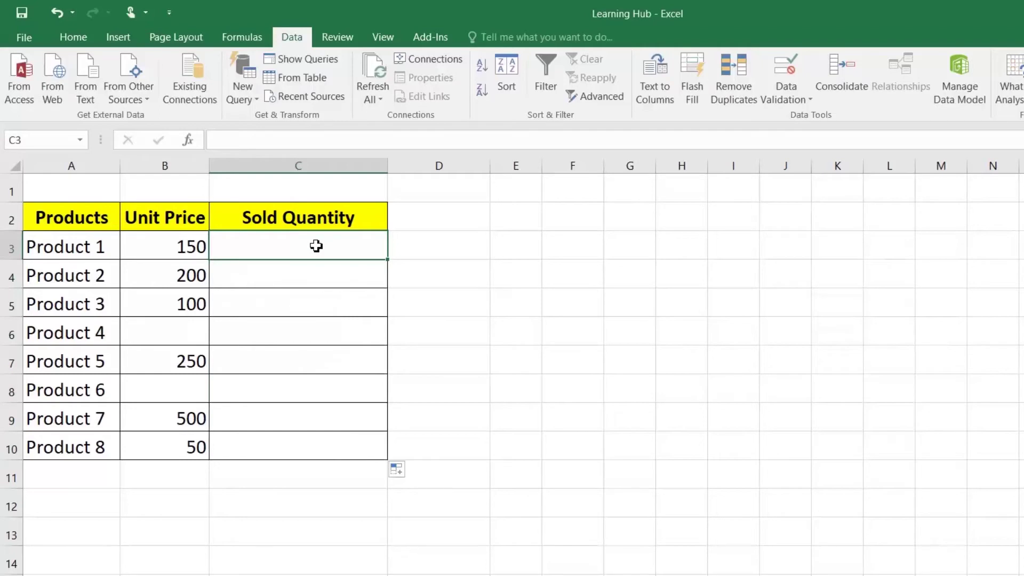
pyautogui.write('10')
pyautogui.press('Return')
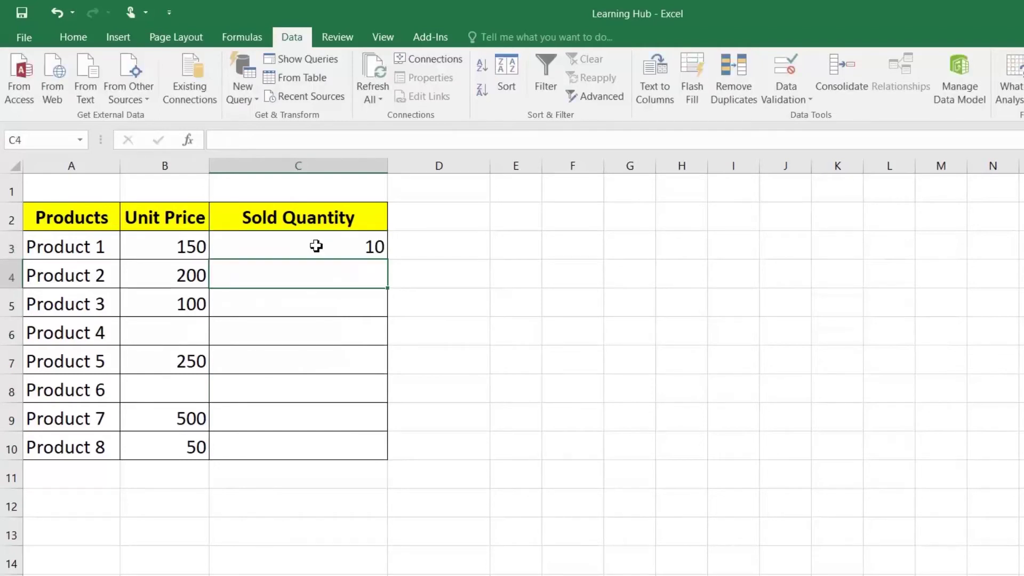
pyautogui.write('20')
pyautogui.press('Return')
pyautogui.write('30')
pyautogui.press('Return')
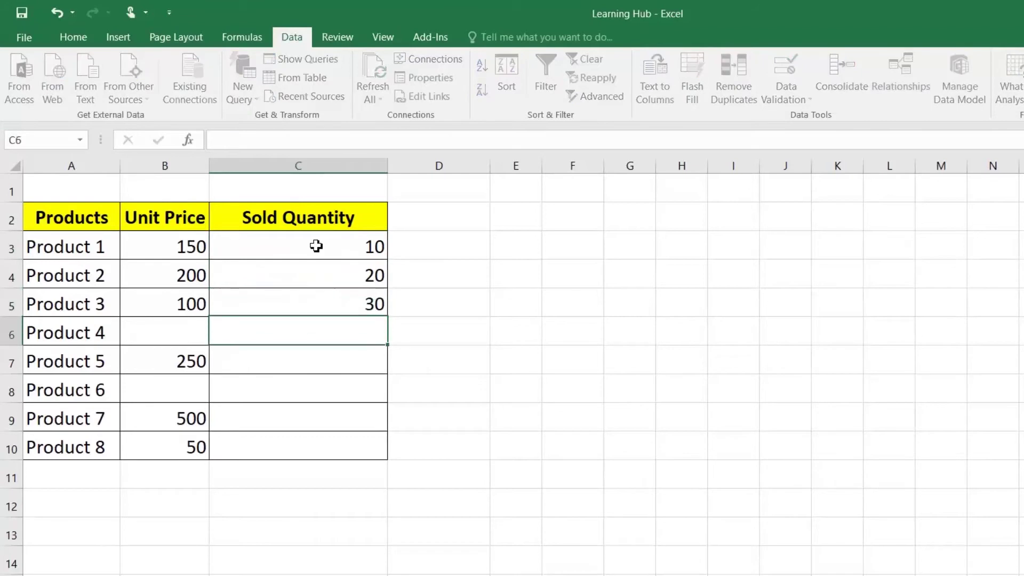
pyautogui.write('40')
pyautogui.press('Return')
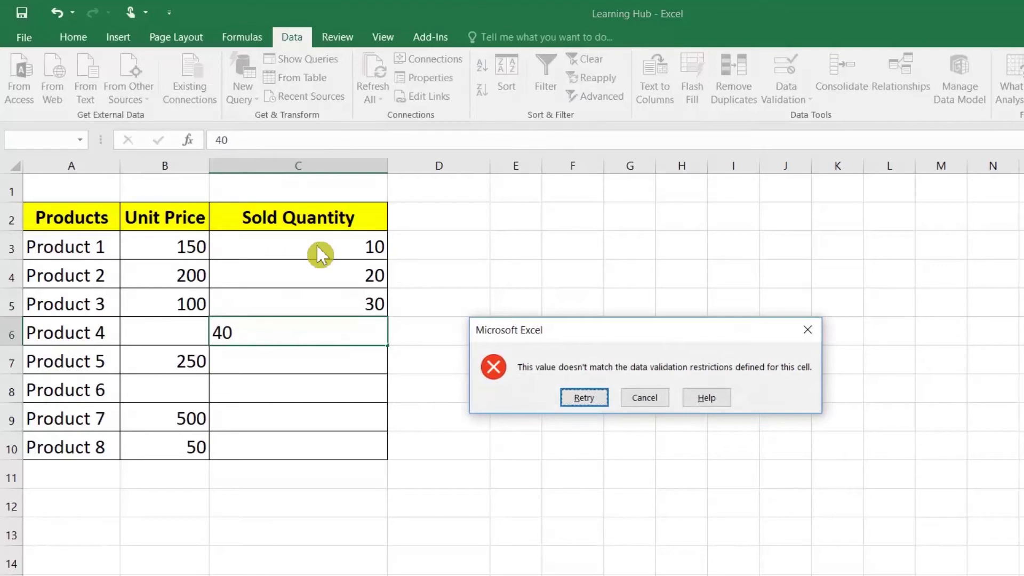
pyautogui.click(647, 399)
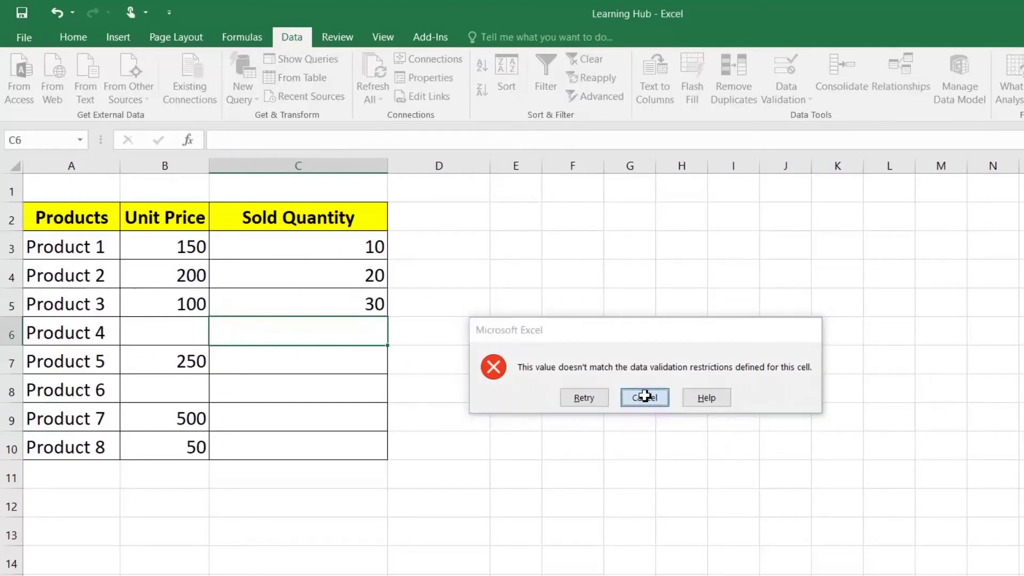
# Enter 30 for Product 5, 50 for Product 7 and 200 for Product 8, cancelling Product 6's refused entry
pyautogui.click(328, 372)
pyautogui.write('30')
pyautogui.press('Return')
pyautogui.write('30')
pyautogui.press('Return')
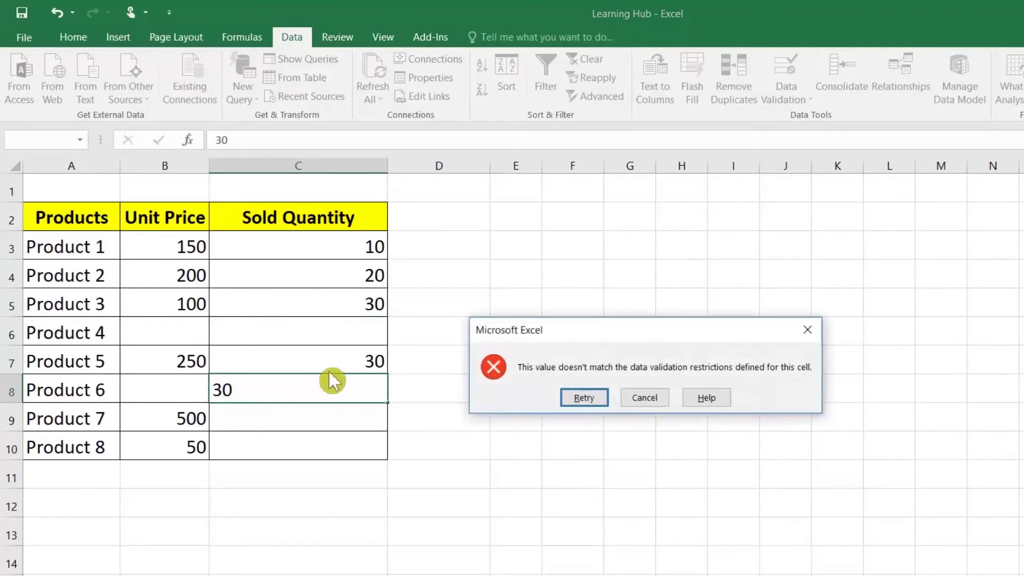
pyautogui.click(647, 399)
pyautogui.click(343, 417)
pyautogui.write('50')
pyautogui.press('Return')
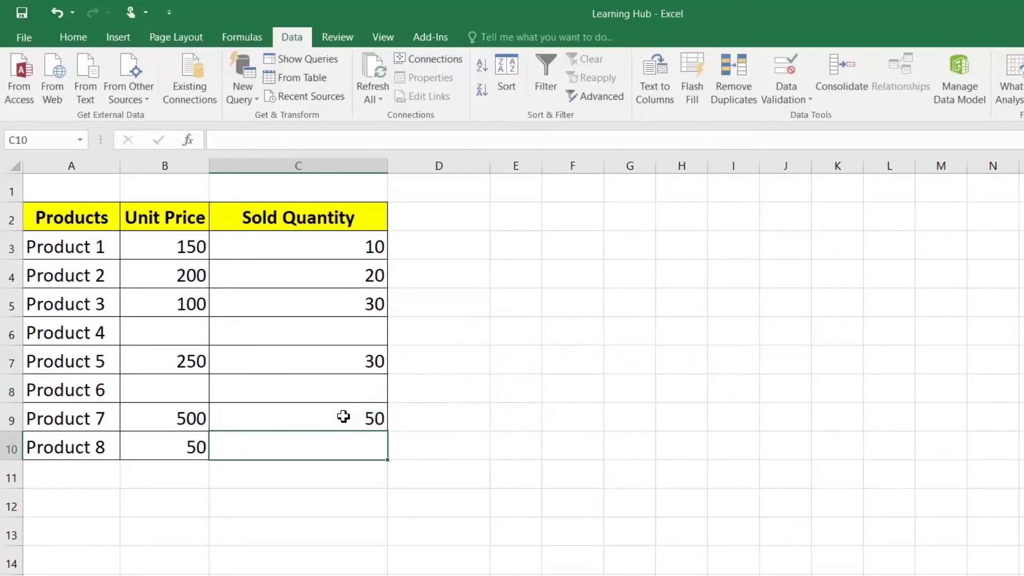
pyautogui.write('200')
pyautogui.press('Return')
# Check C9 and C10, and compare empty C6 with Product 4's missing unit price
pyautogui.click(343, 416)
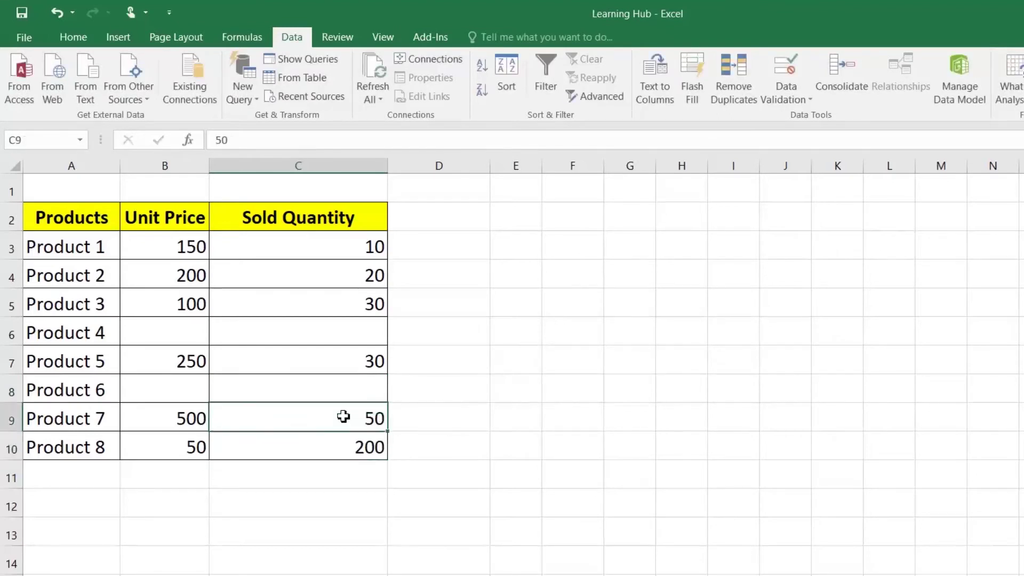
pyautogui.click(348, 449)
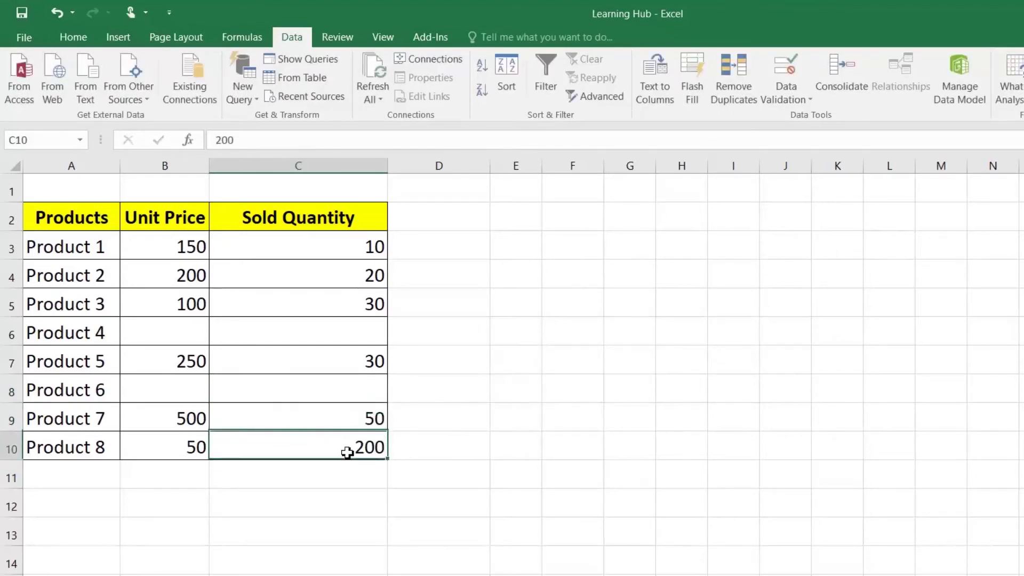
pyautogui.click(256, 332)
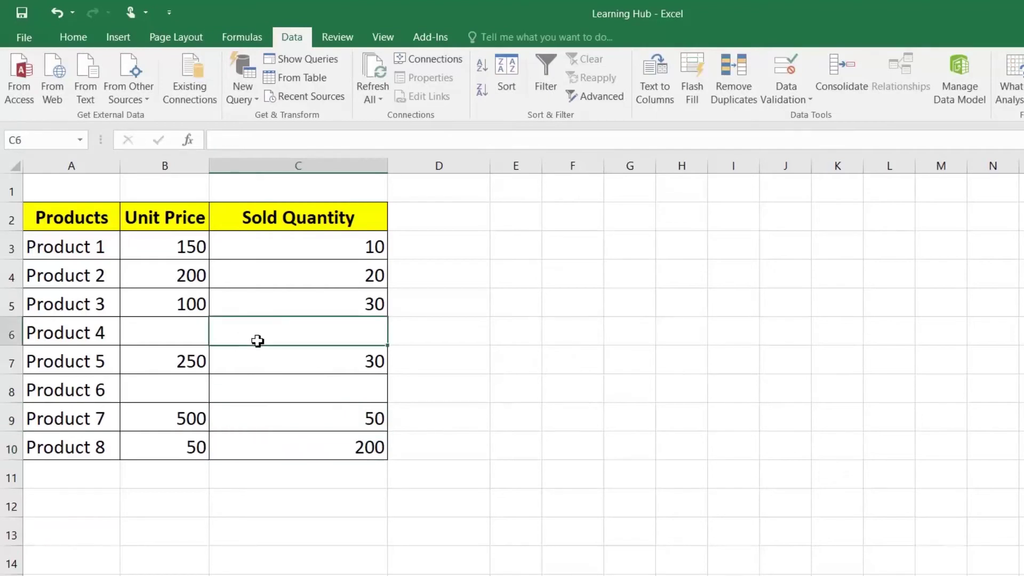
pyautogui.click(187, 330)
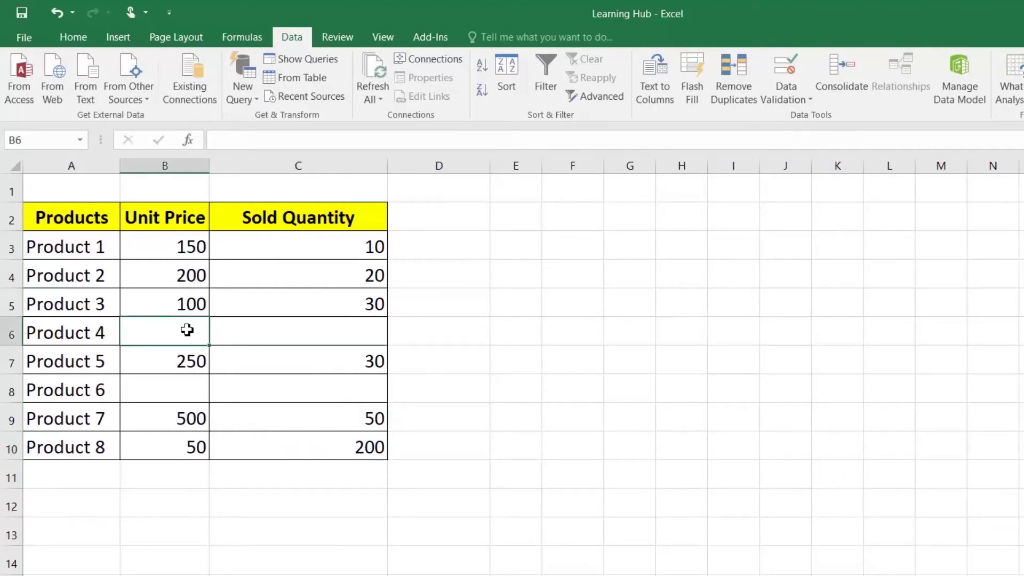
pyautogui.click(302, 329)
pyautogui.click(185, 327)
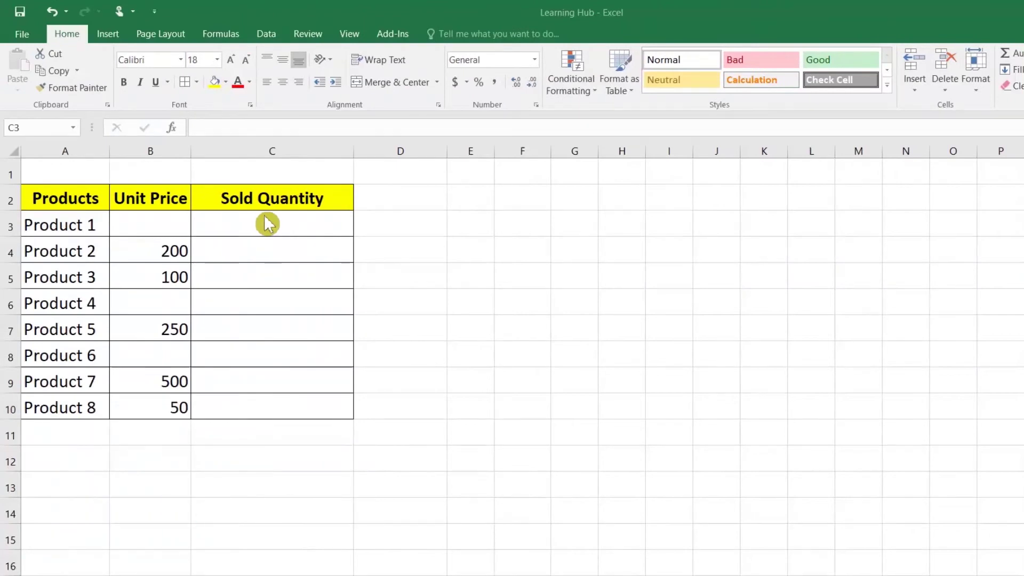
# Try entering 10 for Product 1, whose unit price is blank, and cancel the refusal
pyautogui.click(273, 227)
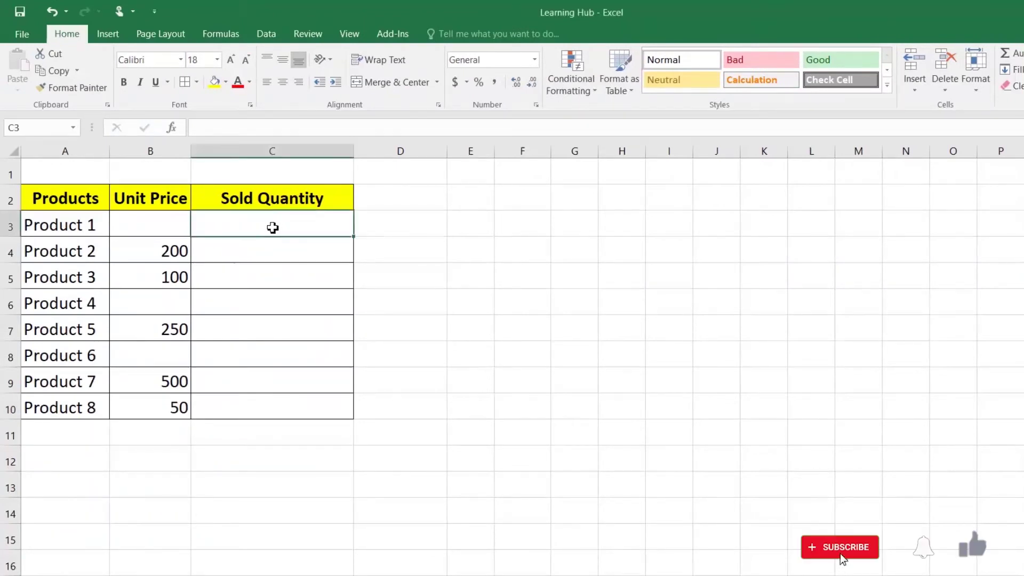
pyautogui.moveTo(256, 223); pyautogui.dragTo(256, 417)
pyautogui.click(249, 219)
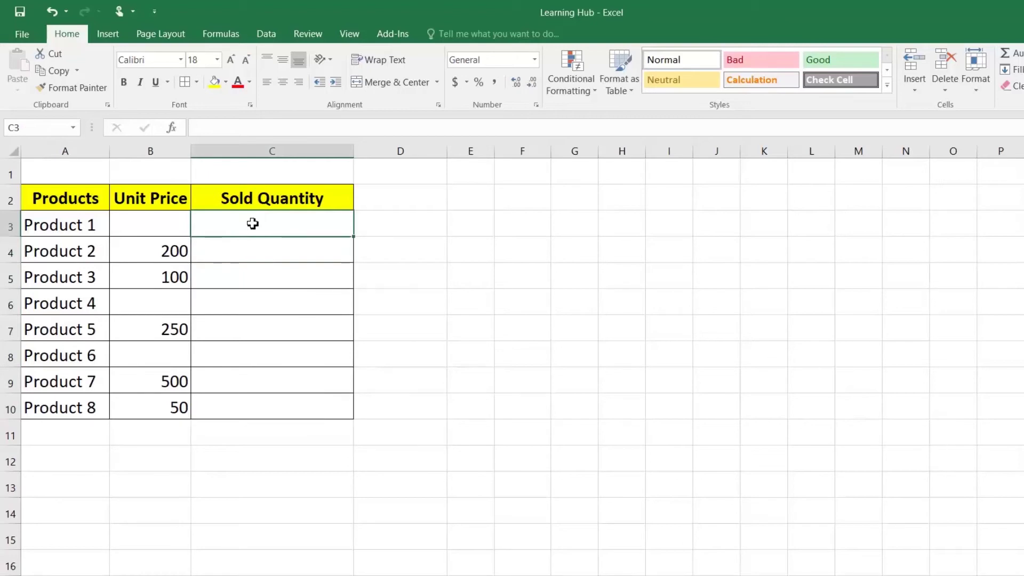
pyautogui.click(172, 229)
pyautogui.click(268, 230)
pyautogui.write('10')
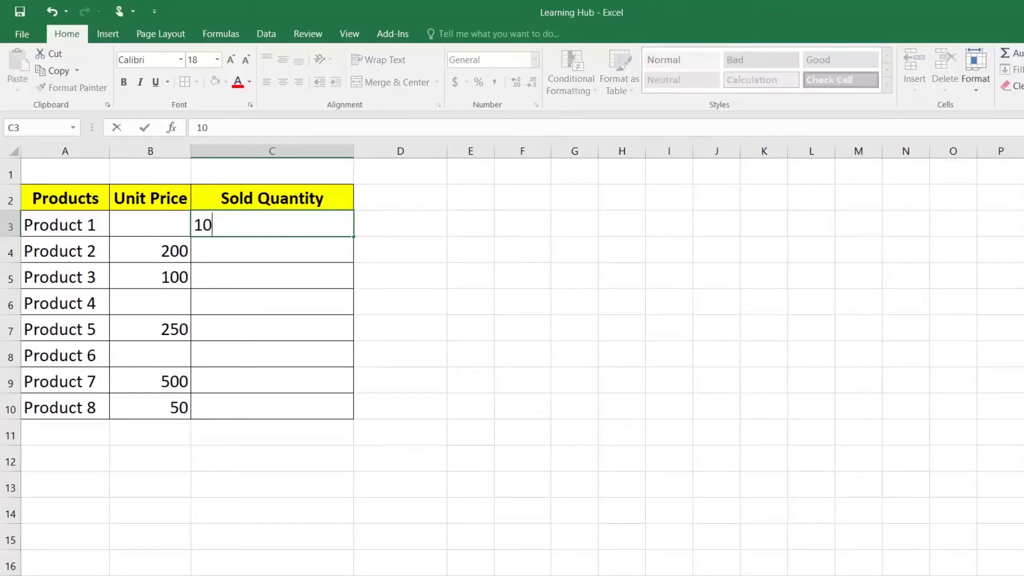
pyautogui.press('Return')
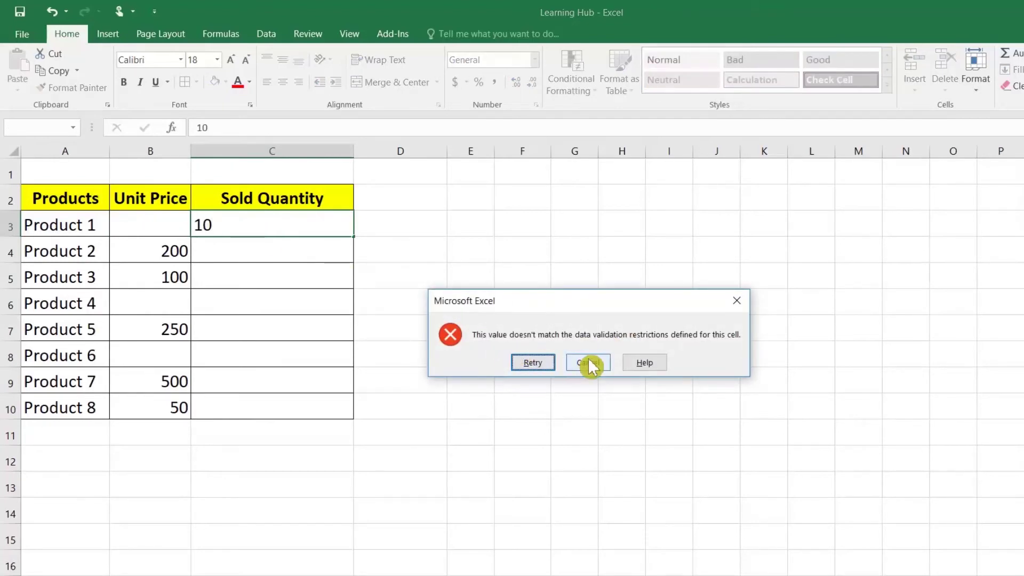
pyautogui.click(591, 367)
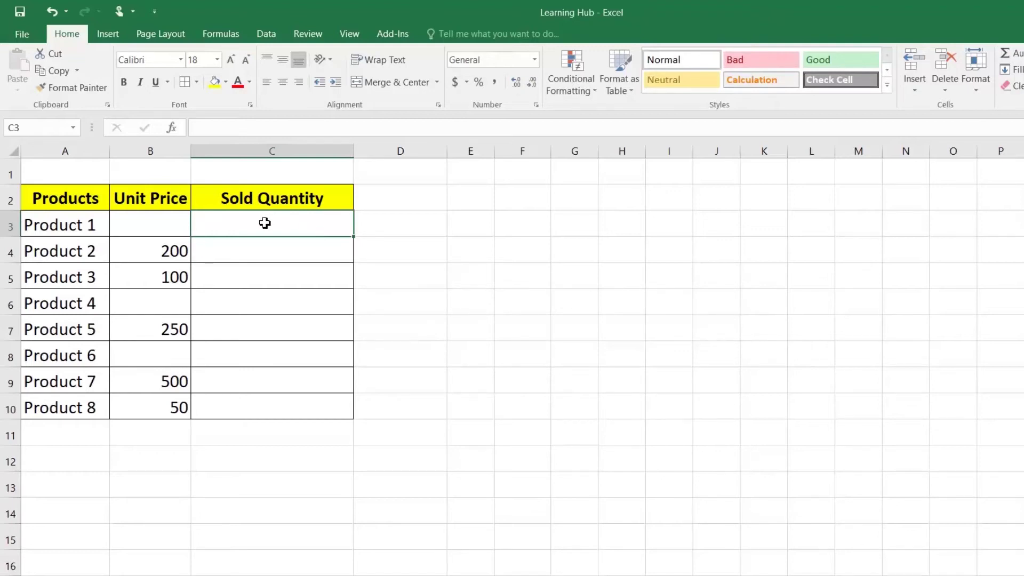
pyautogui.click(277, 34)
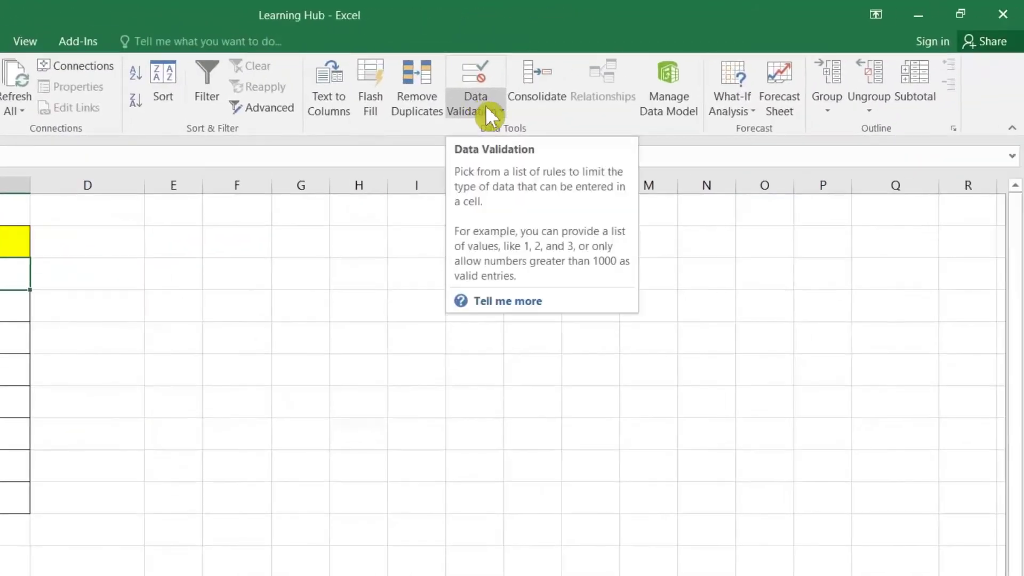
# Set C3's error alert title 'Unit Price Error' and message 'Please Maintain Unit Price in order to enter sold quantity.'
pyautogui.click(485, 105)
pyautogui.click(485, 131)
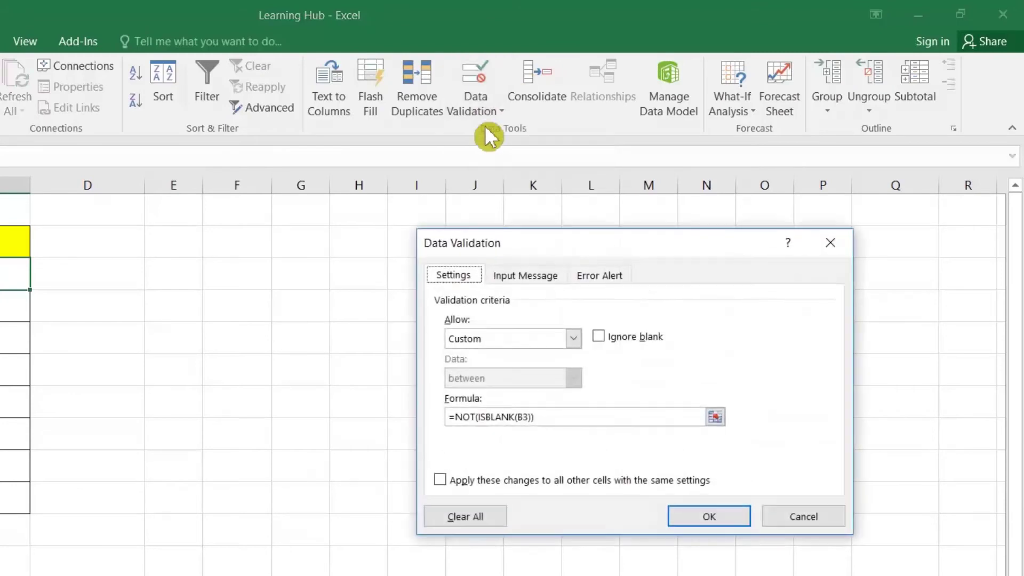
pyautogui.click(608, 277)
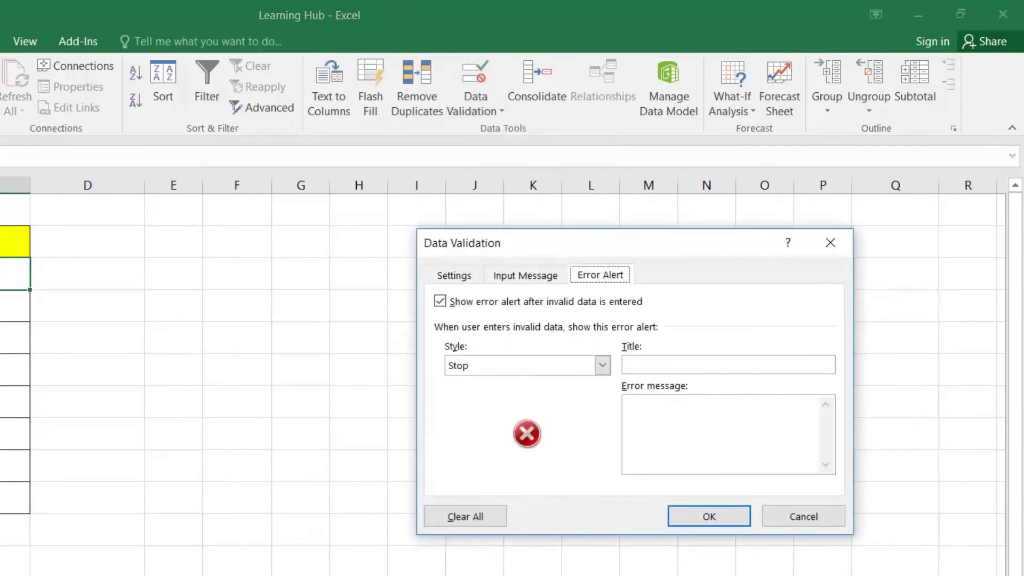
pyautogui.click(674, 369)
pyautogui.write('Unit Price Error')
pyautogui.click(683, 419)
pyautogui.write('Pleaes')
pyautogui.press('BackSpace')
pyautogui.press('BackSpace')
pyautogui.press('BackSpace')
pyautogui.write('ase Mainta')
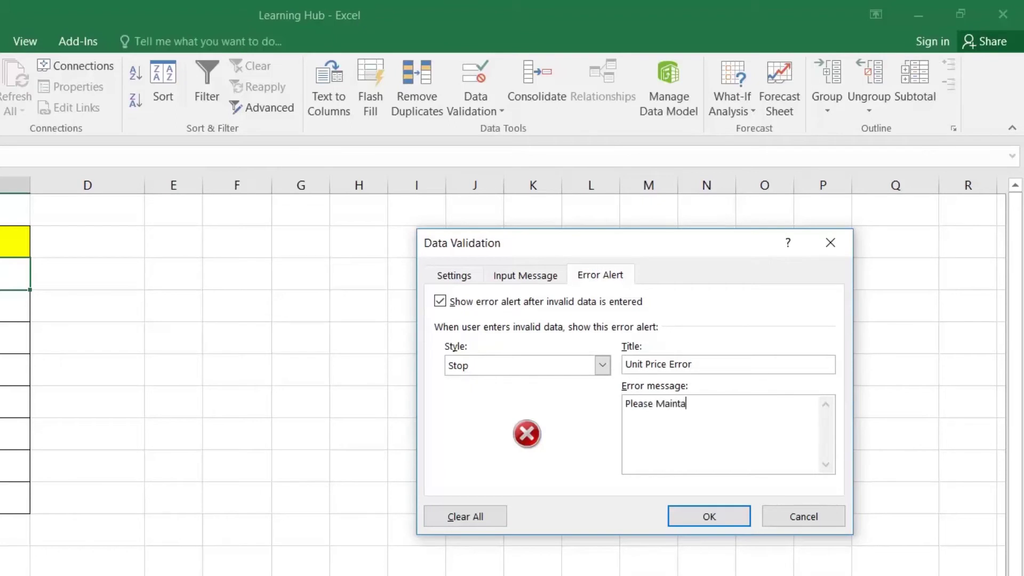
pyautogui.write('in Unit Price in order to e')
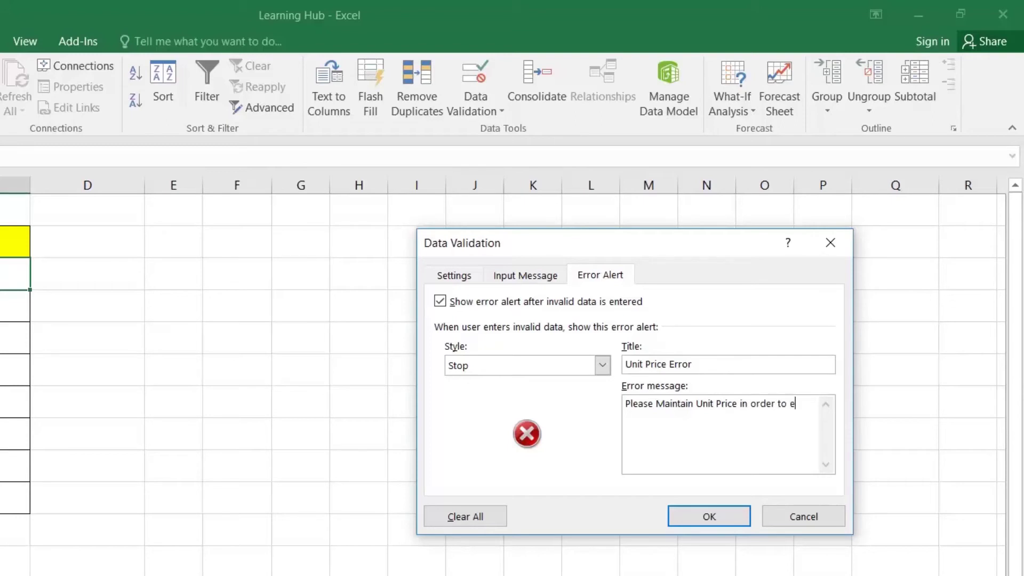
pyautogui.write('nter sold quantity.')
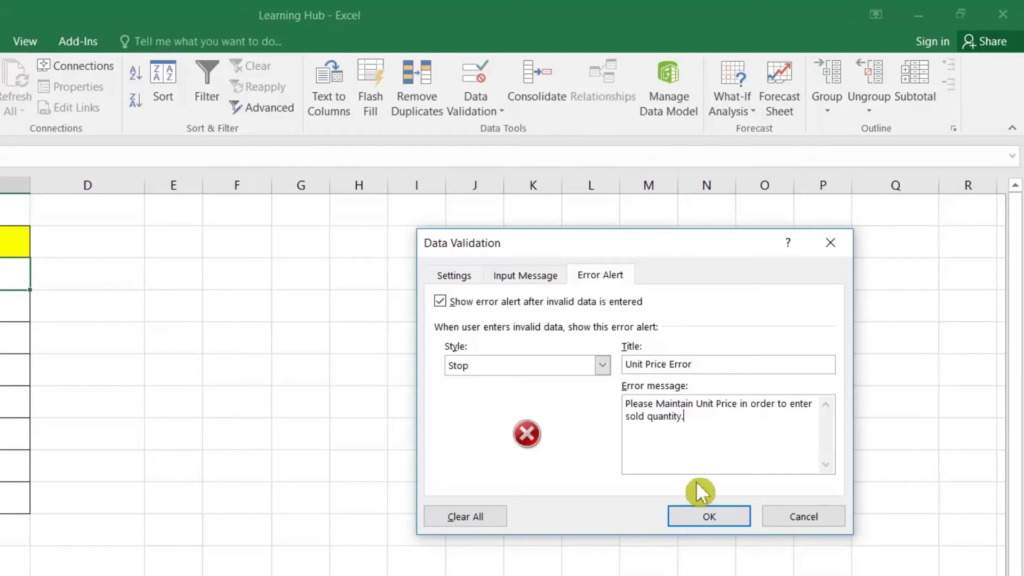
pyautogui.click(711, 514)
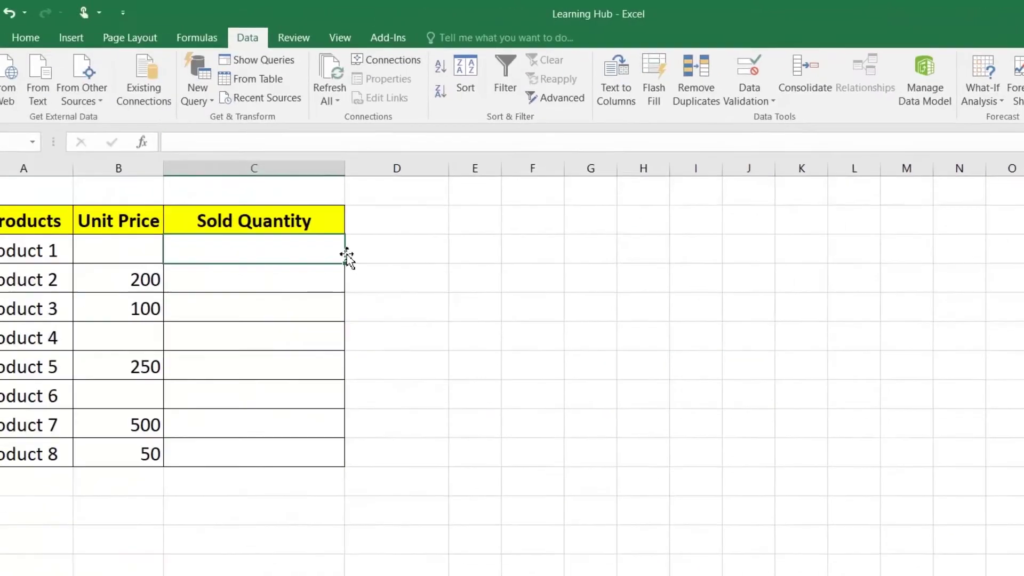
# Copy C3's alert down to C10 and test it with 20, retrying then cancelling
pyautogui.moveTo(389, 263); pyautogui.dragTo(361, 458)
pyautogui.click(302, 250)
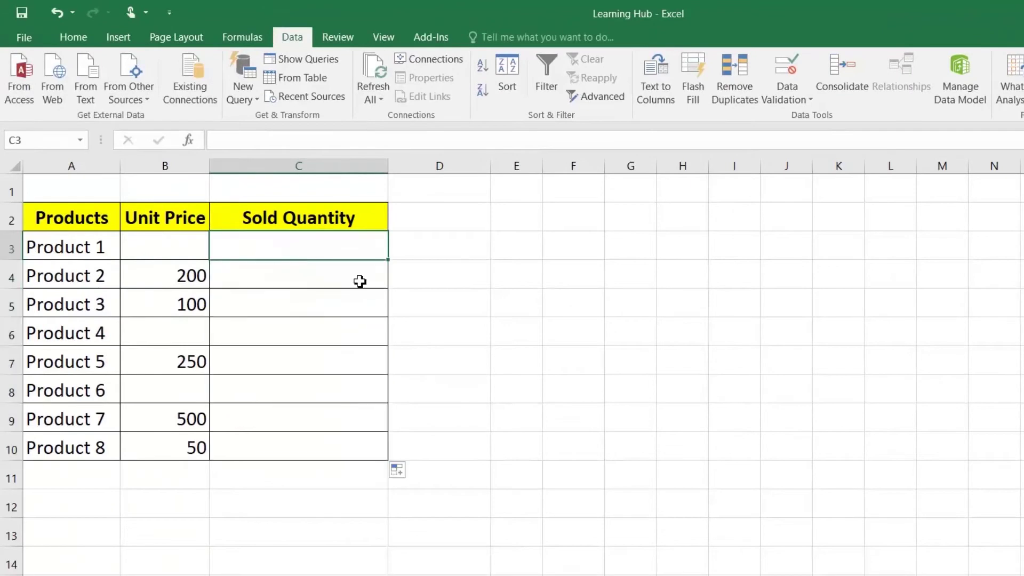
pyautogui.write('20')
pyautogui.press('Return')
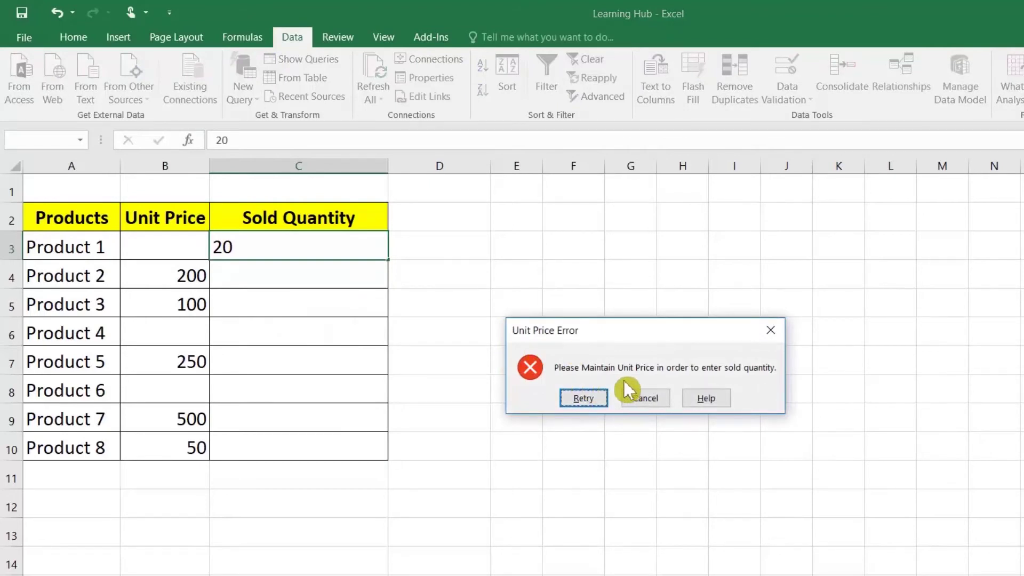
pyautogui.click(590, 403)
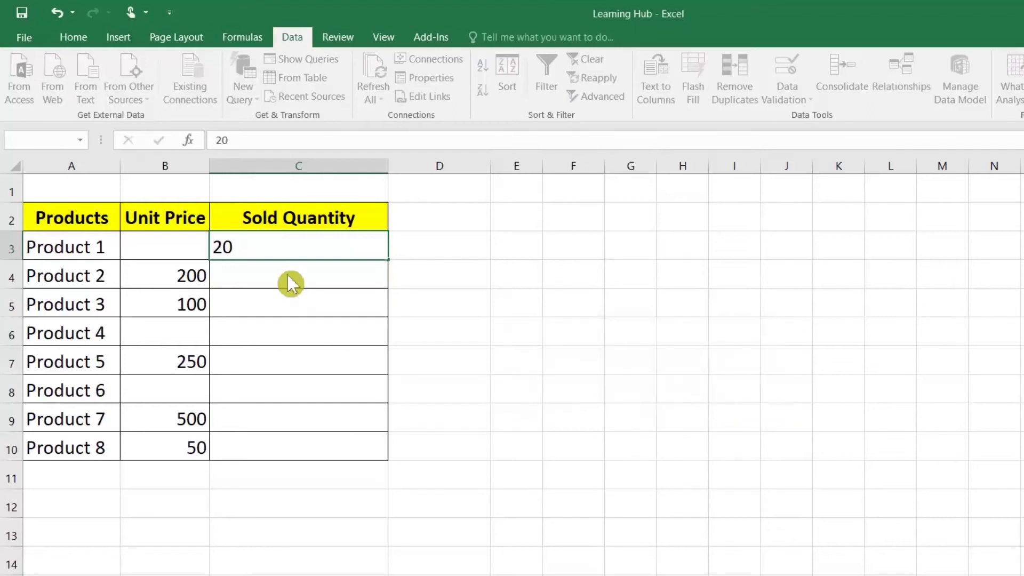
pyautogui.press('Return')
pyautogui.click(625, 398)
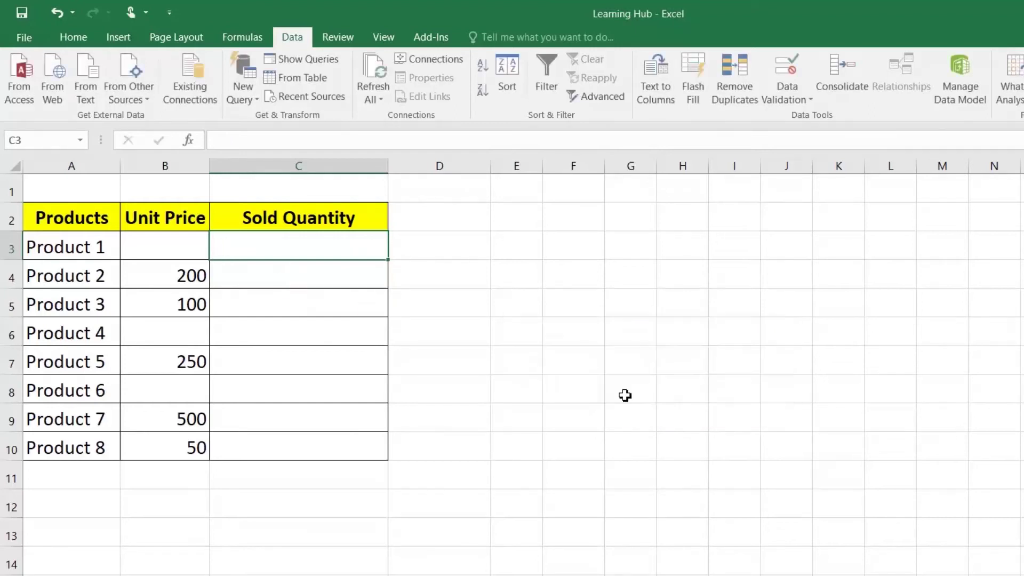
# Enter unit price 20 and sold quantity 30 for Product 1
pyautogui.click(185, 245)
pyautogui.write('20')
pyautogui.press('Return')
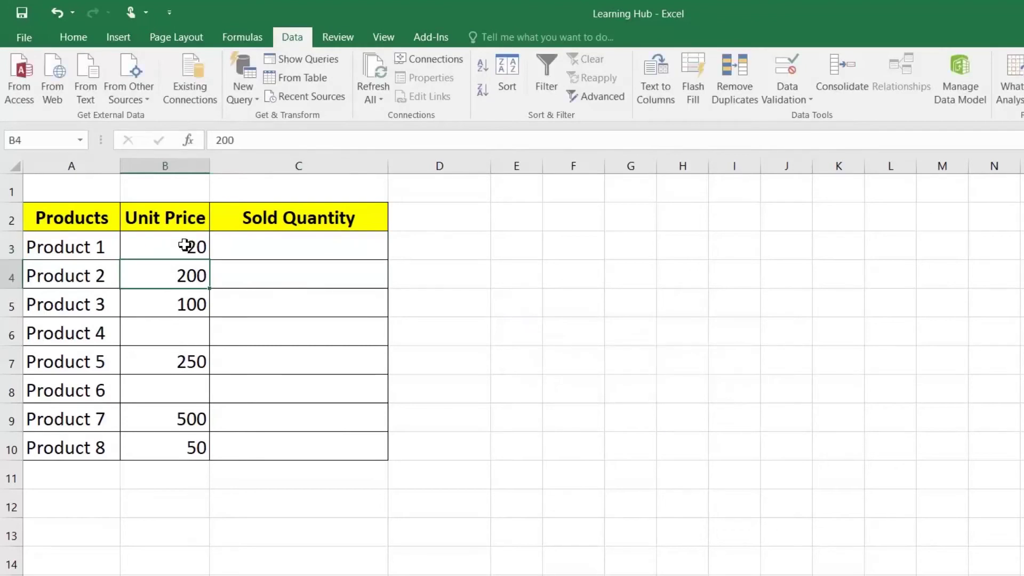
pyautogui.click(275, 244)
pyautogui.write('30')
pyautogui.press('Return')
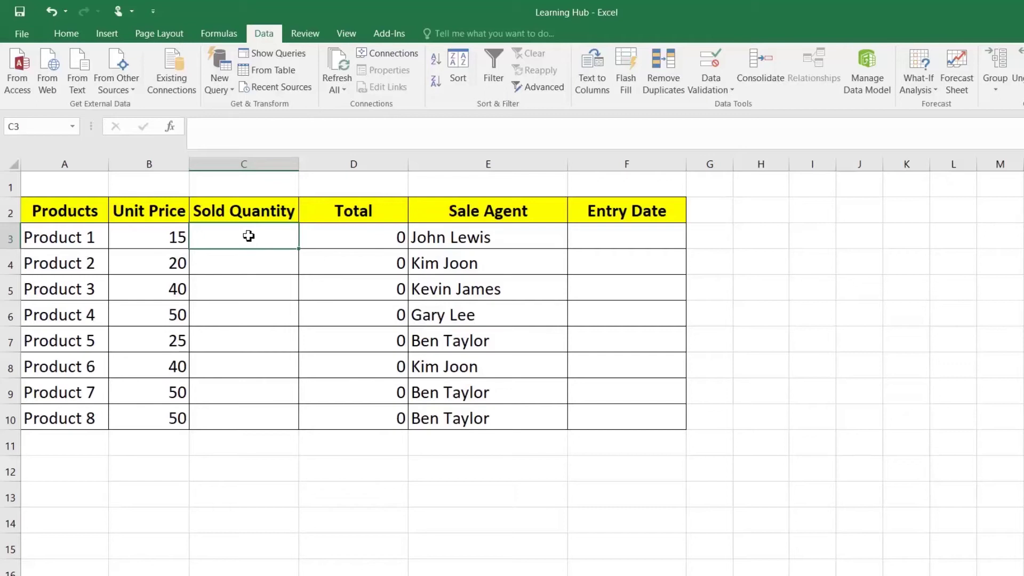
# Enter test text 'dddd' in C3, plus 'dfsdfs' and 'd' in the Entry Date column
pyautogui.click(637, 246)
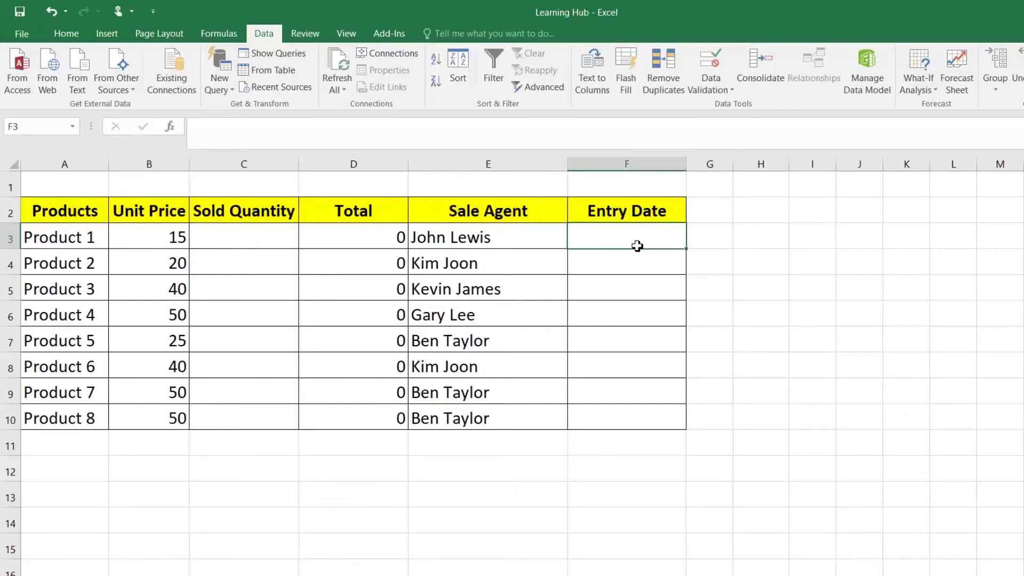
pyautogui.click(277, 240)
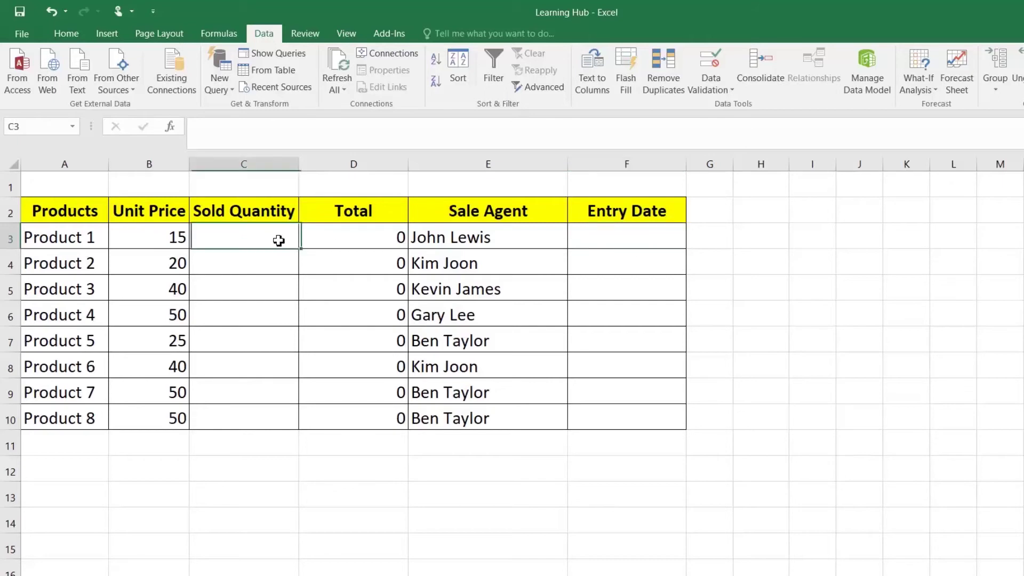
pyautogui.write('dddd')
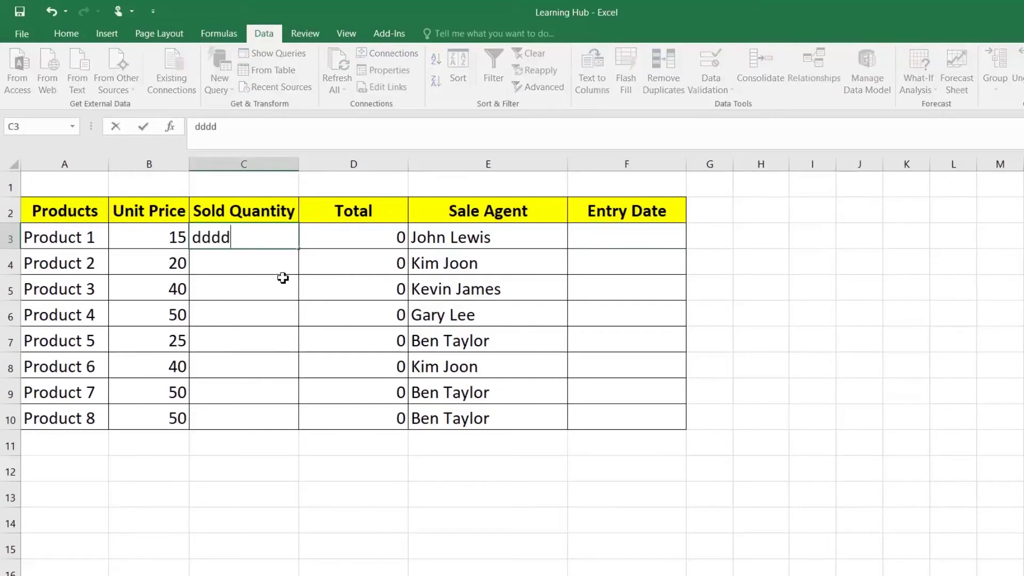
pyautogui.press('Return')
pyautogui.click(593, 235)
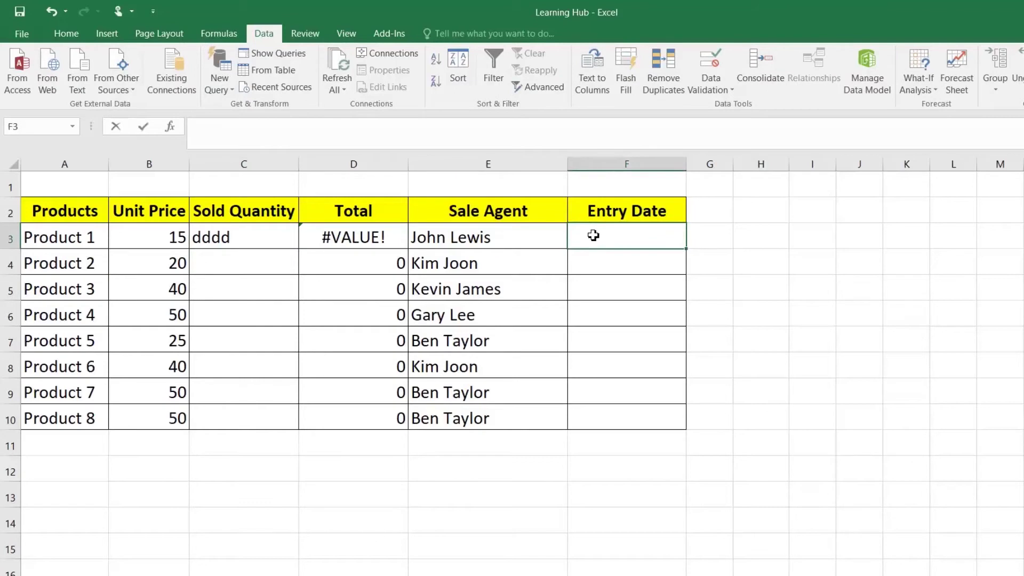
pyautogui.write('dfsdfs')
pyautogui.press('Return')
pyautogui.click(629, 315)
pyautogui.write('d')
pyautogui.click(642, 365)
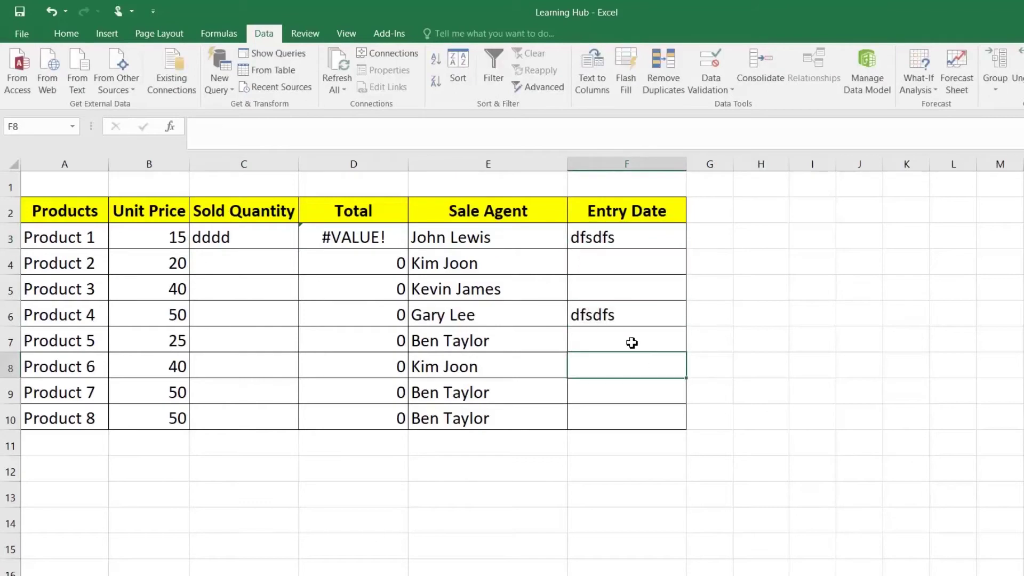
# Clear the test entries from F3:F6 and from C3
pyautogui.moveTo(601, 242); pyautogui.dragTo(601, 316)
pyautogui.press('Delete')
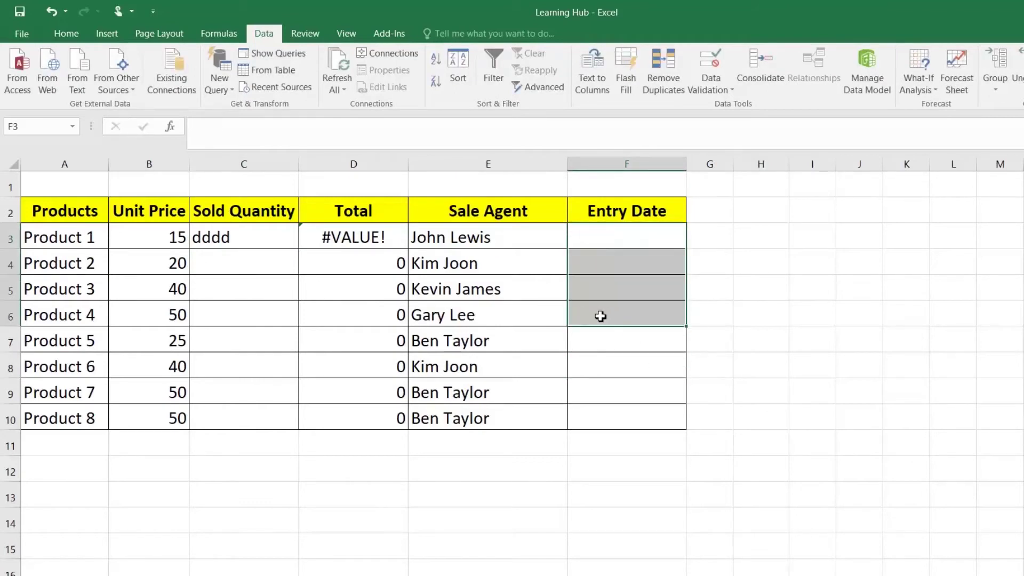
pyautogui.click(251, 256)
pyautogui.click(249, 235)
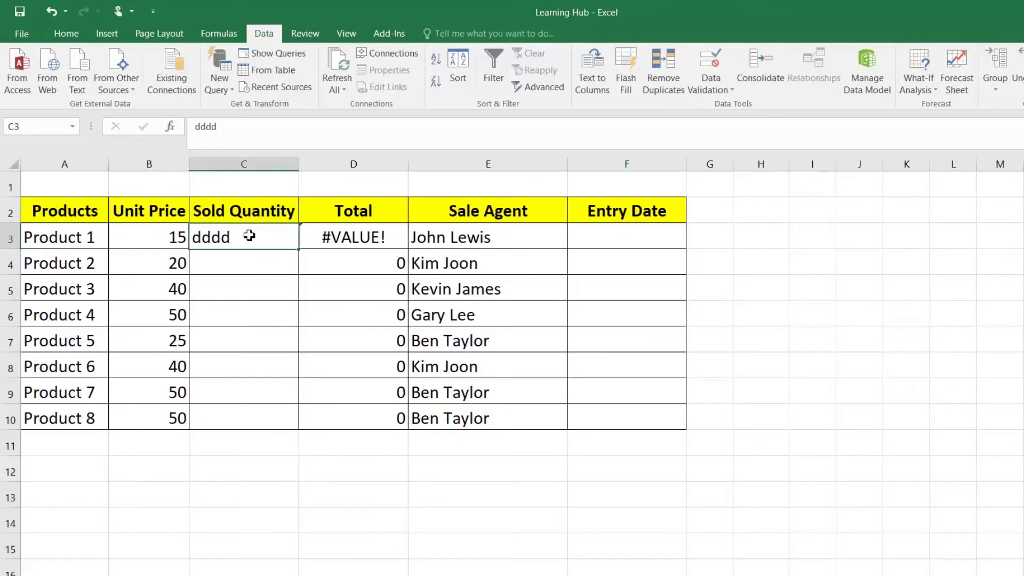
pyautogui.press('Delete')
pyautogui.hotkey('shift', 'Down')
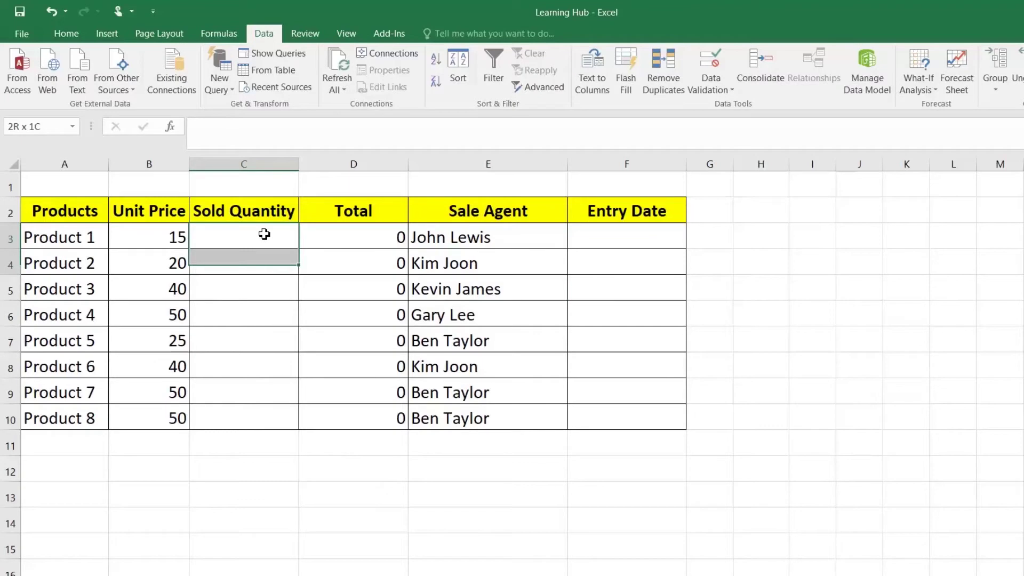
pyautogui.moveTo(263, 235); pyautogui.dragTo(292, 372)
pyautogui.moveTo(604, 238); pyautogui.dragTo(605, 386)
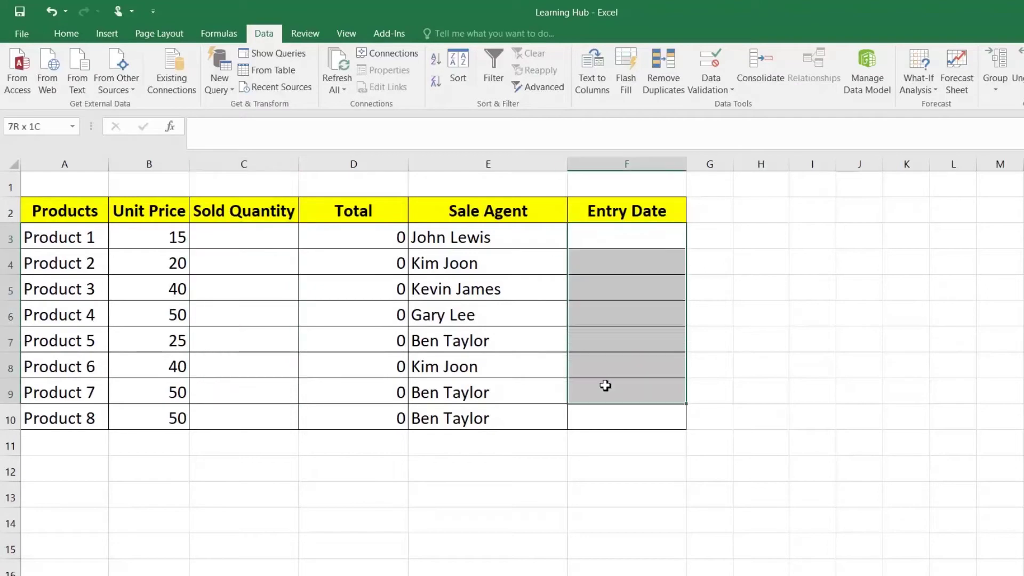
pyautogui.click(228, 242)
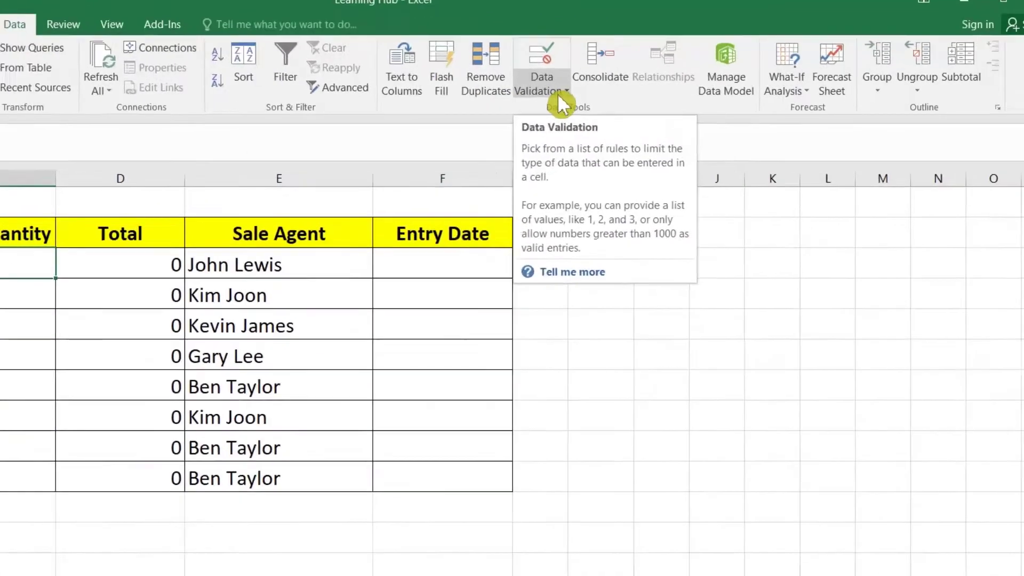
# Restrict C3 to whole numbers 0–1000 with Ignore blank off, then fill the rule to C10
pyautogui.click(724, 89)
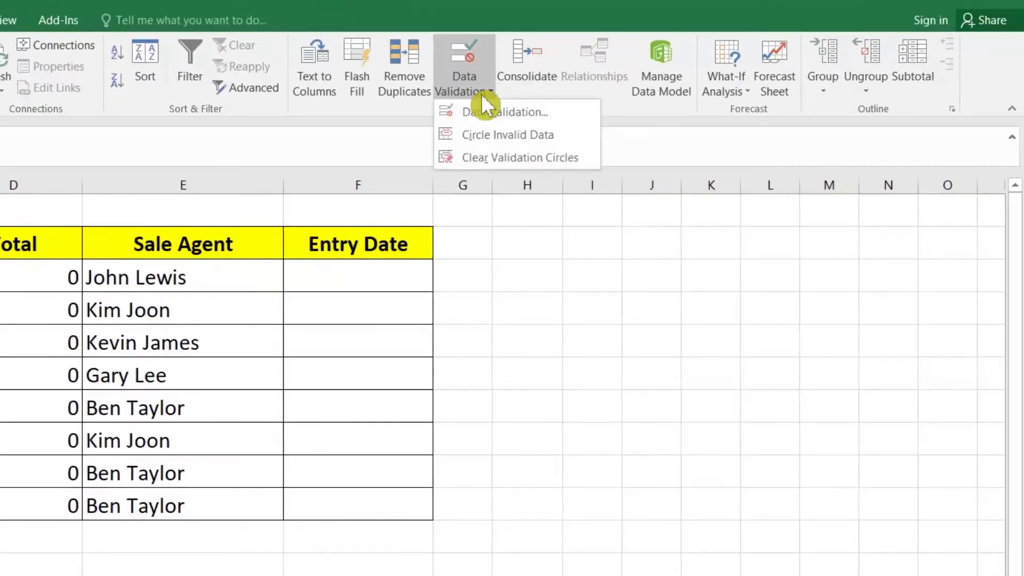
pyautogui.click(483, 109)
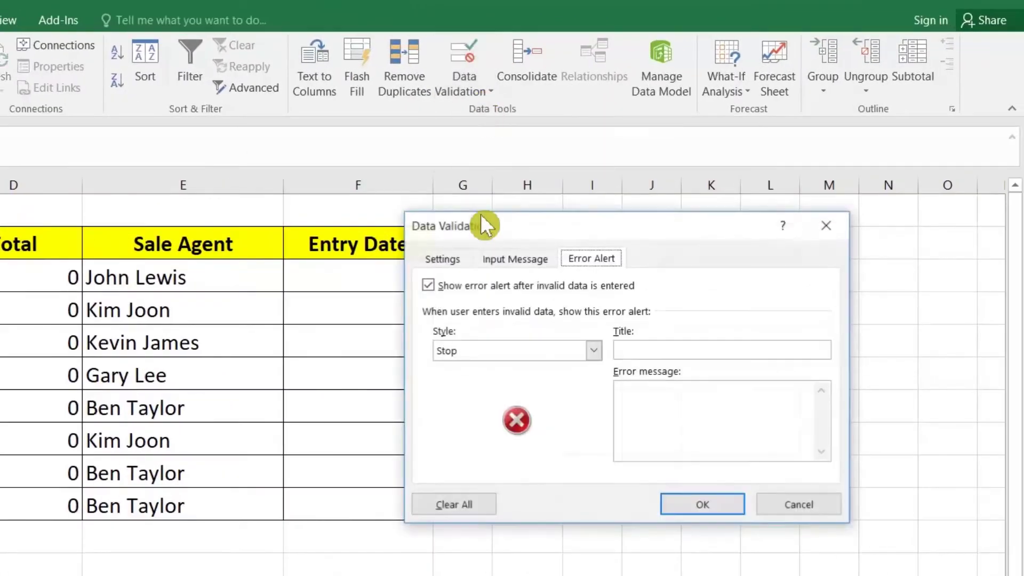
pyautogui.click(446, 261)
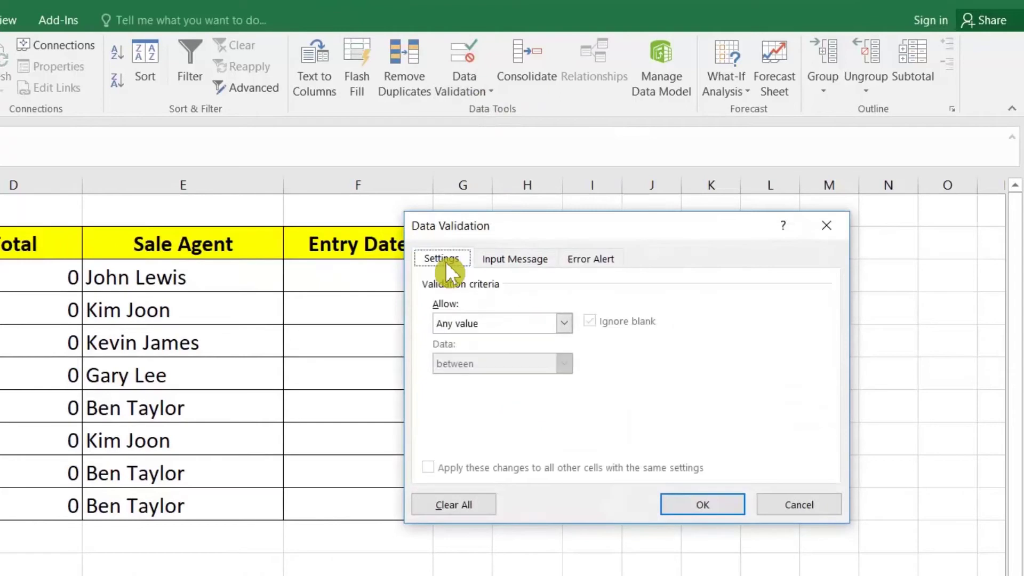
pyautogui.click(493, 323)
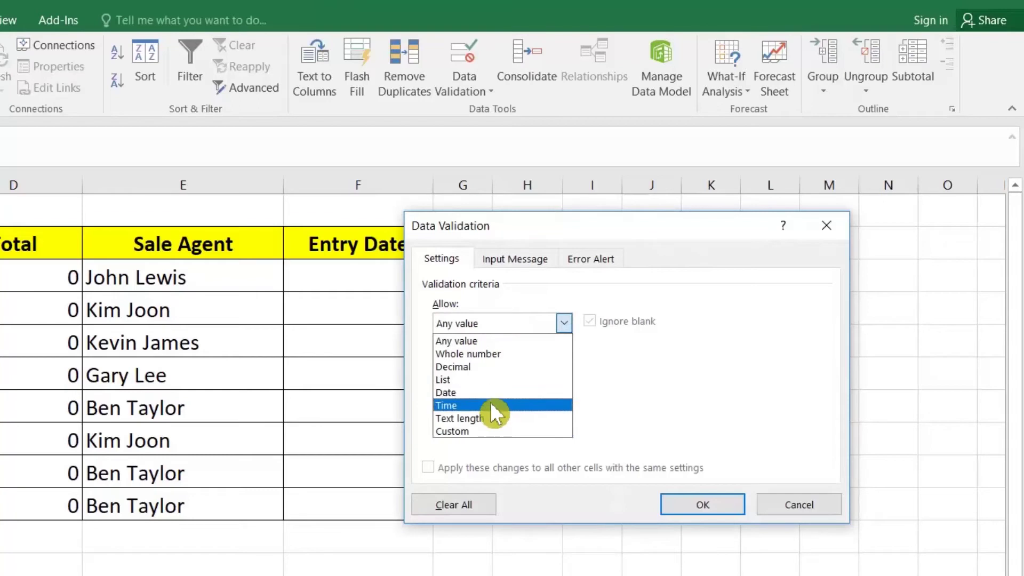
pyautogui.click(500, 353)
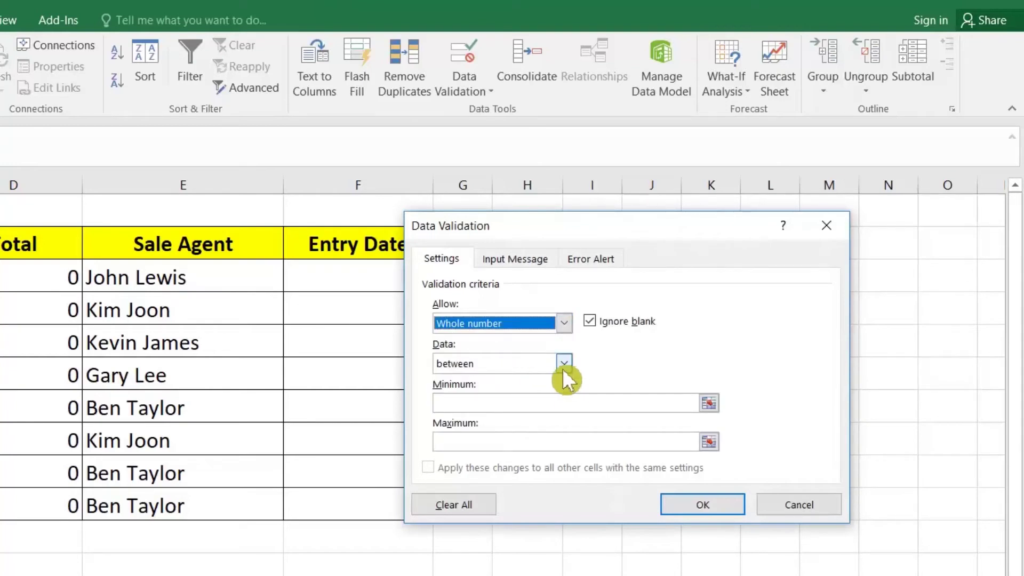
pyautogui.click(523, 403)
pyautogui.click(591, 318)
pyautogui.click(540, 404)
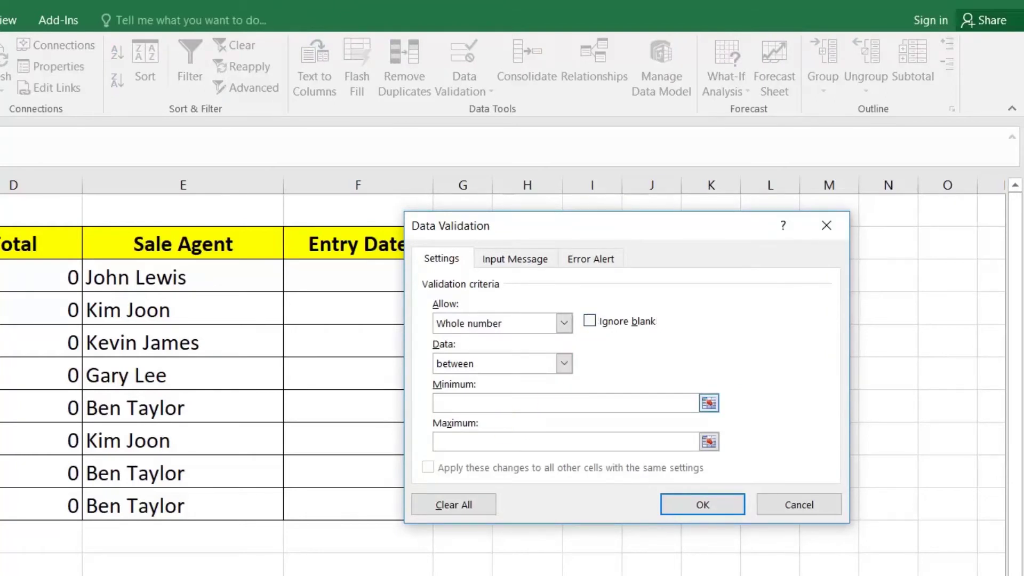
pyautogui.write('0')
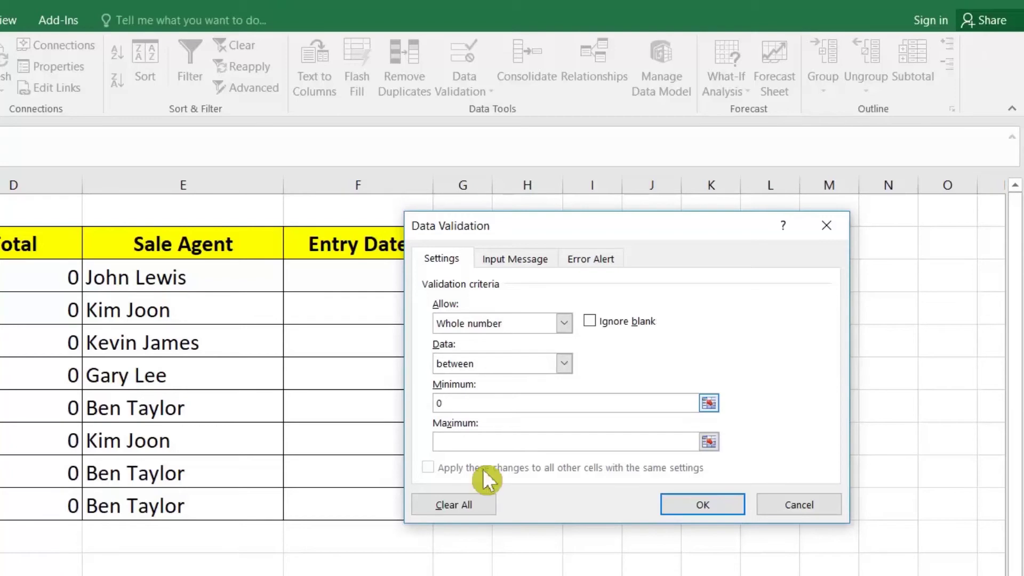
pyautogui.click(480, 442)
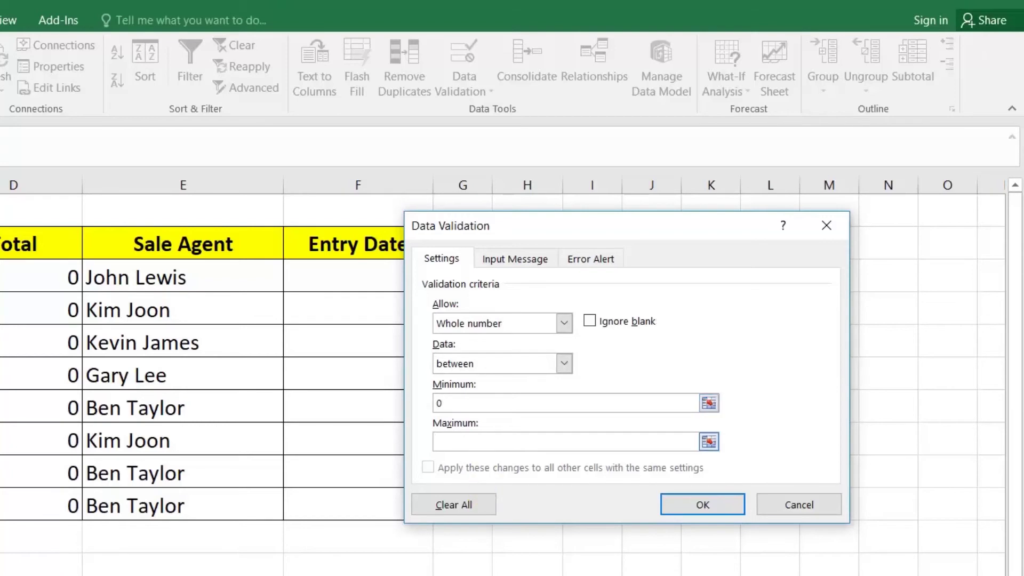
pyautogui.write('1000')
pyautogui.click(684, 506)
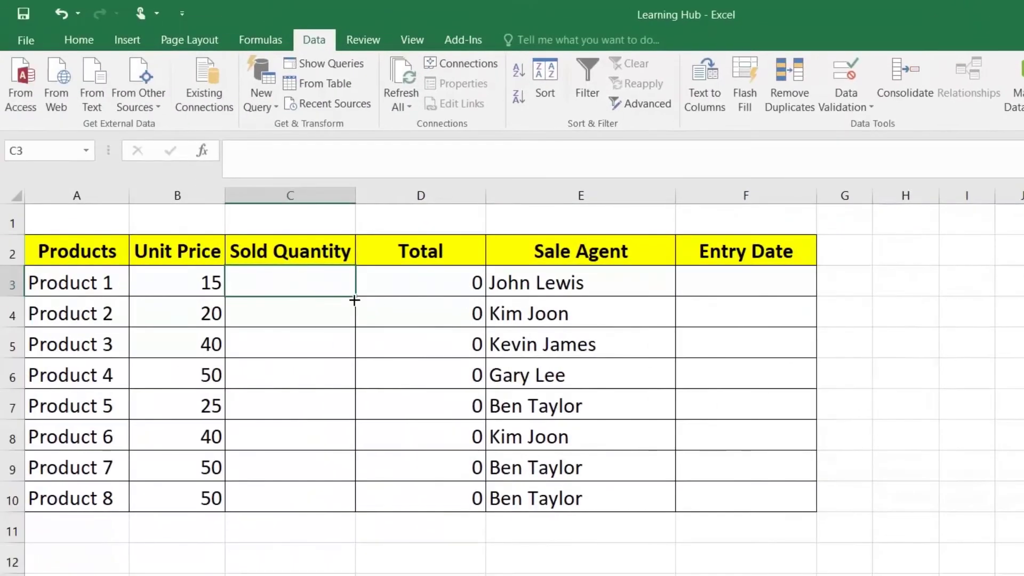
pyautogui.moveTo(355, 300); pyautogui.dragTo(336, 496)
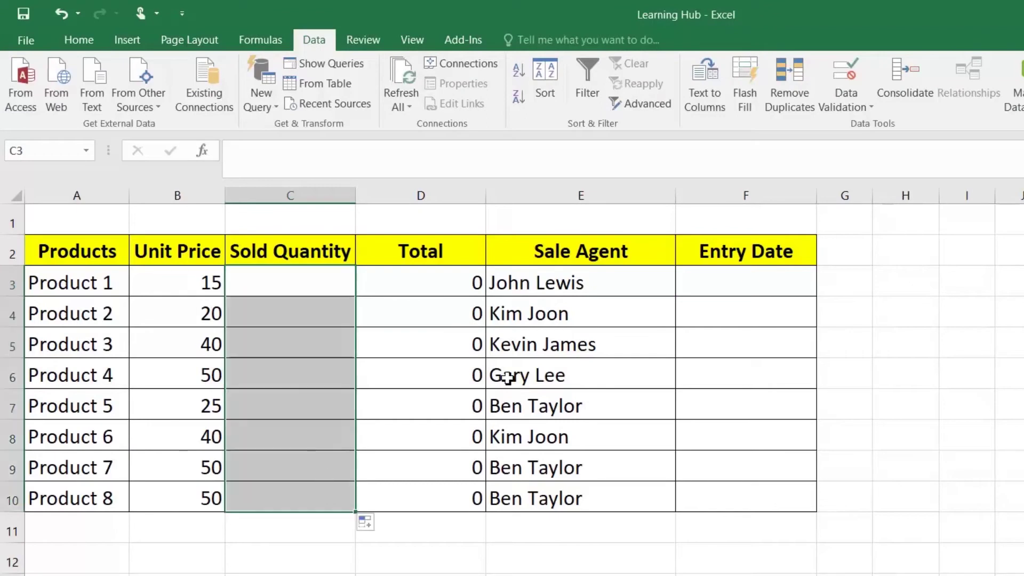
# Limit F3 to dates from 01-01-2020 to 31-12-2020 and fill the rule down column F
pyautogui.click(746, 281)
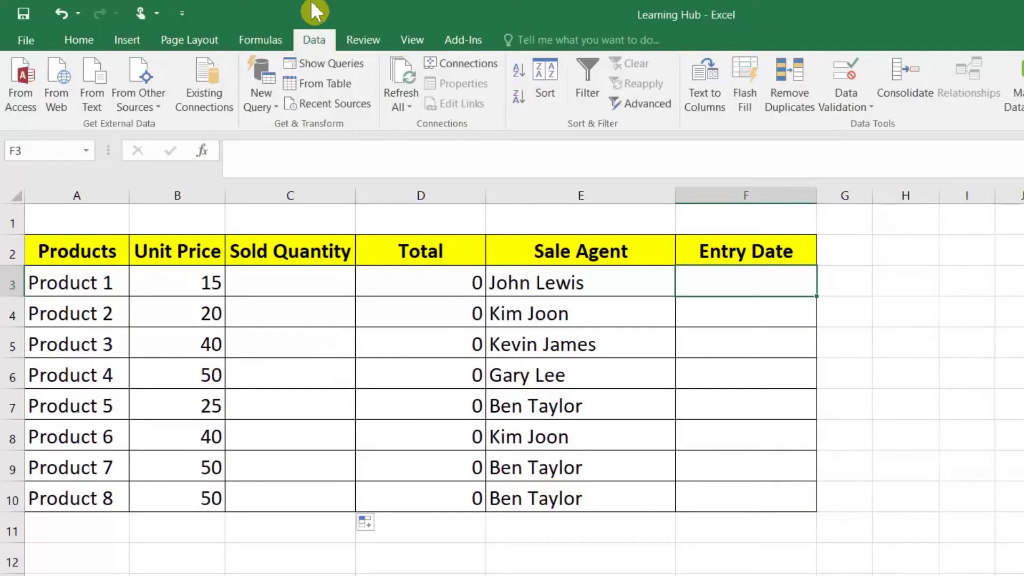
pyautogui.click(848, 104)
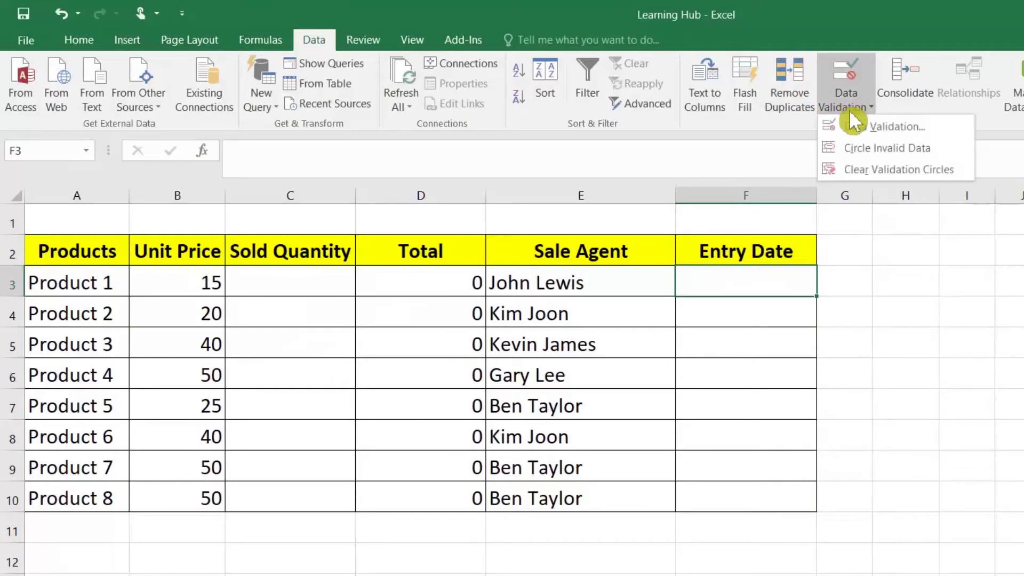
pyautogui.click(871, 126)
pyautogui.click(893, 322)
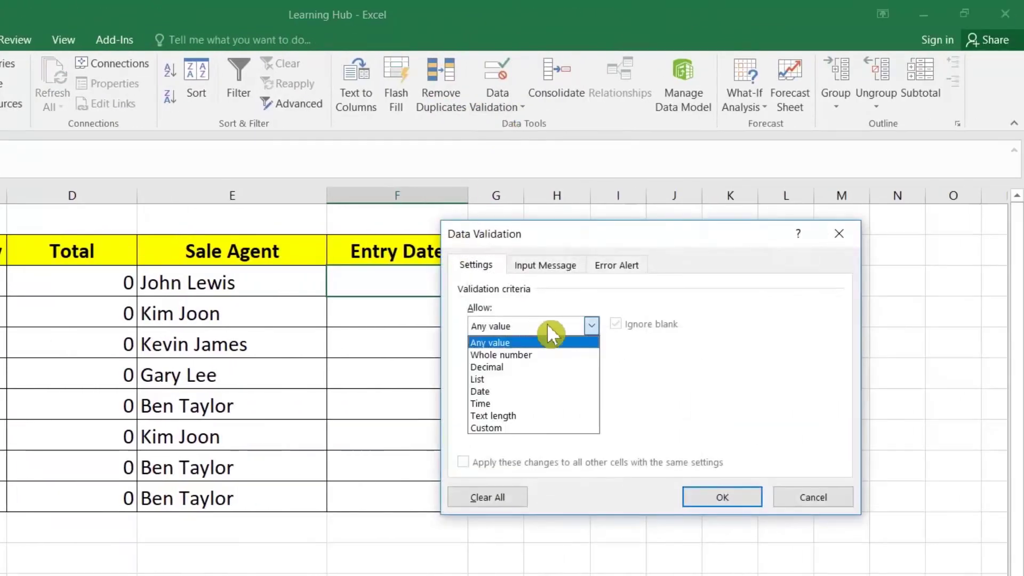
pyautogui.click(526, 389)
pyautogui.click(530, 400)
pyautogui.write('01-01-2020')
pyautogui.click(533, 438)
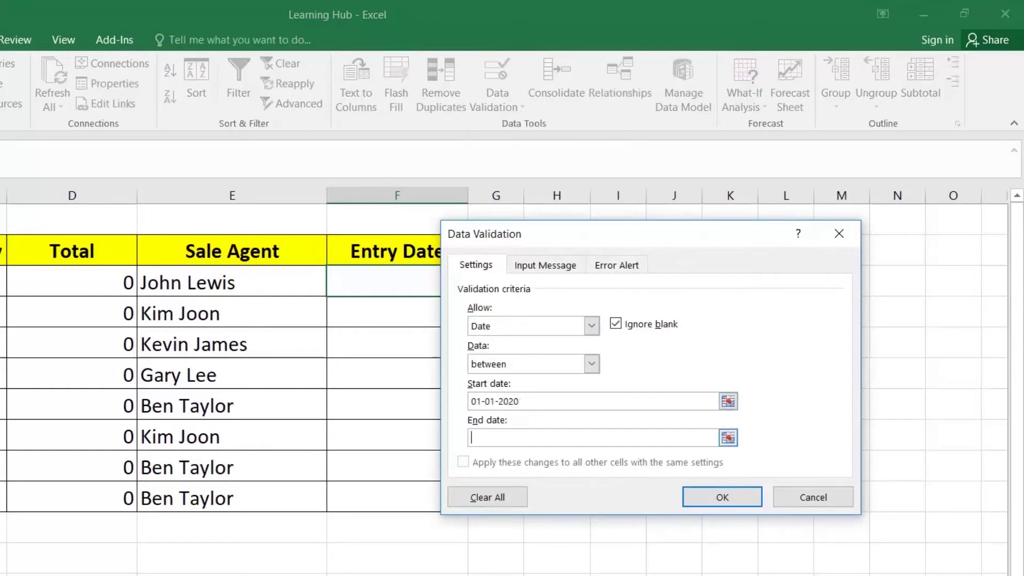
pyautogui.write('31-')
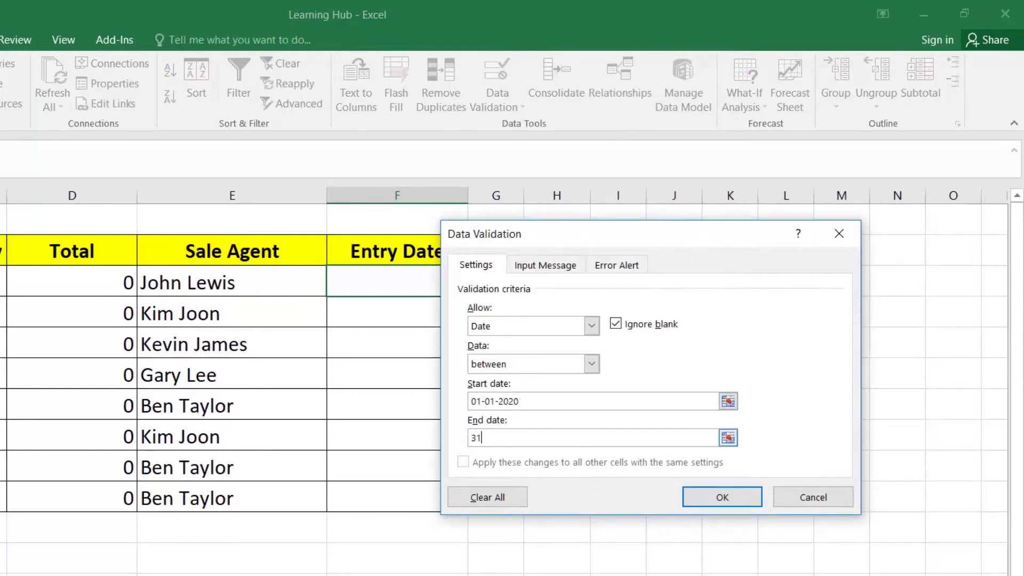
pyautogui.write('12-2020')
pyautogui.click(722, 498)
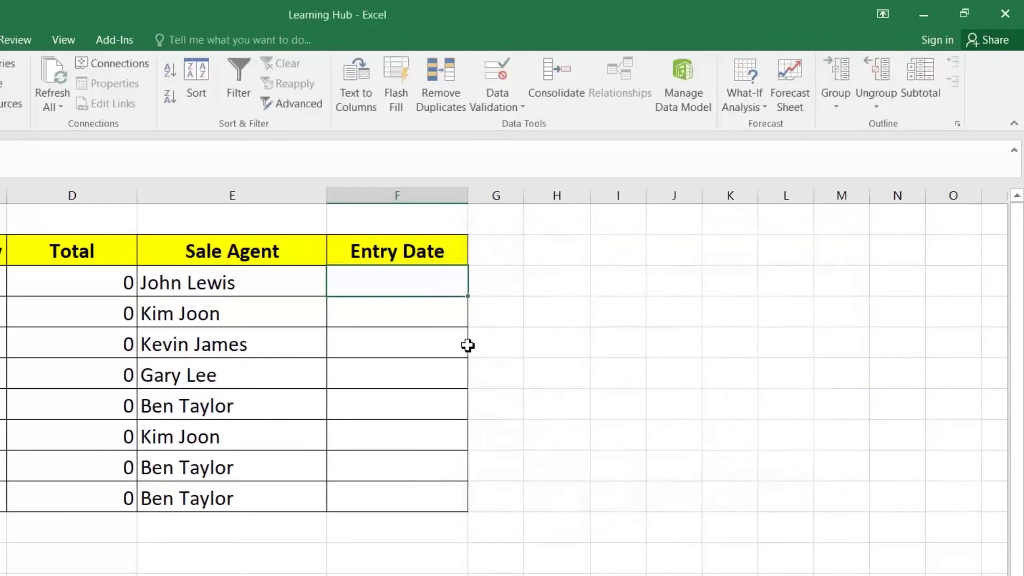
pyautogui.moveTo(762, 275); pyautogui.dragTo(756, 471)
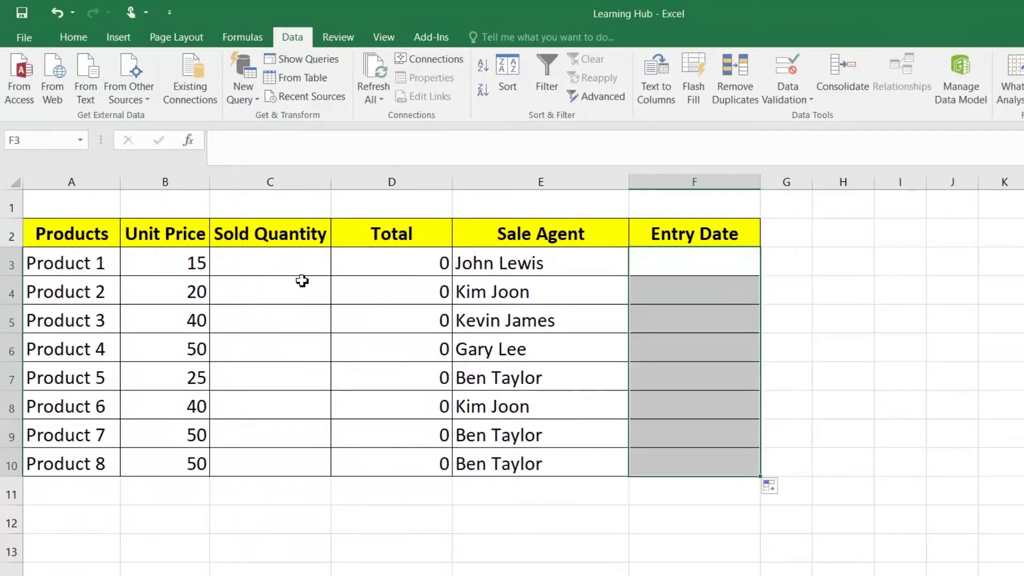
# Test C3's quantity rule with the text 'dfsd', the date 12-12-2020 and 22
pyautogui.click(292, 268)
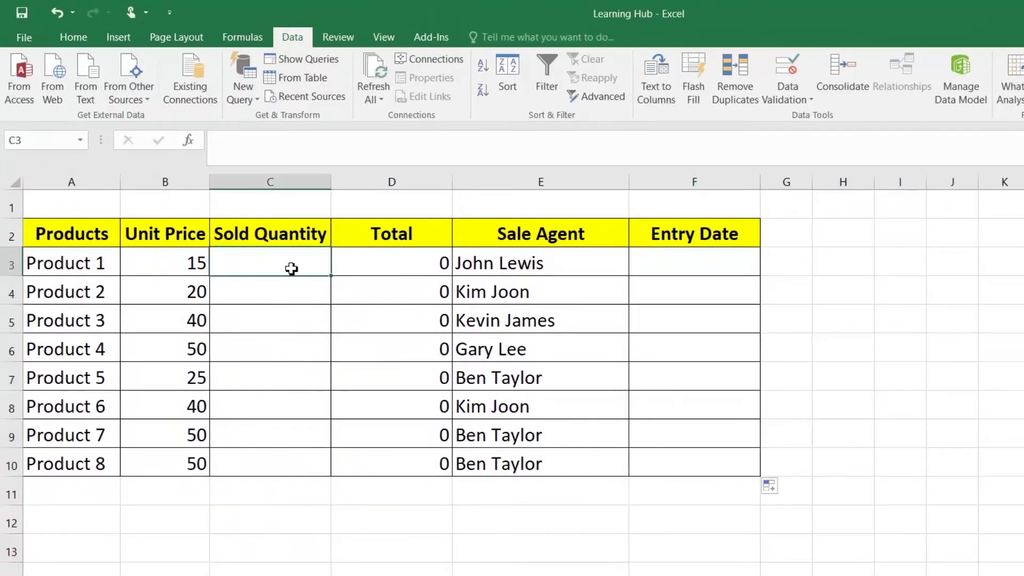
pyautogui.write('dfsd')
pyautogui.press('Return')
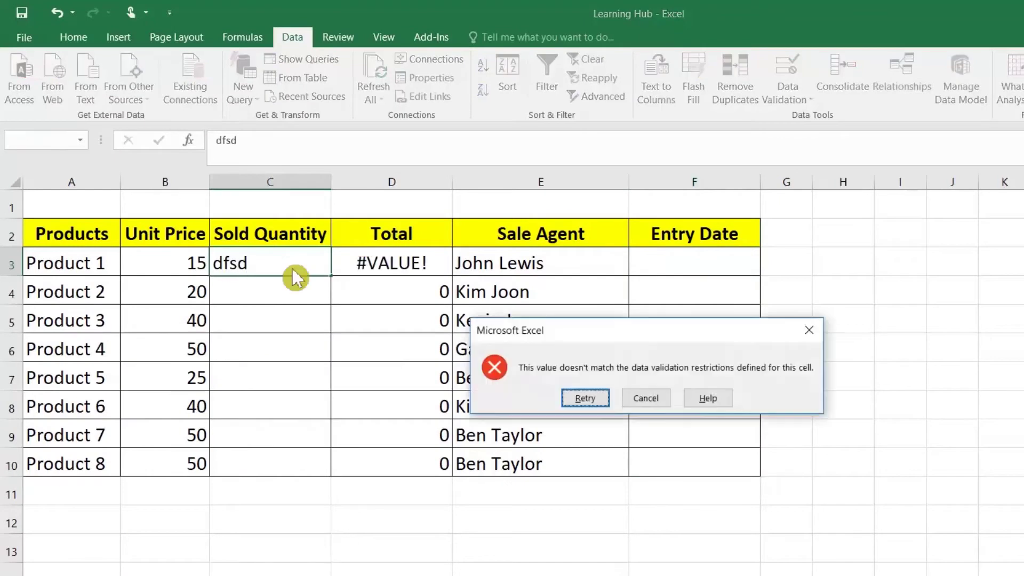
pyautogui.click(647, 398)
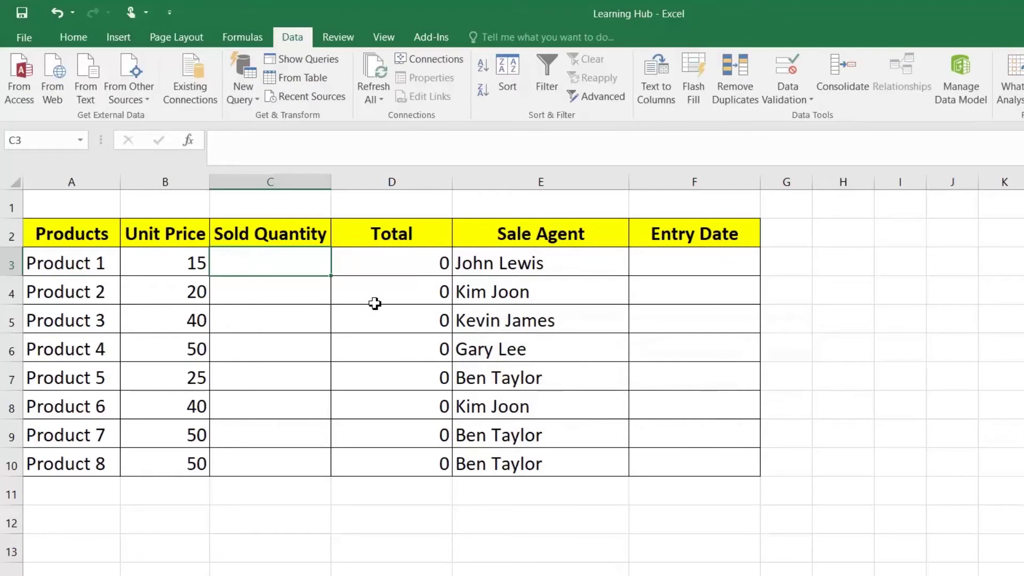
pyautogui.write('12-12-2020')
pyautogui.press('Return')
pyautogui.press('Return')
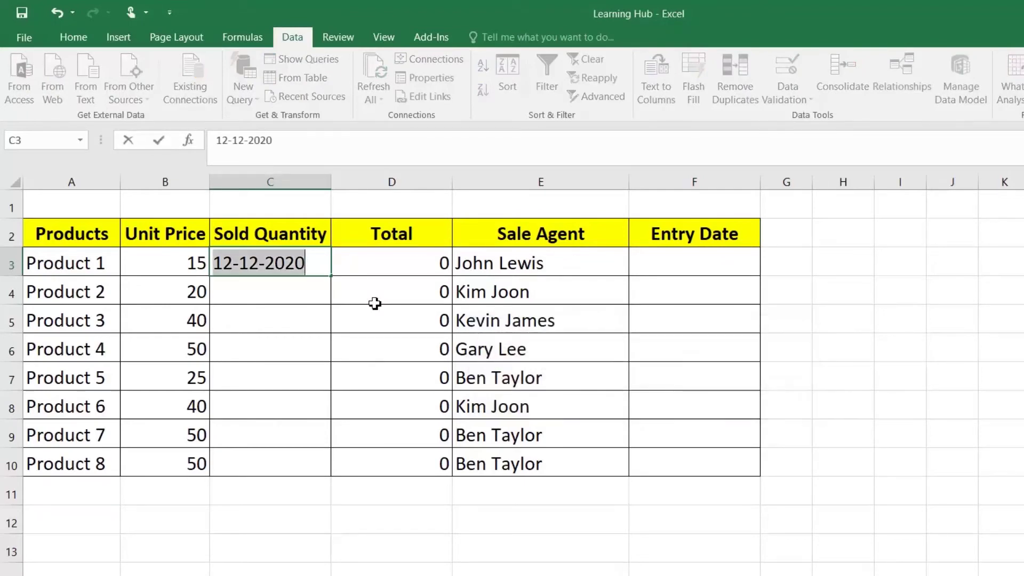
pyautogui.write('22')
pyautogui.press('Return')
# Try 22.22 and 1011 in C3, cancelling each rejected entry
pyautogui.press('Up')
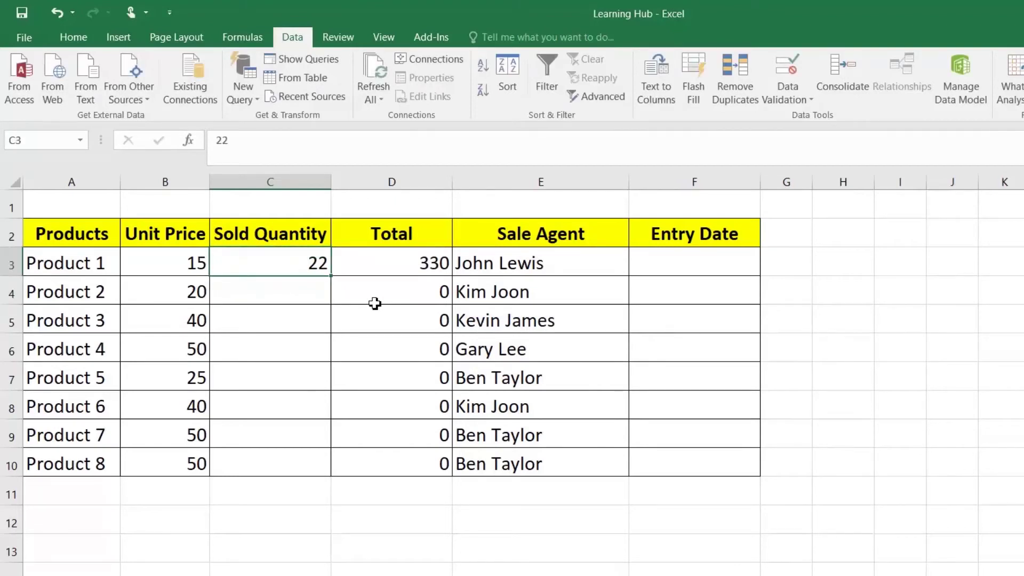
pyautogui.write('22.22')
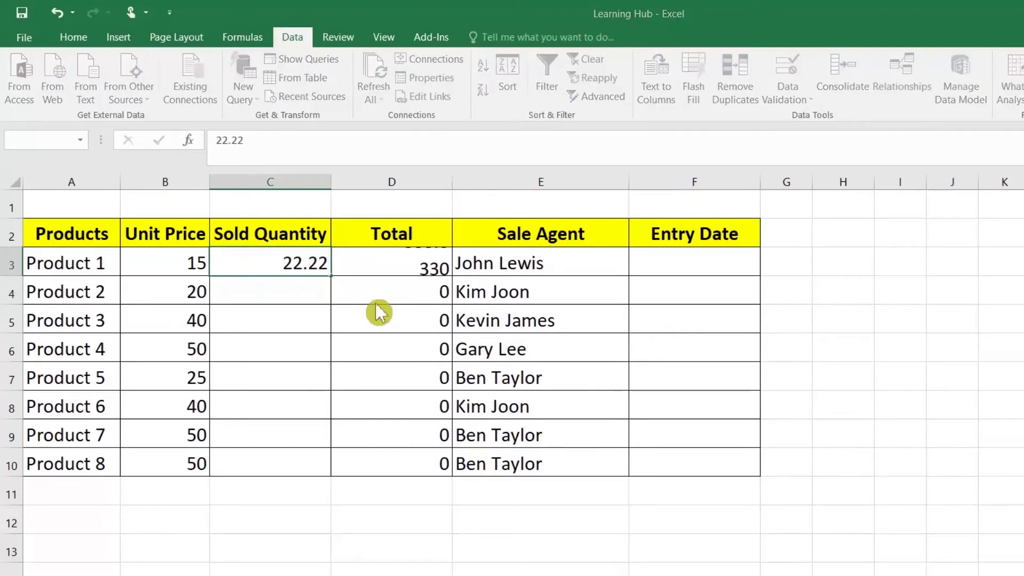
pyautogui.press('Return')
pyautogui.press('Tab')
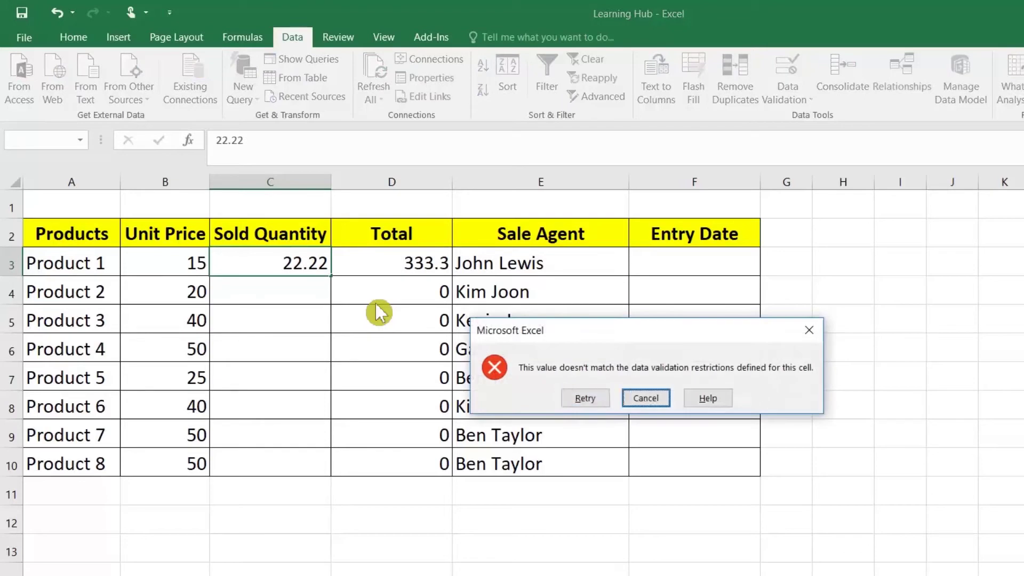
pyautogui.press('Return')
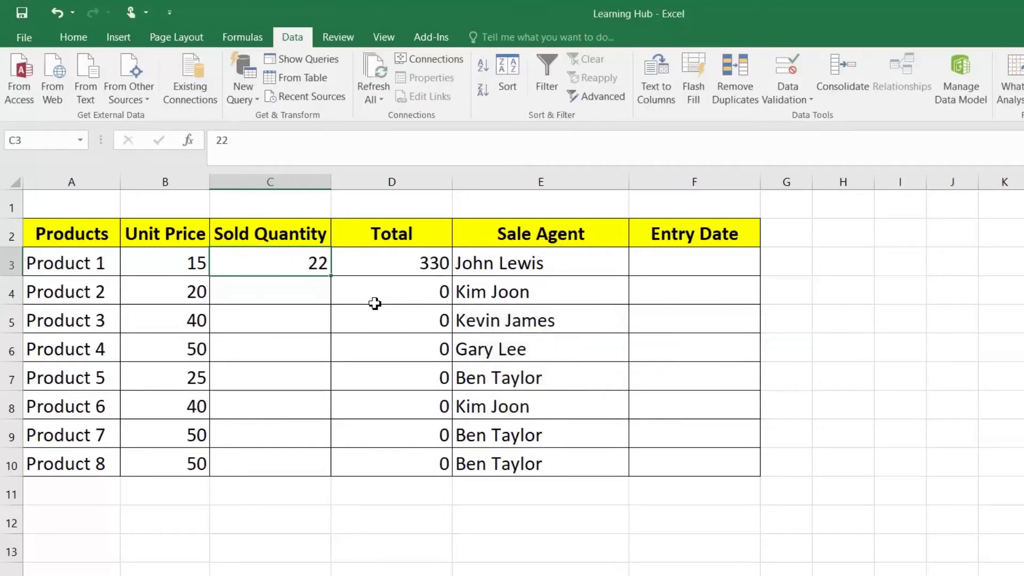
pyautogui.write('101')
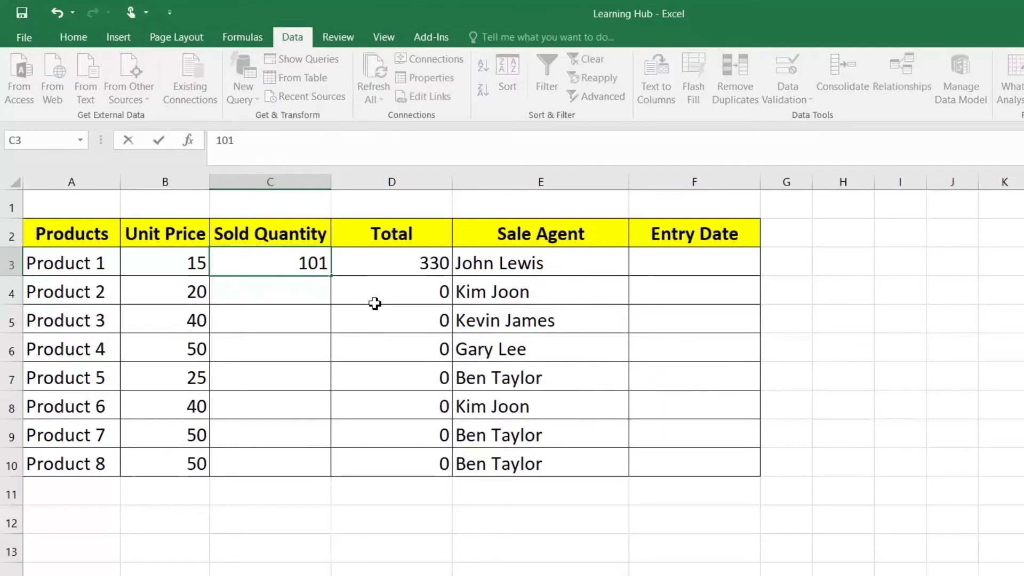
pyautogui.write('1')
pyautogui.press('Return')
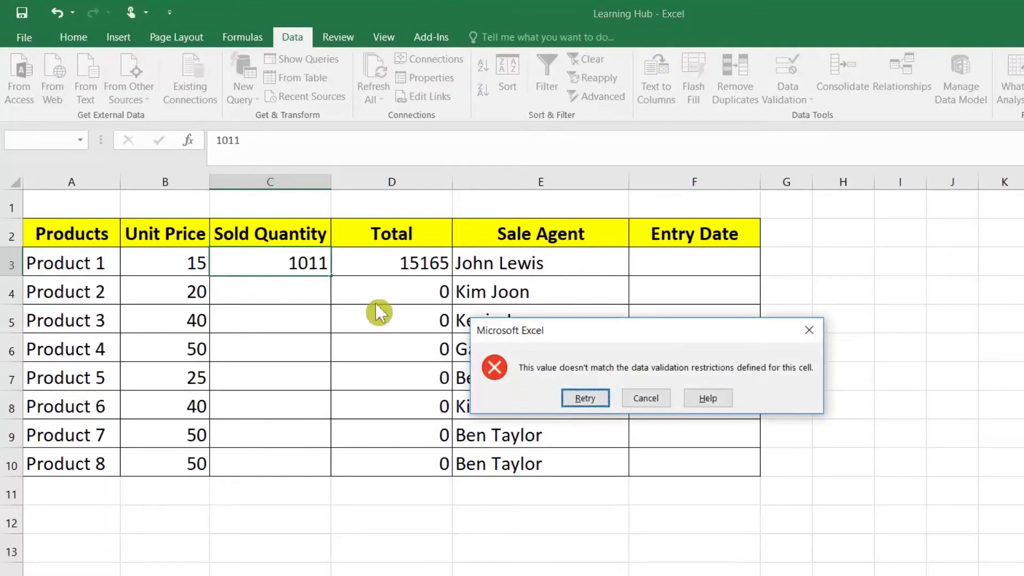
pyautogui.click(644, 401)
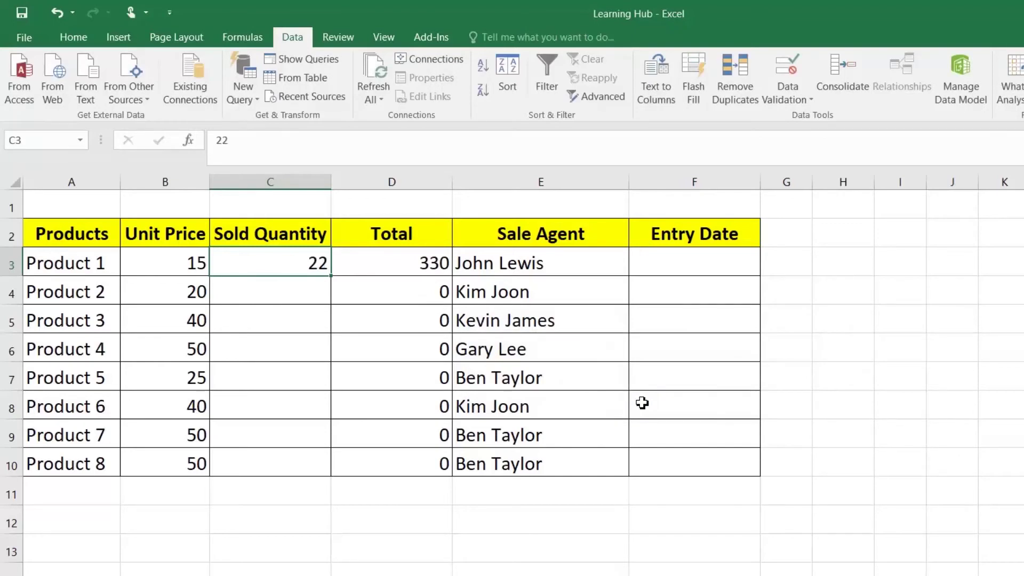
# Enter sold quantities 33, 344 and 434 for Products 1–3
pyautogui.write('33')
pyautogui.press('Return')
pyautogui.write('344')
pyautogui.press('Return')
pyautogui.write('434')
pyautogui.press('Return')
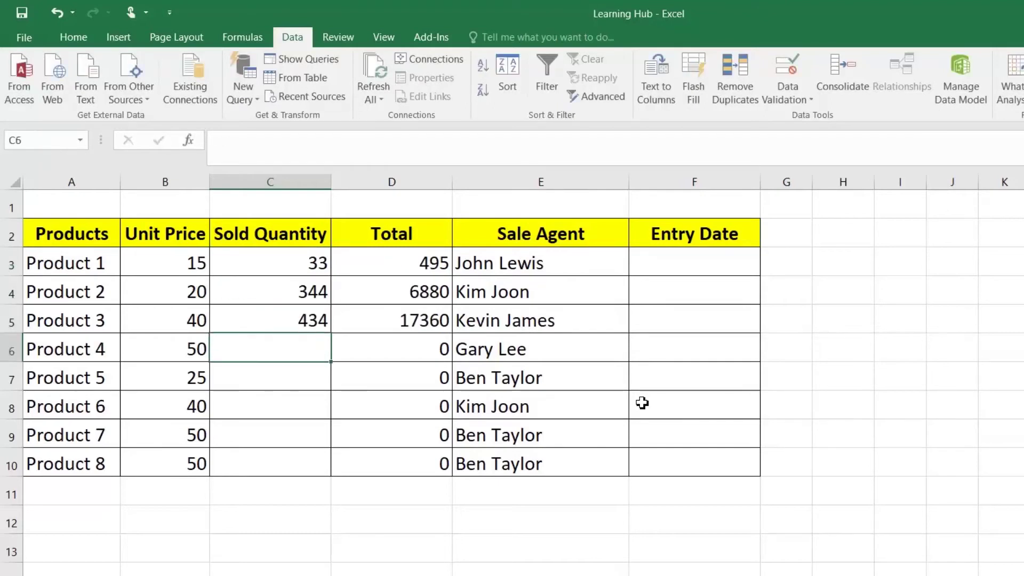
# Test F3's date rule with 'test' and 33, then enter 02-02-2020
pyautogui.click(690, 270)
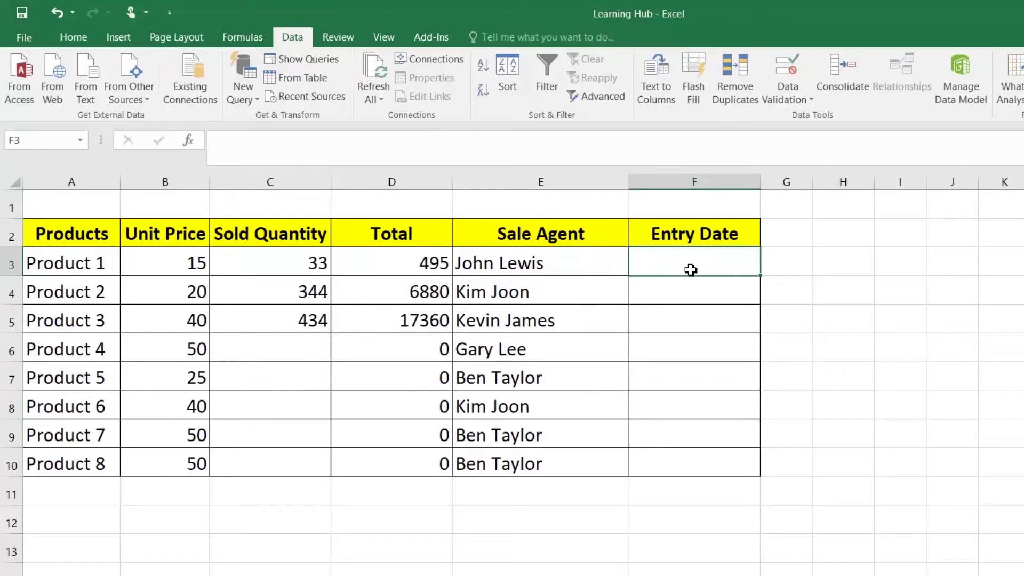
pyautogui.write('test')
pyautogui.press('Return')
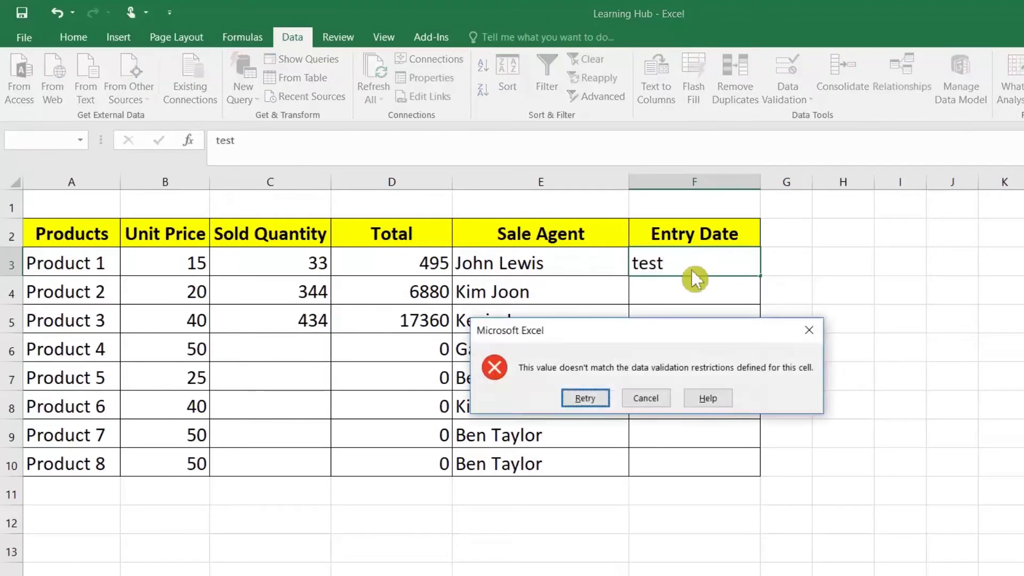
pyautogui.press('Return')
pyautogui.write('33')
pyautogui.press('Return')
pyautogui.press('Return')
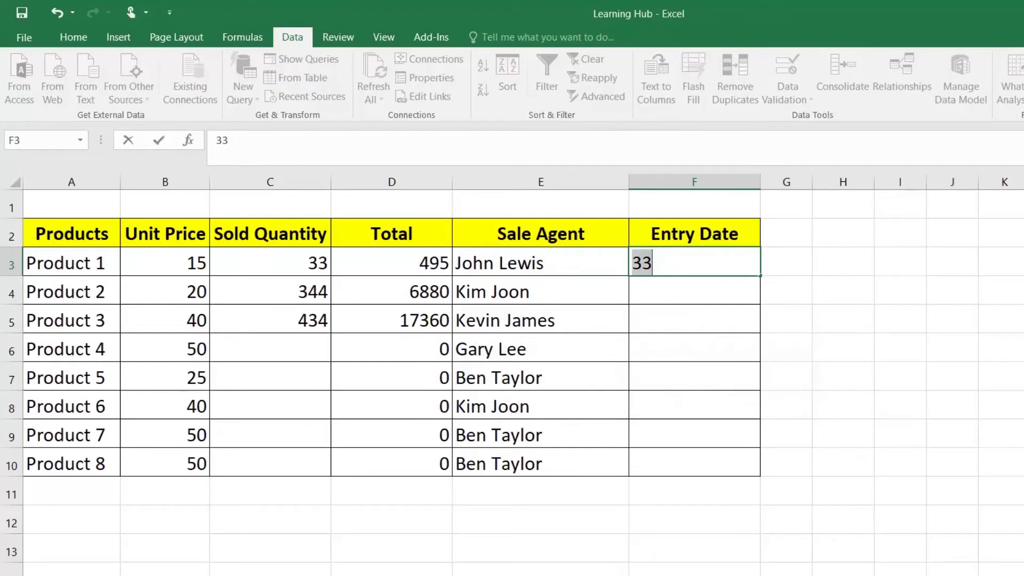
pyautogui.write('02-02-202')
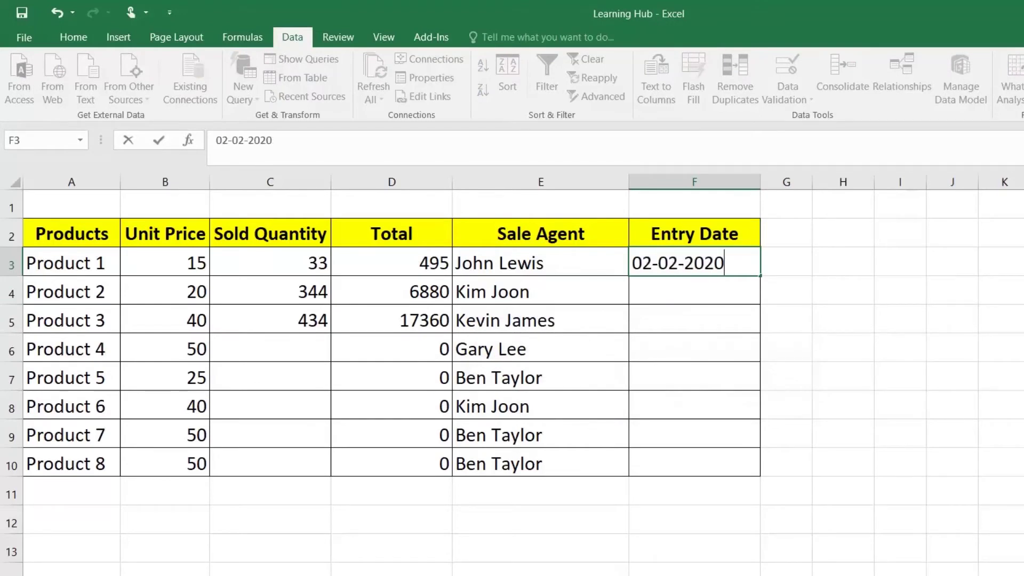
pyautogui.write('0')
pyautogui.press('Return')
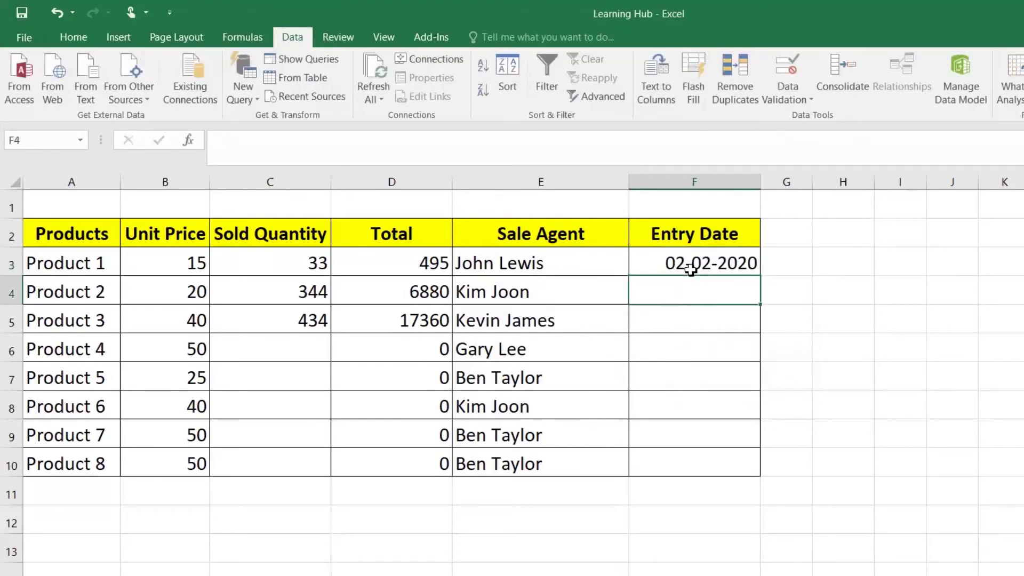
# Test F4's date range with 01-01-2019, then with 01-01-2021
pyautogui.write('01-01-2019')
pyautogui.press('Return')
pyautogui.press('Return')
pyautogui.press('End')
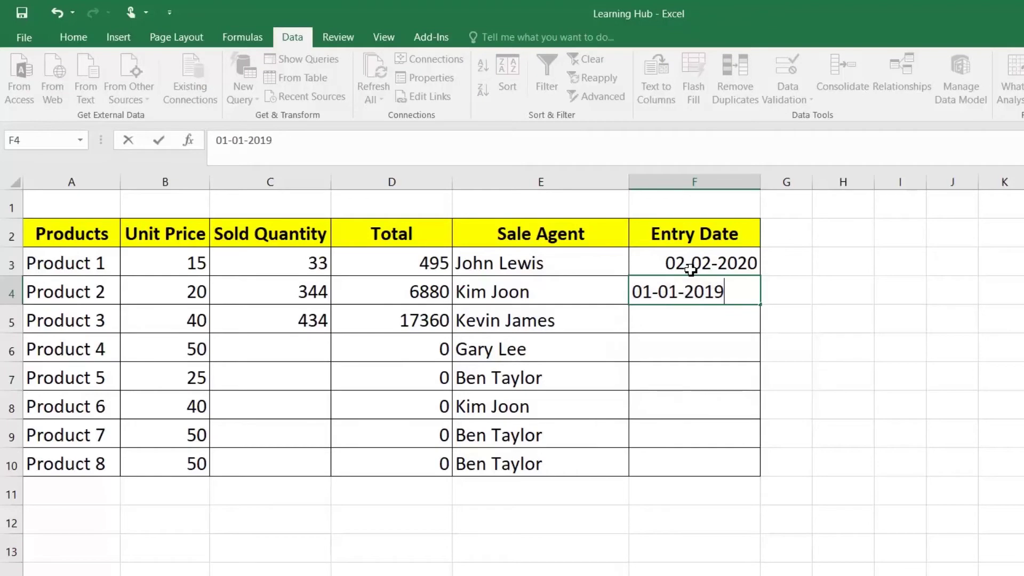
pyautogui.press('BackSpace')
pyautogui.press('BackSpace')
pyautogui.write('21')
pyautogui.press('Return')
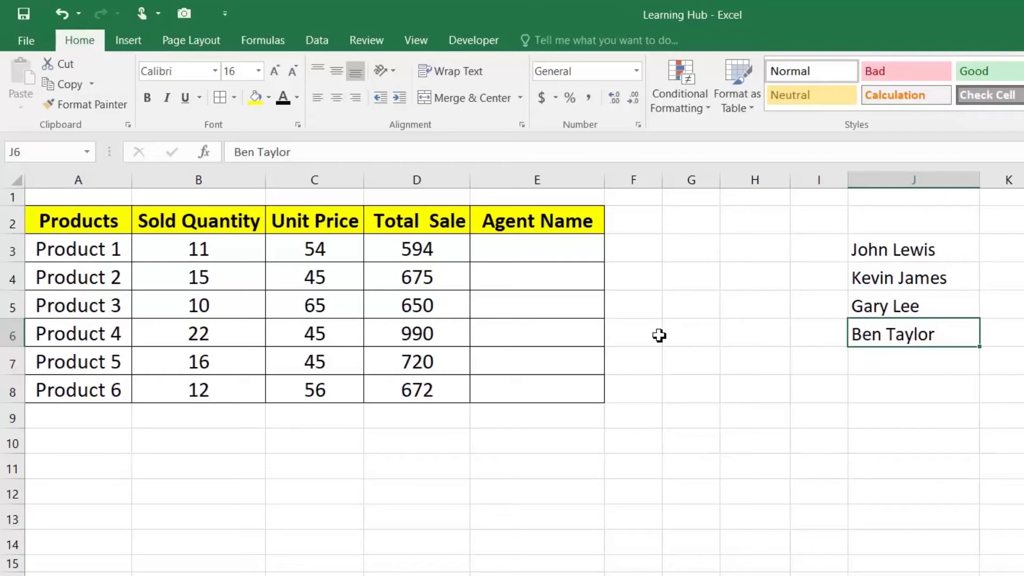
# Test E3 with the entry 'ADFAD', then clear it
pyautogui.click(516, 249)
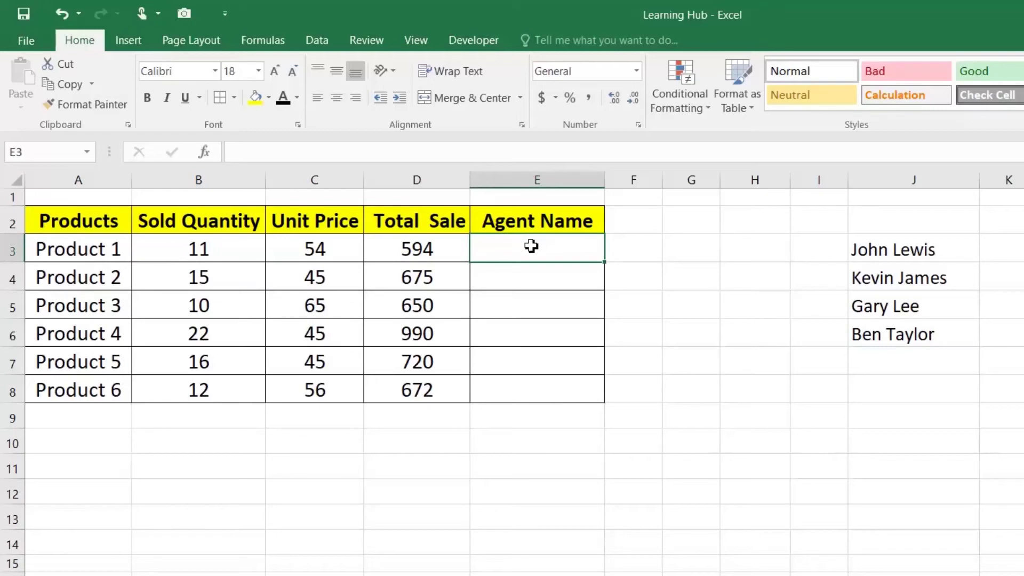
pyautogui.moveTo(907, 250); pyautogui.dragTo(906, 328)
pyautogui.click(557, 252)
pyautogui.write('ADFAD')
pyautogui.press('Return')
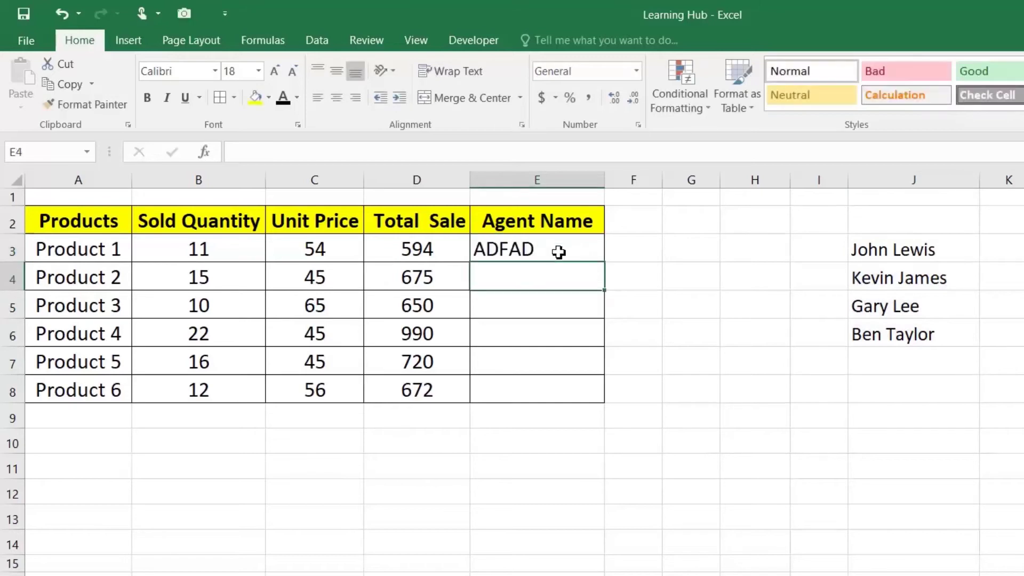
pyautogui.click(559, 252)
pyautogui.press('Delete')
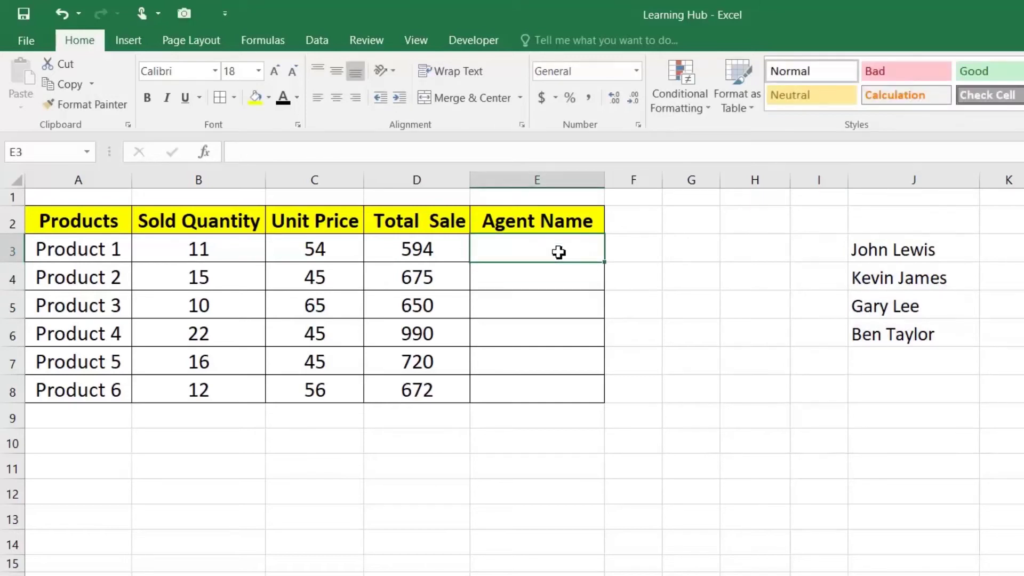
pyautogui.moveTo(533, 245); pyautogui.dragTo(528, 379)
pyautogui.click(526, 252)
# Give E3 a list validation sourced from $J$3:$J$6 with Ignore blank off
pyautogui.click(333, 39)
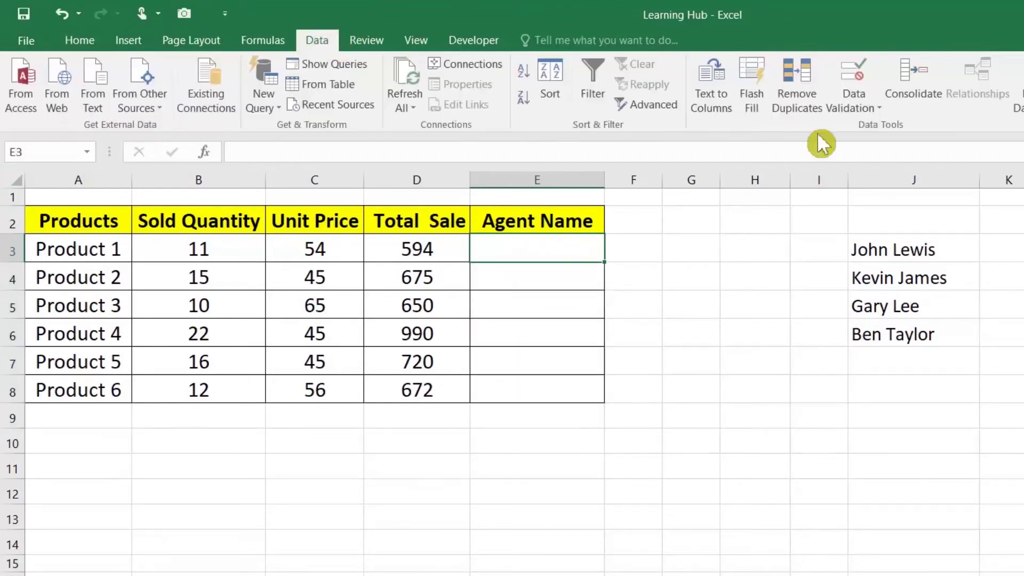
pyautogui.click(886, 126)
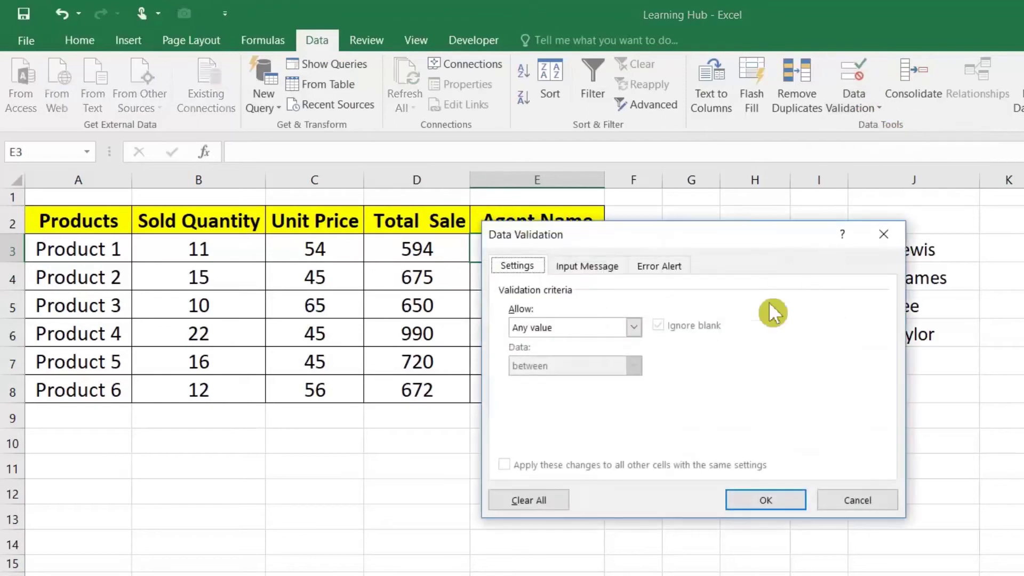
pyautogui.click(595, 329)
pyautogui.click(572, 378)
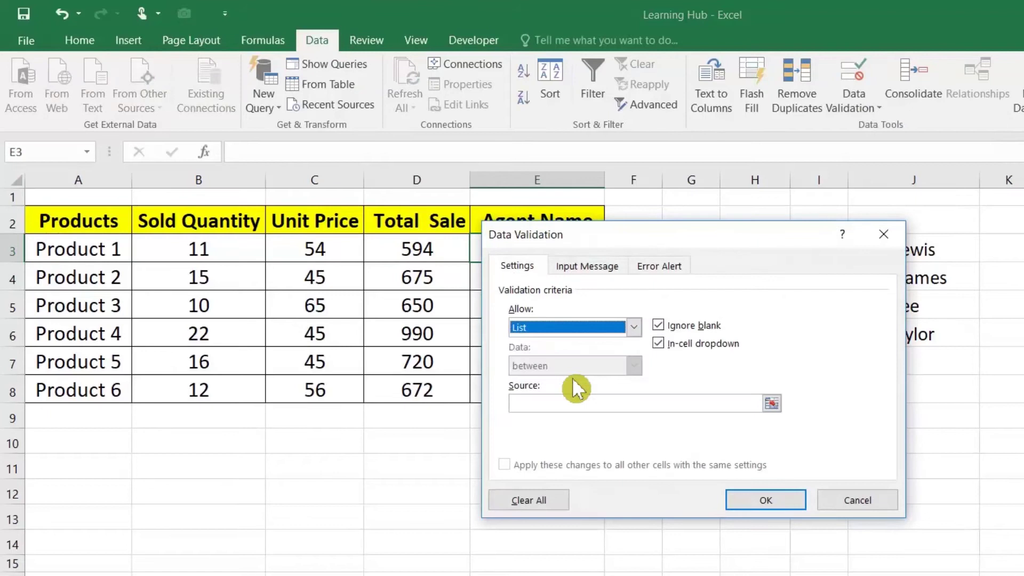
pyautogui.click(663, 323)
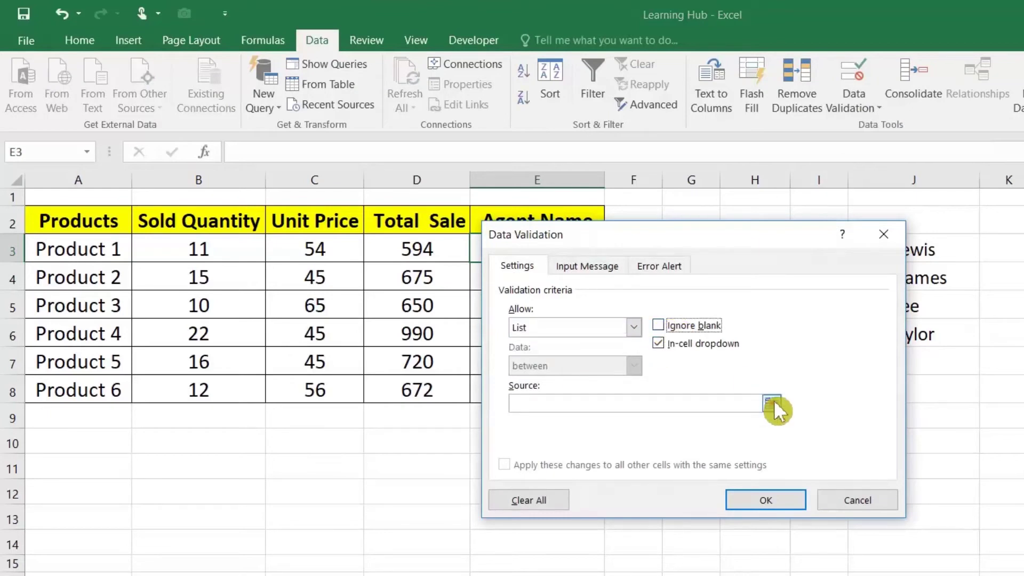
pyautogui.click(774, 402)
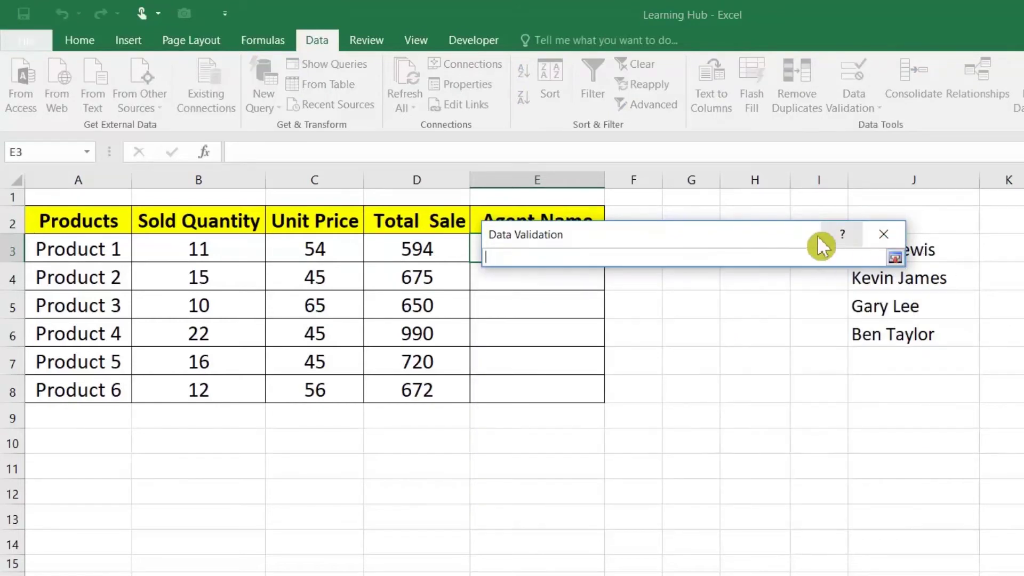
pyautogui.moveTo(822, 235); pyautogui.dragTo(747, 232)
pyautogui.click(879, 252)
pyautogui.moveTo(879, 252); pyautogui.dragTo(881, 325)
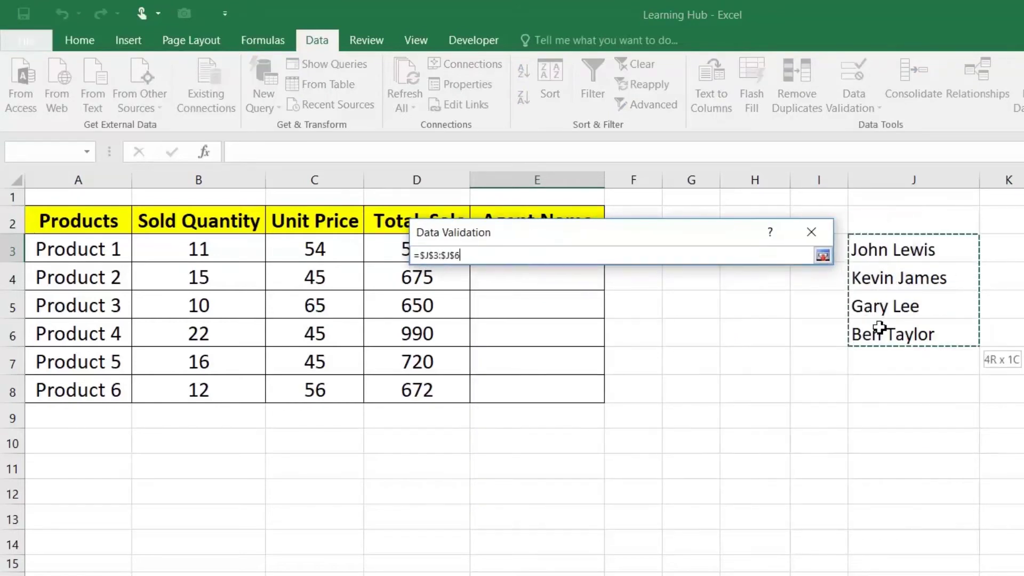
pyautogui.click(823, 255)
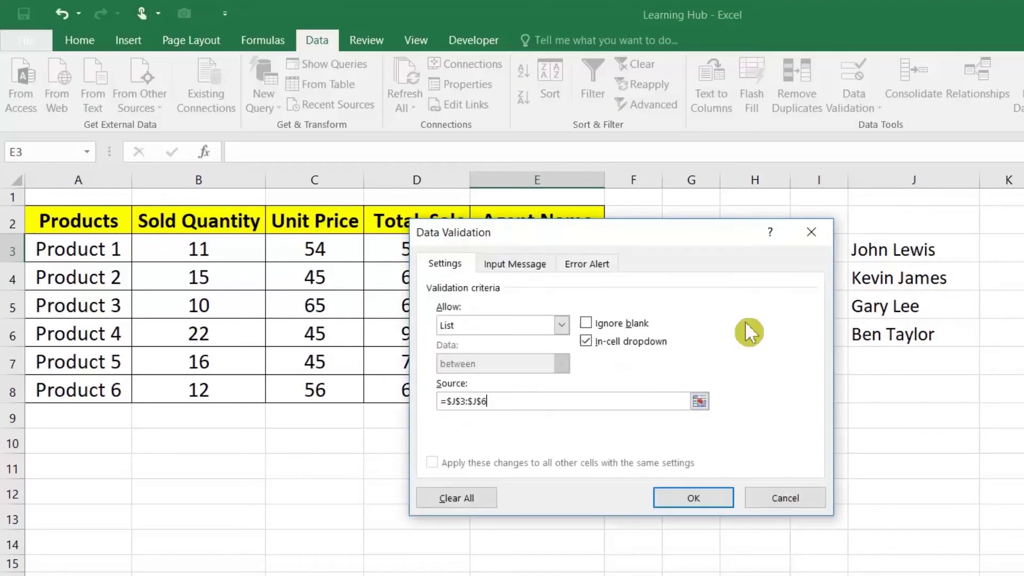
pyautogui.click(696, 493)
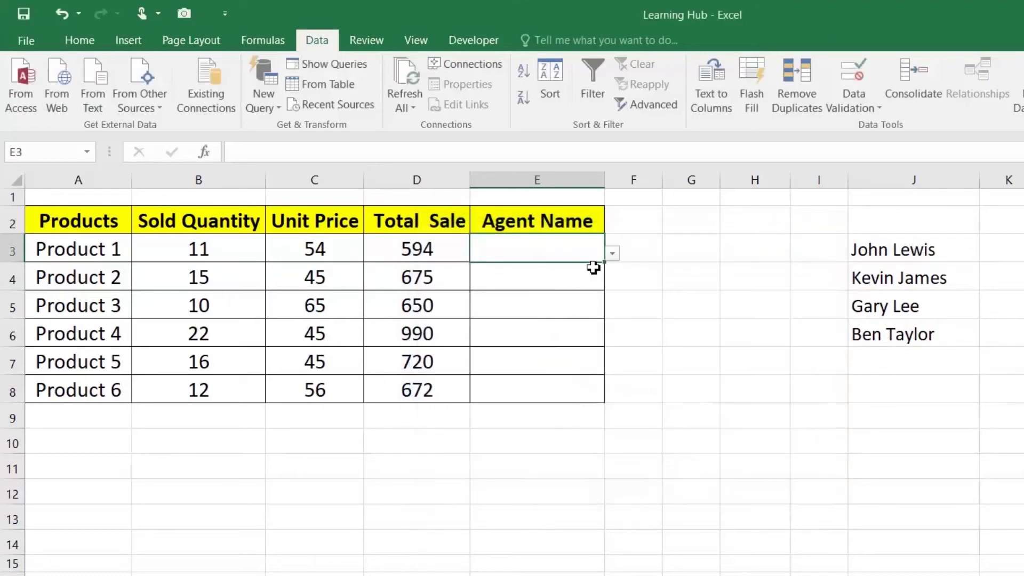
# Copy E3's dropdown rule to E8 and confirm the invalid name 'DFADS' is rejected
pyautogui.moveTo(605, 266); pyautogui.dragTo(606, 394)
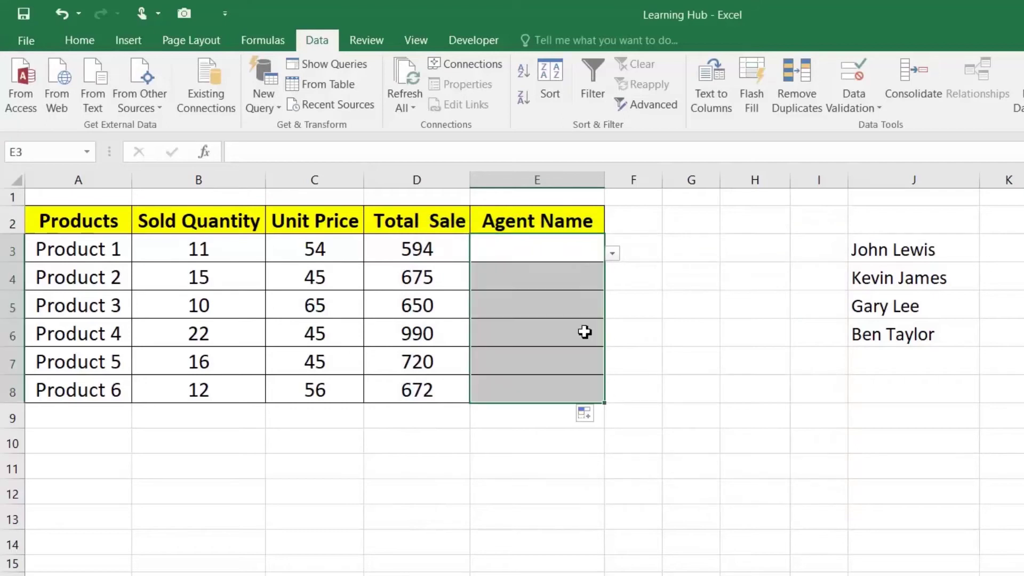
pyautogui.click(580, 249)
pyautogui.write('DFADS')
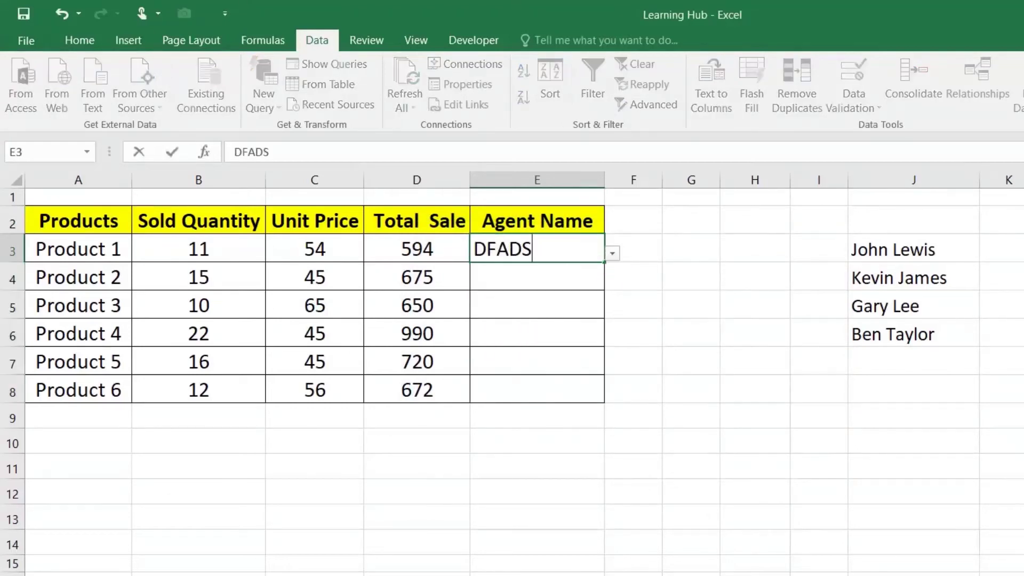
pyautogui.press('Return')
pyautogui.press('Escape')
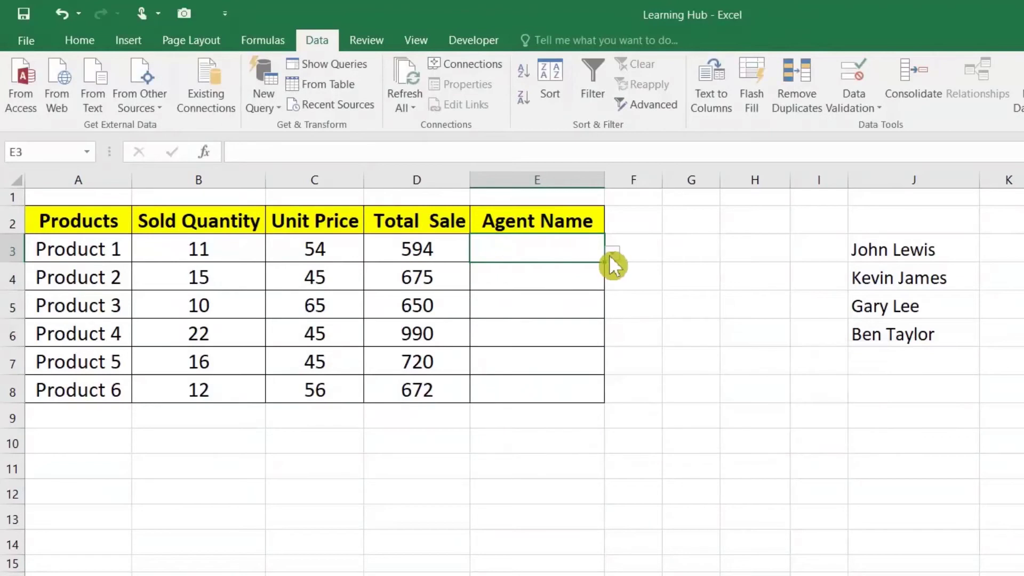
# Choose agents from the dropdown for Products 1–3 in E3:E5
pyautogui.click(611, 256)
pyautogui.click(573, 267)
pyautogui.click(582, 279)
pyautogui.click(612, 281)
pyautogui.click(577, 308)
pyautogui.click(581, 305)
pyautogui.click(612, 308)
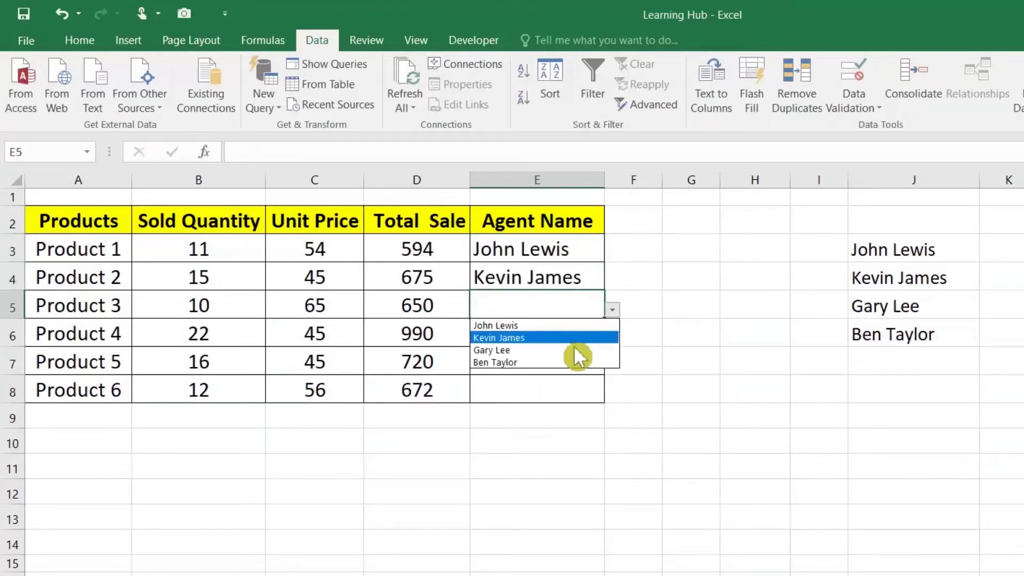
pyautogui.click(579, 350)
# Choose agents from the dropdown for Products 4–6 in E6:E8
pyautogui.click(592, 359)
pyautogui.click(613, 366)
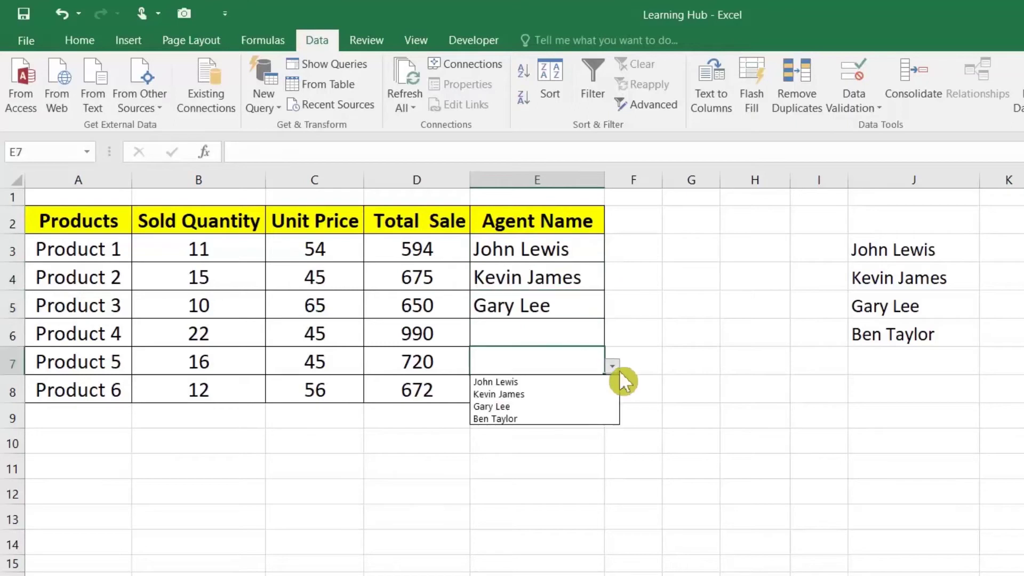
pyautogui.click(572, 395)
pyautogui.click(577, 336)
pyautogui.click(612, 338)
pyautogui.click(536, 379)
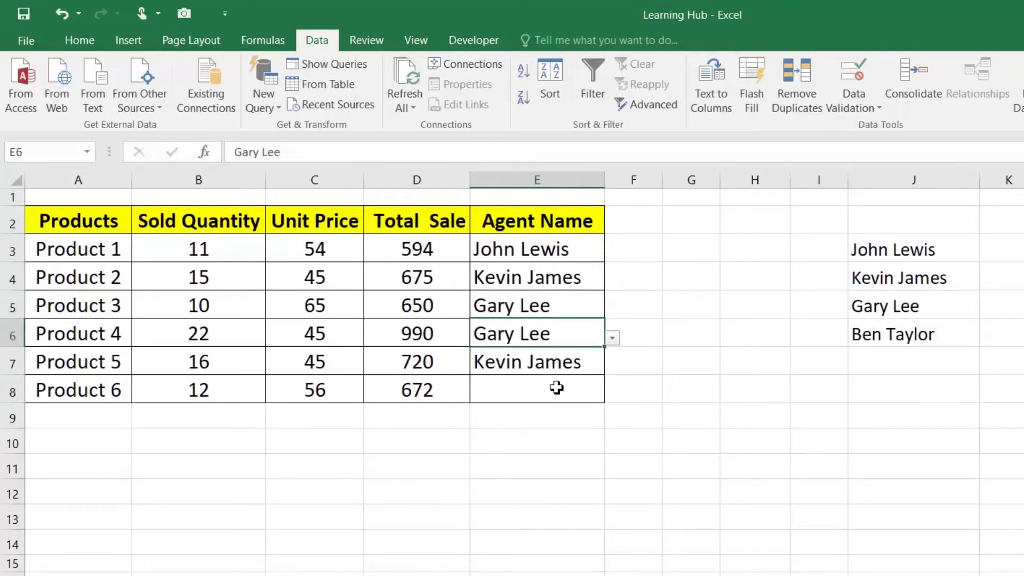
pyautogui.click(592, 395)
pyautogui.click(612, 395)
pyautogui.click(571, 421)
pyautogui.moveTo(570, 251); pyautogui.dragTo(575, 335)
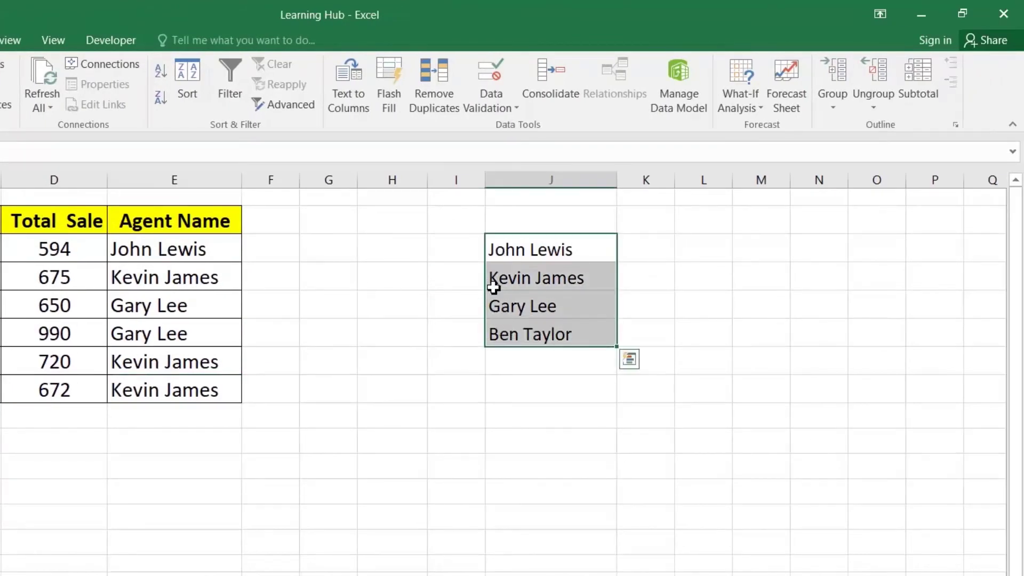
# Move the agent name list to XFC2:XFC5 and make its text white
pyautogui.rightClick(532, 273)
pyautogui.click(545, 278)
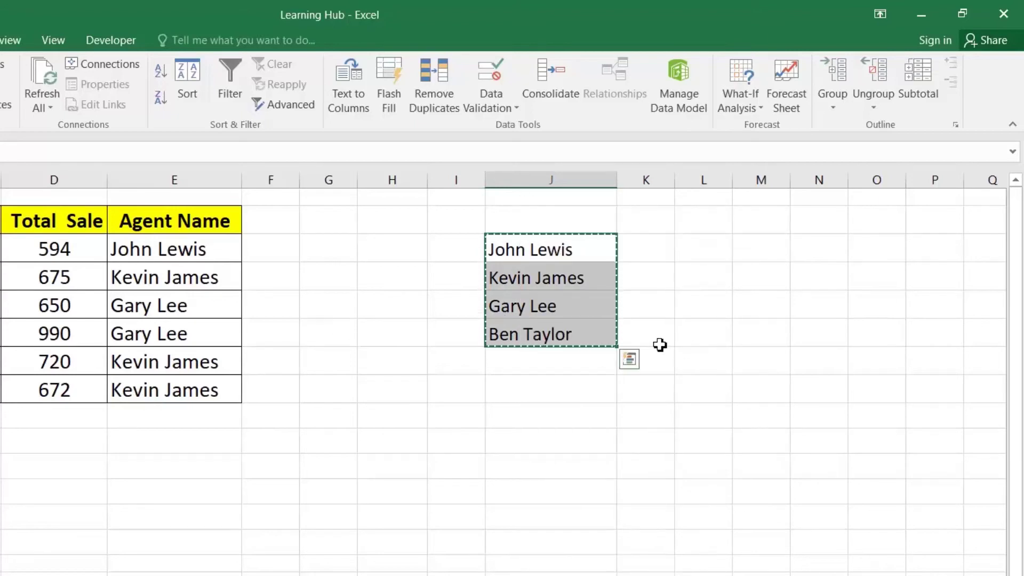
pyautogui.click(589, 198)
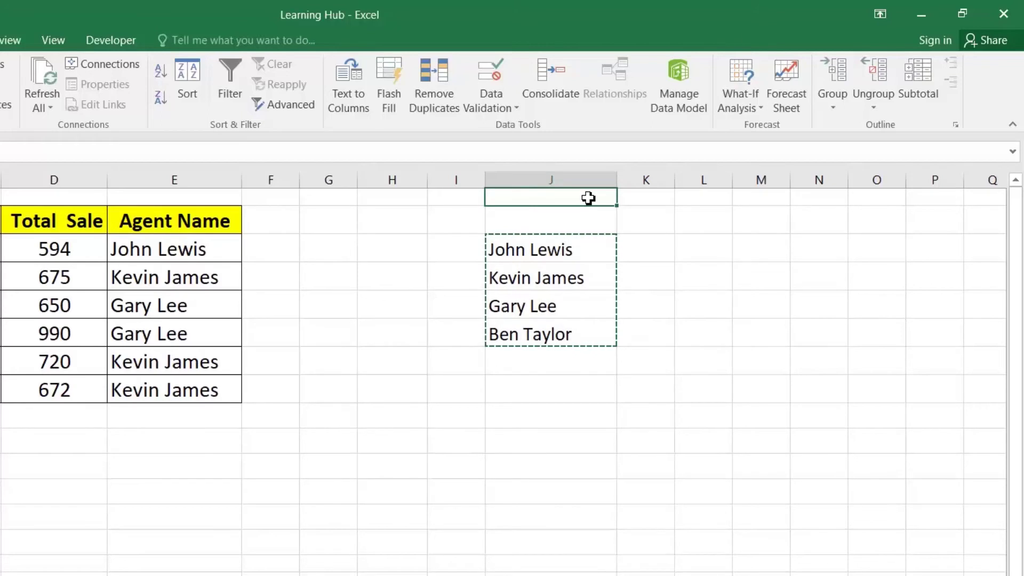
pyautogui.hotkey('ctrl', 'Right')
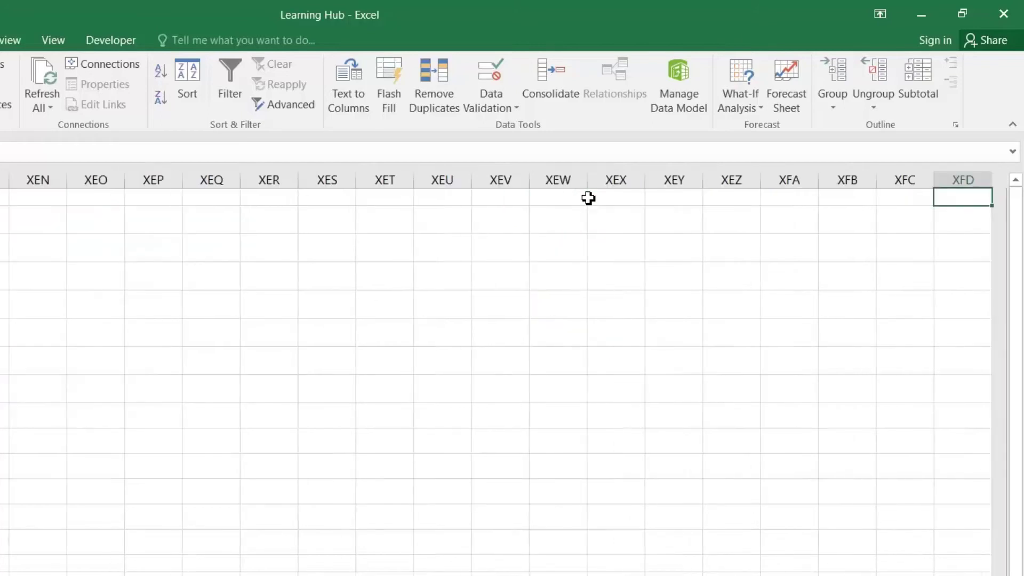
pyautogui.rightClick(890, 196)
pyautogui.click(747, 275)
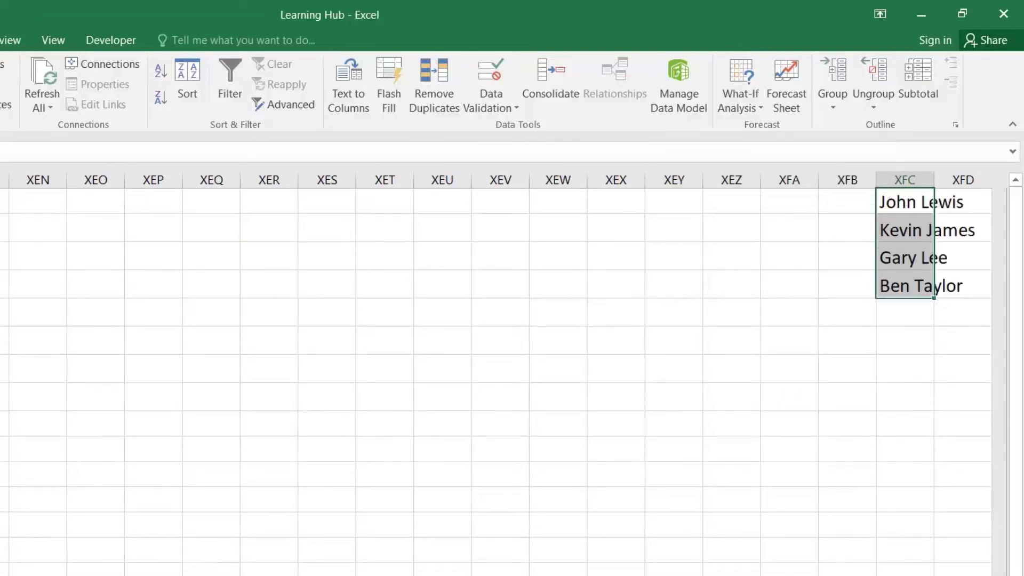
pyautogui.hotkey('alt', 'h')
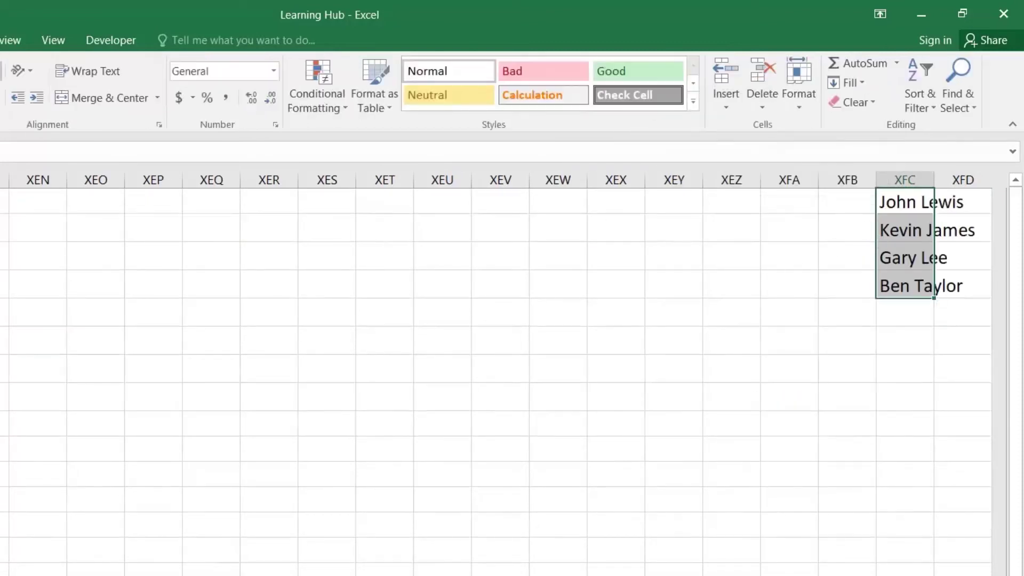
pyautogui.click(60, 96)
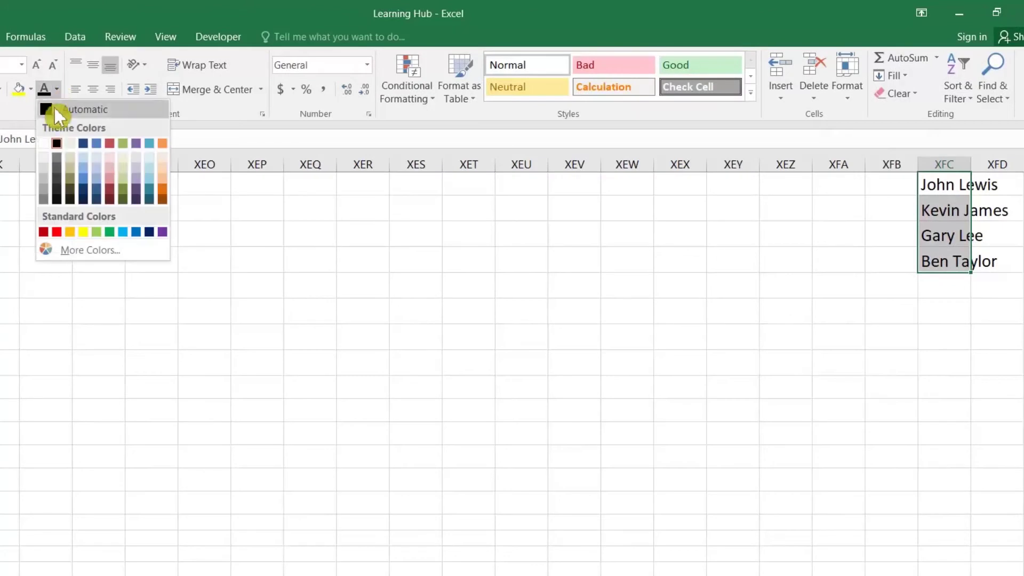
pyautogui.click(47, 143)
pyautogui.click(871, 210)
pyautogui.hotkey('ctrl', 'Home')
pyautogui.hscroll(-1, 871, 211)
pyautogui.hotkey('ctrl', 'Home')
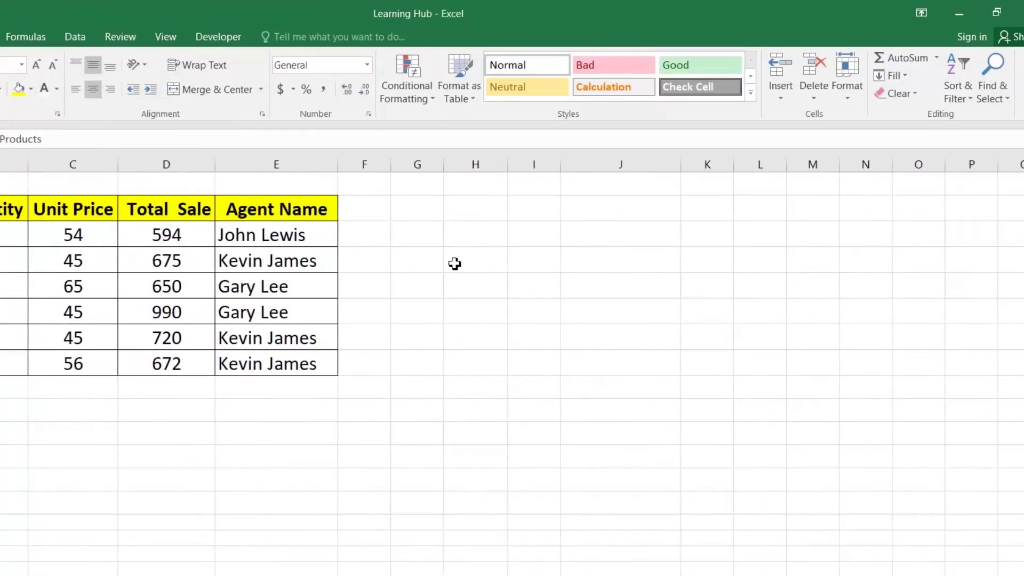
pyautogui.click(278, 271)
pyautogui.click(343, 277)
pyautogui.click(312, 297)
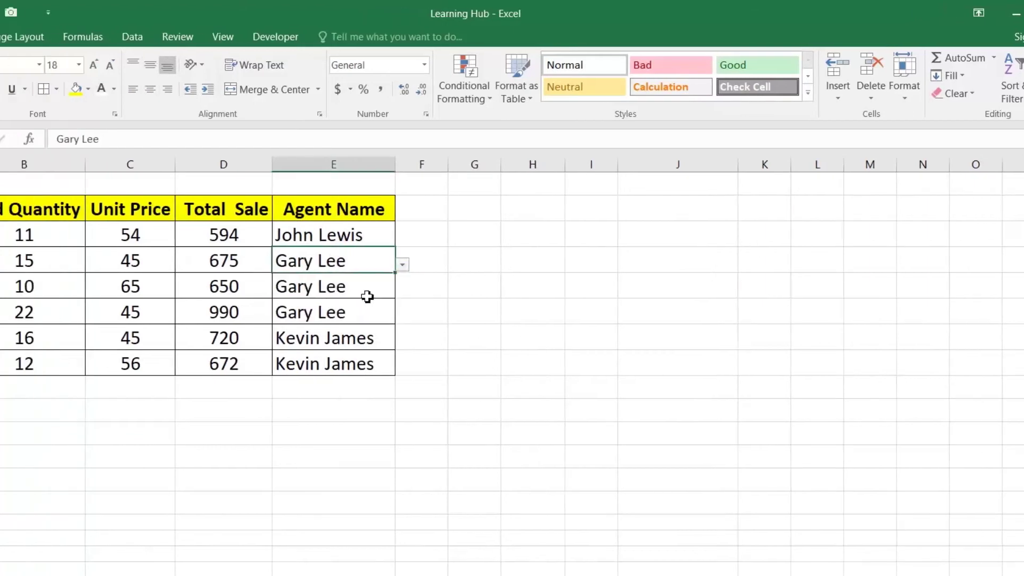
pyautogui.click(309, 293)
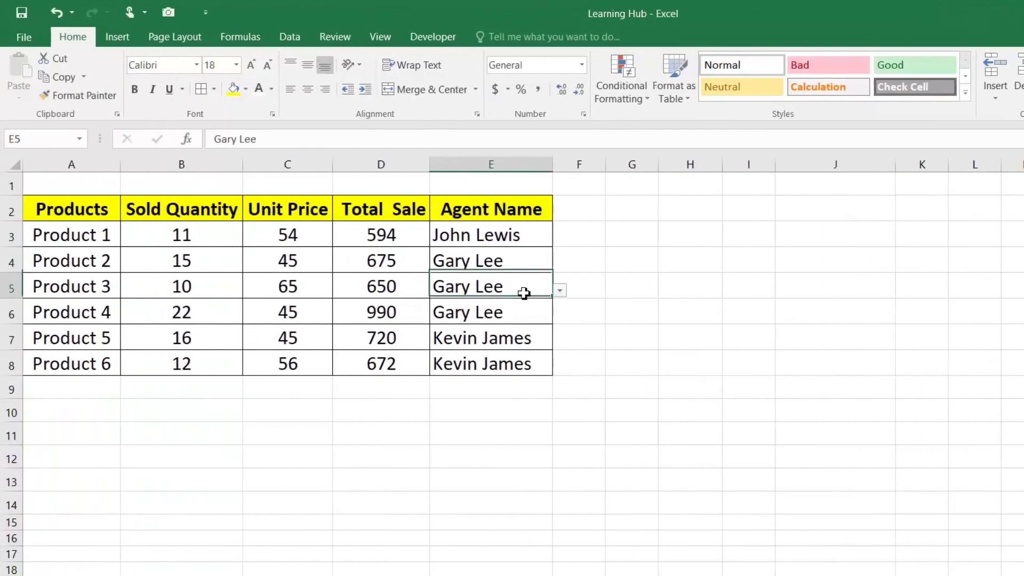
pyautogui.click(560, 290)
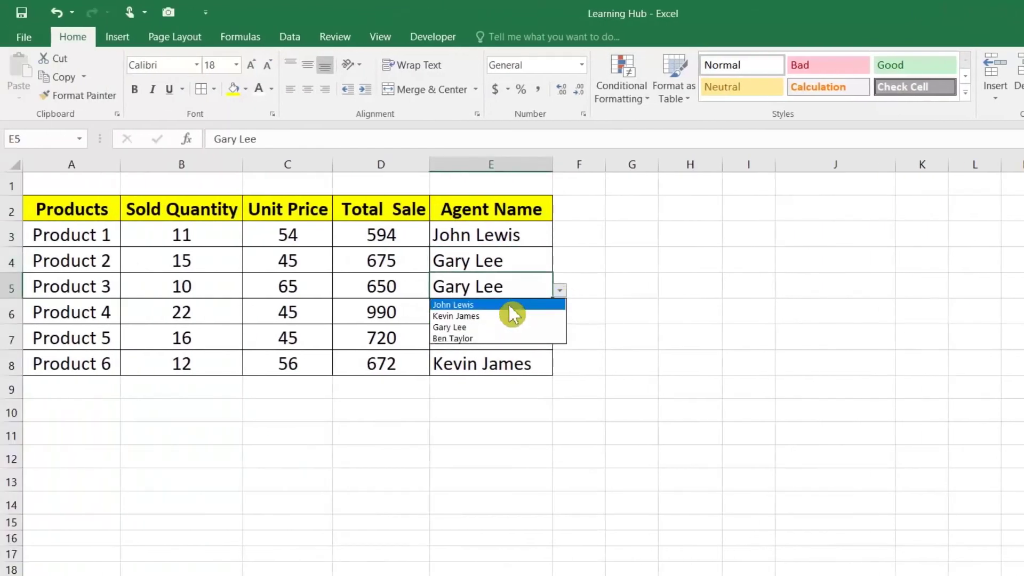
pyautogui.click(509, 306)
pyautogui.click(502, 243)
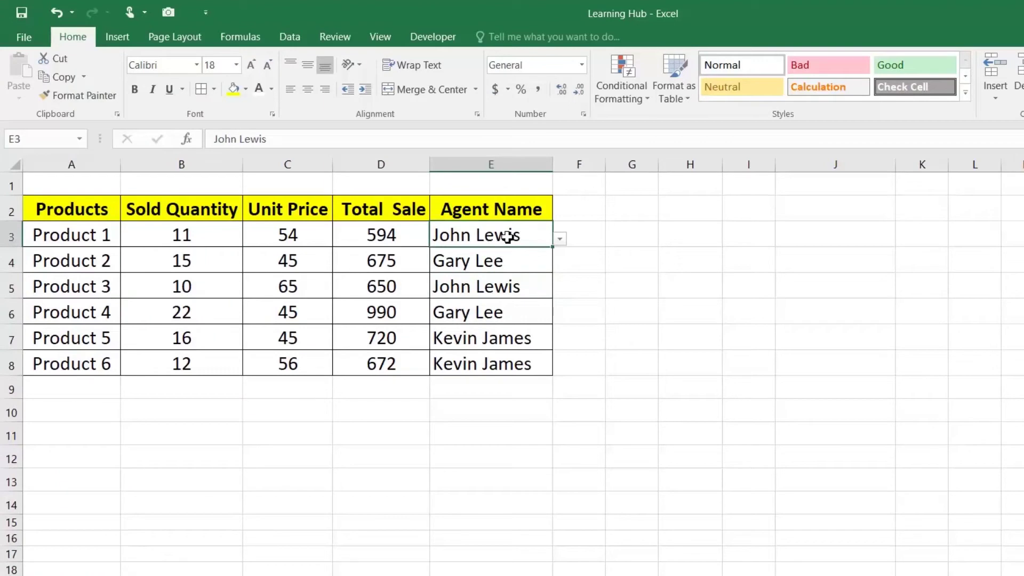
pyautogui.click(564, 238)
pyautogui.click(484, 285)
pyautogui.click(490, 262)
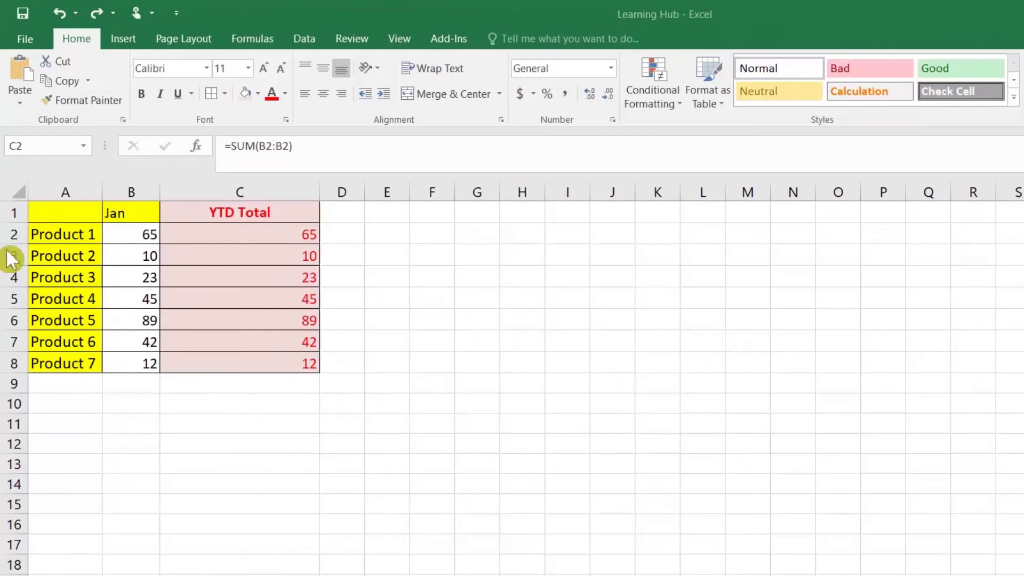
# Select the product table A1:C8 on the YTD sheet
pyautogui.moveTo(101, 219); pyautogui.dragTo(275, 356)
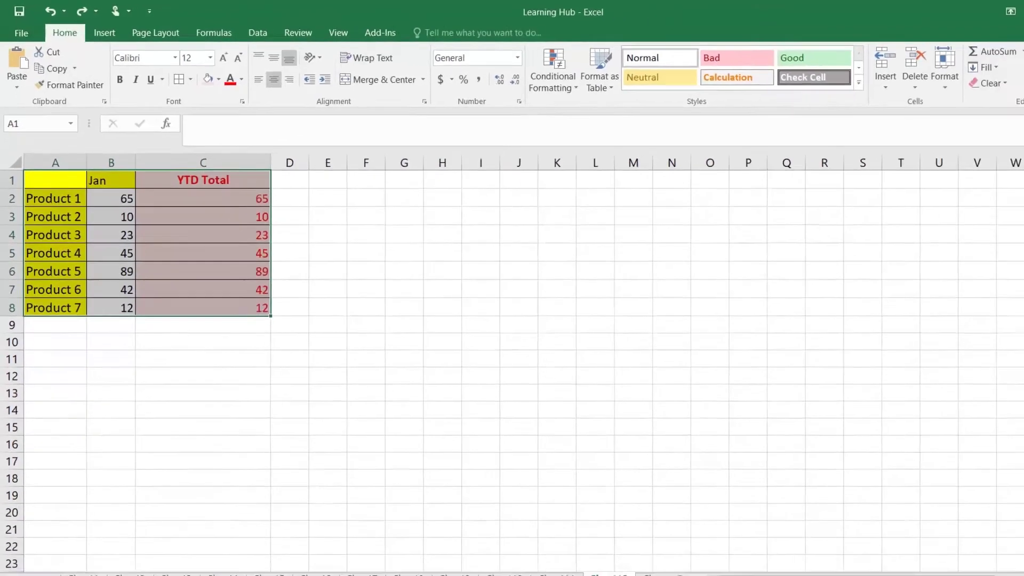
# Copy the Feb column from Book1 and insert it as column B, before Jan
pyautogui.moveTo(190, 561)
pyautogui.click(224, 514)
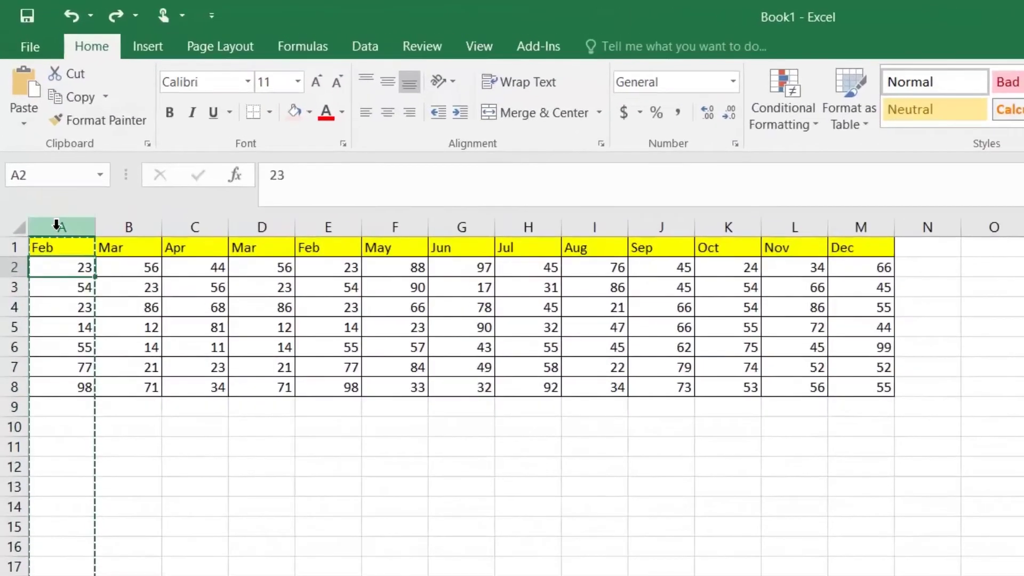
pyautogui.rightClick(35, 145)
pyautogui.click(99, 260)
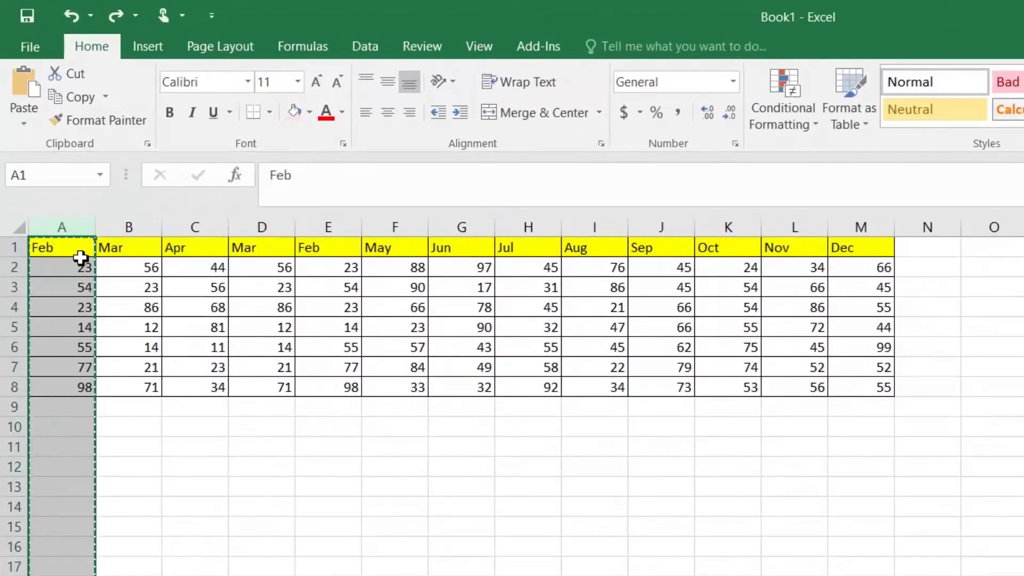
pyautogui.hotkey('alt', 'Tab')
pyautogui.click(162, 229)
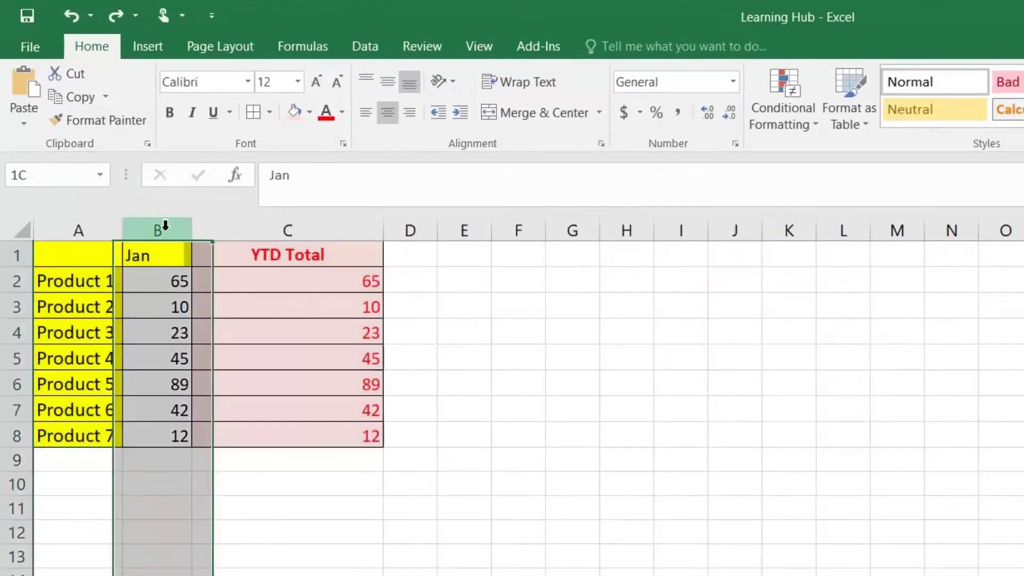
pyautogui.rightClick(165, 226)
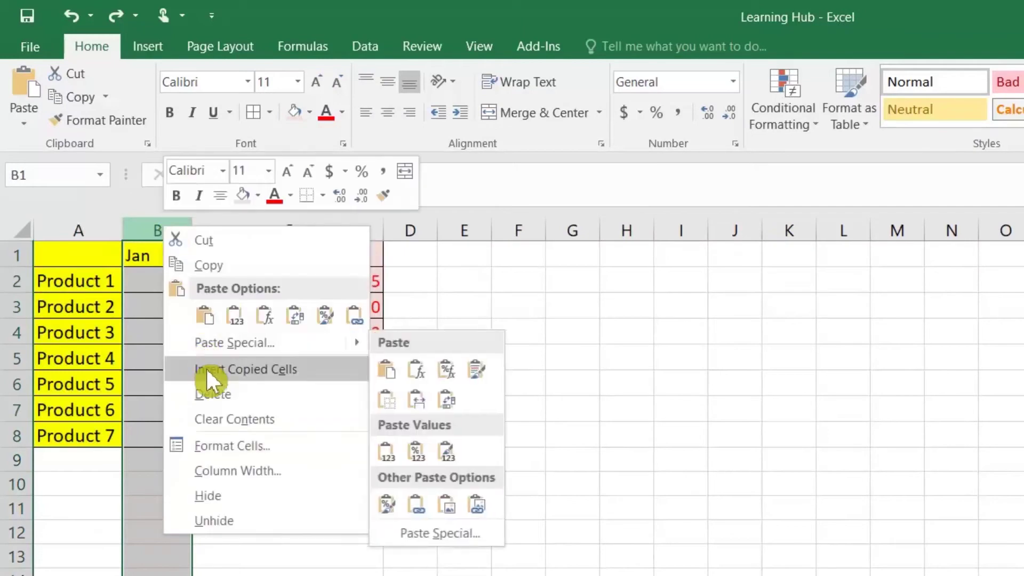
pyautogui.click(206, 368)
# Change D2's YTD formula to =SUM(B2:C2) and fill it down to D8
pyautogui.click(313, 290)
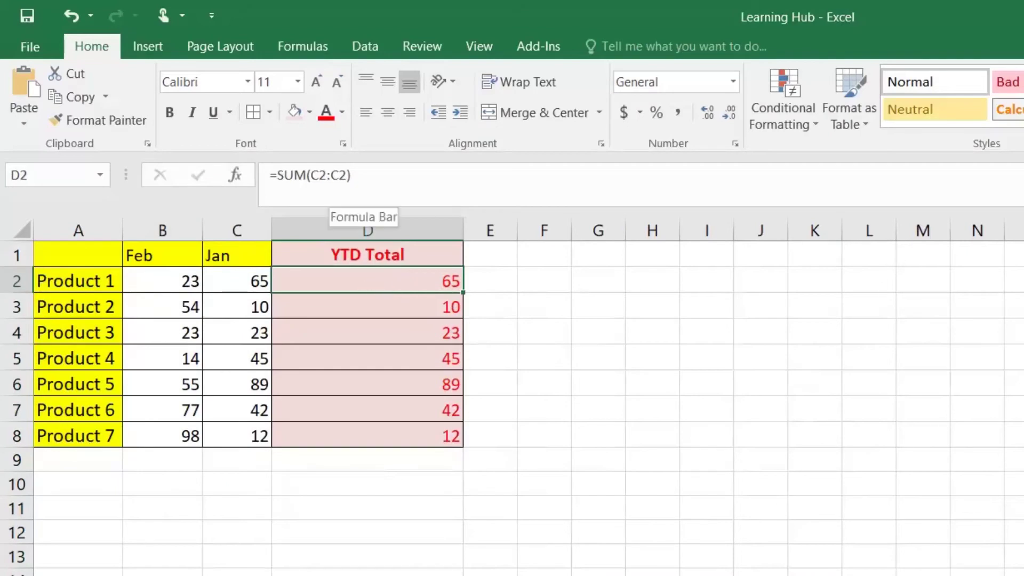
pyautogui.doubleClick(360, 281)
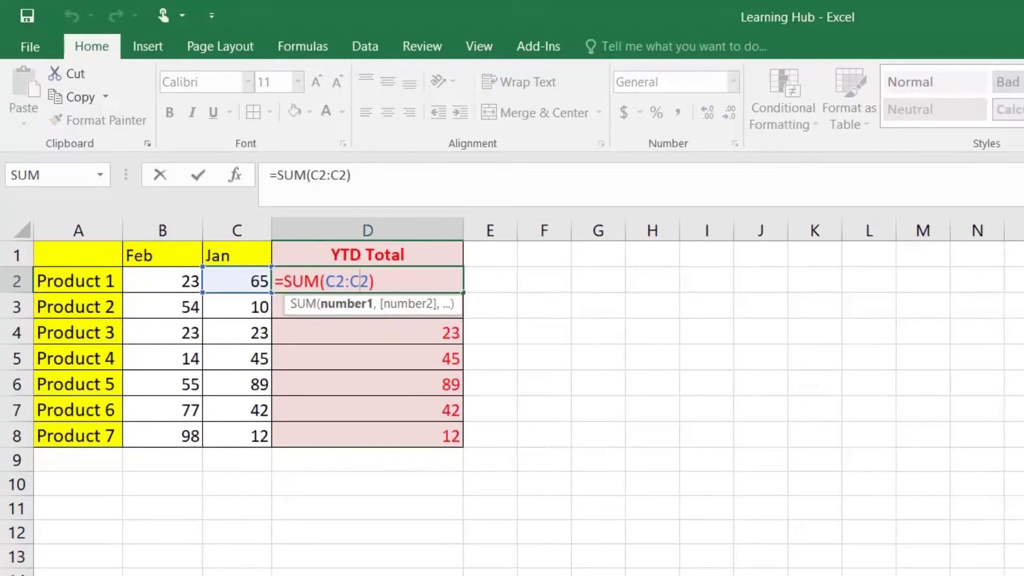
pyautogui.press('Left')
pyautogui.press('BackSpace')
pyautogui.write('B')
pyautogui.press('Return')
pyautogui.click(423, 285)
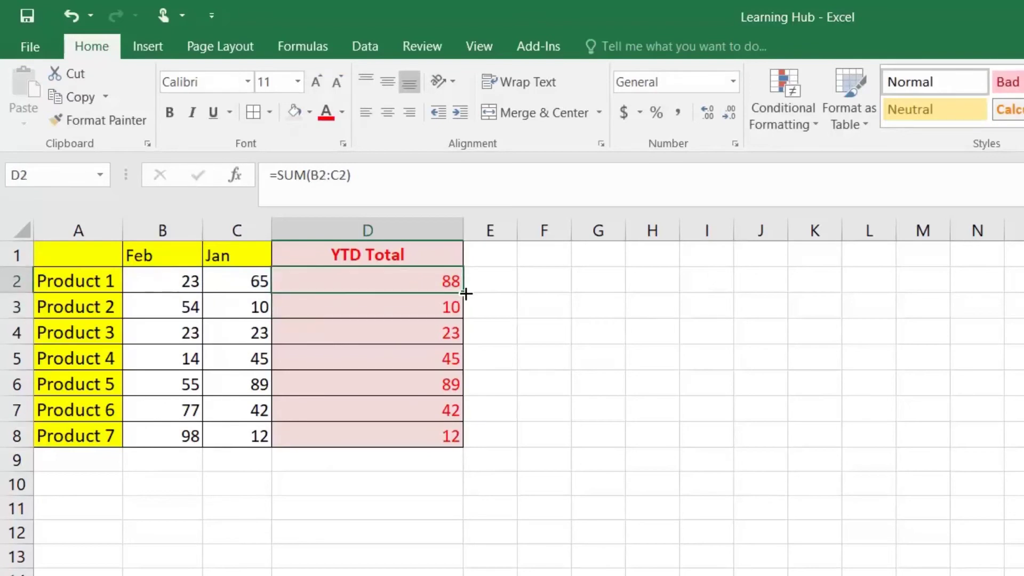
pyautogui.doubleClick(462, 299)
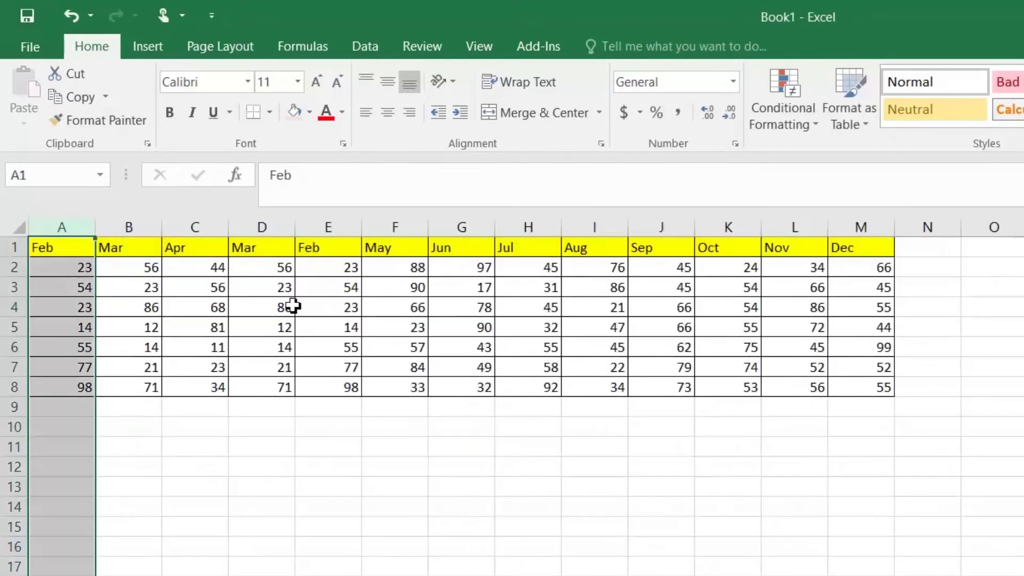
# Copy the Mar column from Book1 and insert it as column B, before Feb
pyautogui.click(136, 228)
pyautogui.rightClick(137, 230)
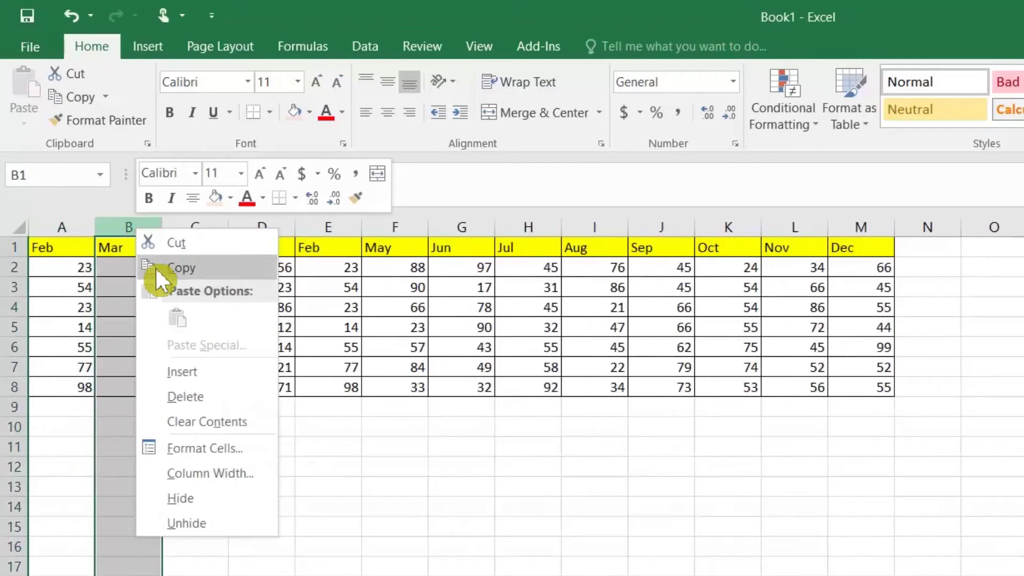
pyautogui.click(154, 267)
pyautogui.hotkey('alt', 'Tab')
pyautogui.rightClick(148, 235)
pyautogui.click(208, 363)
# Rewrite E2's YTD formula as =SUM(INDIRECT("B2"):D2), giving 144
pyautogui.click(489, 281)
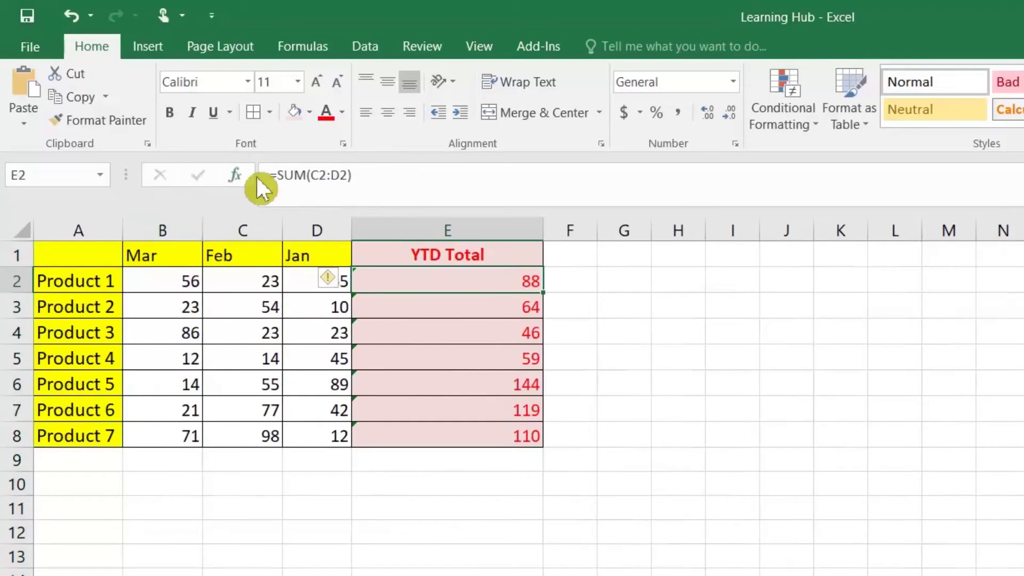
pyautogui.doubleClick(436, 287)
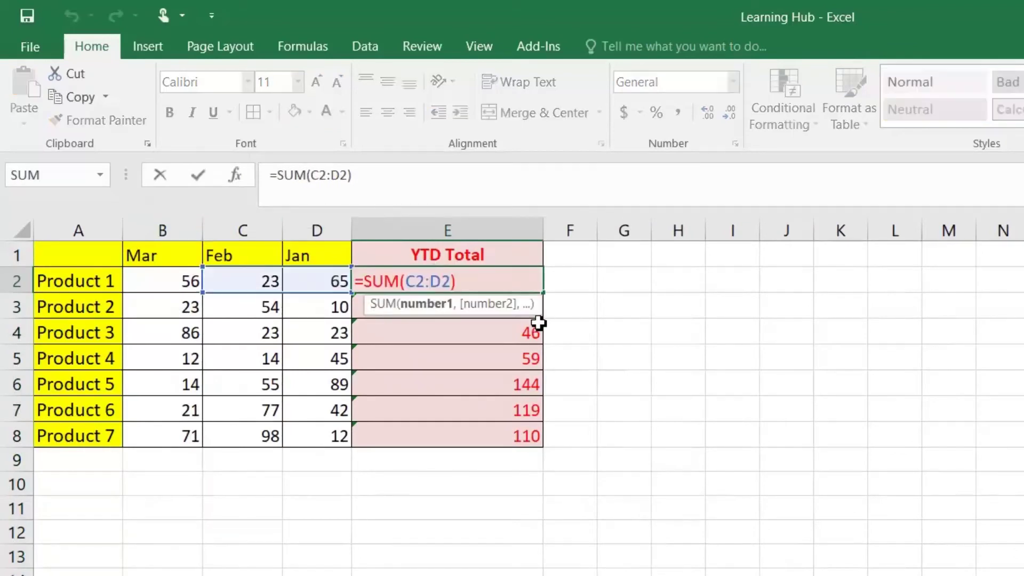
pyautogui.press('Return')
pyautogui.press('Up')
pyautogui.press('F2')
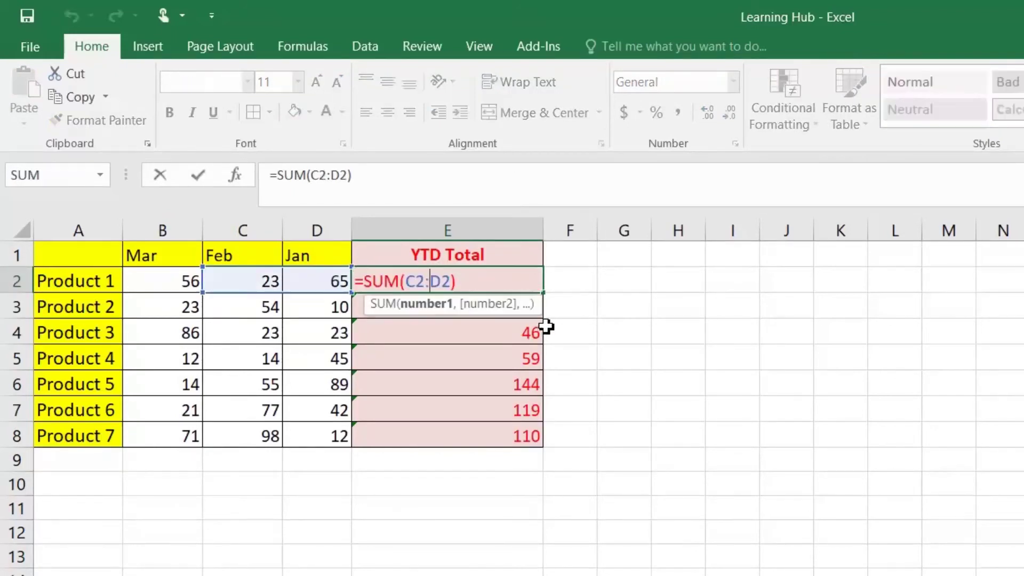
pyautogui.write('ind')
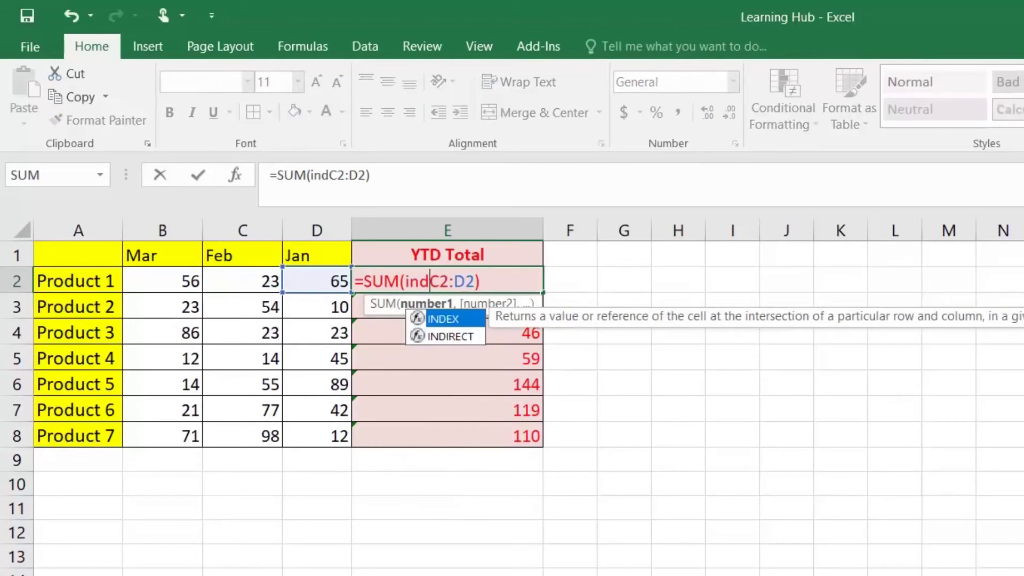
pyautogui.press('Down')
pyautogui.press('Tab')
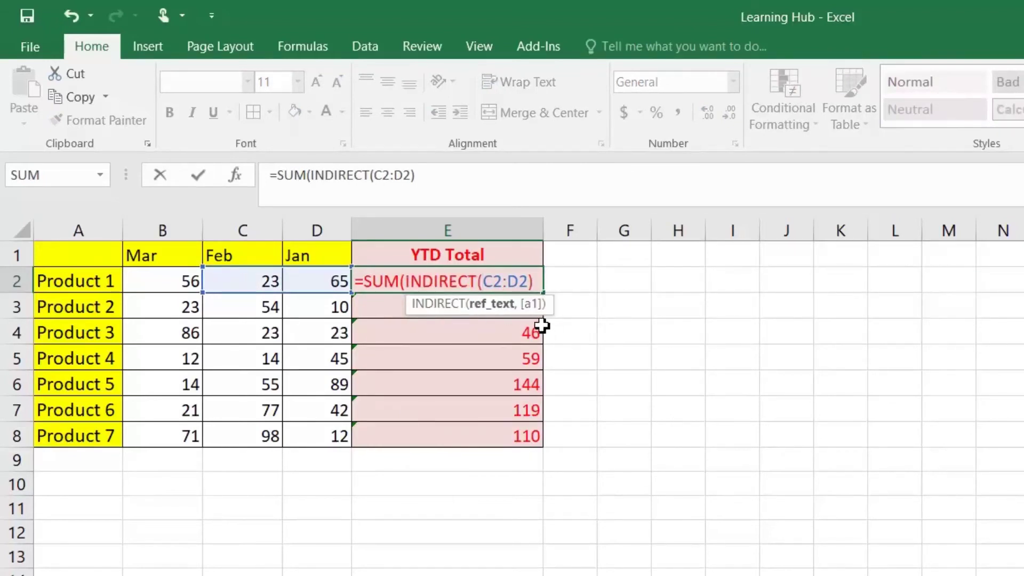
pyautogui.write('"')
pyautogui.press('Delete')
pyautogui.write('b')
pyautogui.press('BackSpace')
pyautogui.write('B')
pyautogui.press('Right')
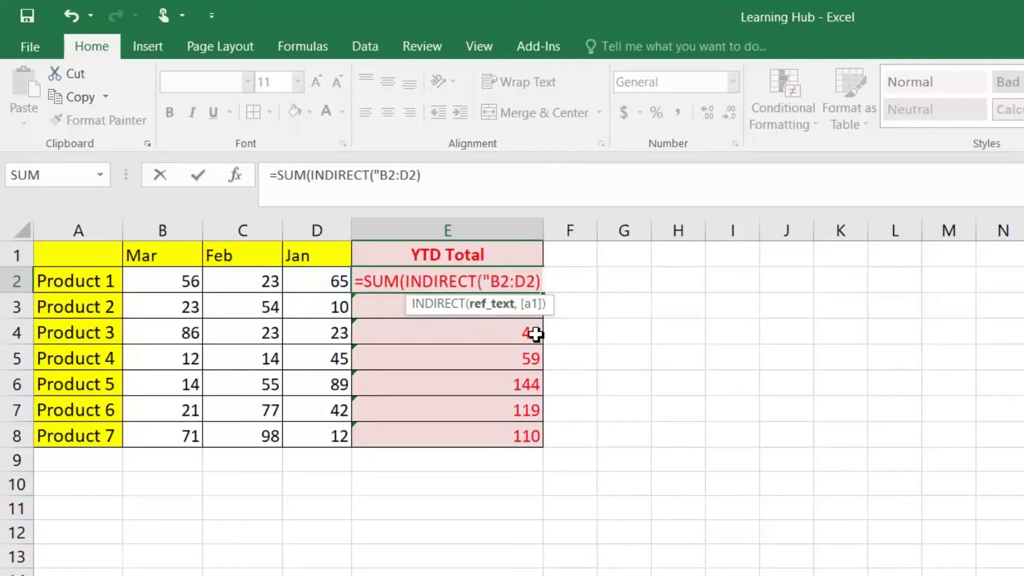
pyautogui.write('")')
pyautogui.press('Return')
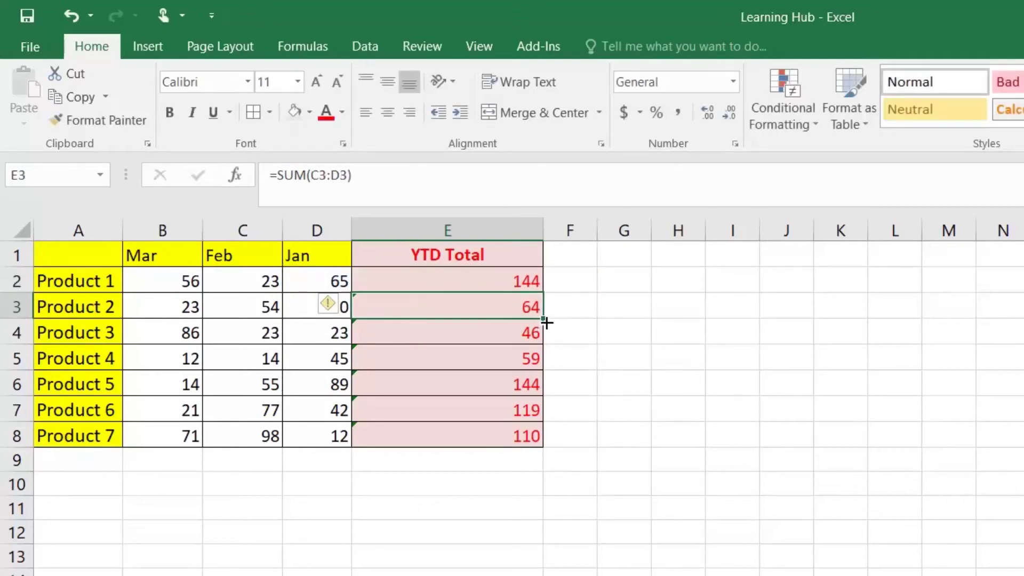
pyautogui.click(540, 285)
# Fill the INDIRECT YTD formula down to E8 and review its ranges (144 to 913)
pyautogui.doubleClick(543, 294)
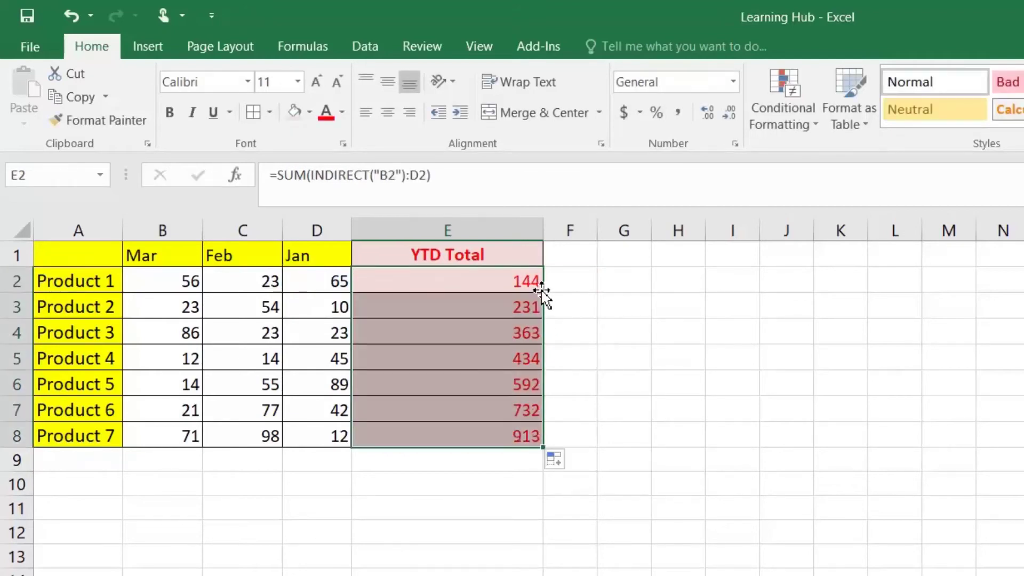
pyautogui.click(539, 282)
pyautogui.moveTo(155, 287); pyautogui.dragTo(316, 281)
pyautogui.click(456, 279)
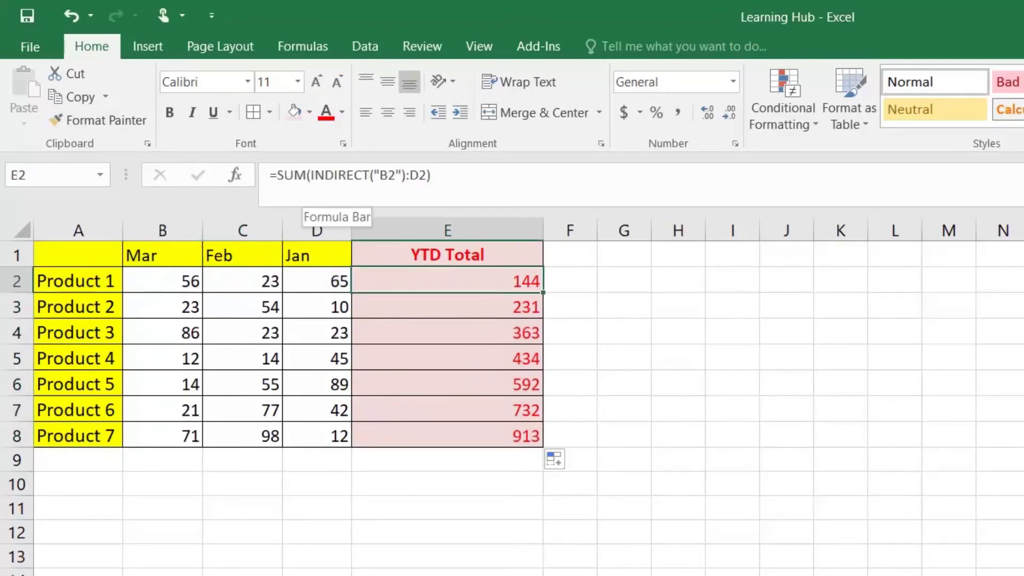
pyautogui.moveTo(313, 175); pyautogui.dragTo(406, 175)
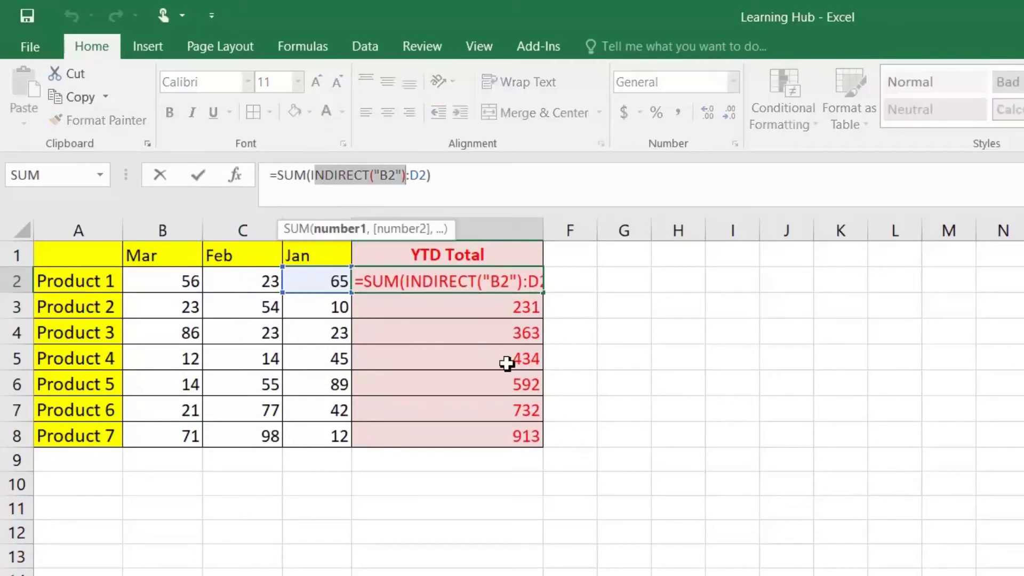
pyautogui.press('Escape')
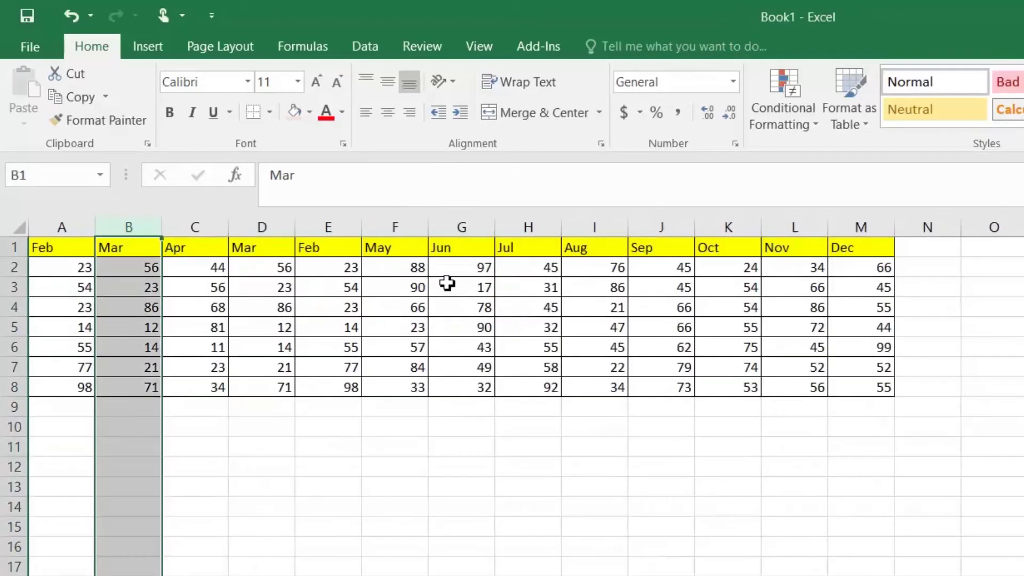
# Insert the Apr column at column B, ahead of Mar
pyautogui.rightClick(188, 229)
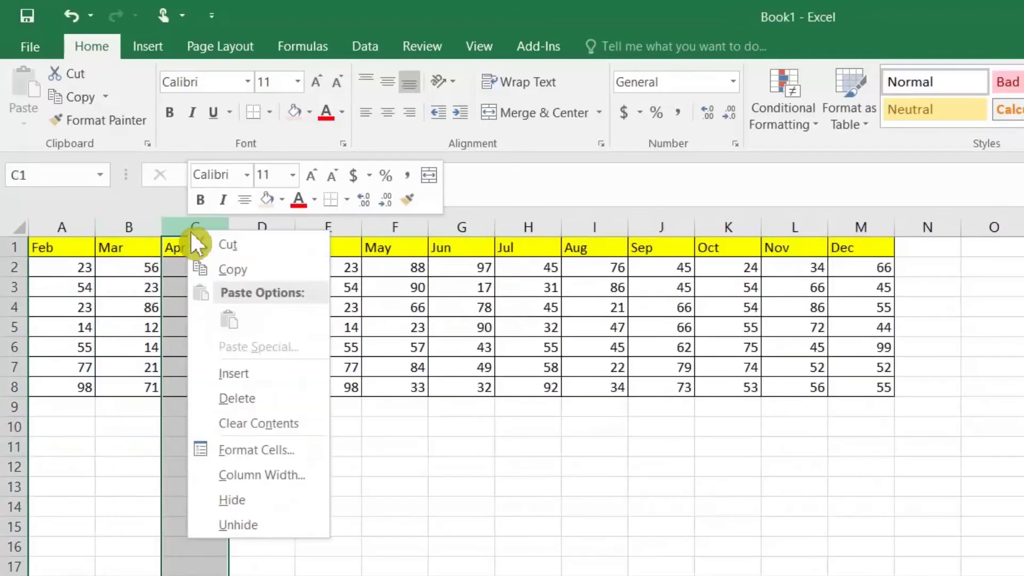
pyautogui.click(229, 253)
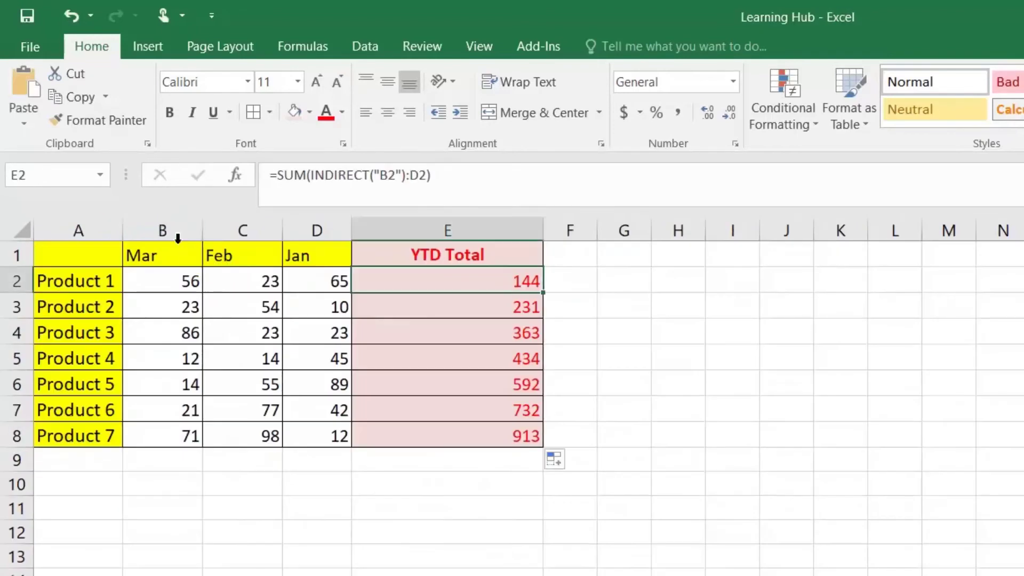
pyautogui.click(163, 224)
pyautogui.rightClick(163, 225)
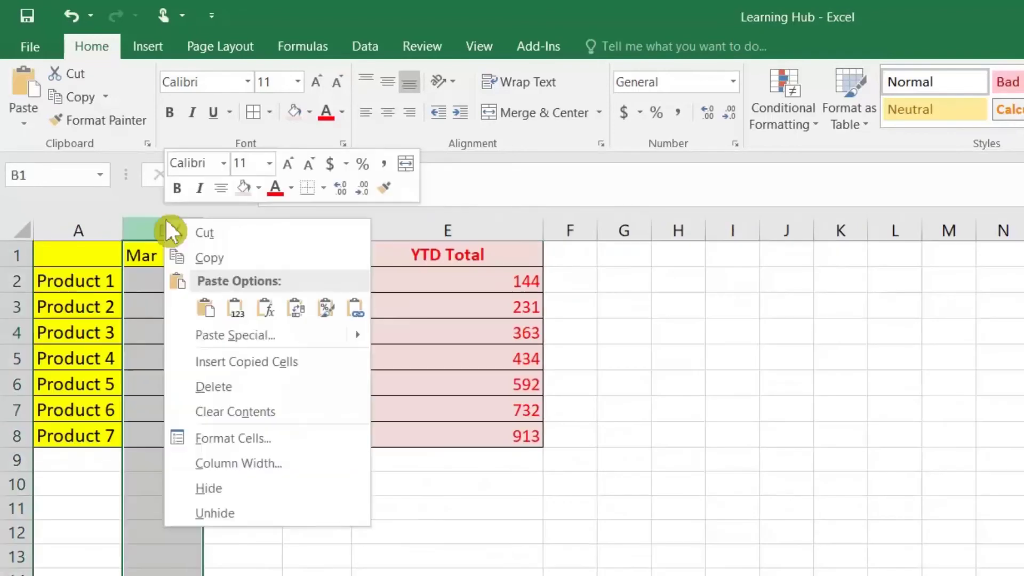
pyautogui.click(213, 363)
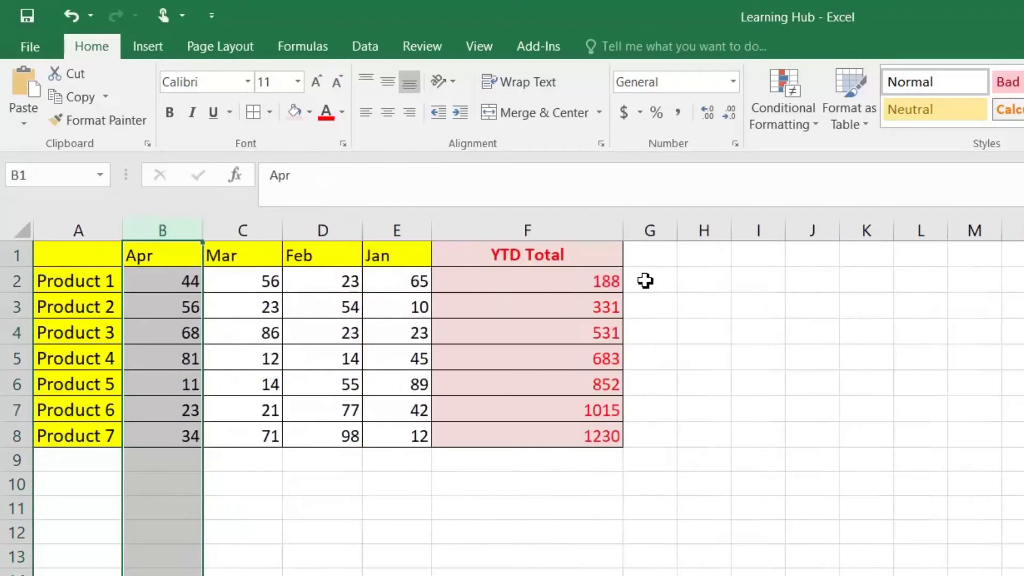
pyautogui.click(582, 291)
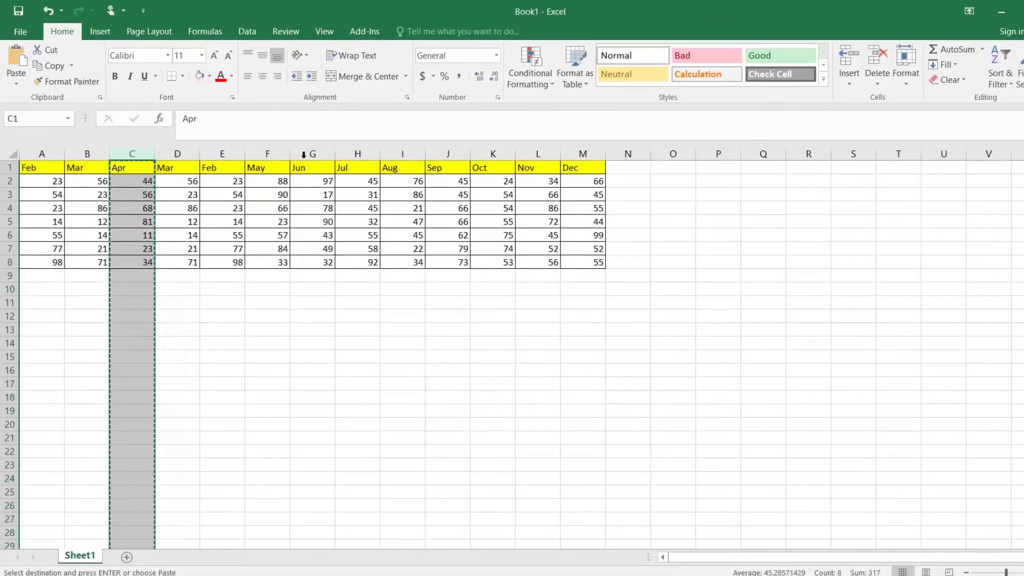
# Copy the May column from Book1 and insert it at column B, before Apr
pyautogui.rightClick(272, 151)
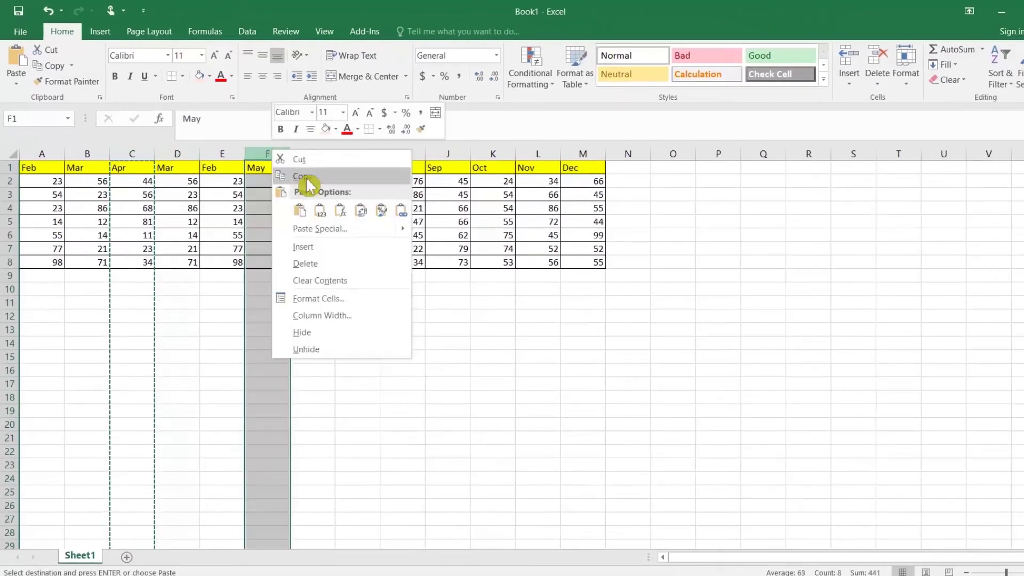
pyautogui.click(308, 178)
pyautogui.hotkey('alt', 'Tab')
pyautogui.rightClick(110, 155)
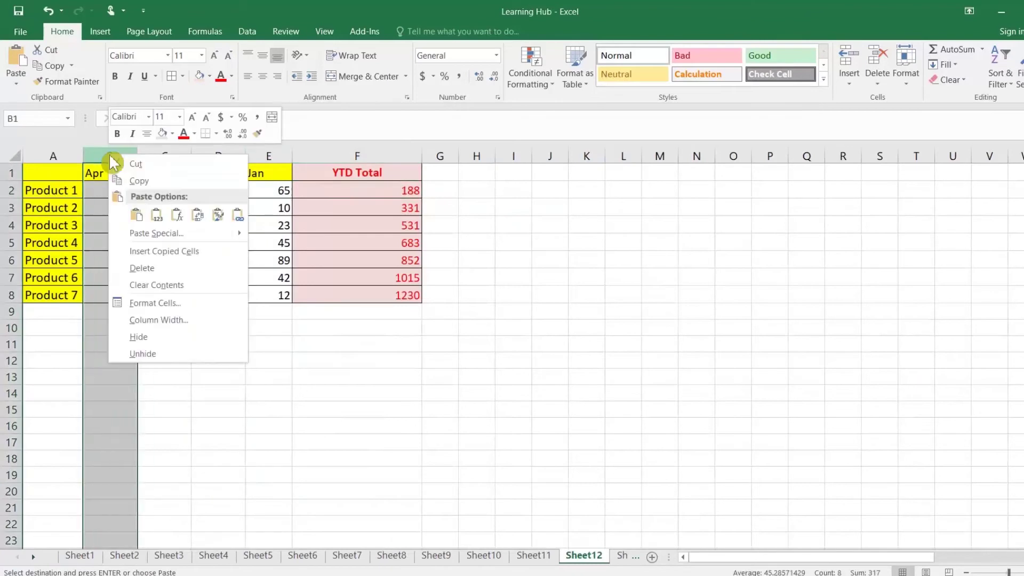
pyautogui.click(160, 253)
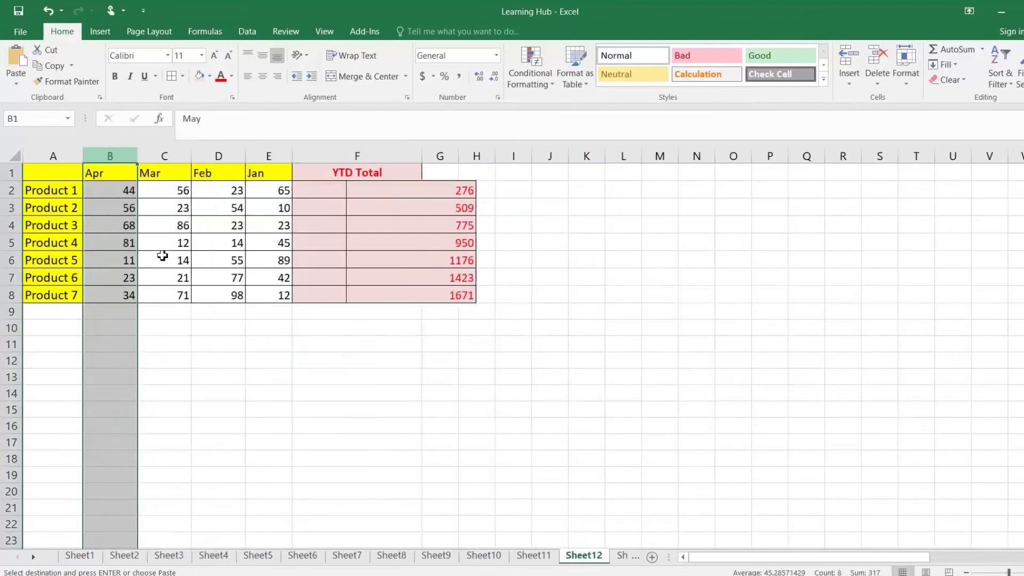
pyautogui.click(462, 191)
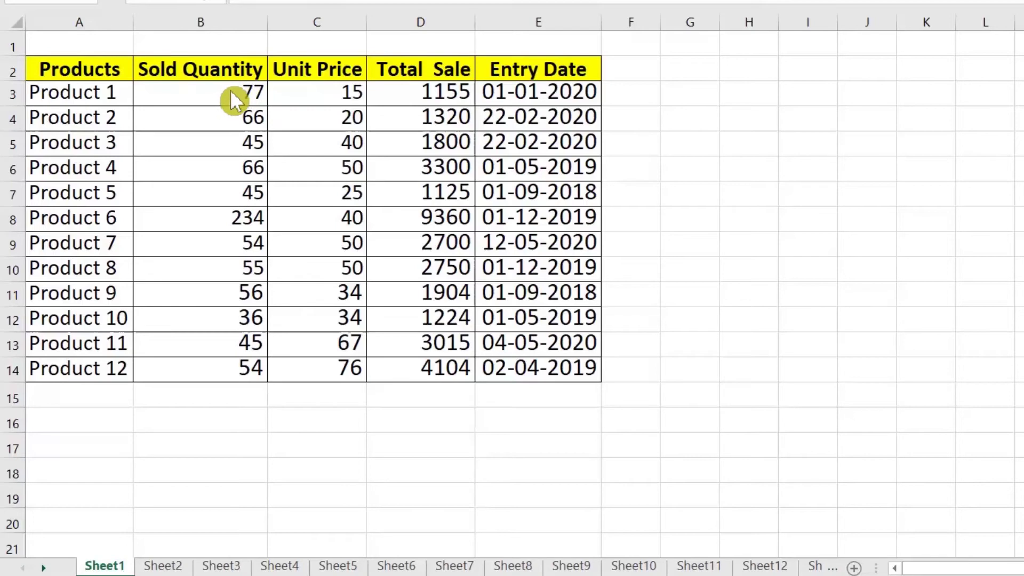
# Apply Quick Analysis data bars to the Sold Quantity values B3:B14
pyautogui.moveTo(230, 93); pyautogui.dragTo(245, 372)
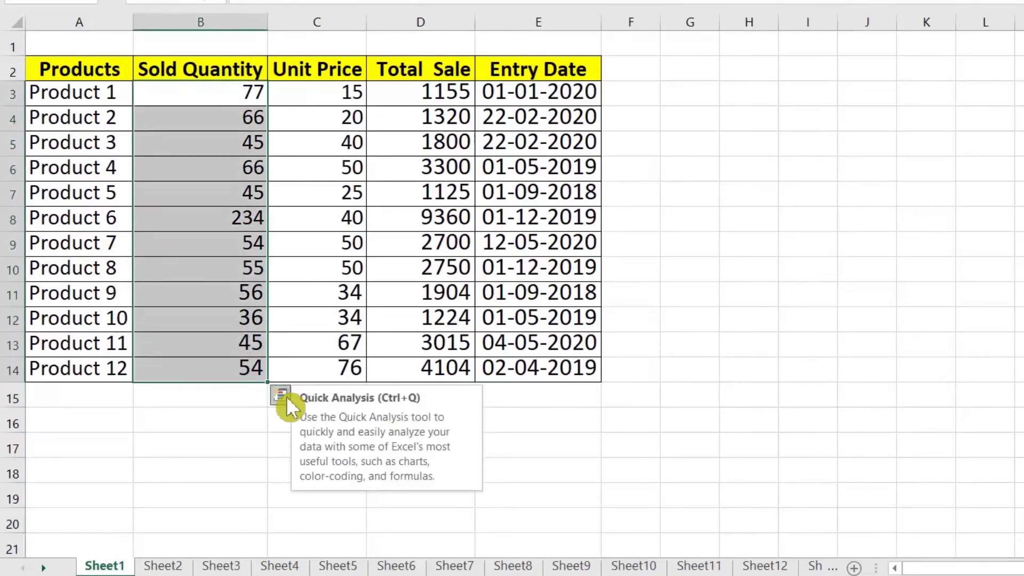
pyautogui.click(283, 396)
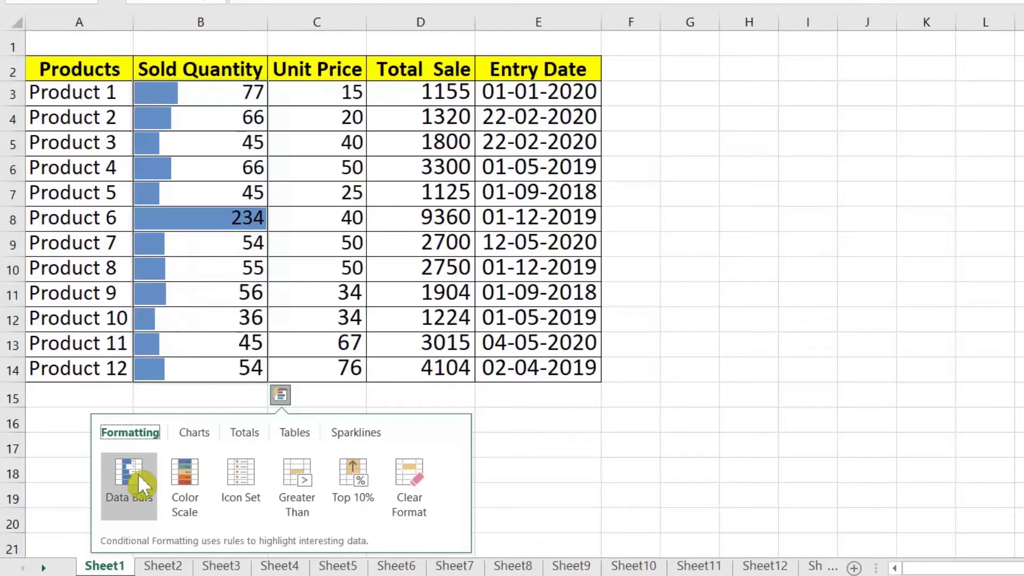
pyautogui.click(137, 473)
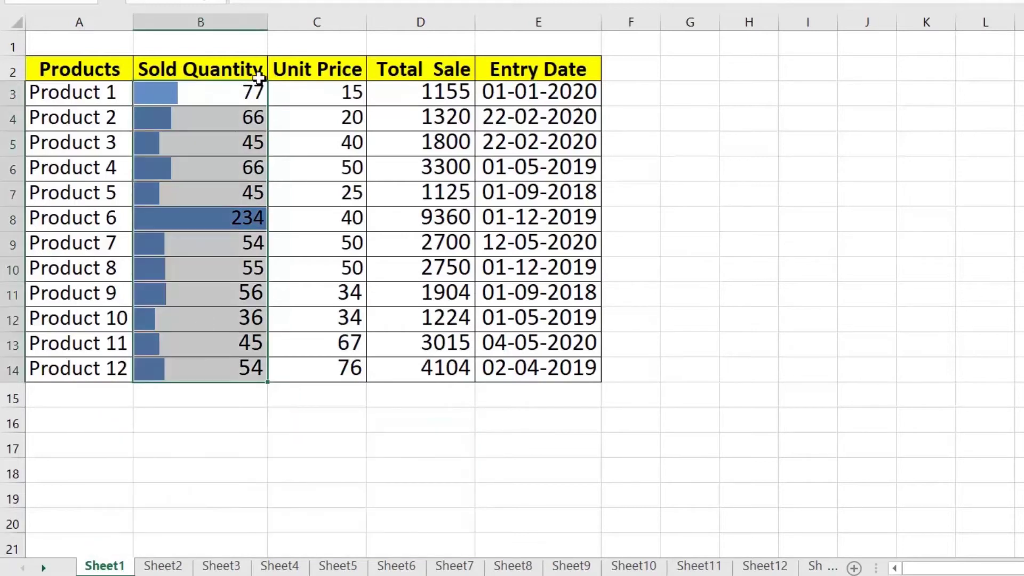
# Set Product 1's Sold Quantity to 200, then to 0
pyautogui.click(241, 90)
pyautogui.write('200')
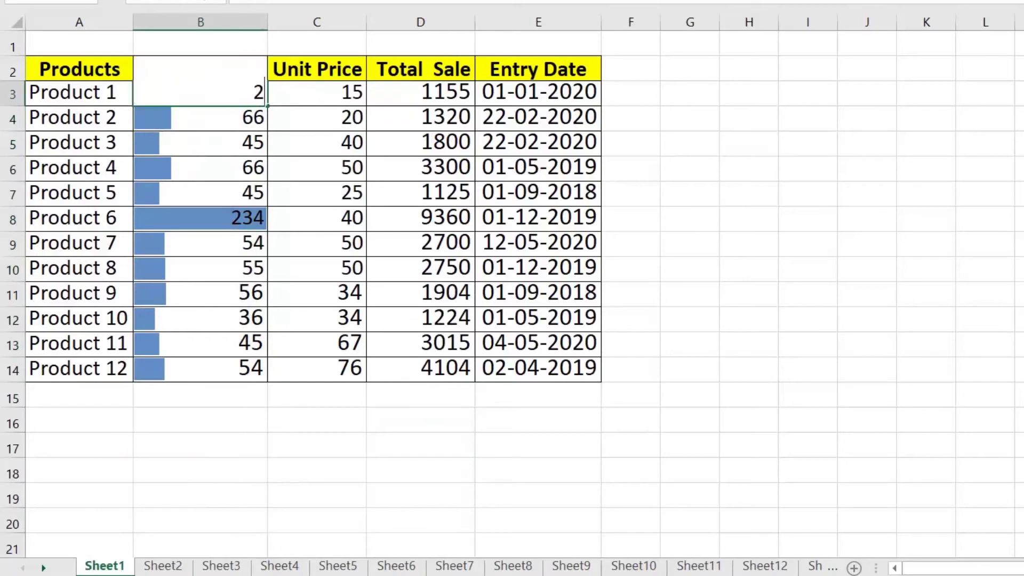
pyautogui.press('Return')
pyautogui.click(185, 94)
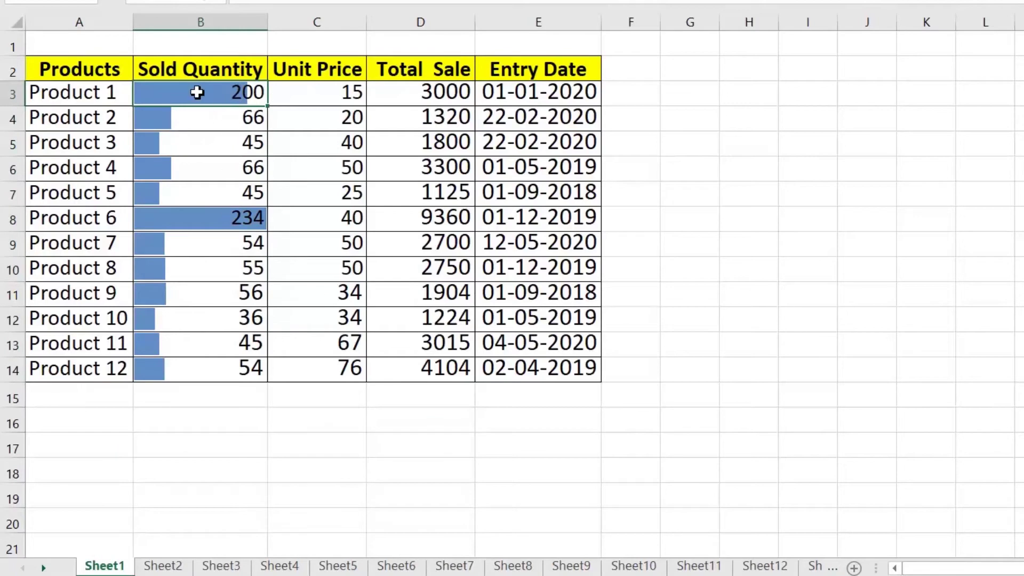
pyautogui.write('0\\')
pyautogui.press('BackSpace')
pyautogui.press('Return')
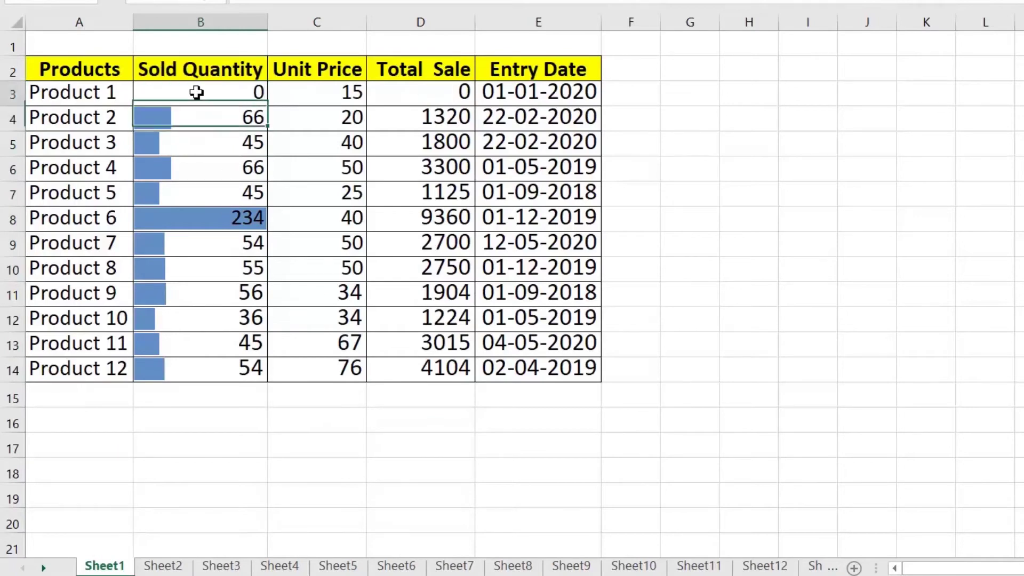
pyautogui.moveTo(208, 117); pyautogui.dragTo(227, 369)
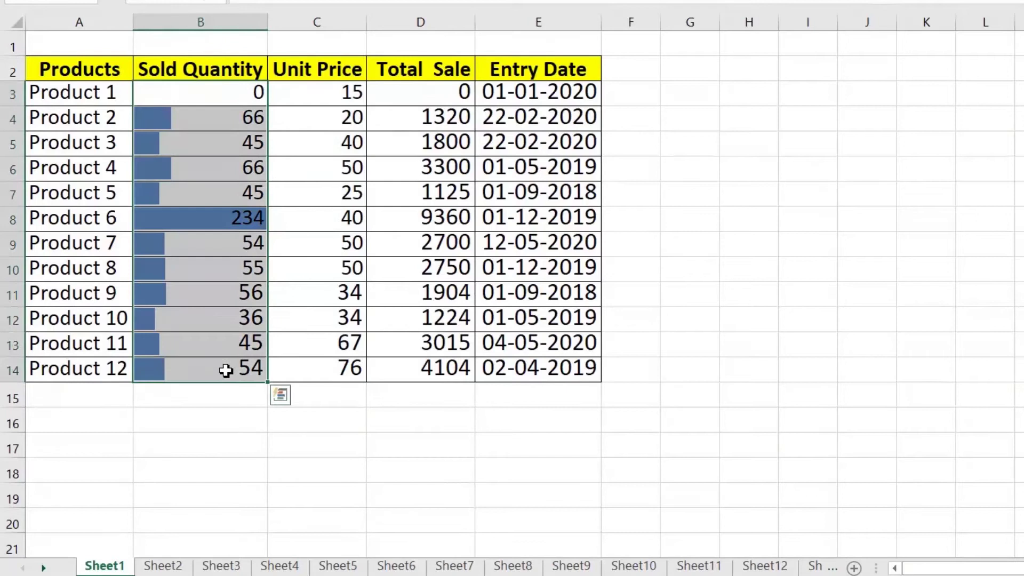
# Add a Quick Analysis sum of 756 below the Products 2–12 quantities
pyautogui.click(278, 395)
pyautogui.click(235, 432)
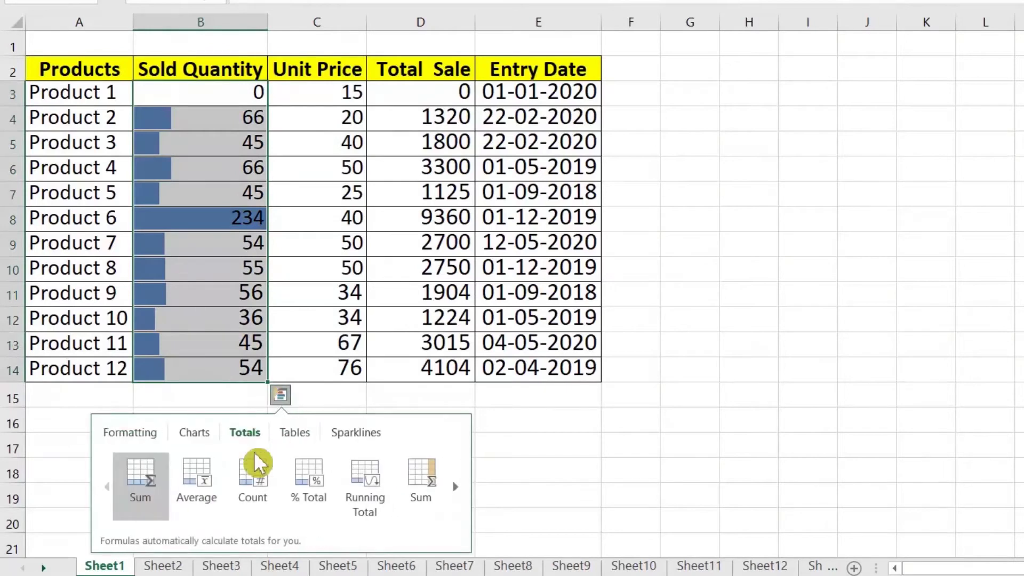
pyautogui.click(151, 468)
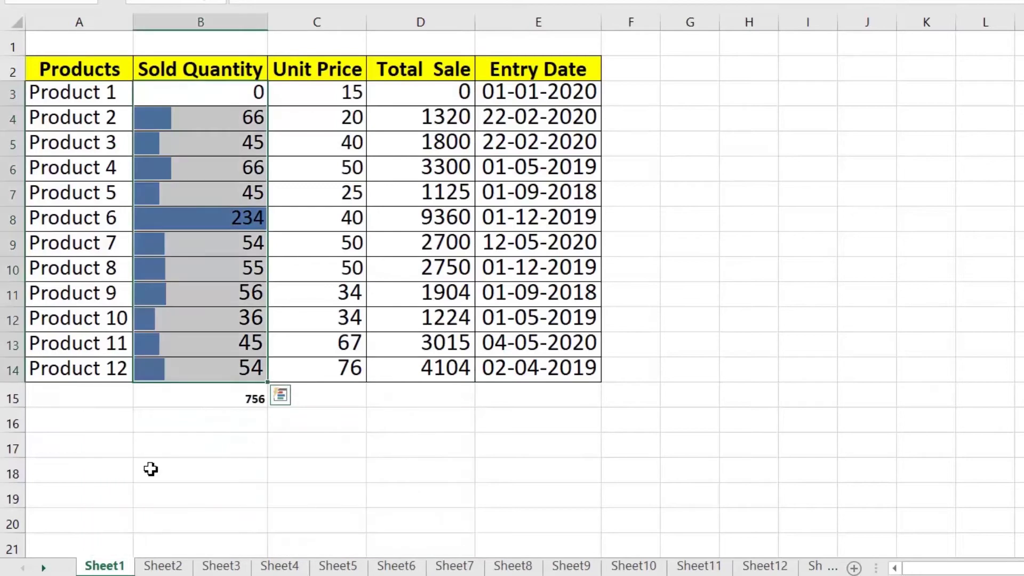
pyautogui.click(210, 398)
# Replace that total with a Quick Analysis count of B3:B14, giving 12
pyautogui.moveTo(249, 96); pyautogui.dragTo(261, 369)
pyautogui.click(281, 398)
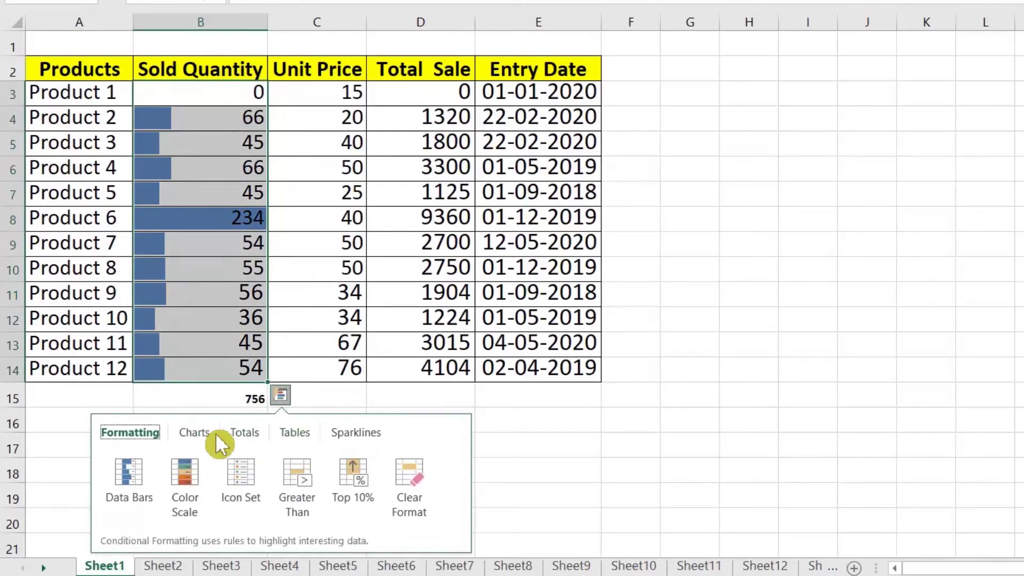
pyautogui.click(239, 433)
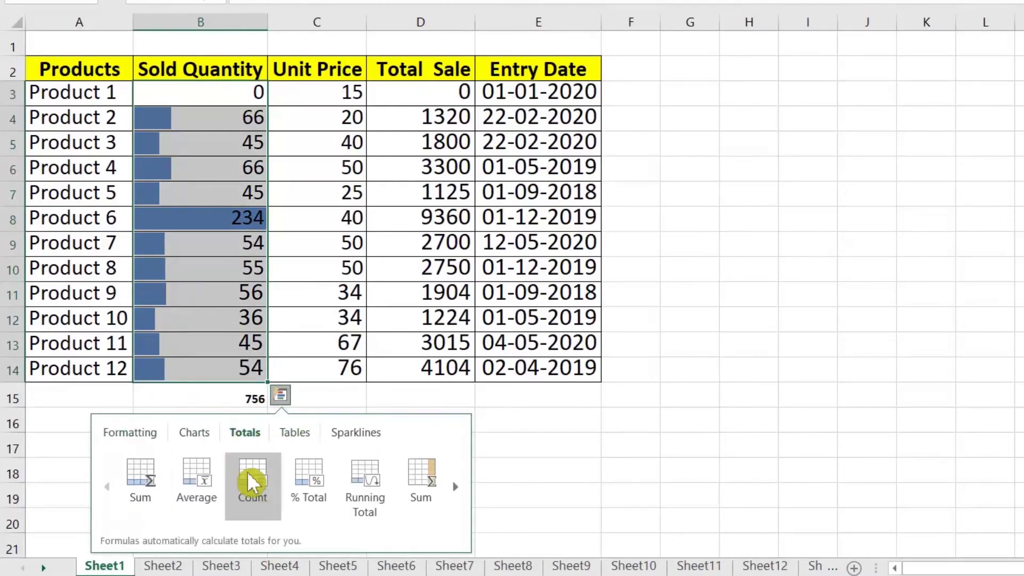
pyautogui.click(251, 469)
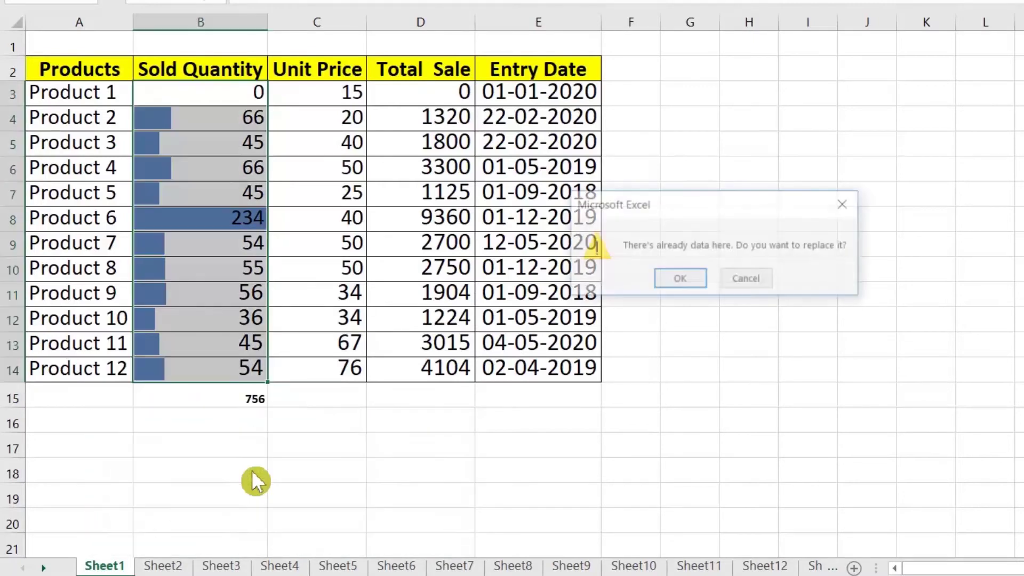
pyautogui.click(691, 283)
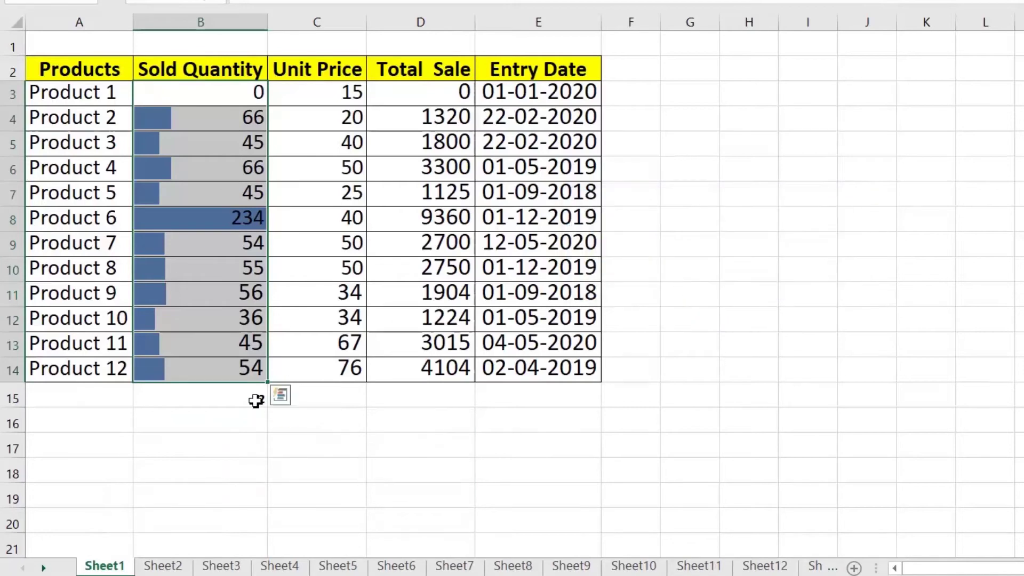
pyautogui.click(258, 407)
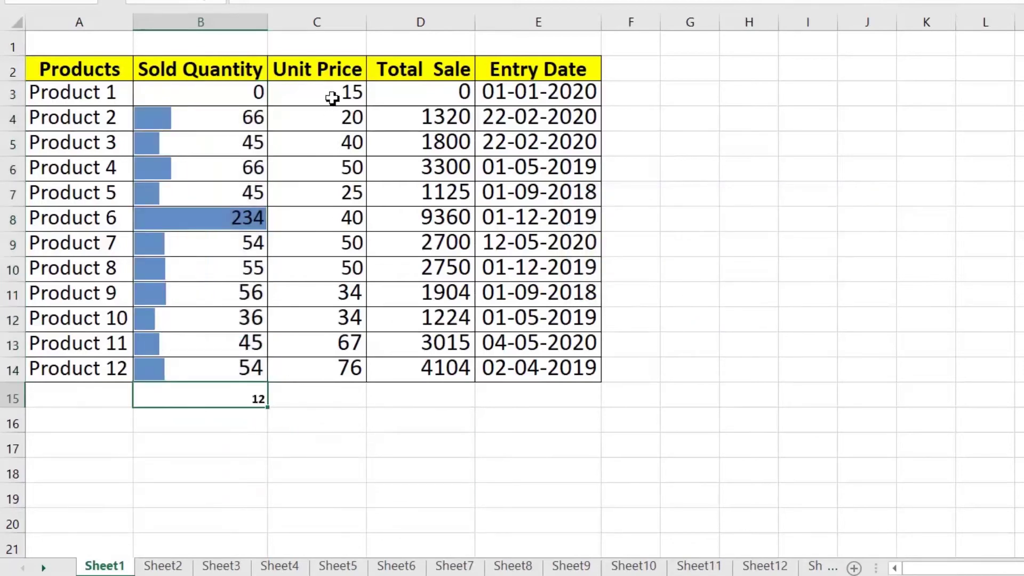
# Add a Quick Analysis sum of 32602 in D15 beneath the Total Sale values
pyautogui.moveTo(438, 115); pyautogui.dragTo(455, 368)
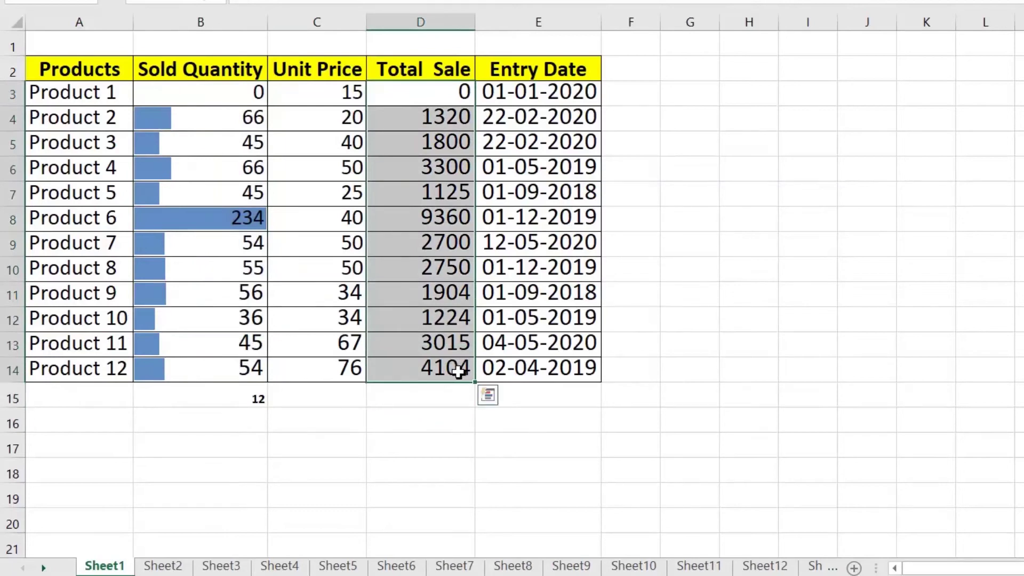
pyautogui.click(489, 395)
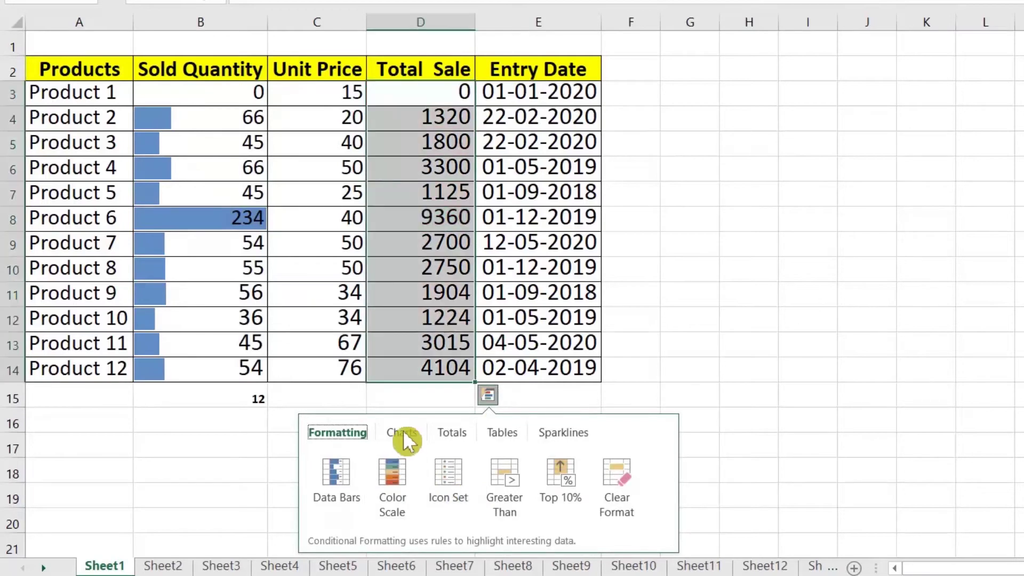
pyautogui.click(453, 432)
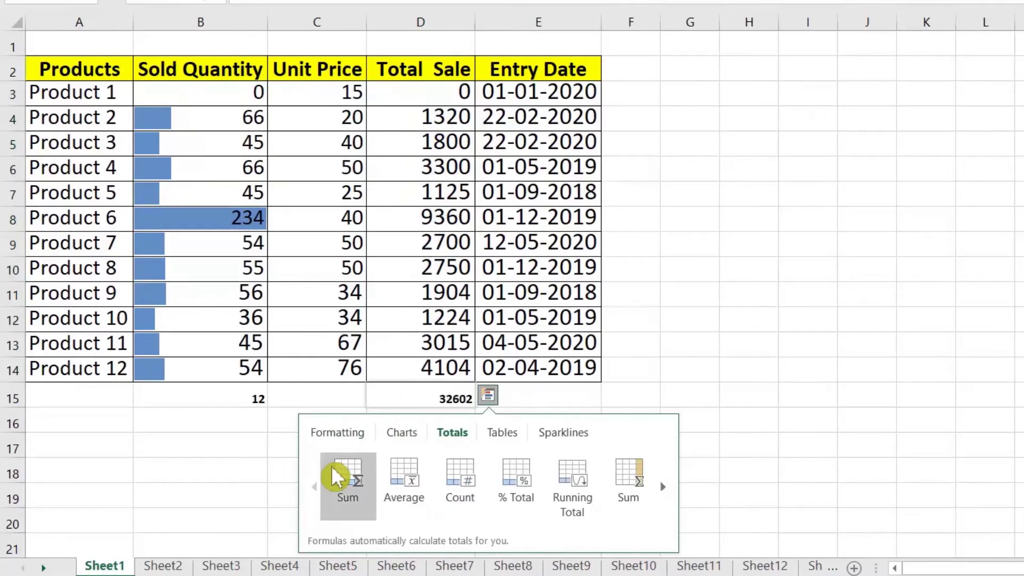
pyautogui.click(346, 475)
pyautogui.click(433, 422)
pyautogui.click(435, 395)
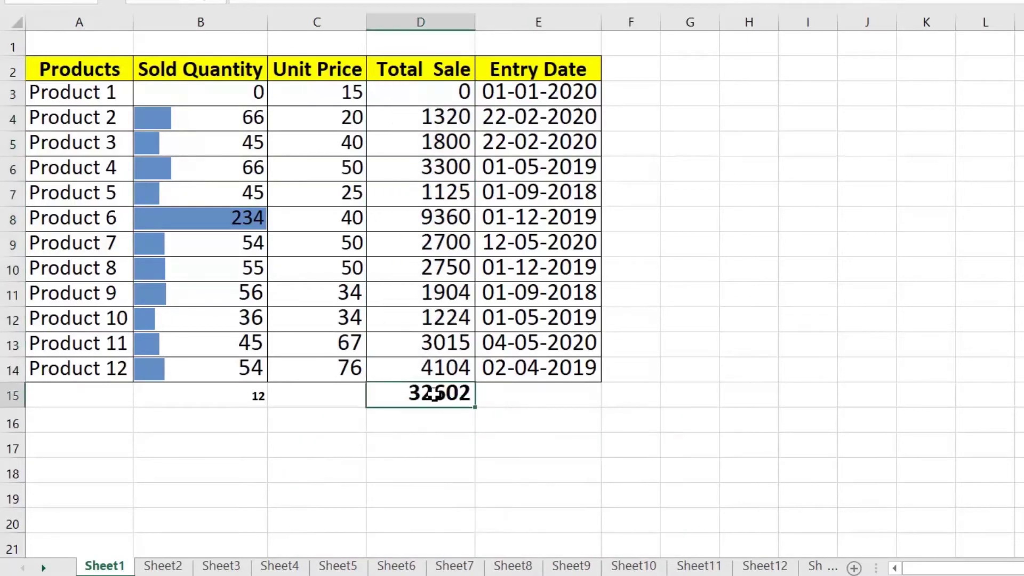
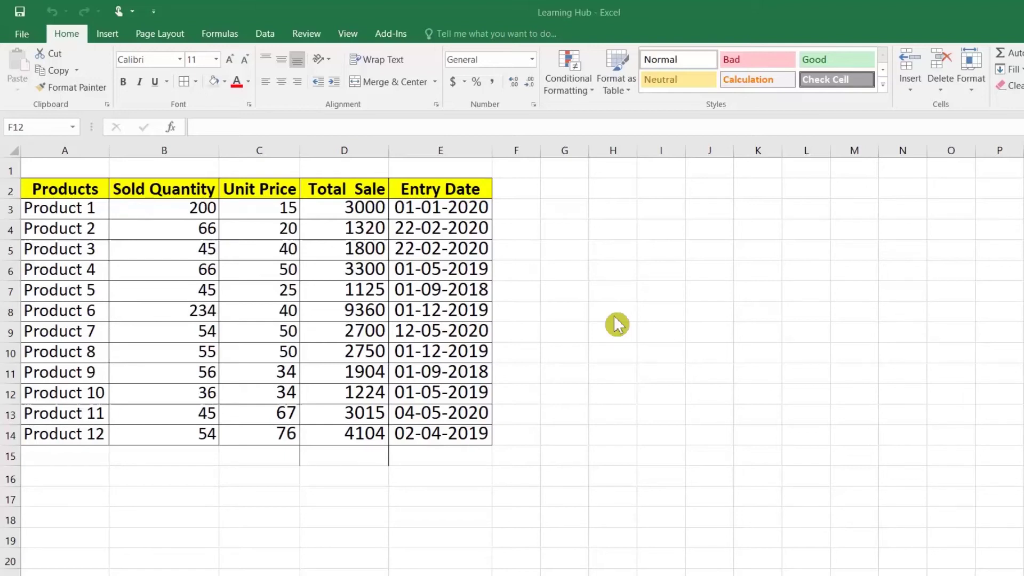
# Open the workbook in a new window (Learning Hub:2), maximise it, and open Learning Hub:3
pyautogui.click(528, 180)
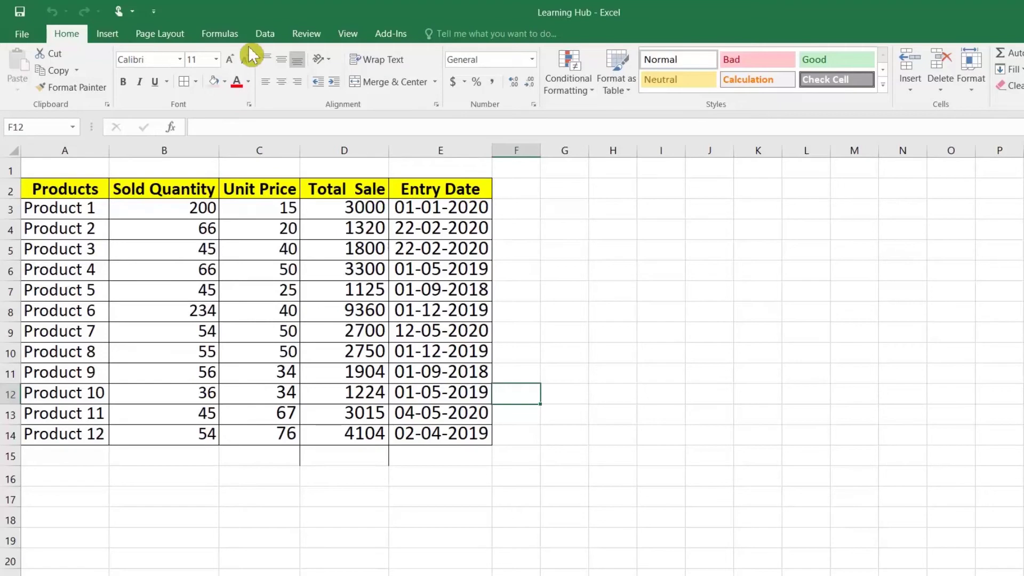
pyautogui.click(347, 38)
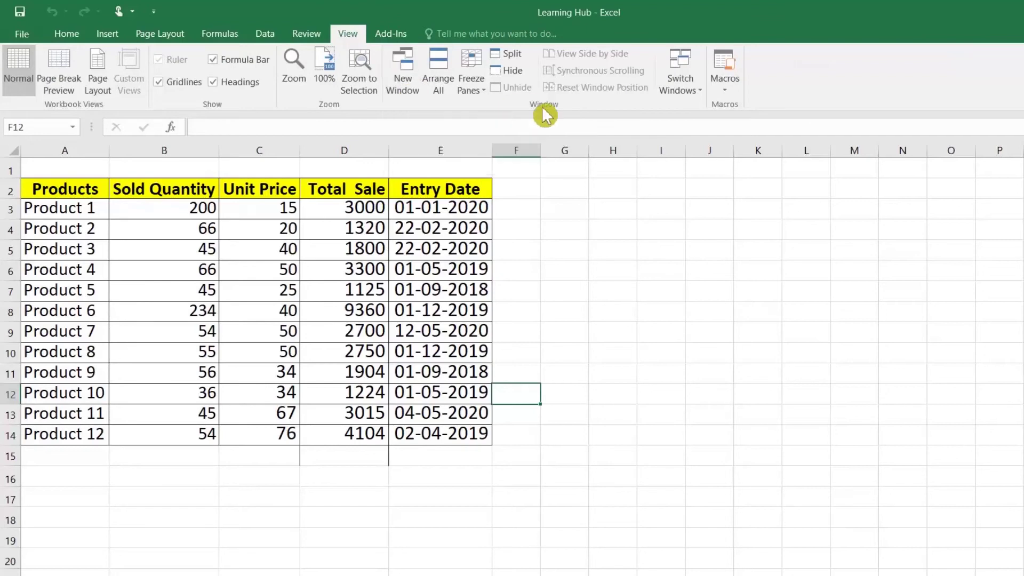
pyautogui.click(414, 85)
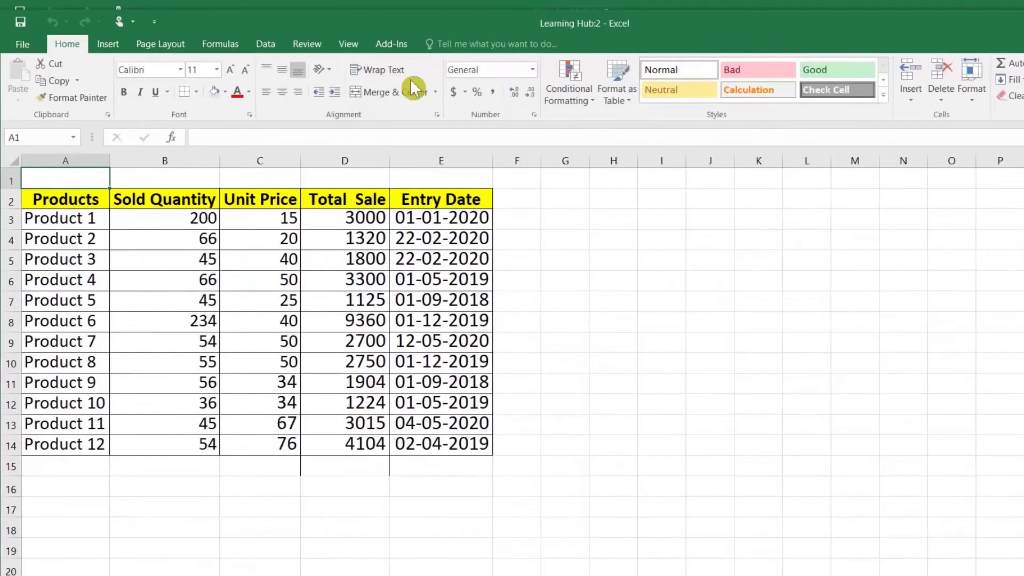
pyautogui.doubleClick(390, 22)
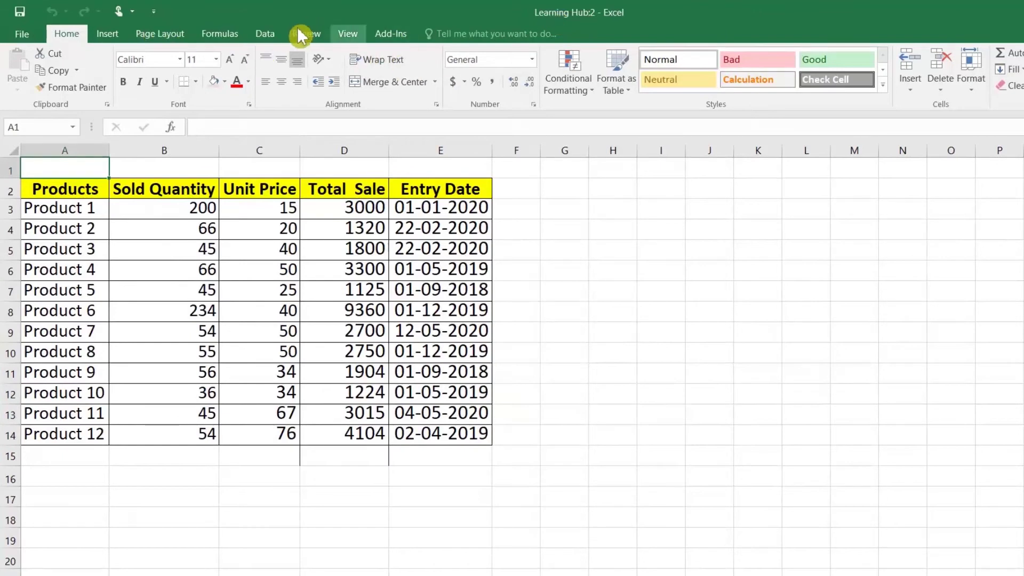
pyautogui.click(347, 33)
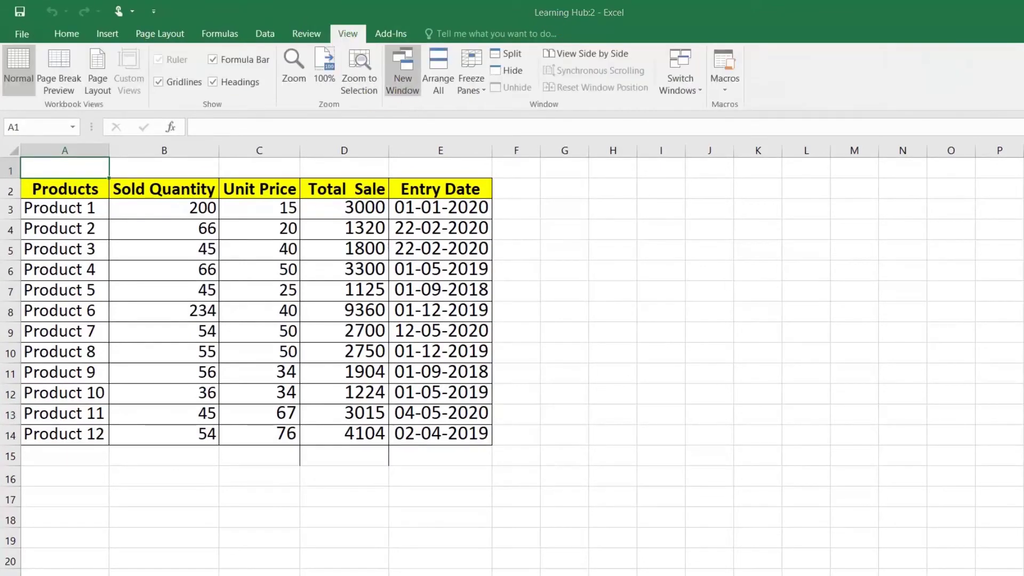
pyautogui.click(403, 69)
# Maximise Learning Hub:3 and AutoSum the Total Sale column into D15, giving 35602
pyautogui.doubleClick(602, 22)
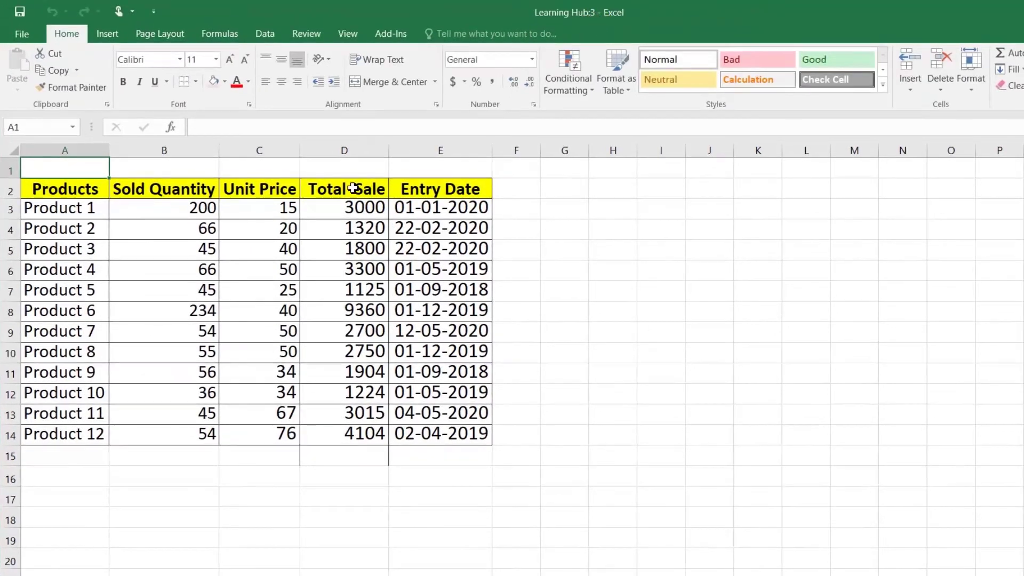
pyautogui.hotkey('alt', 'Tab')
pyautogui.hotkey('alt', 'Tab')
pyautogui.hotkey('alt', 'Tab')
pyautogui.hotkey('alt', 'Tab')
pyautogui.hotkey('alt', 'Tab')
pyautogui.hotkey('alt', 'Tab')
pyautogui.click(354, 454)
pyautogui.click(1004, 54)
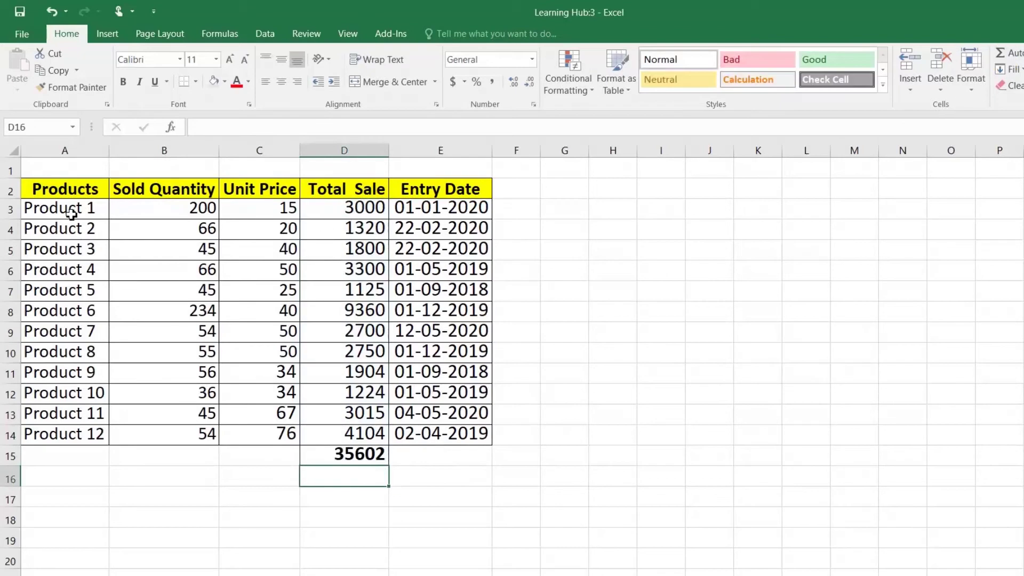
# Give the product rows A3:E14 a tan-grey fill
pyautogui.moveTo(72, 213); pyautogui.dragTo(480, 433)
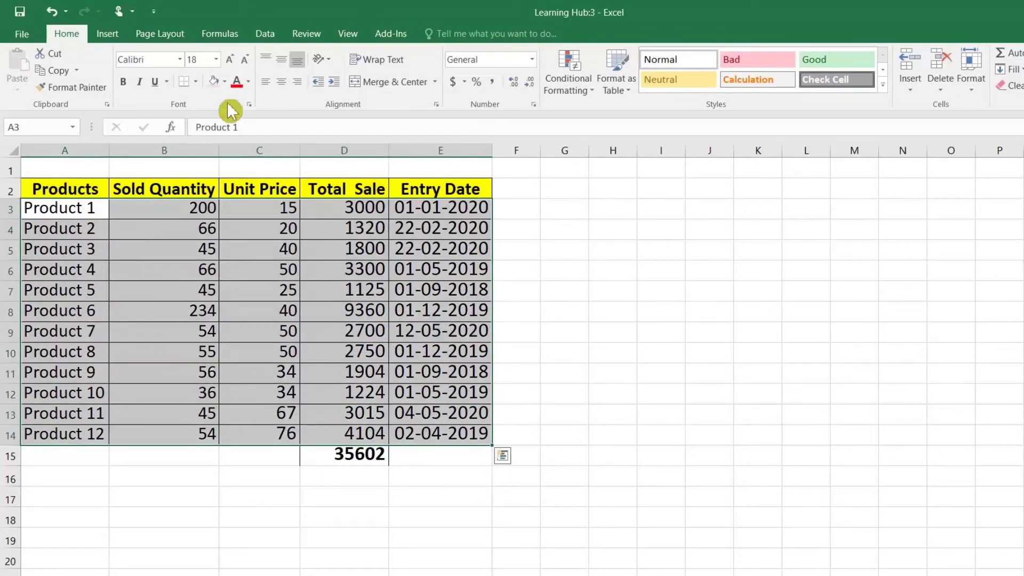
pyautogui.click(225, 82)
pyautogui.click(242, 131)
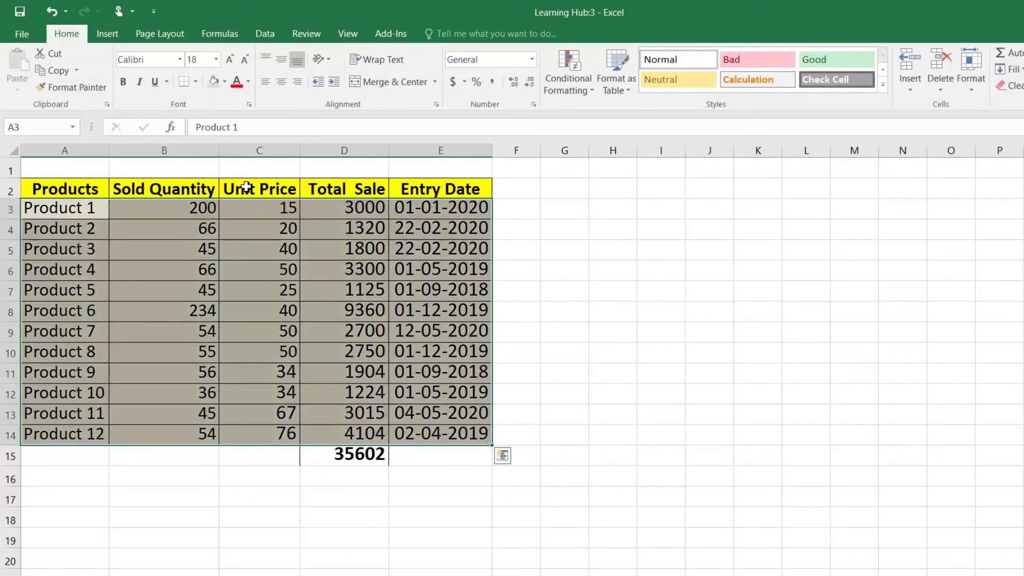
# Move between Learning Hub:2 and Learning Hub:3, selecting cells such as C8, the months C4:C10 and B4
pyautogui.click(246, 542)
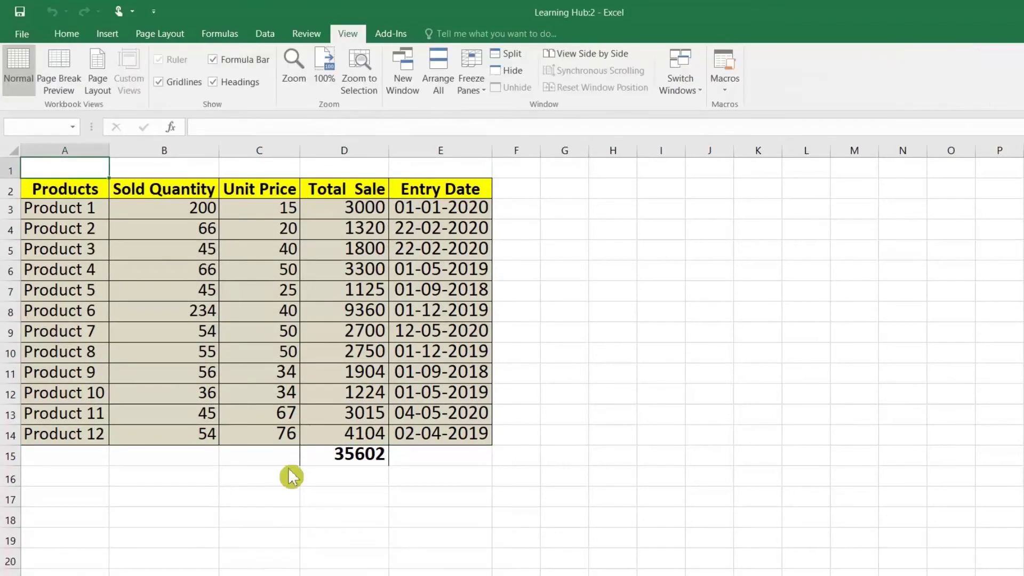
pyautogui.click(256, 316)
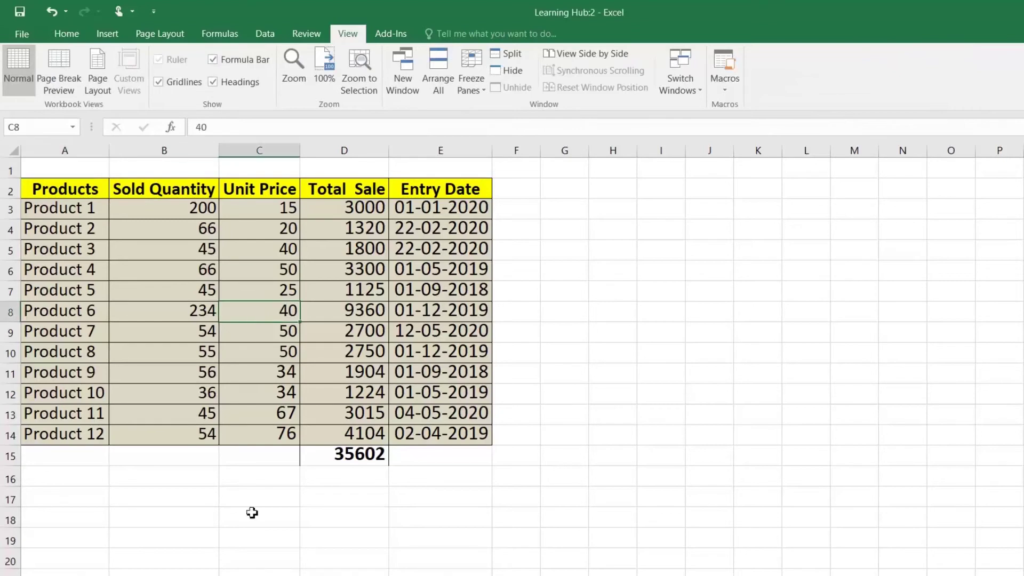
pyautogui.click(408, 570)
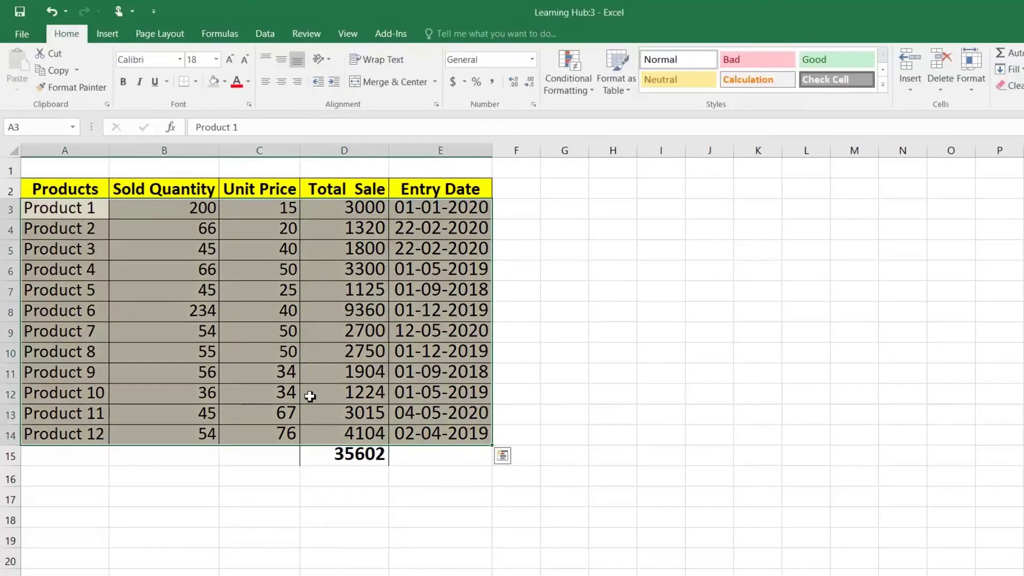
pyautogui.click(214, 575)
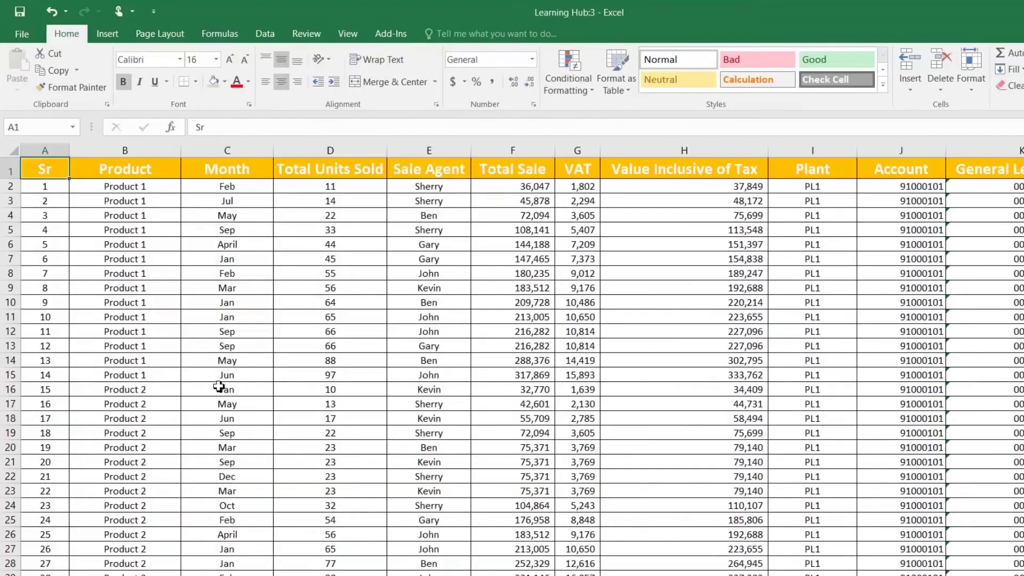
pyautogui.click(214, 347)
pyautogui.moveTo(212, 214); pyautogui.dragTo(213, 293)
pyautogui.click(96, 230)
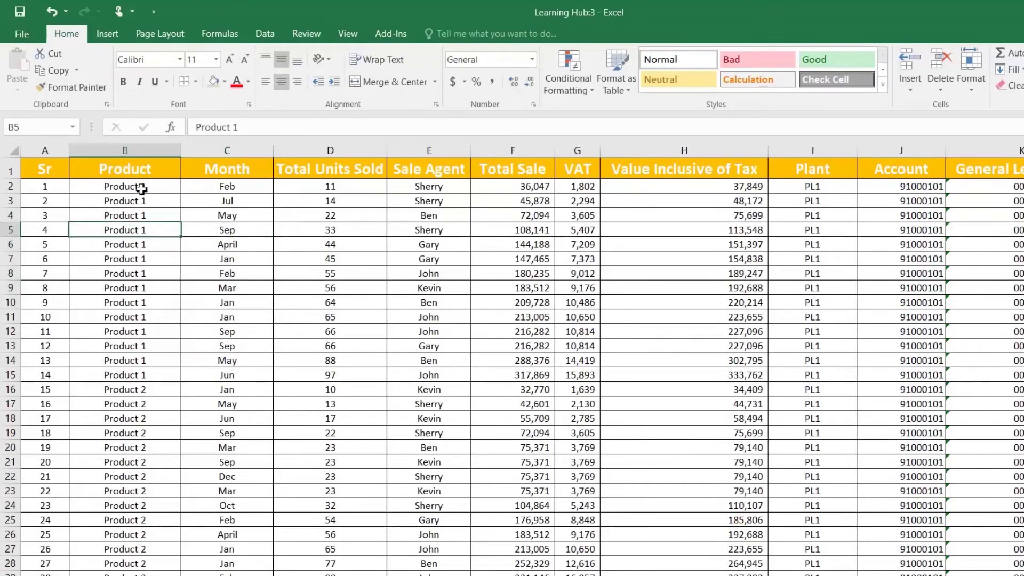
pyautogui.click(139, 172)
pyautogui.click(147, 216)
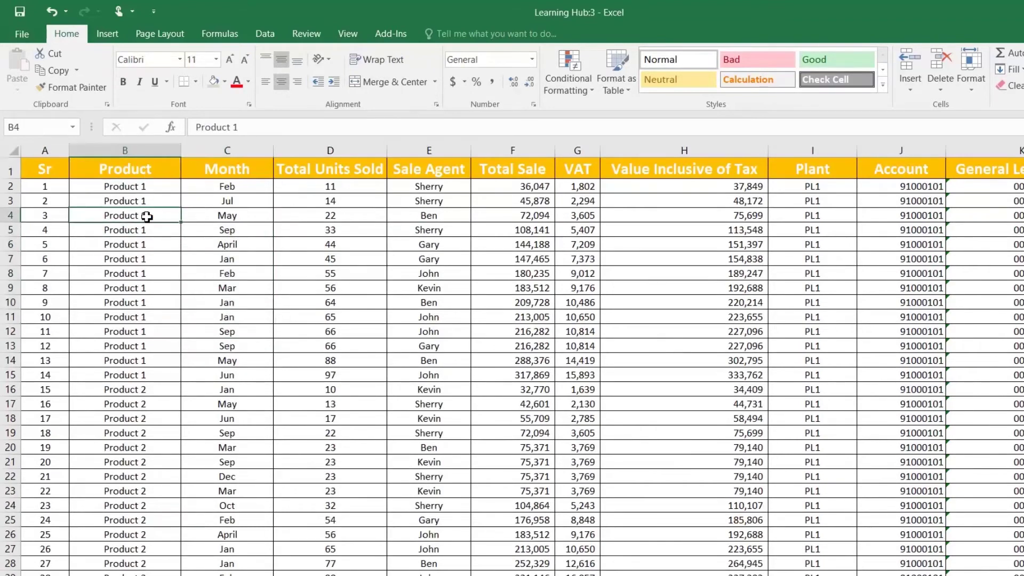
# Return to Learning Hub:2 and close it with Ctrl+W, leaving a single workbook window
pyautogui.hotkey('alt', 'Tab')
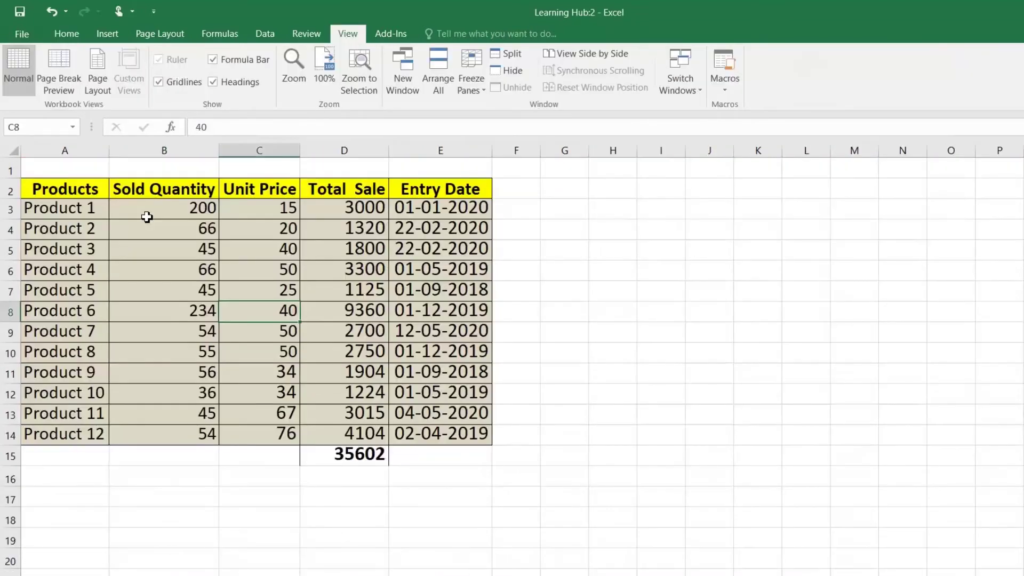
pyautogui.click(78, 204)
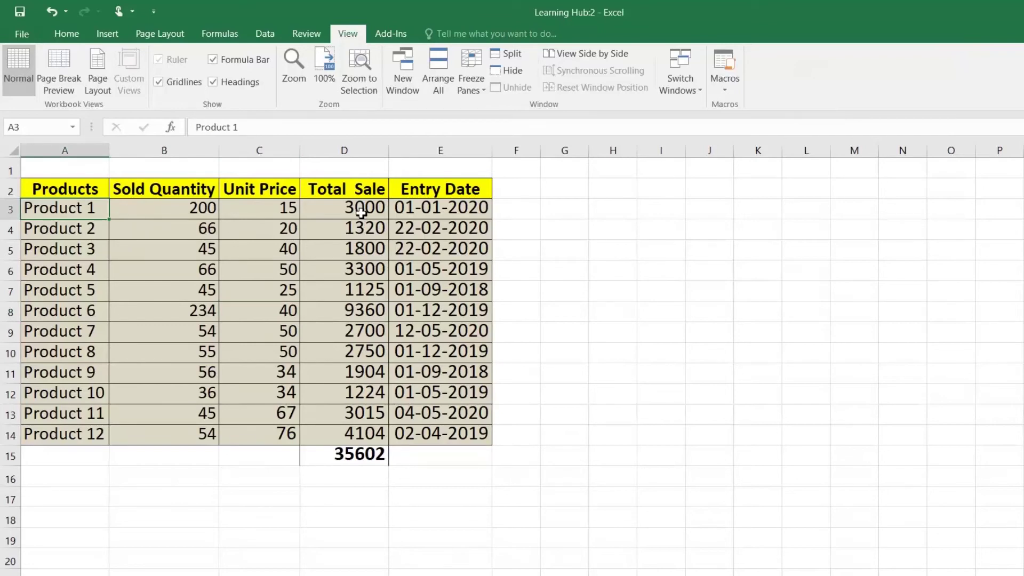
pyautogui.hotkey('alt', 'Tab')
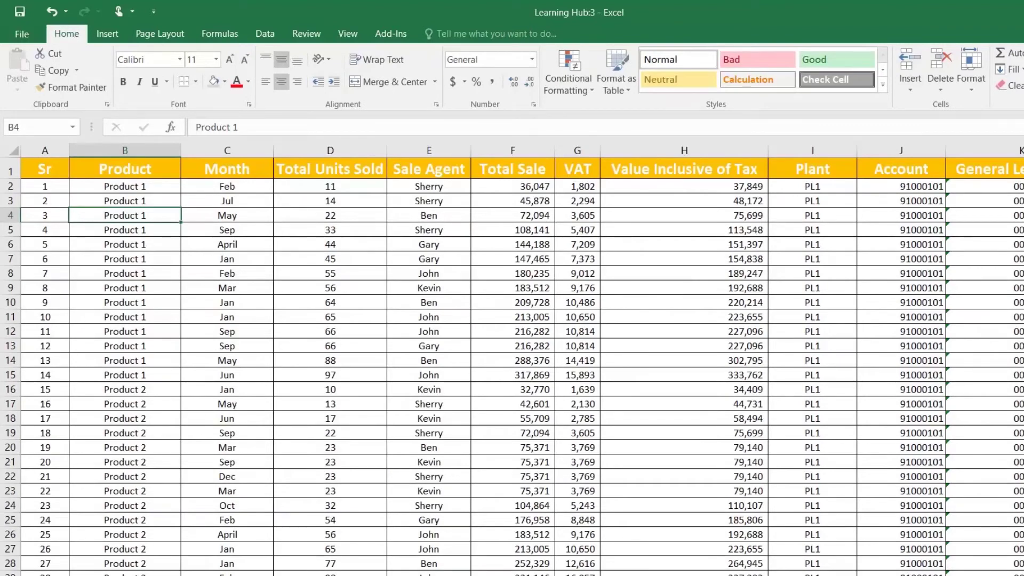
pyautogui.click(152, 575)
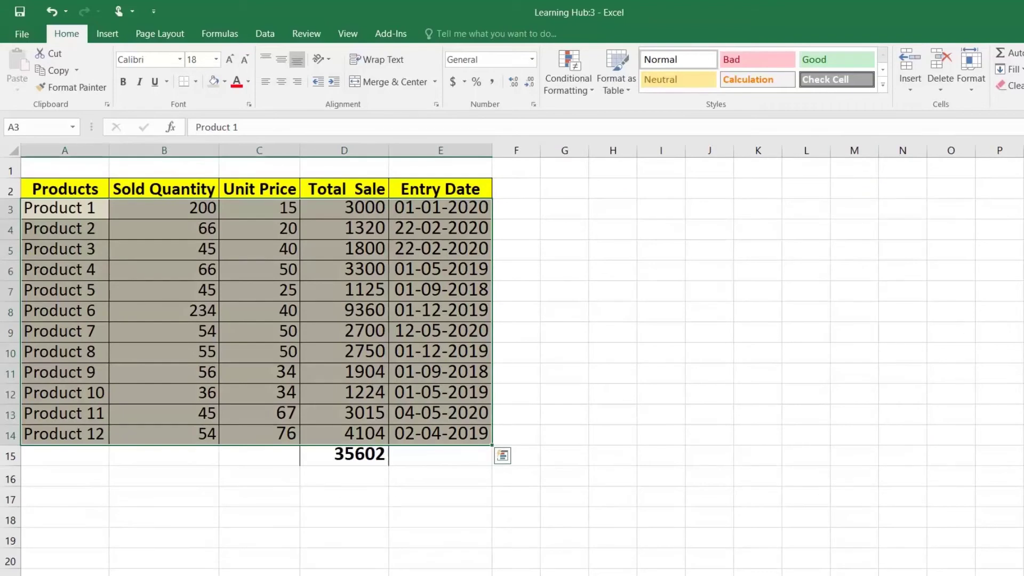
pyautogui.hotkey('alt', 'Tab')
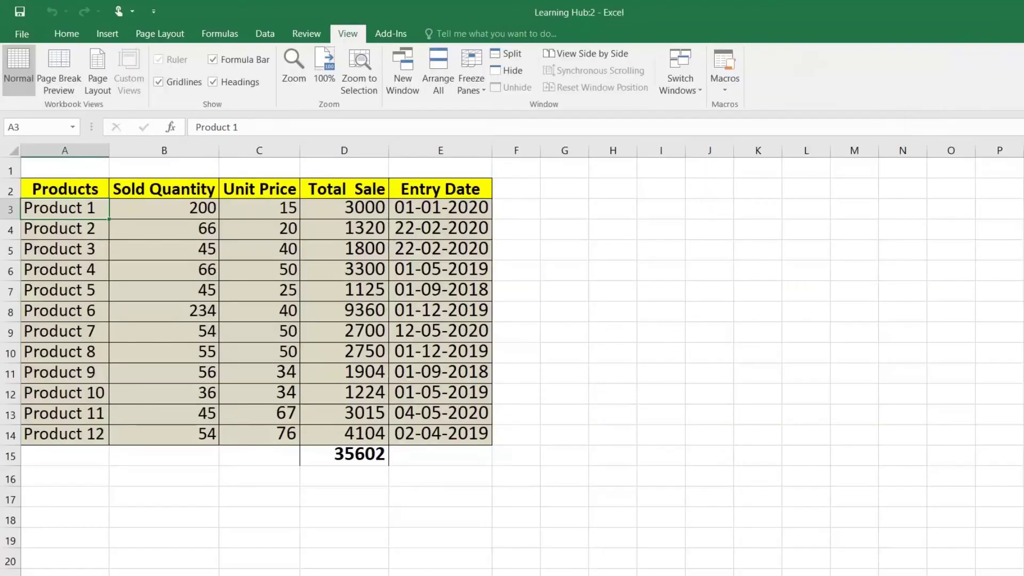
pyautogui.hotkey('ctrl', 'w')
pyautogui.click(418, 229)
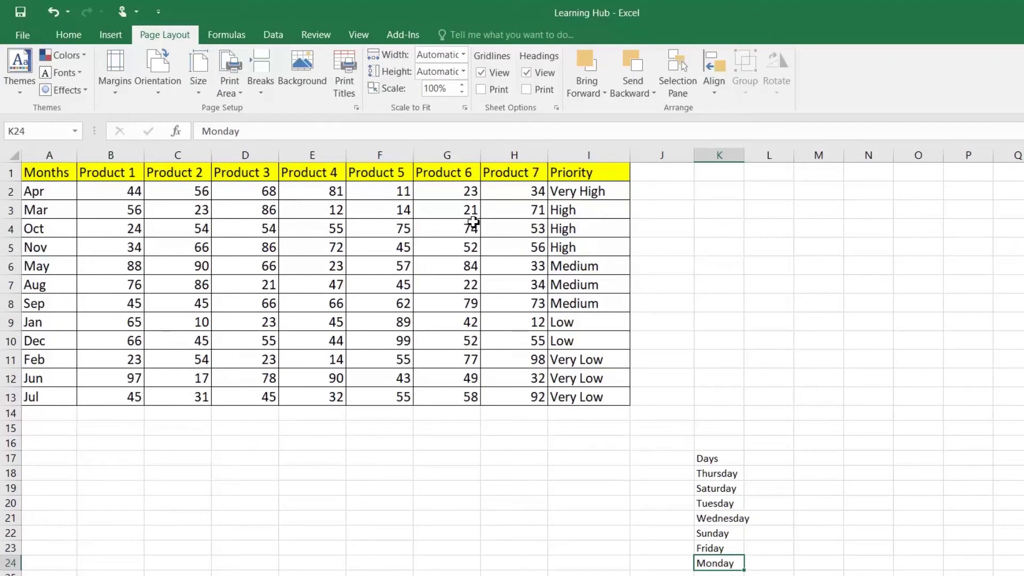
# Sort the Months table A to Z by its Months column
pyautogui.click(59, 174)
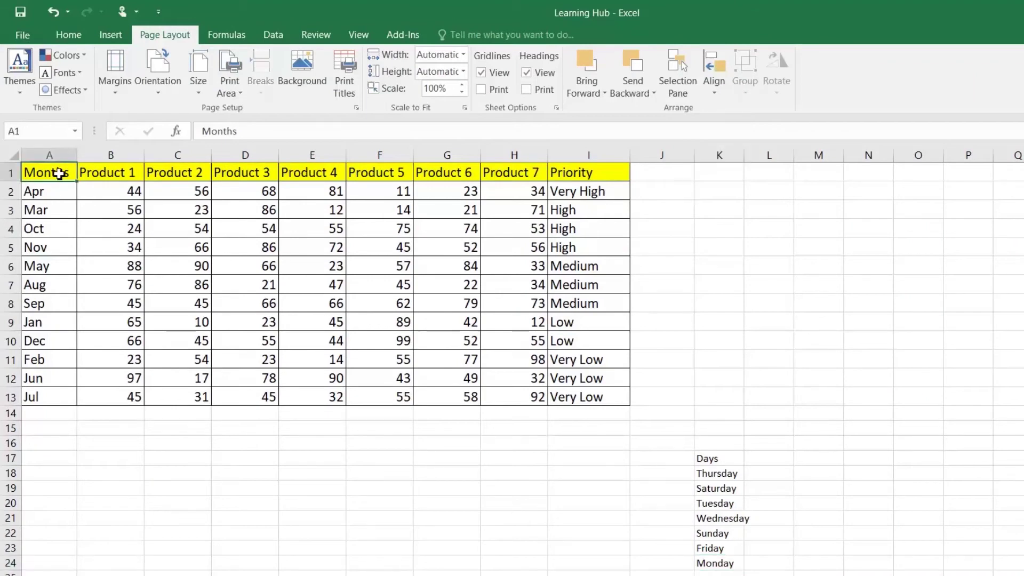
pyautogui.click(273, 37)
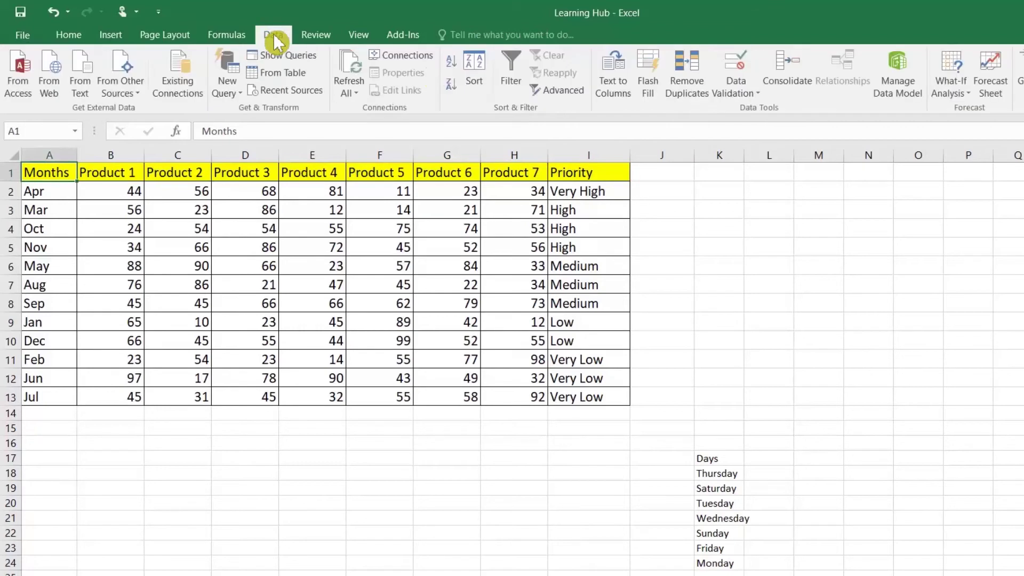
pyautogui.click(451, 60)
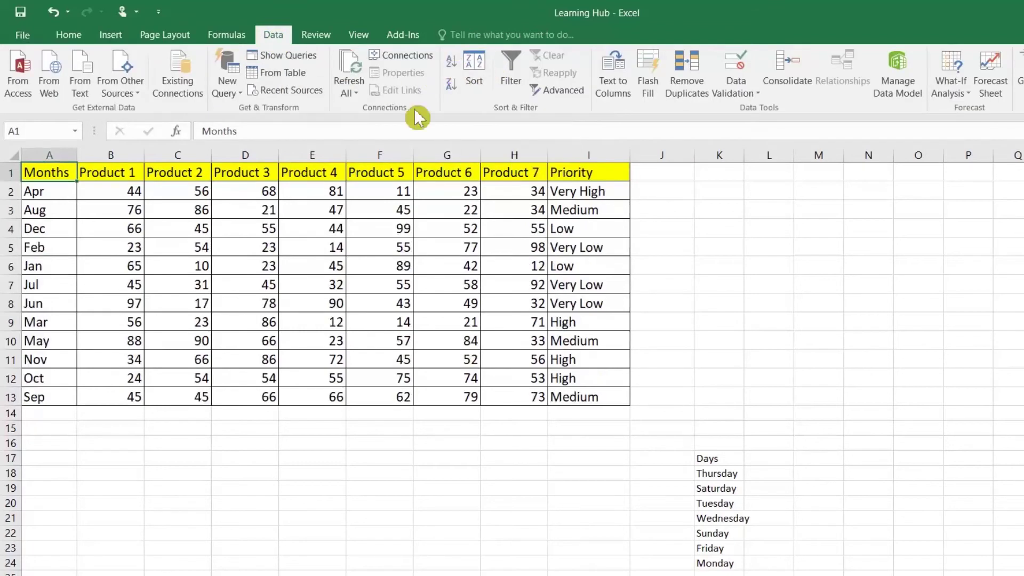
pyautogui.click(64, 195)
# Sort the Days list K17:K24 alphabetically, Friday through Wednesday
pyautogui.moveTo(722, 459); pyautogui.dragTo(736, 564)
pyautogui.click(454, 65)
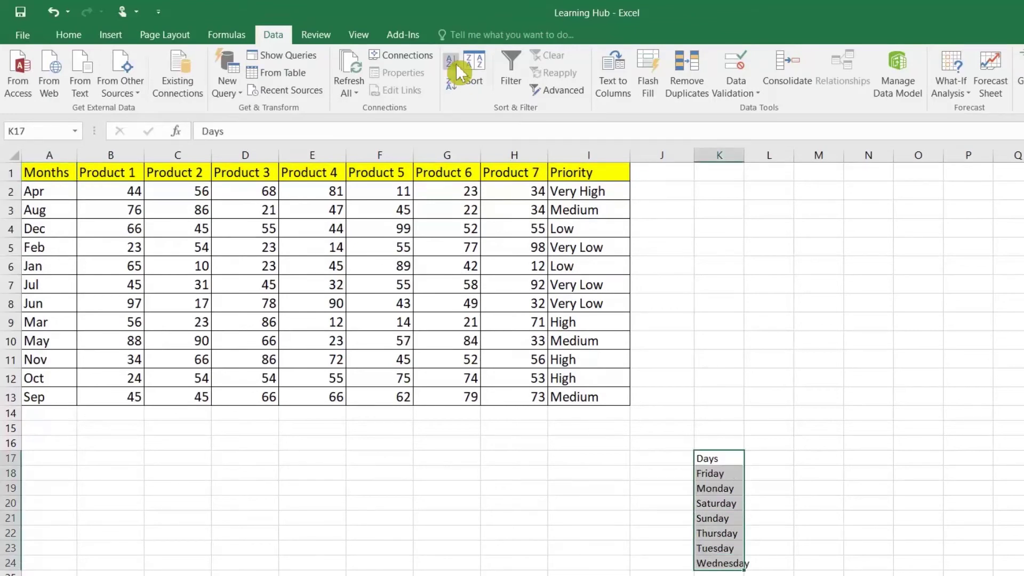
pyautogui.click(718, 475)
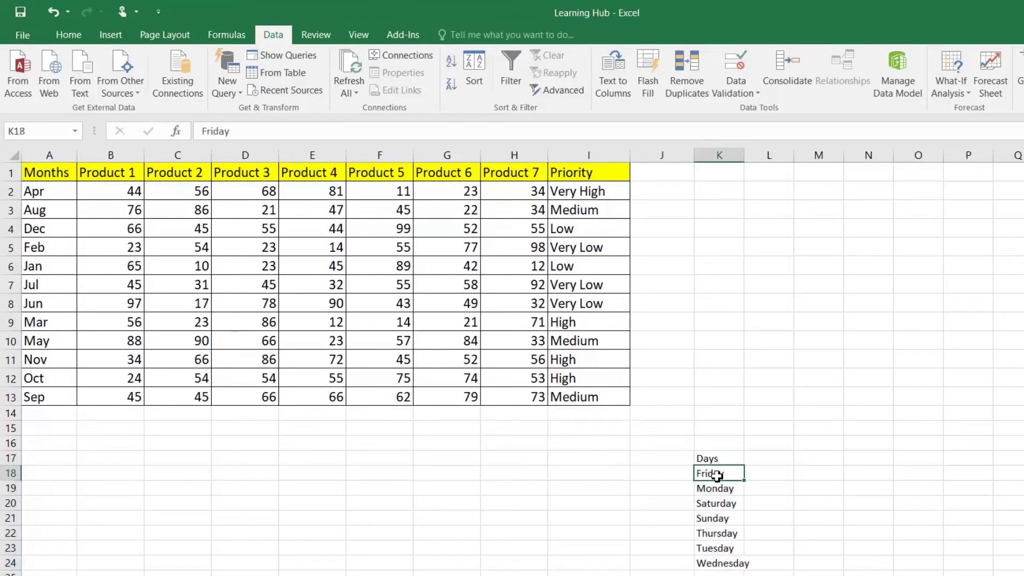
pyautogui.click(718, 564)
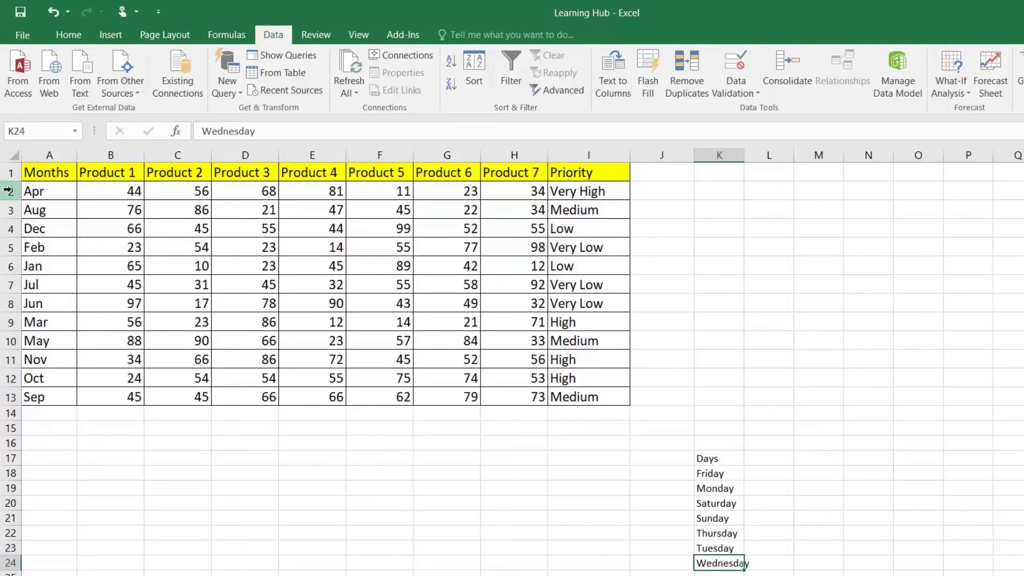
# Custom-sort the table by Months using the Jan, Feb, Mar… list so it runs Jan to Dec
pyautogui.click(57, 173)
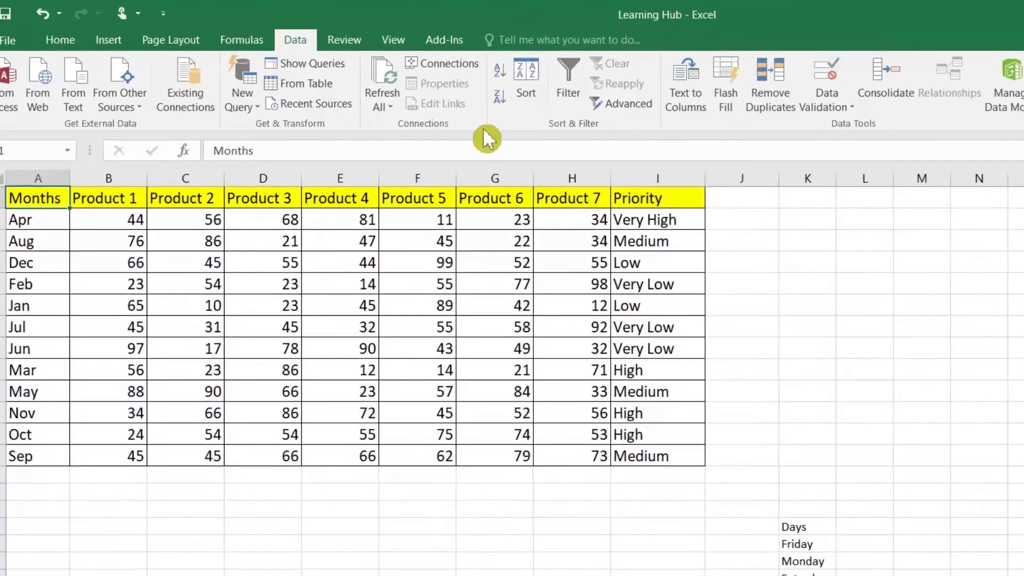
pyautogui.click(474, 75)
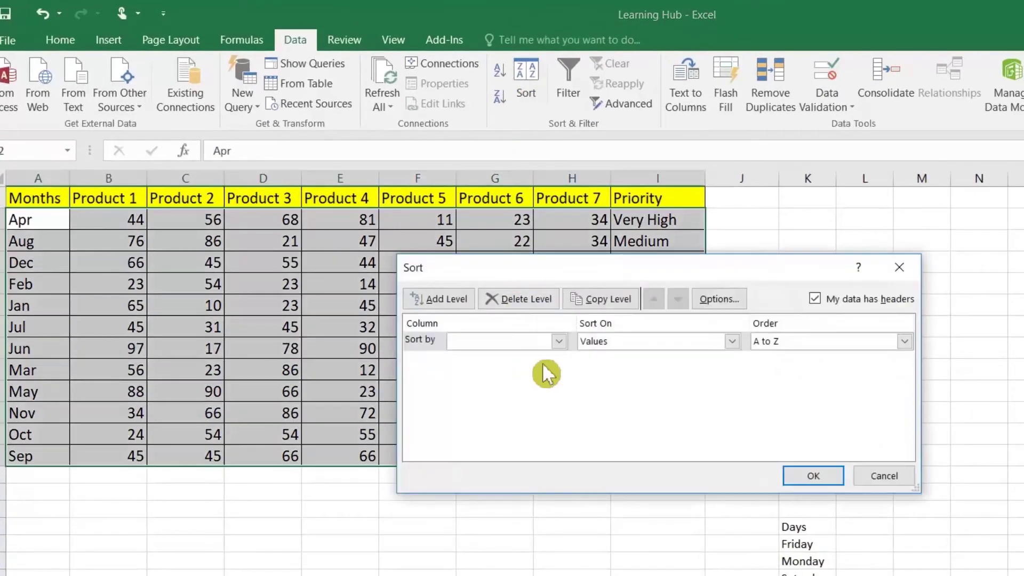
pyautogui.click(558, 341)
pyautogui.click(497, 359)
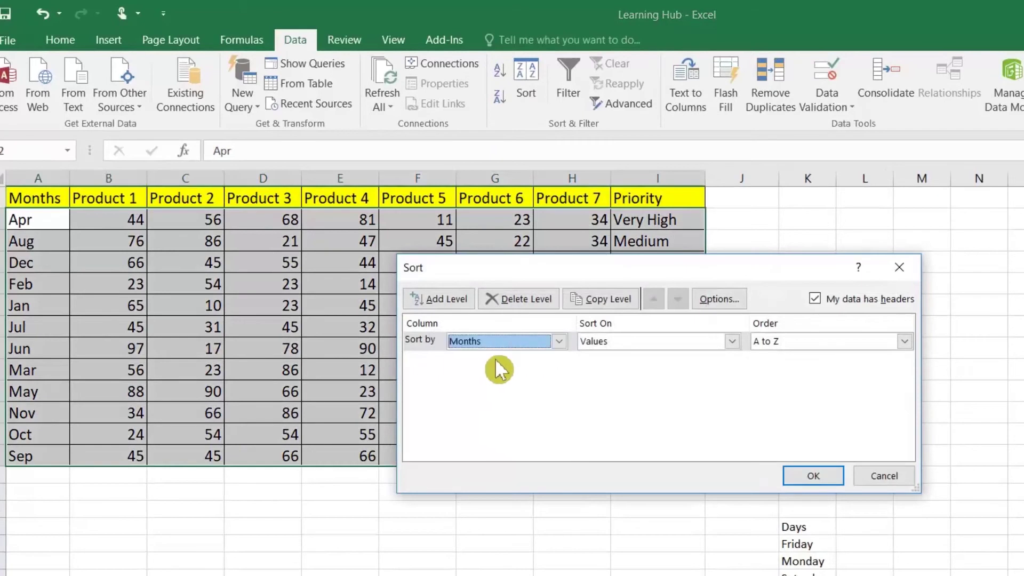
pyautogui.click(839, 344)
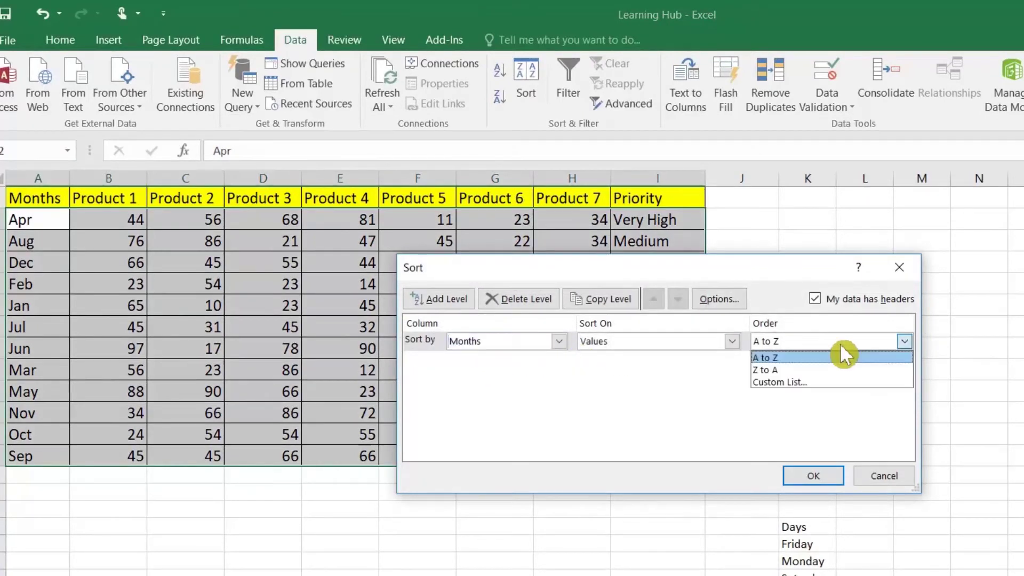
pyautogui.click(819, 383)
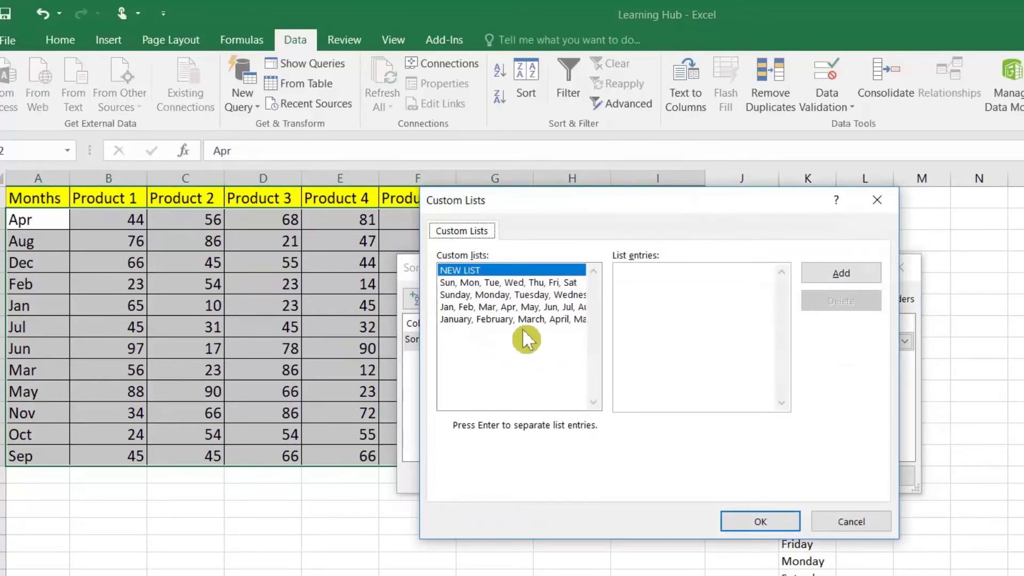
pyautogui.click(472, 307)
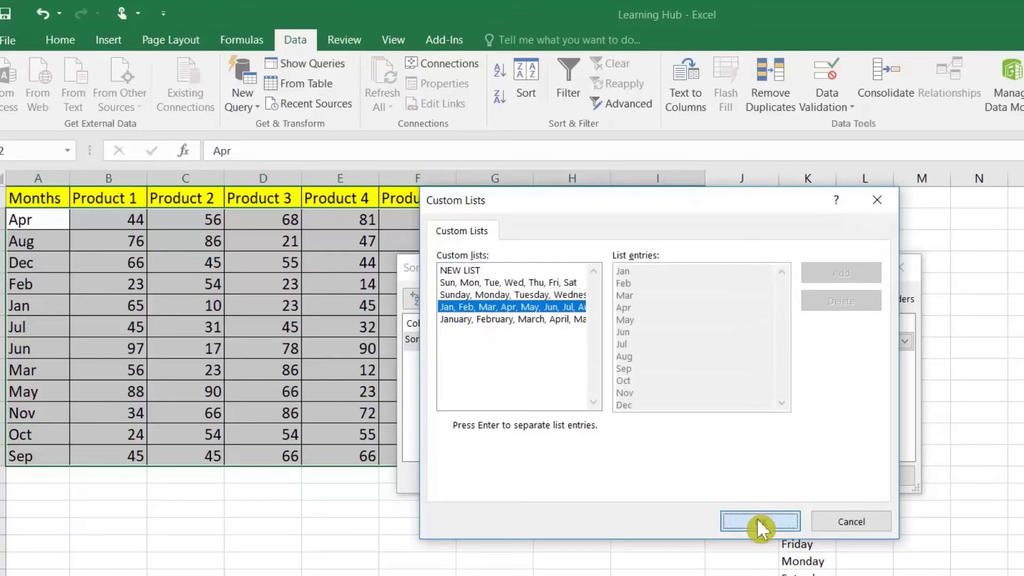
pyautogui.click(761, 522)
pyautogui.click(805, 483)
pyautogui.click(53, 235)
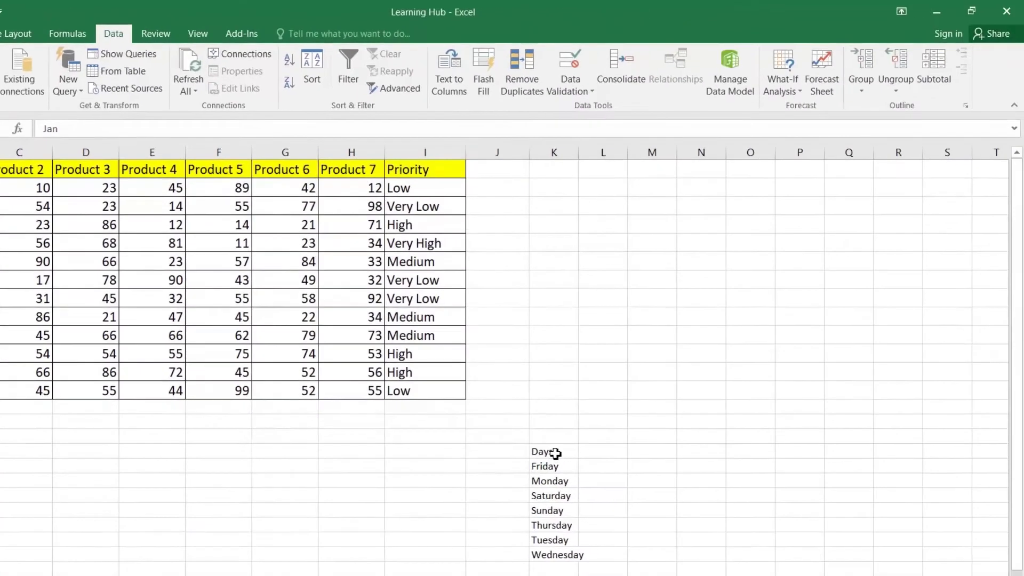
pyautogui.moveTo(789, 529); pyautogui.dragTo(820, 575)
# Sort the column K Days list by the Sunday, Monday… custom list, Sunday through Saturday
pyautogui.moveTo(566, 526); pyautogui.dragTo(572, 551)
pyautogui.click(319, 77)
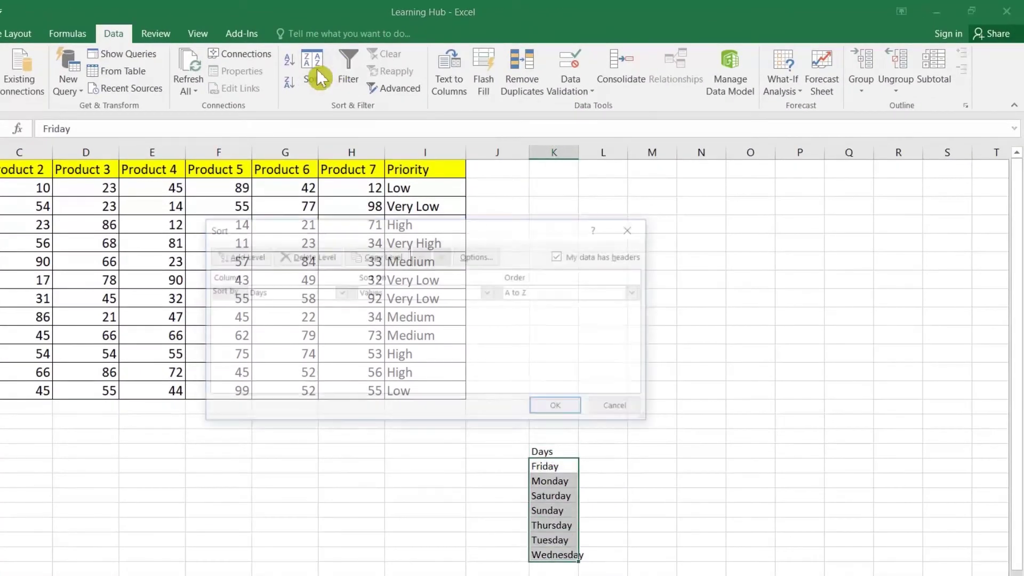
pyautogui.click(539, 293)
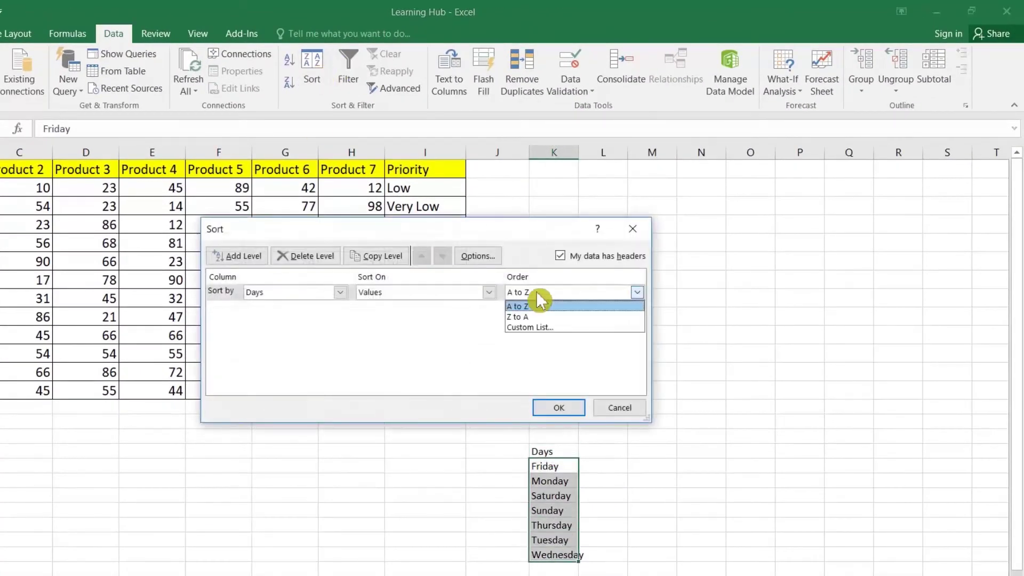
pyautogui.click(541, 328)
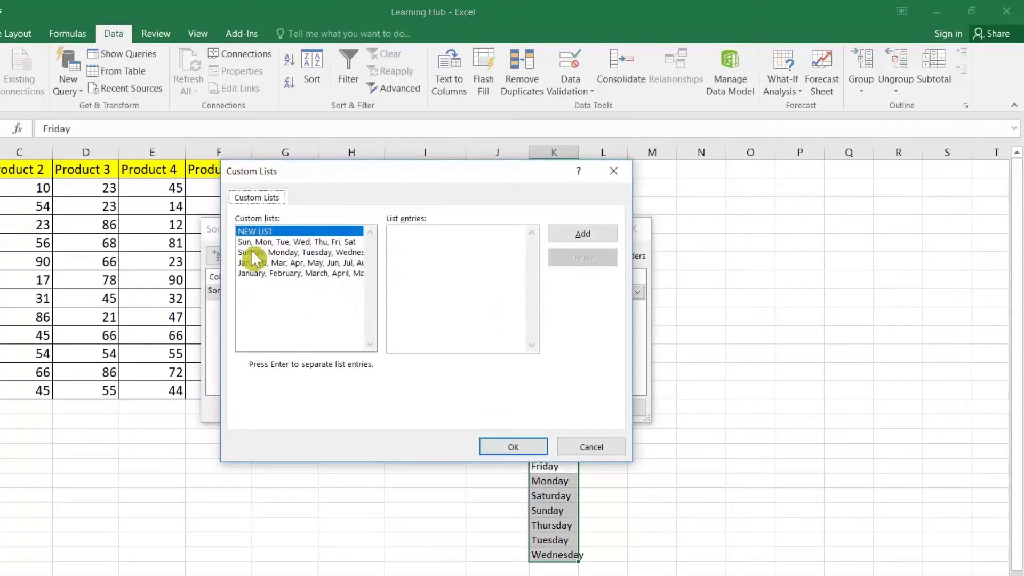
pyautogui.click(284, 243)
pyautogui.click(286, 252)
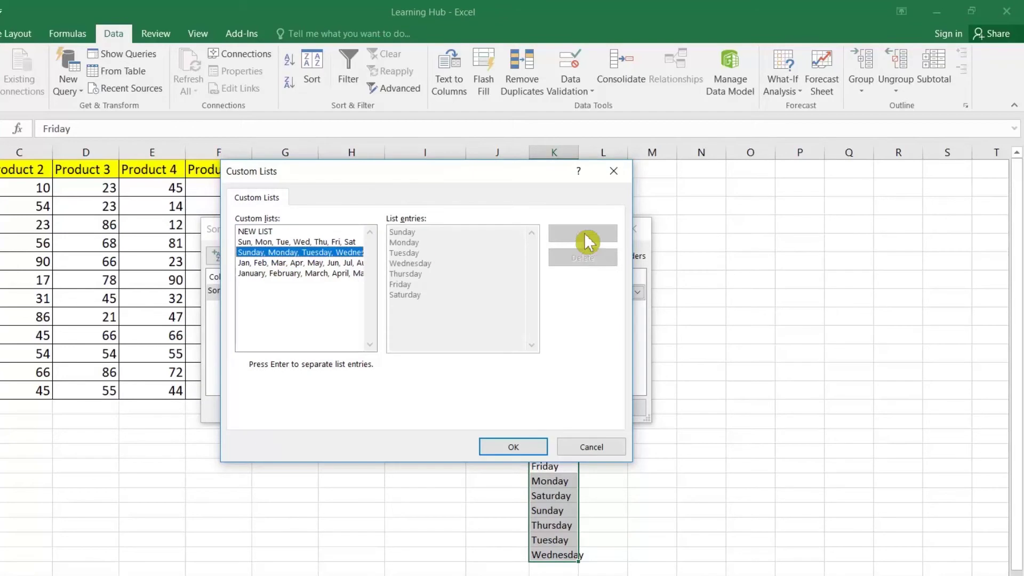
pyautogui.click(535, 447)
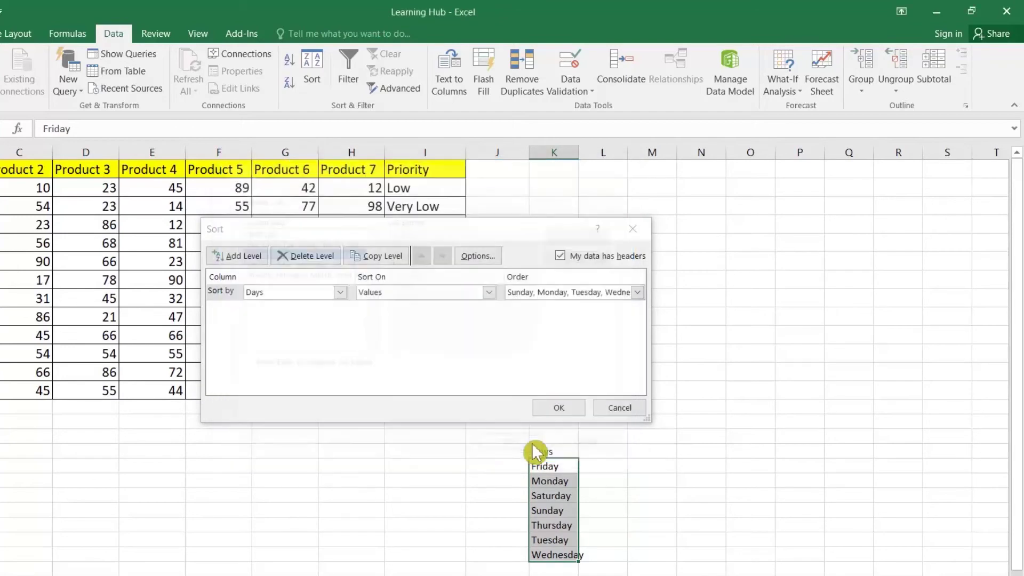
pyautogui.click(558, 409)
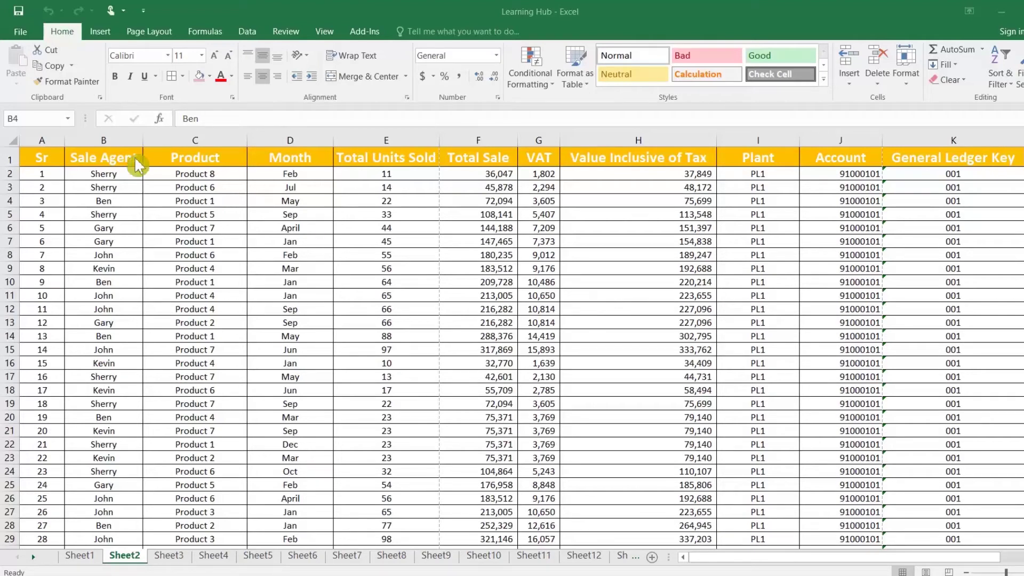
# Insert a PivotTable from Sheet2!$A$1:$L$74 onto a new worksheet
pyautogui.click(56, 161)
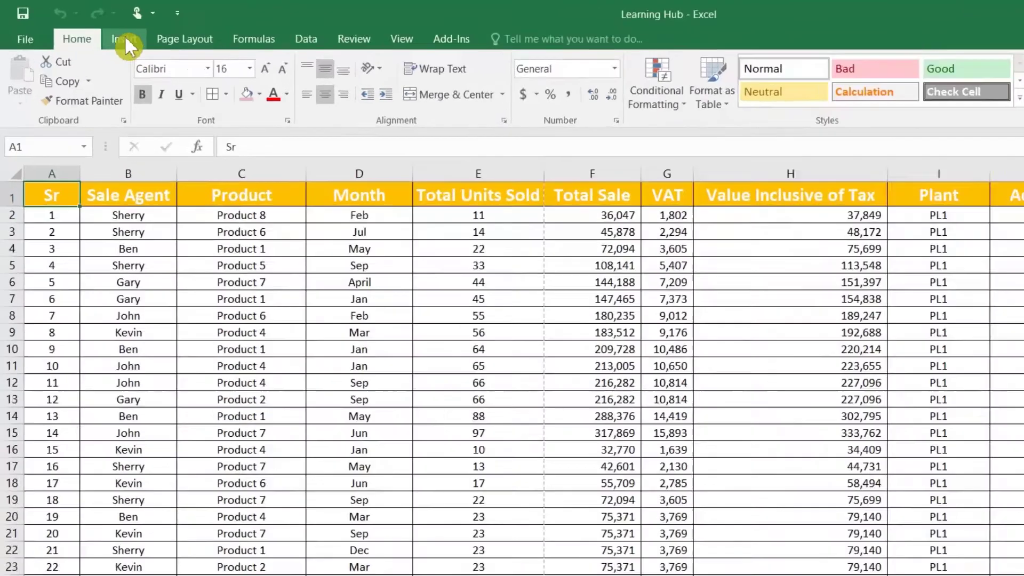
pyautogui.click(127, 40)
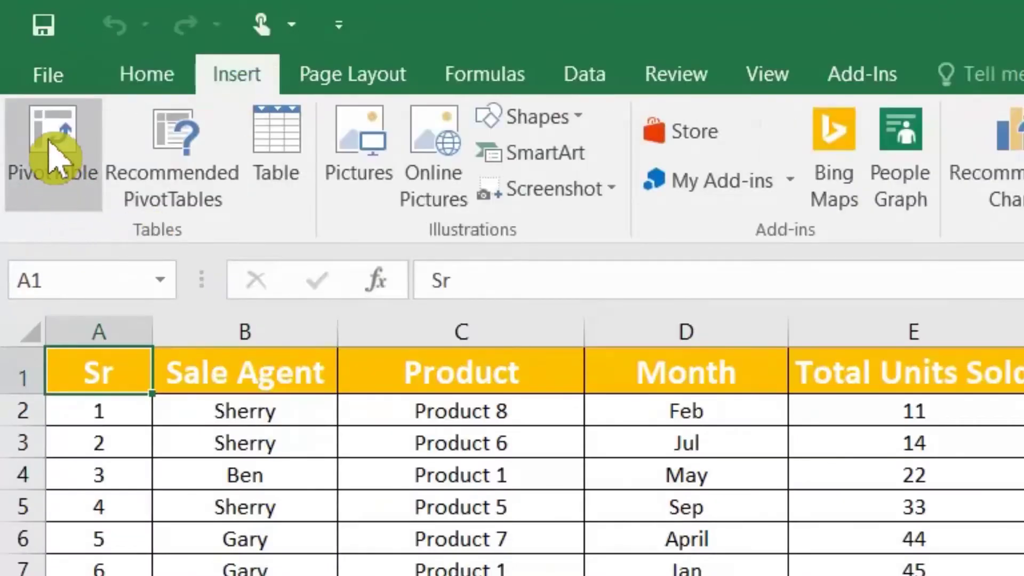
pyautogui.click(52, 153)
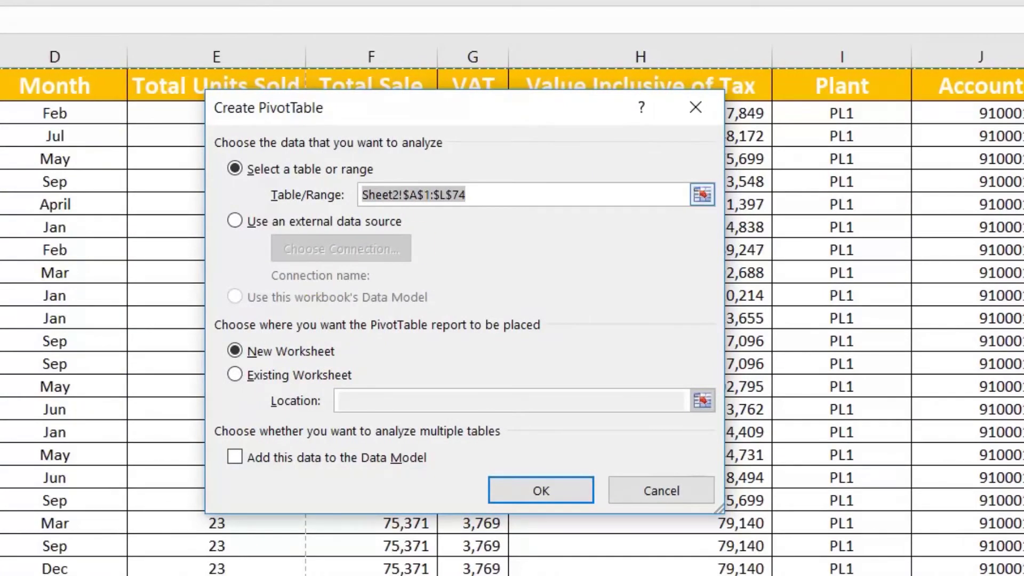
pyautogui.click(468, 195)
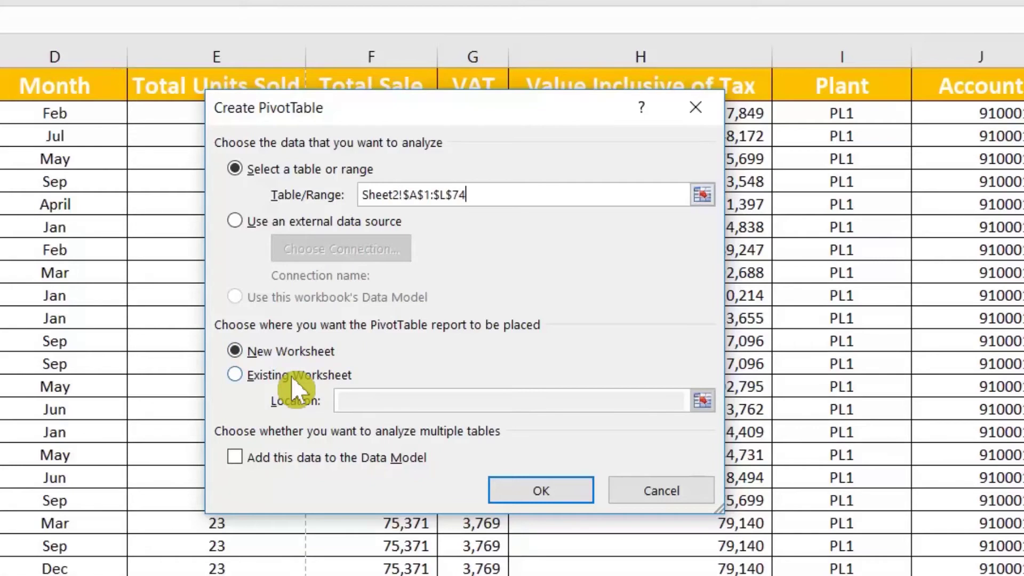
pyautogui.click(291, 376)
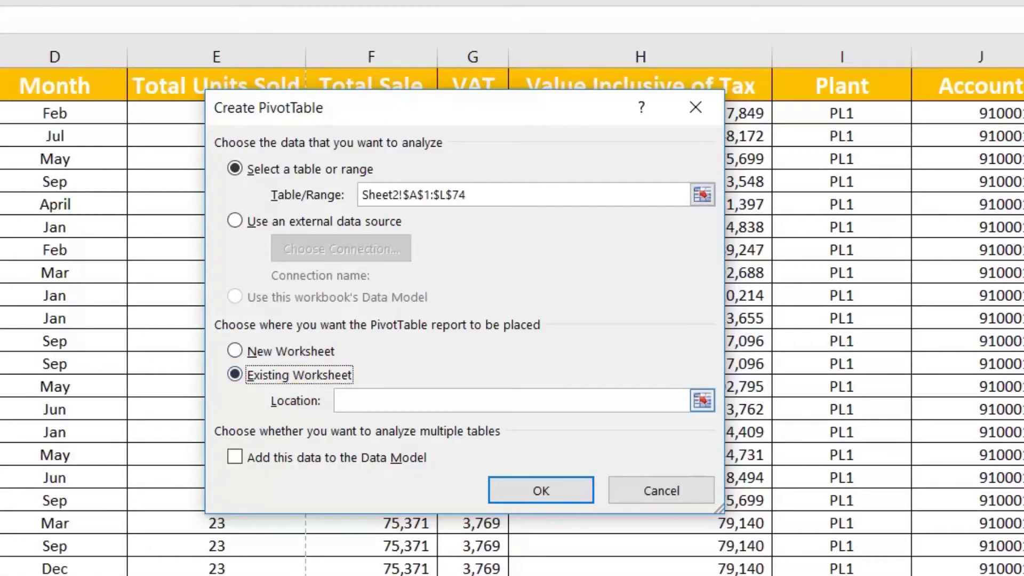
pyautogui.click(702, 401)
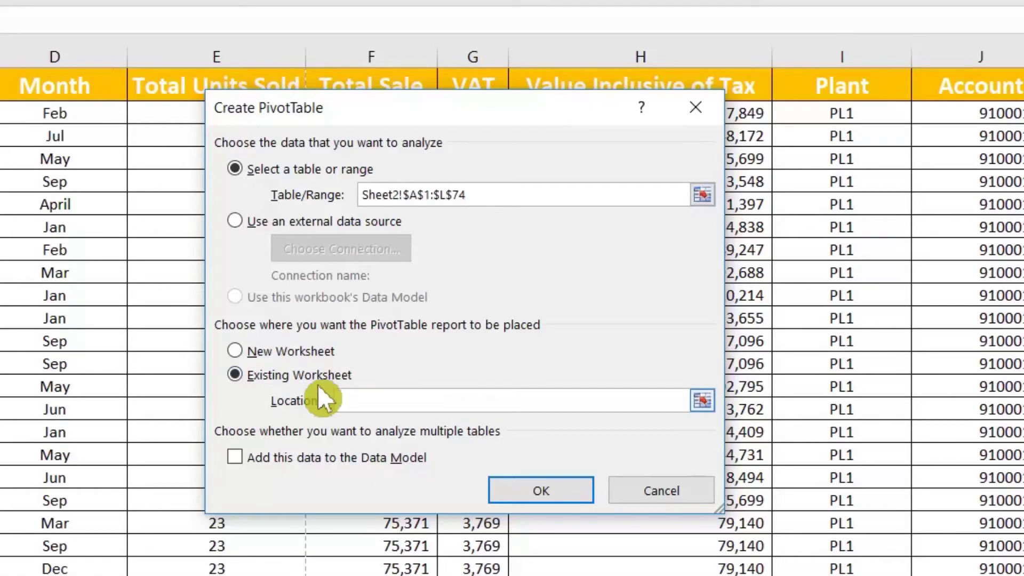
pyautogui.click(289, 354)
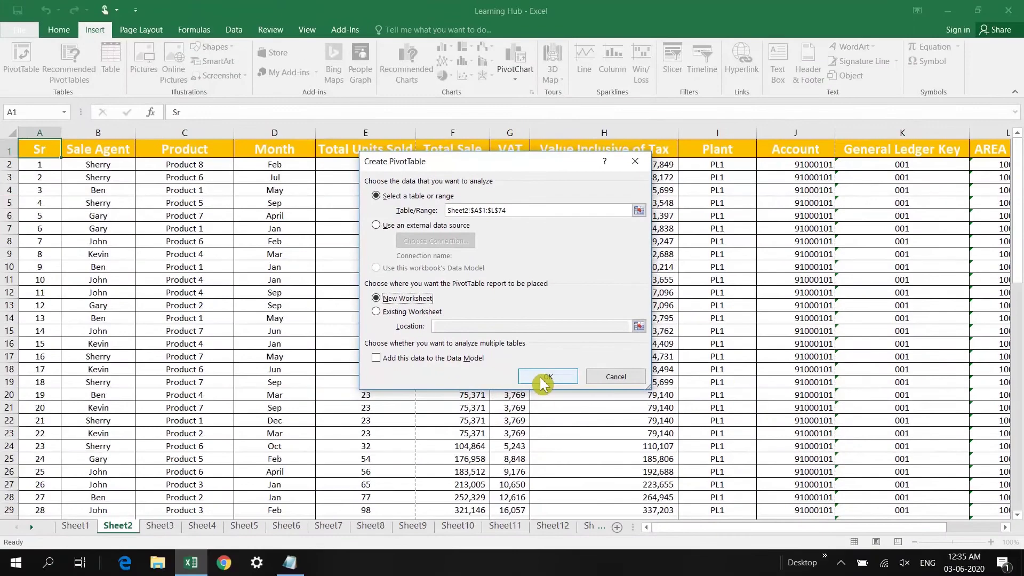
pyautogui.click(544, 377)
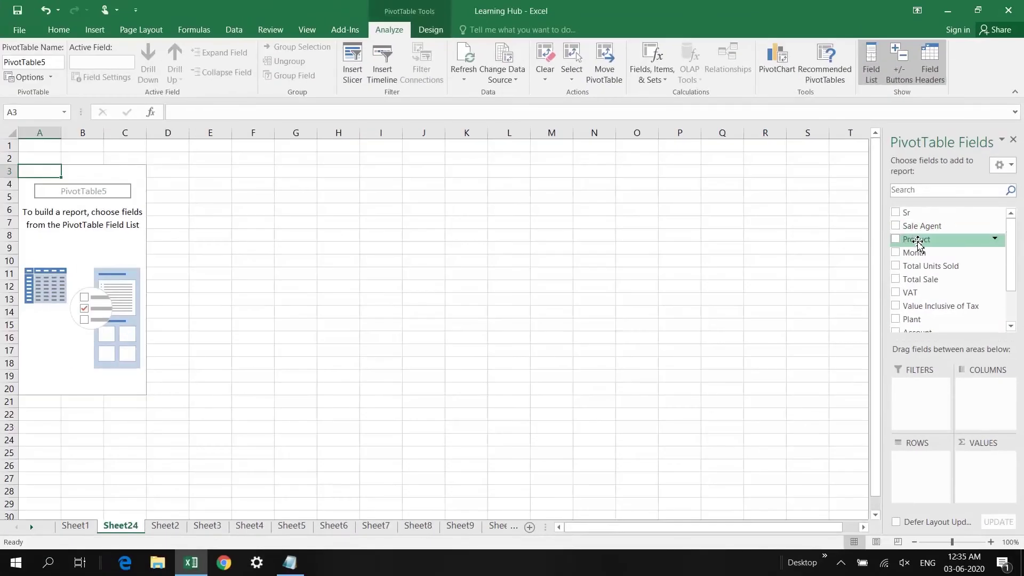
# Put Product in Rows and add Total Sale and Total Units Sold as summed values
pyautogui.moveTo(918, 245); pyautogui.dragTo(931, 482)
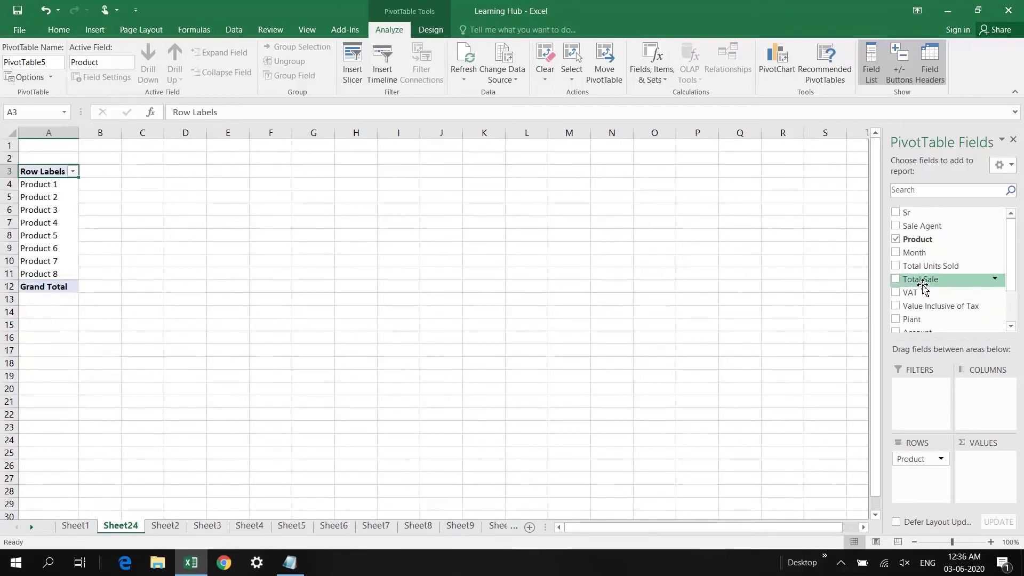
pyautogui.scroll(-2, 925, 286)
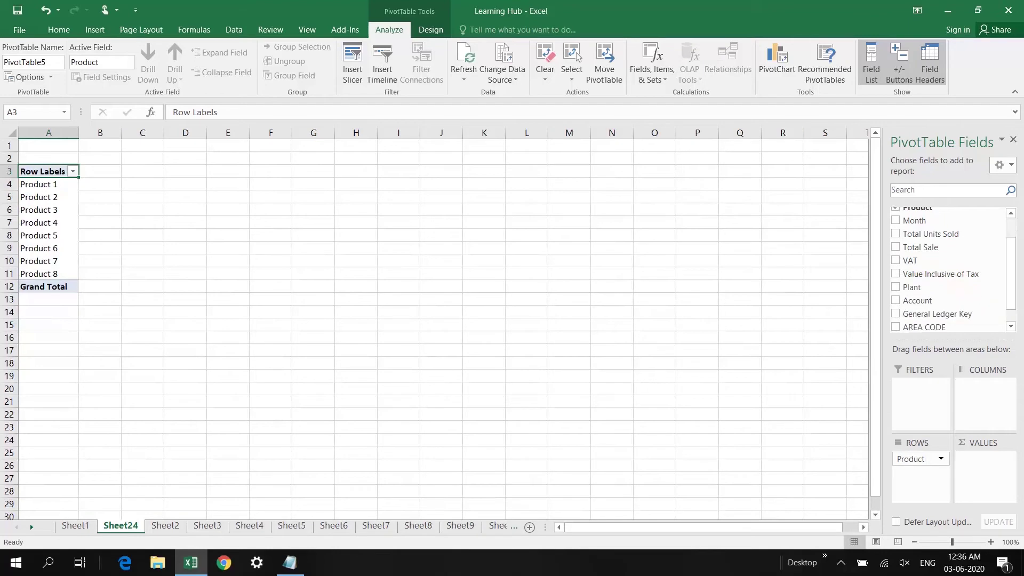
pyautogui.scroll(-2, 949, 267)
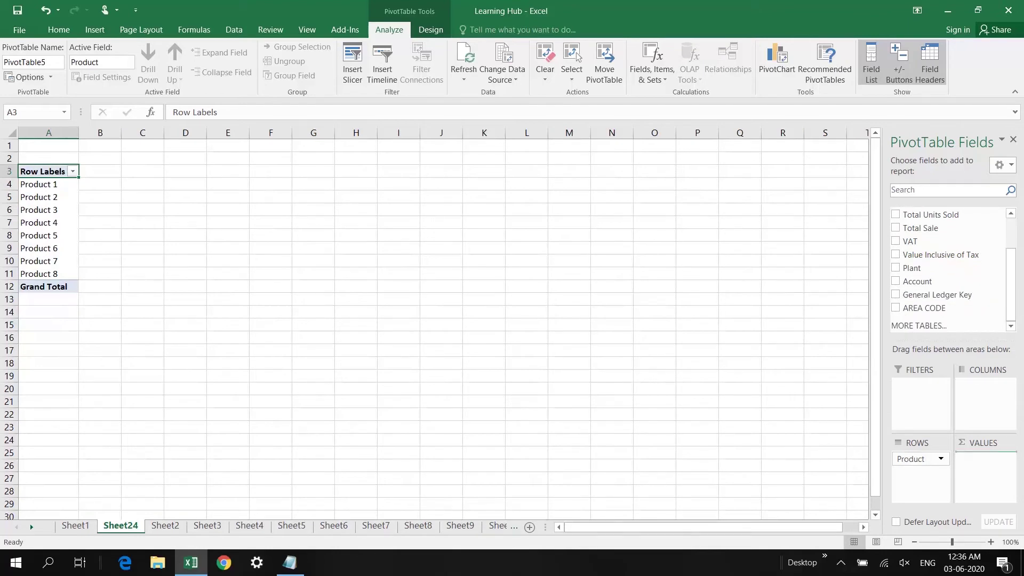
pyautogui.moveTo(986, 454); pyautogui.dragTo(987, 468)
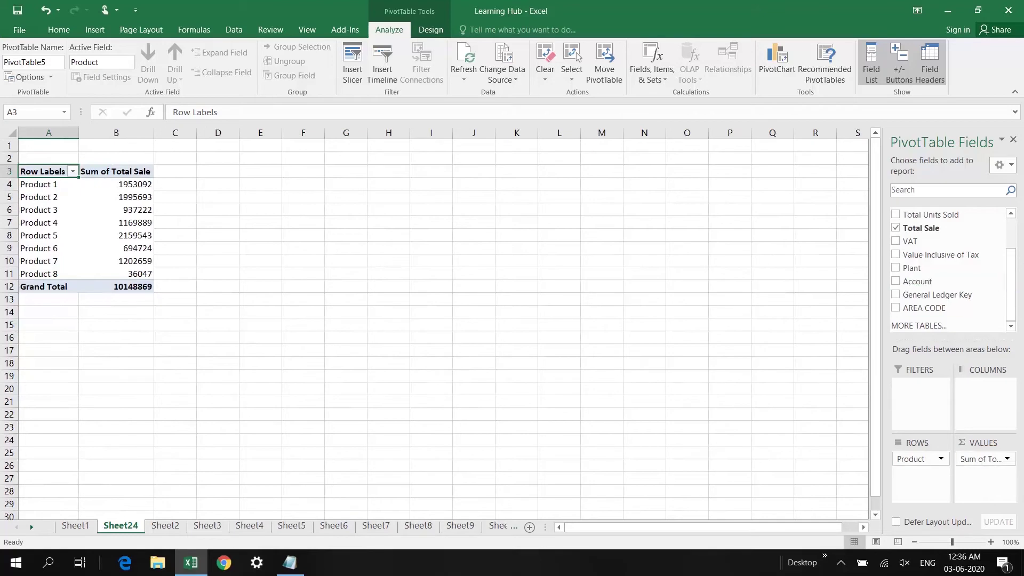
pyautogui.moveTo(1011, 288); pyautogui.dragTo(1012, 249)
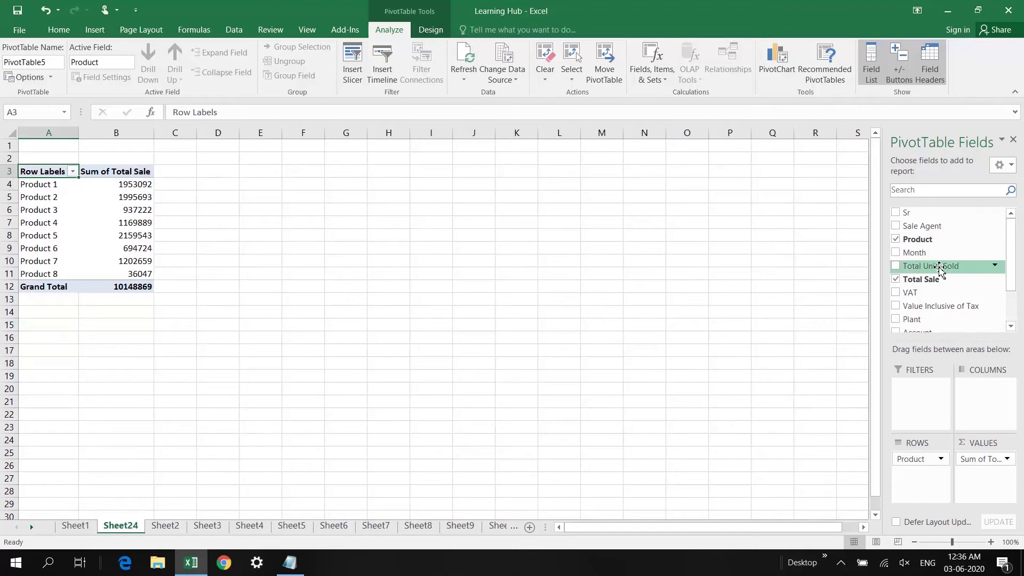
pyautogui.moveTo(986, 395); pyautogui.dragTo(985, 479)
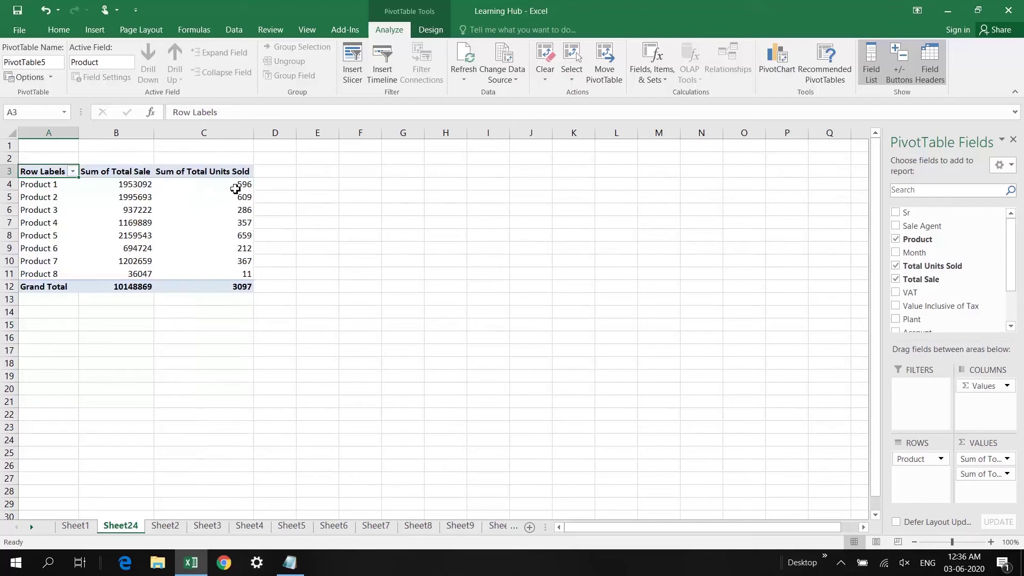
pyautogui.click(237, 188)
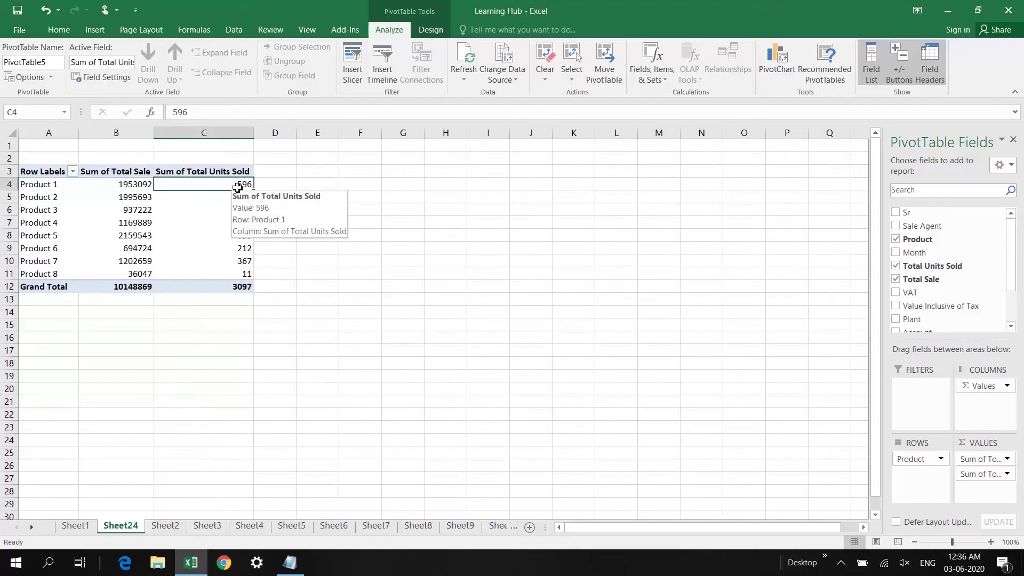
pyautogui.click(140, 185)
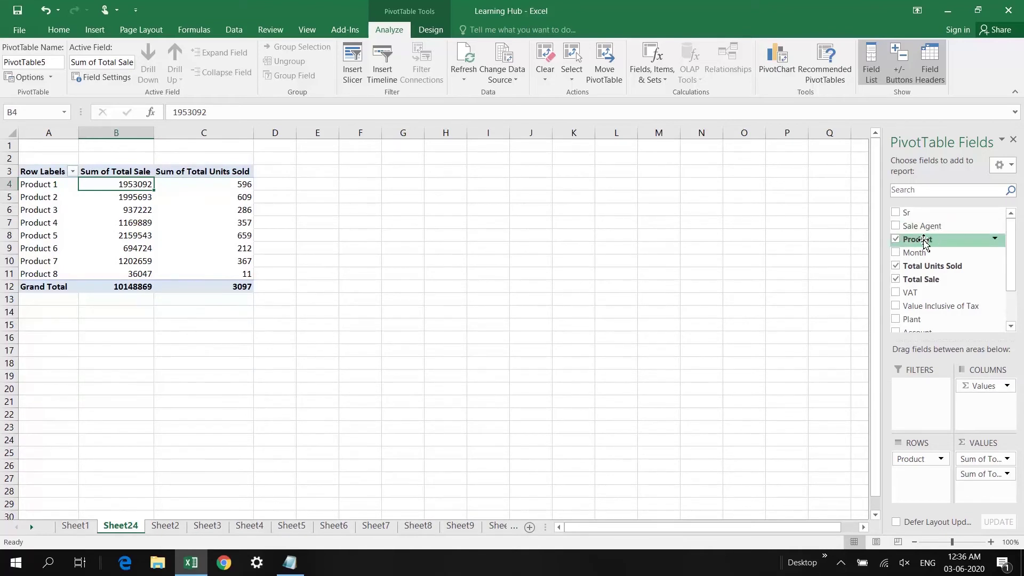
# Add Count of Product to the pivot values, totalling 73
pyautogui.moveTo(924, 243); pyautogui.dragTo(981, 494)
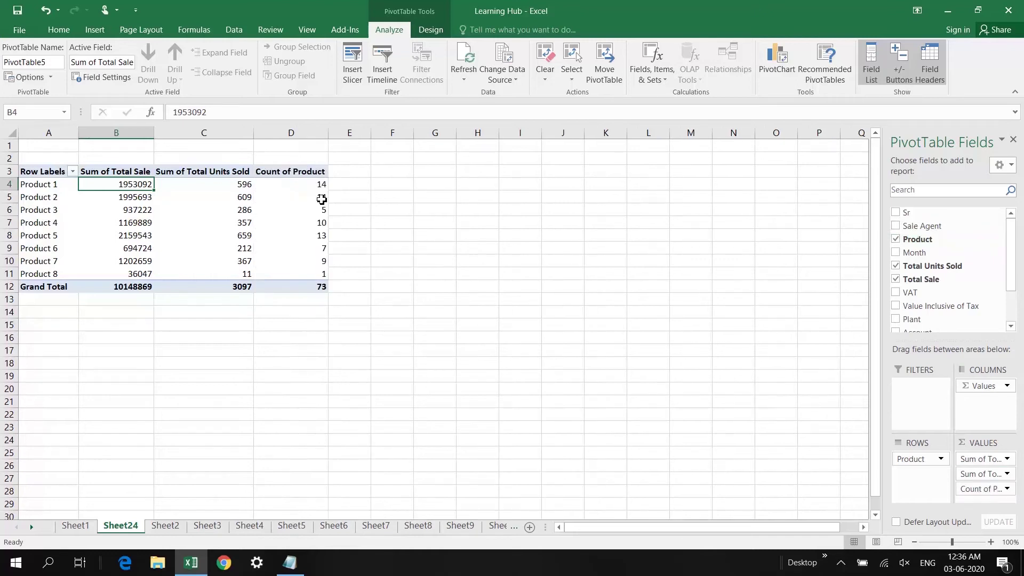
pyautogui.click(312, 185)
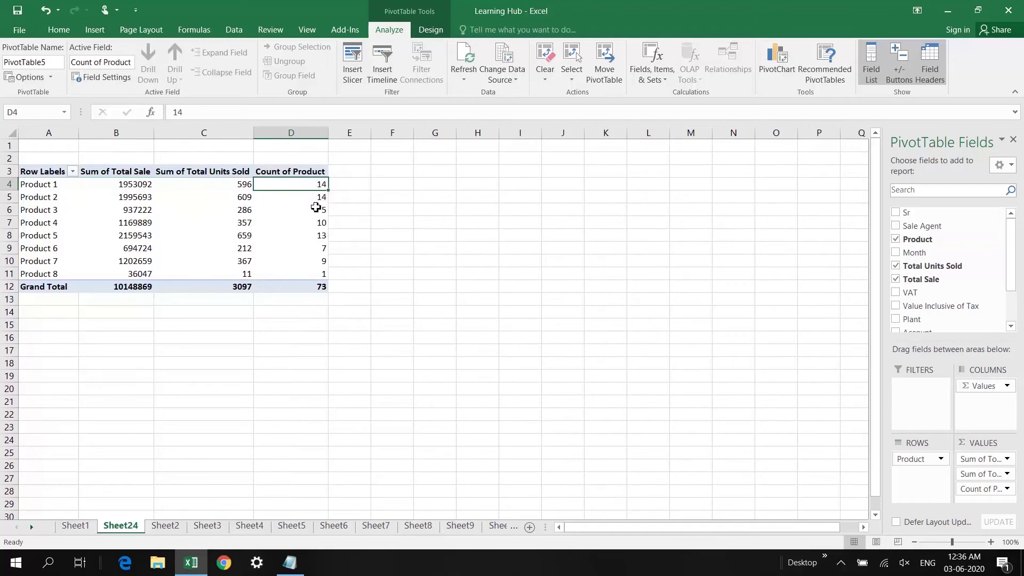
pyautogui.click(315, 213)
pyautogui.click(321, 222)
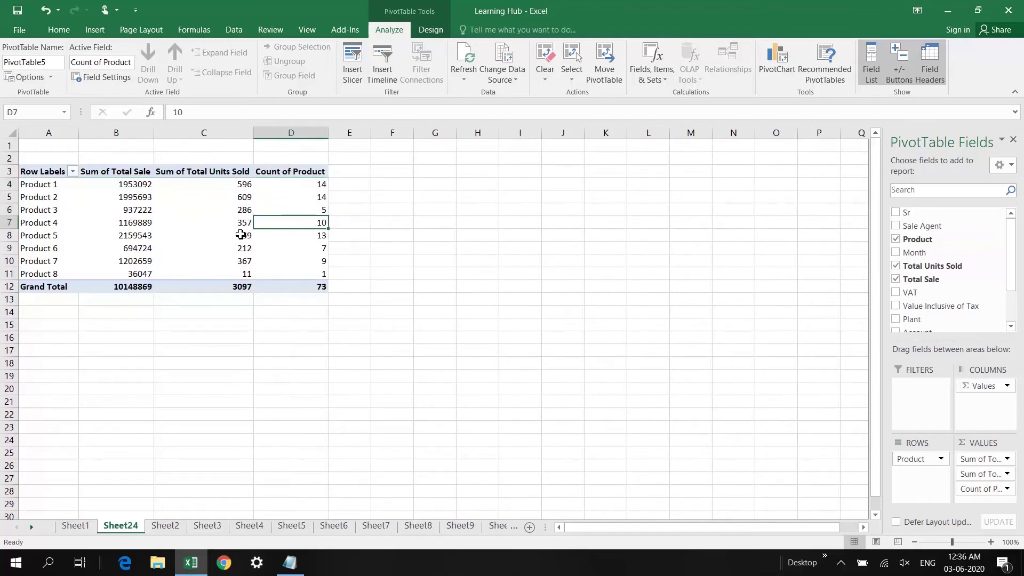
pyautogui.moveTo(980, 473); pyautogui.dragTo(981, 490)
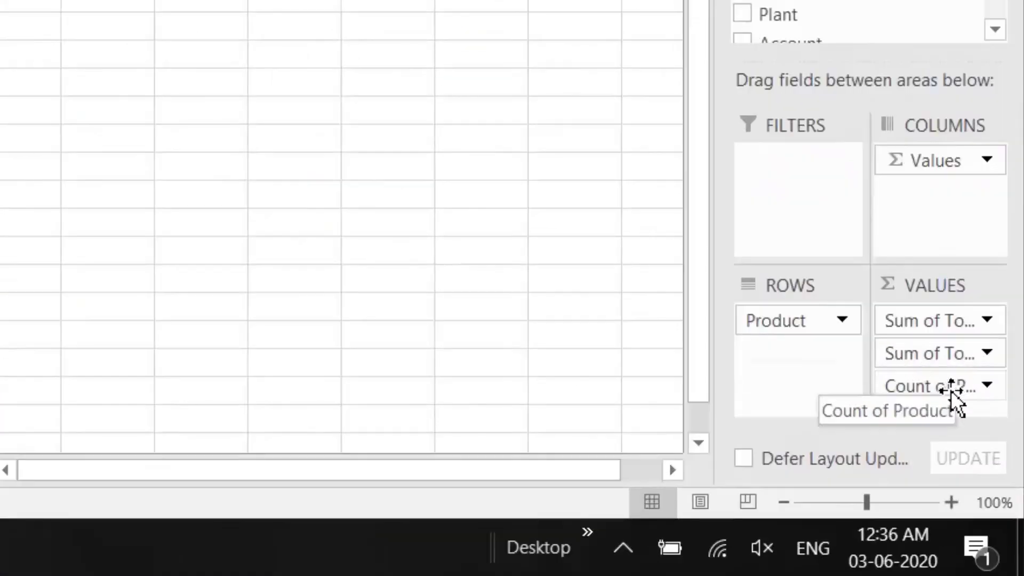
# Try Max and Min summaries for Count of Product, then cancel without changing it
pyautogui.click(953, 392)
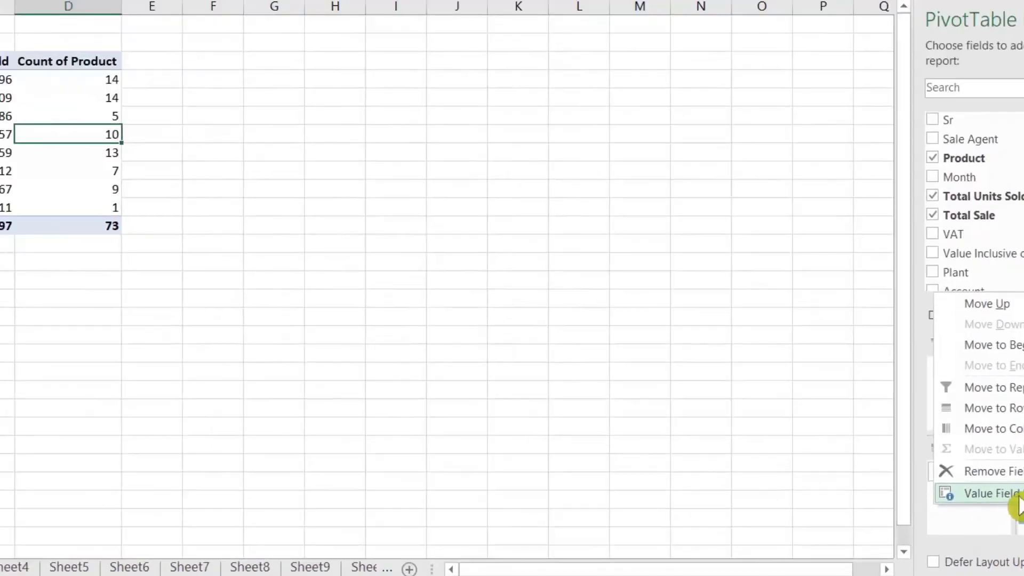
pyautogui.click(862, 354)
pyautogui.click(233, 261)
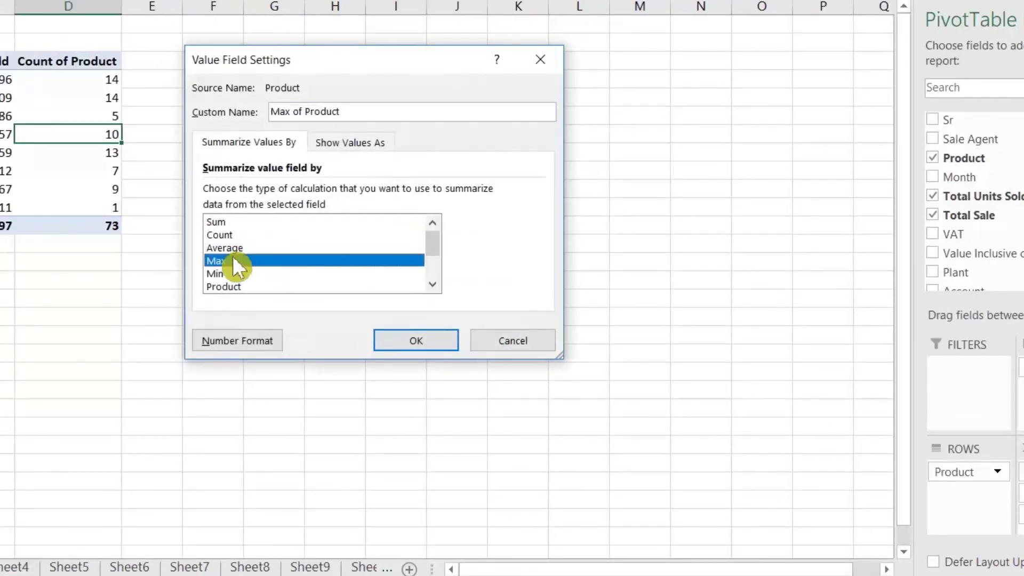
pyautogui.click(236, 273)
pyautogui.click(232, 259)
pyautogui.moveTo(441, 239); pyautogui.dragTo(446, 264)
pyautogui.click(602, 368)
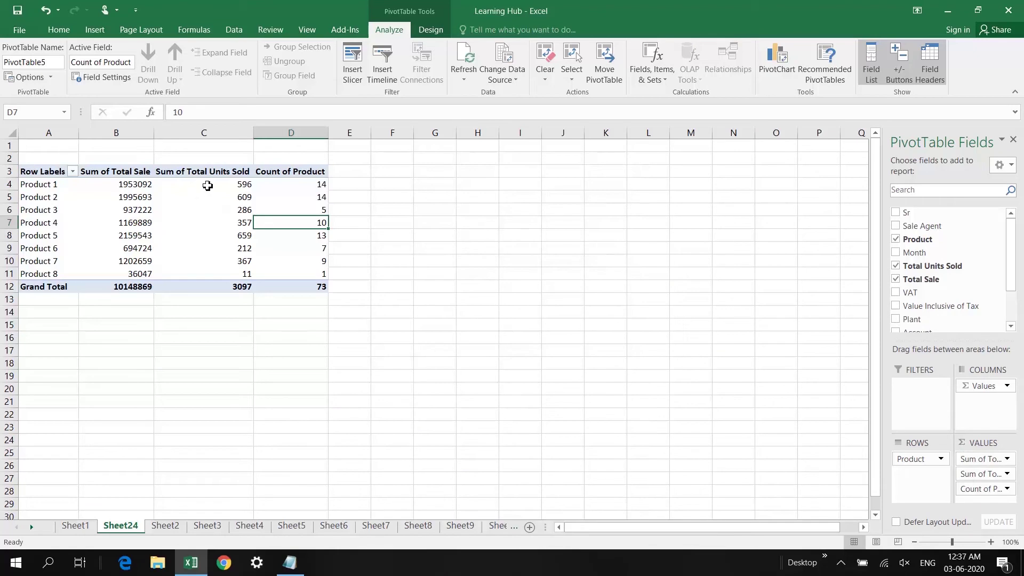
pyautogui.click(208, 185)
pyautogui.click(139, 184)
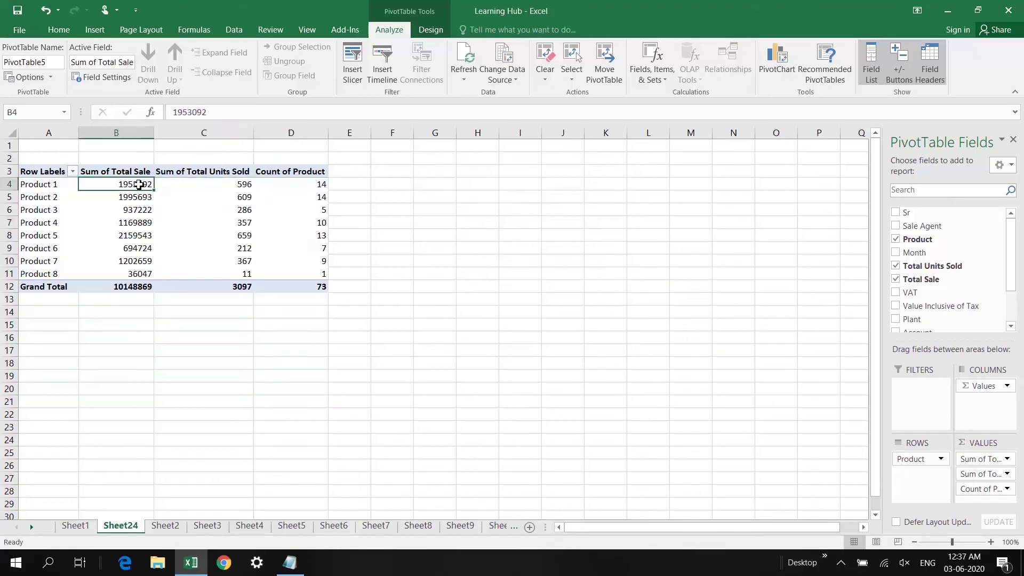
pyautogui.click(211, 184)
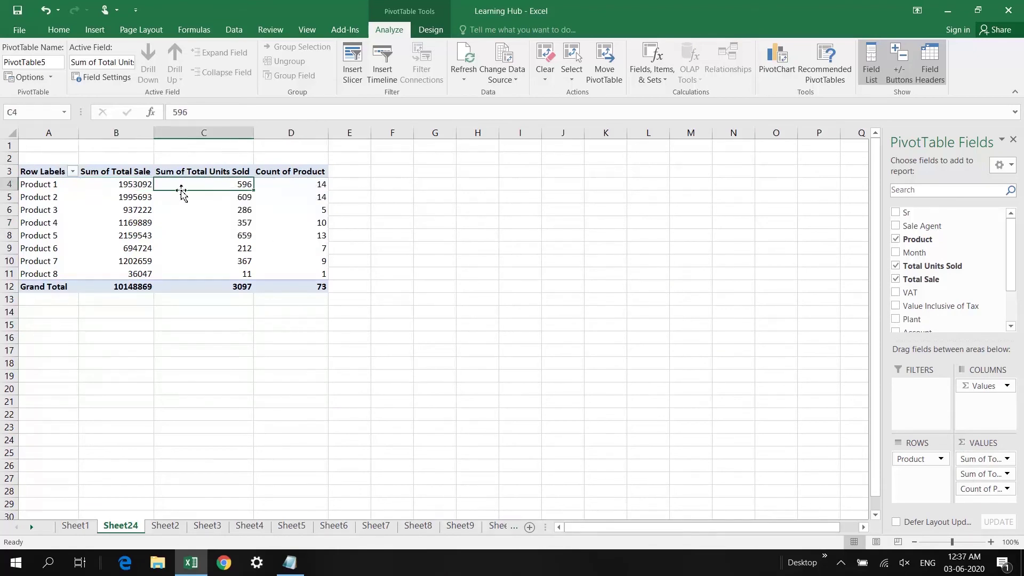
# Summarize Total Units Sold by Max instead of Sum, e.g. 88 for Product 1
pyautogui.moveTo(979, 474); pyautogui.dragTo(985, 476)
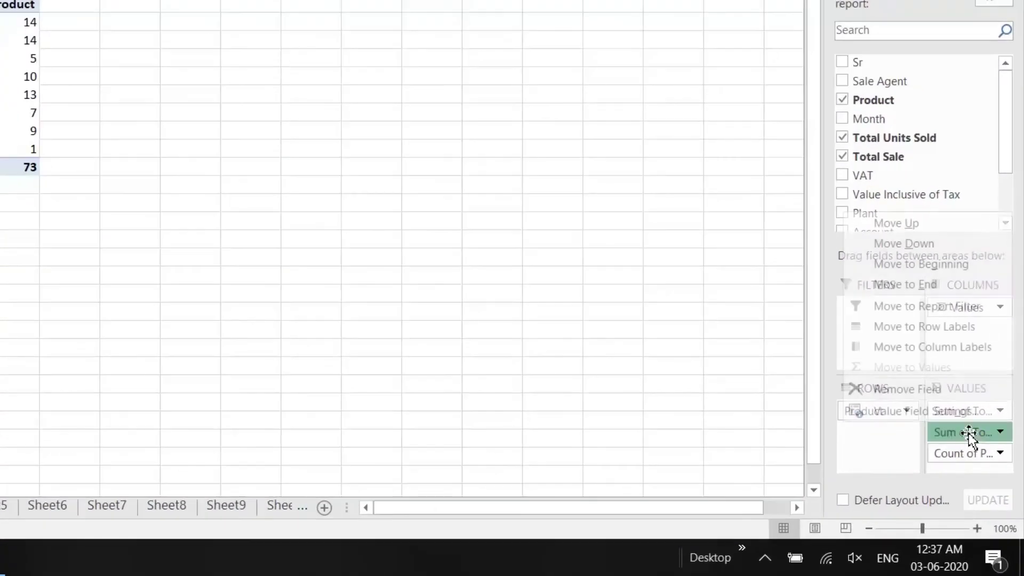
pyautogui.click(940, 417)
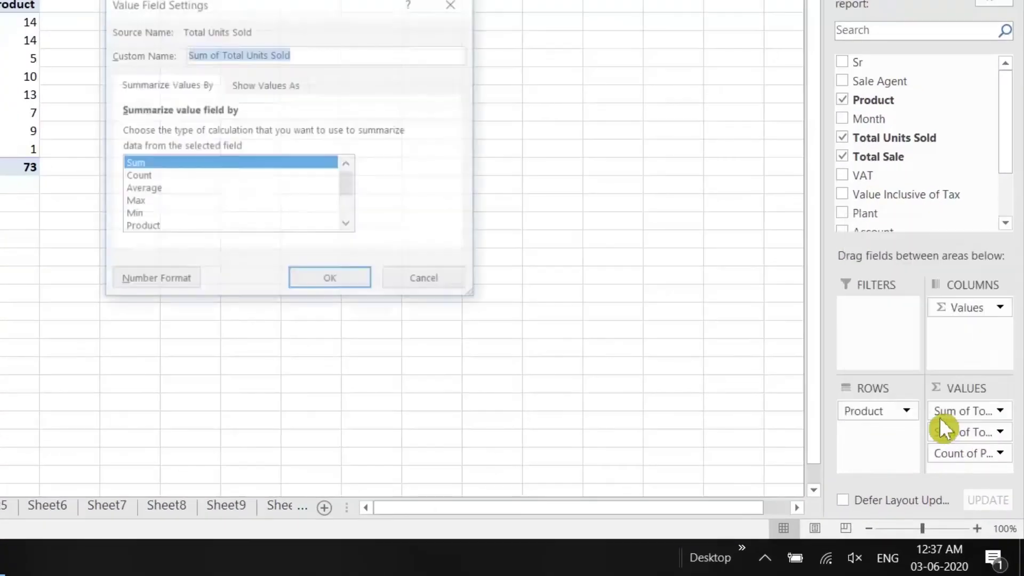
pyautogui.click(146, 205)
pyautogui.press('Return')
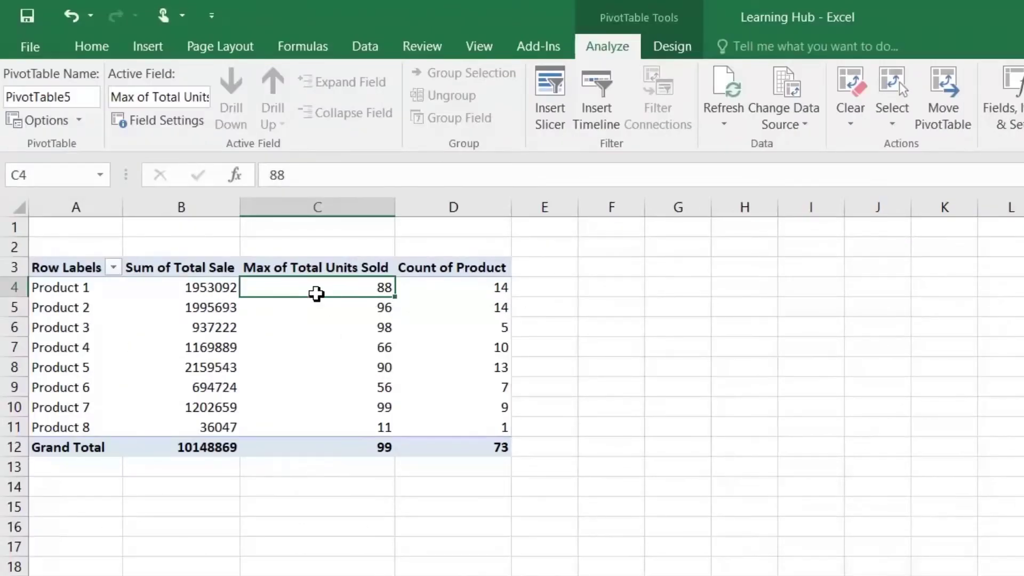
pyautogui.moveTo(365, 288)
pyautogui.click(367, 315)
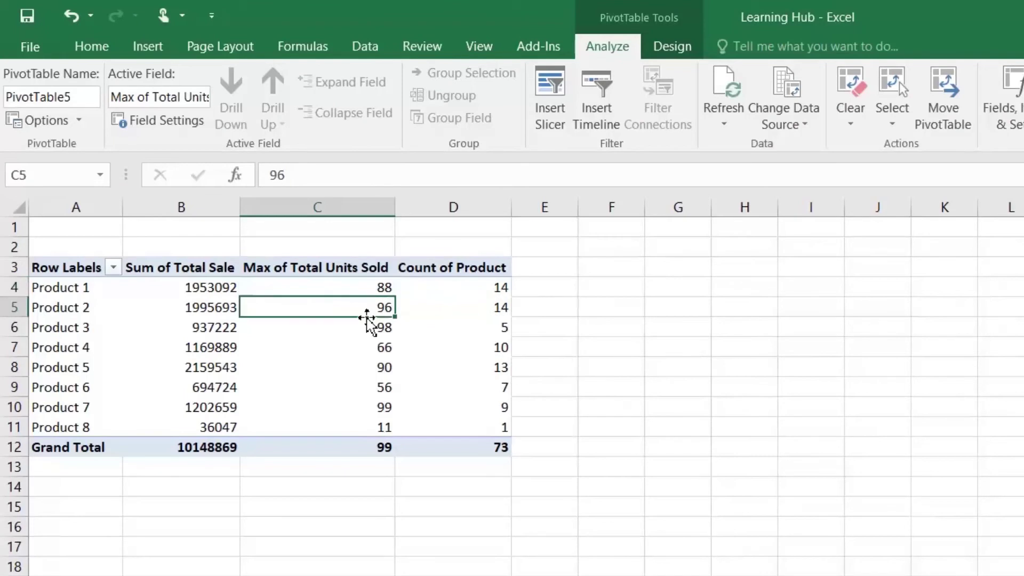
pyautogui.click(375, 330)
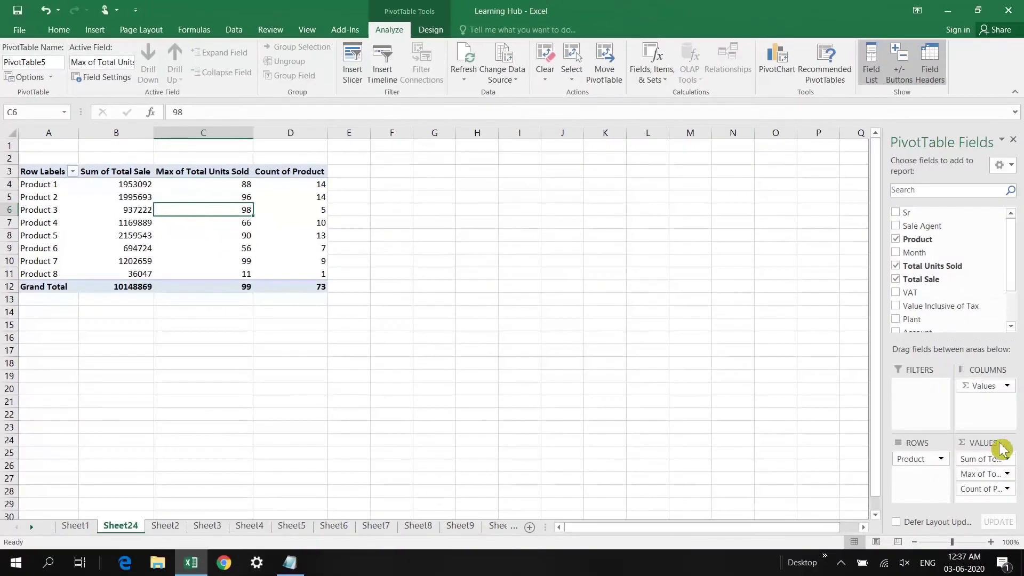
# Drag Max of Total Units Sold and Count of Product out of VALUES, keeping only Sum of Total Sale
pyautogui.moveTo(982, 483); pyautogui.dragTo(864, 467)
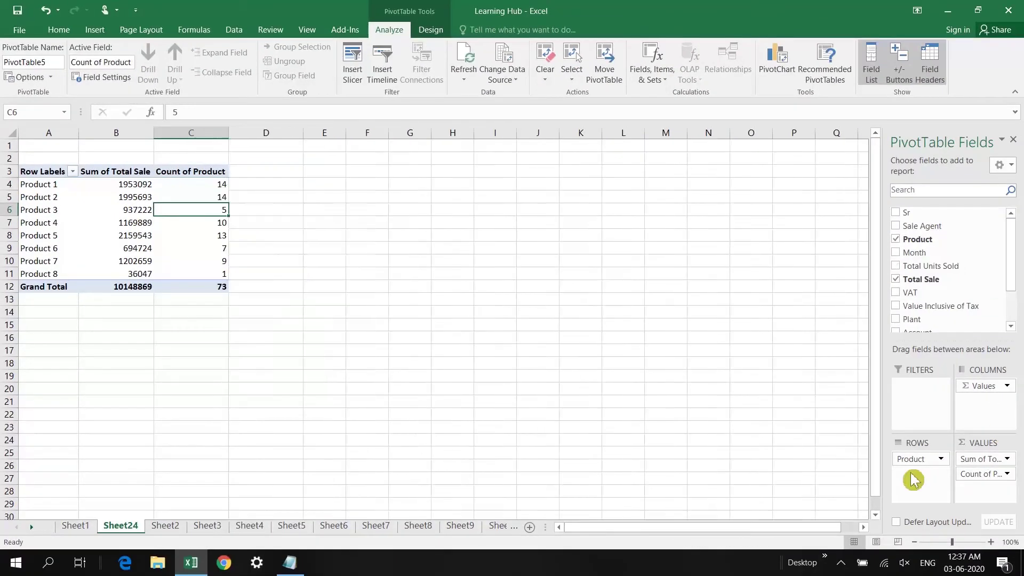
pyautogui.moveTo(976, 479); pyautogui.dragTo(926, 479)
pyautogui.moveTo(972, 475); pyautogui.dragTo(832, 354)
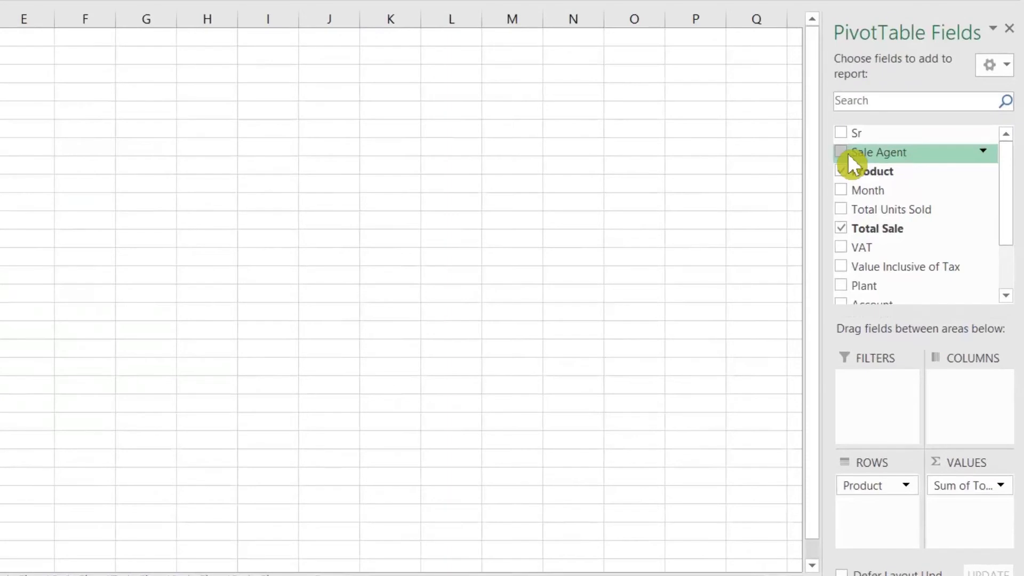
# Add Sale Agent as pivot columns, splitting Sum of Total Sale across Ben, Gary, John, Kevin and Sherry
pyautogui.moveTo(867, 154); pyautogui.dragTo(956, 404)
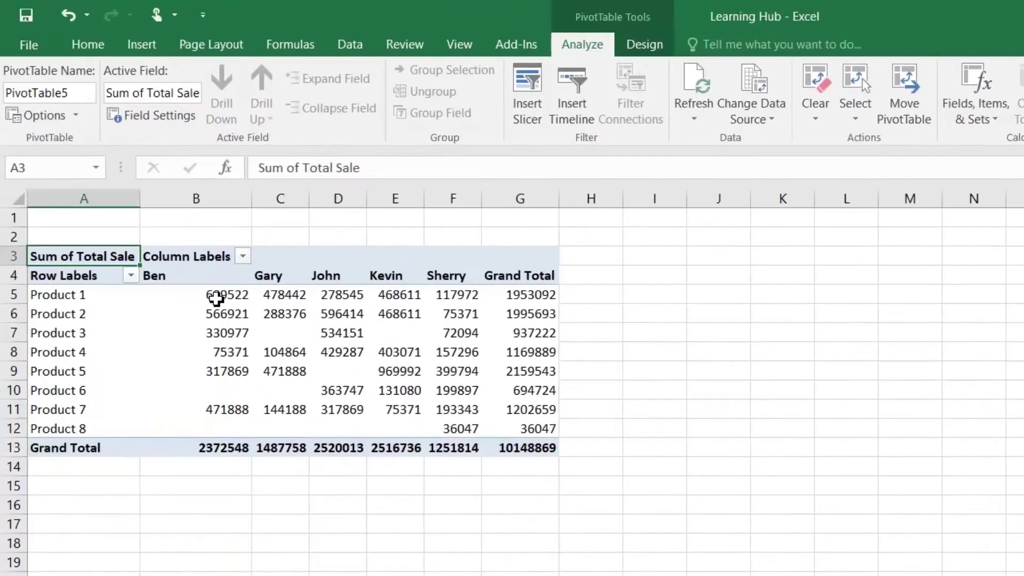
pyautogui.click(532, 298)
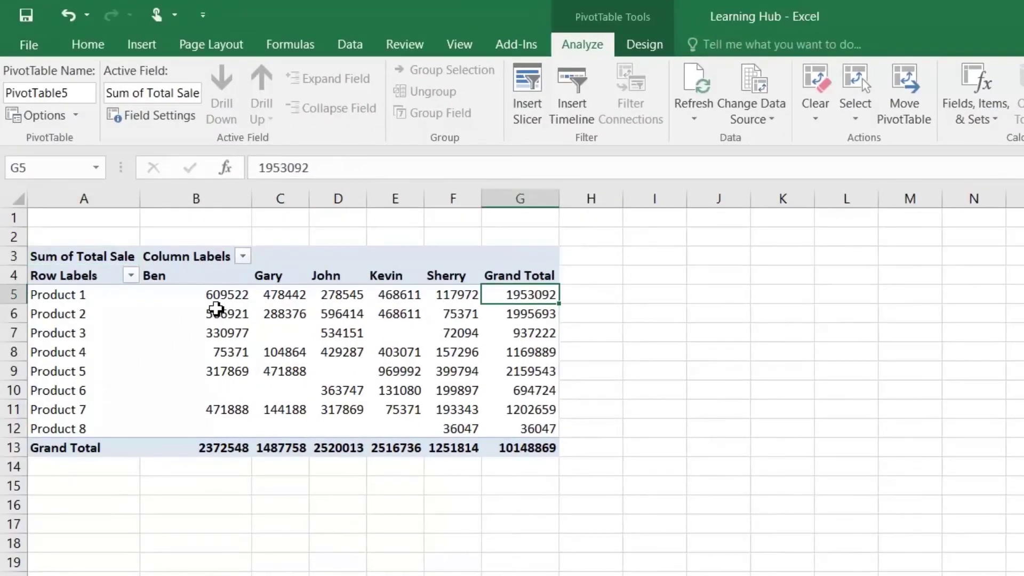
pyautogui.click(221, 298)
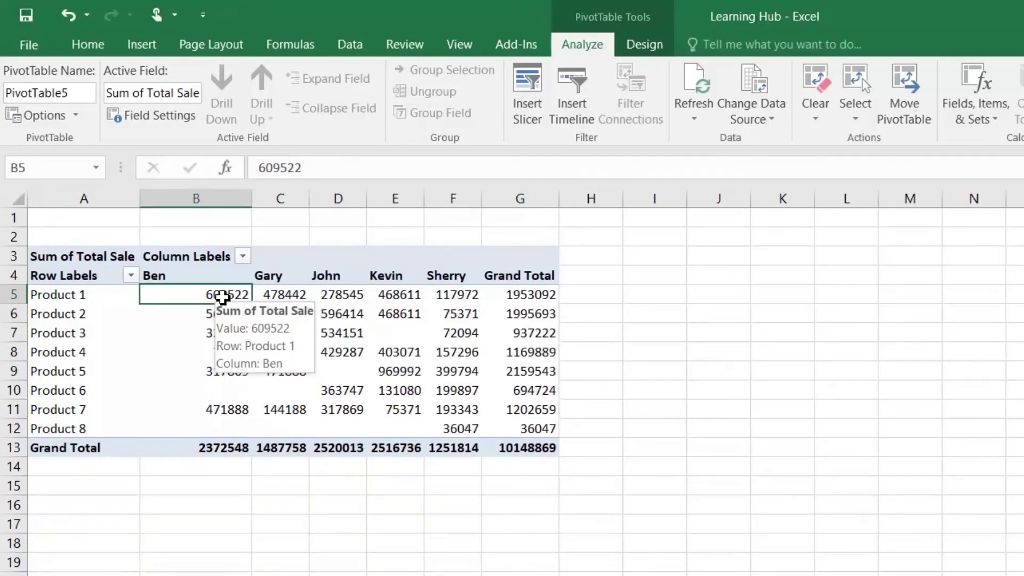
pyautogui.click(293, 296)
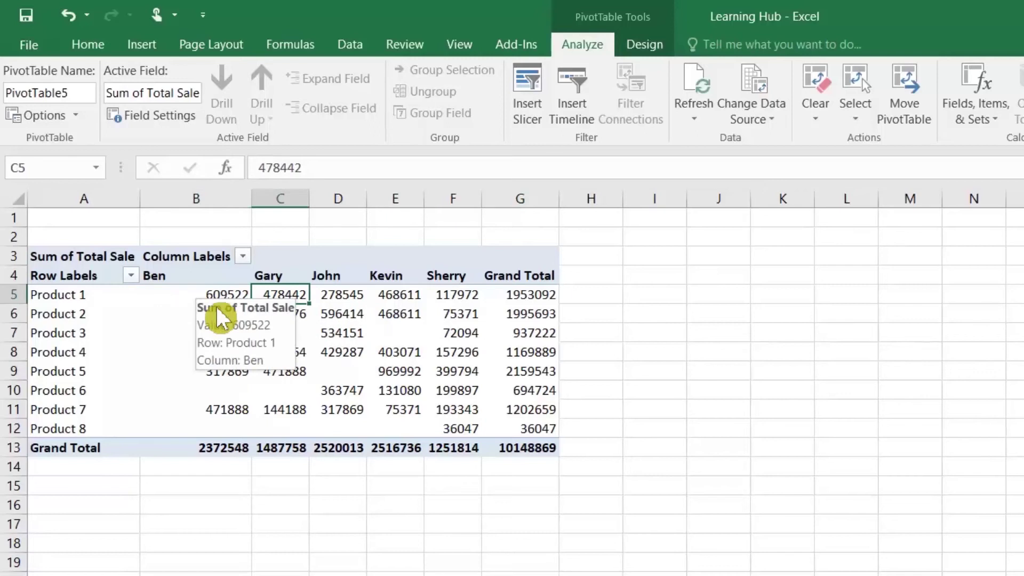
# Select the sales figures by agent and product, B5:G12
pyautogui.moveTo(221, 315)
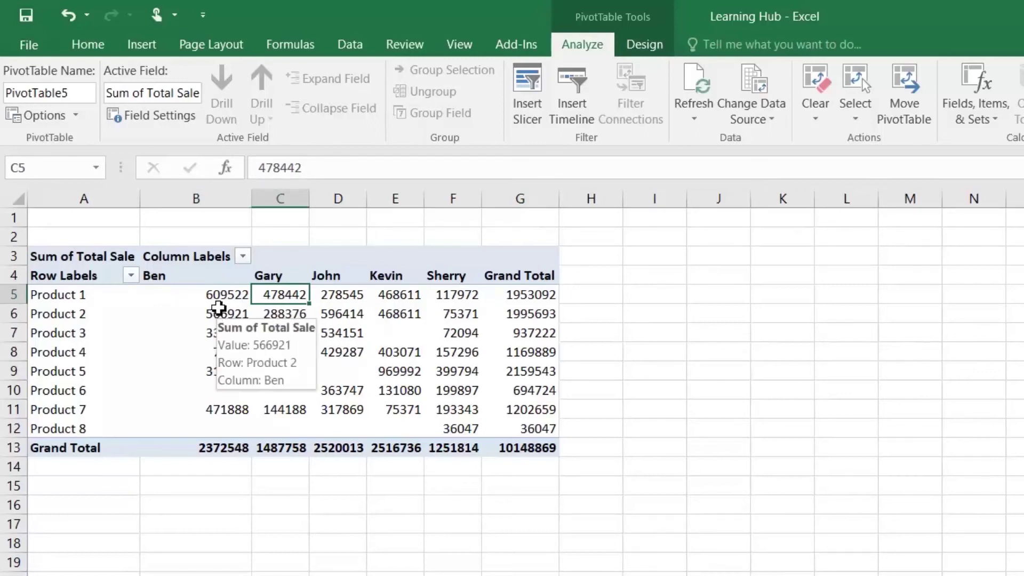
pyautogui.moveTo(295, 318)
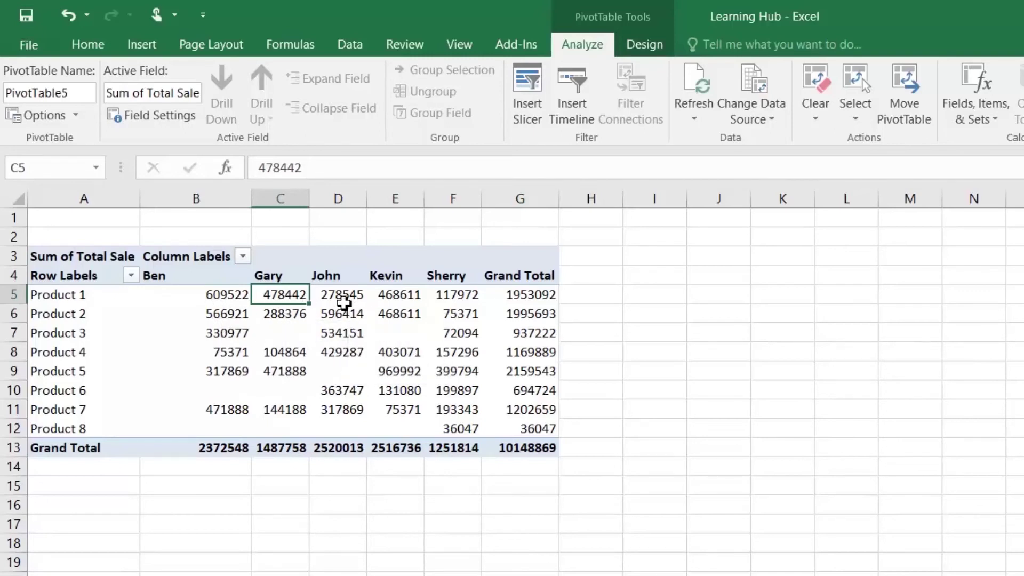
pyautogui.moveTo(349, 302)
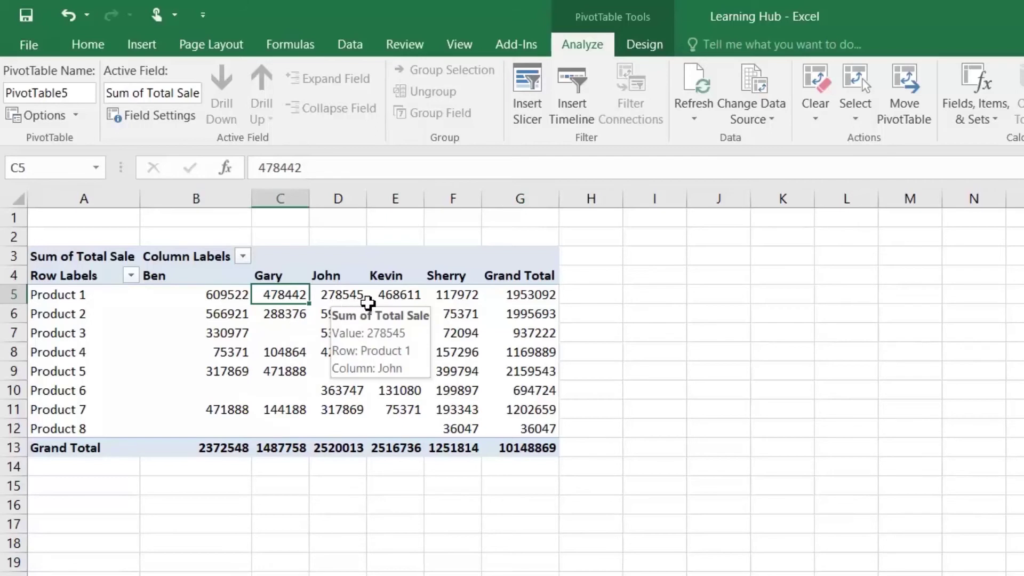
pyautogui.moveTo(494, 302)
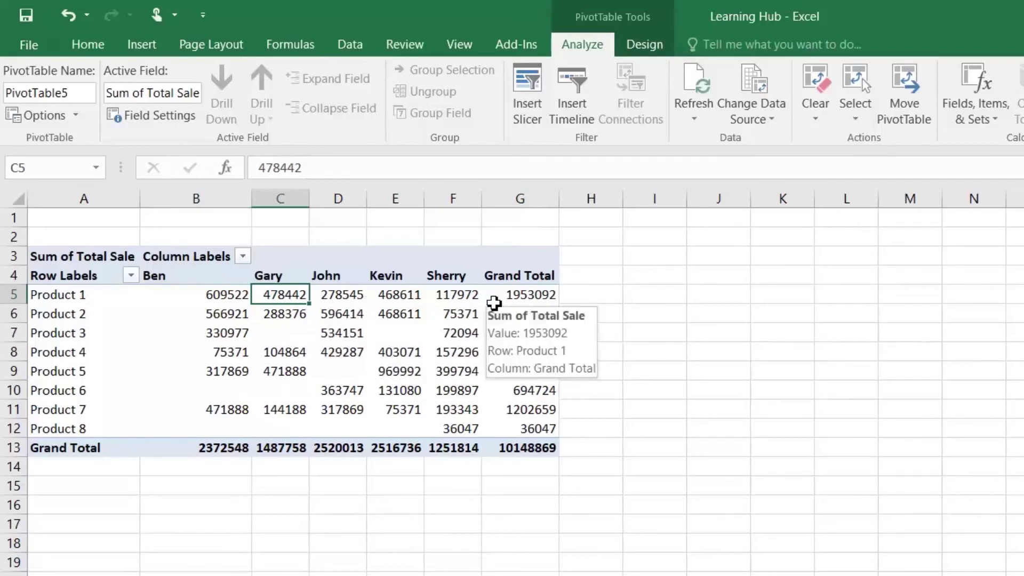
pyautogui.moveTo(193, 295); pyautogui.dragTo(519, 429)
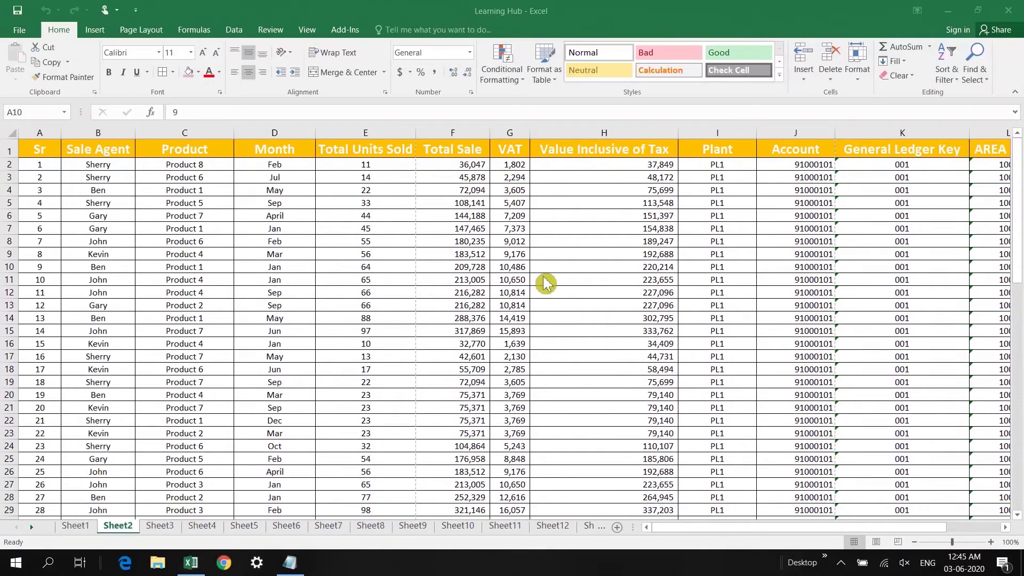
# Create a PivotTable from Sheet2's A1:L74 on a new worksheet, adding the data to the Data Model
pyautogui.click(114, 209)
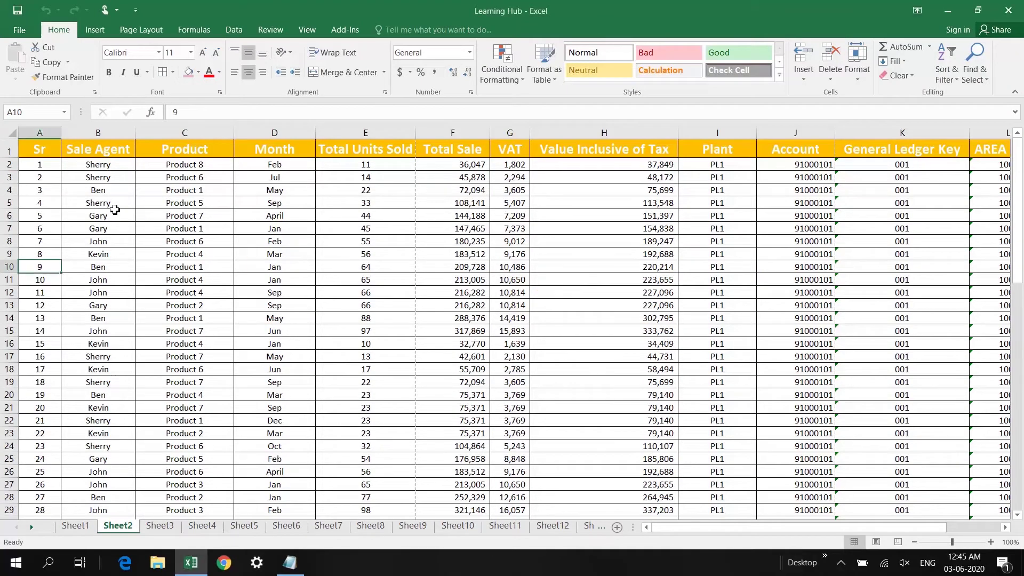
pyautogui.press('Up')
pyautogui.press('Up')
pyautogui.press('Up')
pyautogui.press('Up')
pyautogui.press('Up')
pyautogui.press('Up')
pyautogui.press('Up')
pyautogui.press('Up')
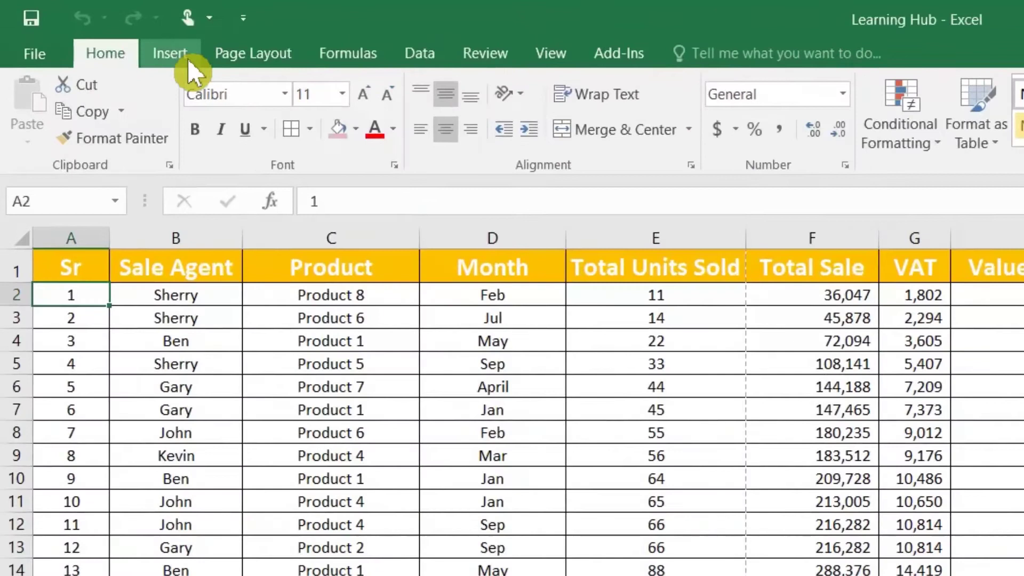
pyautogui.click(108, 35)
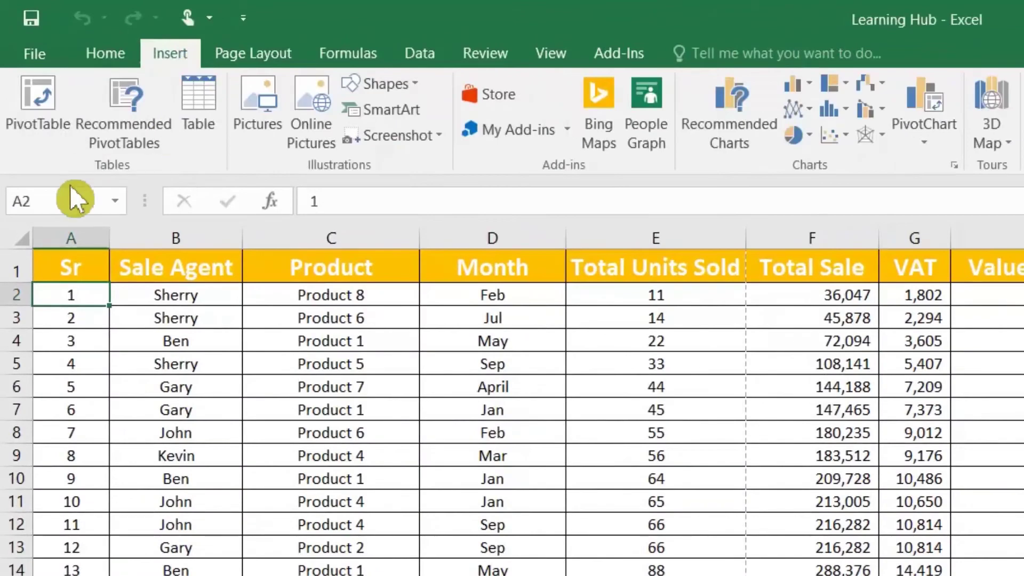
pyautogui.click(47, 93)
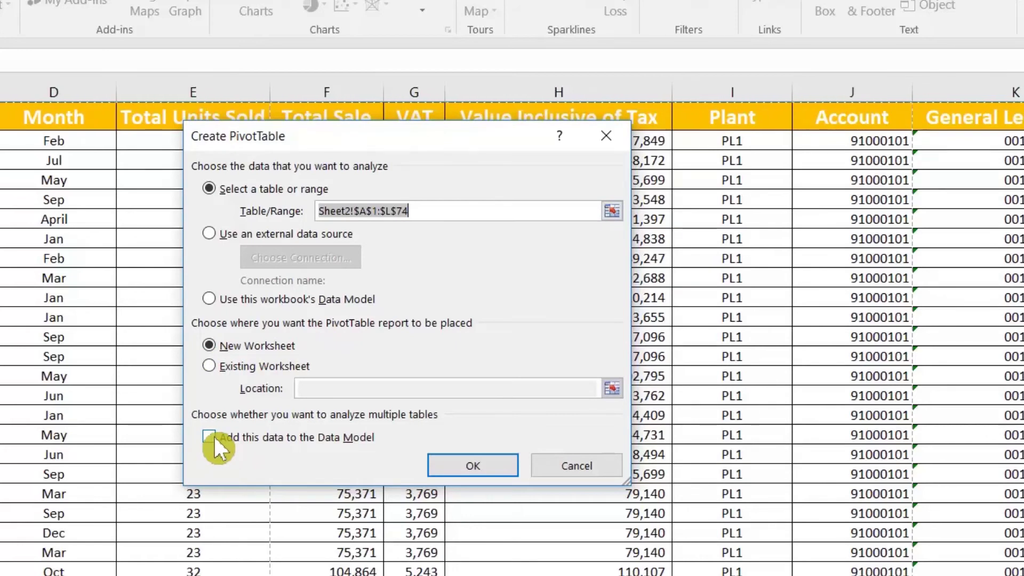
pyautogui.click(213, 436)
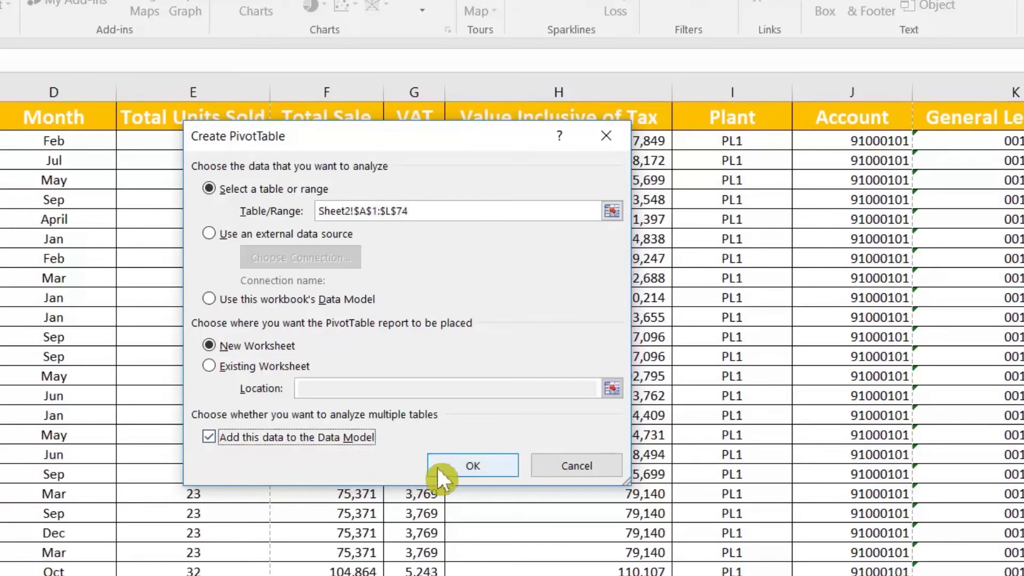
pyautogui.click(464, 467)
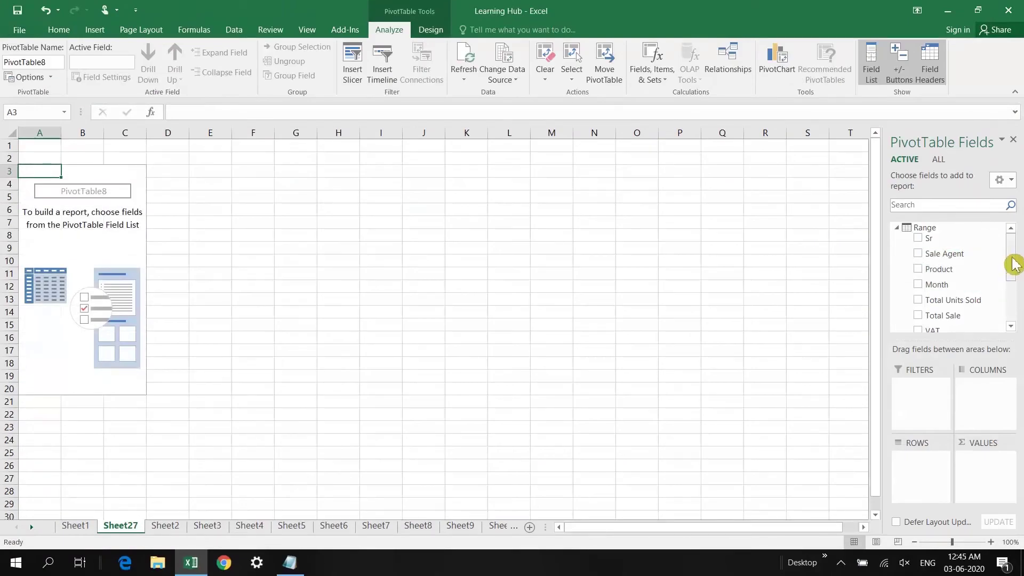
# Count Product entries in VALUES and use Account instead of Product as the row field
pyautogui.click(920, 270)
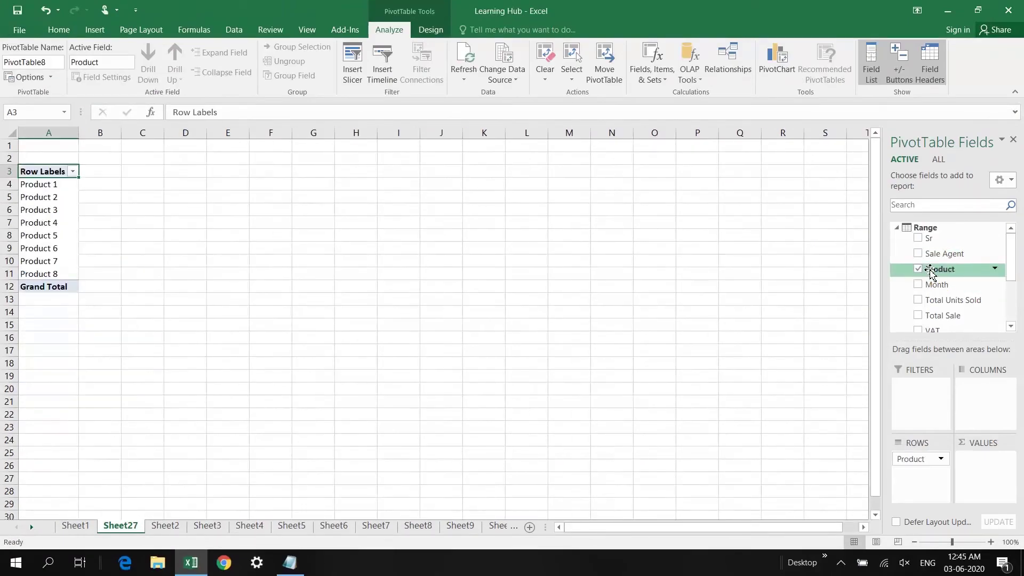
pyautogui.moveTo(931, 270); pyautogui.dragTo(985, 395)
pyautogui.moveTo(985, 453); pyautogui.dragTo(992, 467)
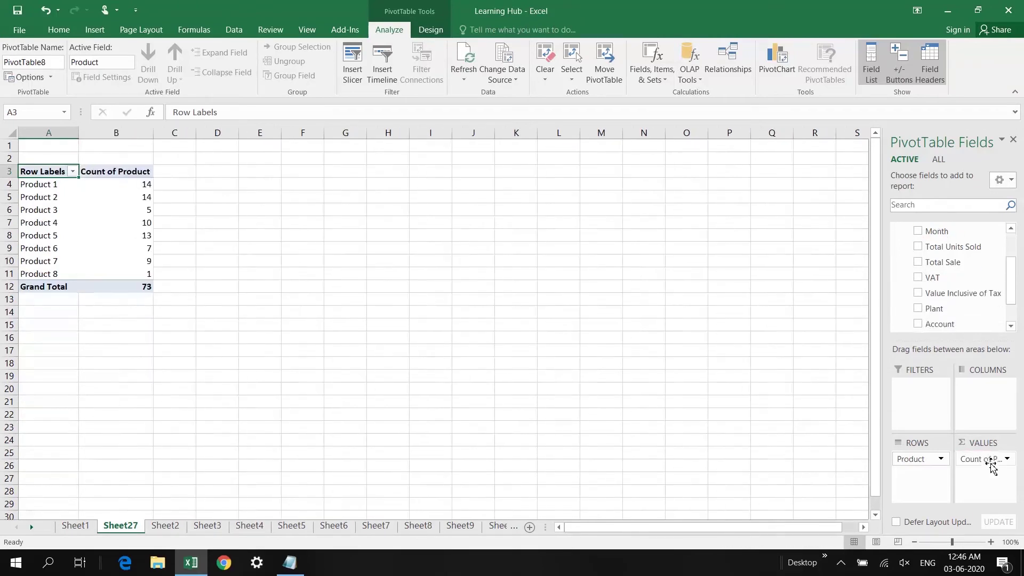
pyautogui.click(140, 209)
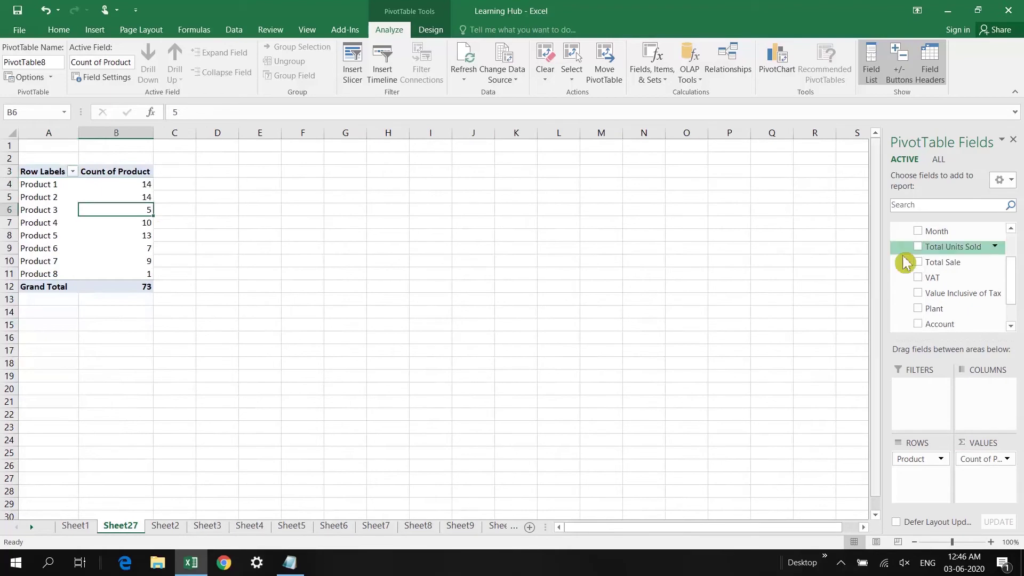
pyautogui.moveTo(1018, 296); pyautogui.dragTo(1015, 270)
pyautogui.moveTo(933, 464); pyautogui.dragTo(1008, 329)
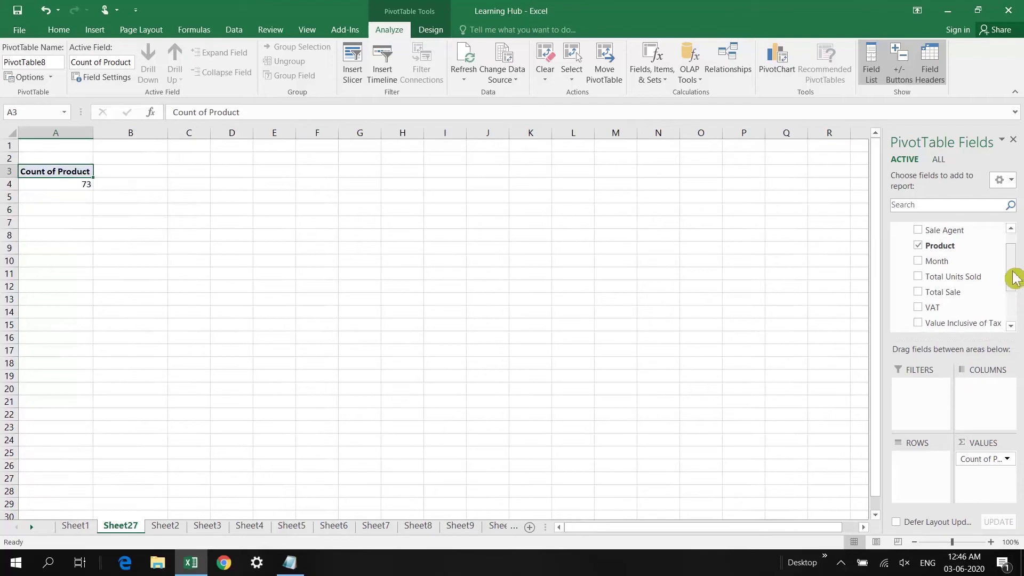
pyautogui.moveTo(1016, 277); pyautogui.dragTo(1018, 304)
pyautogui.moveTo(953, 299); pyautogui.dragTo(930, 476)
# Review each account's product count: 28, 15, 29 and 1, totalling 73
pyautogui.click(53, 187)
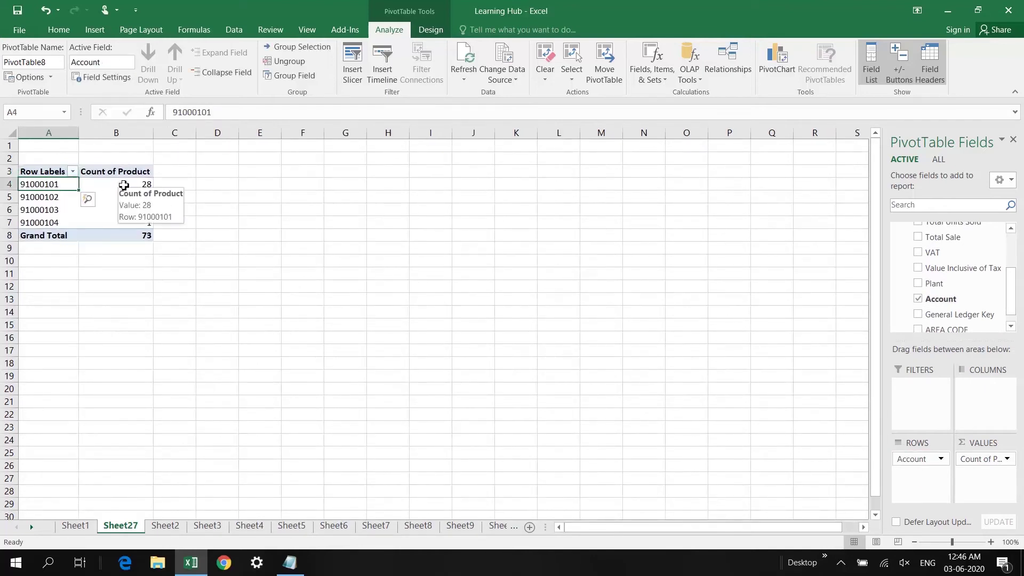
pyautogui.click(123, 185)
pyautogui.click(124, 198)
pyautogui.click(129, 209)
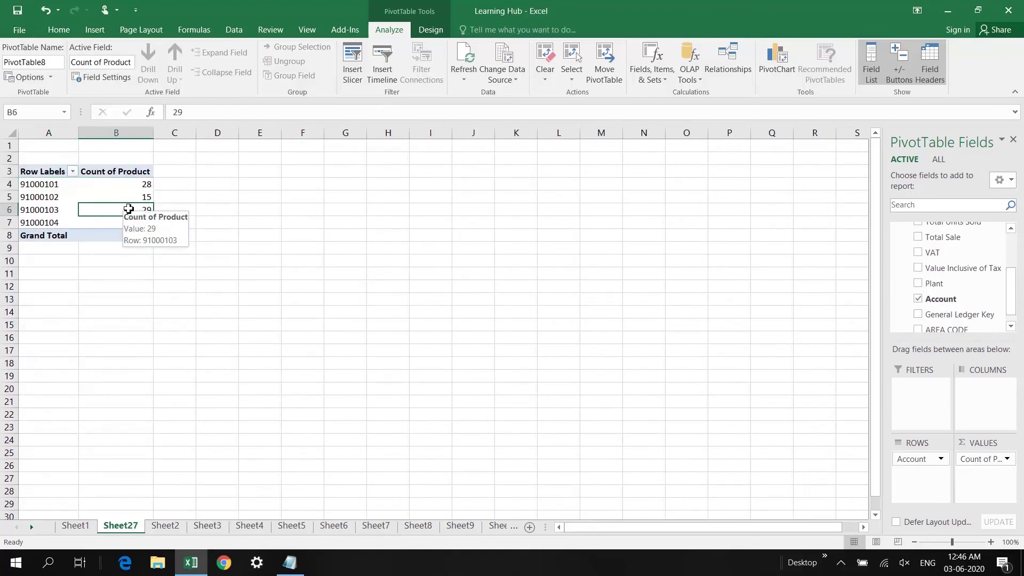
pyautogui.click(54, 184)
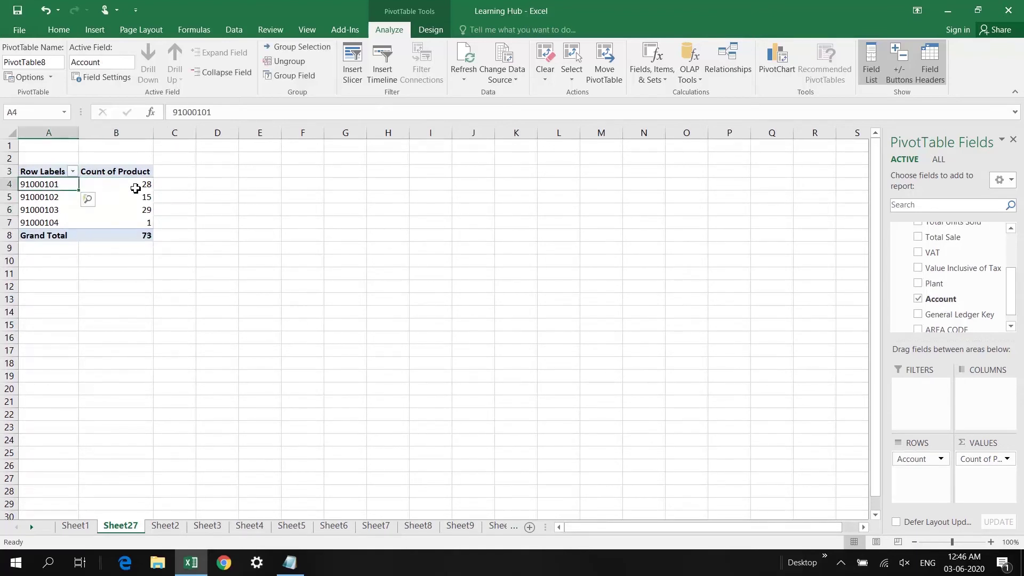
pyautogui.moveTo(136, 189)
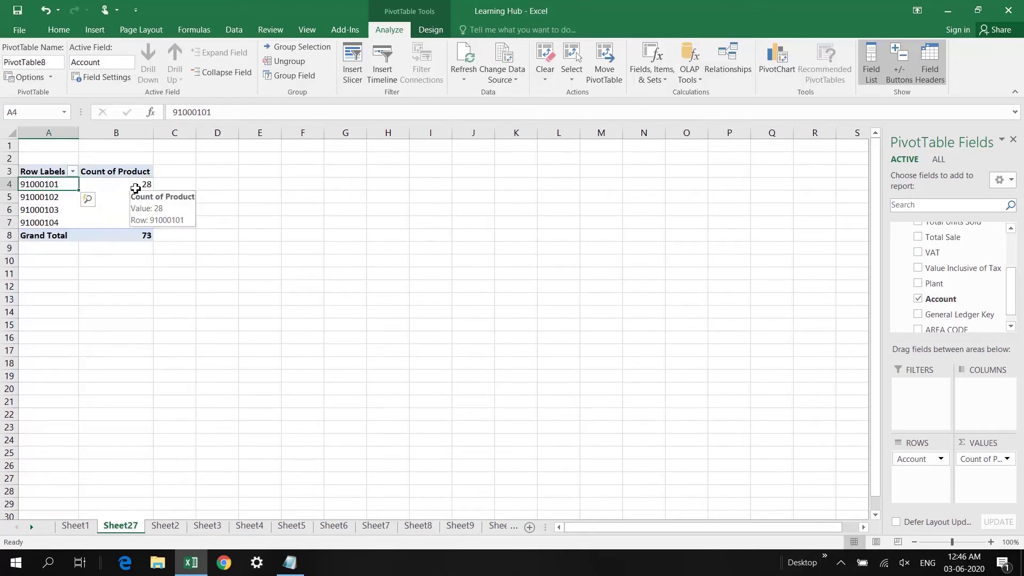
pyautogui.click(136, 188)
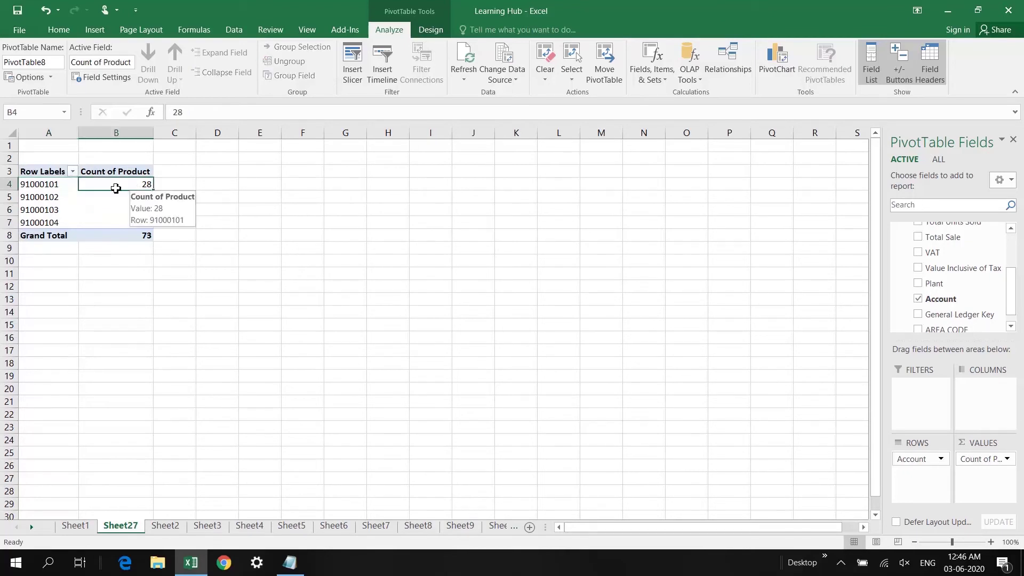
pyautogui.click(53, 185)
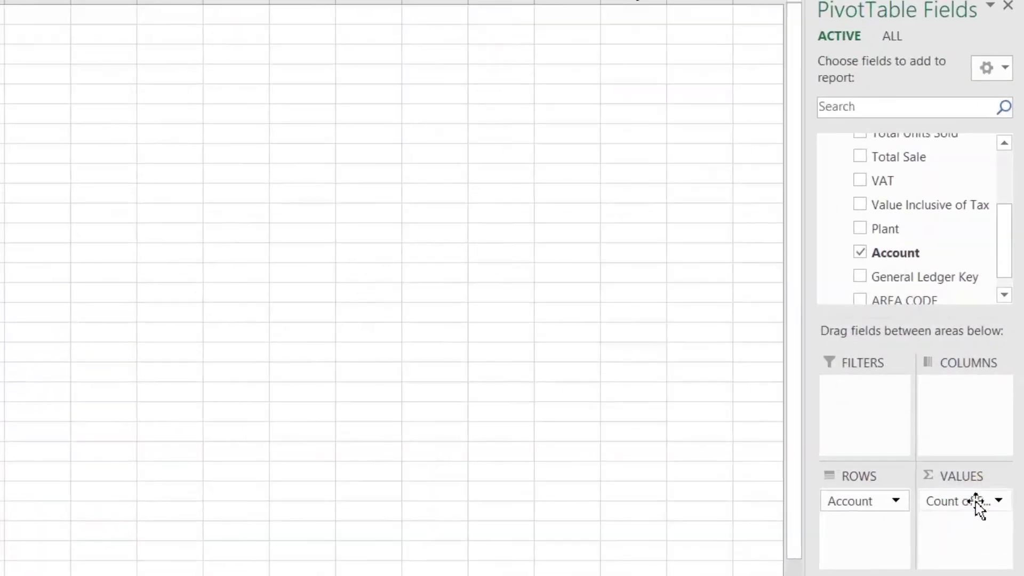
# Summarize the Count of Product field as a Distinct Count
pyautogui.click(993, 458)
pyautogui.click(907, 478)
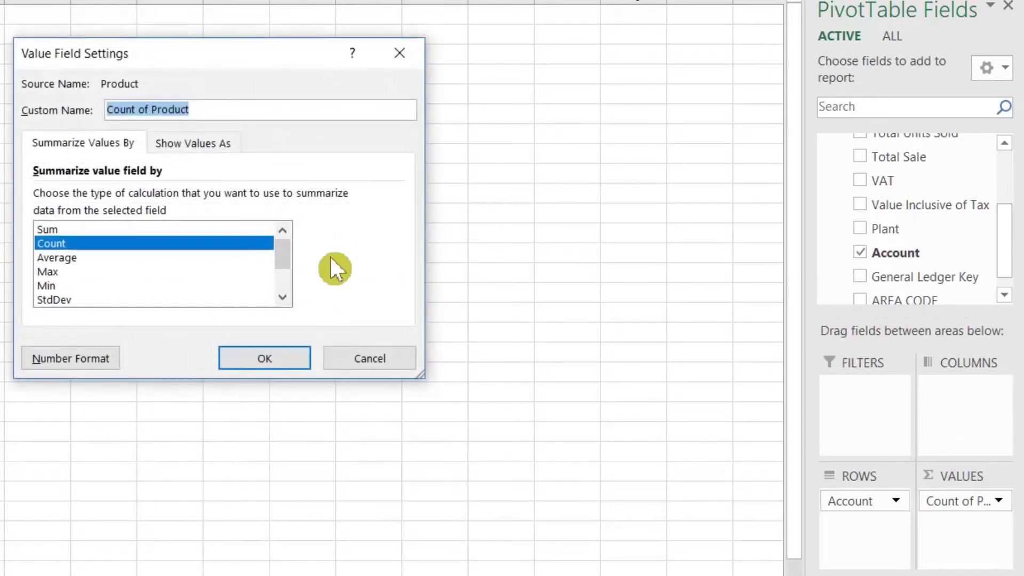
pyautogui.moveTo(288, 260); pyautogui.dragTo(289, 282)
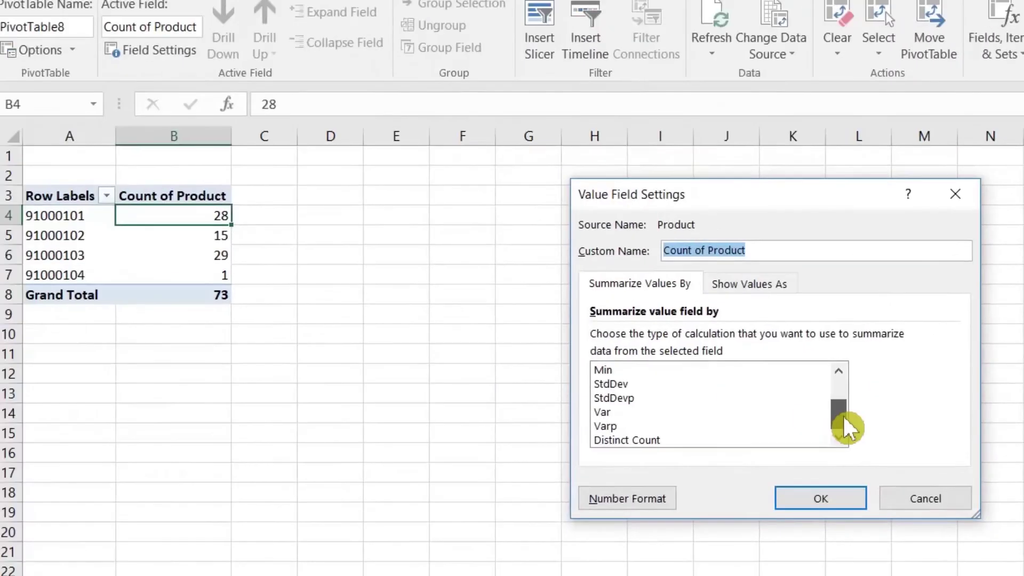
pyautogui.click(648, 440)
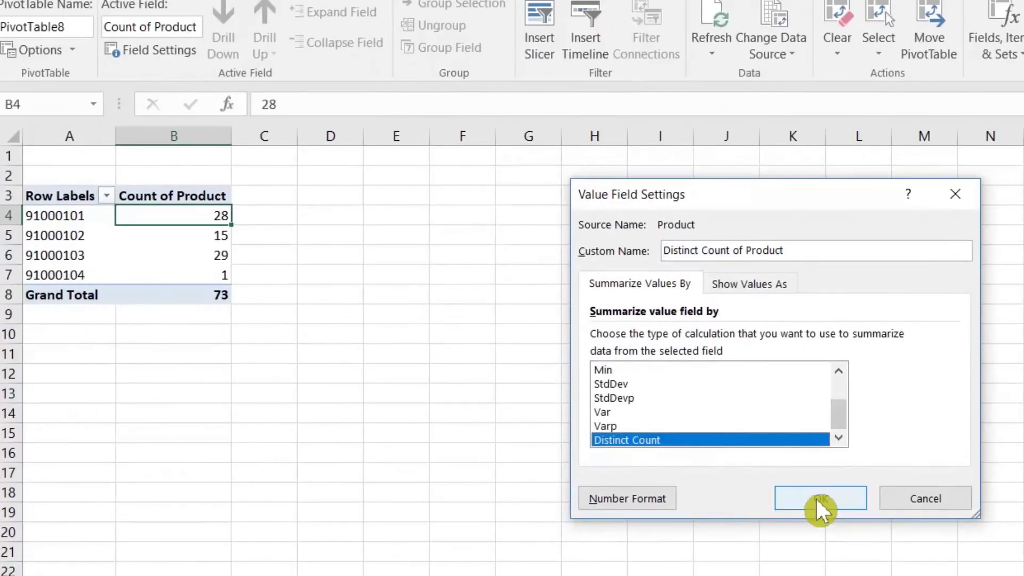
pyautogui.click(817, 502)
# Check the distinct product counts per account: 8, 5, 7 and 1
pyautogui.click(78, 219)
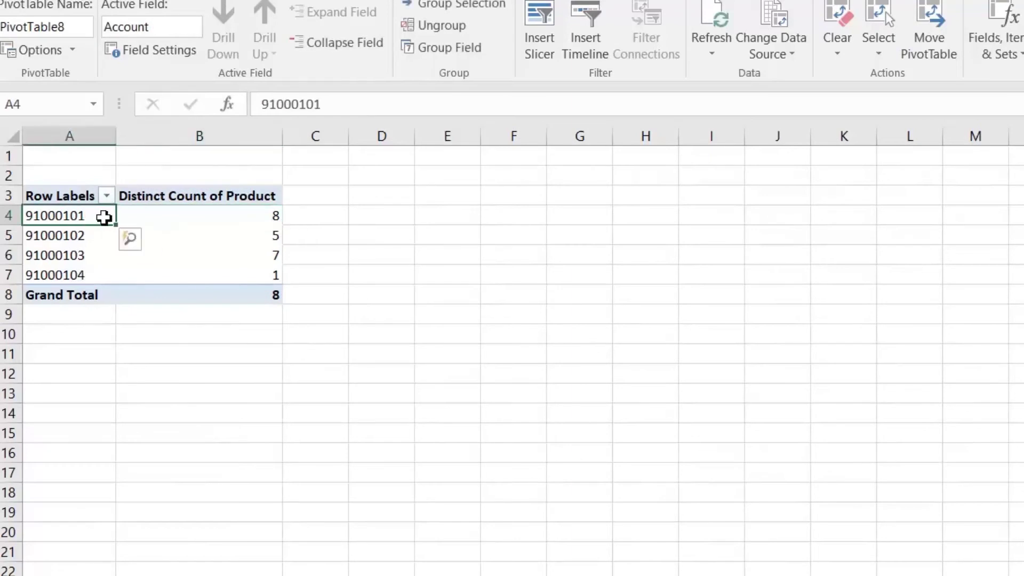
pyautogui.click(241, 217)
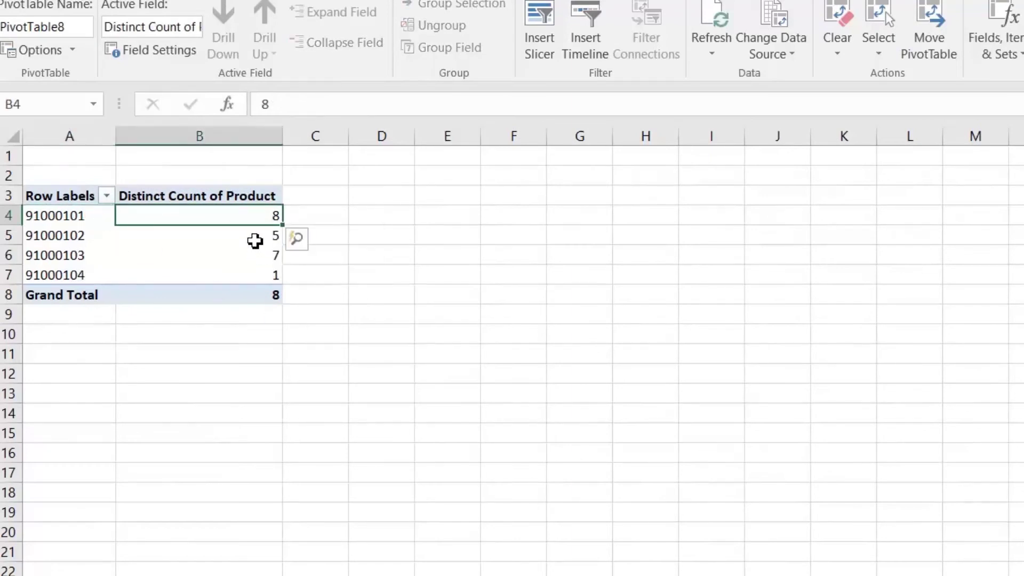
pyautogui.click(253, 240)
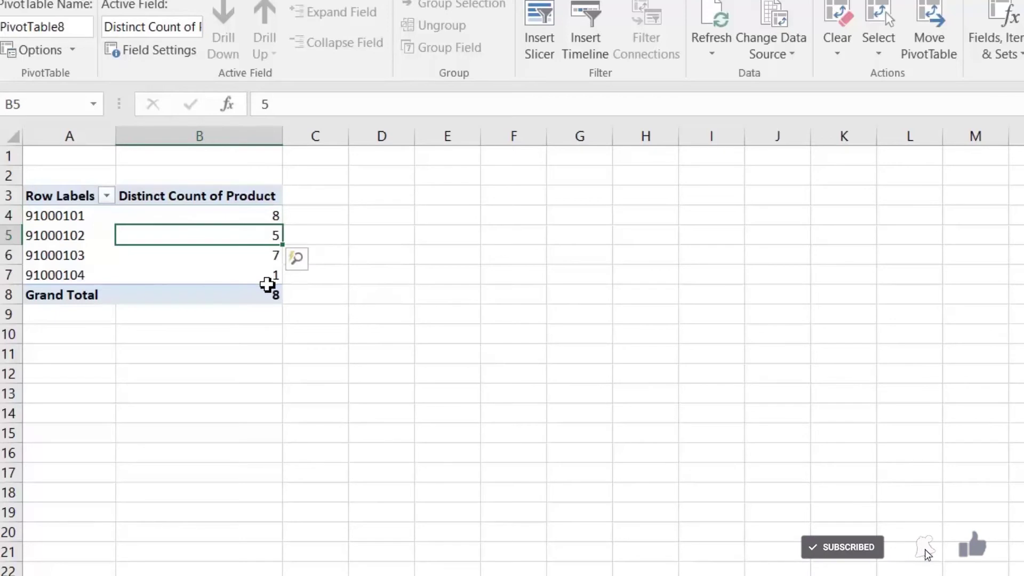
pyautogui.click(230, 260)
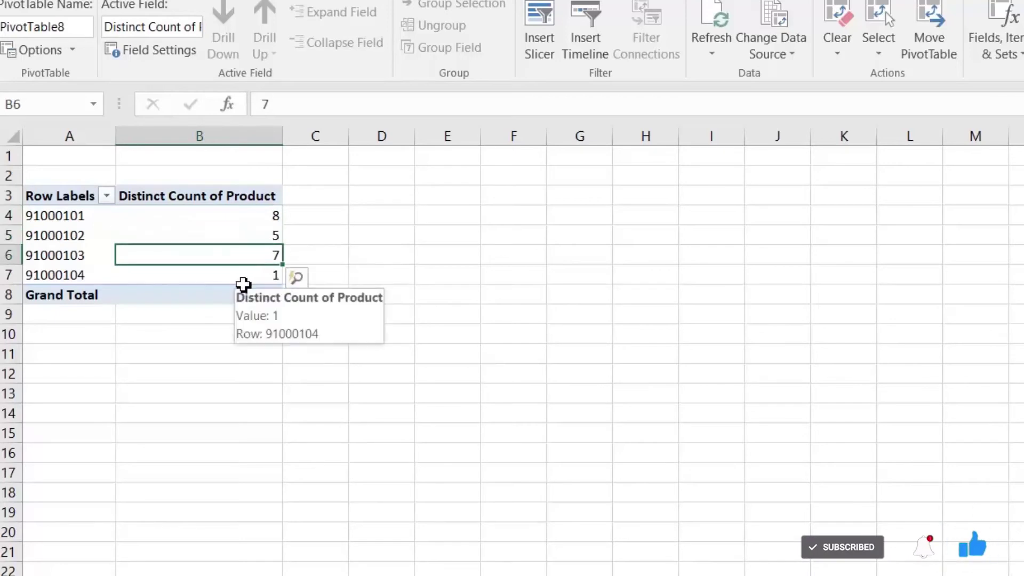
pyautogui.click(258, 276)
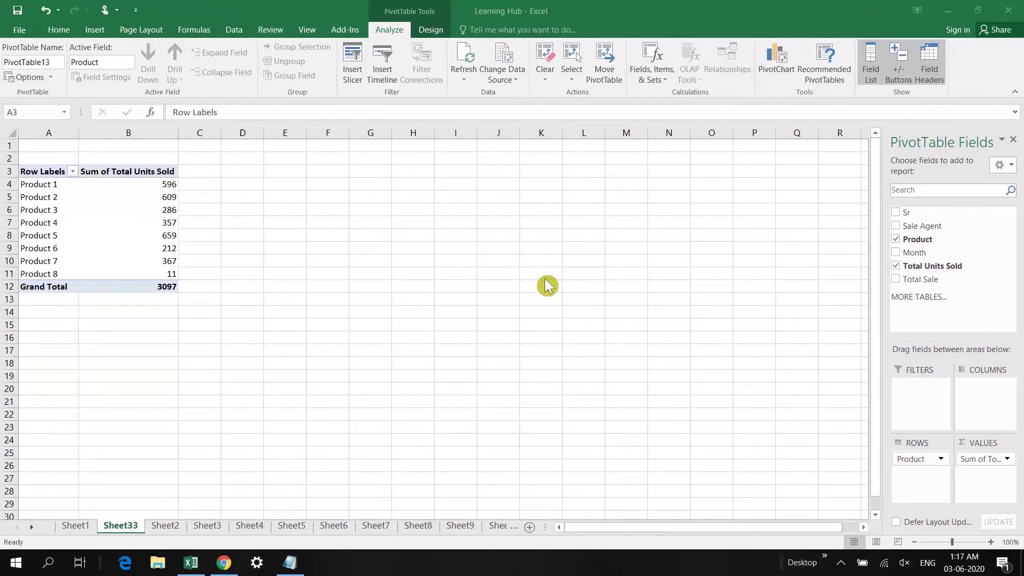
# Add Sale Agent as a report filter limited to three selected agents
pyautogui.click(66, 178)
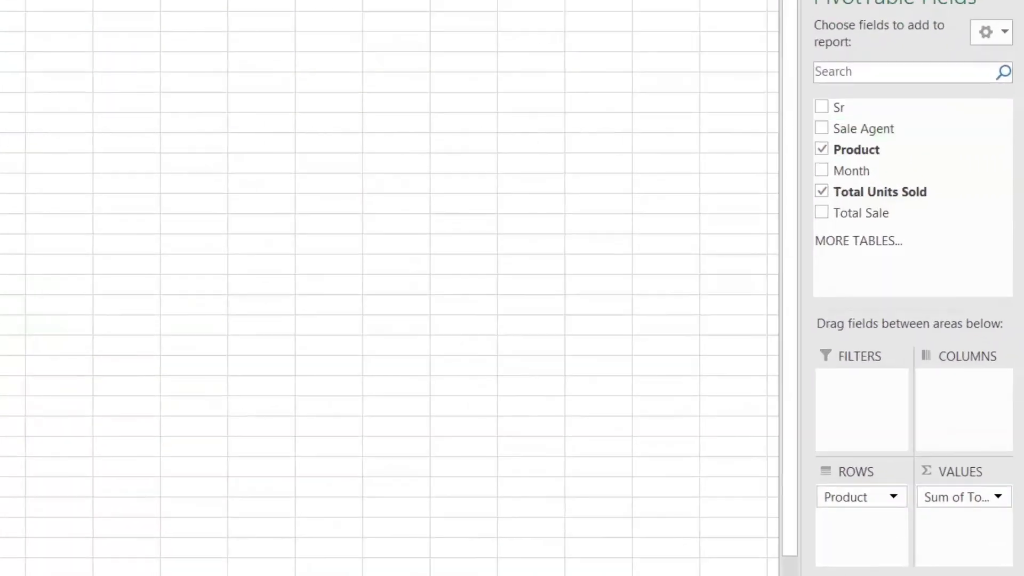
pyautogui.moveTo(864, 129); pyautogui.dragTo(865, 415)
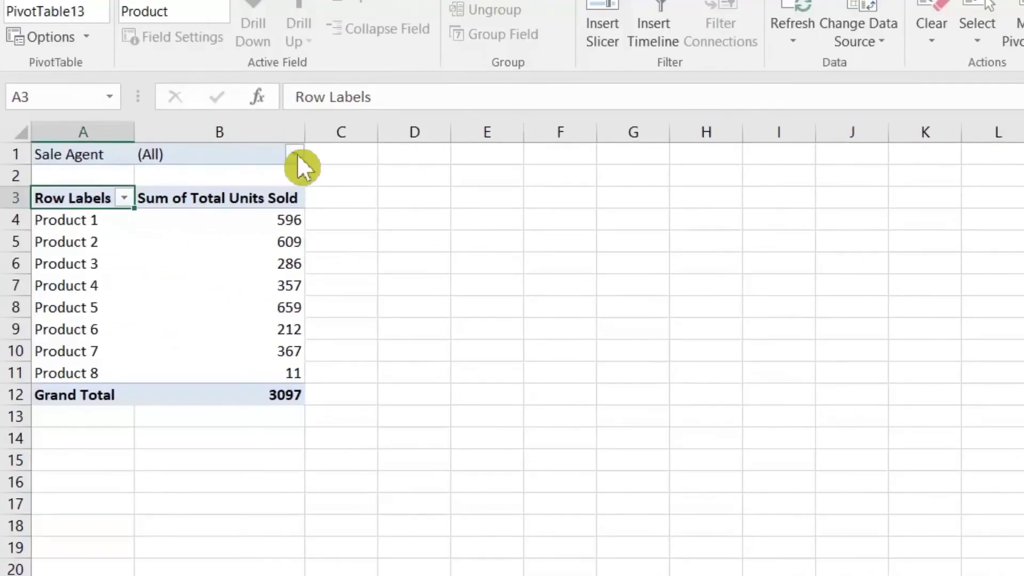
pyautogui.click(295, 154)
pyautogui.click(104, 368)
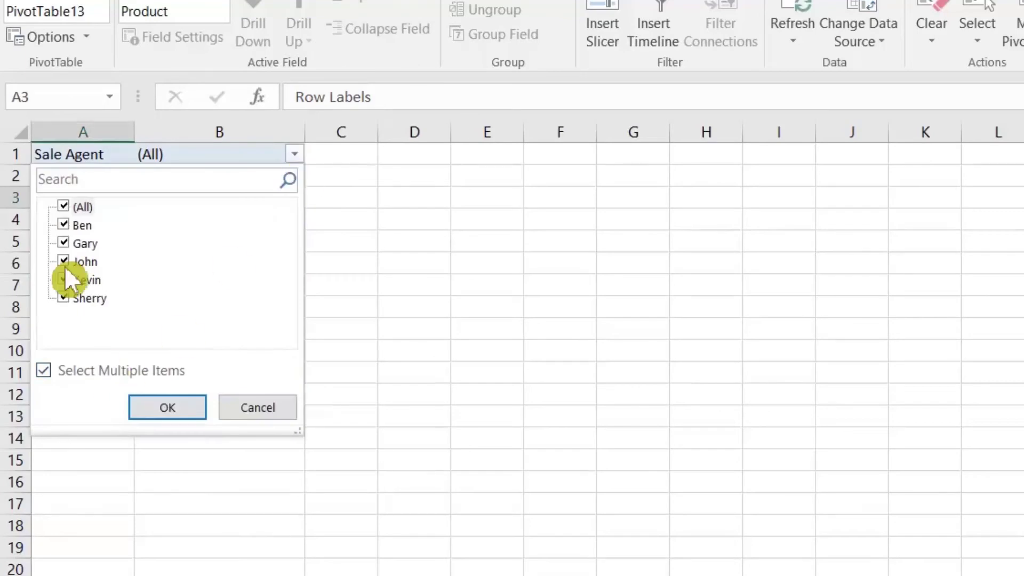
pyautogui.click(63, 207)
pyautogui.click(64, 224)
pyautogui.click(67, 260)
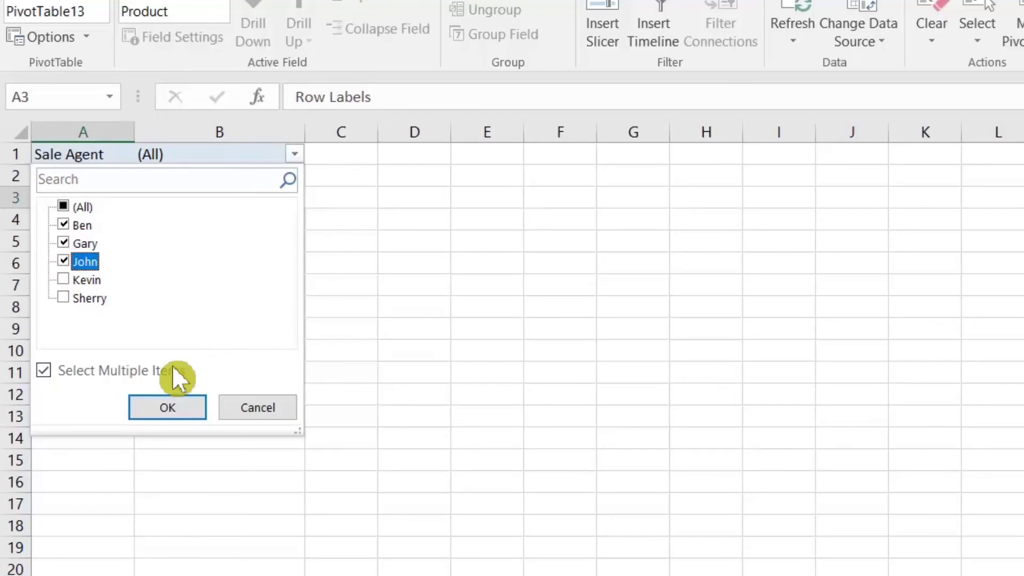
pyautogui.click(171, 413)
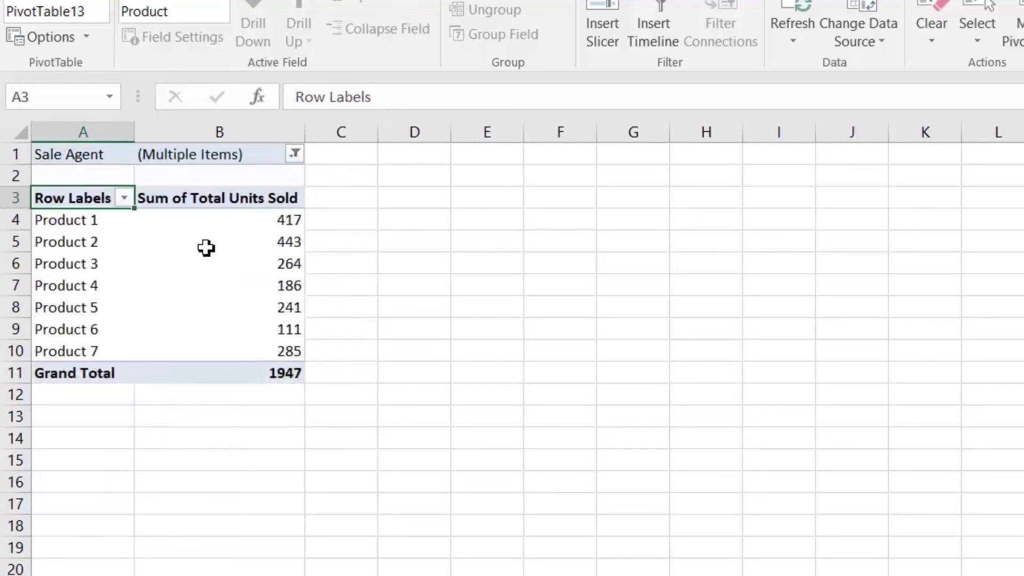
# Verify the filtered product totals, with the Grand Total now 1947
pyautogui.click(273, 220)
pyautogui.click(268, 374)
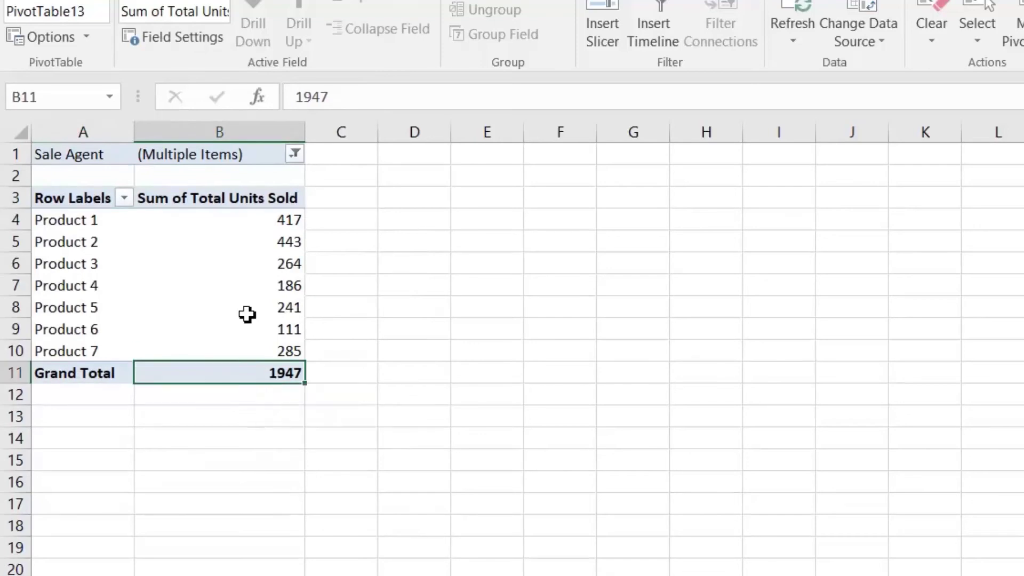
pyautogui.moveTo(217, 256)
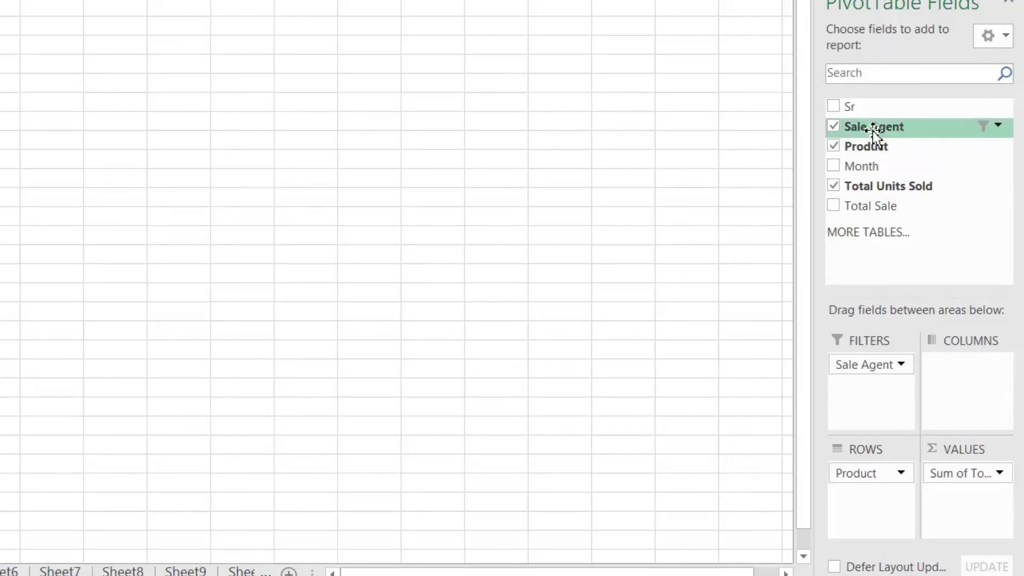
# Move Sale Agent into rows above Product, giving agent subtotals of 724, 454 and 769
pyautogui.moveTo(875, 131); pyautogui.dragTo(882, 473)
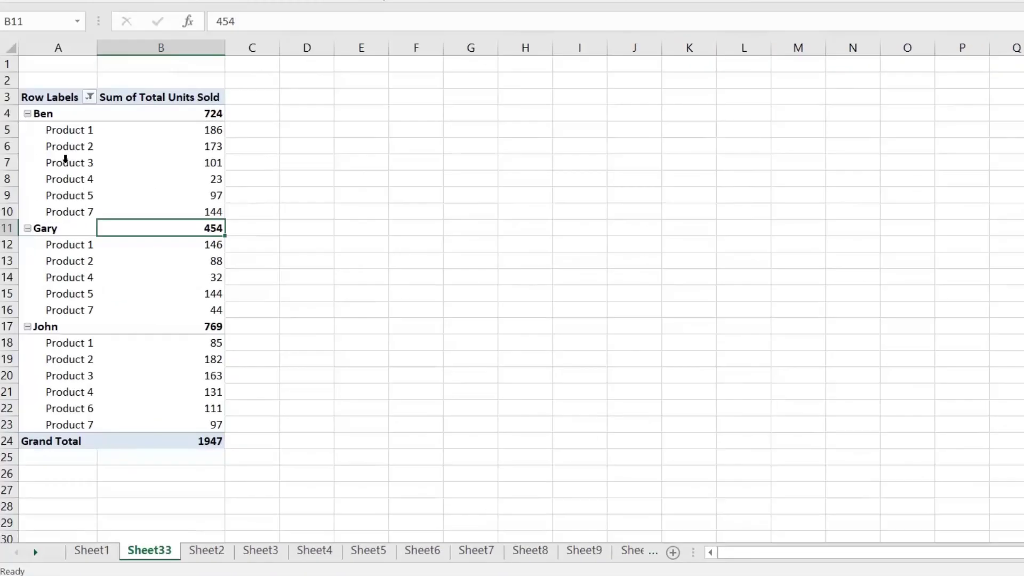
pyautogui.click(65, 159)
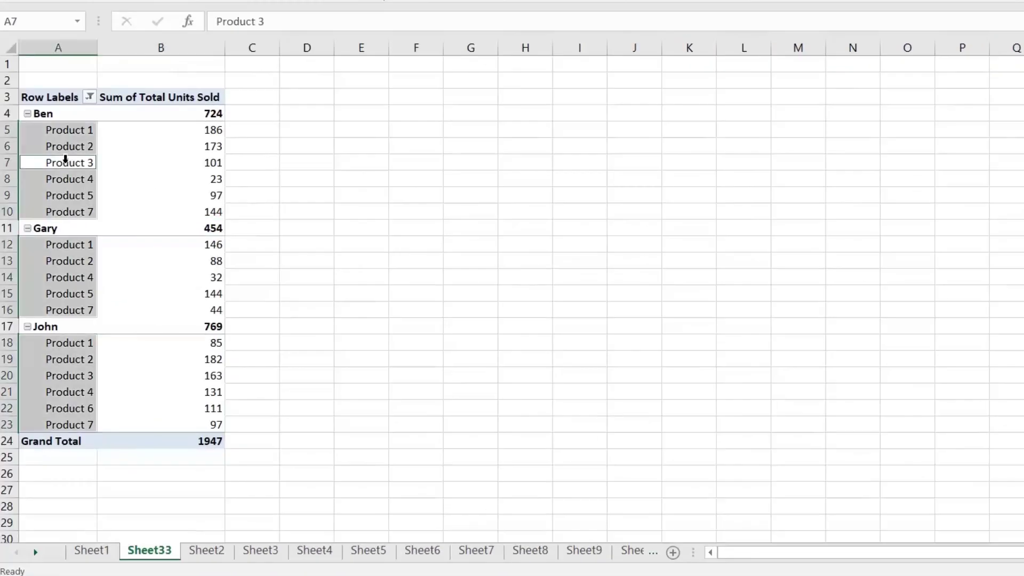
pyautogui.click(71, 139)
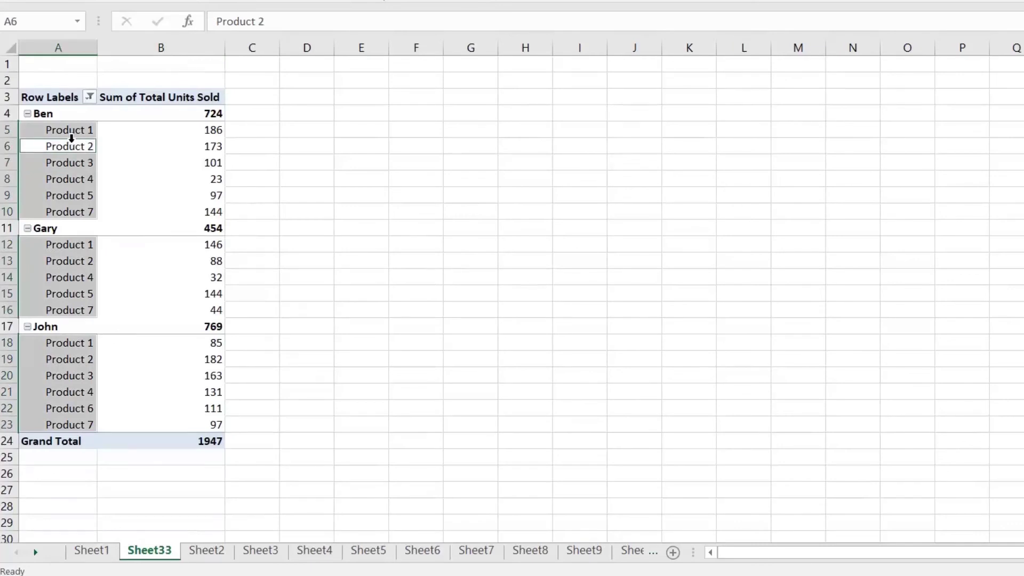
pyautogui.click(72, 128)
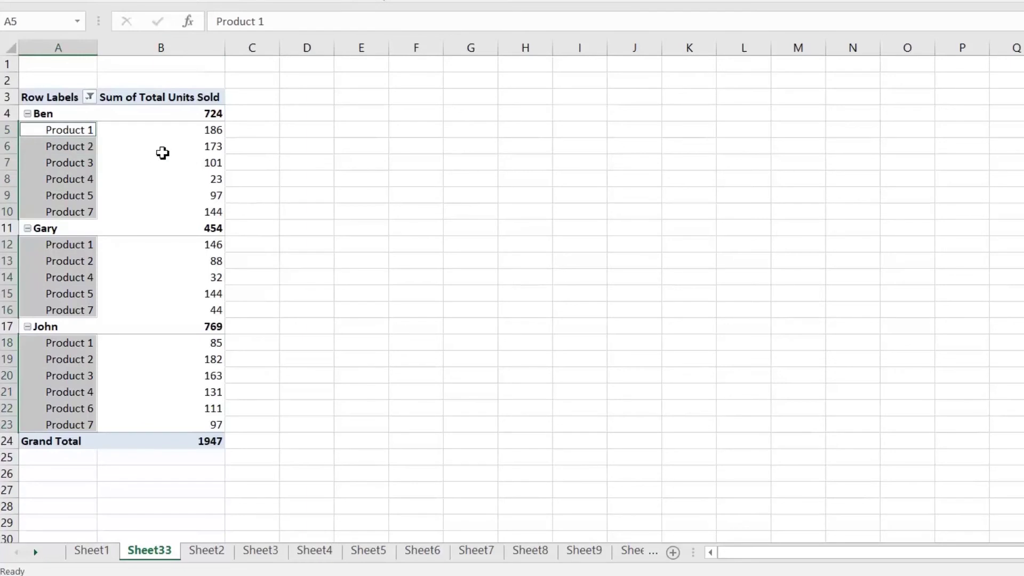
pyautogui.click(161, 151)
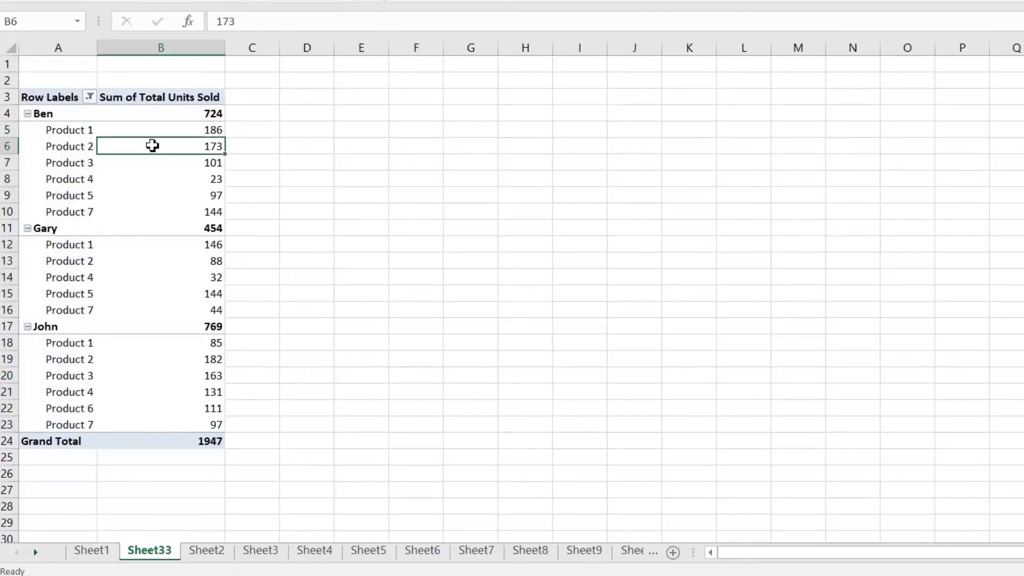
# Switch the pivot to the Classic PivotTable layout and widen columns A and C
pyautogui.rightClick(153, 146)
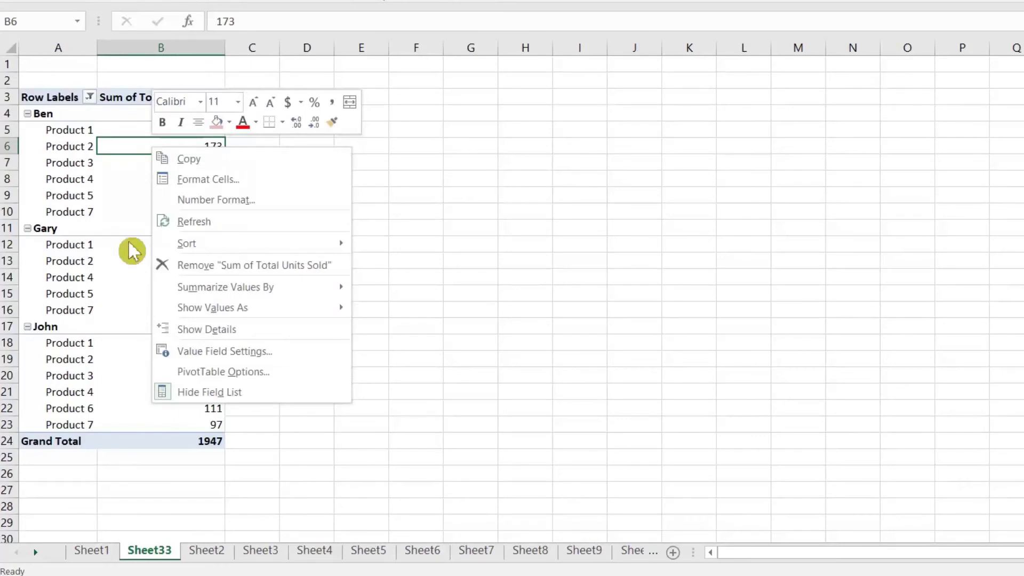
pyautogui.click(257, 373)
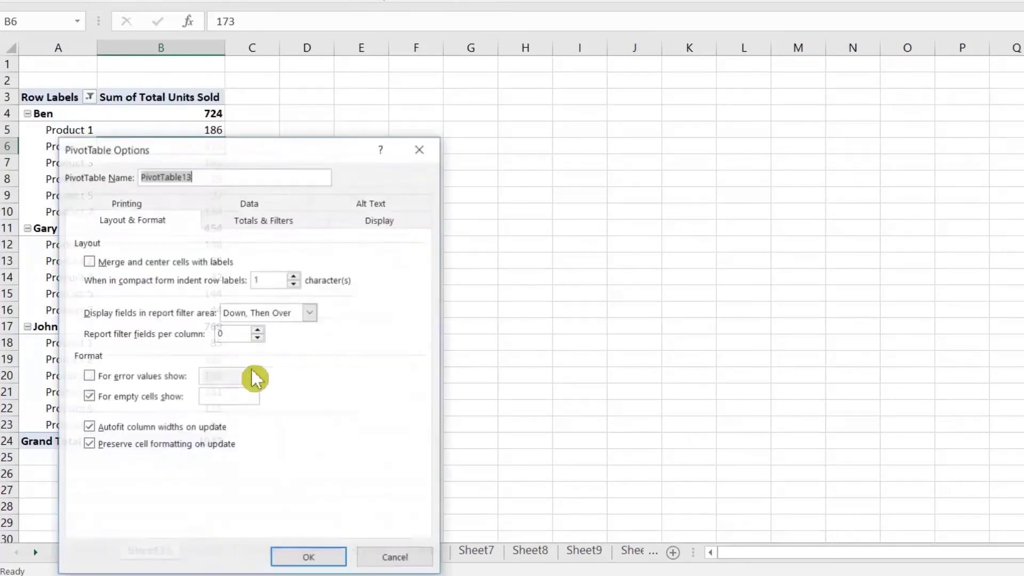
pyautogui.click(377, 223)
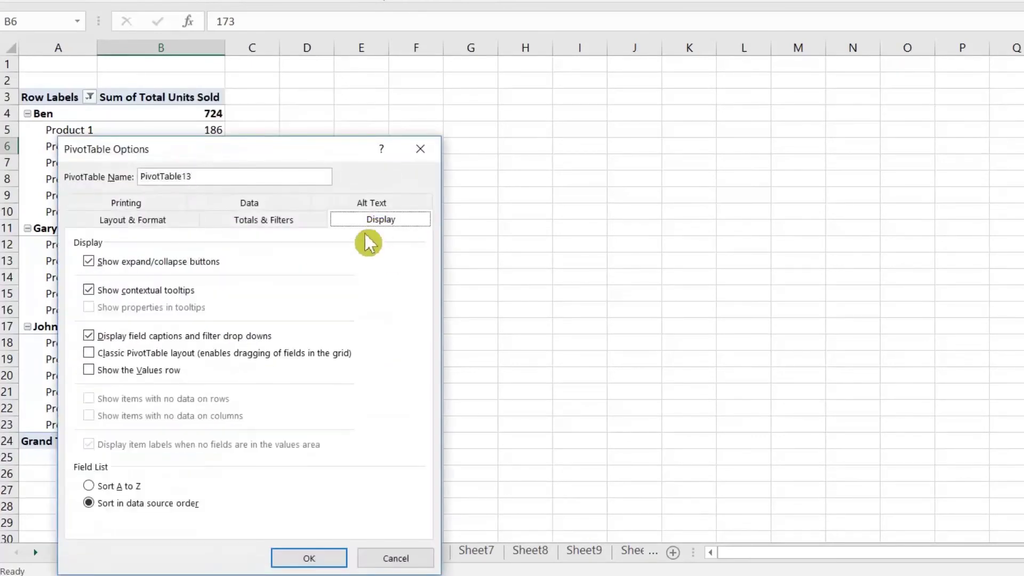
pyautogui.click(142, 354)
pyautogui.click(308, 561)
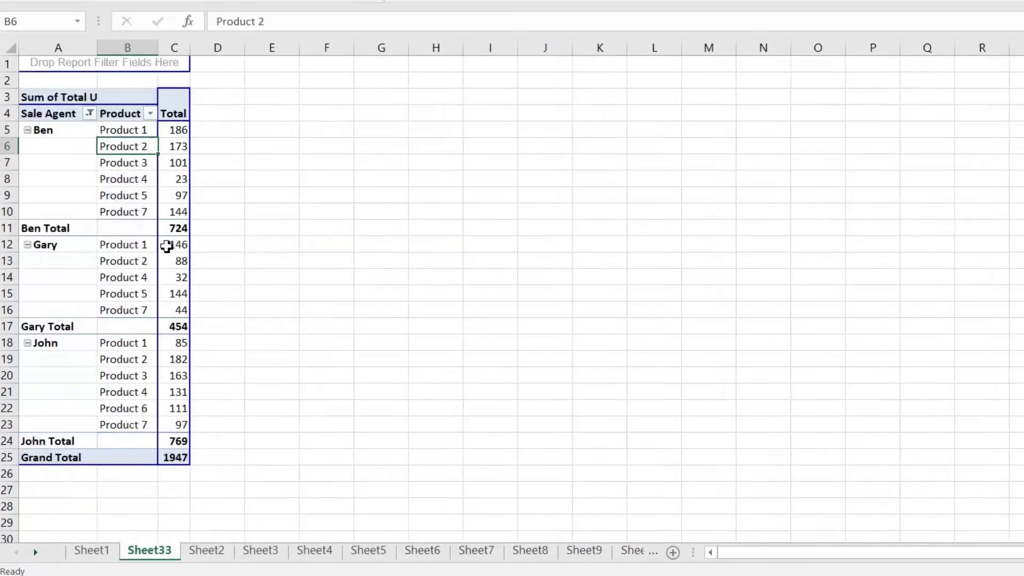
pyautogui.moveTo(218, 48); pyautogui.dragTo(332, 75)
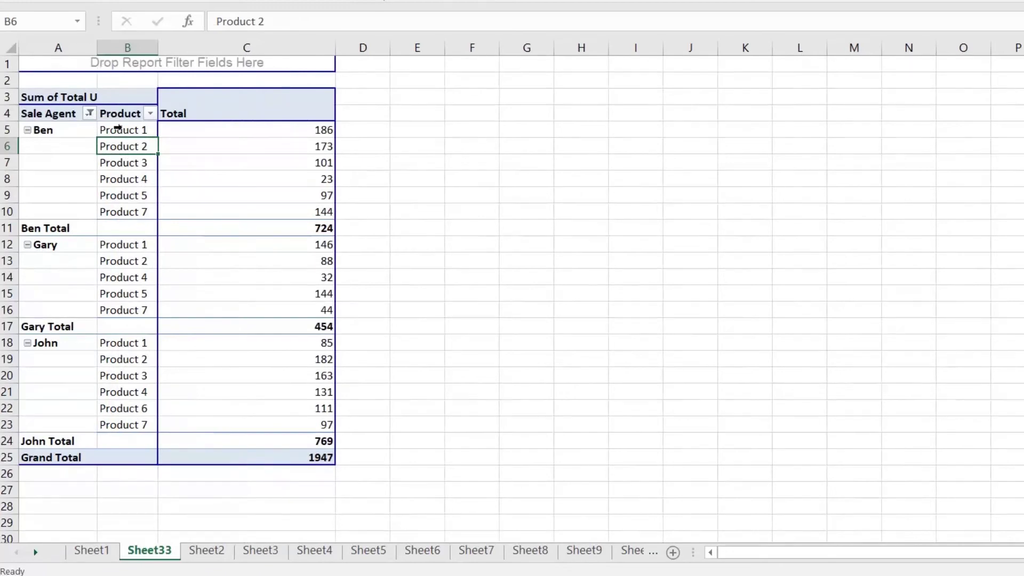
pyautogui.moveTo(97, 48); pyautogui.dragTo(262, 59)
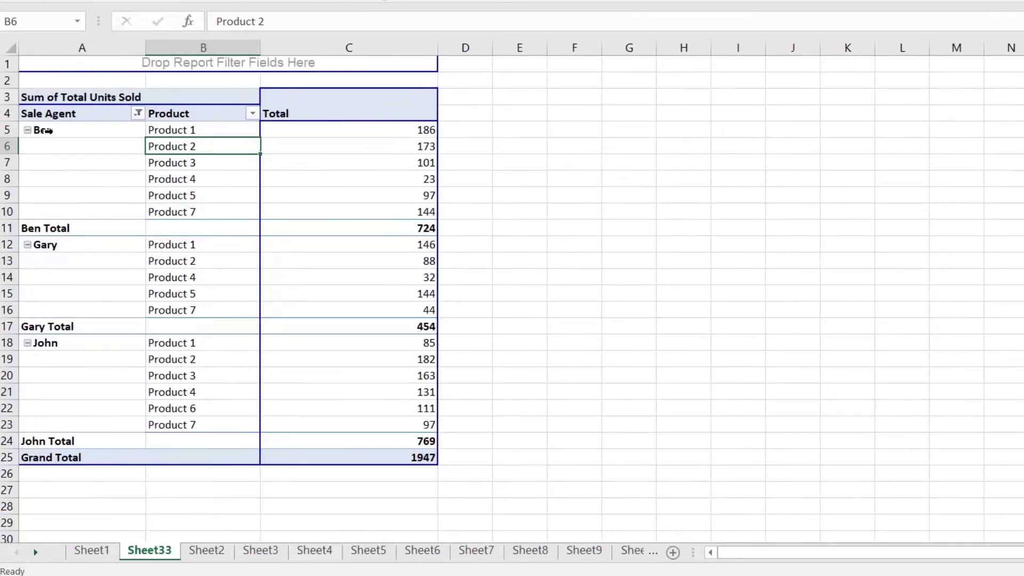
# Show the unit totals as Rank Largest to Smallest with Product as the base field
pyautogui.moveTo(82, 135); pyautogui.dragTo(86, 198)
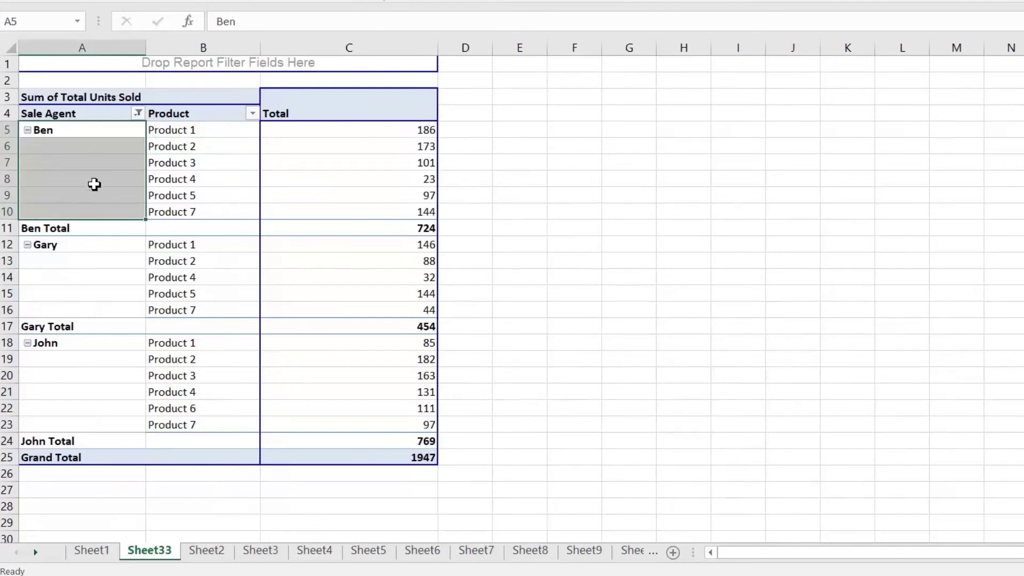
pyautogui.click(97, 178)
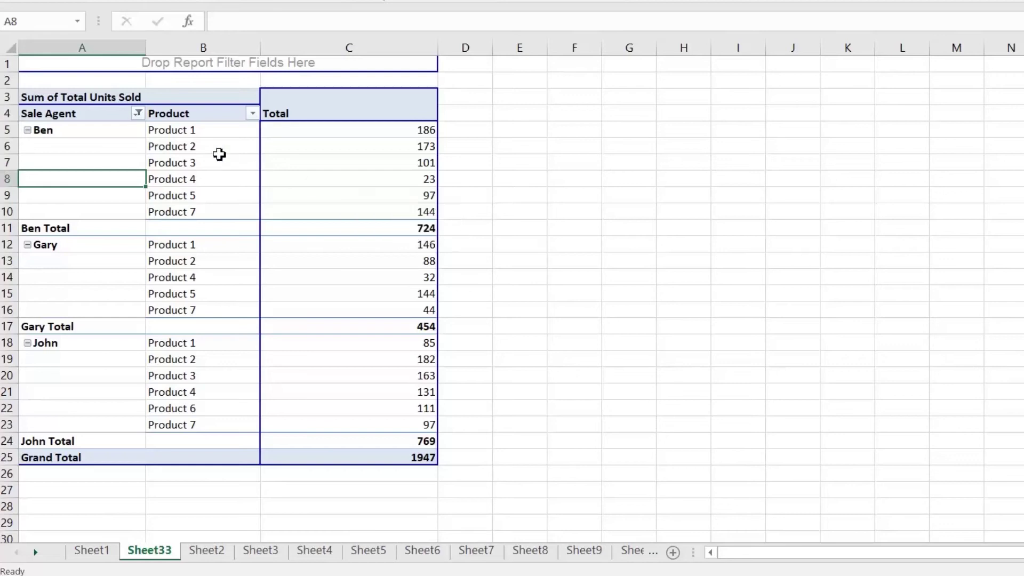
pyautogui.click(219, 151)
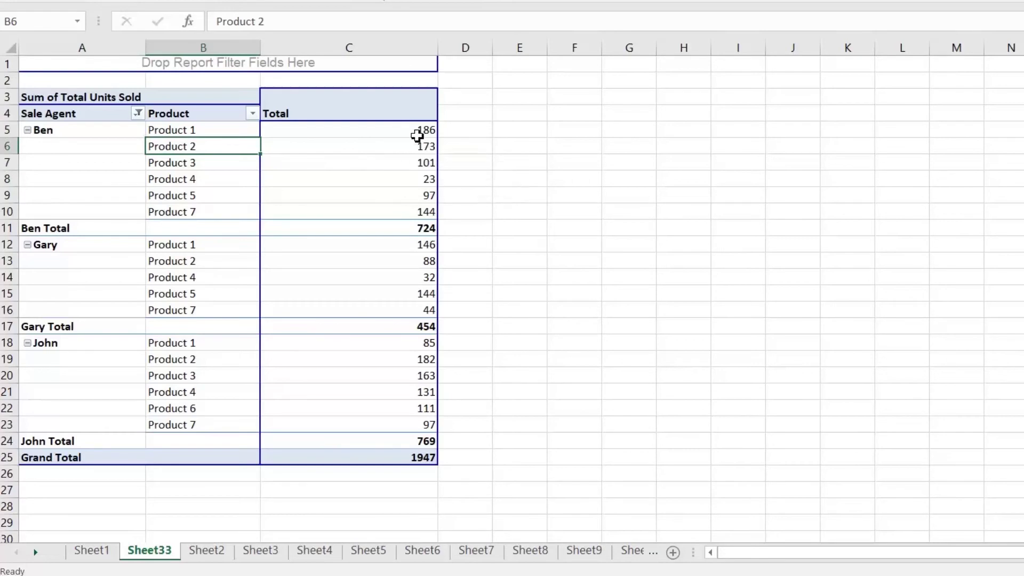
pyautogui.click(416, 133)
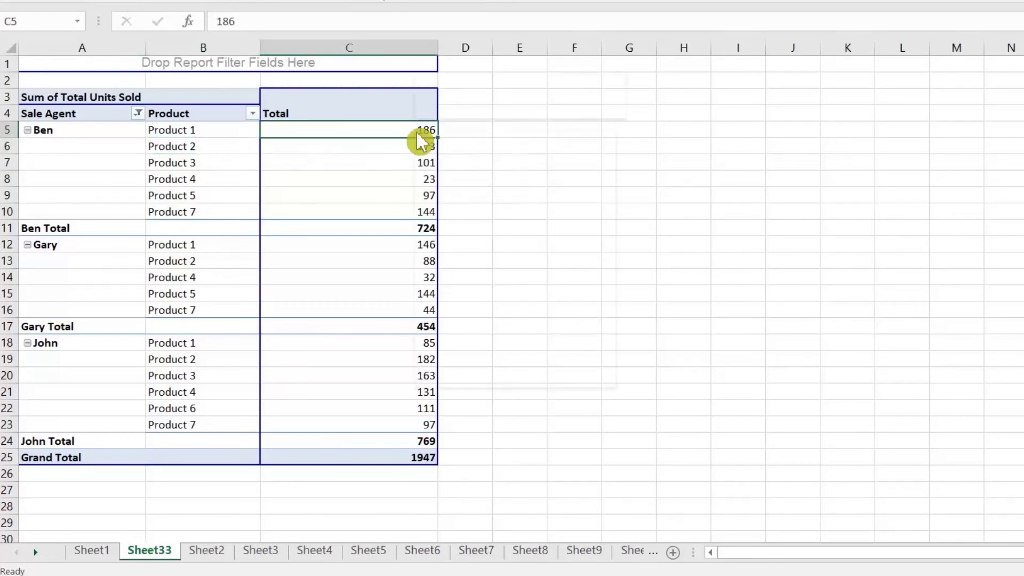
pyautogui.rightClick(417, 134)
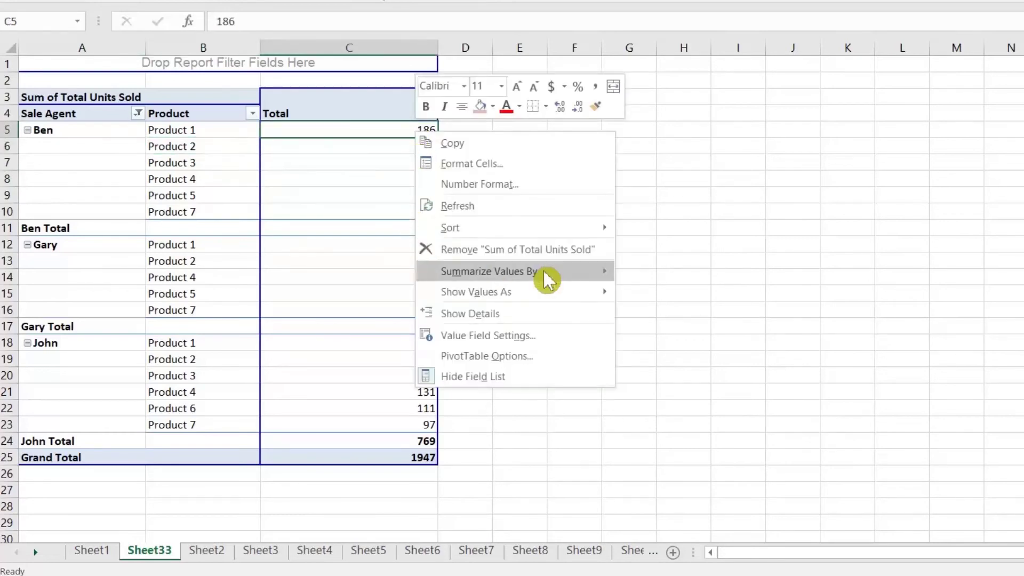
pyautogui.moveTo(554, 293)
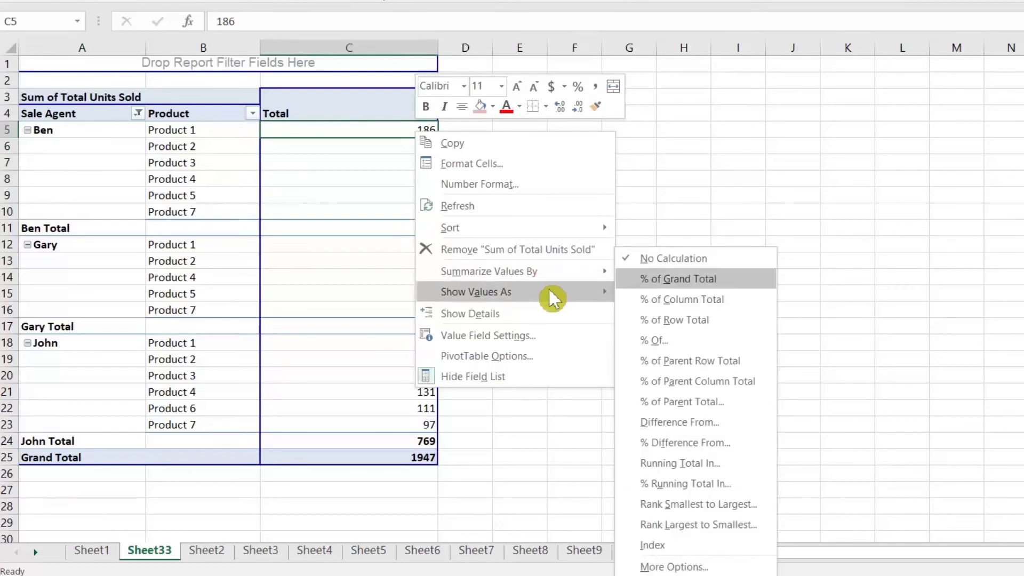
pyautogui.click(706, 530)
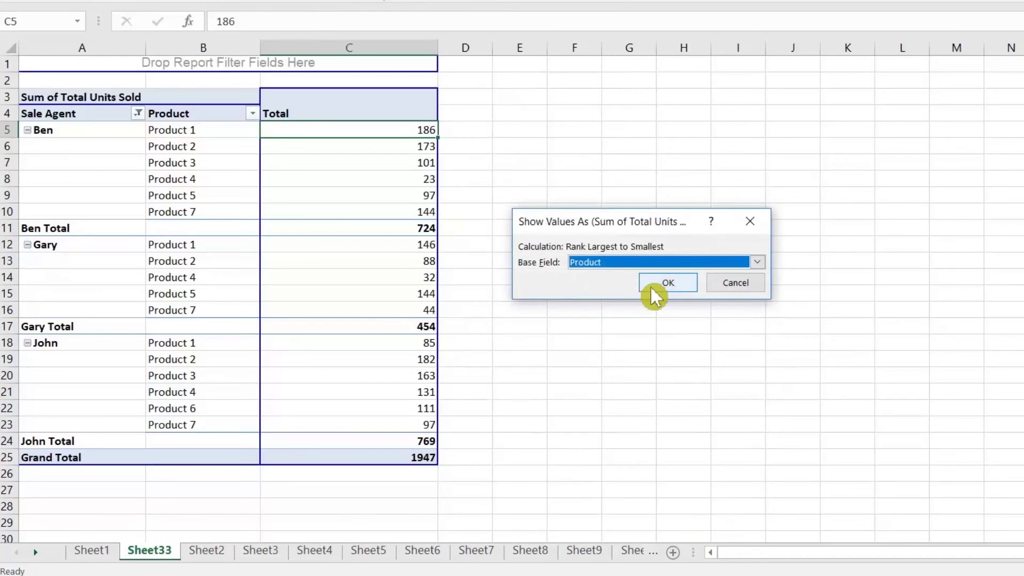
pyautogui.click(652, 288)
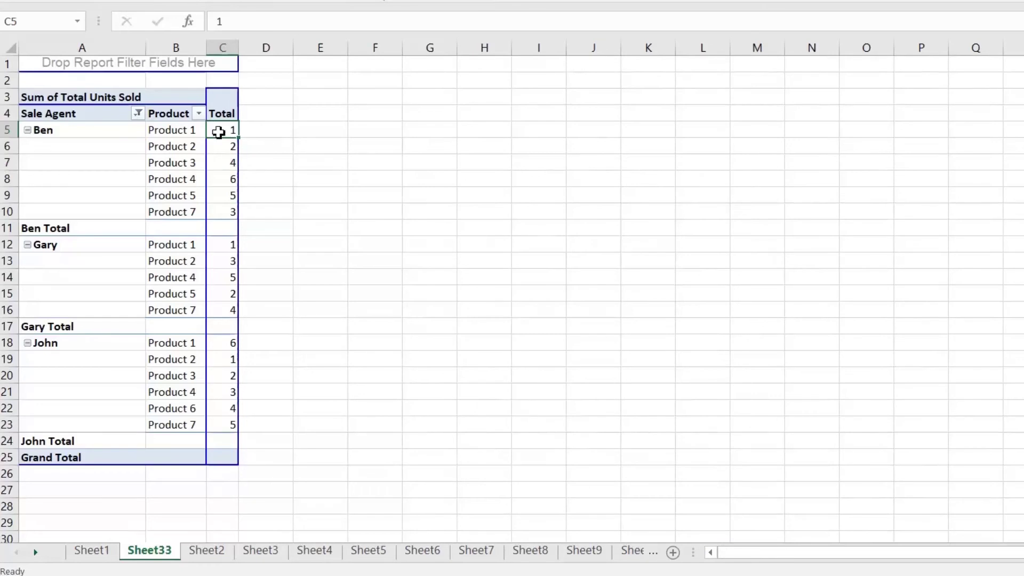
pyautogui.click(187, 129)
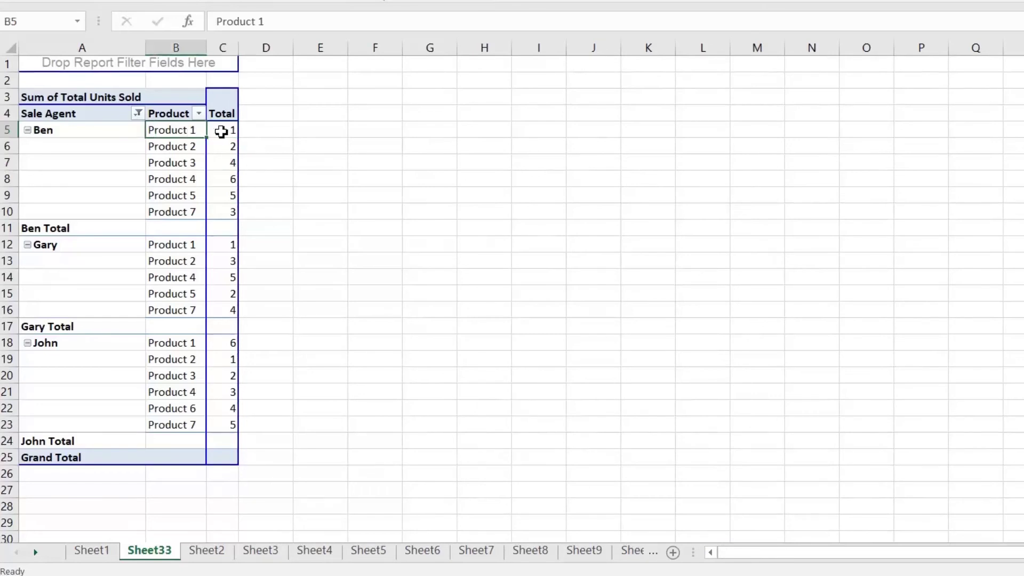
pyautogui.click(221, 132)
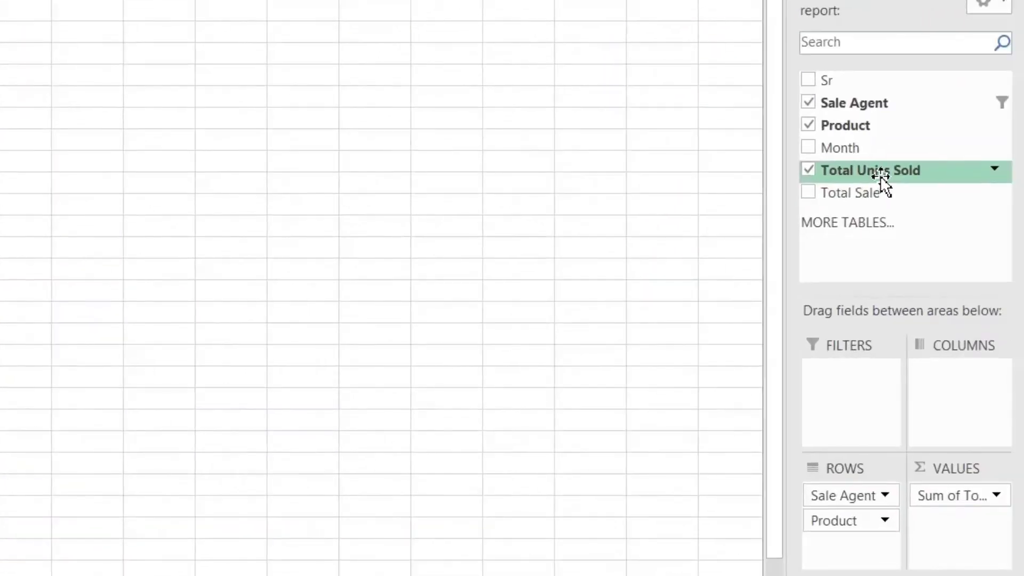
# Add Total Units Sold to VALUES again as a raw Sum of Total Units Sold2 column
pyautogui.moveTo(880, 173); pyautogui.dragTo(974, 543)
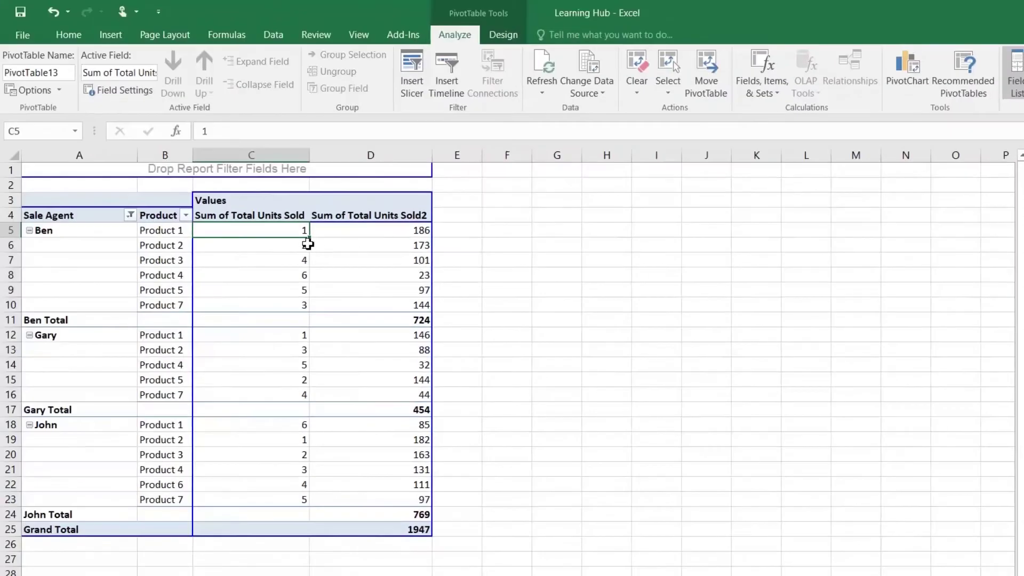
pyautogui.click(404, 236)
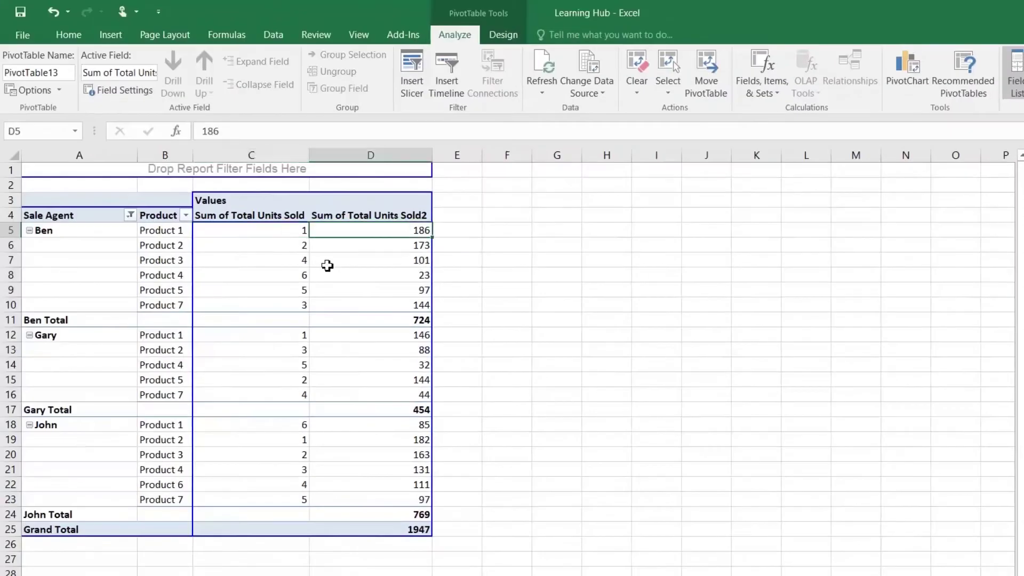
pyautogui.click(291, 232)
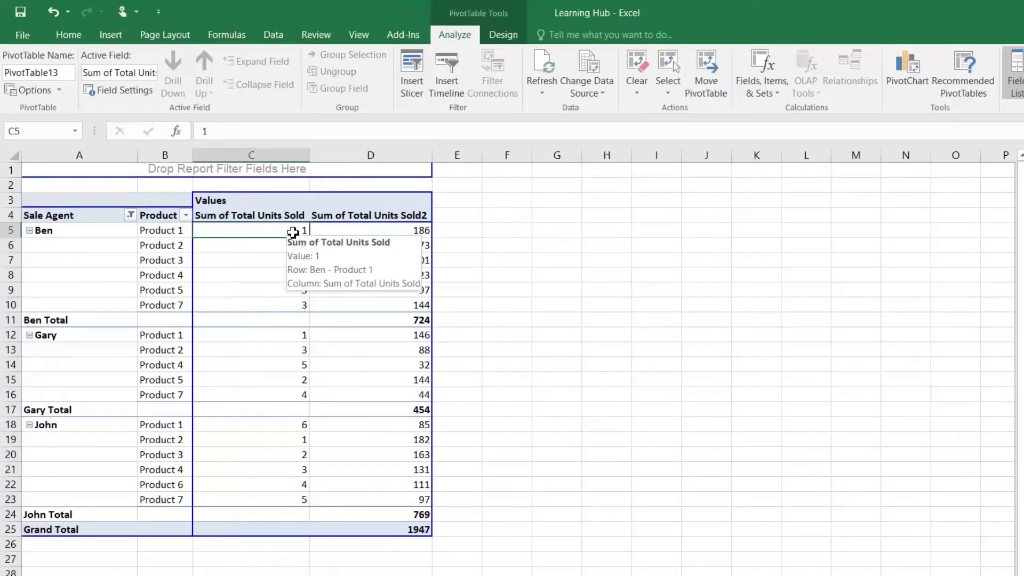
# Sort the rank column smallest to largest and check each product's rank and unit total
pyautogui.click(273, 35)
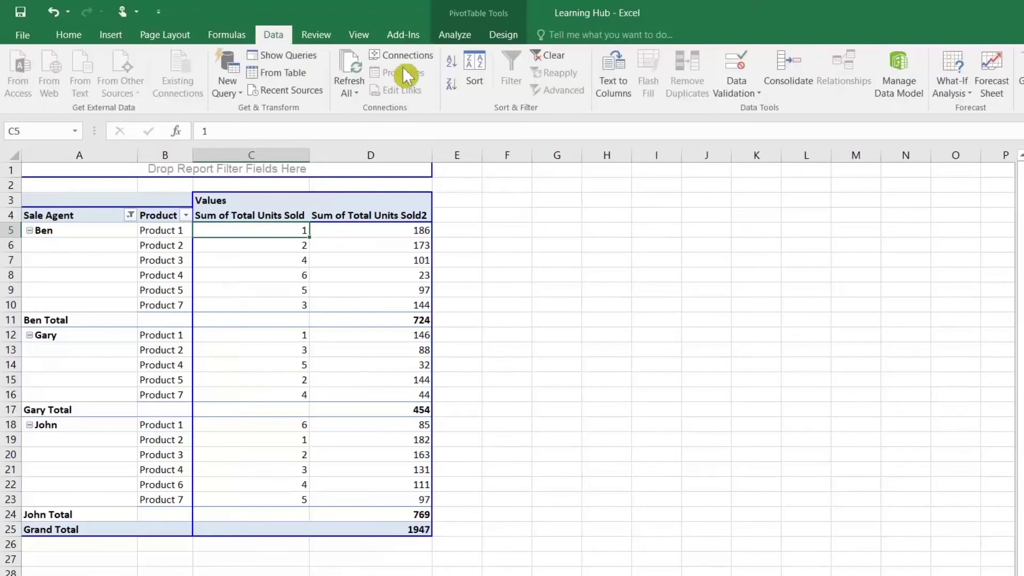
pyautogui.click(448, 81)
pyautogui.click(451, 61)
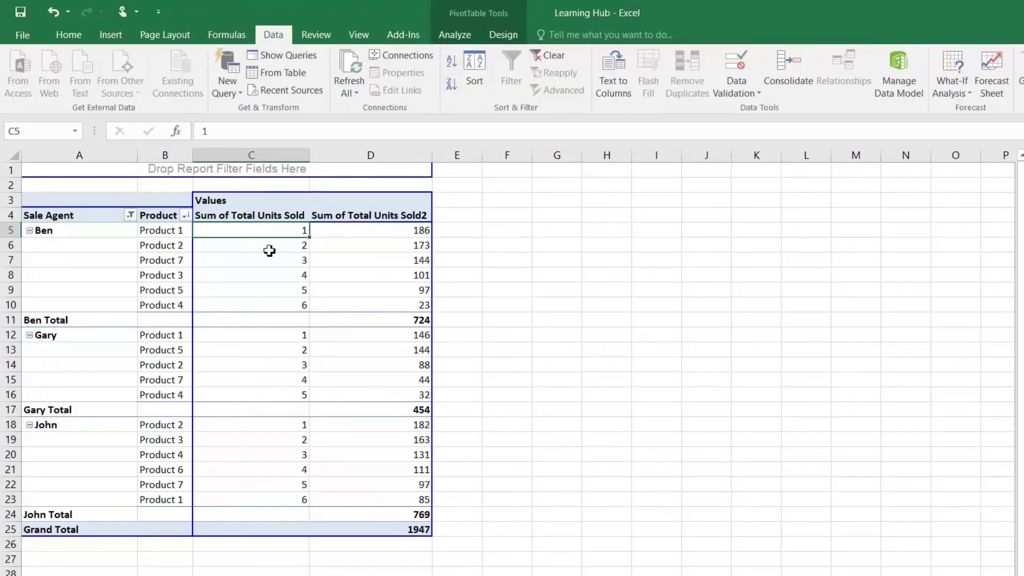
pyautogui.click(296, 252)
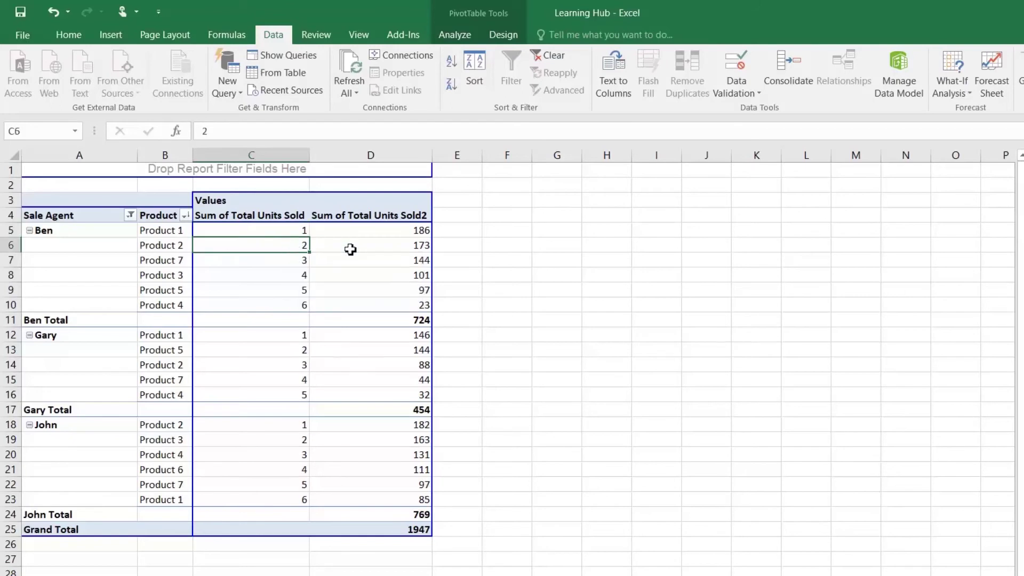
pyautogui.click(402, 247)
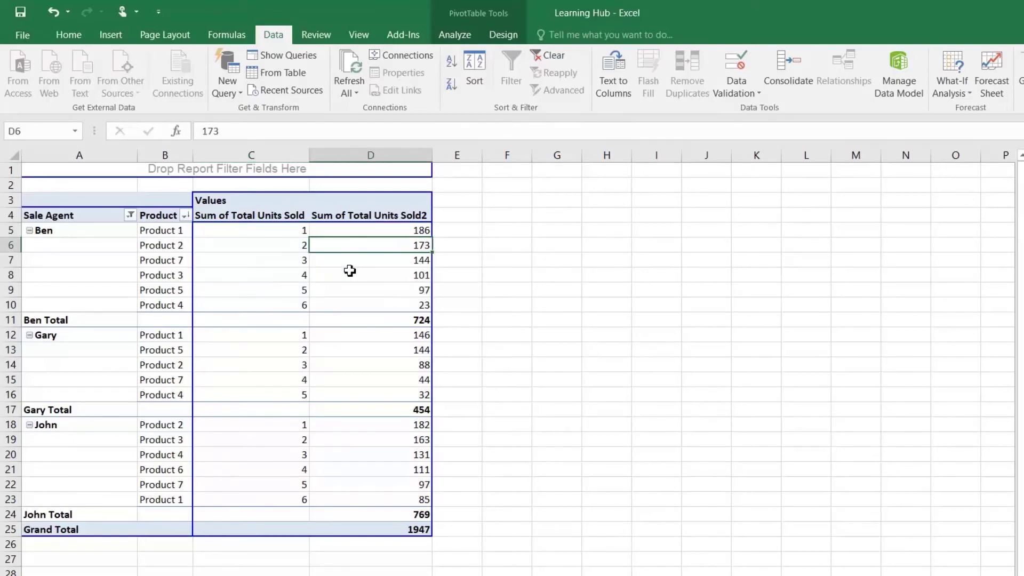
pyautogui.click(388, 262)
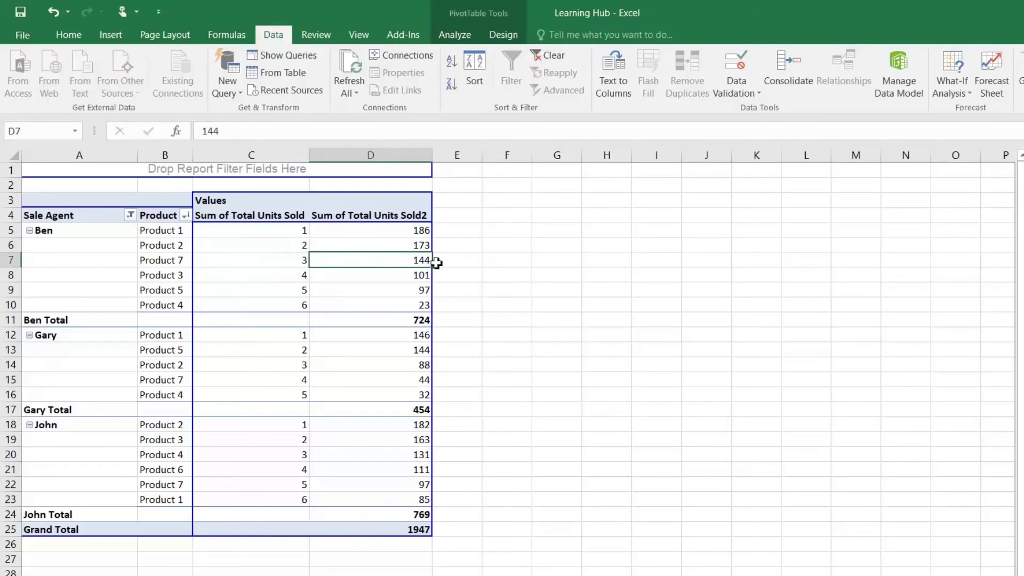
pyautogui.click(173, 264)
pyautogui.click(302, 275)
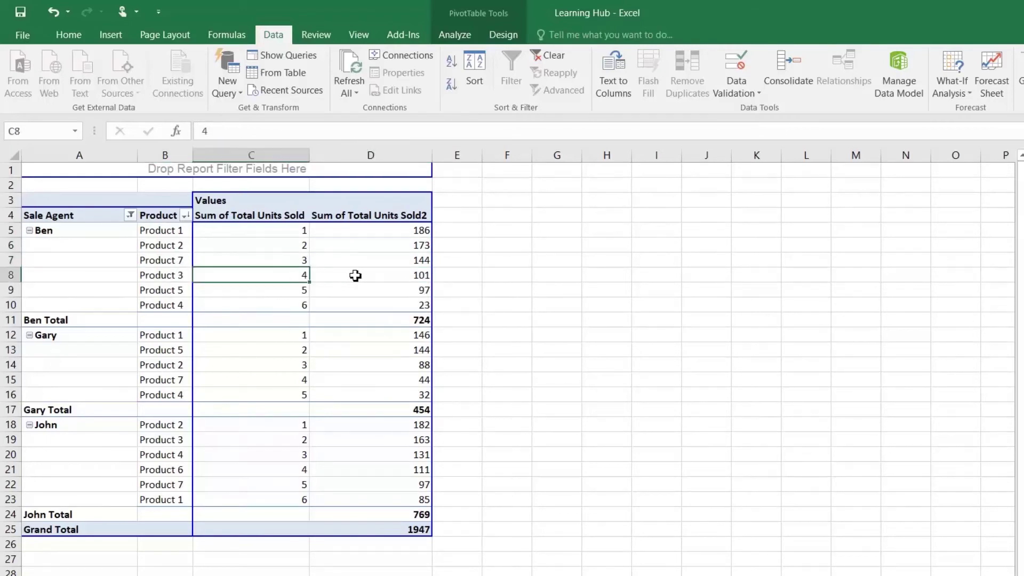
pyautogui.click(377, 279)
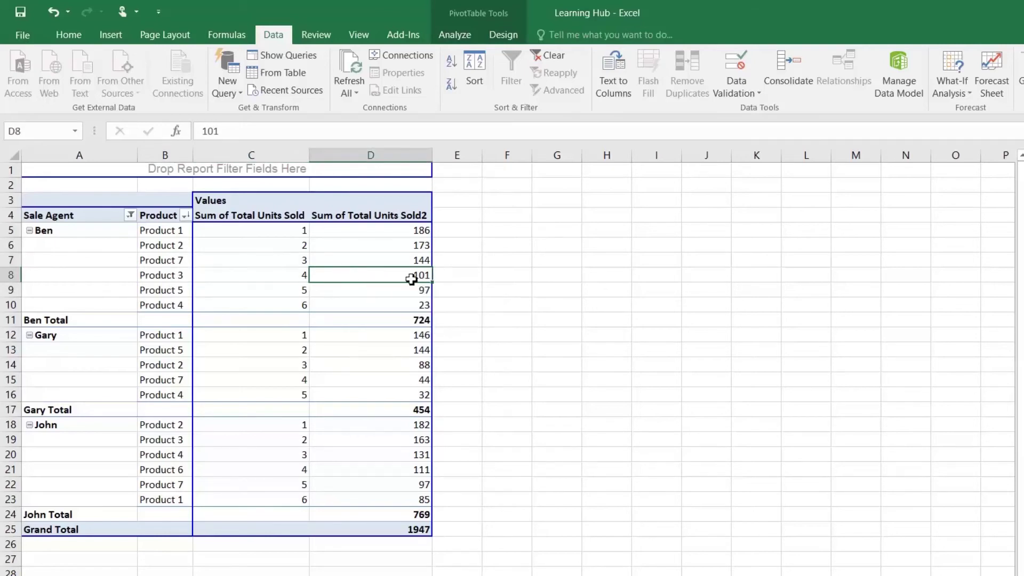
pyautogui.moveTo(413, 279)
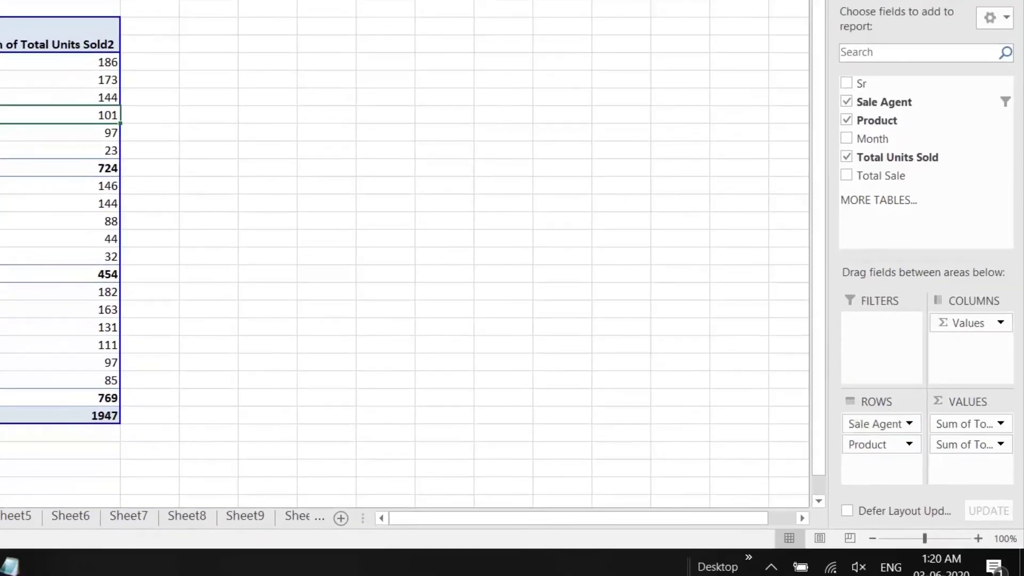
# Remove Sale Agent from the rows so products rank overall, Product 5 first with 659 units
pyautogui.moveTo(880, 424); pyautogui.dragTo(646, 350)
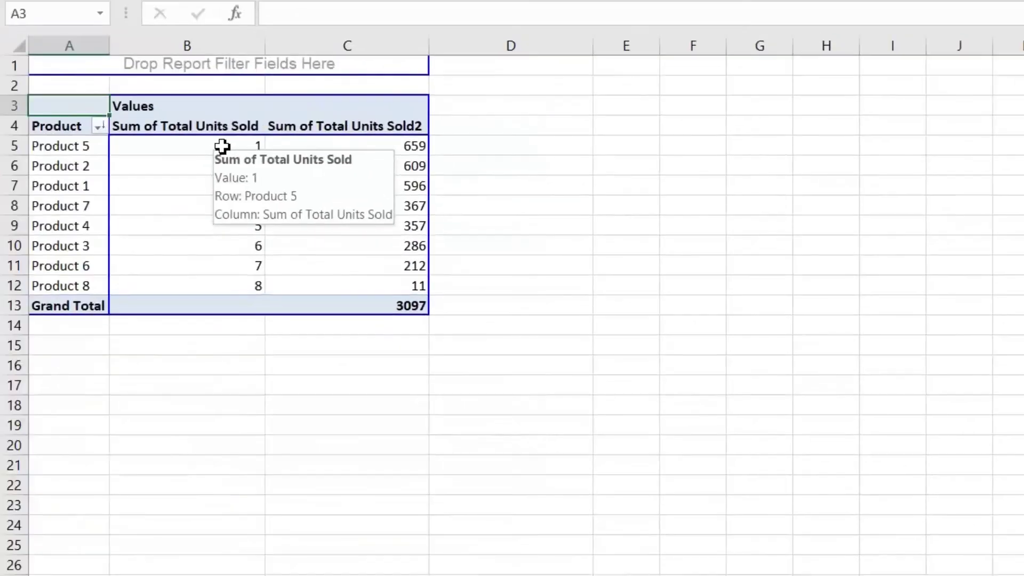
pyautogui.click(219, 147)
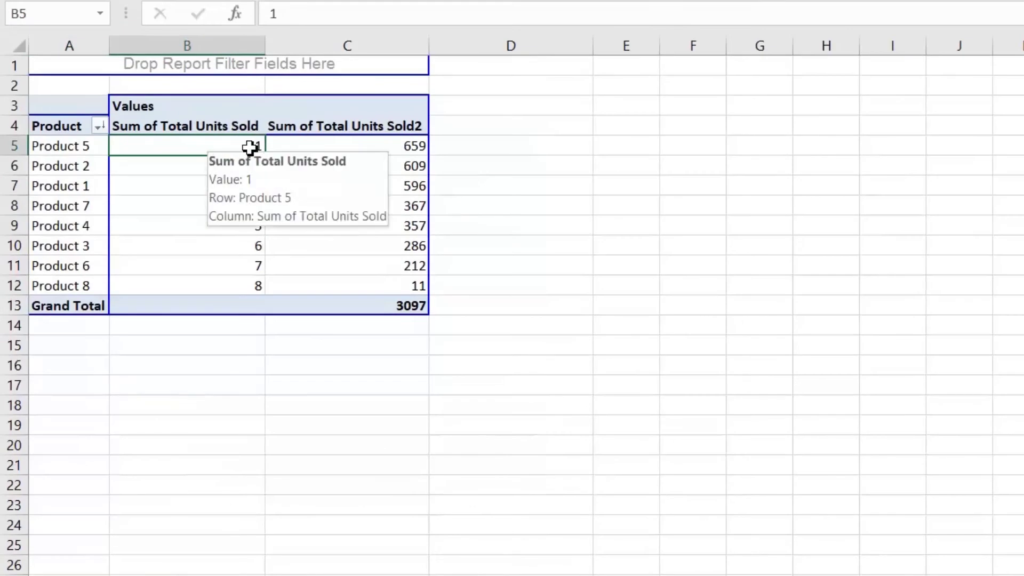
pyautogui.moveTo(341, 148)
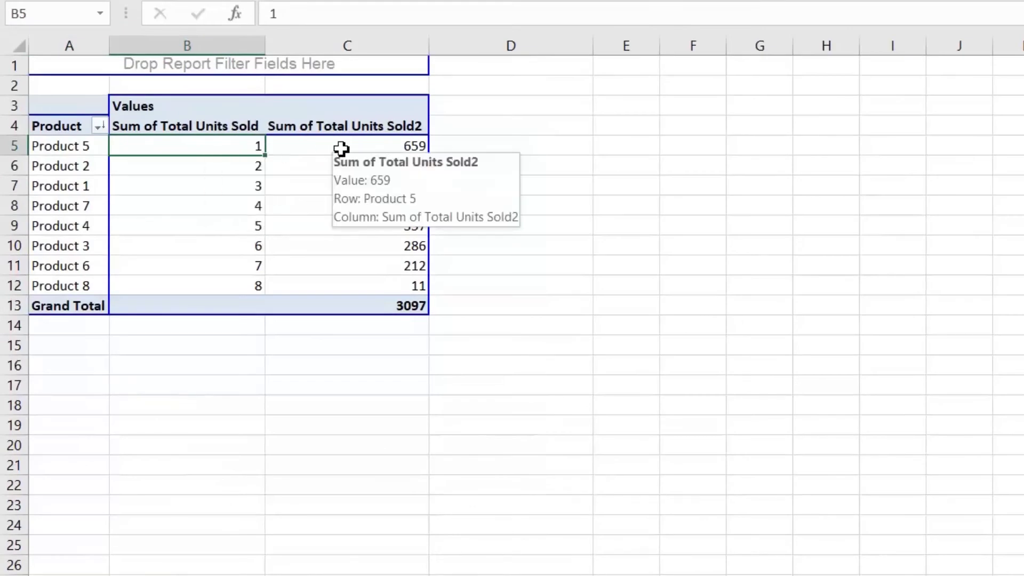
pyautogui.click(342, 149)
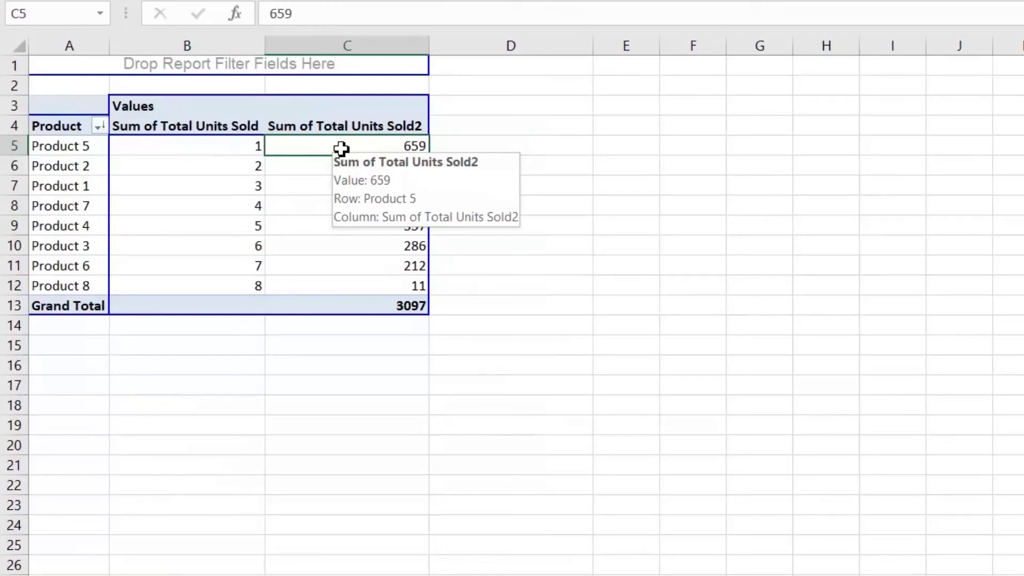
pyautogui.click(303, 169)
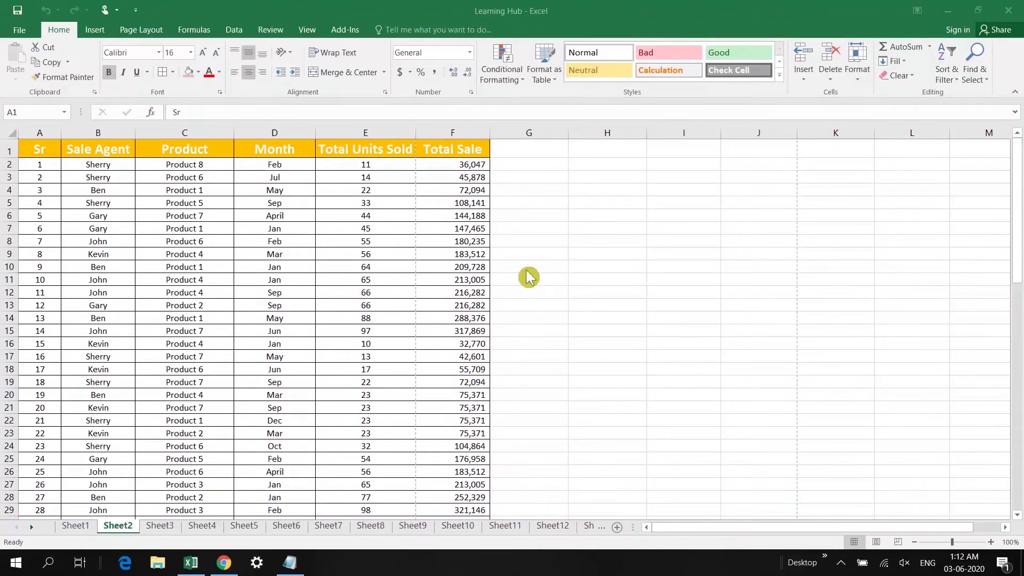
# Insert a pivot table on a new worksheet with Product as rows and Sum of Total Units Sold
pyautogui.click(43, 150)
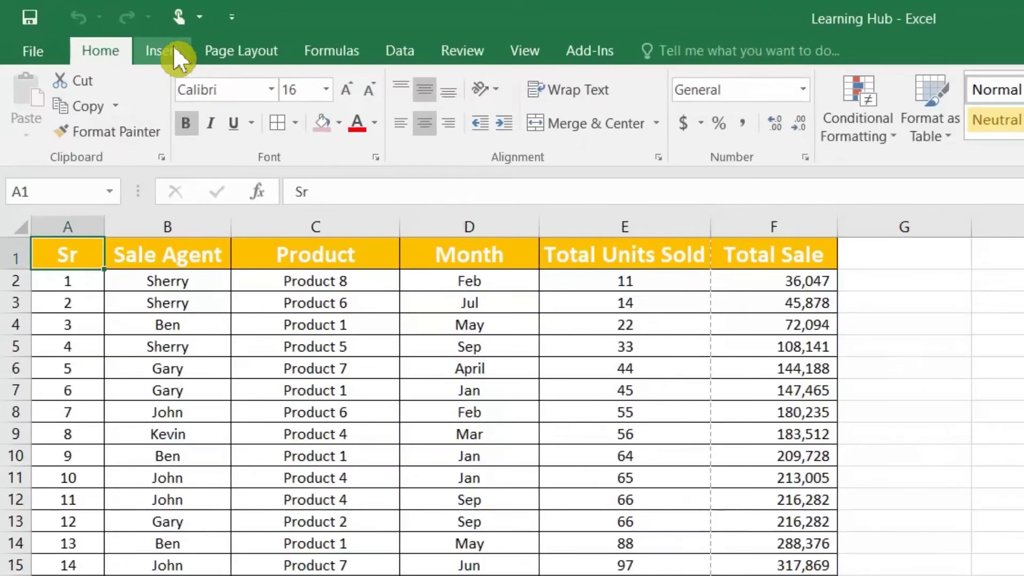
pyautogui.click(174, 48)
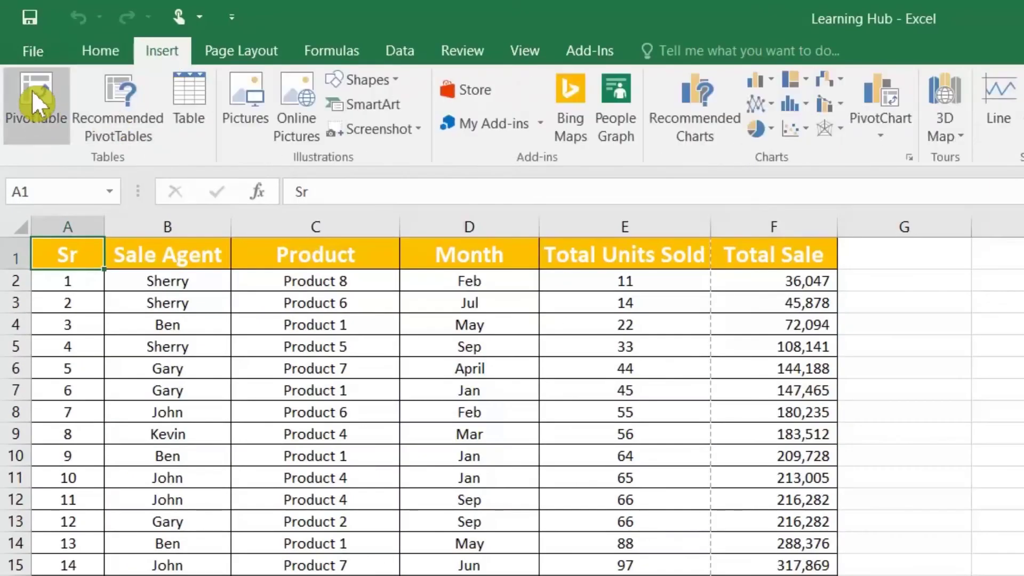
pyautogui.click(27, 92)
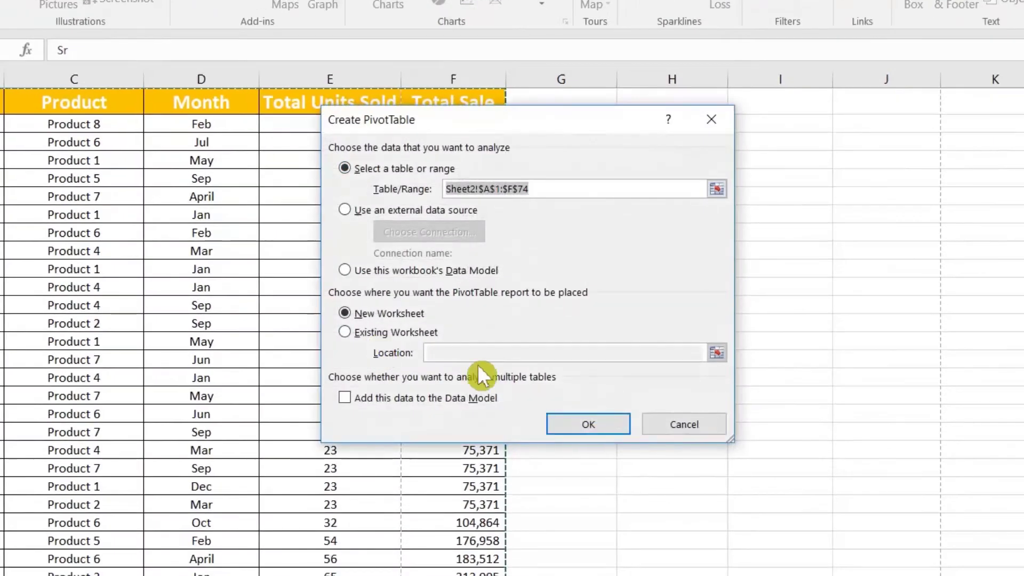
pyautogui.click(627, 427)
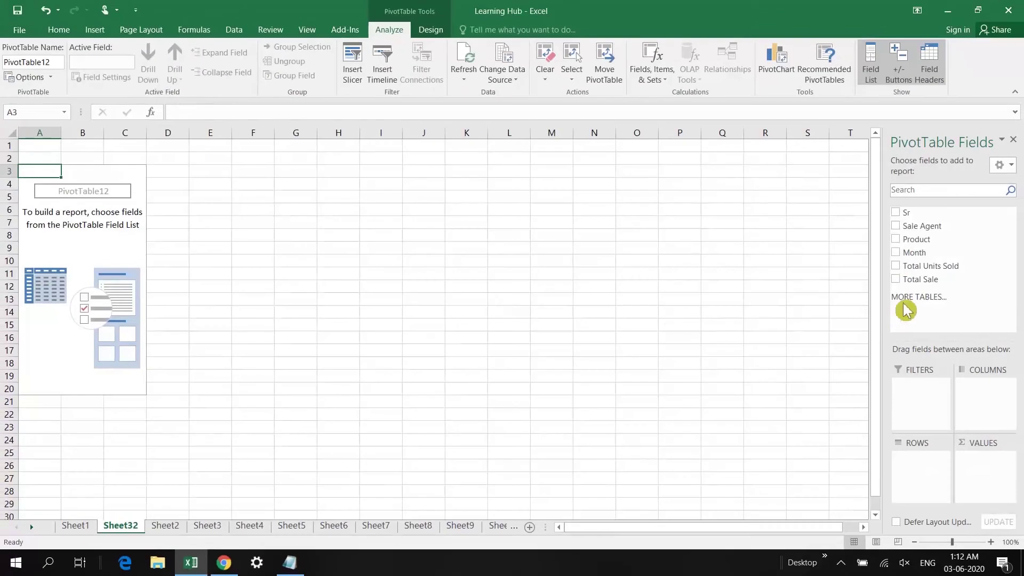
pyautogui.click(898, 241)
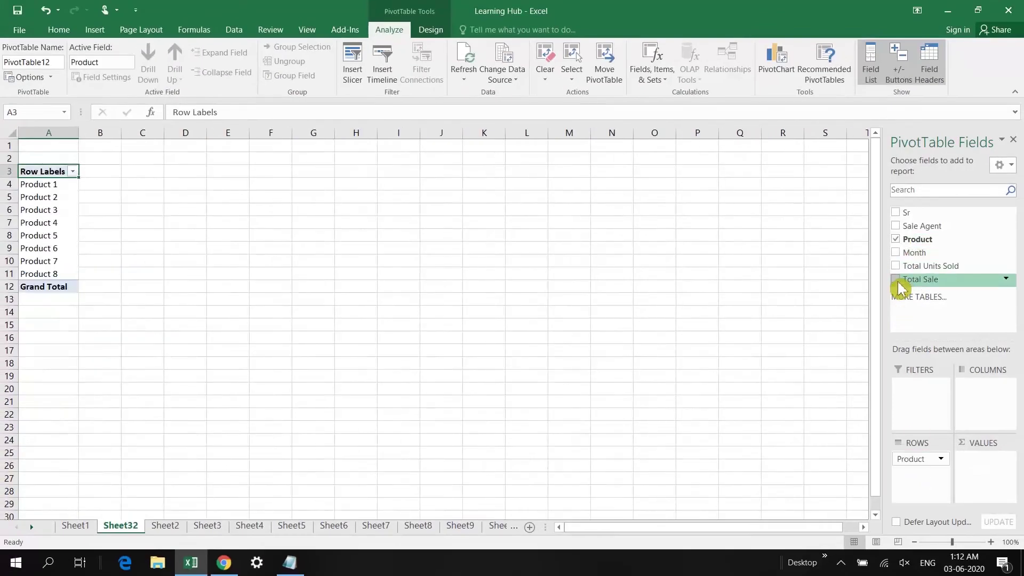
pyautogui.moveTo(918, 266); pyautogui.dragTo(989, 469)
# Check the unit totals for Product 1 and Product 2 in the pivot
pyautogui.click(53, 188)
pyautogui.moveTo(137, 185)
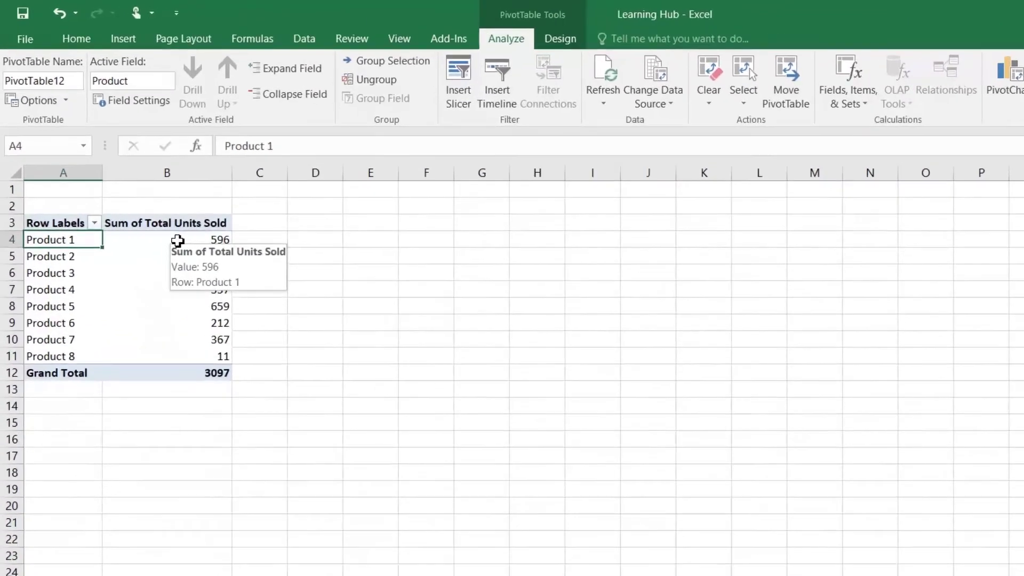
pyautogui.click(177, 241)
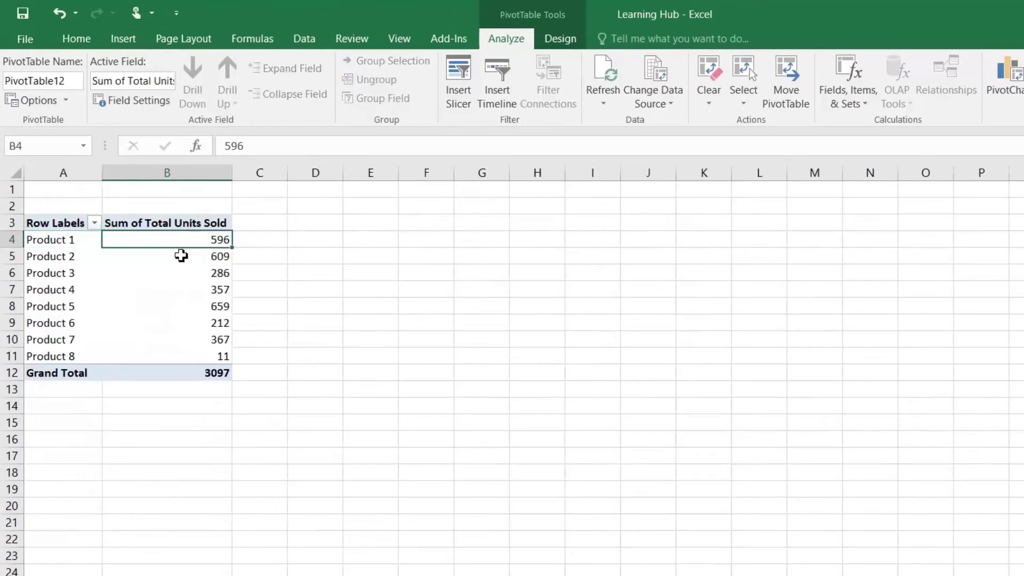
pyautogui.click(90, 263)
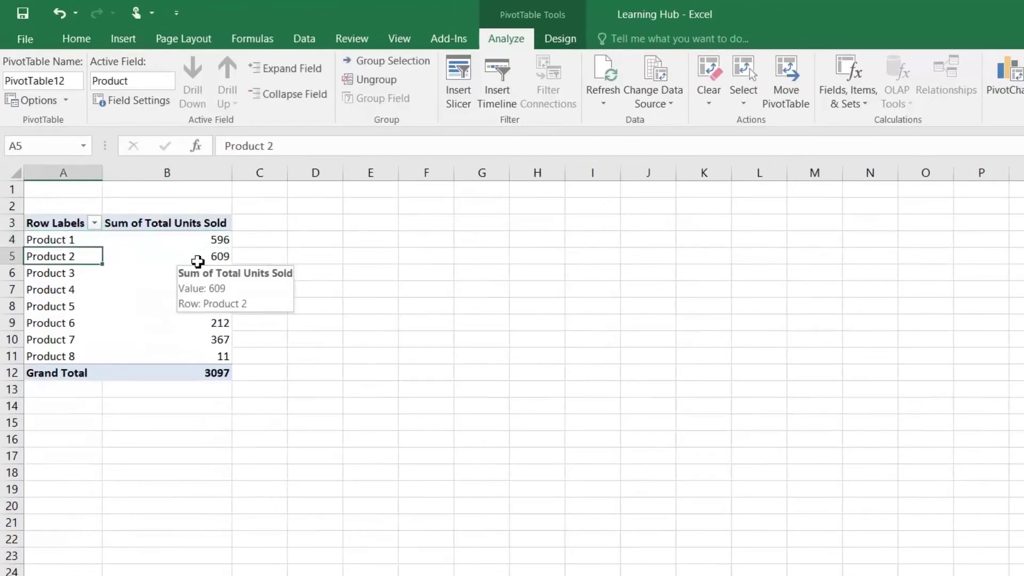
pyautogui.click(205, 259)
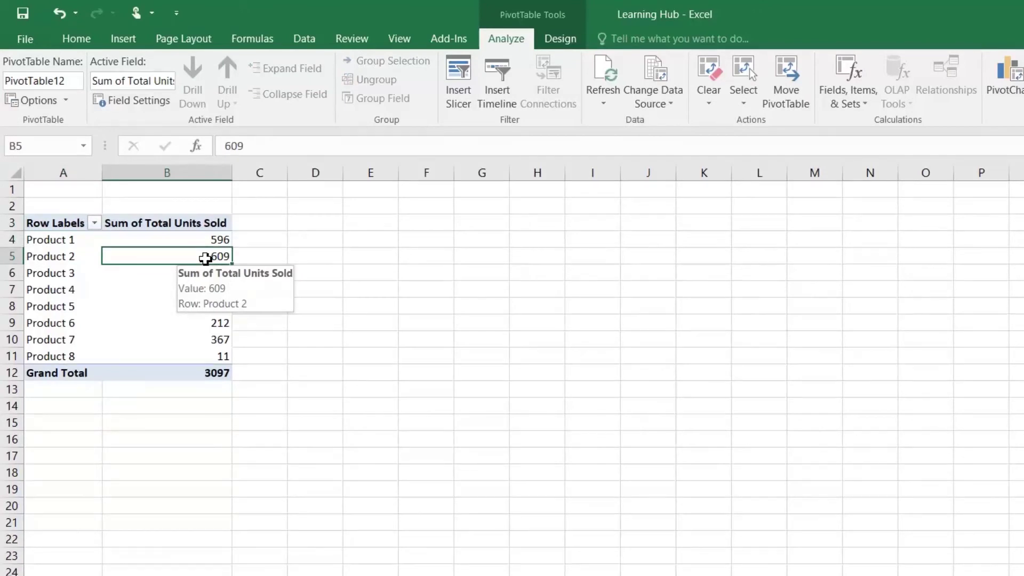
pyautogui.click(204, 239)
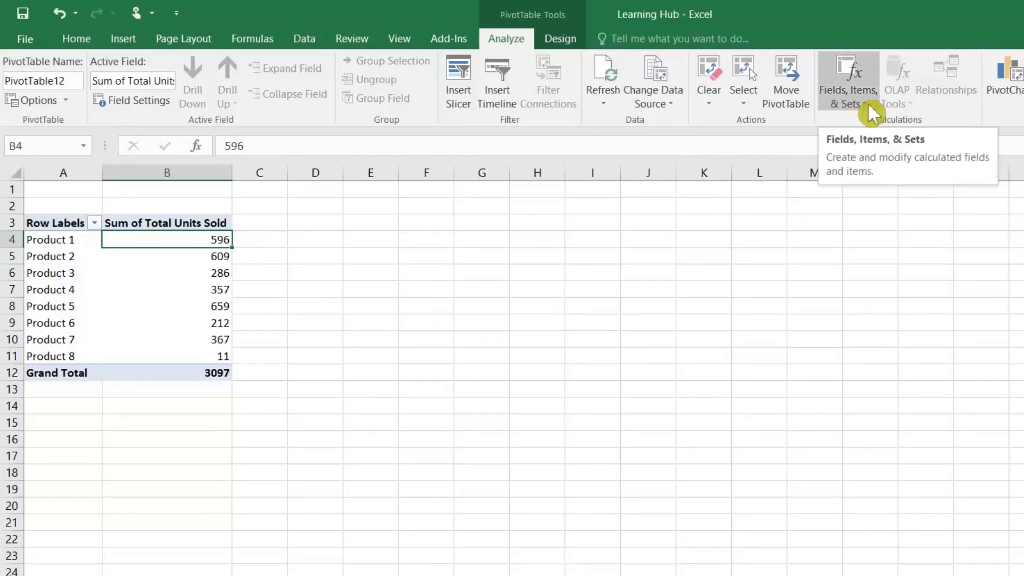
# Add calculated field Unit Sold Per Month = 'Total Units Sold'/12 and select its values C4:C12
pyautogui.click(877, 110)
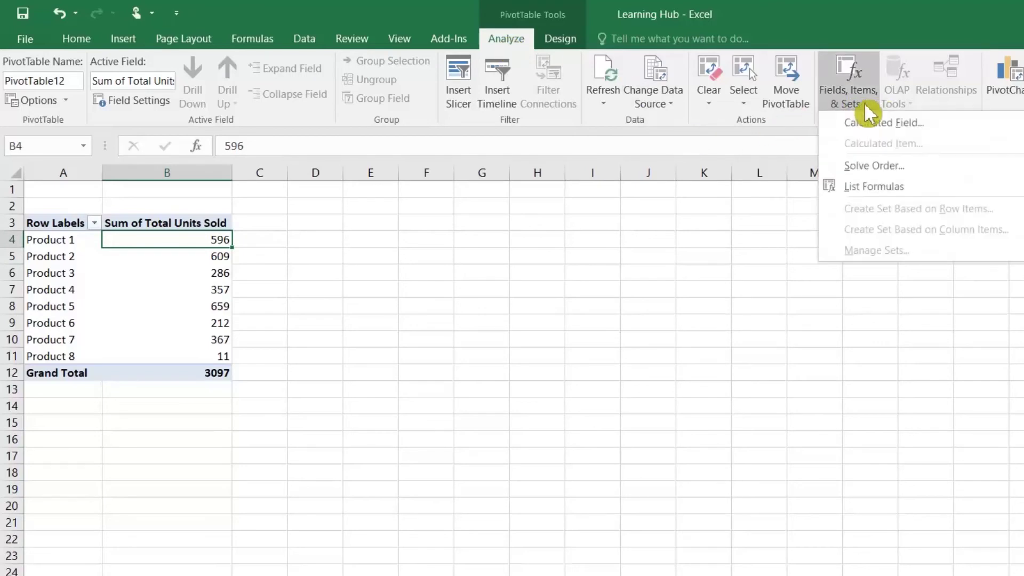
pyautogui.click(886, 128)
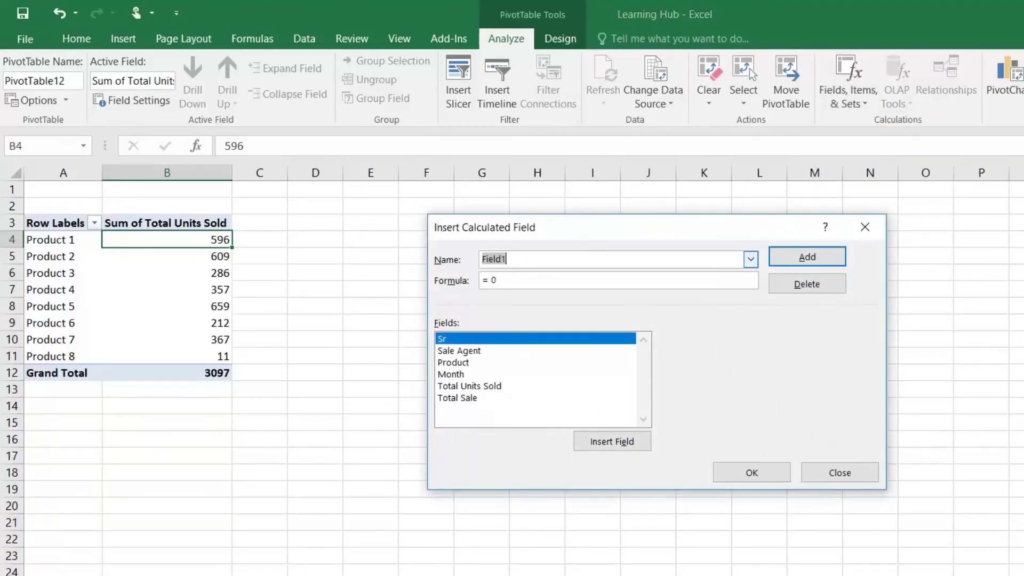
pyautogui.write('Unit Sold Per Month')
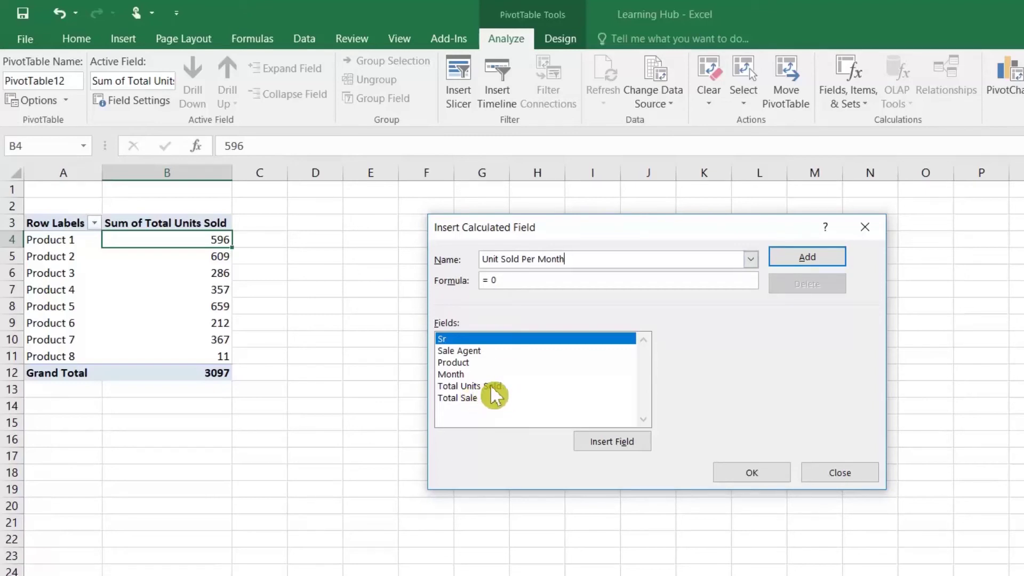
pyautogui.doubleClick(492, 387)
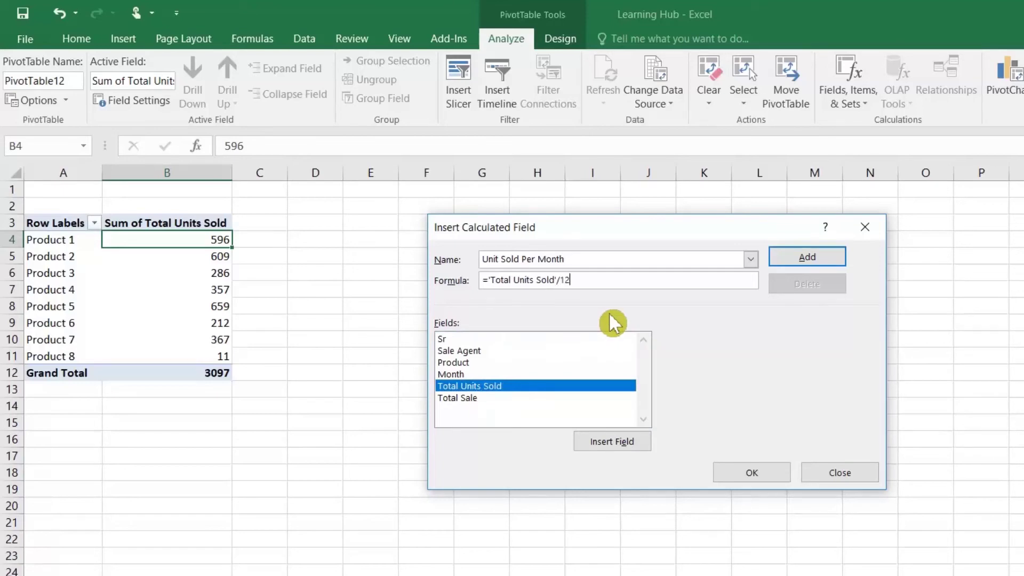
pyautogui.click(807, 258)
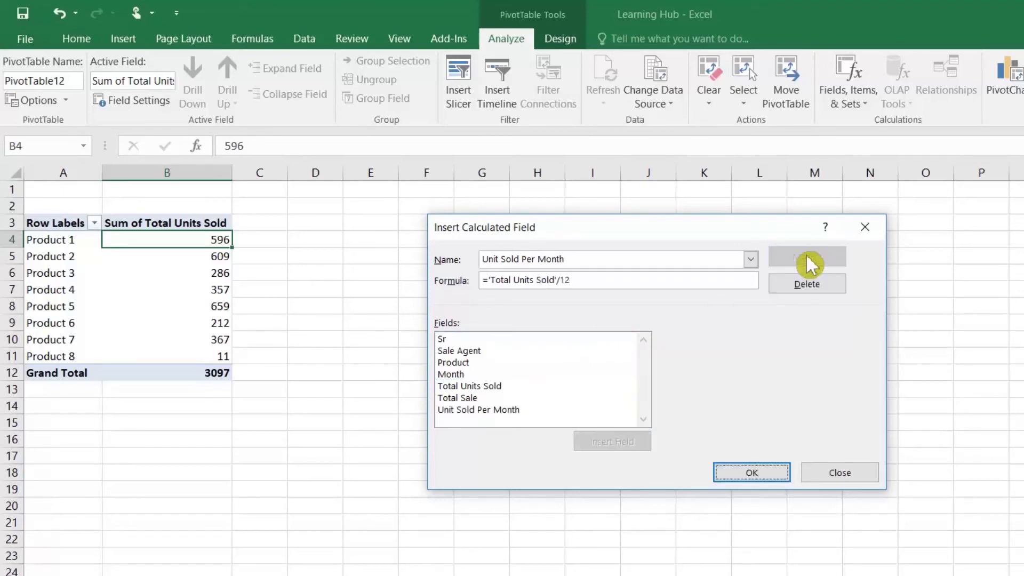
pyautogui.click(768, 473)
pyautogui.moveTo(327, 247); pyautogui.dragTo(333, 373)
pyautogui.click(77, 39)
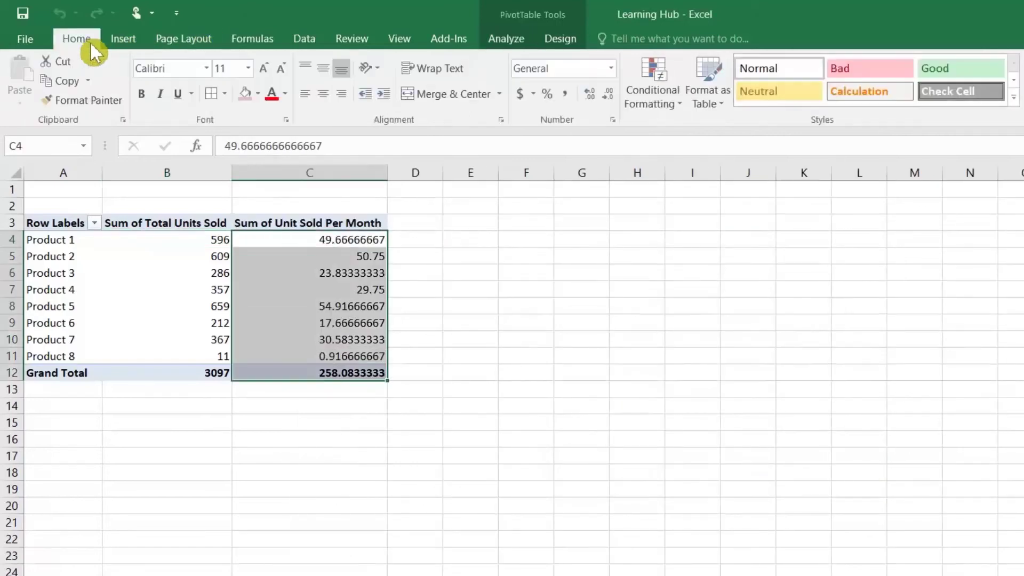
# Apply Comma Style to C4:C12 and reduce the decimals to whole numbers
pyautogui.click(566, 95)
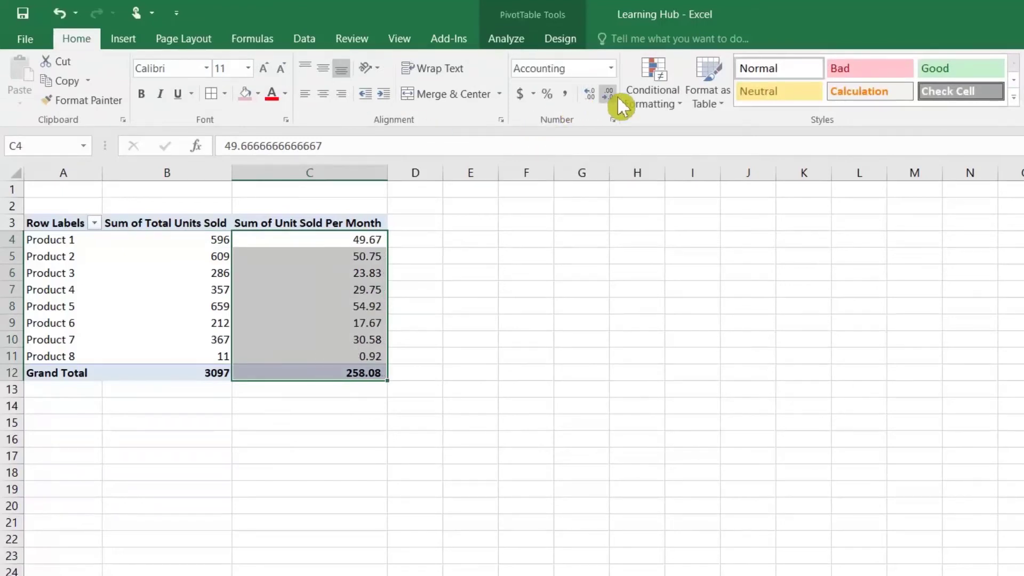
pyautogui.click(355, 244)
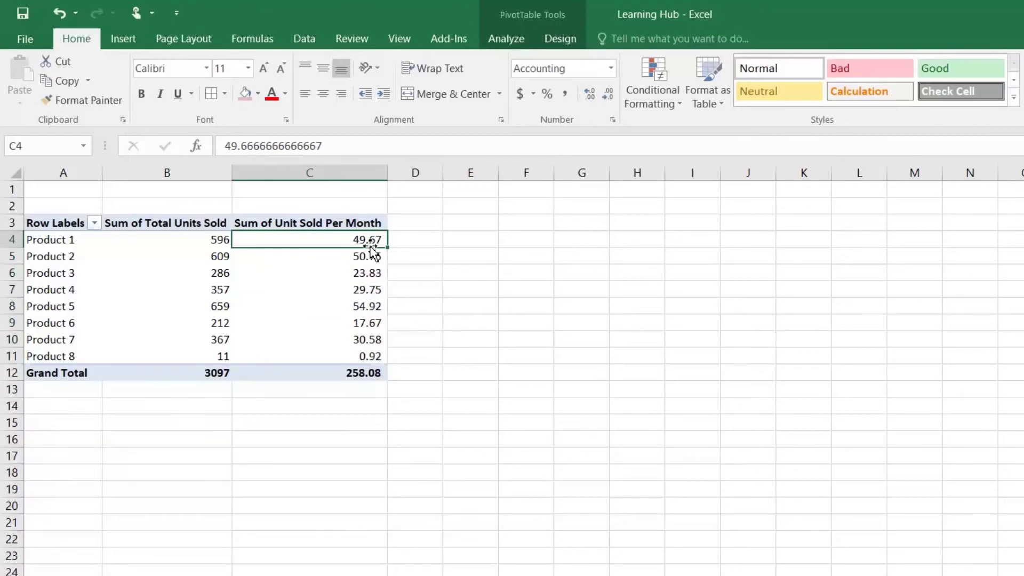
pyautogui.moveTo(370, 239); pyautogui.dragTo(369, 368)
pyautogui.click(608, 98)
pyautogui.click(612, 97)
# Step through the column C values to check the rounded numbers
pyautogui.click(373, 239)
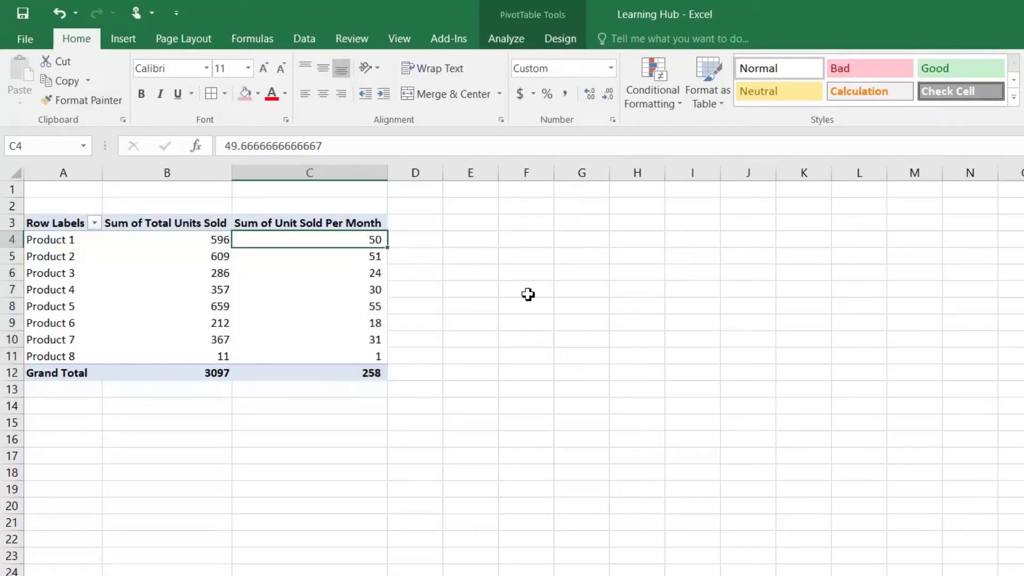
pyautogui.press('Down')
pyautogui.press('Down')
pyautogui.press('Down')
pyautogui.press('Down')
pyautogui.press('Down')
pyautogui.press('Down')
pyautogui.press('Down')
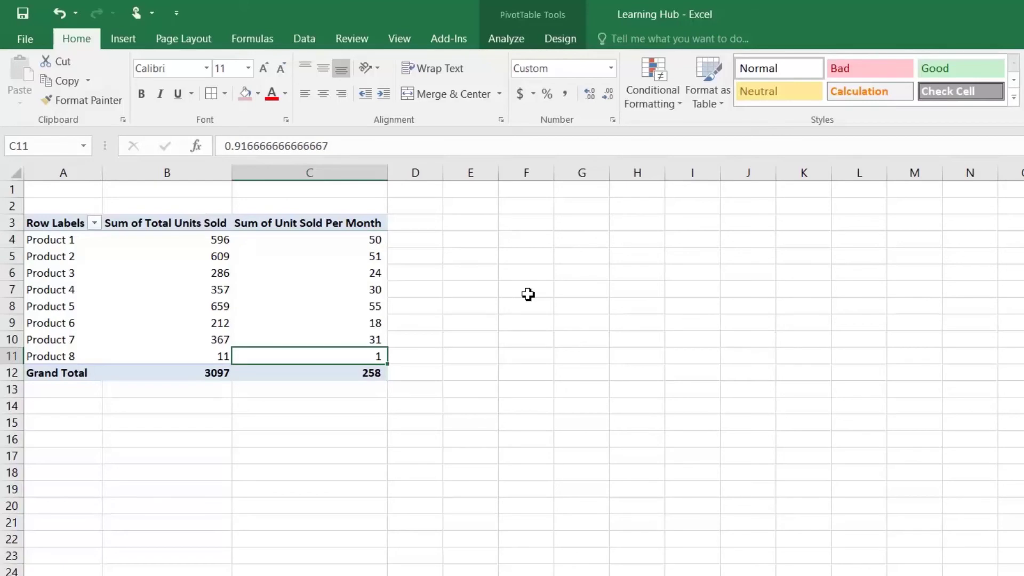
pyautogui.press('Up')
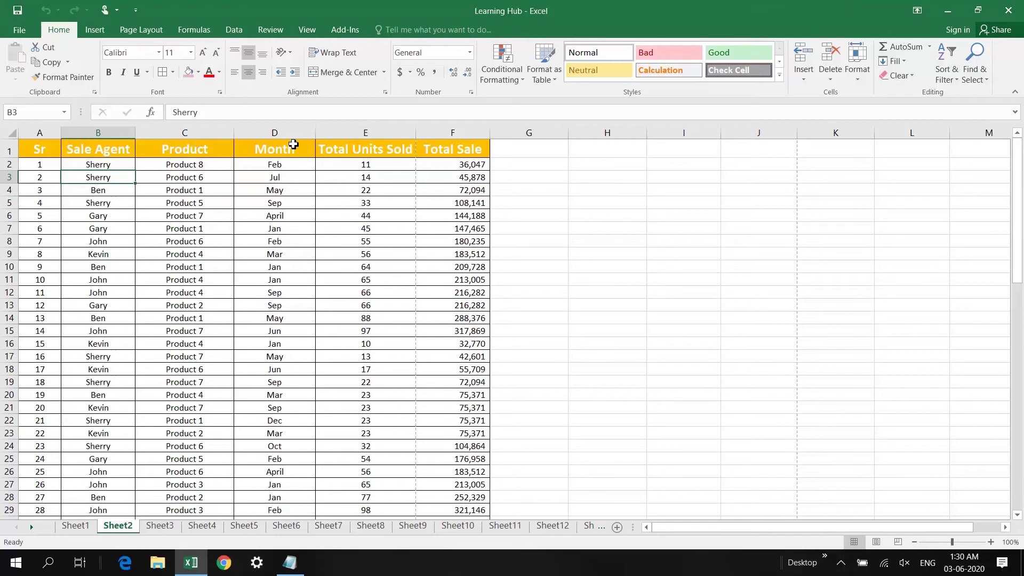
# Create a pivot table on a new sheet using Total Units Sold as both rows and values
pyautogui.click(275, 146)
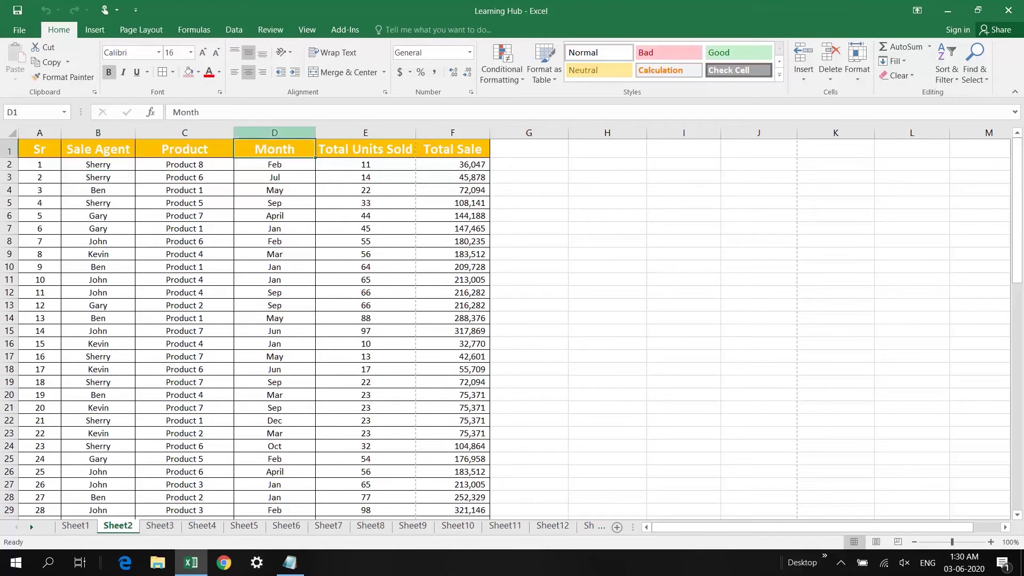
pyautogui.click(94, 34)
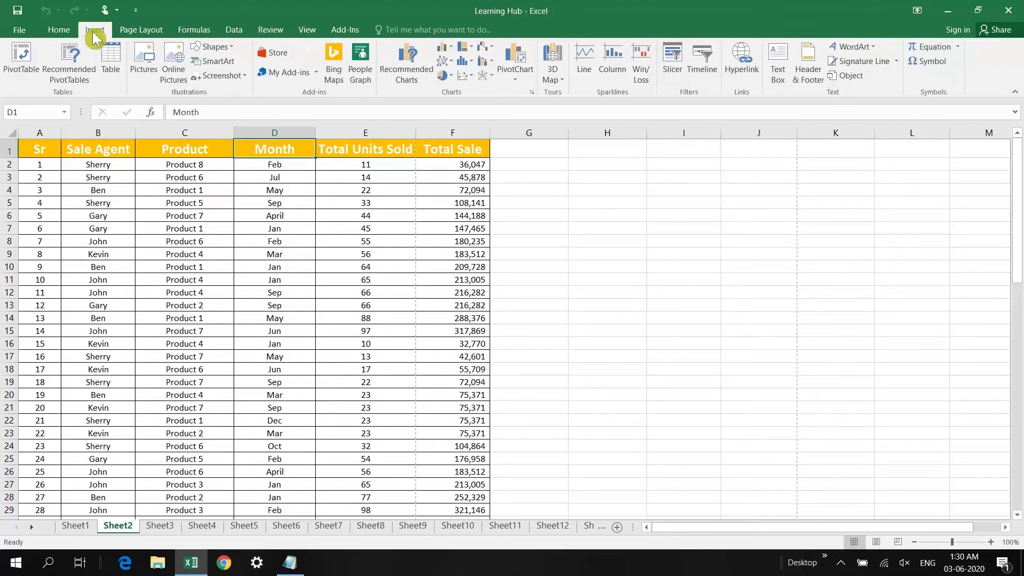
pyautogui.click(28, 57)
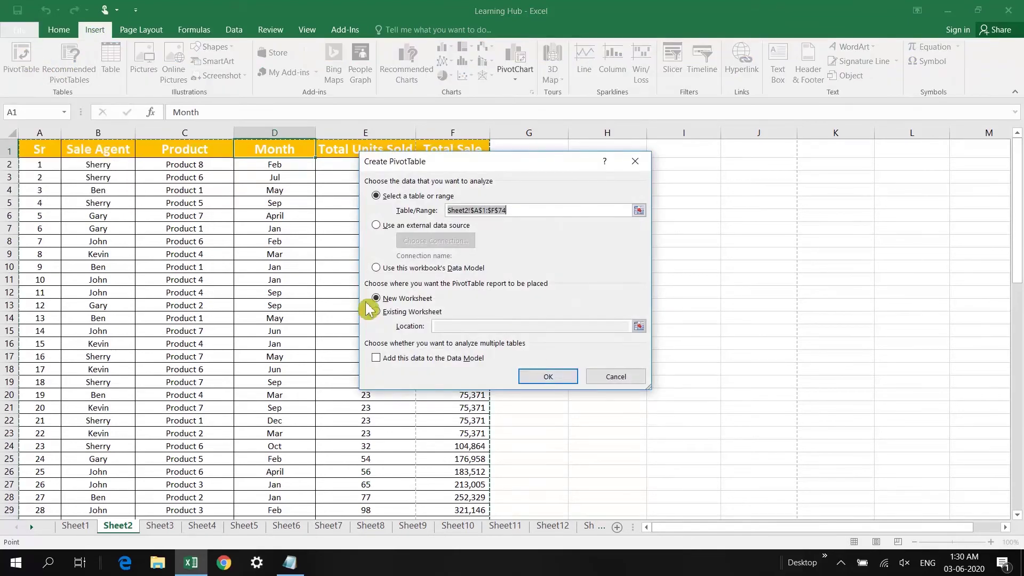
pyautogui.click(558, 377)
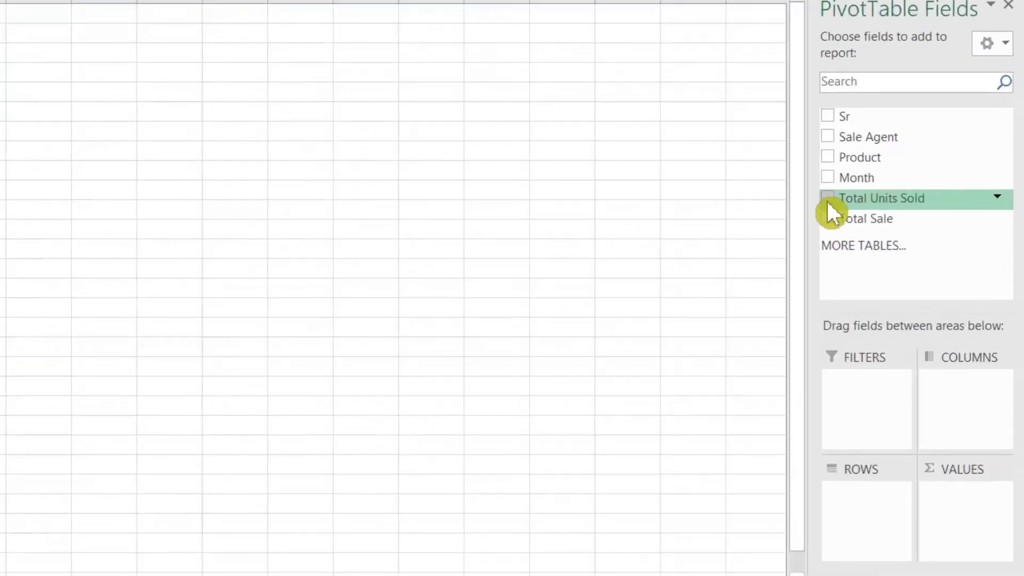
pyautogui.click(827, 199)
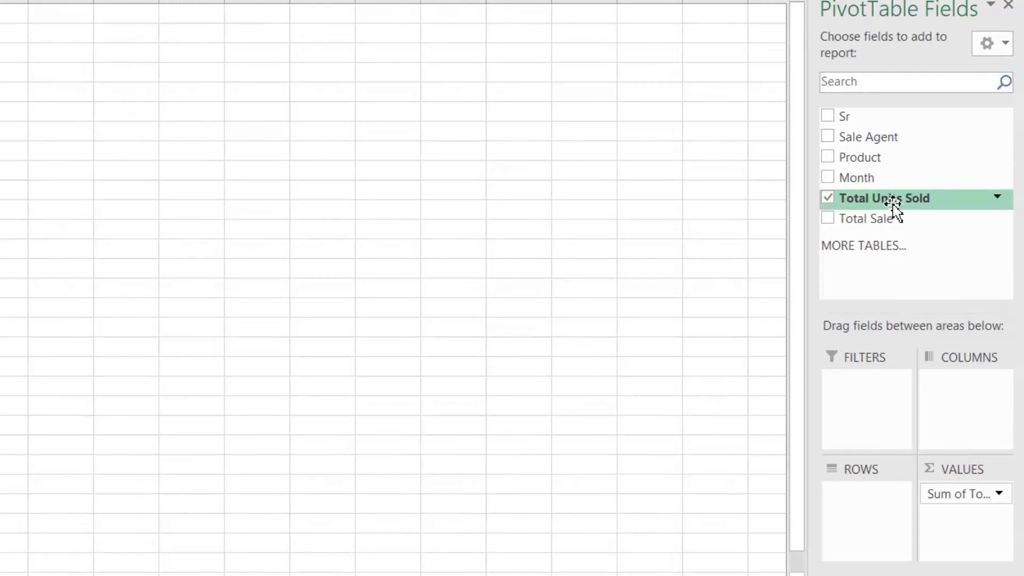
pyautogui.moveTo(892, 203); pyautogui.dragTo(871, 508)
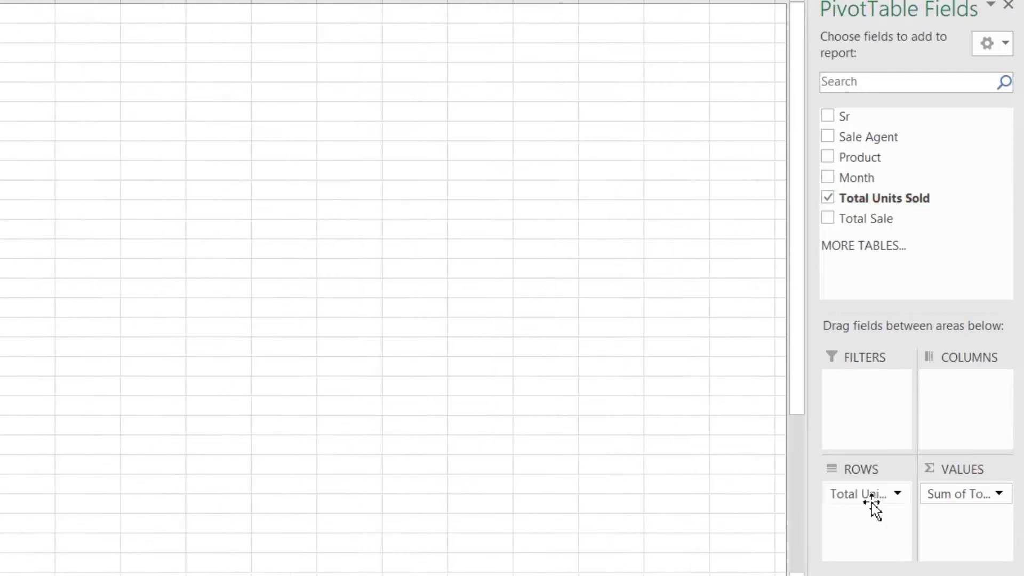
# Change the Total Units Sold value field to summarize by Count
pyautogui.click(974, 495)
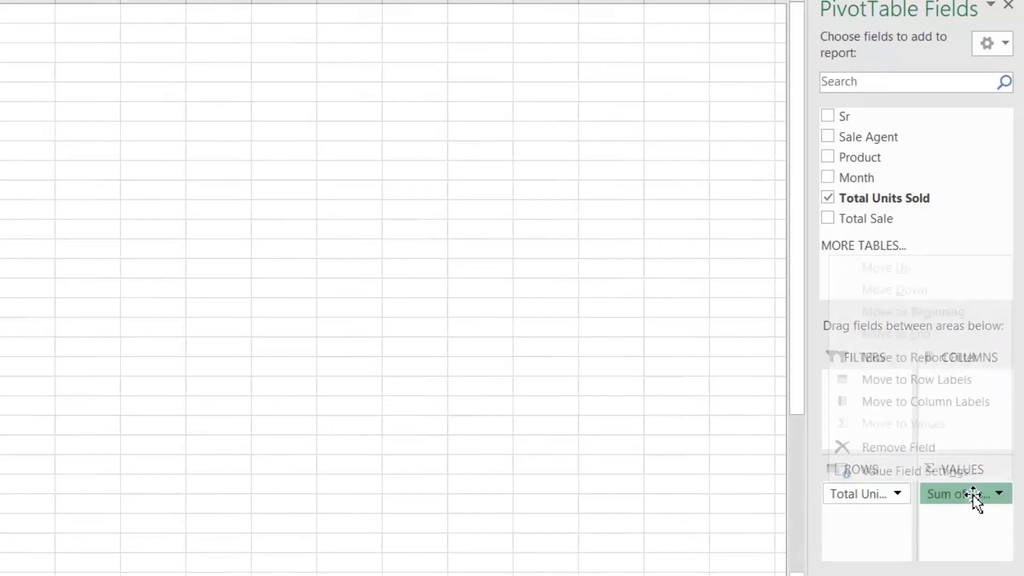
pyautogui.click(950, 480)
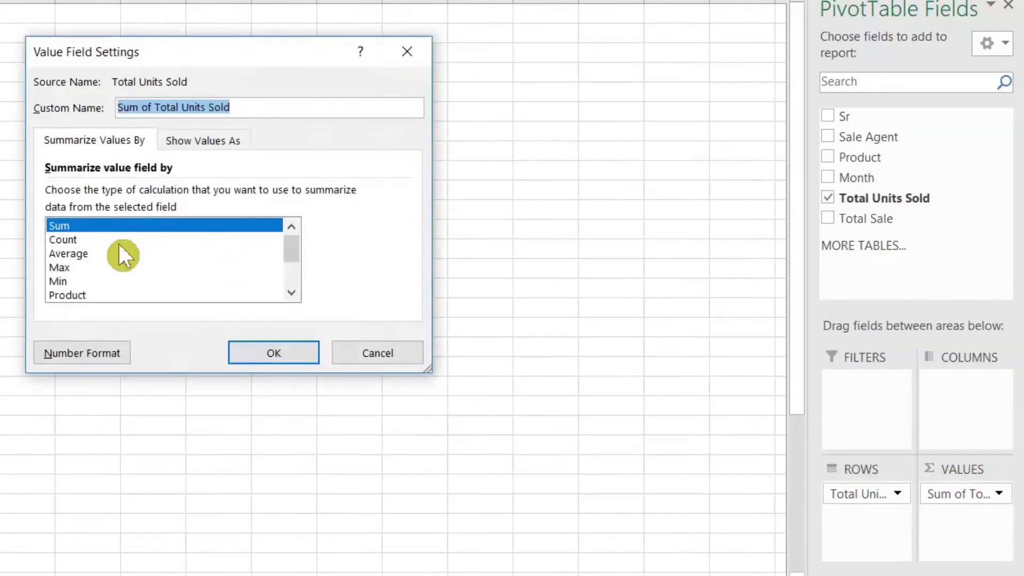
pyautogui.click(73, 240)
pyautogui.click(274, 353)
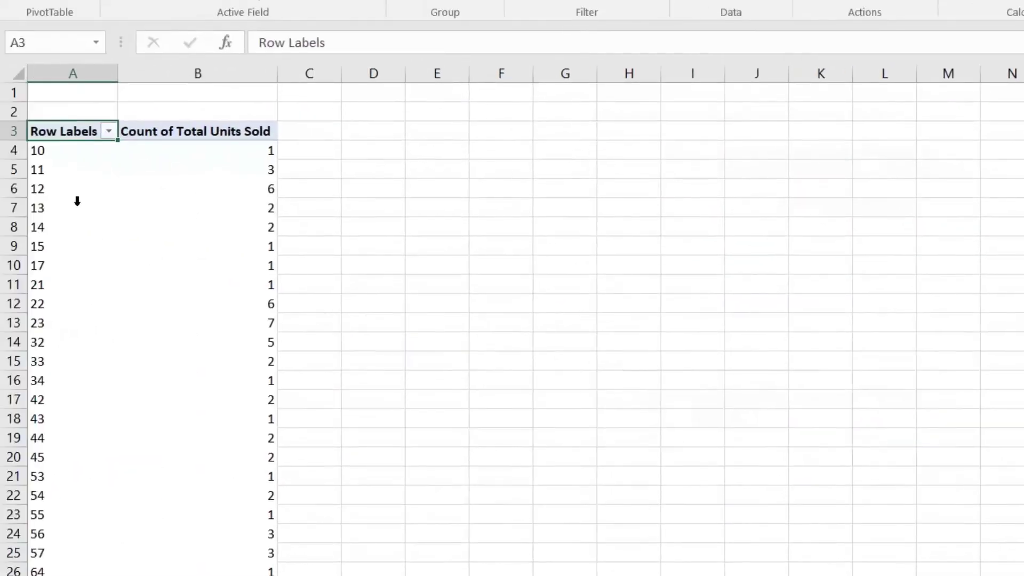
# Group the Total Units Sold row labels starting at 0 in bands of 15
pyautogui.click(57, 200)
pyautogui.click(68, 192)
pyautogui.rightClick(68, 192)
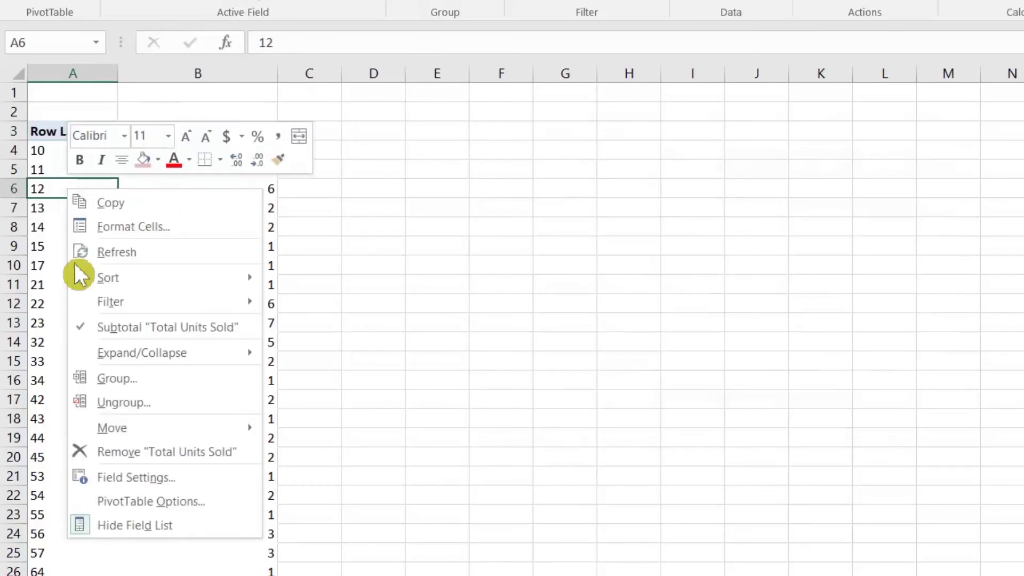
pyautogui.click(132, 376)
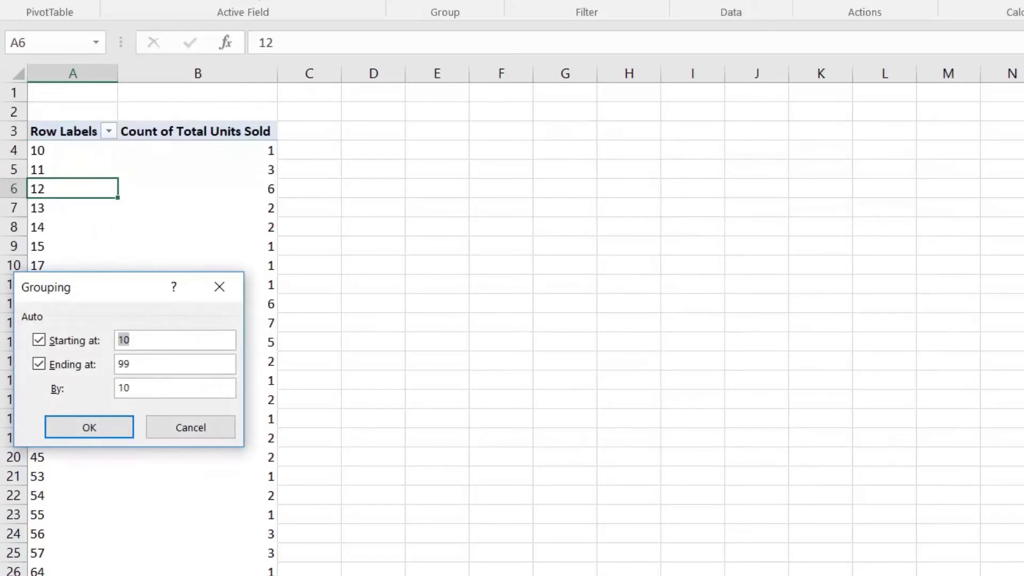
pyautogui.write('0')
pyautogui.press('Tab')
pyautogui.press('Tab')
pyautogui.write('1')
pyautogui.press('BackSpace')
pyautogui.write('5')
pyautogui.click(122, 423)
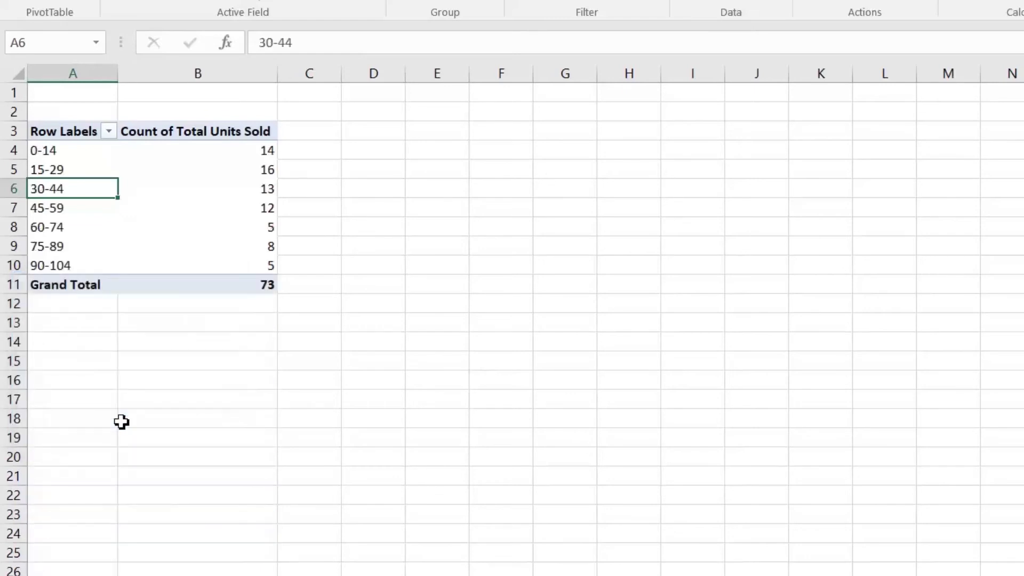
pyautogui.click(75, 151)
# Review the counts for the 0-14, 30-44, 60-74 and 90-104 groups and the grand total of 73
pyautogui.moveTo(199, 190)
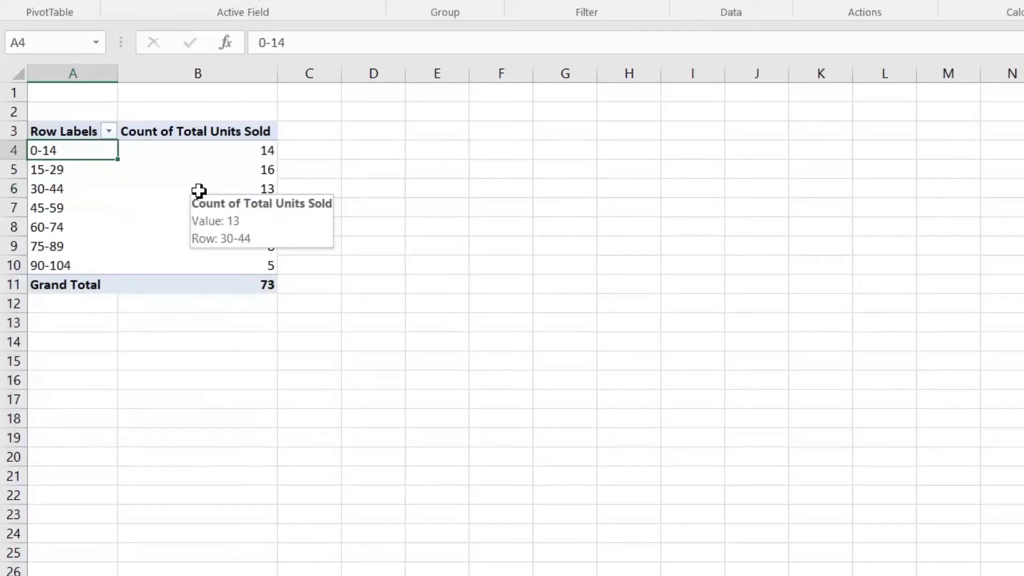
pyautogui.click(213, 157)
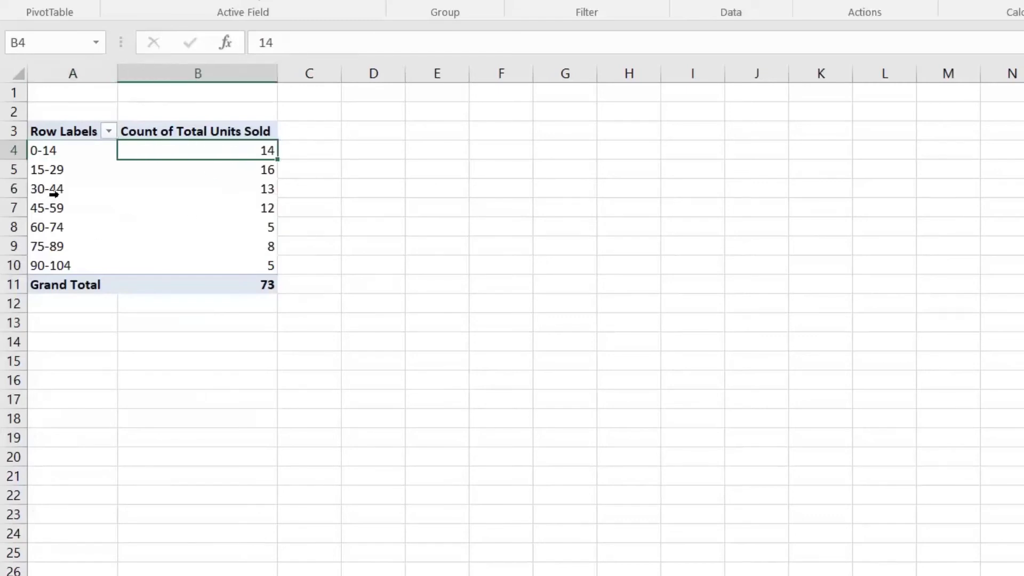
pyautogui.click(54, 193)
pyautogui.click(242, 190)
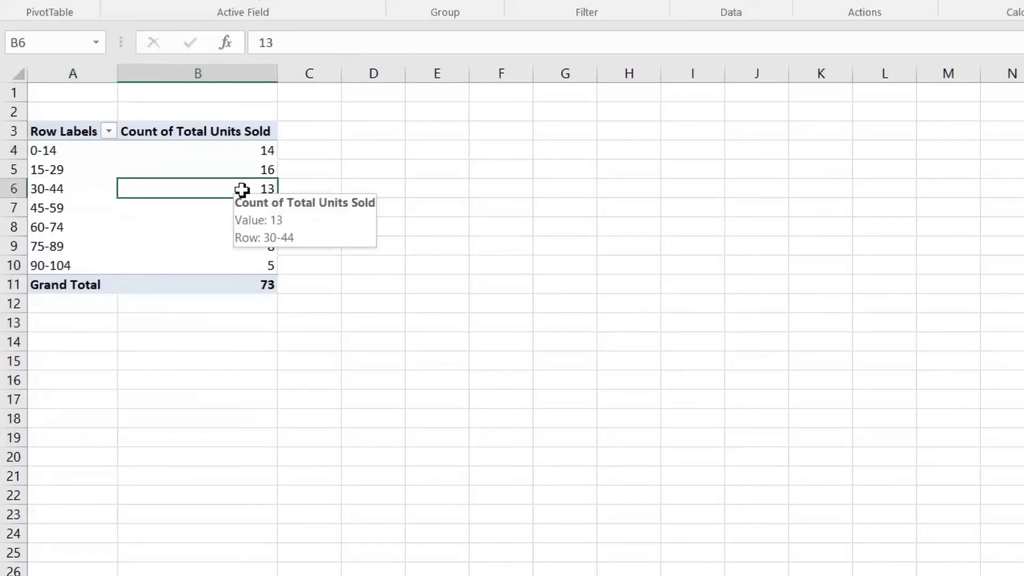
pyautogui.click(56, 232)
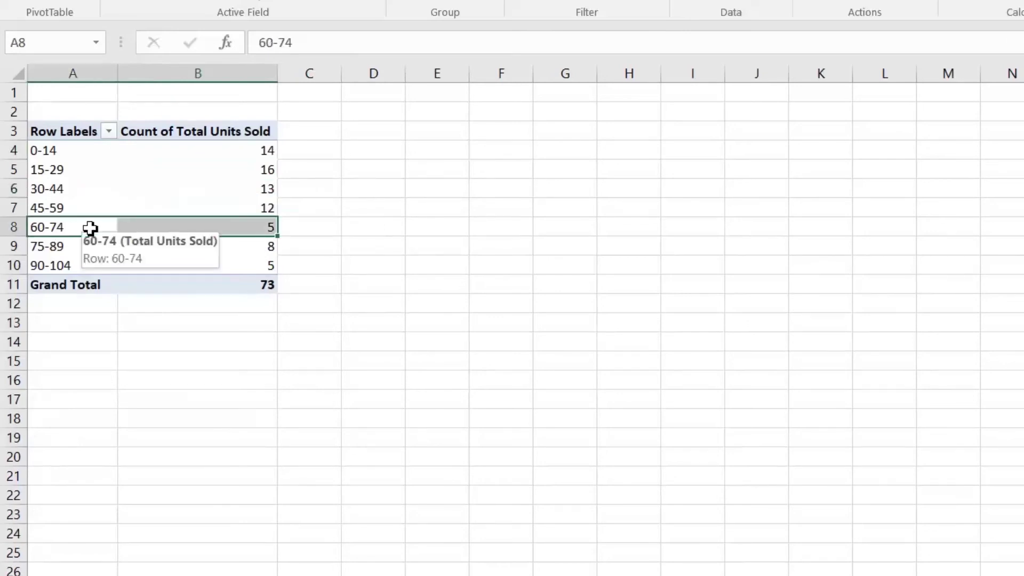
pyautogui.click(214, 227)
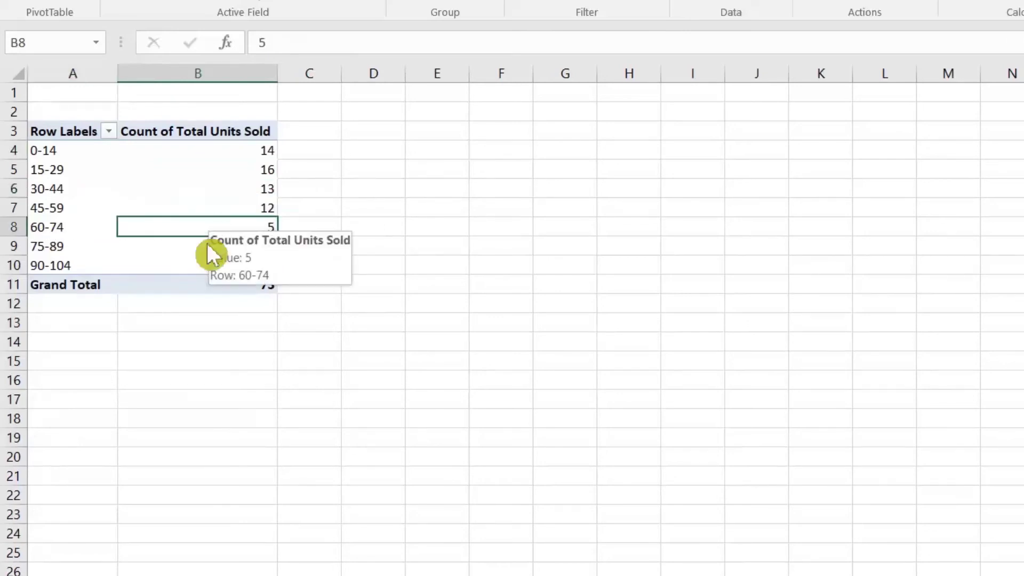
pyautogui.click(67, 269)
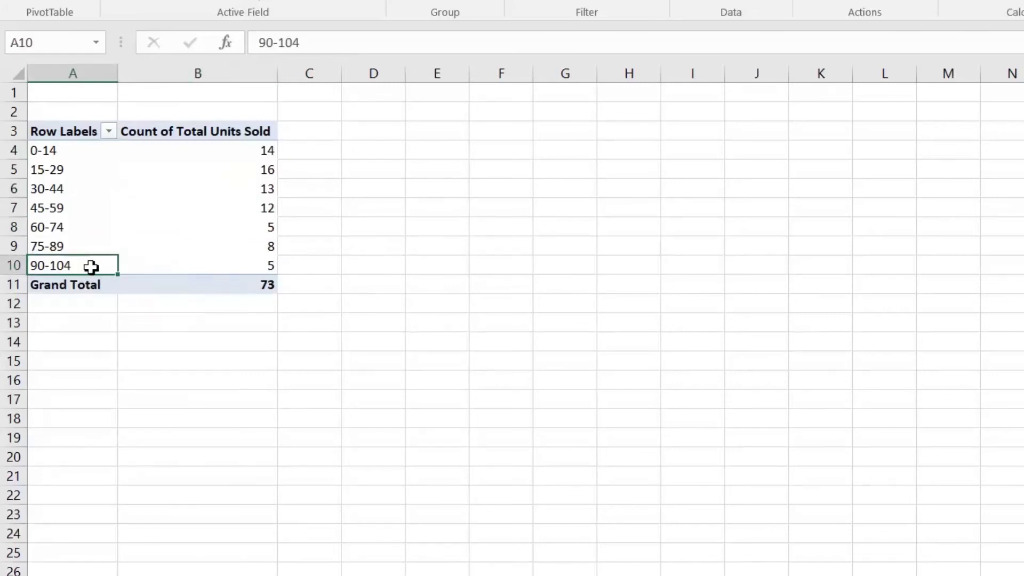
pyautogui.click(231, 270)
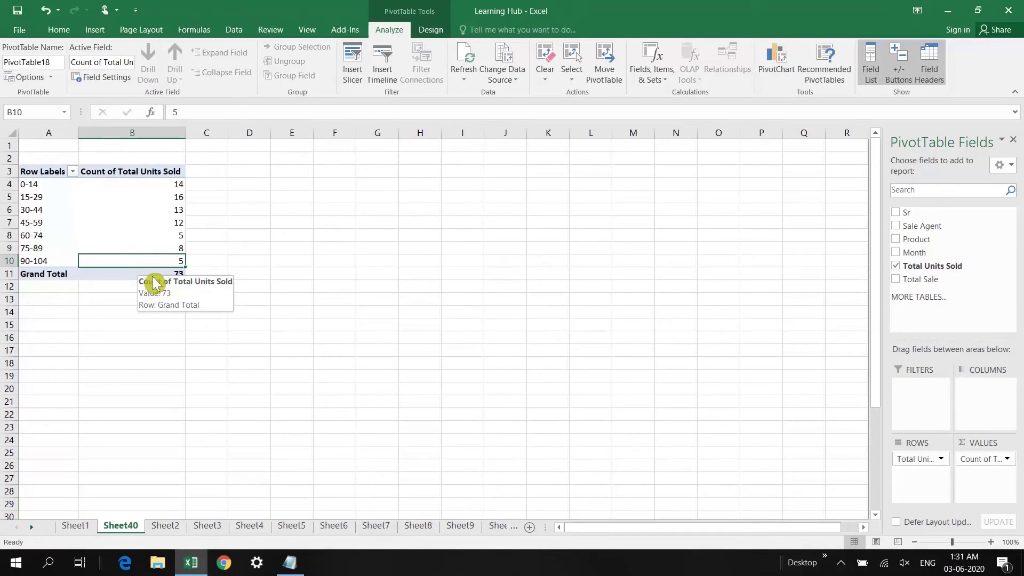
pyautogui.click(128, 275)
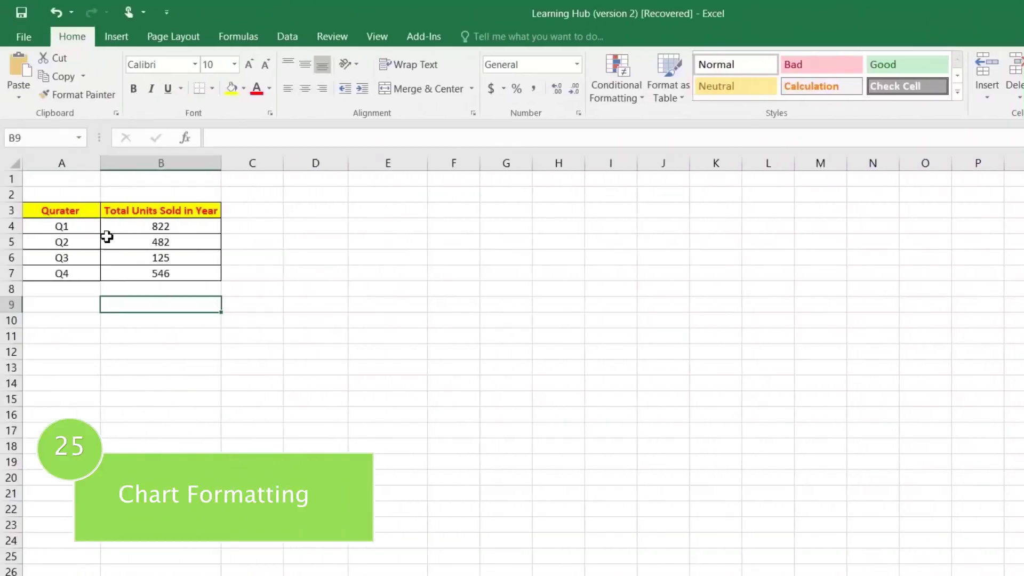
# Insert a clustered column chart of the quarterly units table and widen it leftward to column D
pyautogui.moveTo(71, 210); pyautogui.dragTo(142, 270)
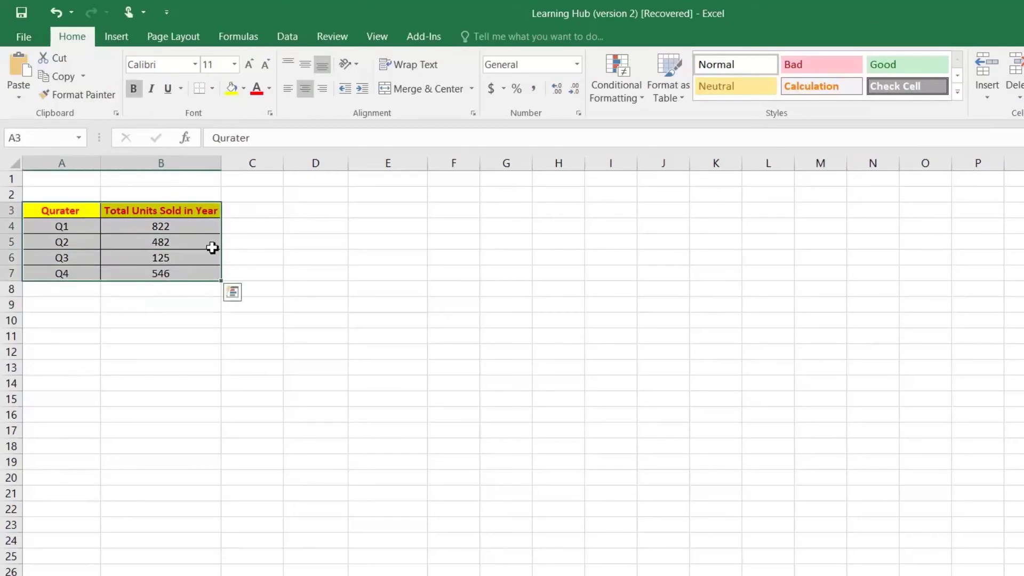
pyautogui.click(116, 36)
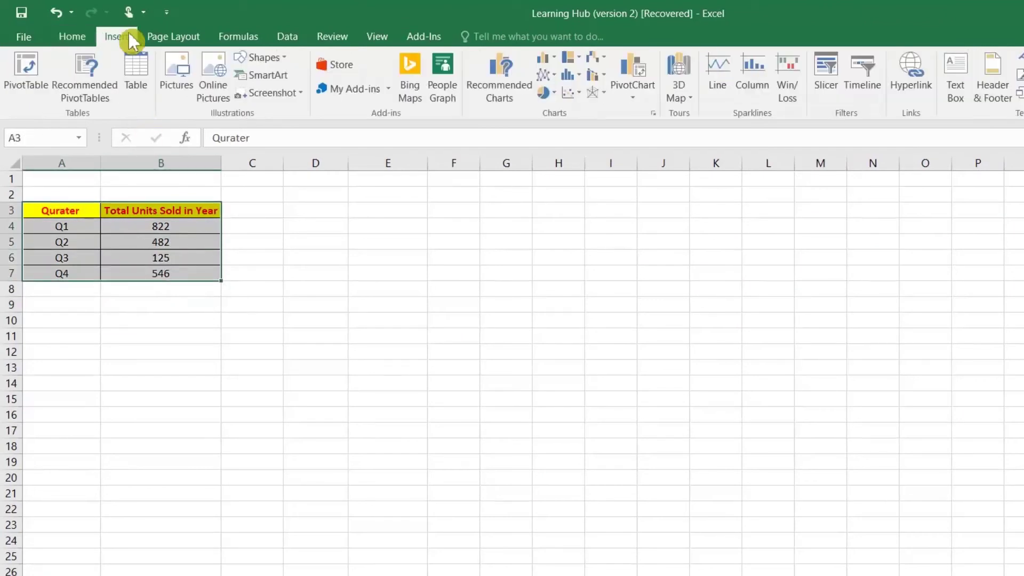
pyautogui.click(516, 88)
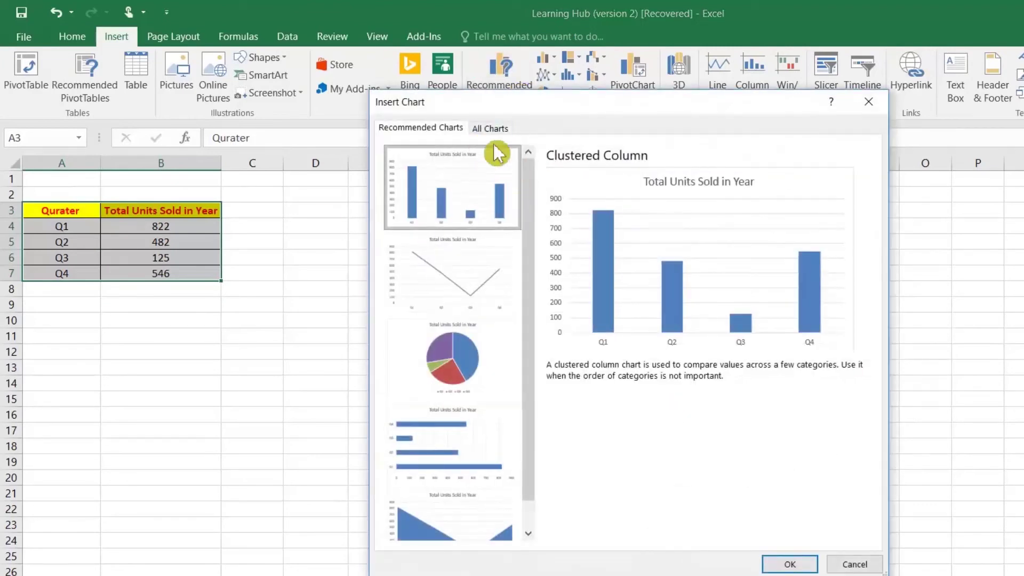
pyautogui.click(496, 128)
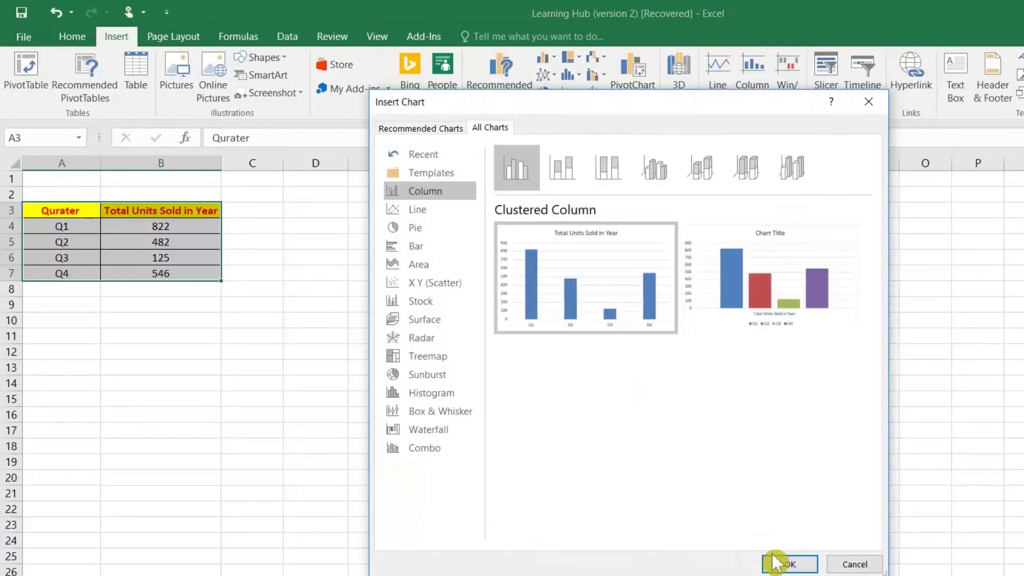
pyautogui.click(789, 564)
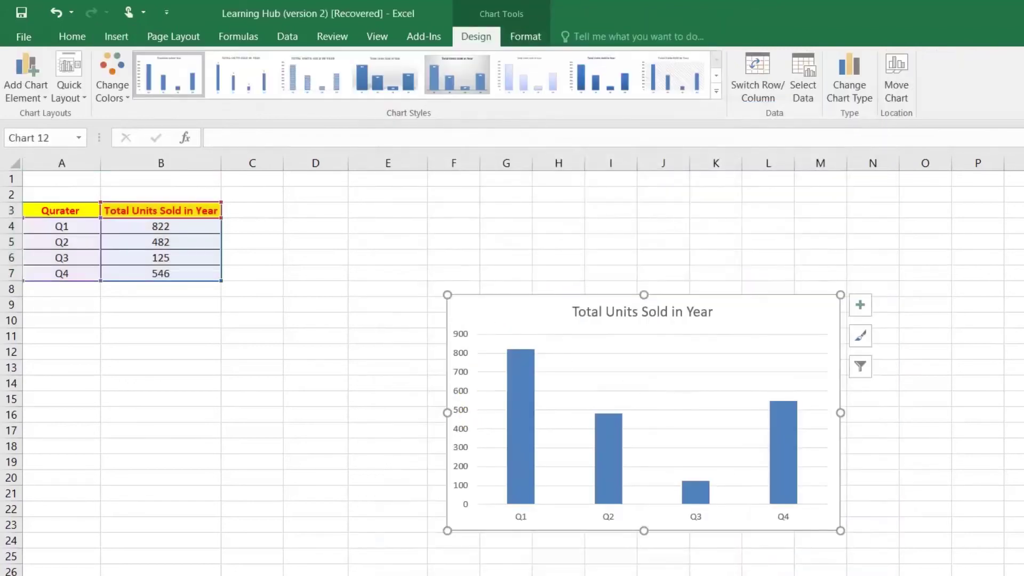
pyautogui.moveTo(447, 413); pyautogui.dragTo(332, 413)
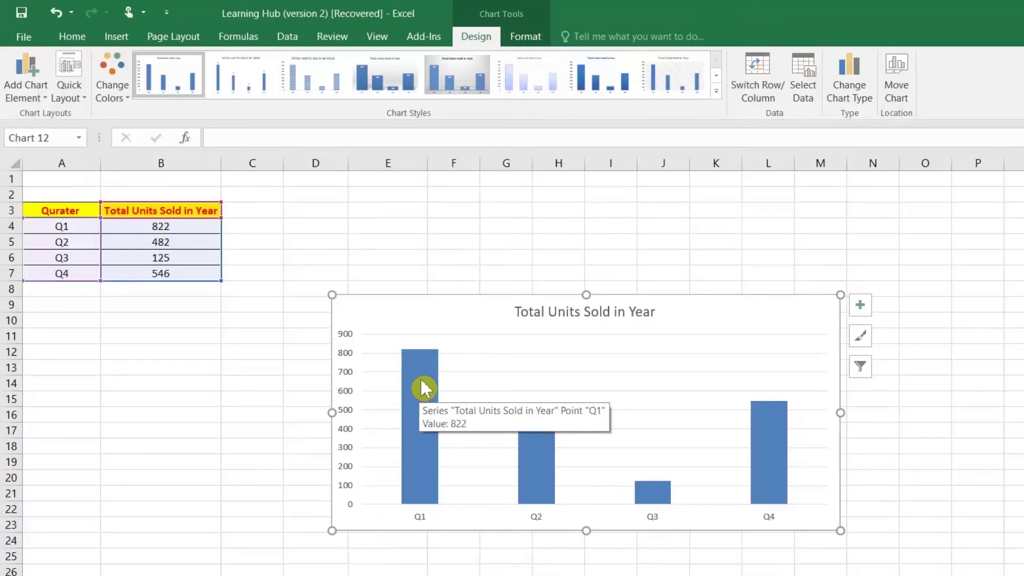
# Give the Q1–Q4 column series a solid red fill
pyautogui.doubleClick(420, 377)
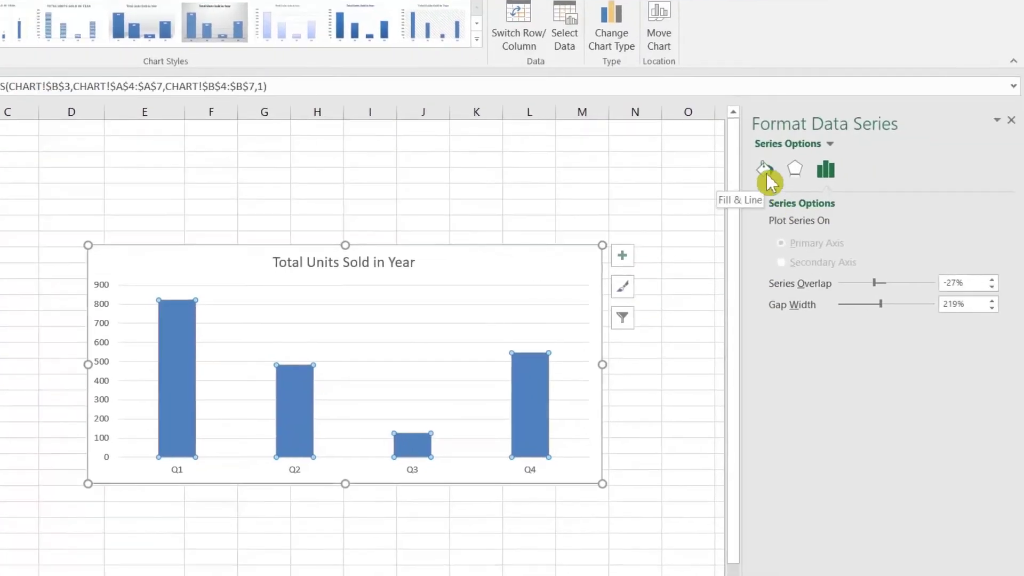
pyautogui.click(766, 171)
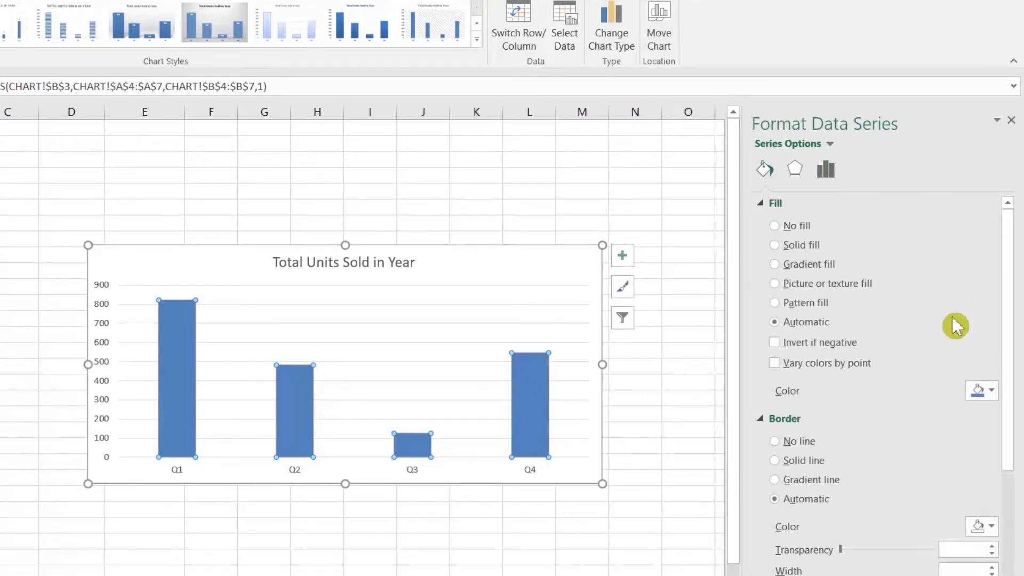
pyautogui.click(780, 247)
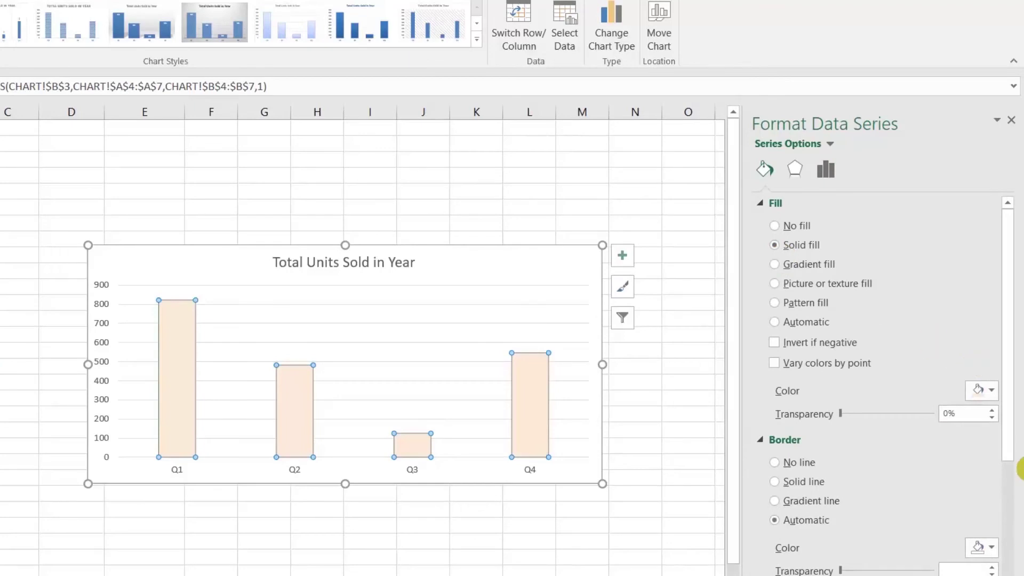
pyautogui.click(993, 399)
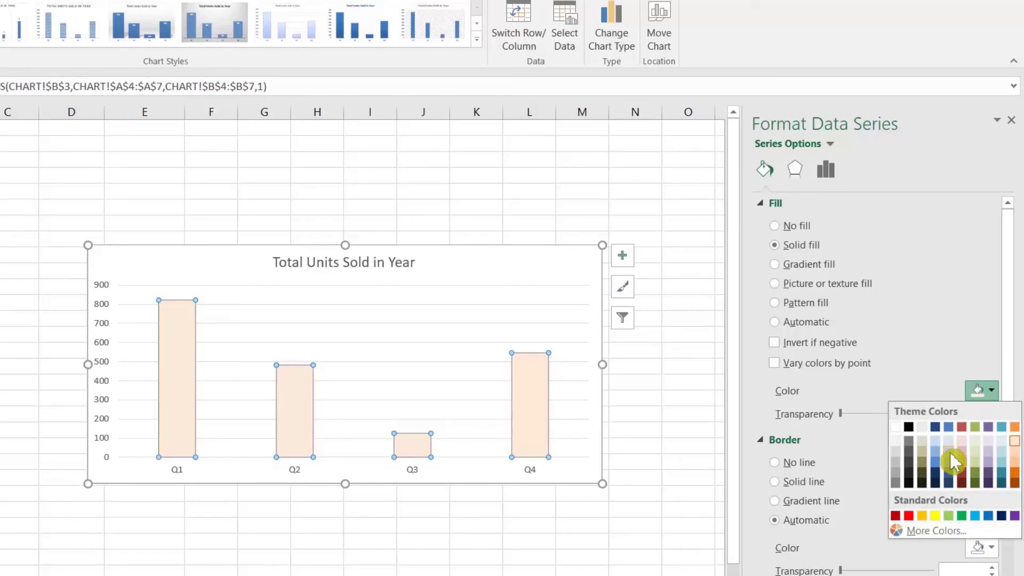
pyautogui.click(964, 428)
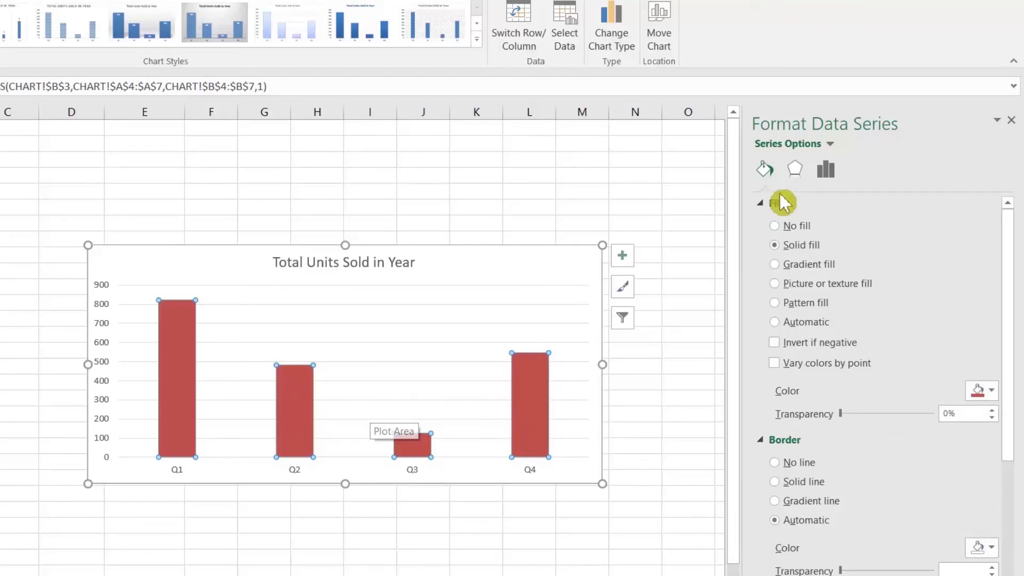
pyautogui.click(824, 171)
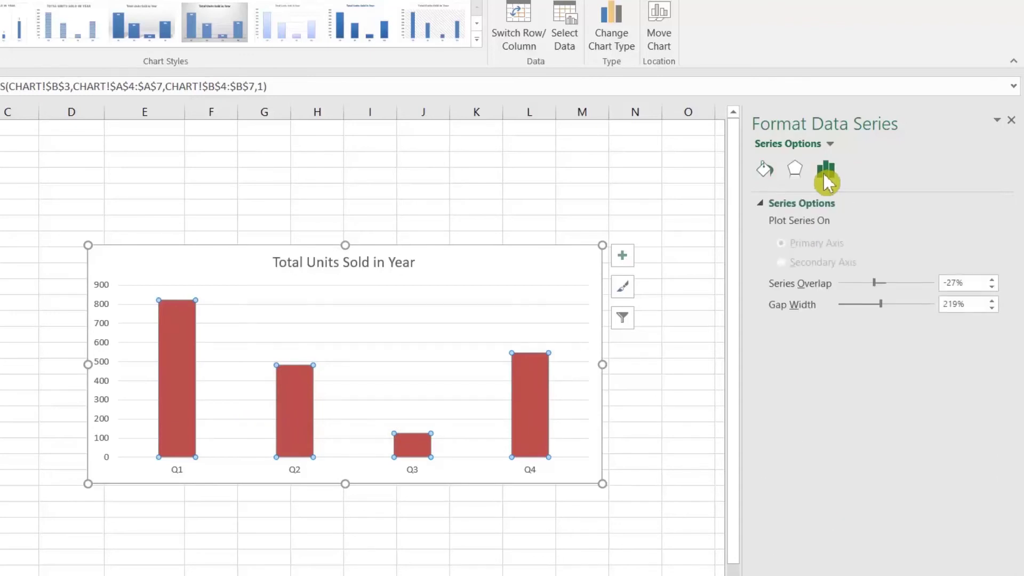
# Set the column series Gap Width to 50%
pyautogui.click(972, 306)
pyautogui.moveTo(949, 313); pyautogui.dragTo(896, 313)
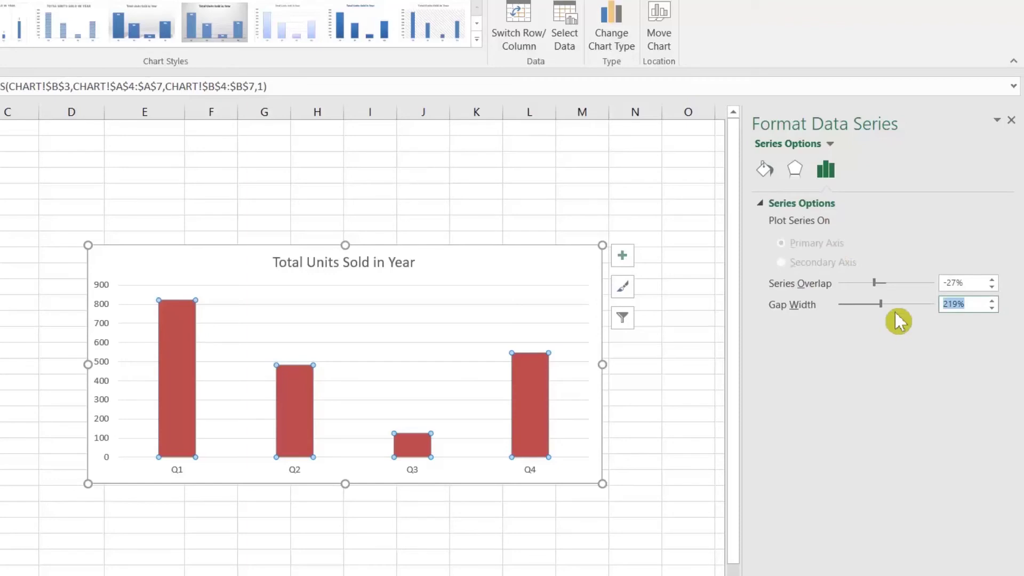
pyautogui.write('0')
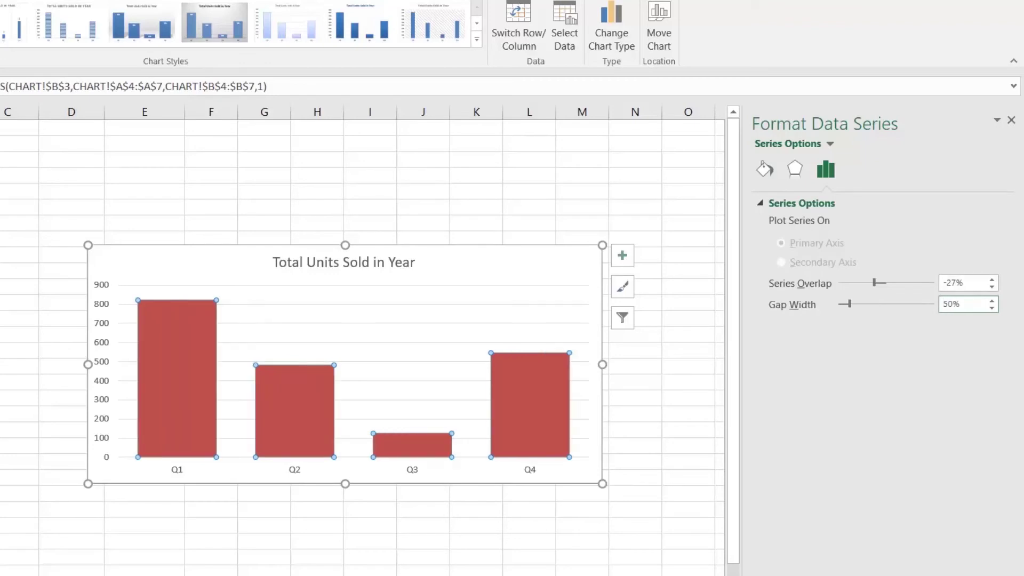
pyautogui.click(136, 269)
# Add data labels 822, 482, 125 and 546 above the columns
pyautogui.click(191, 366)
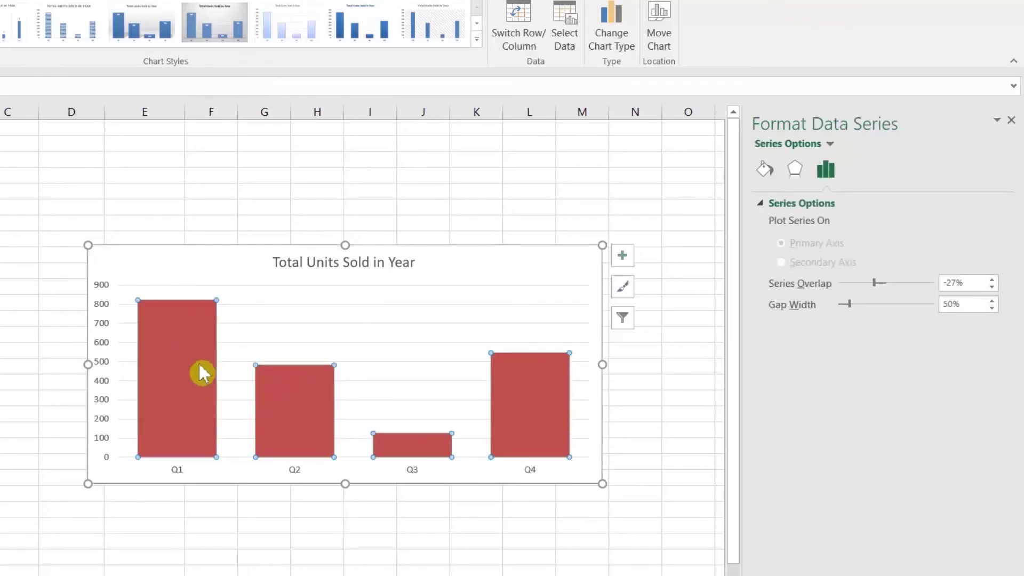
pyautogui.rightClick(201, 373)
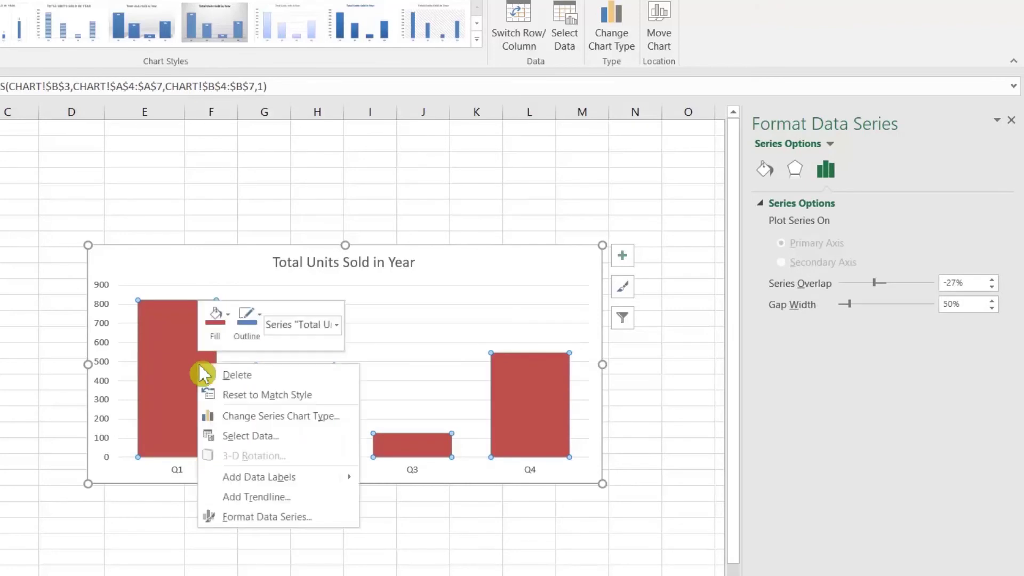
pyautogui.moveTo(341, 483)
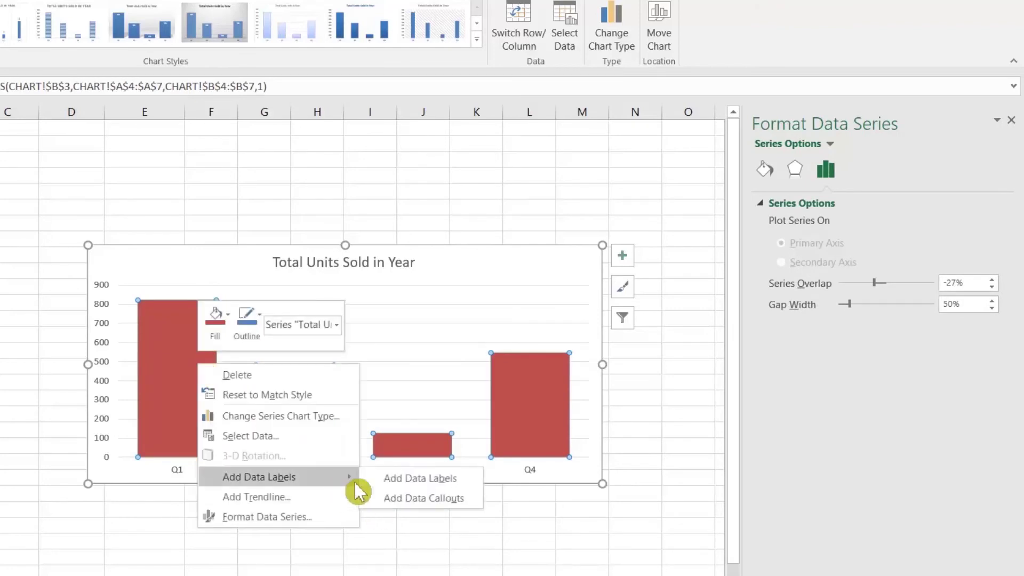
pyautogui.click(387, 488)
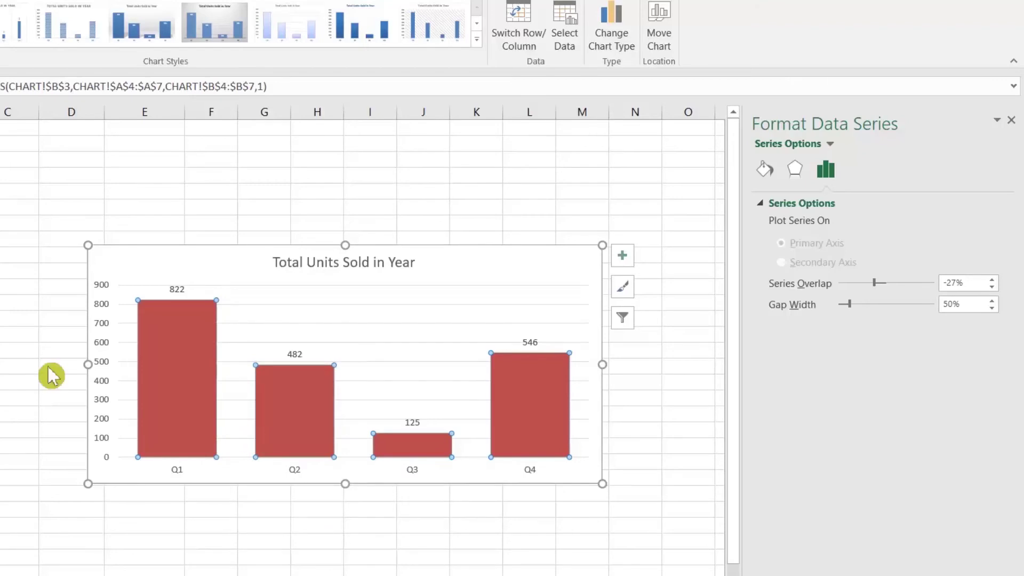
pyautogui.click(18, 348)
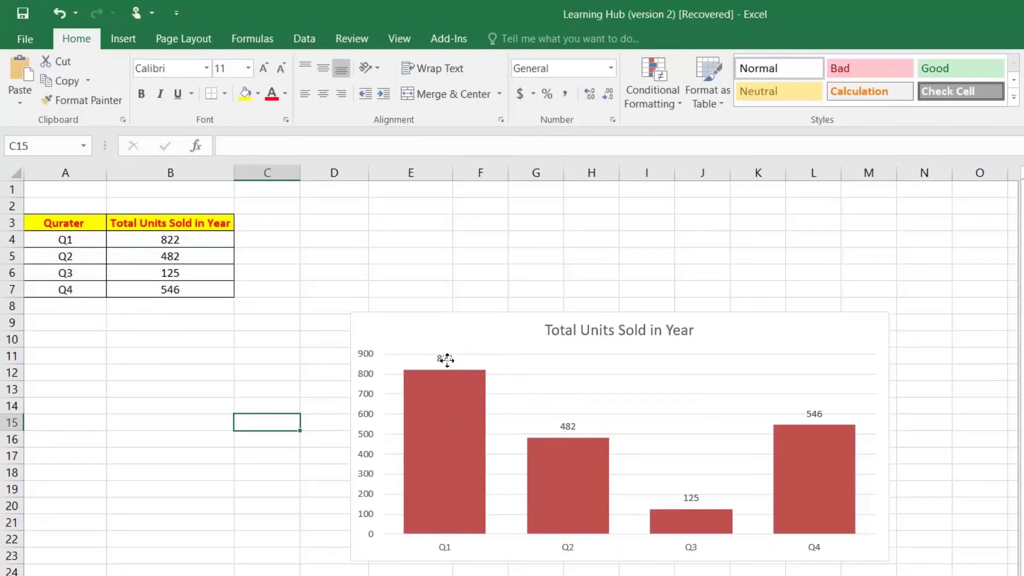
# Resize the data labels 822, 482, 125 and 546 to 14-point text
pyautogui.click(273, 315)
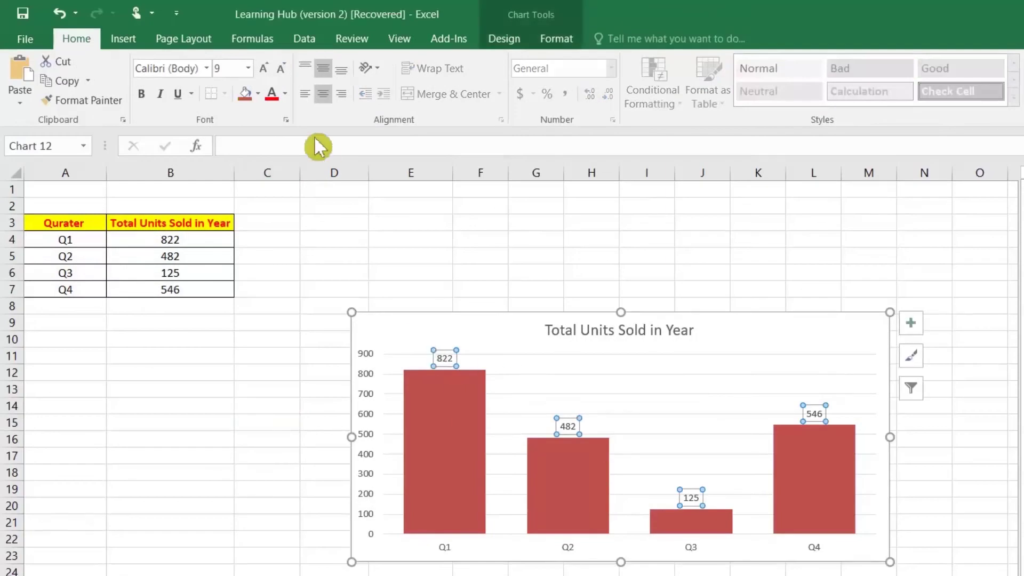
pyautogui.click(264, 66)
pyautogui.click(264, 66)
pyautogui.click(265, 66)
pyautogui.click(264, 66)
pyautogui.click(264, 67)
pyautogui.click(264, 66)
pyautogui.click(264, 66)
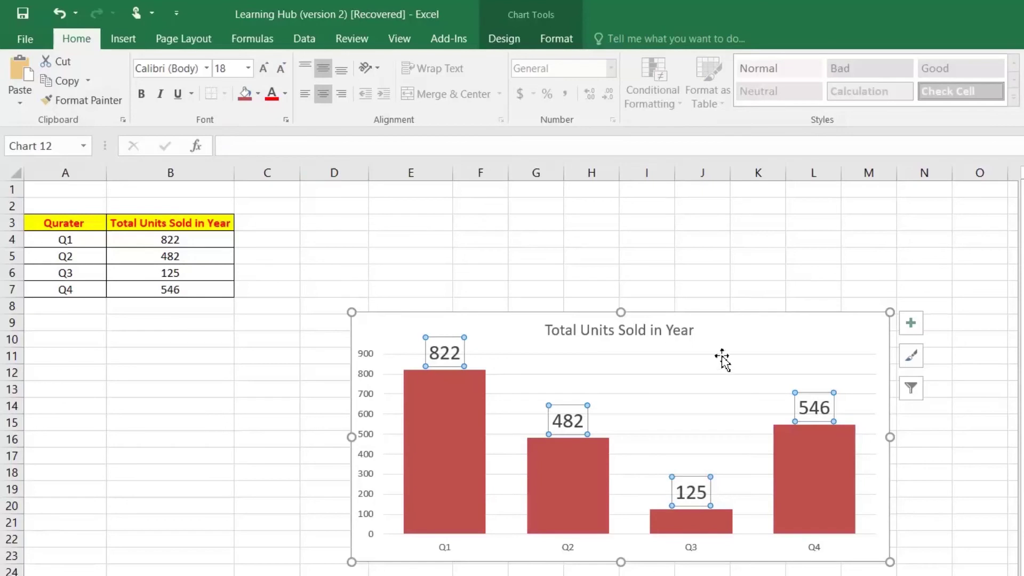
pyautogui.click(283, 72)
pyautogui.click(282, 72)
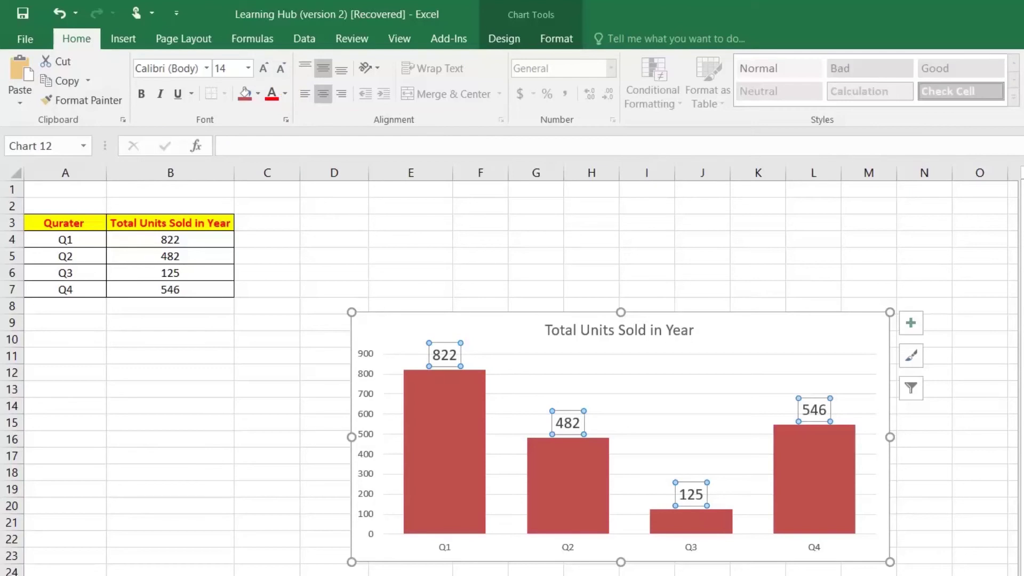
pyautogui.click(750, 252)
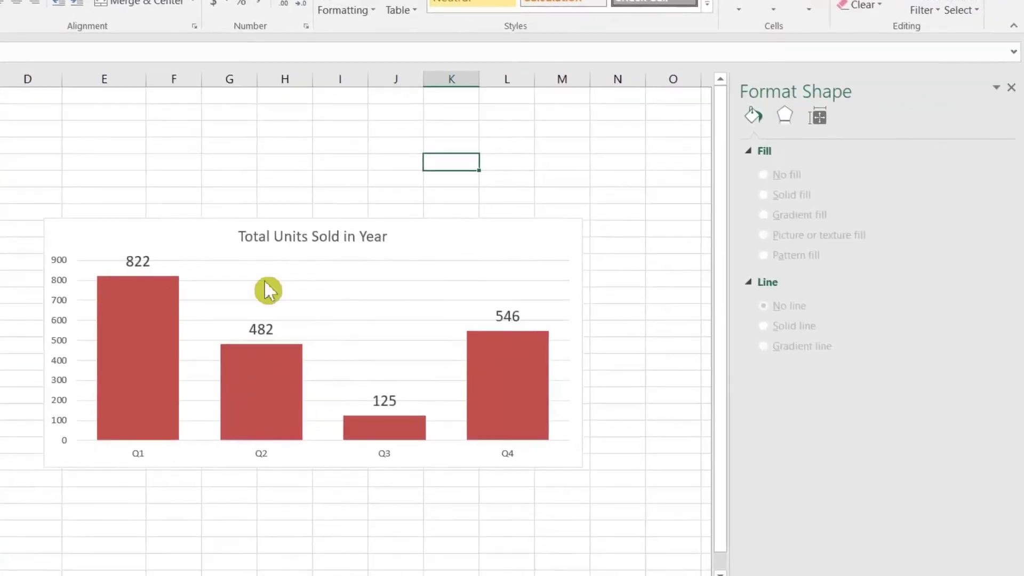
# Remove the horizontal gridlines and enlarge the chart title to 20 pt
pyautogui.click(265, 279)
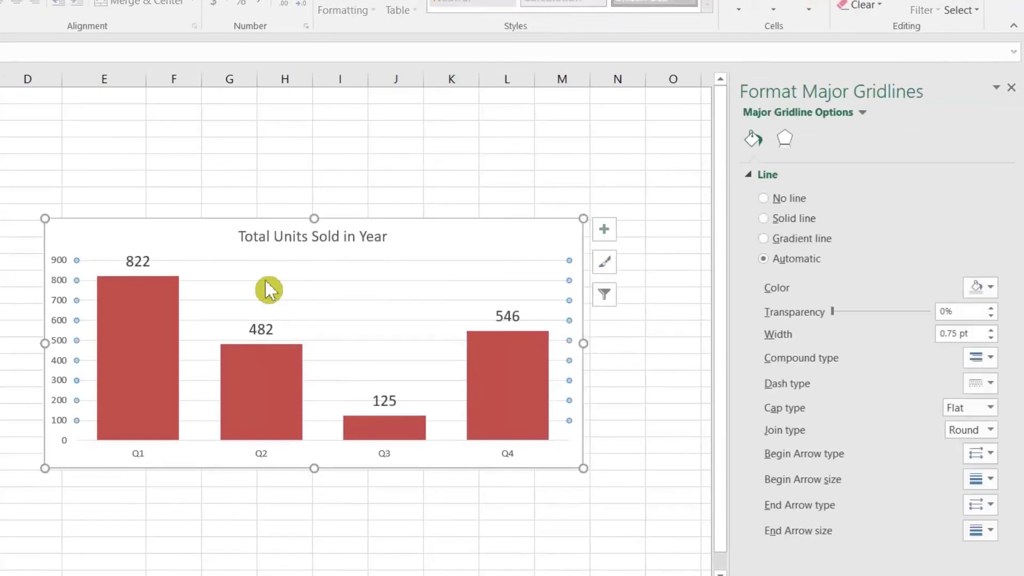
pyautogui.click(772, 199)
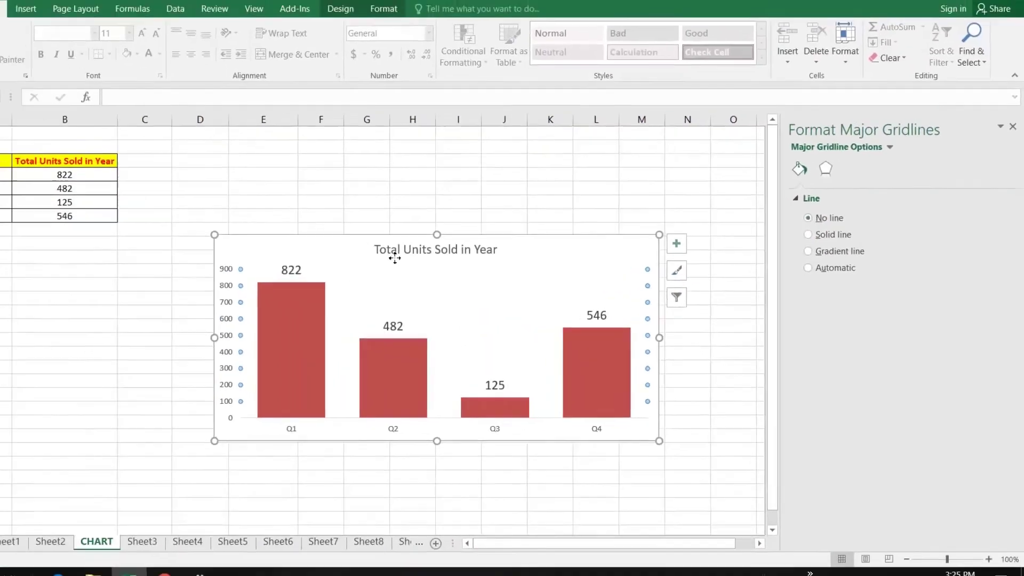
pyautogui.click(260, 240)
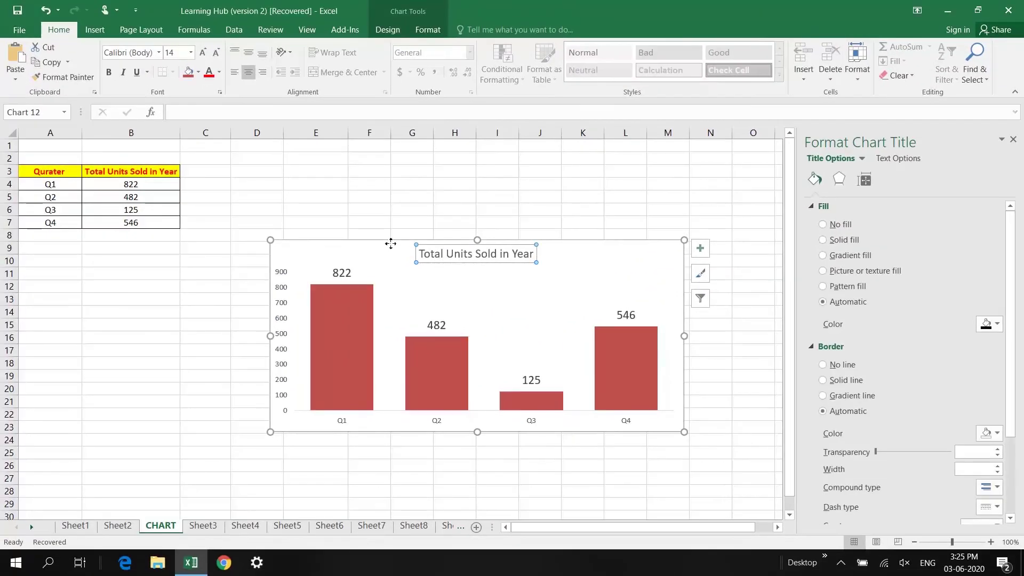
pyautogui.click(204, 54)
pyautogui.click(204, 53)
pyautogui.click(204, 53)
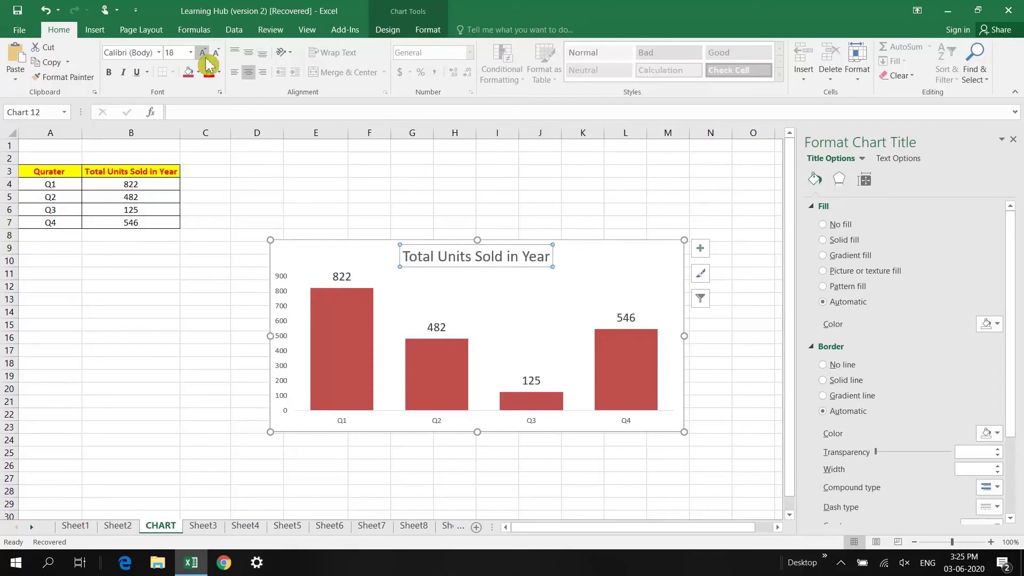
# Give the quarter category axis a light solid fill
pyautogui.click(592, 298)
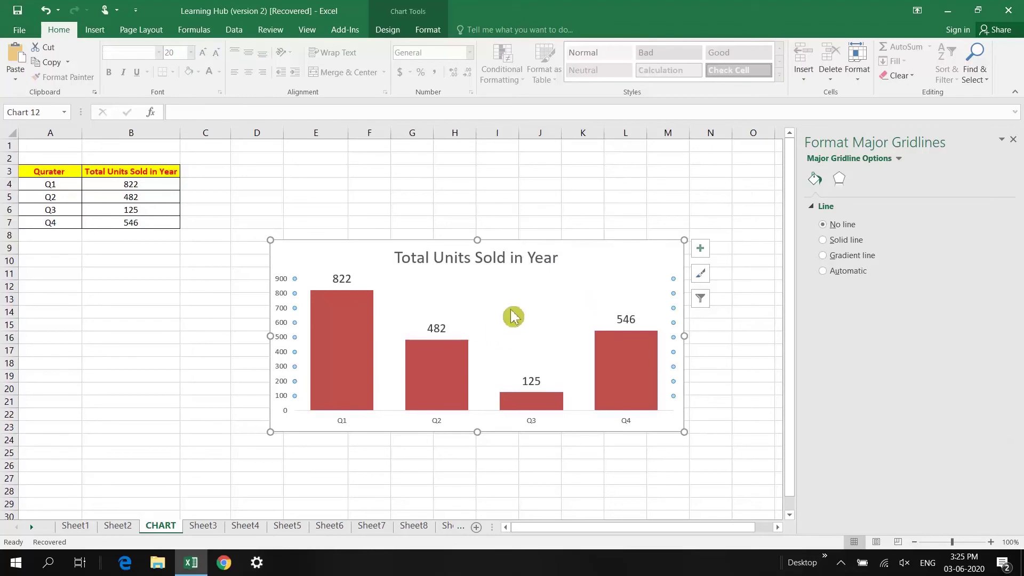
pyautogui.click(534, 428)
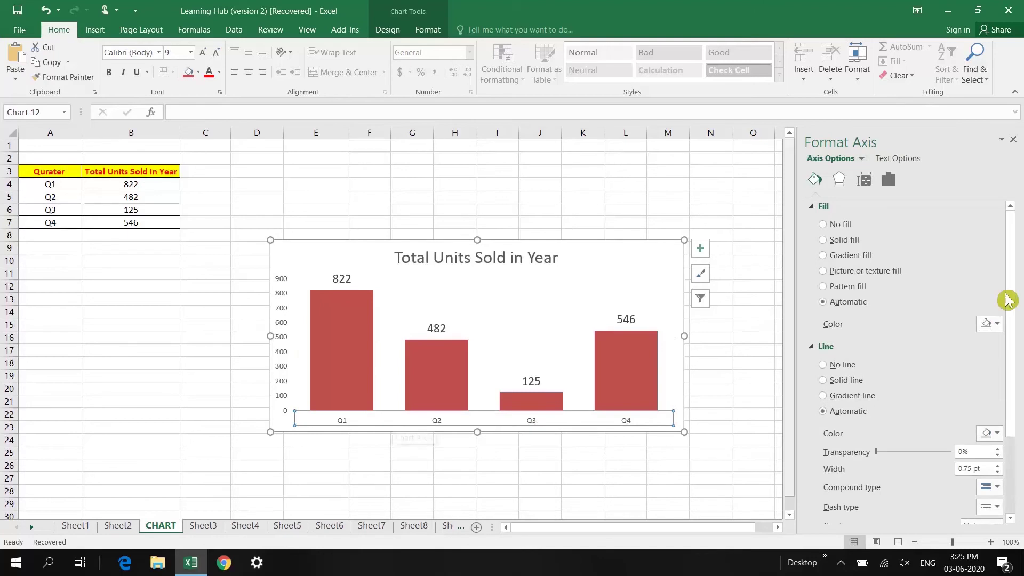
pyautogui.click(991, 326)
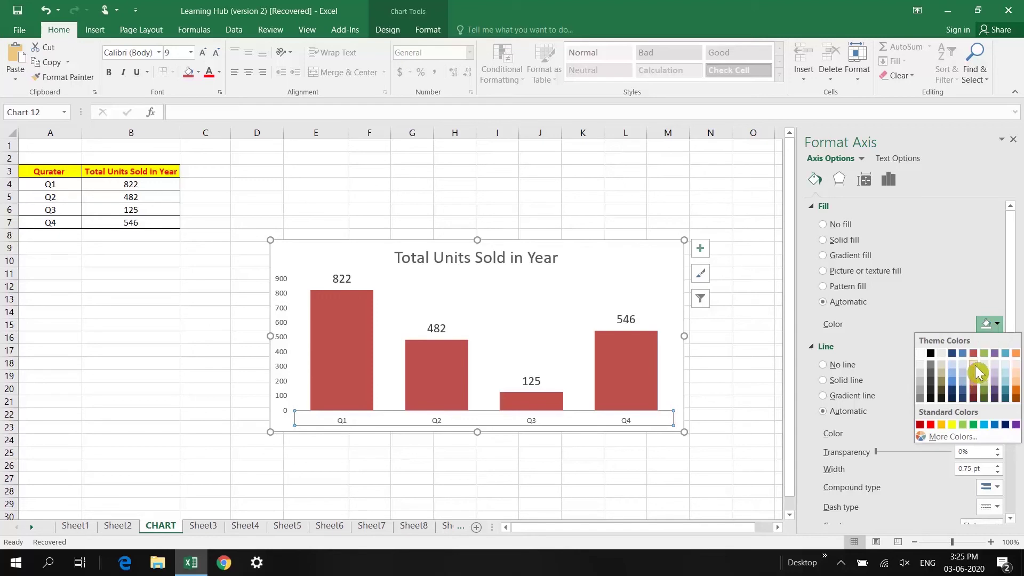
pyautogui.click(976, 365)
pyautogui.click(977, 364)
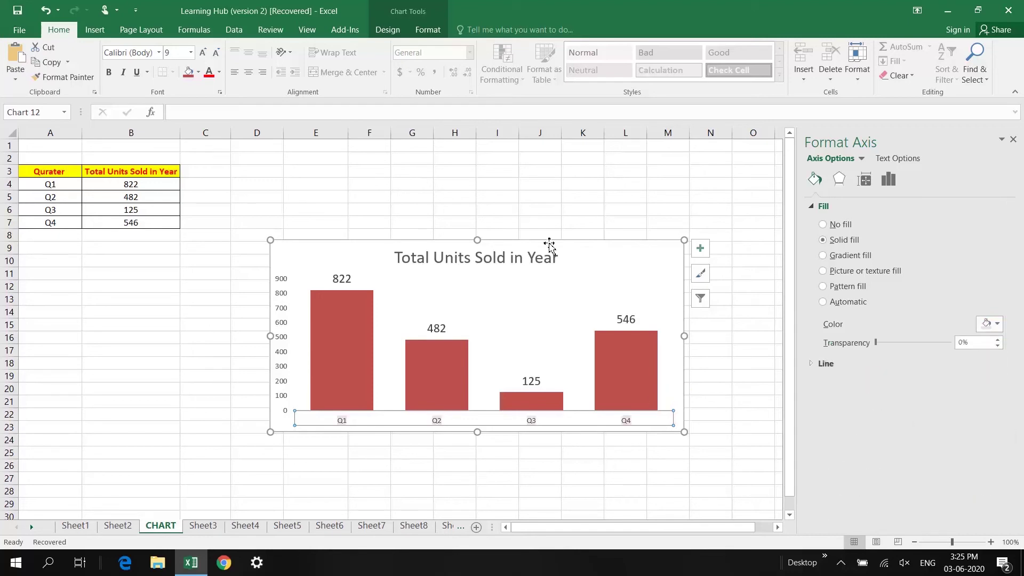
pyautogui.click(603, 270)
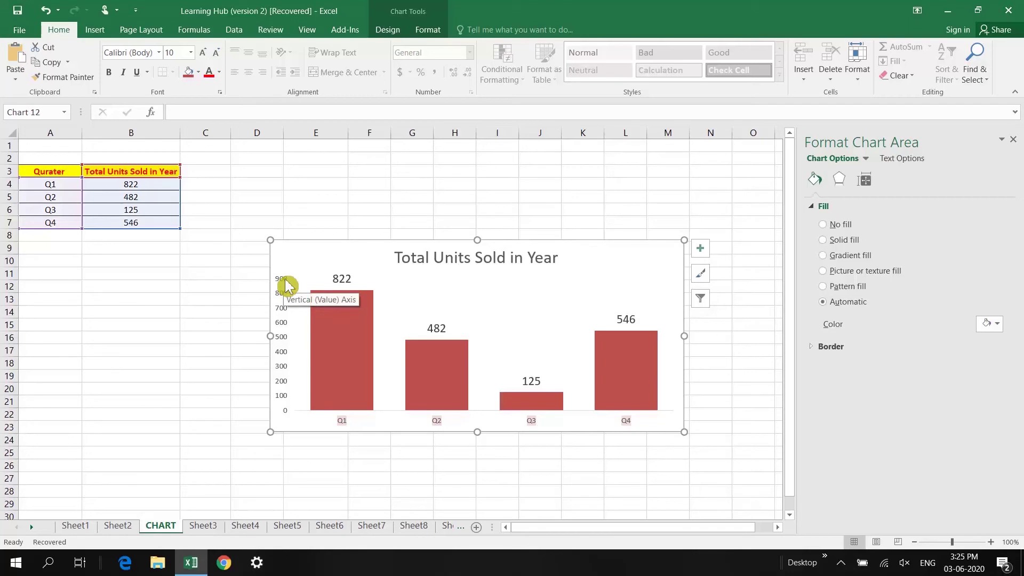
# Fix the vertical value axis Bounds Maximum at 1000 instead of 900
pyautogui.click(287, 282)
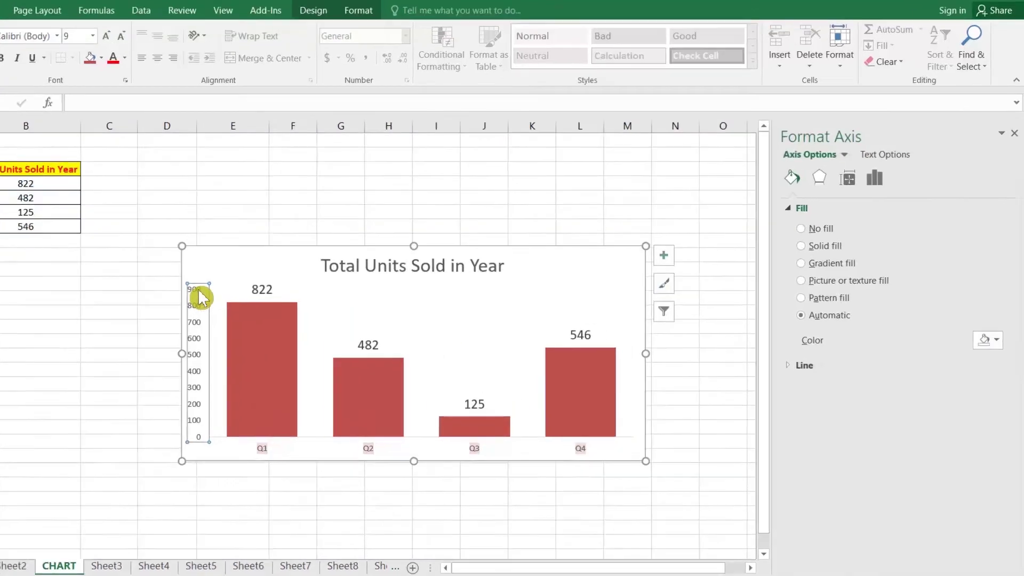
pyautogui.click(862, 175)
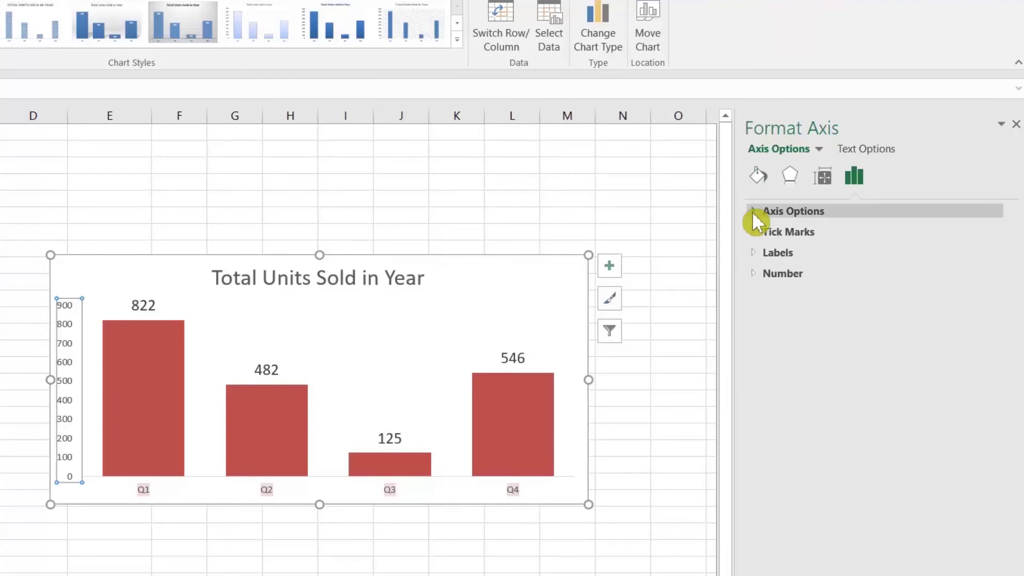
pyautogui.click(814, 212)
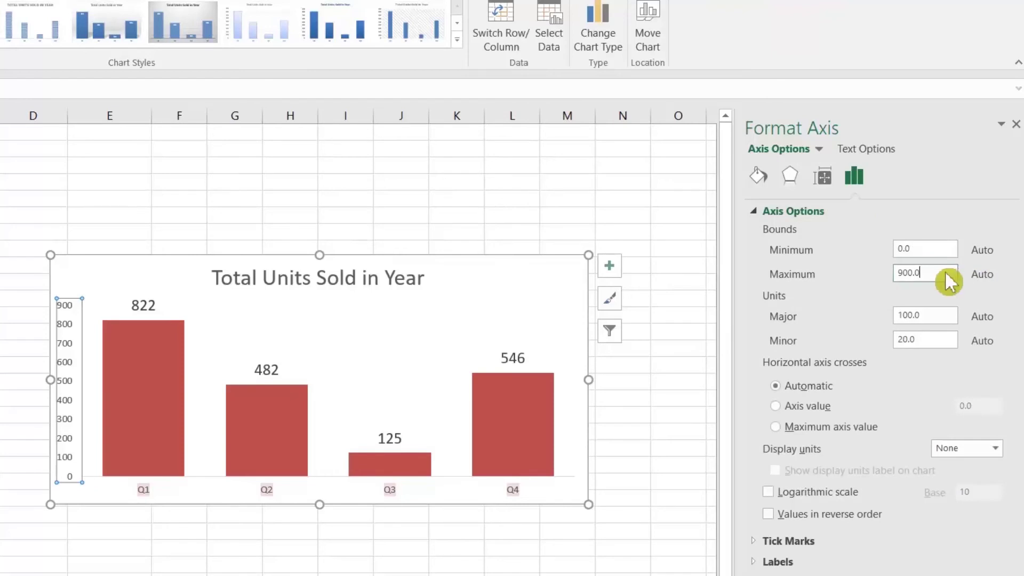
pyautogui.write('1')
pyautogui.press('Return')
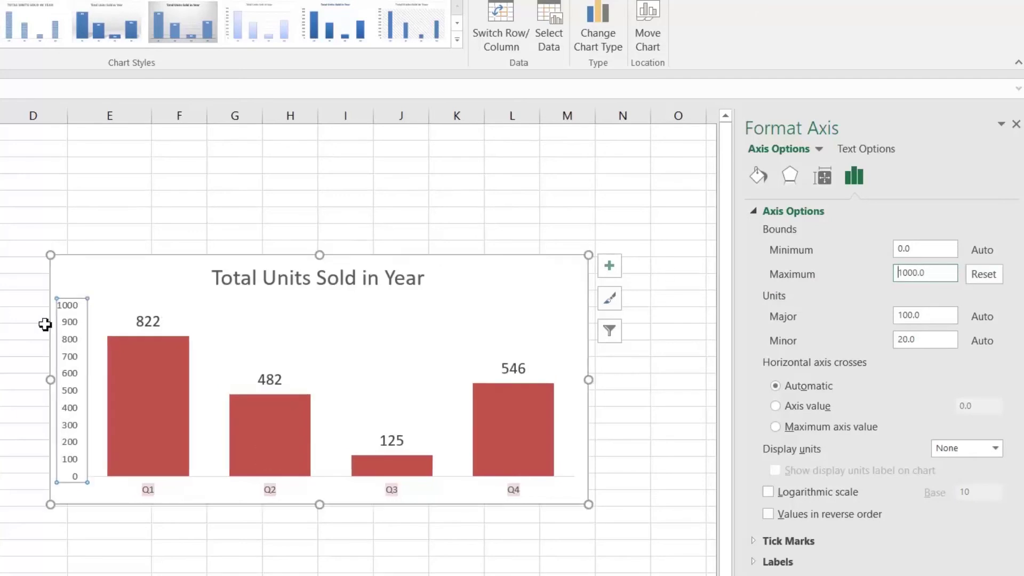
pyautogui.click(67, 282)
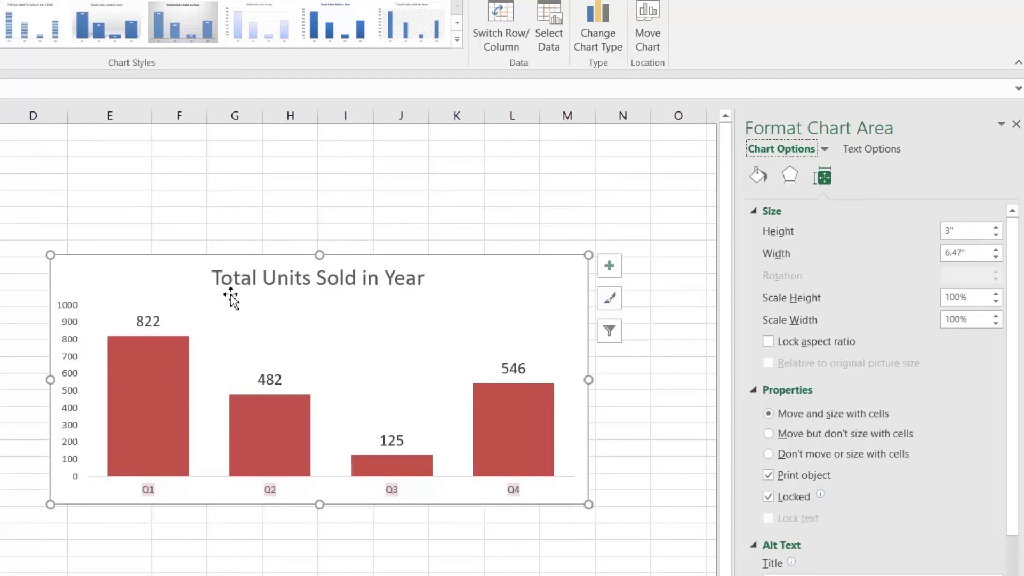
# Apply the dark chart style and Quick Layout 5 with its data table
pyautogui.click(118, 201)
pyautogui.click(132, 259)
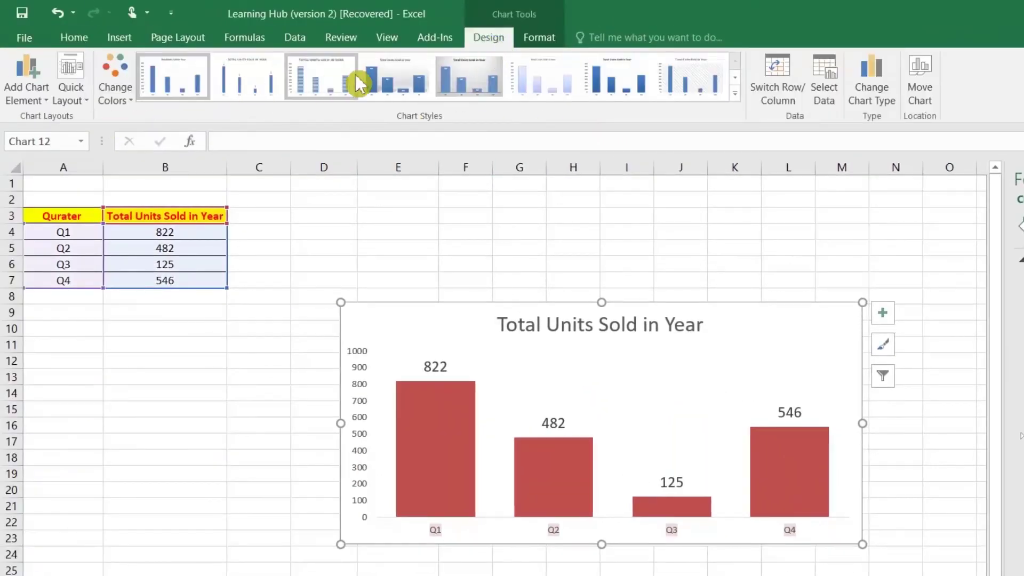
pyautogui.click(736, 96)
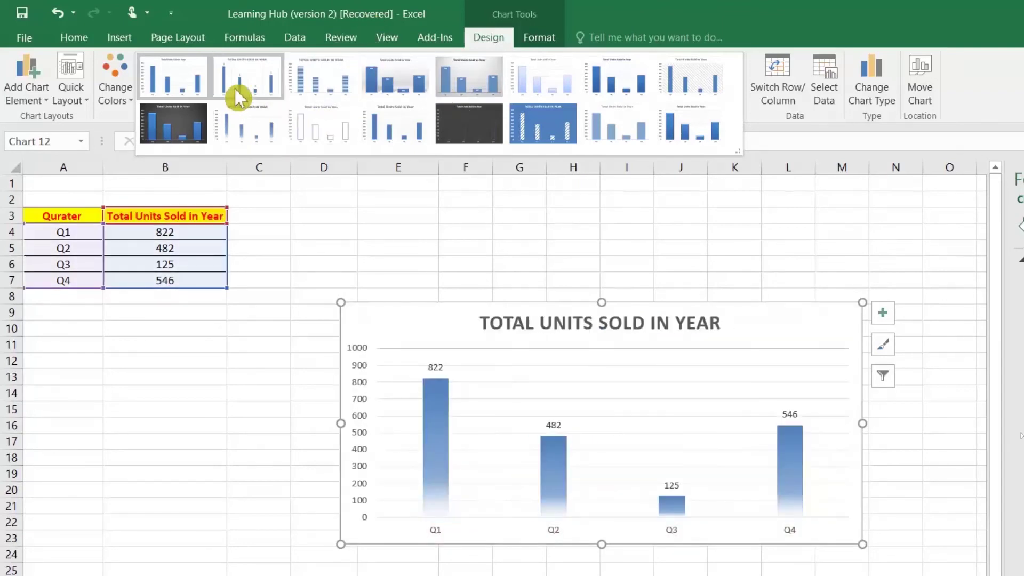
pyautogui.click(188, 122)
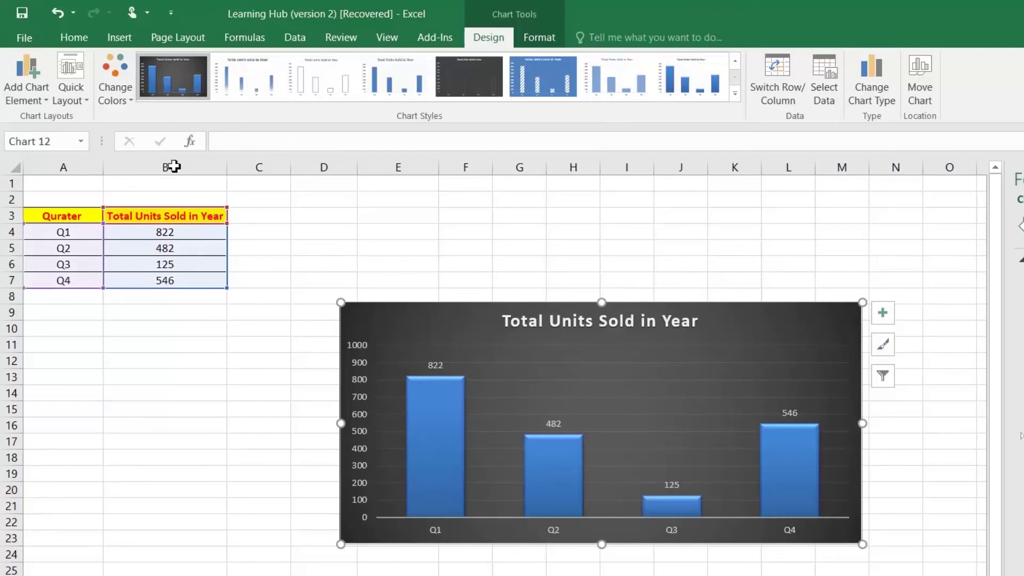
pyautogui.click(70, 94)
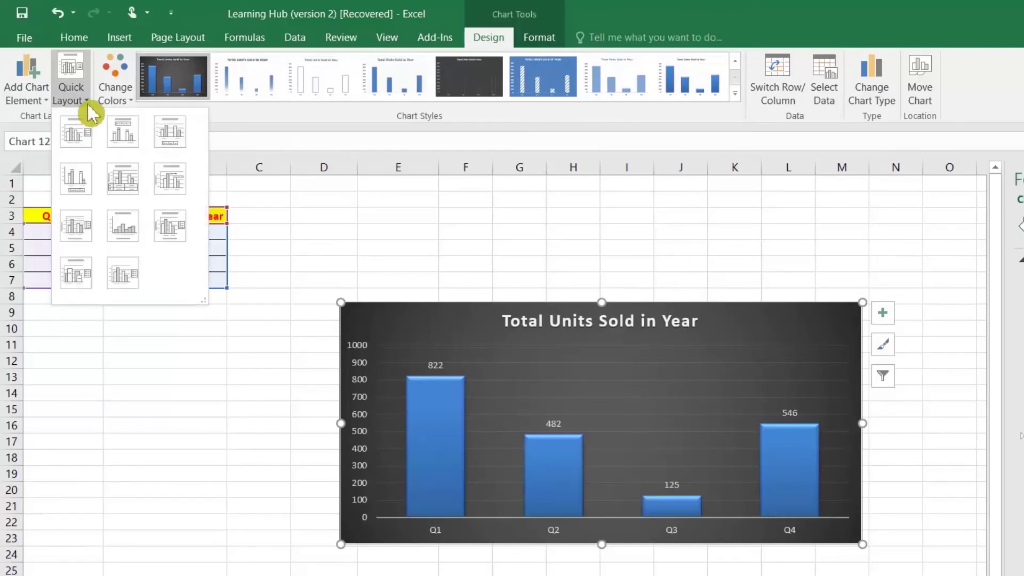
pyautogui.click(136, 194)
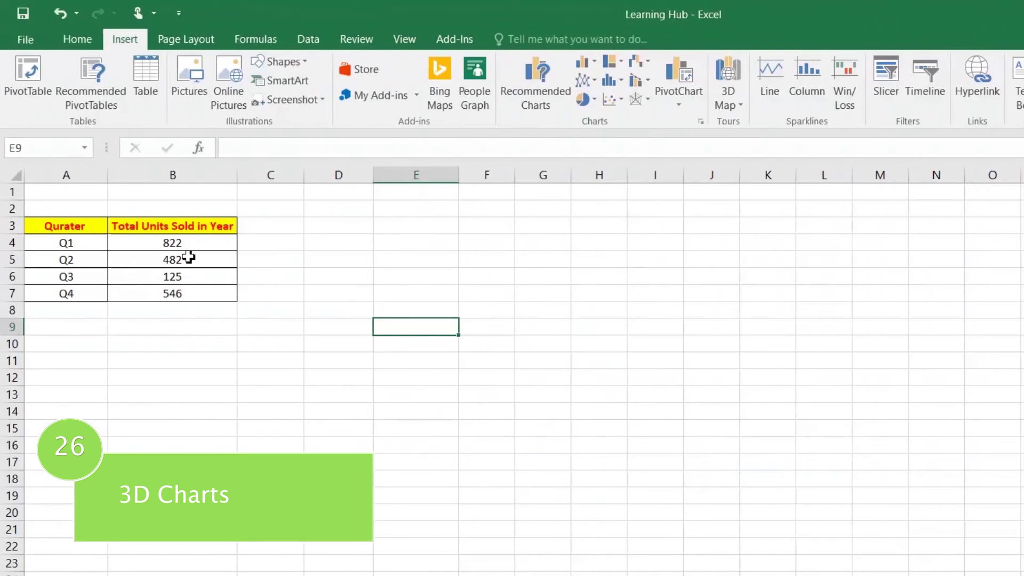
# Insert a single-series 3-D Clustered Column chart from the quarterly units in A3:B7
pyautogui.moveTo(77, 225); pyautogui.dragTo(176, 291)
pyautogui.click(354, 309)
pyautogui.moveTo(80, 224); pyautogui.dragTo(169, 292)
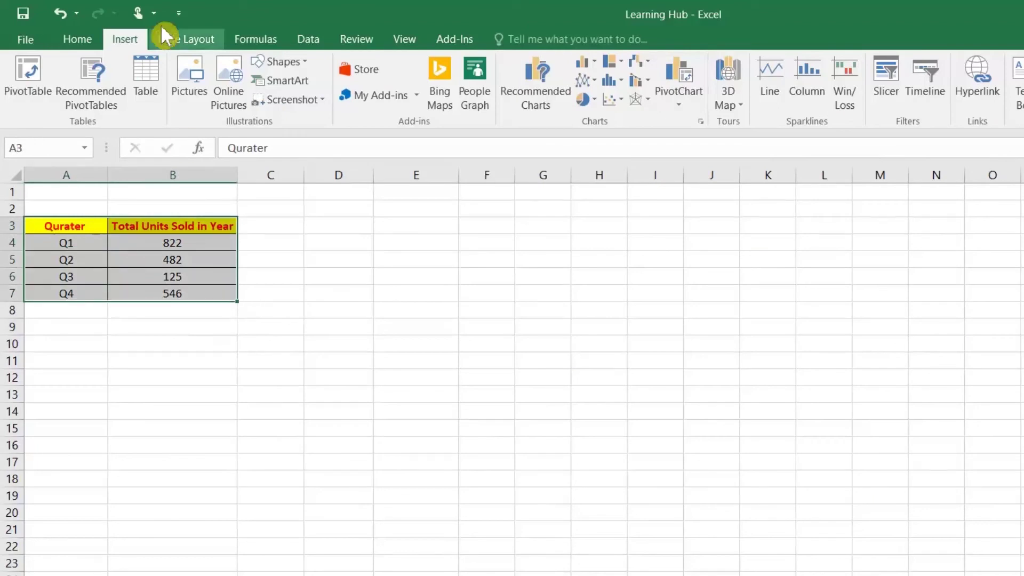
pyautogui.click(531, 102)
pyautogui.click(528, 138)
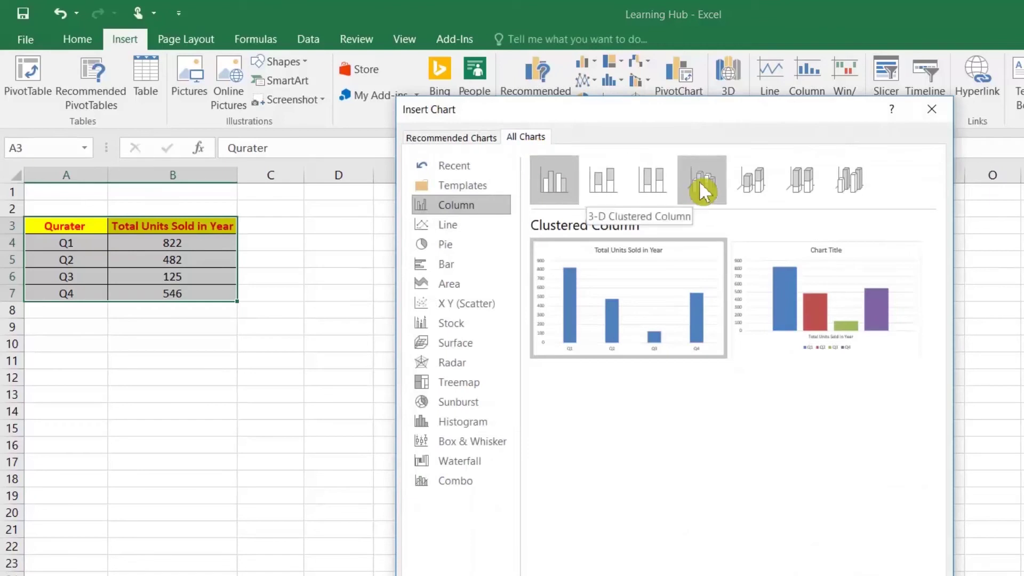
pyautogui.click(702, 195)
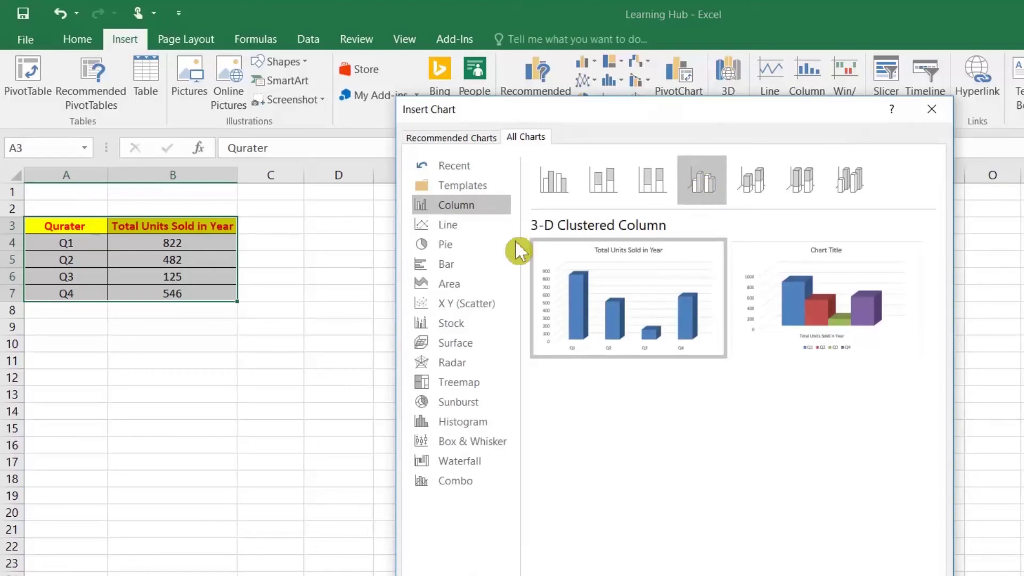
pyautogui.click(444, 245)
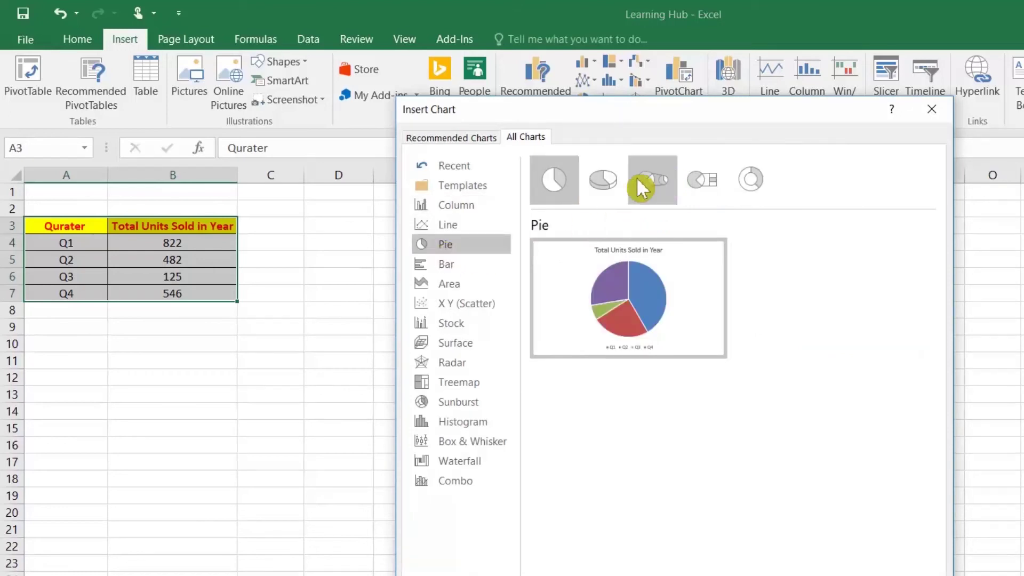
pyautogui.click(603, 182)
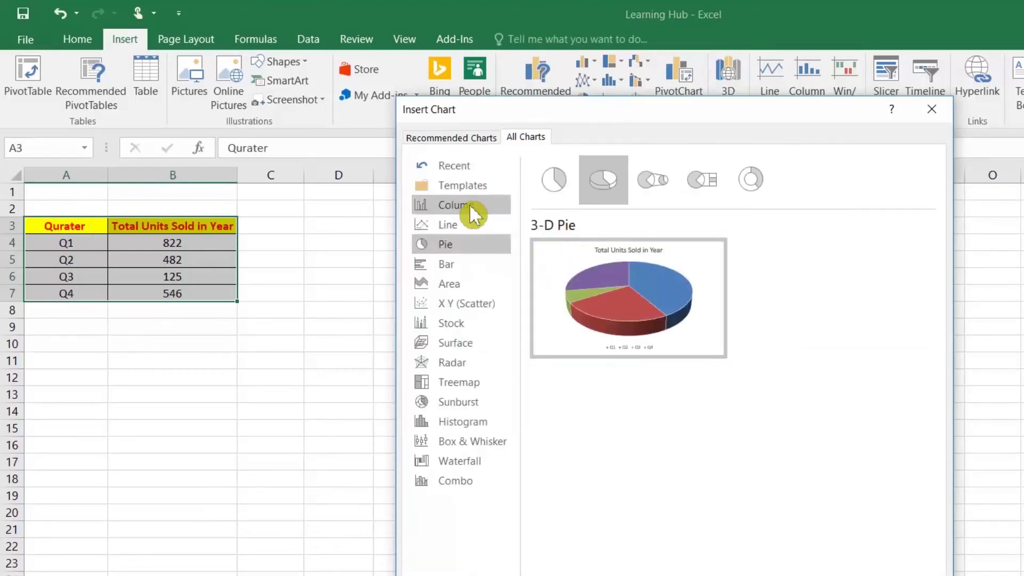
pyautogui.click(464, 205)
pyautogui.click(714, 186)
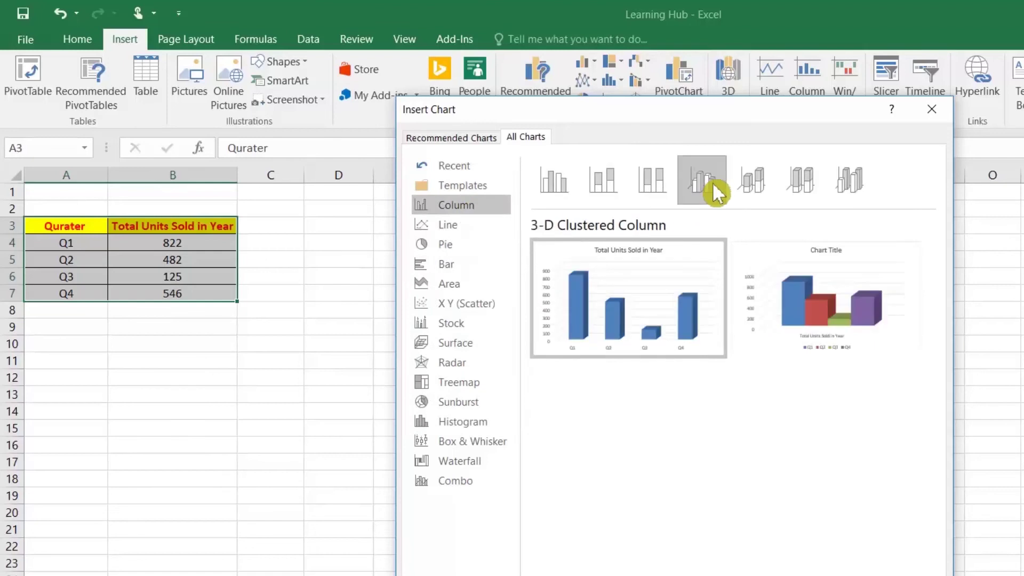
pyautogui.moveTo(815, 315)
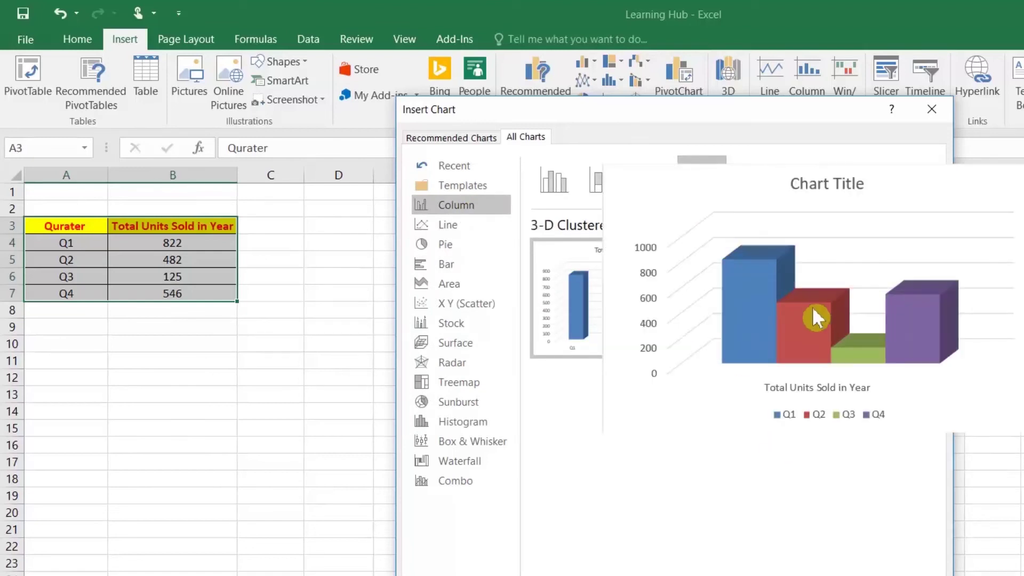
pyautogui.moveTo(619, 302)
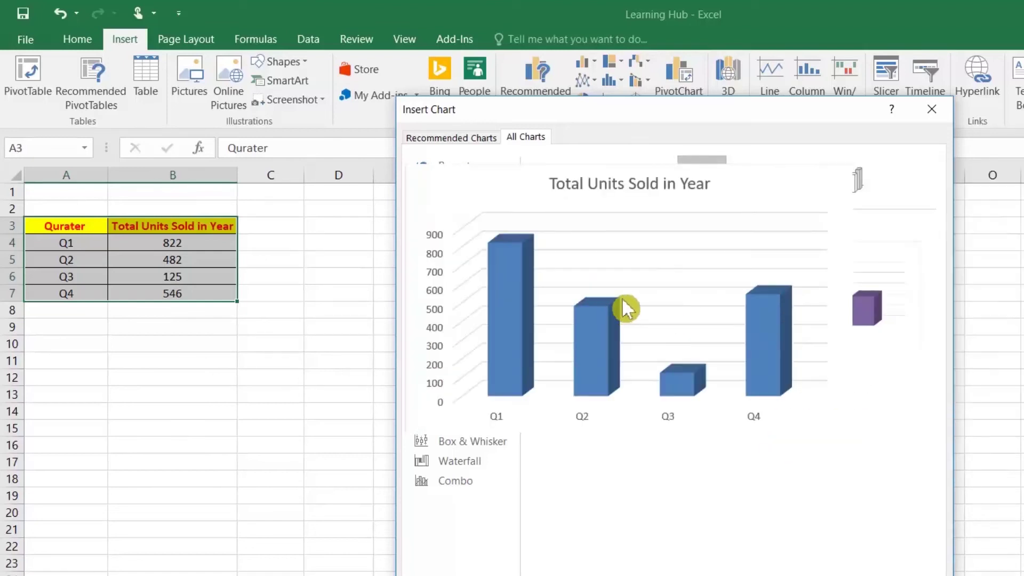
pyautogui.doubleClick(634, 304)
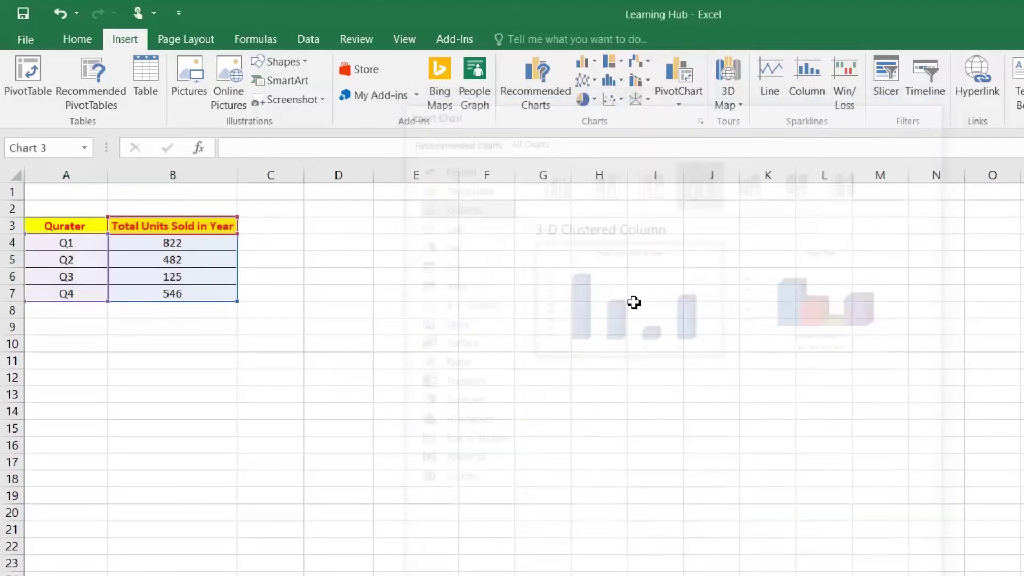
# Move the new chart up beside the data and apply the plain white chart style
pyautogui.moveTo(377, 275); pyautogui.dragTo(414, 254)
pyautogui.click(769, 95)
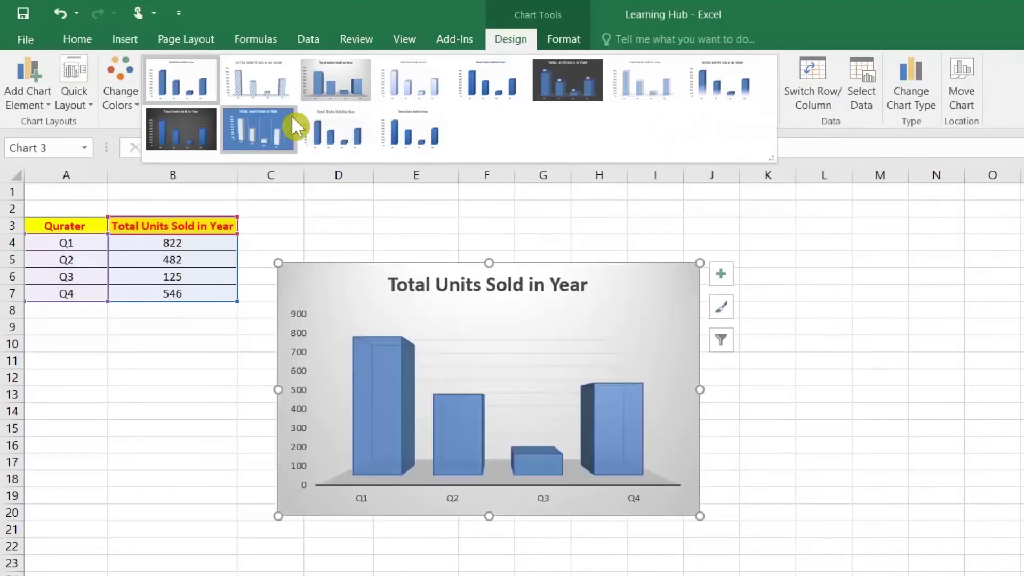
pyautogui.click(363, 149)
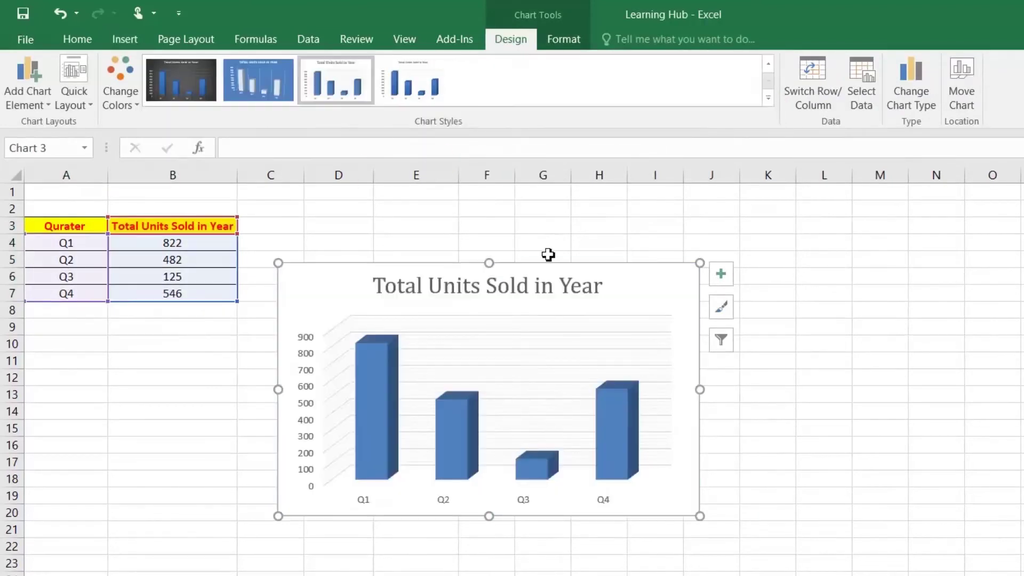
# In 3-D Rotation, raise the columns' Depth (% of base) to 280%
pyautogui.rightClick(546, 342)
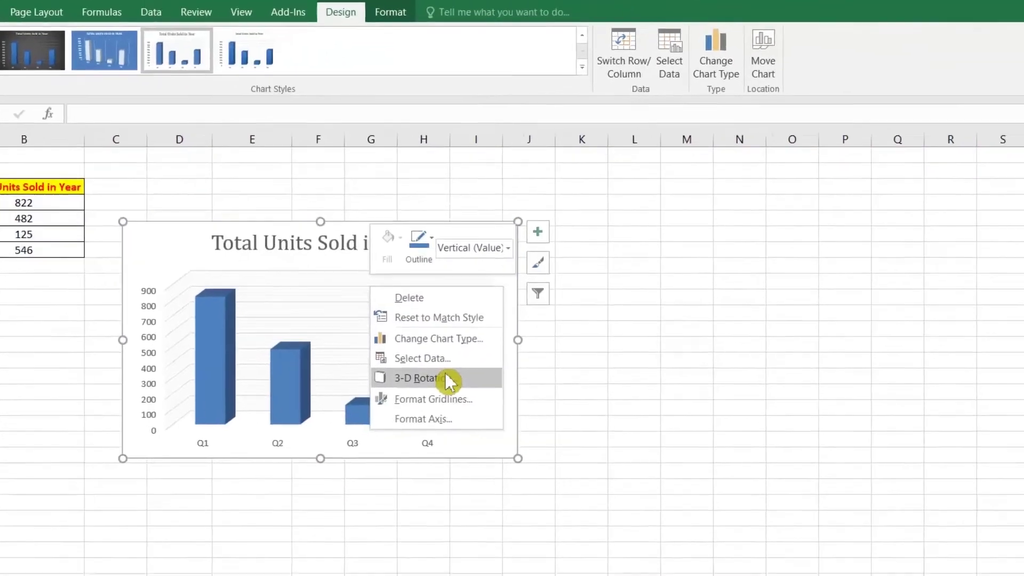
pyautogui.click(445, 377)
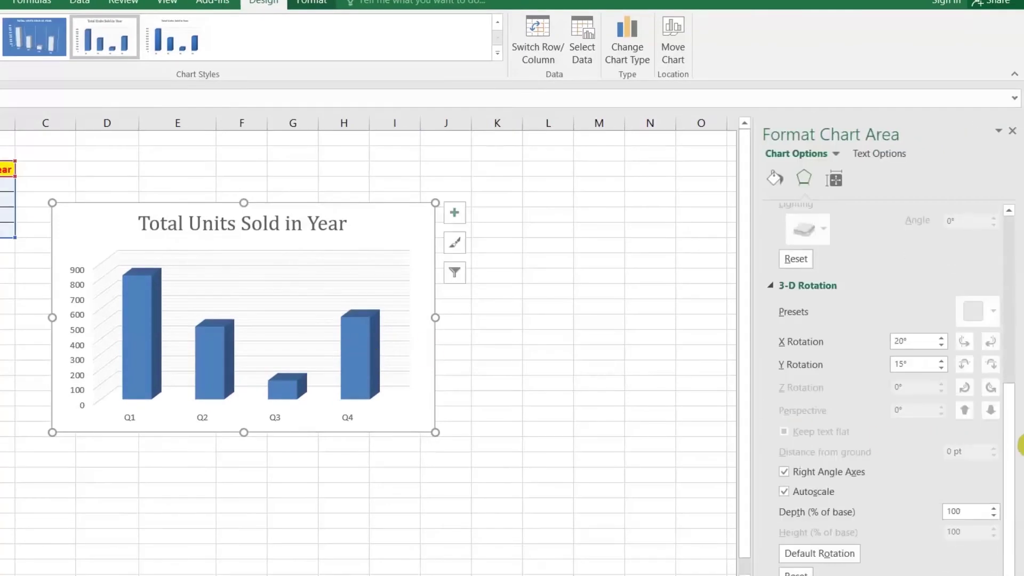
pyautogui.click(994, 515)
pyautogui.click(994, 515)
pyautogui.click(993, 516)
pyautogui.click(994, 516)
pyautogui.click(993, 516)
pyautogui.click(994, 515)
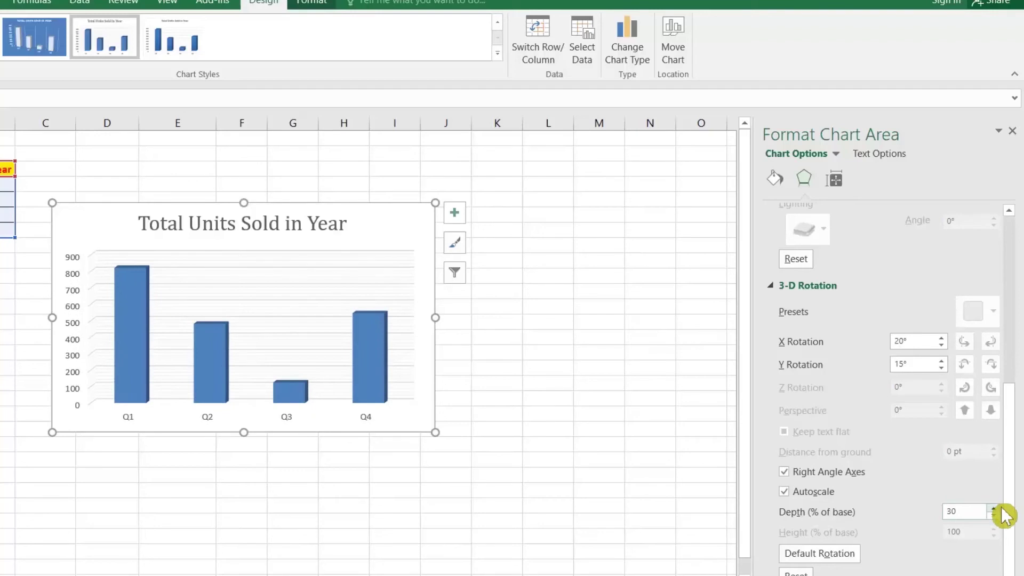
pyautogui.click(993, 508)
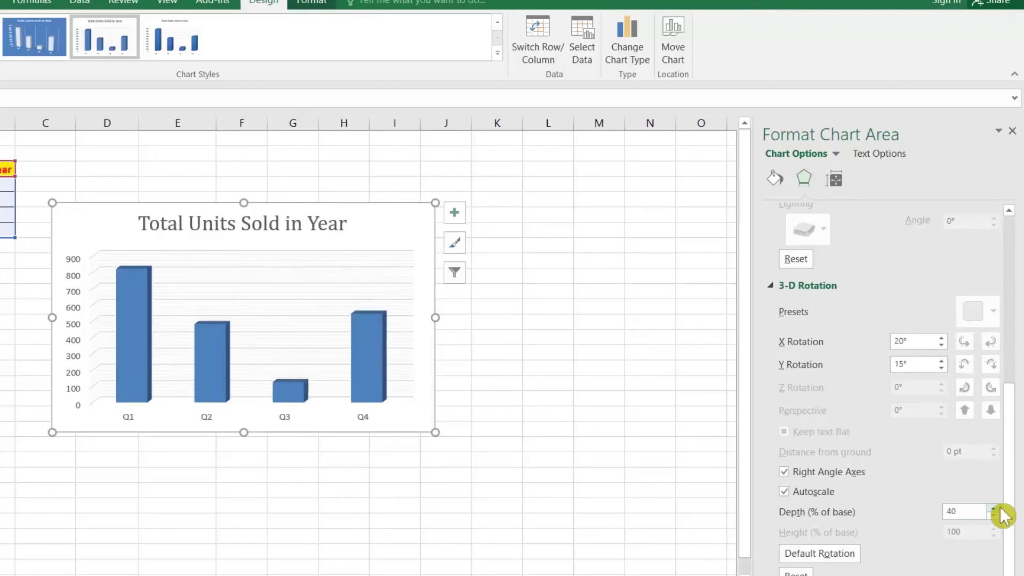
pyautogui.click(994, 509)
pyautogui.click(994, 508)
pyautogui.click(994, 509)
pyautogui.click(999, 508)
pyautogui.click(994, 509)
pyautogui.click(992, 510)
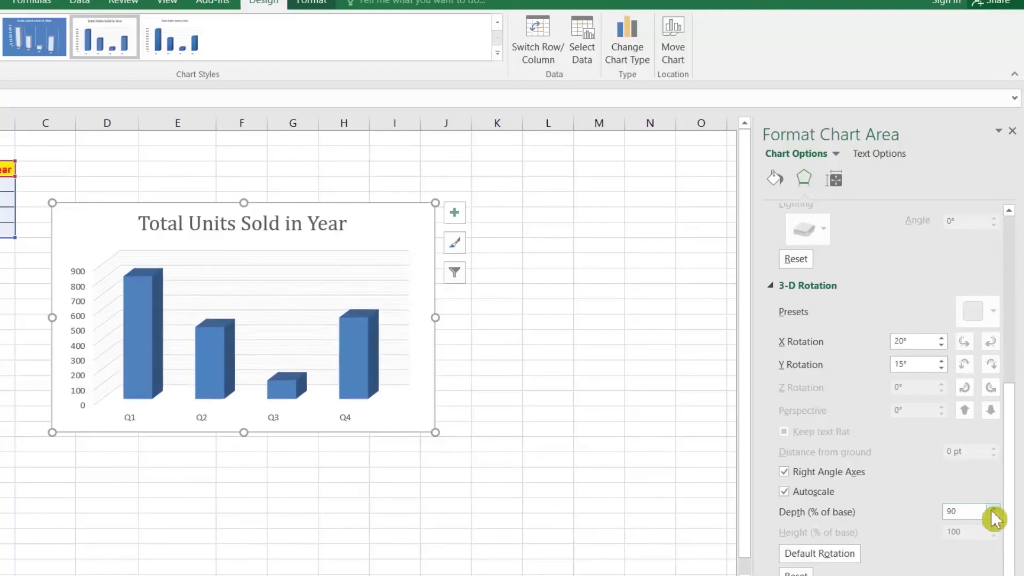
pyautogui.click(992, 510)
pyautogui.click(994, 509)
pyautogui.click(994, 509)
pyautogui.click(995, 508)
pyautogui.click(994, 509)
pyautogui.click(994, 509)
pyautogui.click(994, 508)
pyautogui.click(994, 509)
pyautogui.click(994, 509)
pyautogui.click(994, 508)
pyautogui.click(994, 508)
pyautogui.click(993, 509)
pyautogui.click(994, 508)
pyautogui.click(994, 509)
pyautogui.click(994, 509)
pyautogui.click(994, 508)
pyautogui.click(994, 509)
pyautogui.click(994, 508)
pyautogui.click(994, 508)
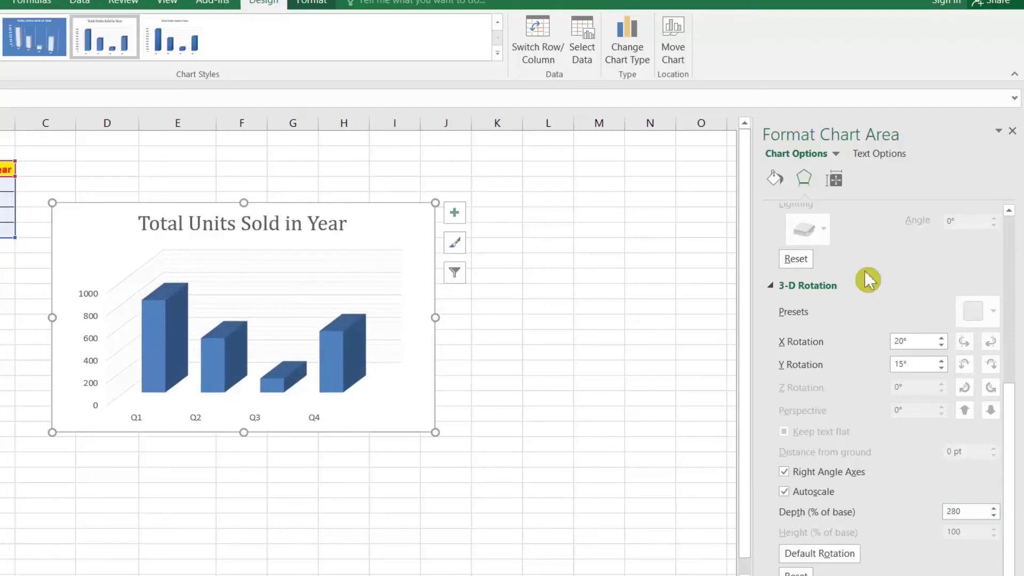
# Rotate the 3-D chart to 40° X rotation and 20° Y rotation
pyautogui.click(942, 362)
pyautogui.click(943, 362)
pyautogui.click(943, 362)
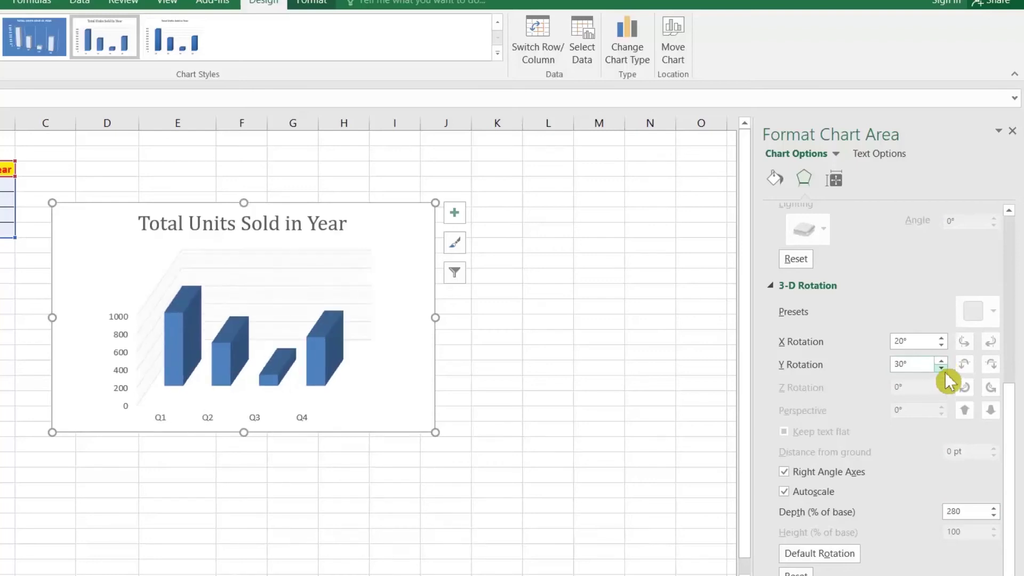
pyautogui.click(942, 368)
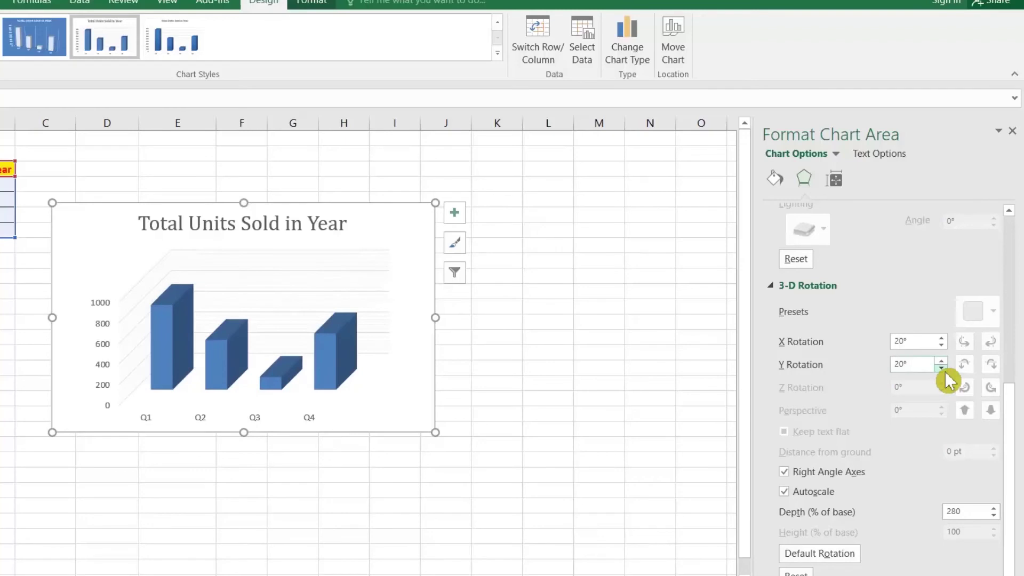
pyautogui.click(941, 338)
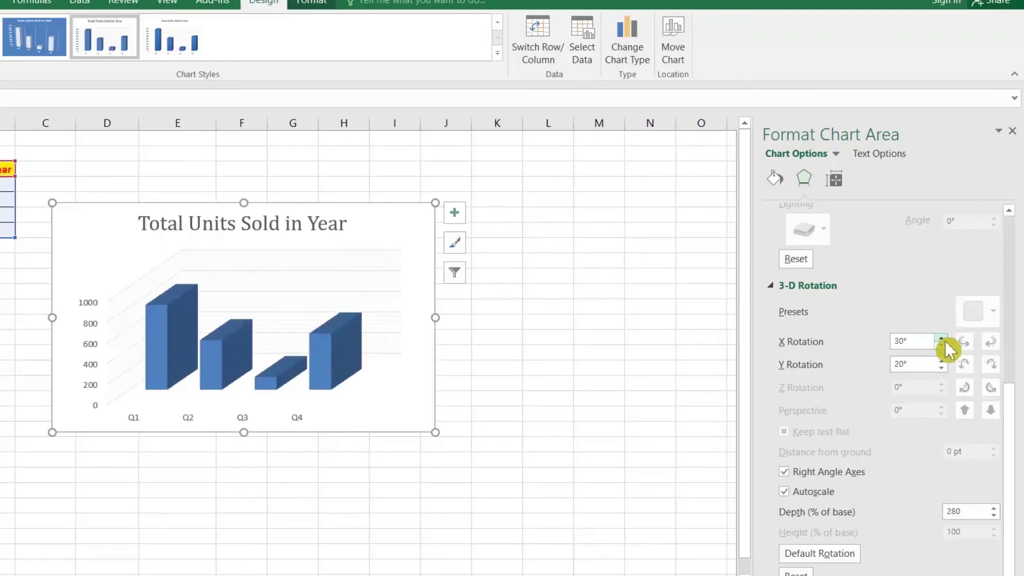
pyautogui.click(941, 339)
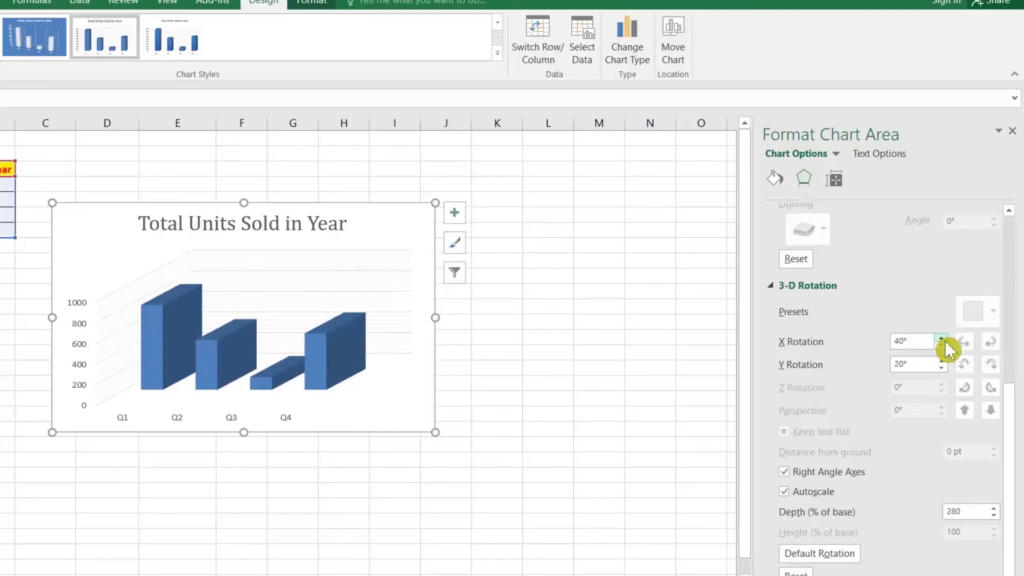
# Add data labels showing 822, 482, 125 and 546 to the column series
pyautogui.rightClick(336, 355)
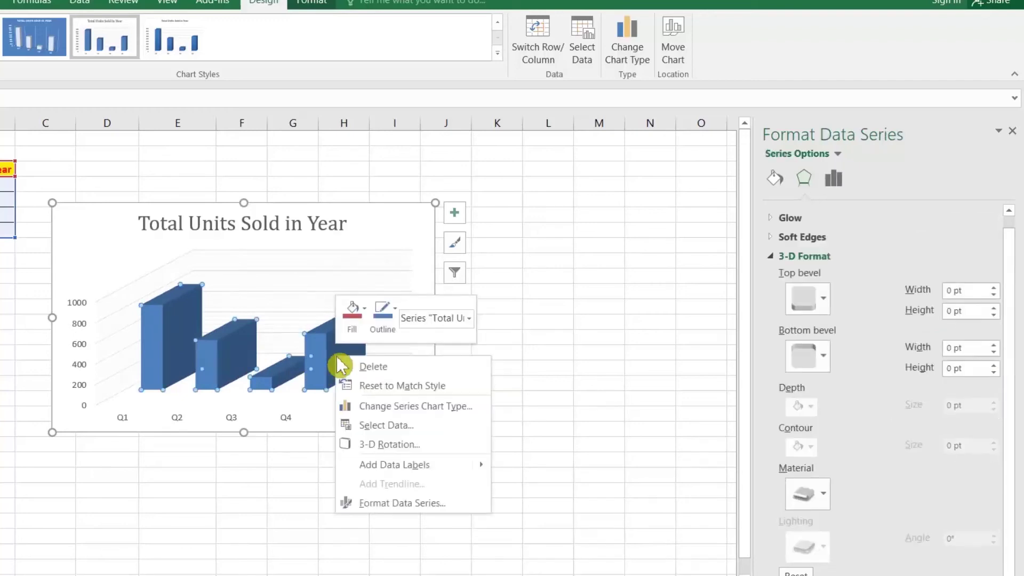
pyautogui.moveTo(443, 467)
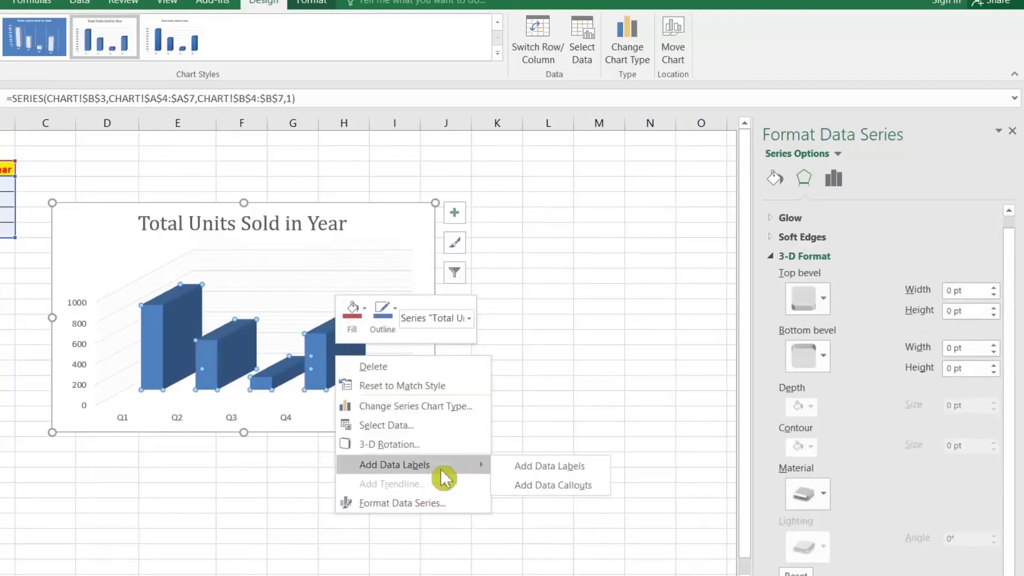
pyautogui.click(527, 468)
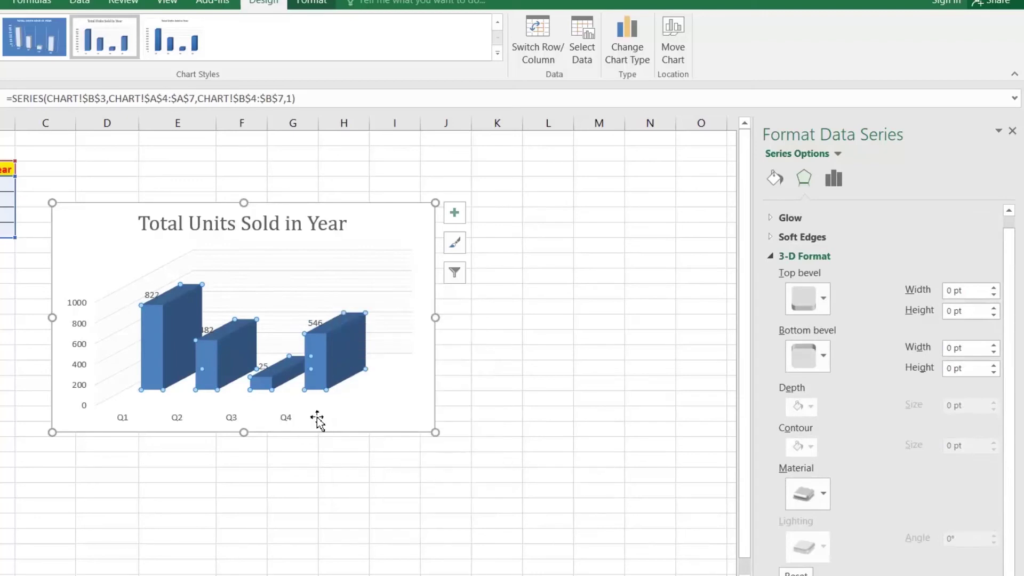
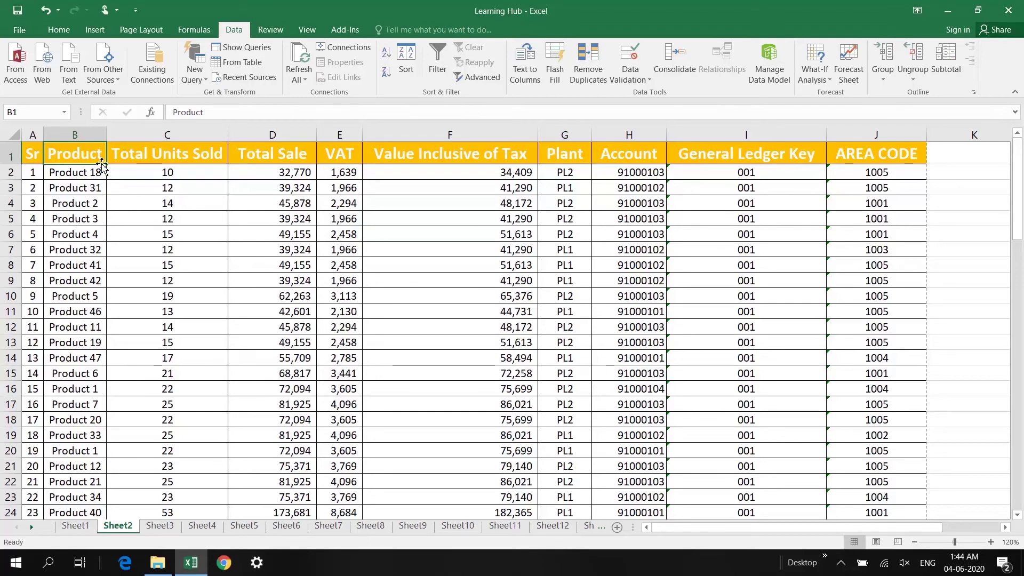
# Highlight duplicate names in column B with the Duplicate Values rule, Light Red Fill with Dark Red Text
pyautogui.click(78, 137)
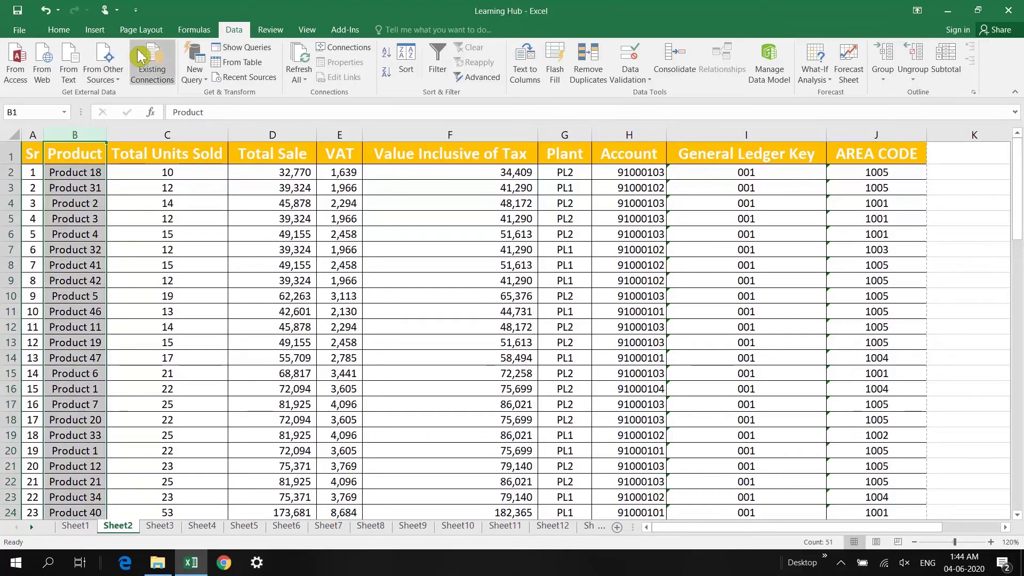
pyautogui.click(72, 30)
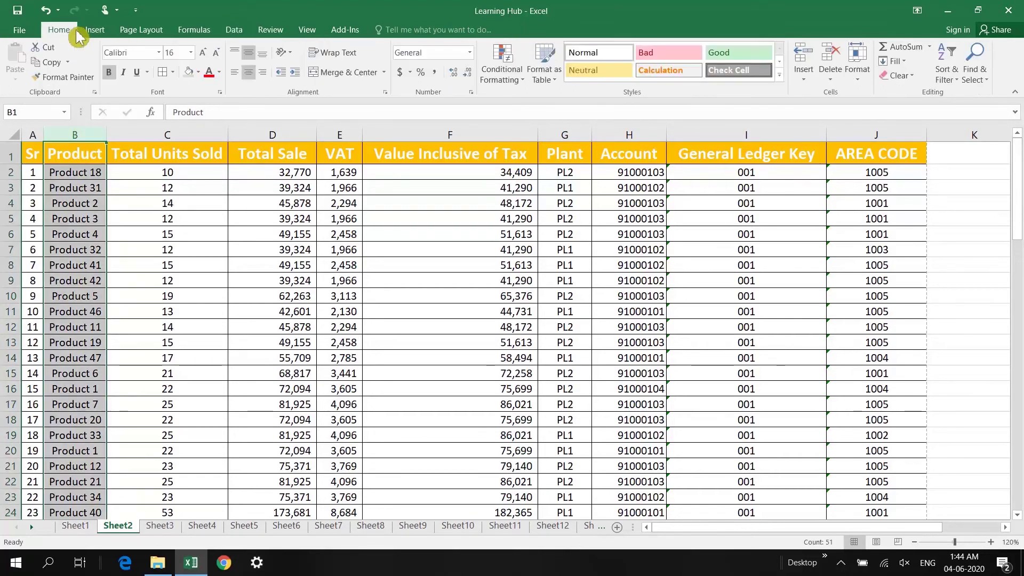
pyautogui.click(500, 84)
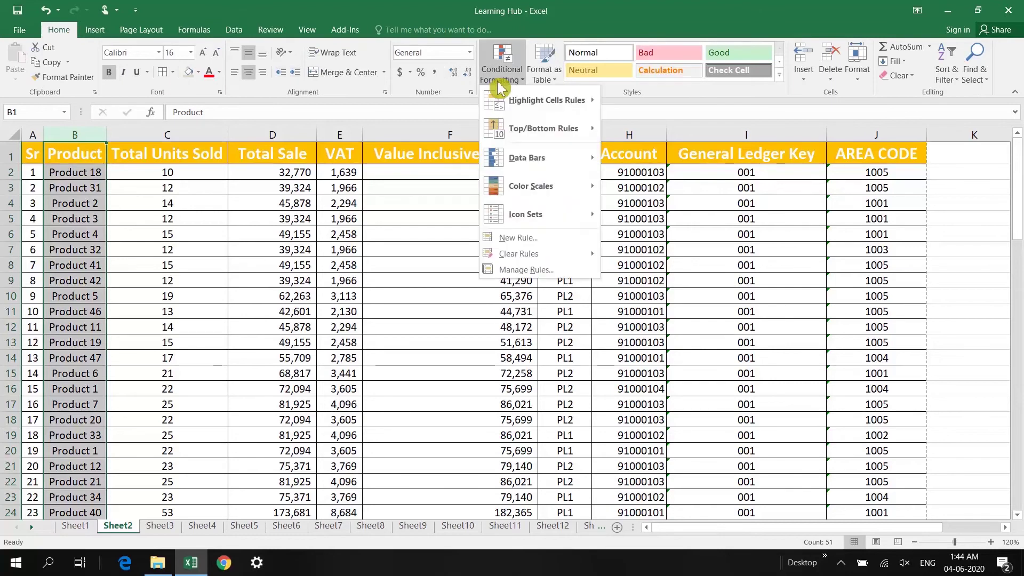
pyautogui.moveTo(574, 103)
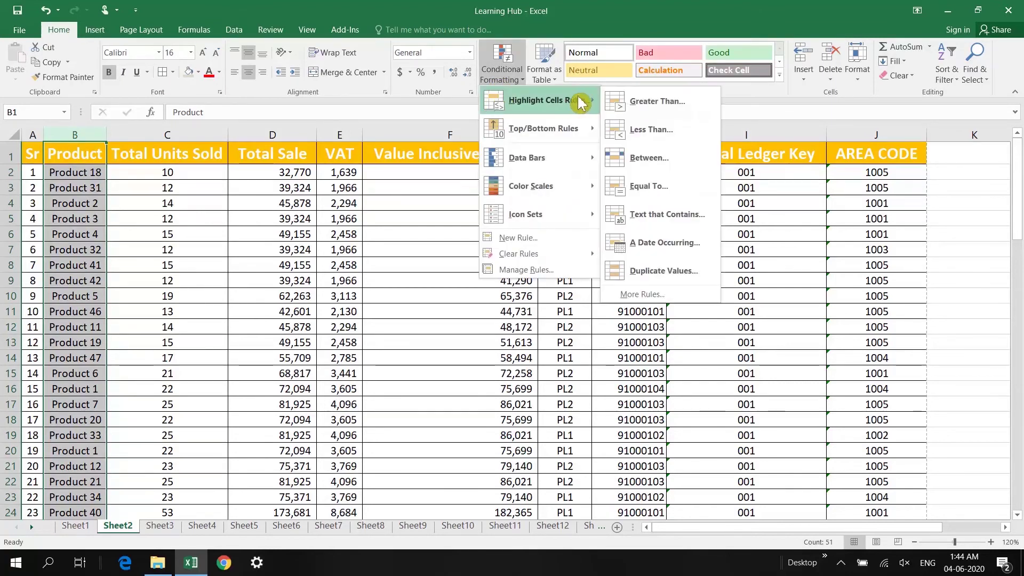
pyautogui.click(671, 276)
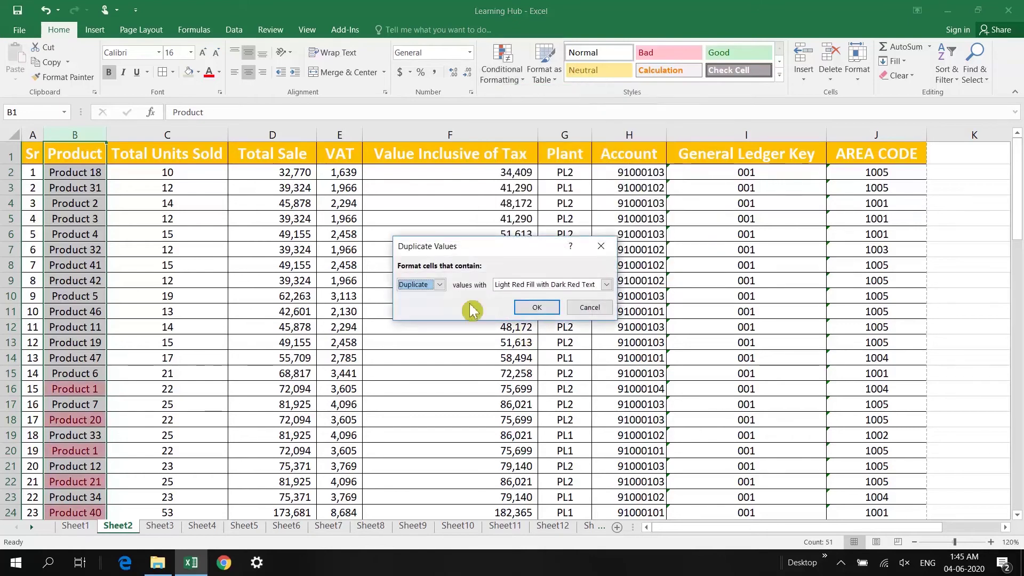
pyautogui.click(550, 288)
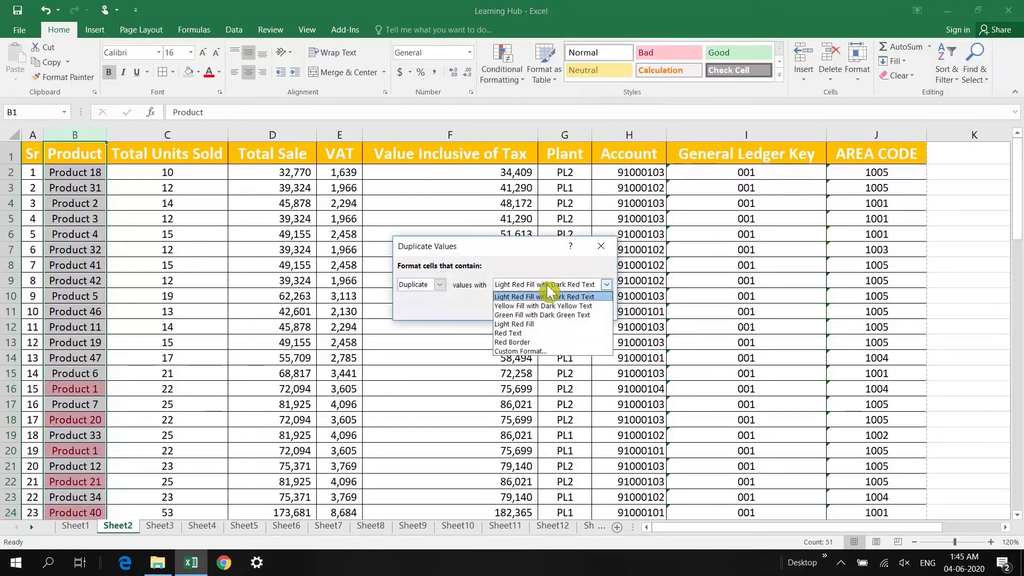
pyautogui.click(551, 292)
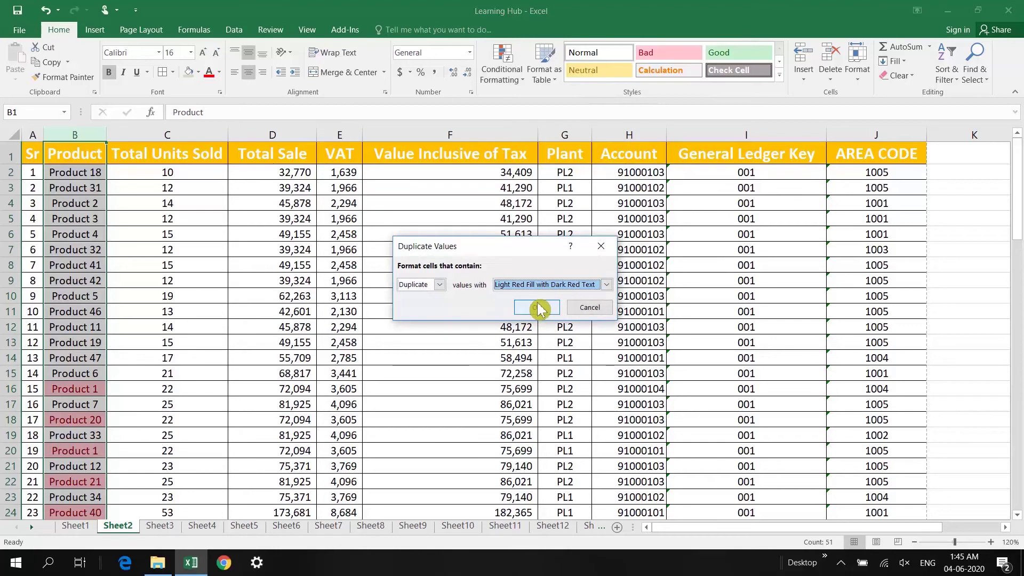
pyautogui.click(541, 289)
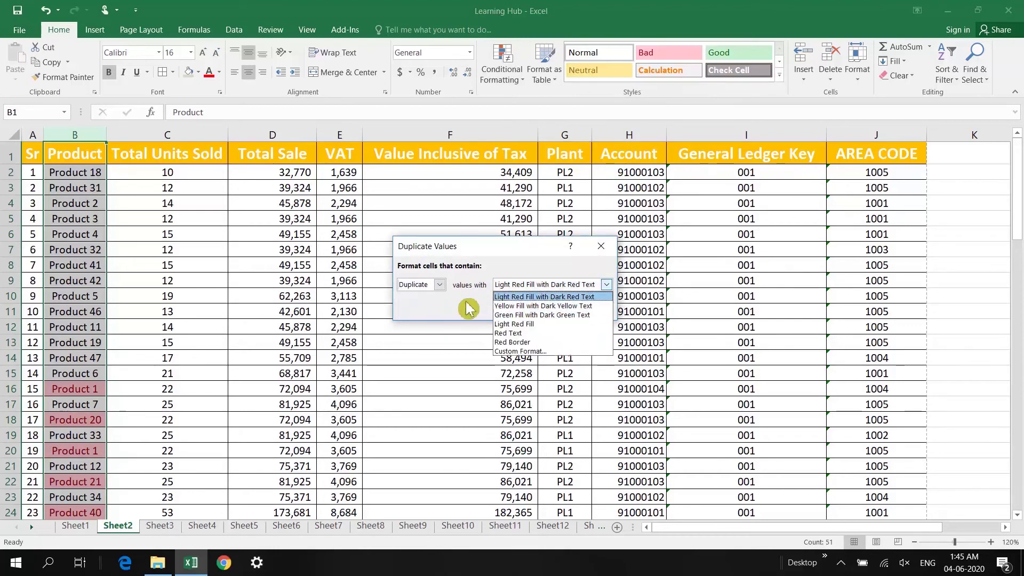
pyautogui.click(467, 309)
pyautogui.click(531, 309)
pyautogui.scroll(-3, 259, 351)
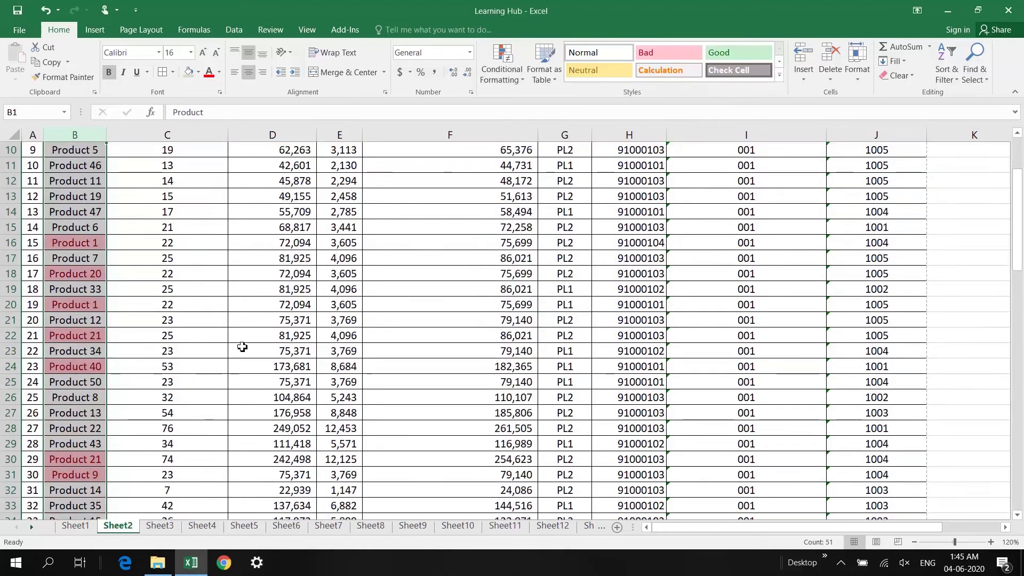
# Check the red-shaded duplicates Product 1 (B16, B20) and Product 21 in the Product column
pyautogui.click(50, 335)
pyautogui.scroll(-3, 86, 281)
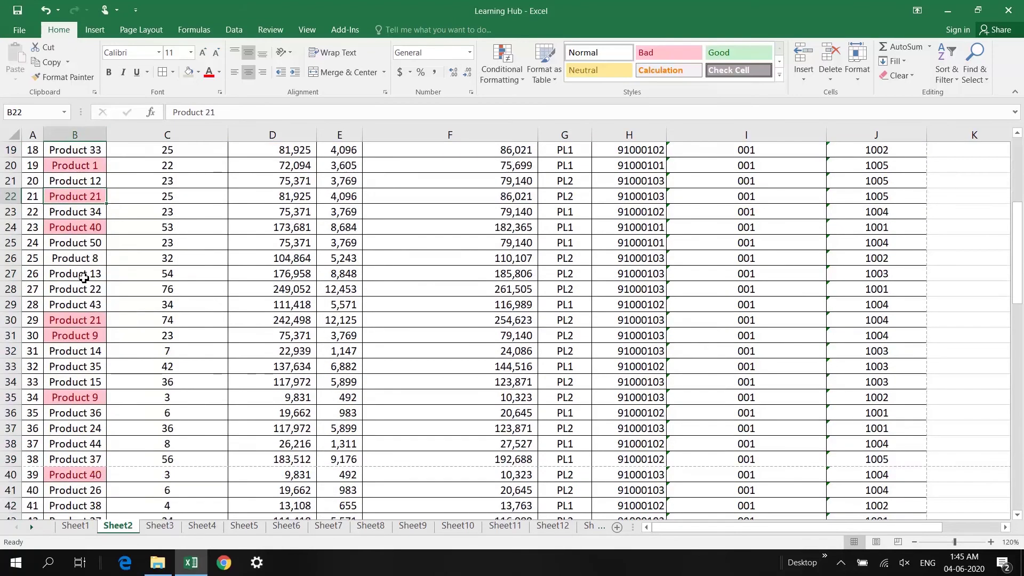
pyautogui.scroll(2, 85, 281)
pyautogui.click(86, 200)
pyautogui.click(97, 260)
pyautogui.scroll(-2, 98, 321)
pyautogui.click(98, 199)
pyautogui.scroll(-3, 91, 341)
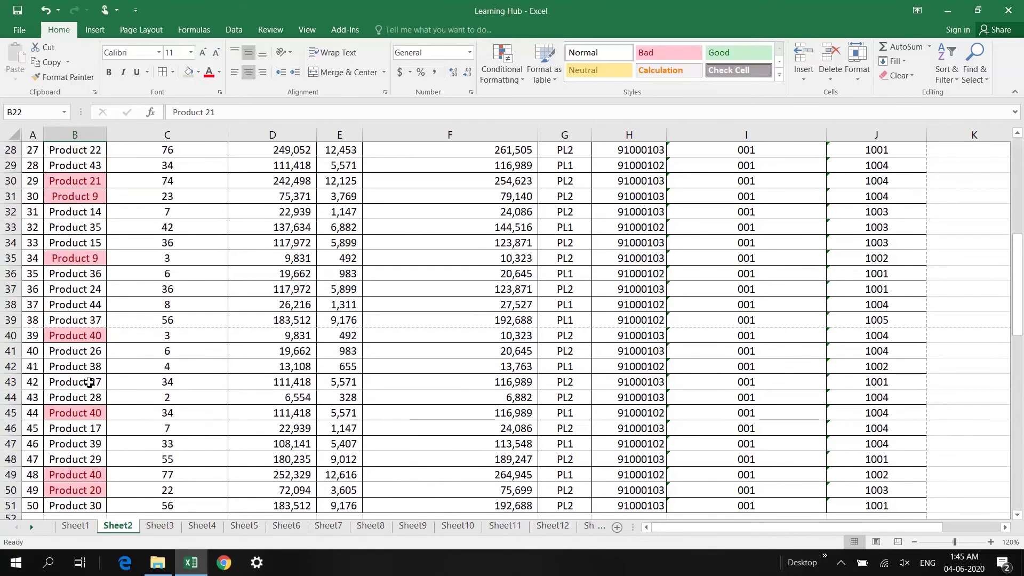
pyautogui.scroll(1, 88, 374)
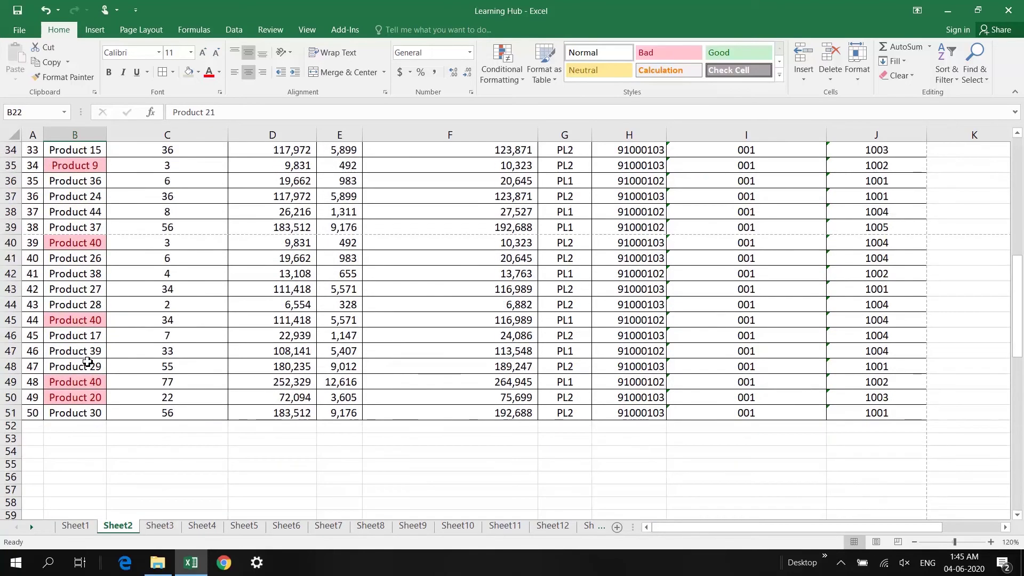
pyautogui.scroll(8, 88, 363)
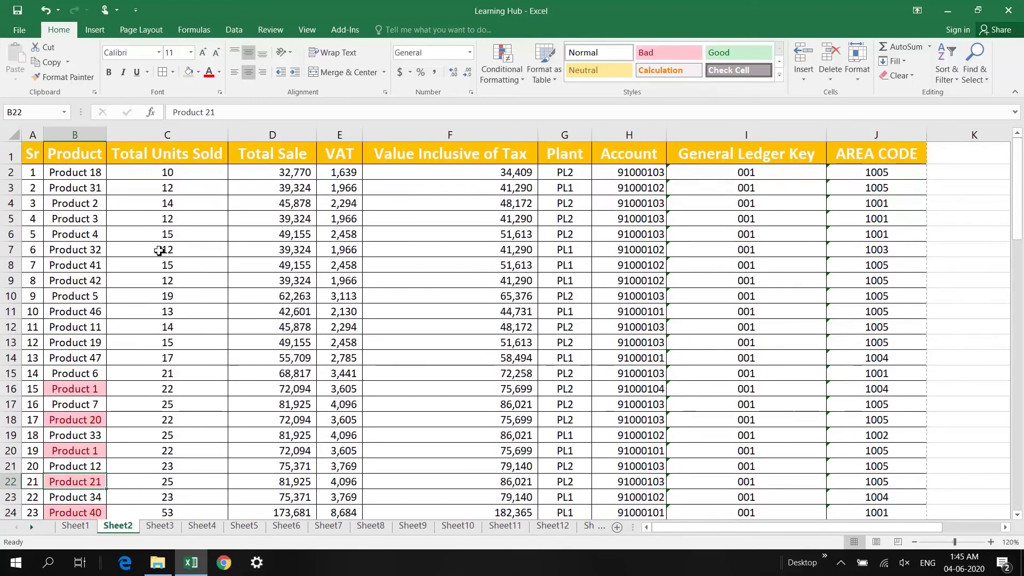
# Turn on AutoFilter for the table's header row from cell B1
pyautogui.click(80, 158)
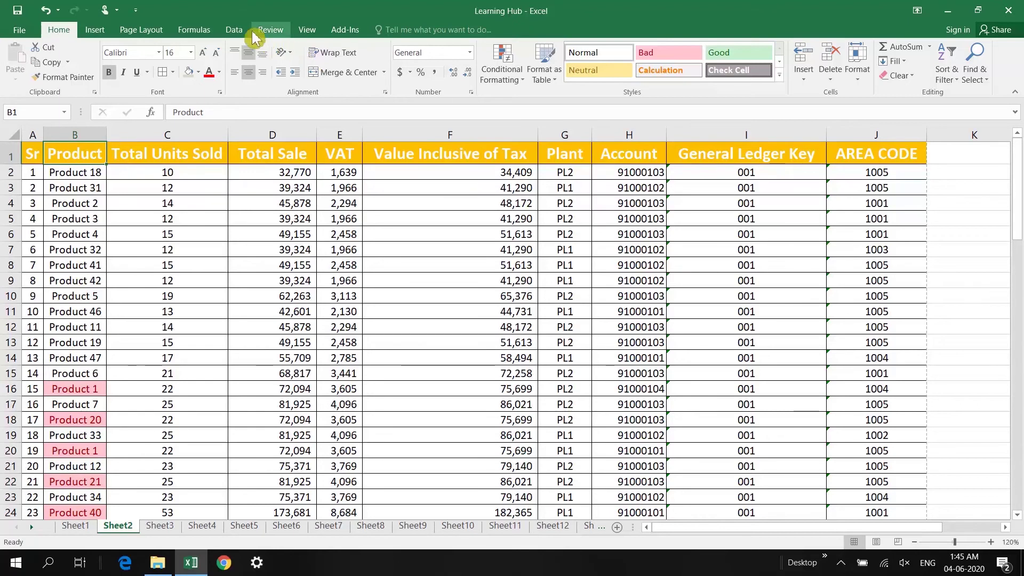
pyautogui.click(234, 30)
pyautogui.click(437, 64)
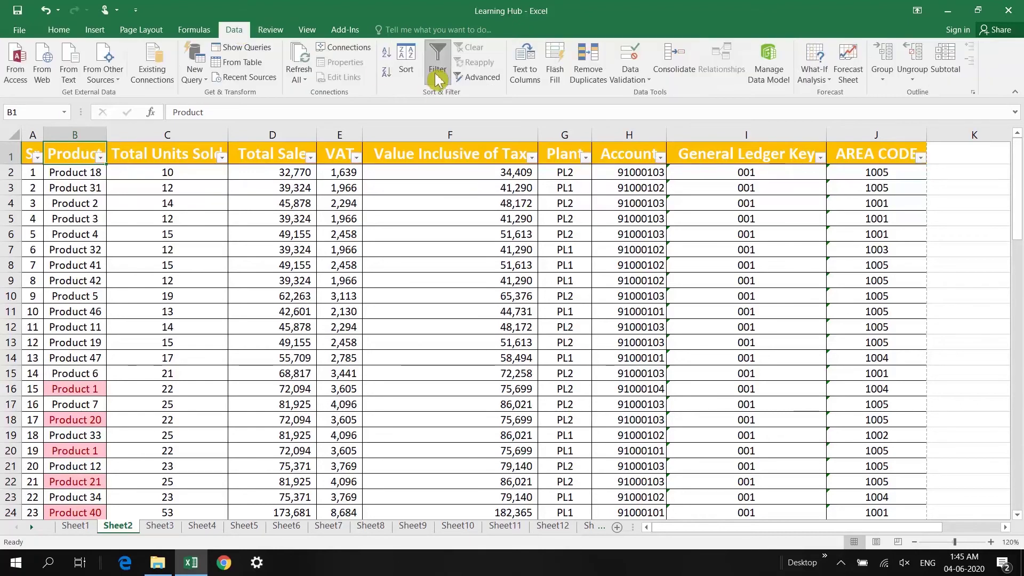
# Filter the Product column by the pink cell colour, leaving 12 of 50 records
pyautogui.click(101, 157)
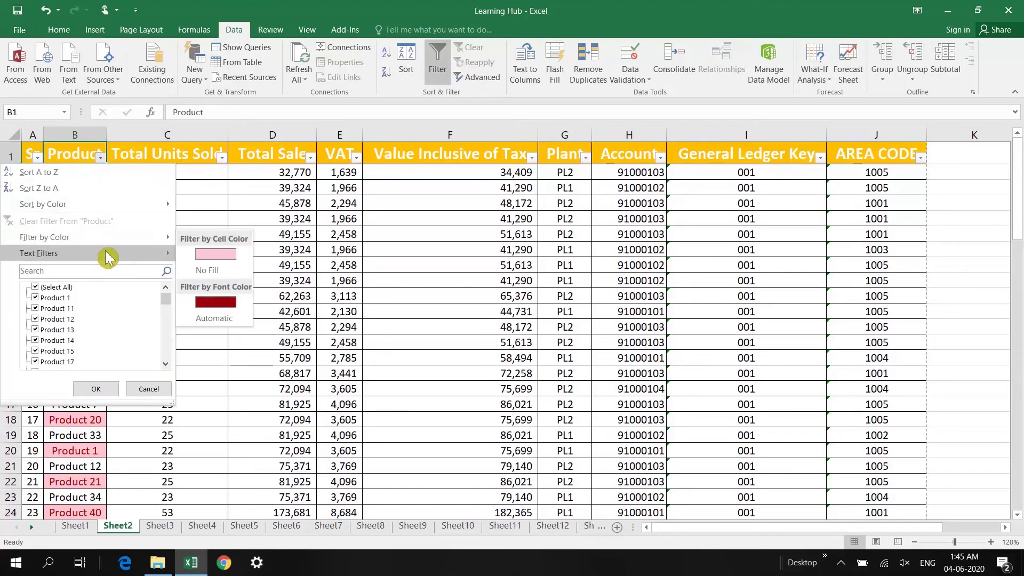
pyautogui.click(222, 256)
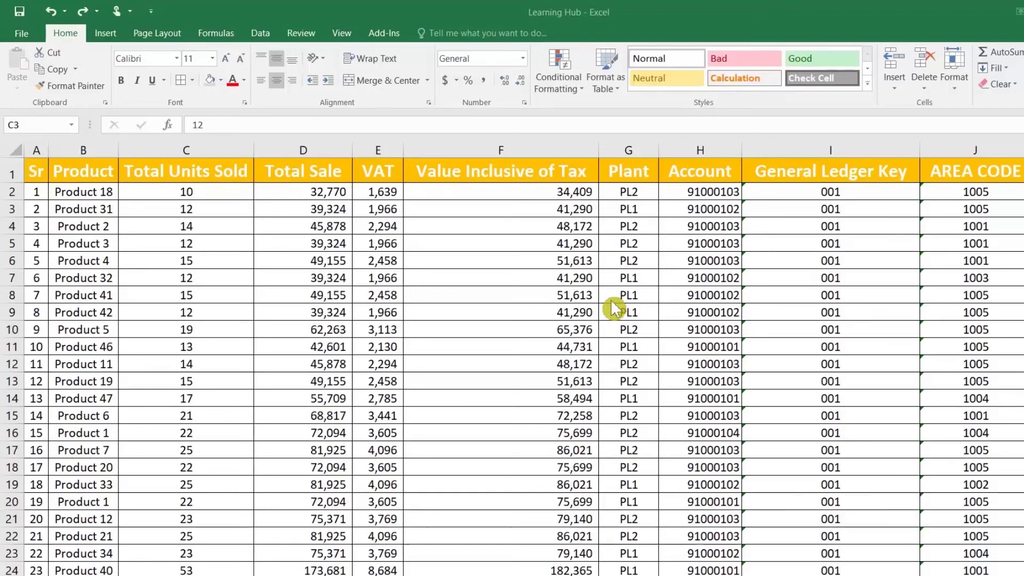
# Select the Total Sale values from D2 down to the last data row
pyautogui.click(320, 298)
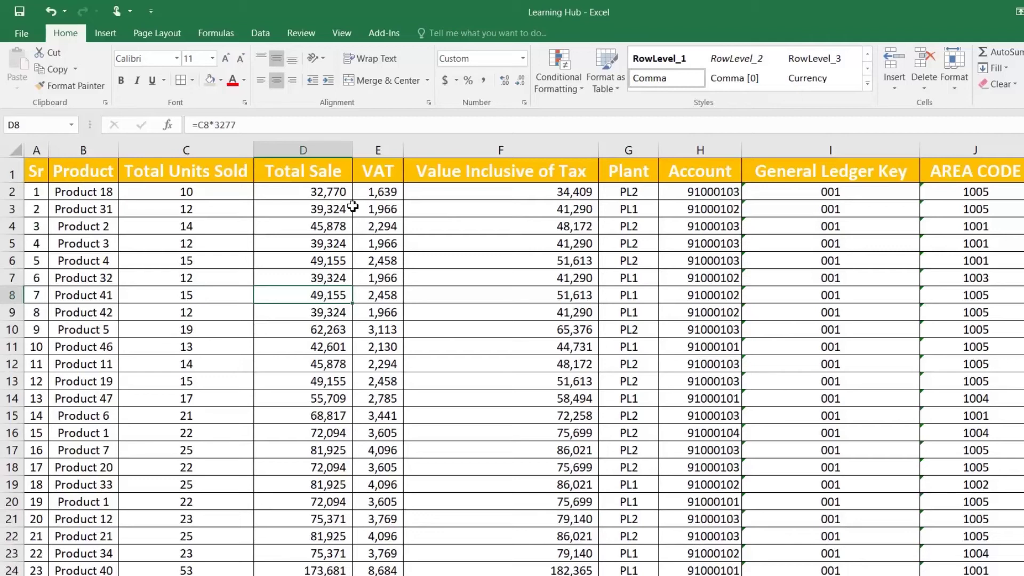
pyautogui.click(314, 206)
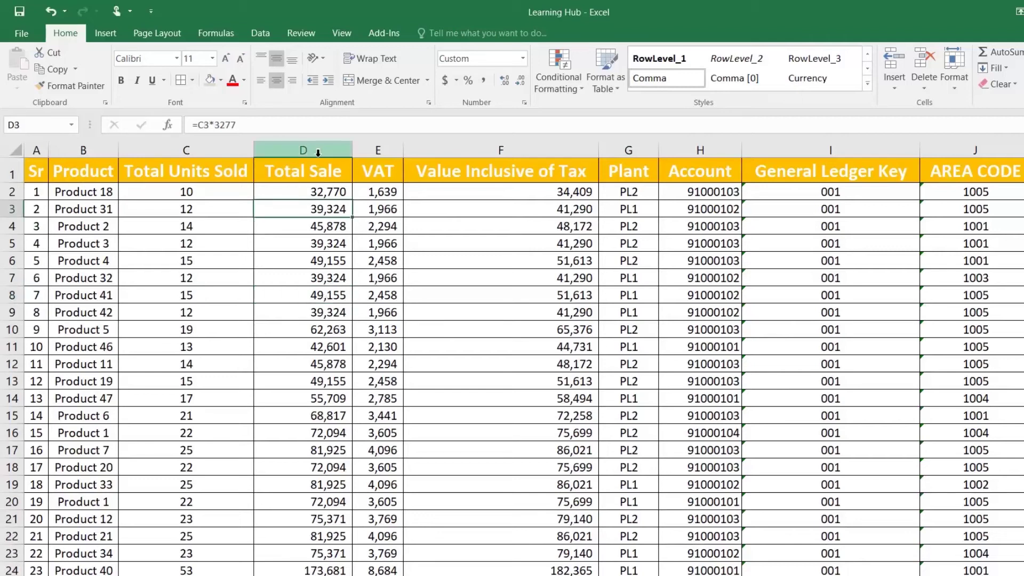
pyautogui.click(319, 194)
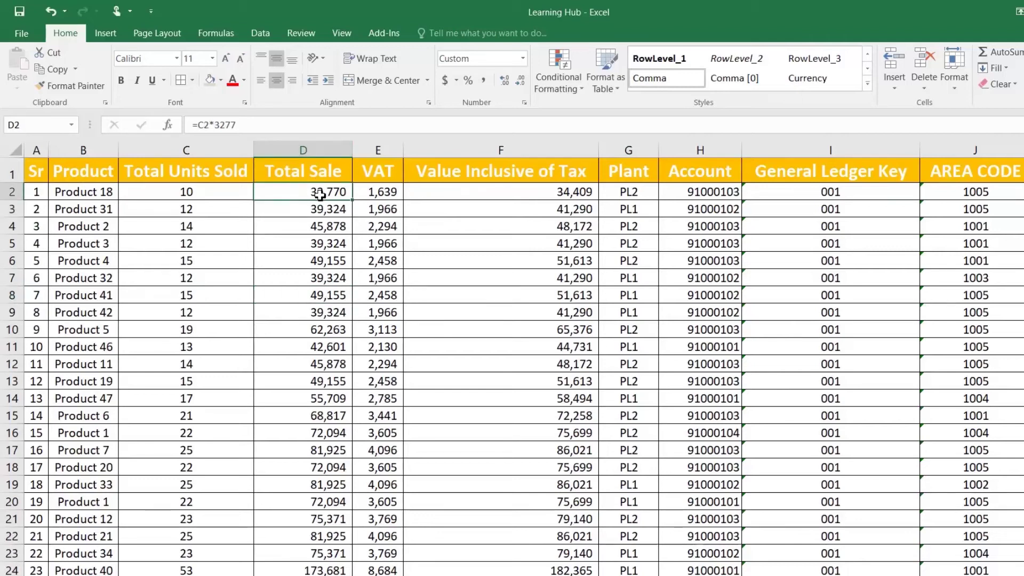
pyautogui.hotkey('ctrl', 'shift', 'Down')
pyautogui.scroll(3, 363, 196)
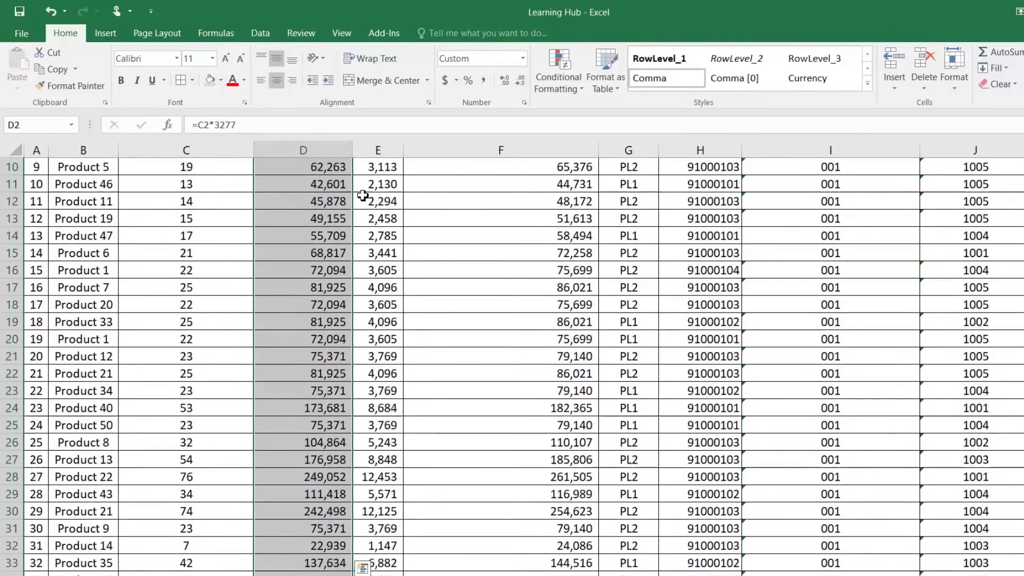
pyautogui.scroll(6, 363, 196)
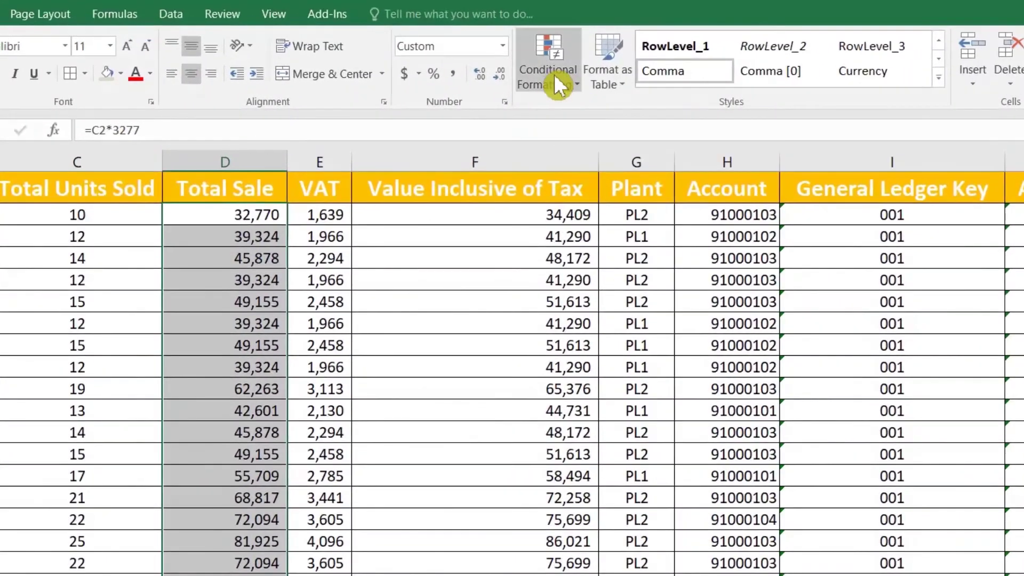
# Start a new rule for the Total Sale cells: Cell Value less than 30000
pyautogui.click(556, 81)
pyautogui.click(574, 308)
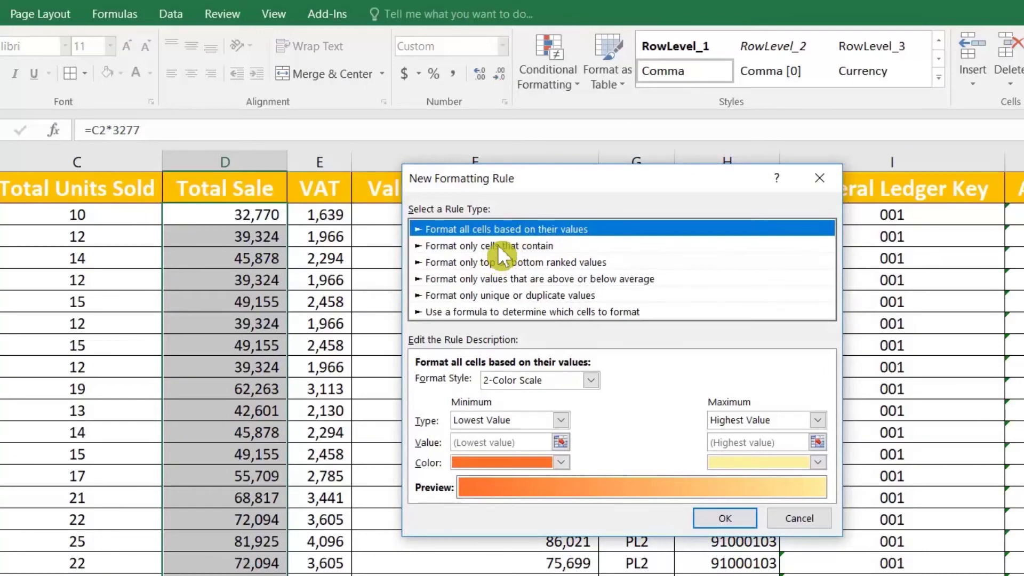
pyautogui.click(498, 246)
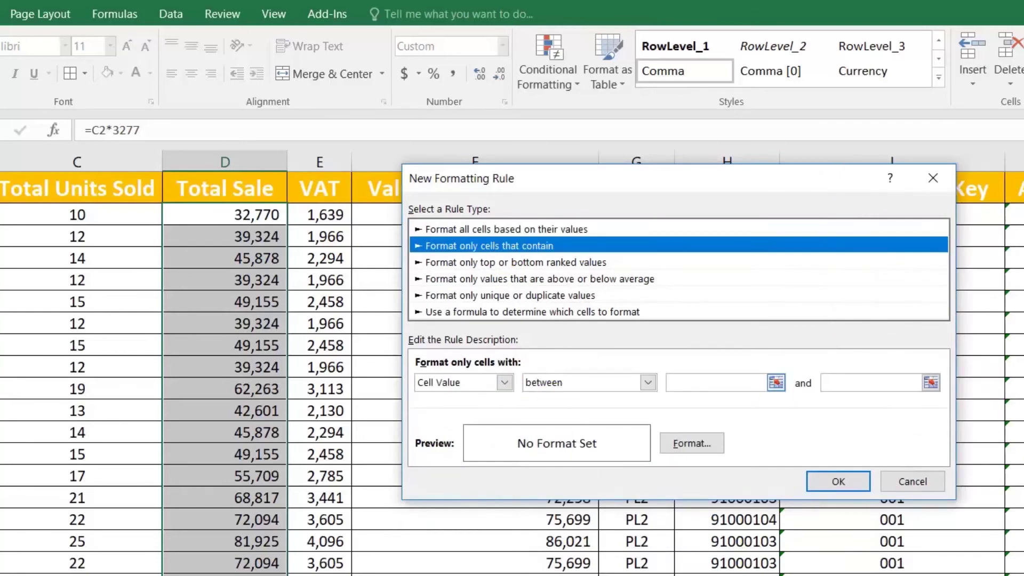
pyautogui.click(771, 386)
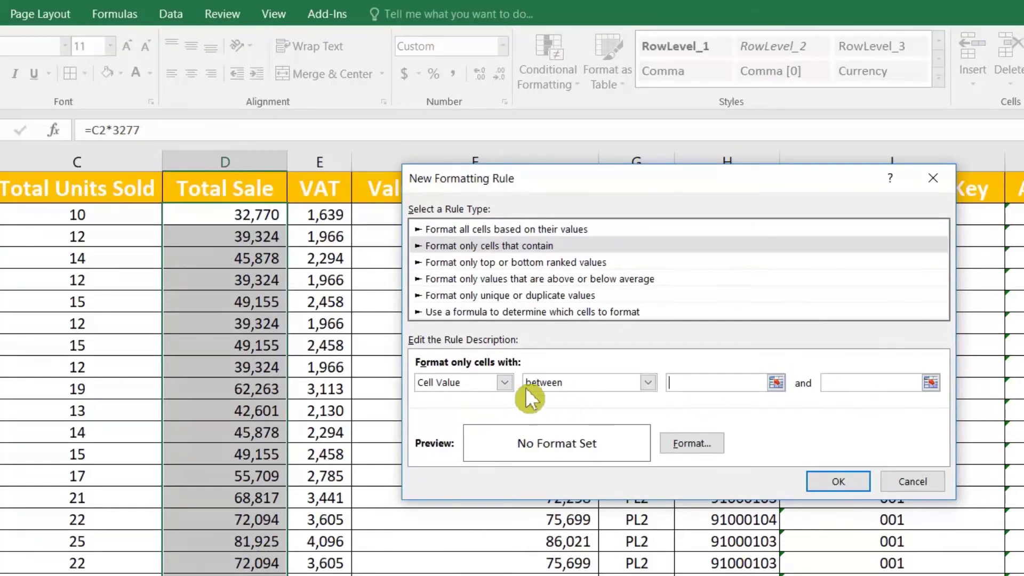
pyautogui.click(555, 383)
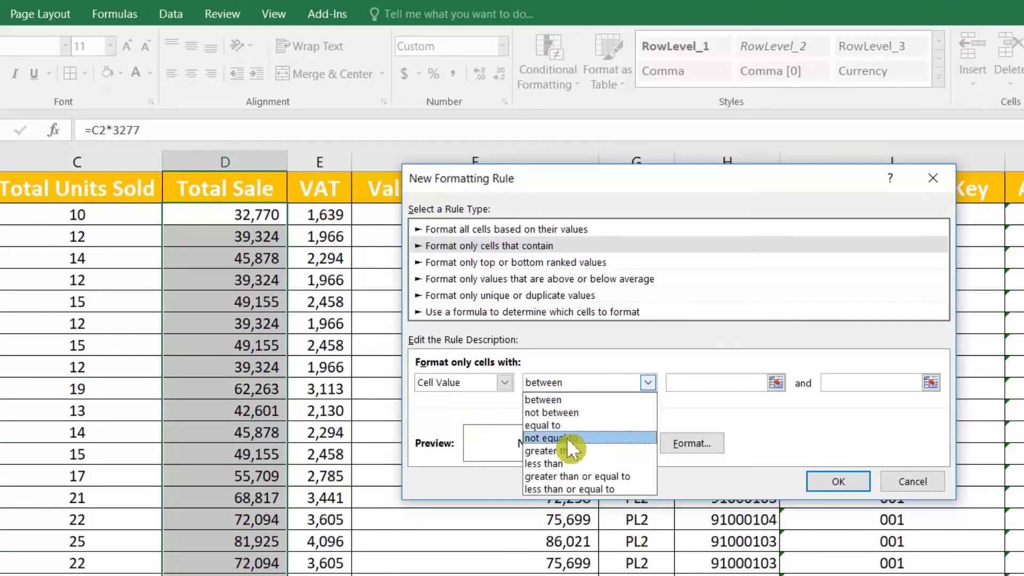
pyautogui.click(587, 463)
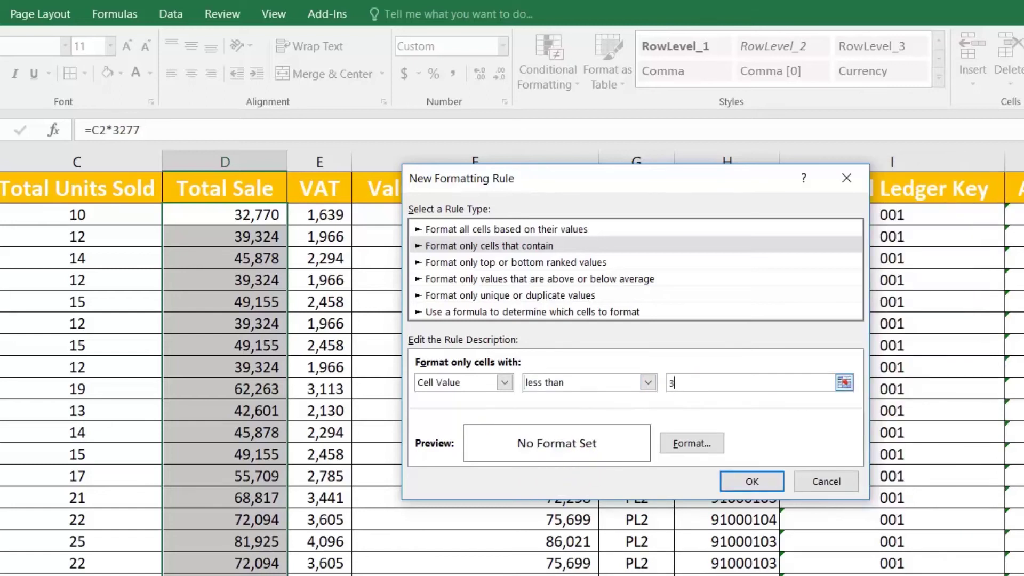
pyautogui.write('30000')
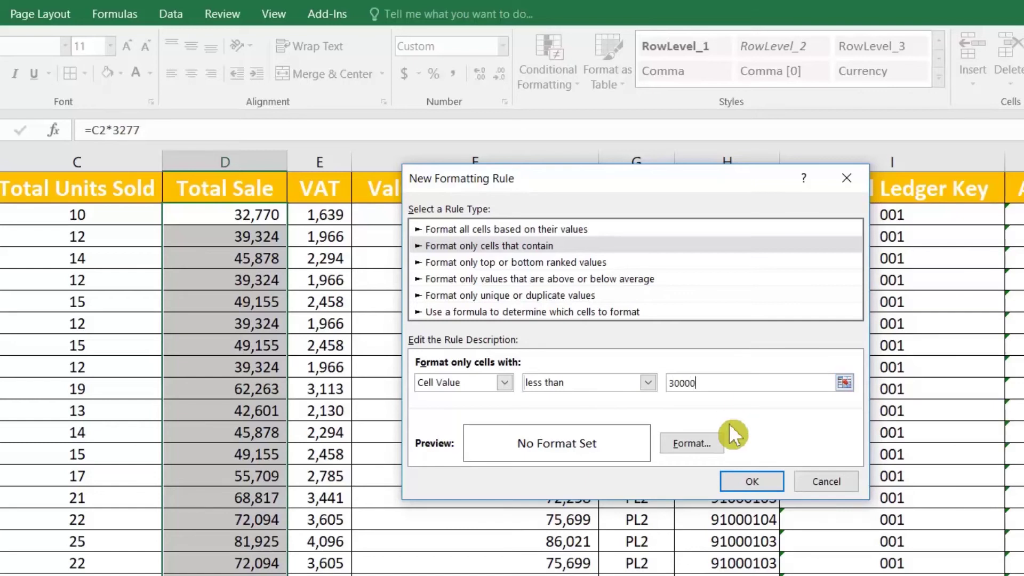
# Give matching cells a red fill and bold font, and apply the rule
pyautogui.click(694, 443)
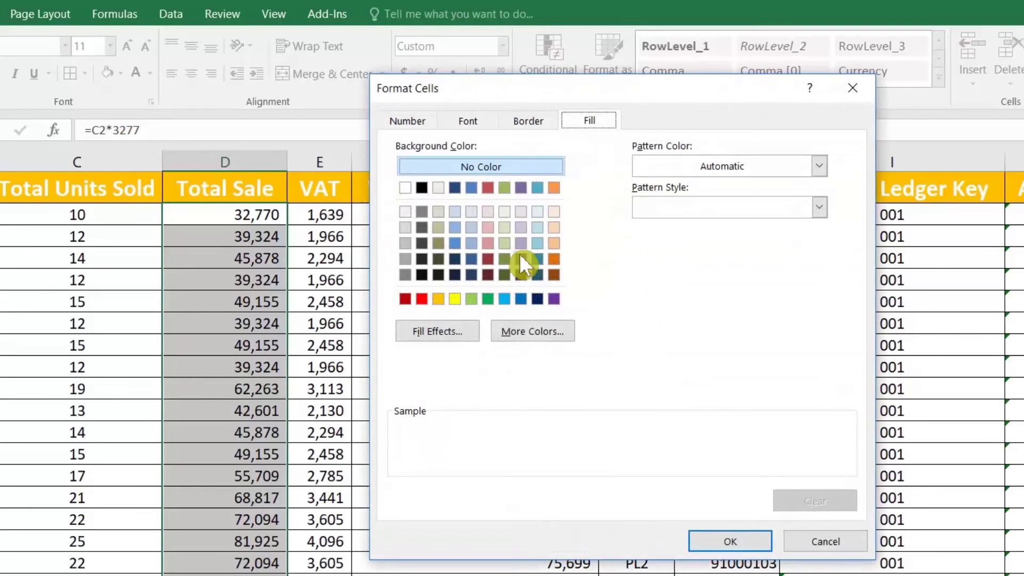
pyautogui.click(422, 299)
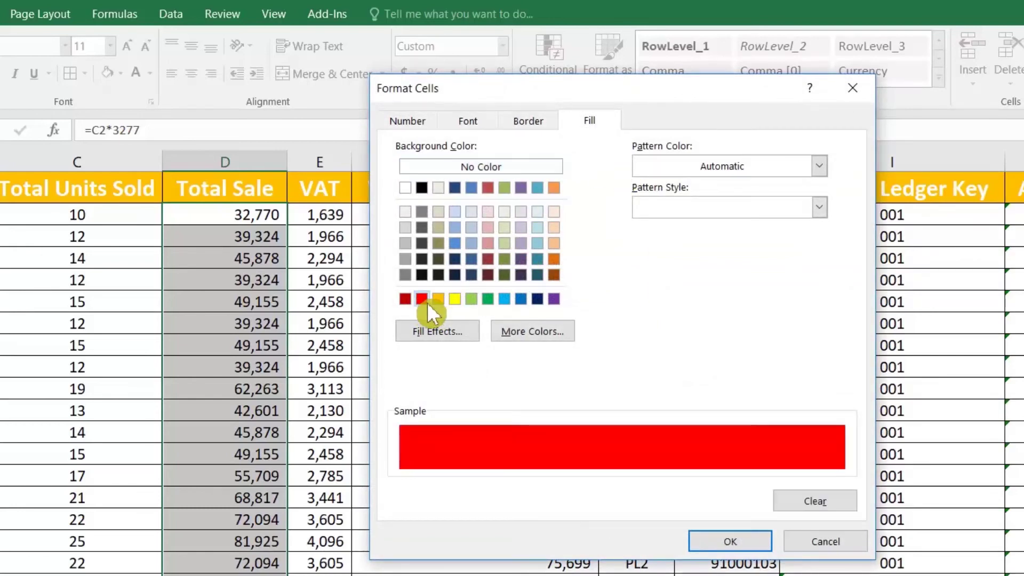
pyautogui.click(468, 121)
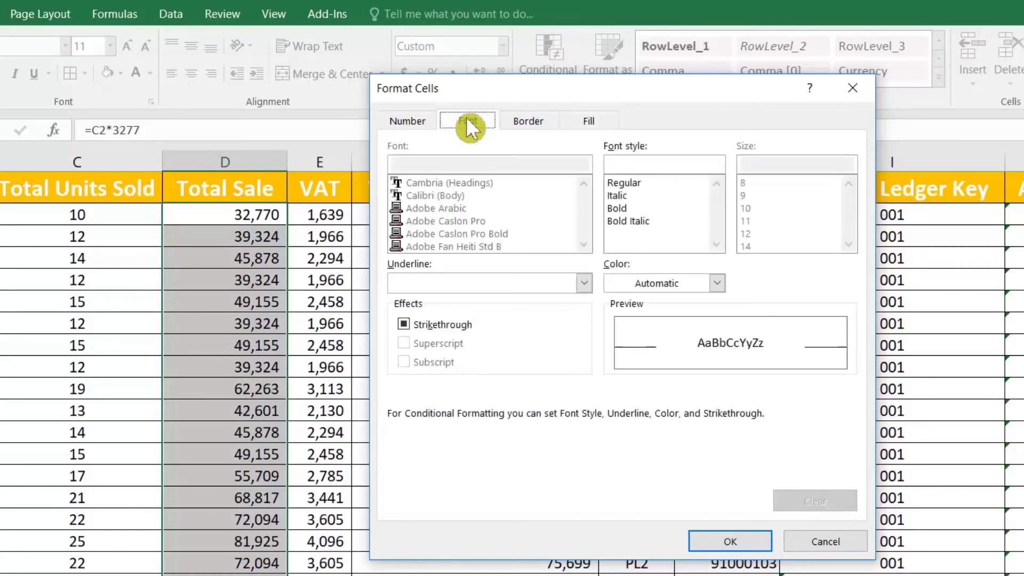
pyautogui.click(630, 208)
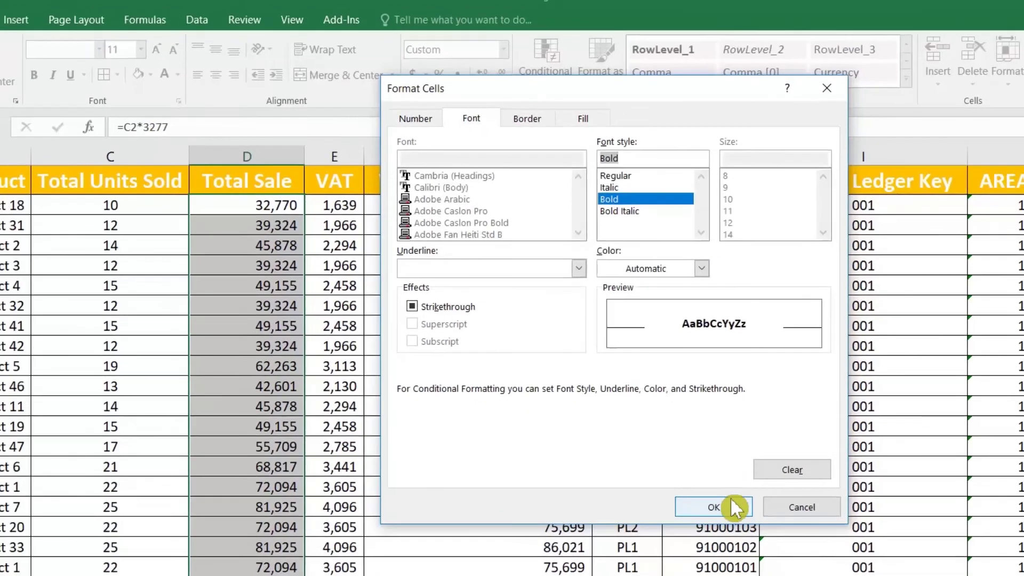
pyautogui.click(731, 501)
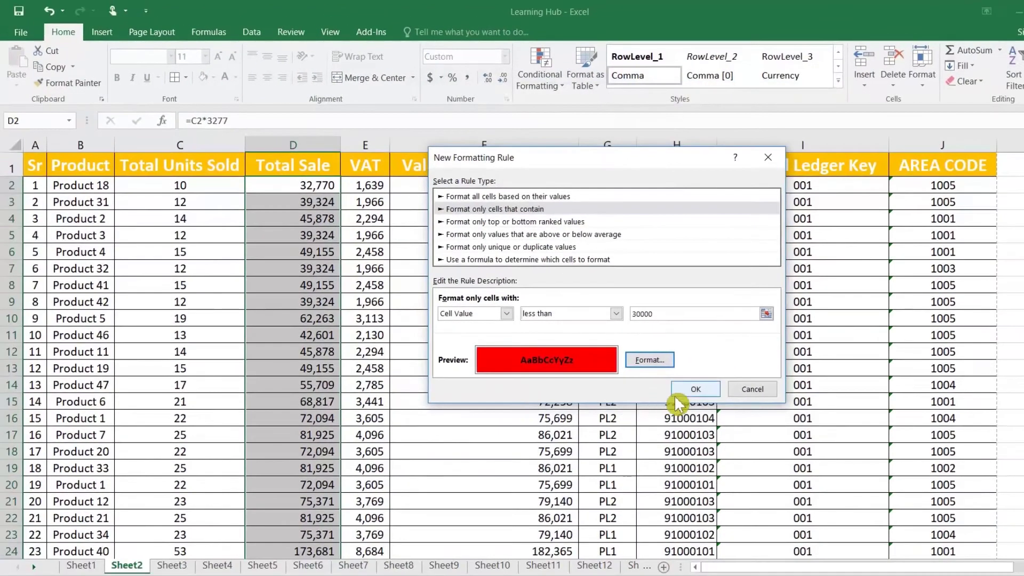
pyautogui.click(720, 459)
pyautogui.click(327, 269)
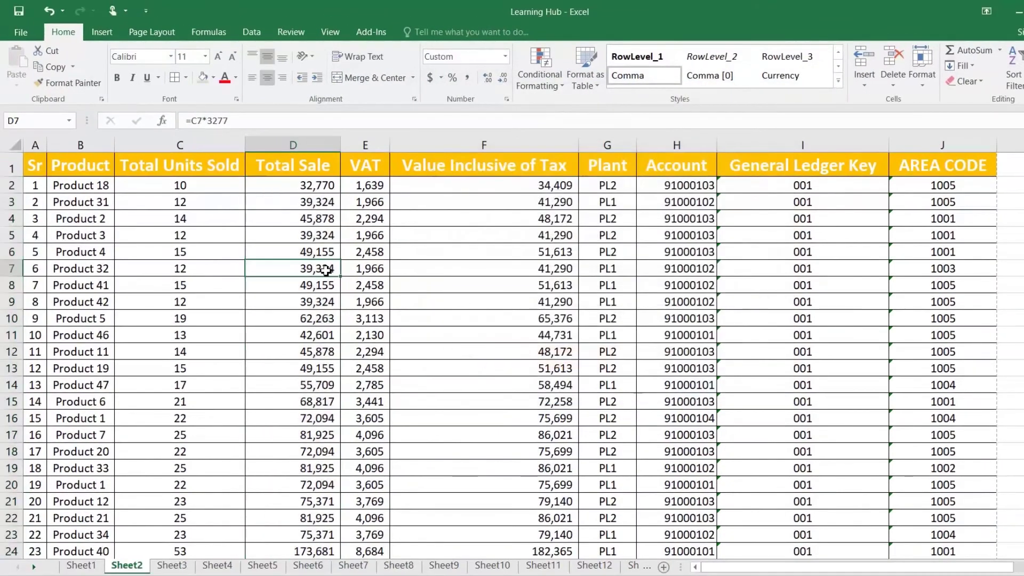
pyautogui.scroll(-3, 326, 269)
pyautogui.scroll(-4, 327, 271)
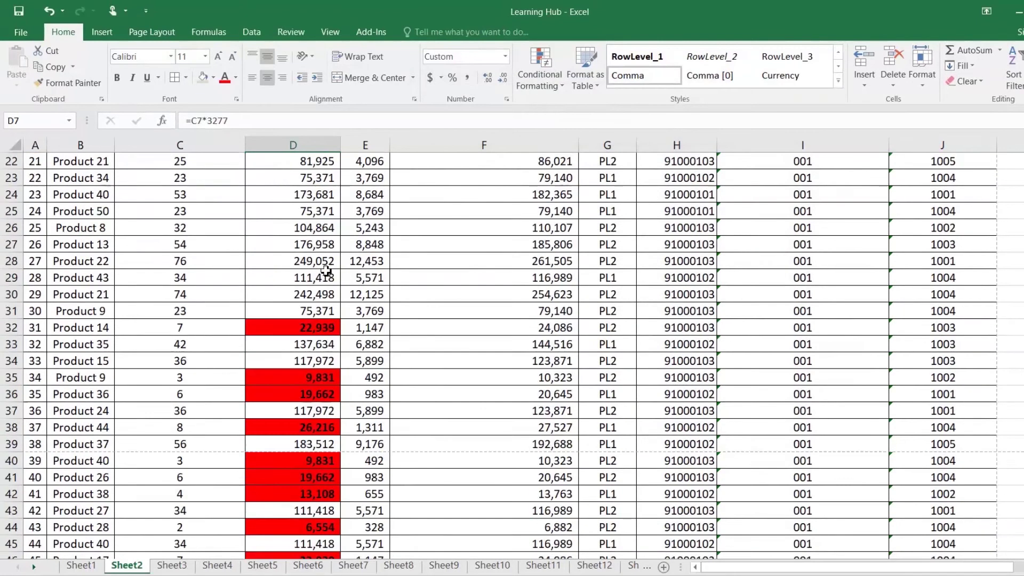
pyautogui.click(318, 329)
pyautogui.scroll(-3, 318, 329)
pyautogui.click(298, 226)
pyautogui.click(298, 244)
pyautogui.click(311, 327)
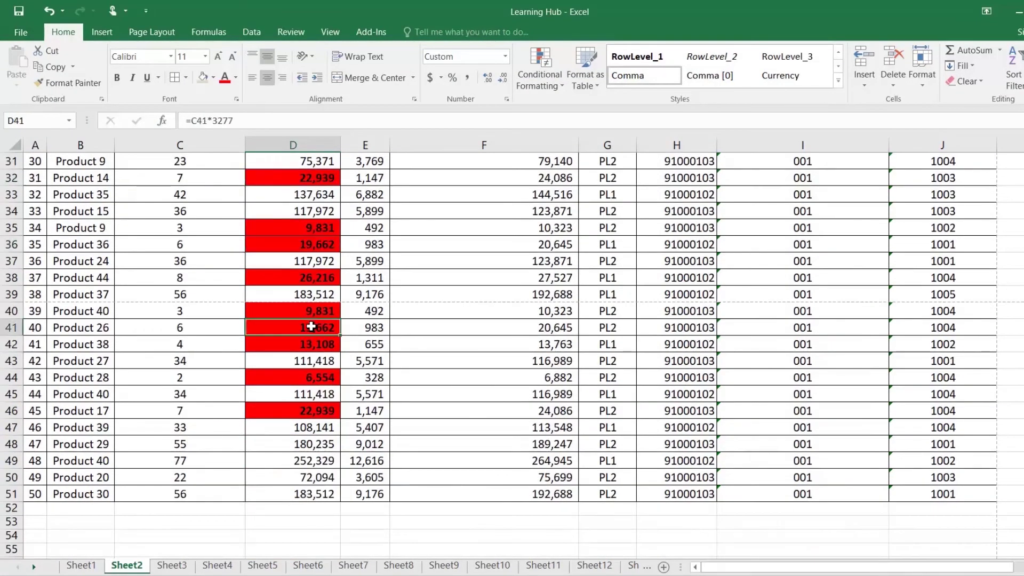
pyautogui.scroll(4, 312, 328)
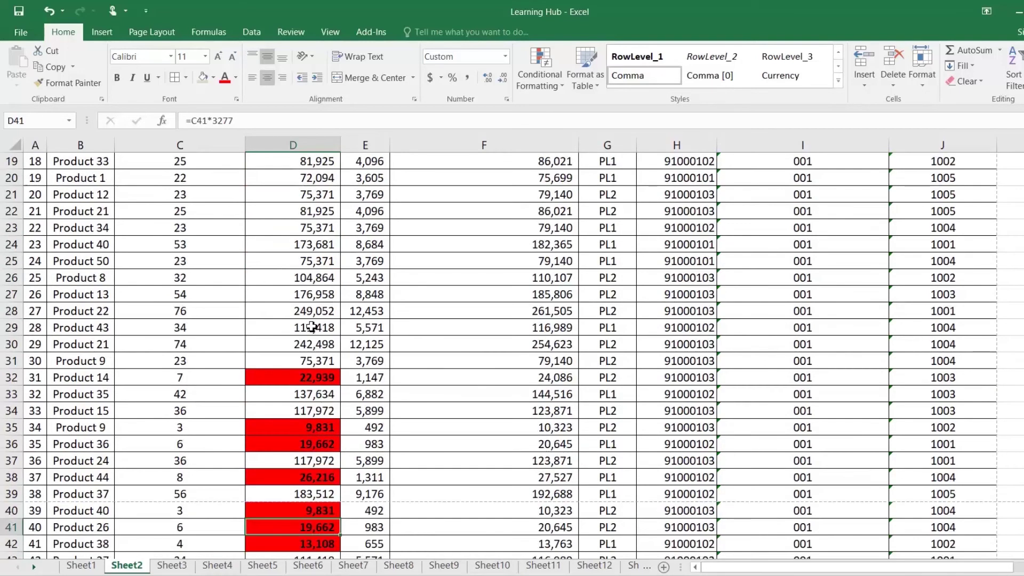
pyautogui.scroll(6, 311, 327)
pyautogui.click(315, 169)
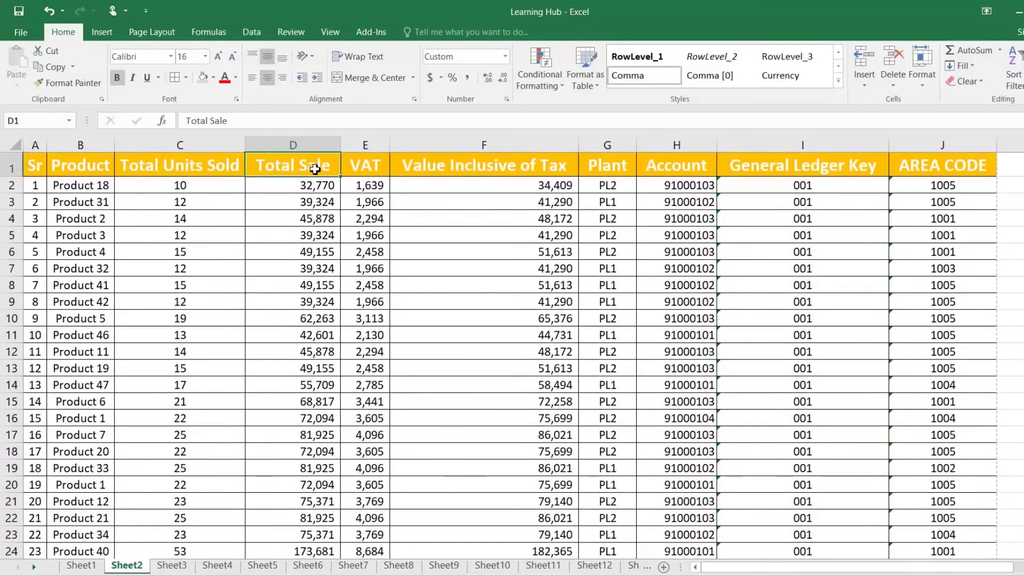
pyautogui.click(251, 32)
pyautogui.click(470, 69)
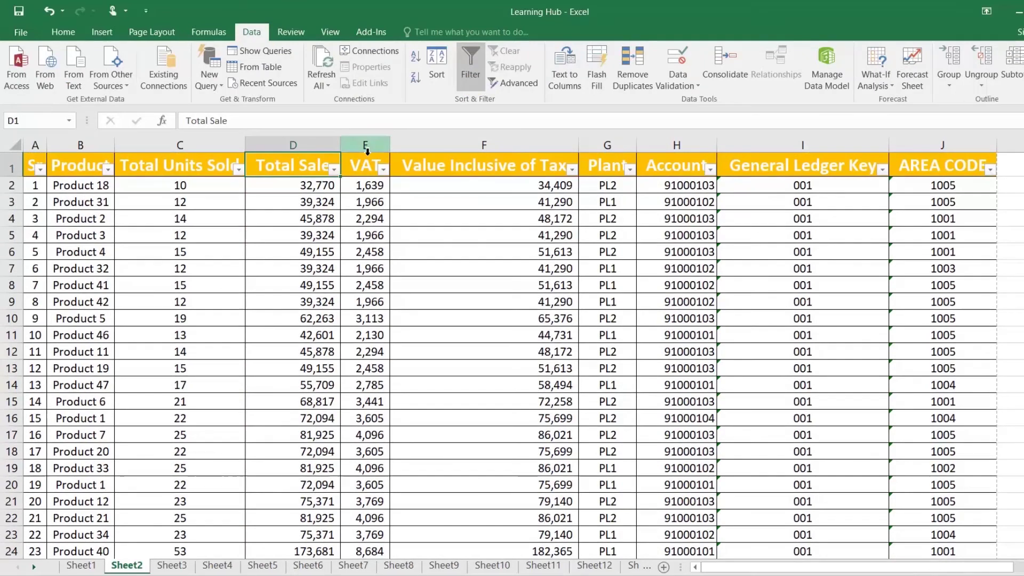
pyautogui.click(334, 170)
pyautogui.moveTo(325, 257)
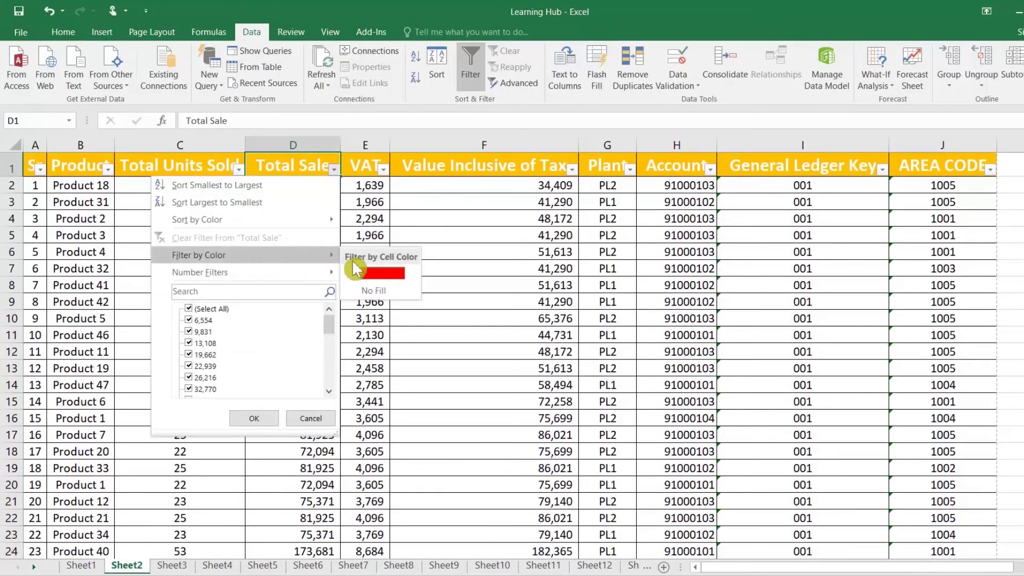
pyautogui.click(383, 273)
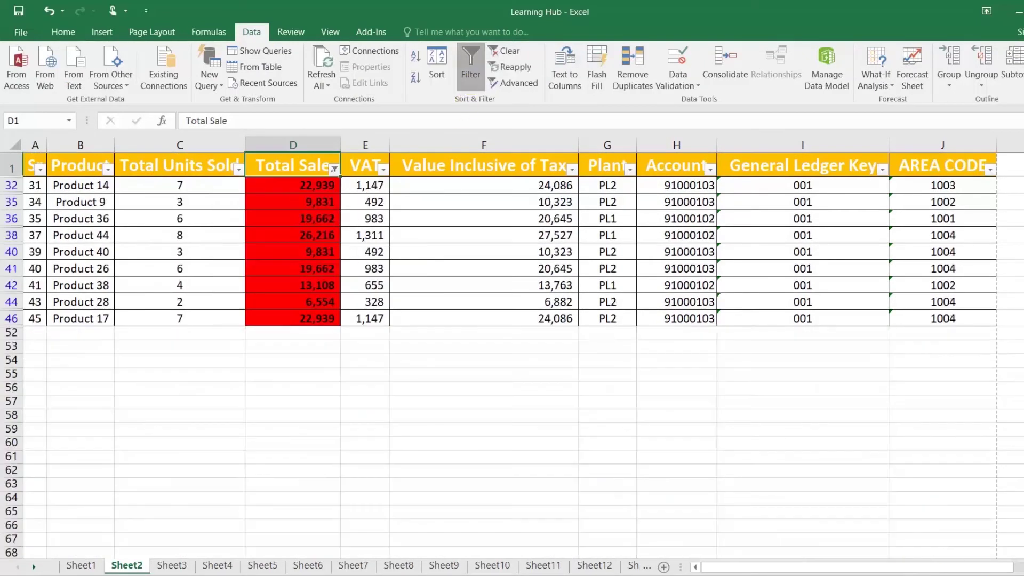
pyautogui.click(470, 83)
pyautogui.press('Left')
pyautogui.press('Left')
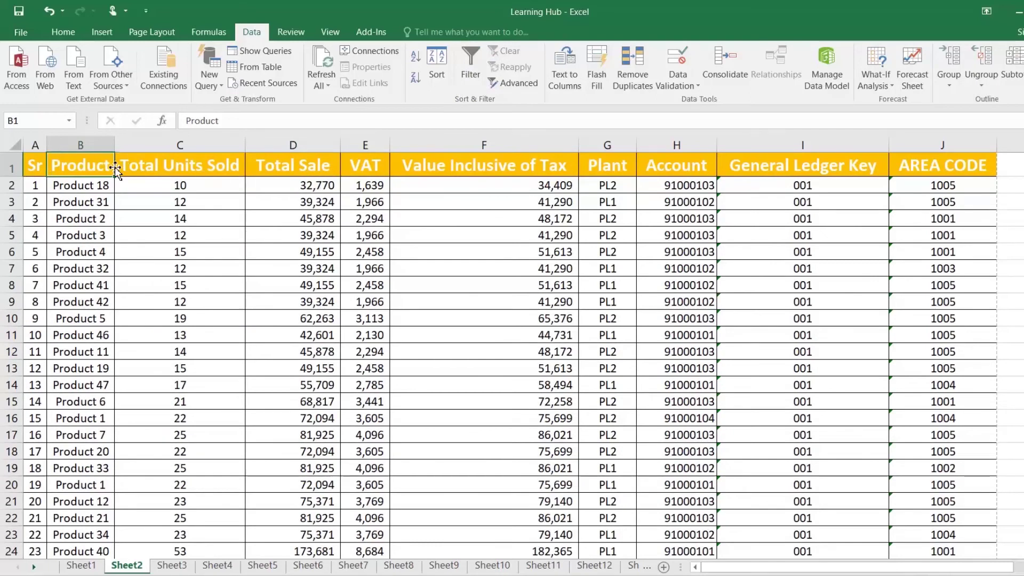
pyautogui.hotkey('ctrl', 'shift', 'Down')
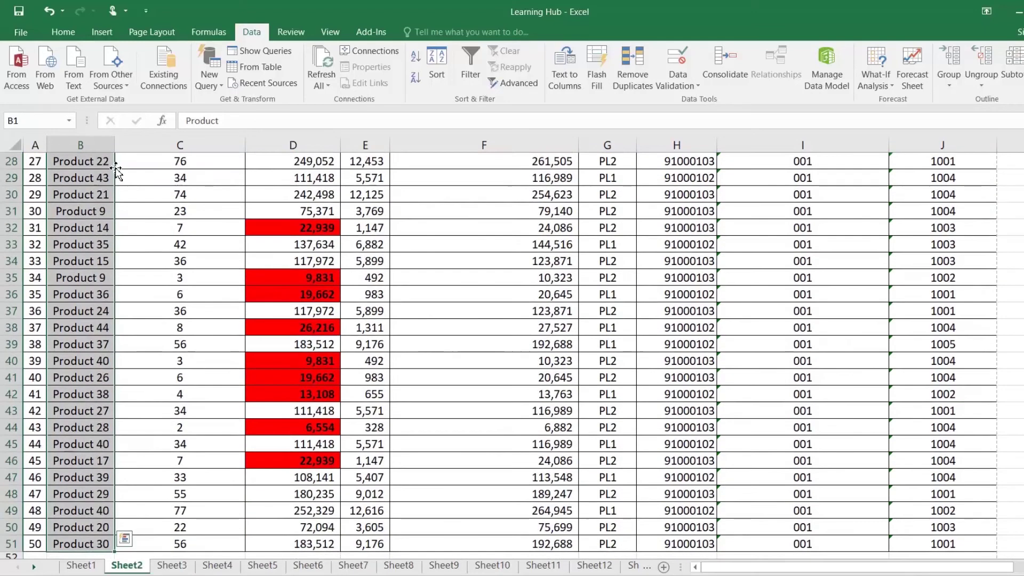
pyautogui.scroll(4, 116, 171)
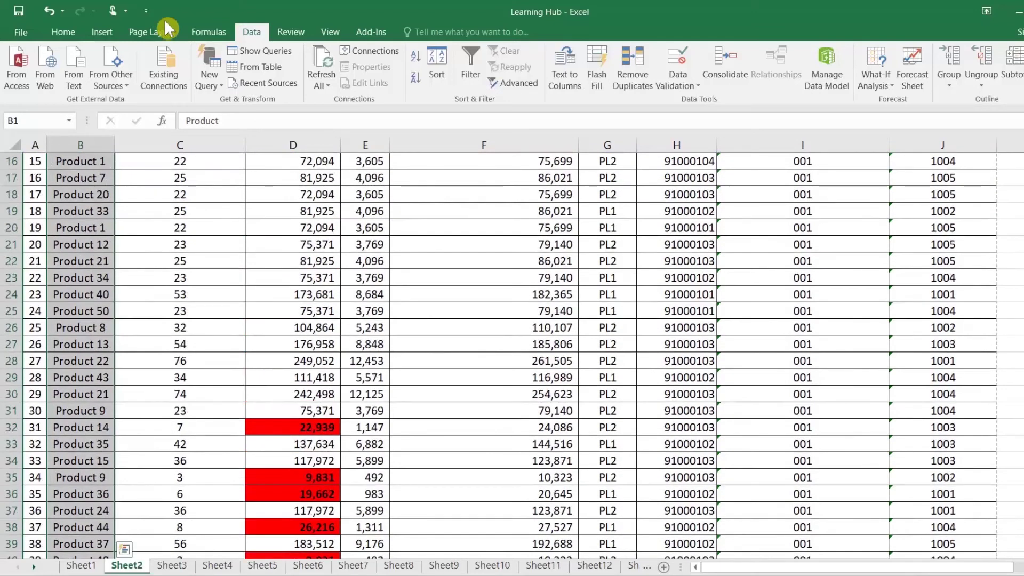
pyautogui.click(63, 32)
# Create a new rule for cells whose Specific Text contains 22
pyautogui.click(538, 86)
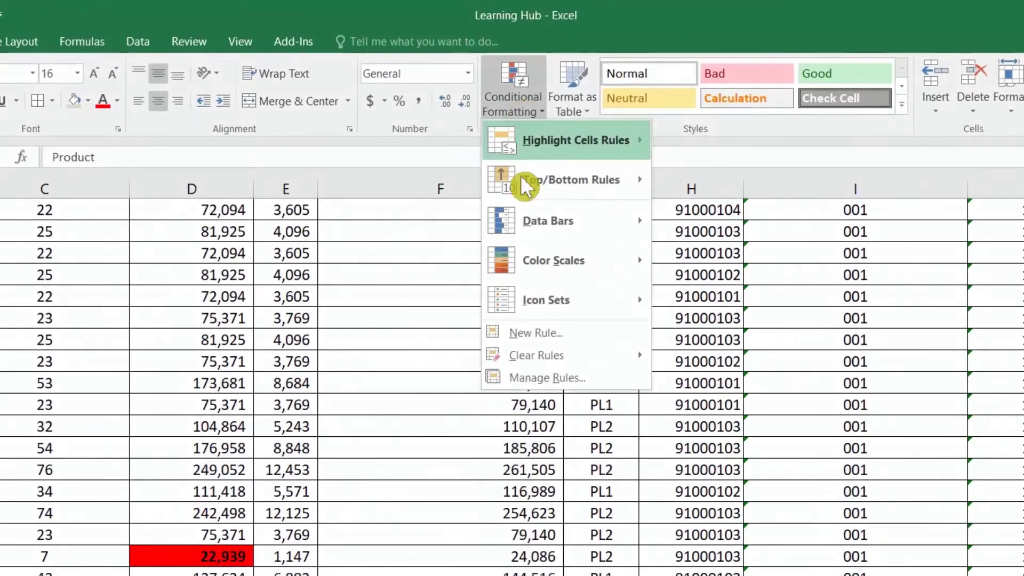
pyautogui.click(538, 281)
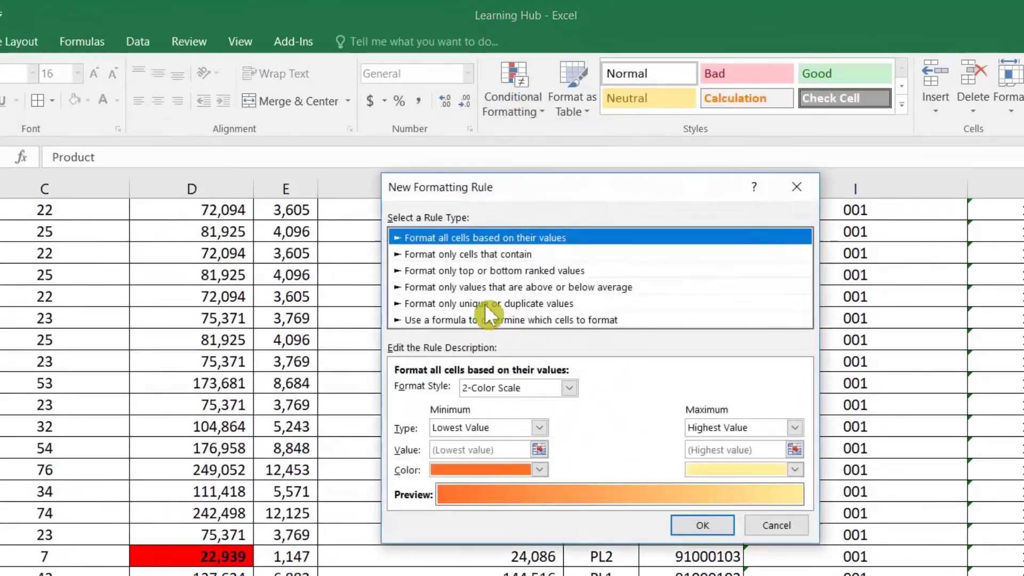
pyautogui.click(488, 255)
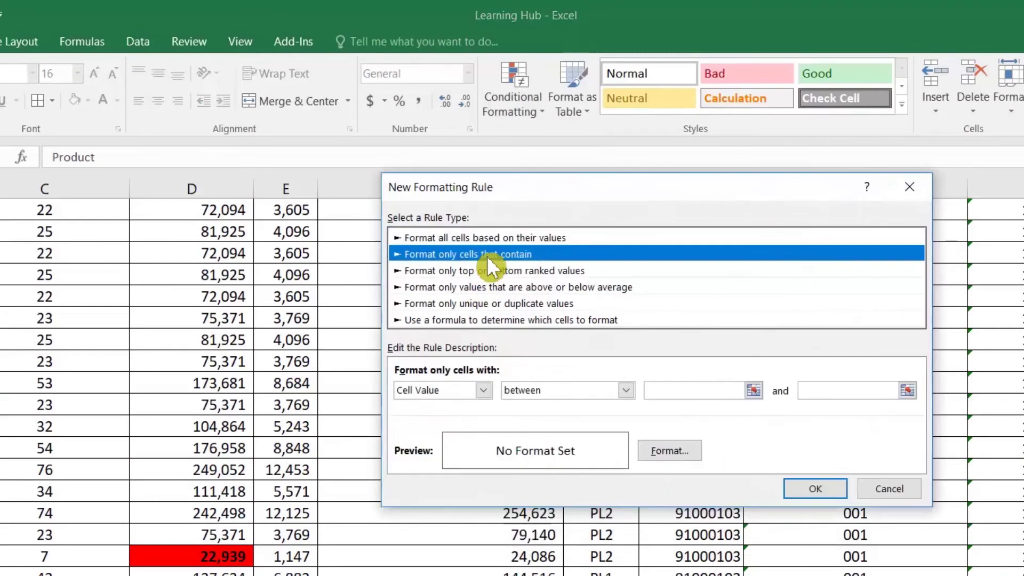
pyautogui.click(483, 391)
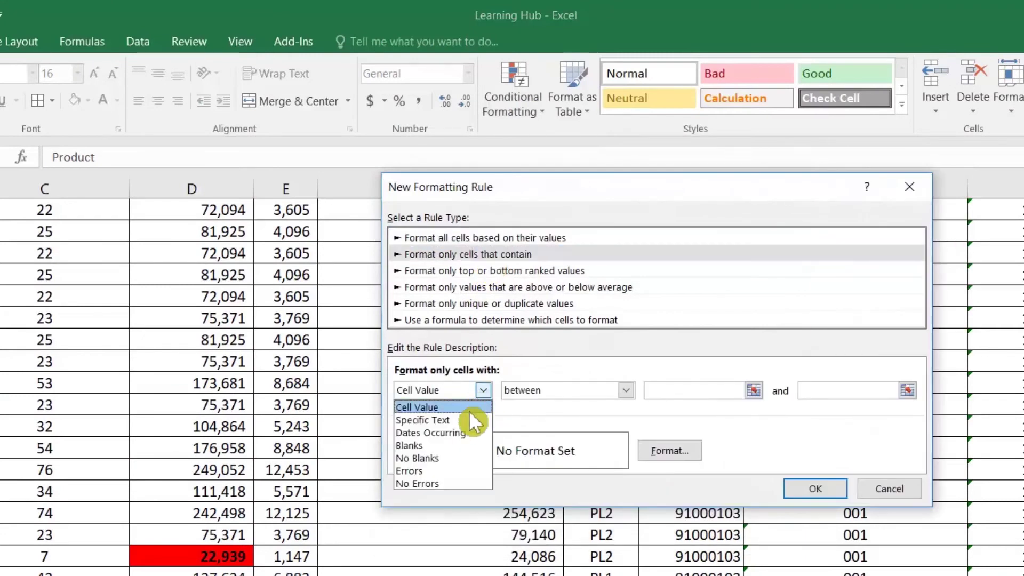
pyautogui.click(472, 403)
pyautogui.click(606, 390)
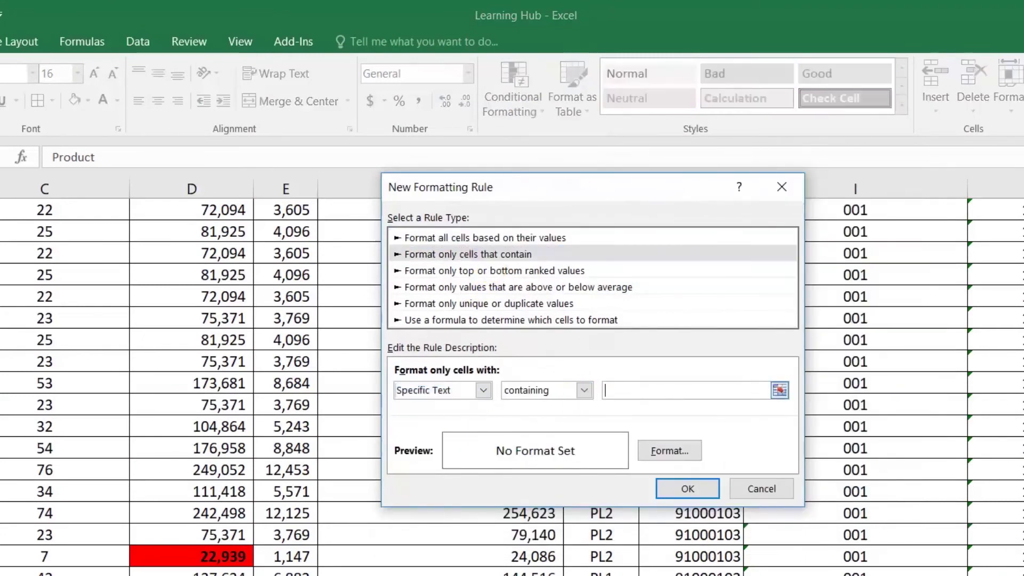
pyautogui.click(466, 390)
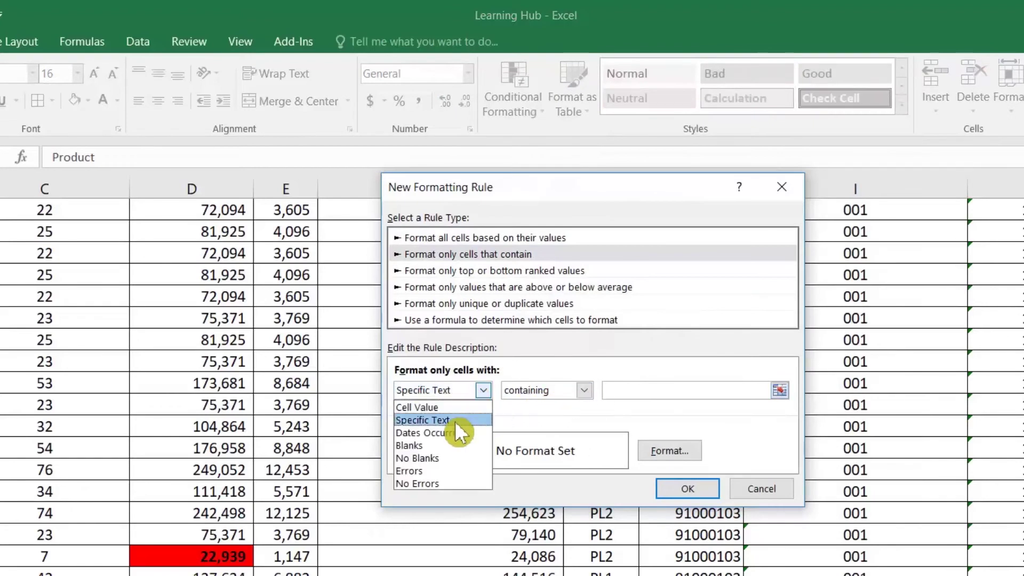
pyautogui.click(578, 419)
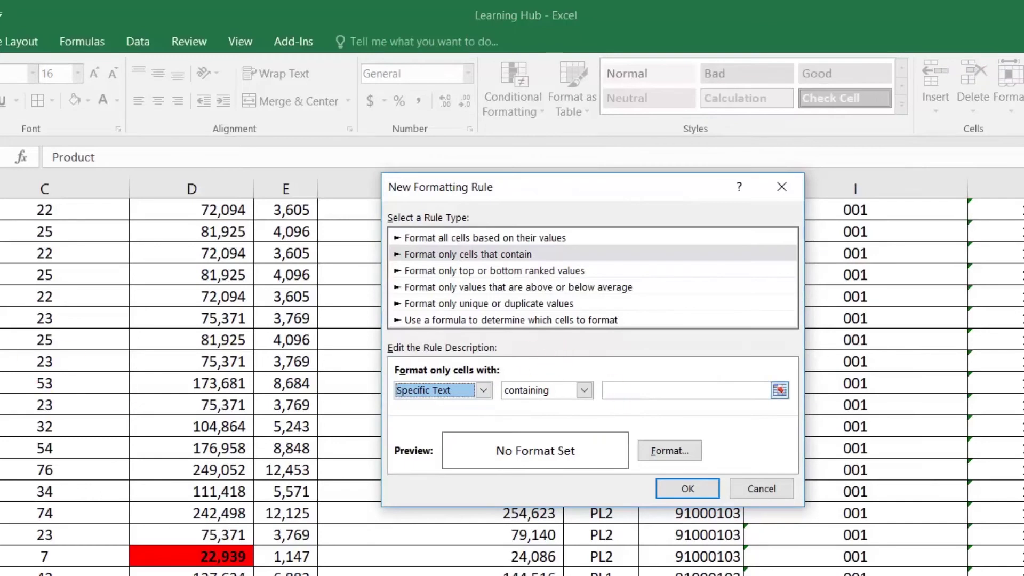
pyautogui.click(686, 390)
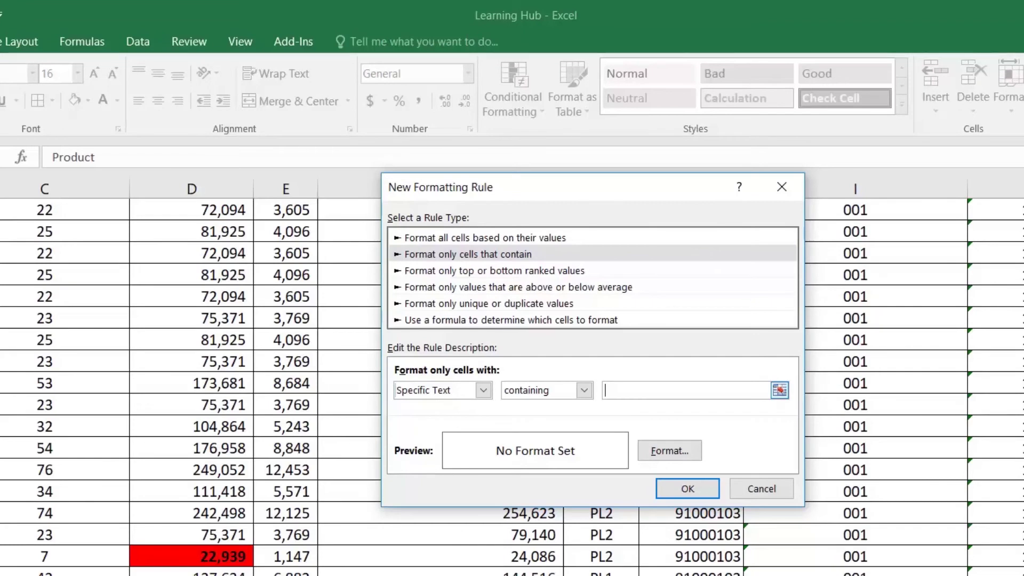
pyautogui.write('22')
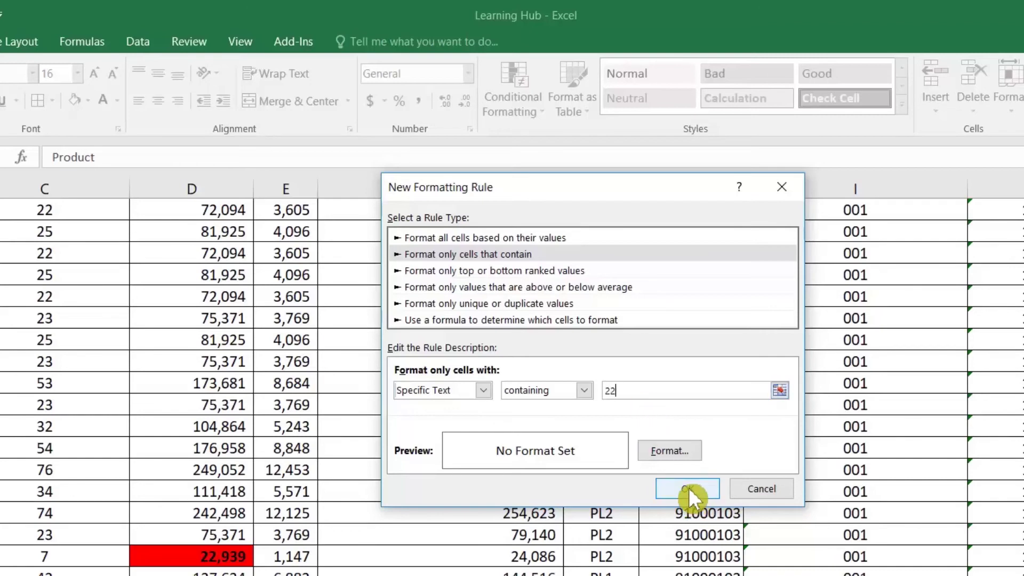
# Give the text-22 rule a green fill and apply it
pyautogui.click(662, 451)
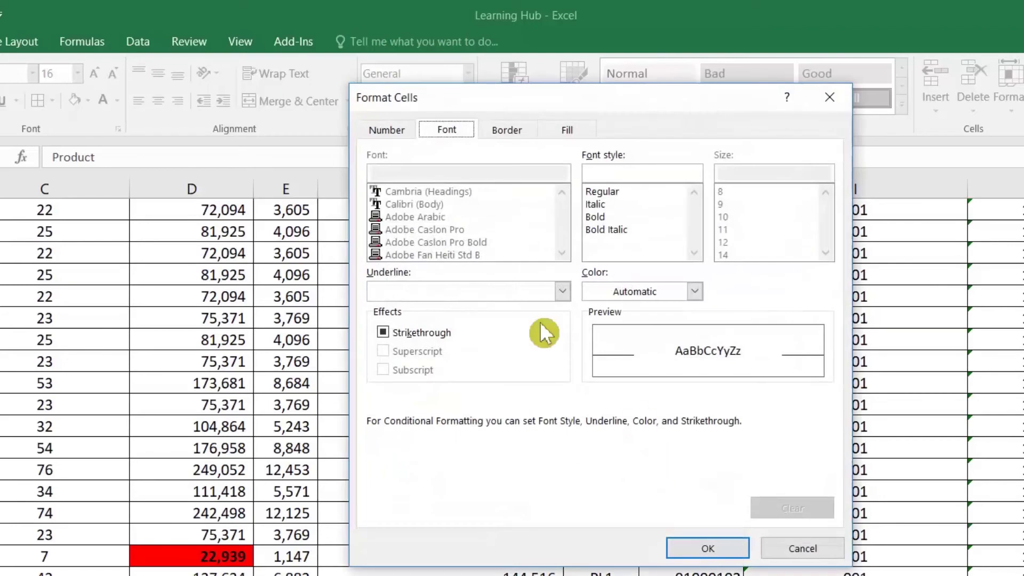
pyautogui.click(568, 130)
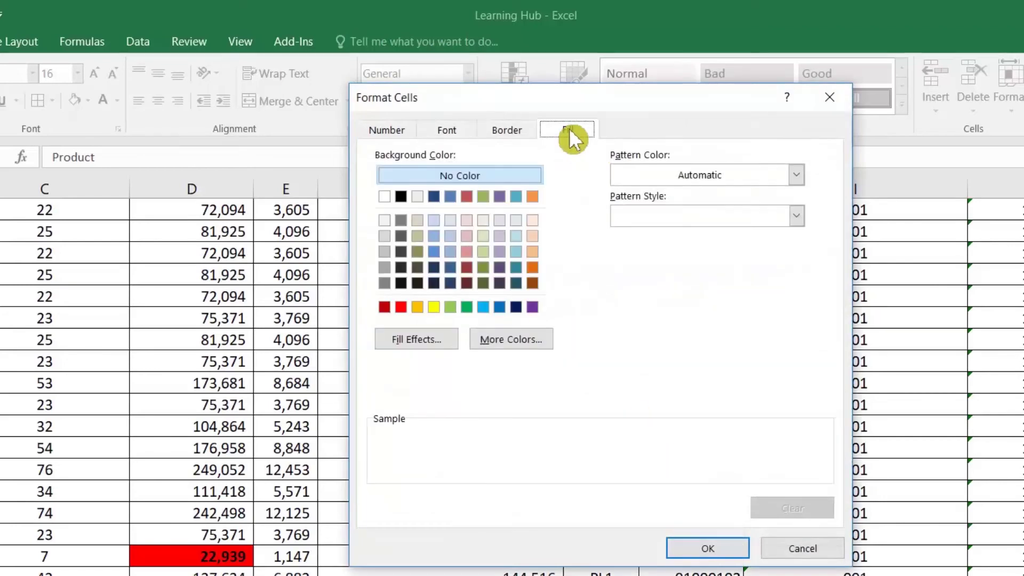
pyautogui.click(468, 306)
pyautogui.click(707, 547)
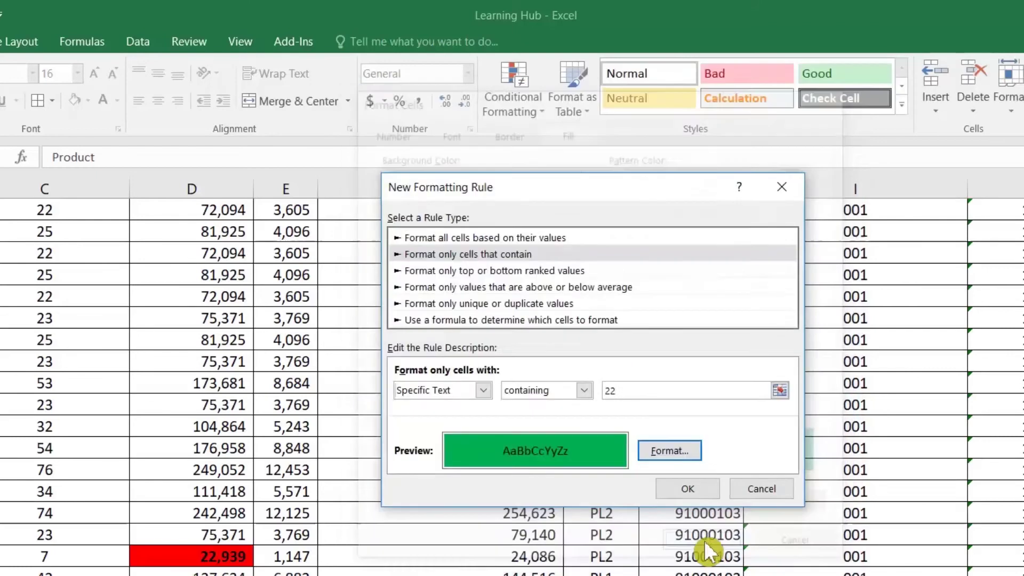
pyautogui.click(688, 488)
pyautogui.click(108, 401)
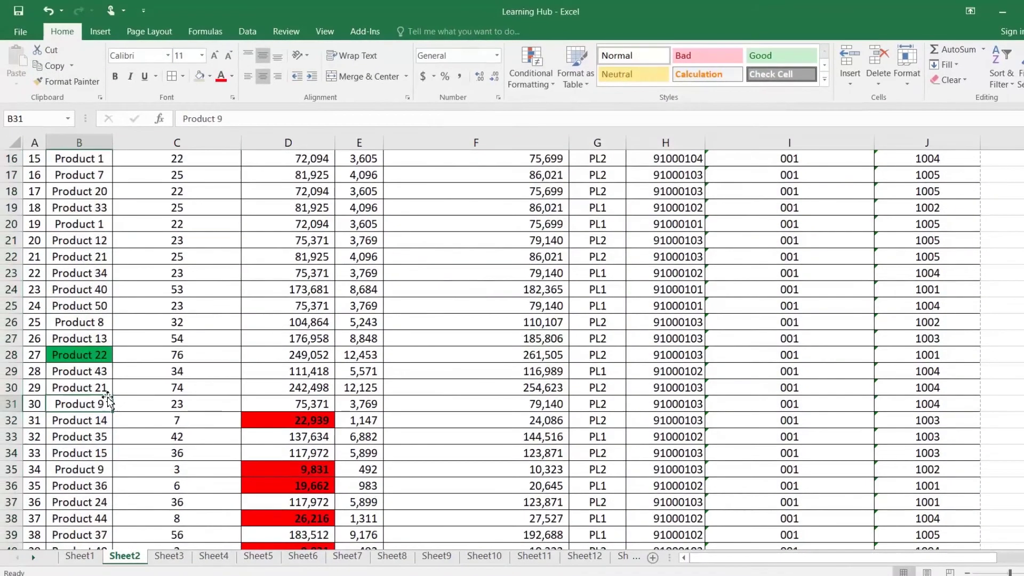
# Check the green Product 22 cell, then select and browse rows A1:H18 of Sheet2's table
pyautogui.scroll(-6, 108, 402)
pyautogui.scroll(11, 109, 399)
pyautogui.scroll(-4, 110, 399)
pyautogui.click(96, 405)
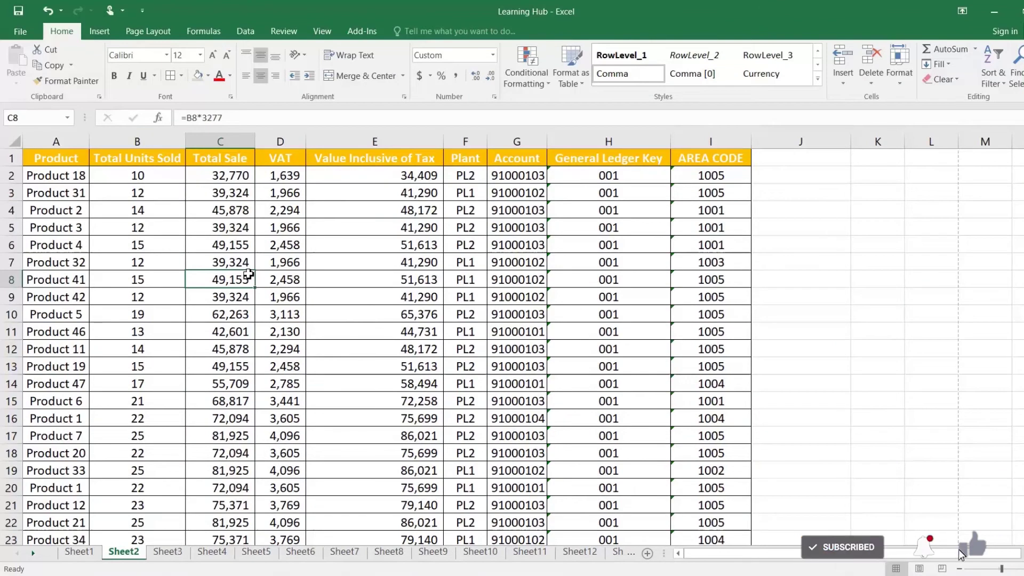
pyautogui.moveTo(55, 158); pyautogui.dragTo(660, 457)
pyautogui.scroll(-14, 660, 457)
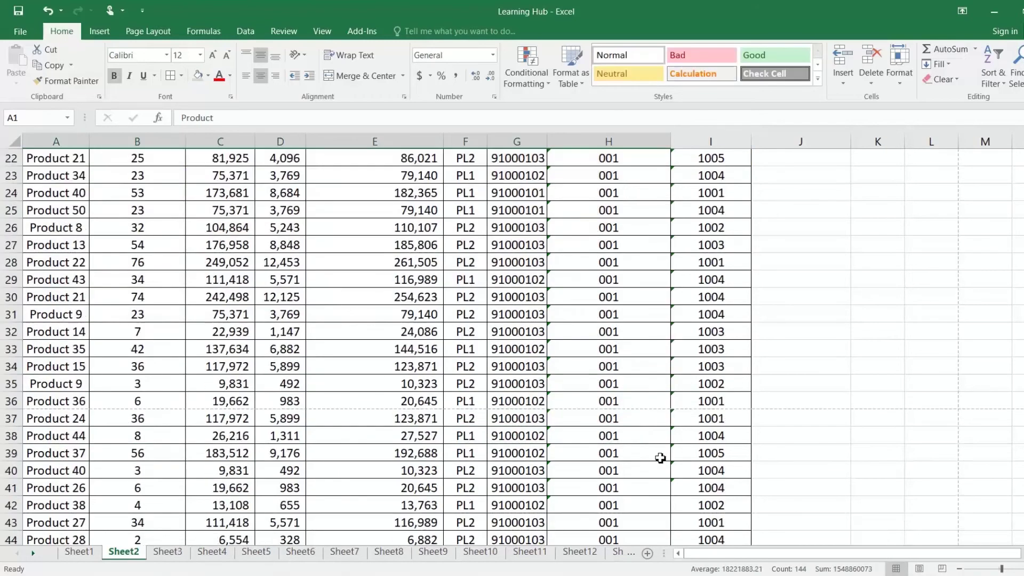
pyautogui.scroll(-5, 660, 457)
pyautogui.scroll(16, 661, 457)
pyautogui.click(372, 293)
pyautogui.scroll(3, 371, 292)
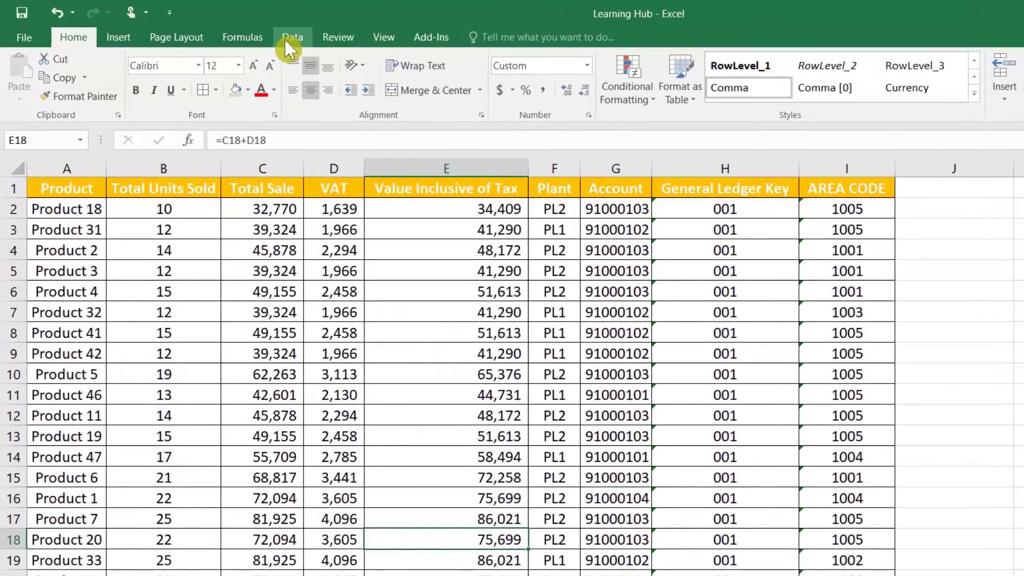
# Remove rows duplicated across every column, deleting 13 duplicate rows
pyautogui.click(272, 34)
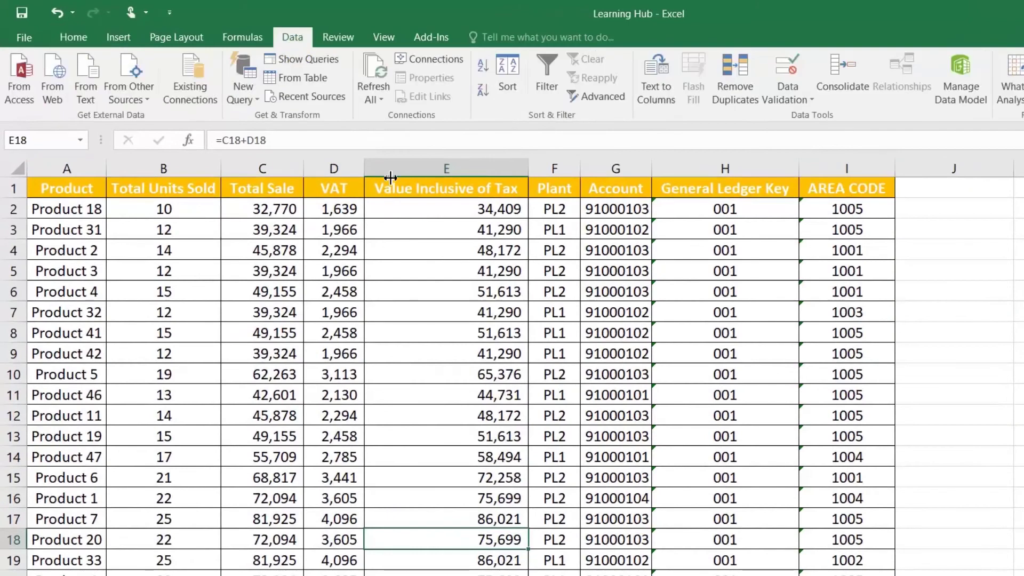
pyautogui.click(737, 85)
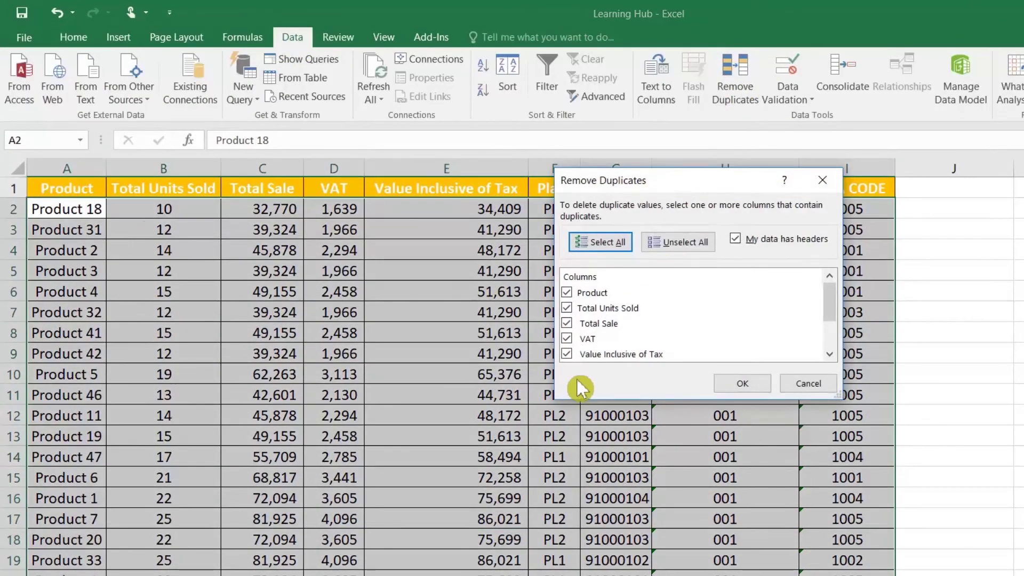
pyautogui.click(567, 338)
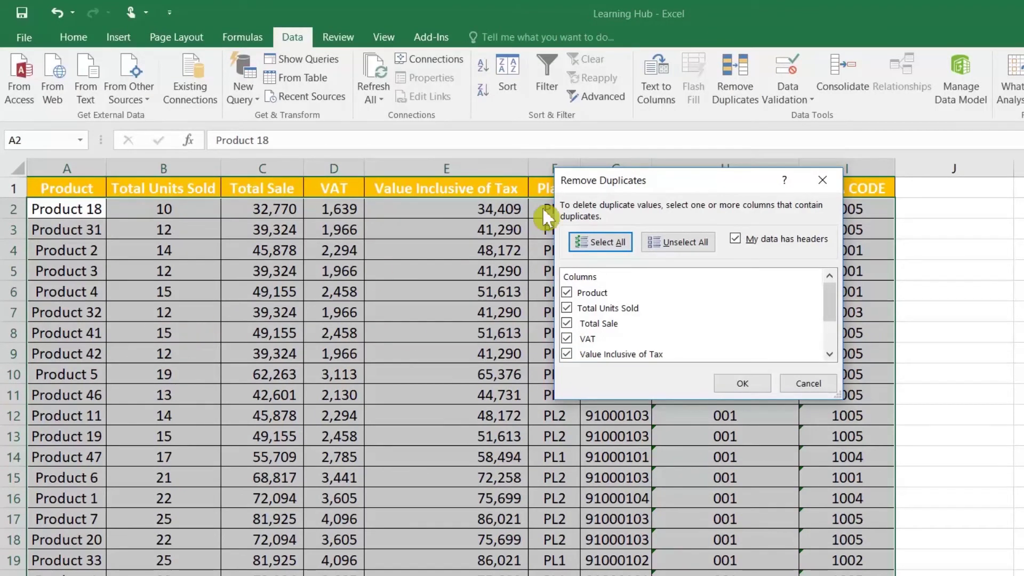
pyautogui.moveTo(611, 189); pyautogui.dragTo(541, 359)
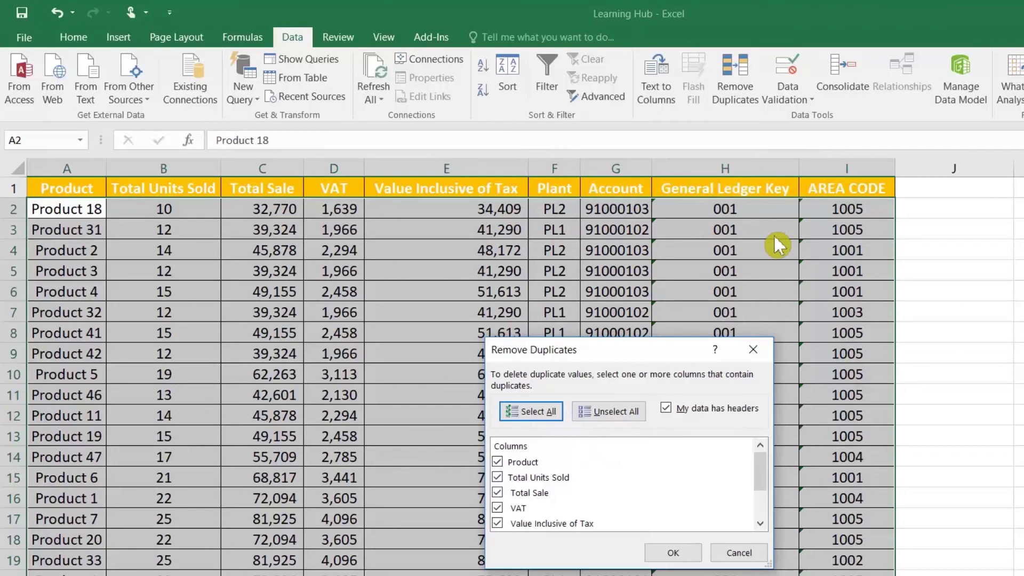
pyautogui.click(677, 552)
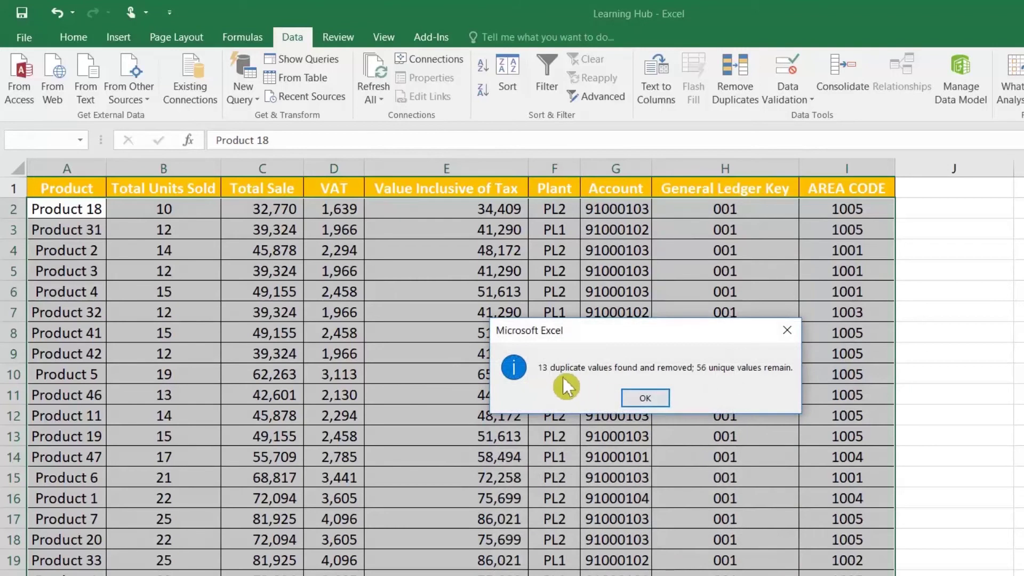
pyautogui.click(645, 398)
# Inspect the bottom of the remaining 56 unique records
pyautogui.scroll(-14, 654, 399)
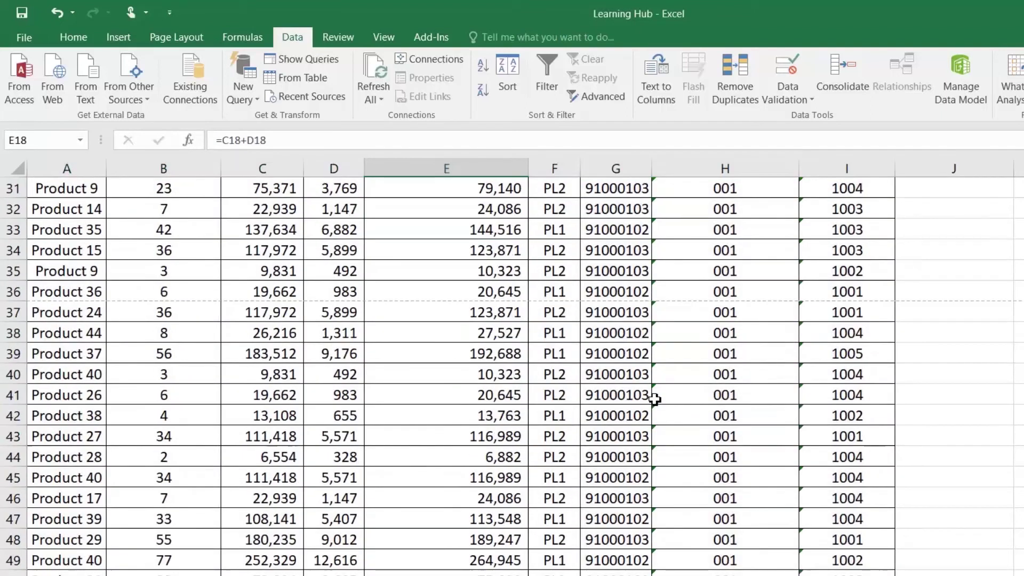
pyautogui.scroll(-1, 654, 399)
pyautogui.moveTo(84, 411); pyautogui.dragTo(78, 214)
pyautogui.click(78, 213)
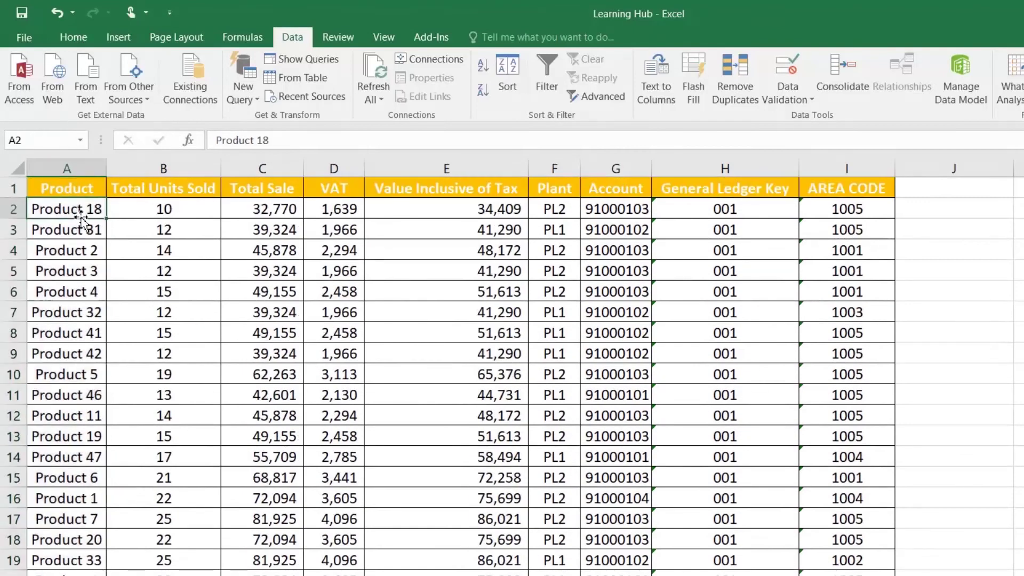
# Sort the table A to Z by Product and select the paired Product 1 and Product 2 rows
pyautogui.click(79, 189)
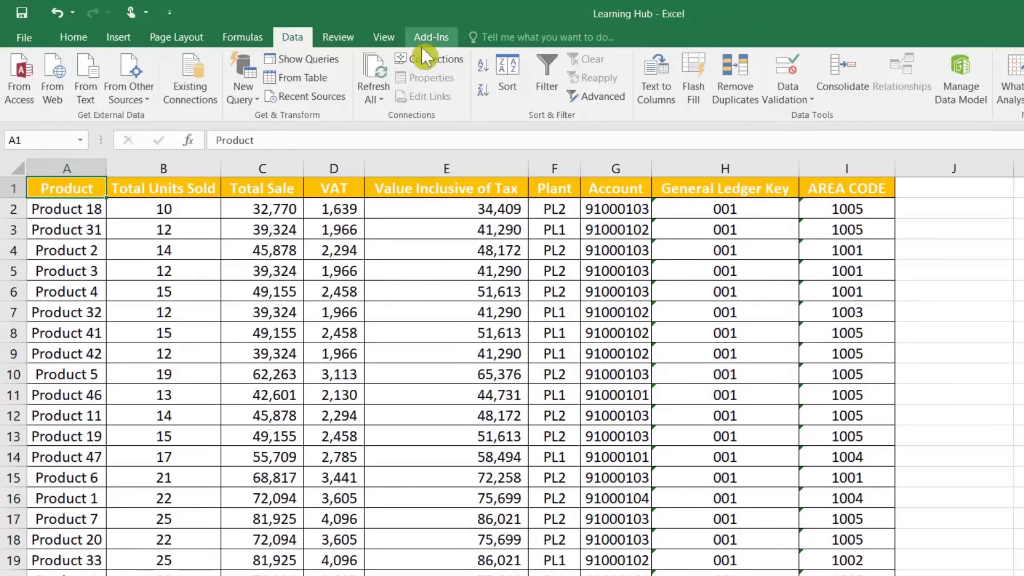
pyautogui.click(481, 75)
pyautogui.moveTo(82, 213); pyautogui.dragTo(90, 233)
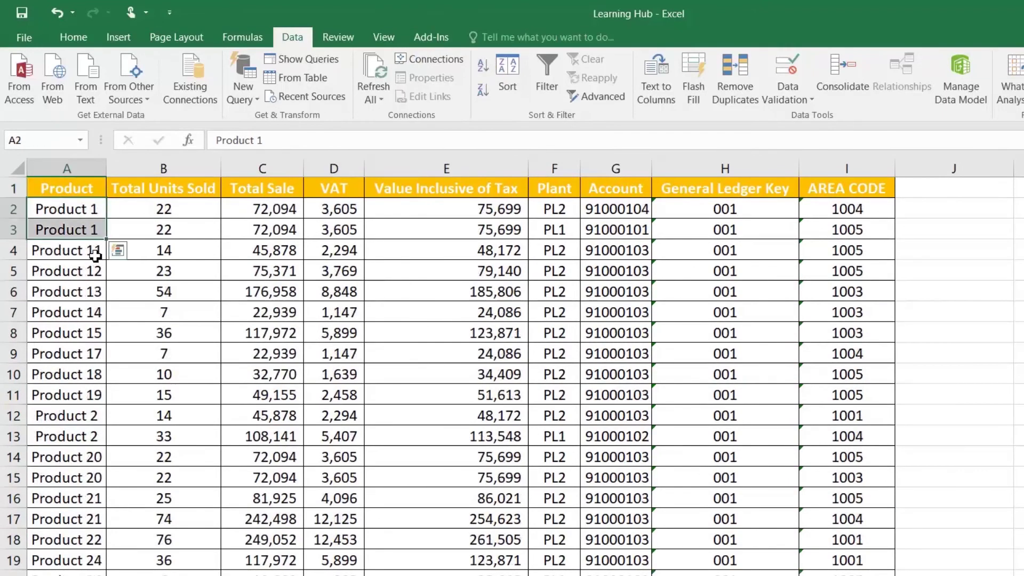
pyautogui.click(92, 252)
pyautogui.moveTo(74, 420); pyautogui.dragTo(78, 433)
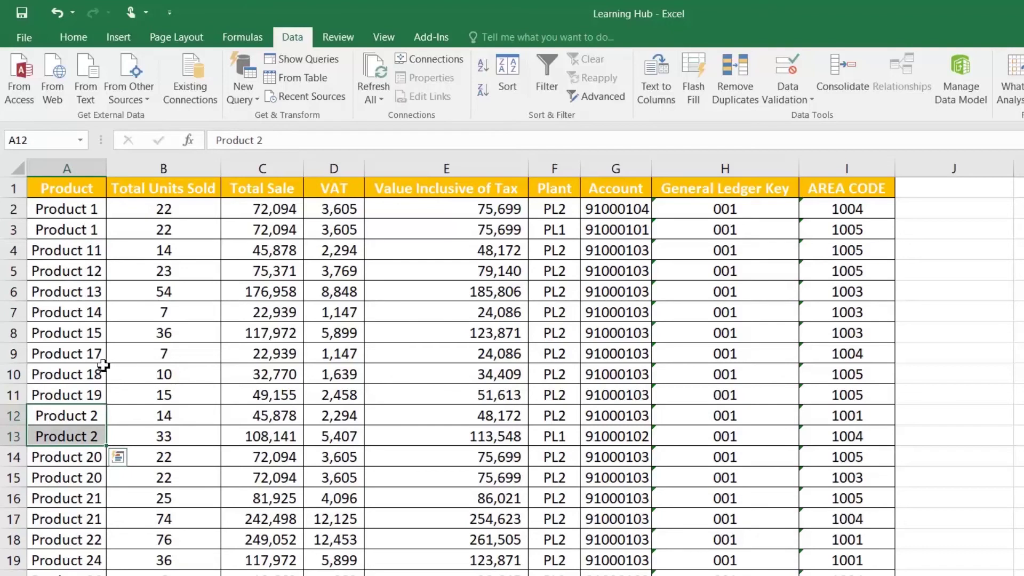
pyautogui.click(78, 231)
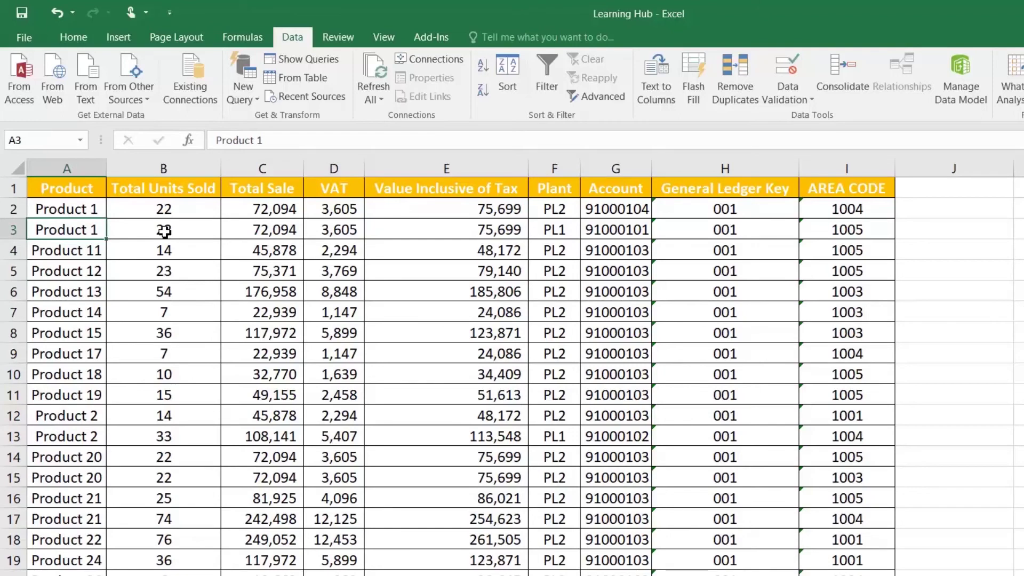
pyautogui.click(64, 191)
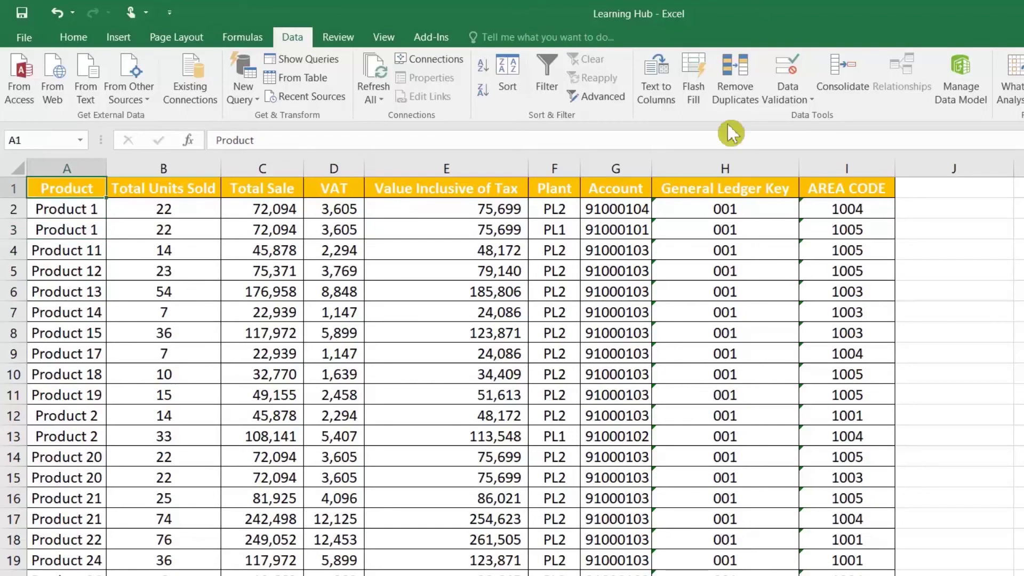
# Remove duplicates using only the Product column, leaving 43 rows
pyautogui.click(735, 90)
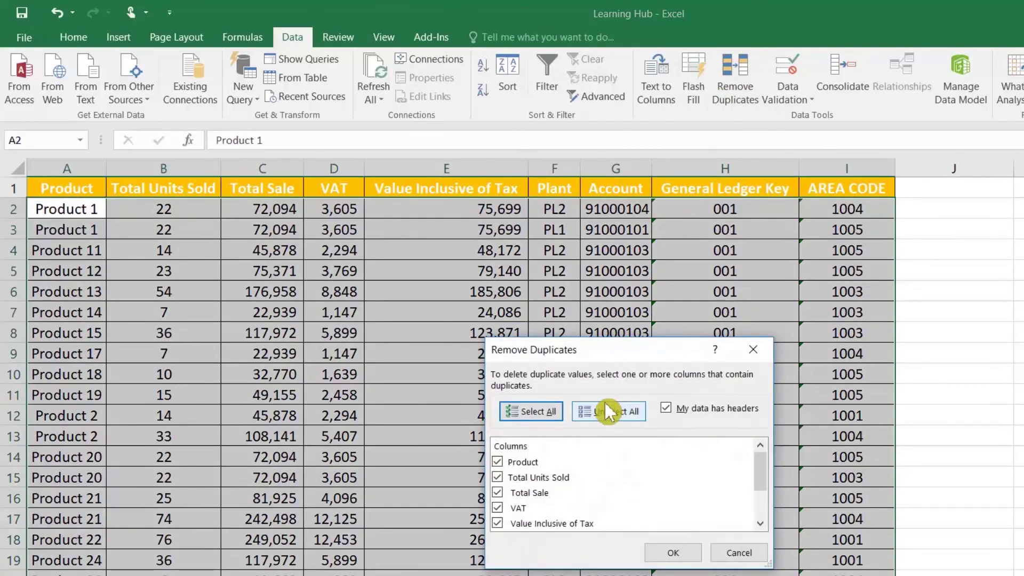
pyautogui.click(619, 419)
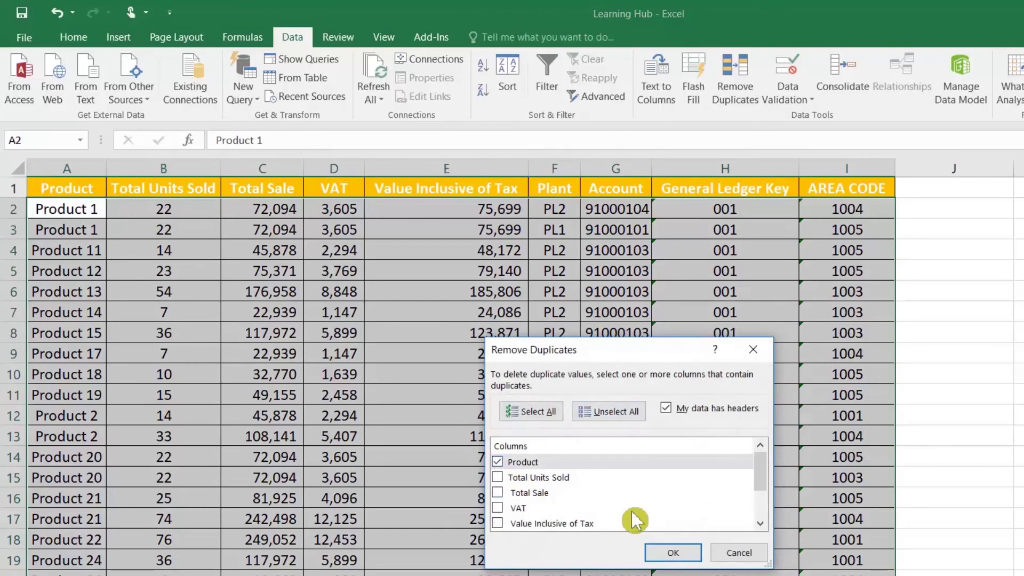
pyautogui.click(677, 547)
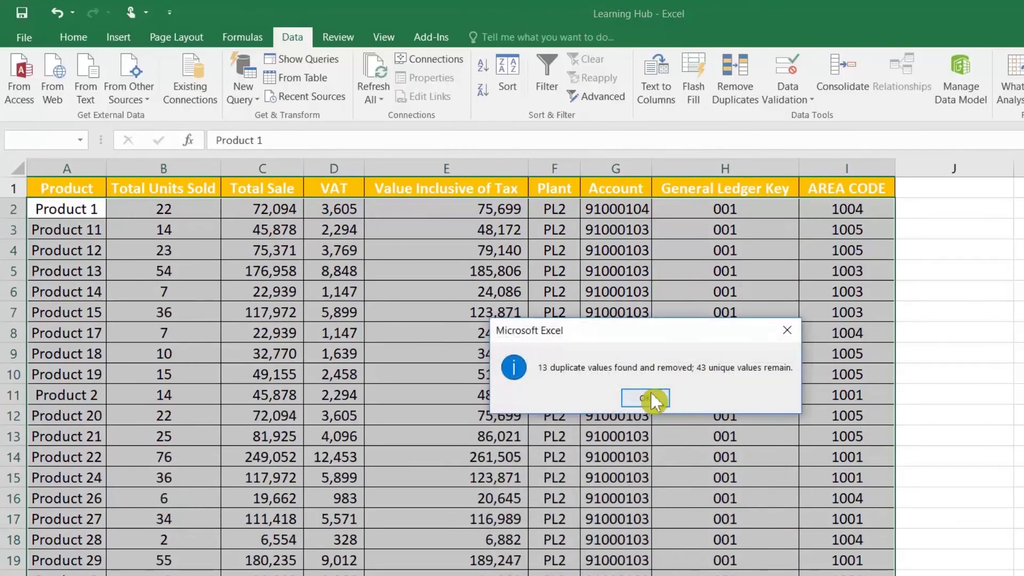
pyautogui.click(650, 395)
# Browse the quarterly sales table, whose Total Uniq Sold sums to 1197
pyautogui.hotkey('ctrl', 'Home')
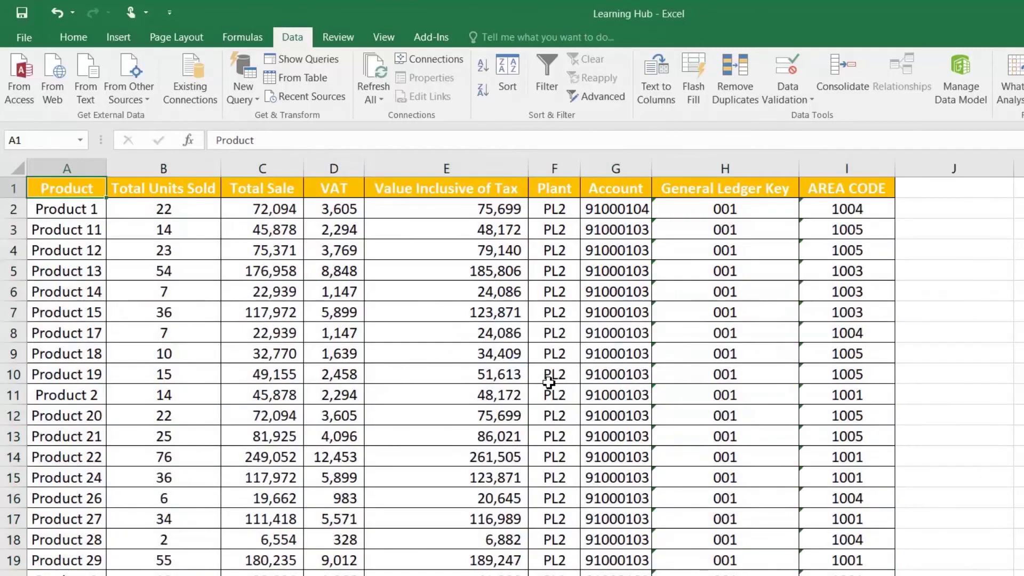
pyautogui.click(81, 212)
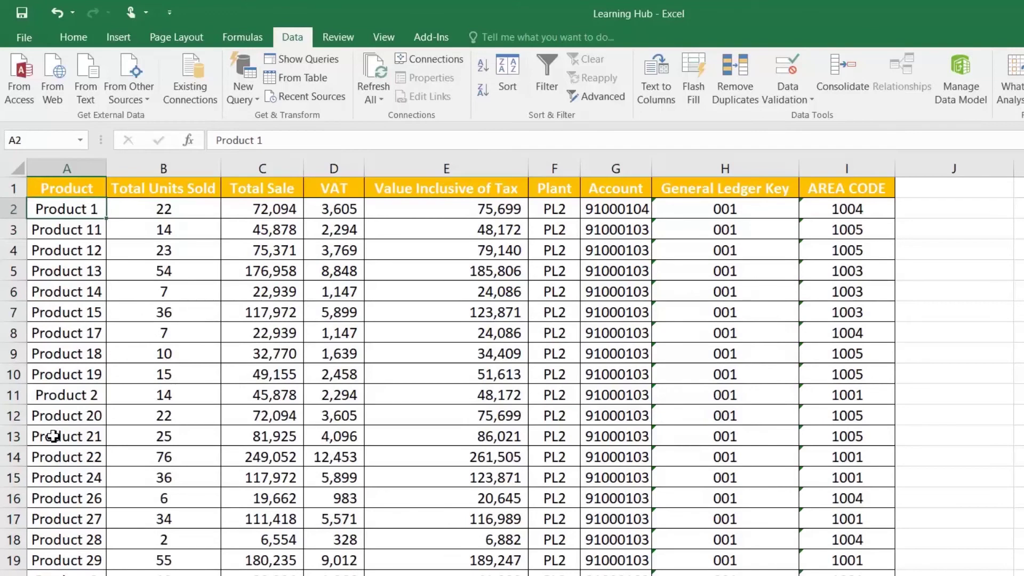
pyautogui.scroll(-5, 51, 433)
pyautogui.scroll(-3, 51, 433)
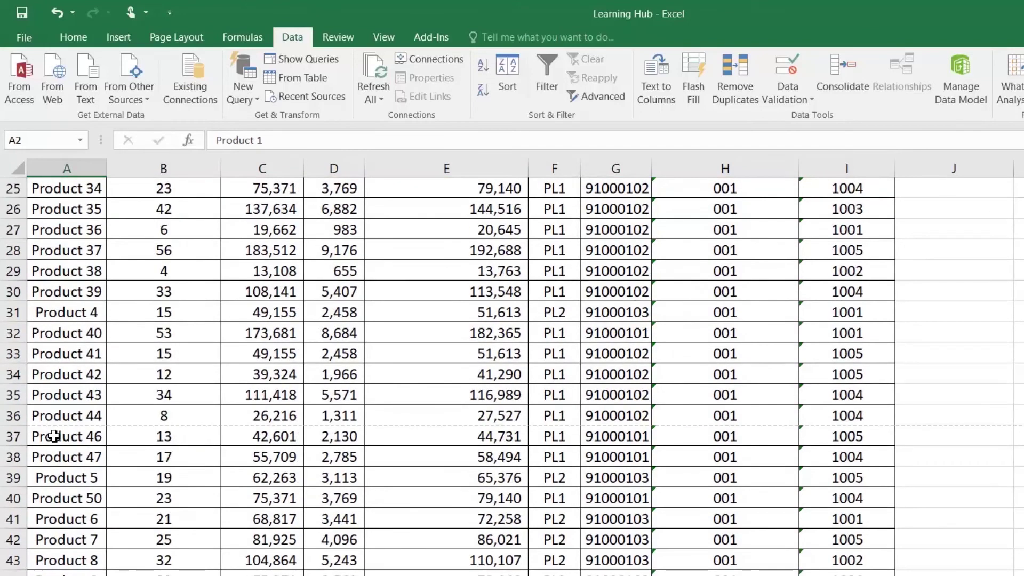
pyautogui.scroll(4, 78, 458)
pyautogui.scroll(4, 79, 457)
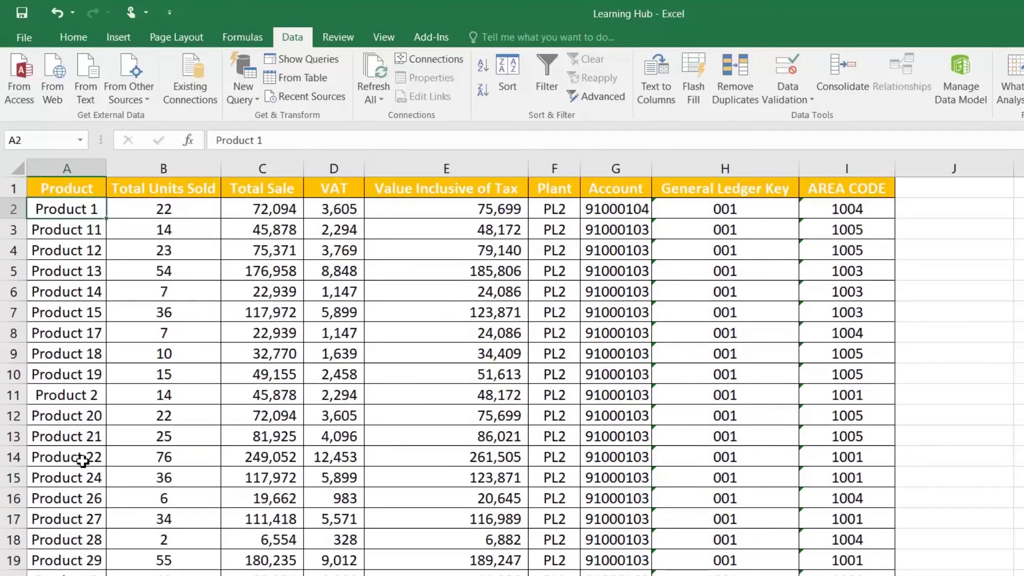
pyautogui.moveTo(288, 347); pyautogui.dragTo(277, 334)
pyautogui.click(118, 231)
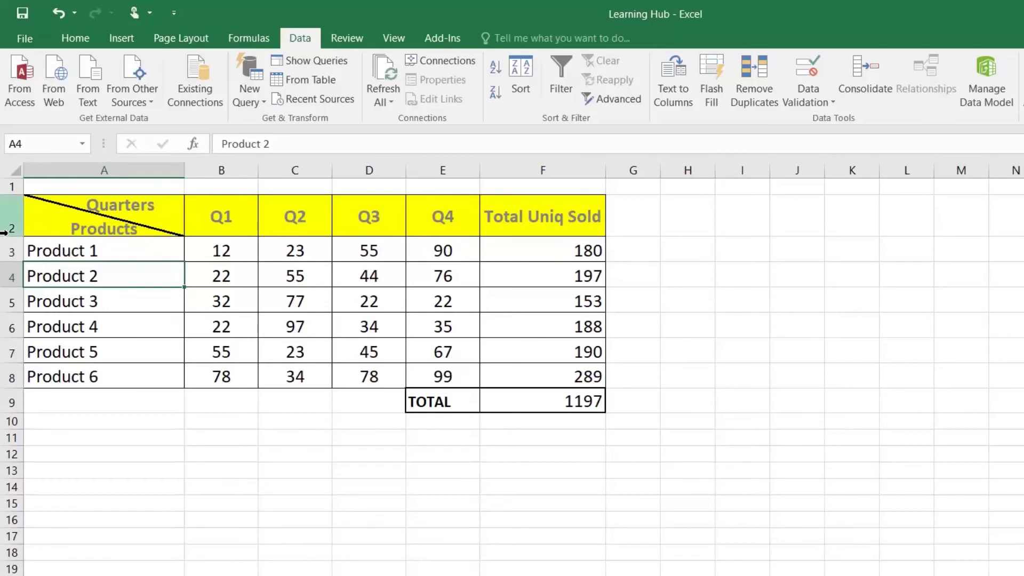
# Create defined names for the Q1 and Q2 columns from their header rows
pyautogui.moveTo(201, 221); pyautogui.dragTo(214, 378)
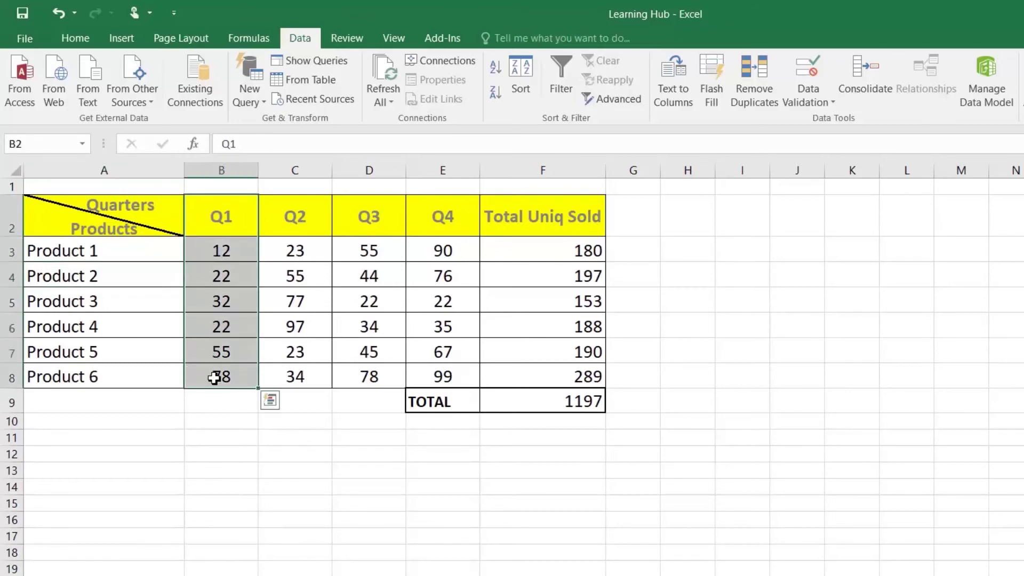
pyautogui.hotkey('ctrl', 'shift', 'F3')
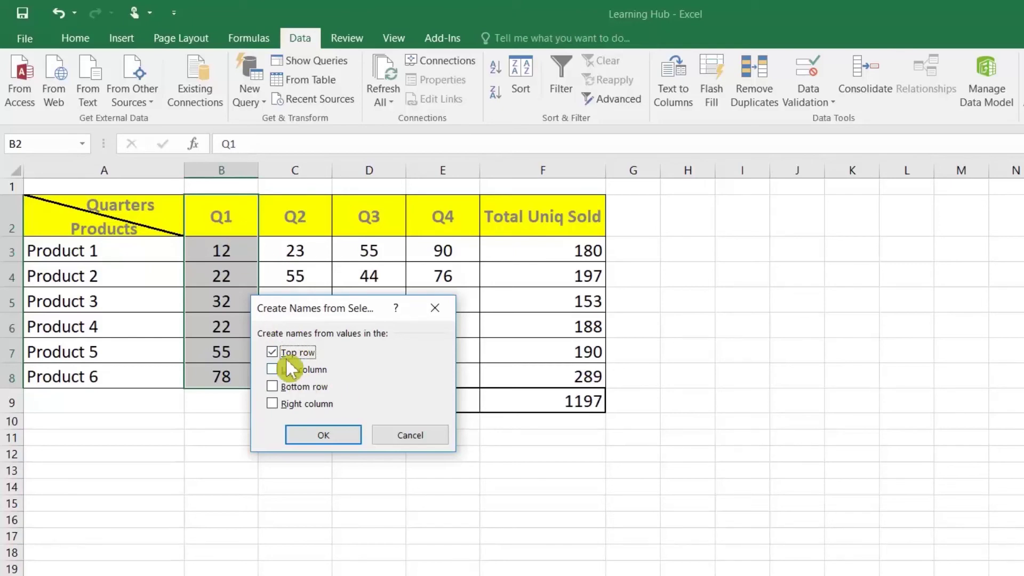
pyautogui.click(347, 434)
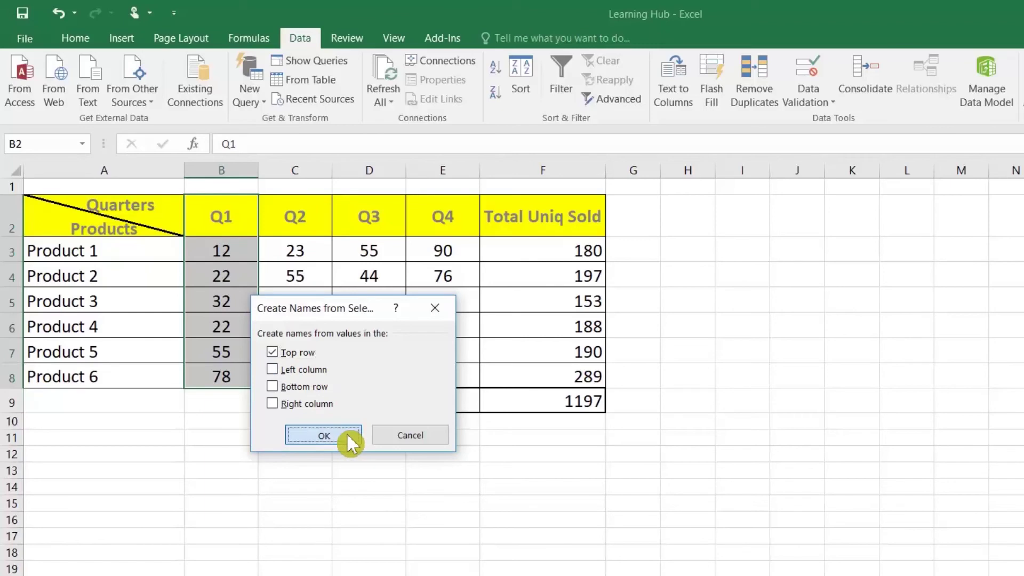
pyautogui.moveTo(286, 217); pyautogui.dragTo(291, 367)
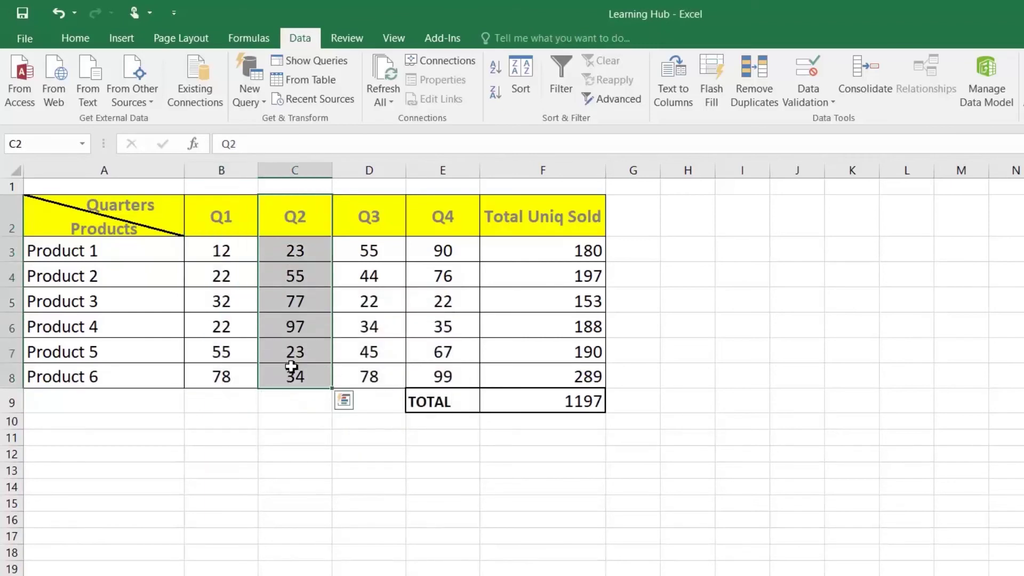
pyautogui.hotkey('ctrl', 'shift', 'F3')
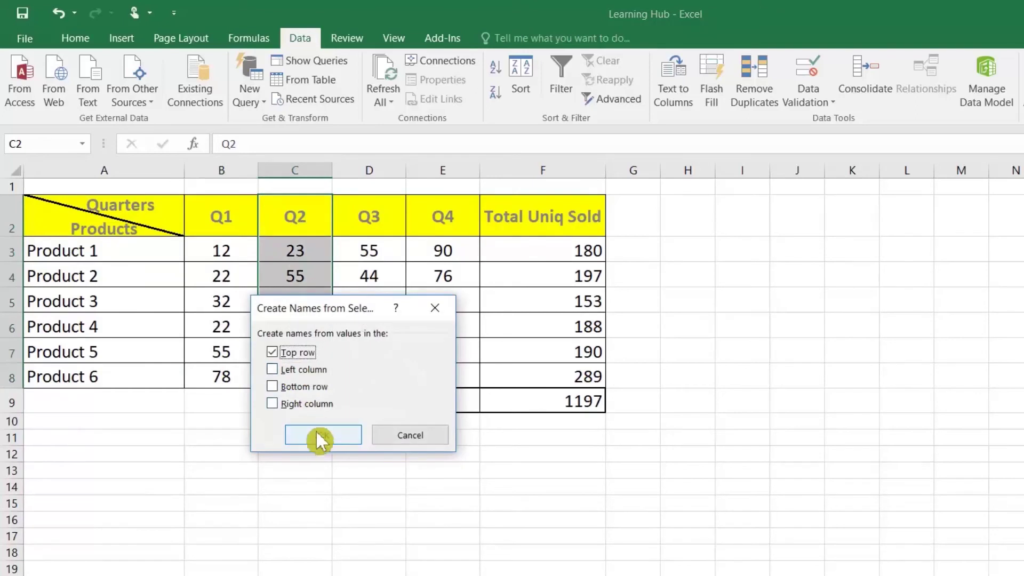
pyautogui.click(320, 436)
# Name the Q3 values range Q3SALE through the Name Box
pyautogui.moveTo(347, 214); pyautogui.dragTo(346, 356)
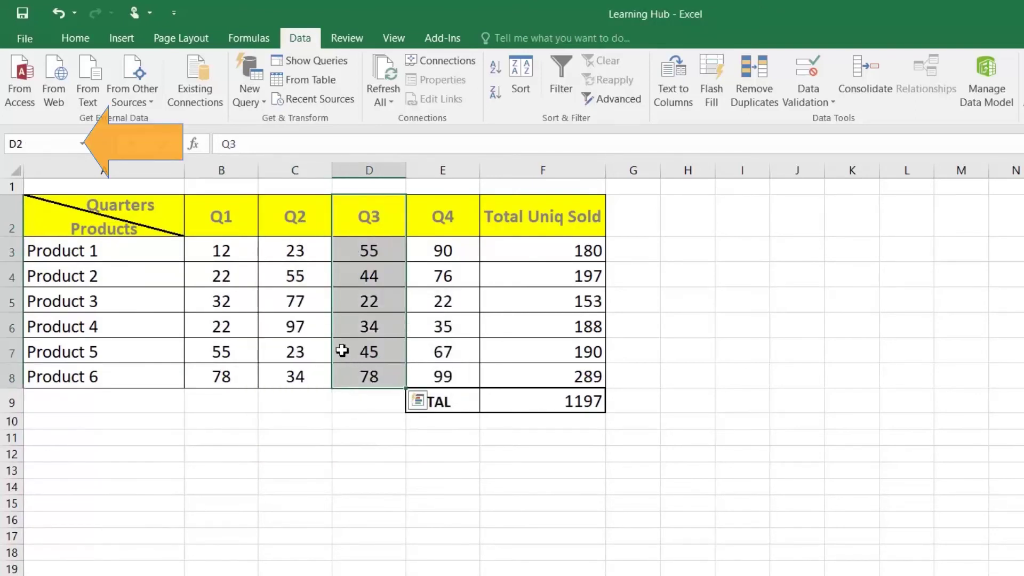
pyautogui.click(32, 143)
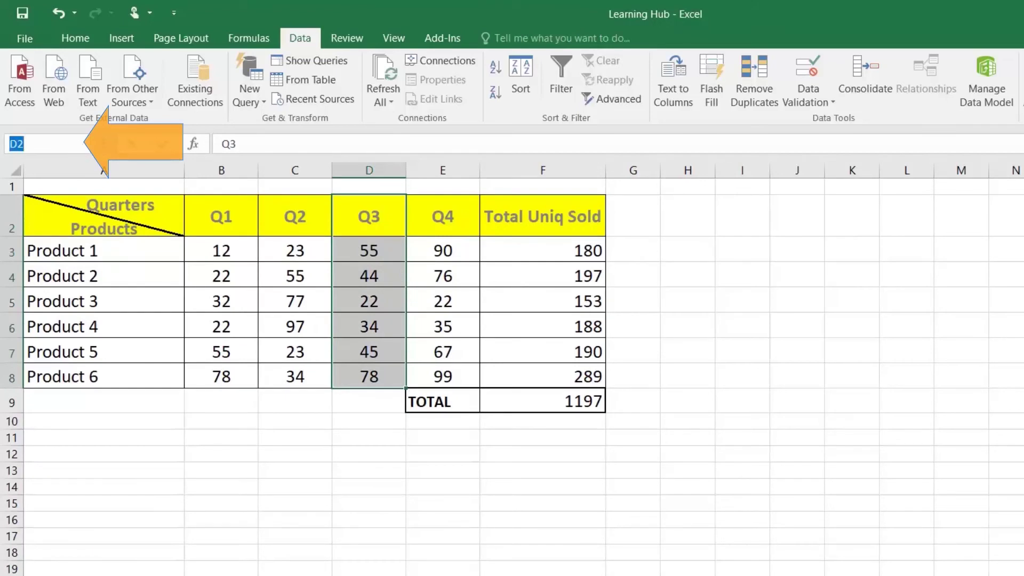
pyautogui.write('Q3SALE')
pyautogui.press('Return')
# Create the Q4 defined name for E3:E8 from the column's header text
pyautogui.moveTo(445, 216); pyautogui.dragTo(442, 378)
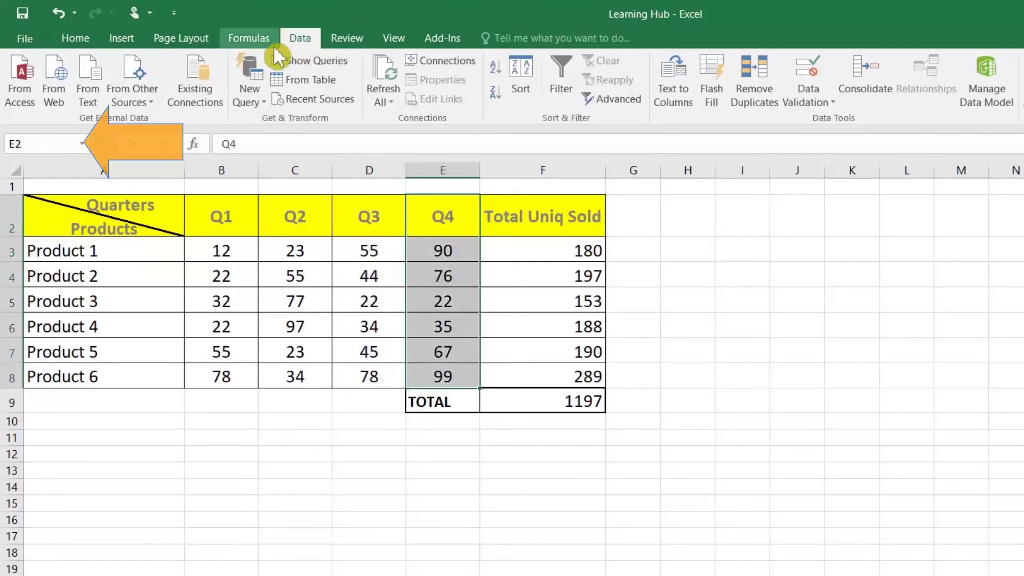
pyautogui.click(251, 42)
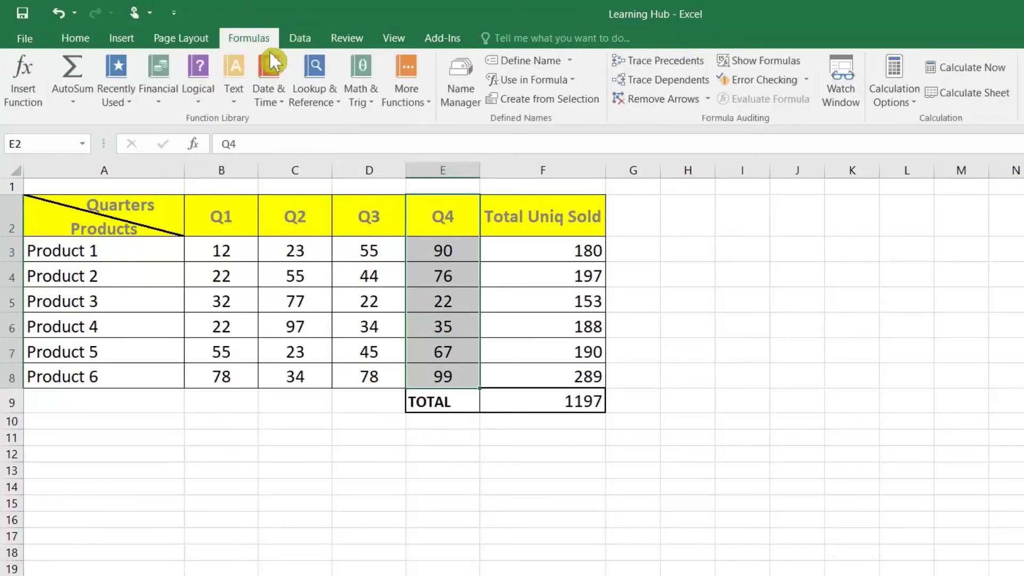
pyautogui.click(552, 96)
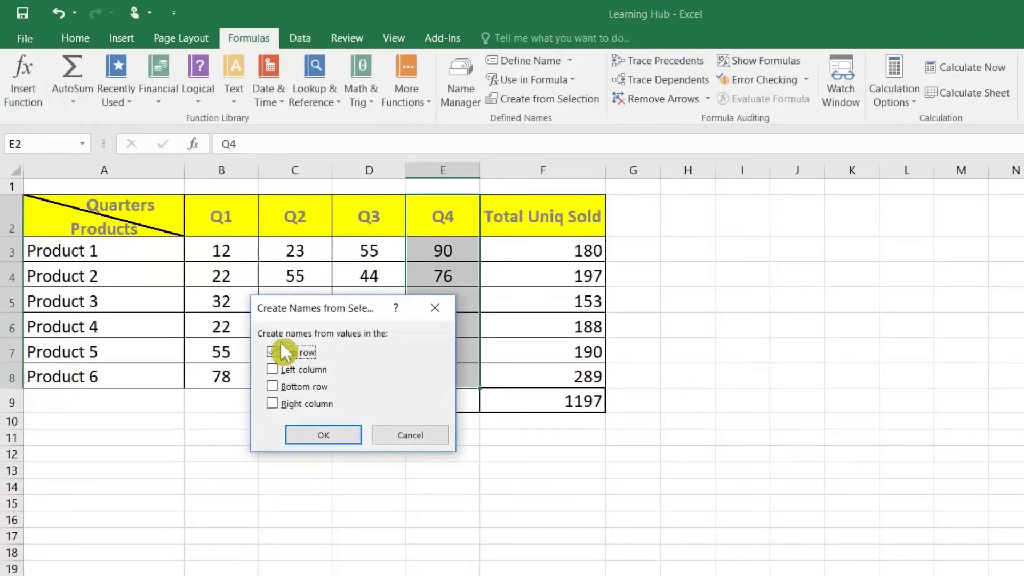
pyautogui.click(338, 434)
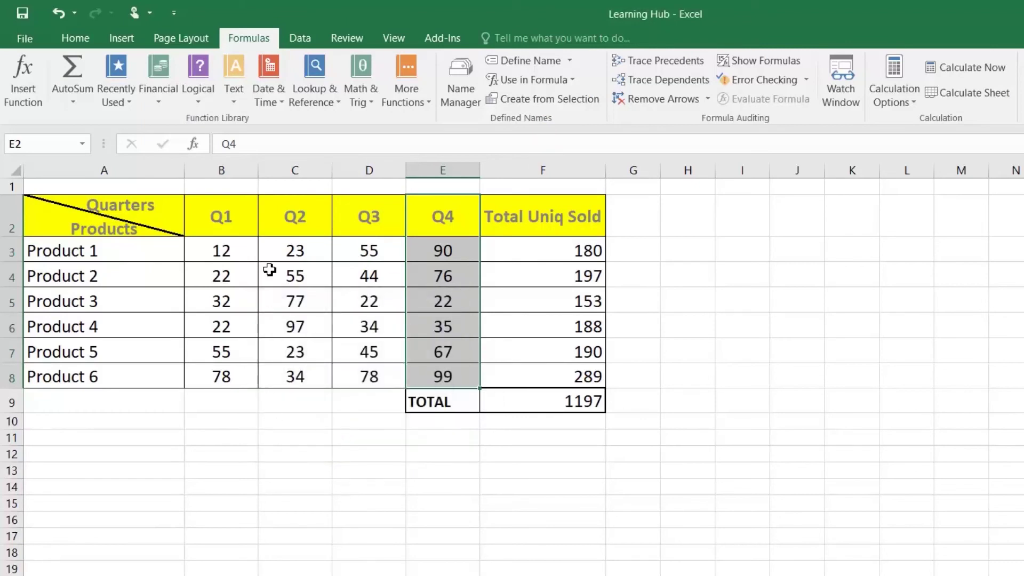
pyautogui.click(279, 465)
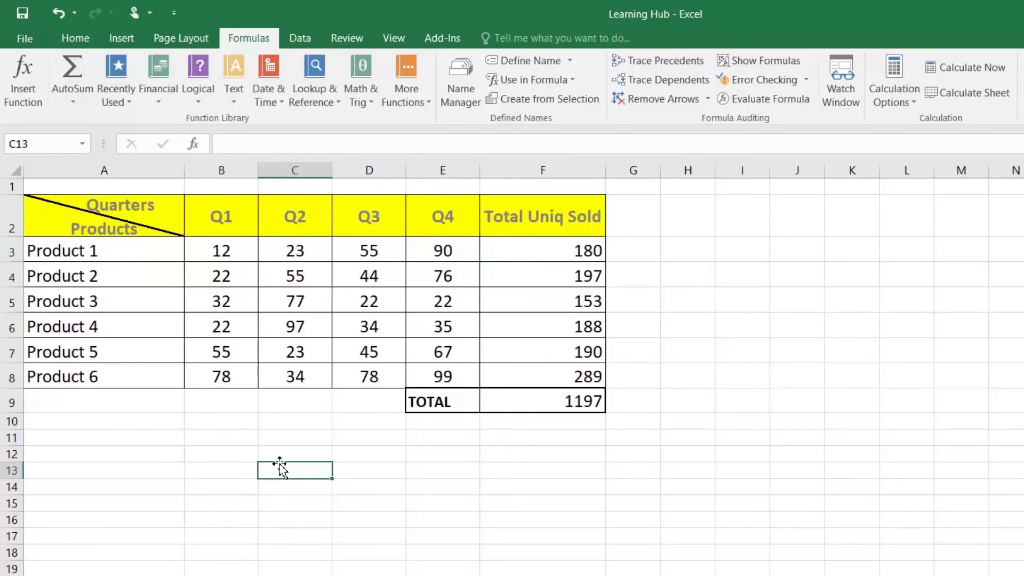
# Enter =SUM(Q1_,Q2_,Q3SALE,Q4_) in C13 using the AutoComplete name suggestions
pyautogui.write('=SUM')
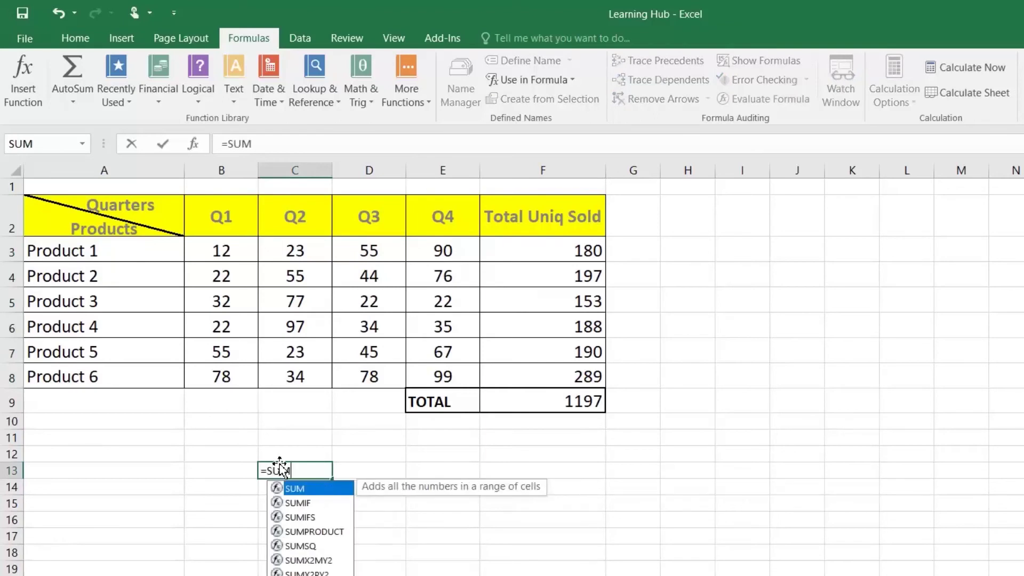
pyautogui.write('(Q1')
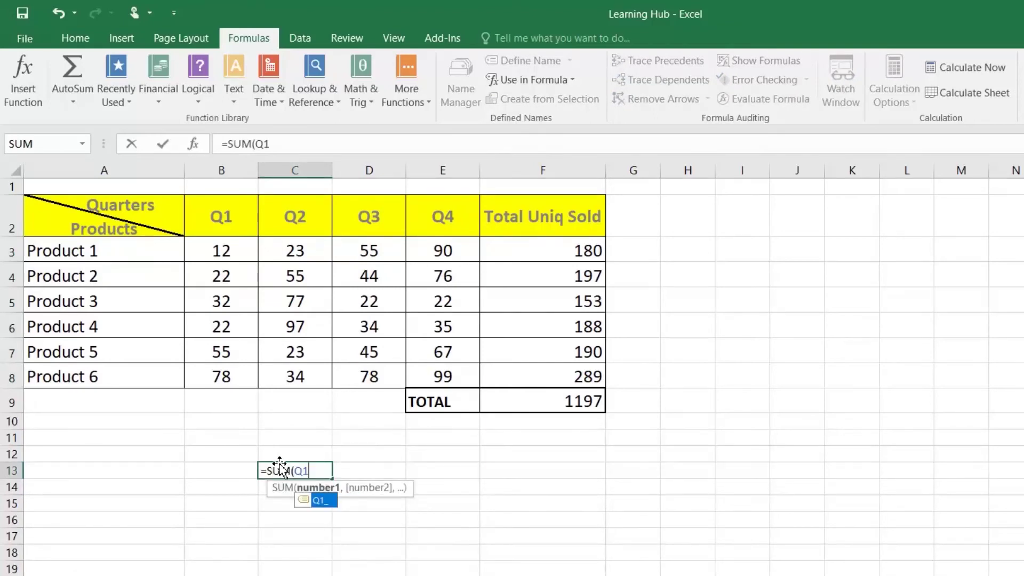
pyautogui.press('Tab')
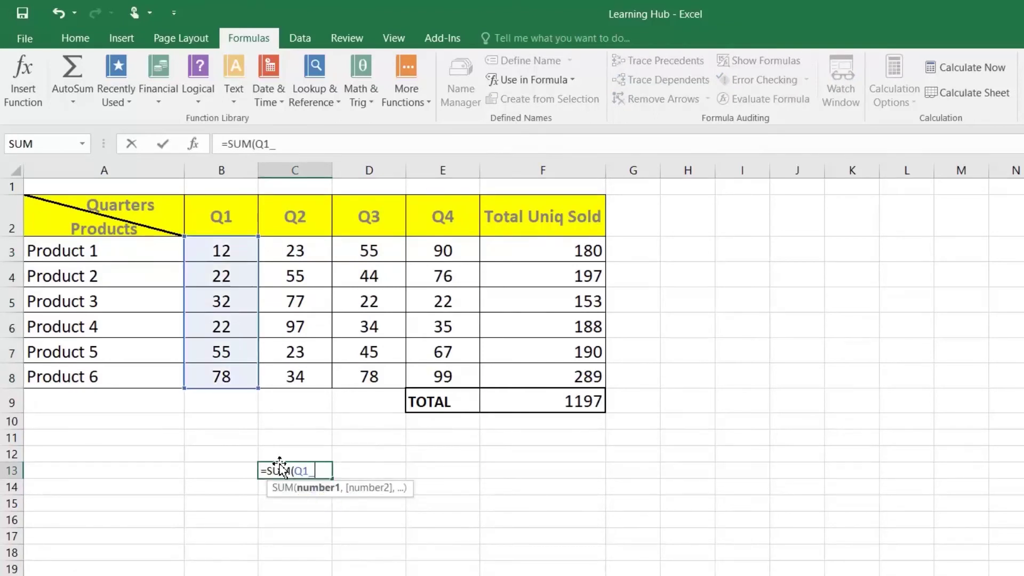
pyautogui.write(',Q2')
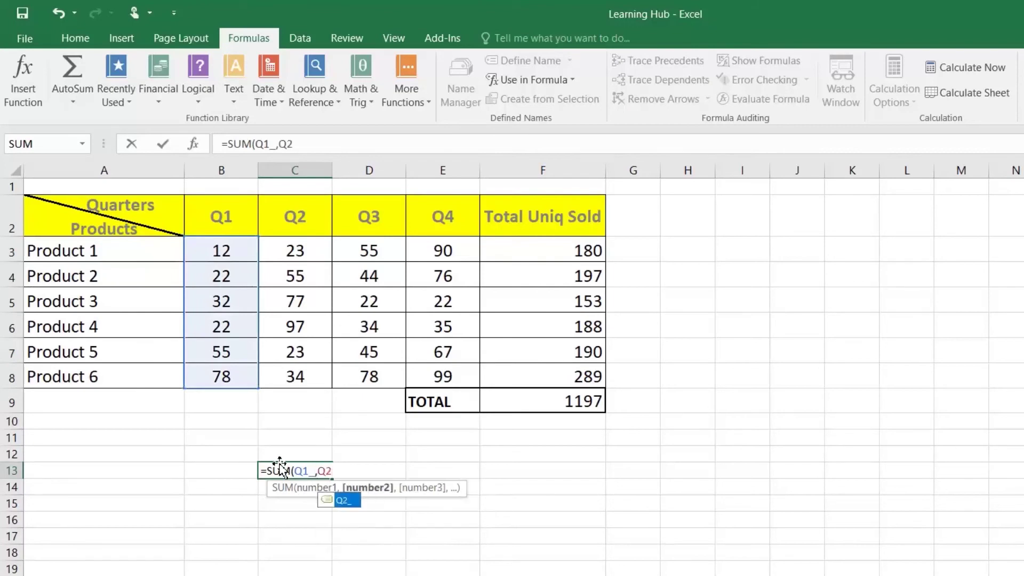
pyautogui.press('Tab')
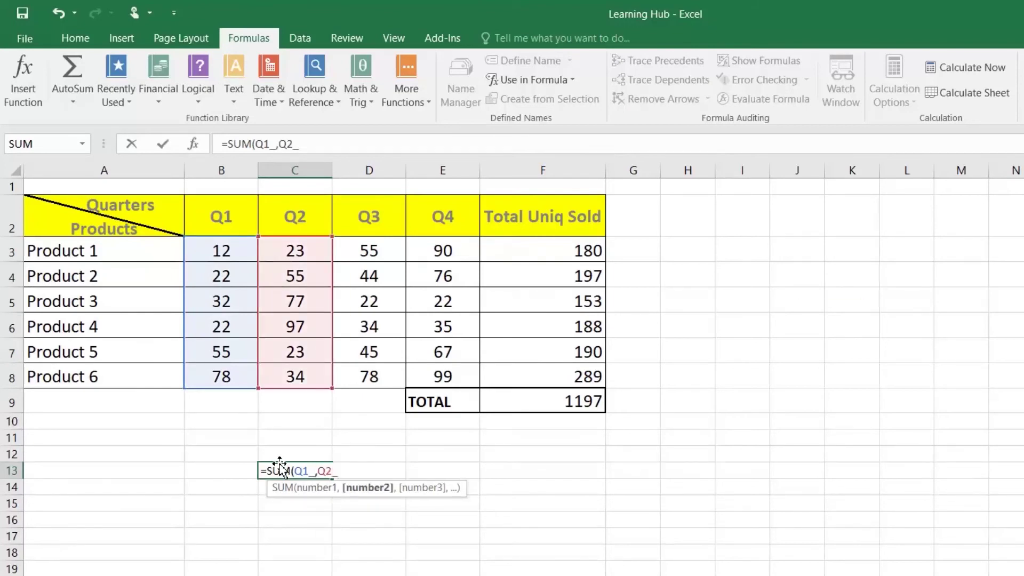
pyautogui.write(',Q')
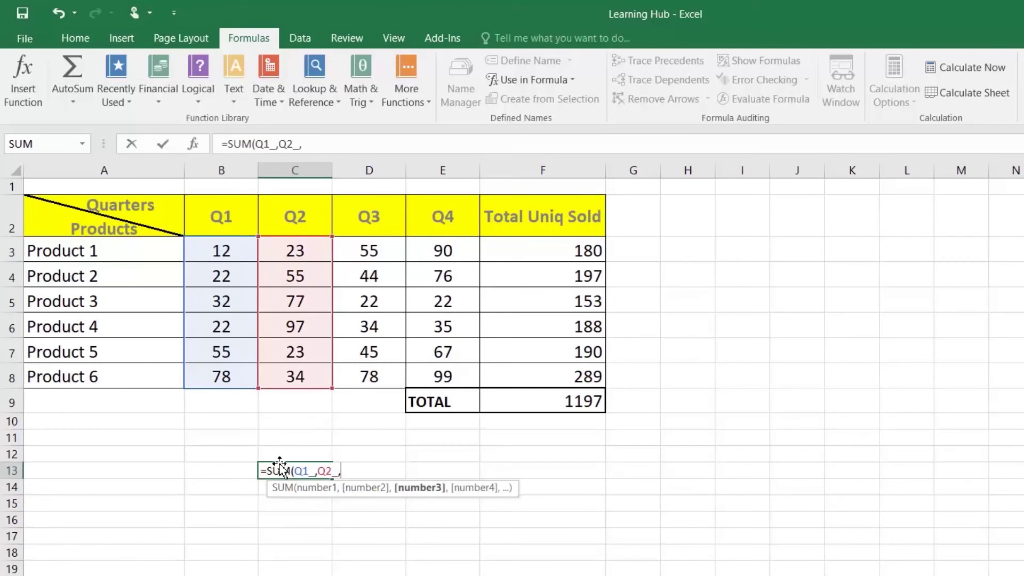
pyautogui.write('3')
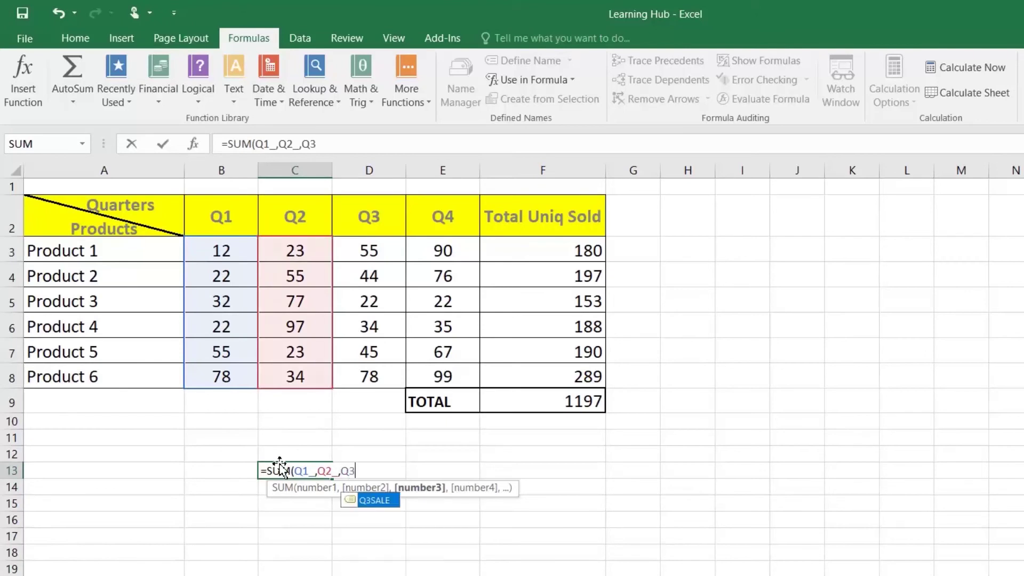
pyautogui.press('Tab')
pyautogui.write(',Q4')
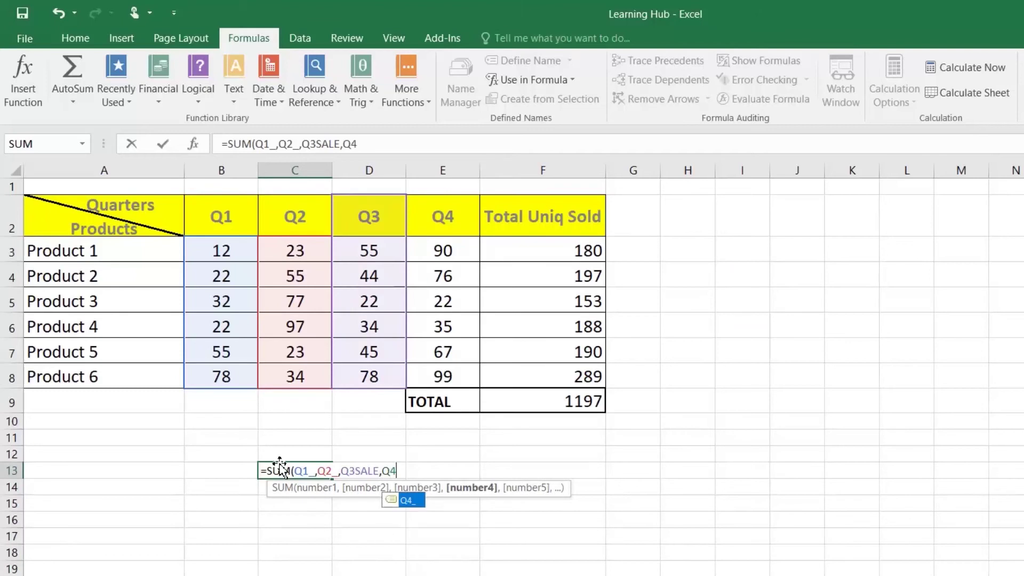
pyautogui.press('Tab')
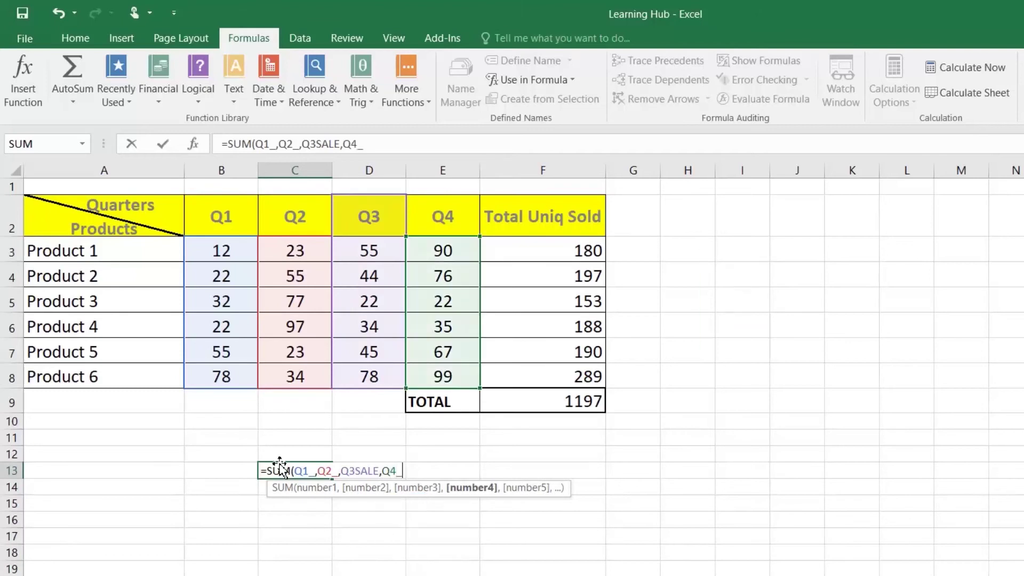
pyautogui.write(')')
pyautogui.press('Return')
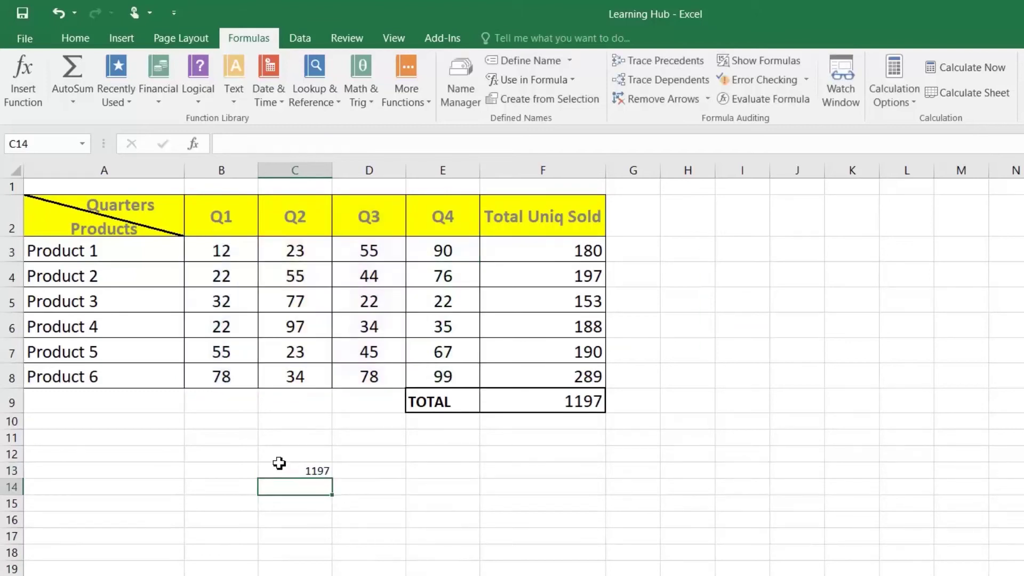
# Compare C13's 1197 result with the table's total formula in F9
pyautogui.click(312, 472)
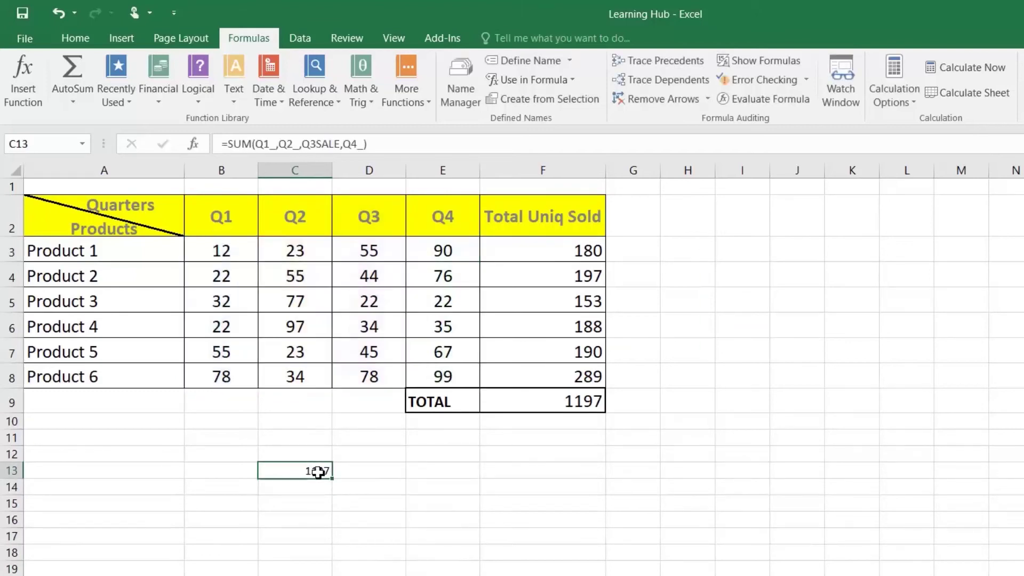
pyautogui.click(575, 405)
pyautogui.click(319, 471)
# Review each name's range in Name Manager, then delete the Q1_ name
pyautogui.click(466, 81)
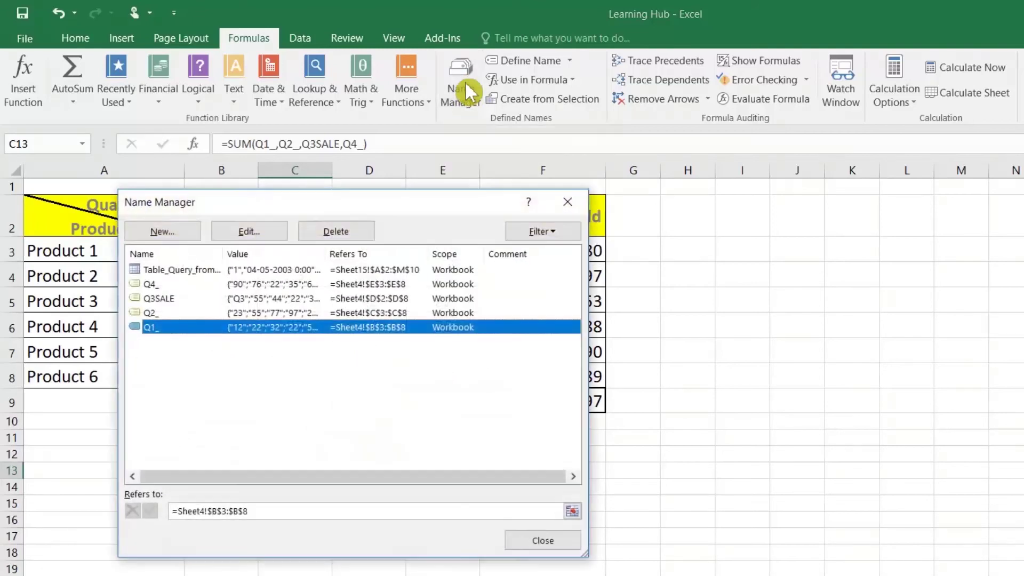
pyautogui.click(150, 312)
pyautogui.click(150, 299)
pyautogui.click(150, 283)
pyautogui.click(149, 311)
pyautogui.click(151, 326)
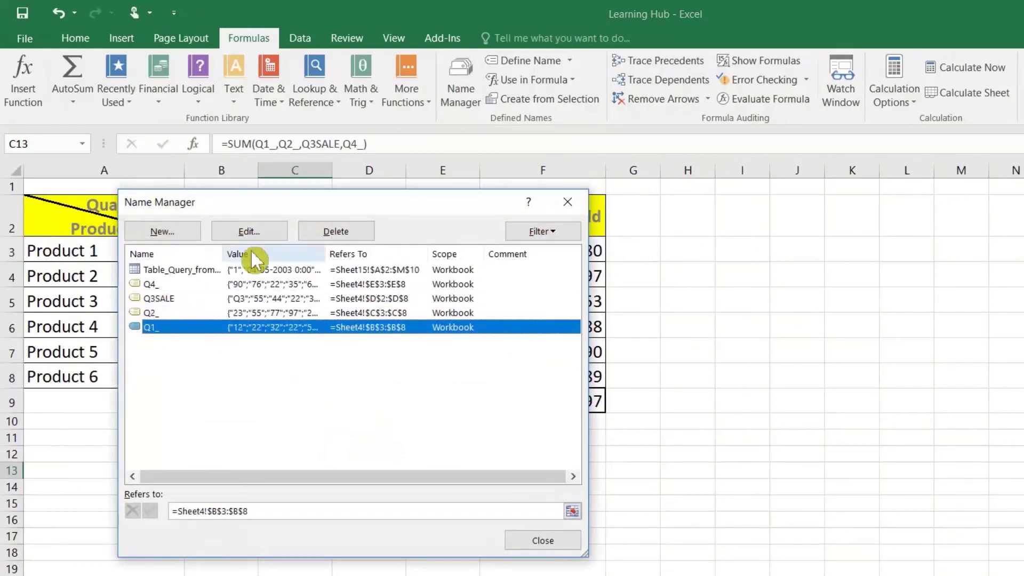
pyautogui.click(332, 230)
pyautogui.click(622, 407)
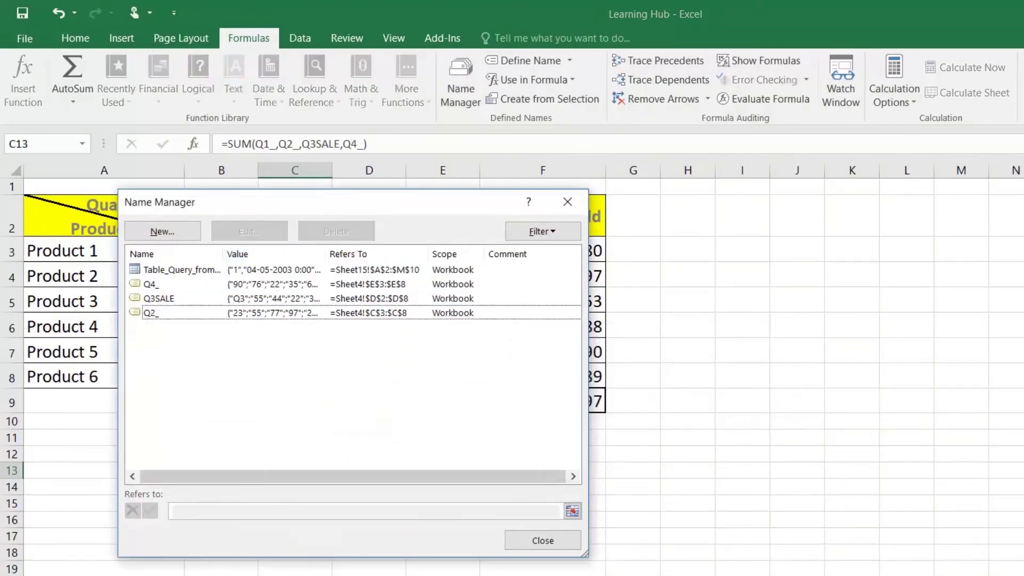
pyautogui.click(554, 542)
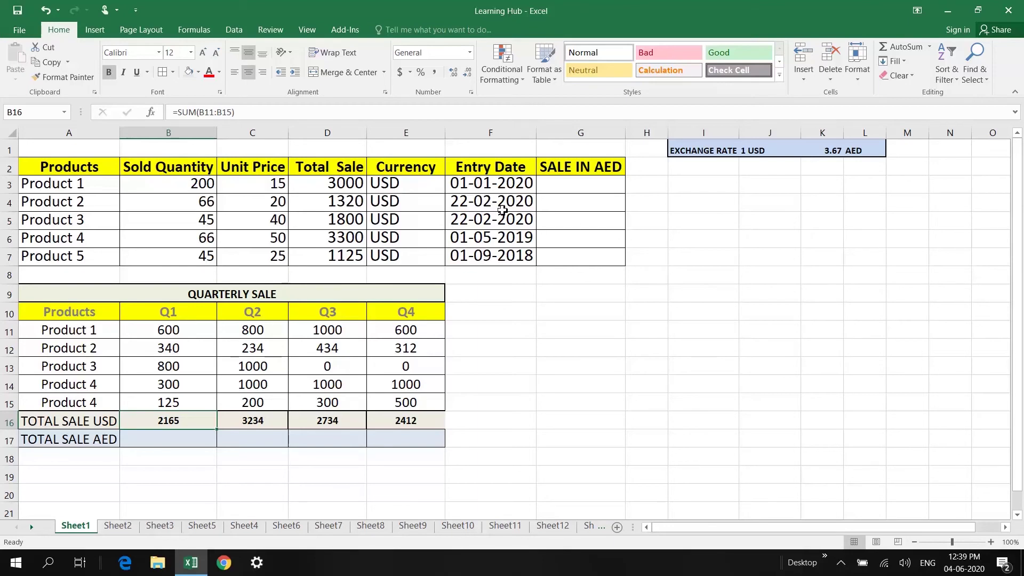
# Review the USD sales table, SALE IN AED column and the AED exchange rate labels
pyautogui.click(408, 181)
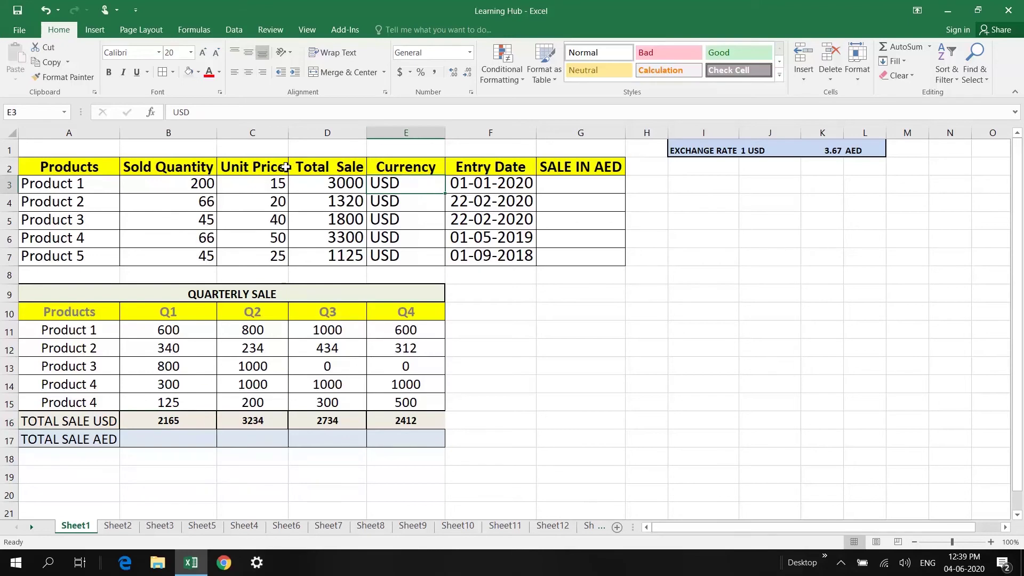
pyautogui.click(41, 161)
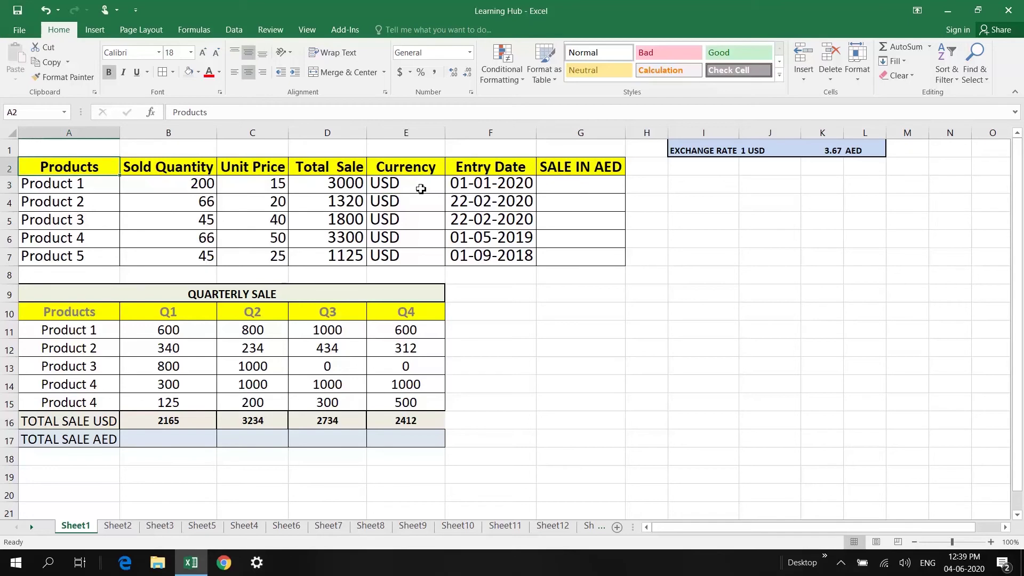
pyautogui.click(420, 190)
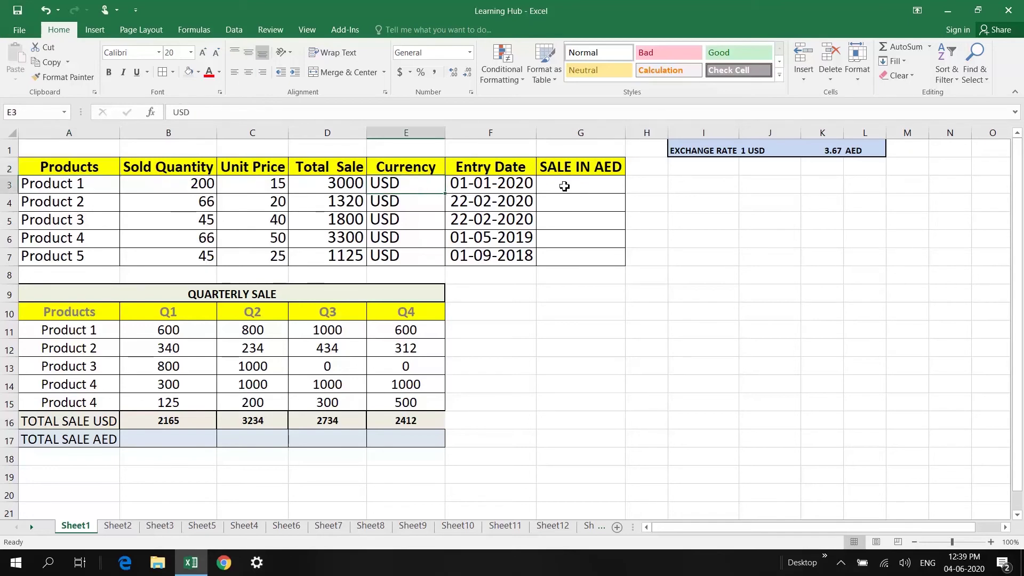
pyautogui.click(578, 186)
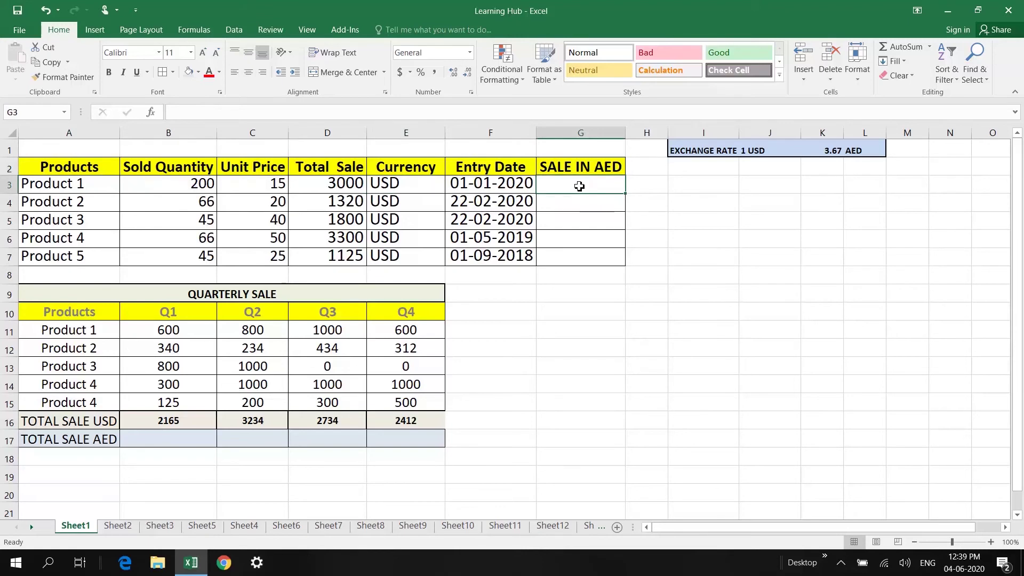
pyautogui.click(691, 151)
pyautogui.click(850, 151)
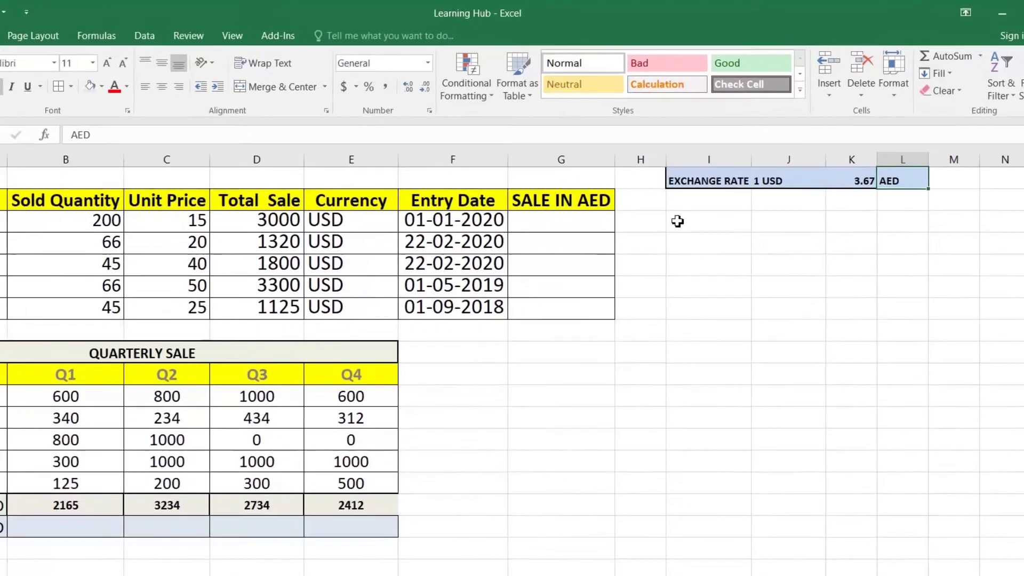
# Enter a formula in G3 multiplying D3 by the 3.67 exchange rate cell
pyautogui.click(558, 212)
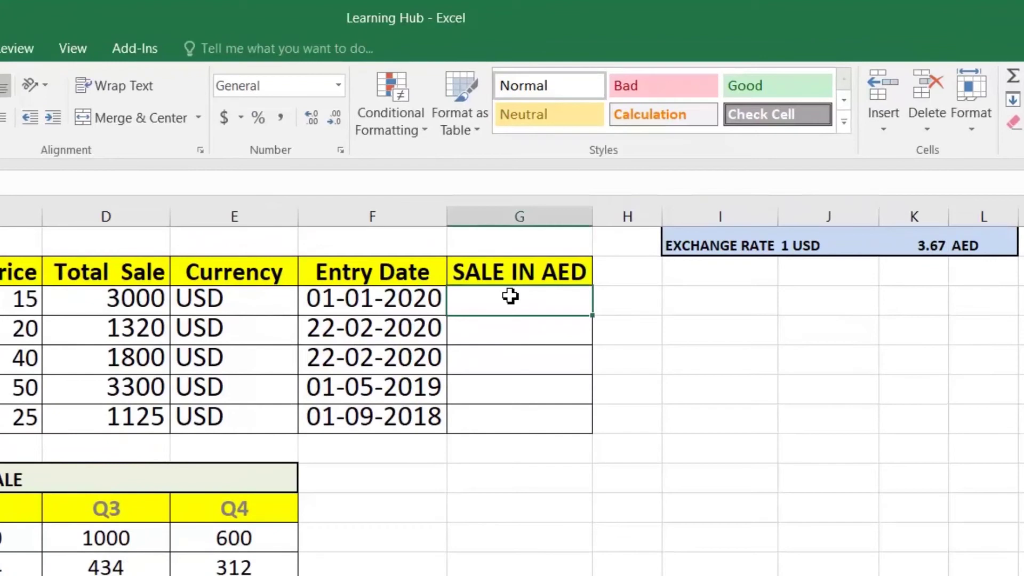
pyautogui.write('=')
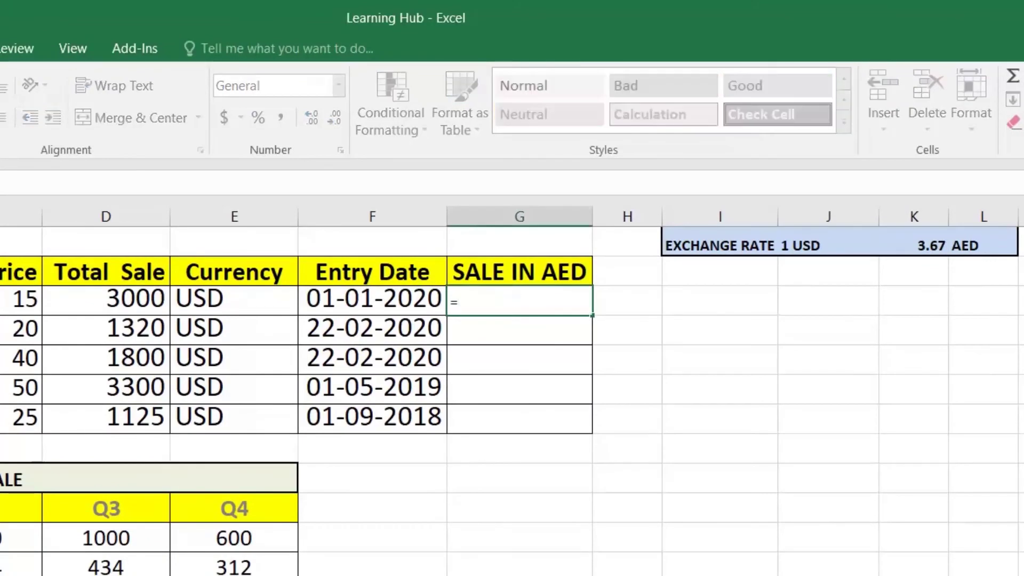
pyautogui.click(131, 300)
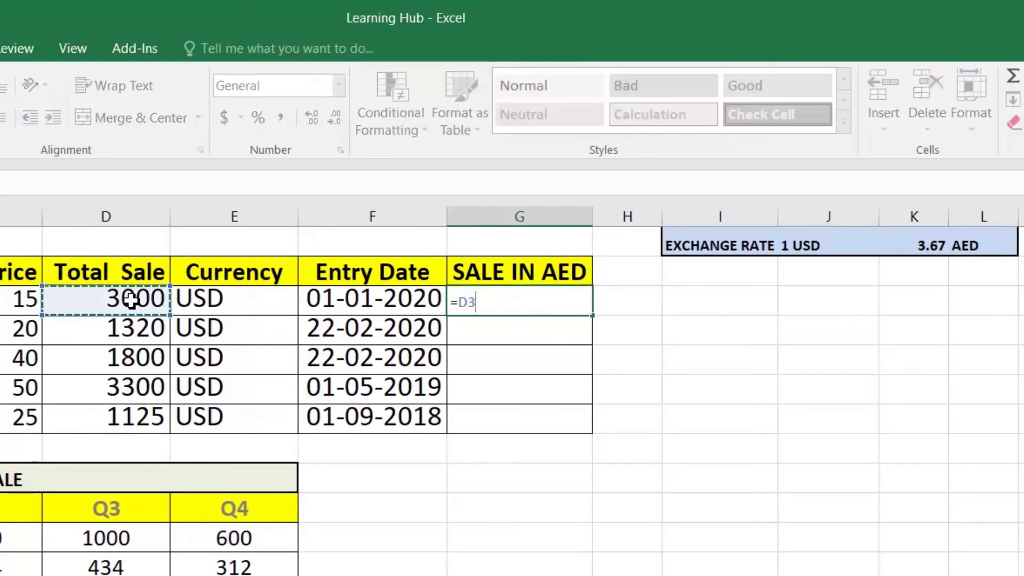
pyautogui.write('*')
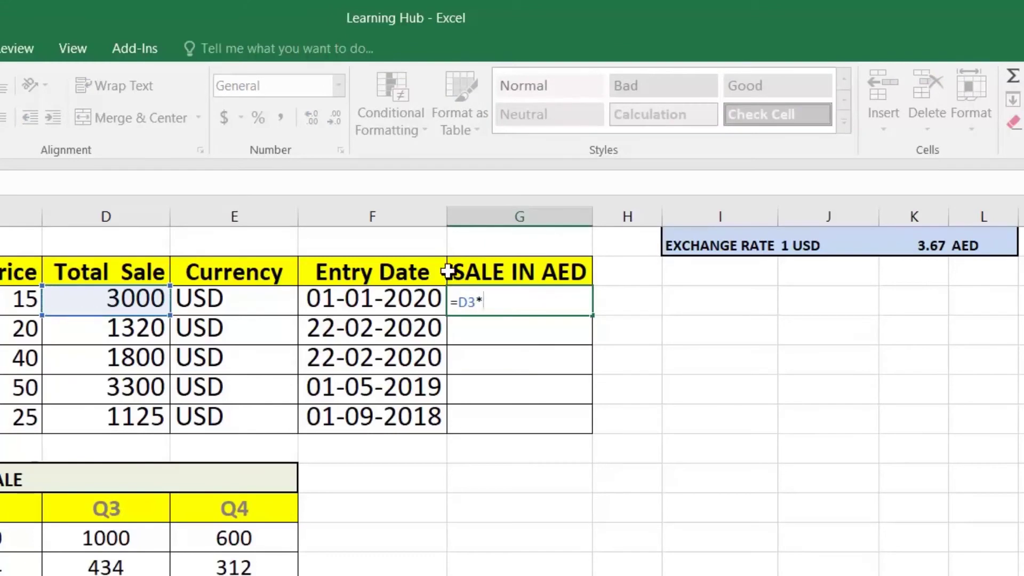
pyautogui.click(936, 247)
pyautogui.press('Return')
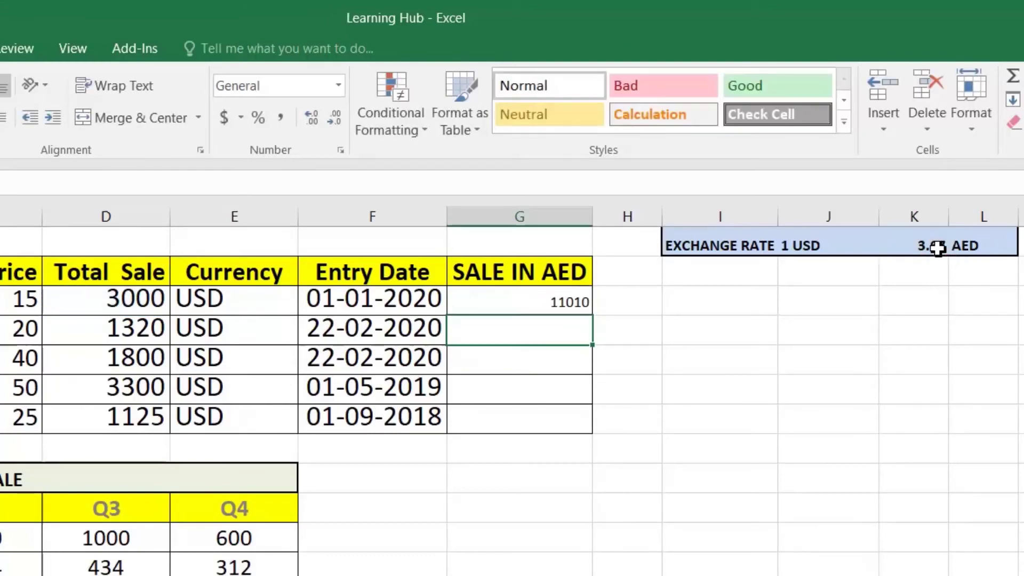
# Fill G3's formula down to G7 and inspect why G4 shows 0
pyautogui.click(545, 304)
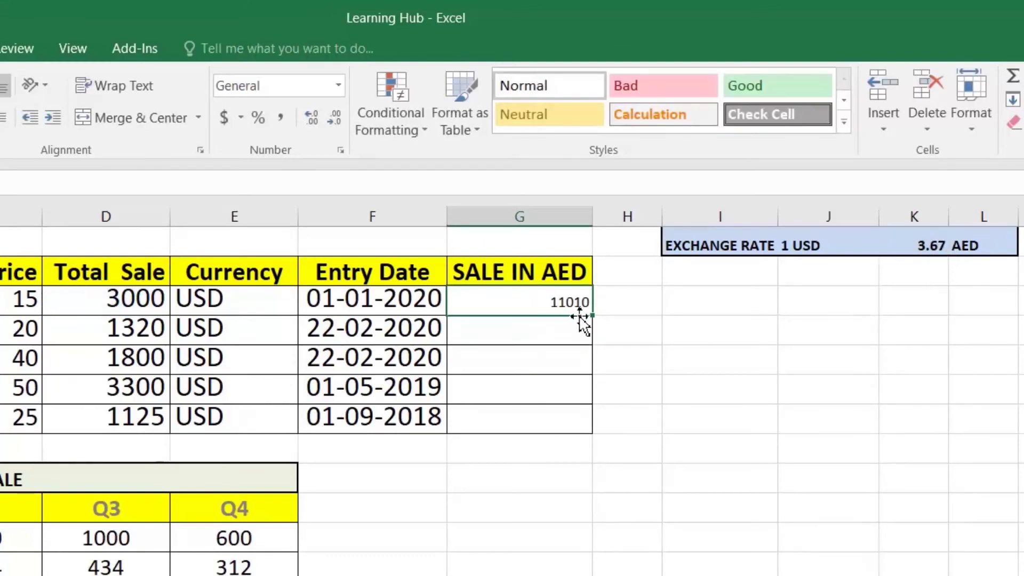
pyautogui.moveTo(592, 315); pyautogui.dragTo(591, 424)
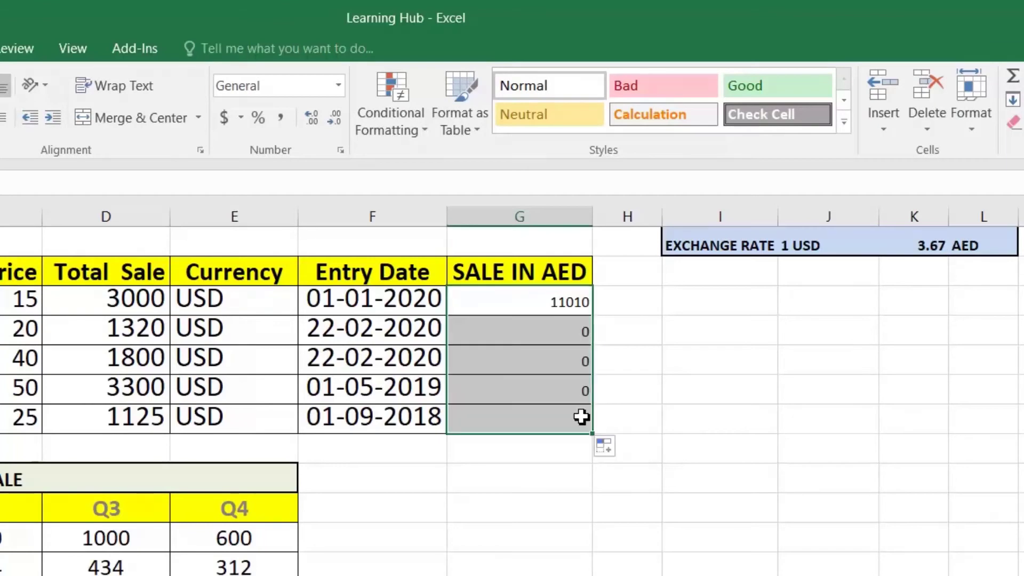
pyautogui.click(545, 306)
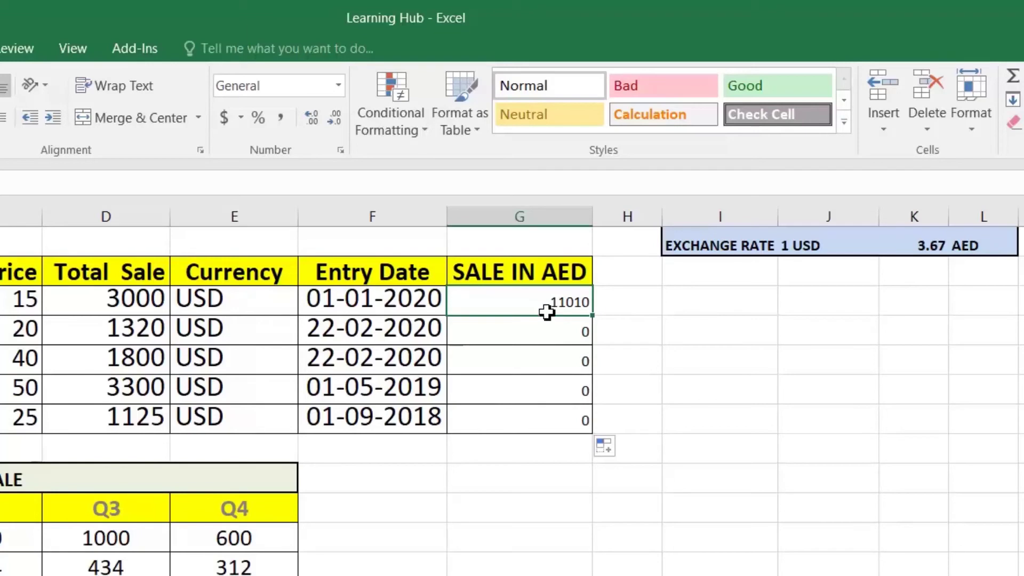
pyautogui.click(548, 330)
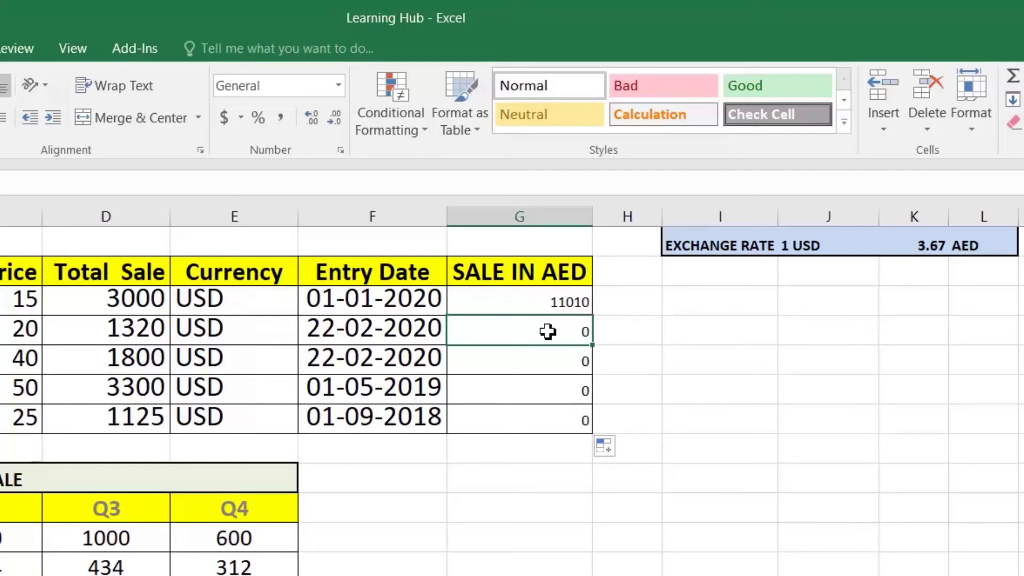
pyautogui.press('F2')
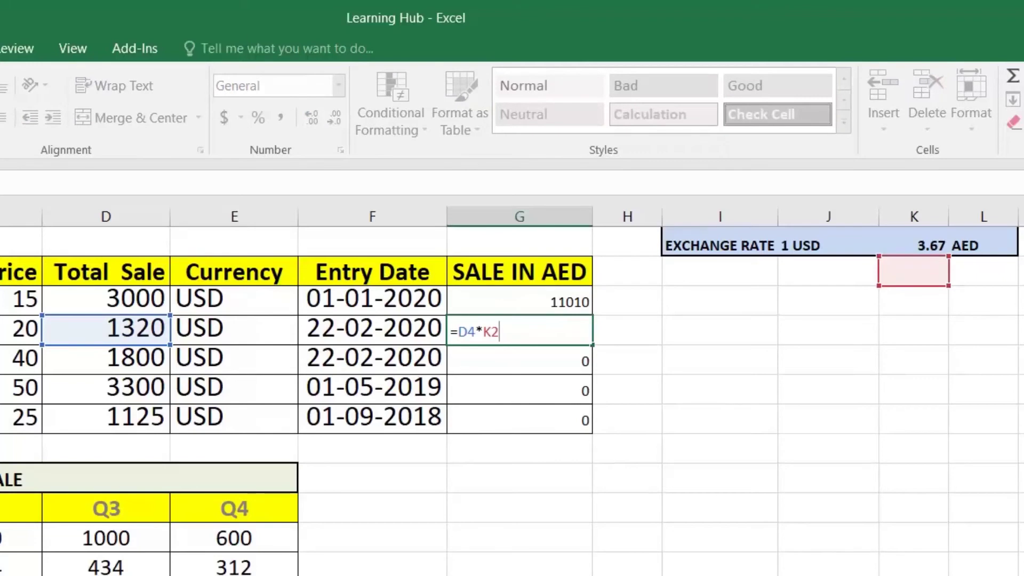
pyautogui.press('Return')
pyautogui.press('Return')
pyautogui.press('Return')
pyautogui.press('Return')
pyautogui.press('Return')
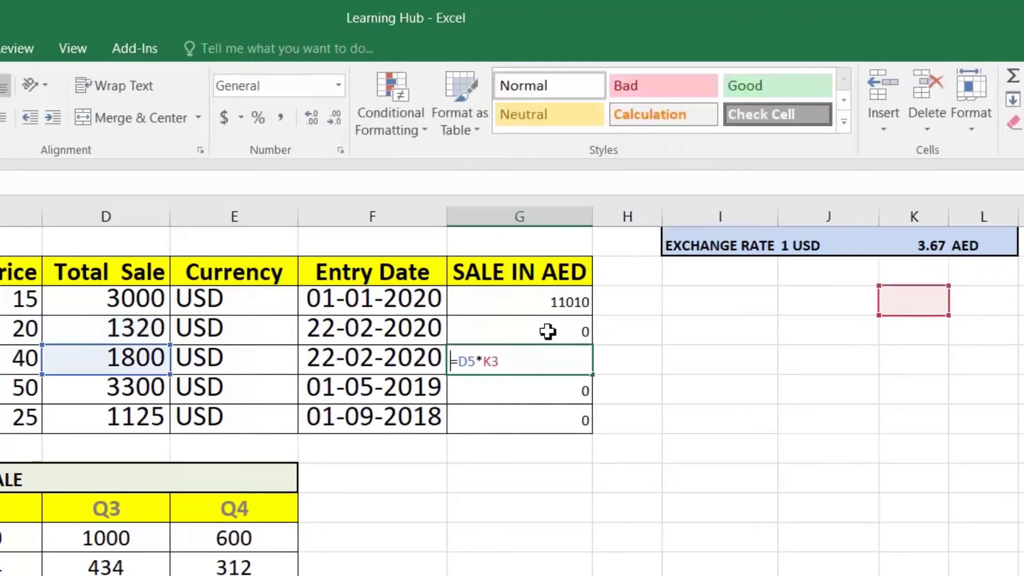
pyautogui.press('Up')
pyautogui.press('F2')
pyautogui.press('Escape')
pyautogui.press('Up')
pyautogui.press('Up')
pyautogui.press('Up')
pyautogui.press('Up')
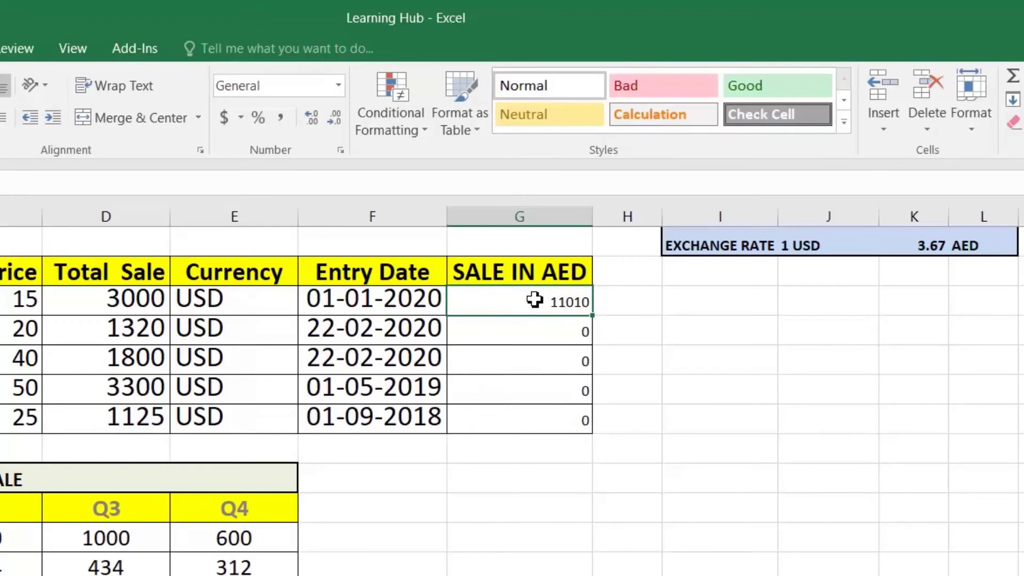
# Change G3 to =D3*$K$1, fill it down, and inspect Product 4's formula
pyautogui.press('F2')
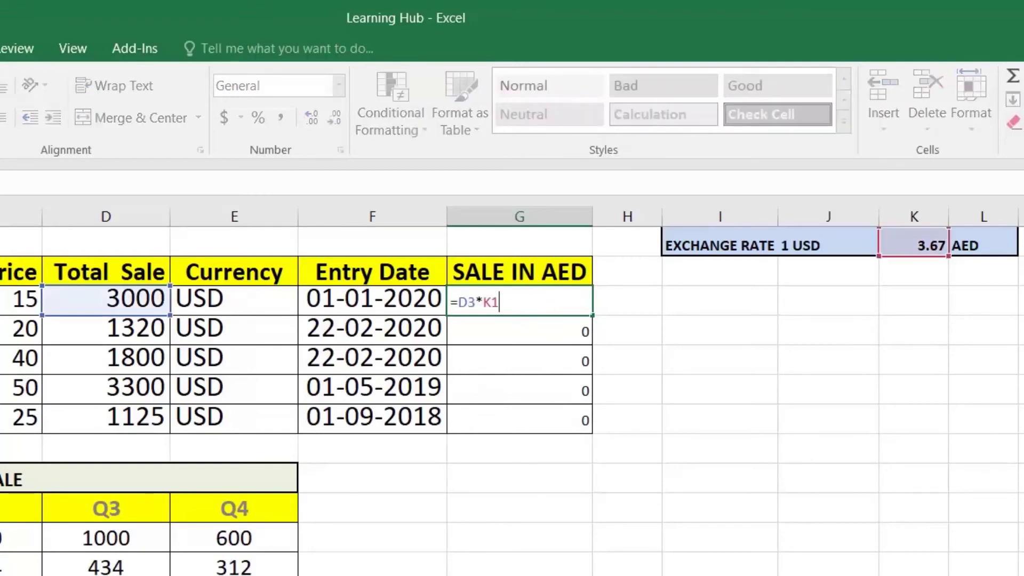
pyautogui.press('Left')
pyautogui.press('Left')
pyautogui.press('F4')
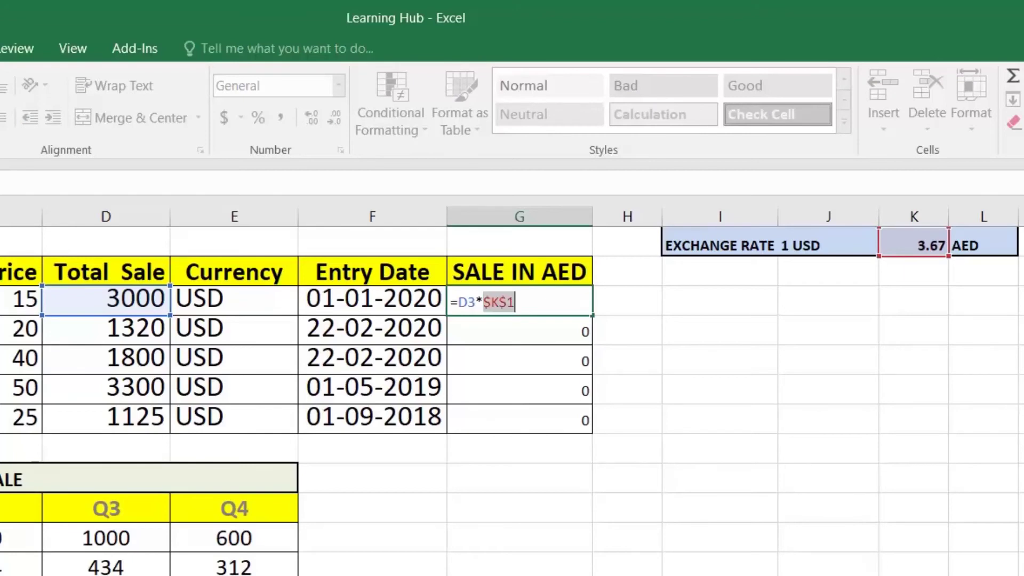
pyautogui.press('Return')
pyautogui.click(533, 300)
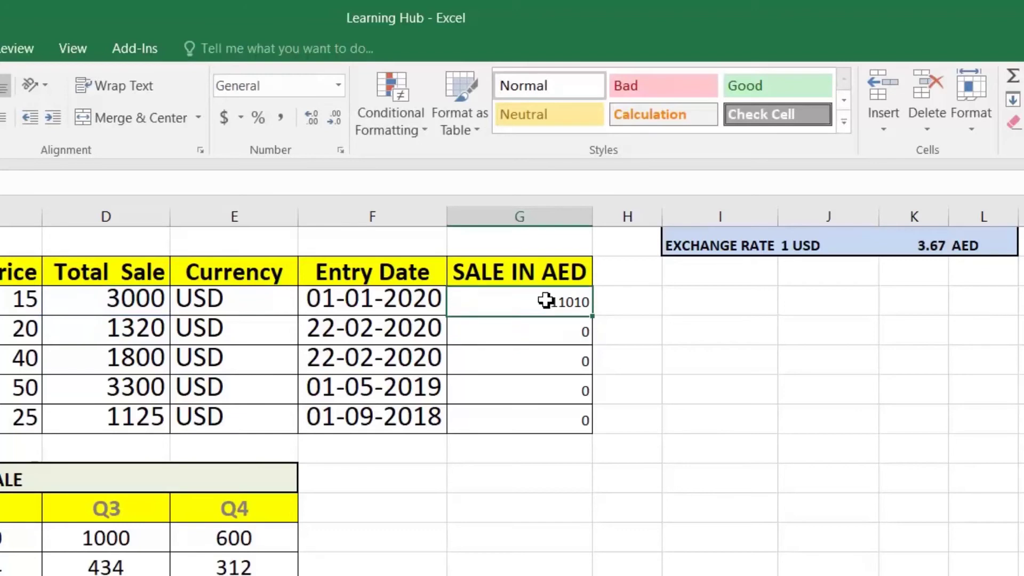
pyautogui.doubleClick(593, 316)
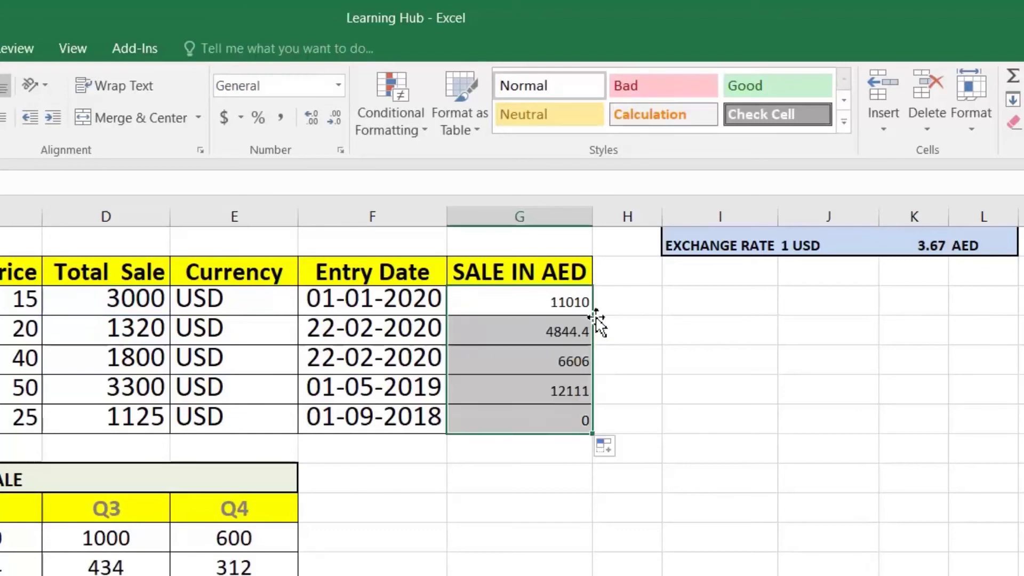
pyautogui.click(554, 359)
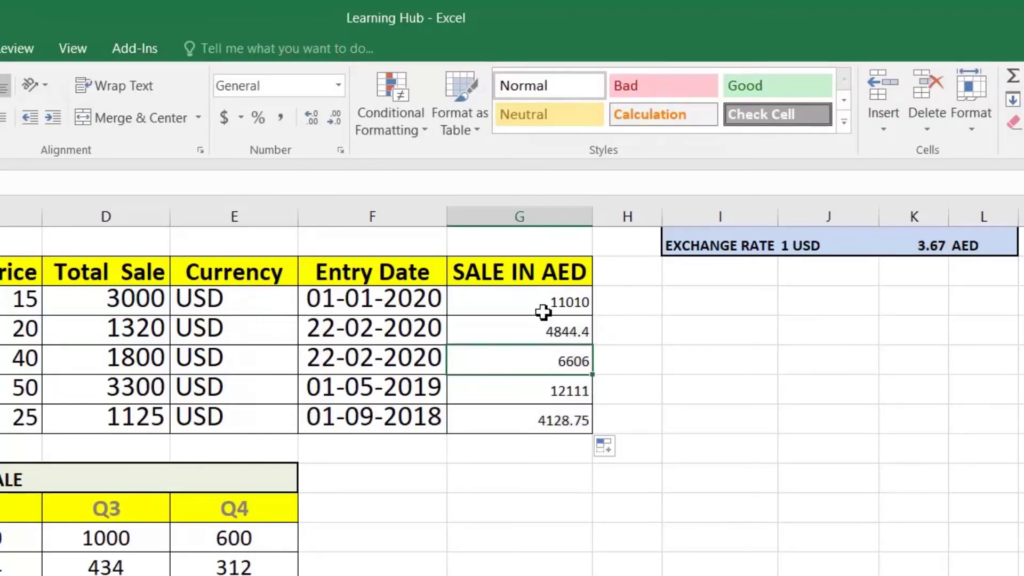
pyautogui.click(558, 392)
pyautogui.doubleClick(556, 391)
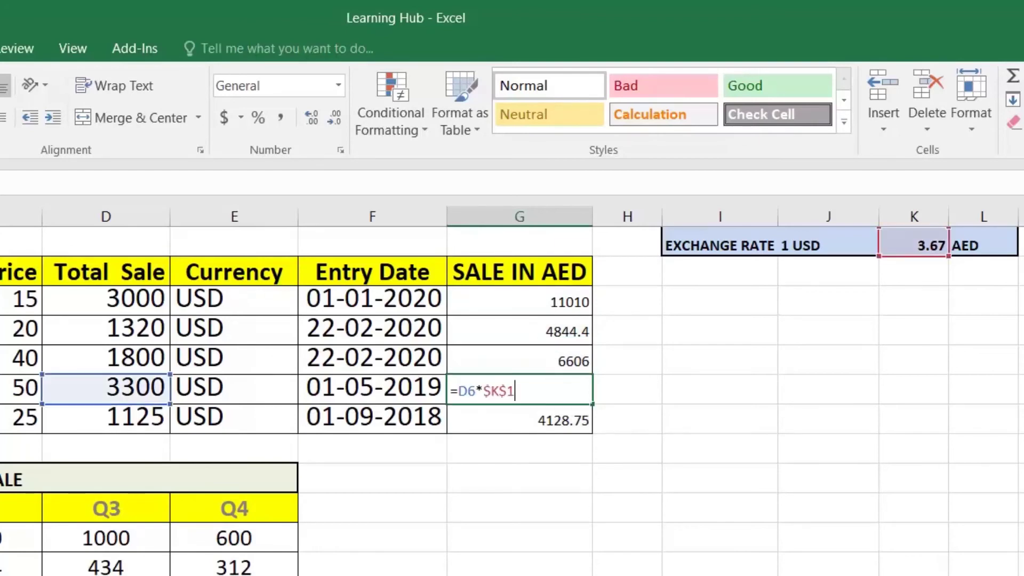
pyautogui.press('Escape')
# Edit G3 to =D3*K$1, refill the column, and verify Product 3's formula
pyautogui.click(531, 300)
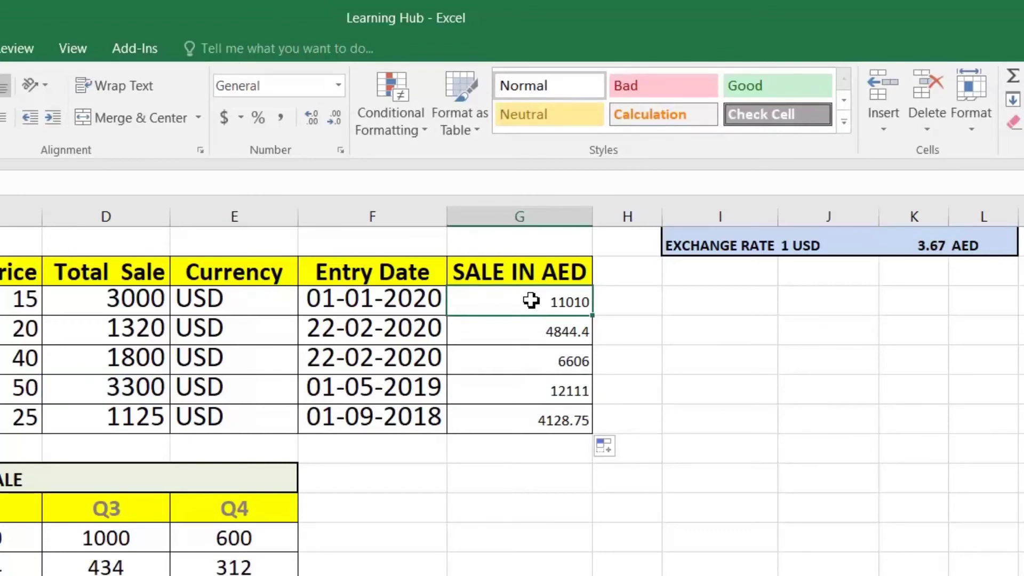
pyautogui.doubleClick(531, 300)
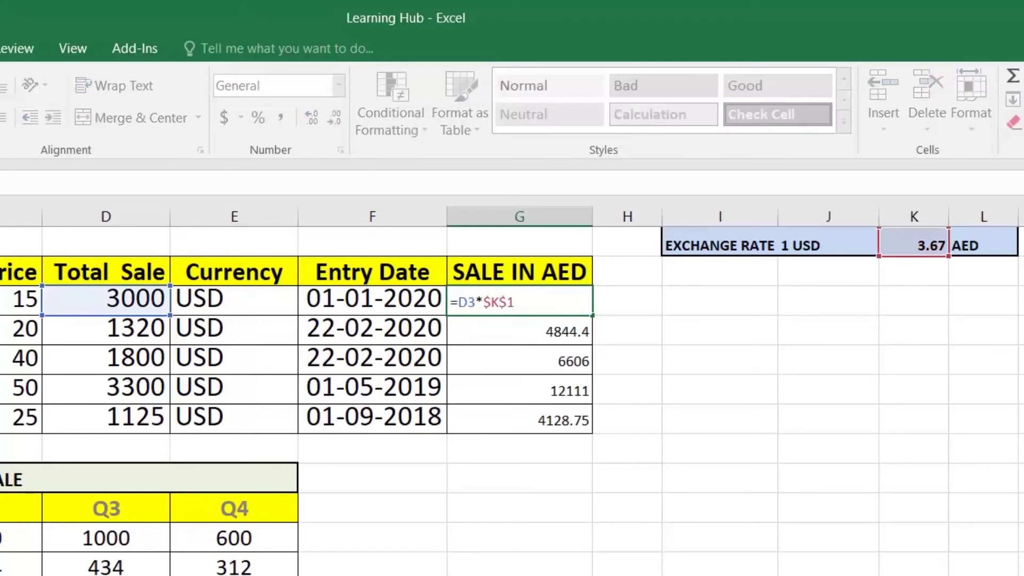
pyautogui.press('Left')
pyautogui.press('BackSpace')
pyautogui.press('Return')
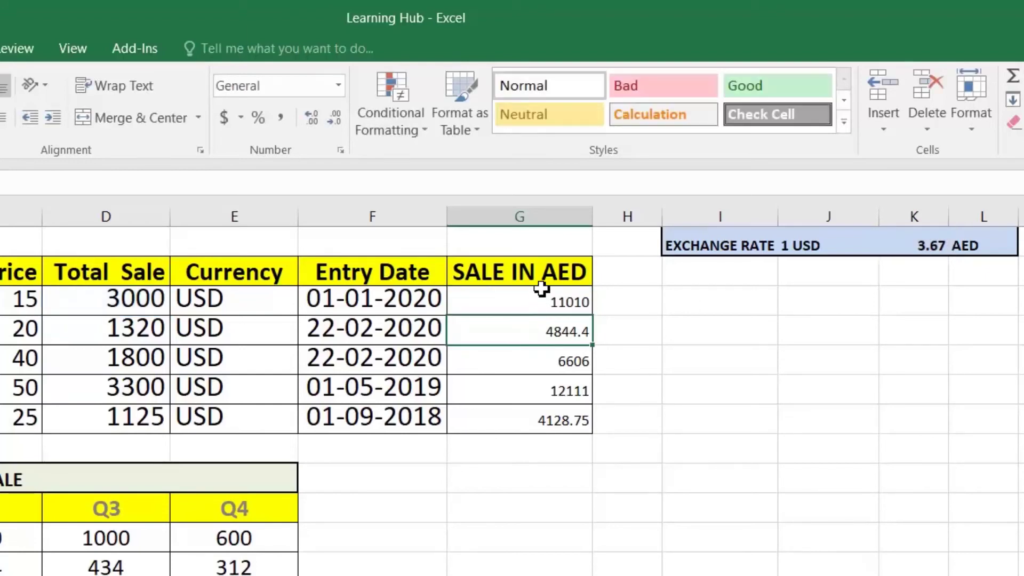
pyautogui.click(541, 301)
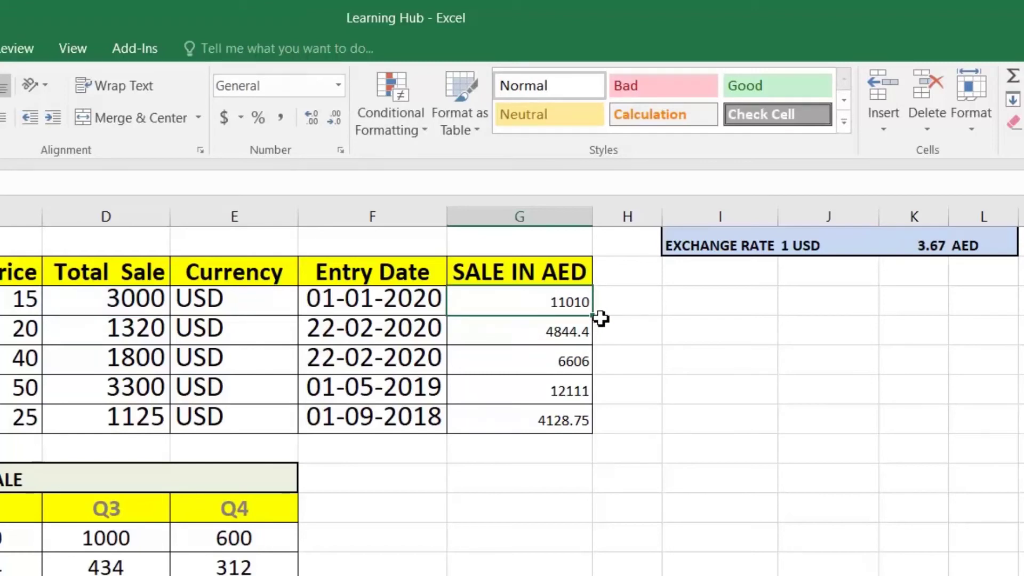
pyautogui.doubleClick(594, 318)
pyautogui.click(560, 328)
pyautogui.click(559, 390)
pyautogui.doubleClick(544, 366)
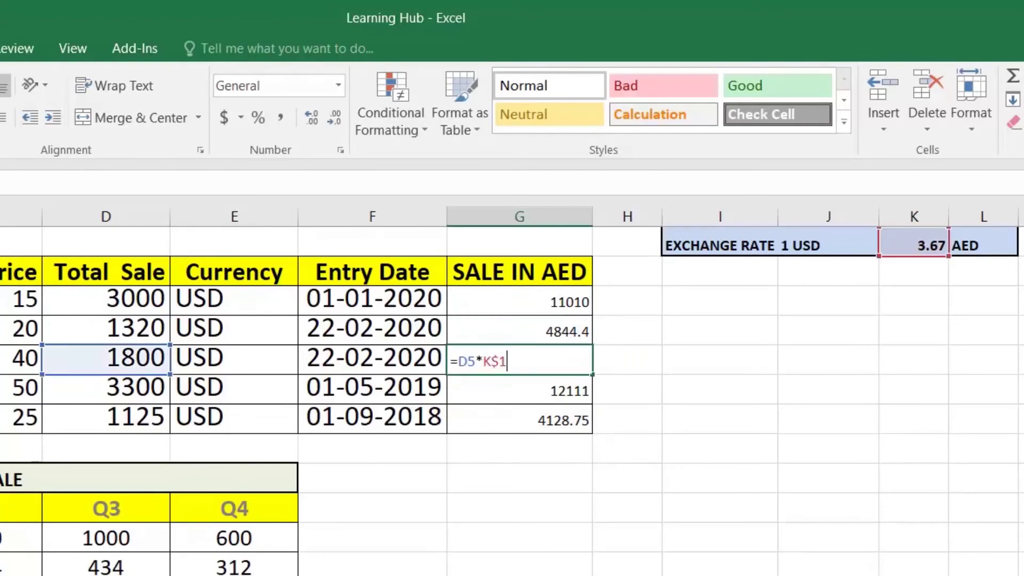
pyautogui.press('Escape')
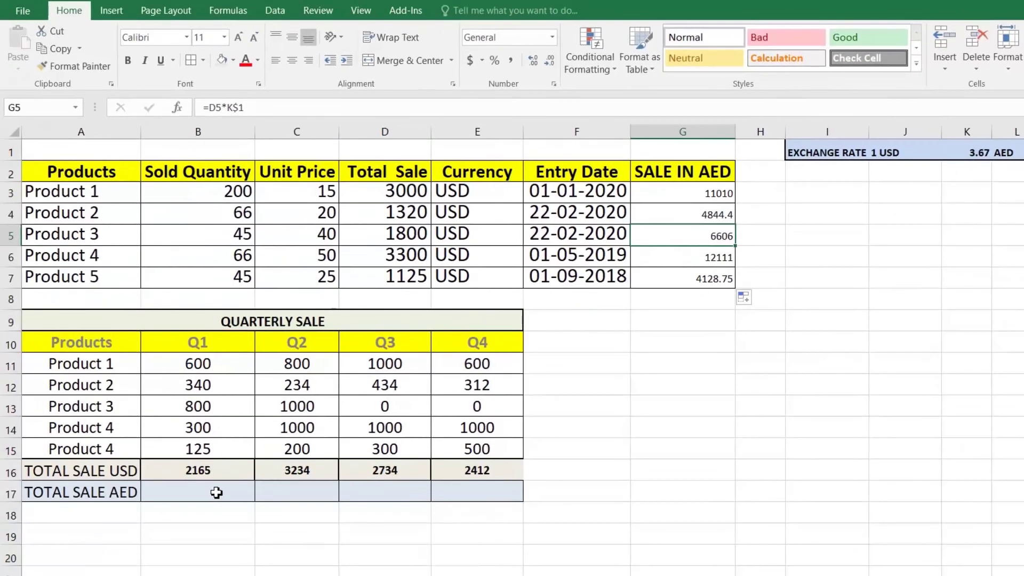
pyautogui.click(153, 534)
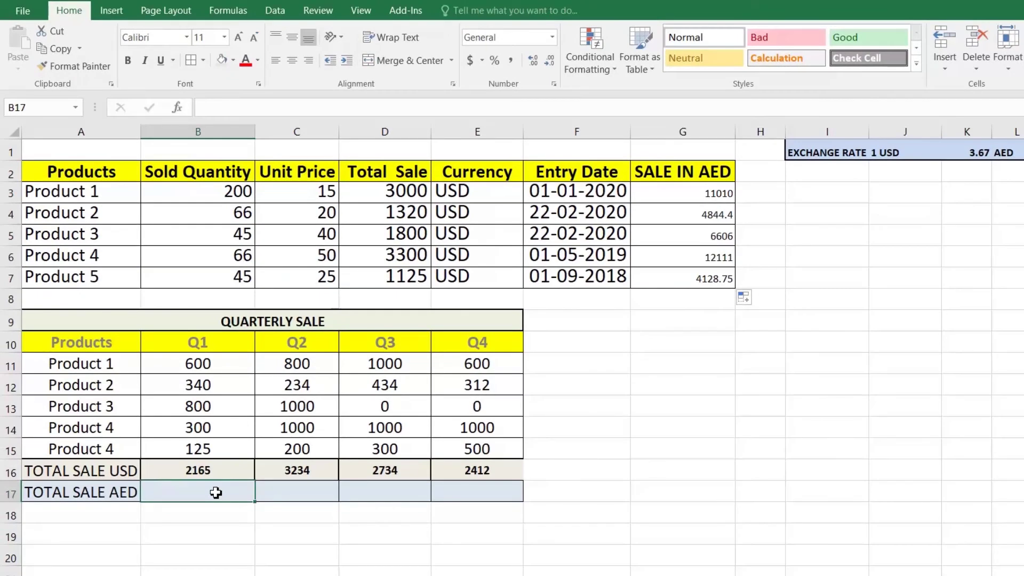
# Enter =B16*$K1 in B17 to convert the Q1 USD total to AED
pyautogui.press('F2')
pyautogui.write('=')
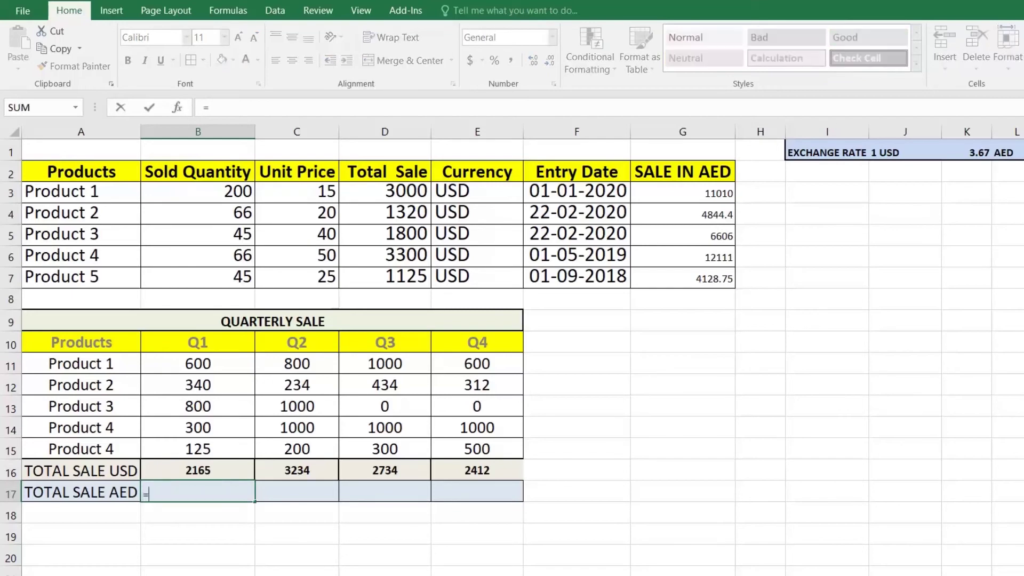
pyautogui.click(199, 470)
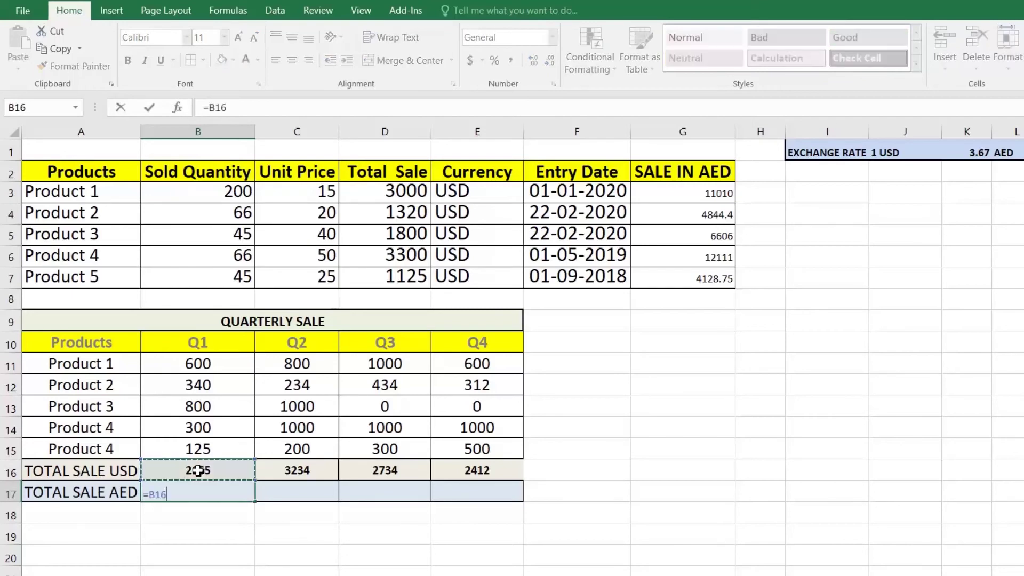
pyautogui.write('*$K')
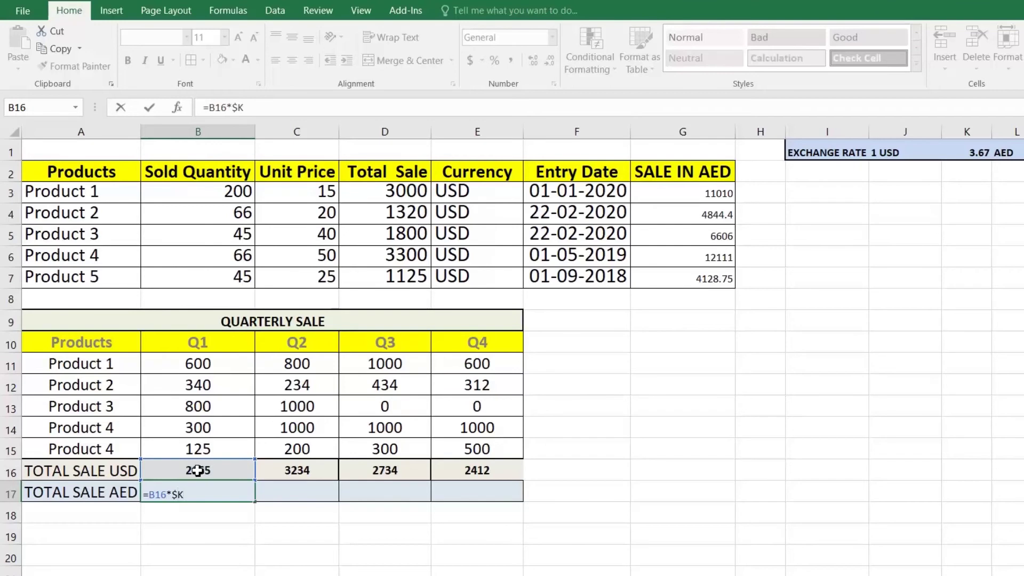
pyautogui.write('1')
pyautogui.hotkey('ctrl', 'Return')
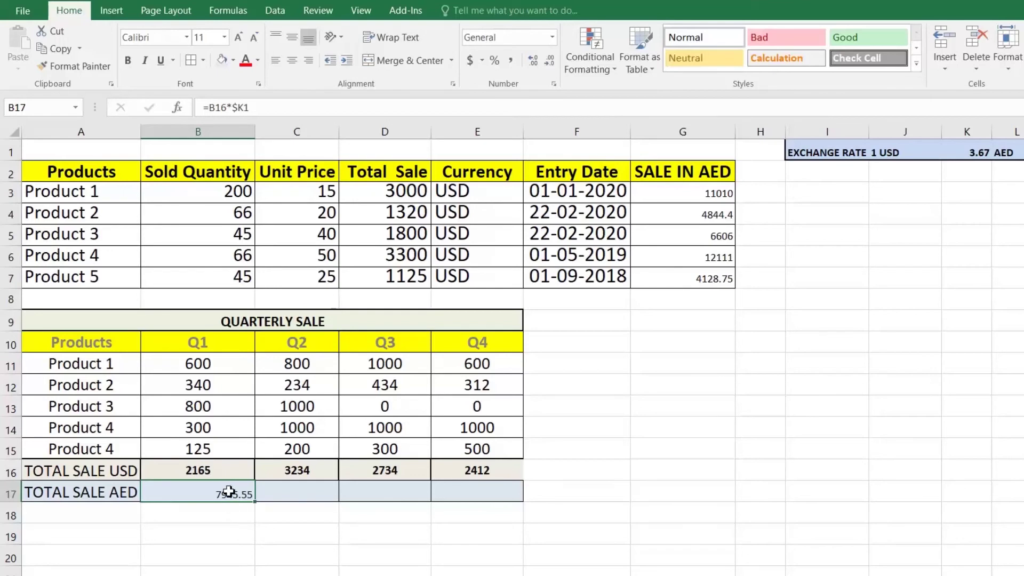
pyautogui.doubleClick(228, 491)
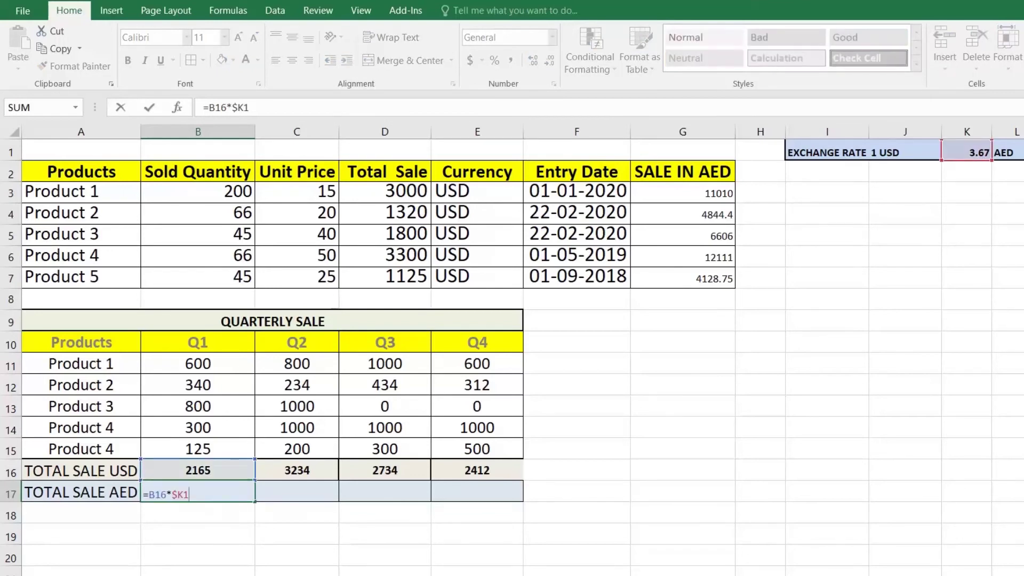
pyautogui.click(183, 495)
pyautogui.moveTo(183, 495); pyautogui.dragTo(189, 495)
pyautogui.press('Return')
# Copy B17's formula across to E17 and check C17's references
pyautogui.click(248, 493)
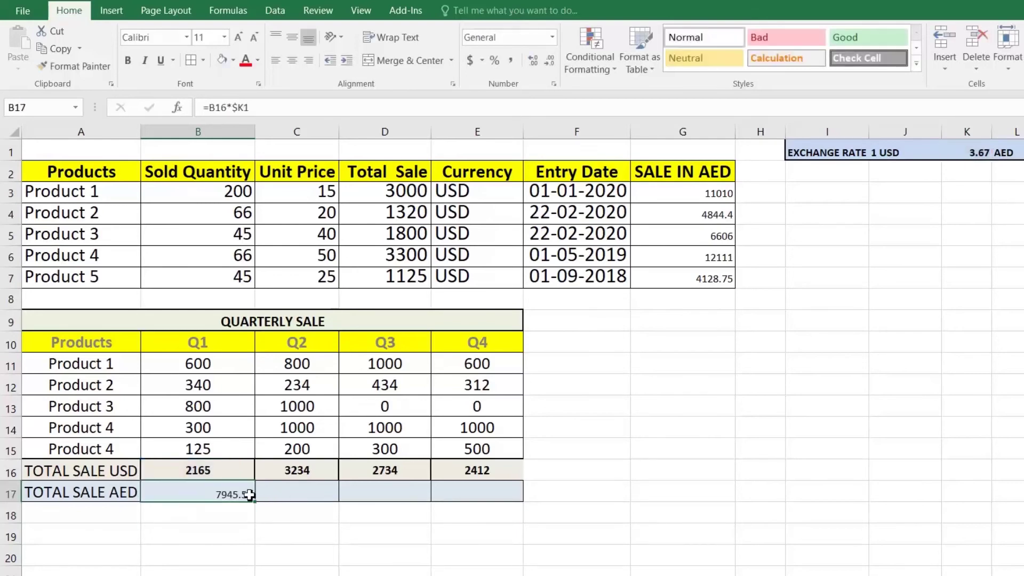
pyautogui.moveTo(257, 502); pyautogui.dragTo(460, 513)
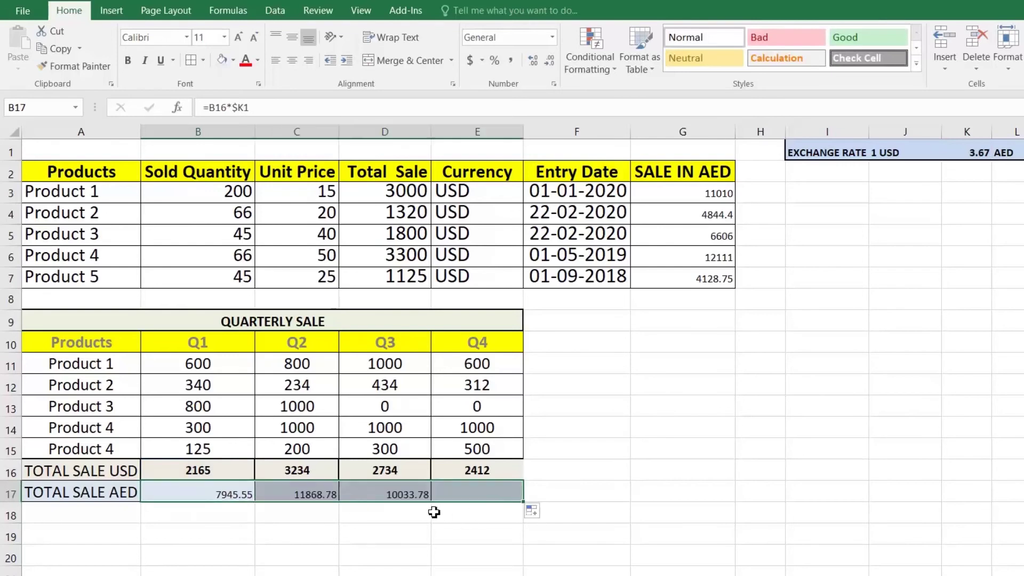
pyautogui.click(324, 498)
pyautogui.press('F2')
pyautogui.press('Return')
pyautogui.press('Up')
pyautogui.press('F2')
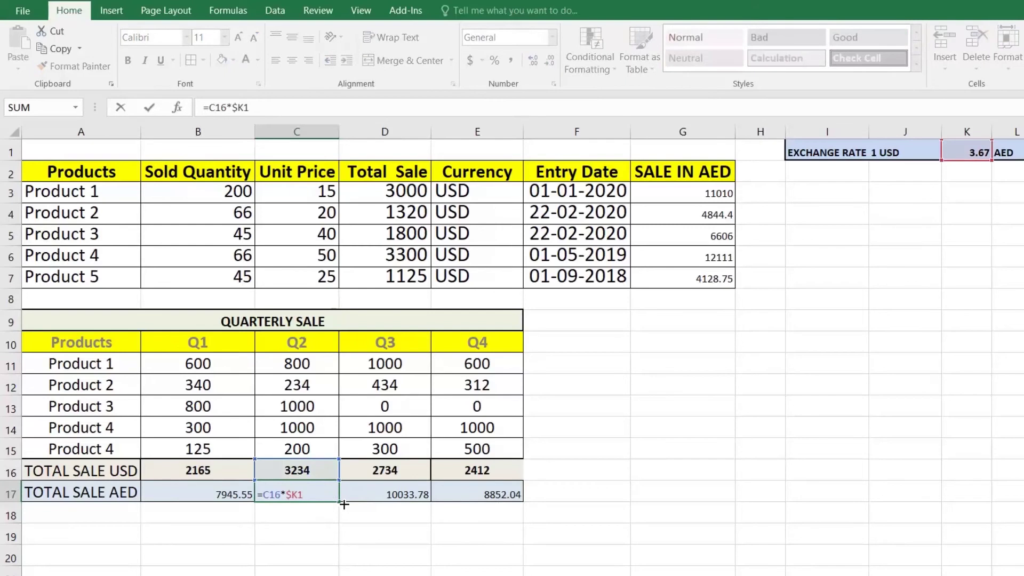
pyautogui.press('Return')
# Step through the D17, E17 and B17 formulas to verify their $K1 references
pyautogui.press('Up')
pyautogui.press('Right')
pyautogui.press('F2')
pyautogui.press('Return')
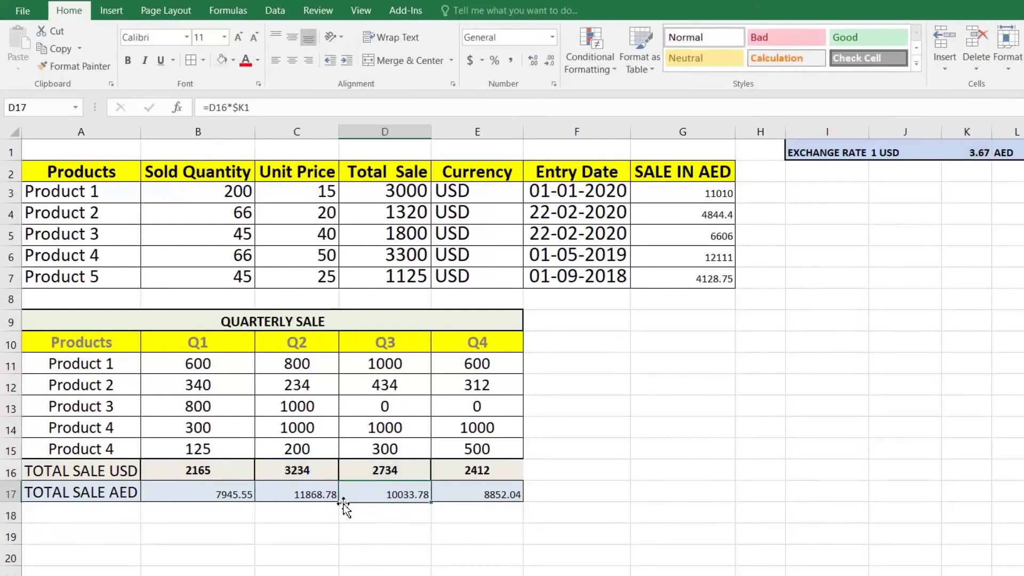
pyautogui.press('Up')
pyautogui.press('Right')
pyautogui.press('F2')
pyautogui.press('Return')
pyautogui.press('Up')
pyautogui.press('Left')
pyautogui.press('Left')
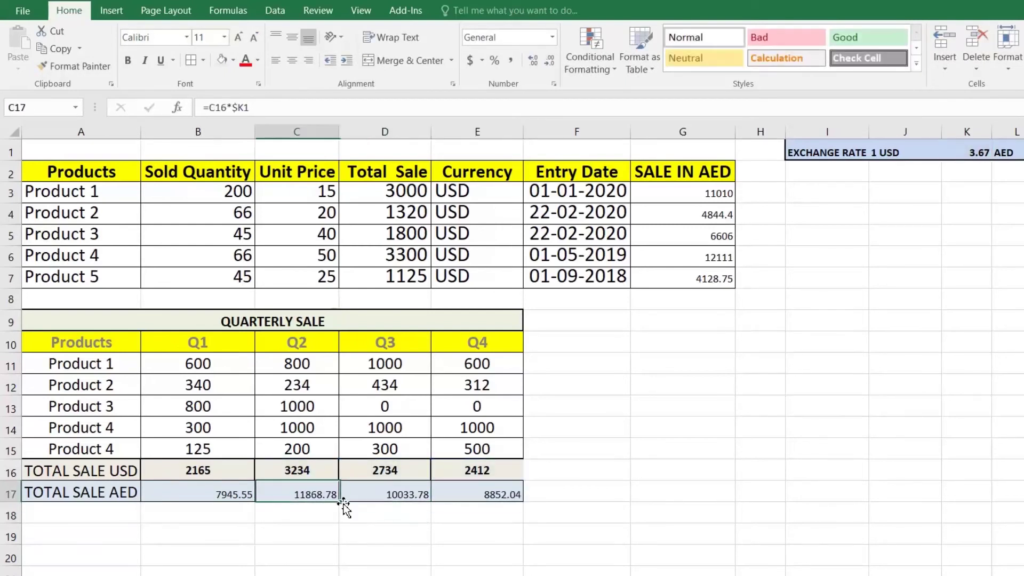
pyautogui.press('Left')
pyautogui.press('F2')
pyautogui.press('Return')
pyautogui.press('Up')
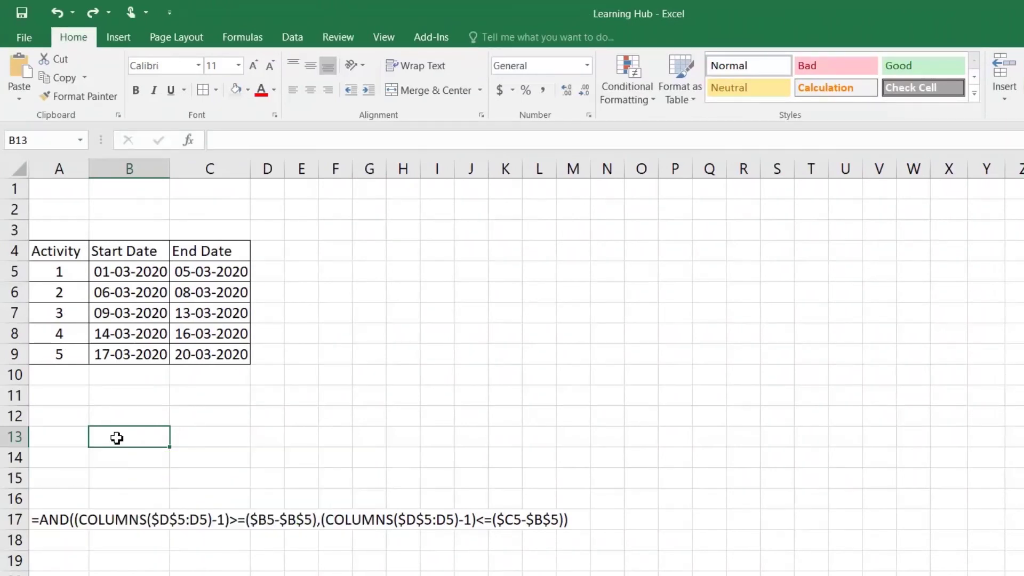
# Review the activity table's dates, including how End Date in C9 is calculated
pyautogui.moveTo(47, 258); pyautogui.dragTo(238, 355)
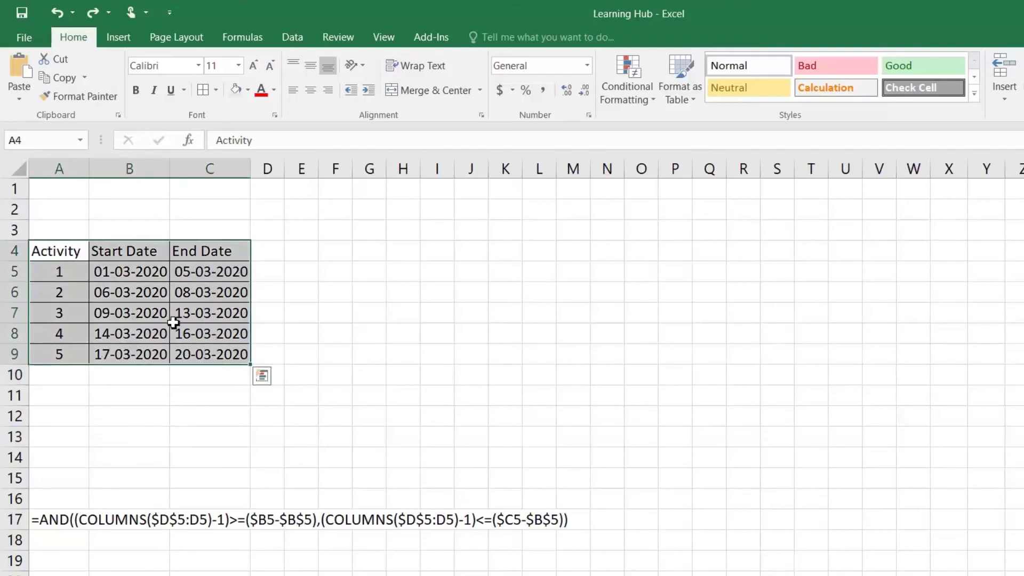
pyautogui.click(128, 280)
pyautogui.click(231, 354)
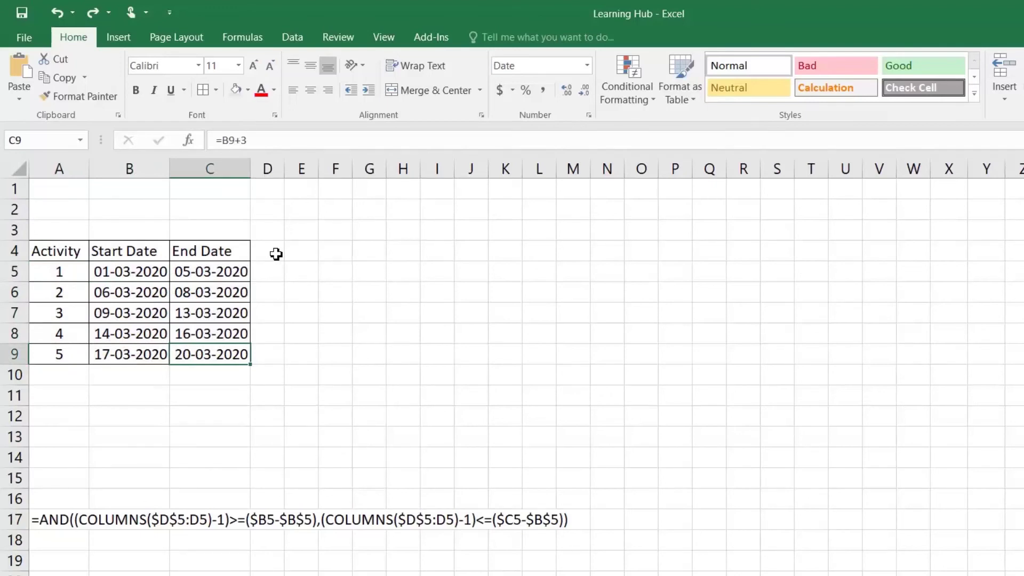
# Enter day numbers 1, 2, 3 in D4:F4 and extend them to 20 across W4
pyautogui.click(276, 254)
pyautogui.write('1')
pyautogui.press('Return')
pyautogui.press('Up')
pyautogui.press('Right')
pyautogui.write('2')
pyautogui.press('Return')
pyautogui.press('Up')
pyautogui.press('Right')
pyautogui.write('3')
pyautogui.press('Return')
pyautogui.moveTo(276, 254); pyautogui.dragTo(923, 262)
pyautogui.moveTo(270, 251); pyautogui.dragTo(911, 355)
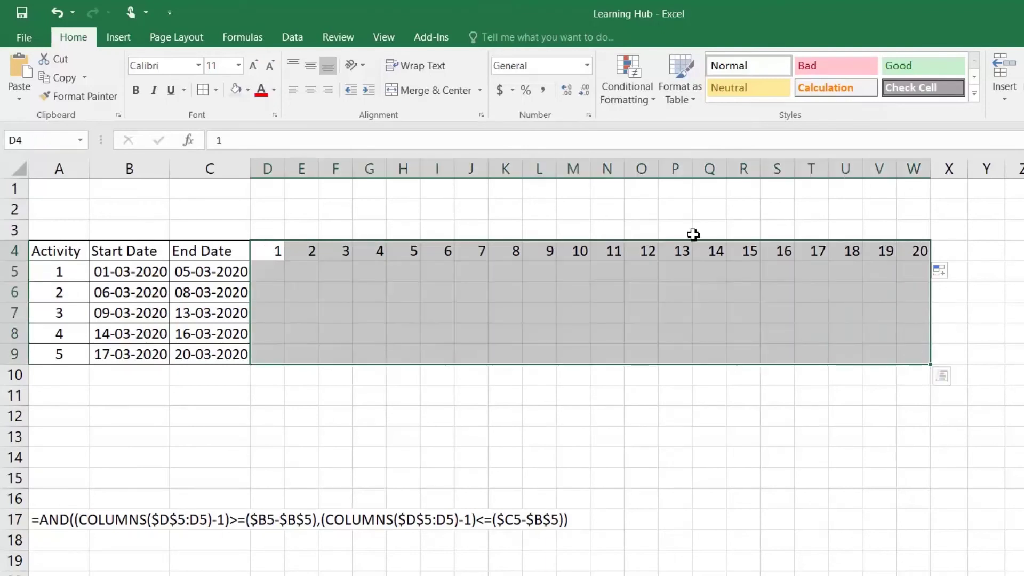
# Apply All Borders and centre alignment to the D4:W9 day grid
pyautogui.click(206, 92)
pyautogui.click(310, 86)
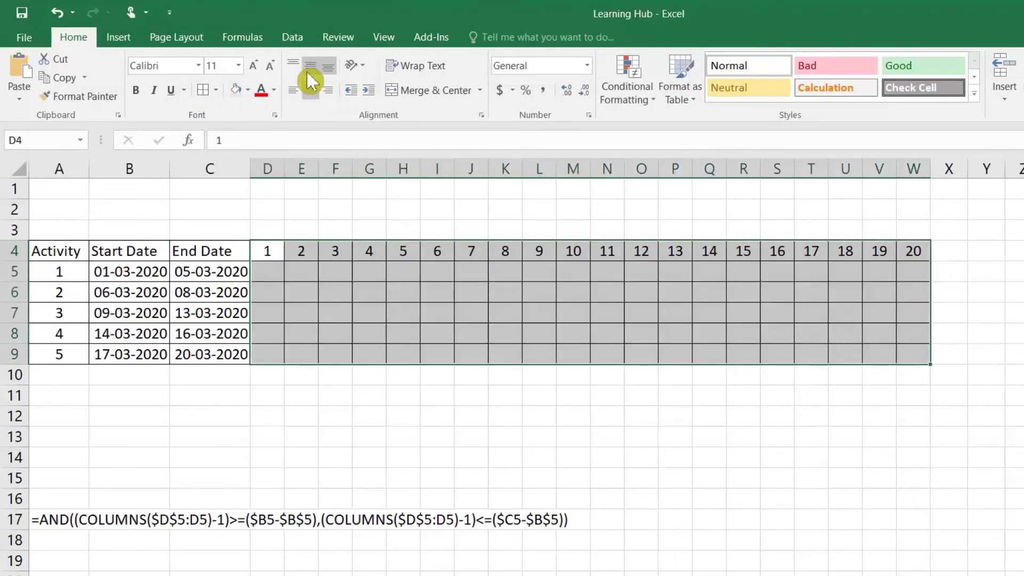
pyautogui.click(263, 274)
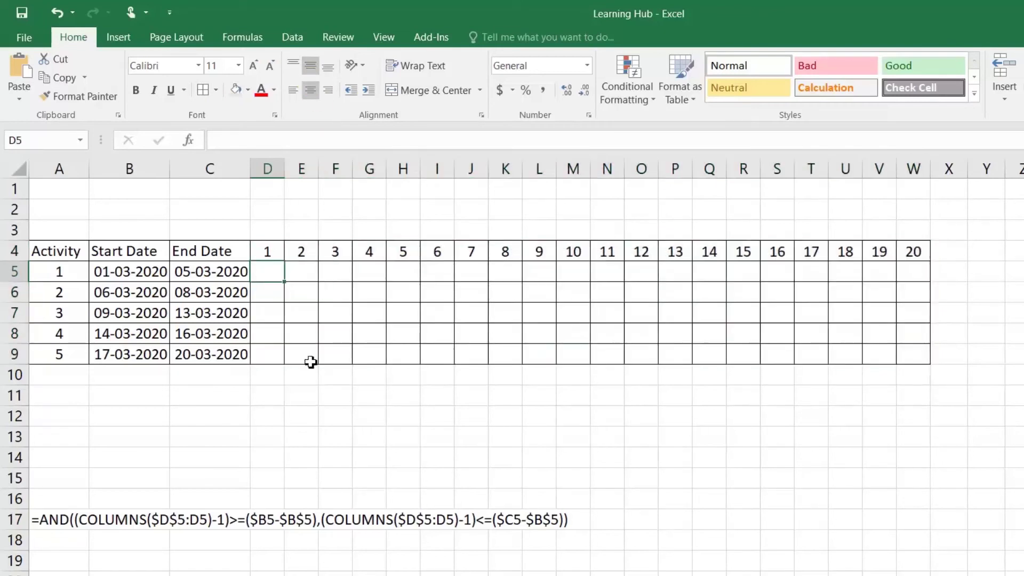
# Copy the AND/COLUMNS condition text from A17 and select D5 for conditional formatting
pyautogui.doubleClick(43, 520)
pyautogui.moveTo(43, 520); pyautogui.dragTo(601, 527)
pyautogui.hotkey('ctrl', 'c')
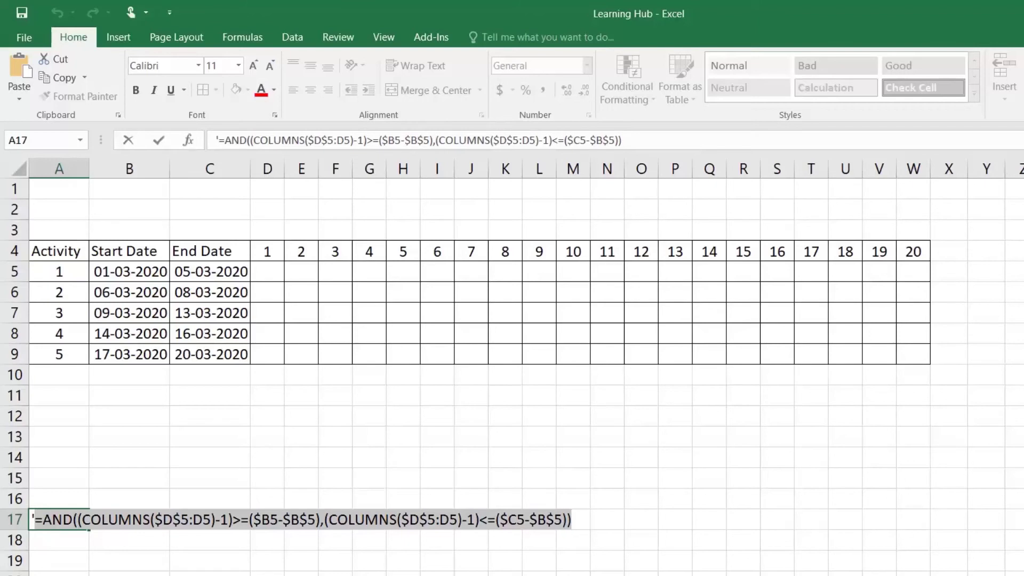
pyautogui.press('BackSpace')
pyautogui.press('Return')
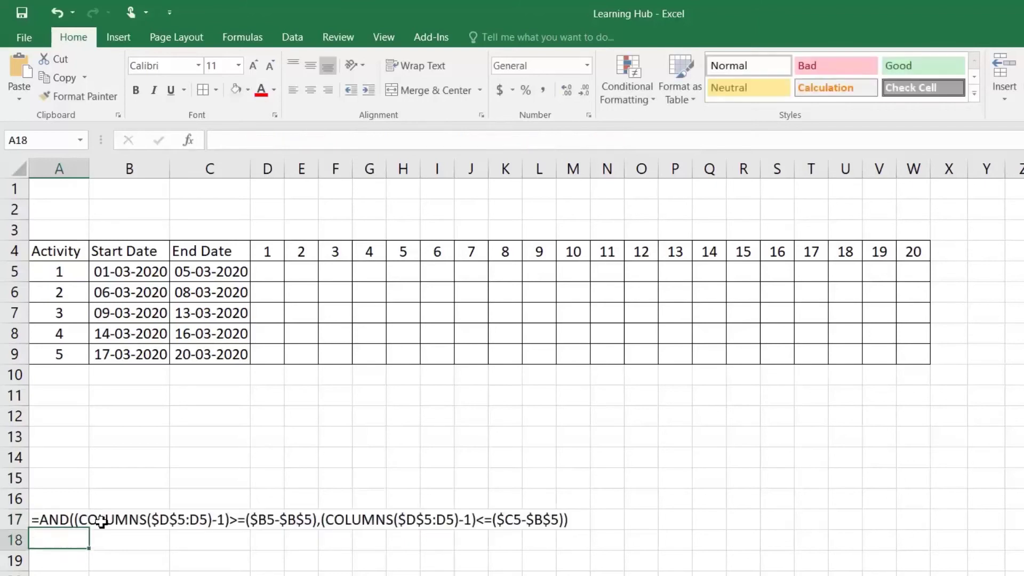
pyautogui.click(264, 271)
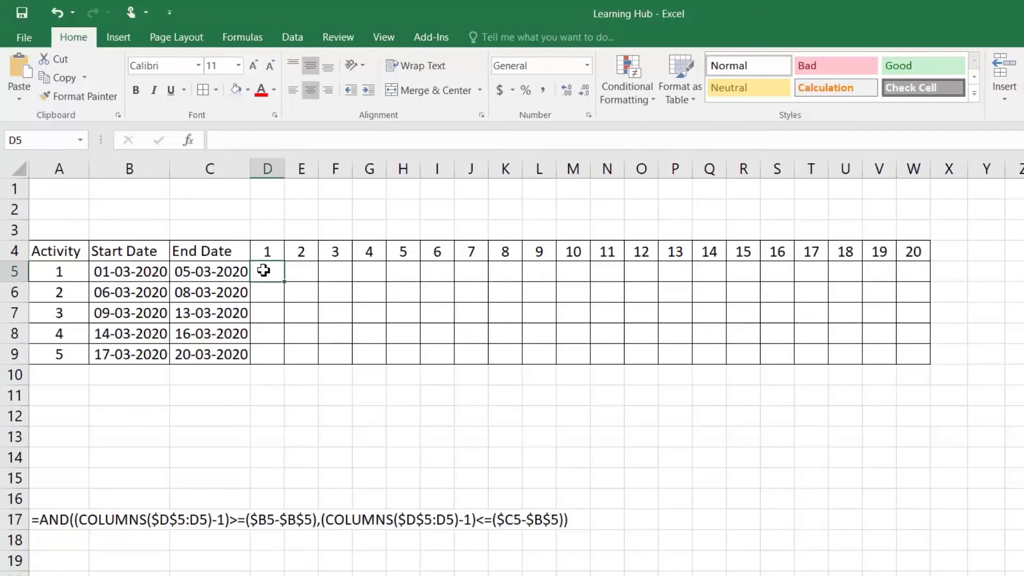
pyautogui.click(639, 100)
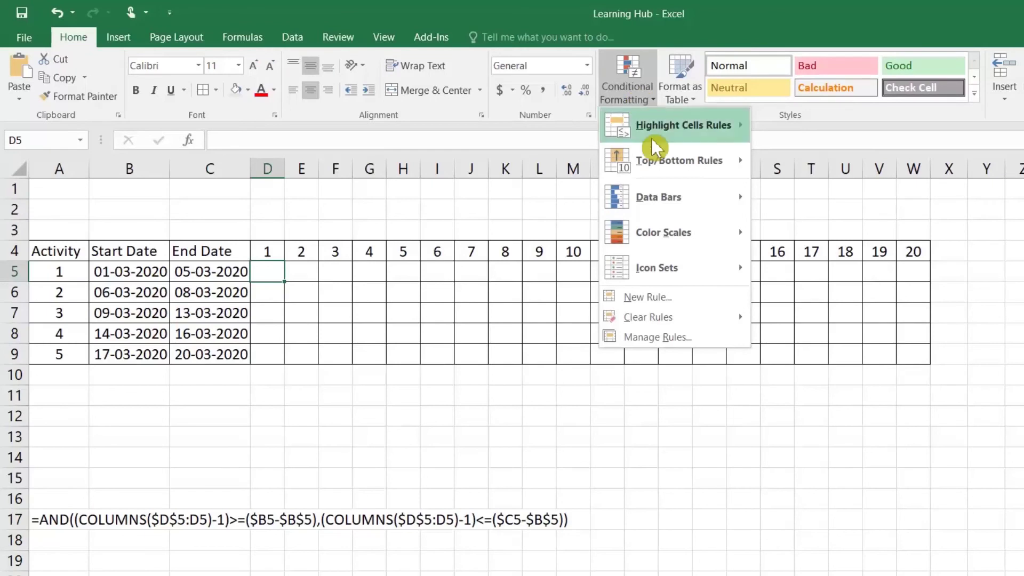
# Add a formula-based conditional formatting rule using the pasted AND formula with a blue fill
pyautogui.click(638, 301)
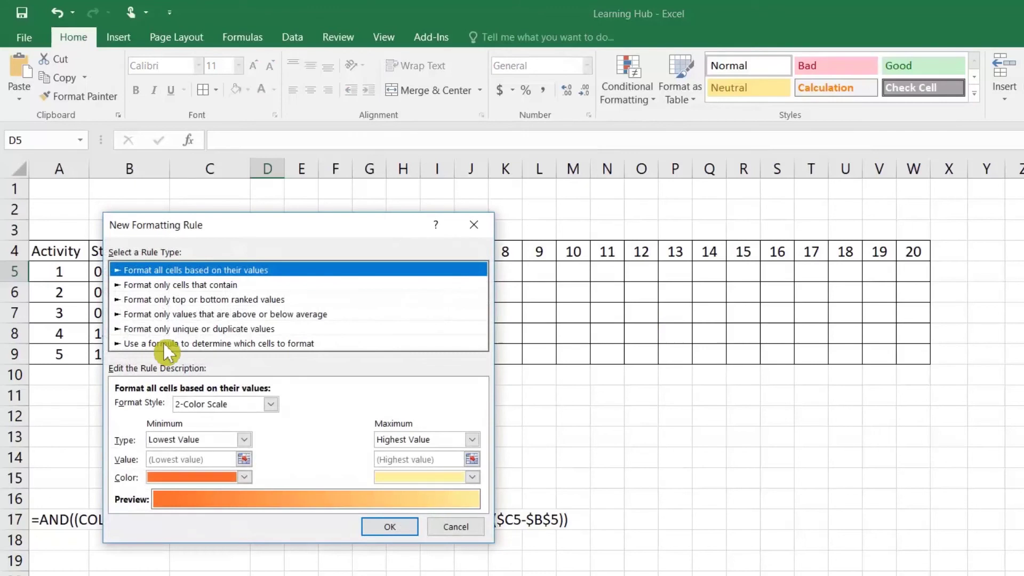
pyautogui.click(163, 344)
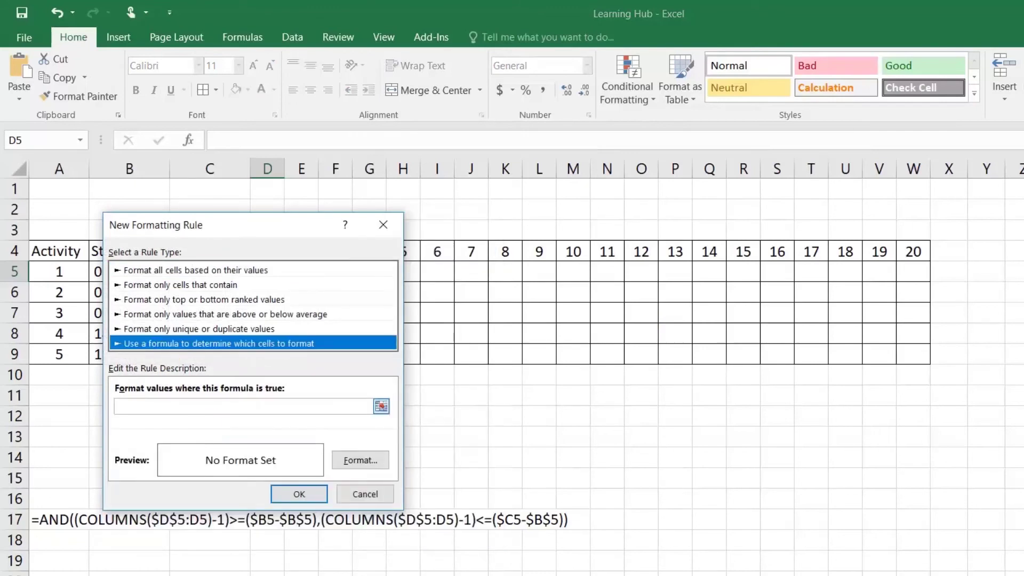
pyautogui.click(165, 407)
pyautogui.hotkey('ctrl', 'v')
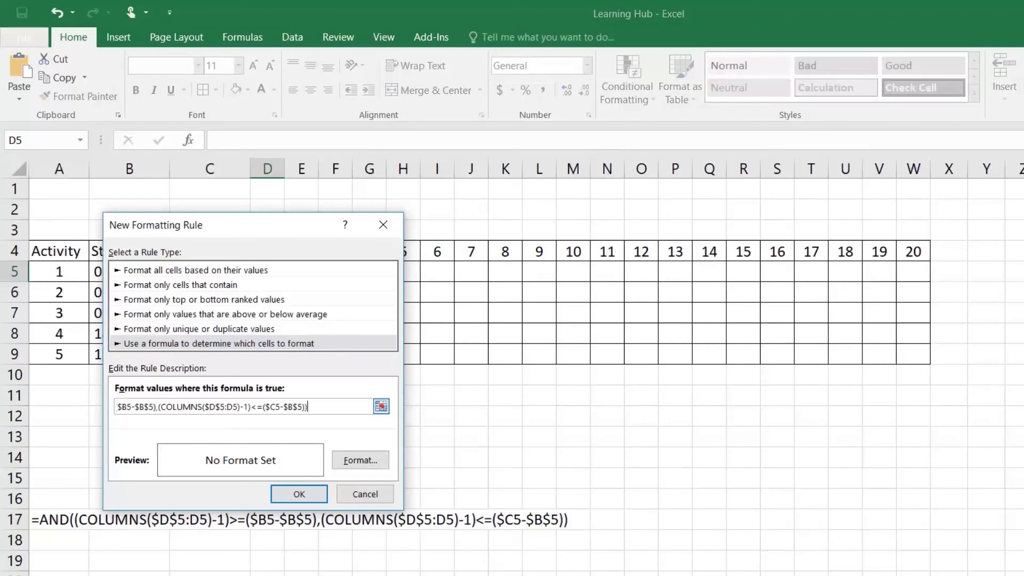
pyautogui.click(365, 460)
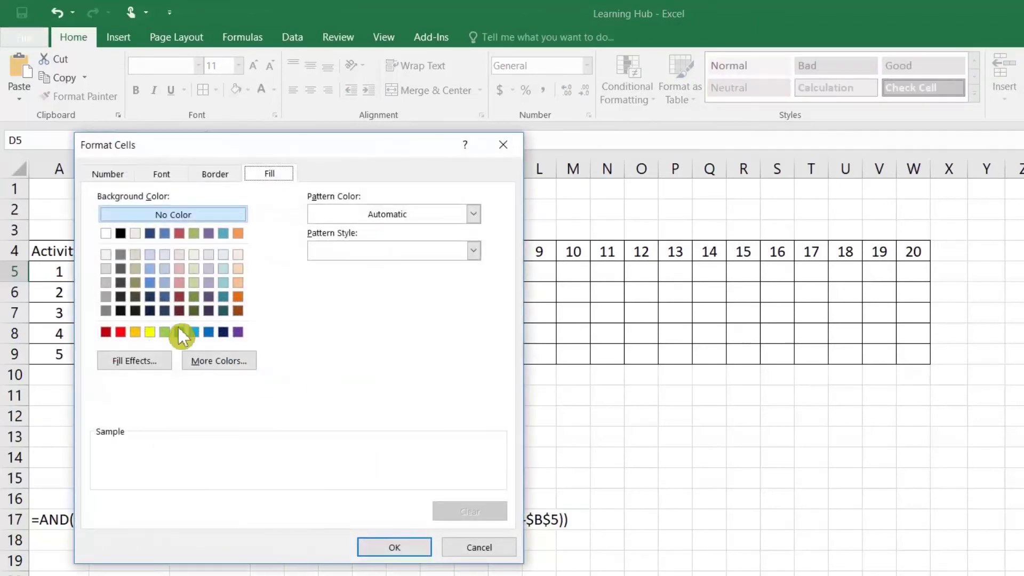
pyautogui.click(209, 332)
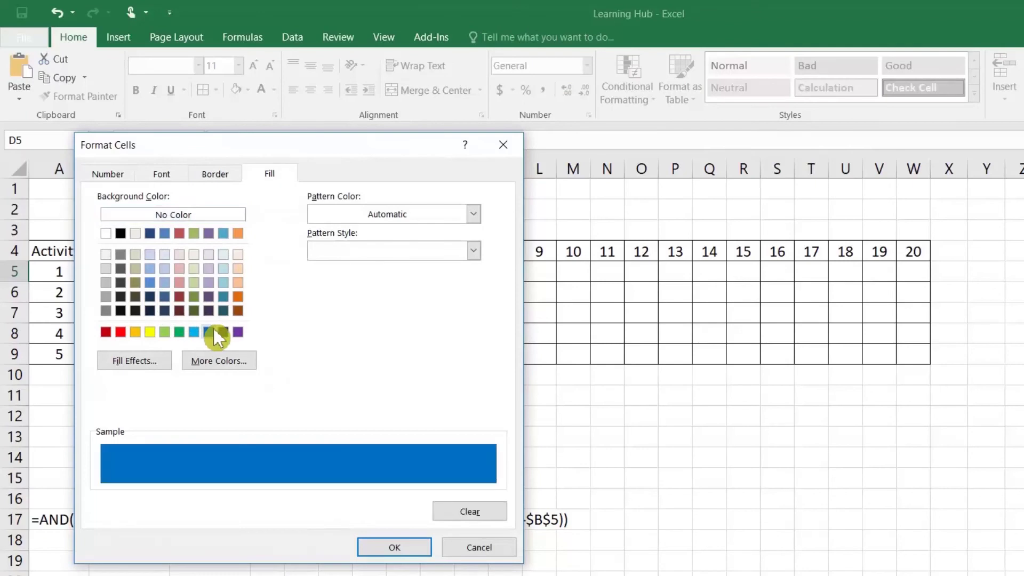
pyautogui.click(395, 548)
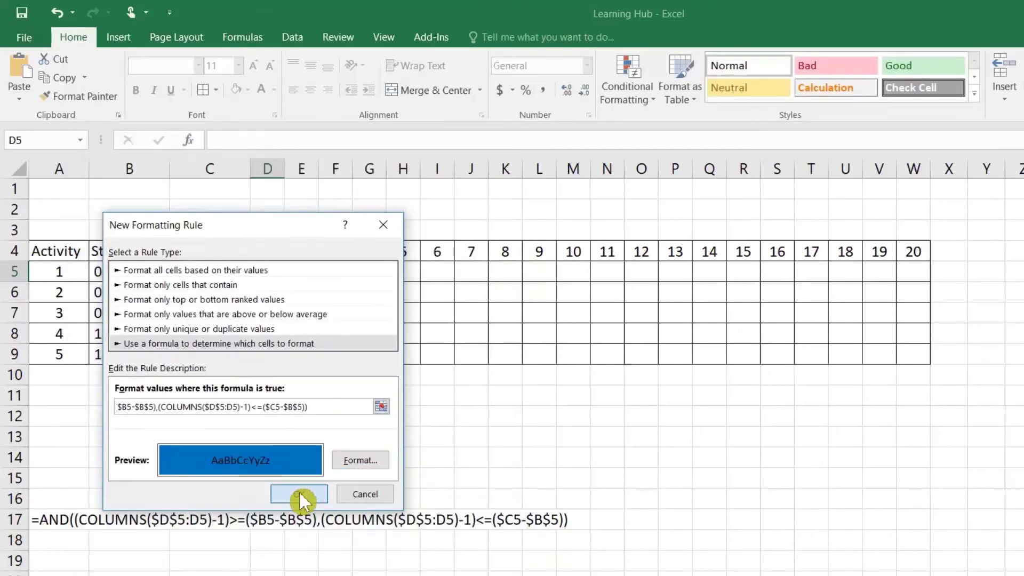
pyautogui.click(300, 493)
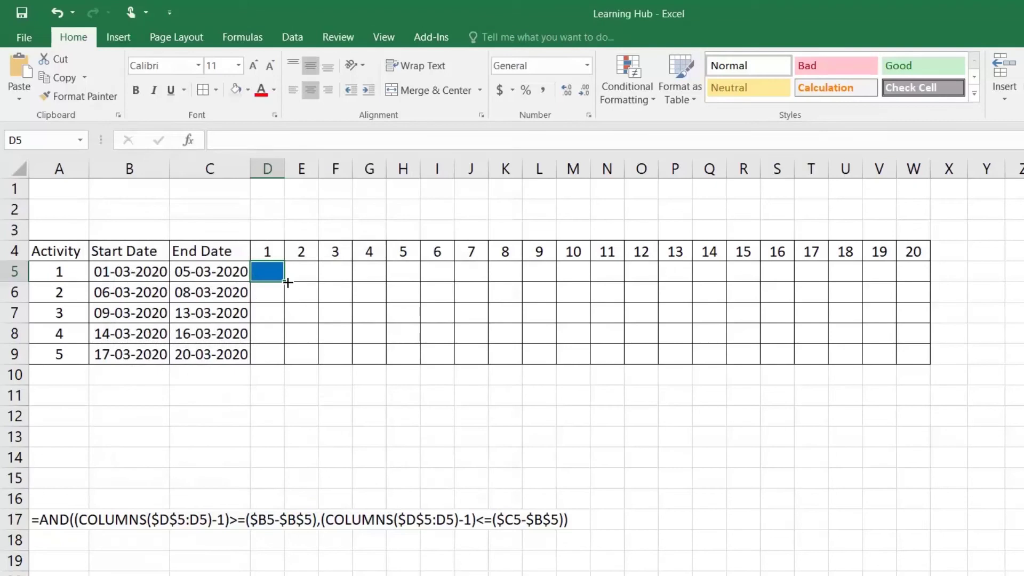
# Extend D5's formatting to W9, then inspect the bars for activities 1, 3 (L7:P7) and 5 (T9:W9)
pyautogui.moveTo(288, 282); pyautogui.dragTo(932, 363)
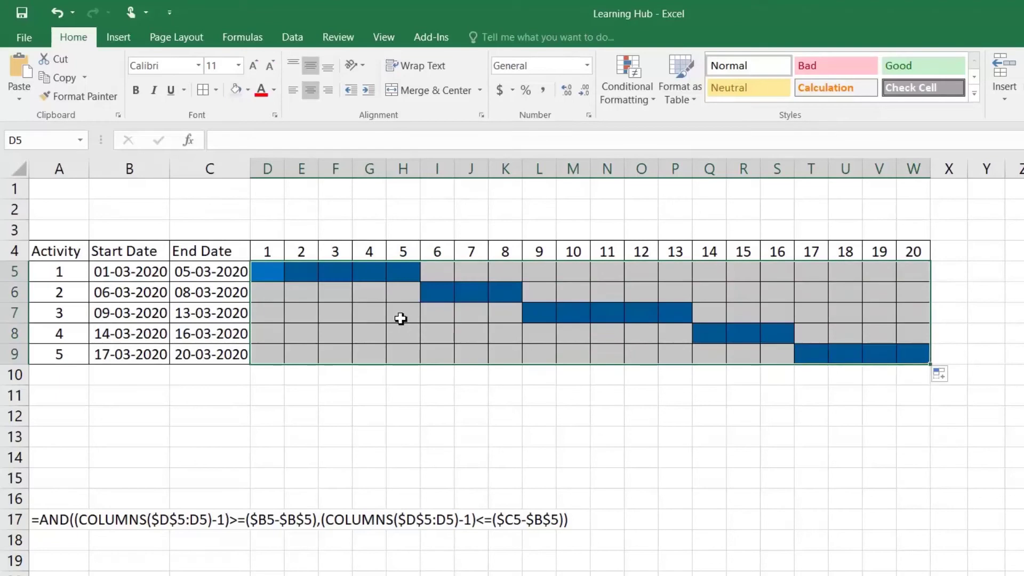
pyautogui.click(403, 317)
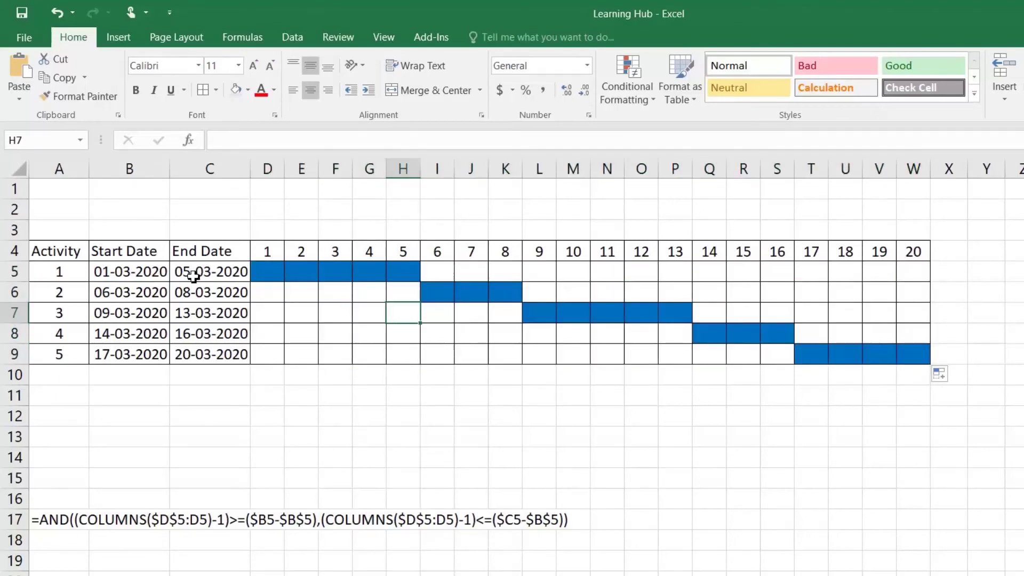
pyautogui.click(123, 274)
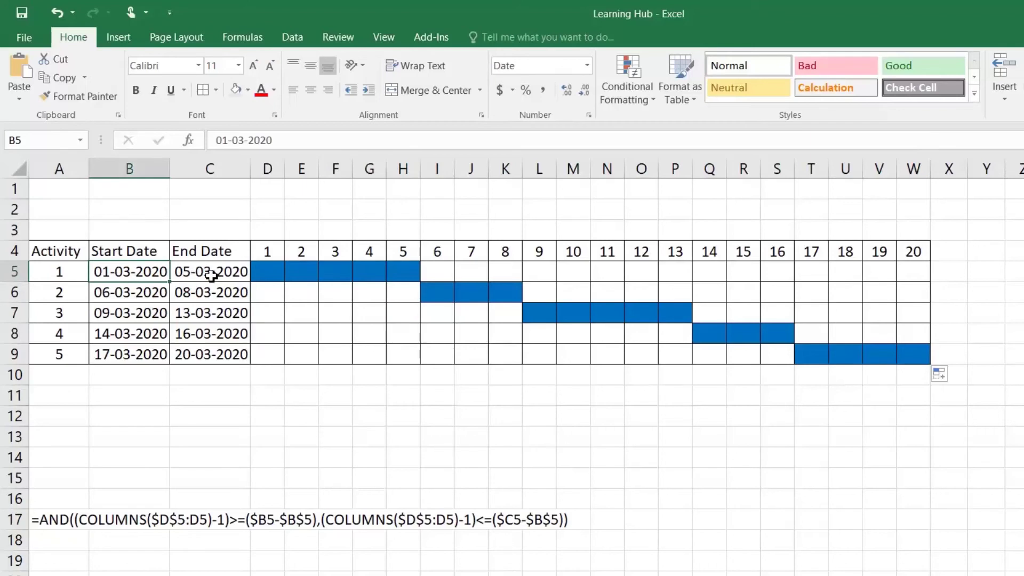
pyautogui.moveTo(404, 275); pyautogui.dragTo(267, 273)
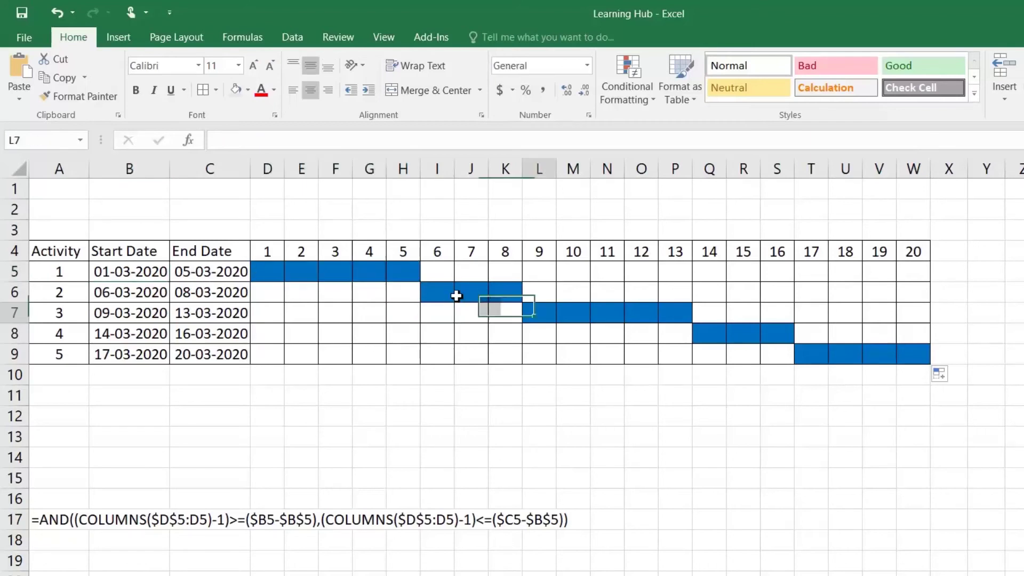
pyautogui.moveTo(536, 315); pyautogui.dragTo(690, 318)
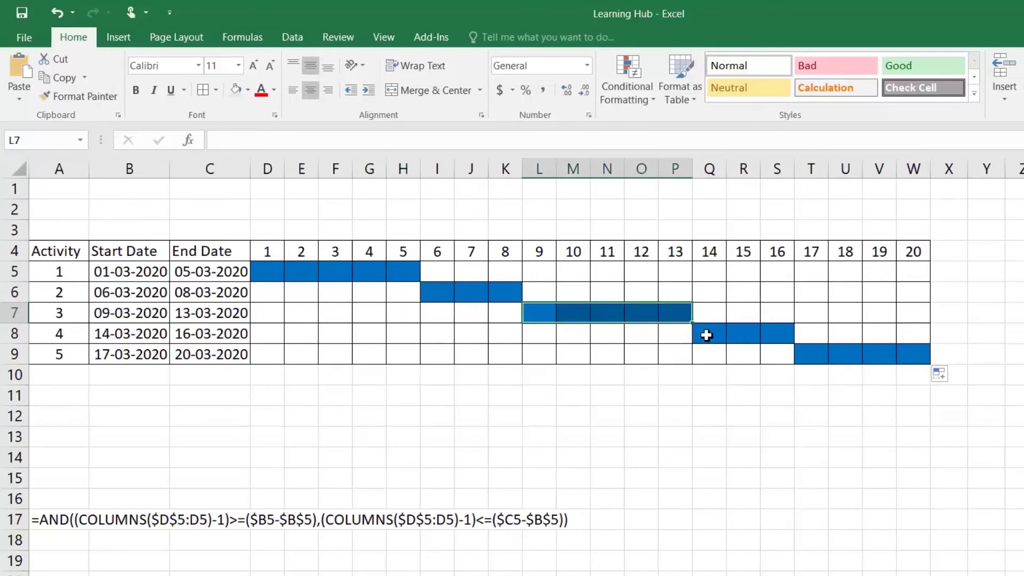
pyautogui.moveTo(819, 356); pyautogui.dragTo(923, 354)
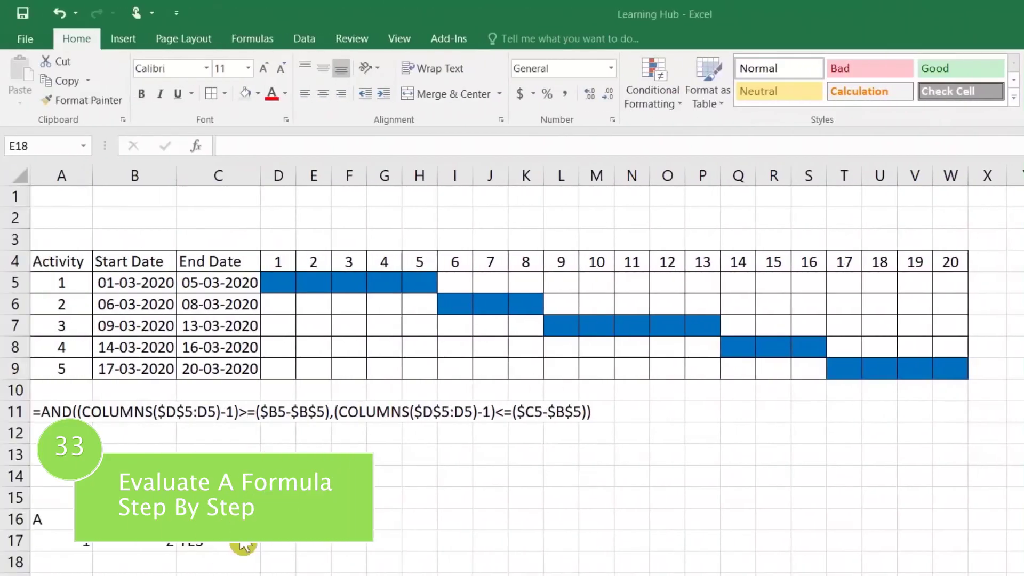
# Review the example values 1 in A17 and 2 in B17 and the IF formula in C17
pyautogui.click(58, 526)
pyautogui.click(57, 541)
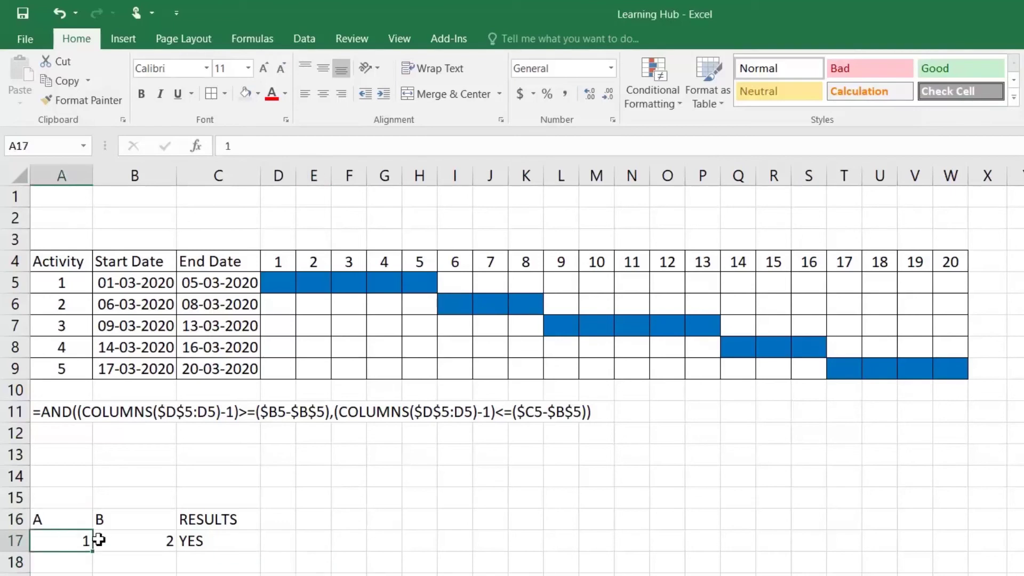
pyautogui.click(114, 523)
pyautogui.click(158, 540)
pyautogui.click(211, 540)
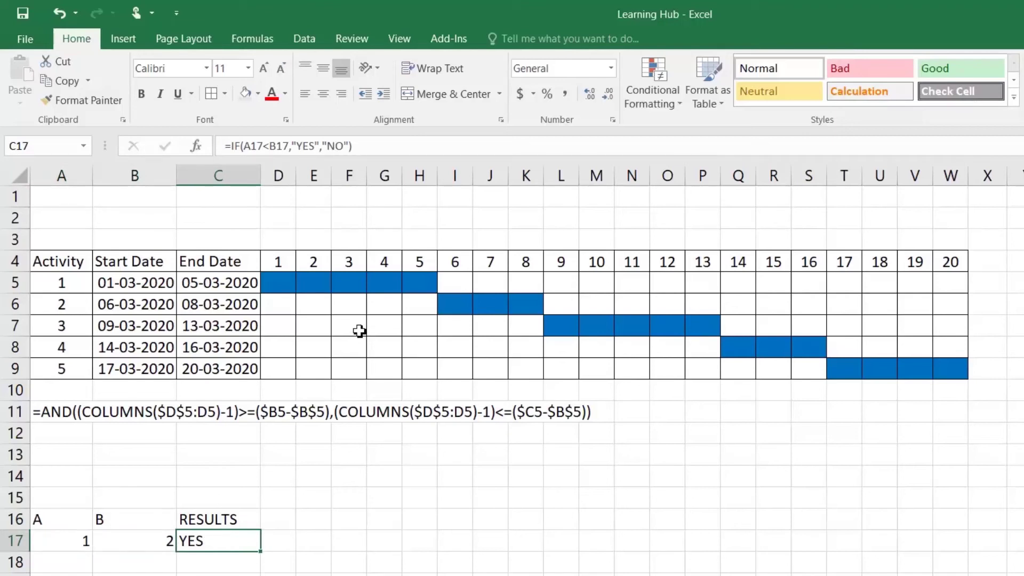
# Step C17's IF formula through Evaluate Formula from 1<2 to TRUE to YES, then close it
pyautogui.click(251, 40)
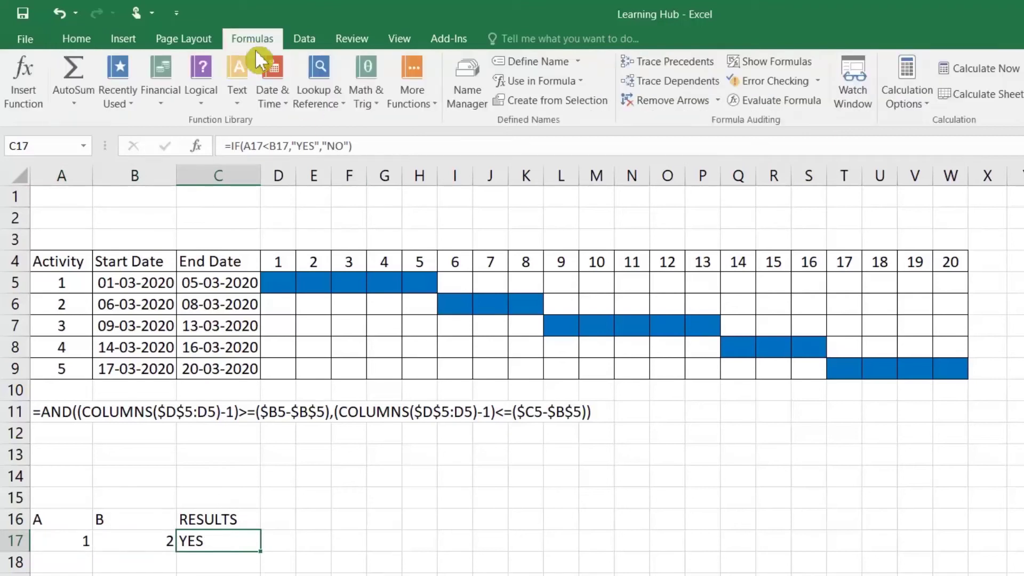
pyautogui.click(780, 102)
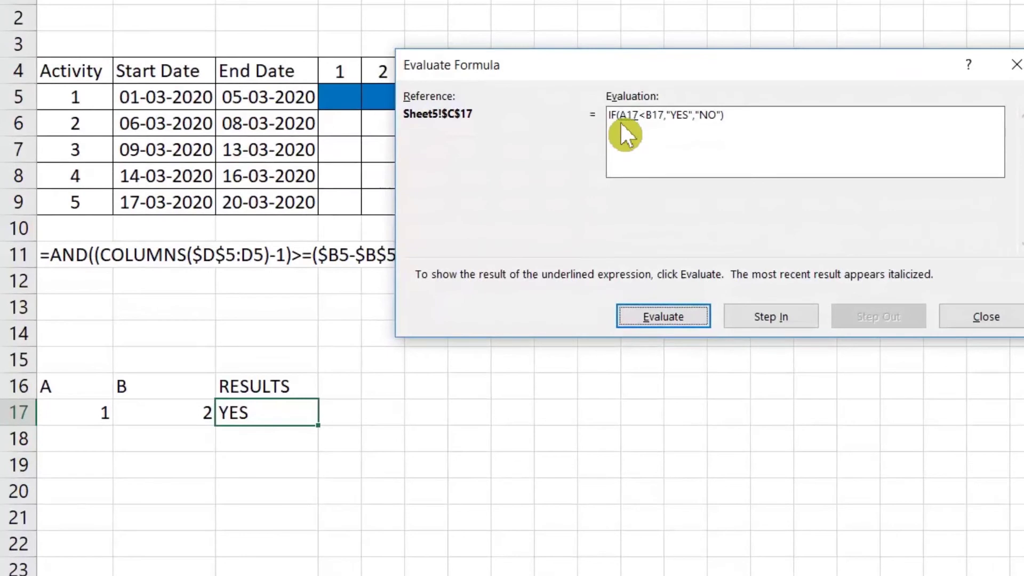
pyautogui.click(678, 312)
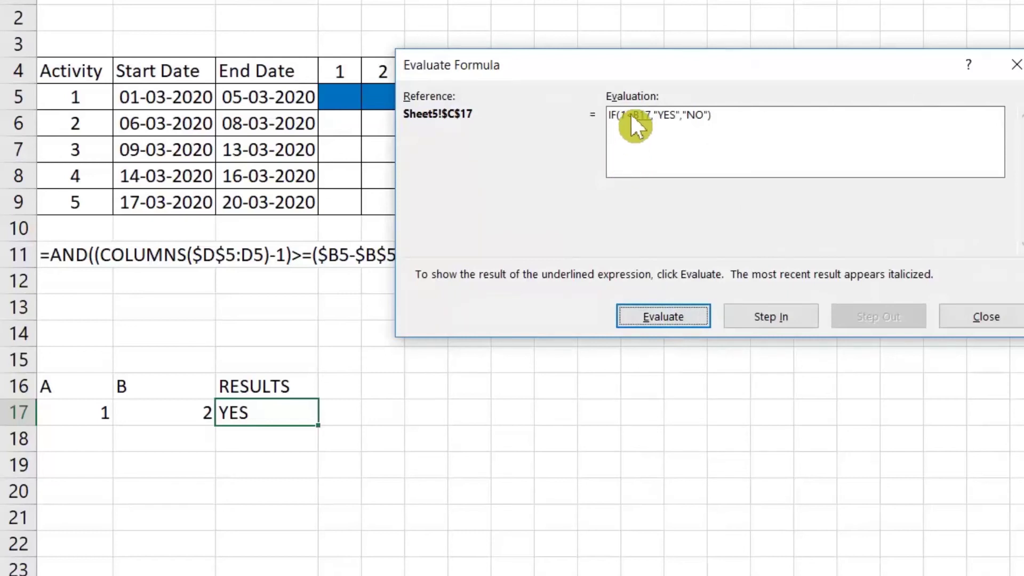
pyautogui.click(667, 319)
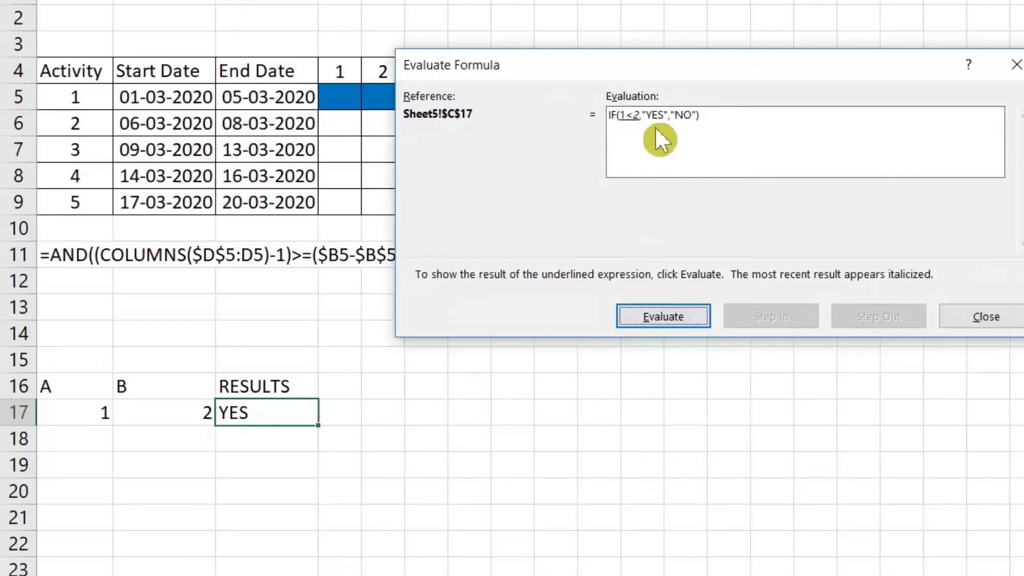
pyautogui.click(667, 306)
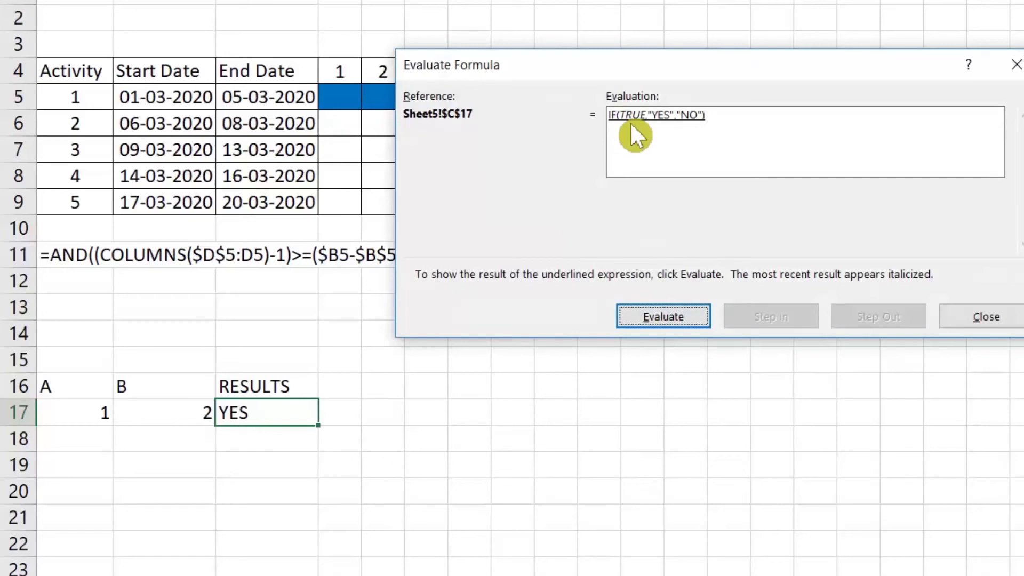
pyautogui.click(673, 316)
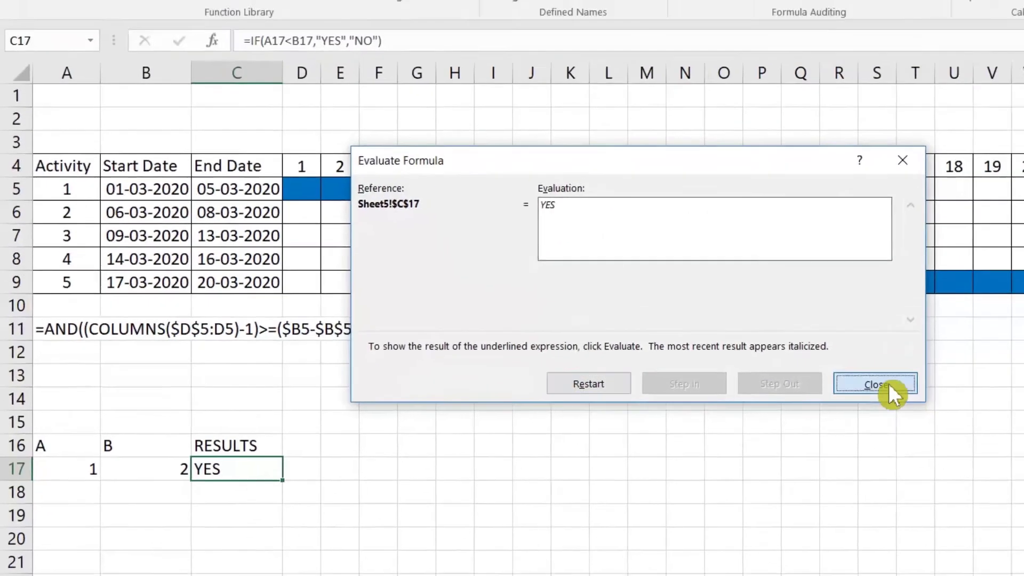
pyautogui.click(986, 317)
# Select the AND formula in A11, then part of the Gantt table from A4
pyautogui.click(48, 395)
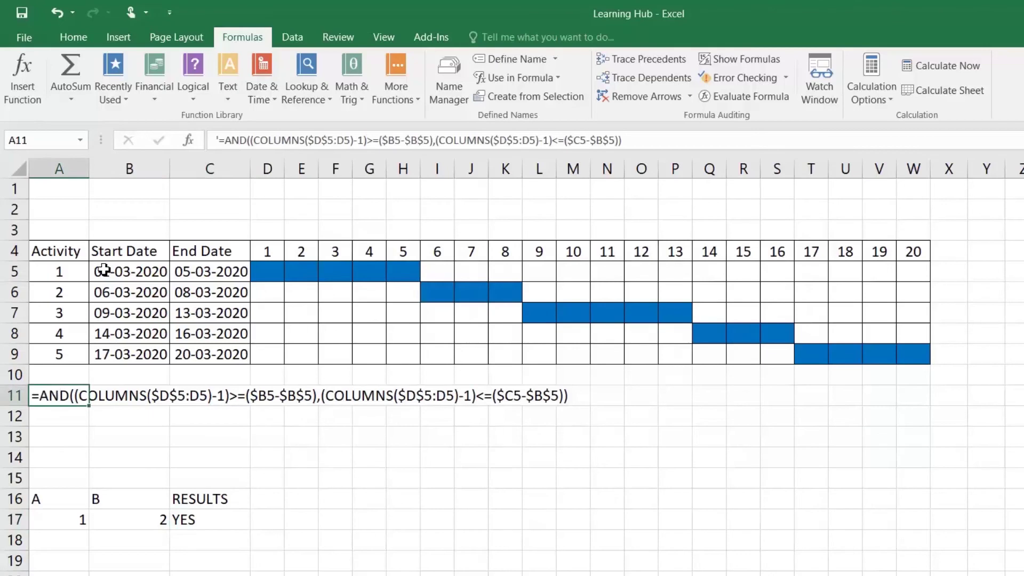
pyautogui.click(70, 260)
pyautogui.moveTo(70, 260); pyautogui.dragTo(848, 336)
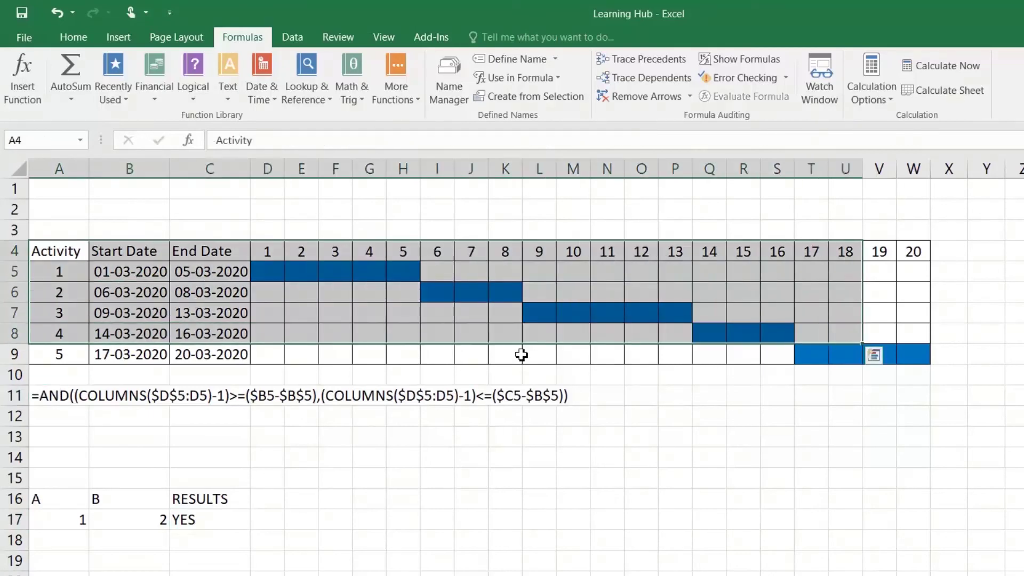
pyautogui.click(302, 353)
pyautogui.click(73, 37)
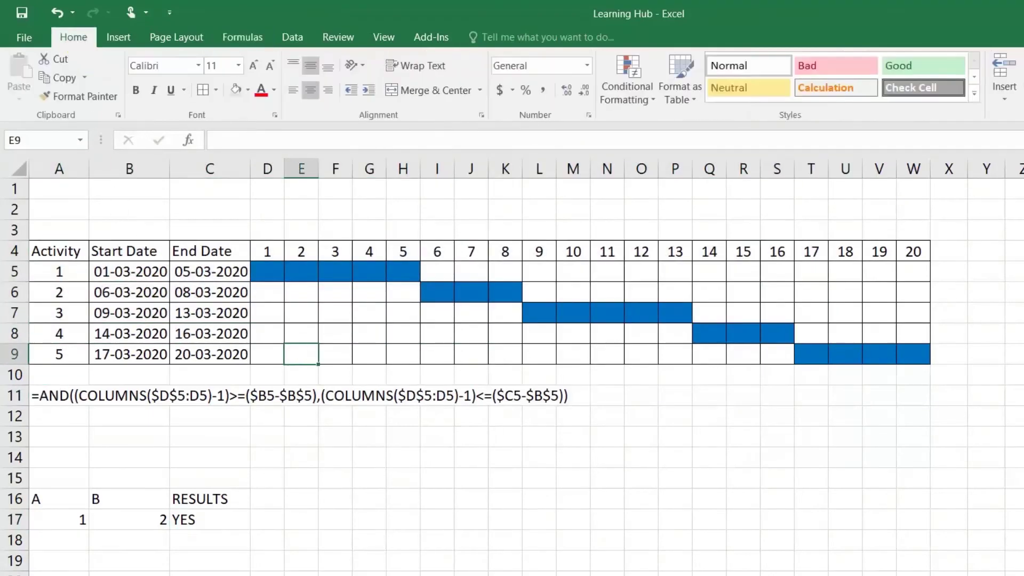
pyautogui.click(617, 92)
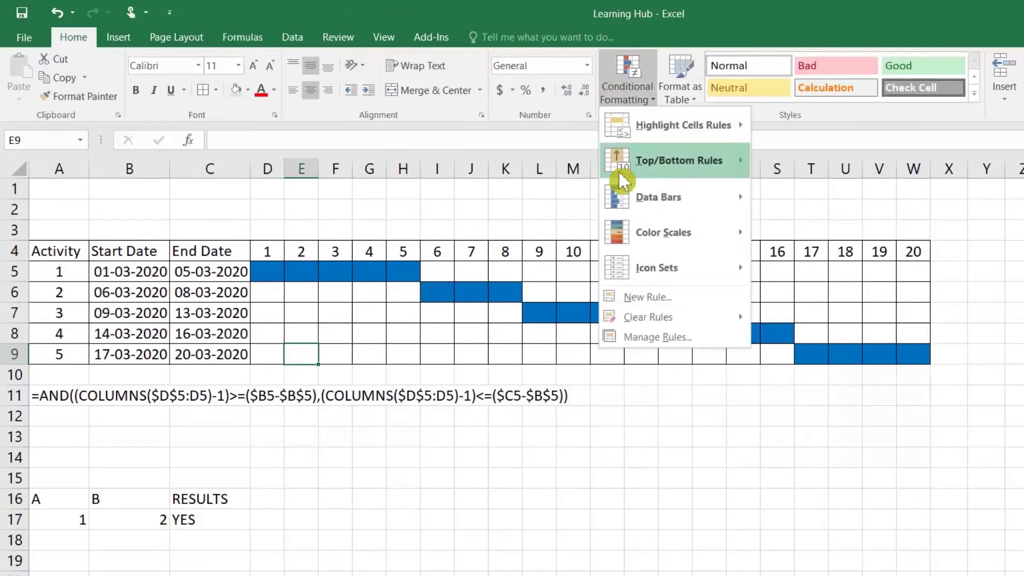
pyautogui.click(659, 337)
pyautogui.click(446, 318)
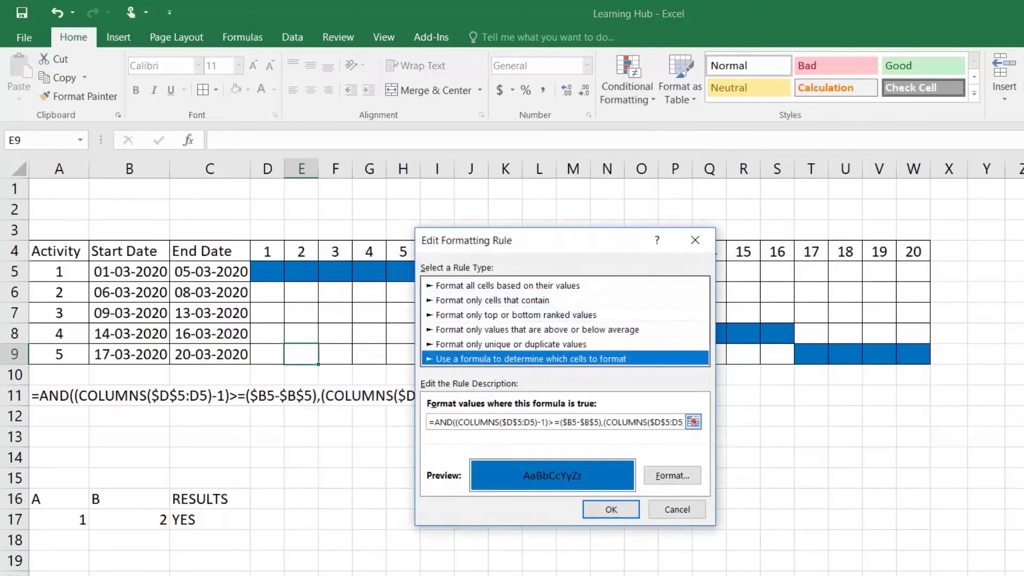
pyautogui.click(663, 508)
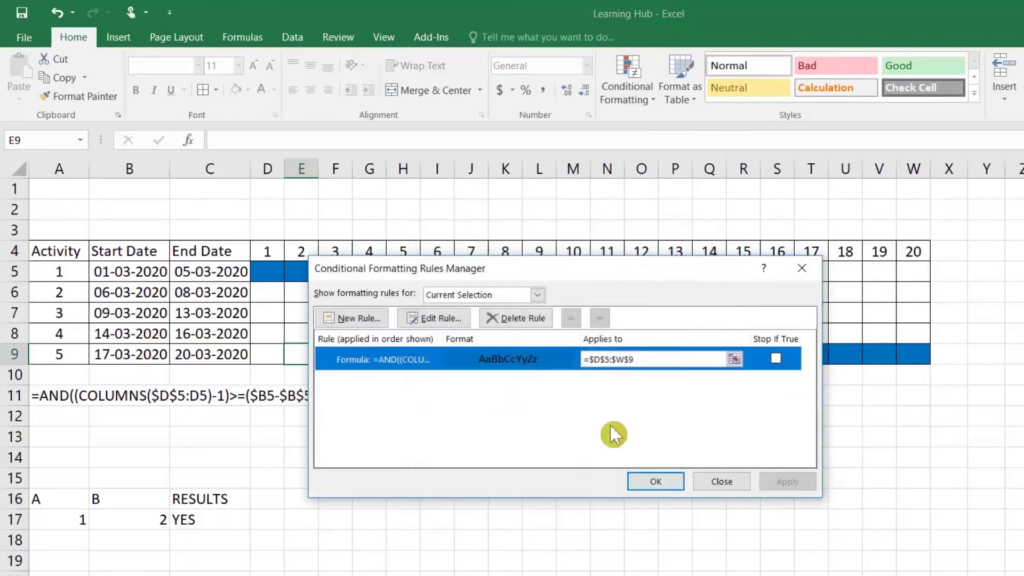
pyautogui.click(728, 483)
pyautogui.moveTo(274, 270); pyautogui.dragTo(910, 350)
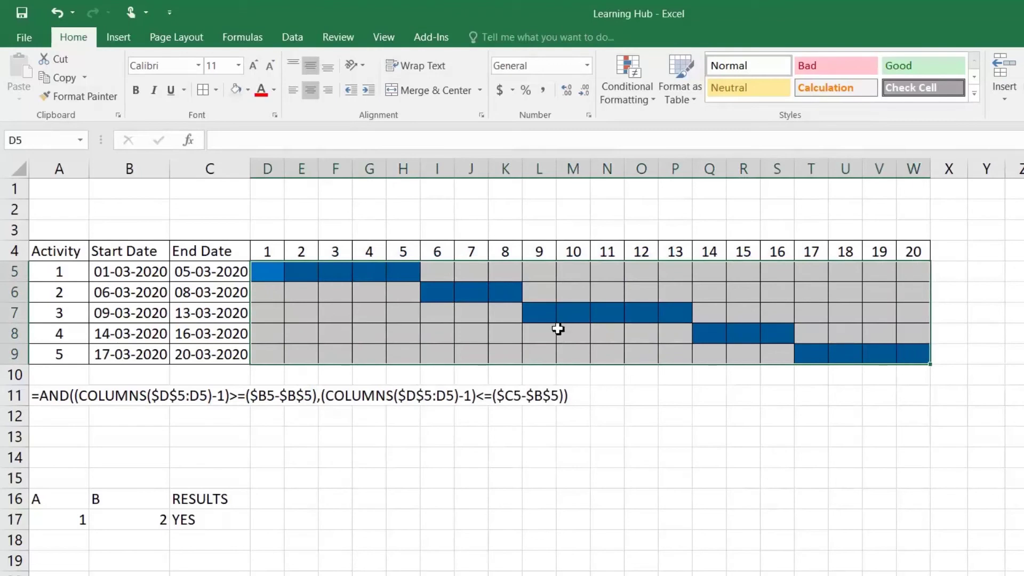
pyautogui.click(484, 331)
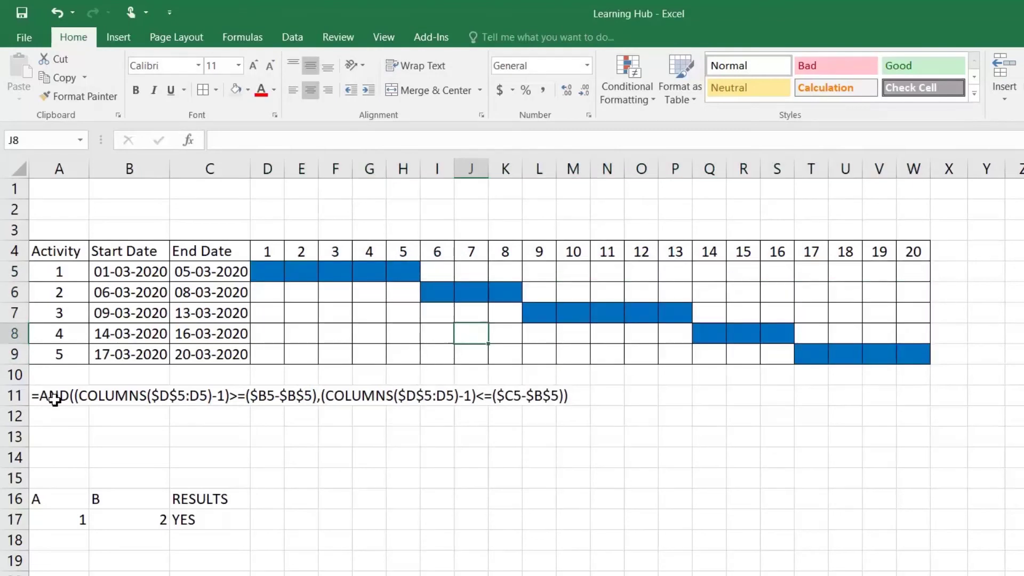
# Copy the full AND formula text from cell A11
pyautogui.doubleClick(43, 396)
pyautogui.moveTo(35, 395); pyautogui.dragTo(664, 395)
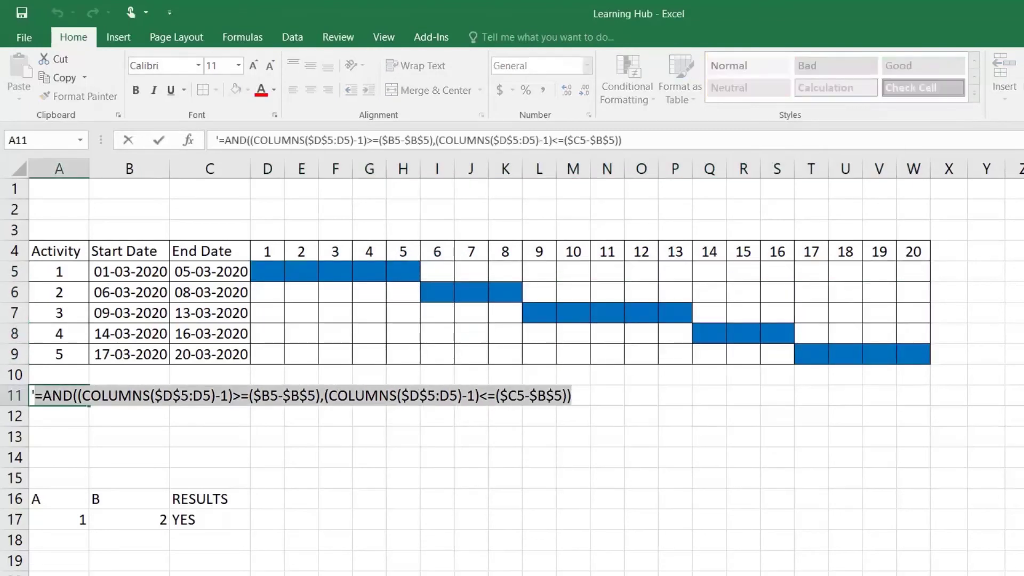
pyautogui.hotkey('ctrl', 'c')
pyautogui.press('Escape')
pyautogui.press('Return')
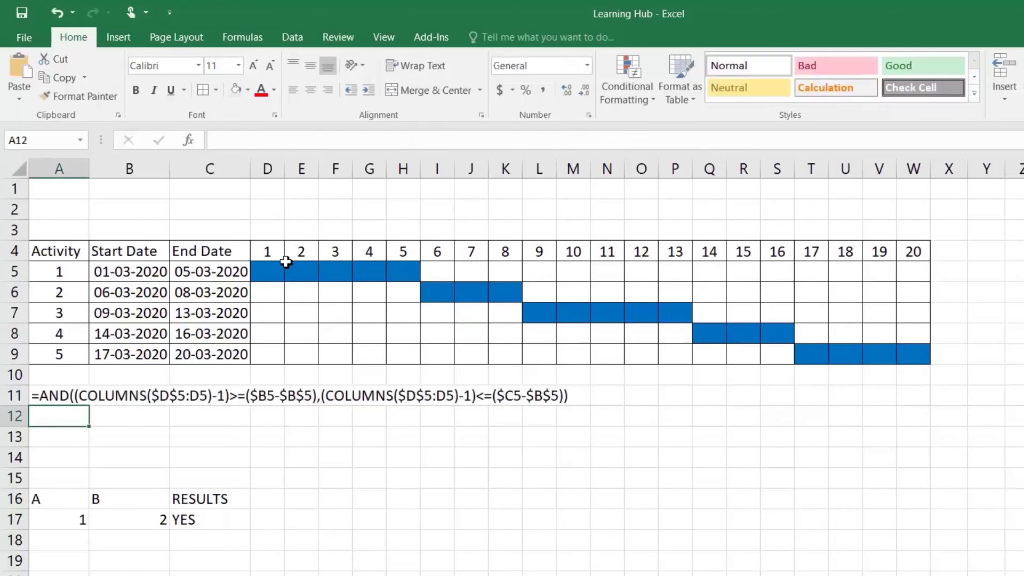
# Paste the AND formula into D5 and fill it across row 5 and down to row 9
pyautogui.doubleClick(269, 270)
pyautogui.hotkey('ctrl', 'v')
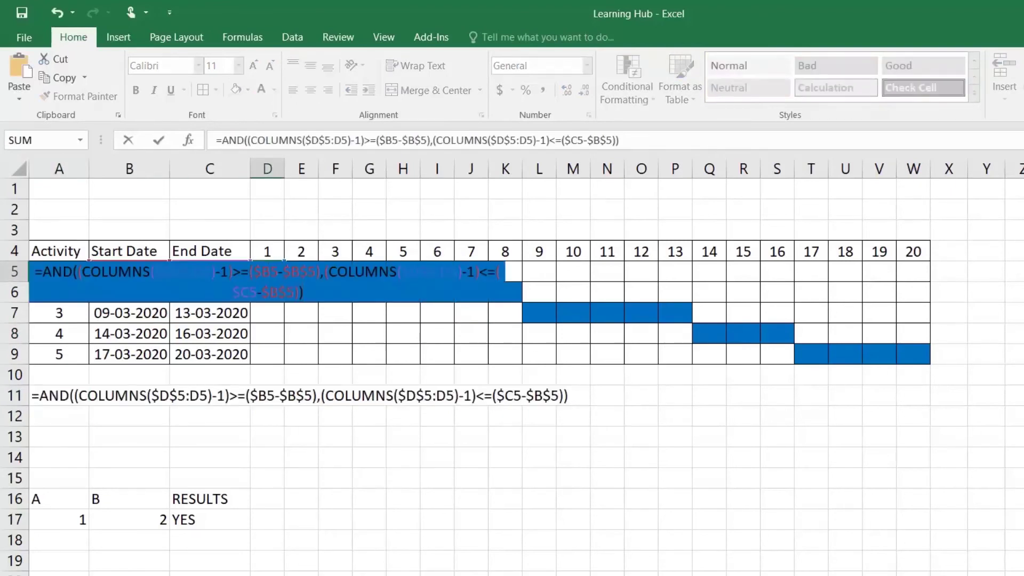
pyautogui.hotkey('ctrl', 'Return')
pyautogui.moveTo(284, 281); pyautogui.dragTo(931, 281)
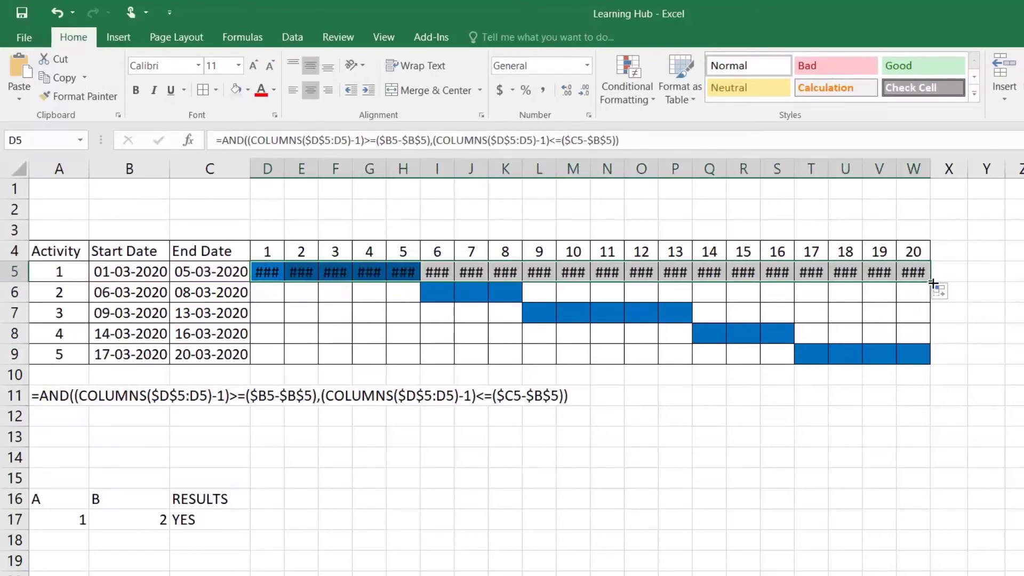
pyautogui.moveTo(932, 283); pyautogui.dragTo(936, 359)
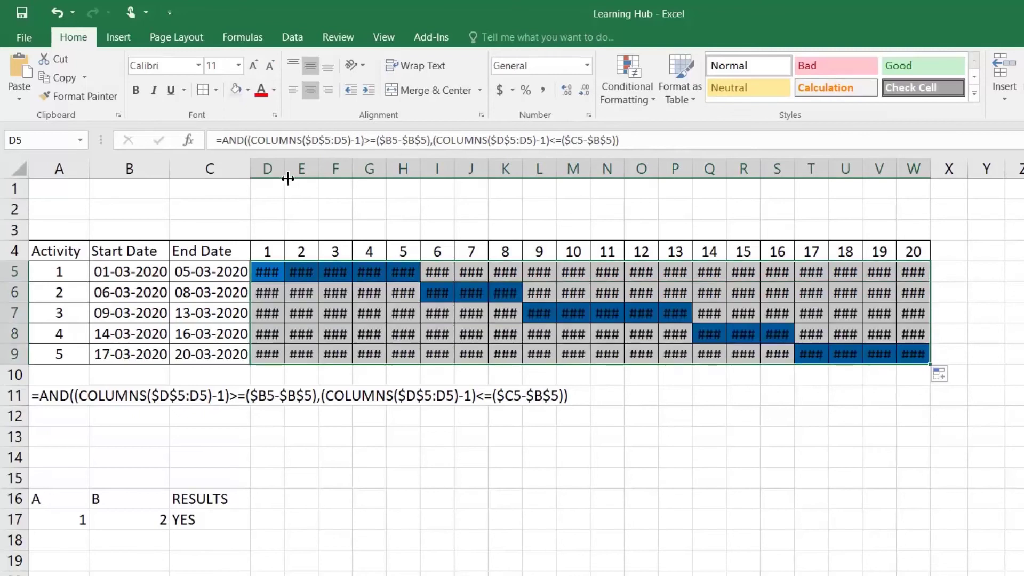
# Widen columns D:W and check the TRUE/FALSE formulas in D5 through I5, ending on D5
pyautogui.moveTo(276, 171); pyautogui.dragTo(908, 168)
pyautogui.click(403, 293)
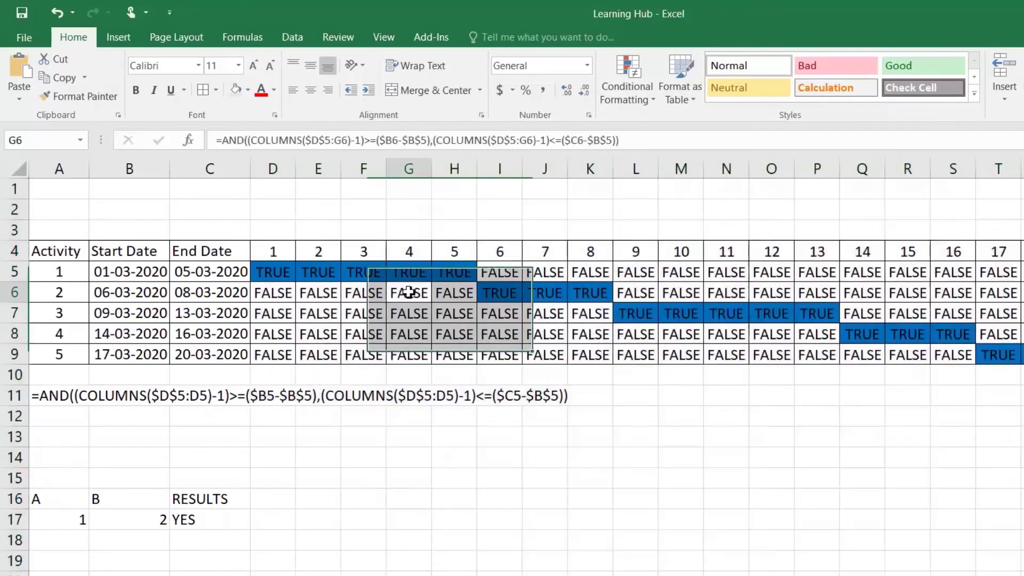
pyautogui.click(279, 271)
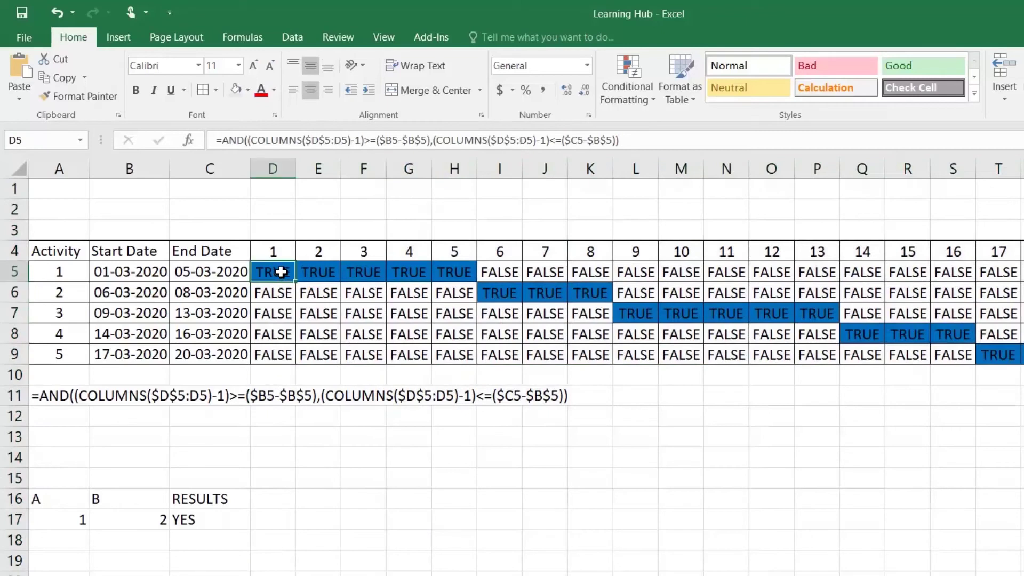
pyautogui.click(309, 272)
pyautogui.click(349, 272)
pyautogui.click(401, 272)
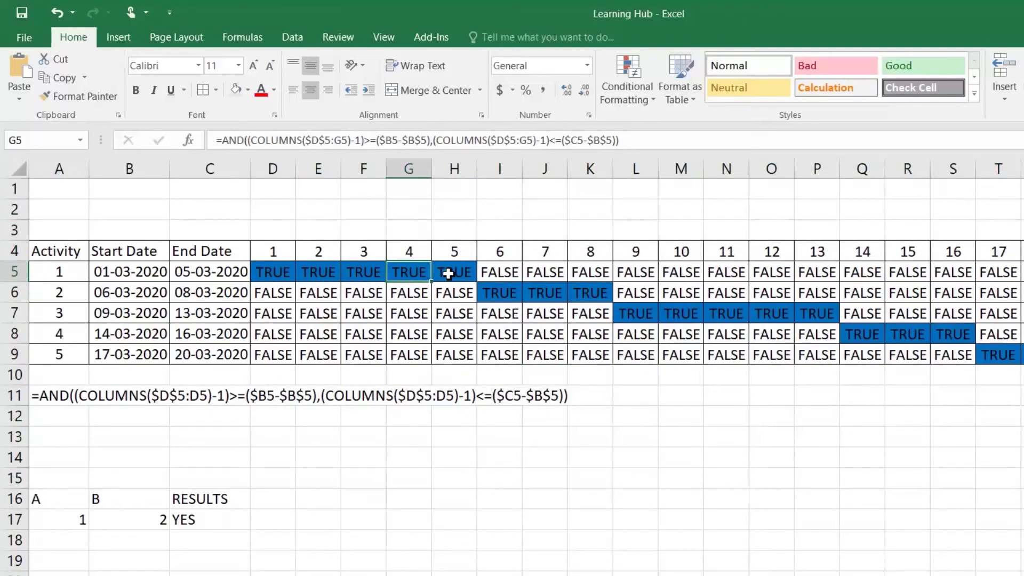
pyautogui.click(517, 274)
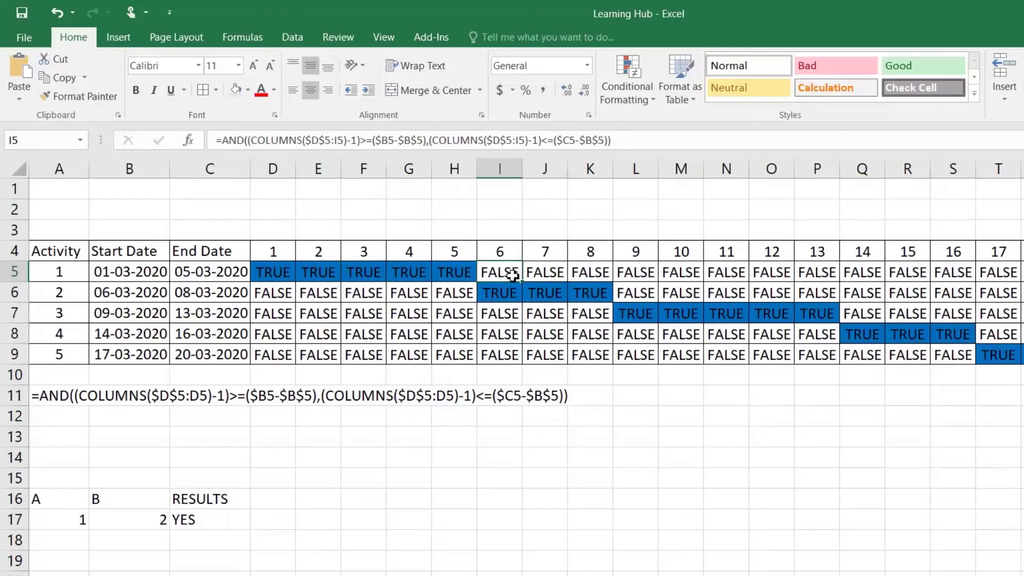
pyautogui.click(279, 272)
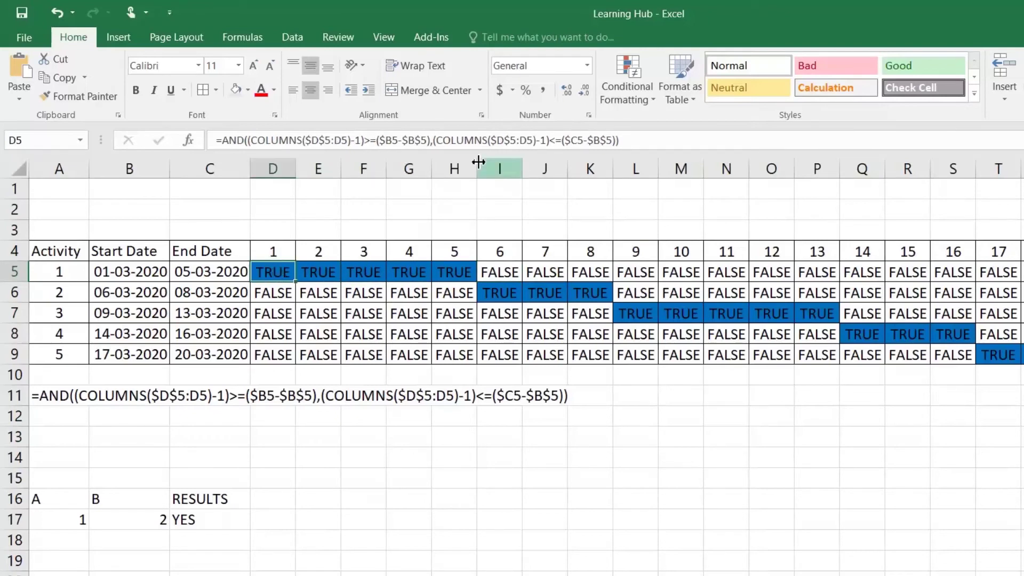
pyautogui.click(243, 37)
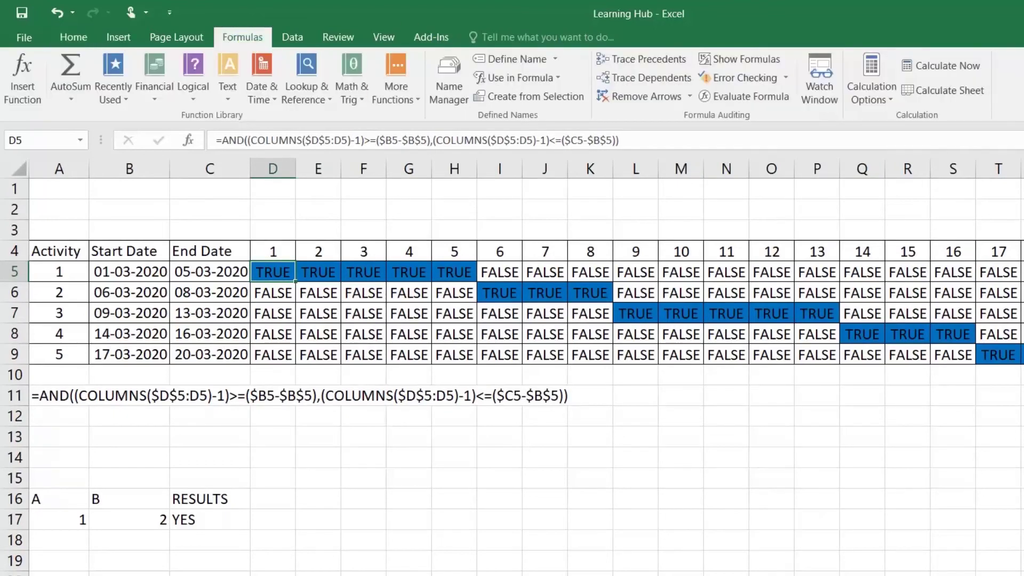
pyautogui.click(748, 97)
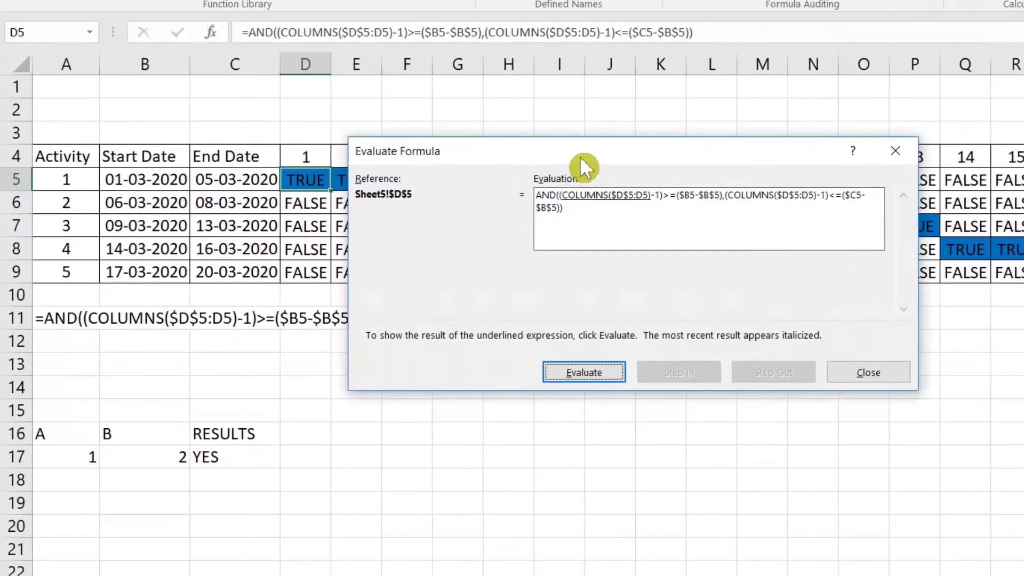
pyautogui.moveTo(518, 250); pyautogui.dragTo(498, 411)
pyautogui.moveTo(558, 335); pyautogui.dragTo(542, 346)
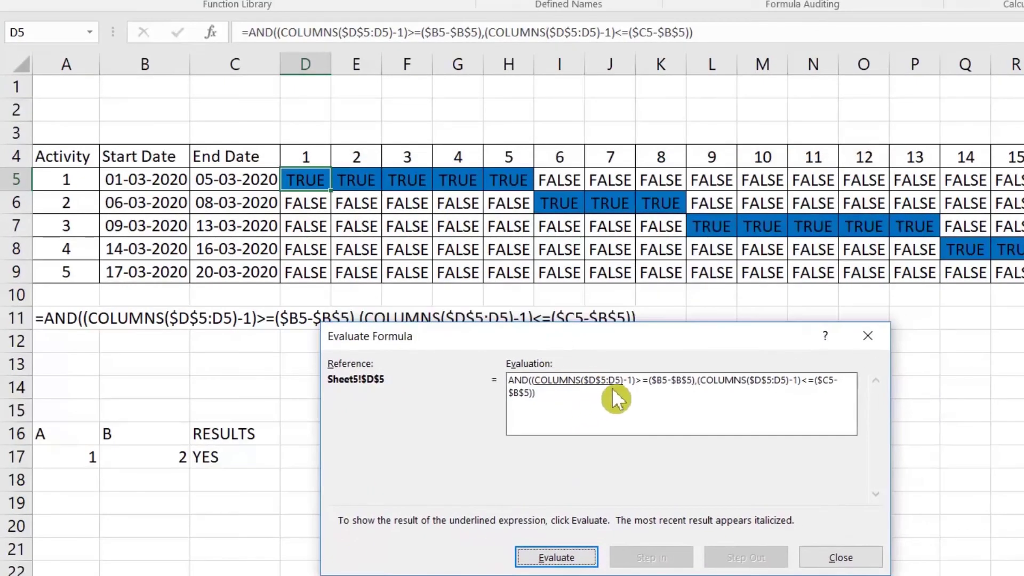
pyautogui.click(582, 557)
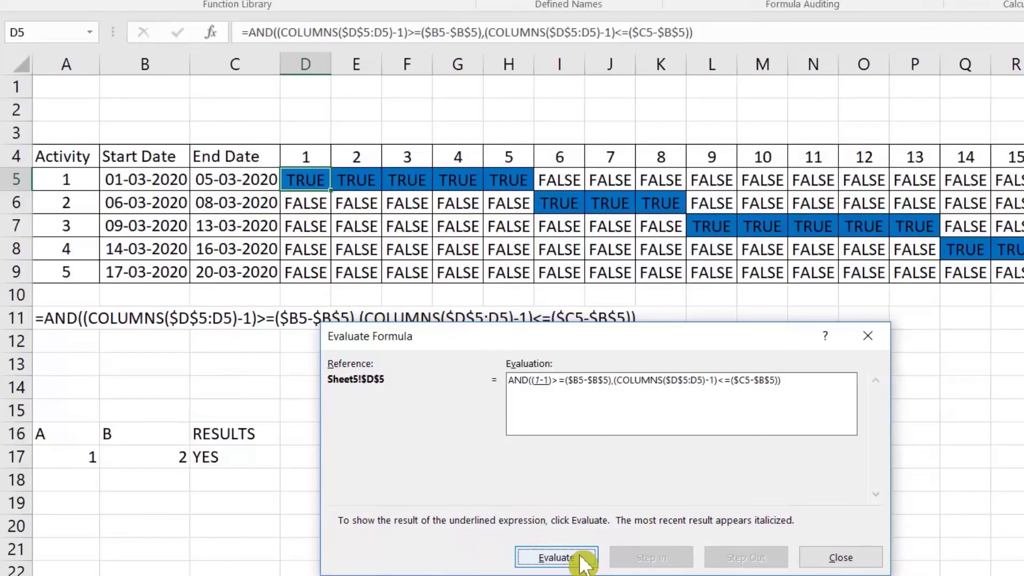
pyautogui.click(582, 563)
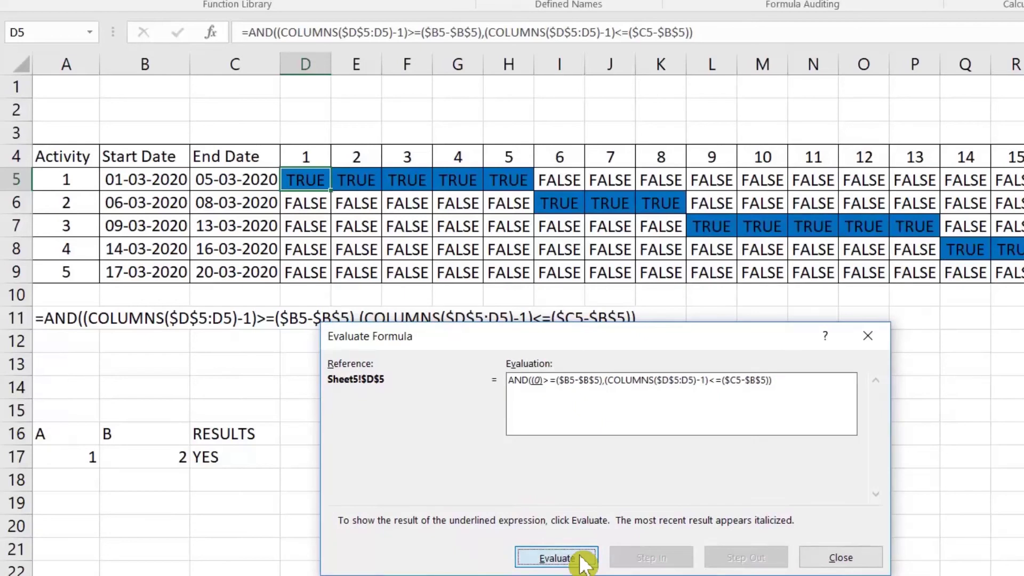
pyautogui.click(582, 563)
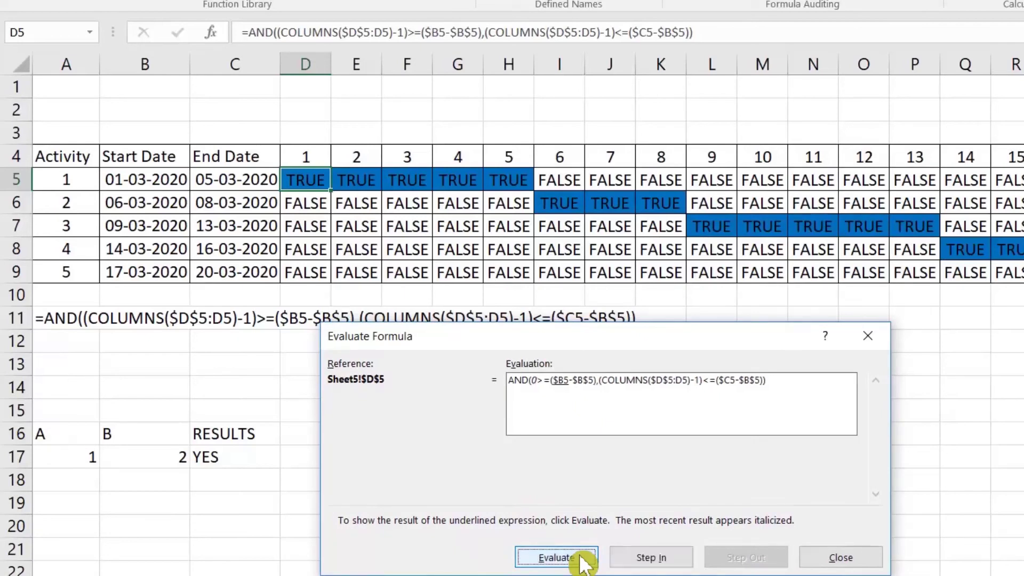
pyautogui.click(584, 564)
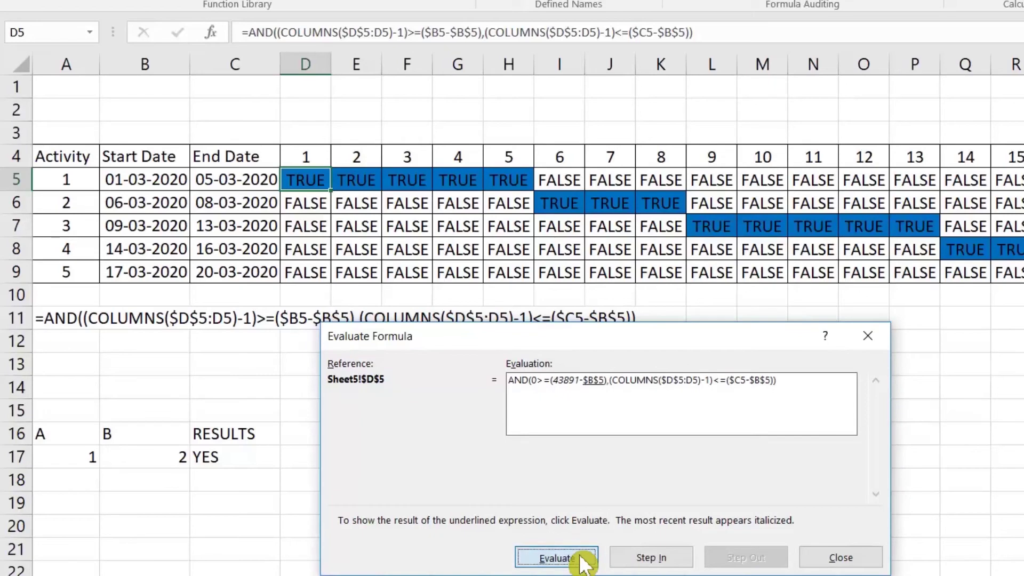
pyautogui.click(584, 563)
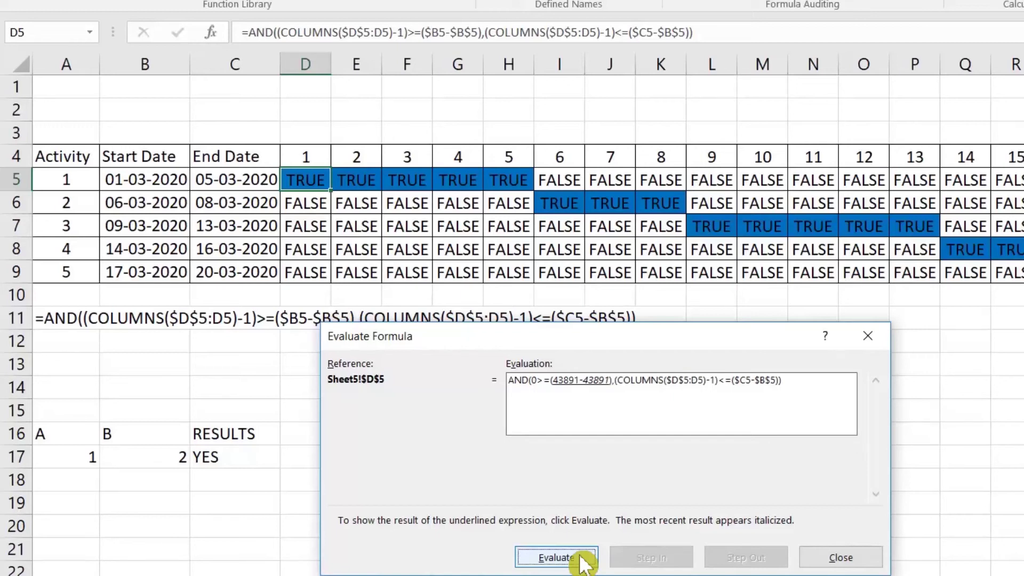
pyautogui.click(583, 563)
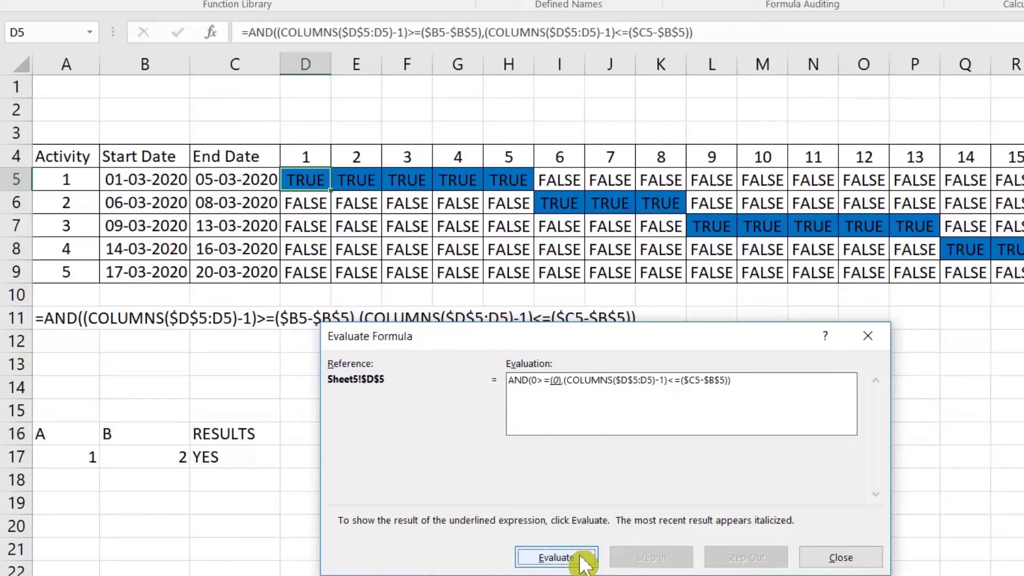
pyautogui.click(584, 564)
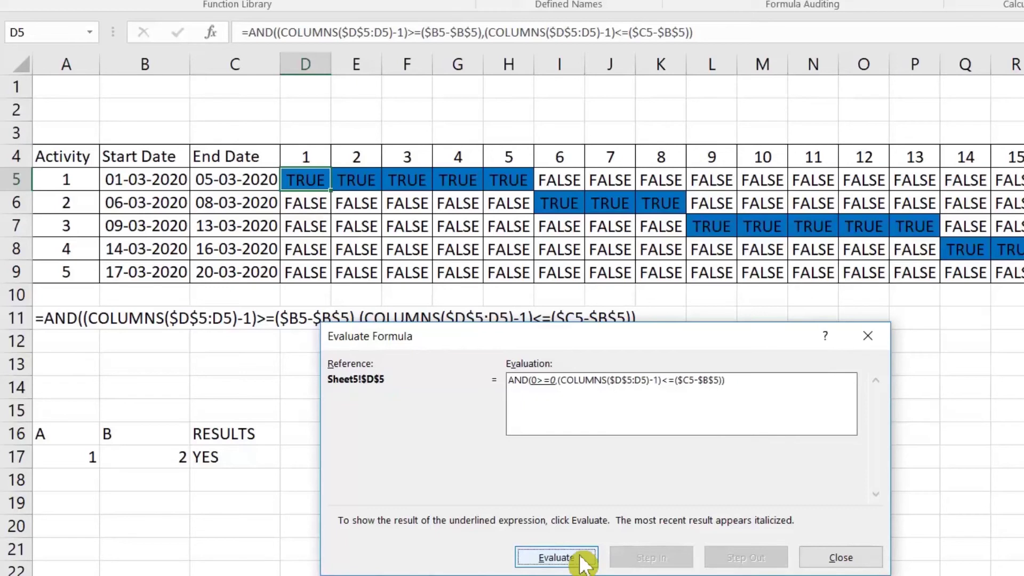
pyautogui.click(584, 563)
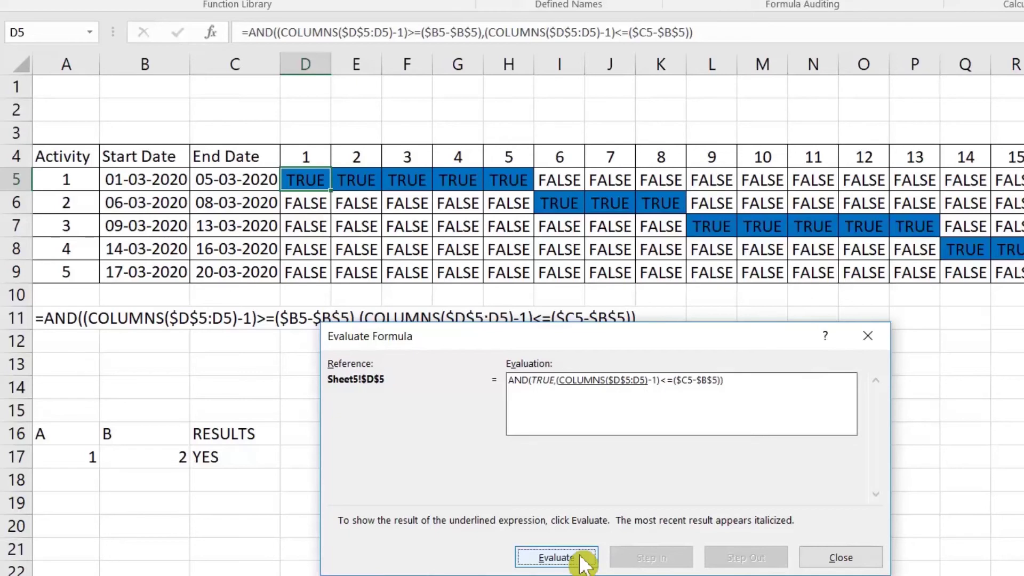
pyautogui.click(584, 563)
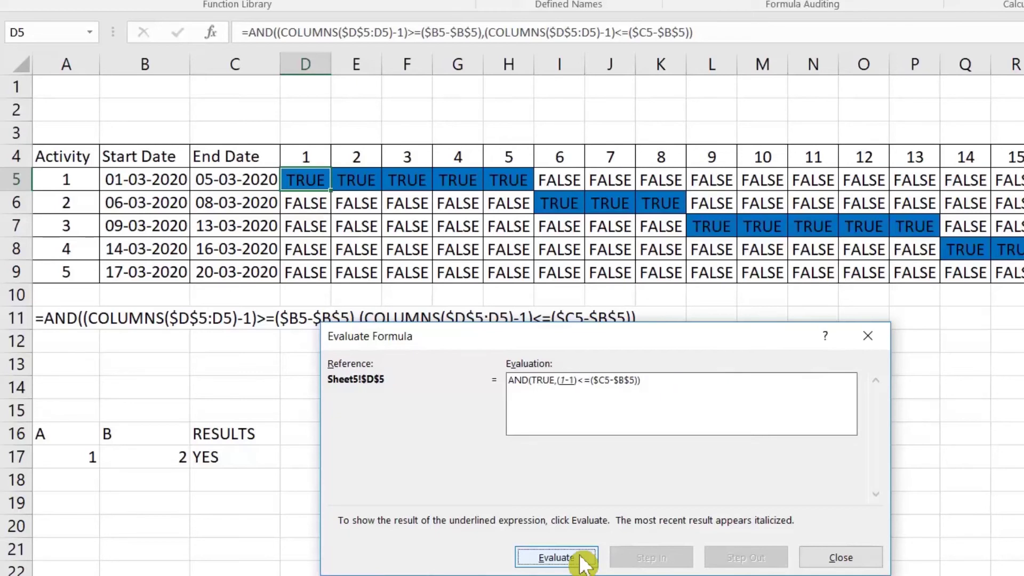
pyautogui.click(584, 563)
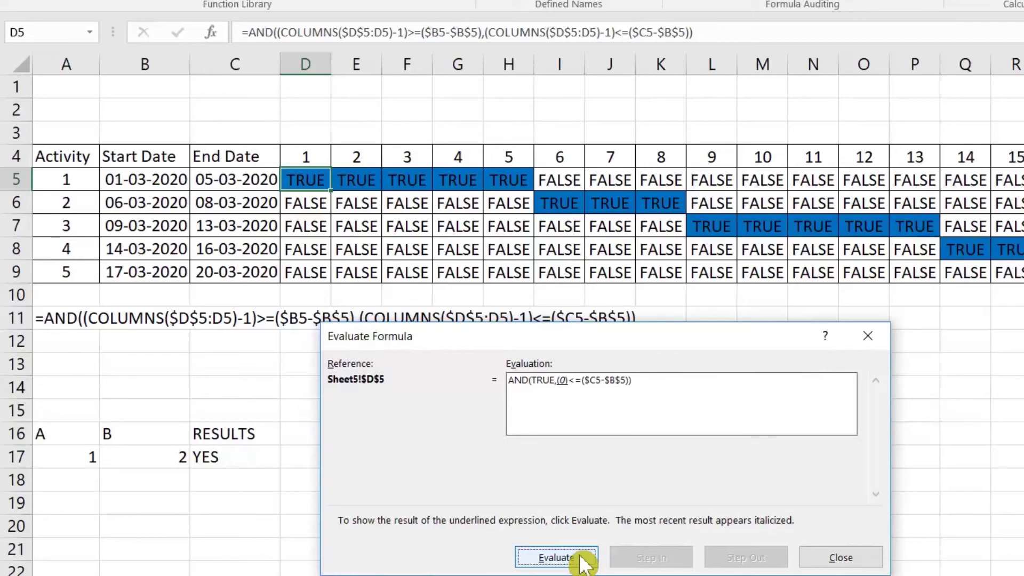
pyautogui.click(584, 563)
pyautogui.click(583, 563)
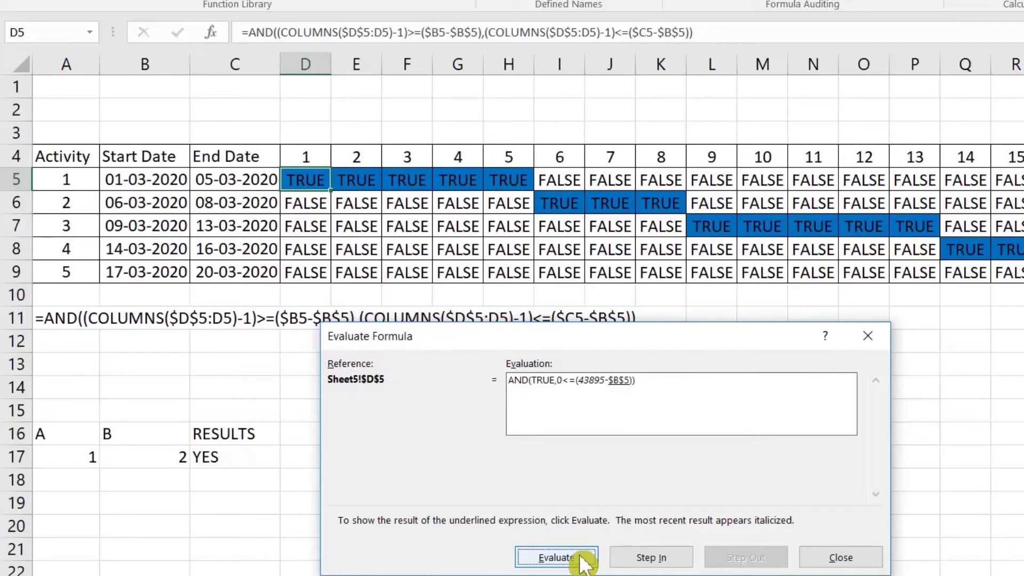
pyautogui.click(583, 564)
pyautogui.click(584, 563)
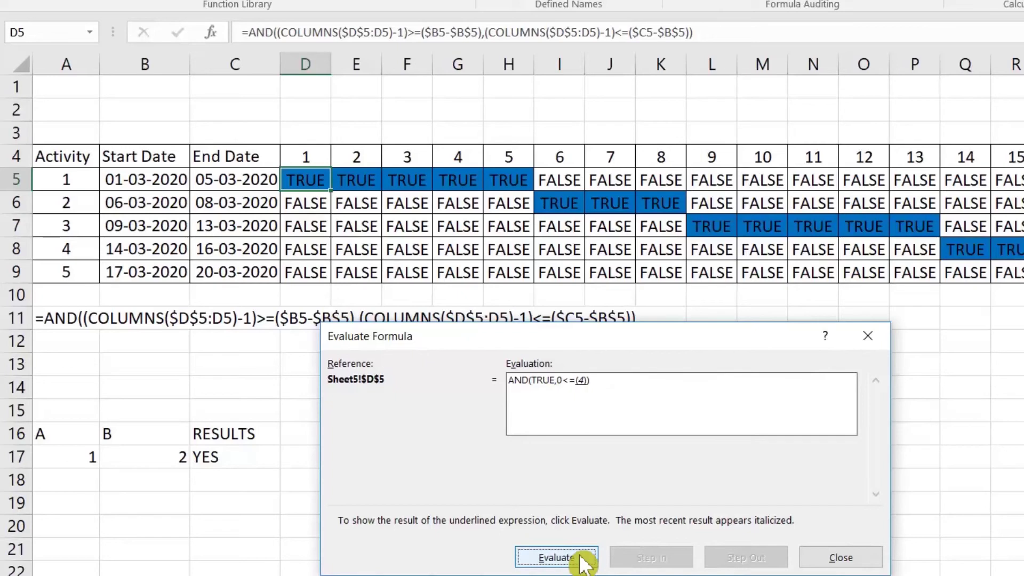
pyautogui.click(584, 564)
pyautogui.click(583, 564)
pyautogui.click(583, 564)
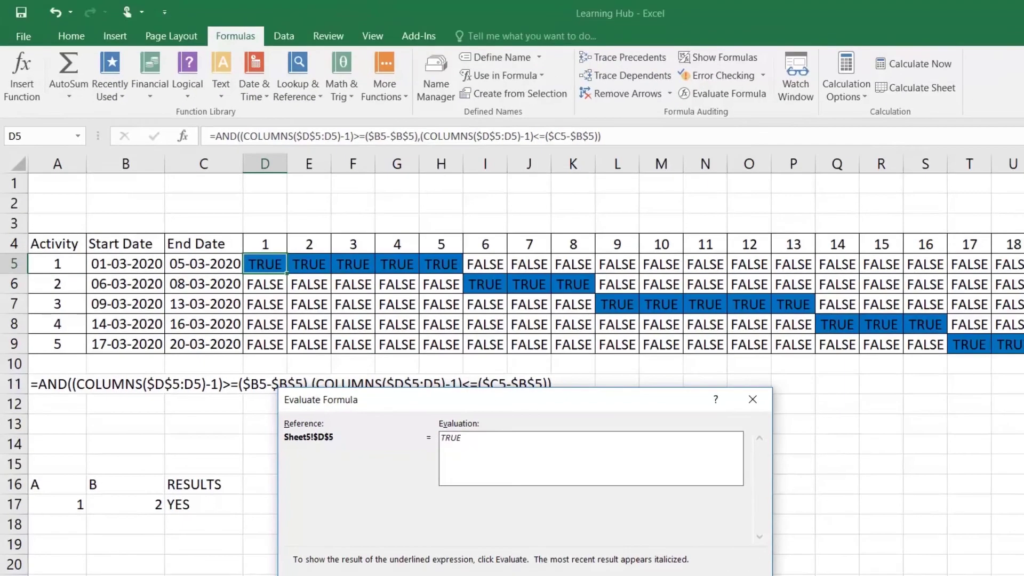
pyautogui.click(753, 399)
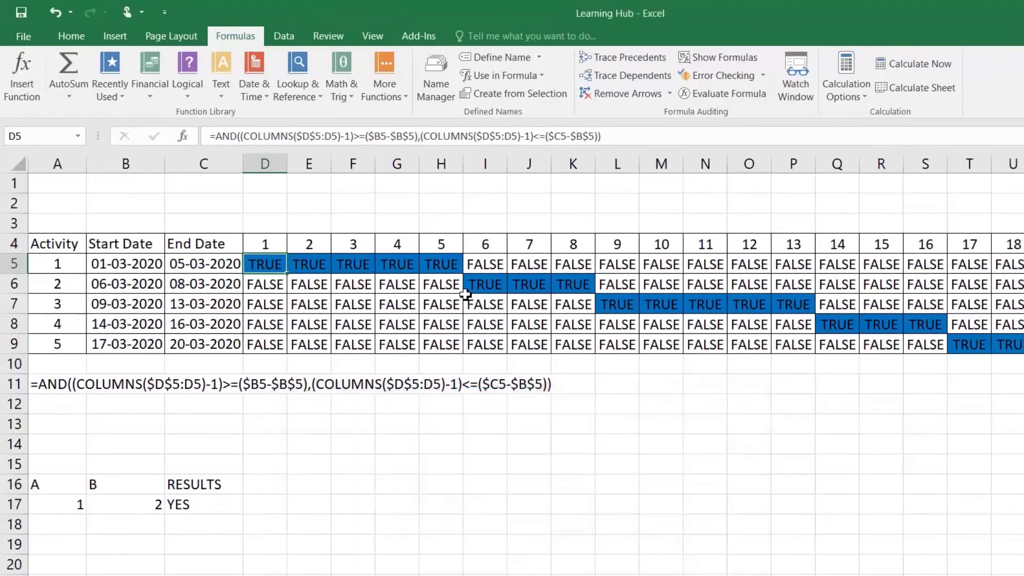
pyautogui.click(437, 286)
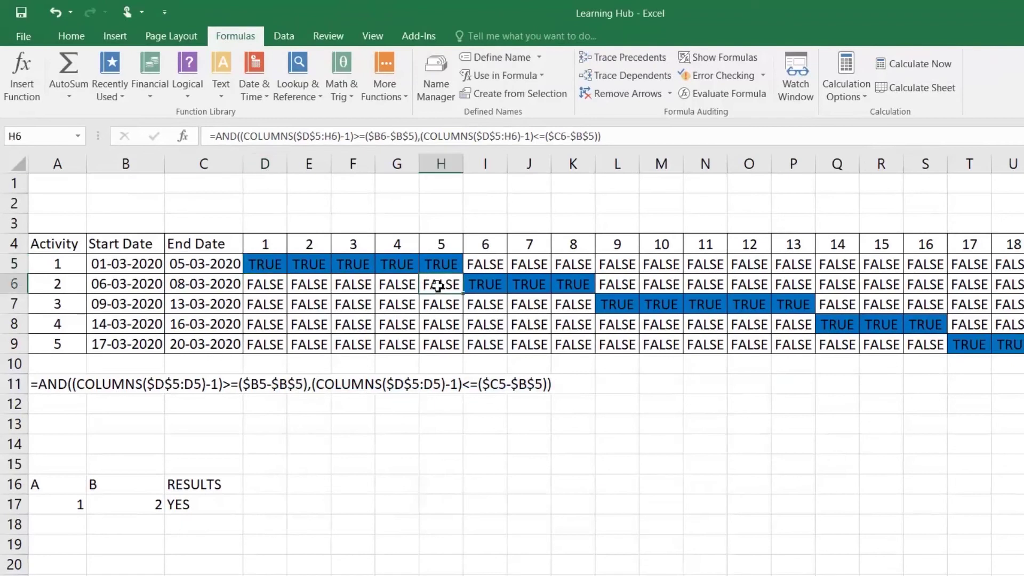
pyautogui.click(724, 94)
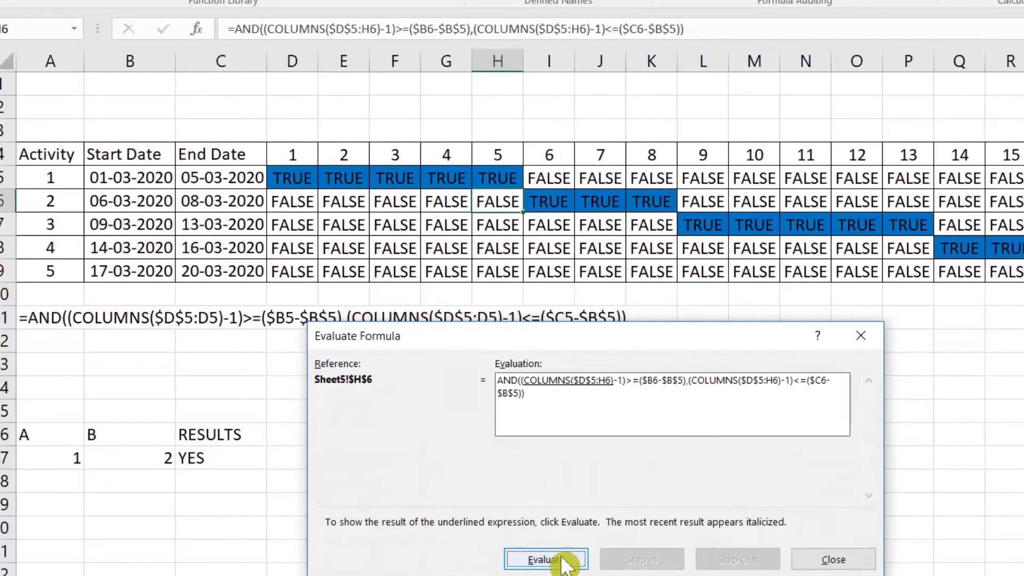
pyautogui.click(564, 564)
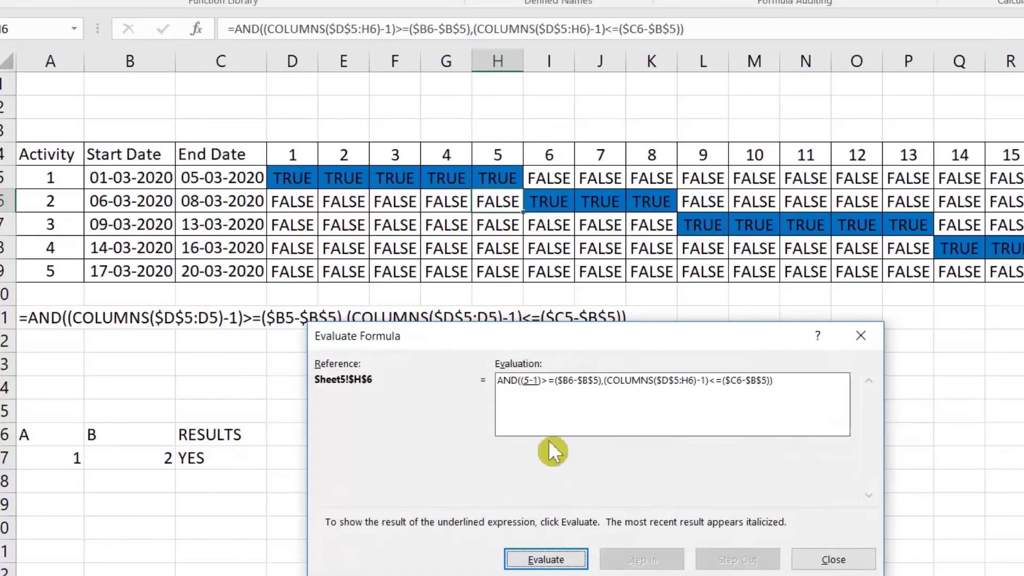
pyautogui.click(571, 559)
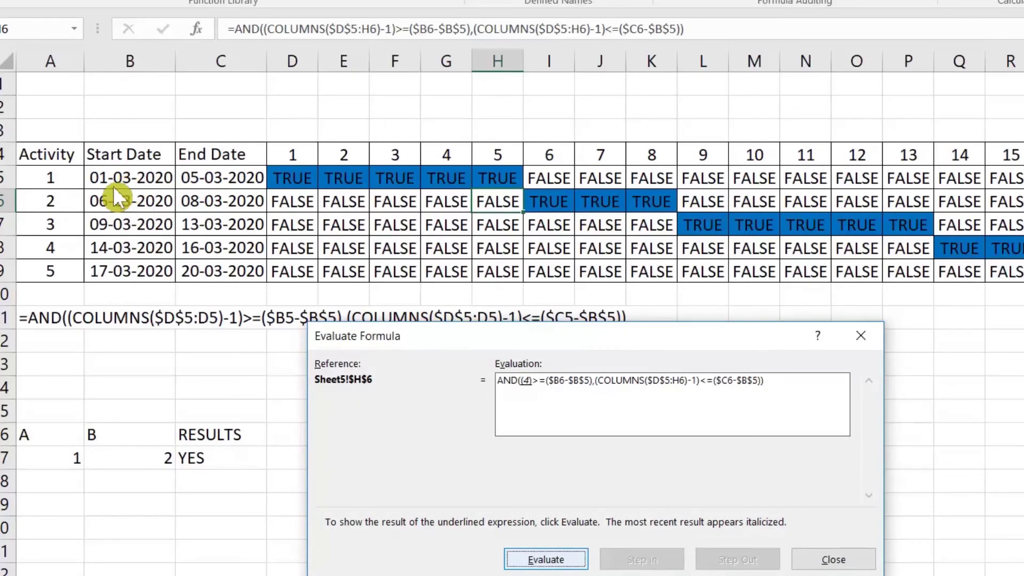
pyautogui.click(578, 569)
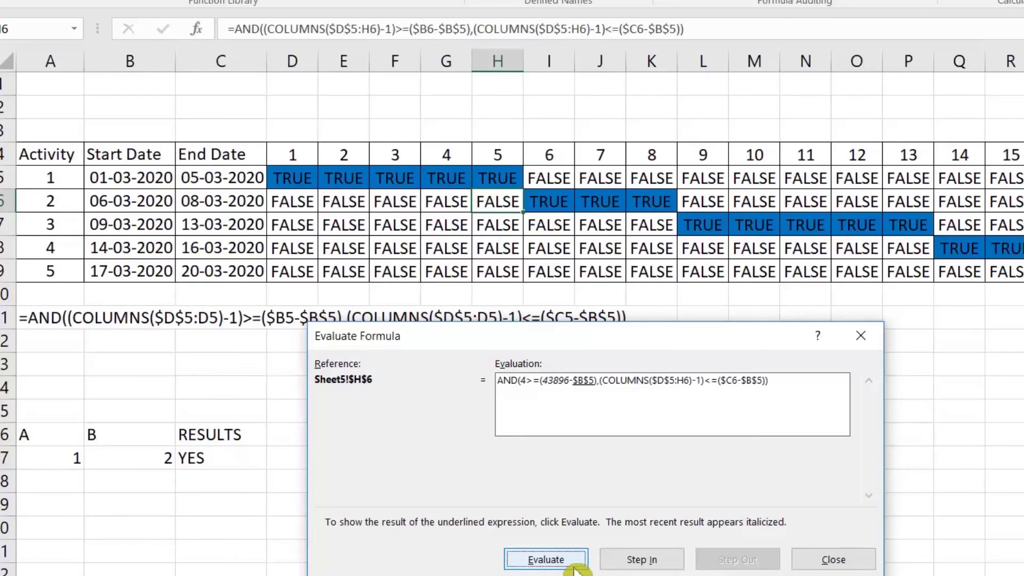
pyautogui.click(576, 569)
pyautogui.click(576, 568)
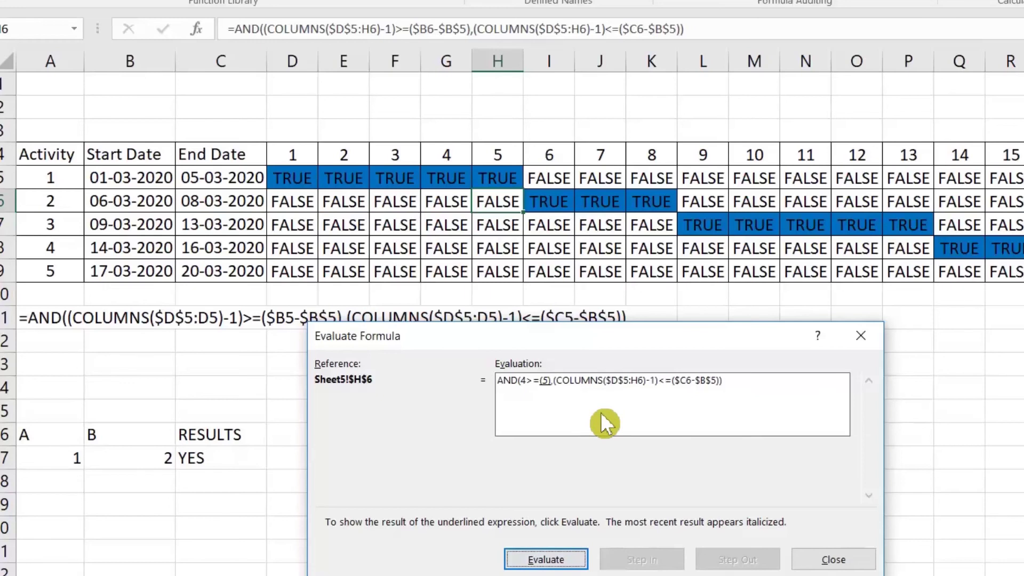
pyautogui.click(554, 565)
pyautogui.click(555, 566)
pyautogui.click(555, 565)
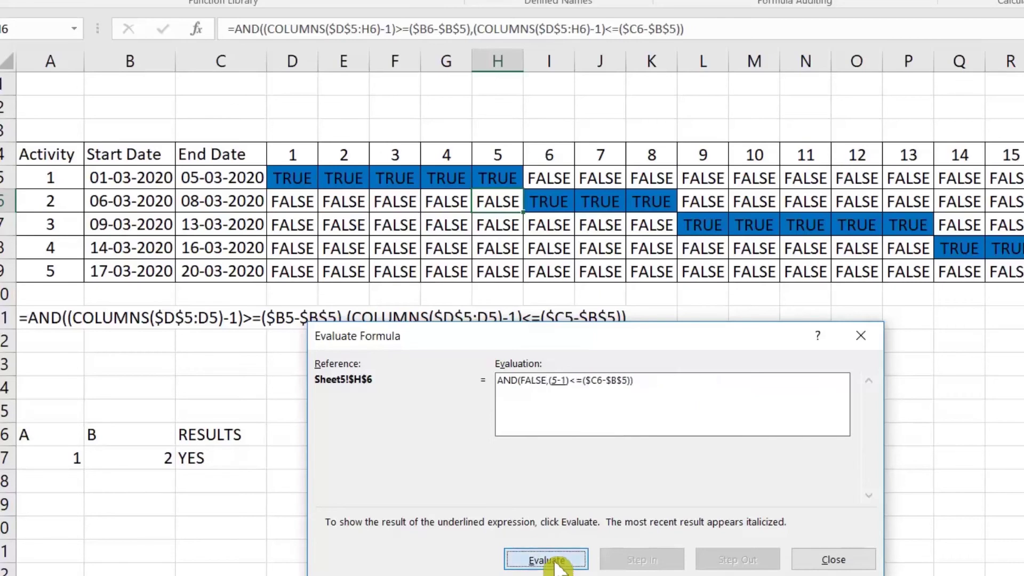
pyautogui.click(555, 565)
pyautogui.click(557, 567)
pyautogui.click(560, 567)
pyautogui.click(561, 566)
pyautogui.click(562, 568)
pyautogui.click(565, 568)
pyautogui.click(564, 569)
pyautogui.click(564, 568)
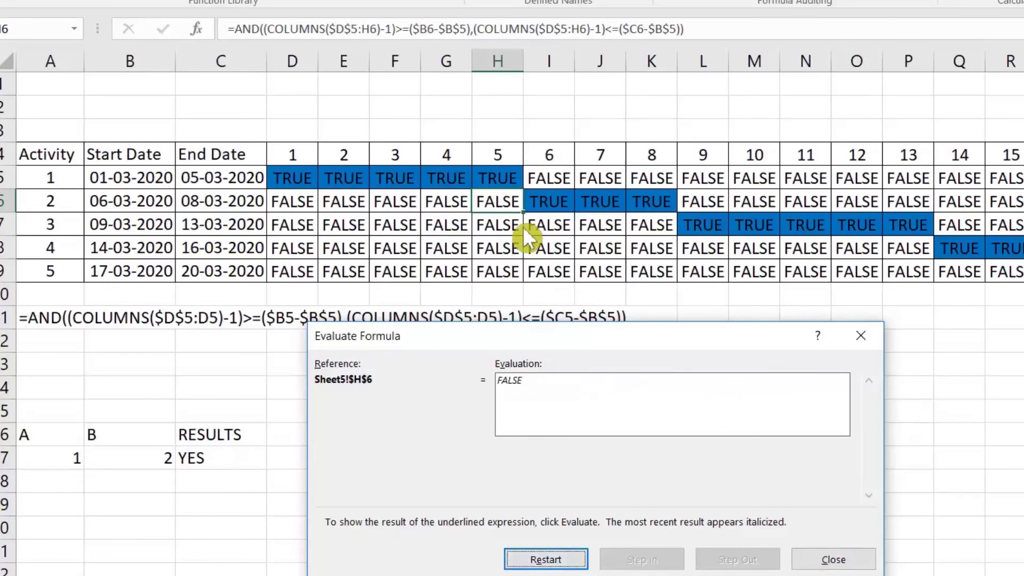
pyautogui.click(830, 558)
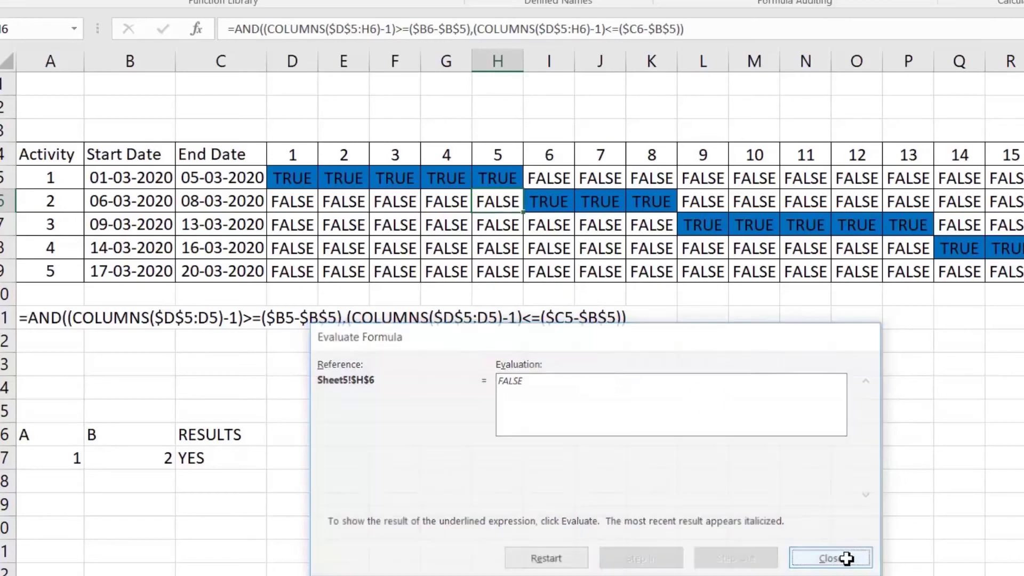
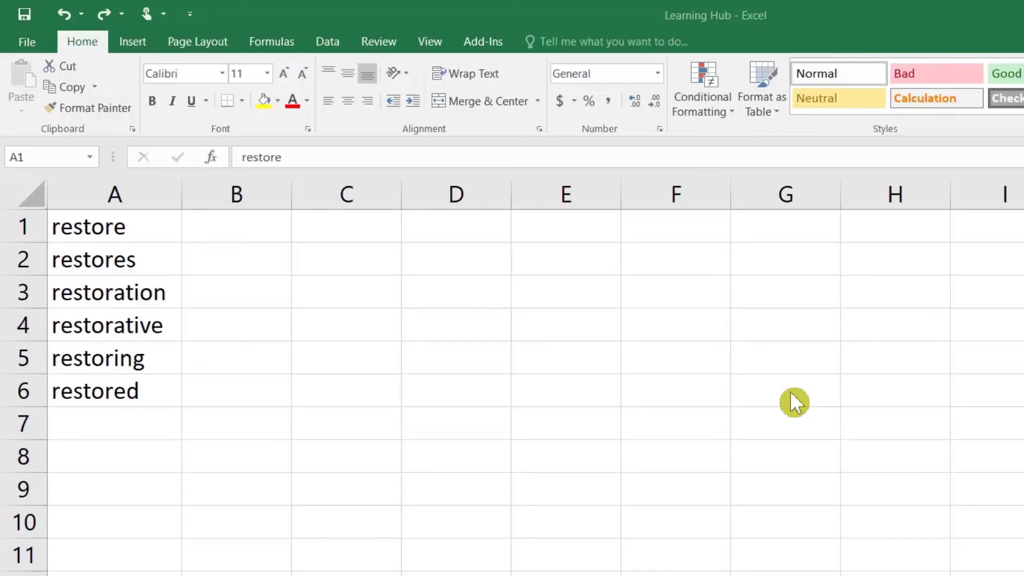
# Replace every 'restor' in the column A words with 'restart' using Find and Replace
pyautogui.click(482, 331)
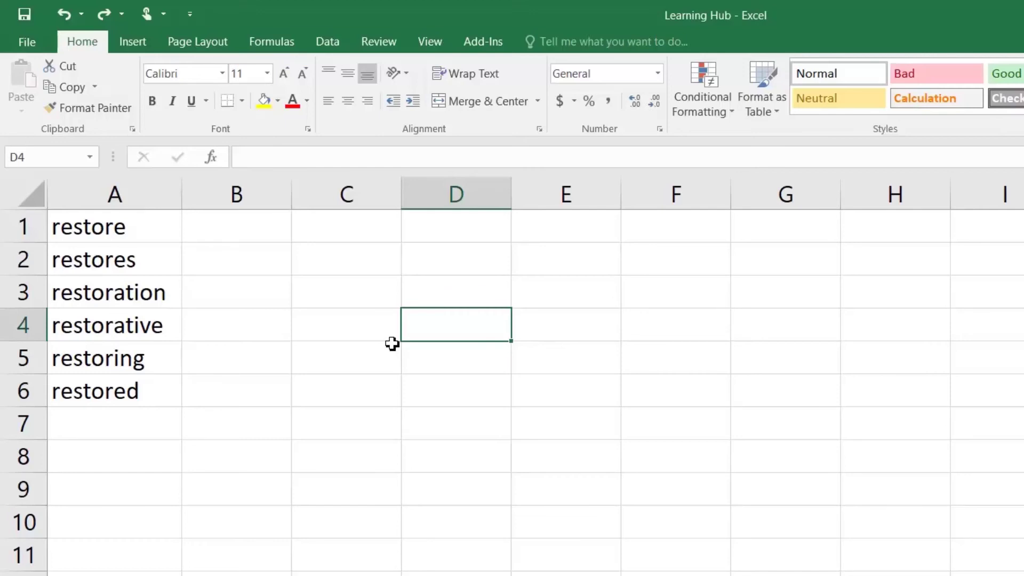
pyautogui.hotkey('ctrl', 'h')
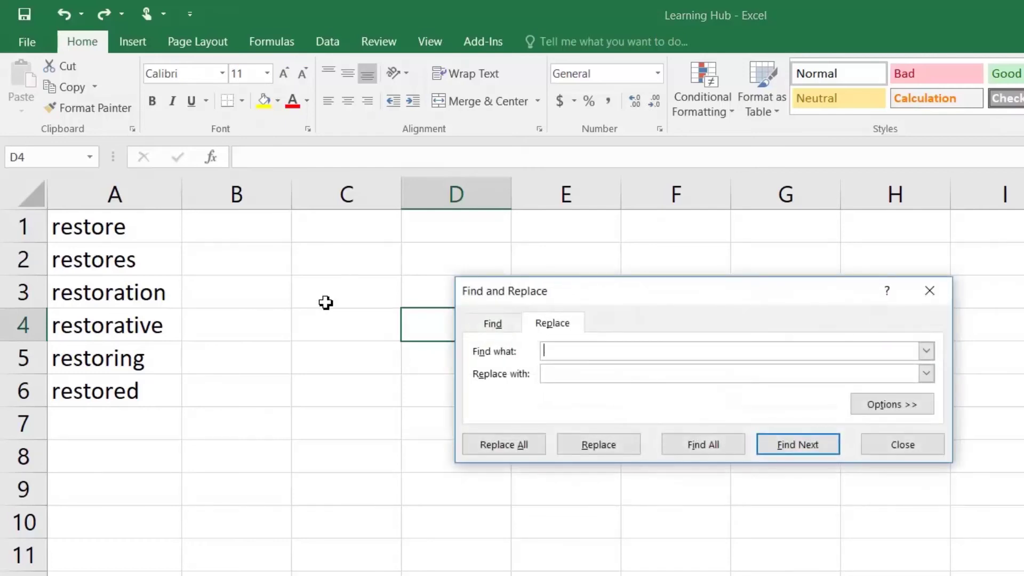
pyautogui.write('restor')
pyautogui.press('Tab')
pyautogui.write('restart')
pyautogui.click(497, 444)
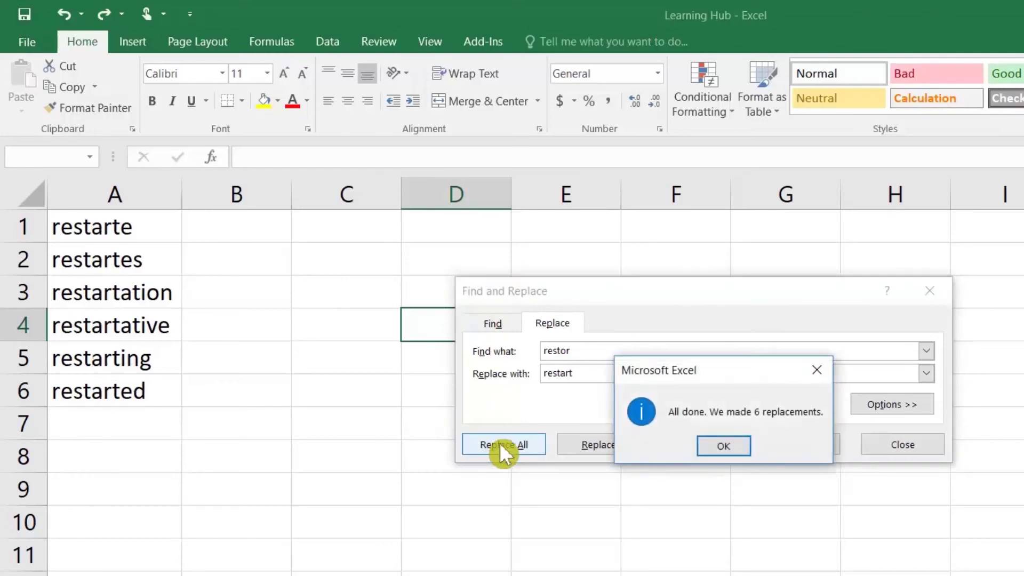
pyautogui.click(713, 448)
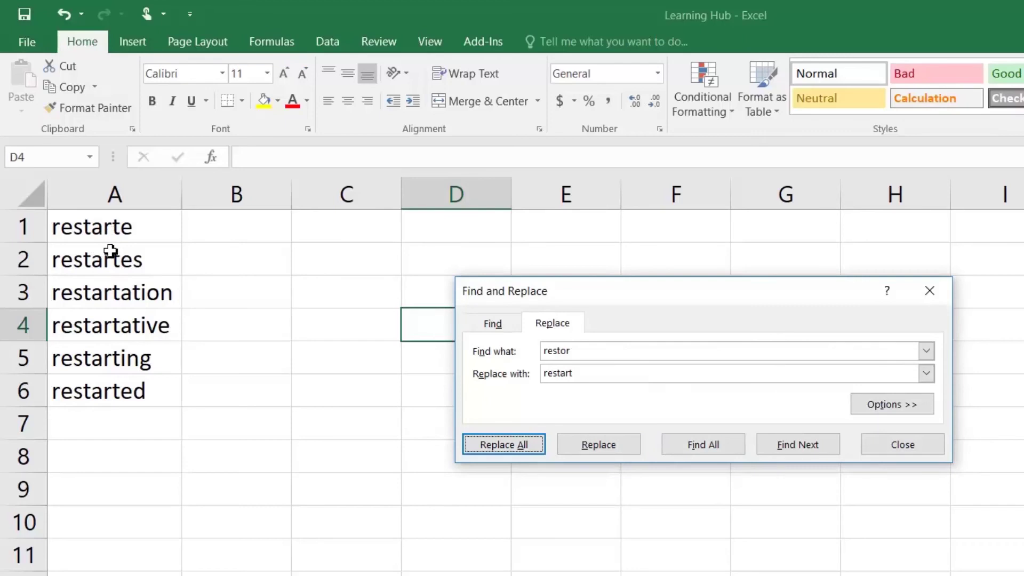
pyautogui.click(547, 326)
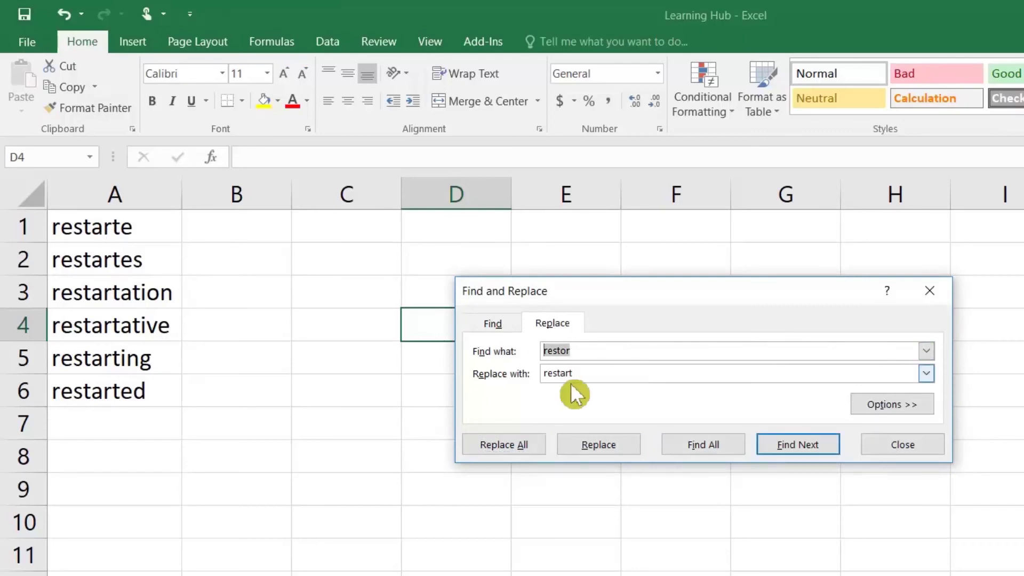
pyautogui.press('Tab')
pyautogui.click(320, 280)
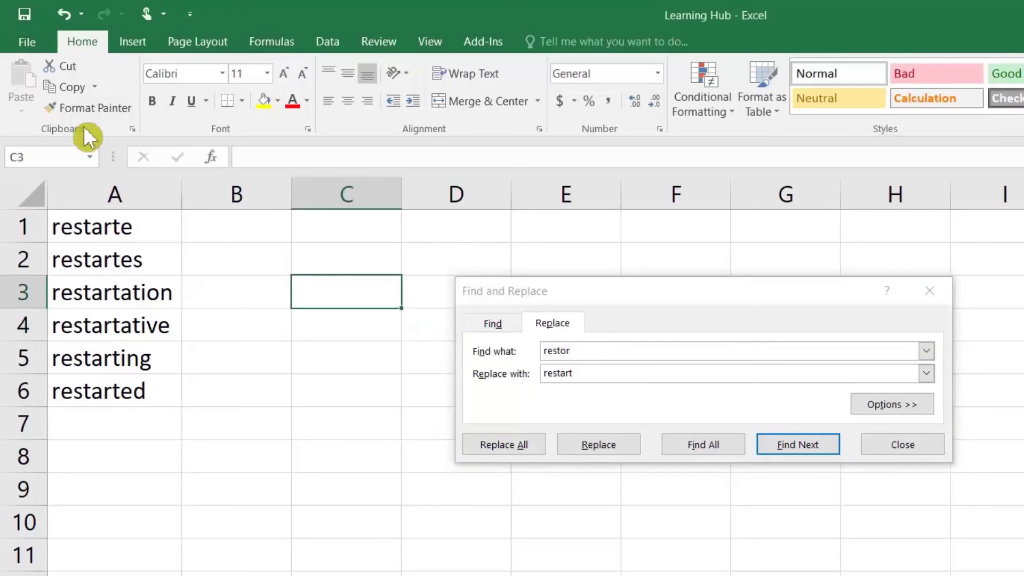
# Undo, then replace the wildcard 'restor*' with 'restart' so each word becomes just restart
pyautogui.click(74, 15)
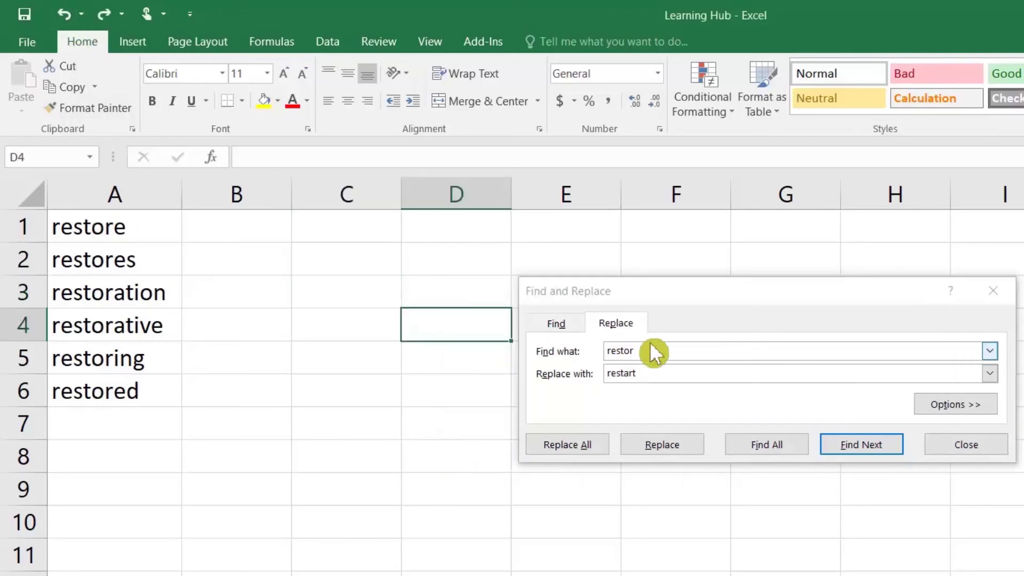
pyautogui.click(669, 341)
pyautogui.write('*')
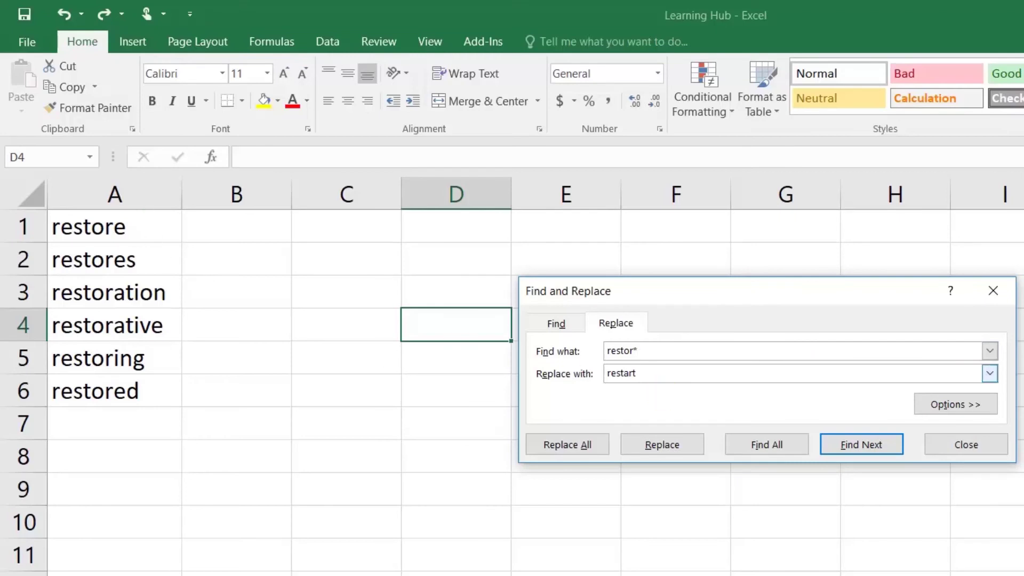
pyautogui.press('Tab')
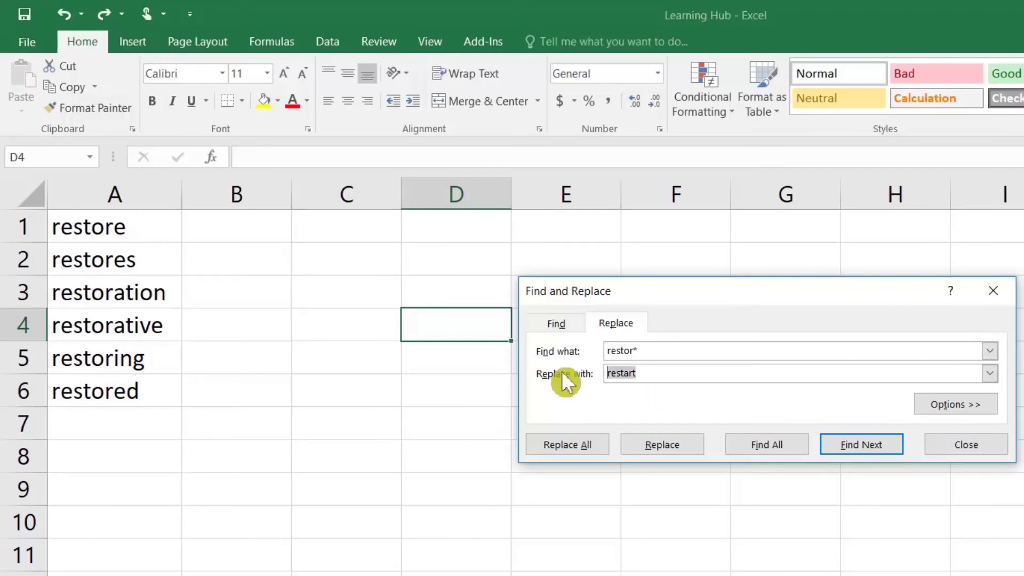
pyautogui.click(575, 441)
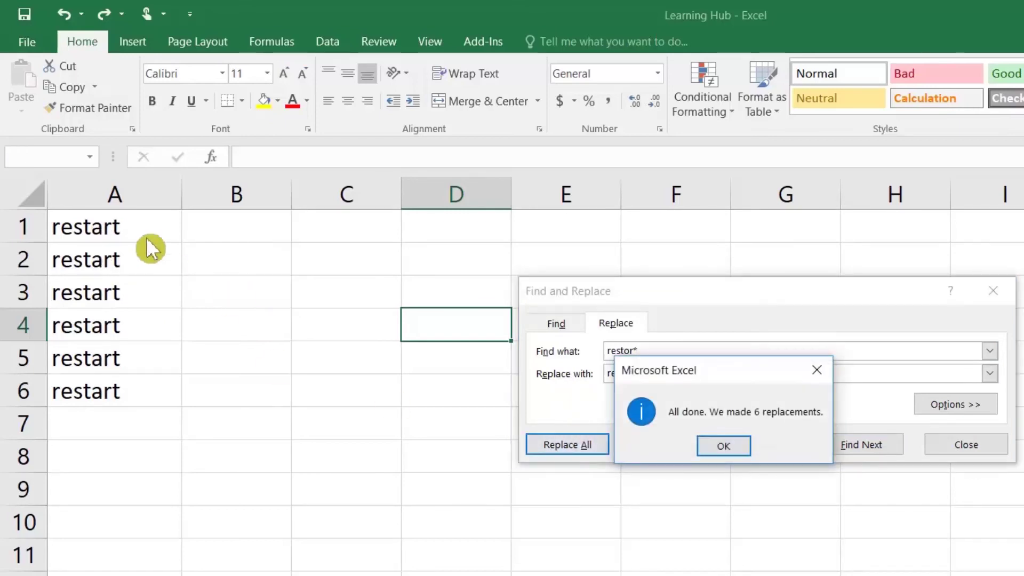
pyautogui.click(726, 446)
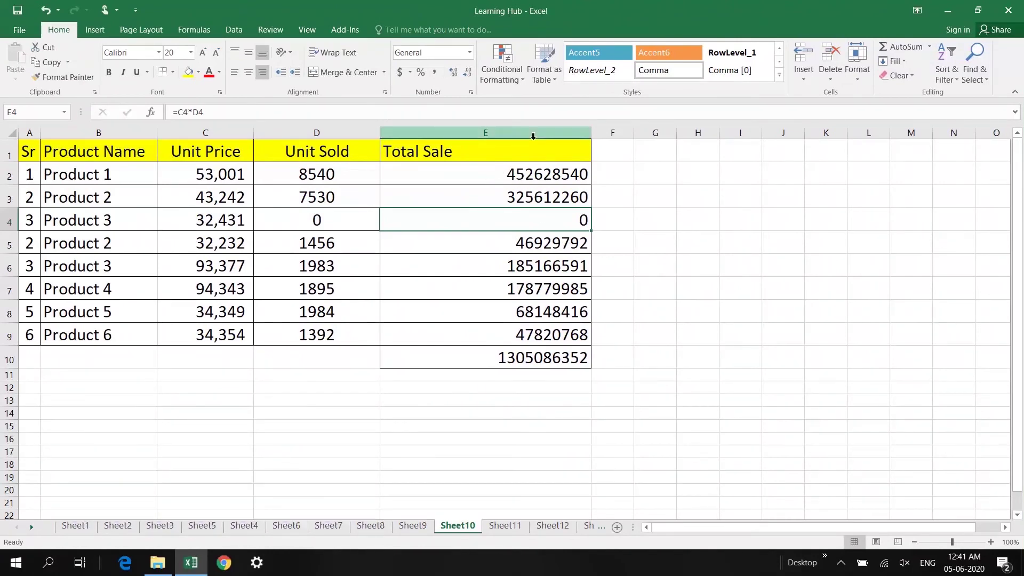
# Select the Total Sale values in E2:E10
pyautogui.moveTo(527, 174); pyautogui.dragTo(528, 357)
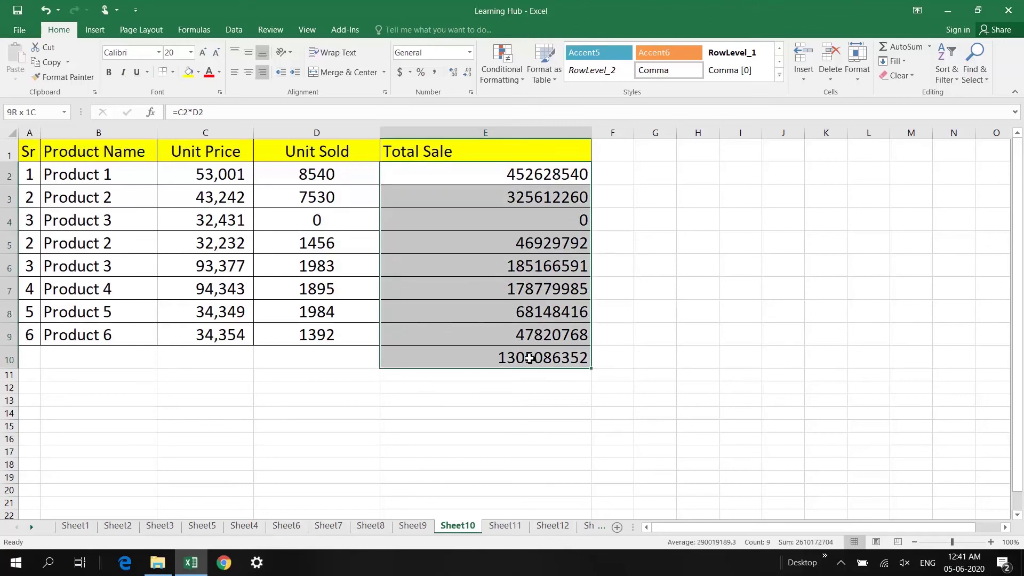
pyautogui.rightClick(508, 269)
pyautogui.press('Escape')
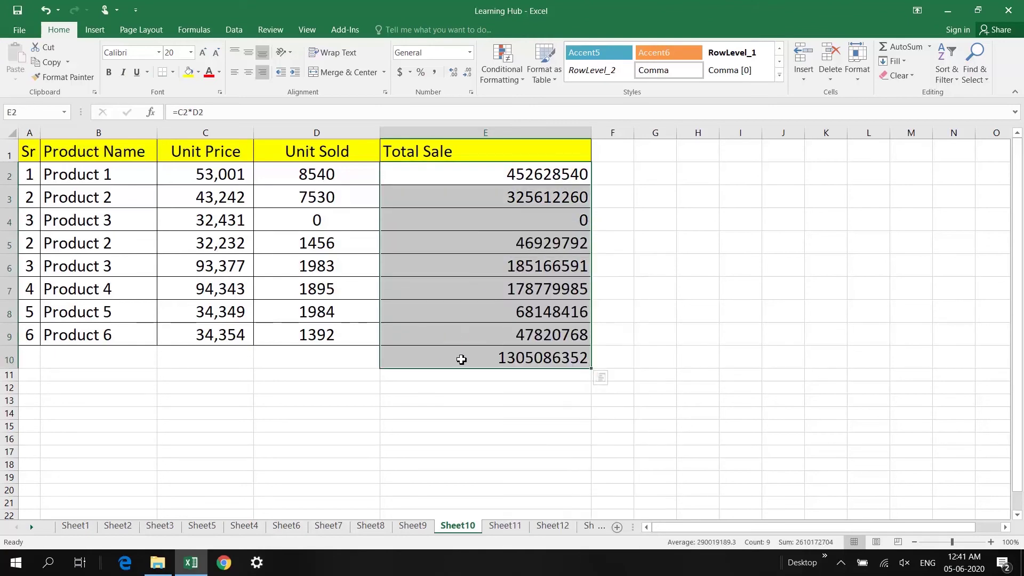
pyautogui.click(466, 357)
pyautogui.moveTo(503, 190); pyautogui.dragTo(512, 331)
pyautogui.moveTo(499, 173); pyautogui.dragTo(497, 356)
# Apply the custom number format #.#,, "M" so the totals display in millions
pyautogui.rightClick(509, 308)
pyautogui.click(549, 243)
pyautogui.click(396, 239)
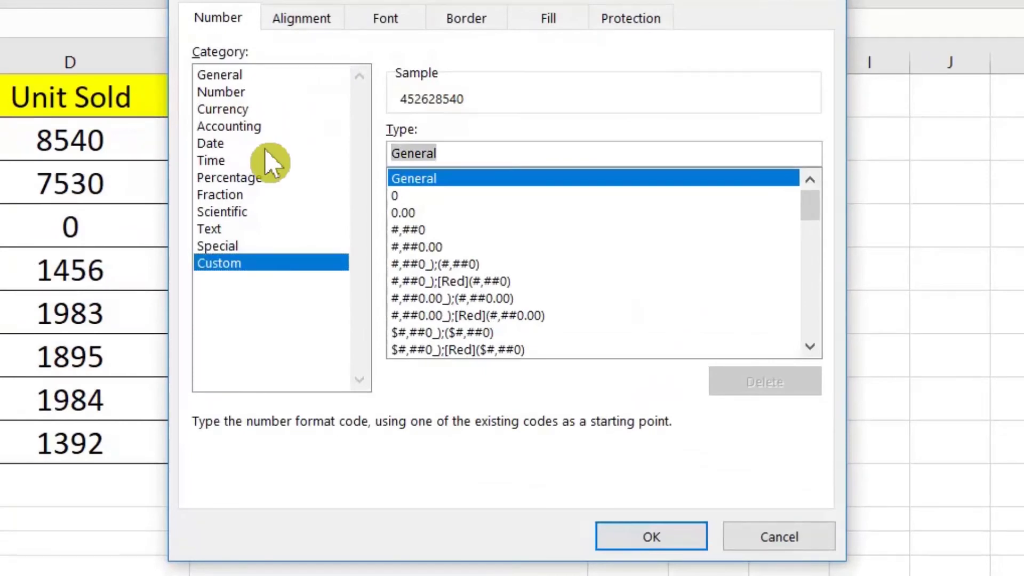
pyautogui.write('#.#,, ')
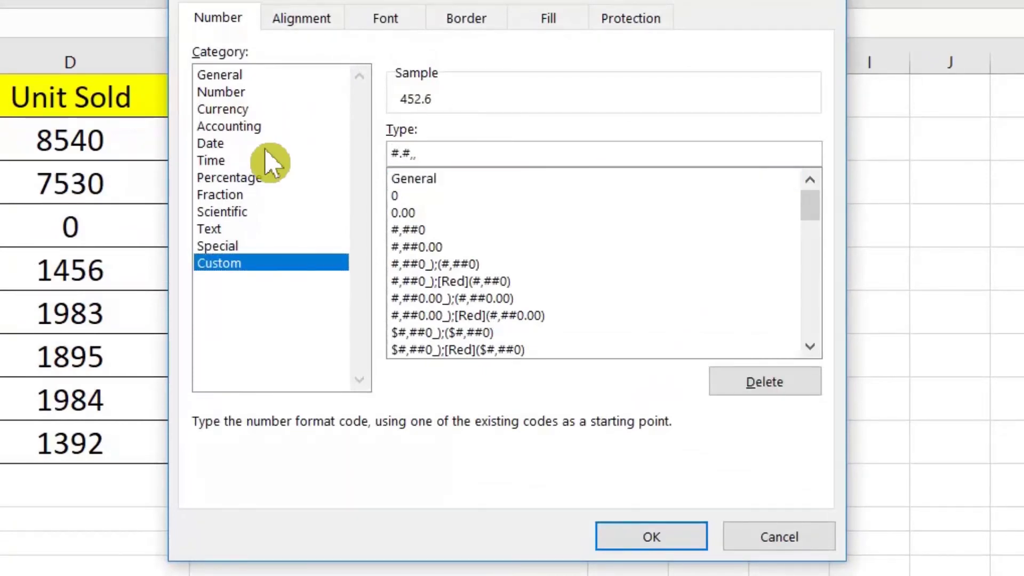
pyautogui.write('"M"')
pyautogui.click(651, 536)
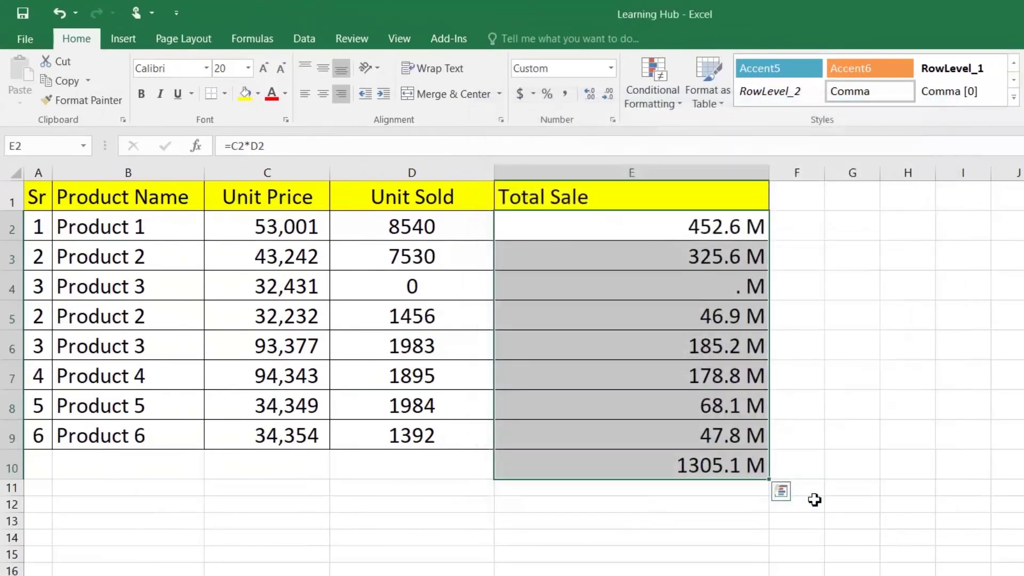
pyautogui.click(689, 470)
pyautogui.click(457, 466)
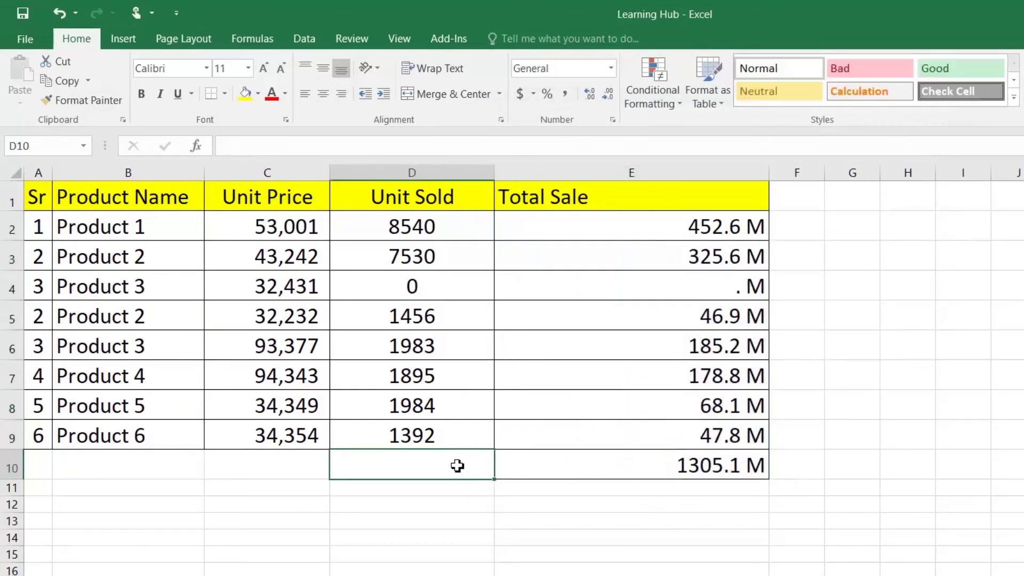
# Label D10 'TOTAL' and format the E10 grand total as #.#,,, "B" to show 1.3 B
pyautogui.write('TOTAL')
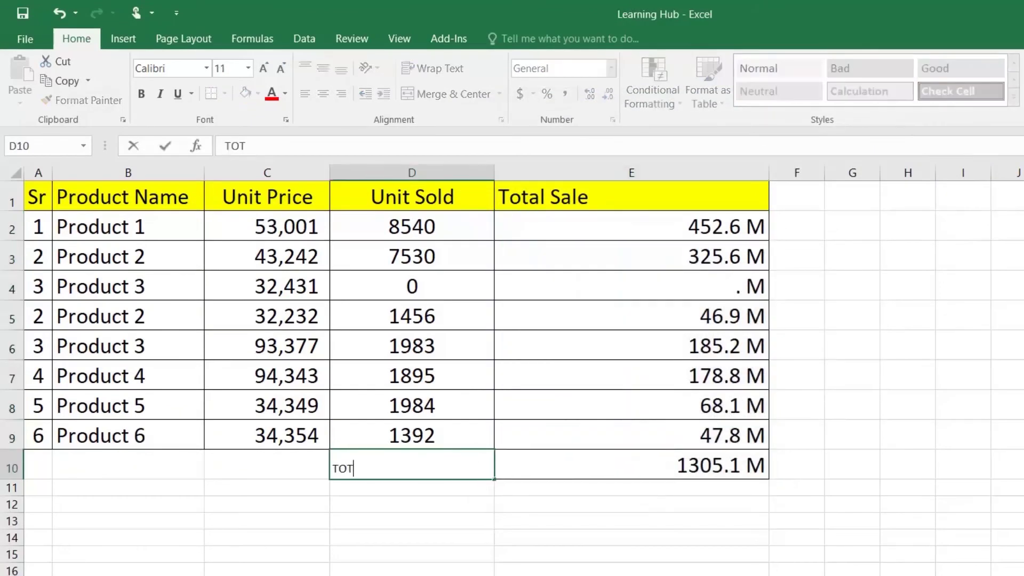
pyautogui.press('Return')
pyautogui.click(613, 470)
pyautogui.rightClick(613, 471)
pyautogui.click(649, 399)
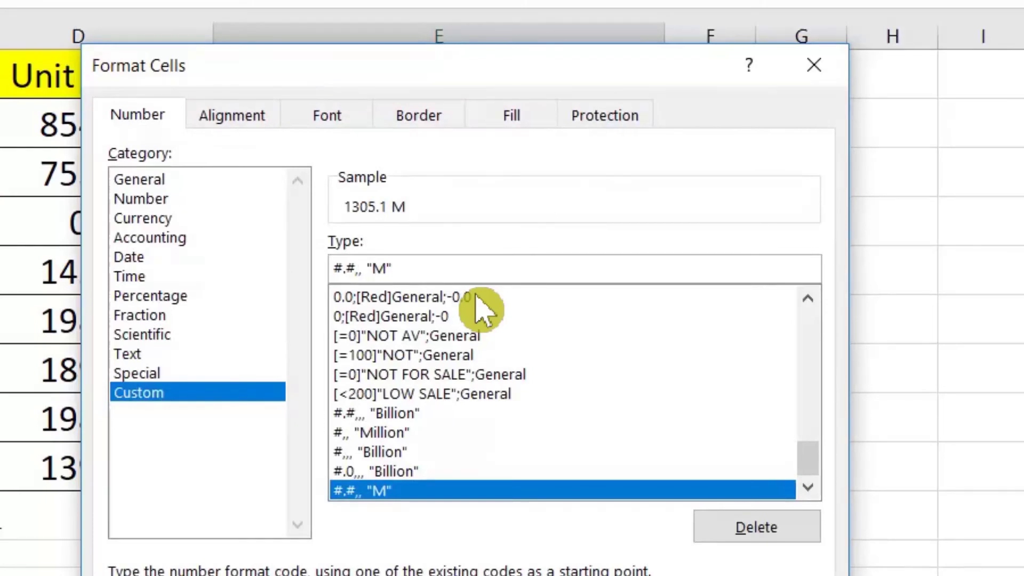
pyautogui.write(',')
pyautogui.press('BackSpace')
pyautogui.write('B')
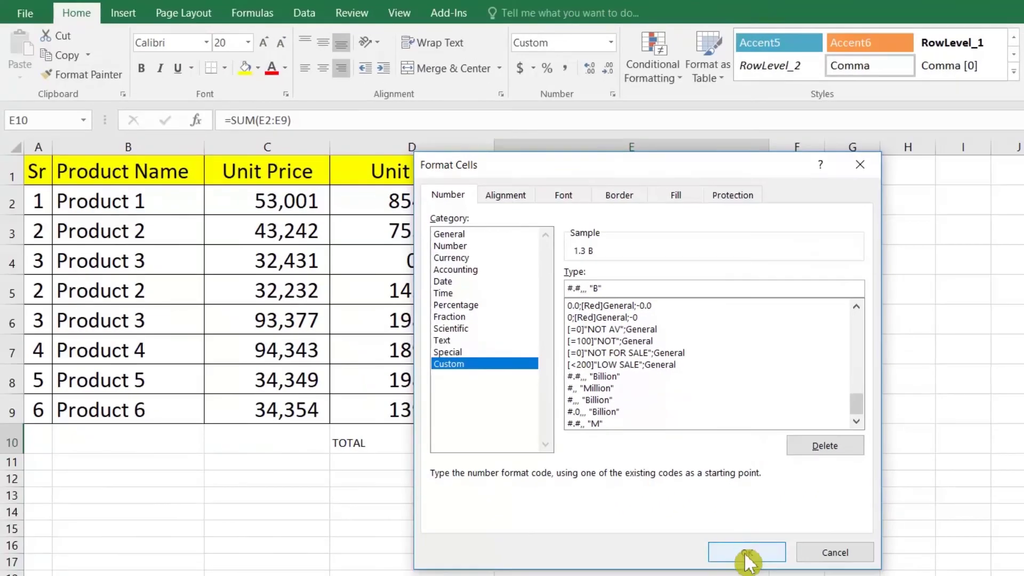
pyautogui.click(747, 552)
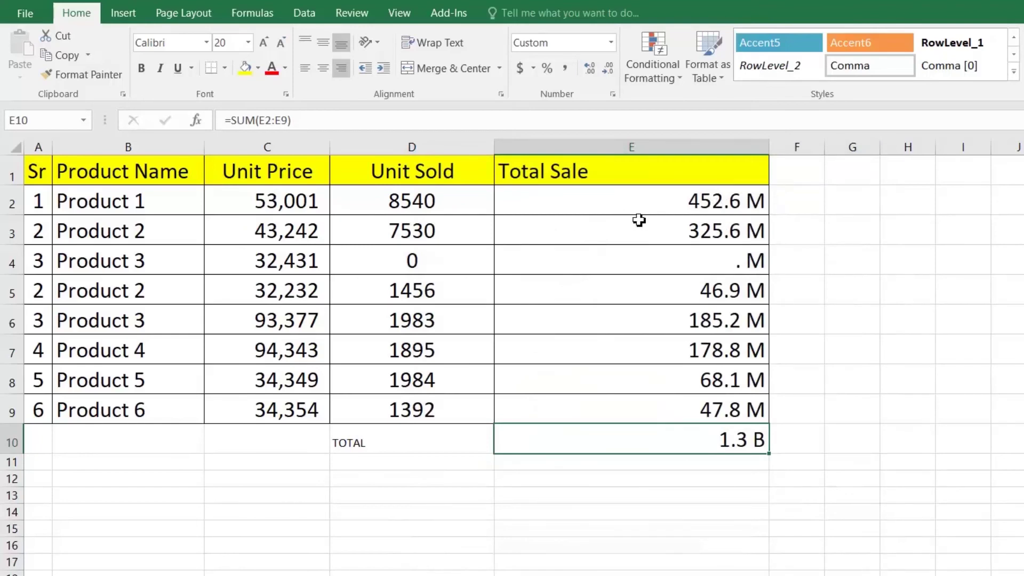
pyautogui.moveTo(694, 202); pyautogui.dragTo(690, 427)
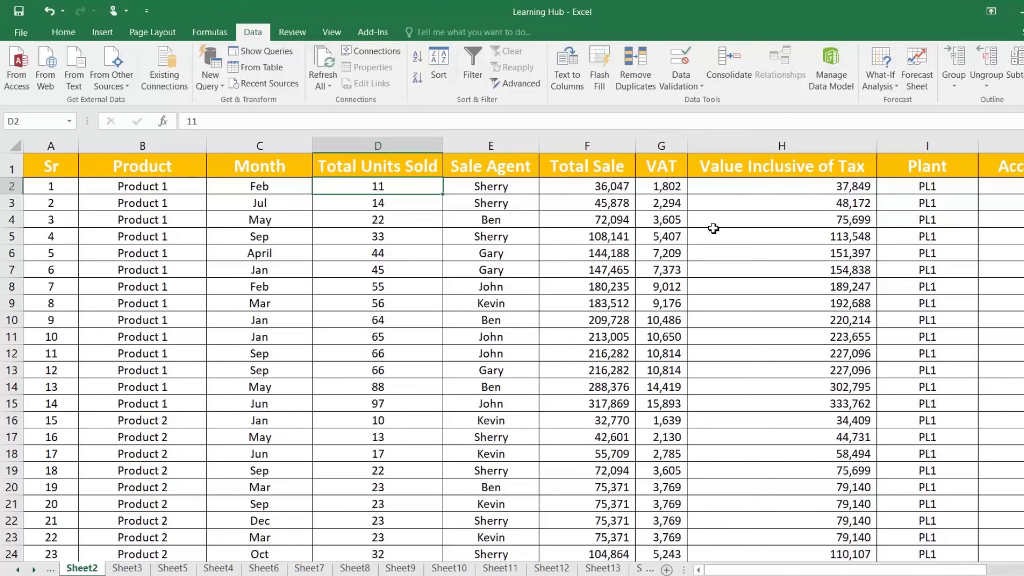
# Copy the Account column J1:J74 and paste the values into Notepad
pyautogui.moveTo(811, 572); pyautogui.dragTo(875, 571)
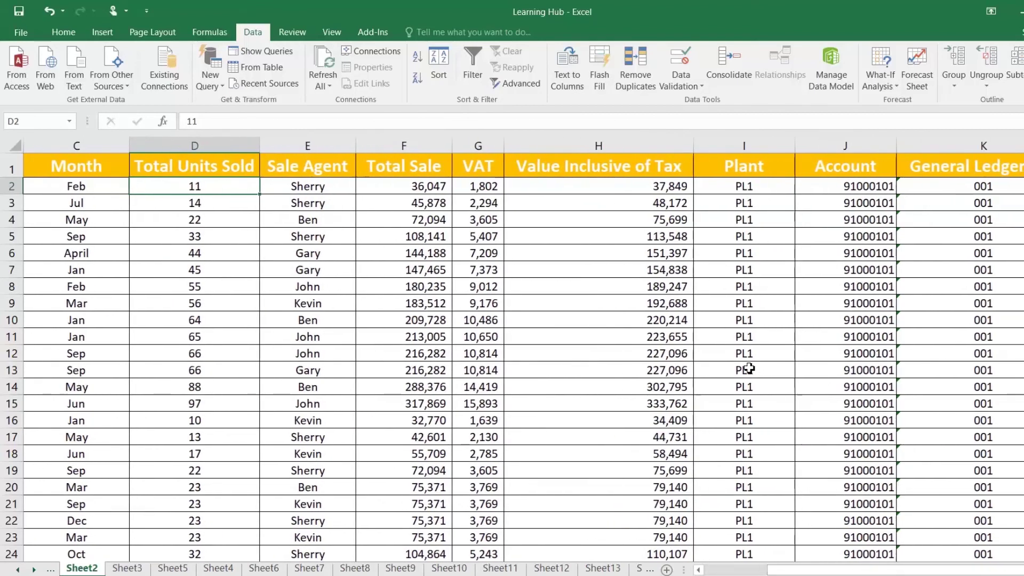
pyautogui.click(864, 191)
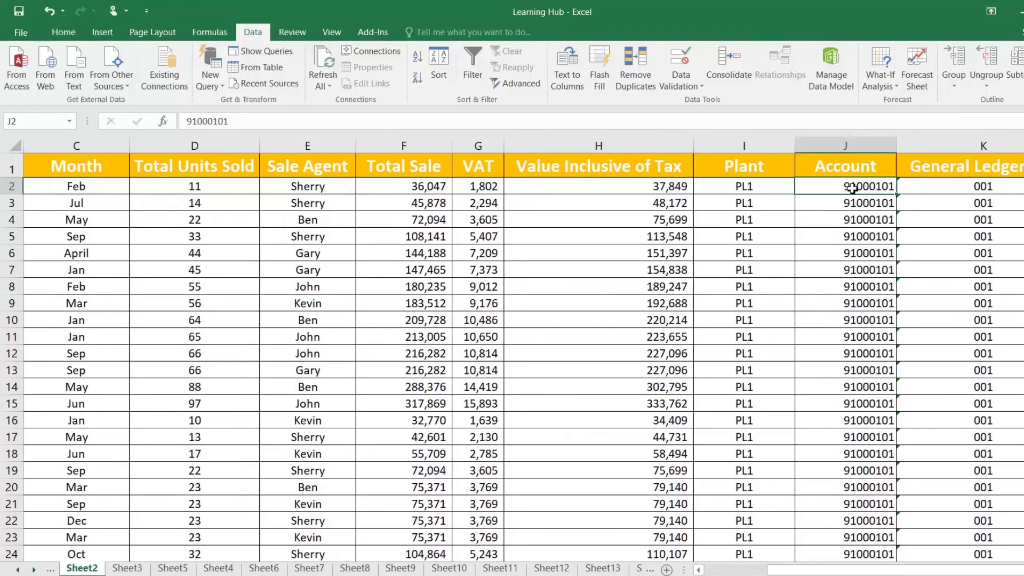
pyautogui.scroll(-13, 849, 267)
pyautogui.scroll(-5, 849, 273)
pyautogui.scroll(18, 851, 267)
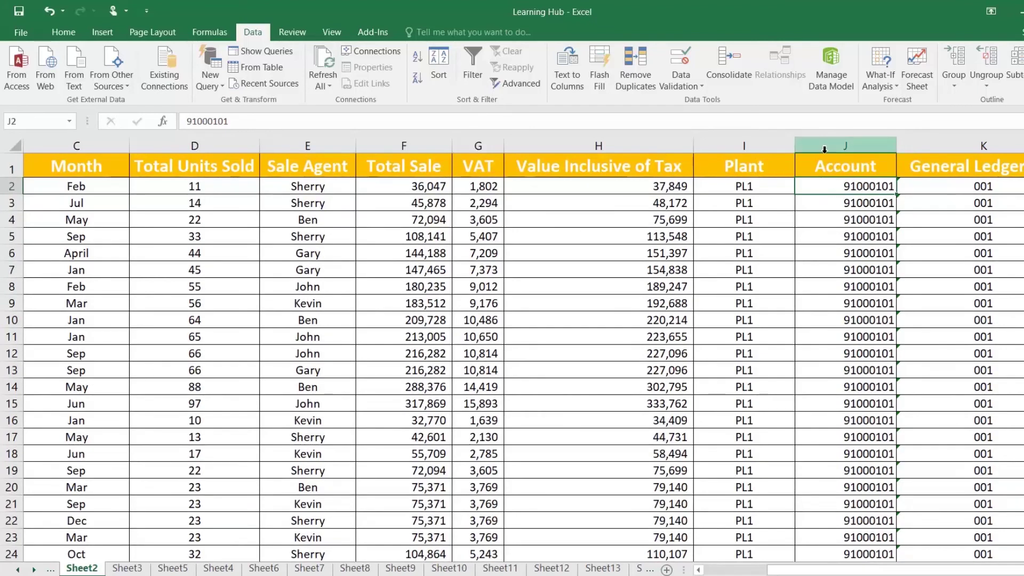
pyautogui.click(830, 169)
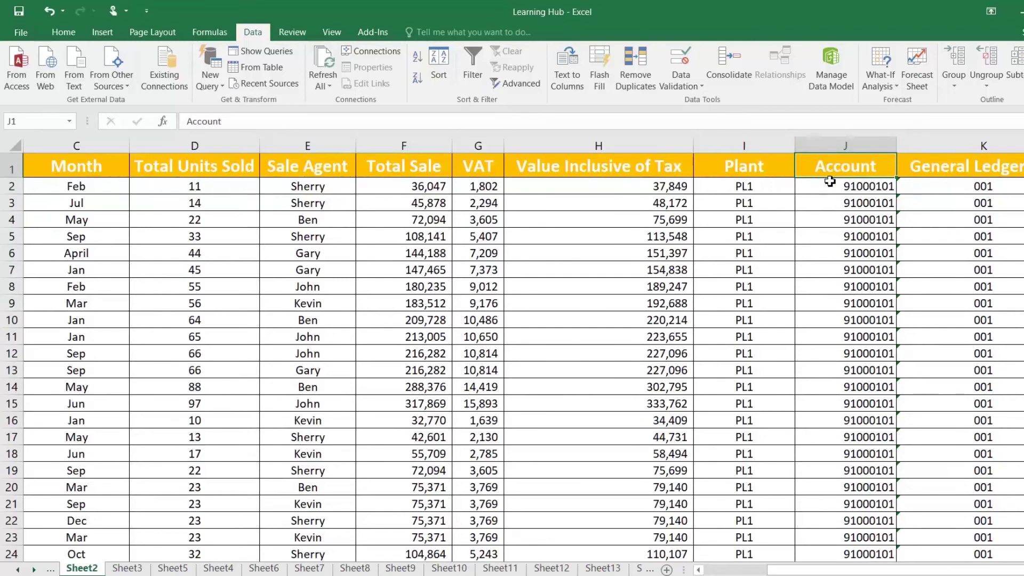
pyautogui.hotkey('ctrl', 'shift', 'Down')
pyautogui.hotkey('ctrl', 'c')
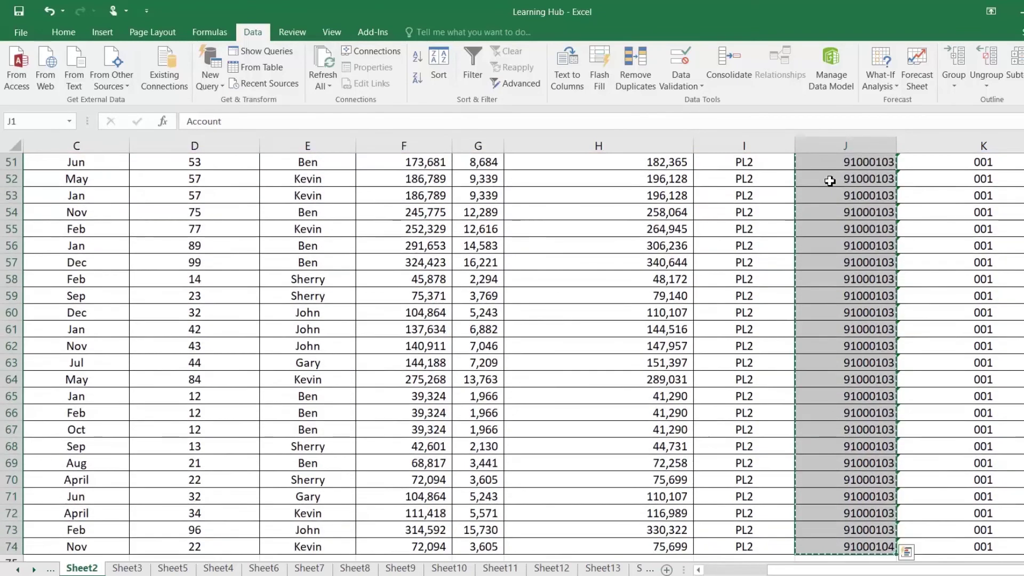
pyautogui.scroll(17, 729, 199)
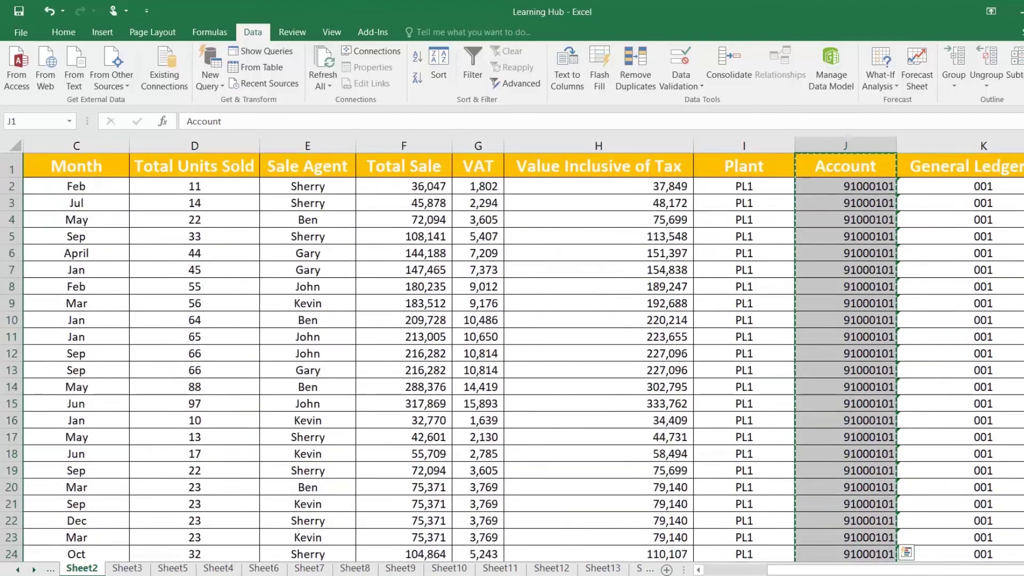
pyautogui.hotkey('alt', 'Tab')
pyautogui.hotkey('ctrl', 'v')
pyautogui.hotkey('alt', 'Tab')
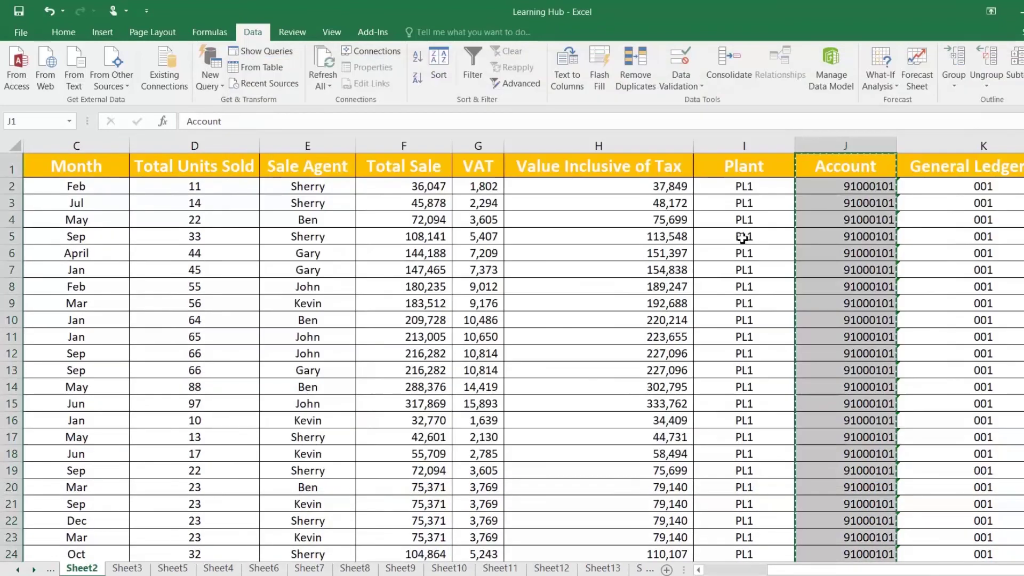
# Reselect J1:J74 and copy the Account values again
pyautogui.click(840, 169)
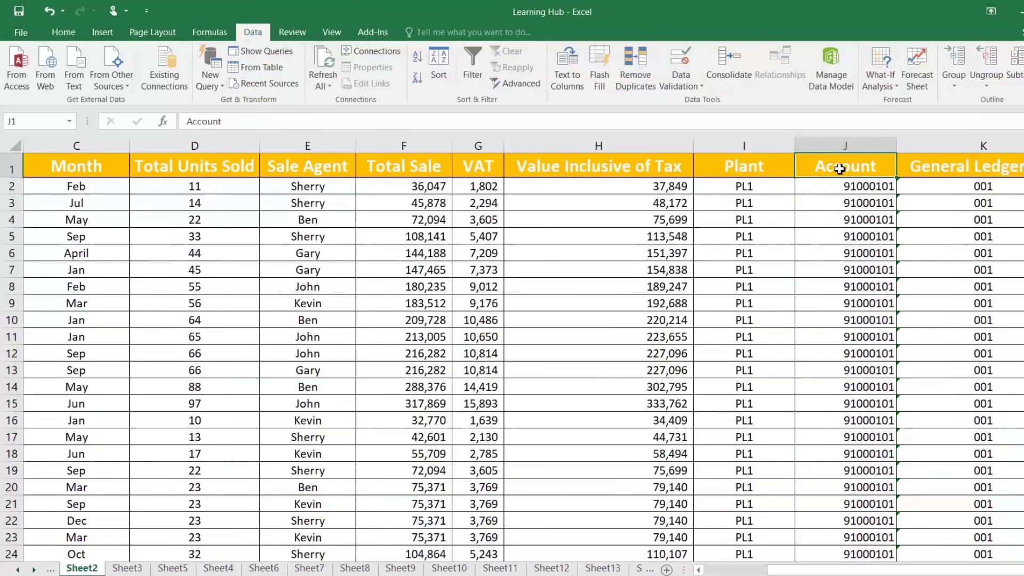
pyautogui.hotkey('ctrl', 'shift', 'Down')
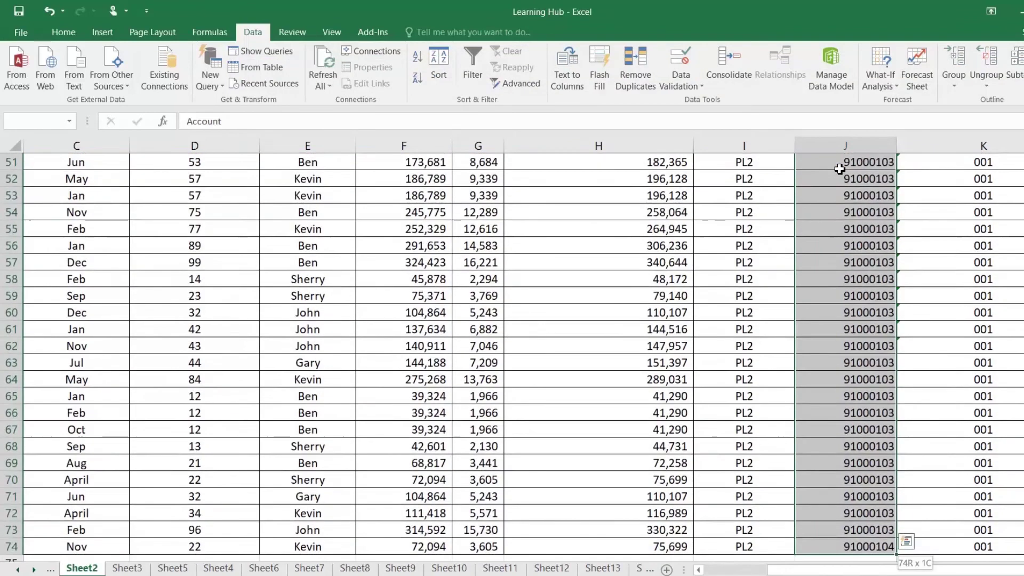
pyautogui.hotkey('ctrl', 'c')
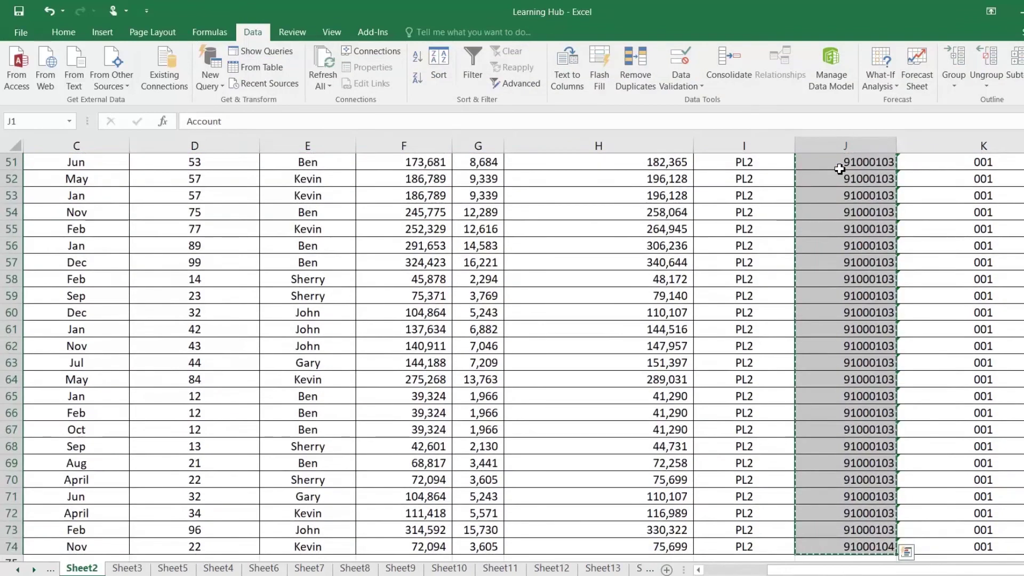
pyautogui.scroll(17, 841, 168)
pyautogui.rightClick(826, 183)
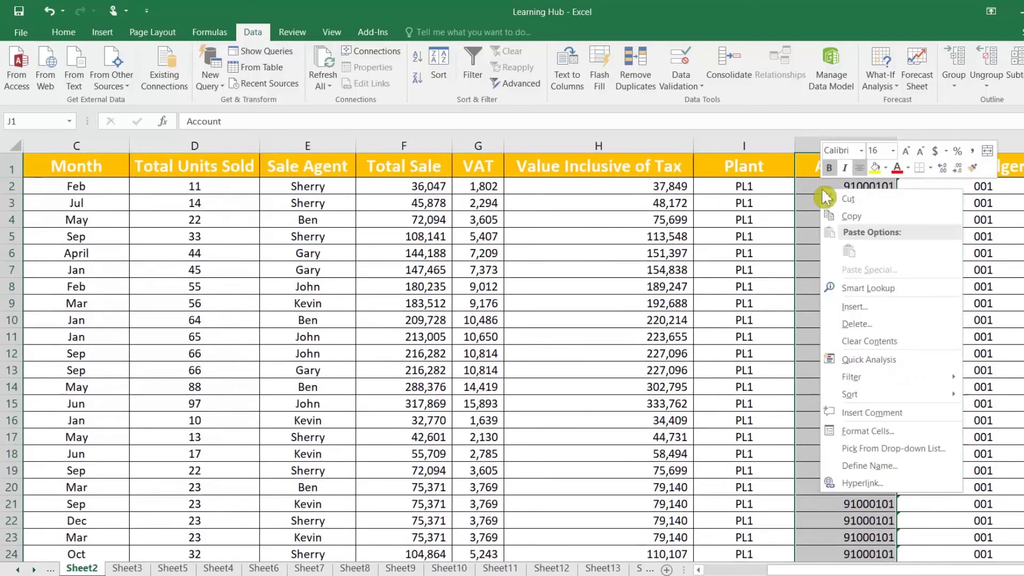
# Format the Account column J as Text
pyautogui.click(864, 435)
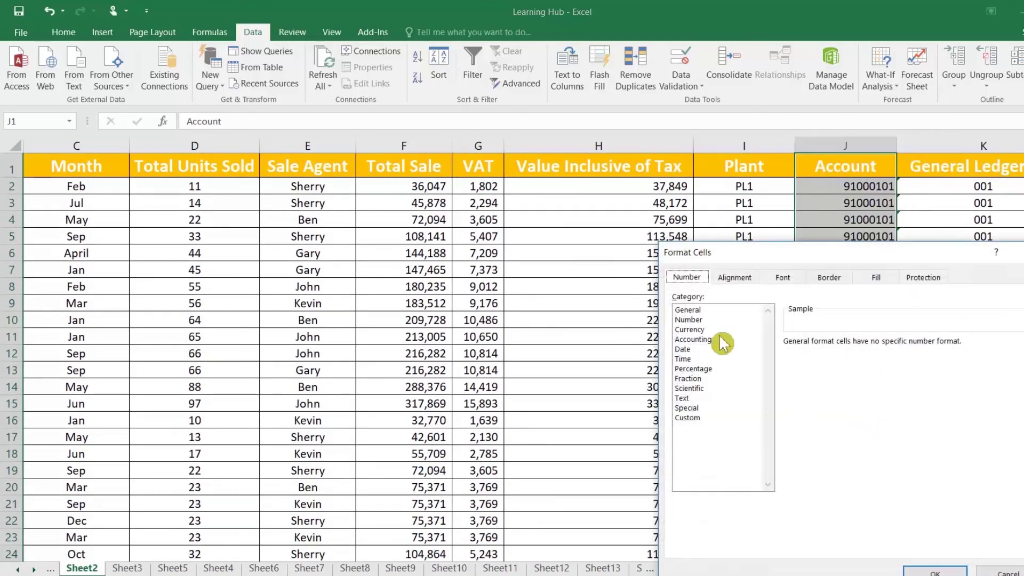
pyautogui.click(683, 398)
pyautogui.press('Return')
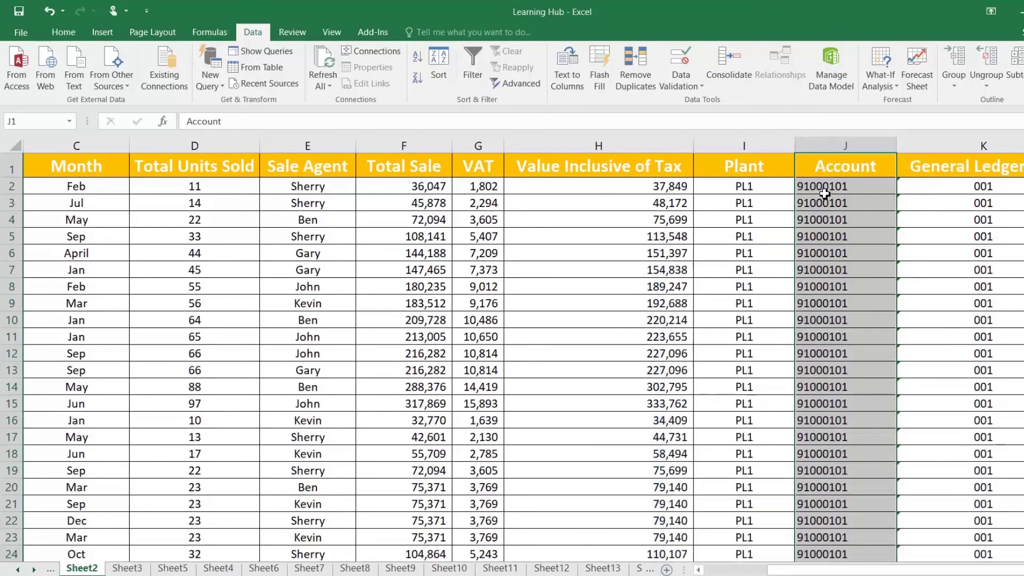
pyautogui.click(825, 193)
# Copy the account numbers from Notepad and paste them back into column J starting at J1
pyautogui.hotkey('alt', 'Tab')
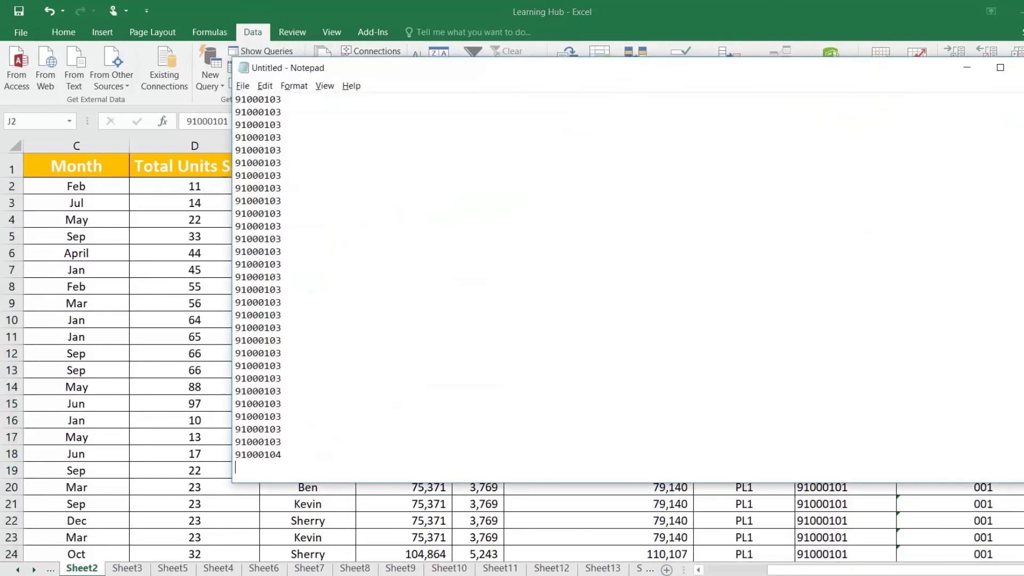
pyautogui.hotkey('ctrl', 'a')
pyautogui.hotkey('alt', 'Tab')
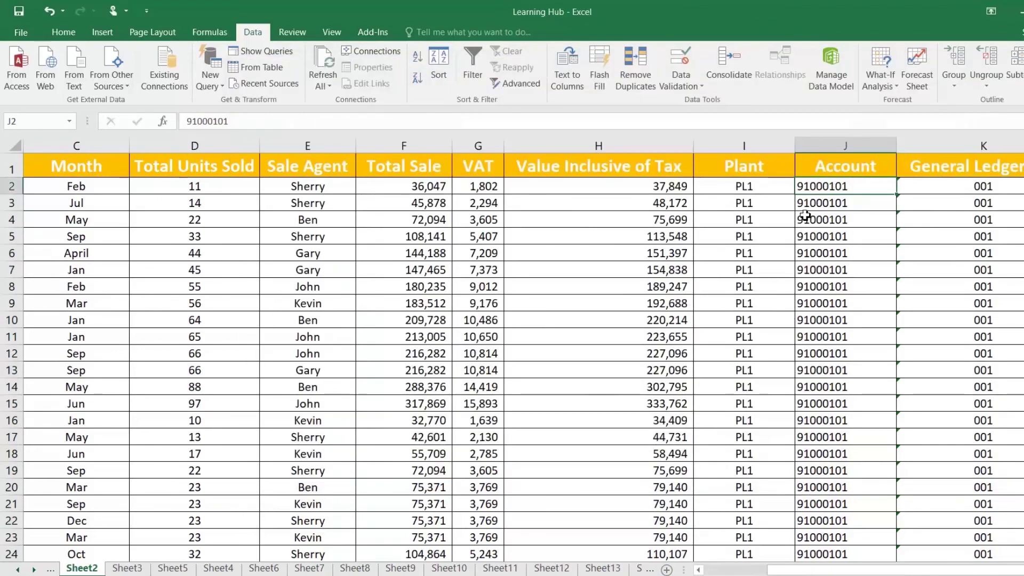
pyautogui.click(820, 167)
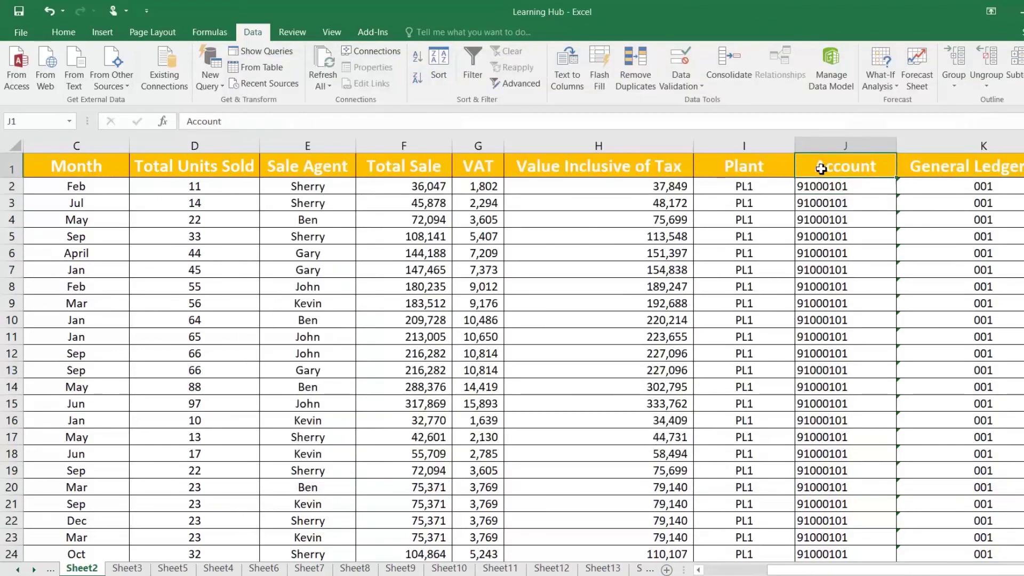
pyautogui.rightClick(822, 169)
pyautogui.click(849, 230)
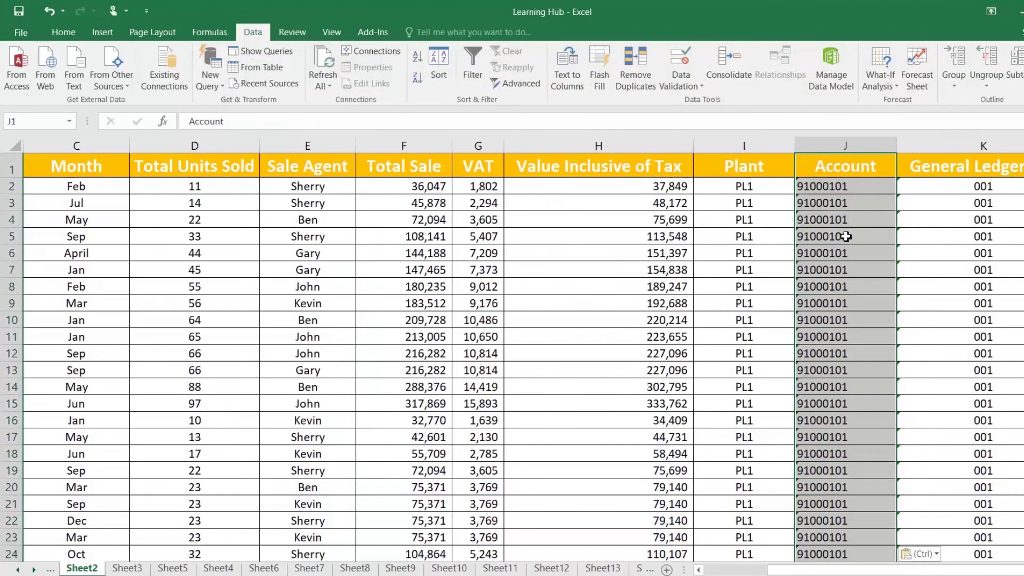
pyautogui.click(811, 204)
pyautogui.click(823, 239)
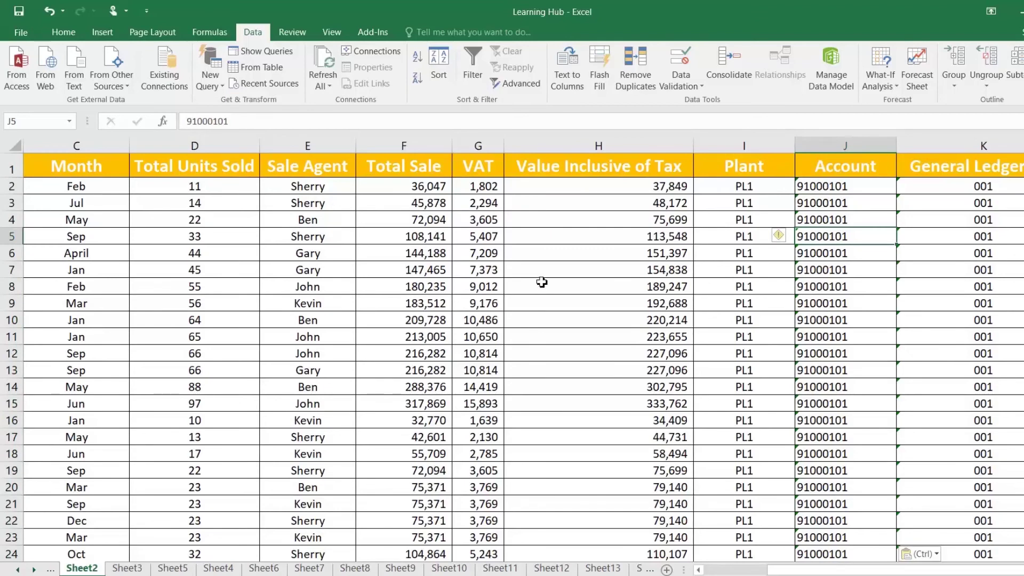
pyautogui.click(195, 188)
pyautogui.scroll(-20, 226, 273)
pyautogui.scroll(5, 240, 258)
pyautogui.scroll(15, 240, 258)
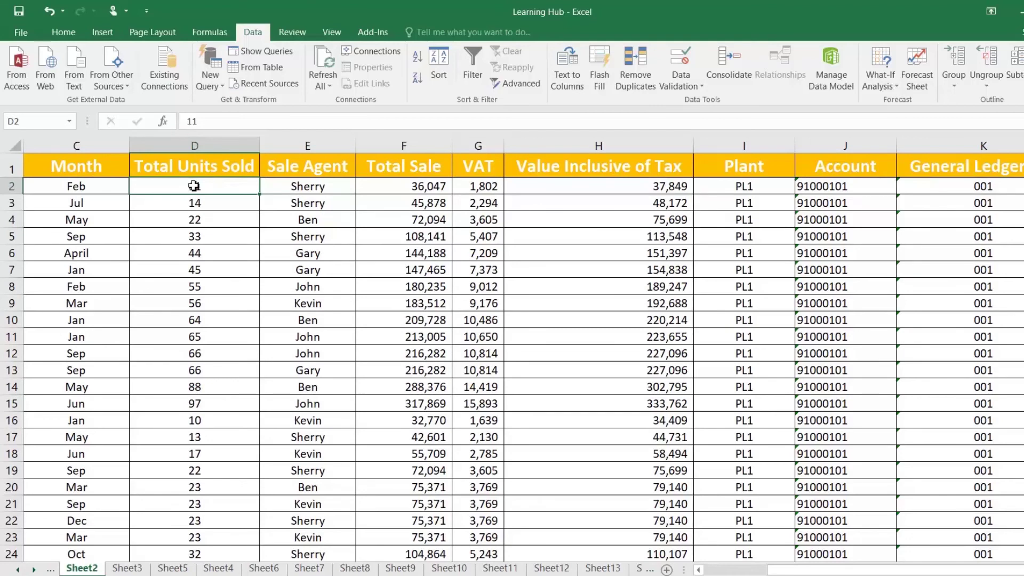
# Convert Total Units Sold D2:D74 to text via Text to Columns, Tab unchecked, Text column format
pyautogui.hotkey('ctrl', 'shift', 'Down')
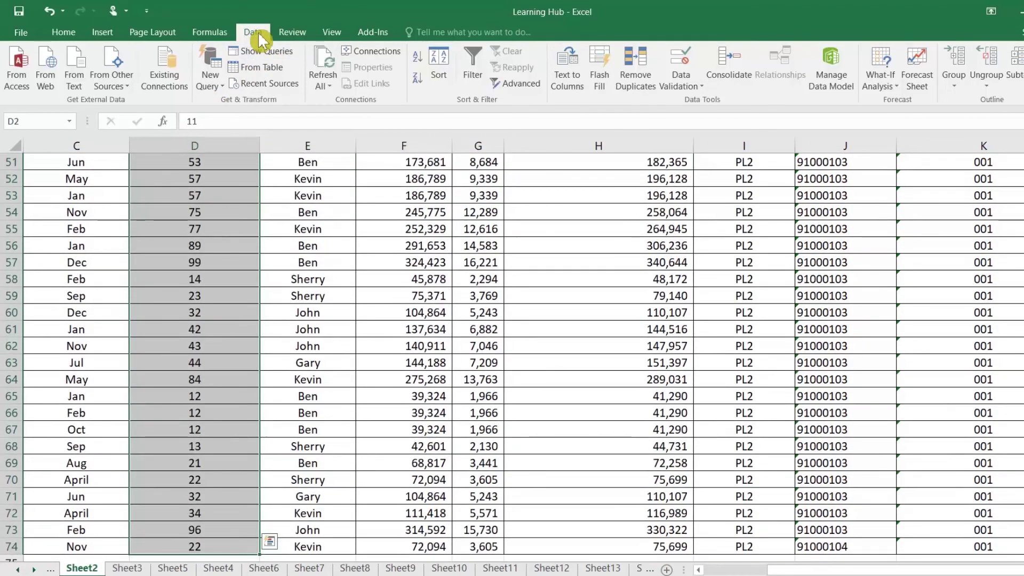
pyautogui.click(569, 83)
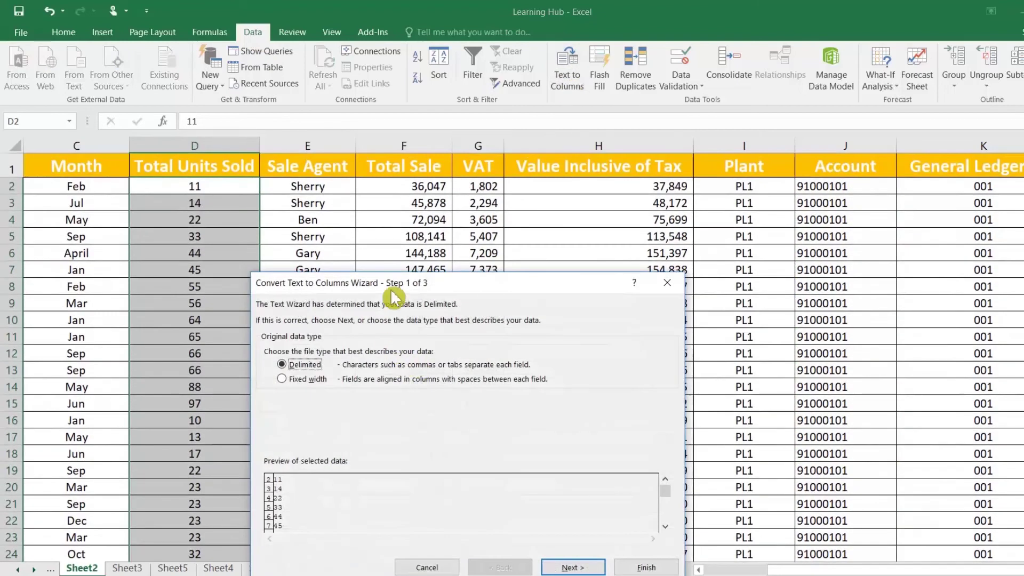
pyautogui.click(667, 425)
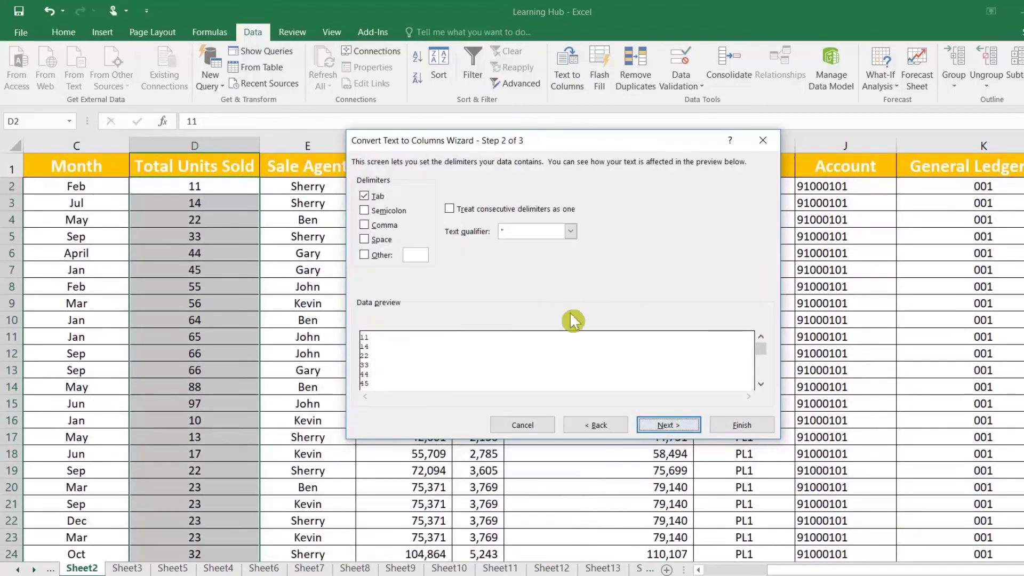
pyautogui.click(368, 197)
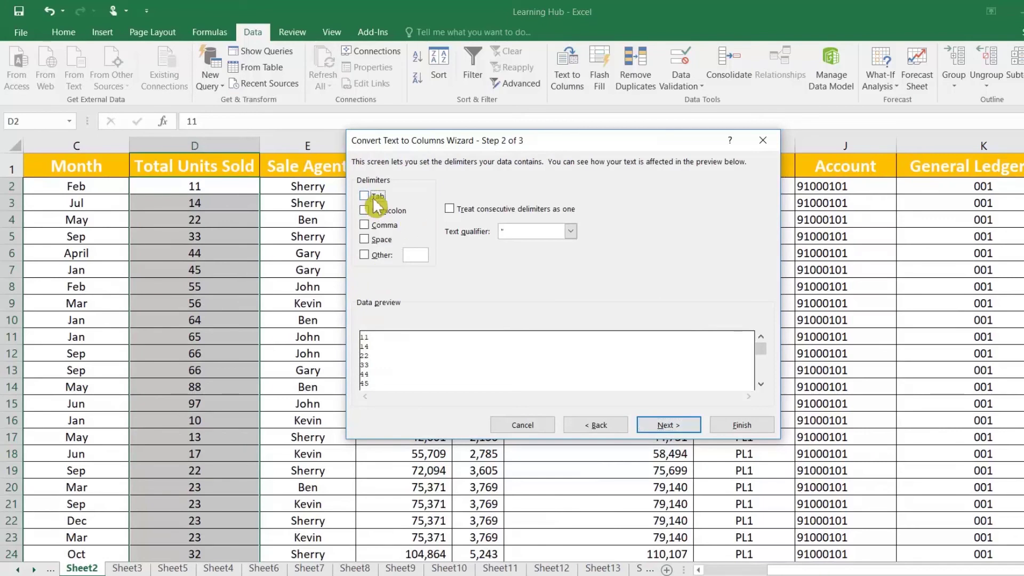
pyautogui.click(671, 426)
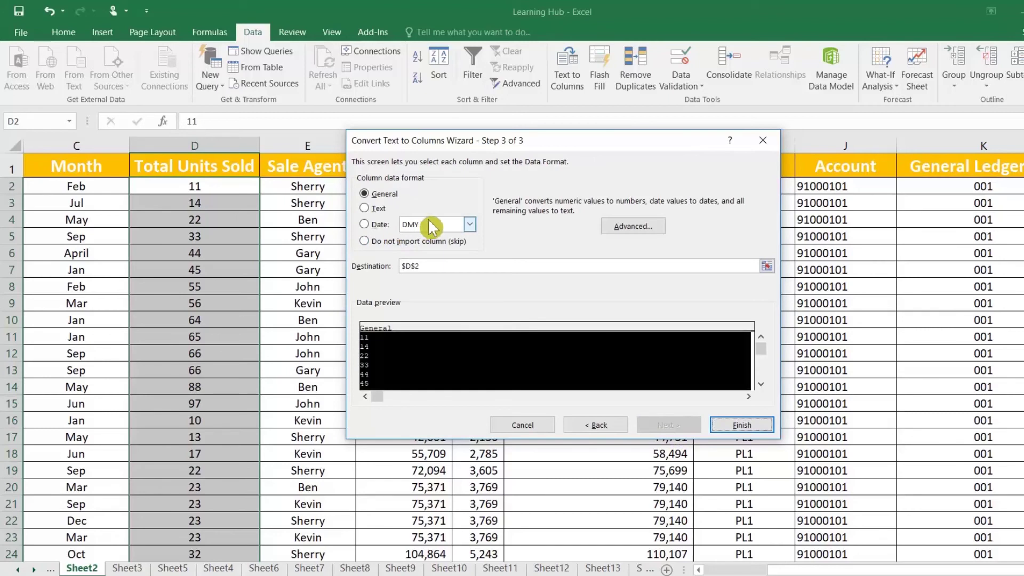
pyautogui.click(375, 212)
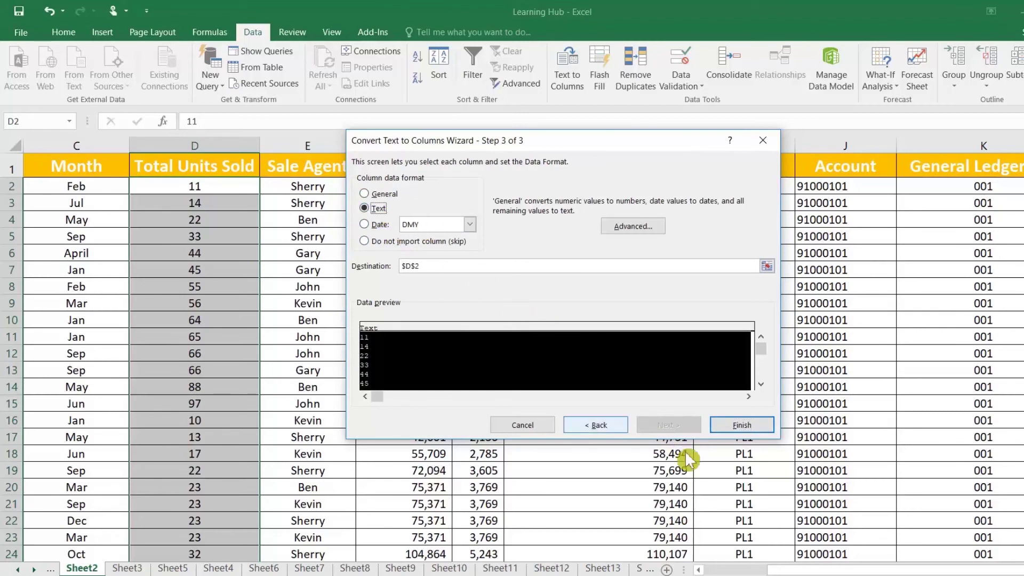
pyautogui.click(738, 424)
pyautogui.click(194, 223)
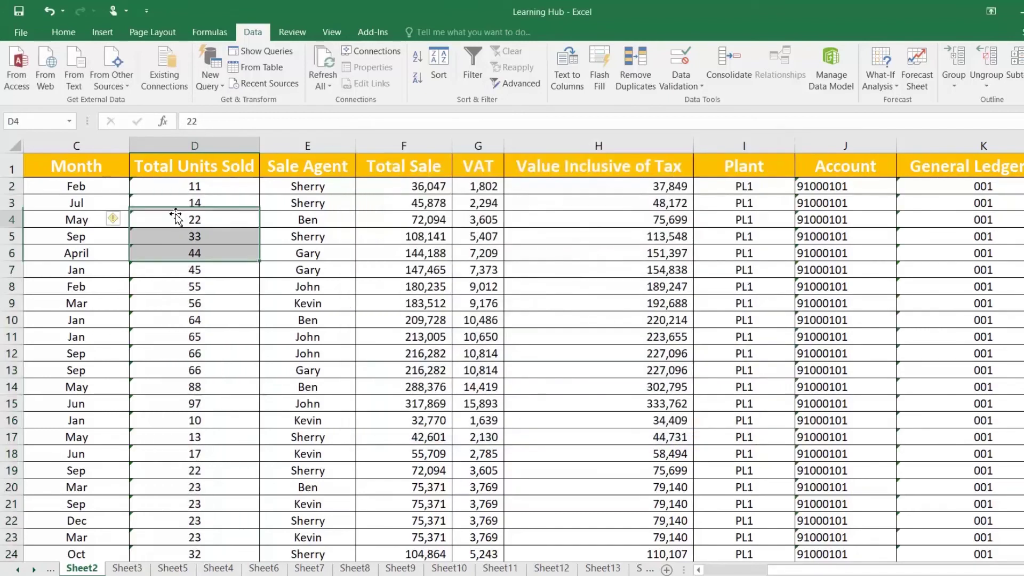
pyautogui.scroll(-8, 224, 316)
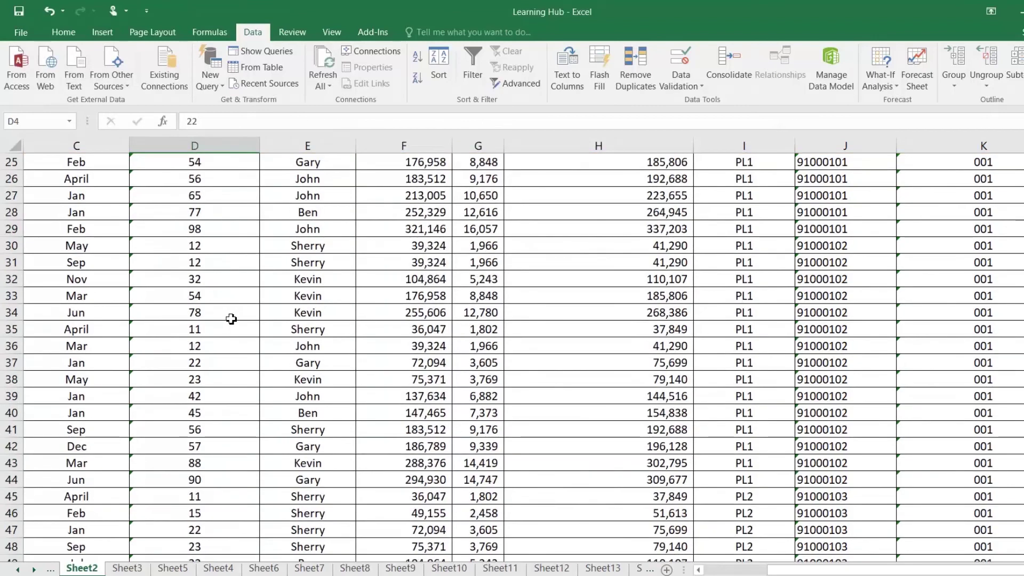
pyautogui.scroll(-12, 231, 319)
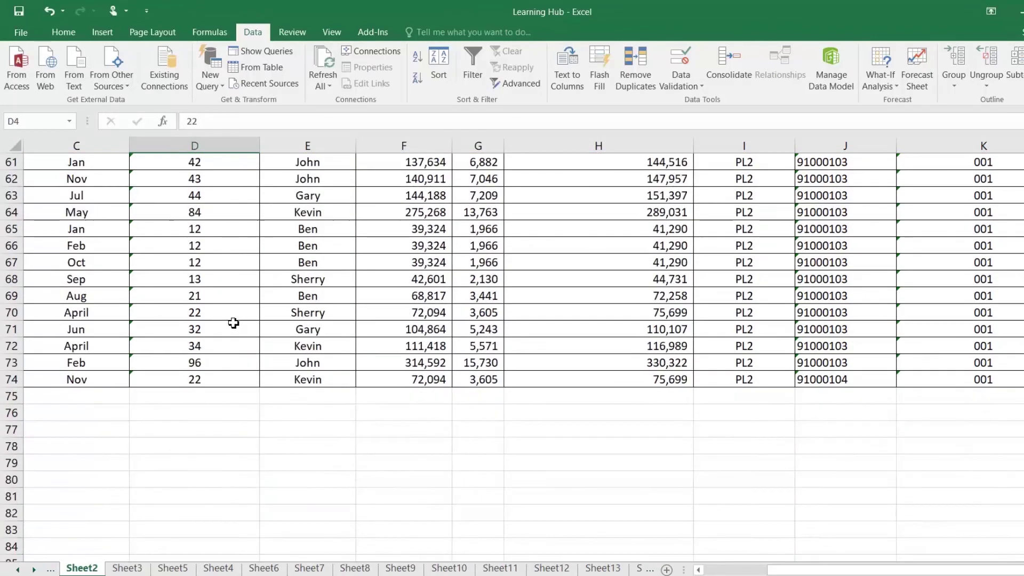
pyautogui.scroll(5, 236, 321)
pyautogui.scroll(7, 235, 322)
pyautogui.scroll(8, 235, 322)
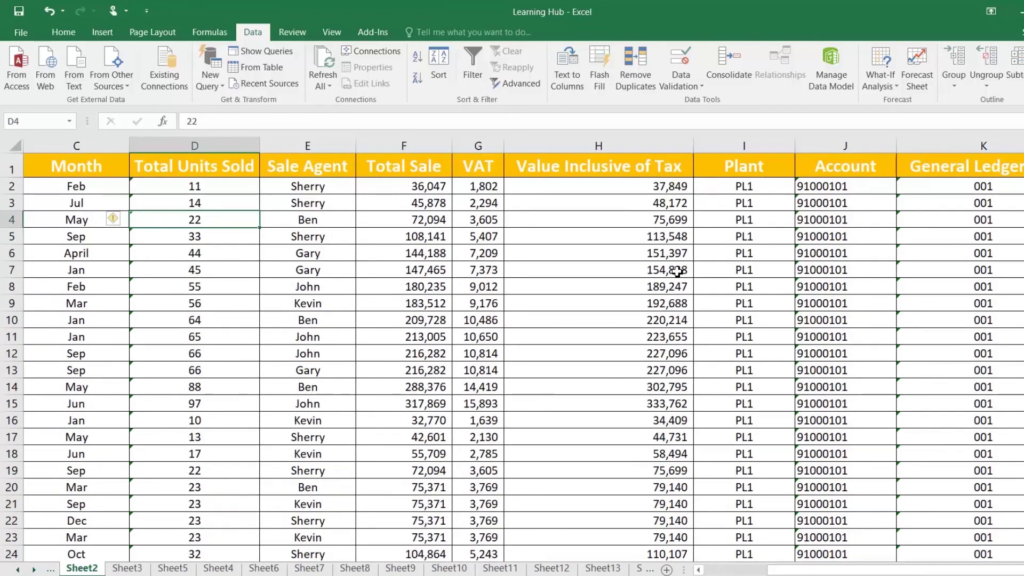
# Format the Account column J as Number with 0 decimal places
pyautogui.click(830, 164)
pyautogui.hotkey('ctrl', 'shift', 'Down')
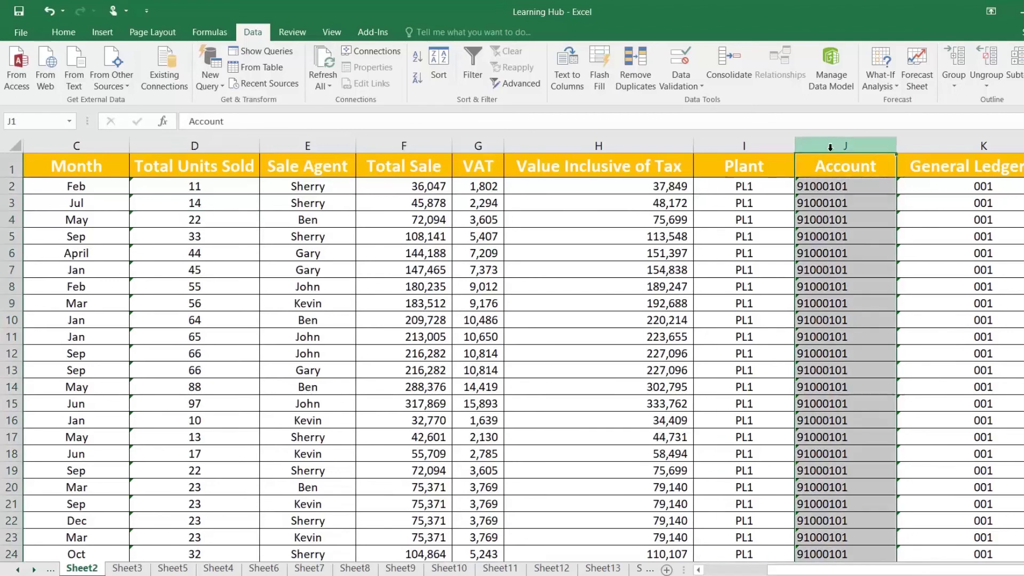
pyautogui.hotkey('ctrl', 'c')
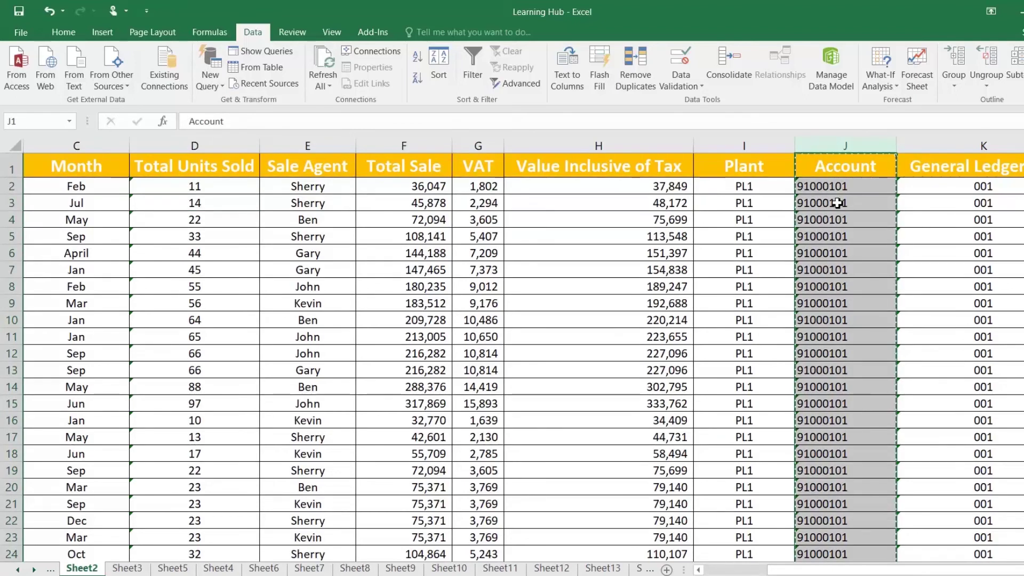
pyautogui.rightClick(839, 203)
pyautogui.click(879, 355)
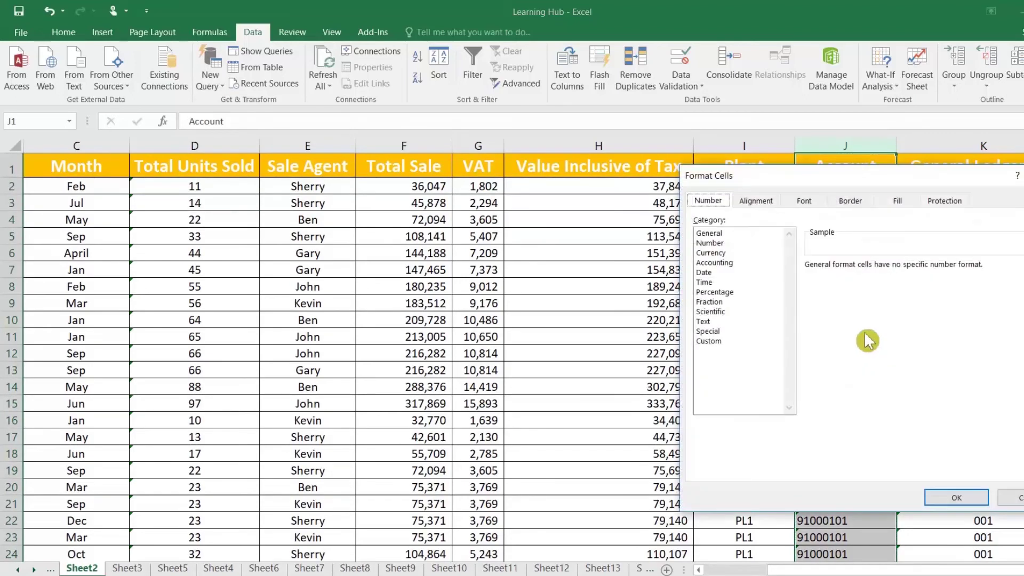
pyautogui.click(713, 243)
pyautogui.click(906, 270)
pyautogui.click(906, 270)
pyautogui.click(955, 497)
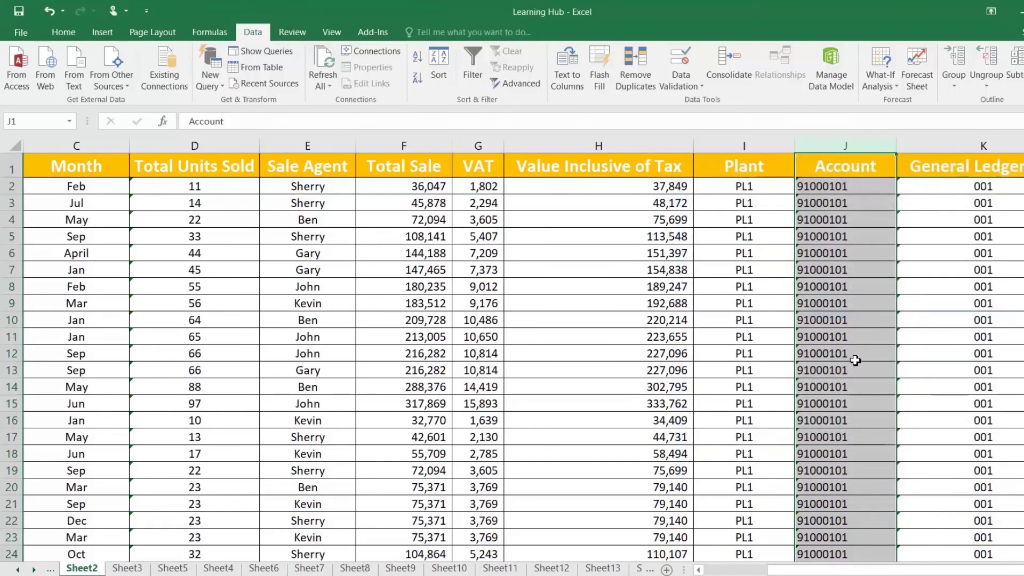
# Round-trip the Account values through Notepad and paste them back into column J
pyautogui.hotkey('ctrl', 'c')
pyautogui.hotkey('alt', 'Tab')
pyautogui.hotkey('ctrl', 'v')
pyautogui.hotkey('ctrl', 'a')
pyautogui.hotkey('ctrl', 'c')
pyautogui.hotkey('alt', 'Tab')
pyautogui.hotkey('ctrl', 'v')
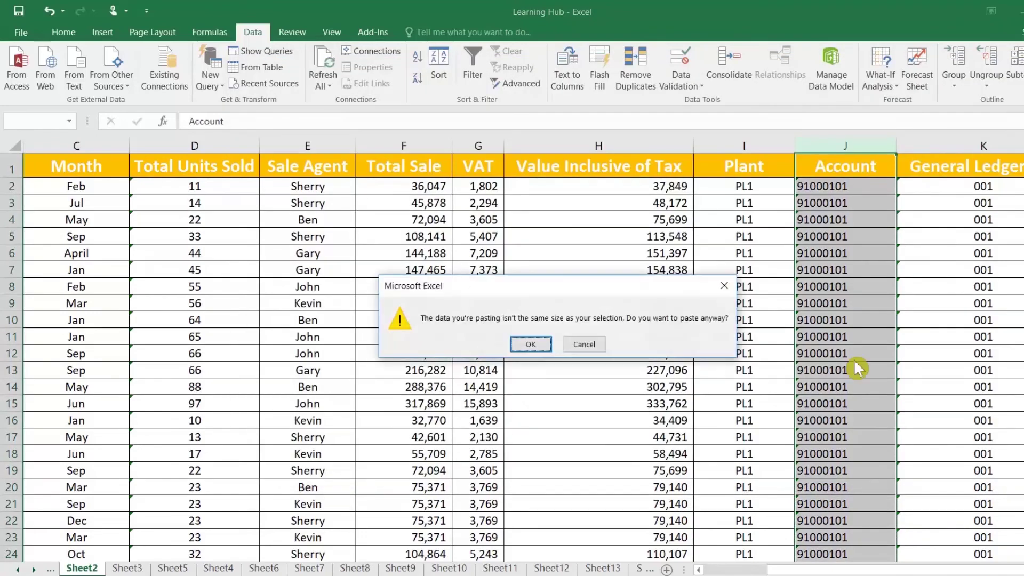
pyautogui.press('Return')
pyautogui.click(803, 269)
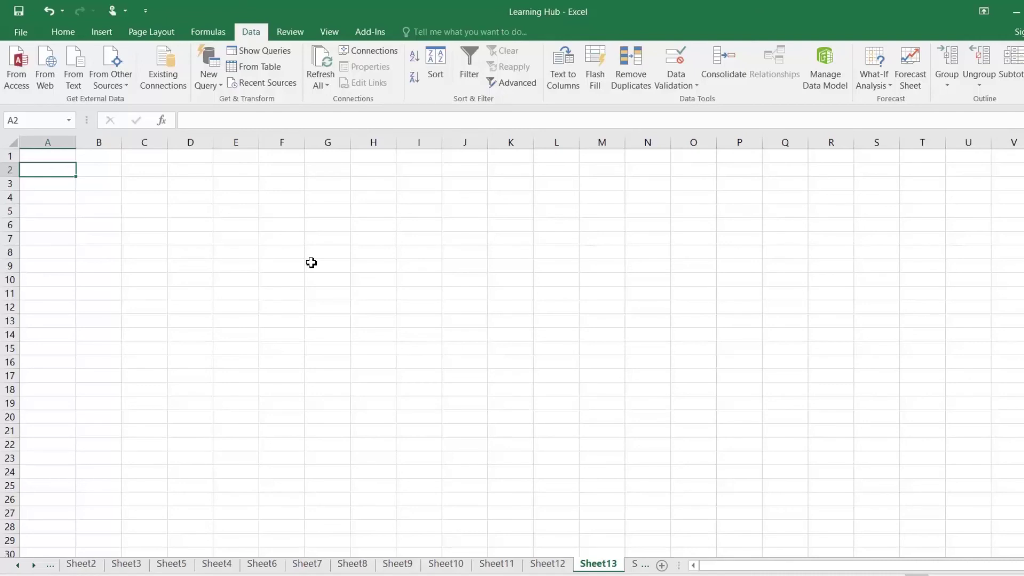
# Copy the entire comma-separated product list from Notepad
pyautogui.click(324, 575)
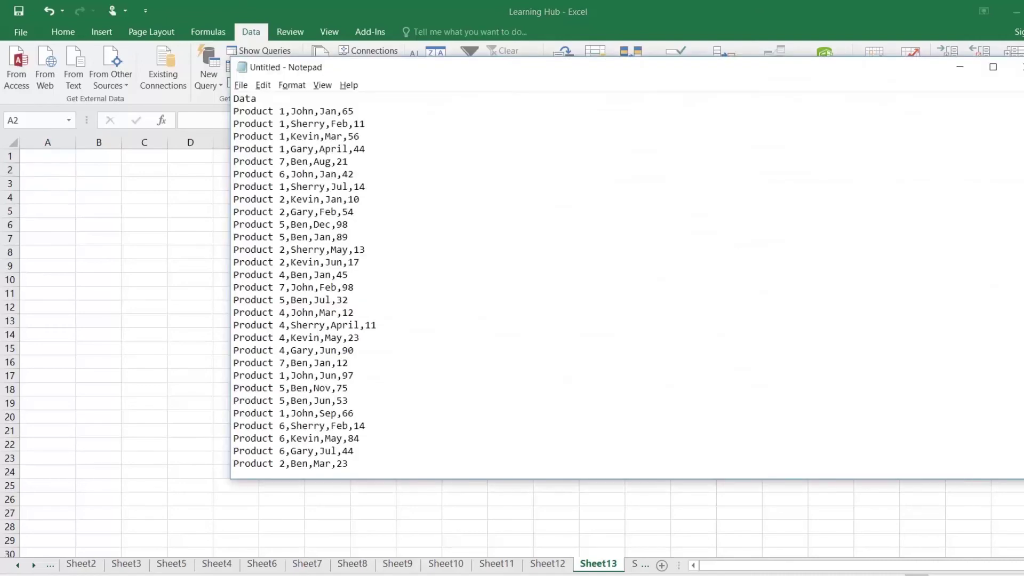
pyautogui.doubleClick(245, 98)
pyautogui.scroll(-2, 245, 99)
pyautogui.scroll(-13, 373, 283)
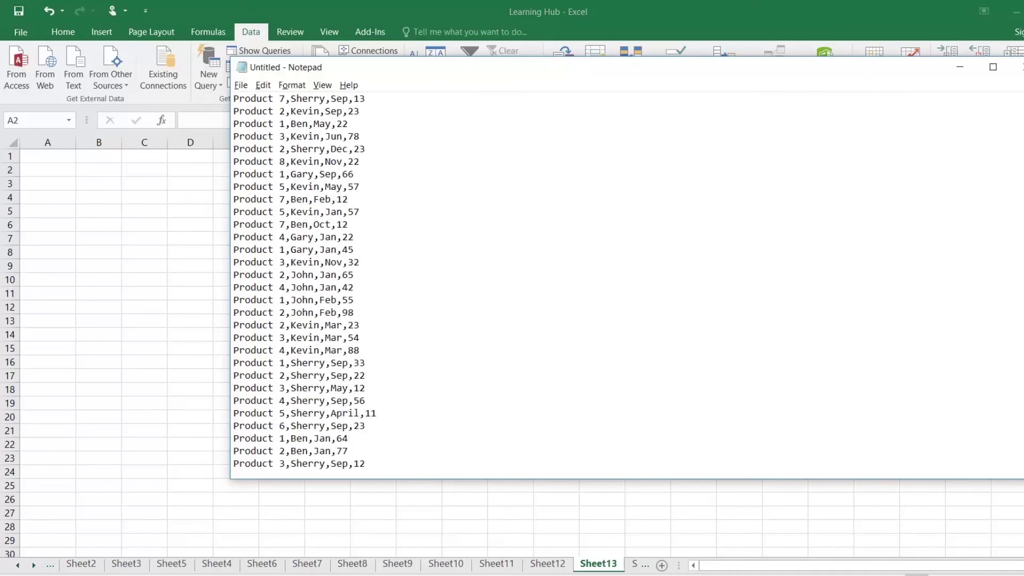
pyautogui.scroll(5, 373, 282)
pyautogui.scroll(10, 374, 283)
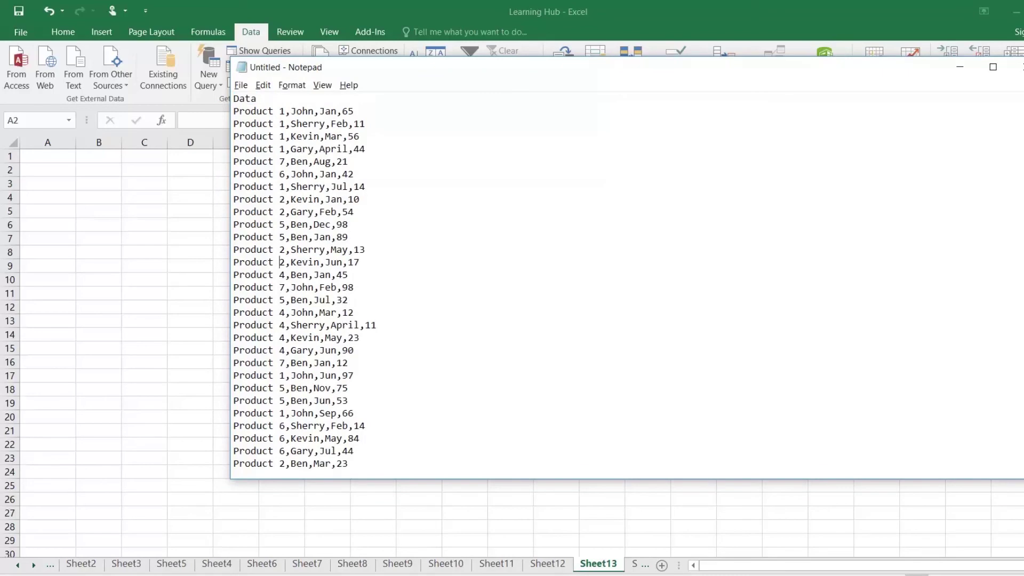
pyautogui.hotkey('ctrl', 'a')
pyautogui.hotkey('ctrl', 'c')
pyautogui.hotkey('alt', 'Tab')
# Paste the list into A1 of Sheet13 and widen column A to show full records
pyautogui.click(64, 157)
pyautogui.hotkey('ctrl', 'v')
pyautogui.moveTo(75, 143); pyautogui.dragTo(223, 143)
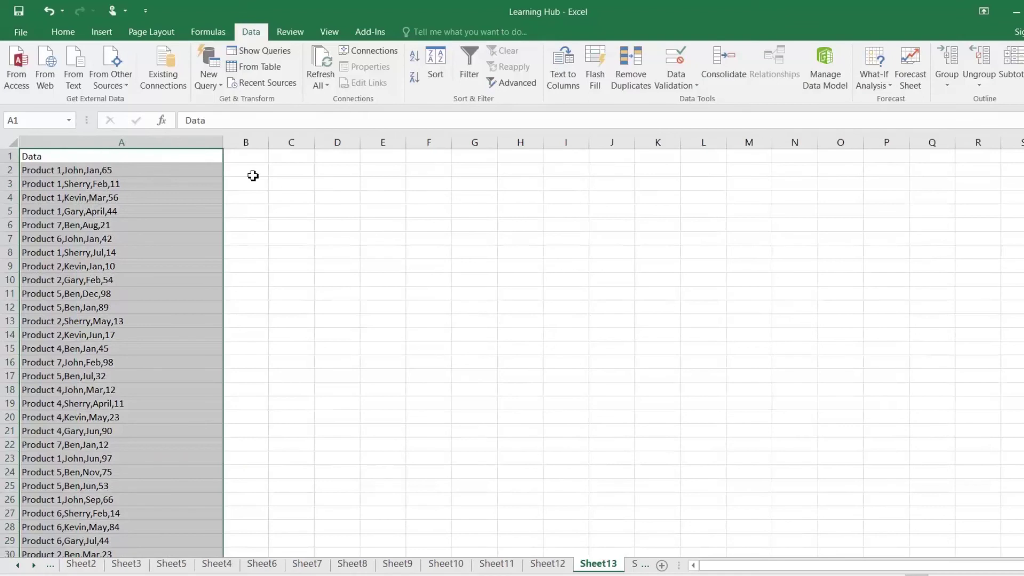
pyautogui.click(163, 175)
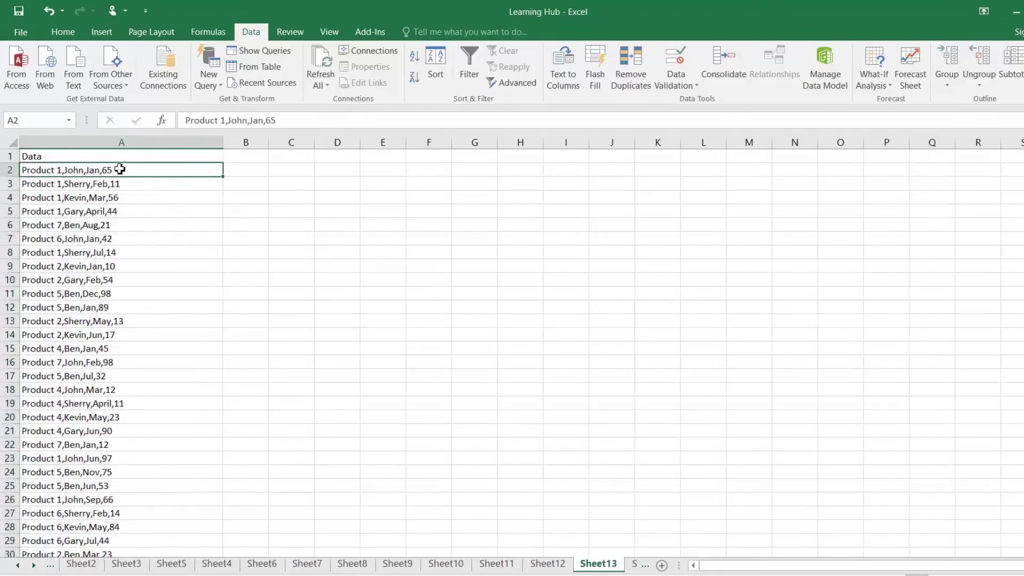
pyautogui.click(130, 142)
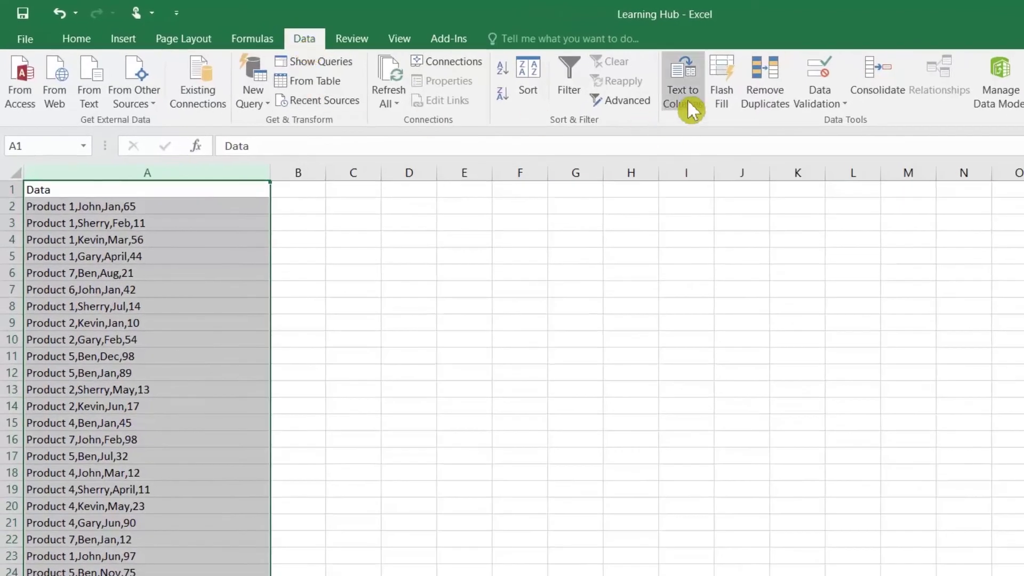
# Run Text to Columns on column A as Delimited, splitting on commas
pyautogui.click(687, 101)
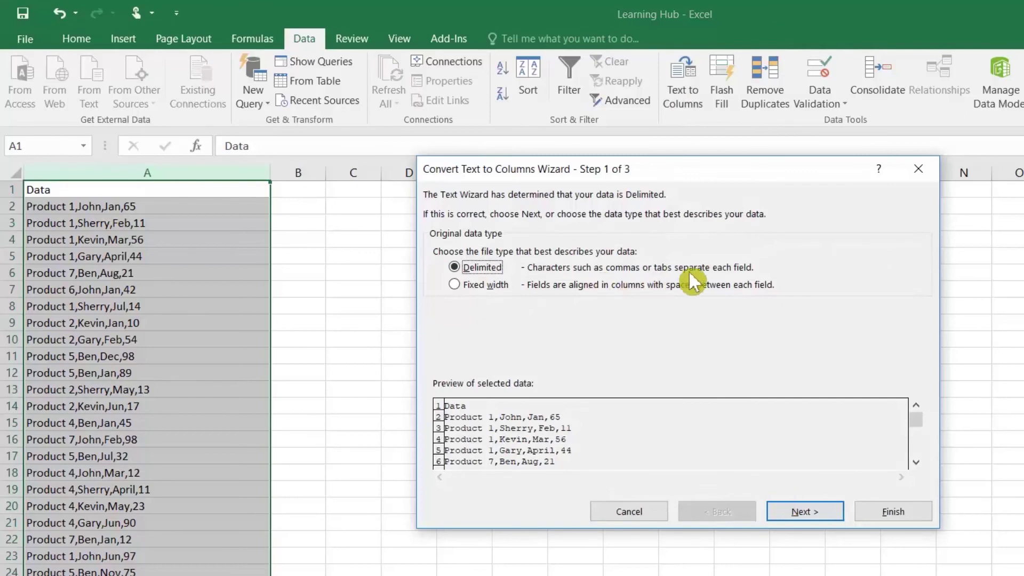
pyautogui.click(789, 513)
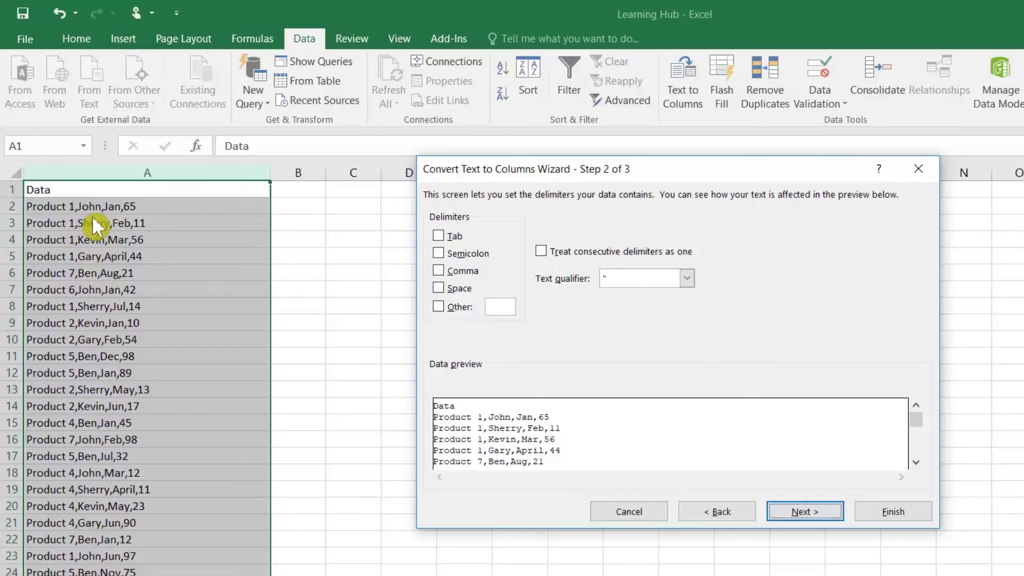
pyautogui.click(446, 271)
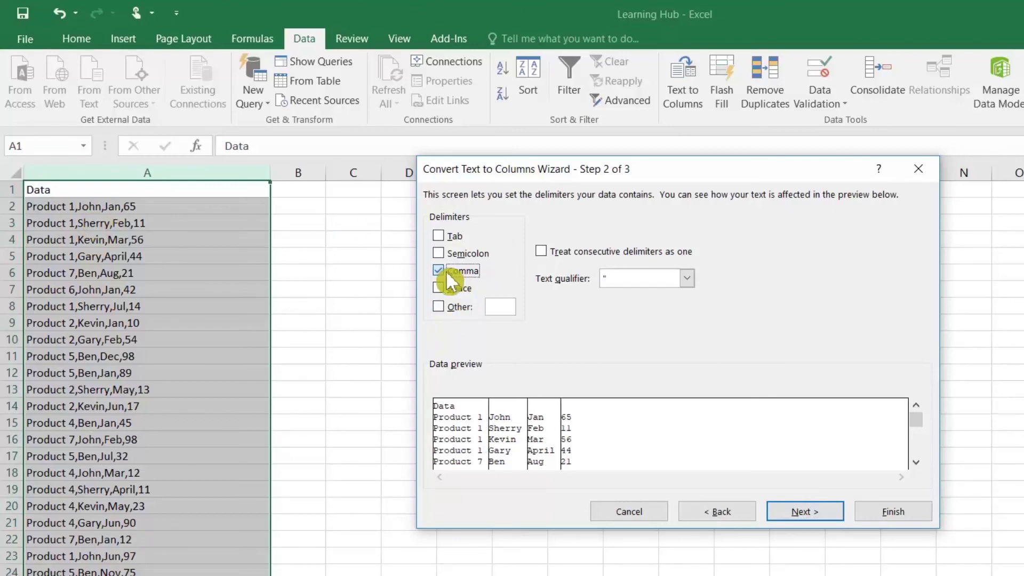
pyautogui.click(446, 271)
pyautogui.click(439, 307)
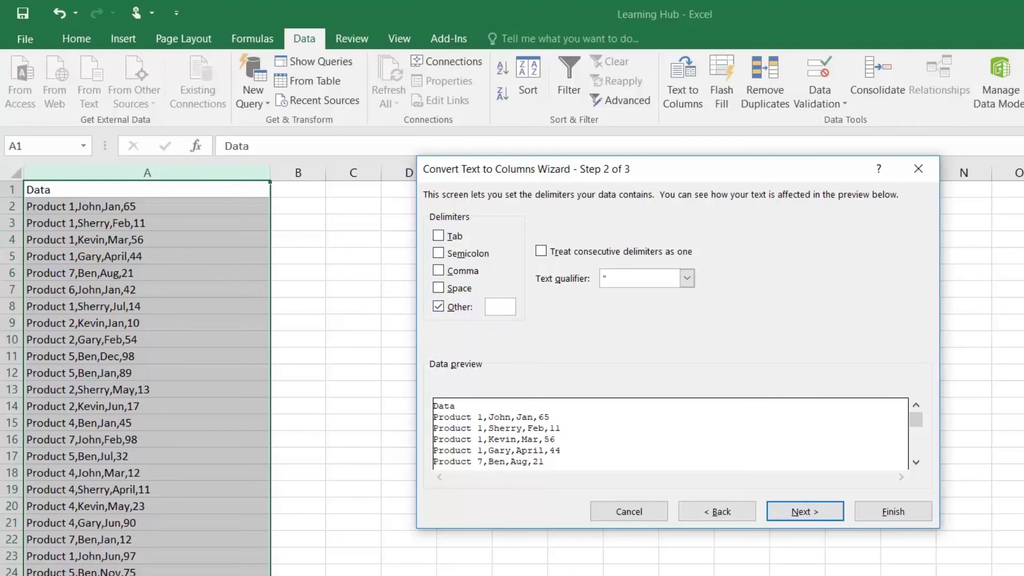
pyautogui.click(440, 271)
pyautogui.click(809, 510)
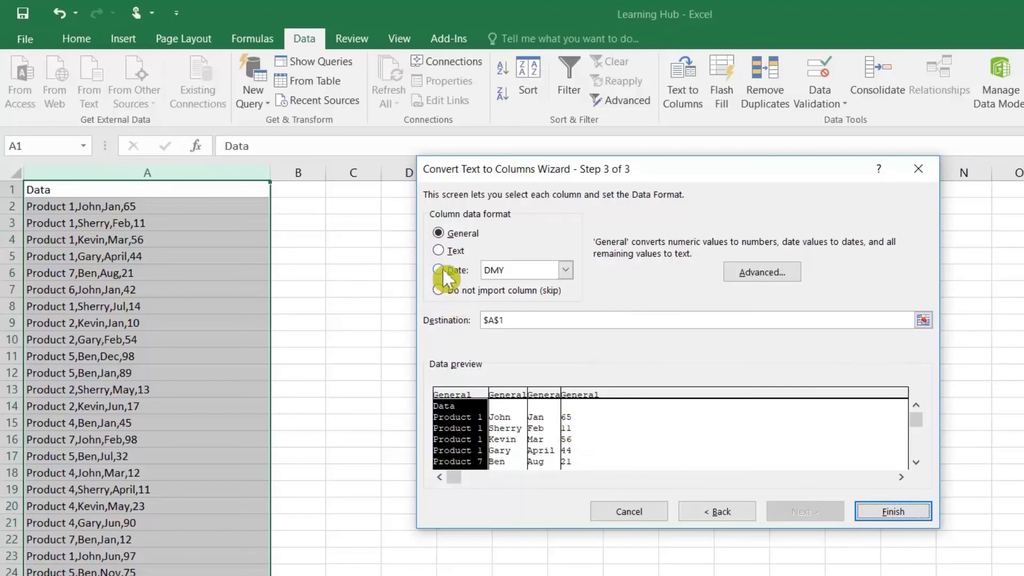
# Keep the month column as General and finish splitting the records into columns A–D
pyautogui.click(516, 398)
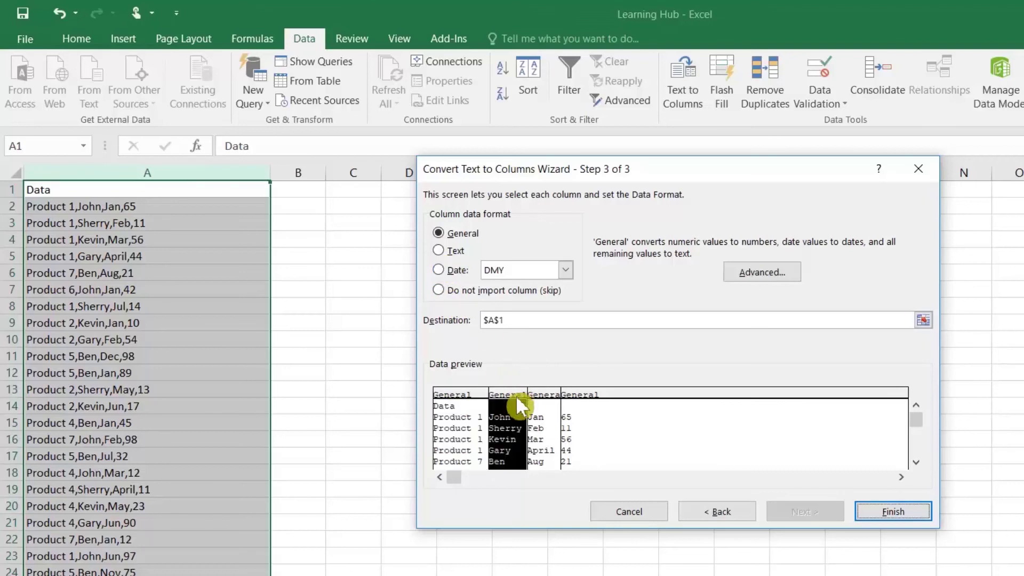
pyautogui.click(545, 405)
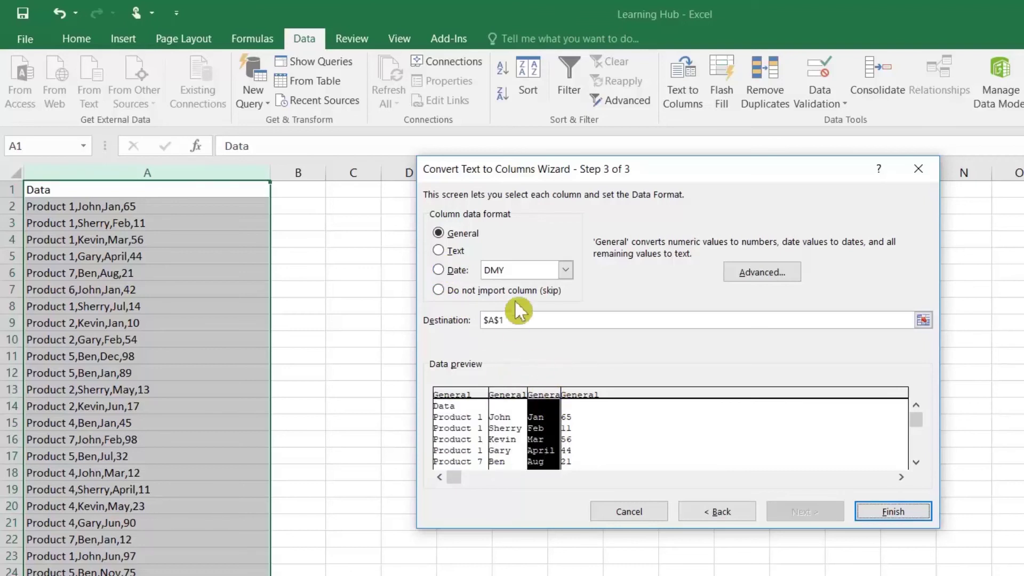
pyautogui.click(442, 271)
pyautogui.click(565, 270)
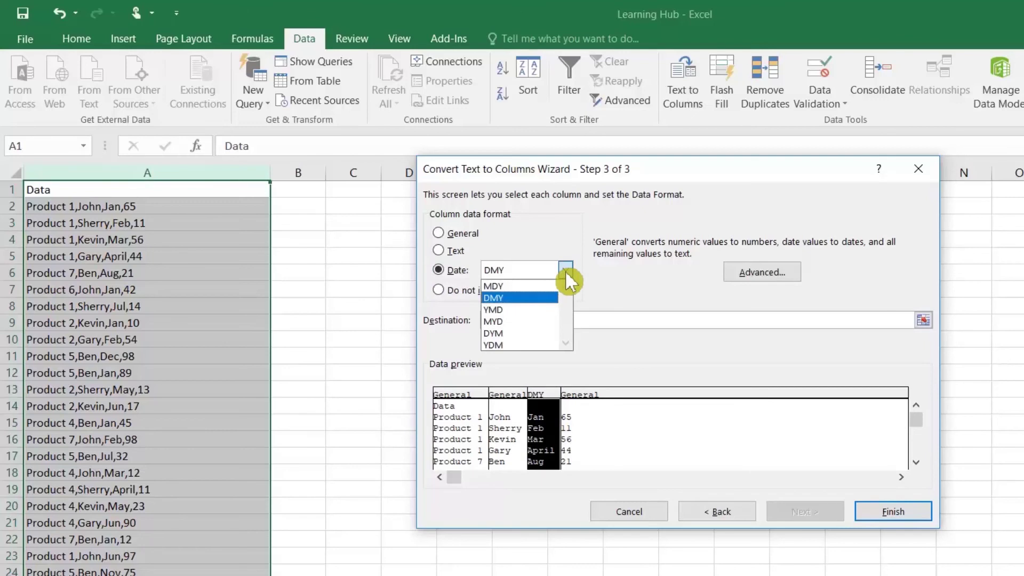
pyautogui.click(565, 270)
pyautogui.click(443, 233)
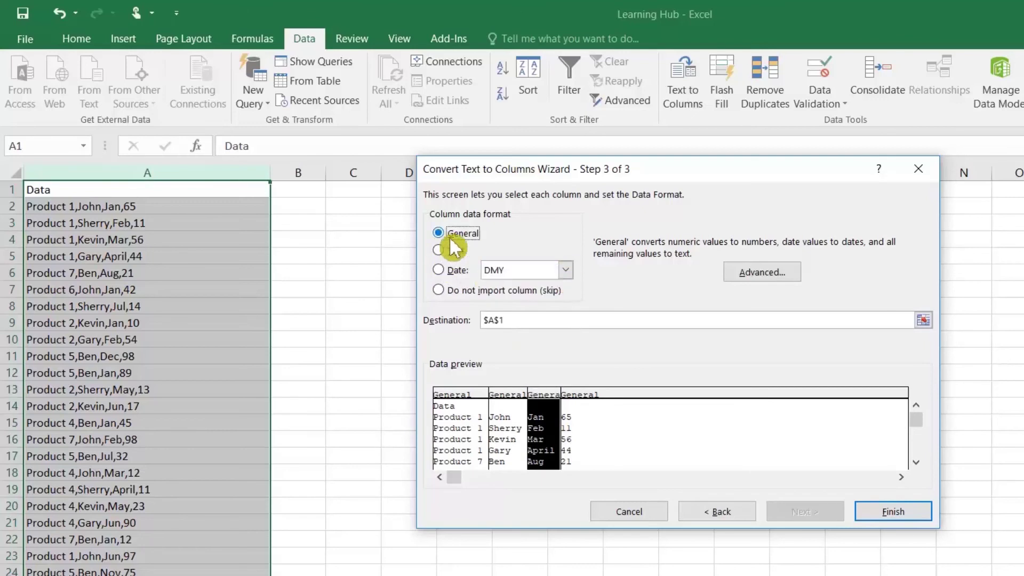
pyautogui.click(889, 512)
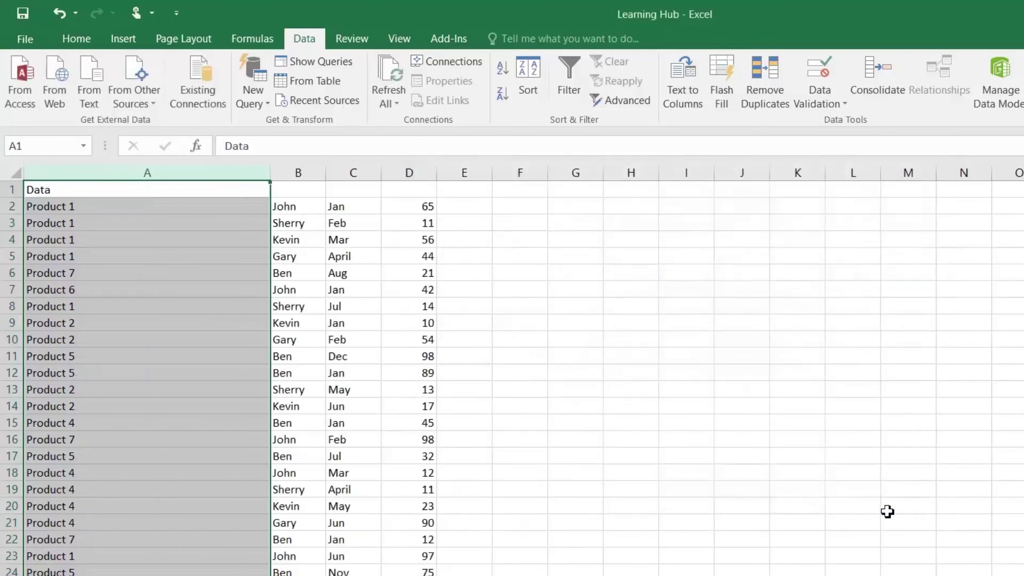
pyautogui.click(317, 245)
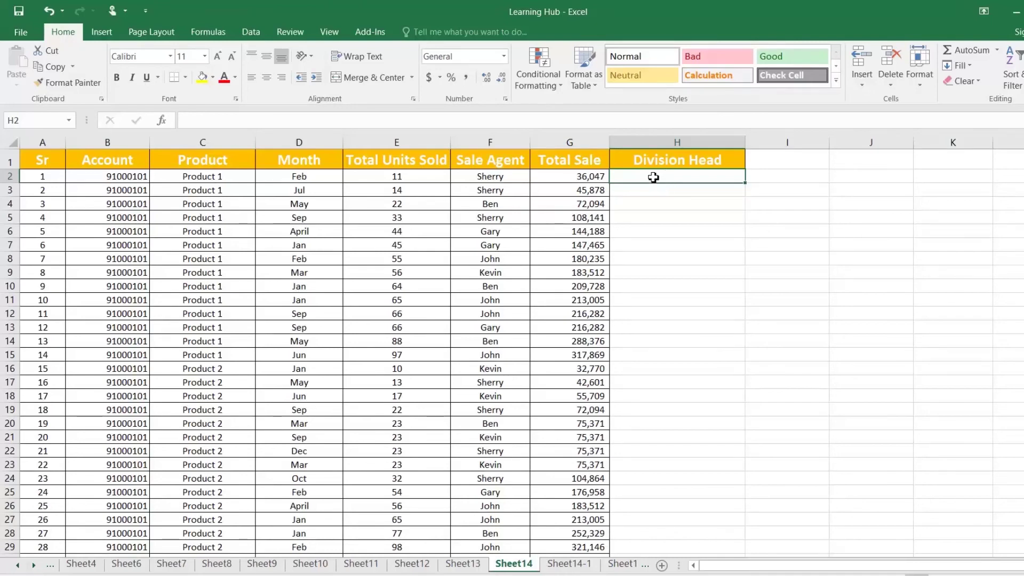
pyautogui.write('=vl')
pyautogui.press('Tab')
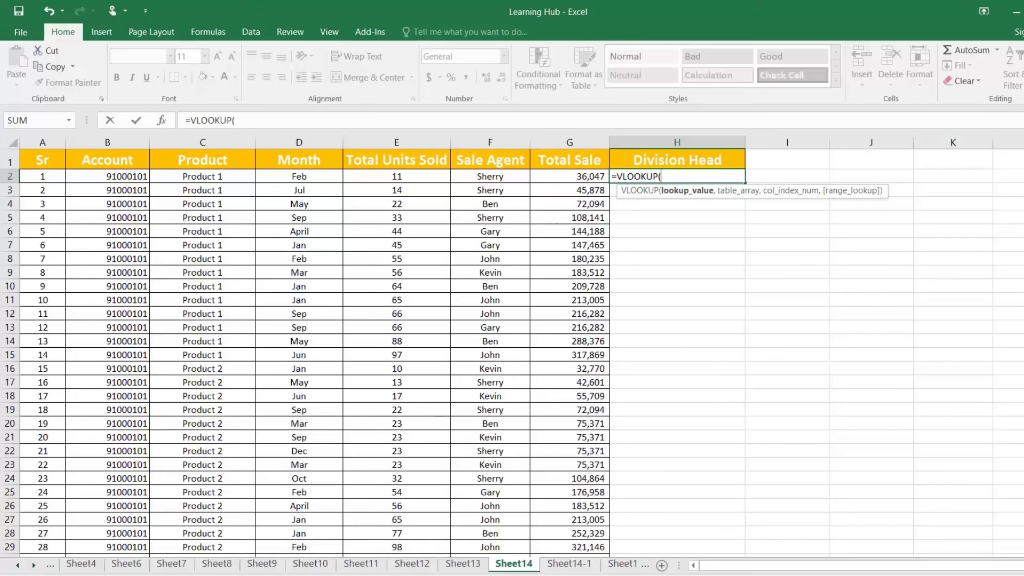
pyautogui.press('Escape')
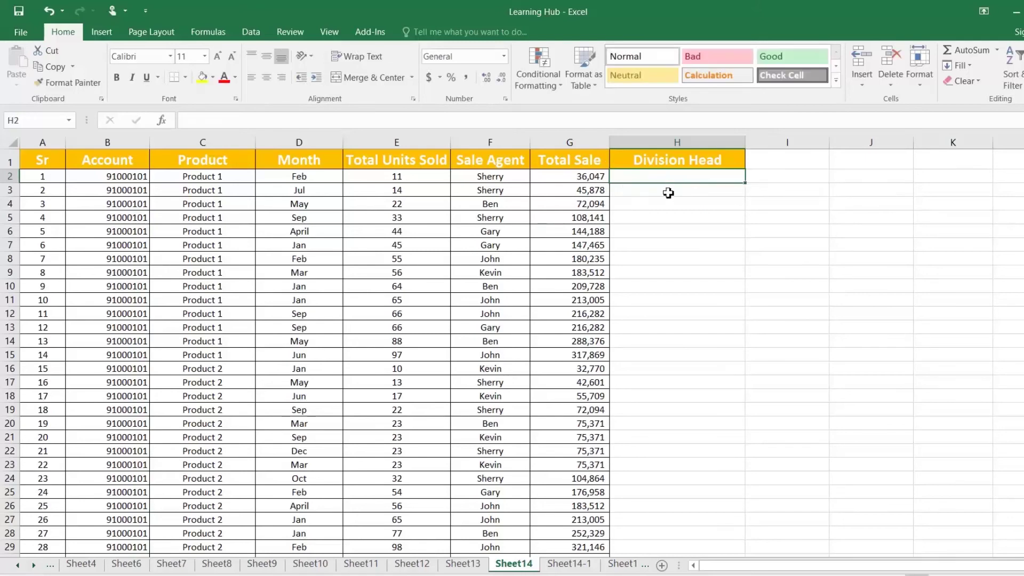
pyautogui.click(569, 564)
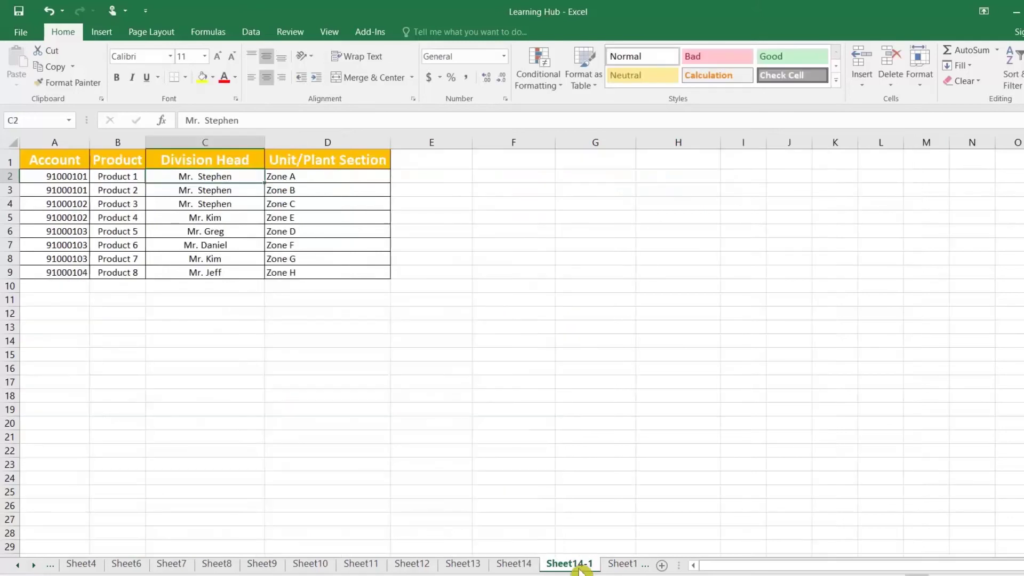
pyautogui.moveTo(55, 160)
pyautogui.mouseDown()
pyautogui.moveTo(286, 256)
pyautogui.moveTo(373, 272)
pyautogui.mouseUp()
pyautogui.click(59, 176)
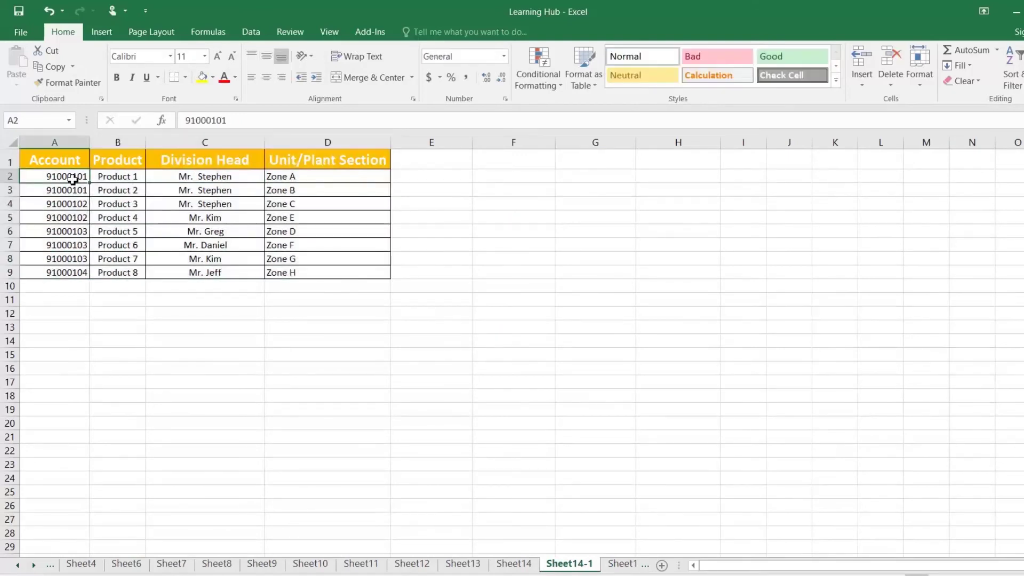
pyautogui.click(193, 177)
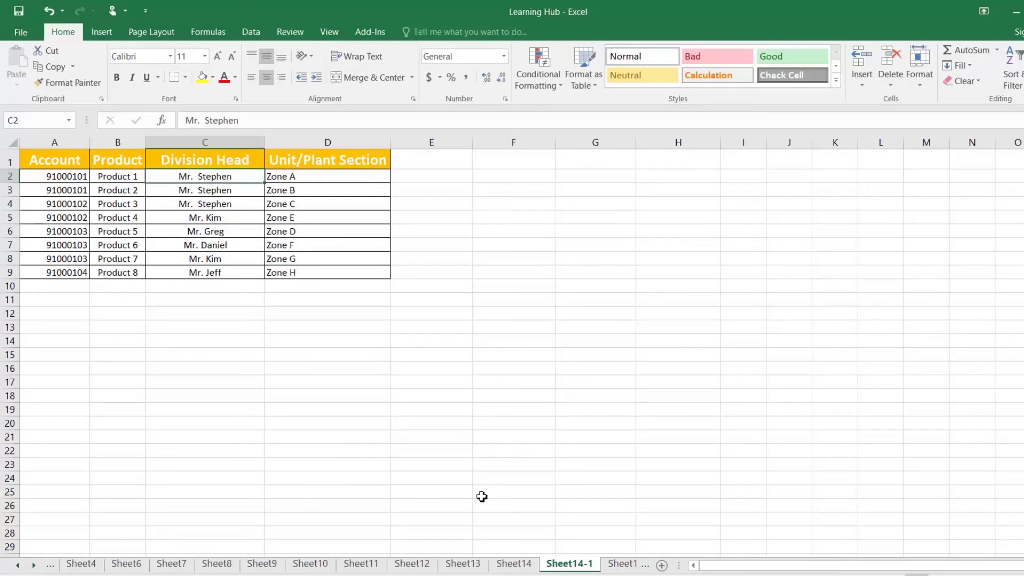
pyautogui.click(522, 566)
pyautogui.click(573, 564)
pyautogui.click(518, 564)
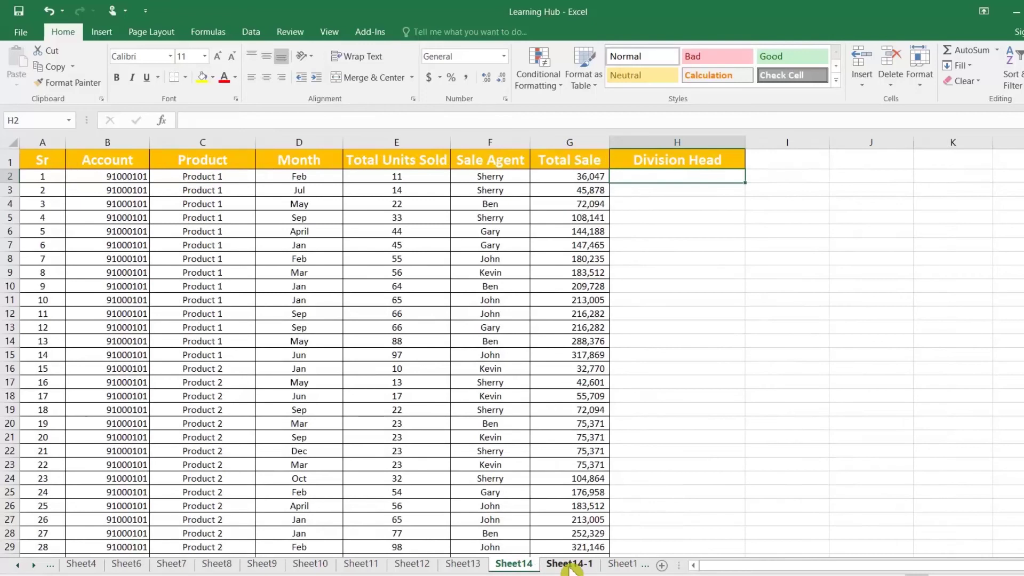
pyautogui.click(117, 177)
pyautogui.click(570, 565)
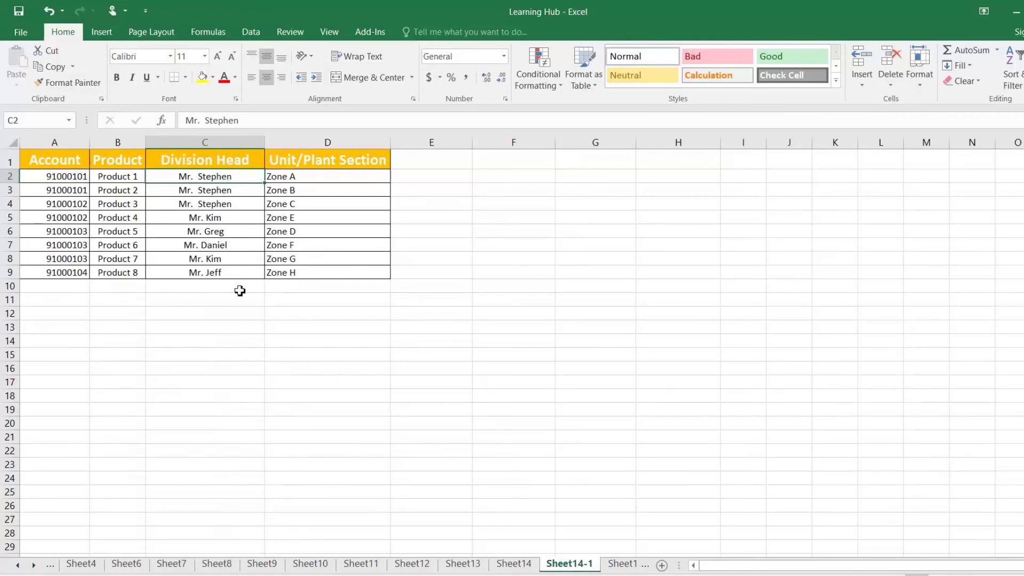
pyautogui.click(515, 564)
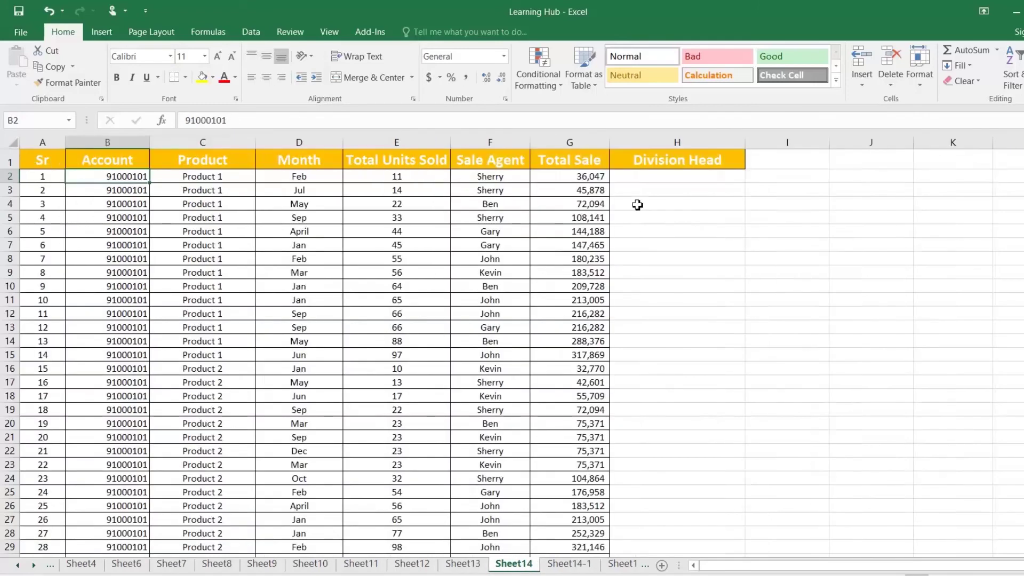
pyautogui.click(638, 178)
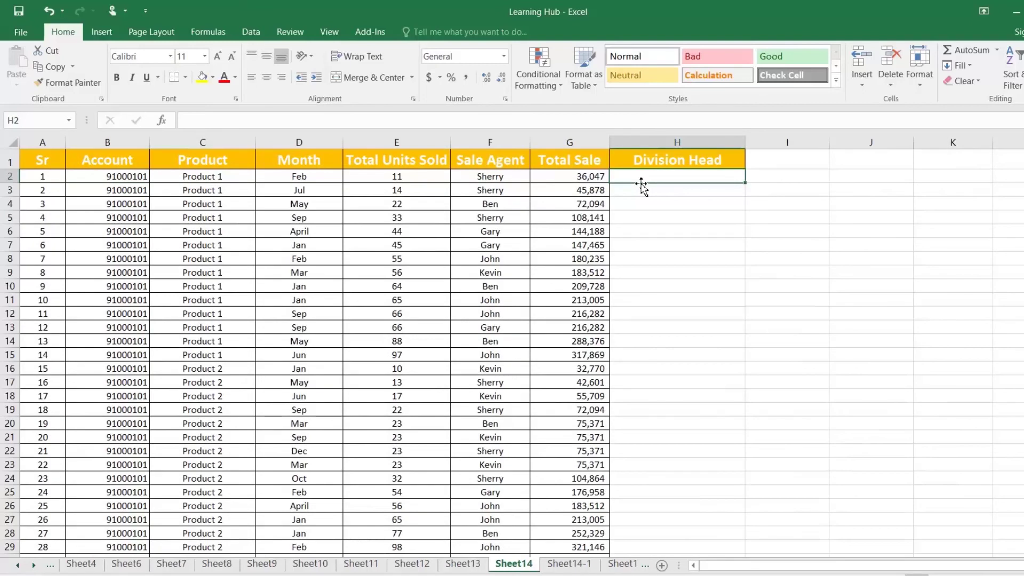
# Build =VLOOKUP(B2,'Sheet14-1'!A:D,3,0) in the first Division Head cell, leaving it unentered
pyautogui.write('=vl')
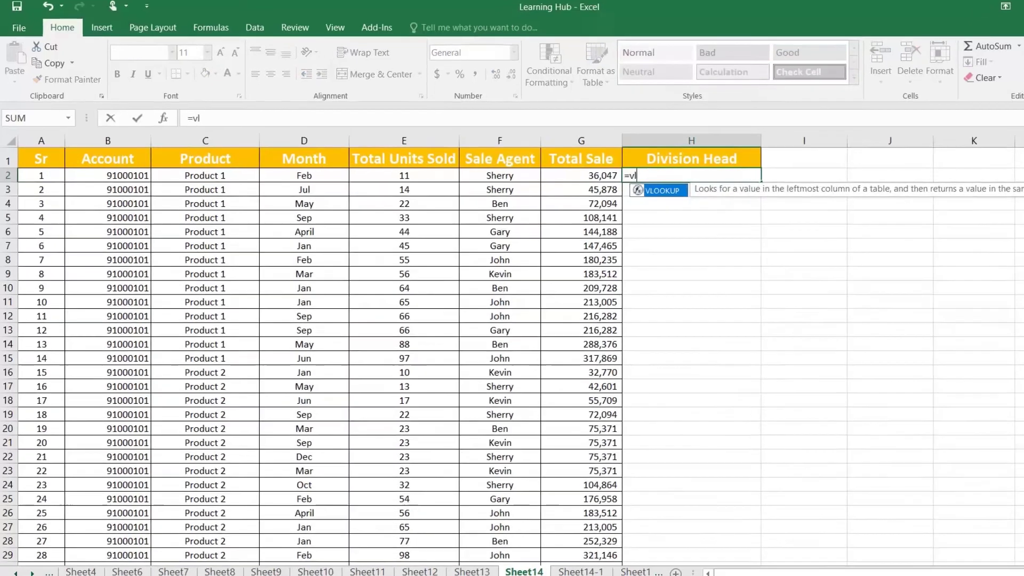
pyautogui.press('Tab')
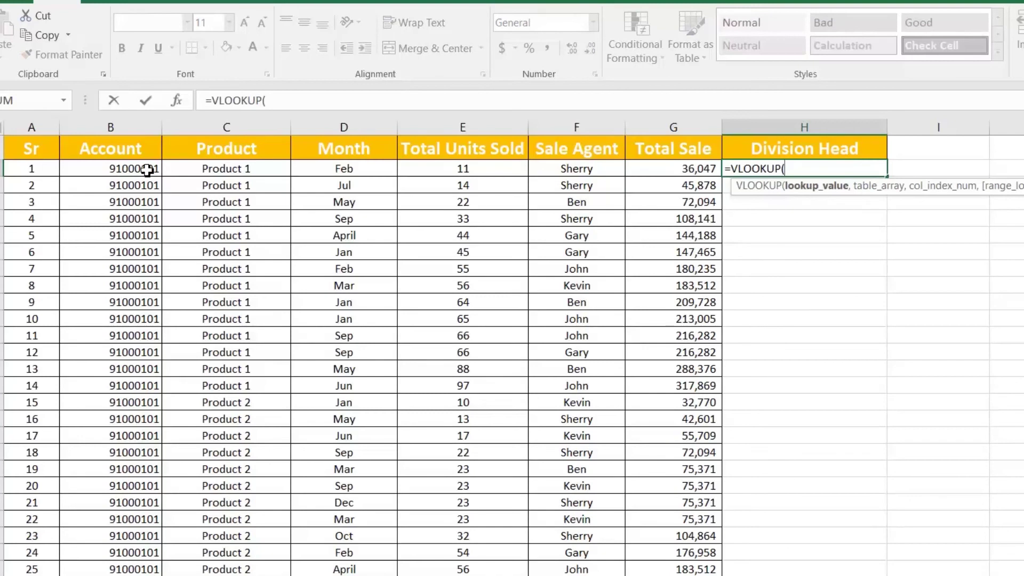
pyautogui.click(141, 167)
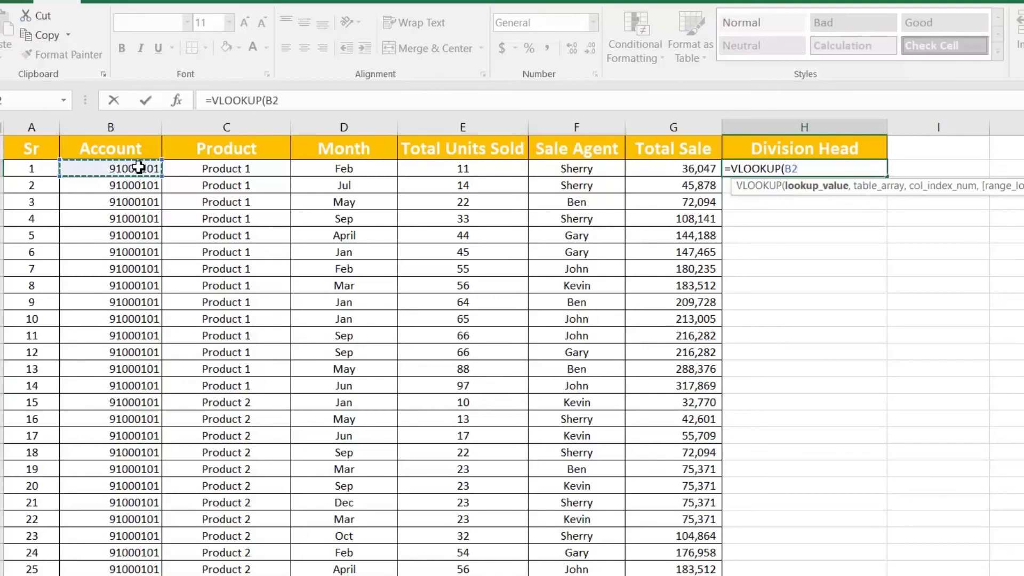
pyautogui.write(',')
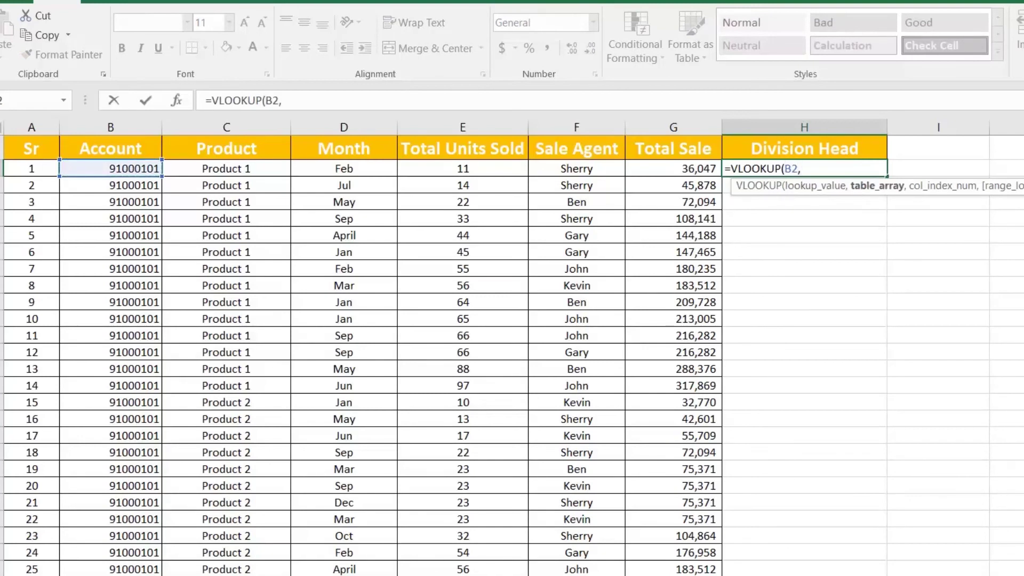
pyautogui.click(480, 575)
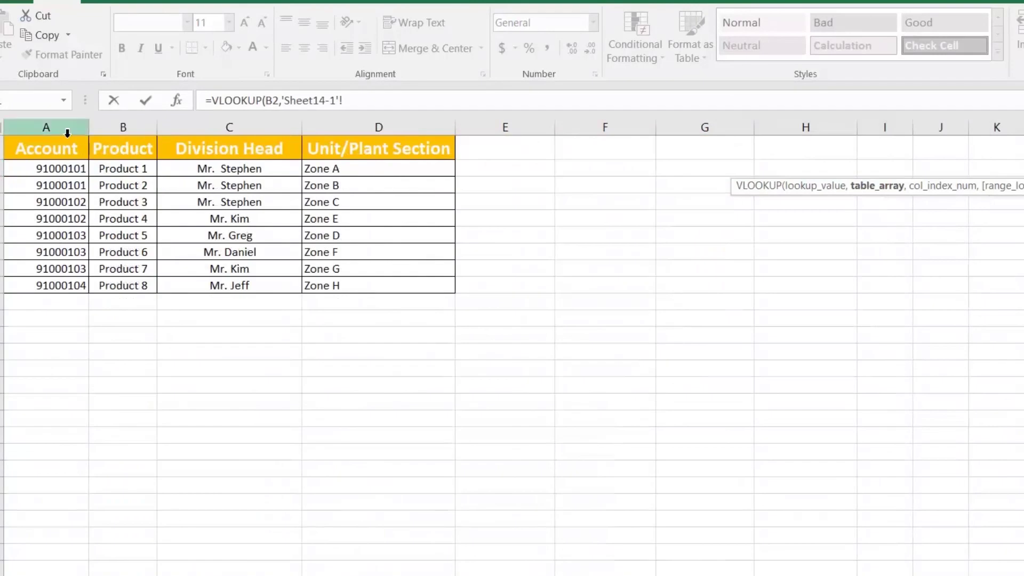
pyautogui.moveTo(63, 125); pyautogui.dragTo(331, 126)
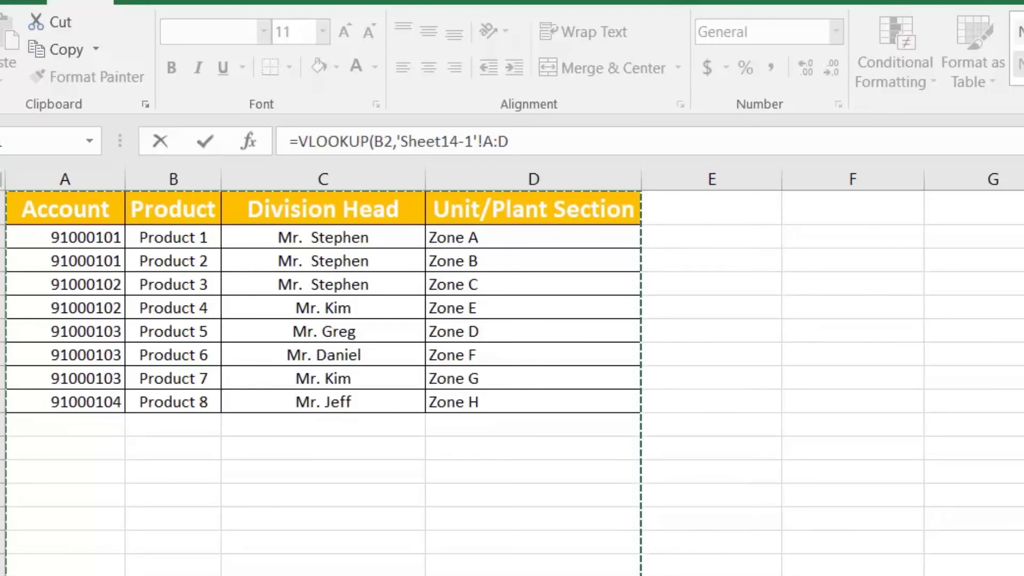
pyautogui.click(509, 141)
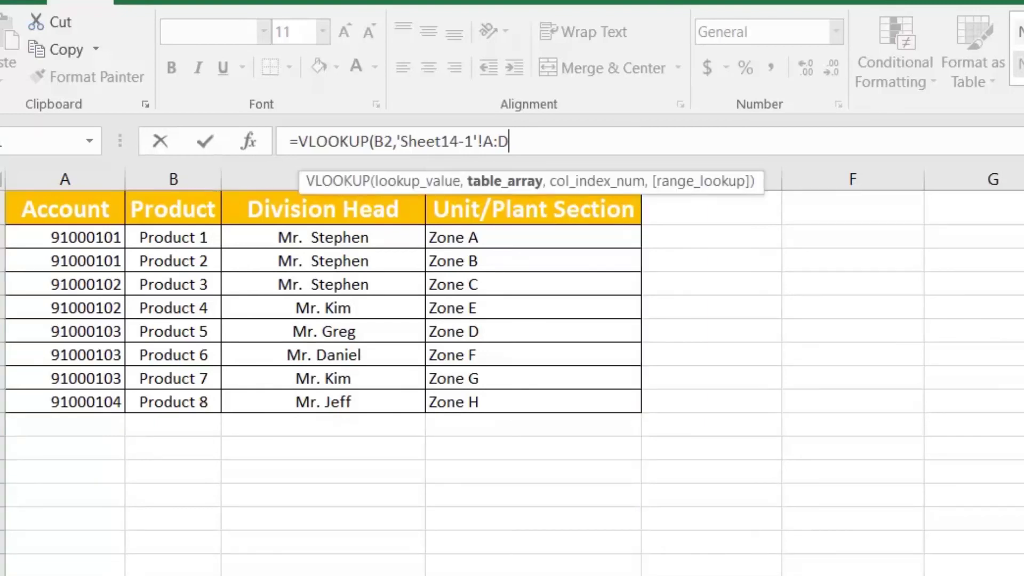
pyautogui.write(',')
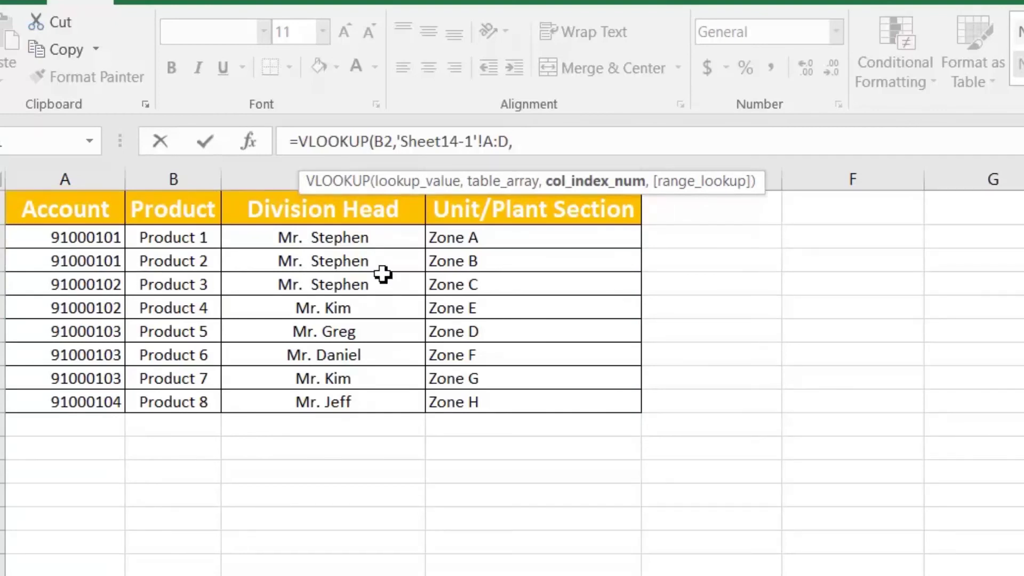
pyautogui.write('3,')
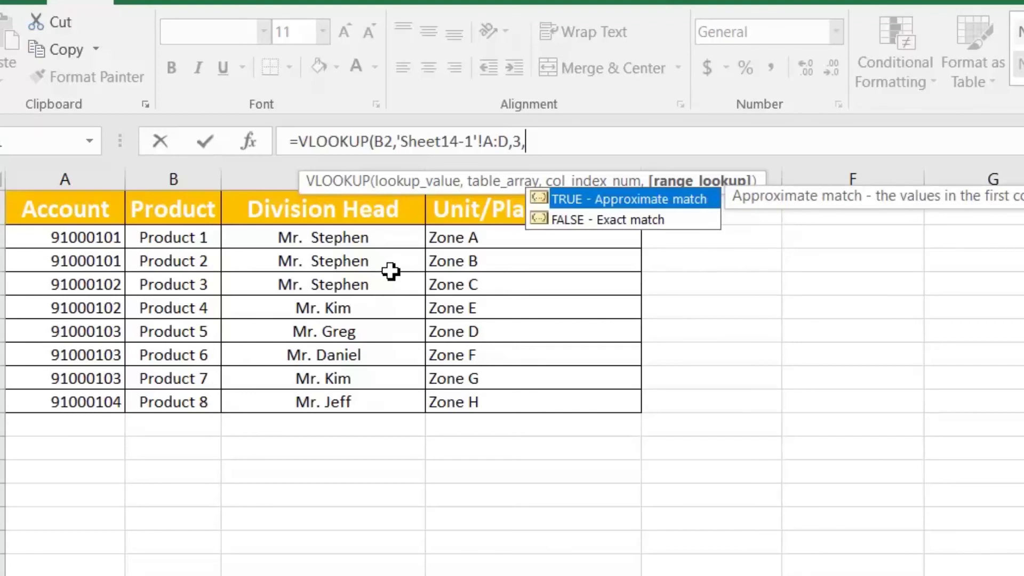
pyautogui.write('0')
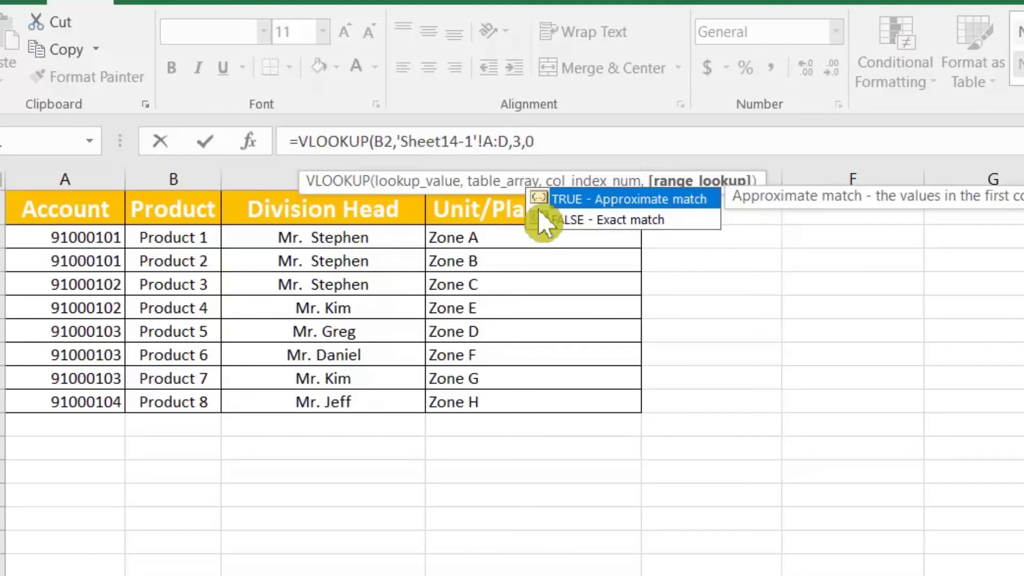
pyautogui.moveTo(535, 142); pyautogui.dragTo(400, 142)
pyautogui.click(537, 142)
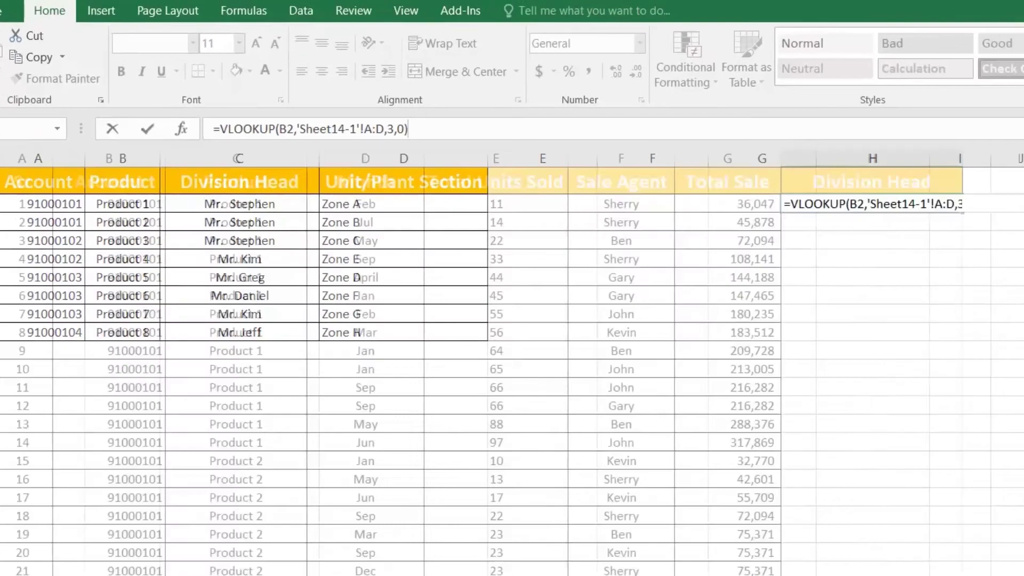
# Commit the Division Head lookup and fill it down the whole column
pyautogui.press('Return')
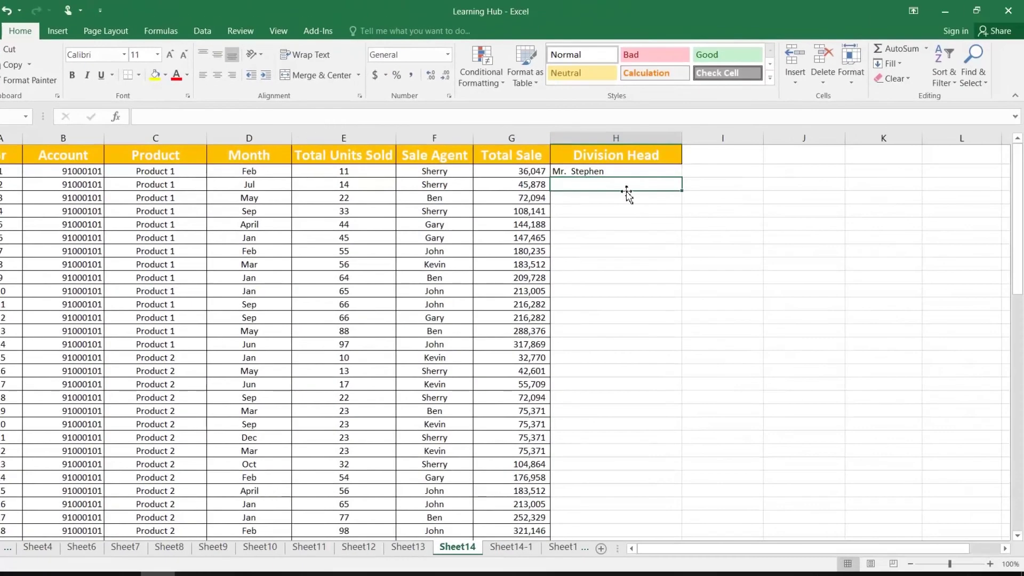
pyautogui.click(657, 171)
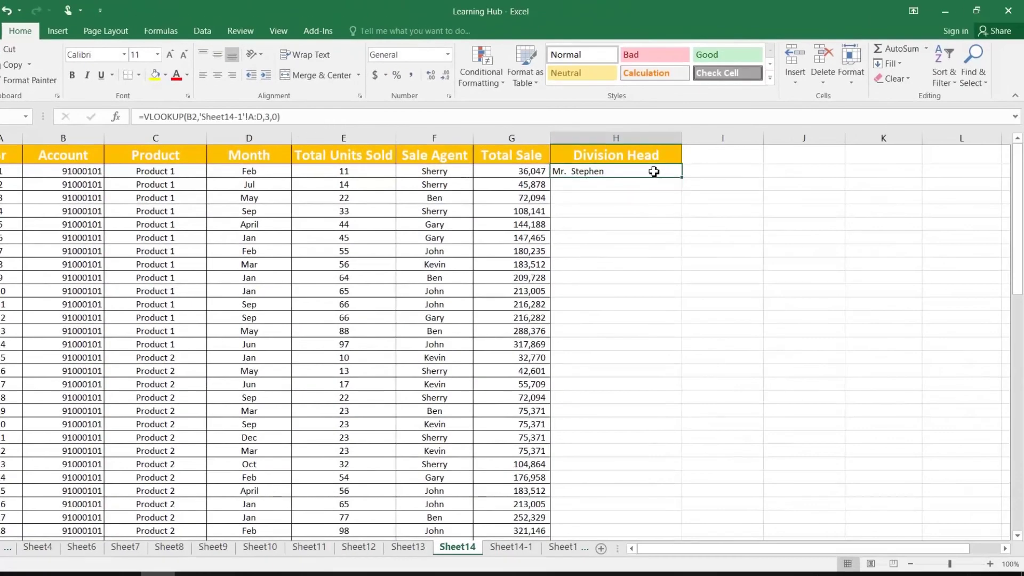
pyautogui.doubleClick(685, 180)
# Check the copied lookup formulas and account numbers in lower rows
pyautogui.scroll(-5, 618, 295)
pyautogui.scroll(-15, 618, 295)
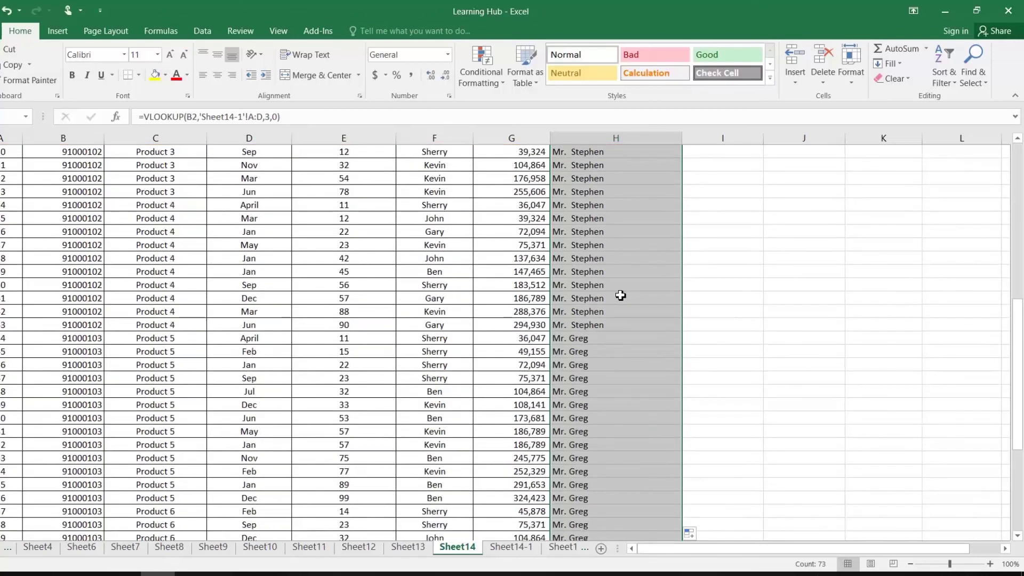
pyautogui.click(620, 302)
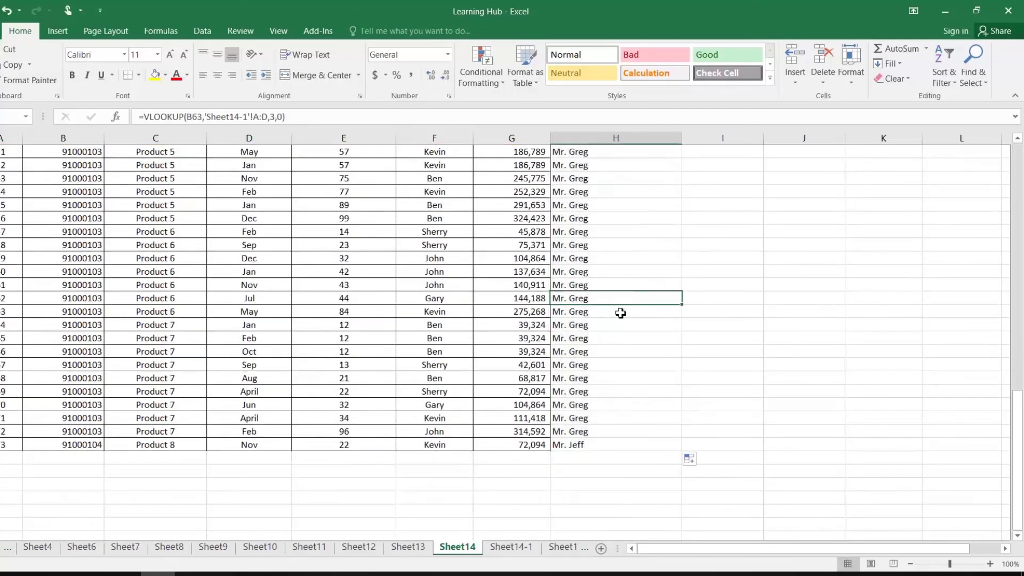
pyautogui.scroll(4, 622, 318)
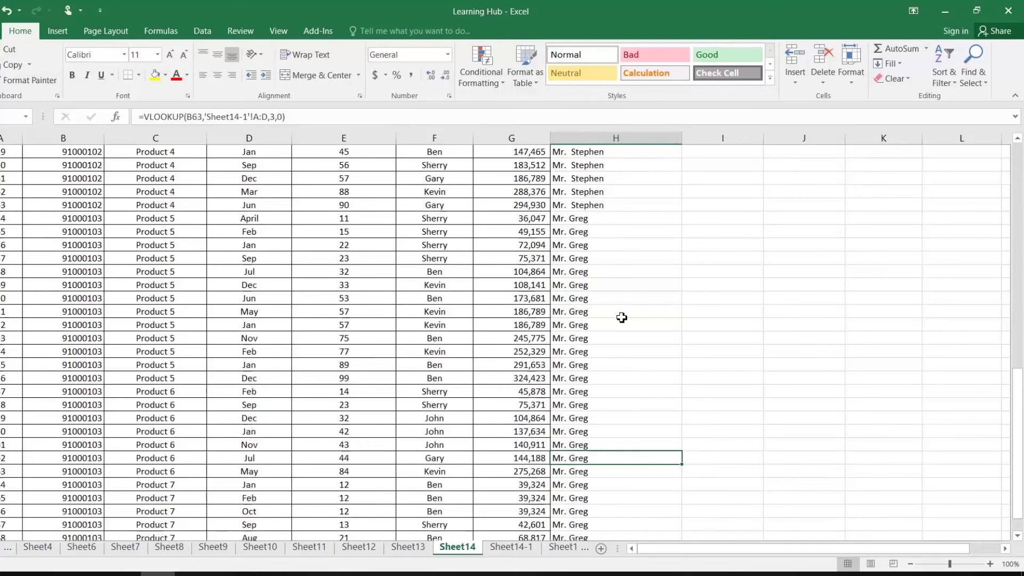
pyautogui.click(65, 396)
pyautogui.scroll(19, 73, 418)
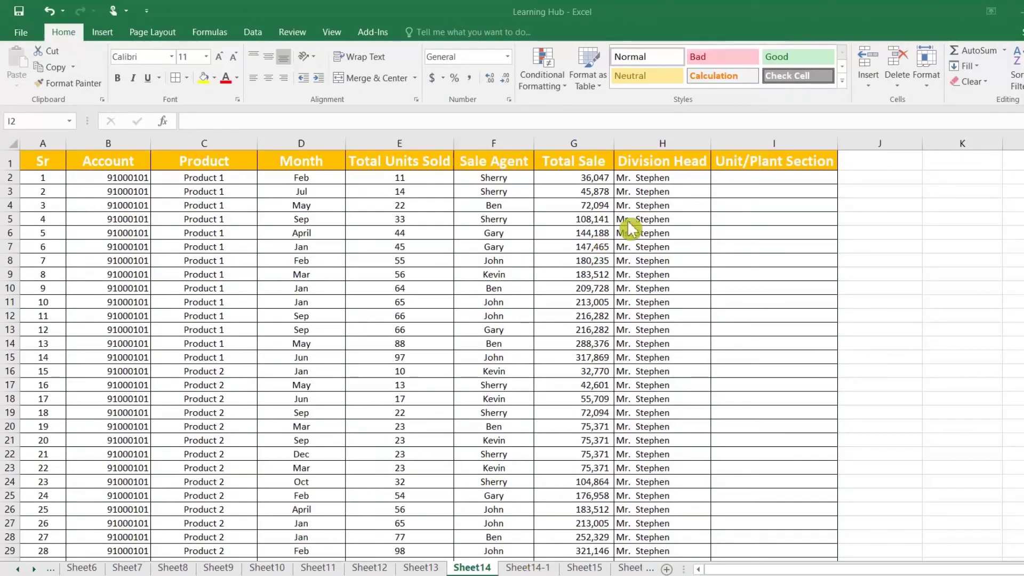
# Review the Division Head formula and the zone values on Sheet14-1
pyautogui.click(667, 179)
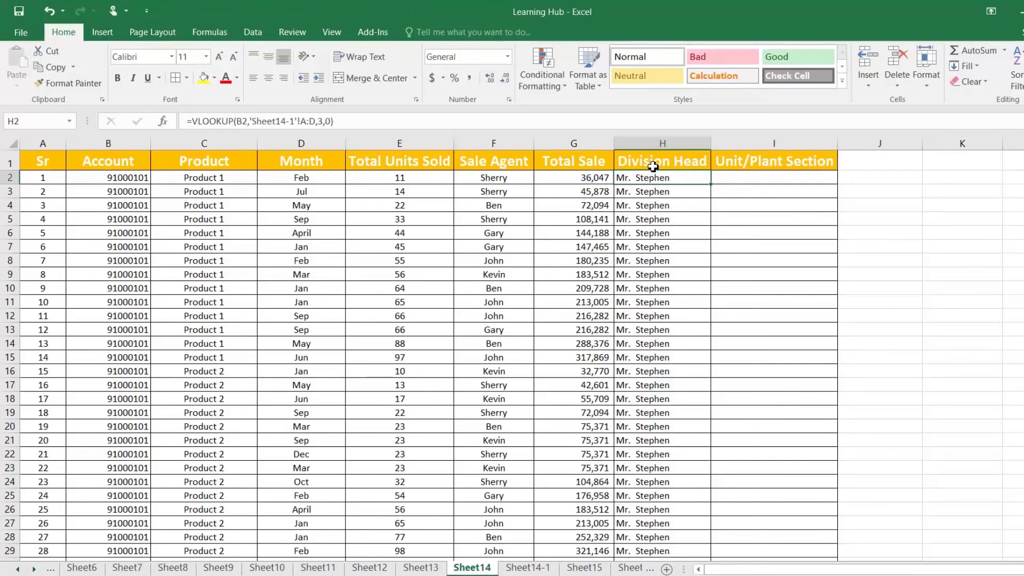
pyautogui.click(746, 179)
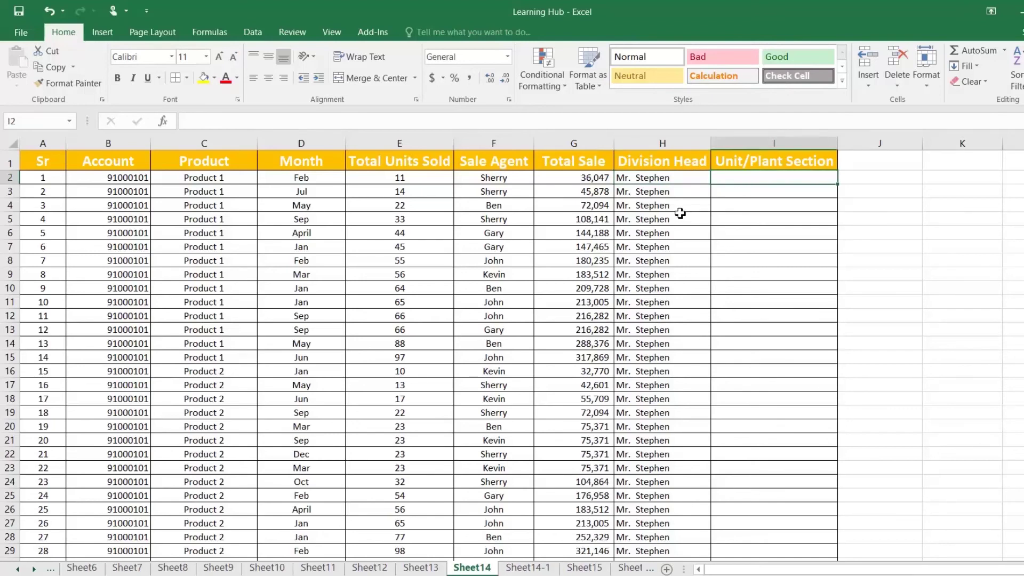
pyautogui.click(527, 567)
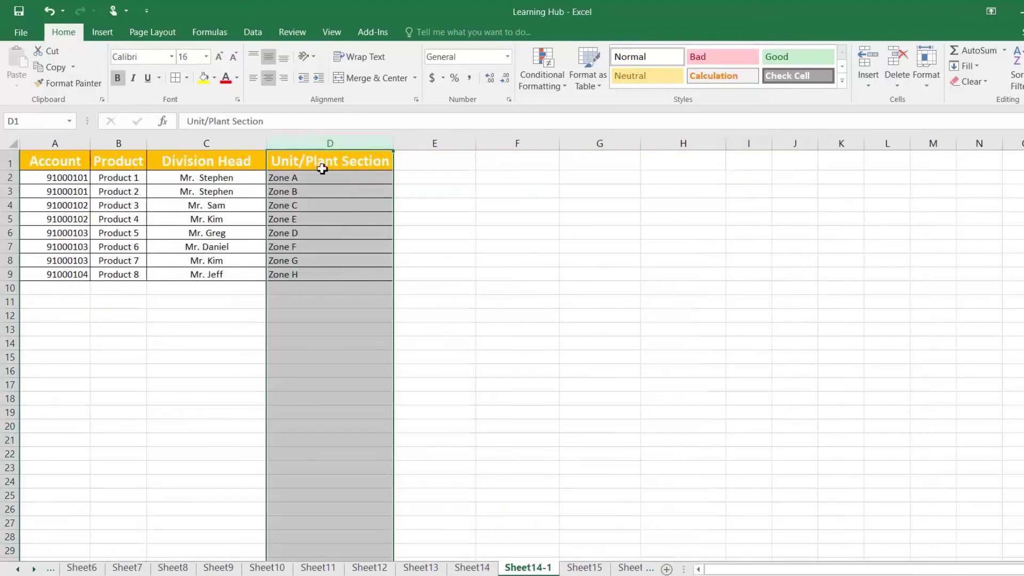
pyautogui.click(317, 179)
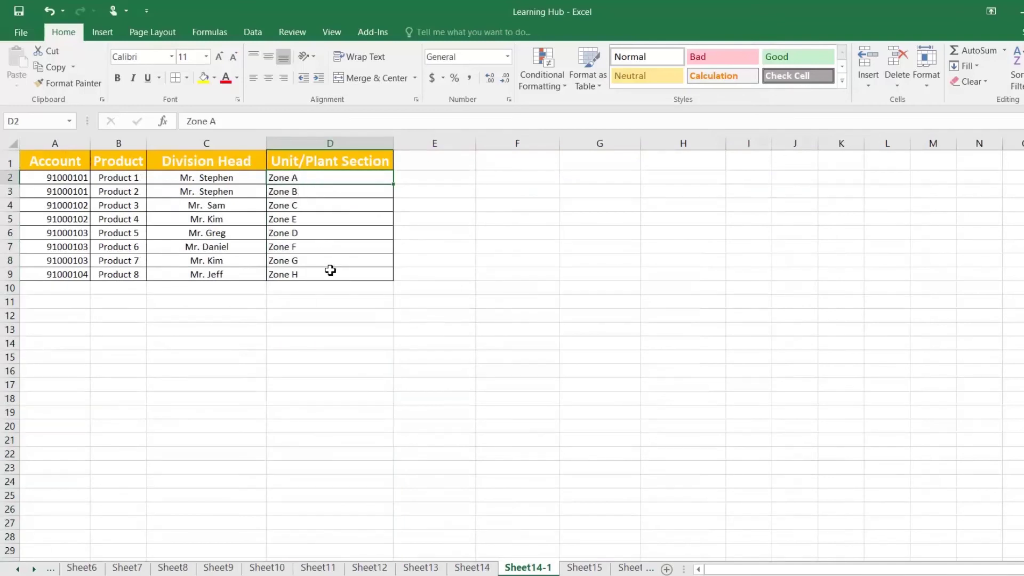
pyautogui.click(467, 561)
# Enter =VLOOKUP(B2,'Sheet14-1'!A:D,4,0) in I2, returning Zone A
pyautogui.write('=')
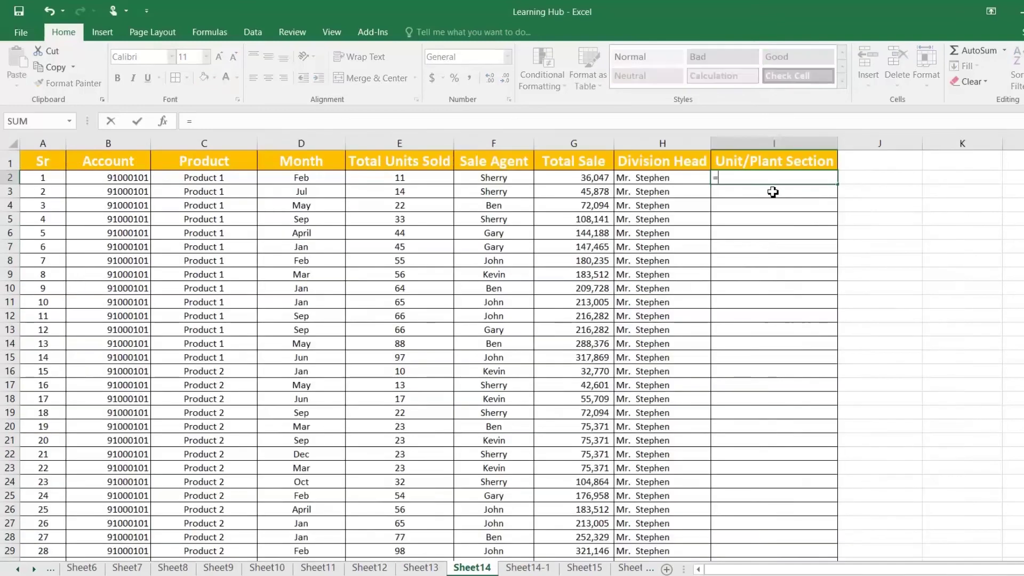
pyautogui.write('vl')
pyautogui.doubleClick(773, 191)
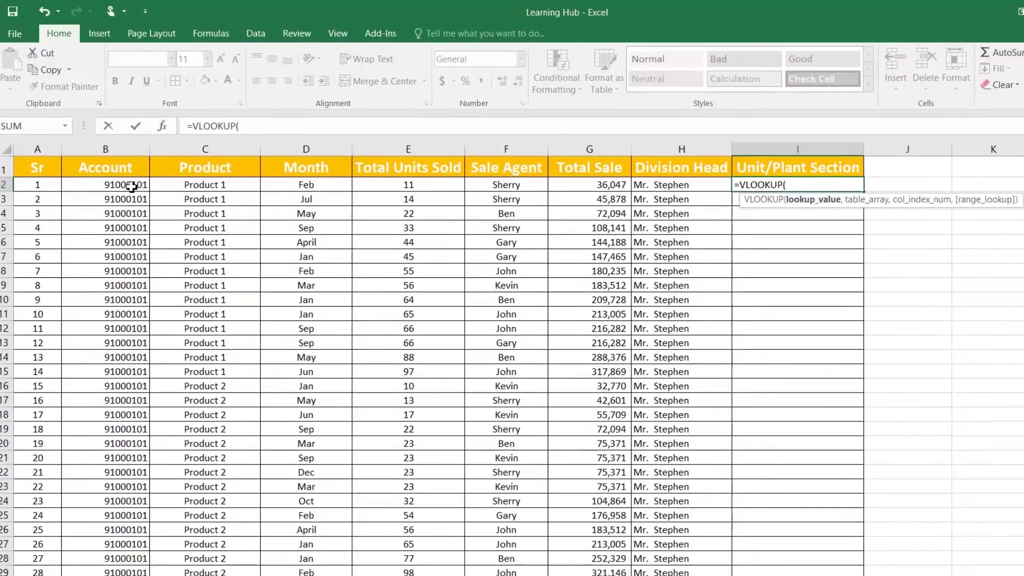
pyautogui.click(132, 179)
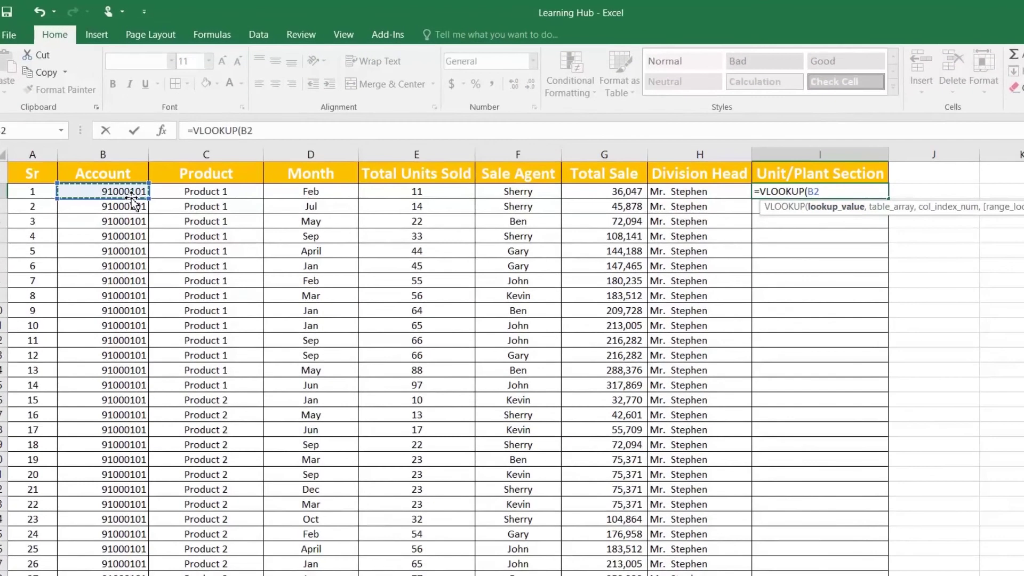
pyautogui.write(',')
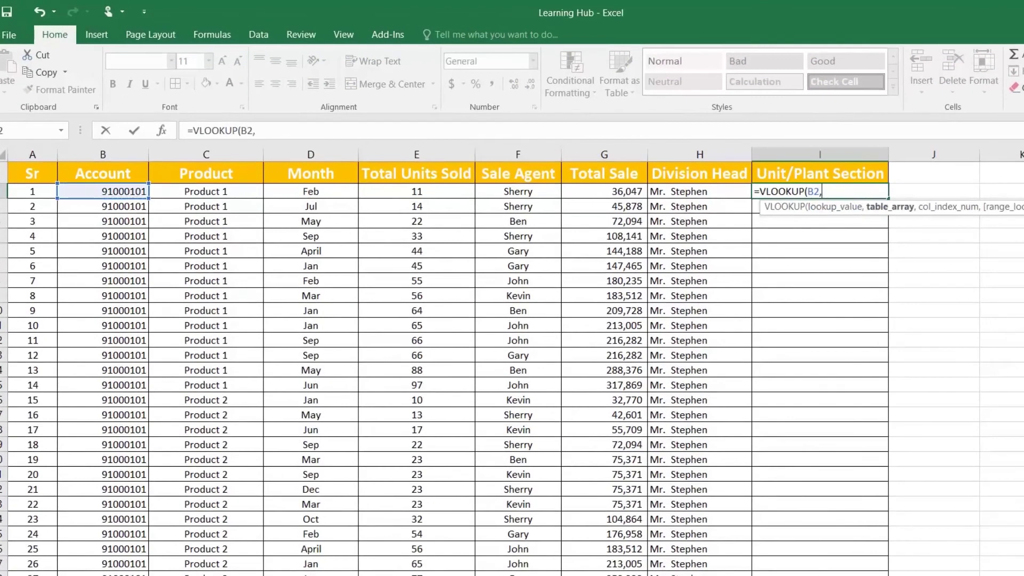
pyautogui.click(504, 574)
pyautogui.moveTo(67, 155); pyautogui.dragTo(281, 164)
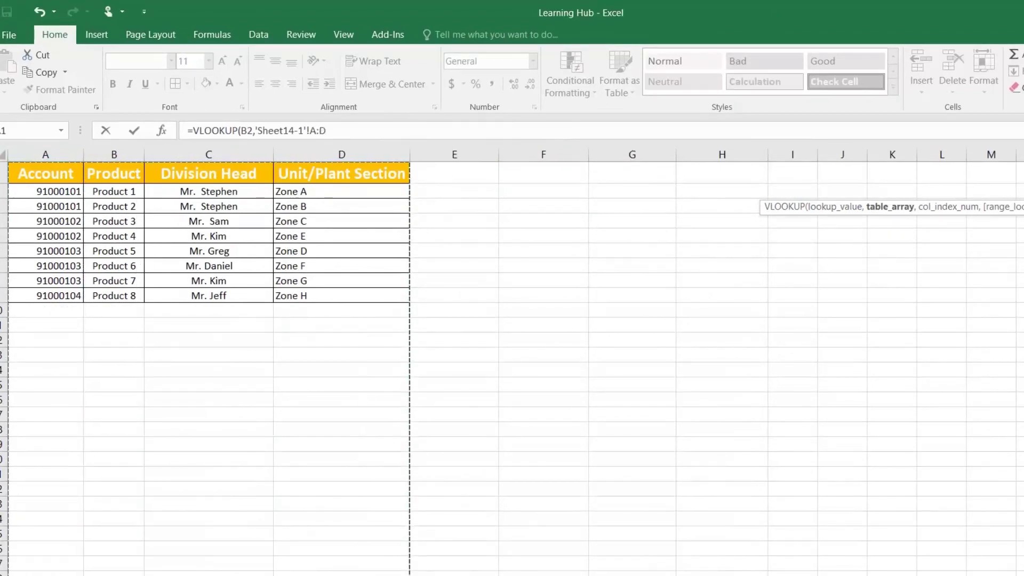
pyautogui.click(368, 130)
pyautogui.write(',')
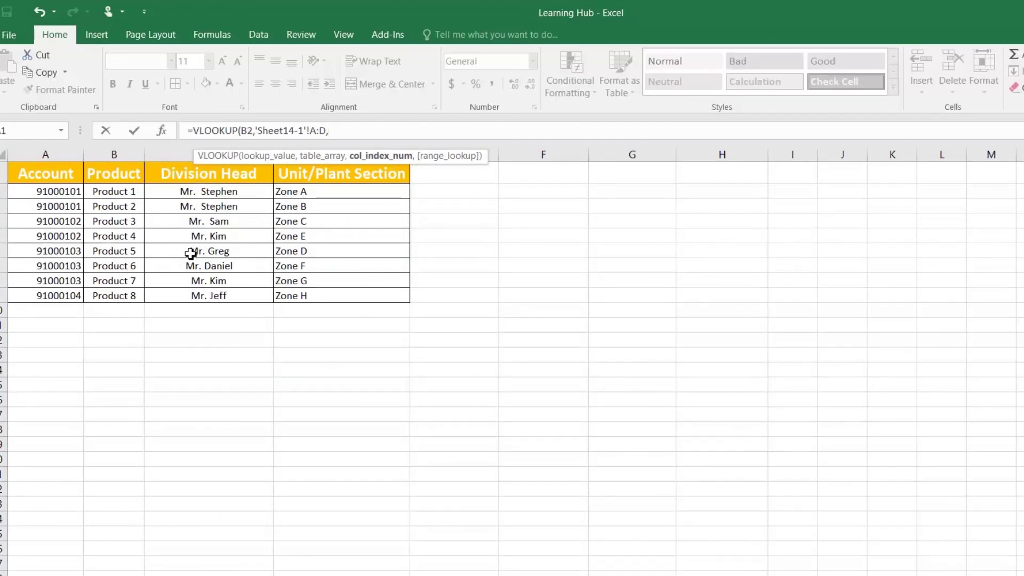
pyautogui.write('4,0')
pyautogui.press('Return')
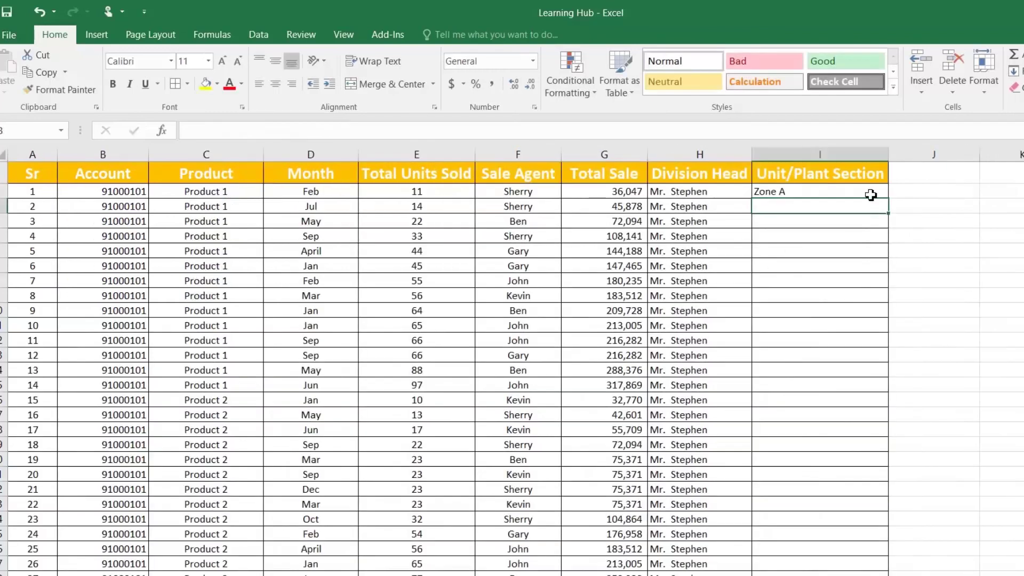
# Fill the zone lookup down column I and inspect the Product 2 rows
pyautogui.click(877, 192)
pyautogui.doubleClick(888, 199)
pyautogui.click(831, 424)
pyautogui.scroll(-2, 827, 426)
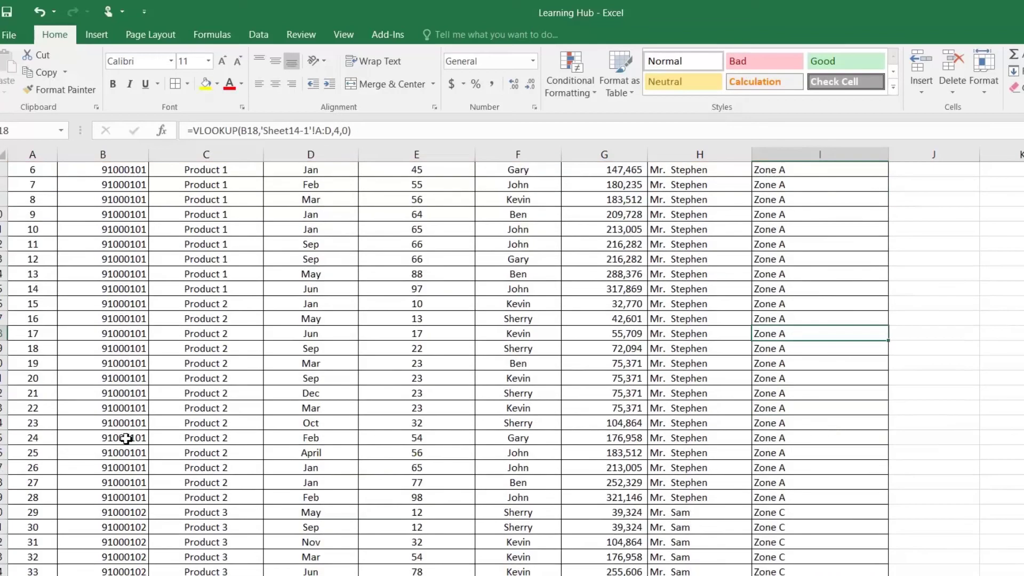
pyautogui.scroll(2, 103, 408)
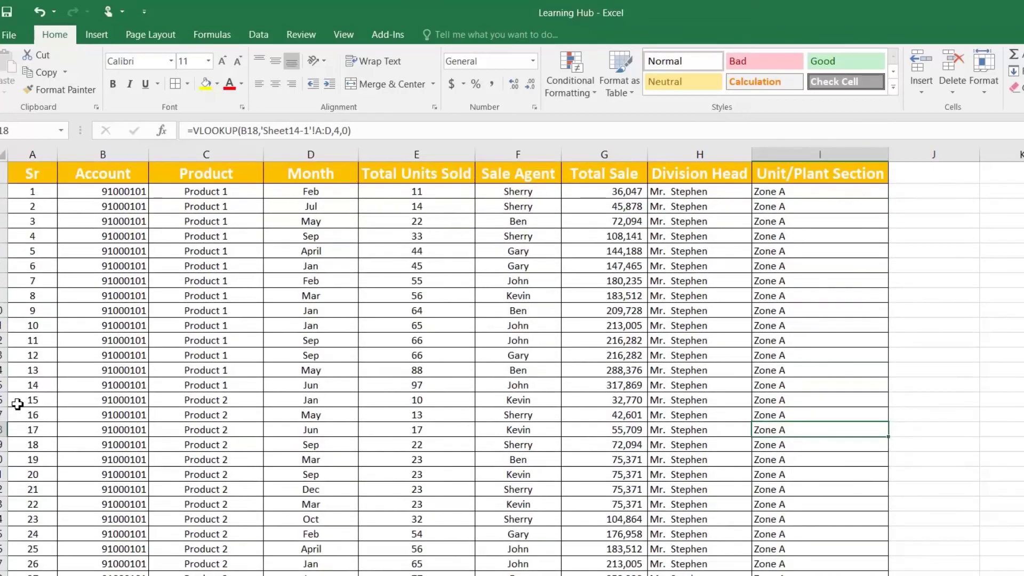
pyautogui.moveTo(27, 400); pyautogui.dragTo(802, 552)
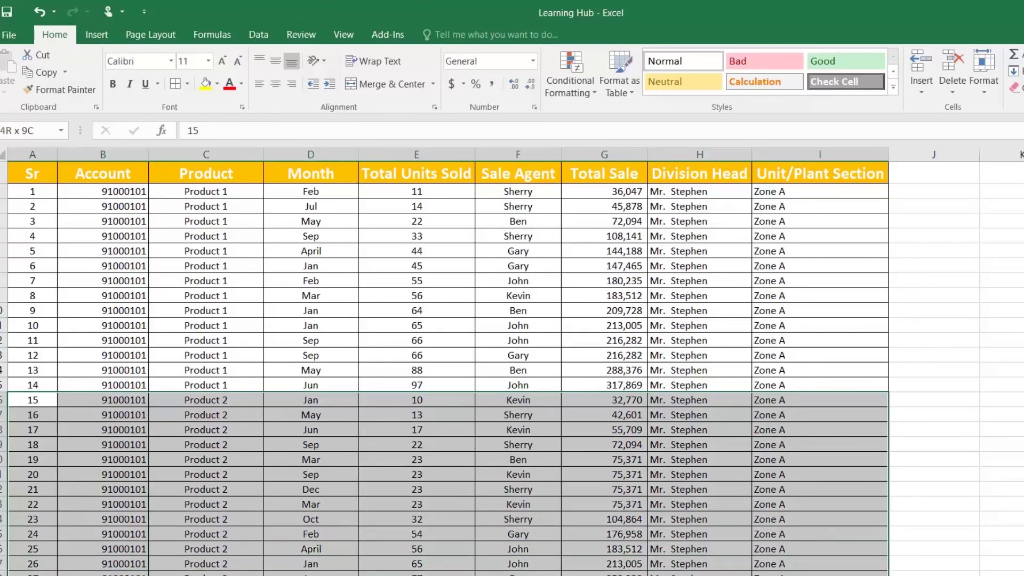
pyautogui.click(790, 520)
# Confirm Product 2 belongs to Zone B on Sheet14-1, then select column I's results to clear
pyautogui.hotkey('ctrl', 'pagedown')
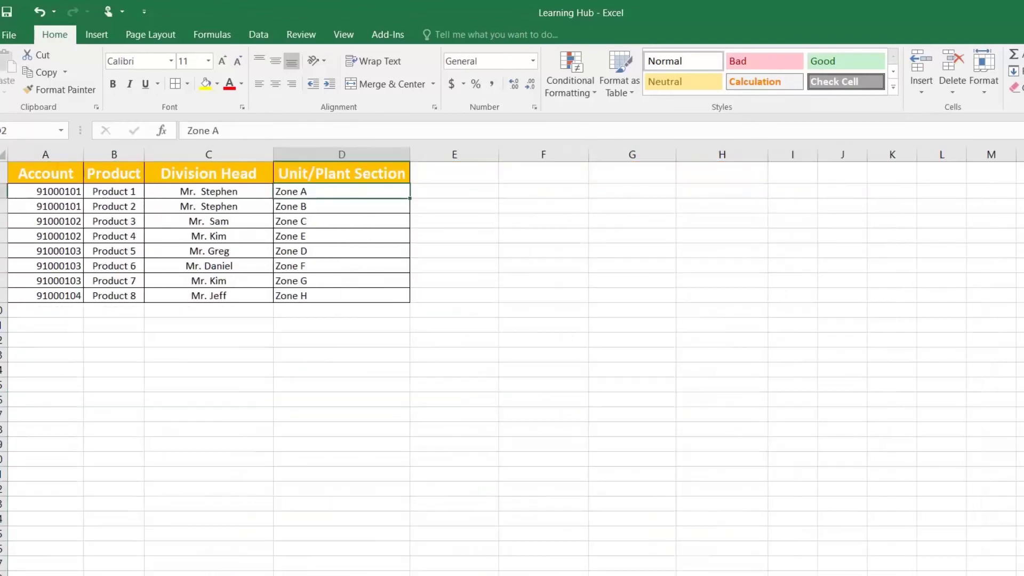
pyautogui.click(107, 211)
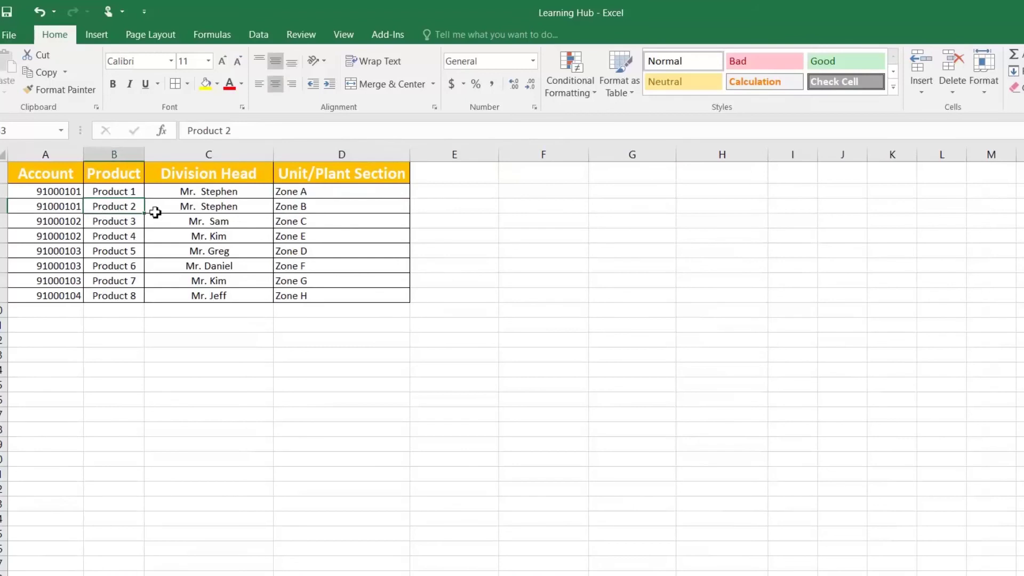
pyautogui.click(303, 206)
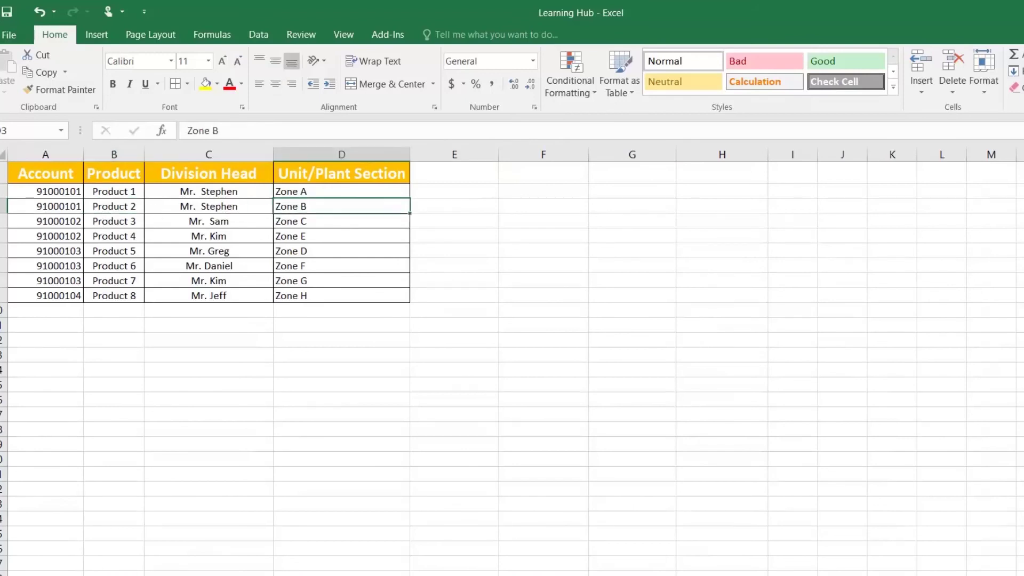
pyautogui.hotkey('ctrl', 'pageup')
pyautogui.click(790, 191)
pyautogui.hotkey('ctrl', 'shift', 'Down')
pyautogui.scroll(15, 795, 189)
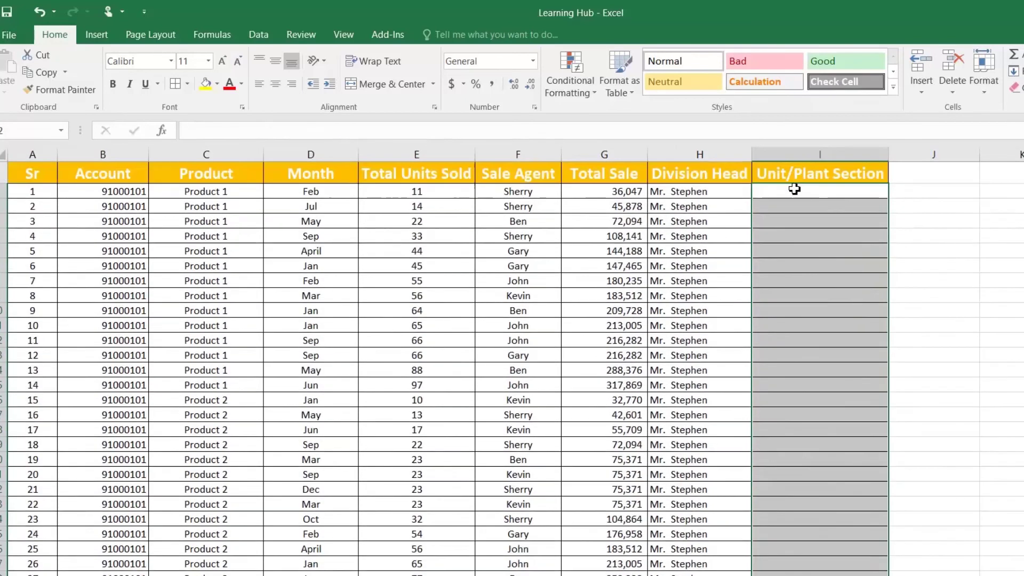
# Insert a blank column before Unit/Plant Section with the header 'key'
pyautogui.click(790, 174)
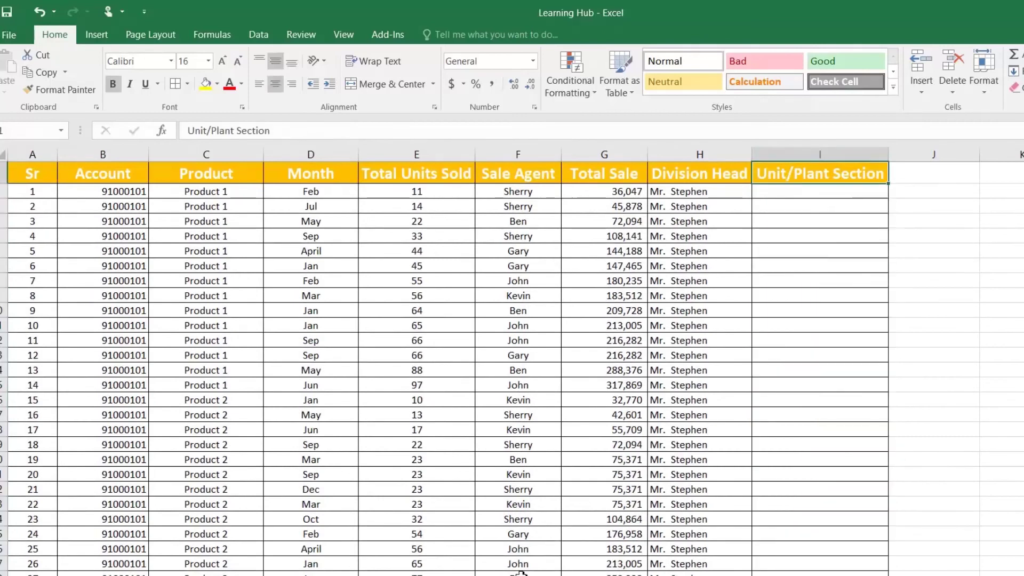
pyautogui.click(773, 155)
pyautogui.rightClick(772, 155)
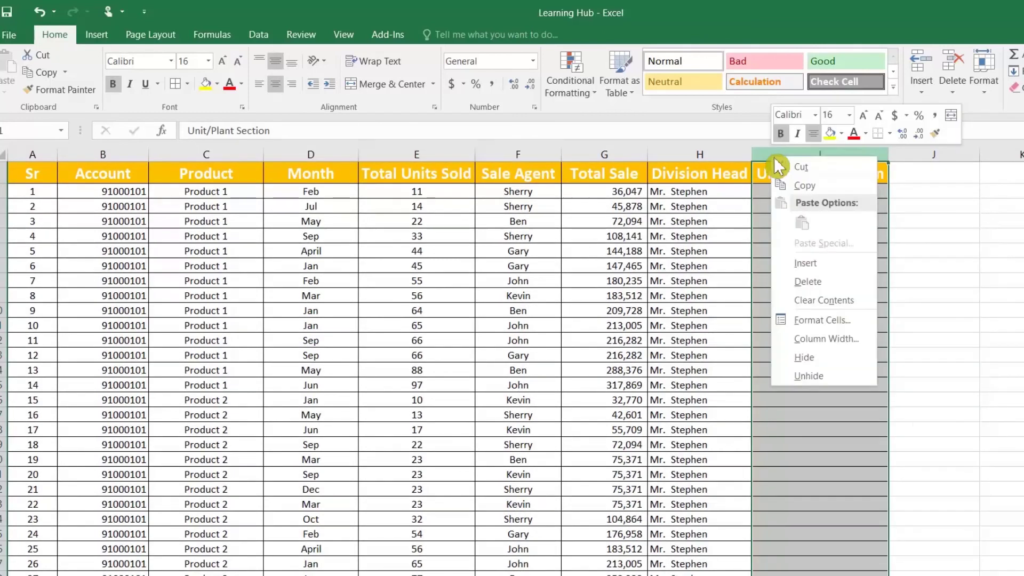
pyautogui.click(819, 264)
pyautogui.click(781, 168)
pyautogui.write('key')
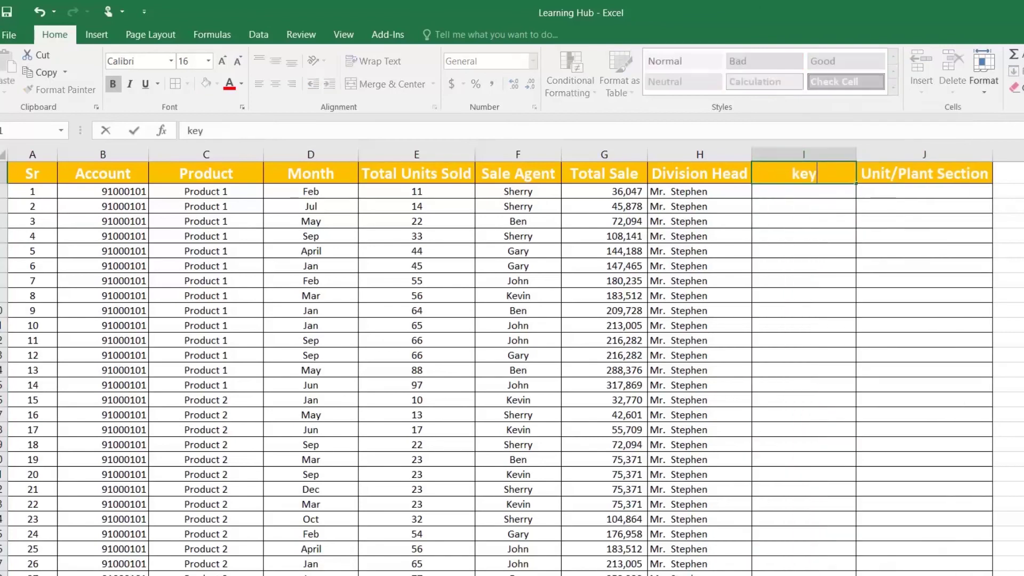
pyautogui.press('Return')
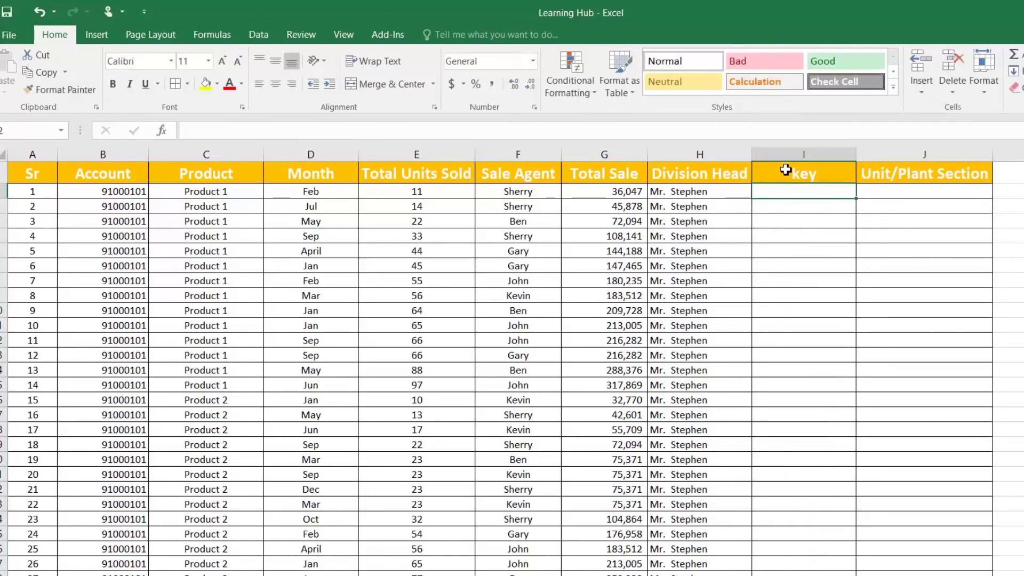
# Enter =B2&C2 in I2 and fill it down the key column
pyautogui.write('=')
pyautogui.press('Left')
pyautogui.press('Left')
pyautogui.press('Left')
pyautogui.press('Left')
pyautogui.press('Left')
pyautogui.press('Left')
pyautogui.press('Left')
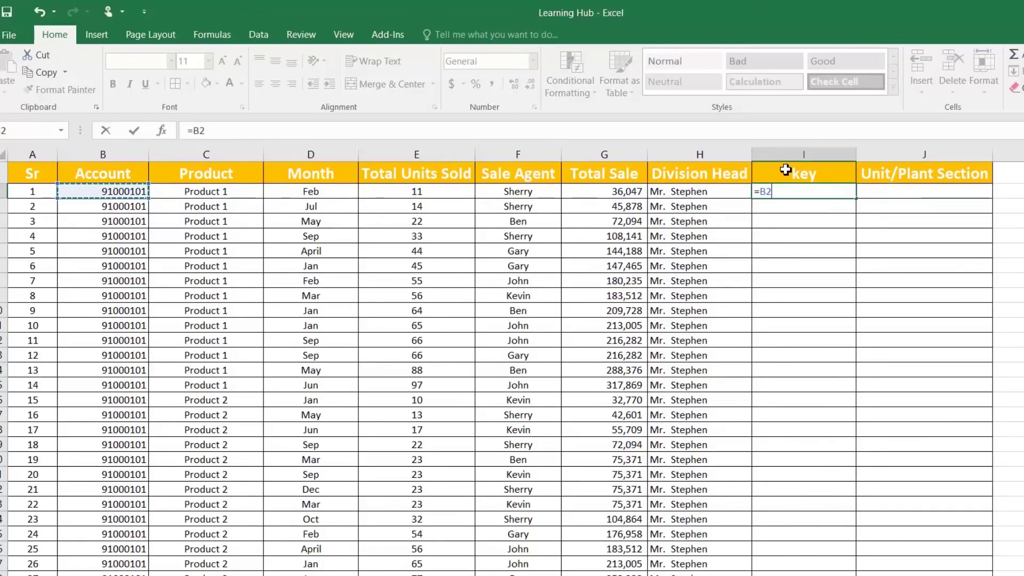
pyautogui.write('&')
pyautogui.press('Left')
pyautogui.press('Left')
pyautogui.press('Left')
pyautogui.press('Left')
pyautogui.press('Left')
pyautogui.press('Left')
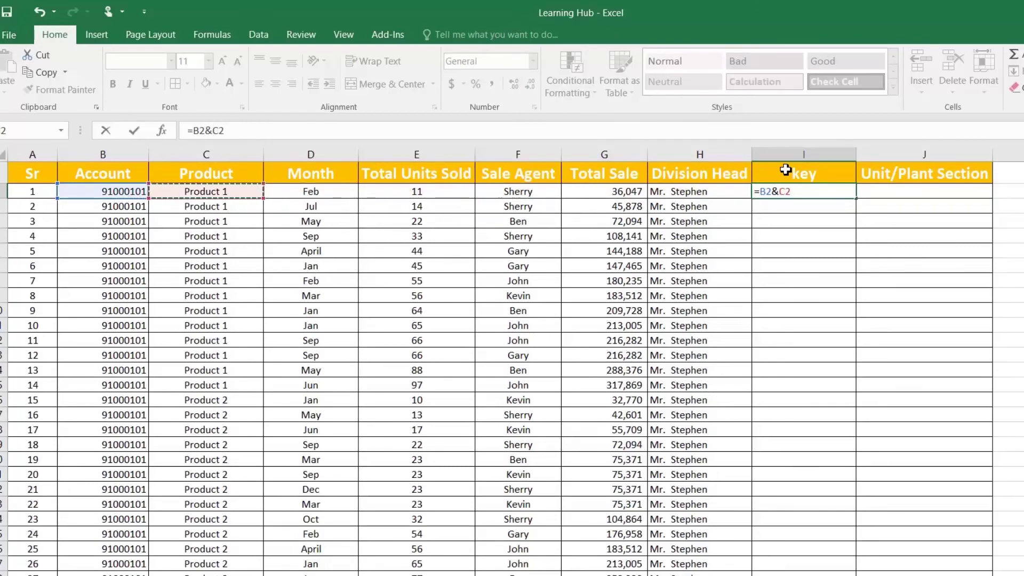
pyautogui.press('Return')
pyautogui.click(852, 193)
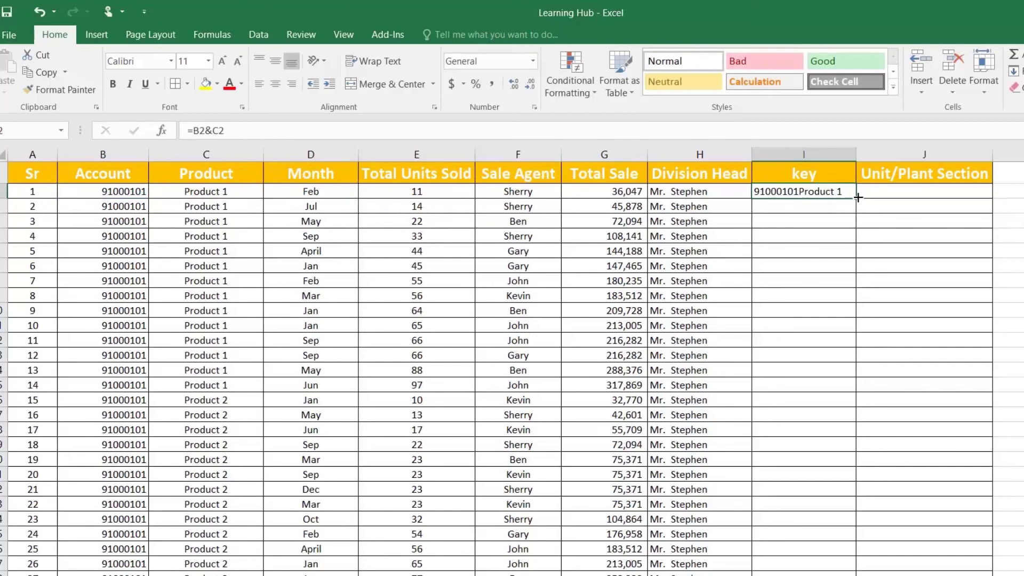
pyautogui.doubleClick(858, 199)
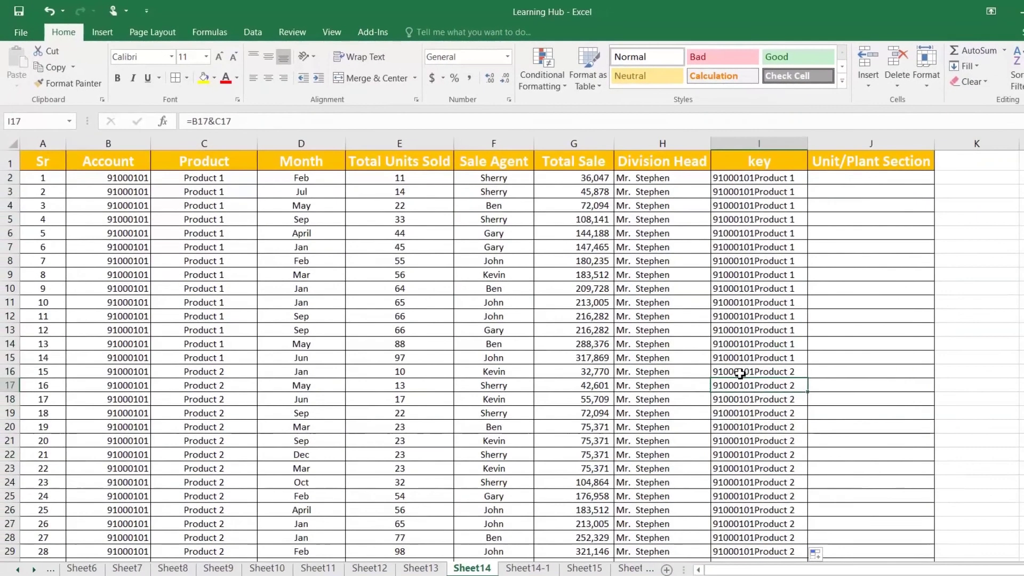
pyautogui.click(807, 400)
pyautogui.click(757, 357)
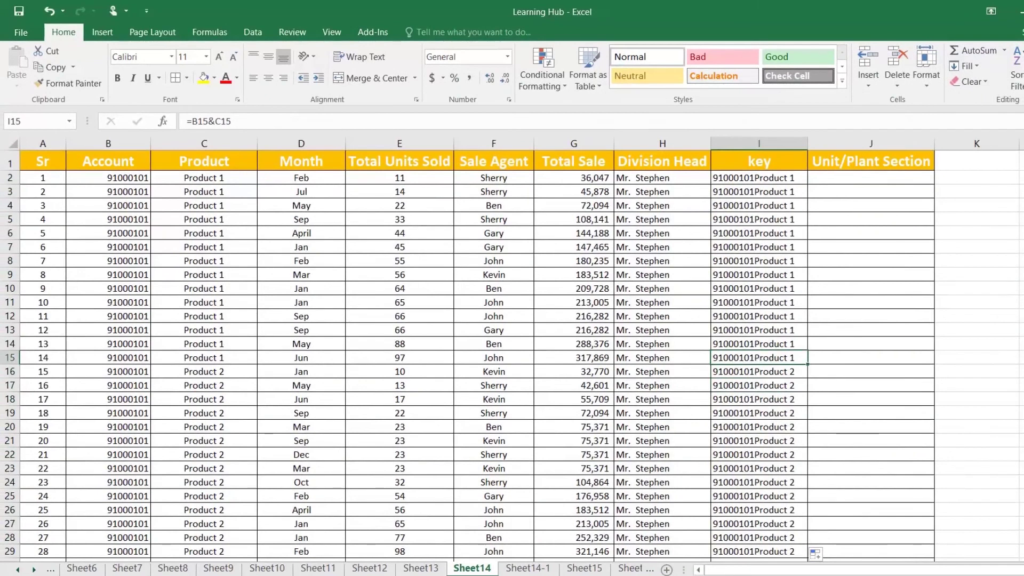
# On Sheet14-1, insert a column D before Unit/Plant Section headed 'key'
pyautogui.click(528, 568)
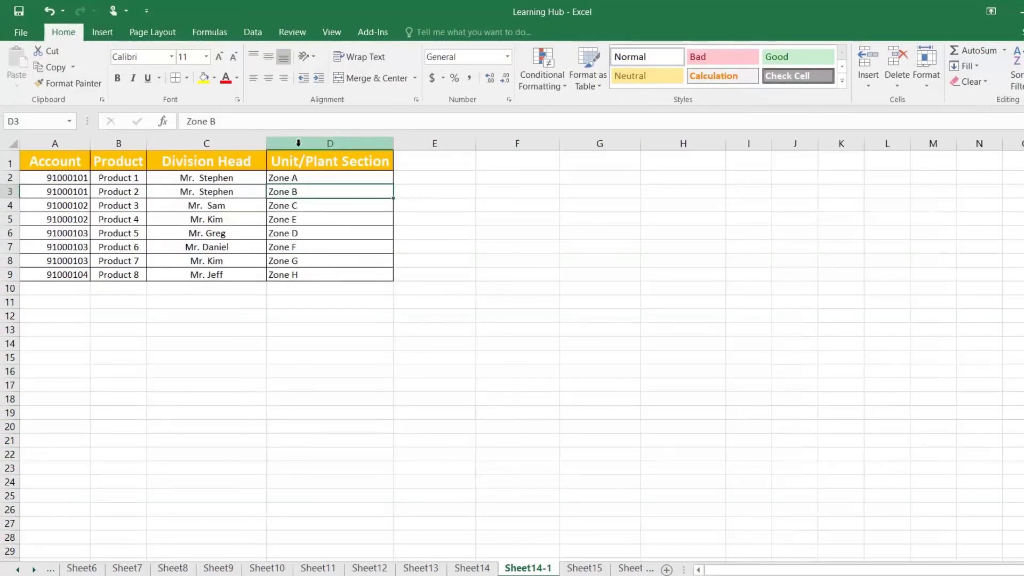
pyautogui.rightClick(300, 143)
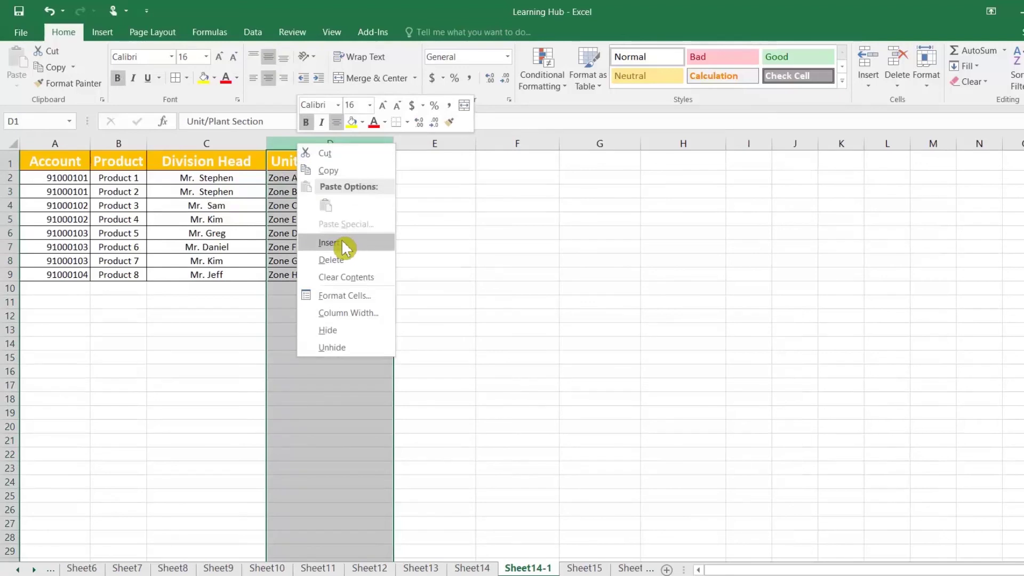
pyautogui.click(341, 247)
pyautogui.click(293, 158)
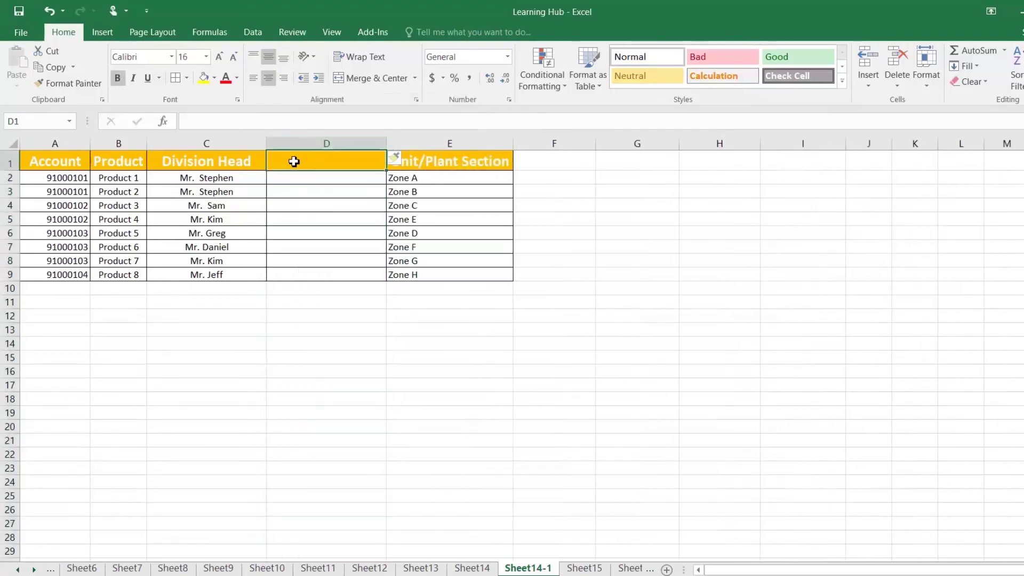
pyautogui.write('key')
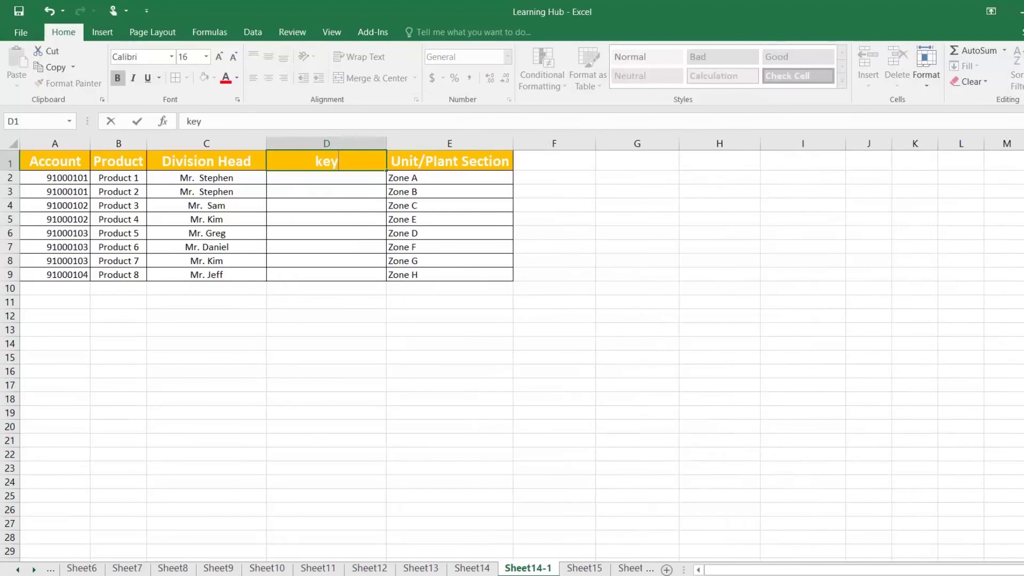
pyautogui.press('Return')
# Enter =A2&B2 in D2 and fill it down to row 9
pyautogui.write('=')
pyautogui.press('Left')
pyautogui.press('Left')
pyautogui.press('Left')
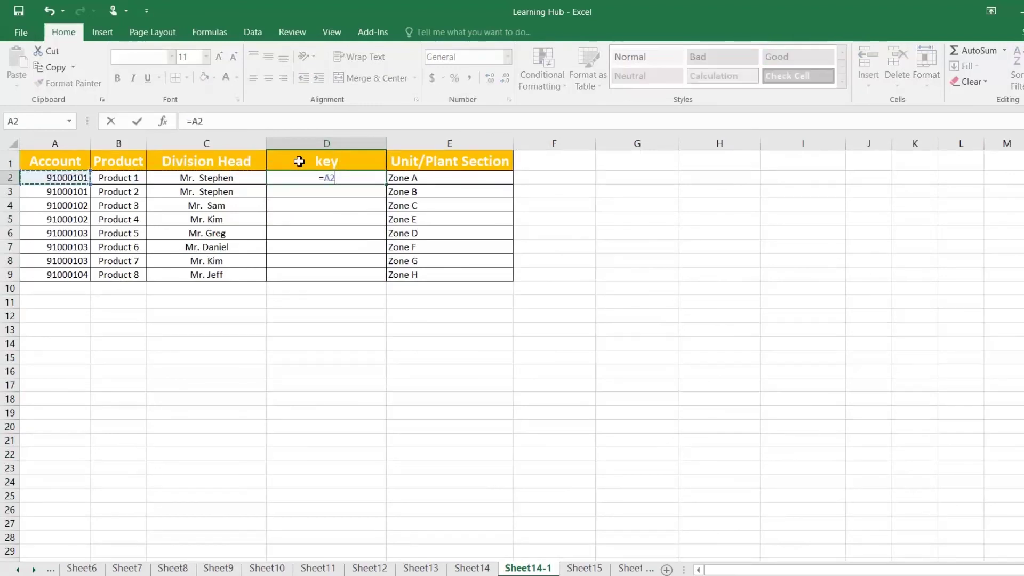
pyautogui.write('&')
pyautogui.press('Left')
pyautogui.press('Left')
pyautogui.press('Left')
pyautogui.press('Right')
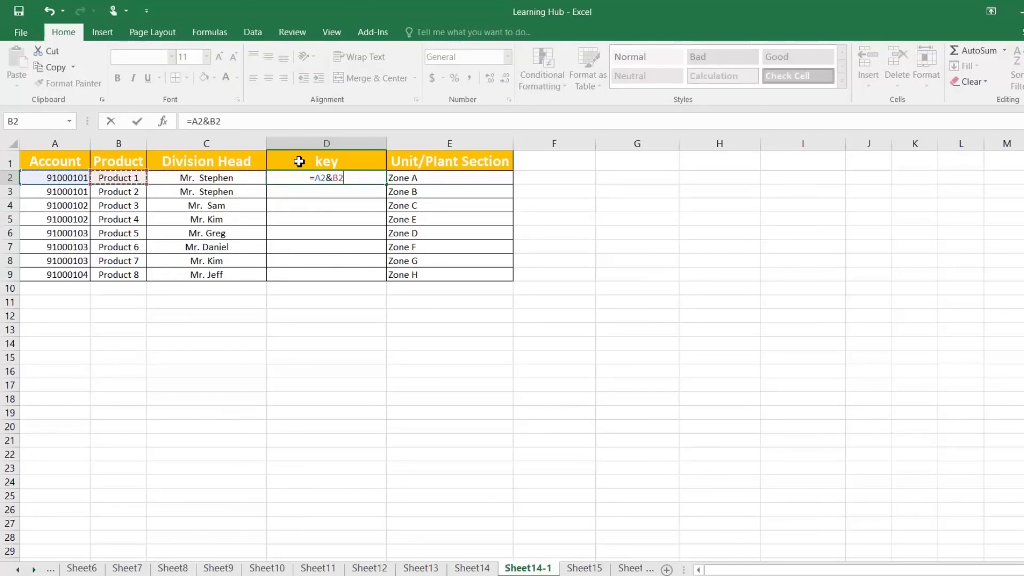
pyautogui.press('Return')
pyautogui.click(379, 182)
pyautogui.doubleClick(387, 186)
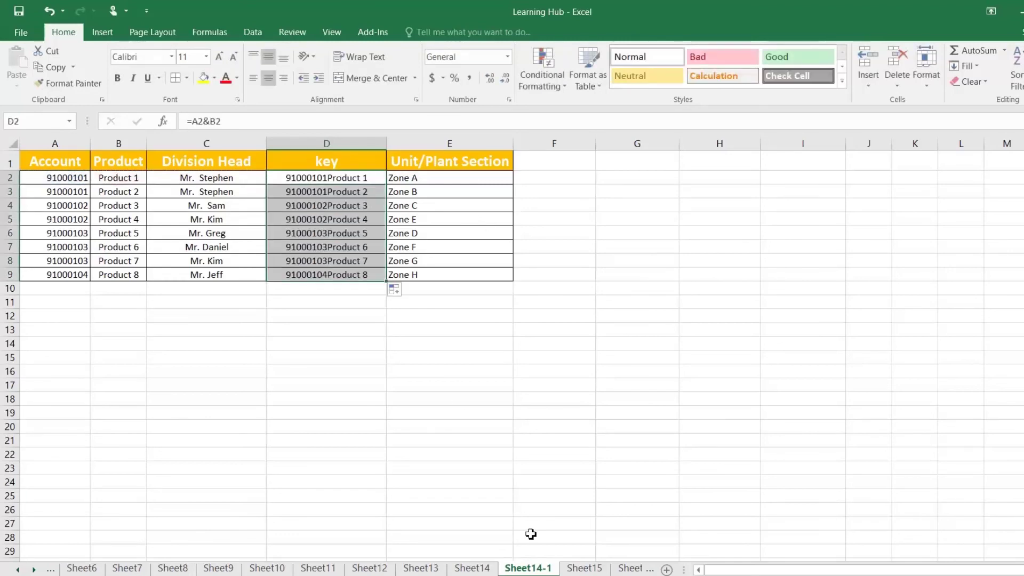
# Start a VLOOKUP in J2 using I2 as the key and Sheet14-1 columns D:E
pyautogui.click(475, 568)
pyautogui.click(779, 178)
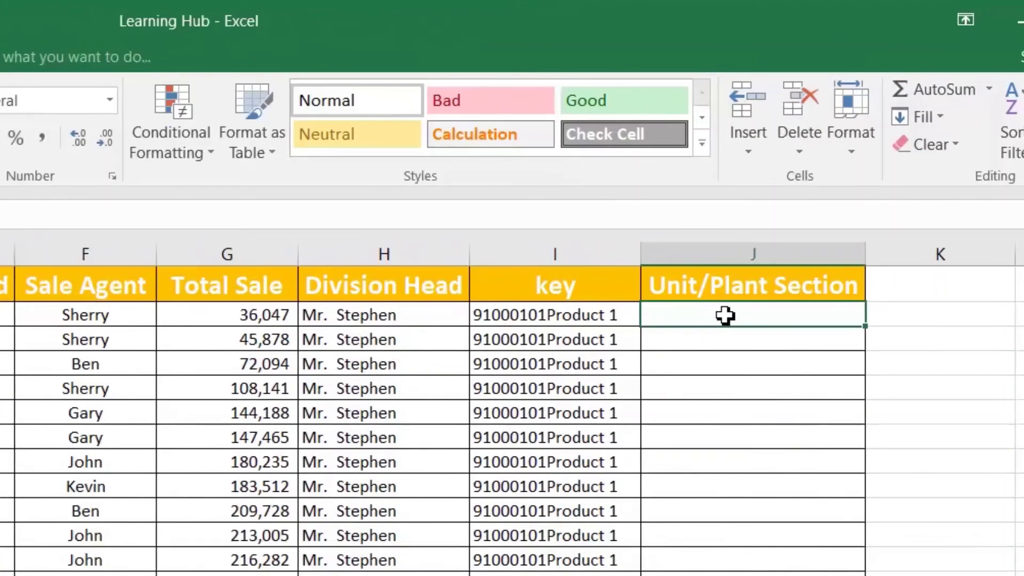
pyautogui.write('=vl')
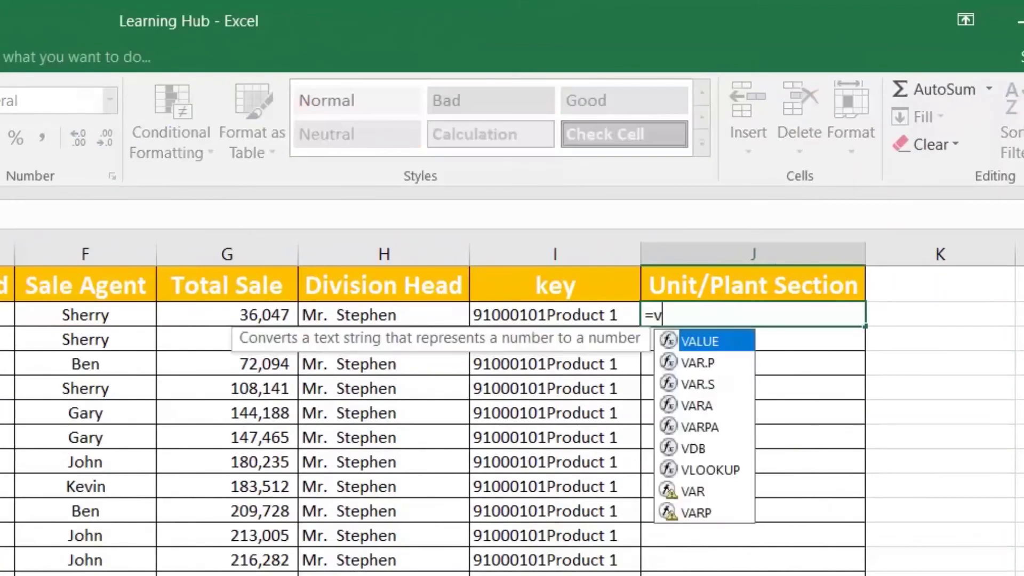
pyautogui.press('Tab')
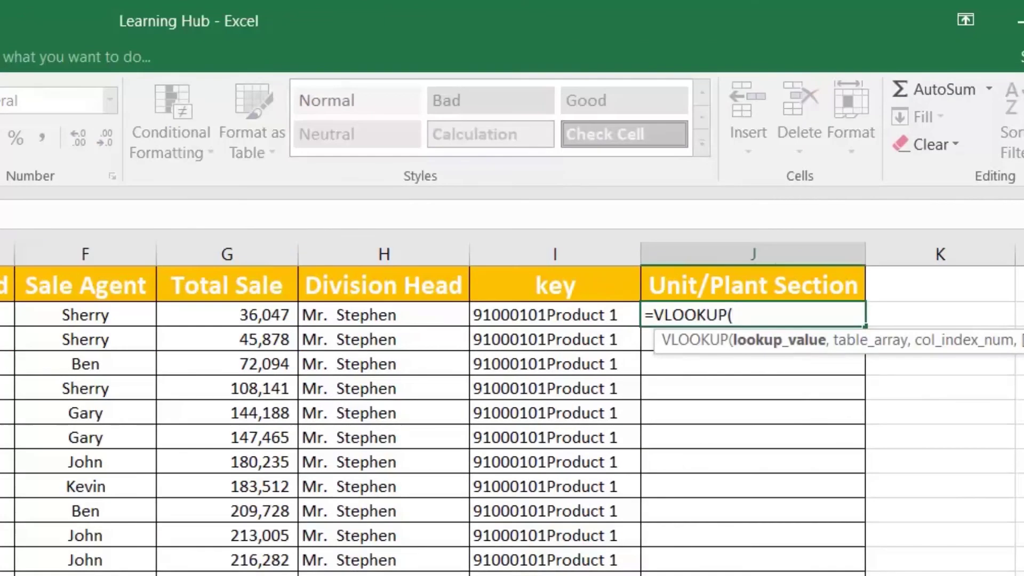
pyautogui.press('Left')
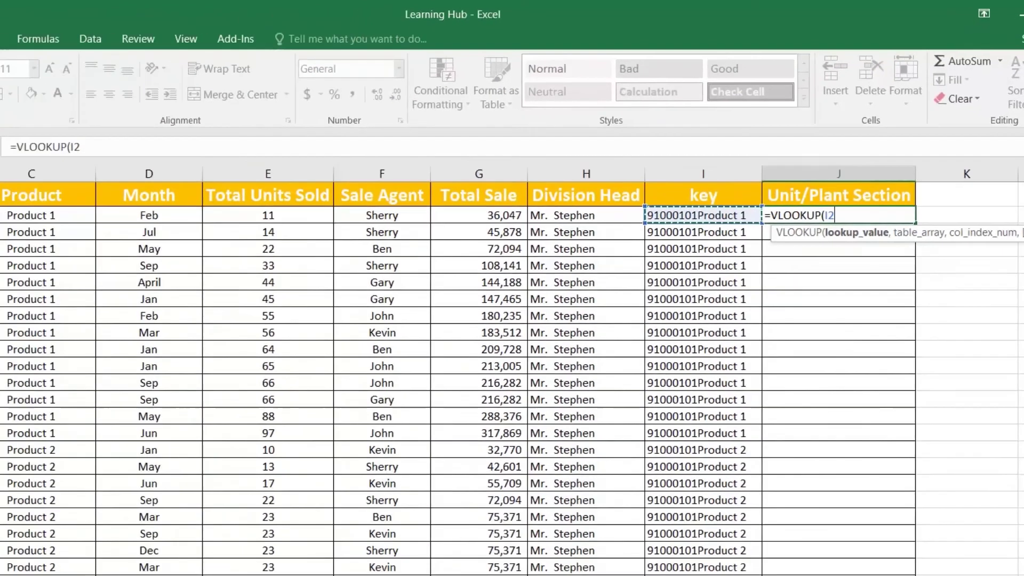
pyautogui.write(',')
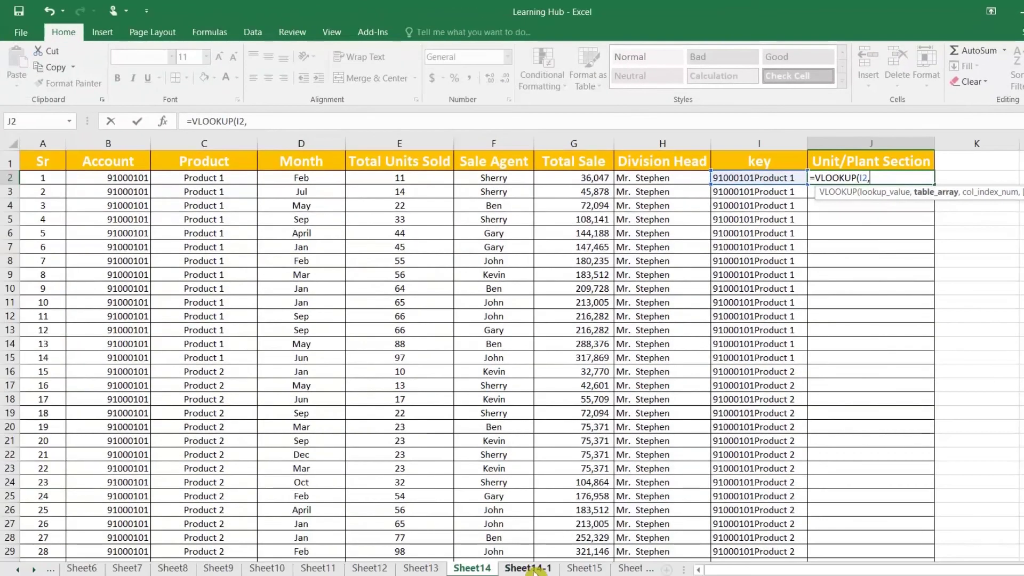
pyautogui.click(533, 570)
pyautogui.moveTo(326, 143); pyautogui.dragTo(430, 144)
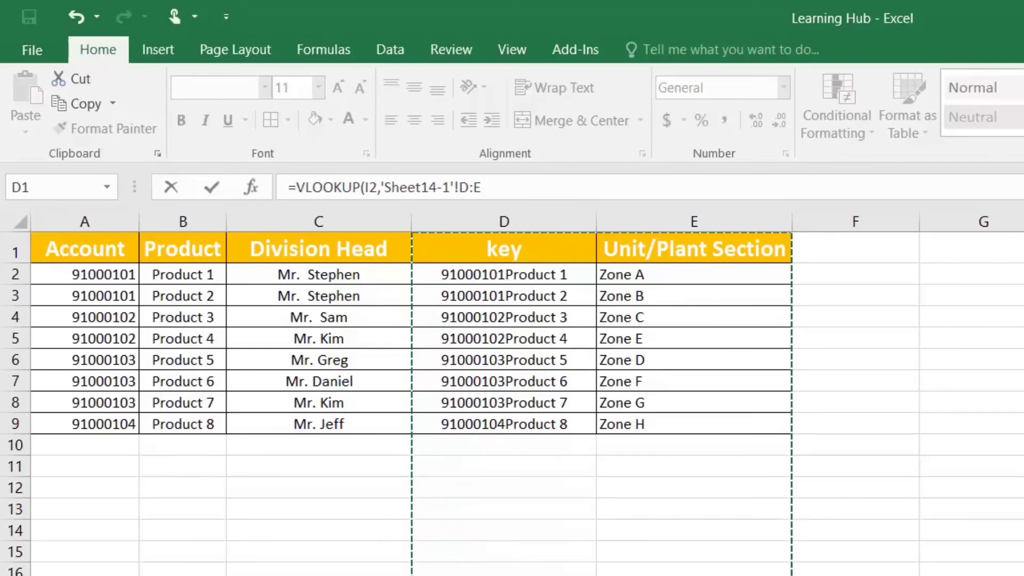
# Complete it as =VLOOKUP(I2,'Sheet14-1'!D:E,2,0) and enter it, giving Zone A
pyautogui.click(483, 188)
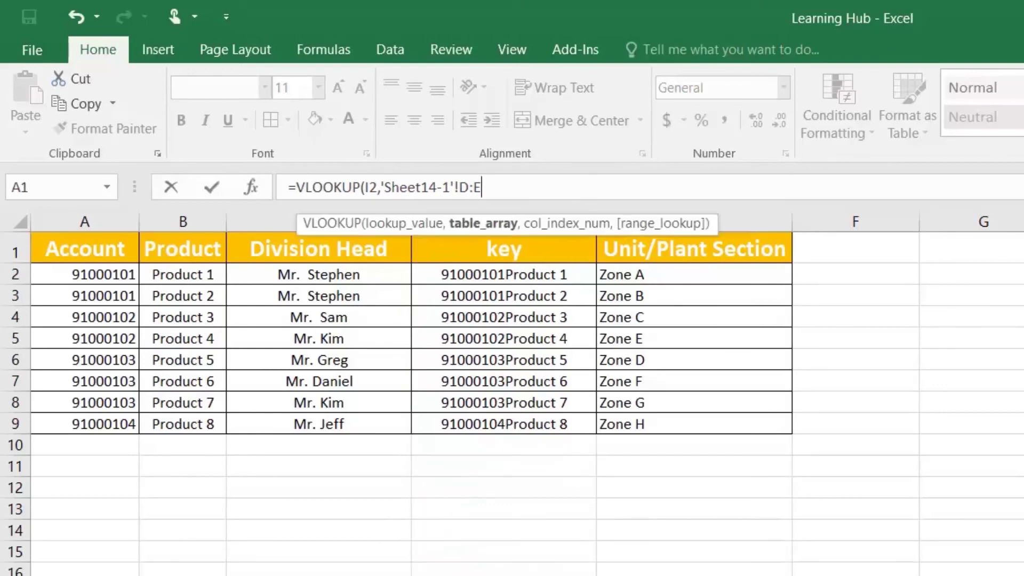
pyautogui.write(',2')
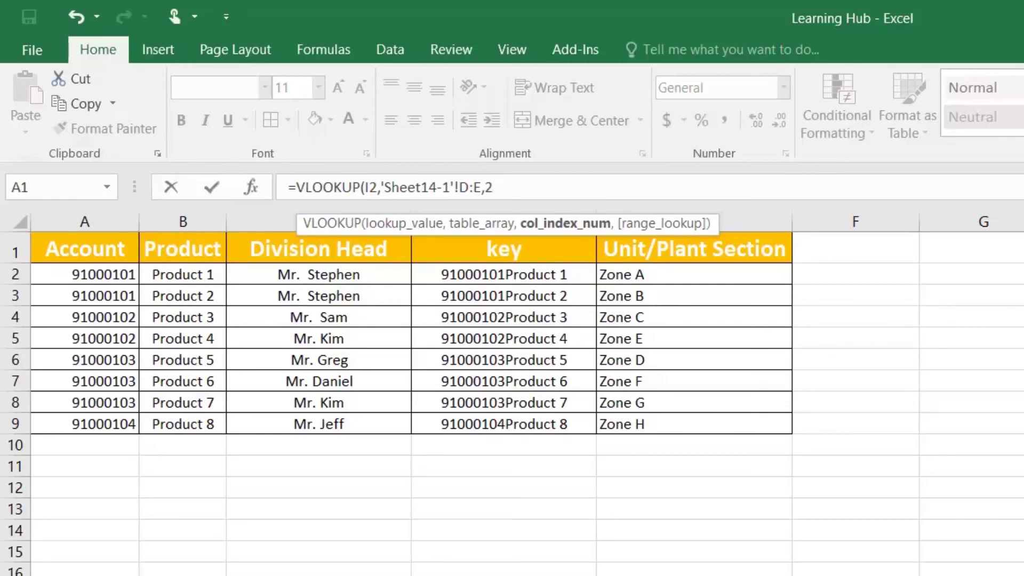
pyautogui.write(',0')
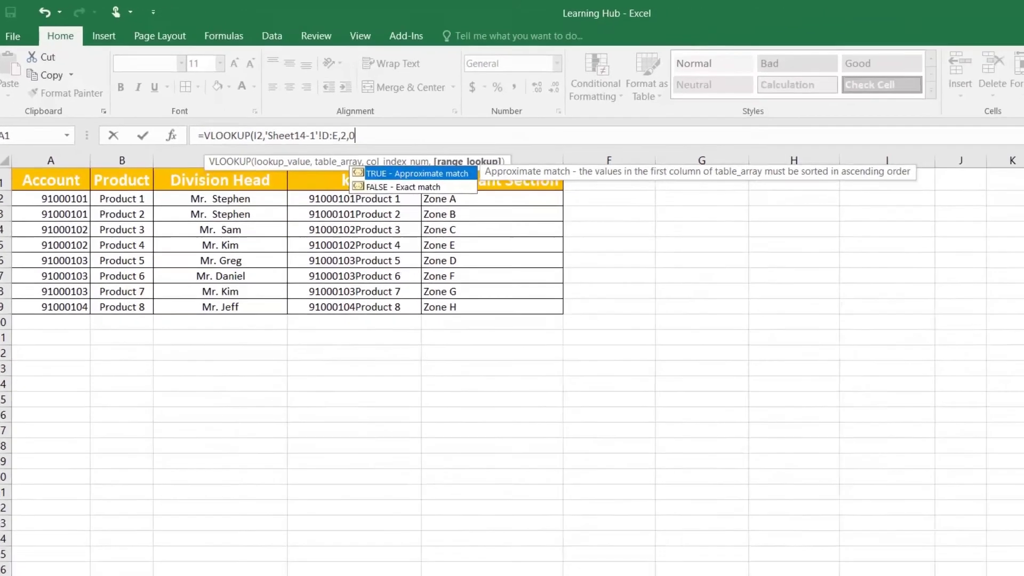
pyautogui.press('Return')
pyautogui.click(833, 173)
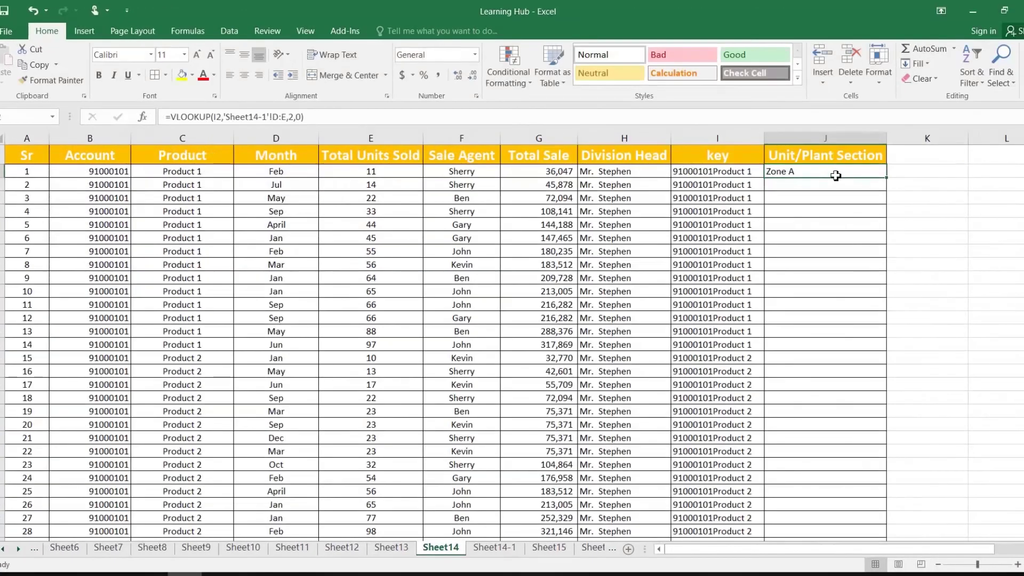
# Fill the key-based lookup down column J and check row 16's results
pyautogui.doubleClick(884, 181)
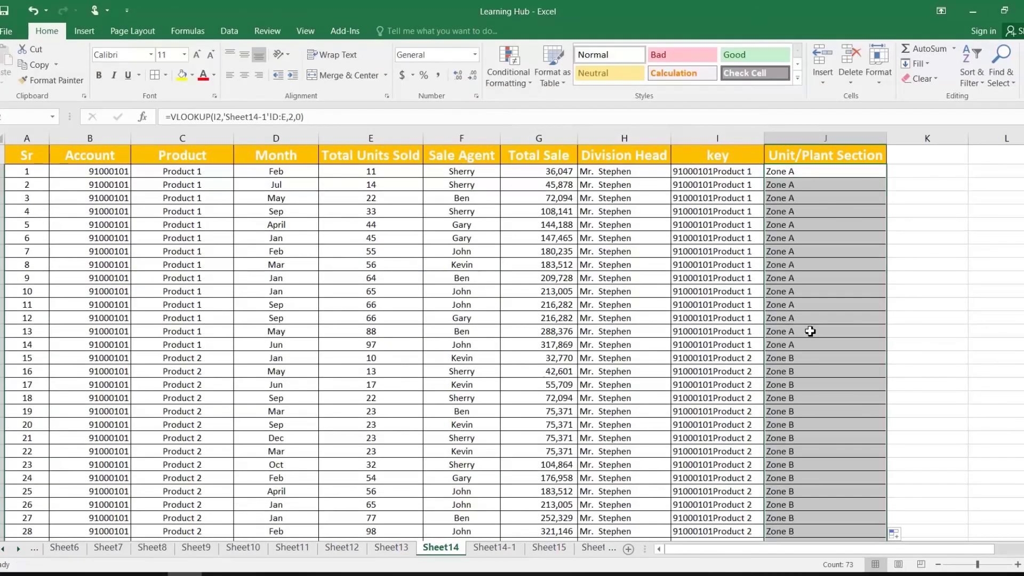
pyautogui.click(738, 373)
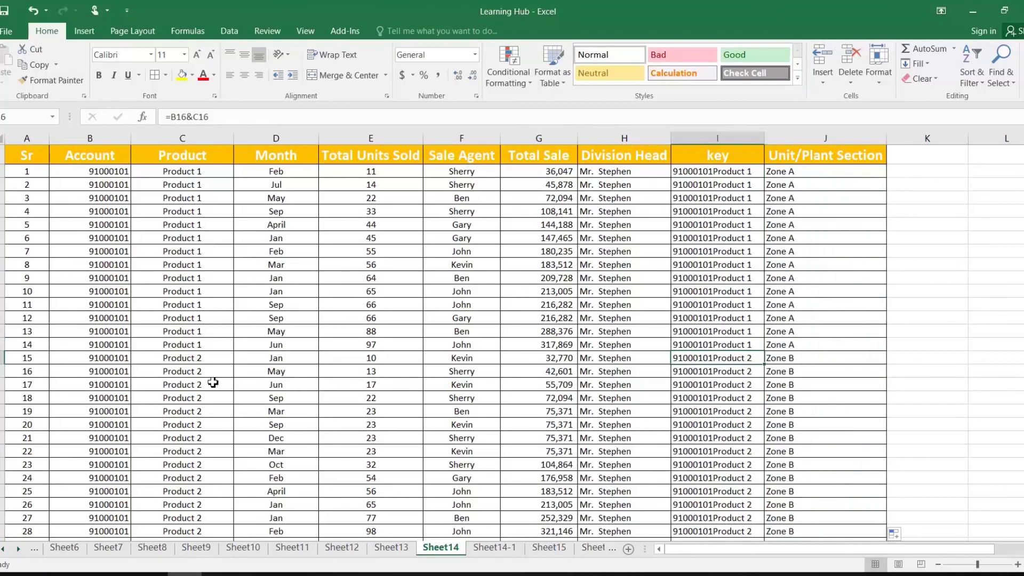
pyautogui.click(199, 371)
pyautogui.click(795, 360)
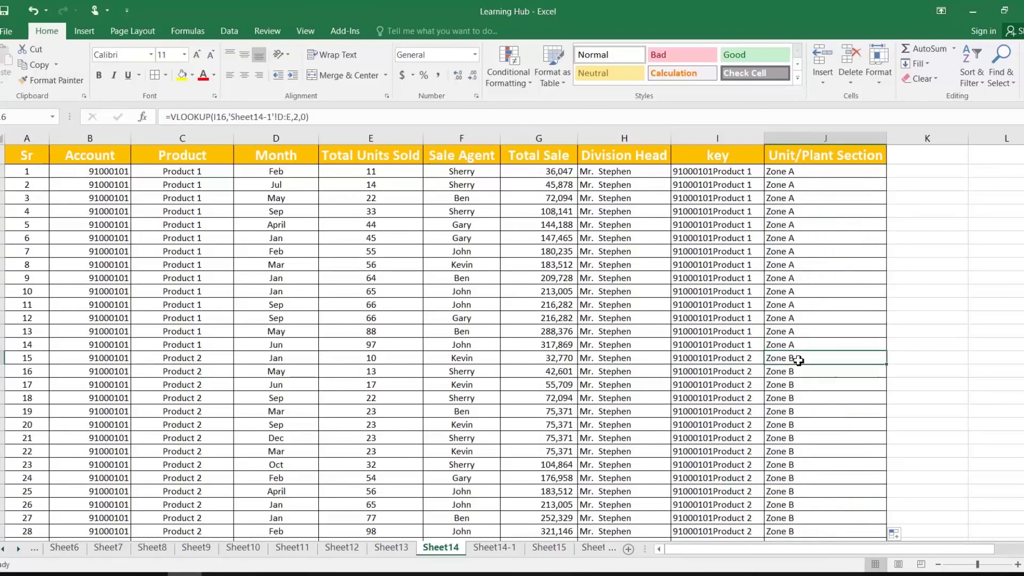
# Convert the zone results from J2 to the last row into plain values
pyautogui.click(809, 174)
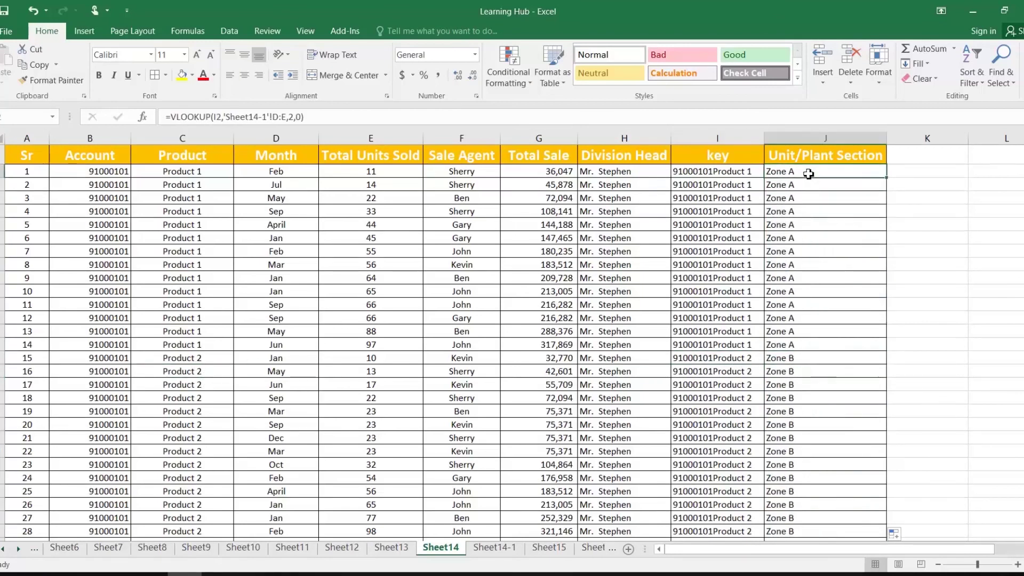
pyautogui.hotkey('ctrl', 'shift', 'Down')
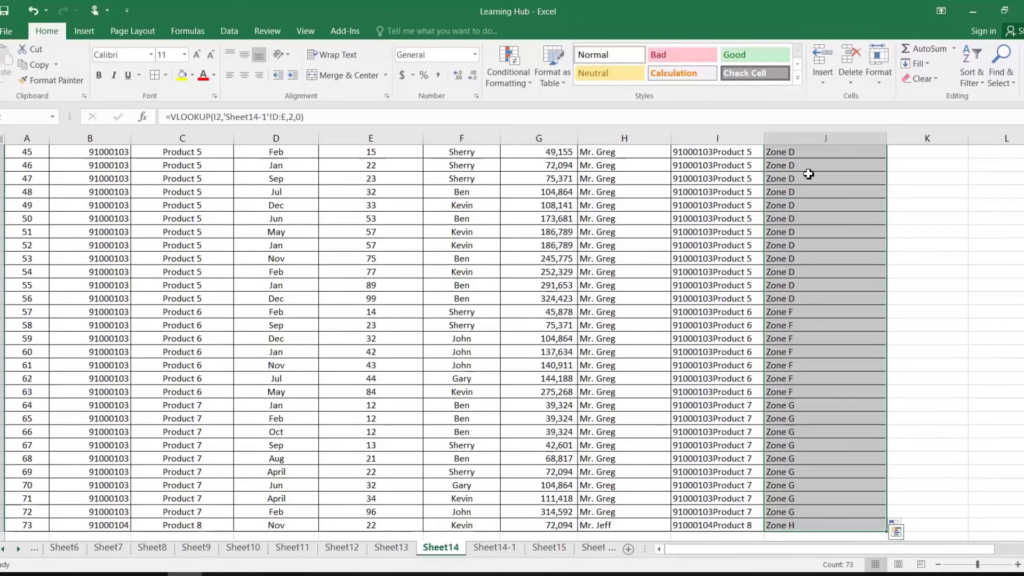
pyautogui.hotkey('ctrl', 'q')
pyautogui.rightClick(808, 174)
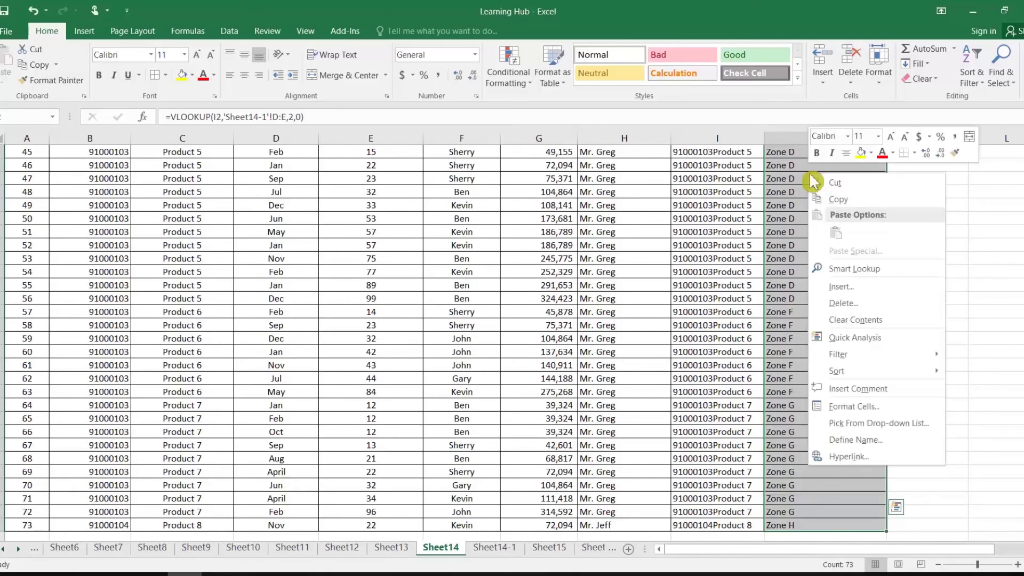
pyautogui.click(832, 200)
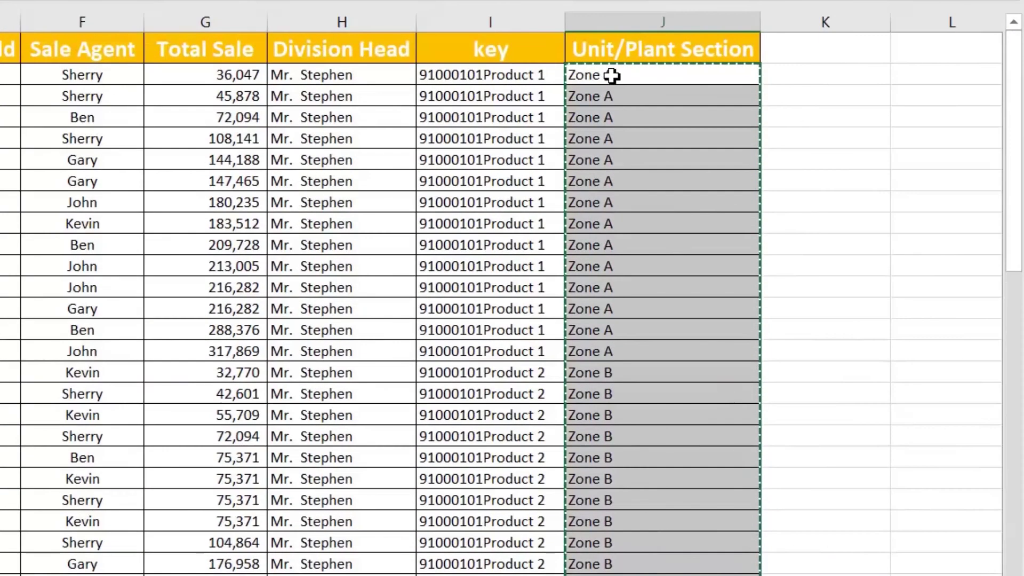
pyautogui.rightClick(612, 75)
pyautogui.click(697, 172)
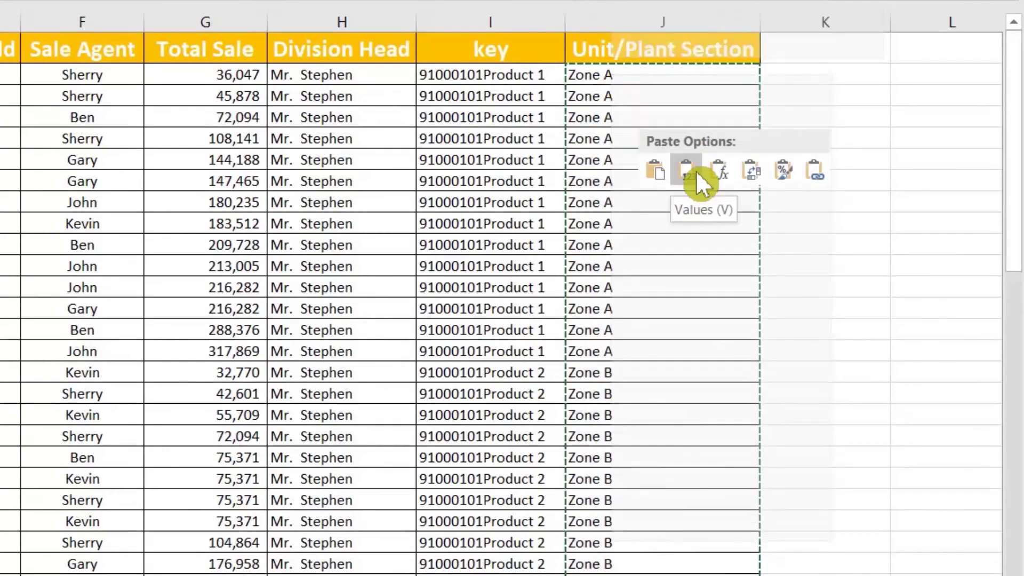
# Delete the helper key column I from Sheet14
pyautogui.click(640, 143)
pyautogui.click(619, 92)
pyautogui.rightClick(620, 93)
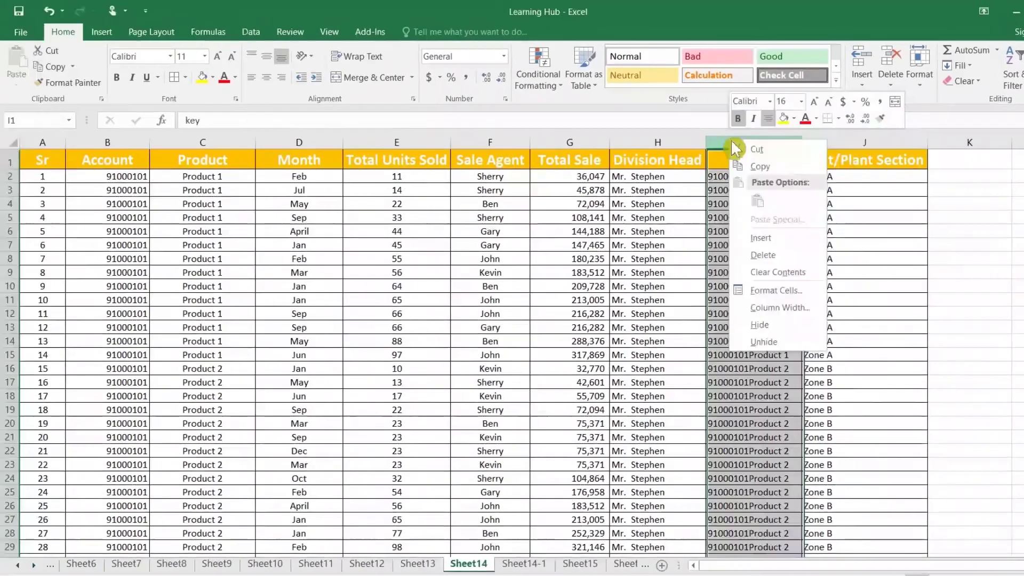
pyautogui.click(769, 256)
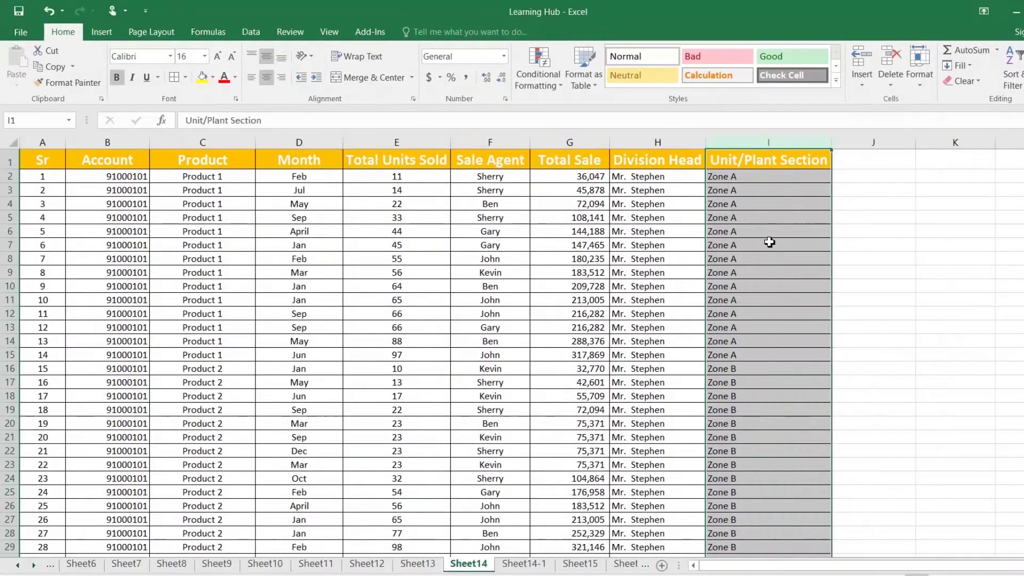
pyautogui.click(728, 178)
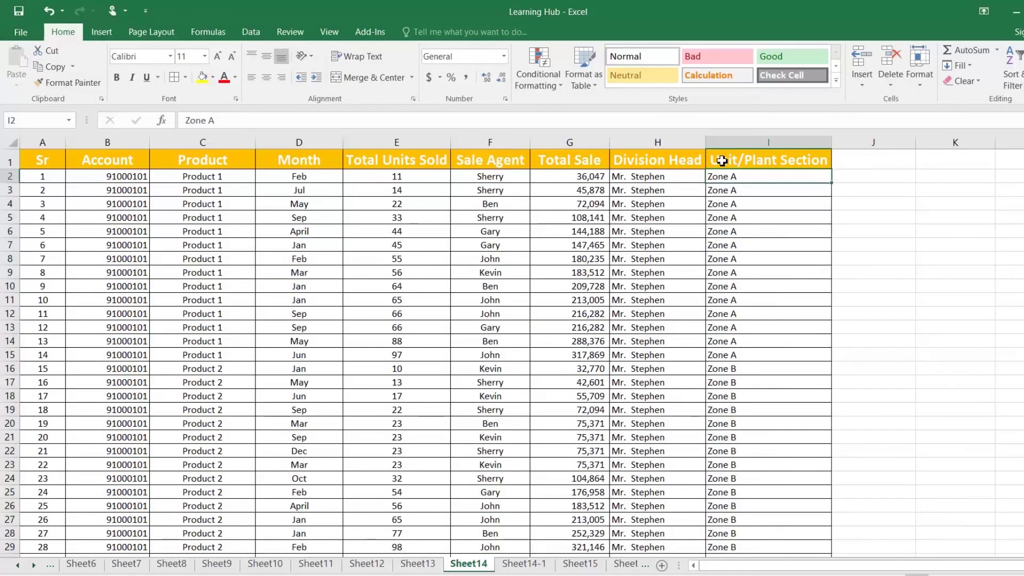
# Delete the key column D from Sheet14-1's lookup table
pyautogui.click(524, 566)
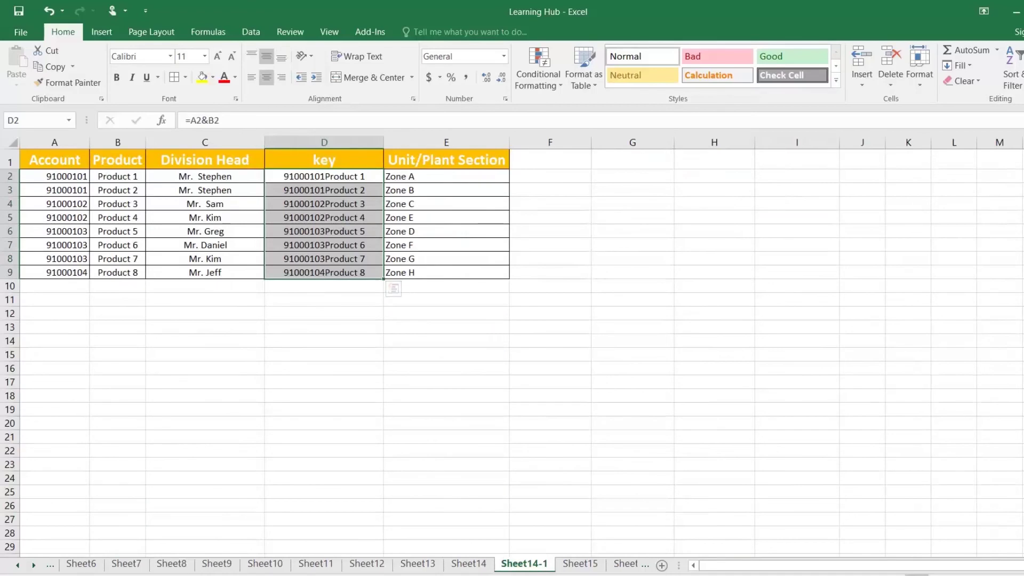
pyautogui.rightClick(341, 142)
pyautogui.click(388, 260)
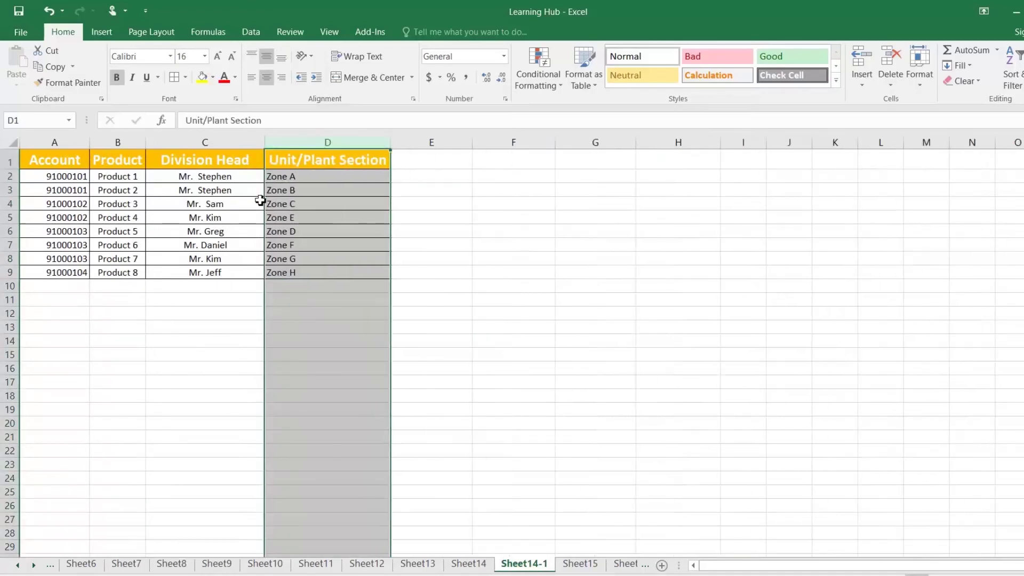
pyautogui.click(286, 203)
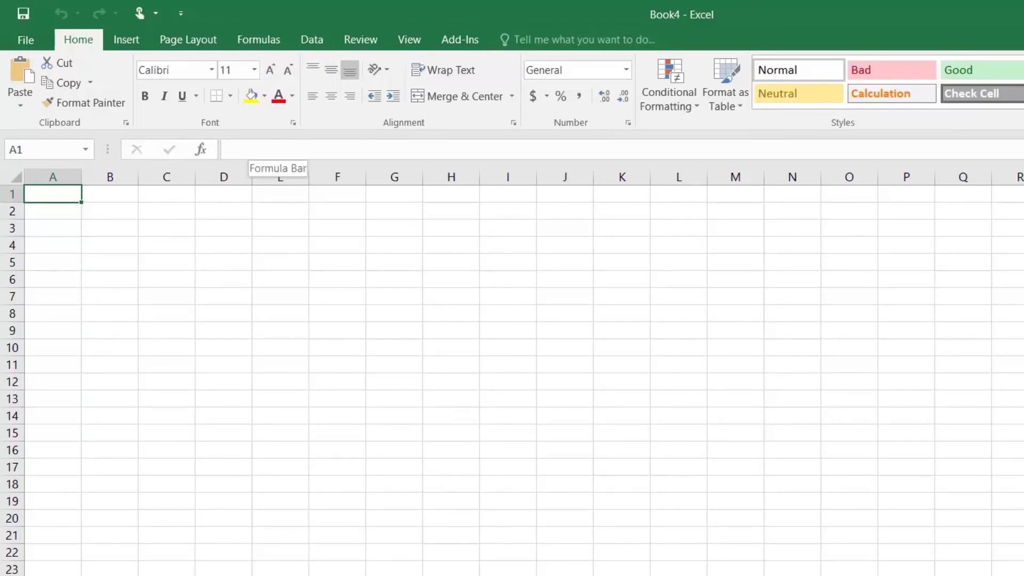
# Launch Microsoft Query from Data > From Other Sources and pick the DATA source
pyautogui.click(322, 39)
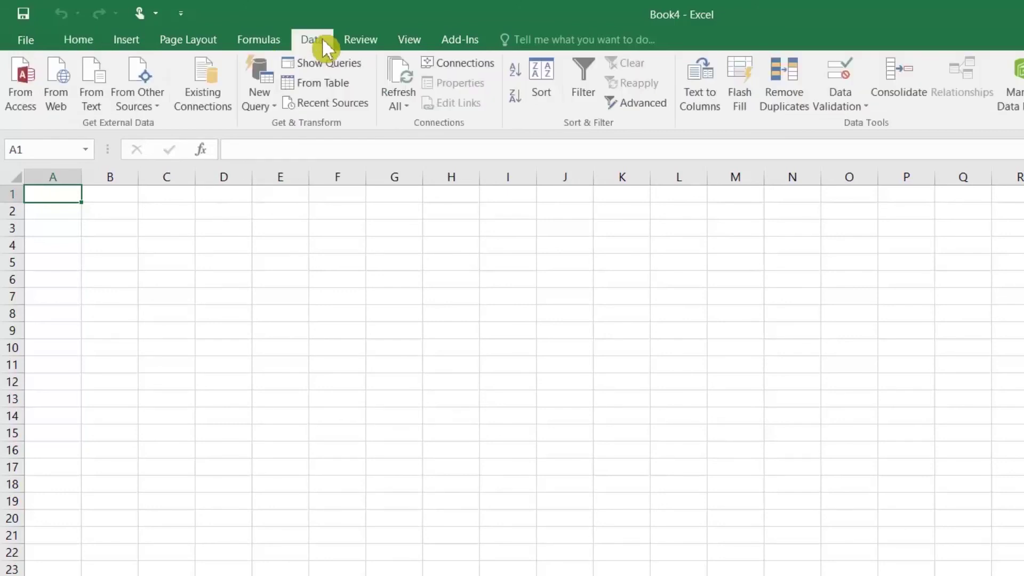
pyautogui.click(261, 106)
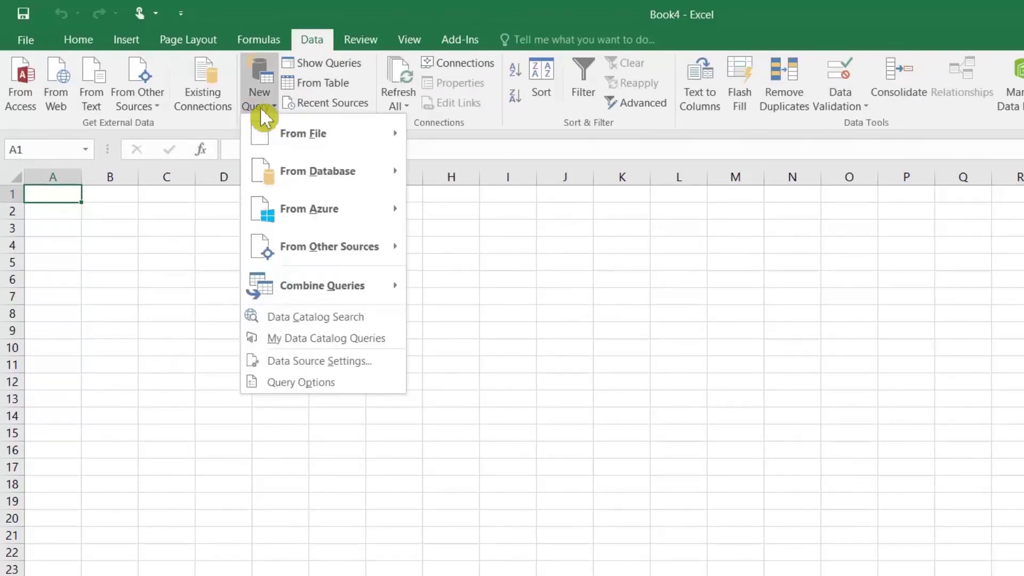
pyautogui.click(155, 113)
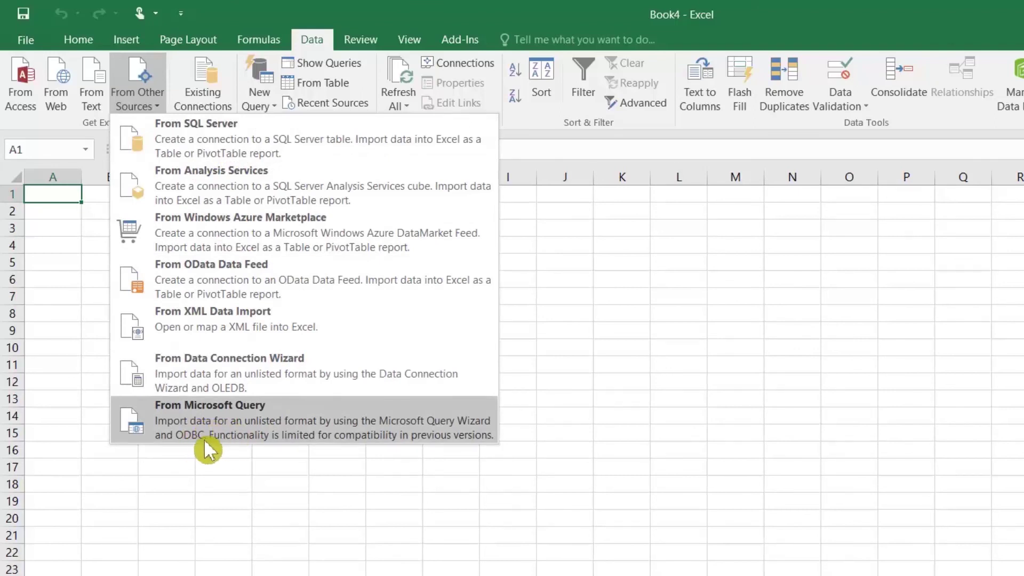
pyautogui.click(234, 427)
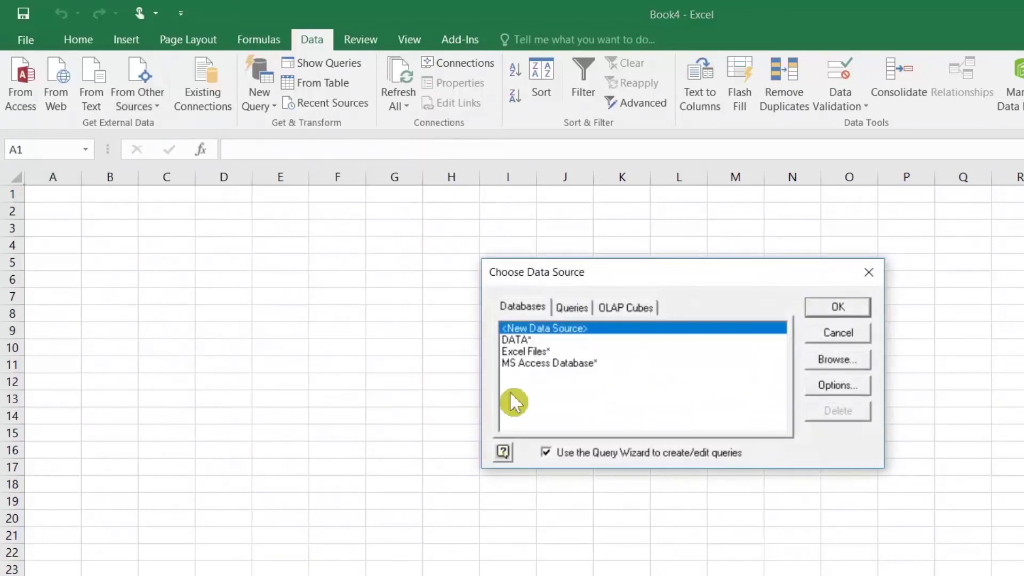
pyautogui.click(518, 340)
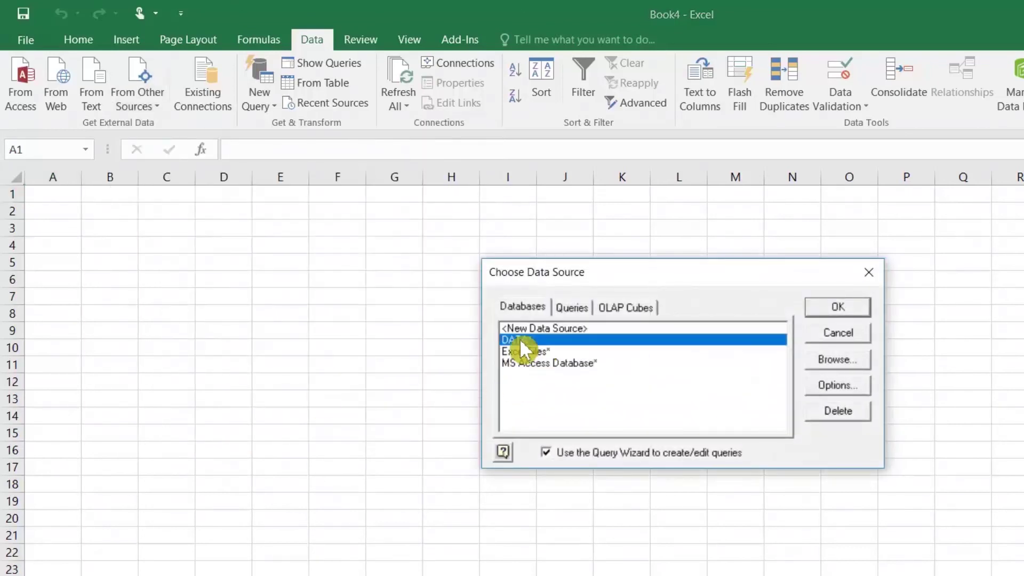
pyautogui.click(838, 307)
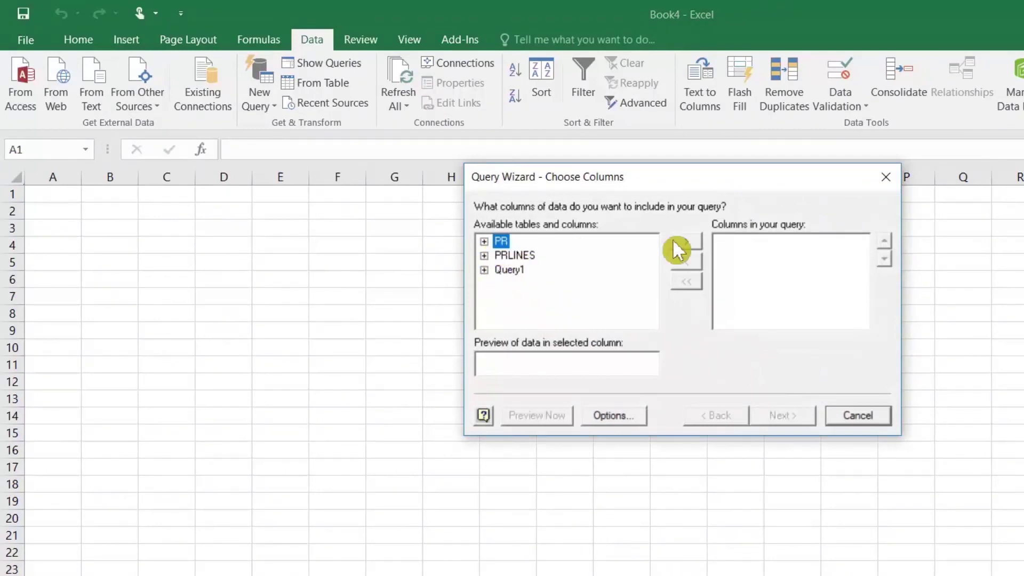
# Add all PR columns and filter LOG_DT to dates less than 2005-11-24
pyautogui.click(687, 241)
pyautogui.click(778, 420)
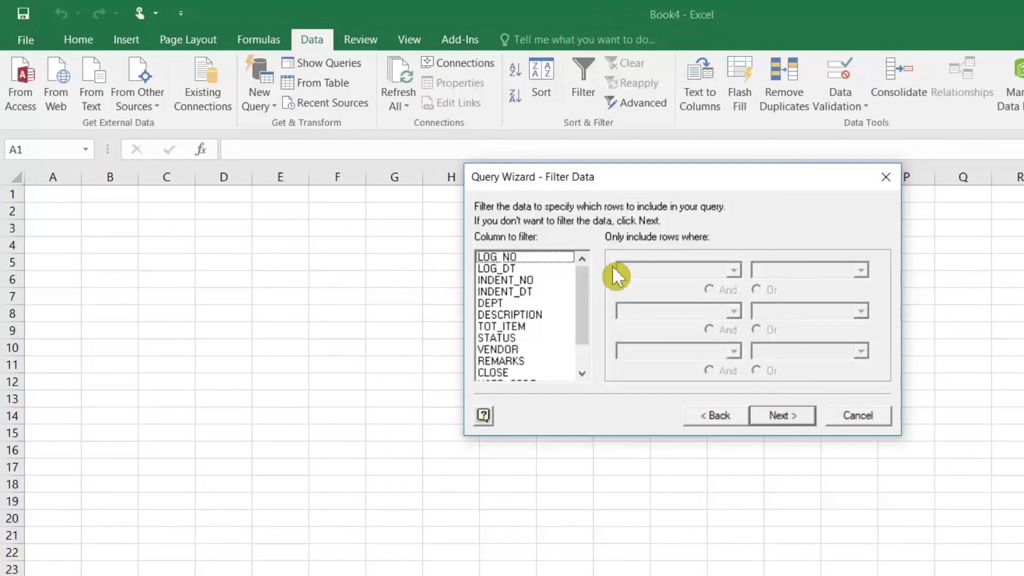
pyautogui.click(511, 268)
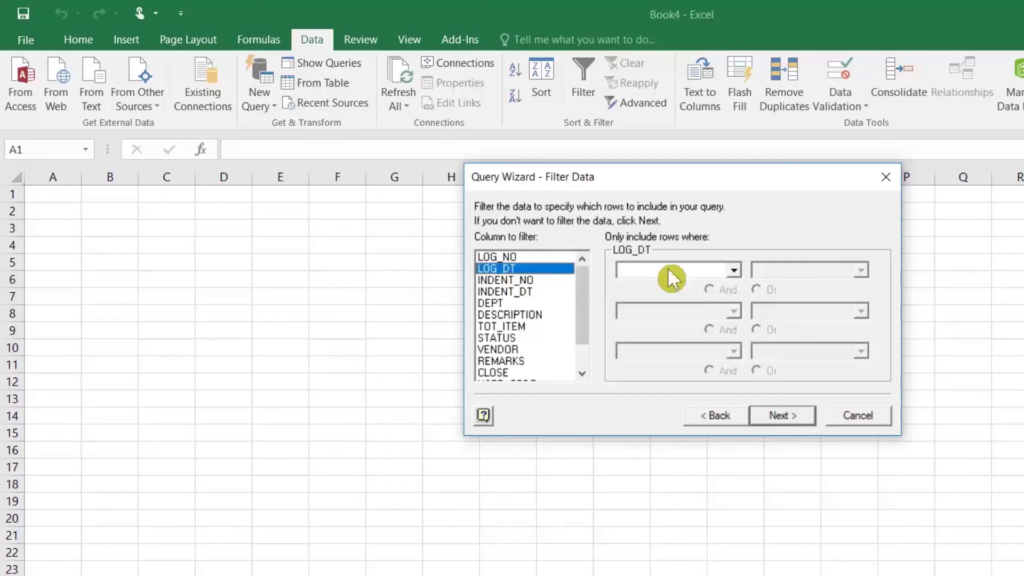
pyautogui.click(740, 270)
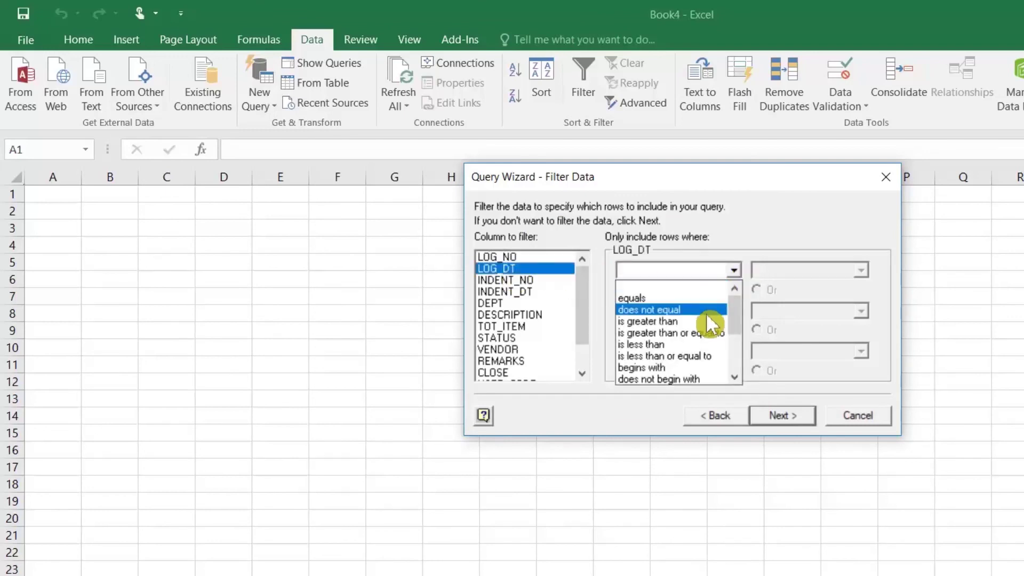
pyautogui.click(688, 344)
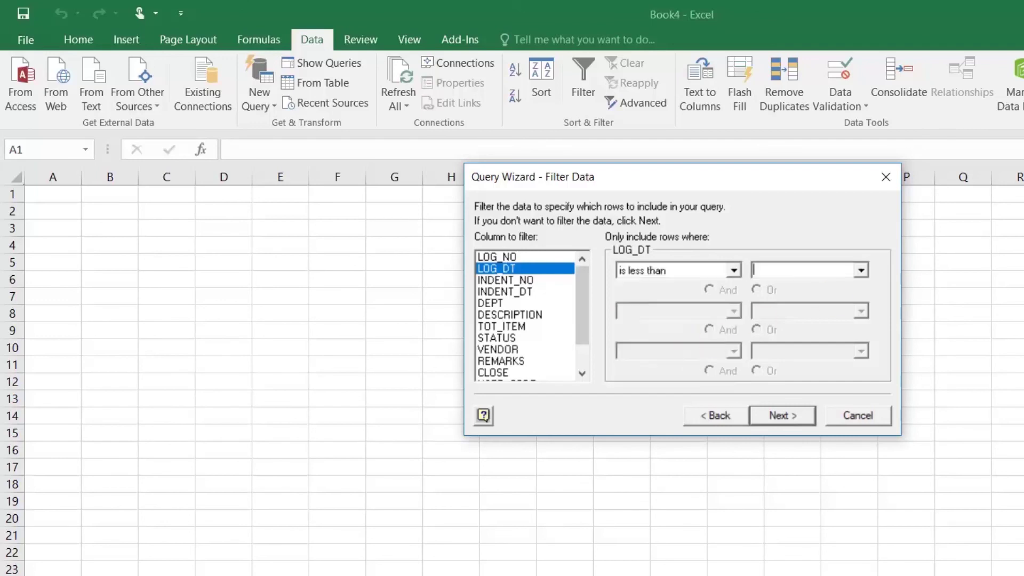
pyautogui.click(861, 270)
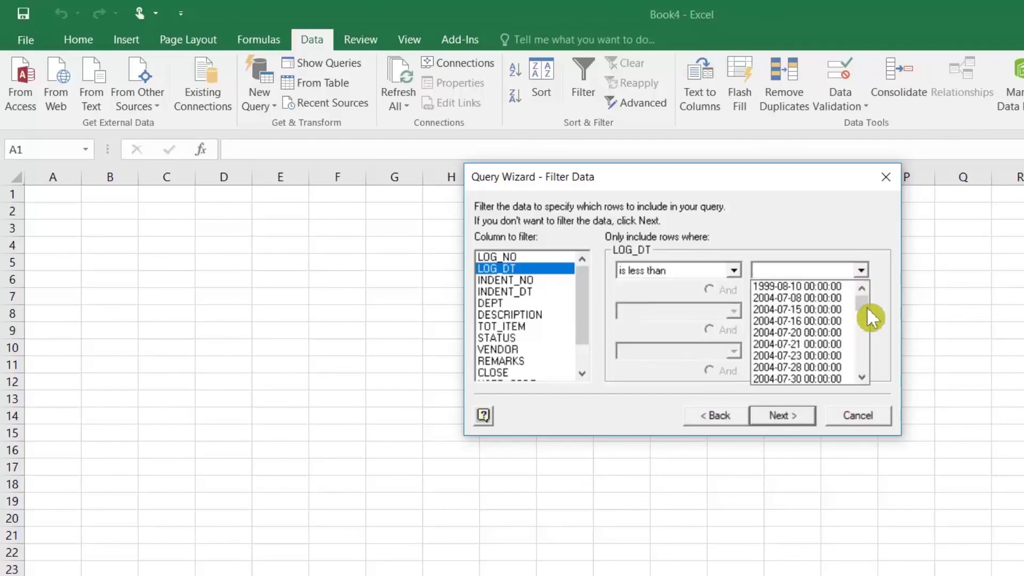
pyautogui.moveTo(866, 305); pyautogui.dragTo(869, 330)
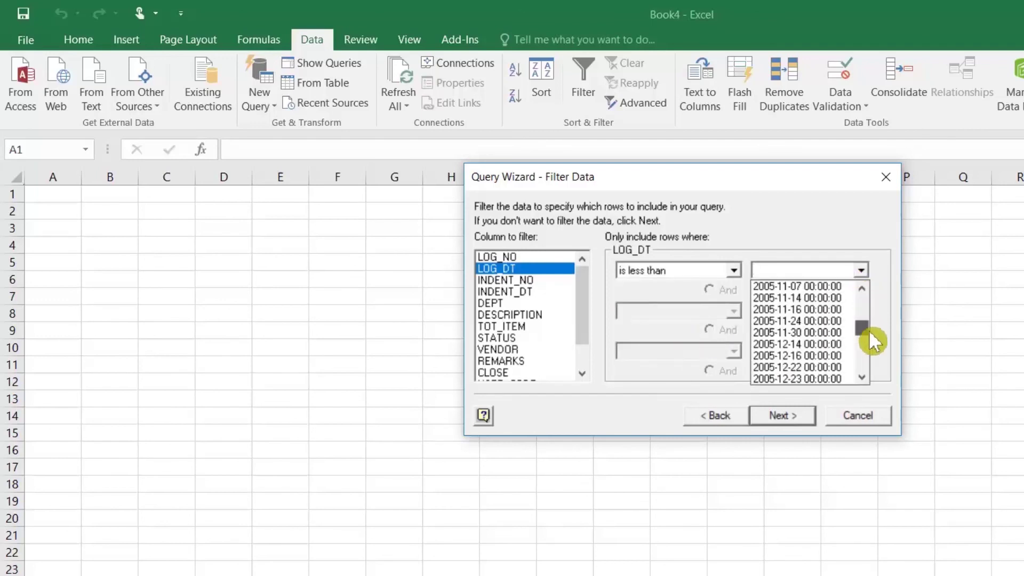
pyautogui.click(796, 319)
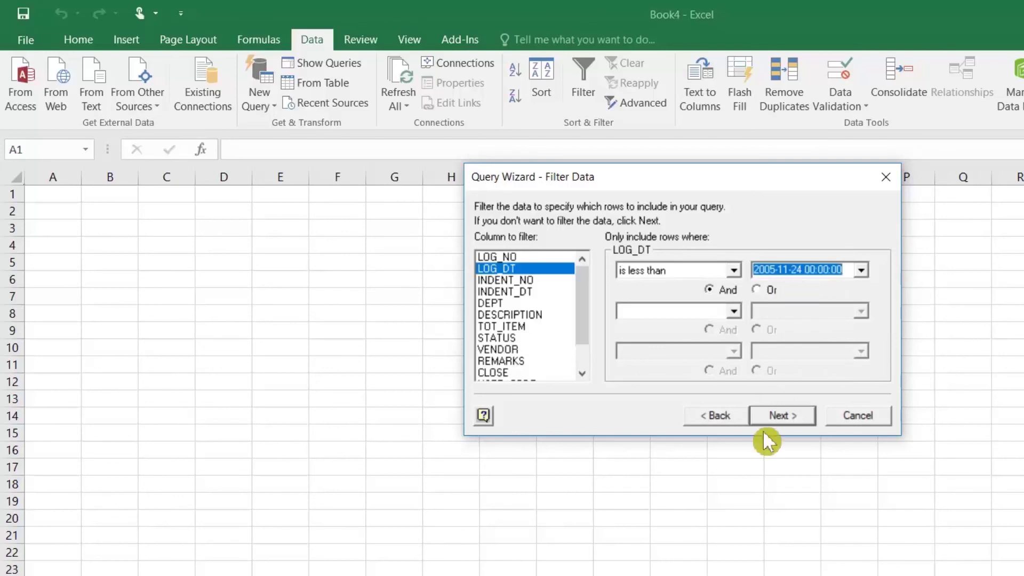
# Skip sorting, finish the query, and import the results as a table at Sheet1!$A$2
pyautogui.click(787, 414)
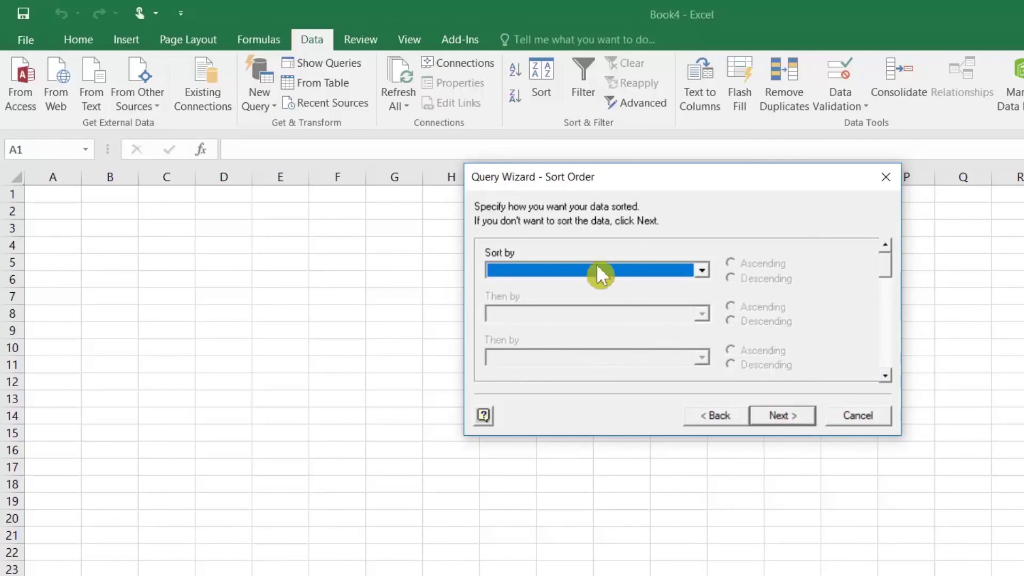
pyautogui.click(795, 415)
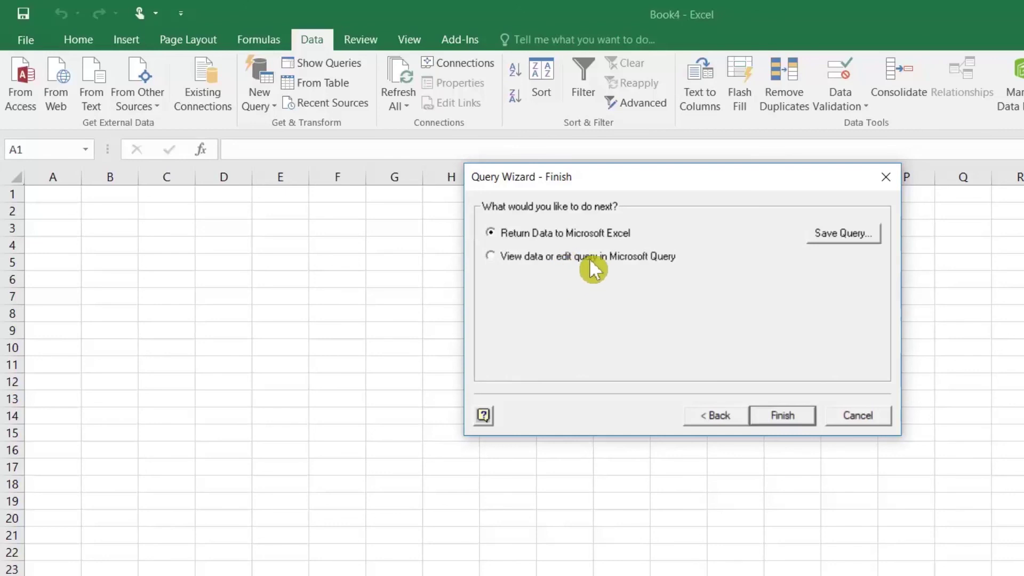
pyautogui.click(783, 416)
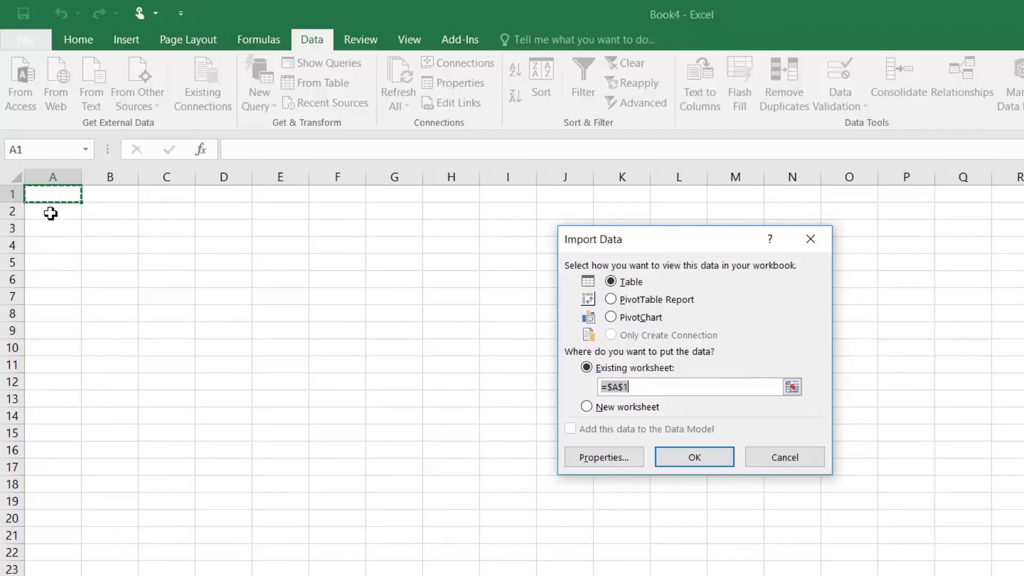
pyautogui.click(50, 214)
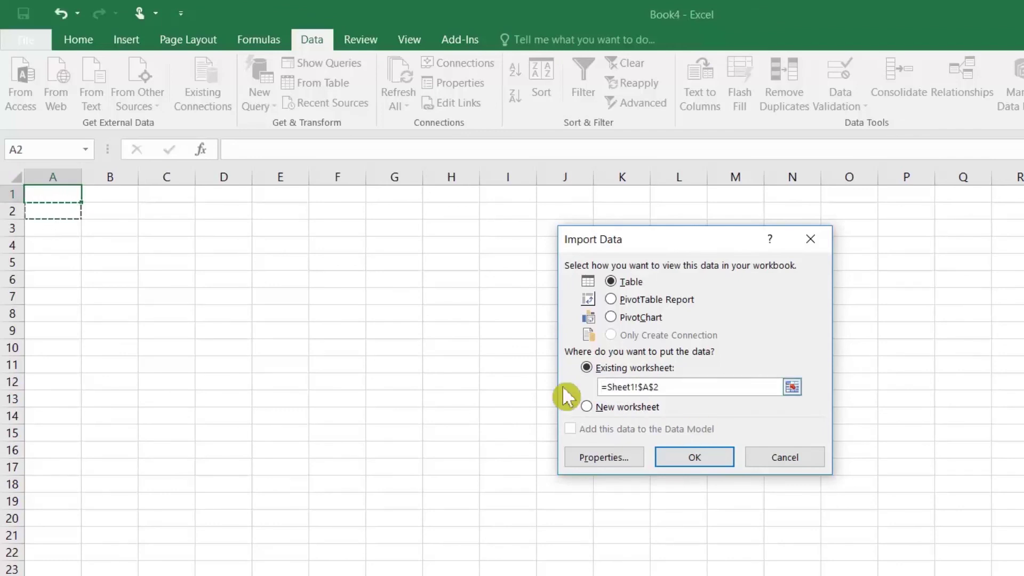
pyautogui.click(688, 457)
pyautogui.click(236, 267)
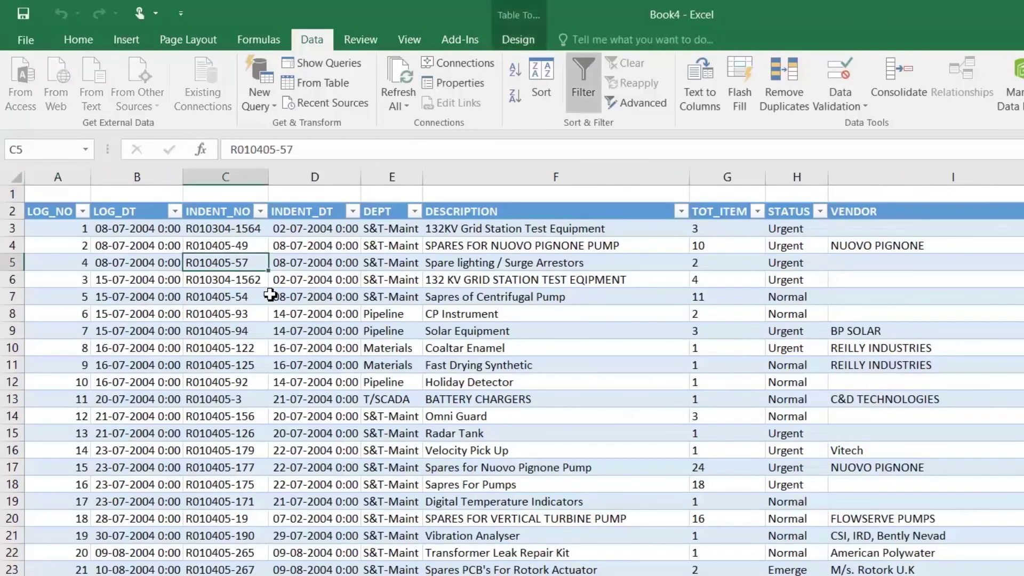
pyautogui.click(151, 263)
pyautogui.scroll(-17, 210, 327)
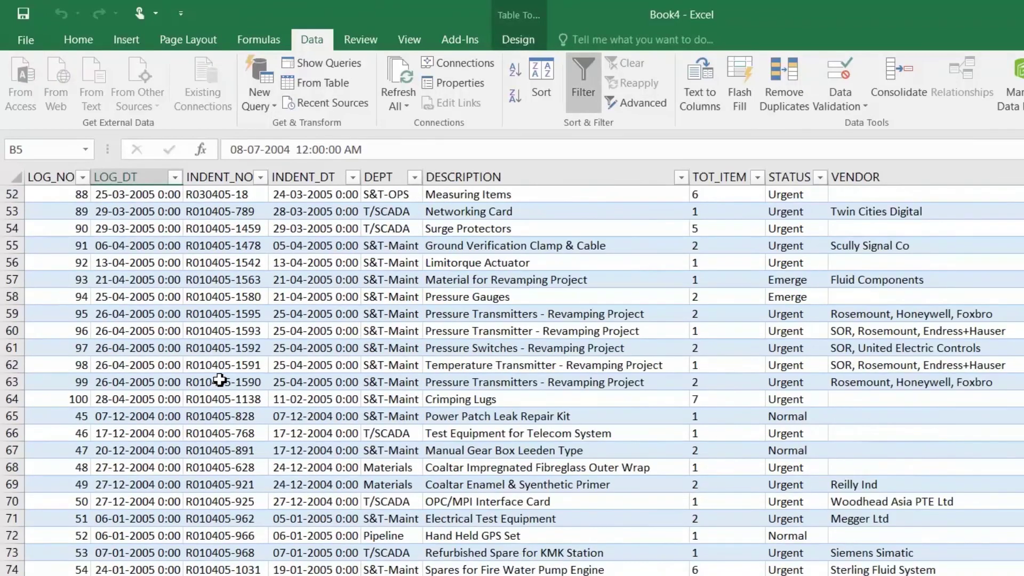
pyautogui.scroll(-3, 645, 256)
pyautogui.click(652, 245)
pyautogui.scroll(13, 657, 242)
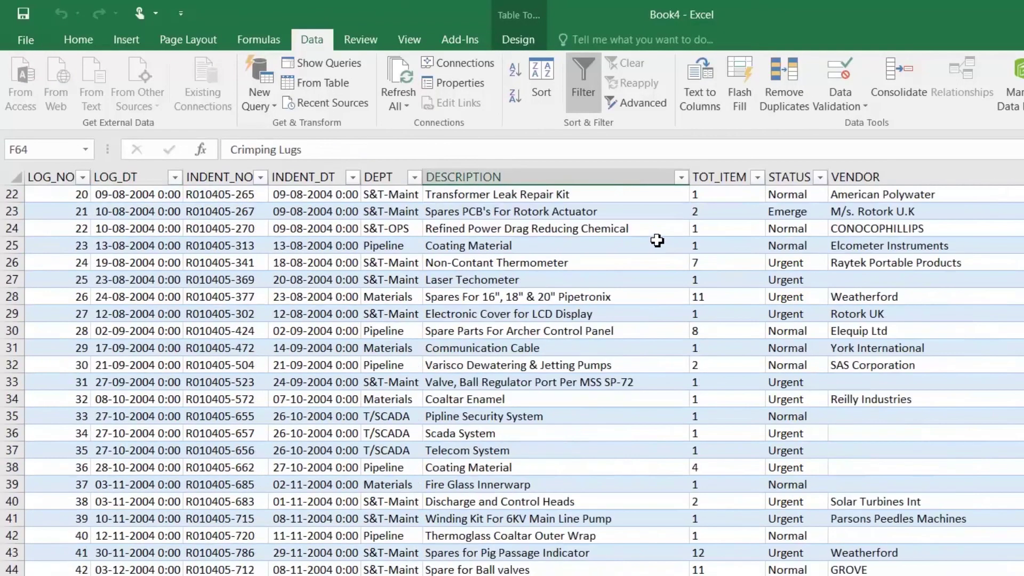
pyautogui.press('Up')
pyautogui.press('Up')
pyautogui.press('Up')
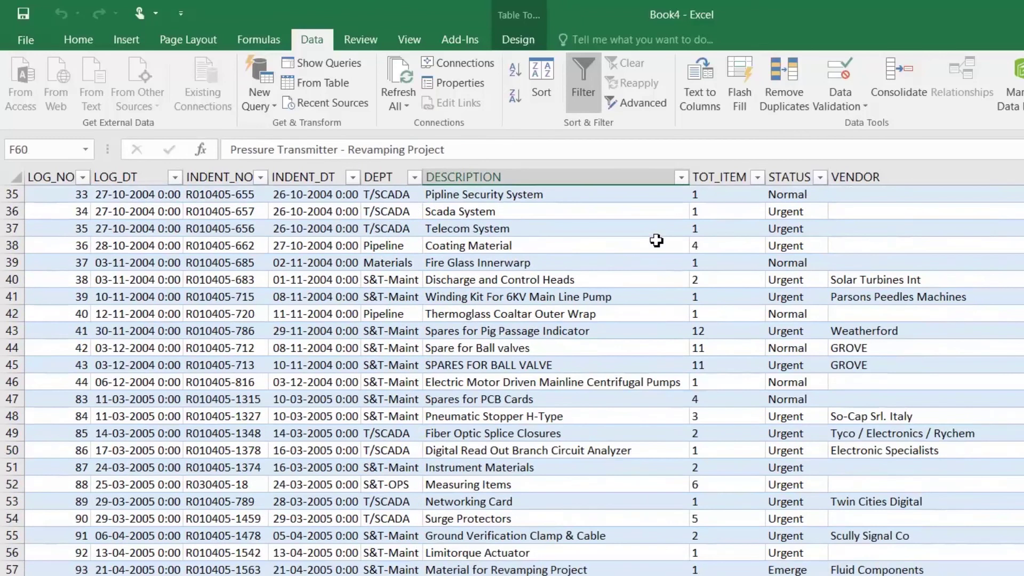
pyautogui.hotkey('ctrl', 'Up')
pyautogui.press('Right')
pyautogui.press('Right')
pyautogui.press('Right')
pyautogui.press('Right')
pyautogui.press('Right')
pyautogui.press('Right')
pyautogui.press('Right')
pyautogui.press('Right')
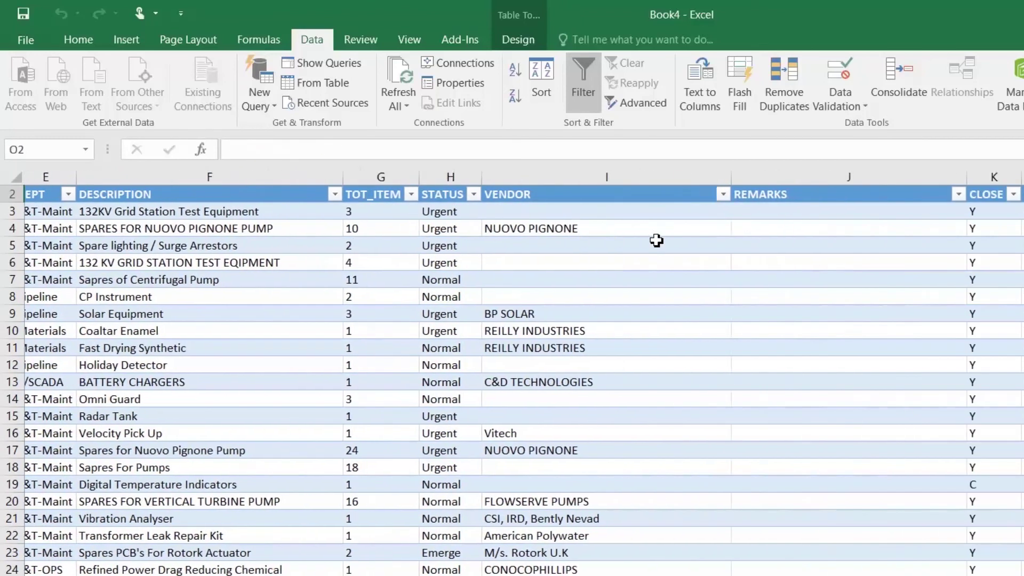
pyautogui.hotkey('ctrl', 'Left')
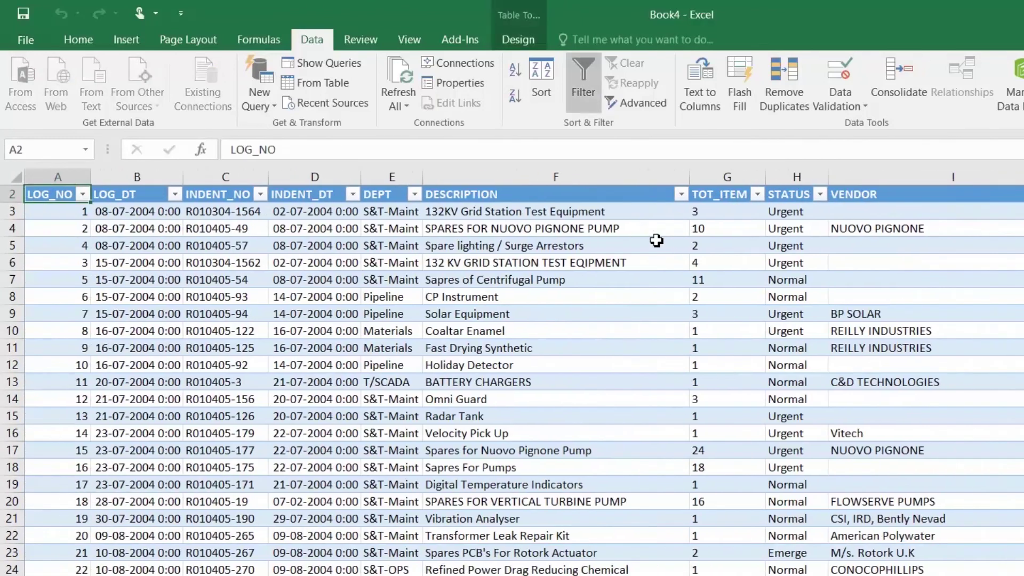
pyautogui.click(137, 314)
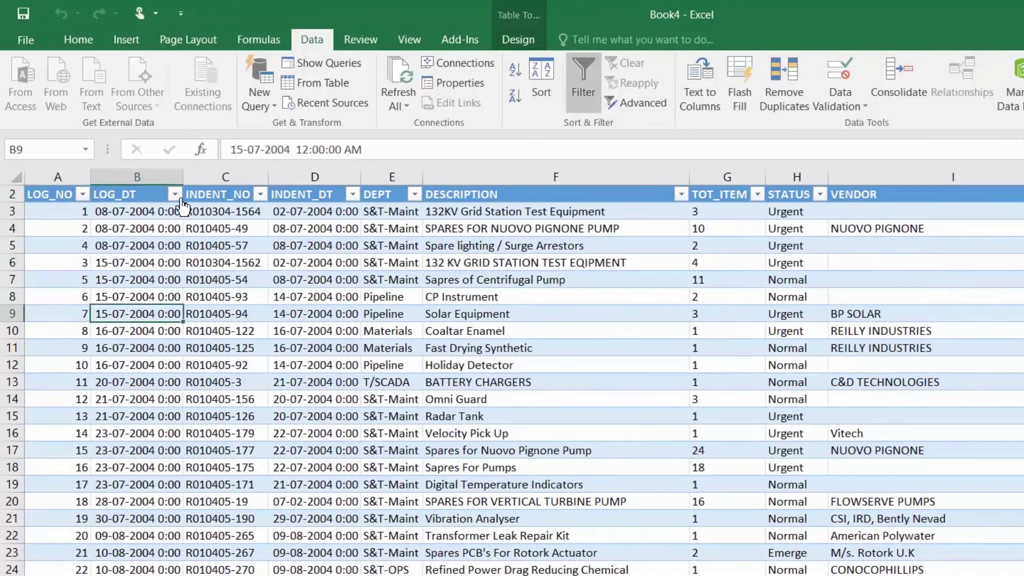
pyautogui.click(175, 194)
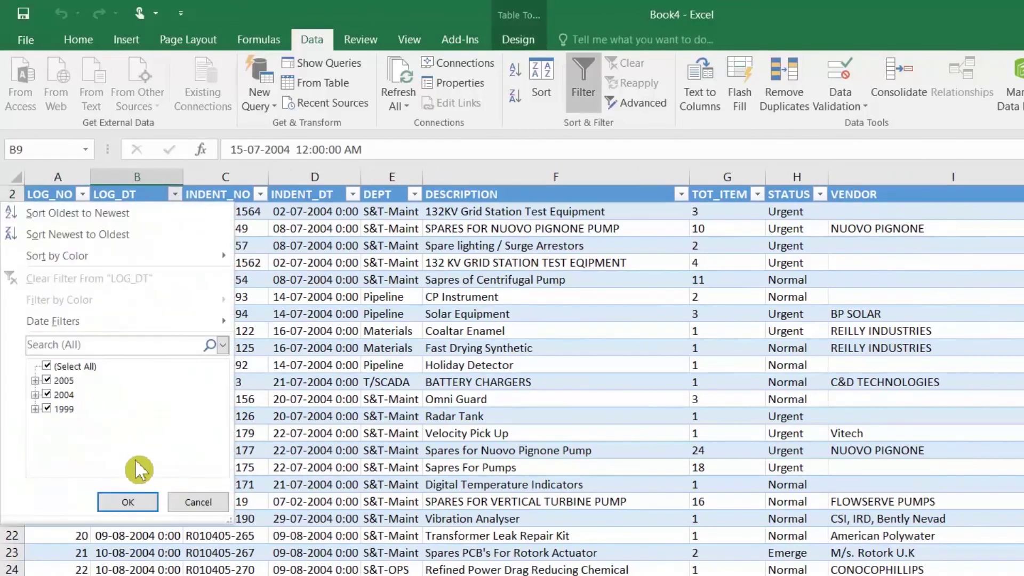
pyautogui.click(210, 502)
pyautogui.click(133, 261)
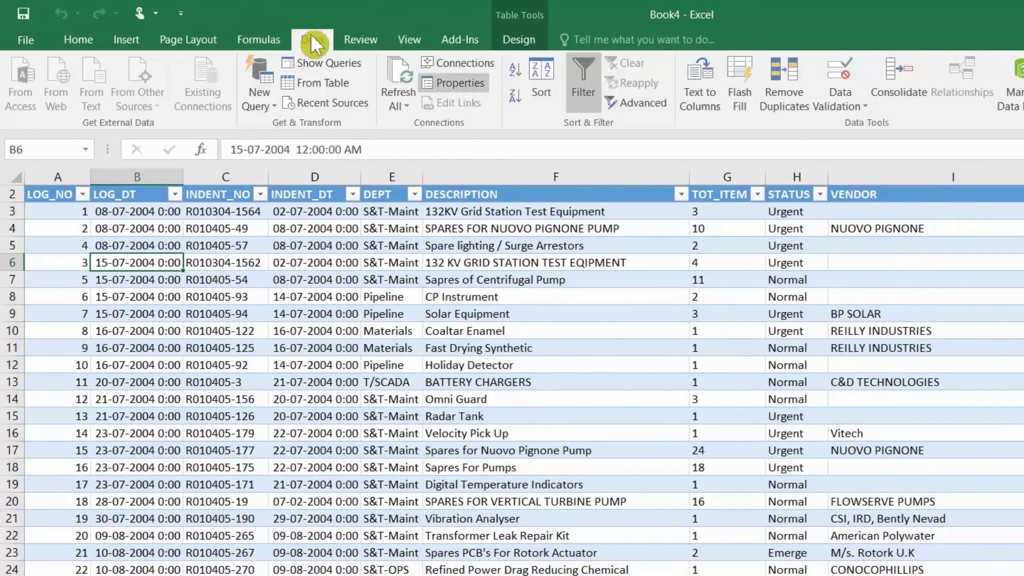
# Change the connection's SQL date cutoff from 2005-11-24 to 2010-11-24 and refresh
pyautogui.click(467, 62)
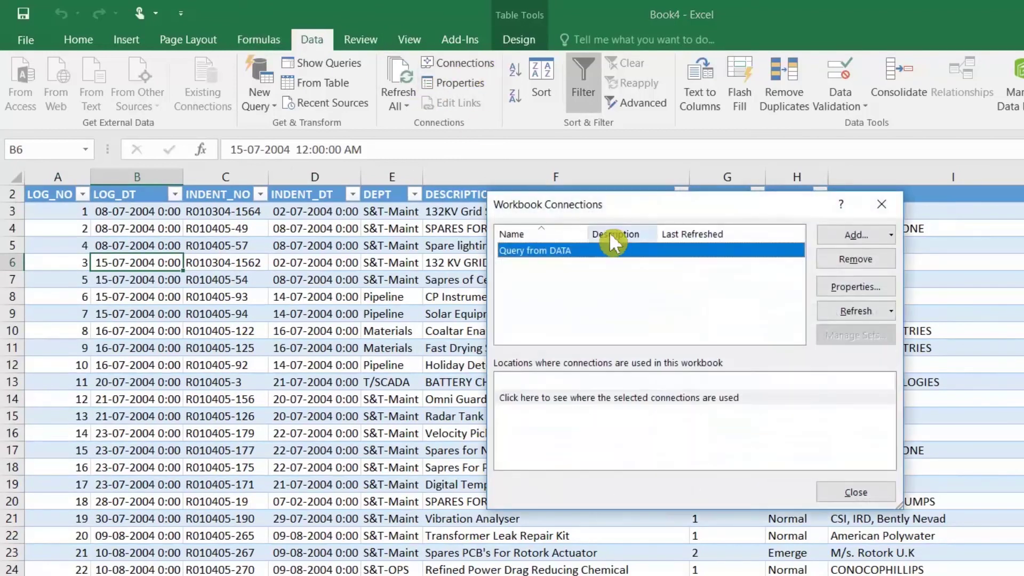
pyautogui.click(852, 288)
pyautogui.click(598, 223)
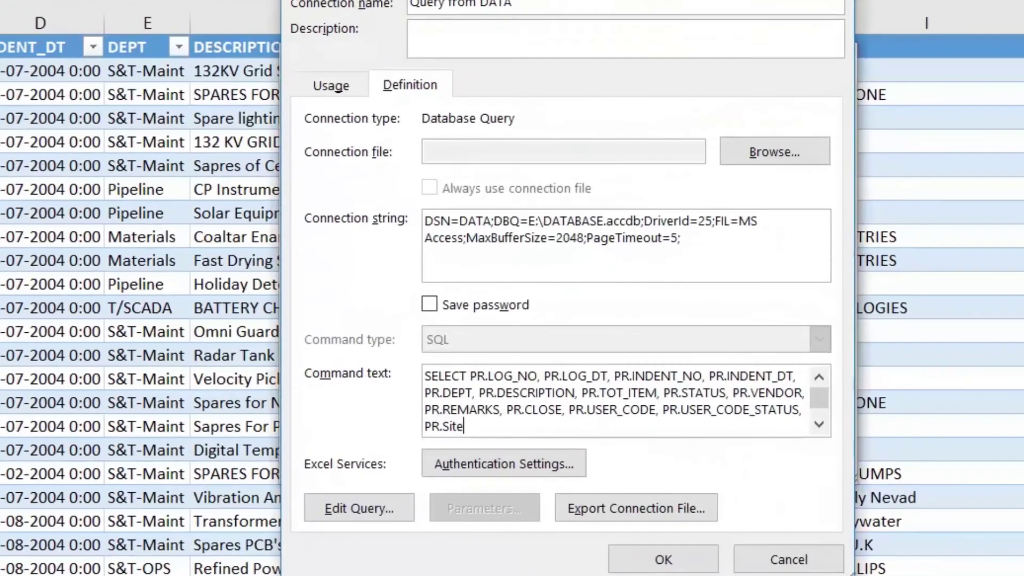
pyautogui.scroll(-1, 747, 459)
pyautogui.click(268, 331)
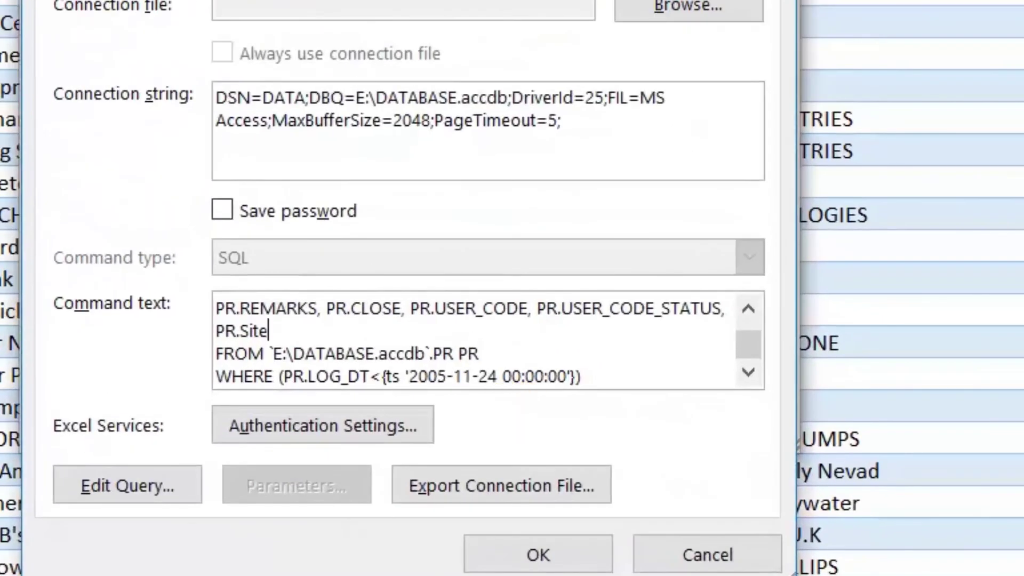
pyautogui.click(447, 376)
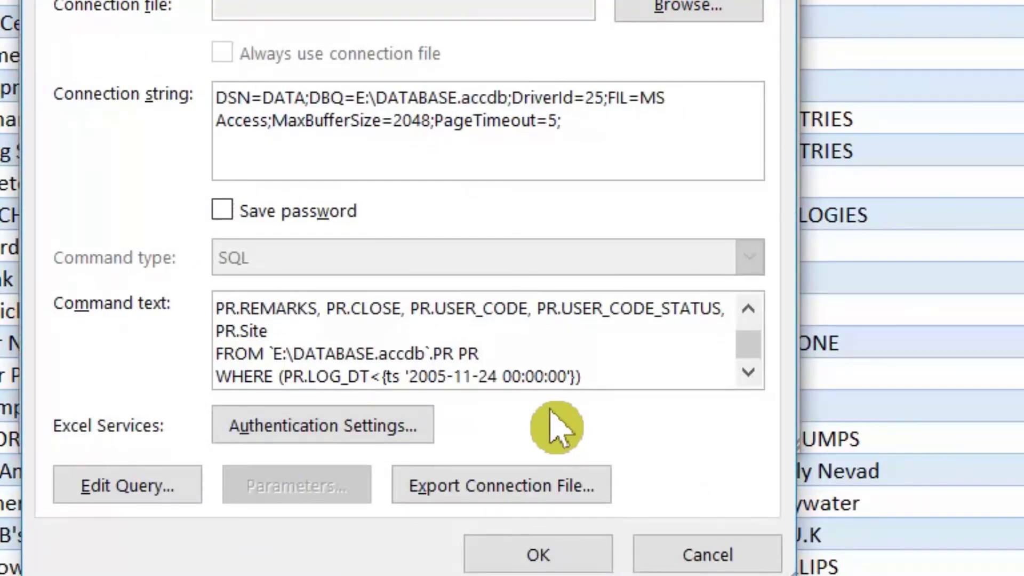
pyautogui.press('BackSpace')
pyautogui.press('BackSpace')
pyautogui.write('10')
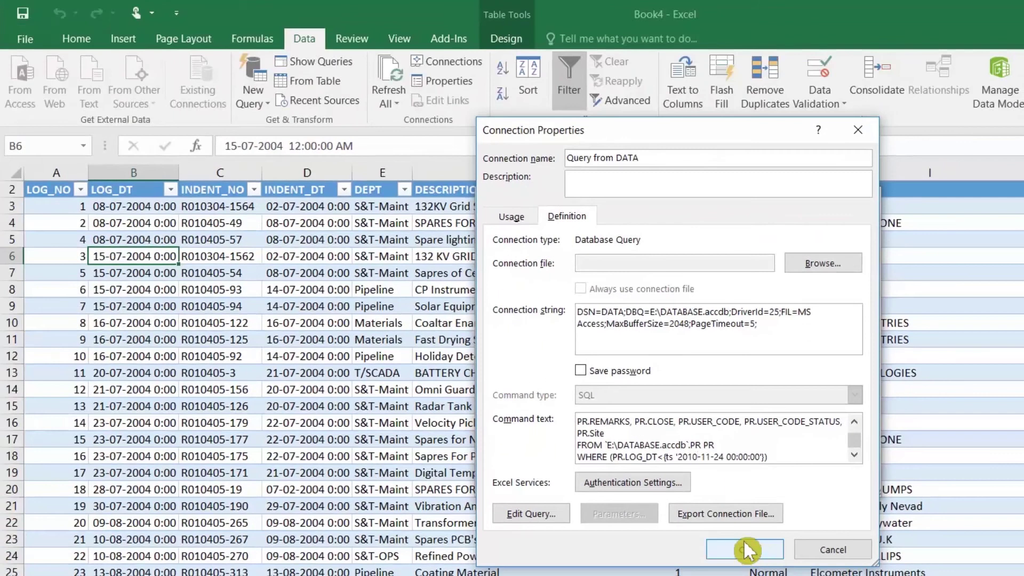
pyautogui.click(747, 549)
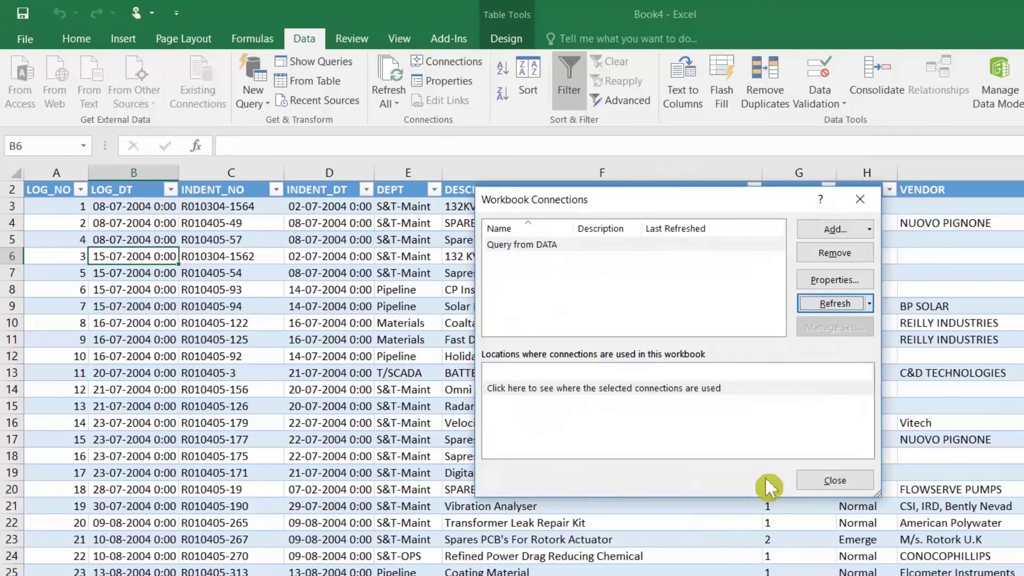
pyautogui.click(815, 481)
# Sort the table by LOG_DT newest first
pyautogui.click(114, 191)
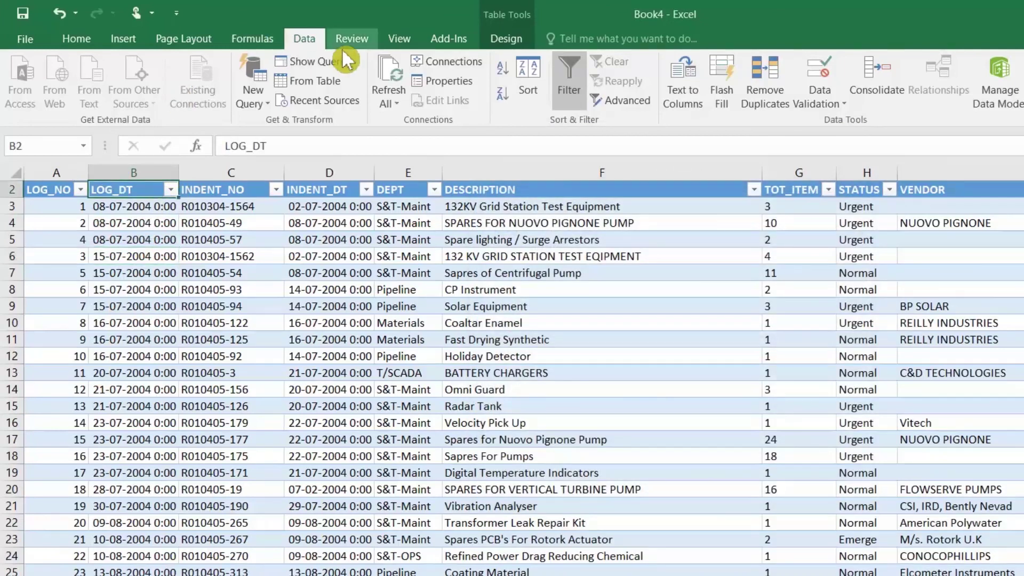
pyautogui.click(501, 109)
pyautogui.click(140, 239)
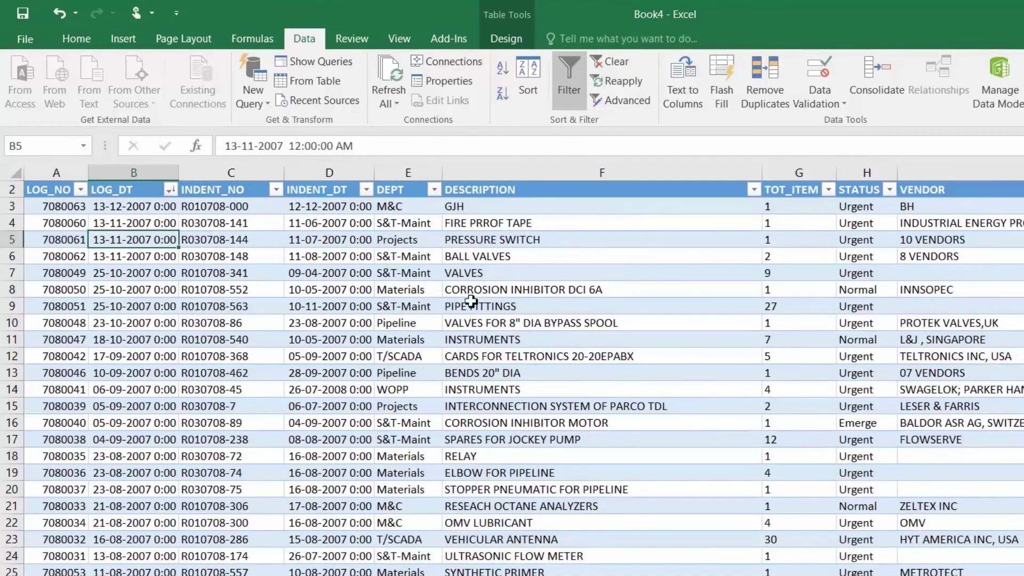
# Inspect the STATUS column's filter values without changing them
pyautogui.click(857, 277)
pyautogui.click(890, 190)
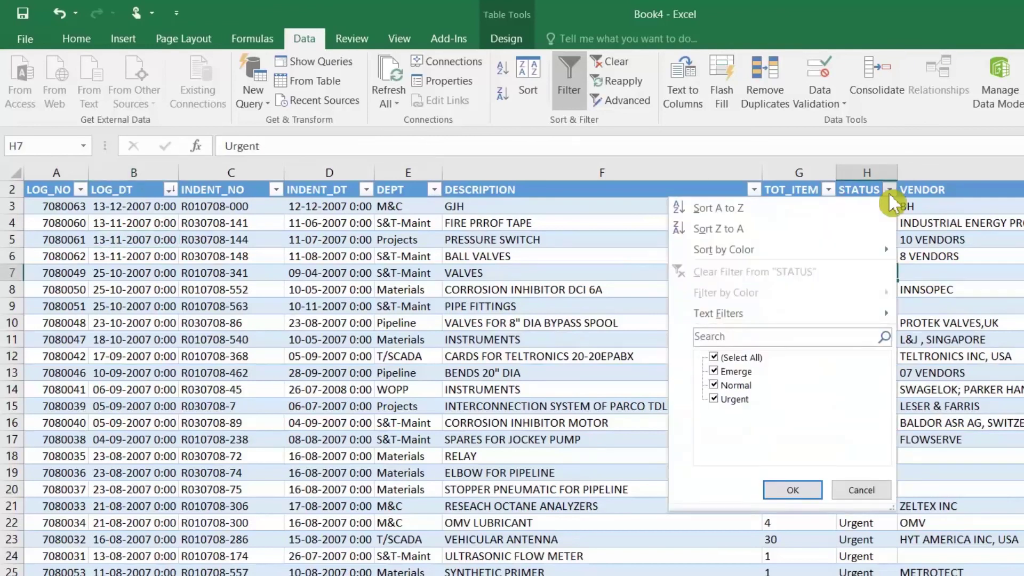
pyautogui.click(889, 193)
pyautogui.click(856, 240)
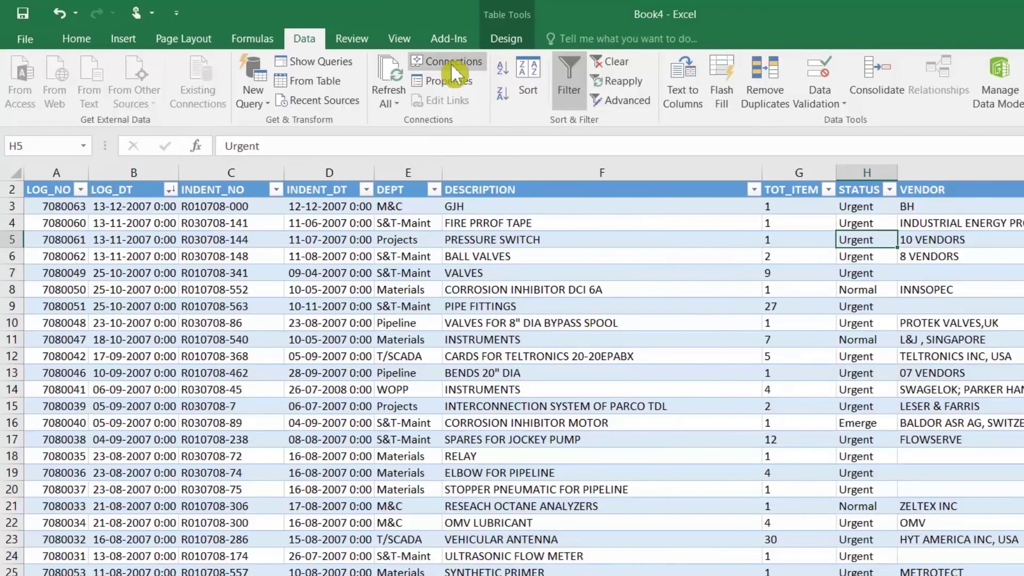
# Add AND STATUS='URGENT' to the query's command text and change the cutoff year to 2020
pyautogui.click(450, 63)
pyautogui.click(845, 283)
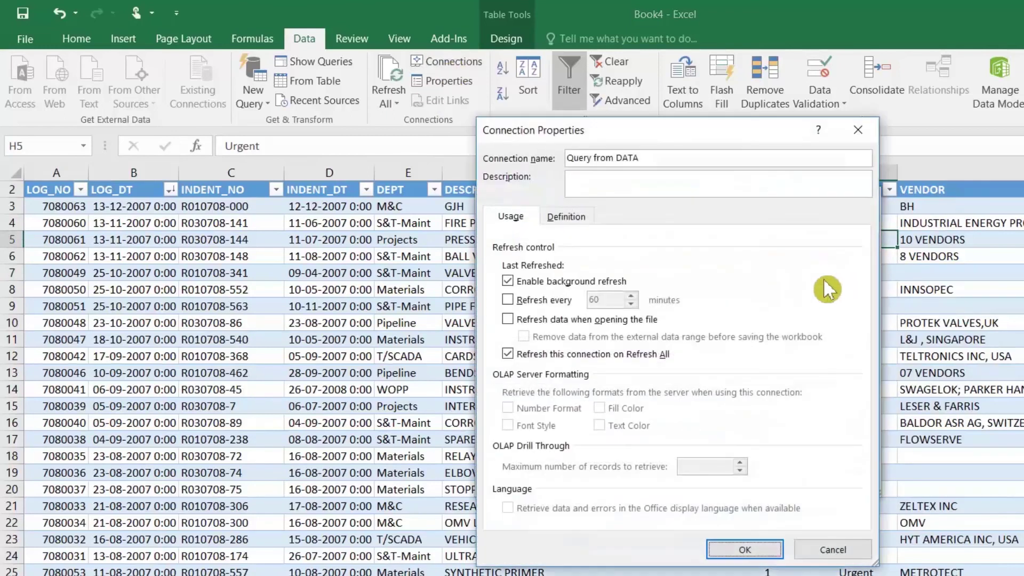
pyautogui.click(574, 210)
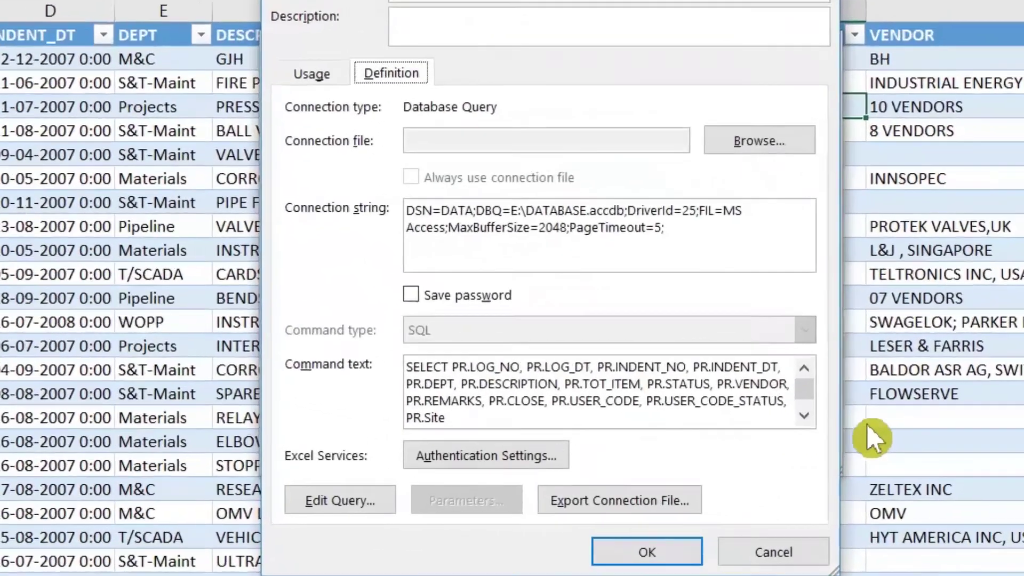
pyautogui.click(849, 449)
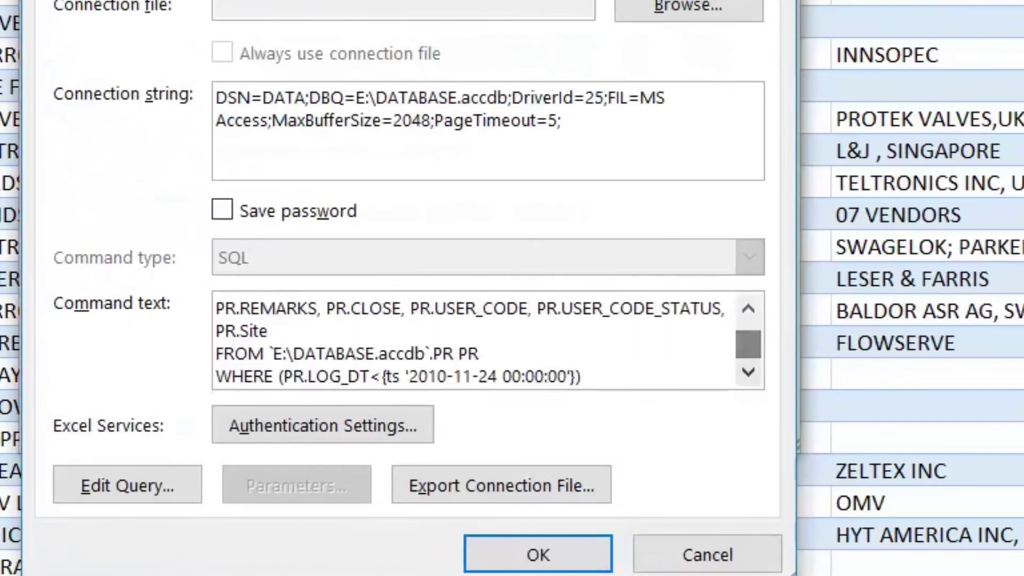
pyautogui.click(597, 377)
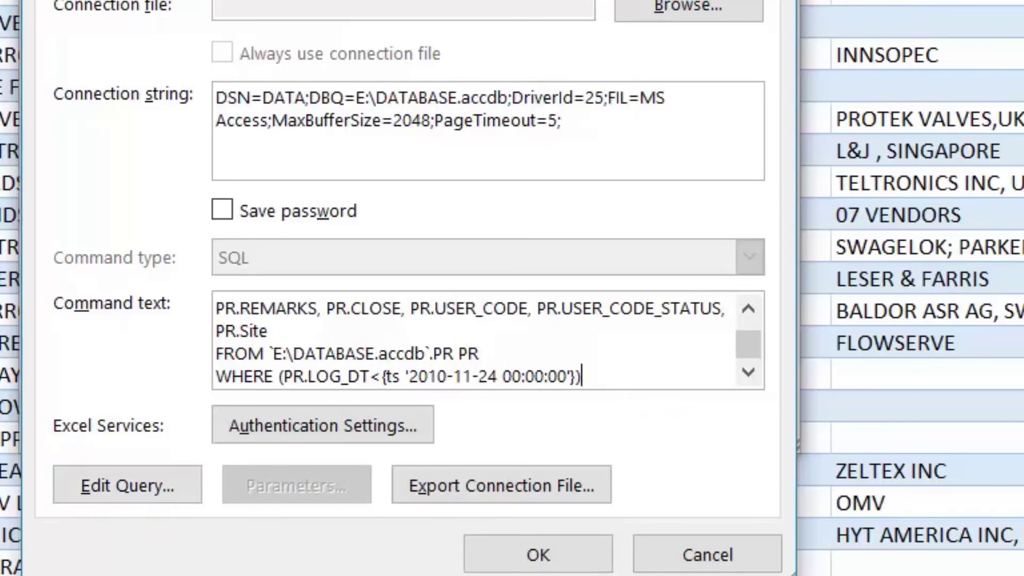
pyautogui.press('Return')
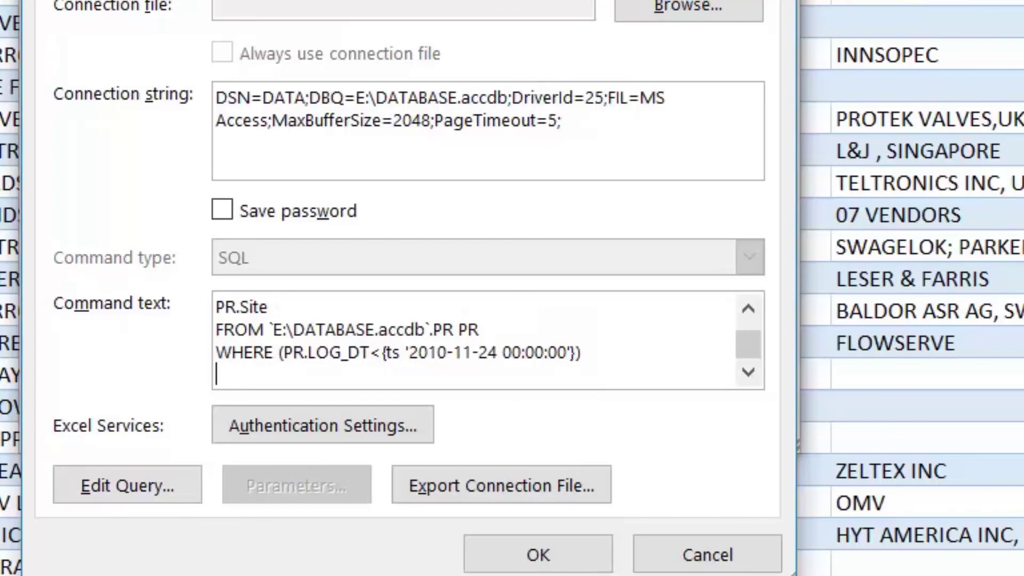
pyautogui.write('AND S')
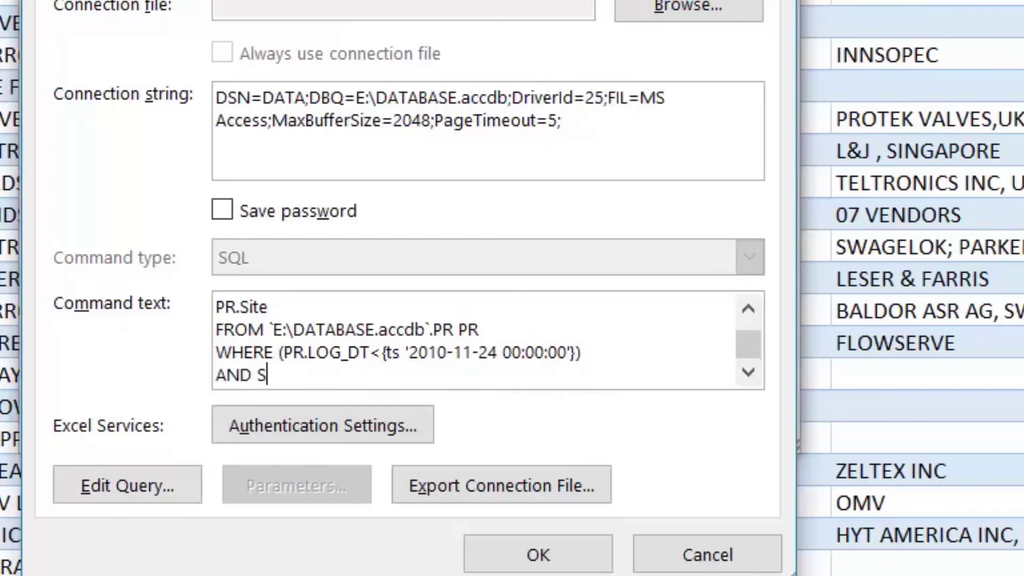
pyautogui.write("TATUS='")
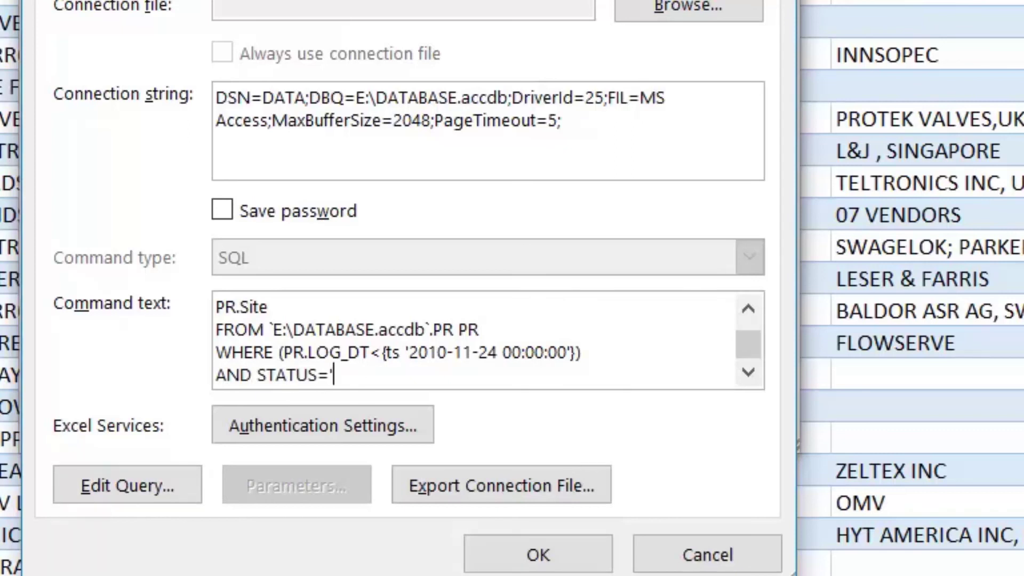
pyautogui.write('URGENT')
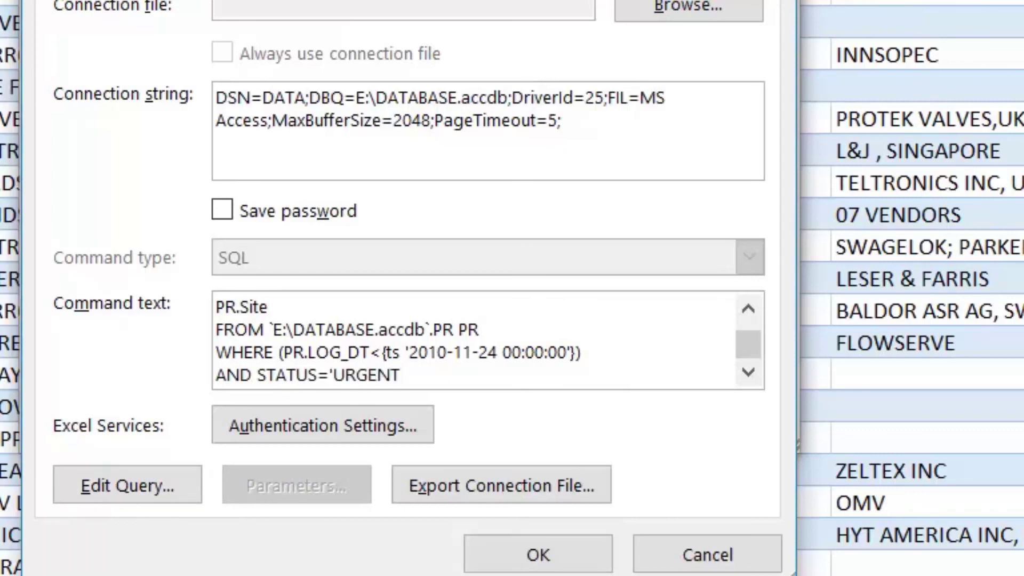
pyautogui.click(447, 352)
pyautogui.press('BackSpace')
pyautogui.write('0')
pyautogui.click(540, 555)
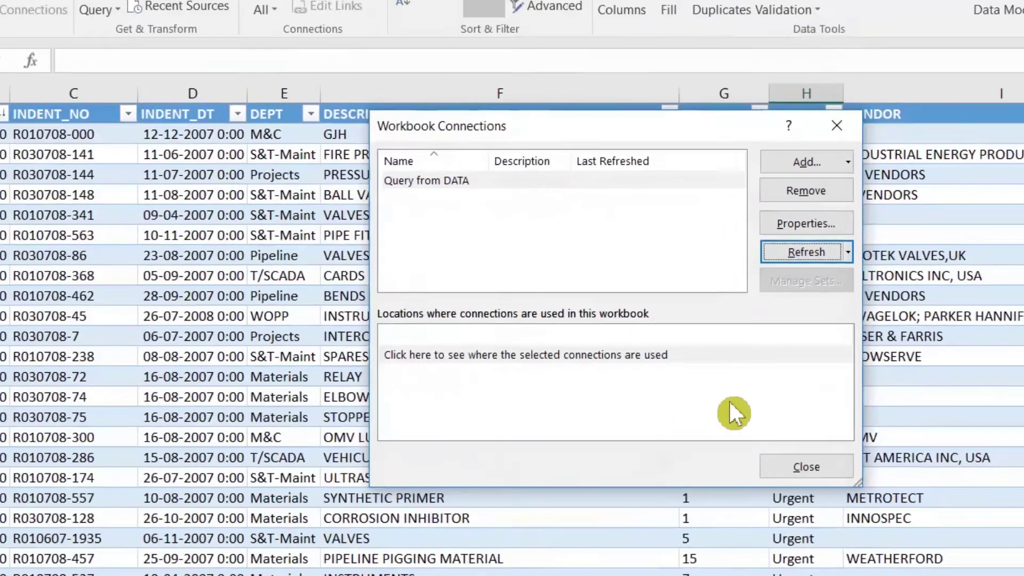
pyautogui.click(733, 432)
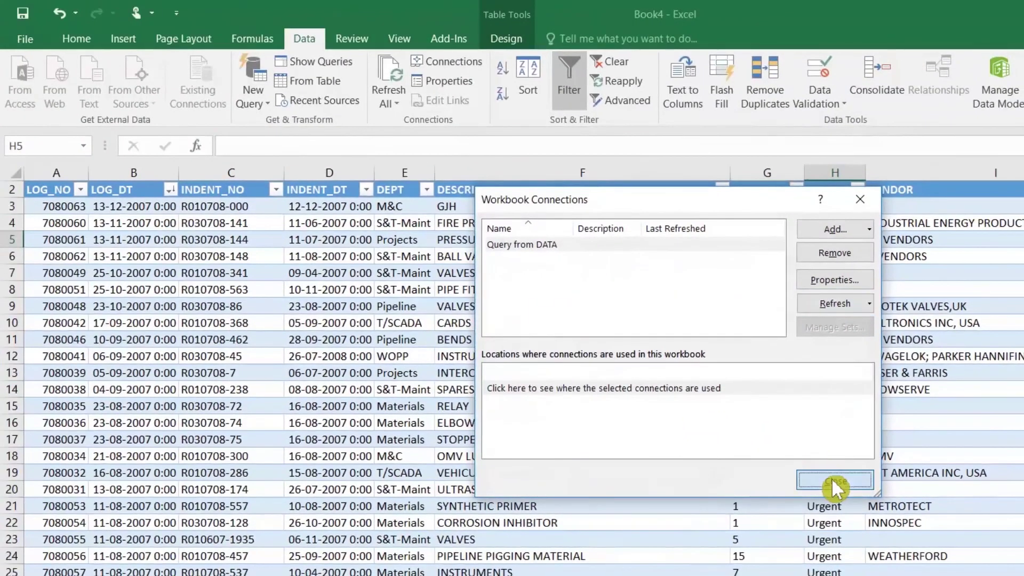
pyautogui.click(836, 273)
# Recheck the STATUS values and sort the refreshed table by LOG_DT newest first
pyautogui.click(840, 207)
pyautogui.click(857, 190)
pyautogui.click(857, 191)
pyautogui.click(840, 240)
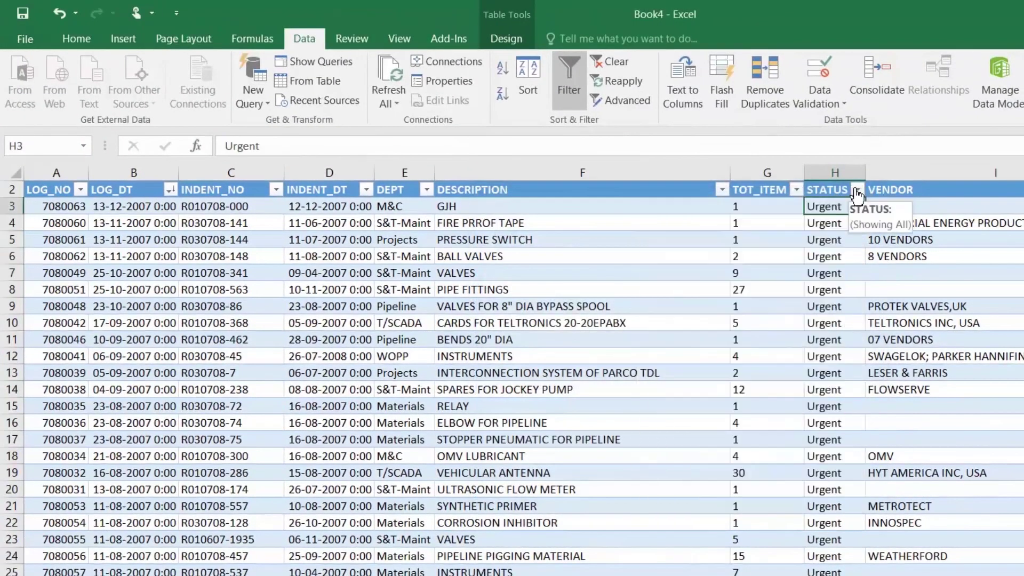
pyautogui.click(171, 191)
pyautogui.click(76, 229)
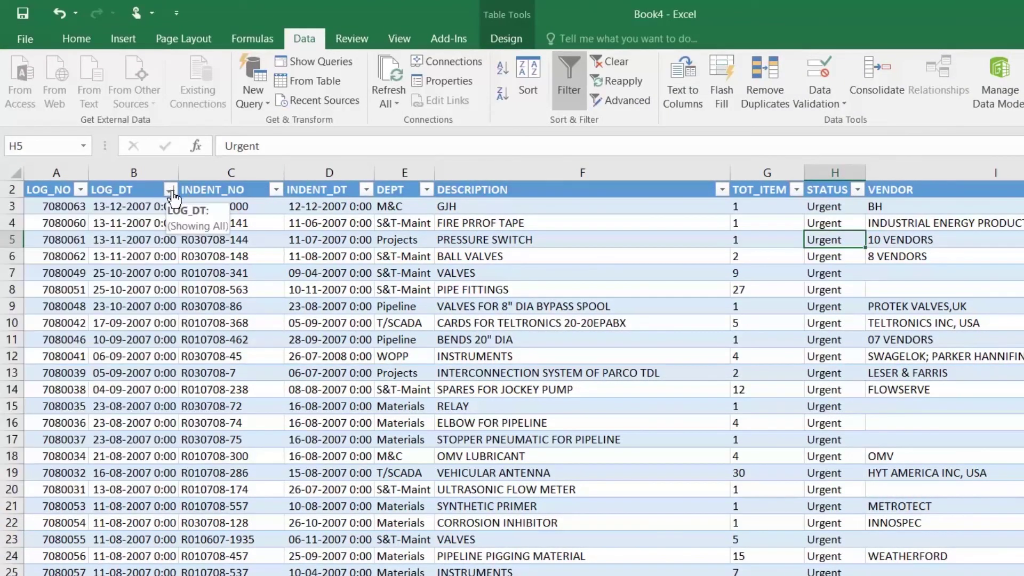
pyautogui.click(148, 258)
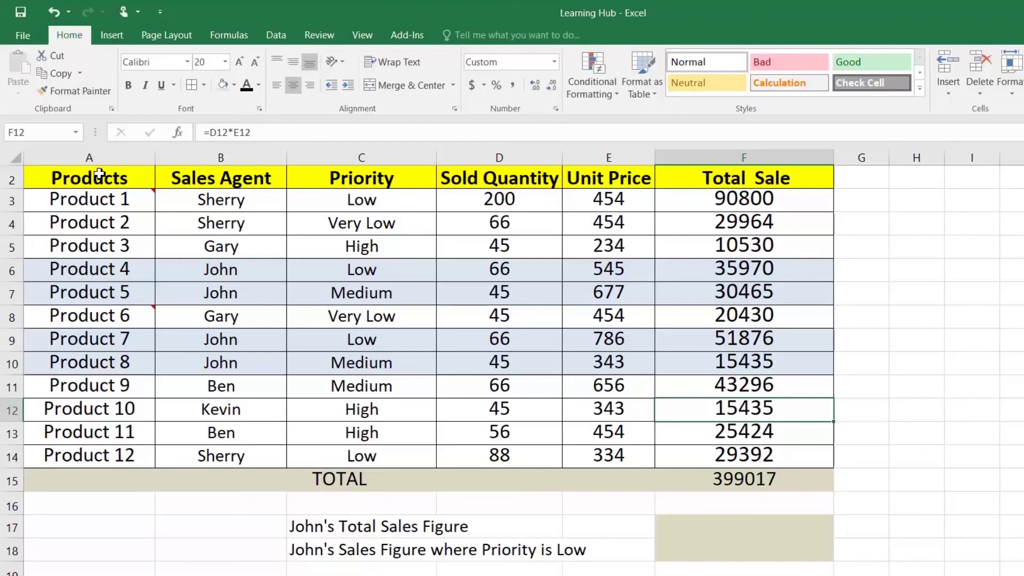
# Review the sales table and its F15 total formula, leaving it unchanged
pyautogui.moveTo(104, 176); pyautogui.dragTo(659, 450)
pyautogui.click(714, 487)
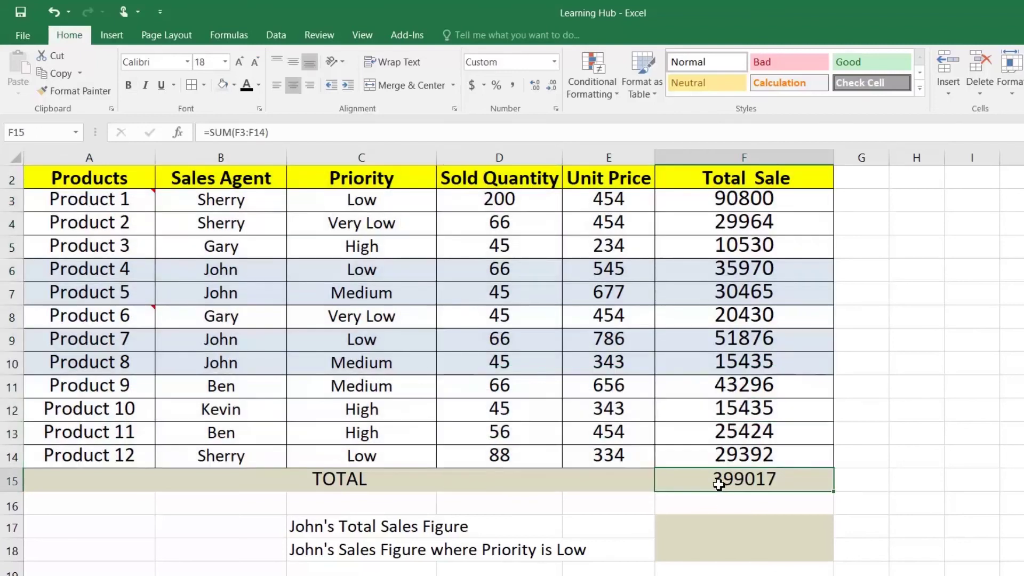
pyautogui.moveTo(739, 202); pyautogui.dragTo(774, 464)
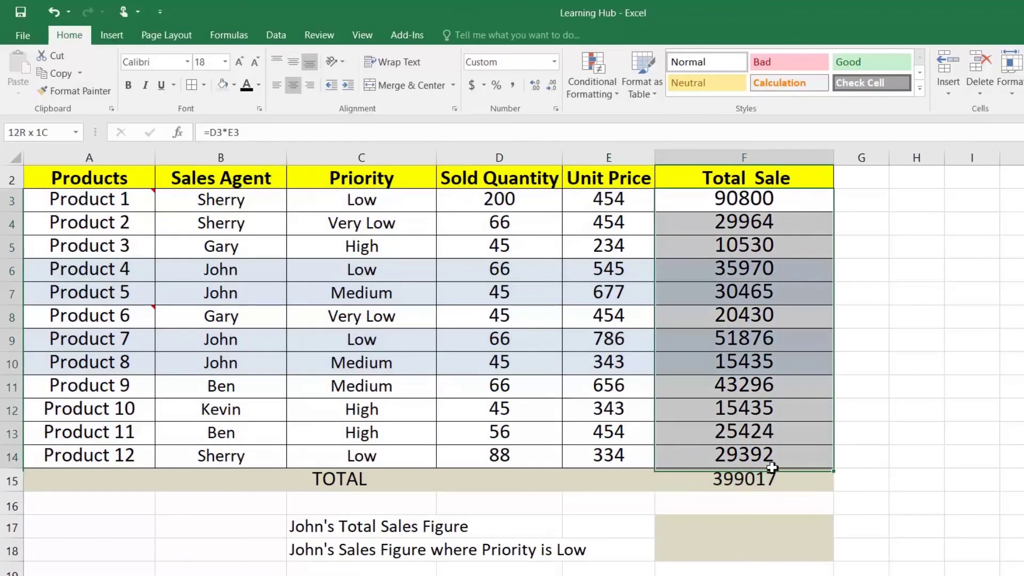
pyautogui.doubleClick(751, 479)
pyautogui.hotkey('ctrl', 'Return')
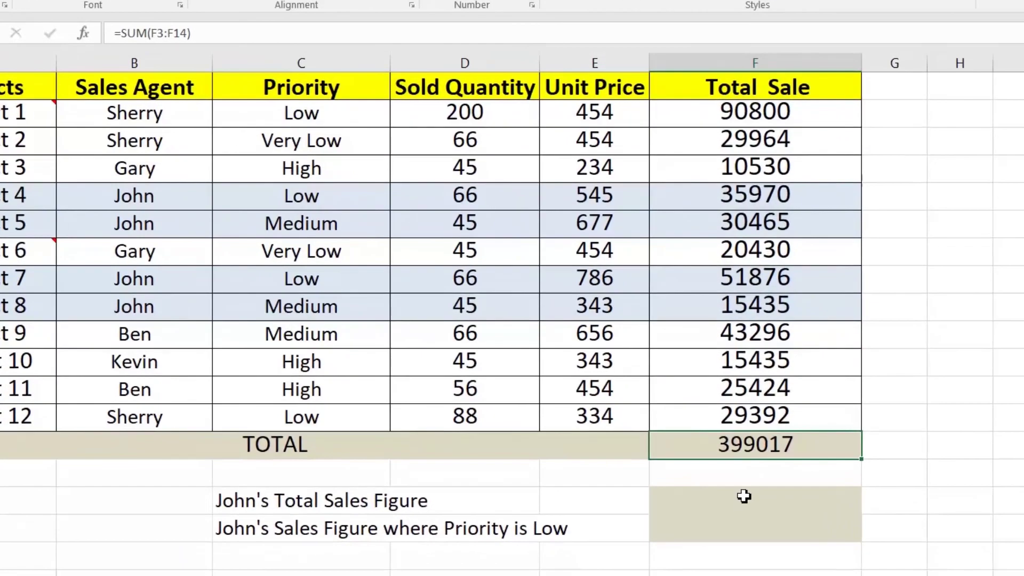
# Enter =SUMIF(B3:B14,"John",F3:F14) as John's Total Sales Figure, giving 133746
pyautogui.click(736, 497)
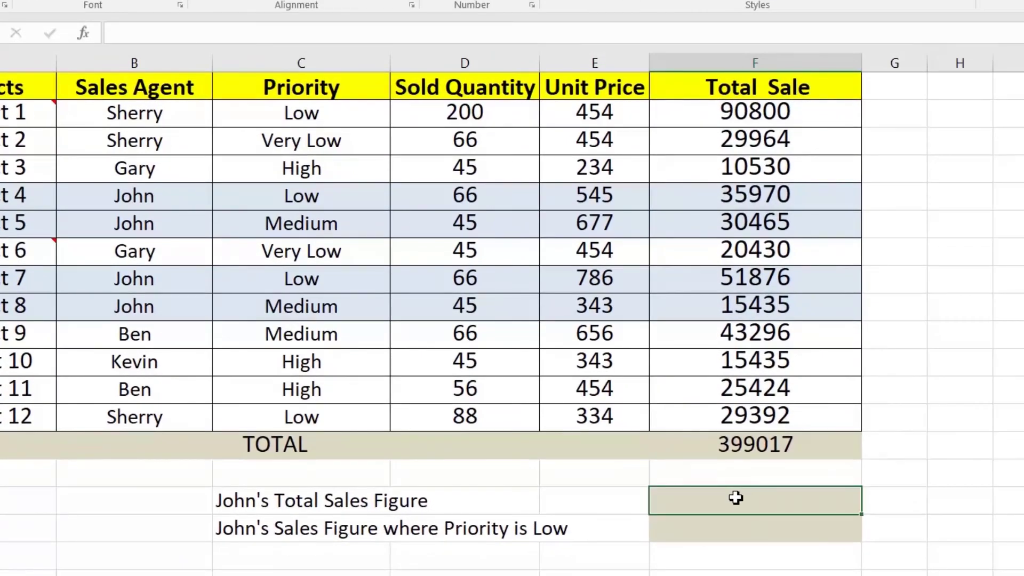
pyautogui.write('=sumif')
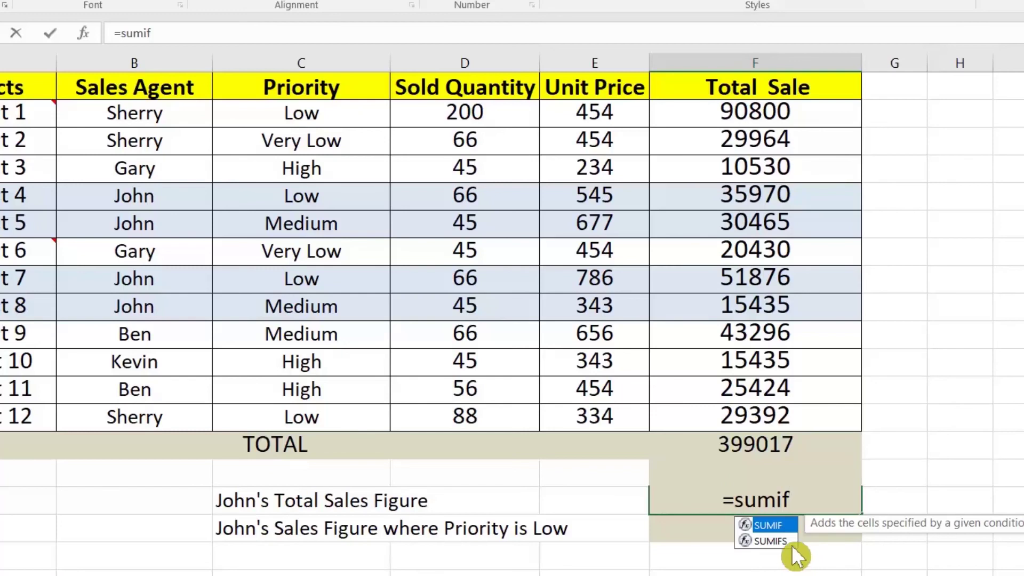
pyautogui.press('Tab')
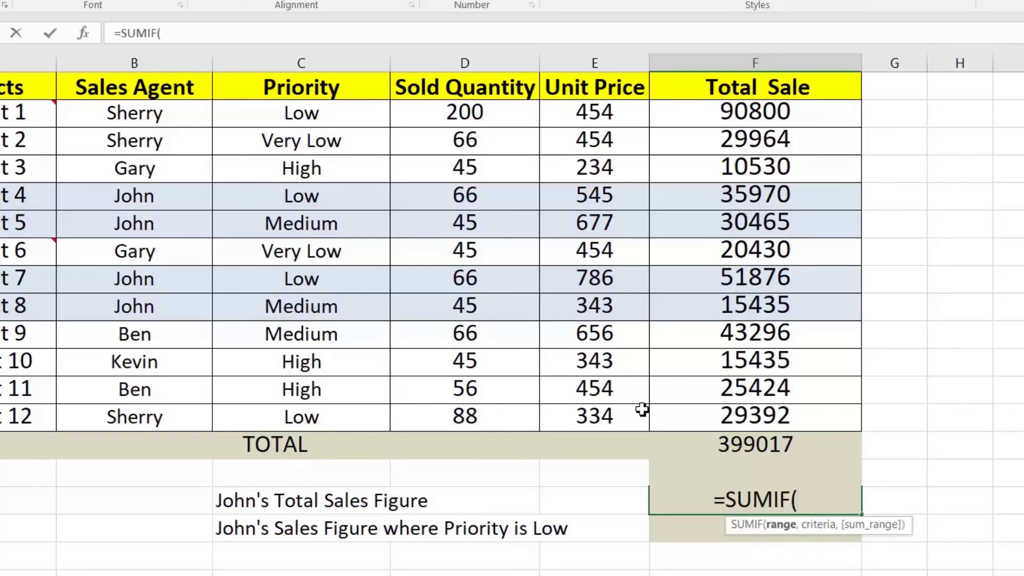
pyautogui.moveTo(149, 119); pyautogui.dragTo(153, 411)
pyautogui.write(',')
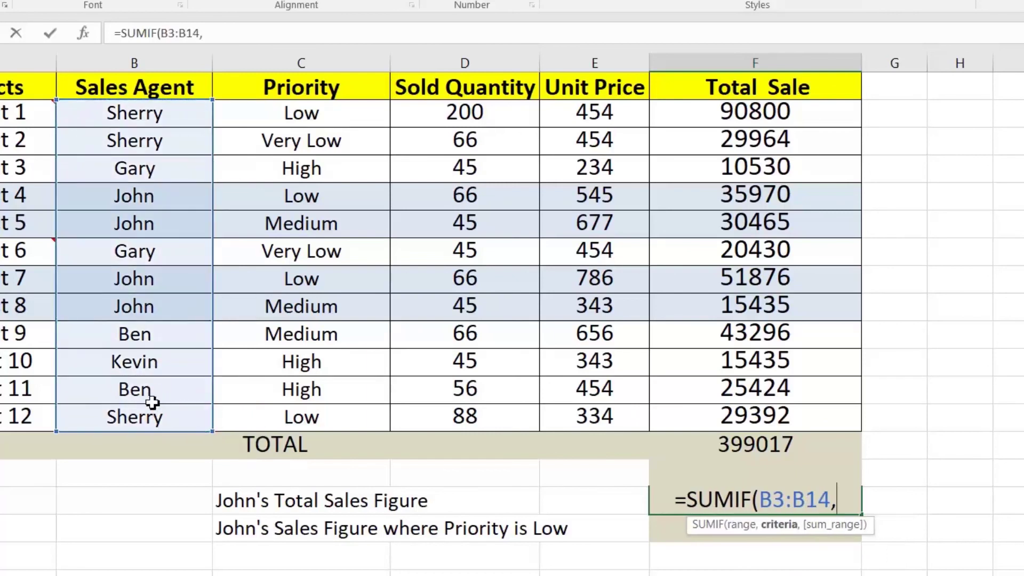
pyautogui.write('"')
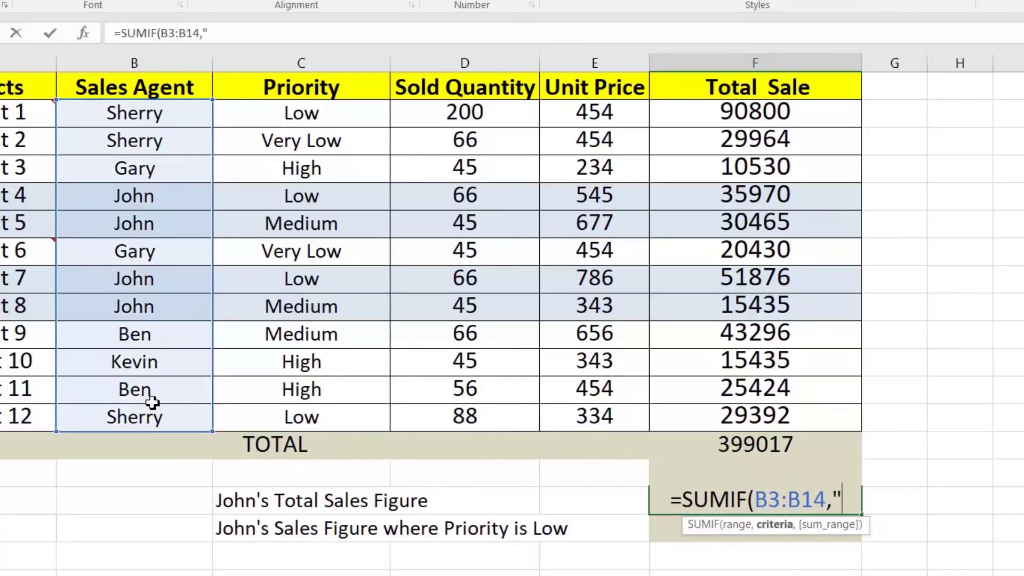
pyautogui.write('John"')
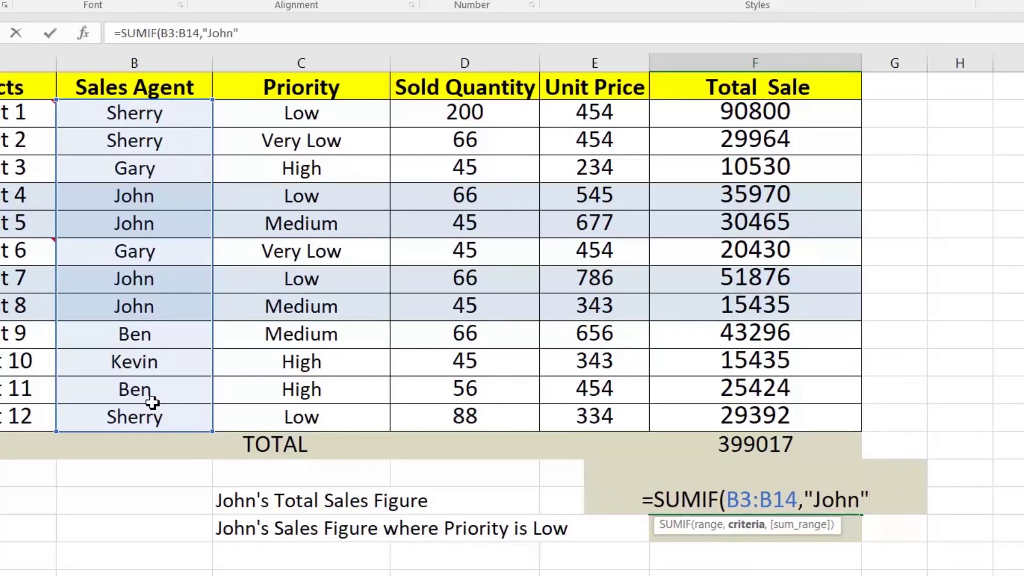
pyautogui.write(',')
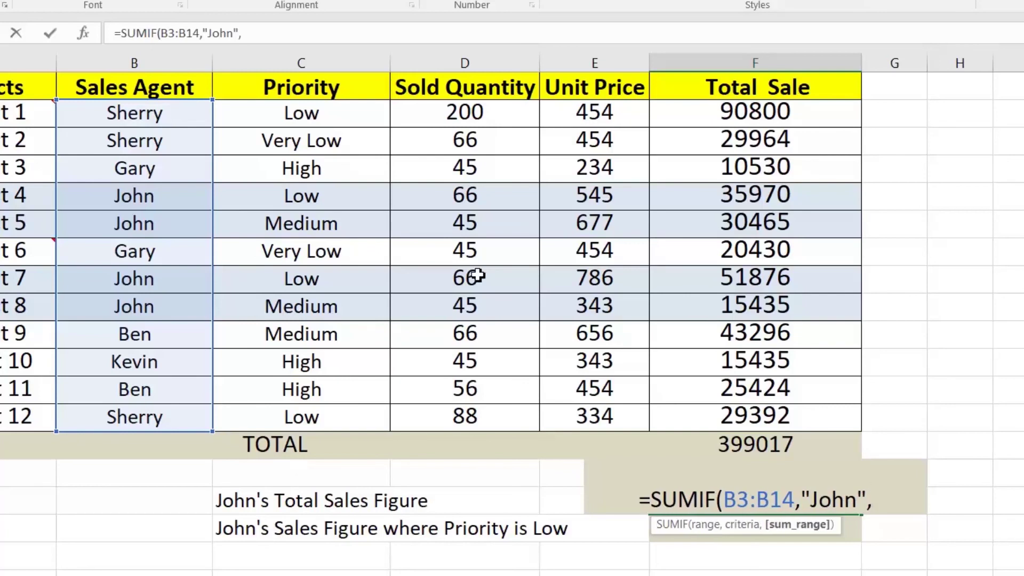
pyautogui.moveTo(710, 121); pyautogui.dragTo(730, 413)
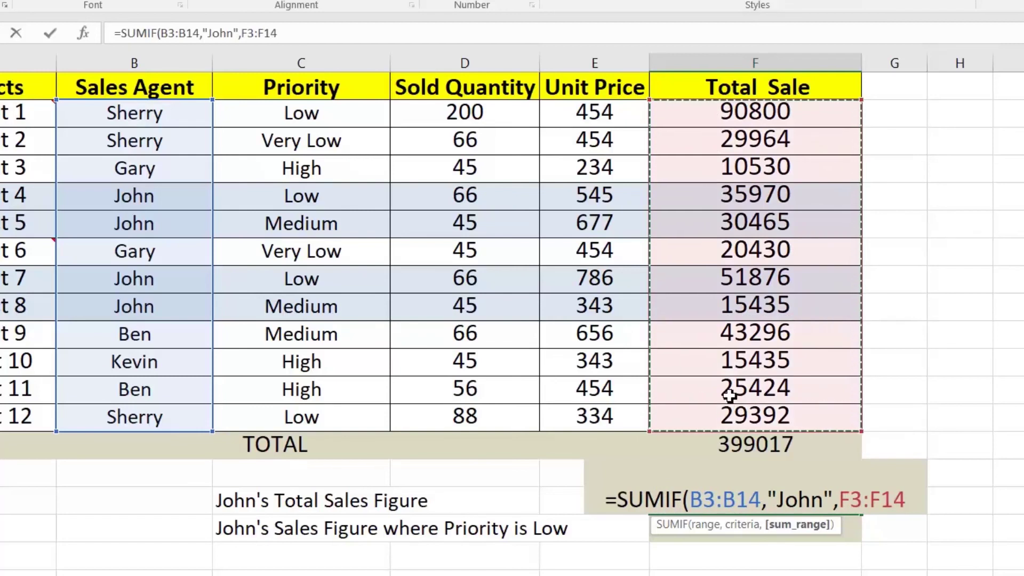
pyautogui.write(')')
pyautogui.press('Return')
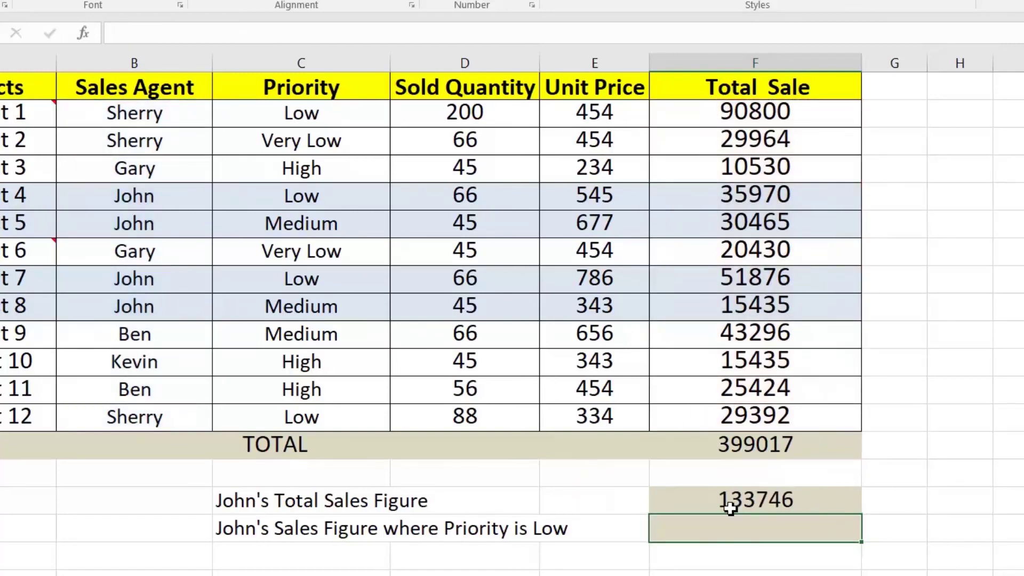
pyautogui.click(728, 499)
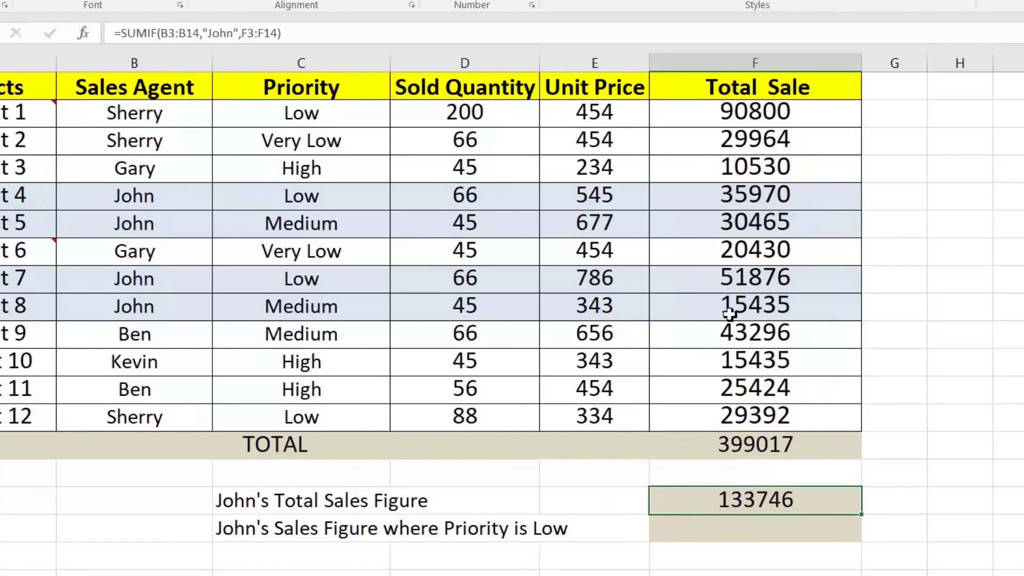
pyautogui.keyDown('ctrl'); pyautogui.click(732, 202); pyautogui.keyUp('ctrl')
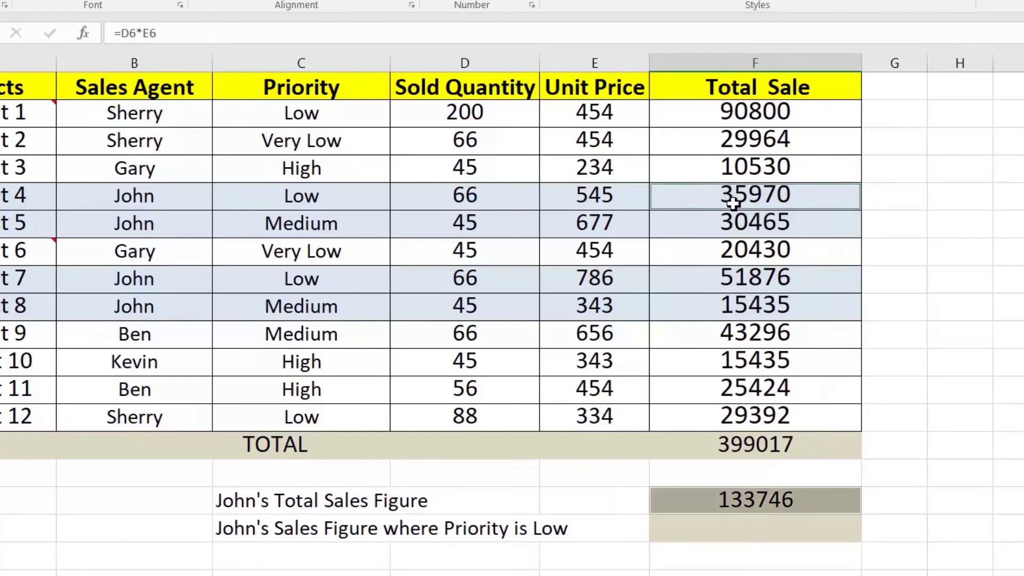
pyautogui.moveTo(733, 201); pyautogui.dragTo(737, 229)
pyautogui.keyDown('ctrl'); pyautogui.moveTo(750, 283); pyautogui.dragTo(753, 305); pyautogui.keyUp('ctrl')
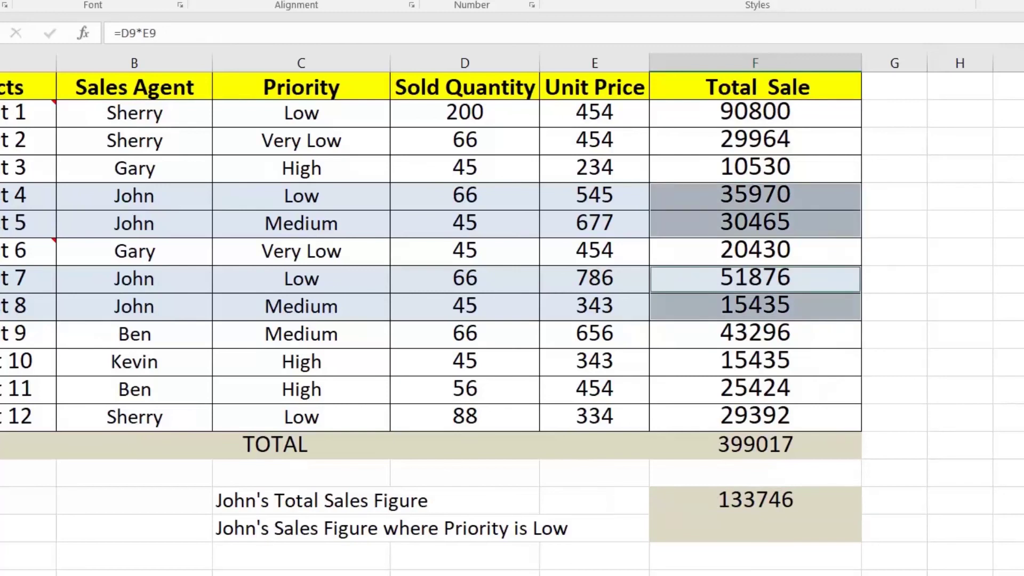
pyautogui.click(779, 499)
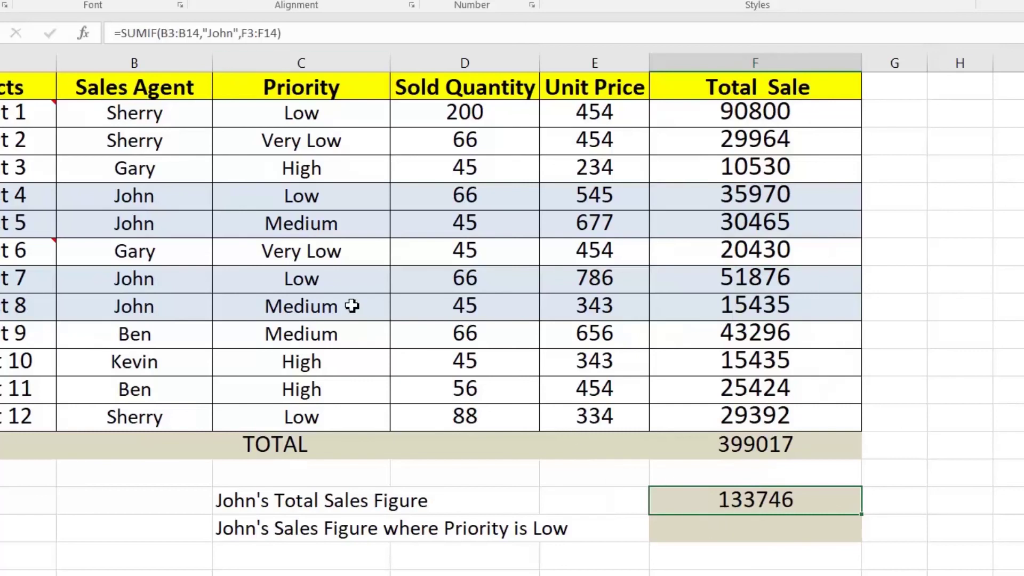
pyautogui.click(286, 198)
pyautogui.click(283, 282)
pyautogui.click(283, 199)
pyautogui.click(283, 282)
pyautogui.click(282, 200)
pyautogui.click(291, 287)
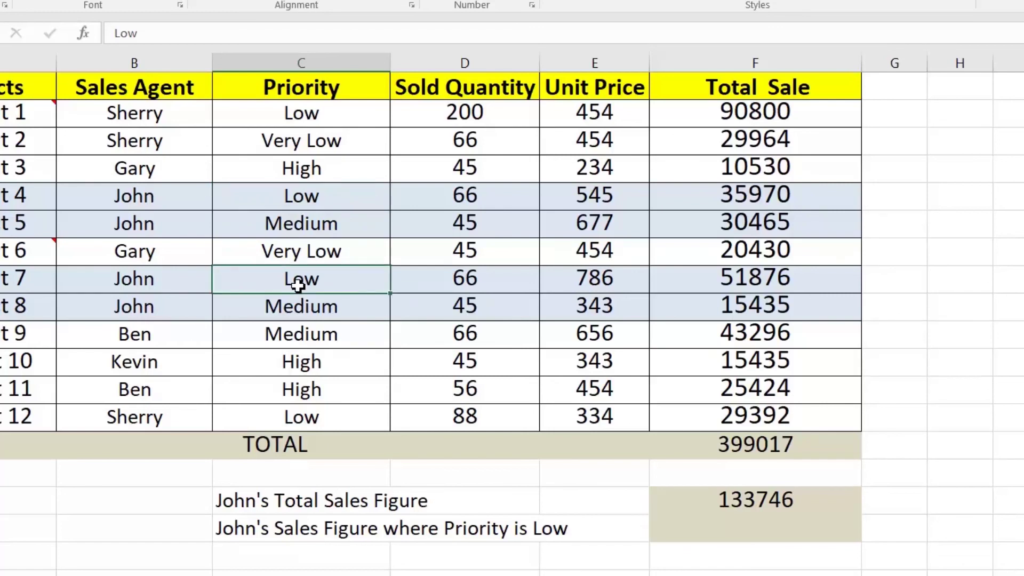
pyautogui.click(748, 525)
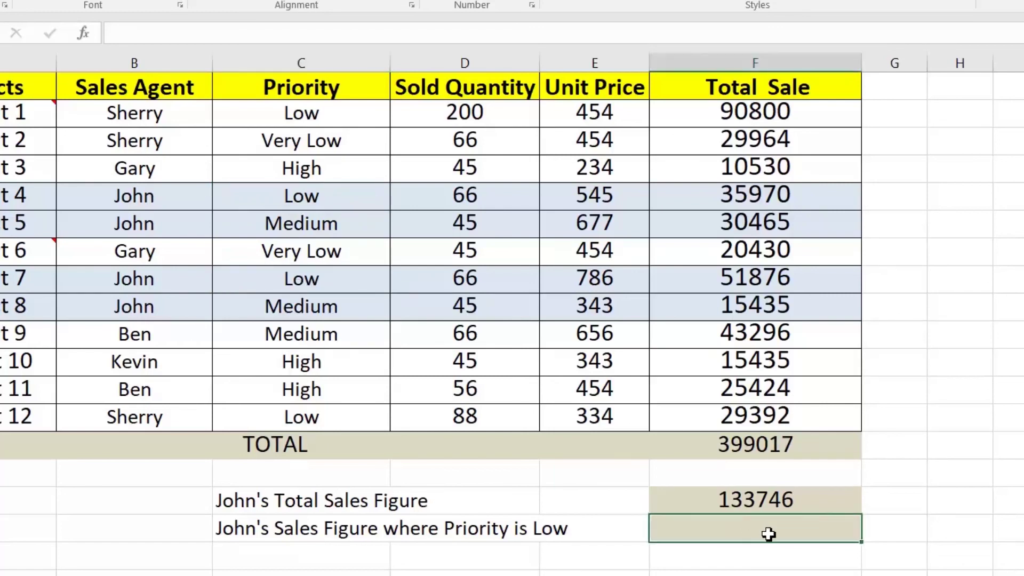
# Enter =SUMIFS(F3:F14,B3:B14,"John",C3:C14,"Low") for John's Low-priority sales, returning 87846
pyautogui.write('=sum')
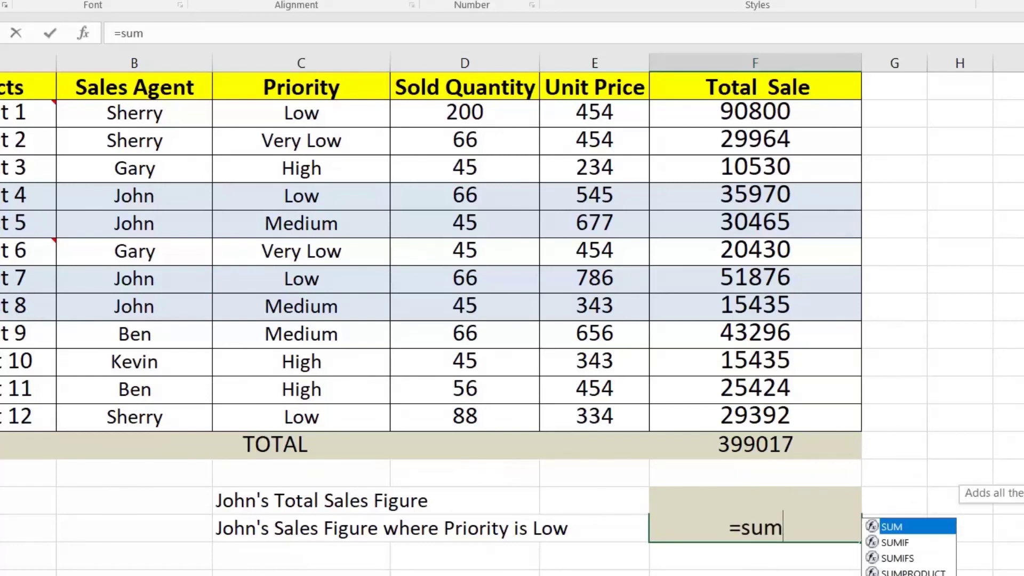
pyautogui.write('if')
pyautogui.press('Down')
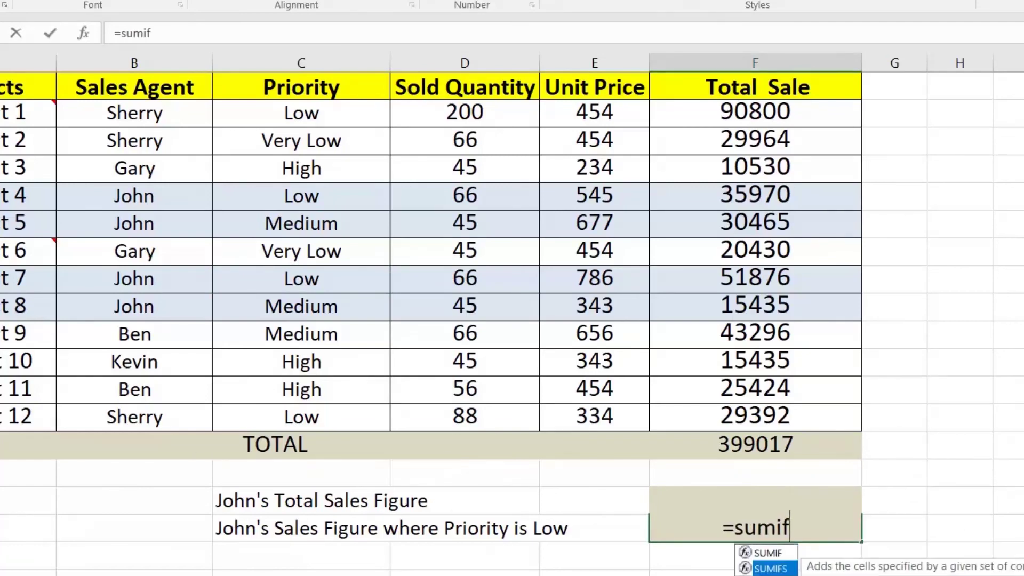
pyautogui.press('Tab')
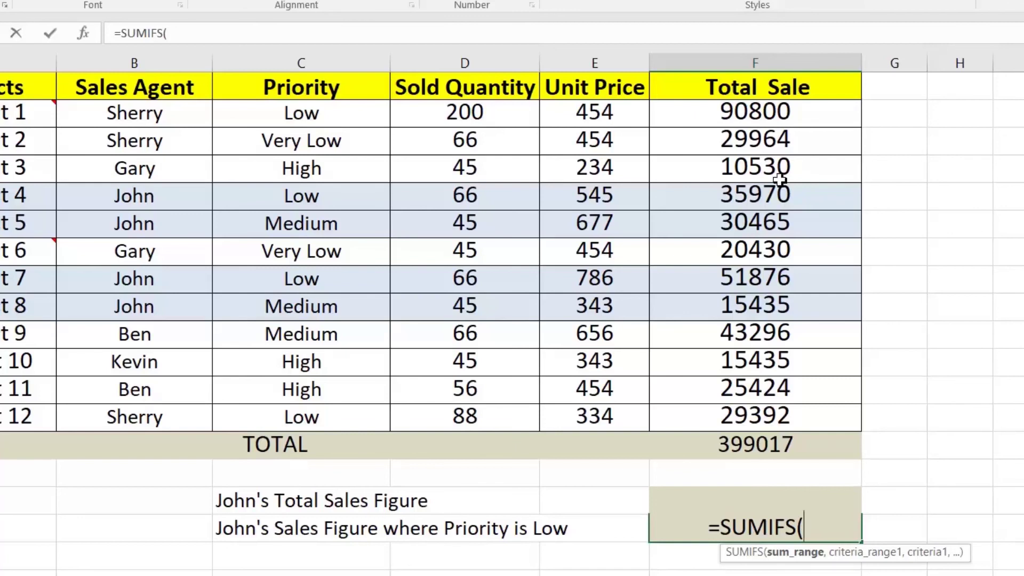
pyautogui.moveTo(757, 106); pyautogui.dragTo(759, 406)
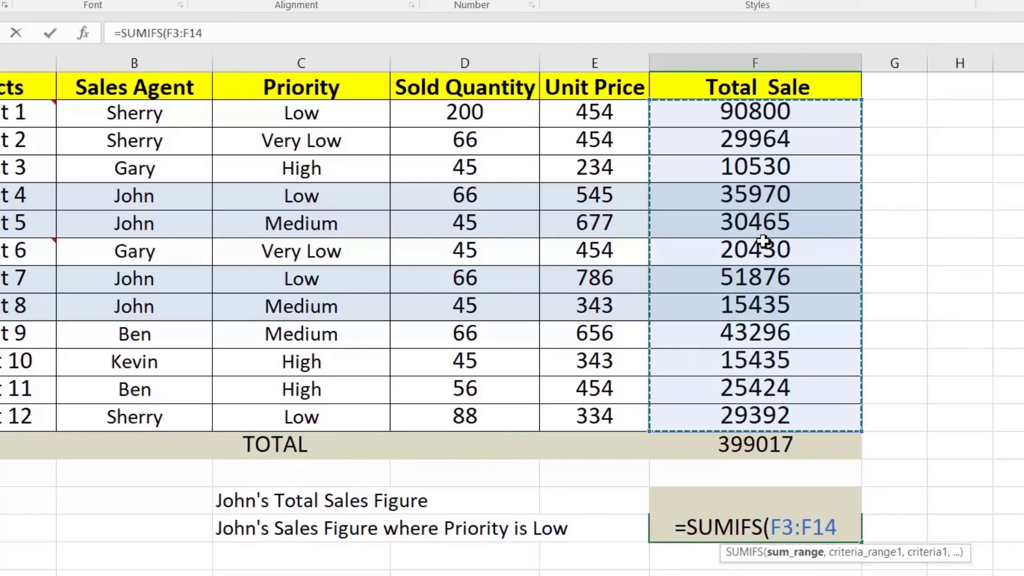
pyautogui.write(',')
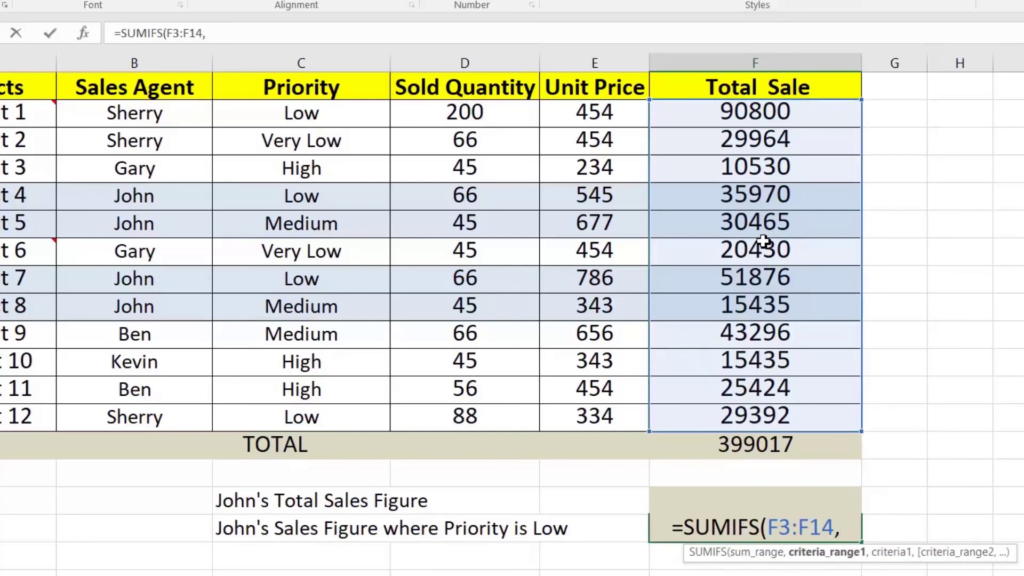
pyautogui.click(148, 119)
pyautogui.moveTo(148, 119); pyautogui.dragTo(172, 407)
pyautogui.write(',')
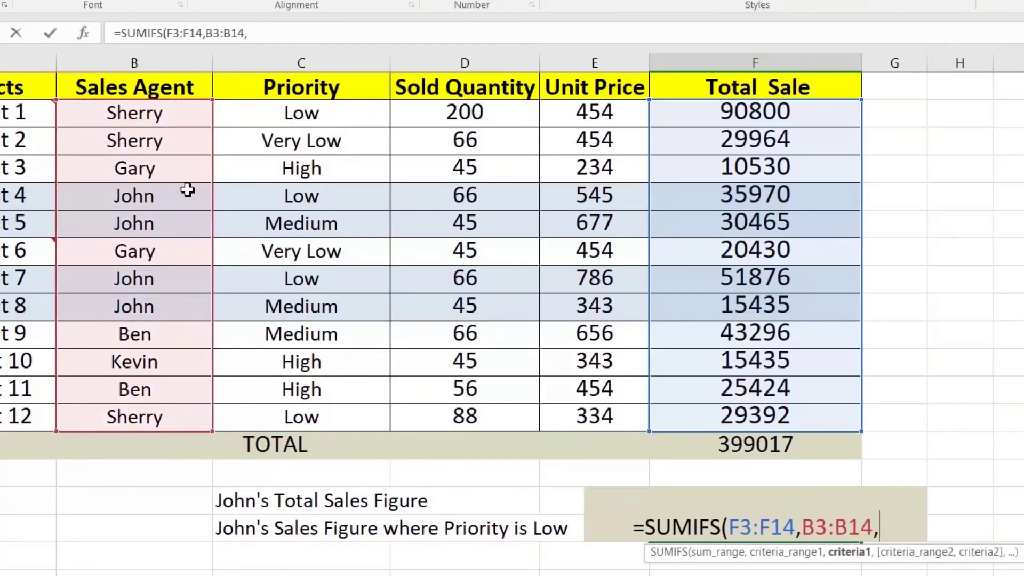
pyautogui.write('"J')
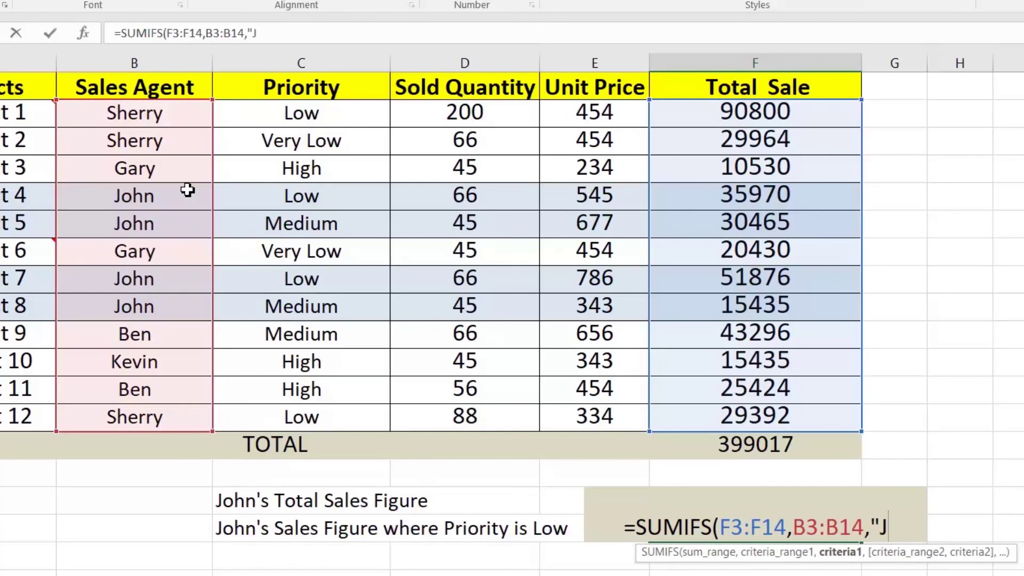
pyautogui.write('ohn",')
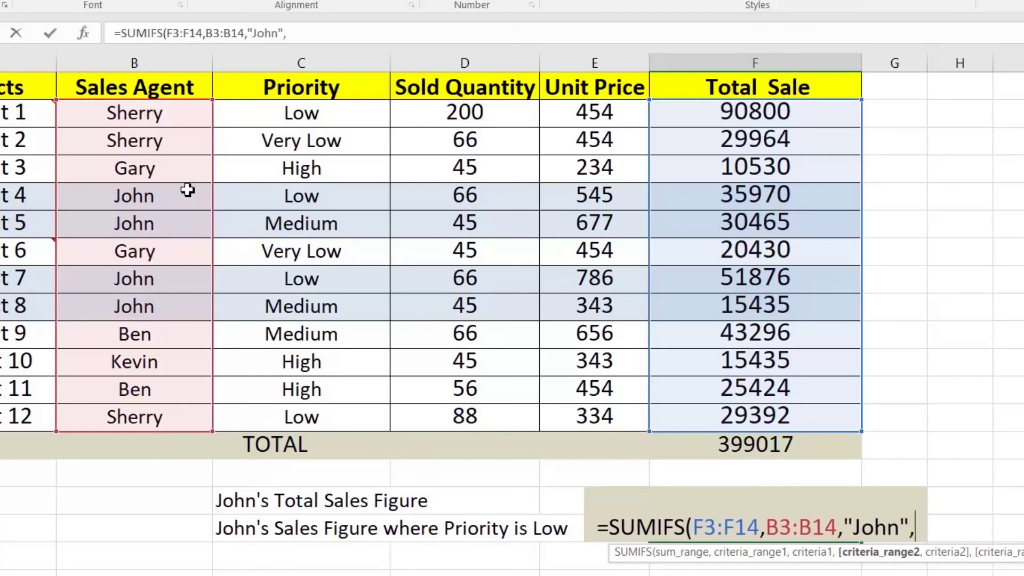
pyautogui.moveTo(274, 119); pyautogui.dragTo(274, 414)
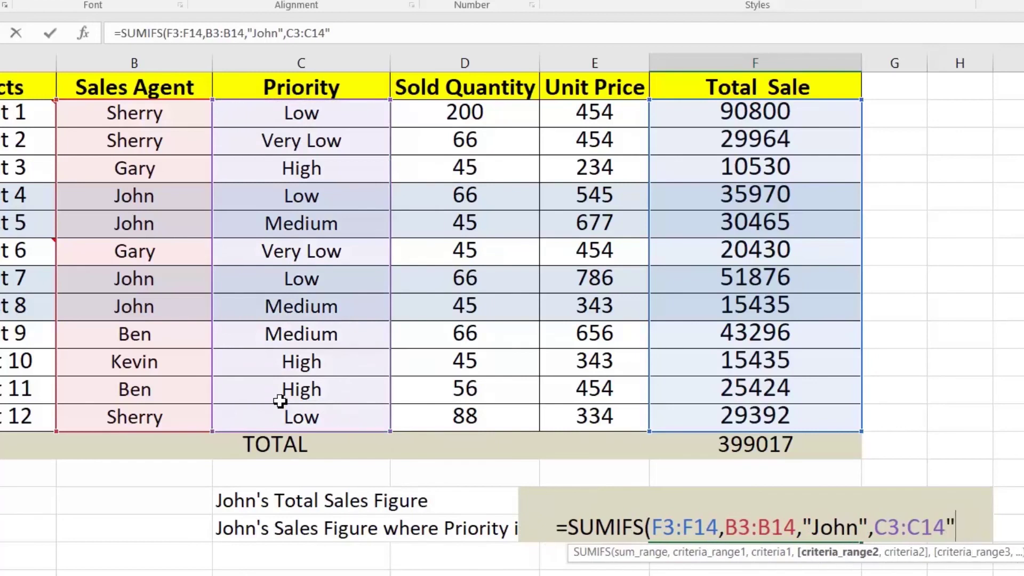
pyautogui.write(',"')
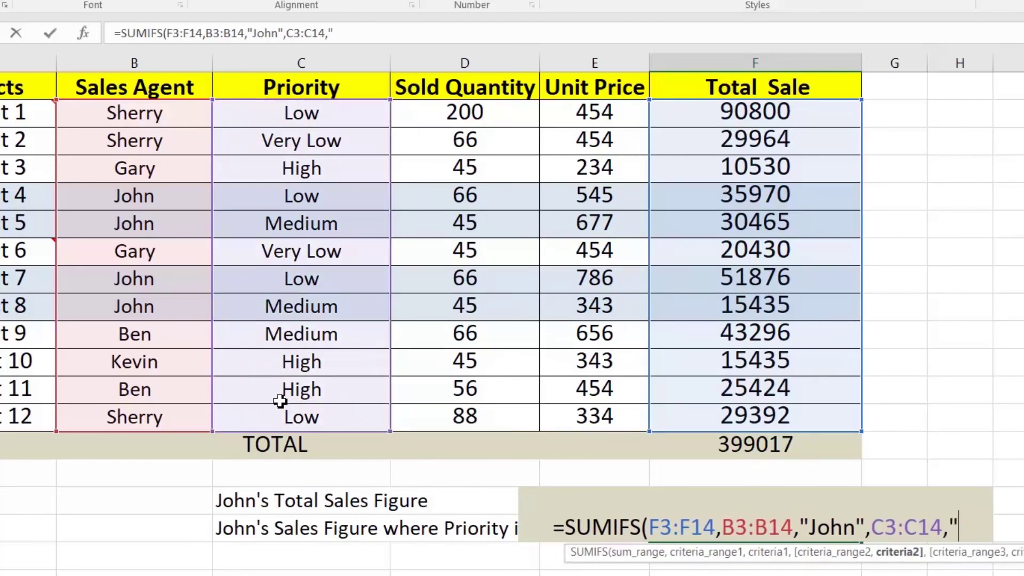
pyautogui.write('Low"')
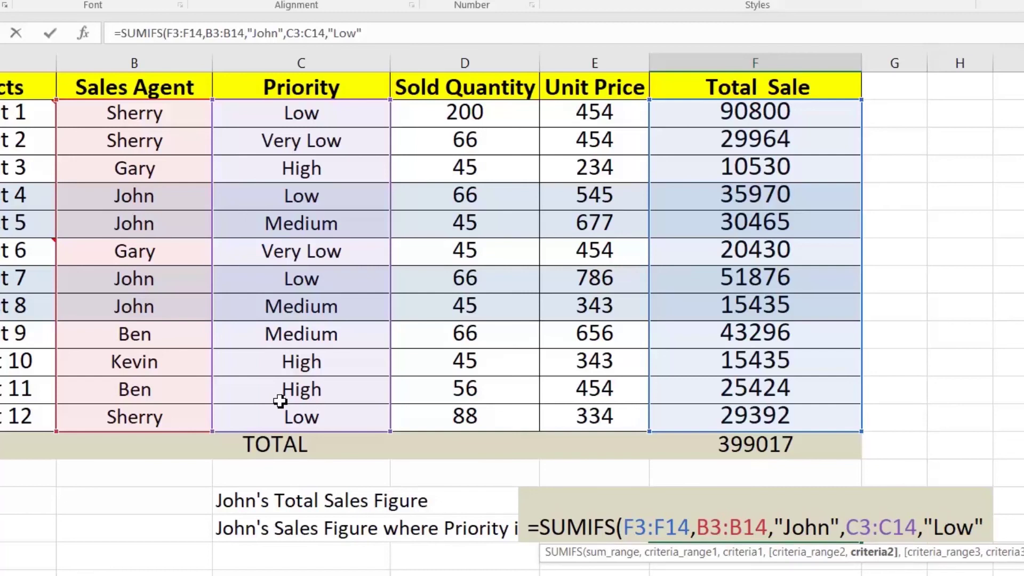
pyautogui.write(')')
pyautogui.press('Return')
pyautogui.press('Up')
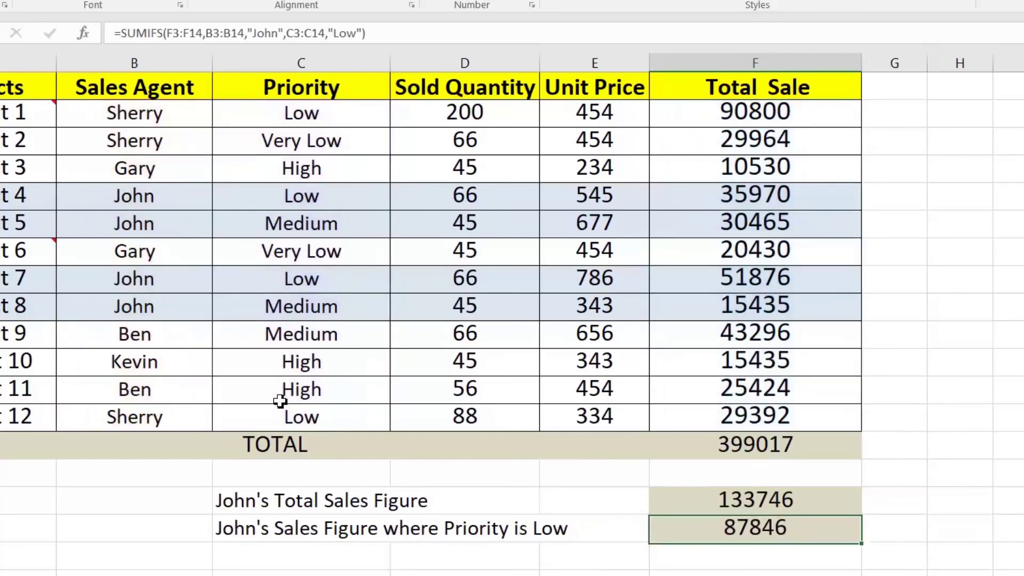
# Verify the 87846 result against John's Low-priority sales of 35970 and 51876
pyautogui.click(691, 203)
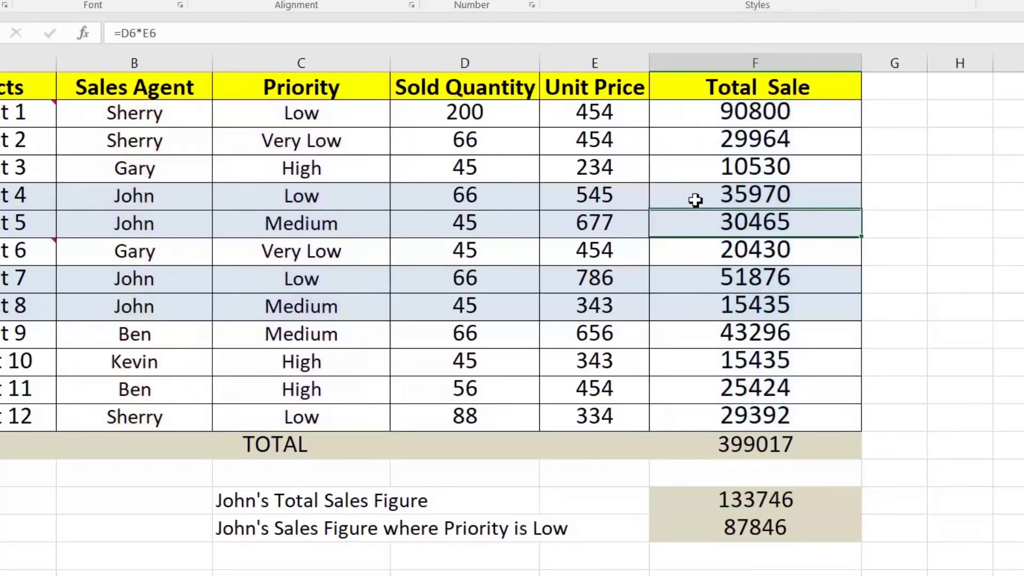
pyautogui.keyDown('ctrl'); pyautogui.click(702, 277); pyautogui.keyUp('ctrl')
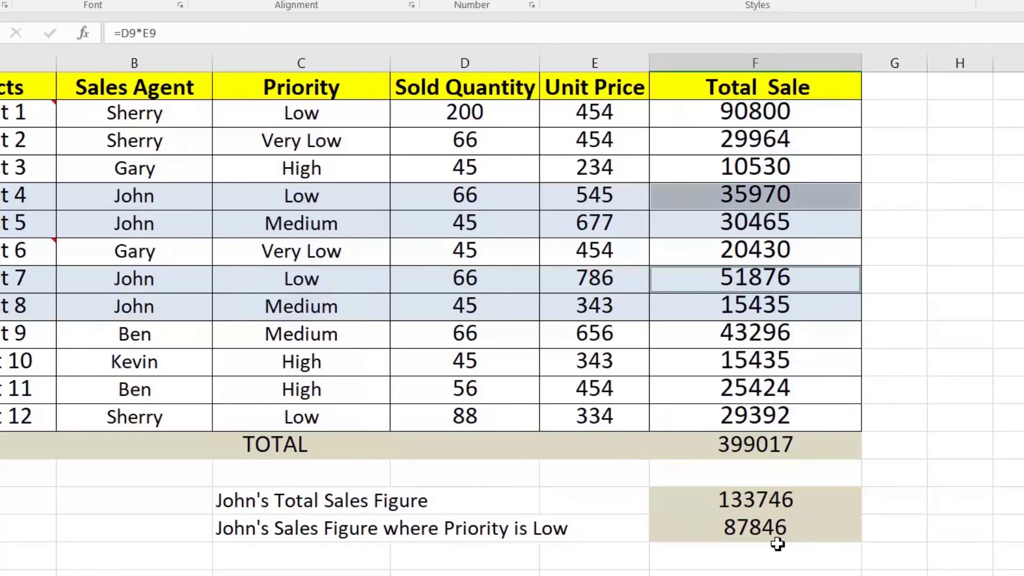
pyautogui.click(739, 507)
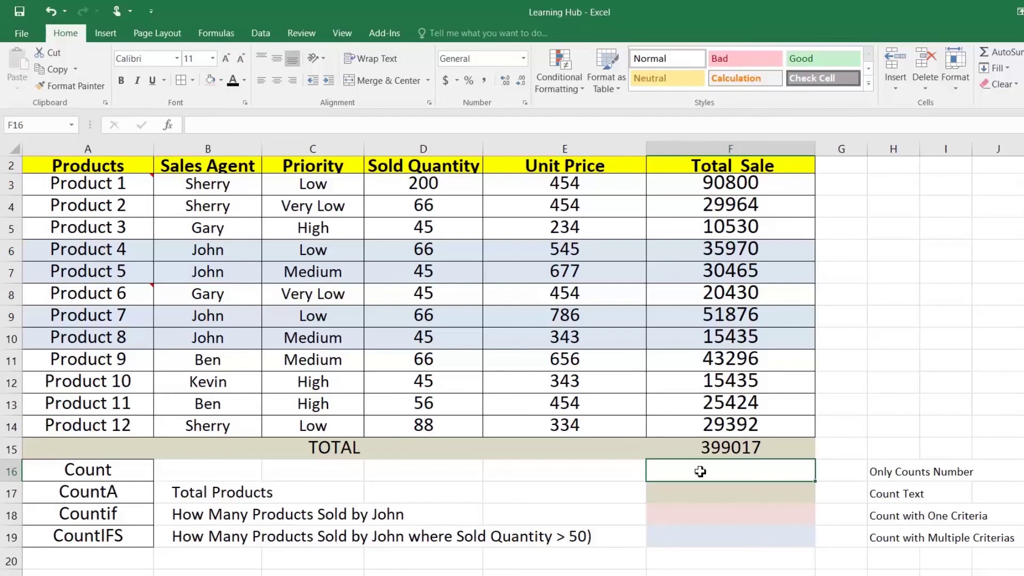
# Try =COUNT(A3:A14) in the Count cell F16, which fails on the text product names
pyautogui.click(94, 475)
pyautogui.click(681, 472)
pyautogui.click(521, 475)
pyautogui.click(689, 473)
pyautogui.write('=count')
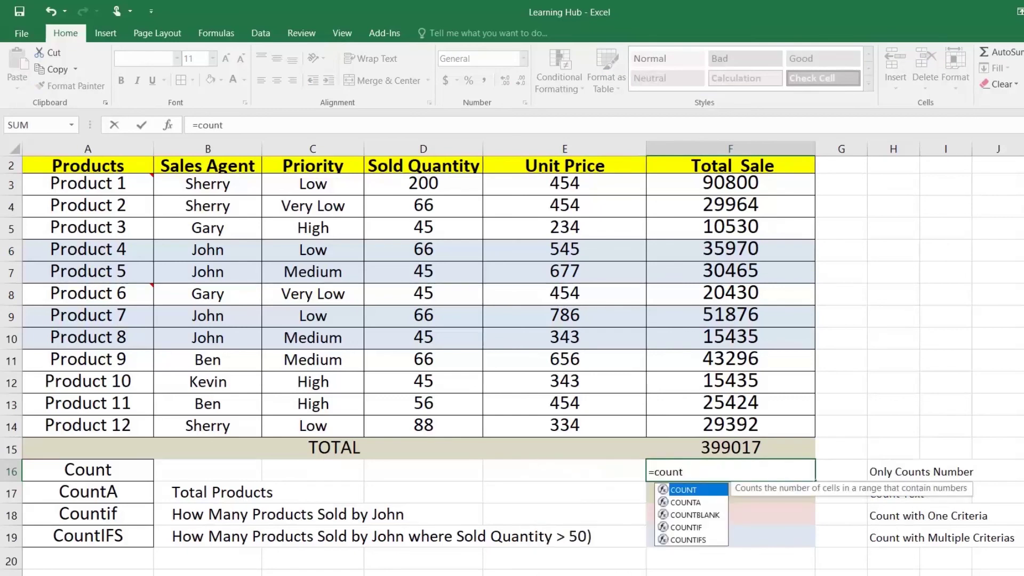
pyautogui.write('(')
pyautogui.moveTo(94, 186); pyautogui.dragTo(119, 423)
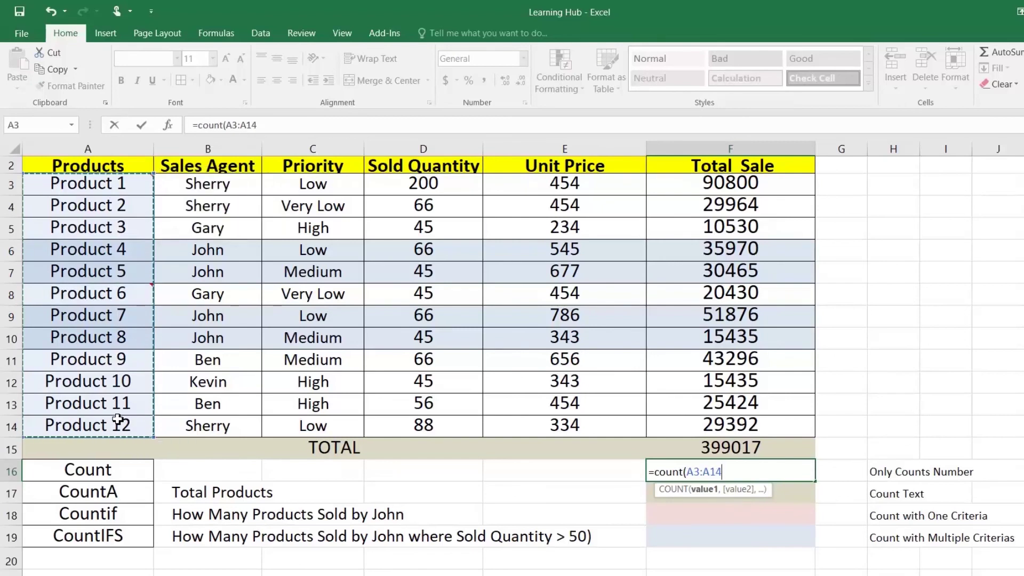
pyautogui.press('Return')
pyautogui.press('Up')
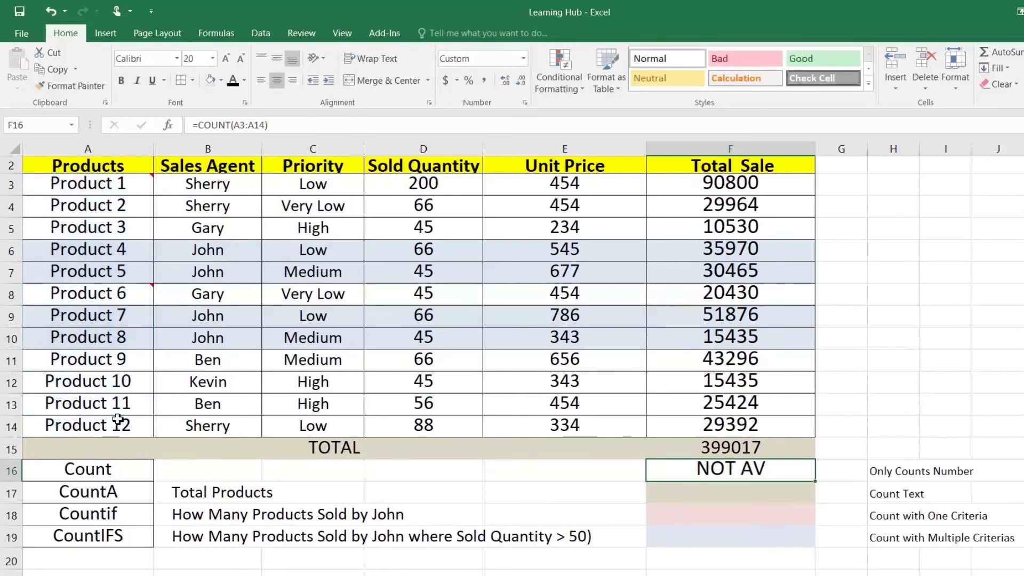
# Replace it with =COUNT(F3:F14), counting 12 numeric Total Sale cells
pyautogui.write('=count')
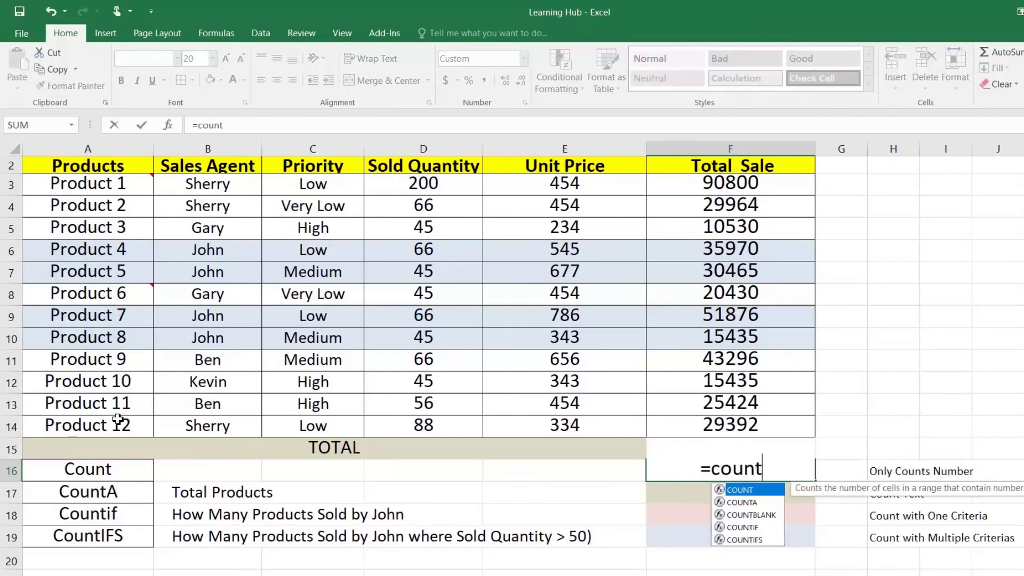
pyautogui.press('Tab')
pyautogui.moveTo(696, 184); pyautogui.dragTo(698, 418)
pyautogui.write(')')
pyautogui.press('Return')
pyautogui.press('Up')
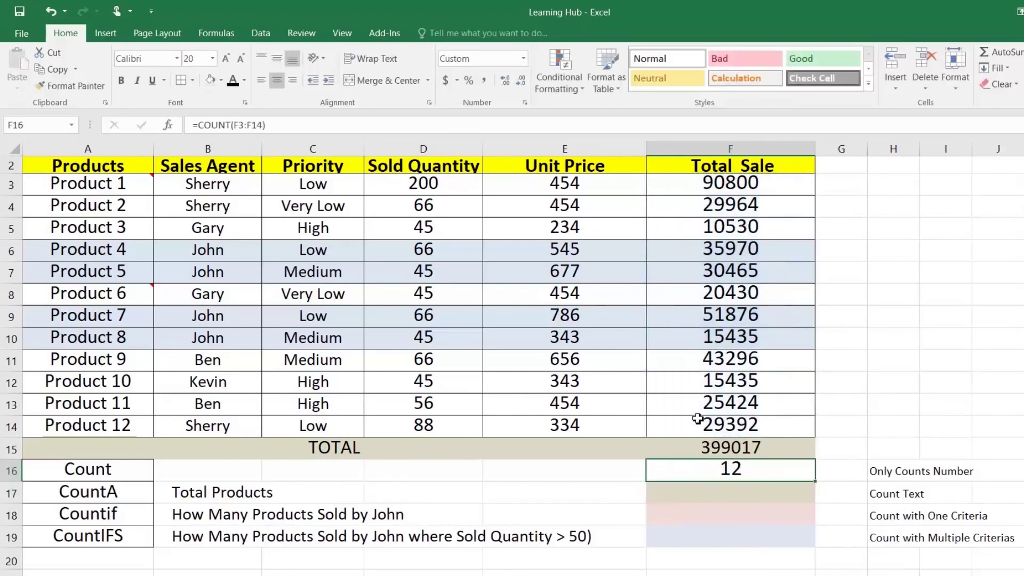
pyautogui.moveTo(705, 178); pyautogui.dragTo(709, 427)
pyautogui.click(709, 500)
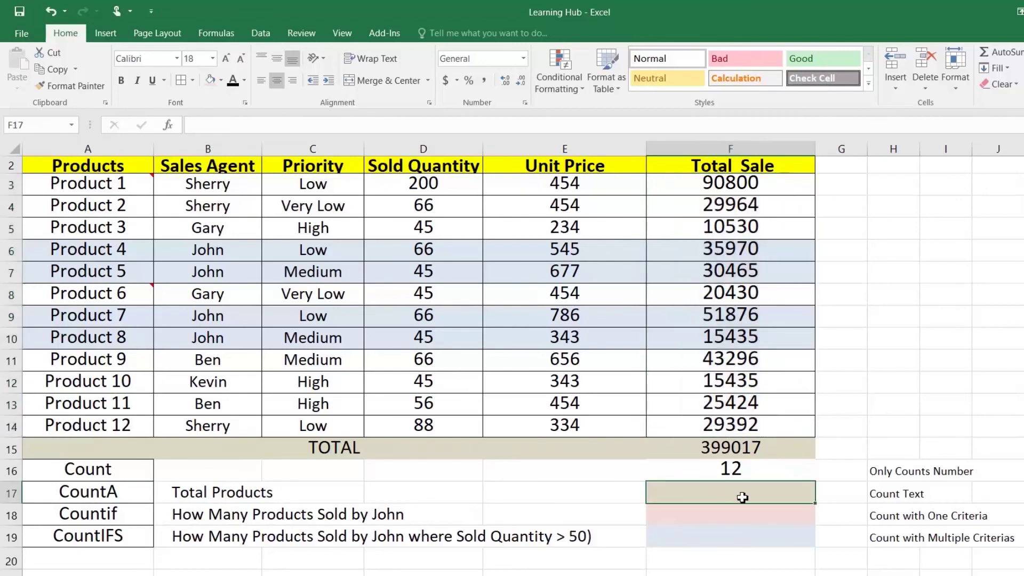
# Enter =COUNTA(A3:A14) in F17 for Total Products, returning 12
pyautogui.write('=count')
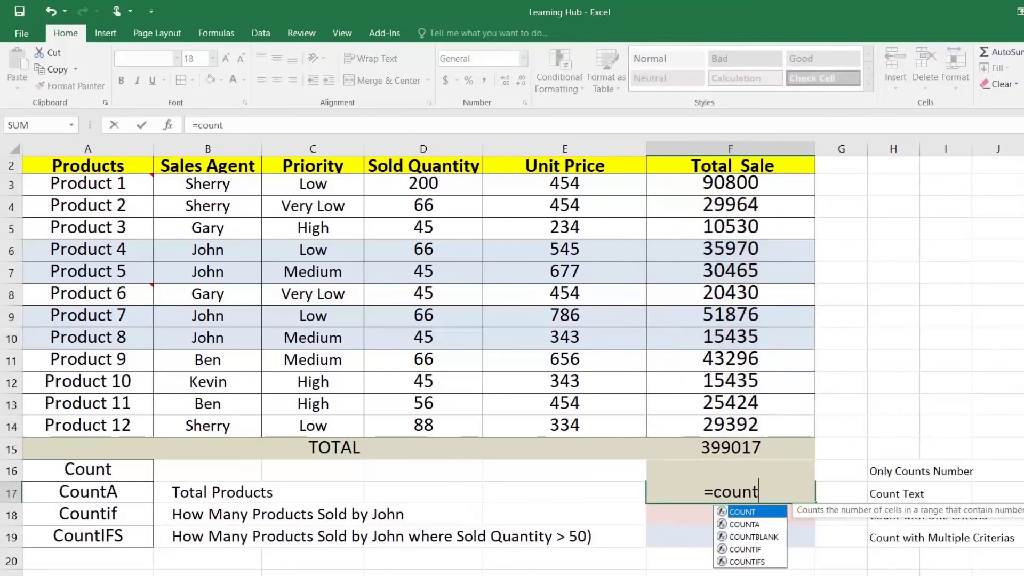
pyautogui.press('Down')
pyautogui.press('Tab')
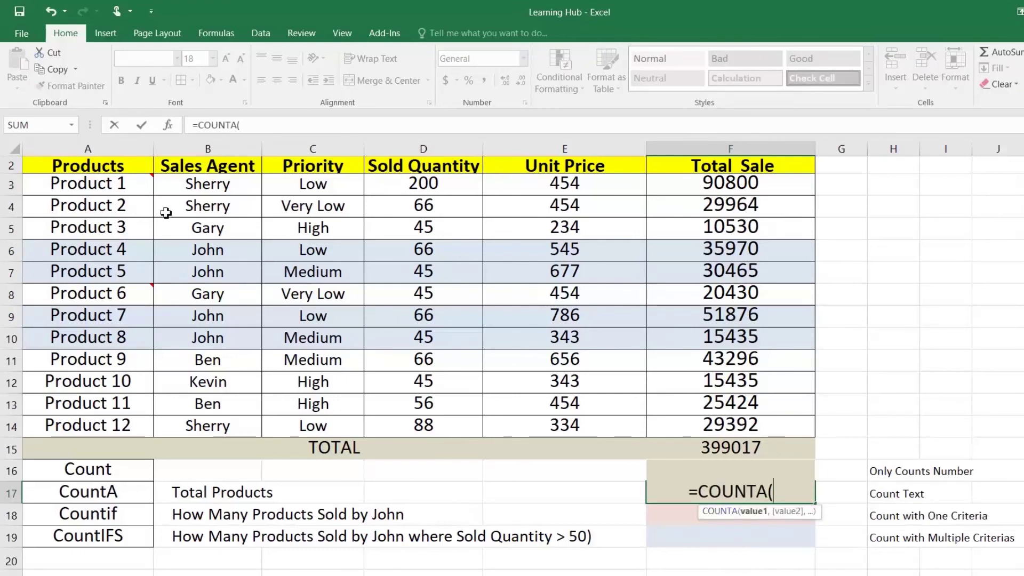
pyautogui.moveTo(130, 186); pyautogui.dragTo(121, 425)
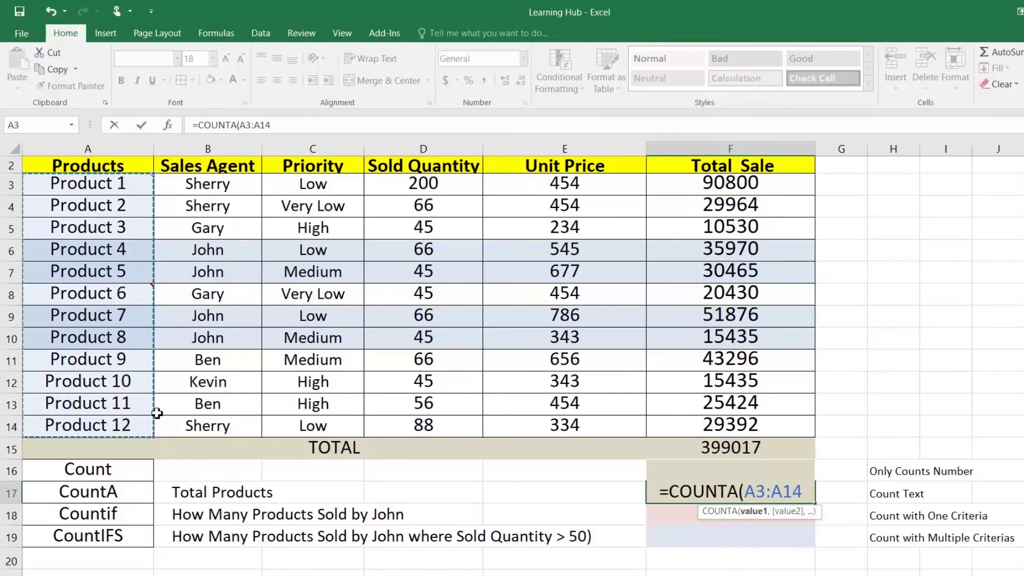
pyautogui.write(')')
pyautogui.press('Return')
pyautogui.press('Up')
pyautogui.press('Down')
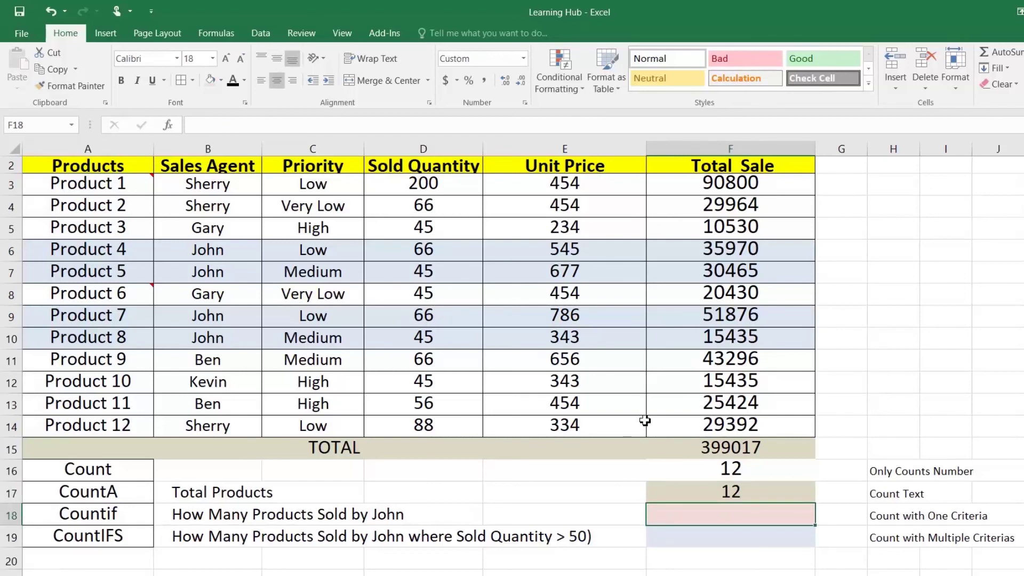
# Enter =COUNTIF(B3:B14,"John") in F18, returning 4
pyautogui.write('=countif')
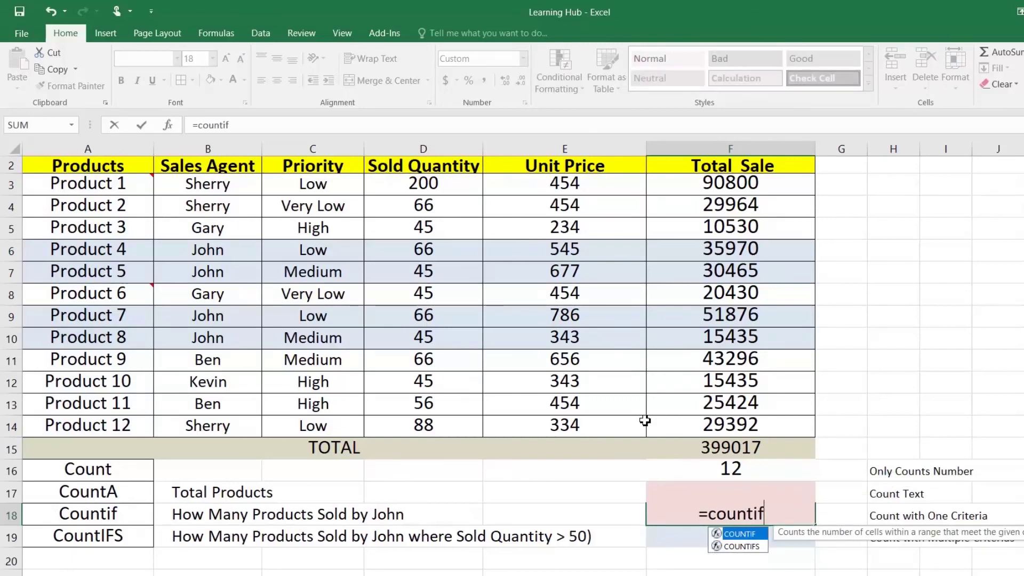
pyautogui.press('Tab')
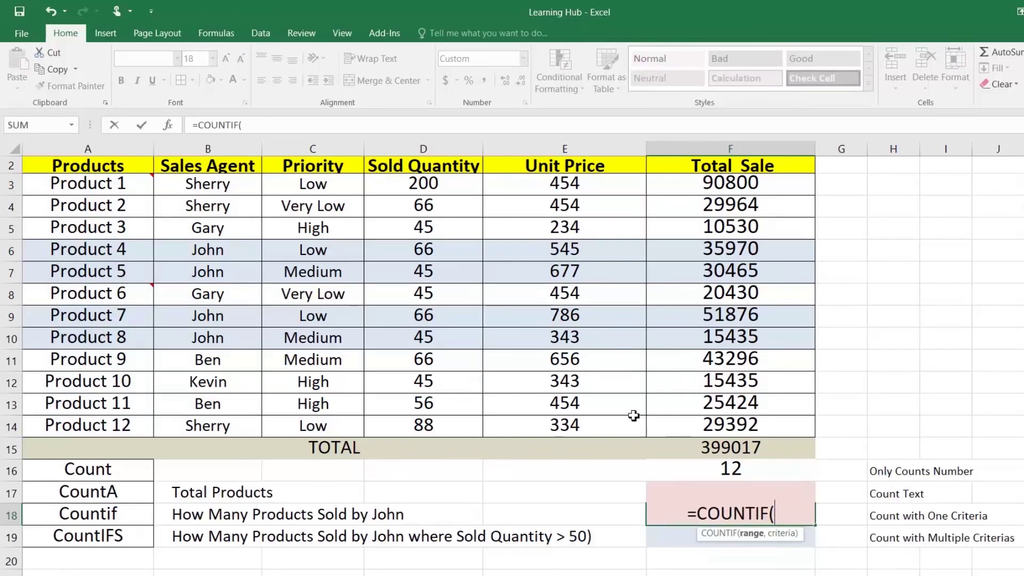
pyautogui.moveTo(220, 194); pyautogui.dragTo(213, 422)
pyautogui.write(',"')
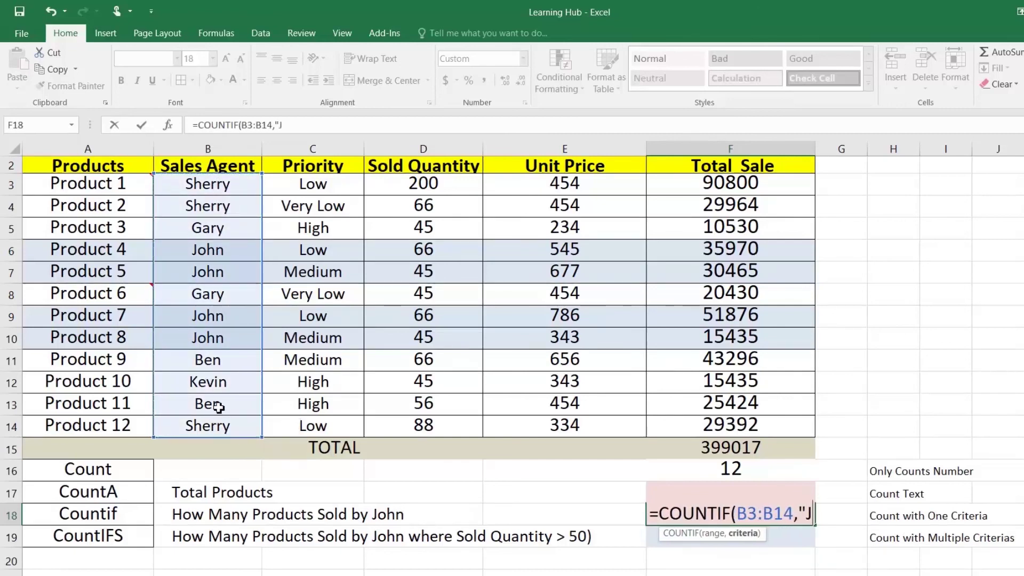
pyautogui.write('John')
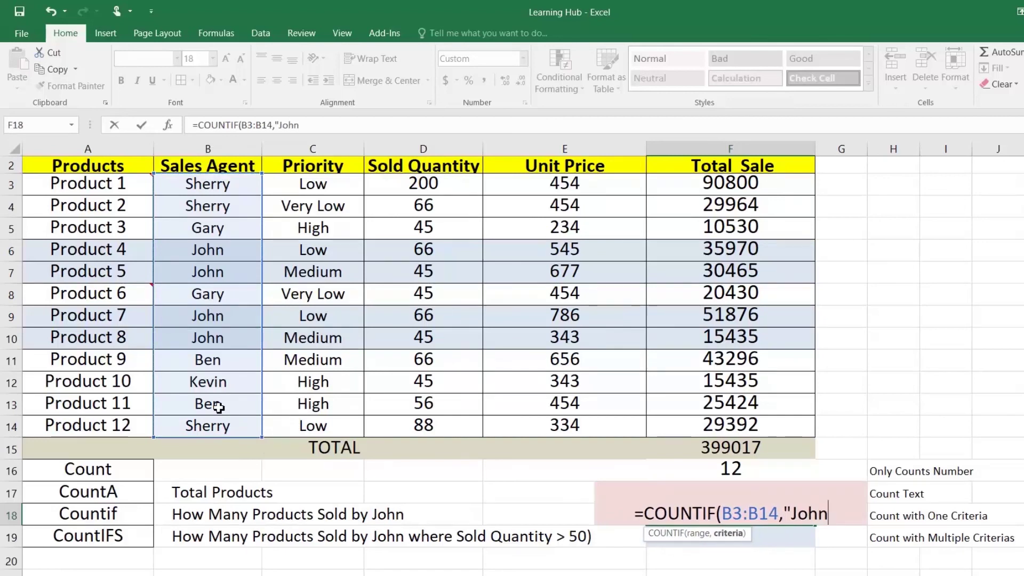
pyautogui.write('")')
pyautogui.press('Return')
# Verify the count by selecting John's four entries in the Sales Agent column
pyautogui.click(218, 249)
pyautogui.click(212, 279)
pyautogui.click(205, 321)
pyautogui.click(206, 339)
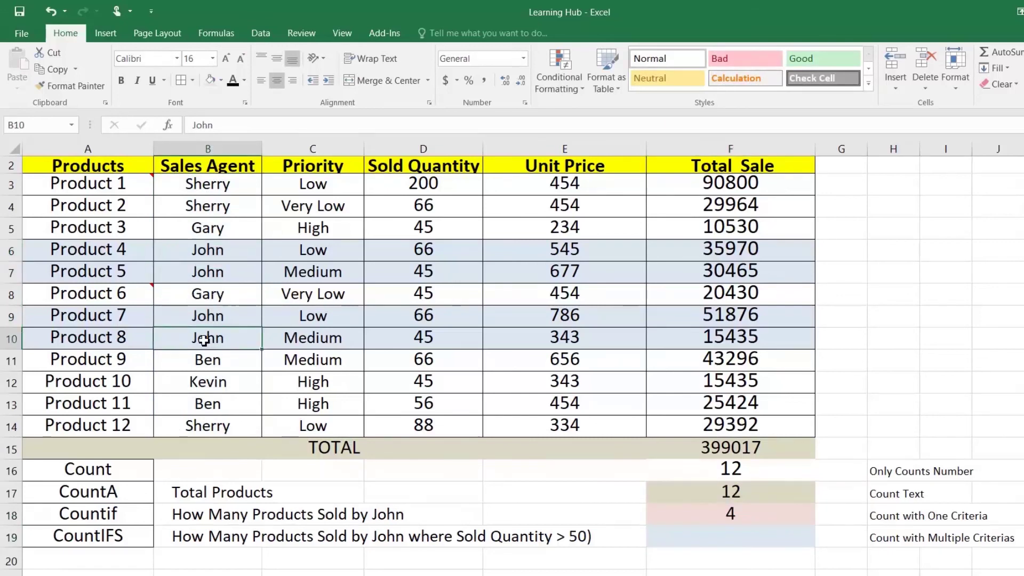
pyautogui.click(732, 538)
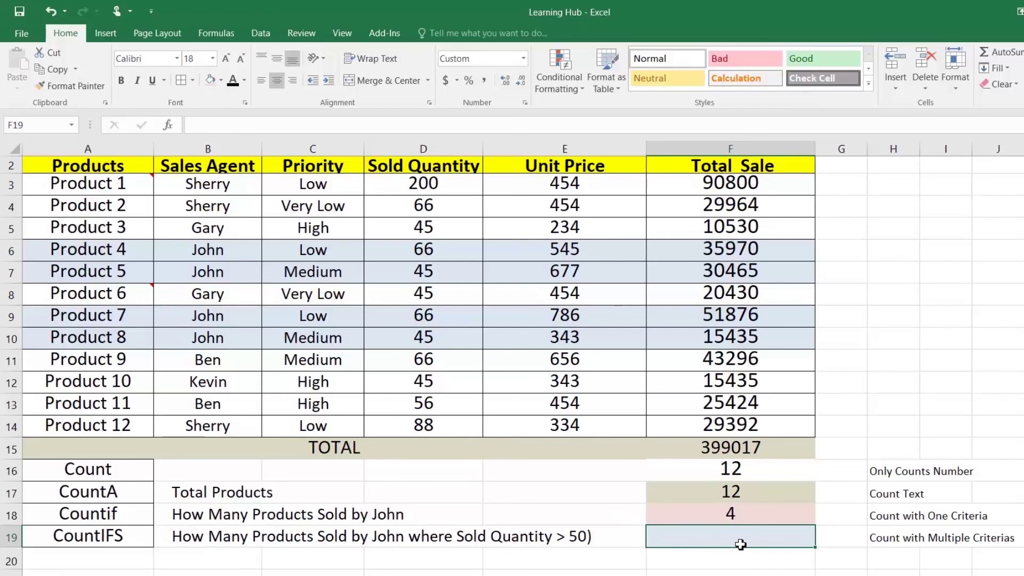
# Enter =COUNTIFS(B3:B14,"John",D3:D14,">50") in F19, returning 2
pyautogui.write('=')
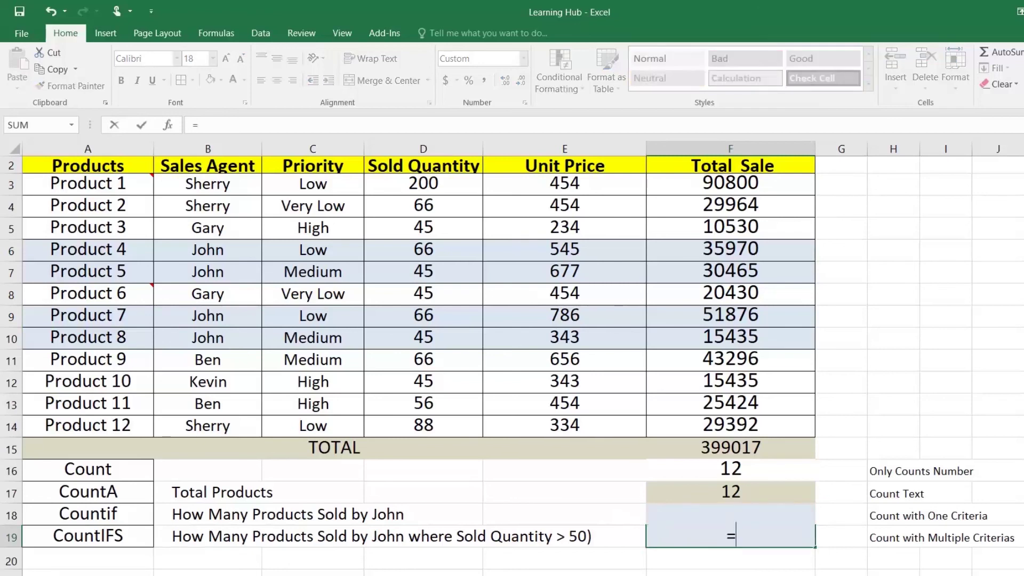
pyautogui.write('coun')
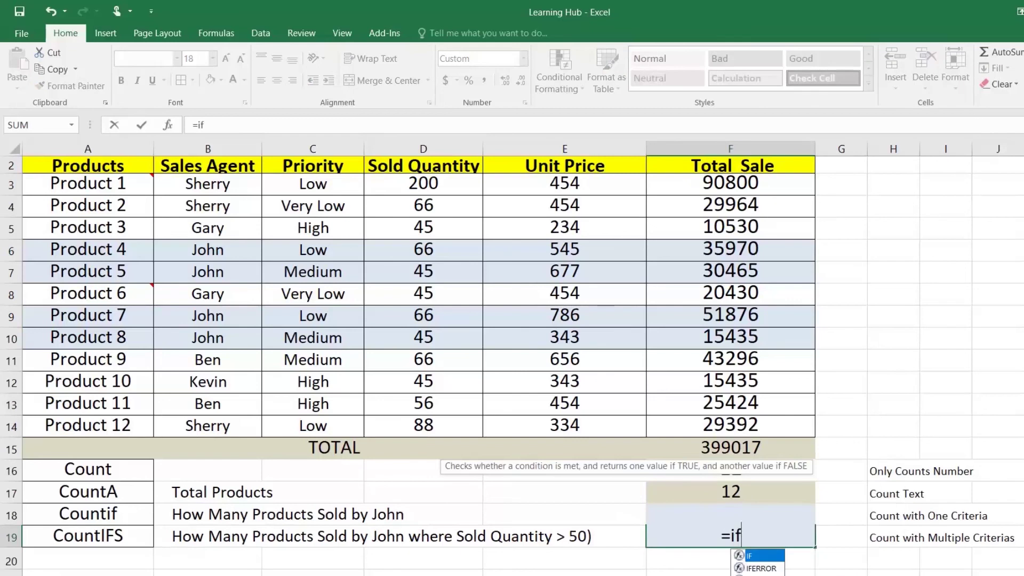
pyautogui.write('t')
pyautogui.press('Down')
pyautogui.press('Down')
pyautogui.press('Down')
pyautogui.press('Down')
pyautogui.press('Tab')
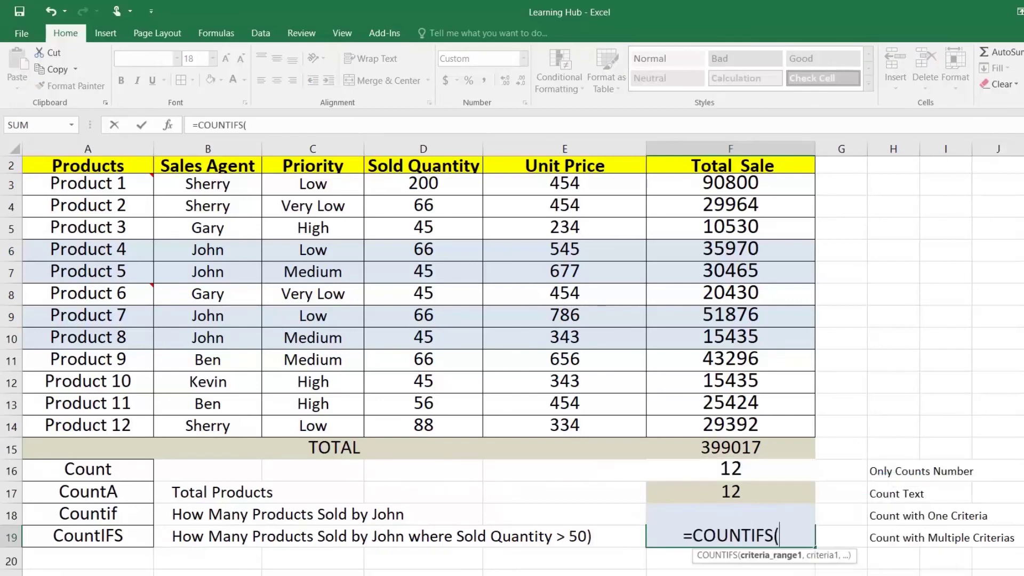
pyautogui.moveTo(233, 186); pyautogui.dragTo(231, 417)
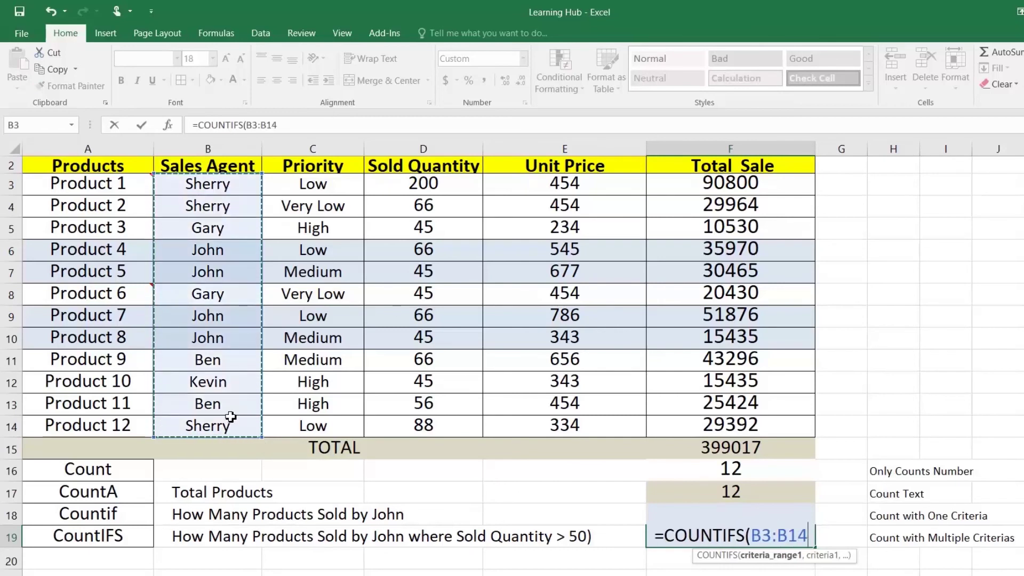
pyautogui.write(',"John')
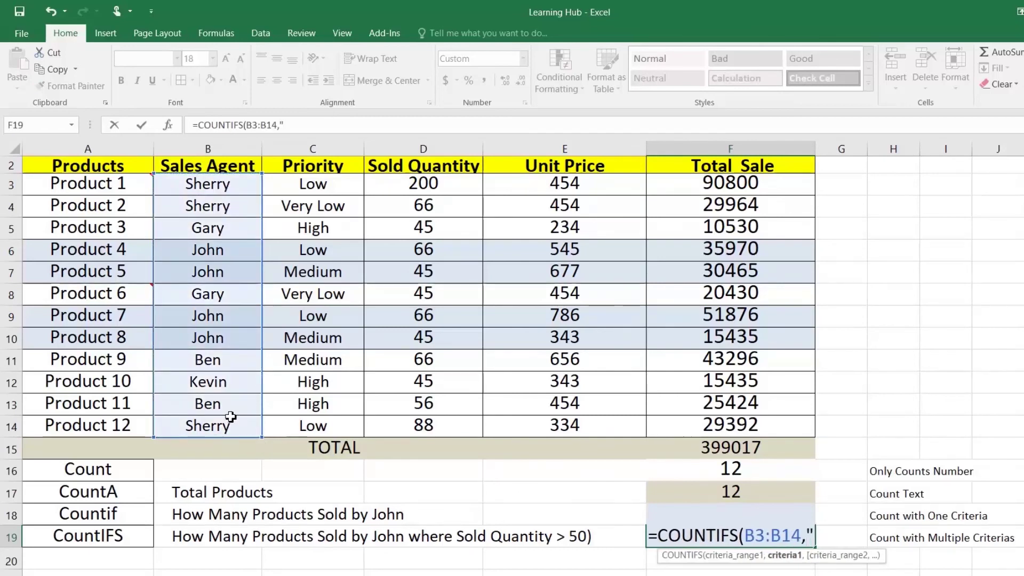
pyautogui.write('"')
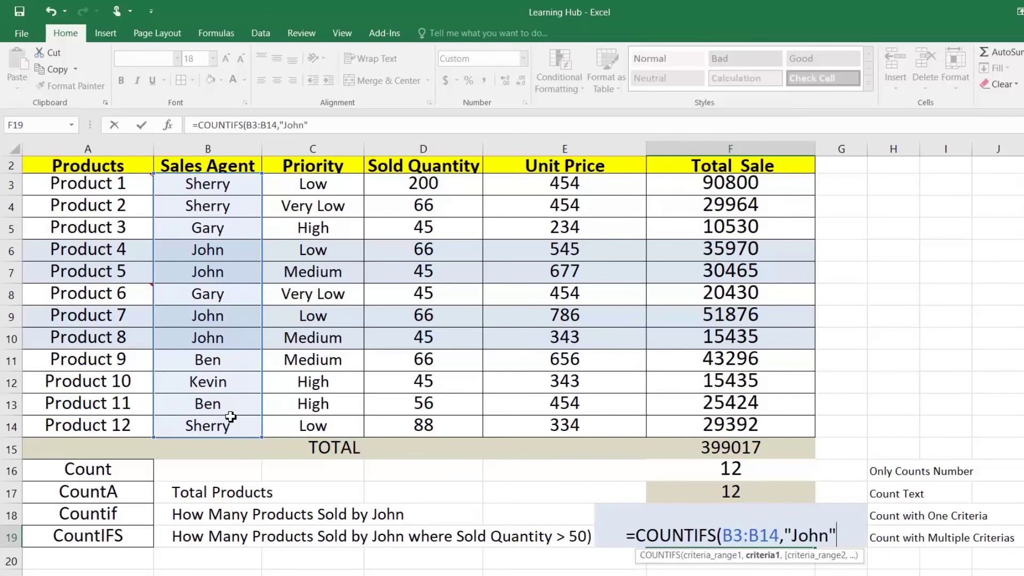
pyautogui.write(',')
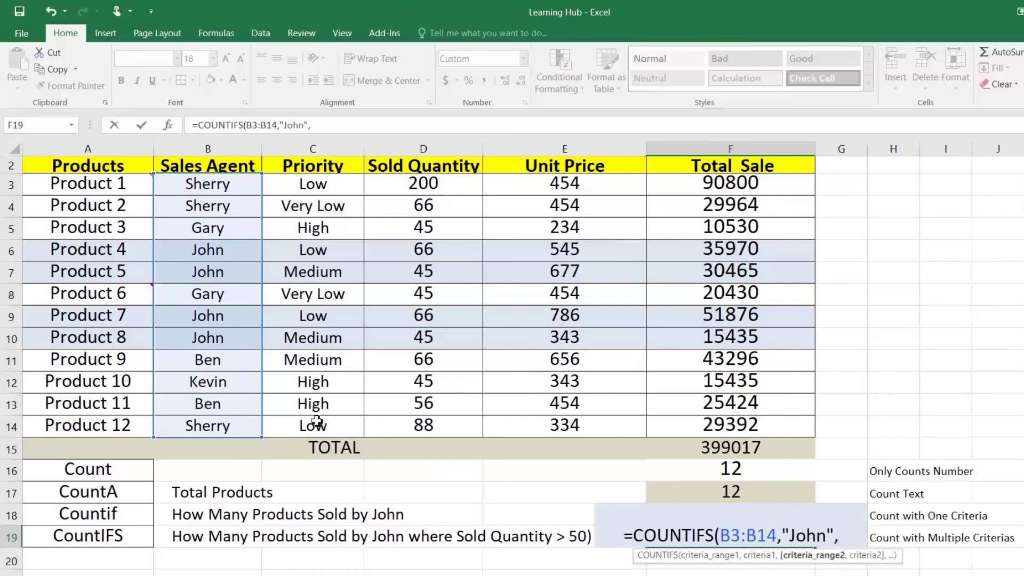
pyautogui.moveTo(438, 187); pyautogui.dragTo(447, 417)
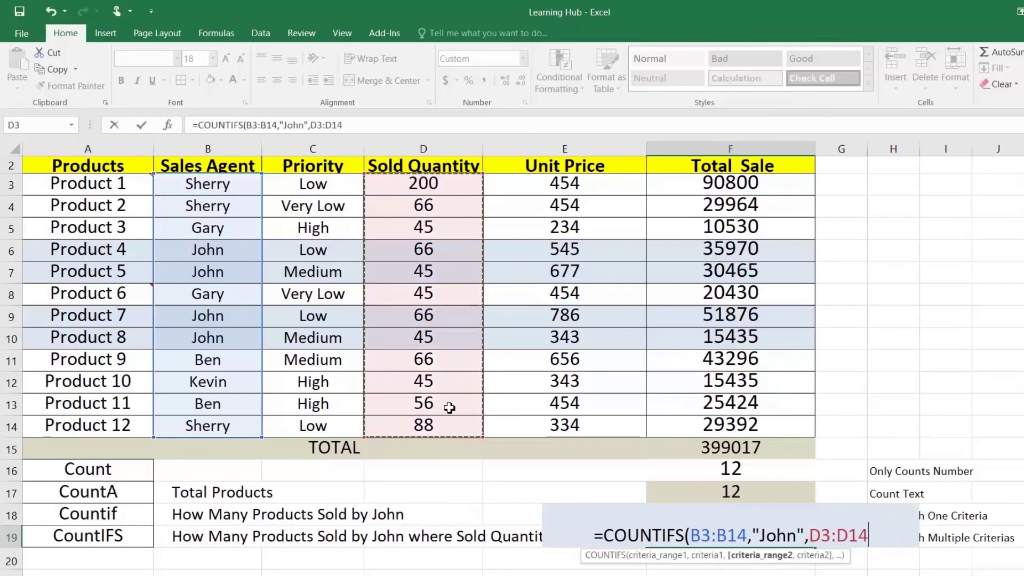
pyautogui.write(',"')
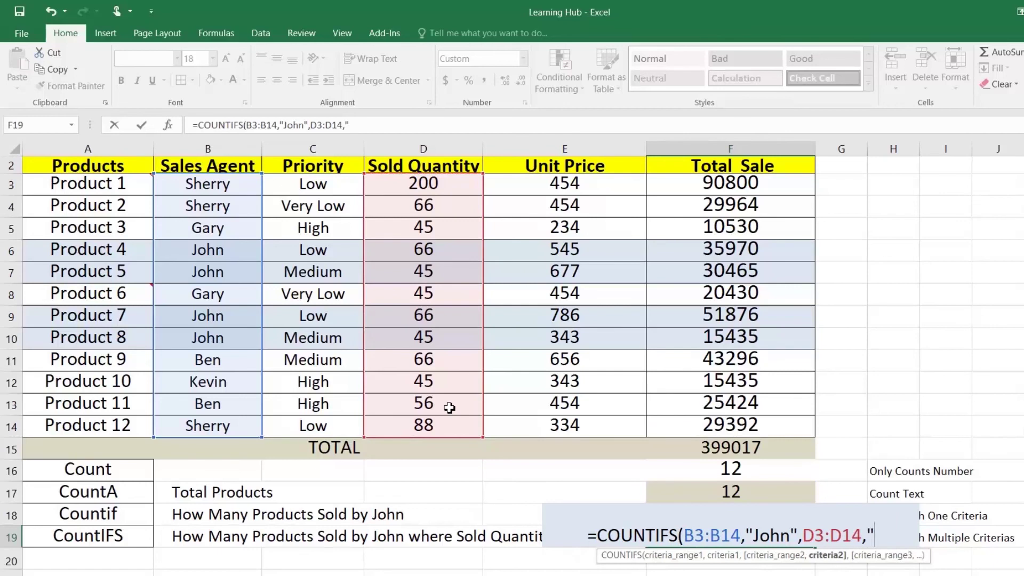
pyautogui.write('>')
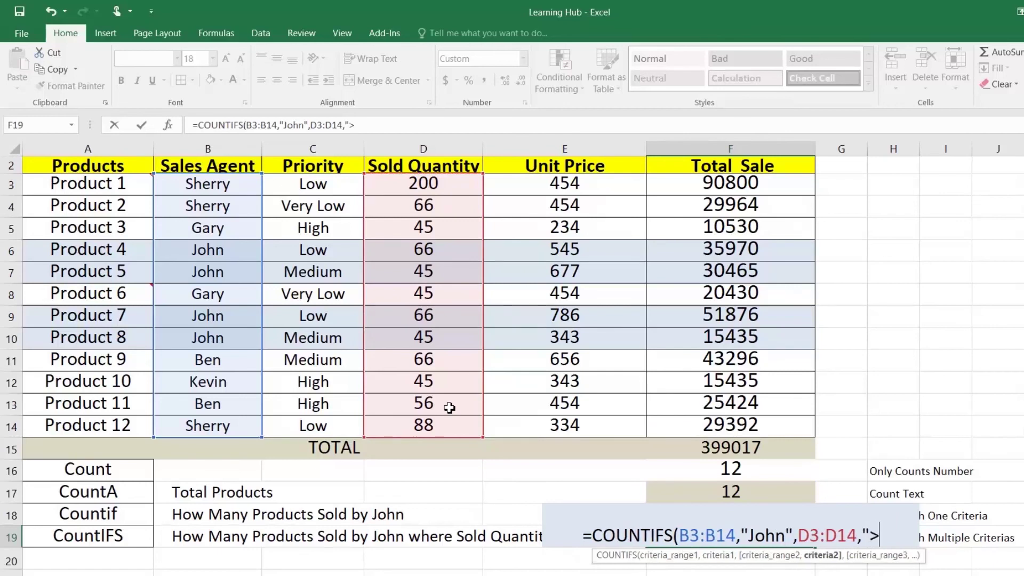
pyautogui.write('50')
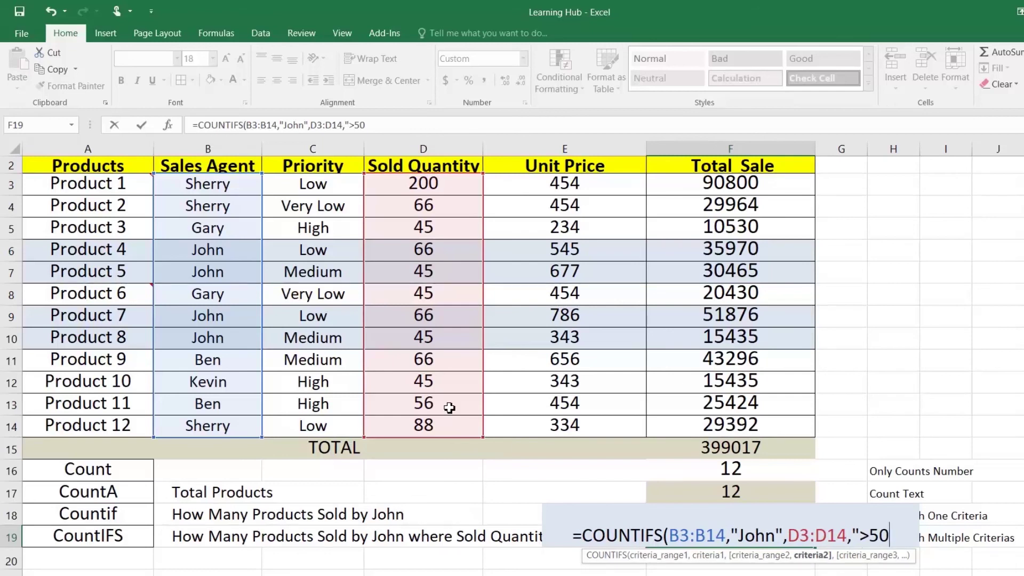
pyautogui.write('")')
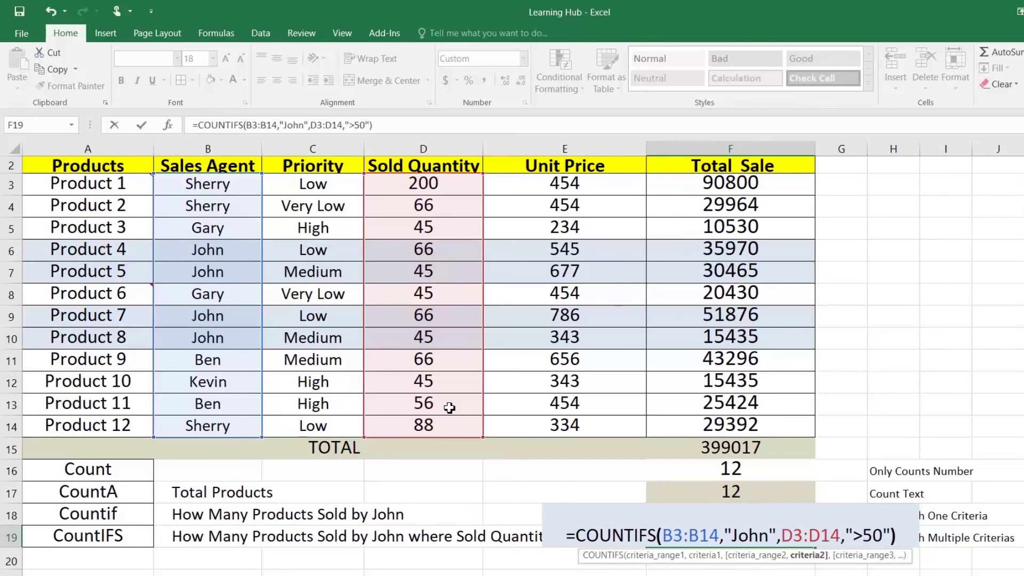
pyautogui.press('Return')
pyautogui.press('Up')
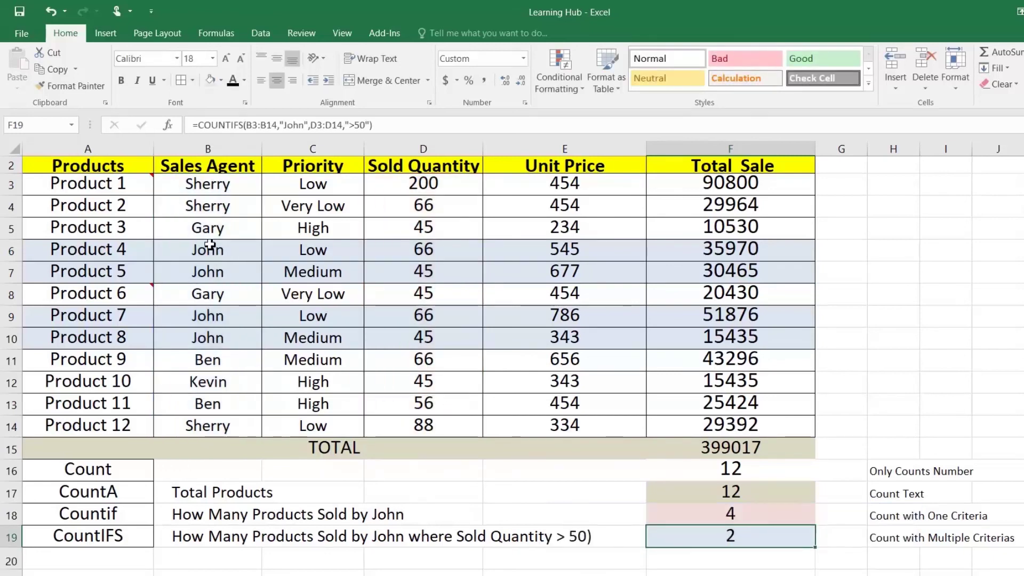
pyautogui.moveTo(206, 251); pyautogui.dragTo(393, 251)
# Review John's product rows, noting Product 4's quantity 66 and Product 5's quantity 45
pyautogui.click(419, 250)
pyautogui.moveTo(206, 267); pyautogui.dragTo(394, 266)
pyautogui.click(401, 269)
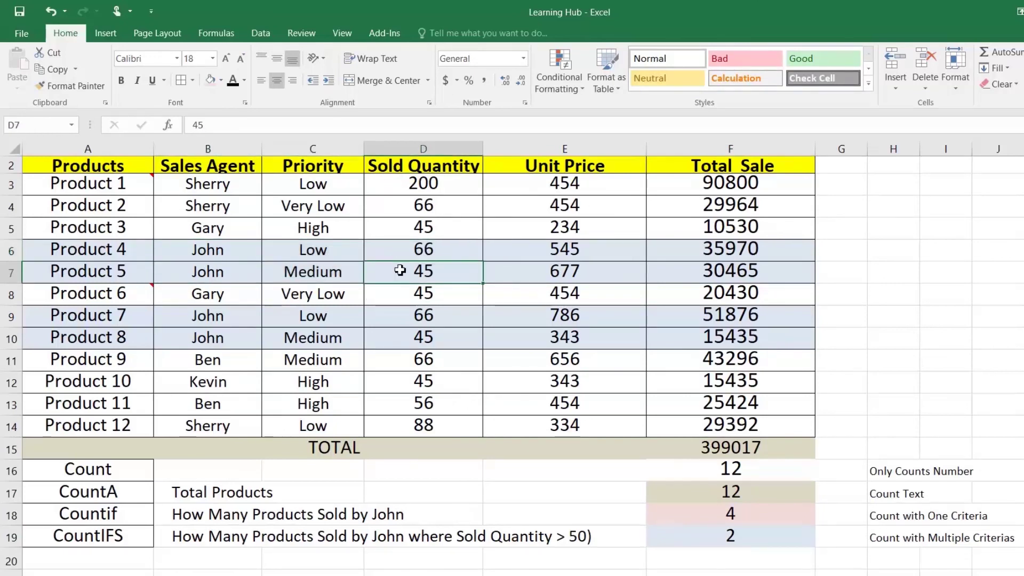
pyautogui.moveTo(247, 319); pyautogui.dragTo(400, 320)
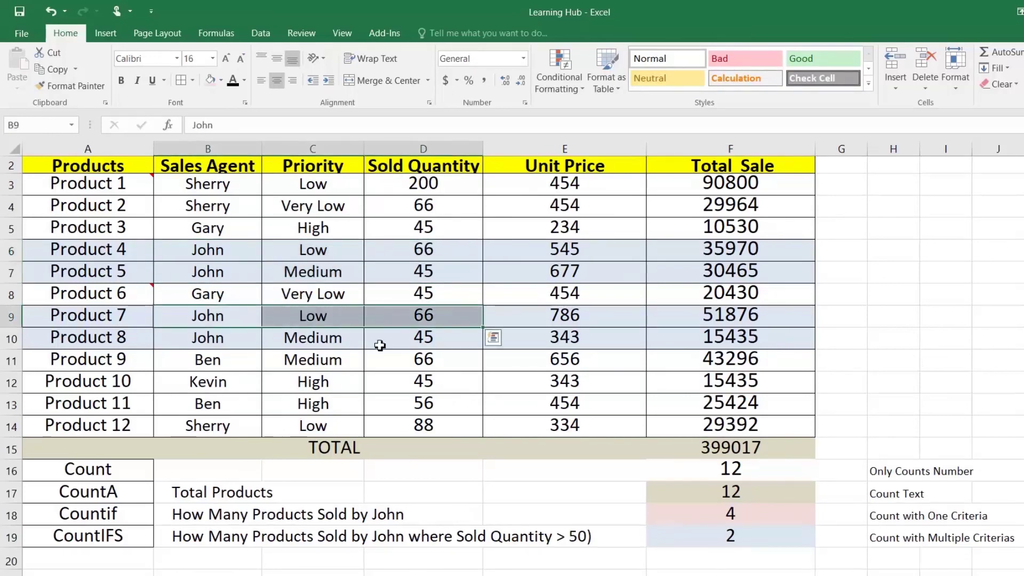
pyautogui.click(235, 336)
# Change Product 8's Sold Quantity in D10 to 66 and confirm COUNTIFS in F19 reads 3
pyautogui.click(431, 342)
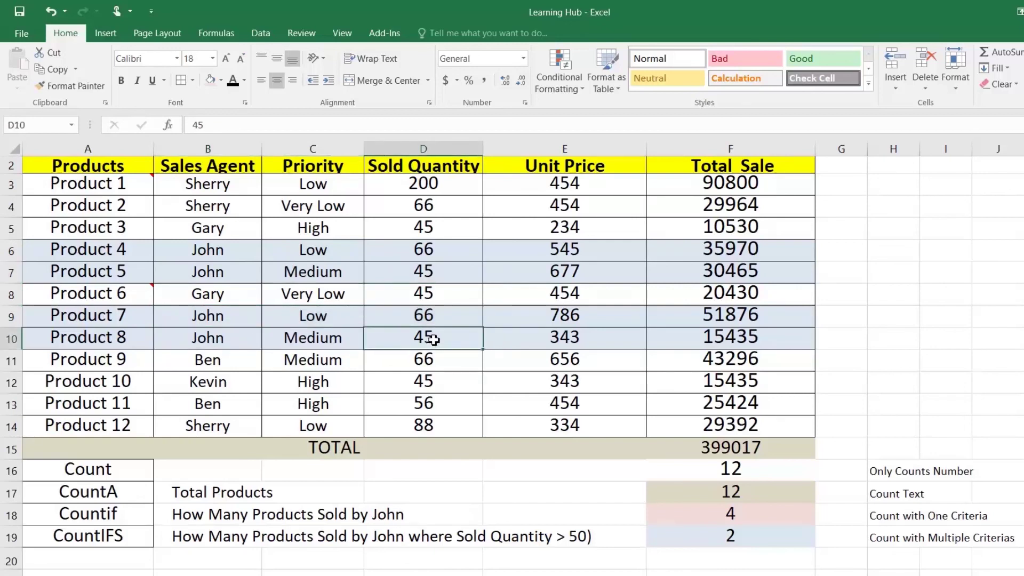
pyautogui.write('66')
pyautogui.press('Return')
pyautogui.press('Up')
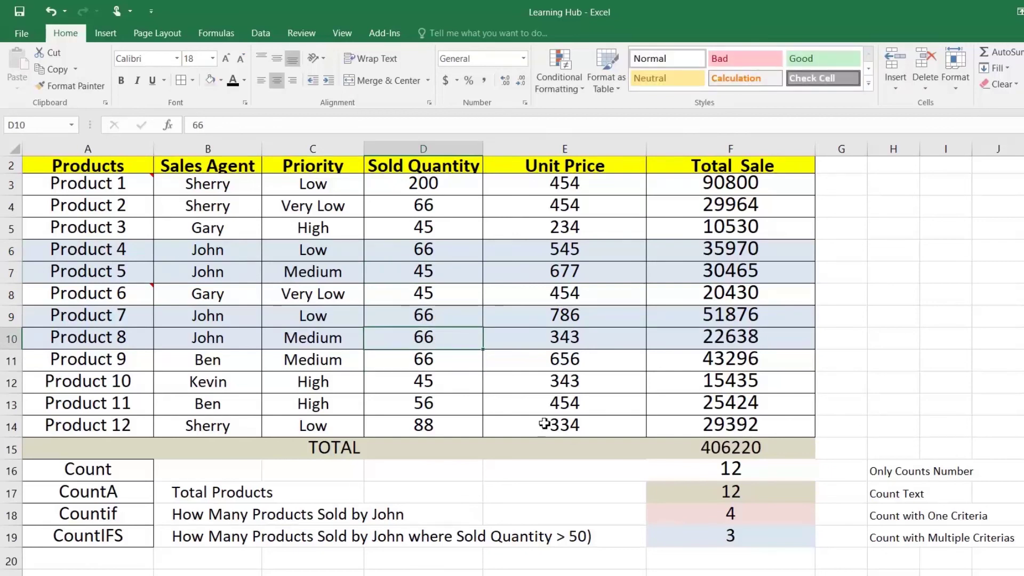
pyautogui.click(735, 536)
pyautogui.click(446, 333)
pyautogui.press('Up')
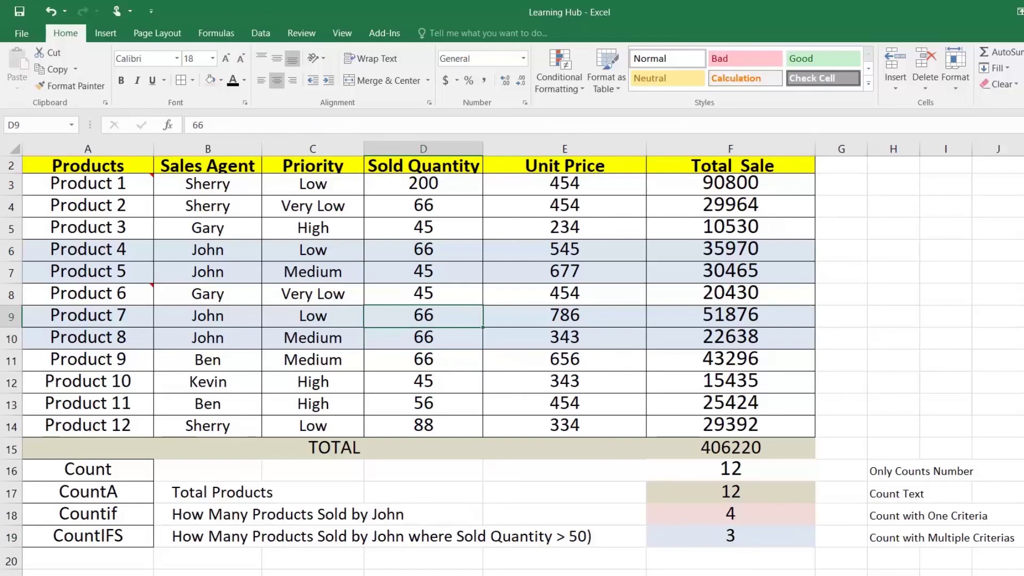
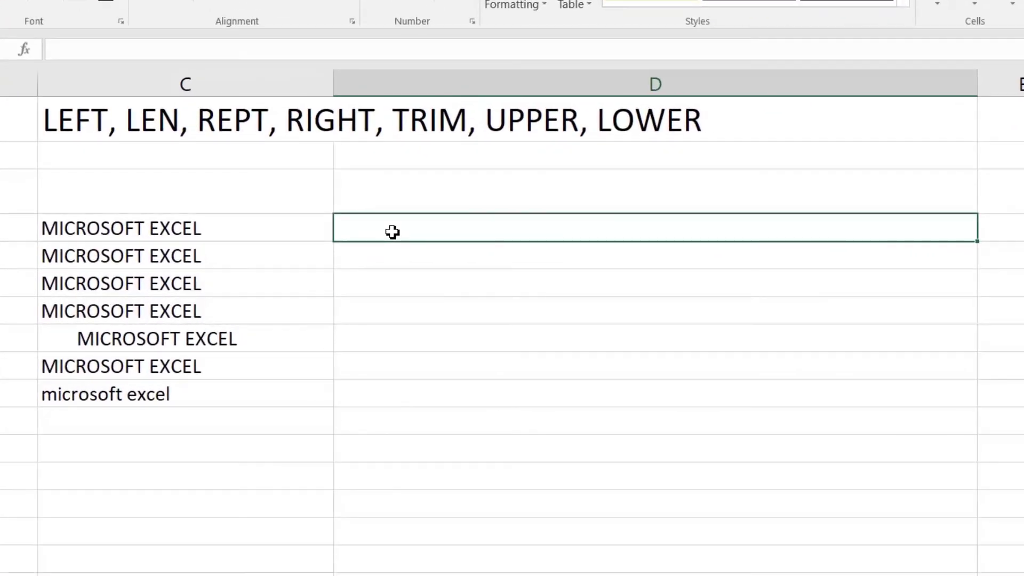
# Enter =LEFT(C4,9) in D4, returning MICROSOFT
pyautogui.write('=')
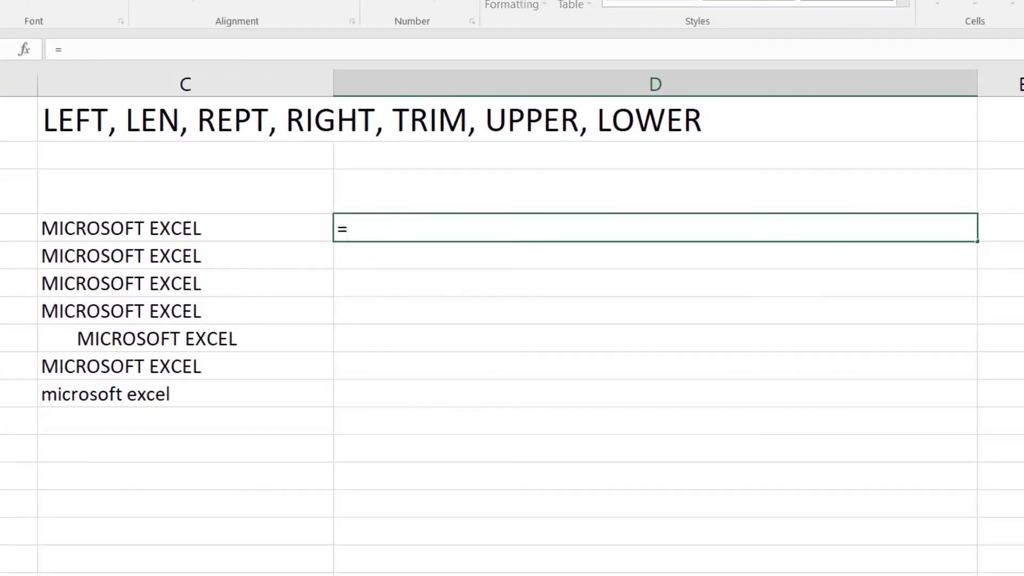
pyautogui.write('left')
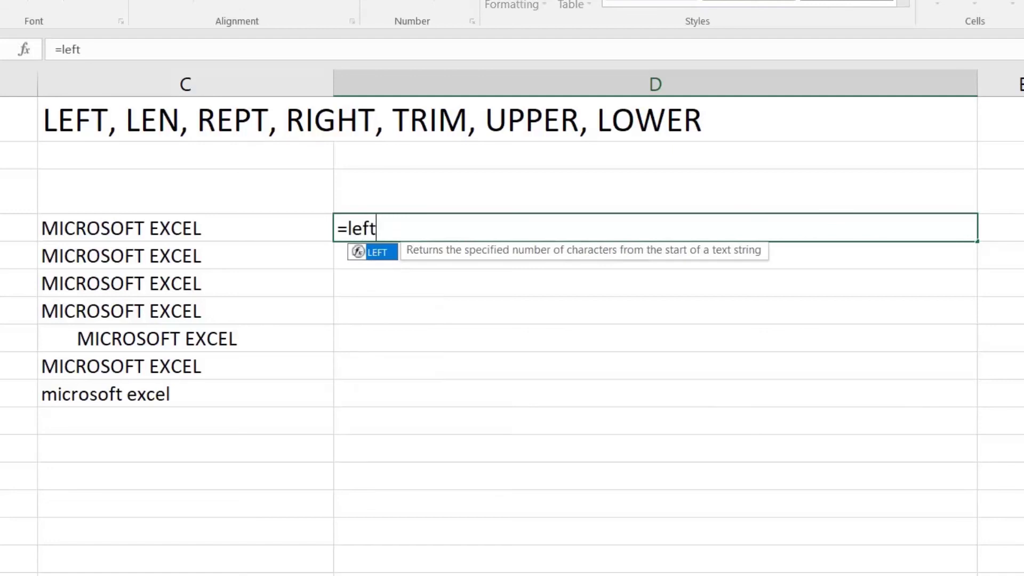
pyautogui.press('Tab')
pyautogui.click(171, 230)
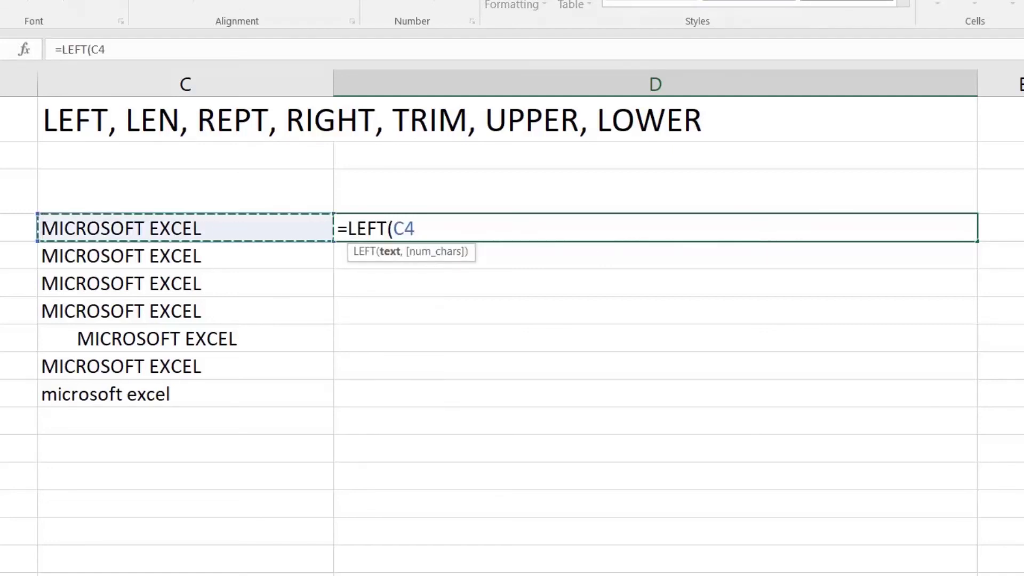
pyautogui.write(',9')
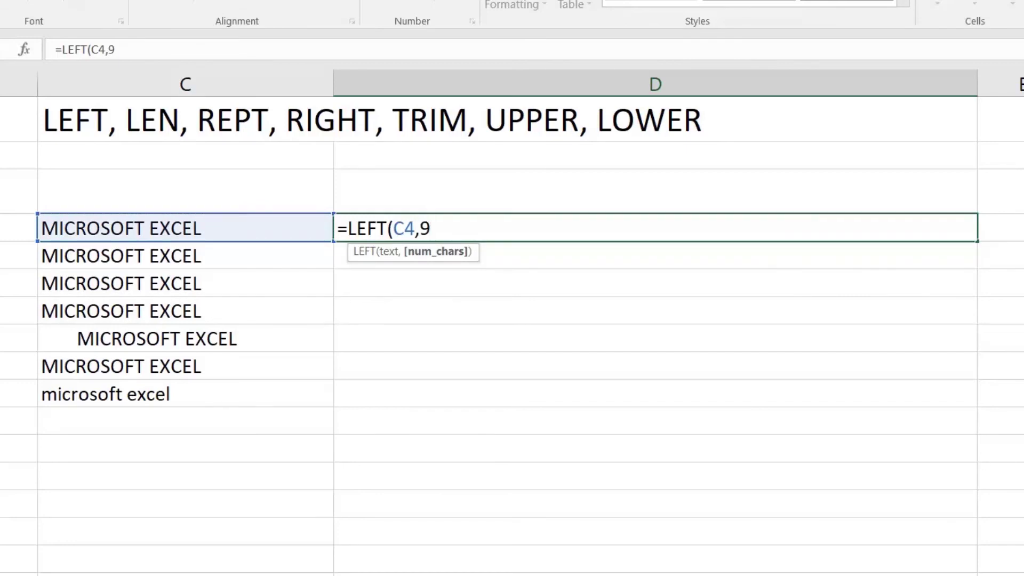
pyautogui.write(')')
pyautogui.press('Return')
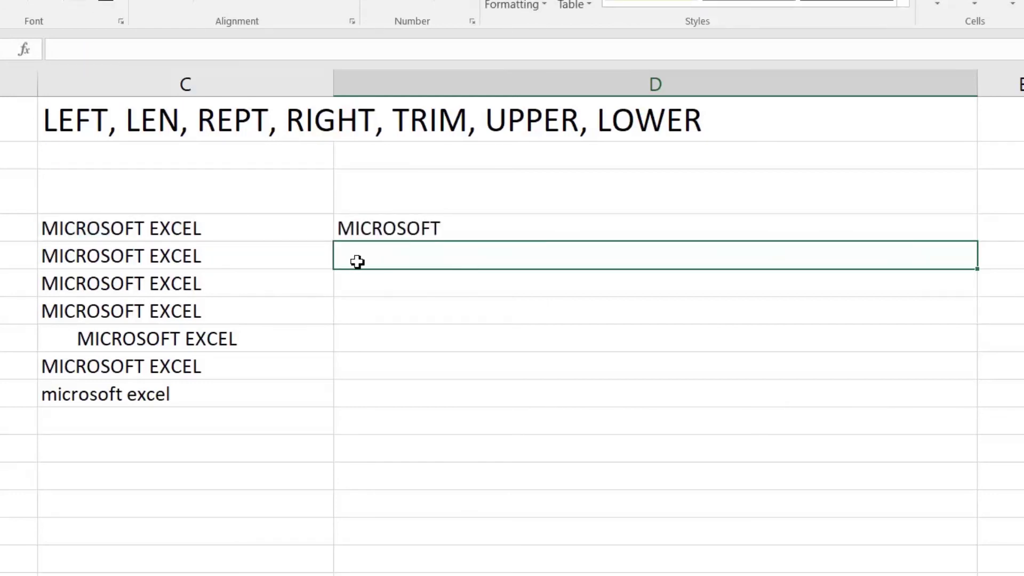
# Enter =LEN(C5) in D5, returning 16, and check it against C5's text
pyautogui.write('=l')
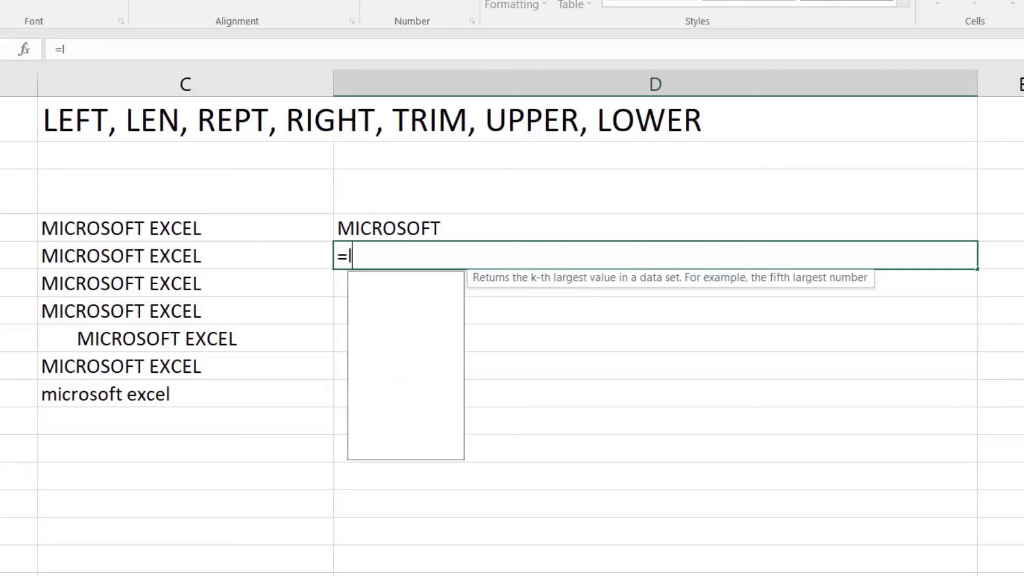
pyautogui.write('en(')
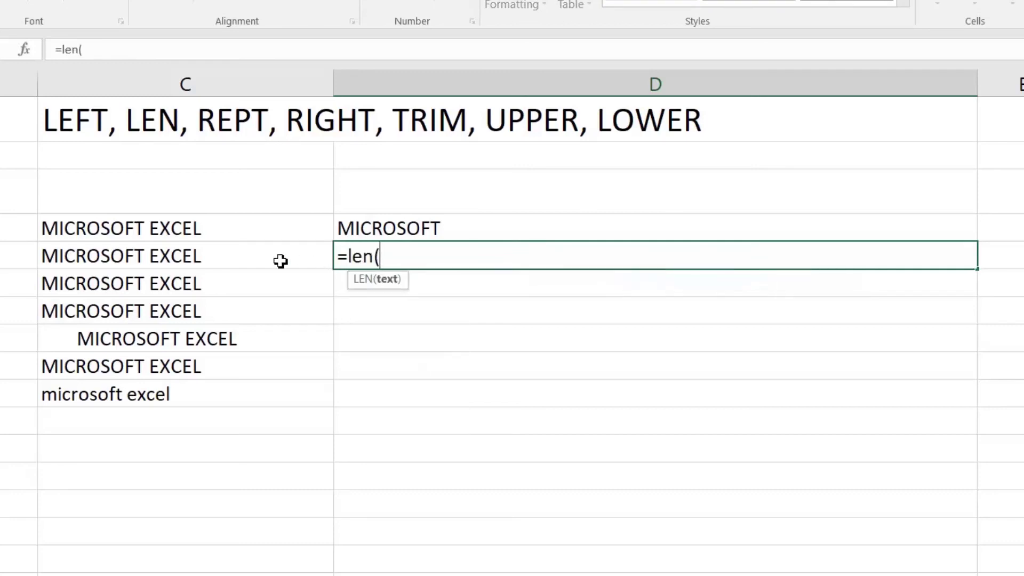
pyautogui.click(183, 259)
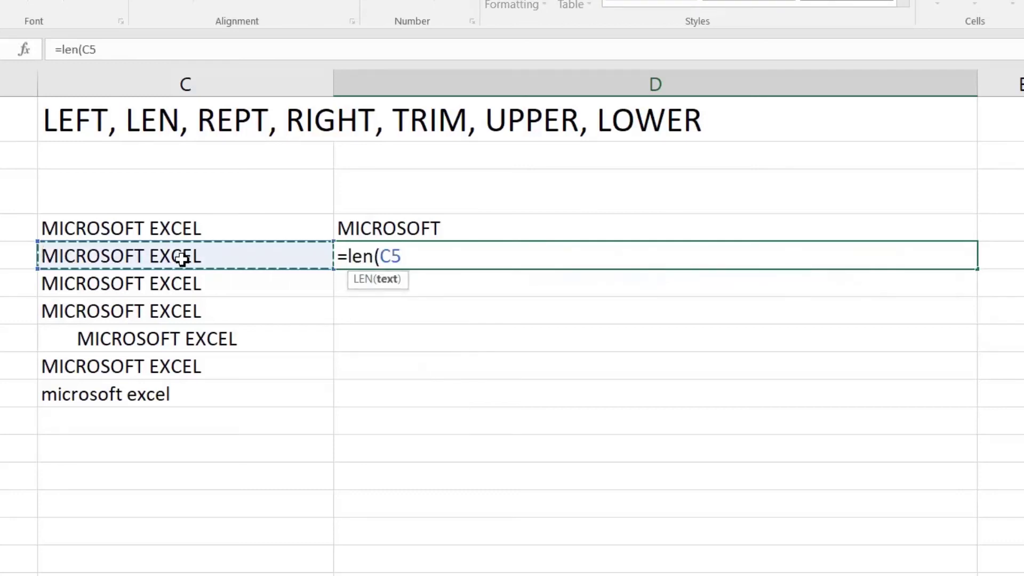
pyautogui.press('Return')
pyautogui.press('Up')
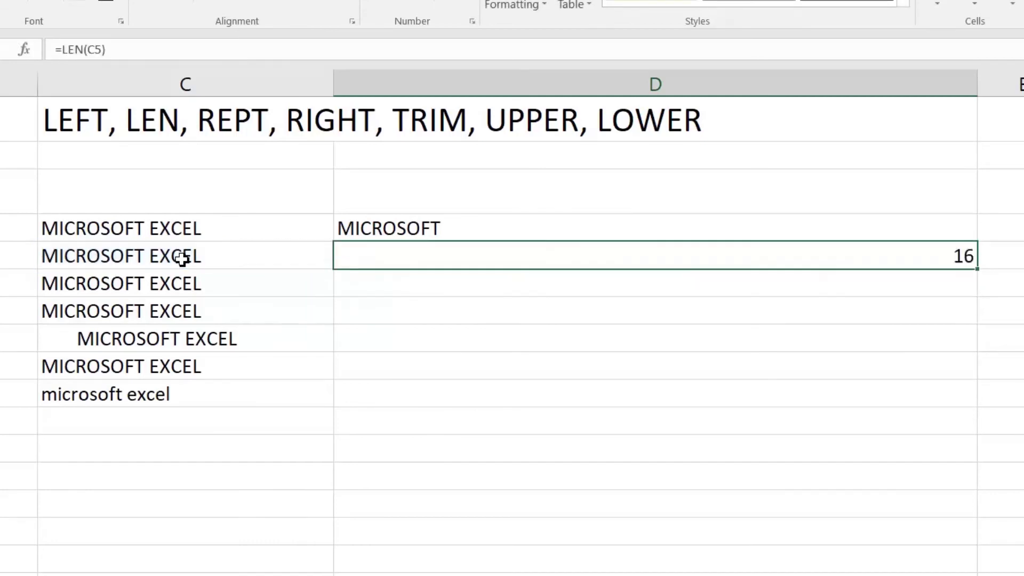
pyautogui.press('Left')
pyautogui.press('Right')
pyautogui.press('Down')
pyautogui.write('=rep')
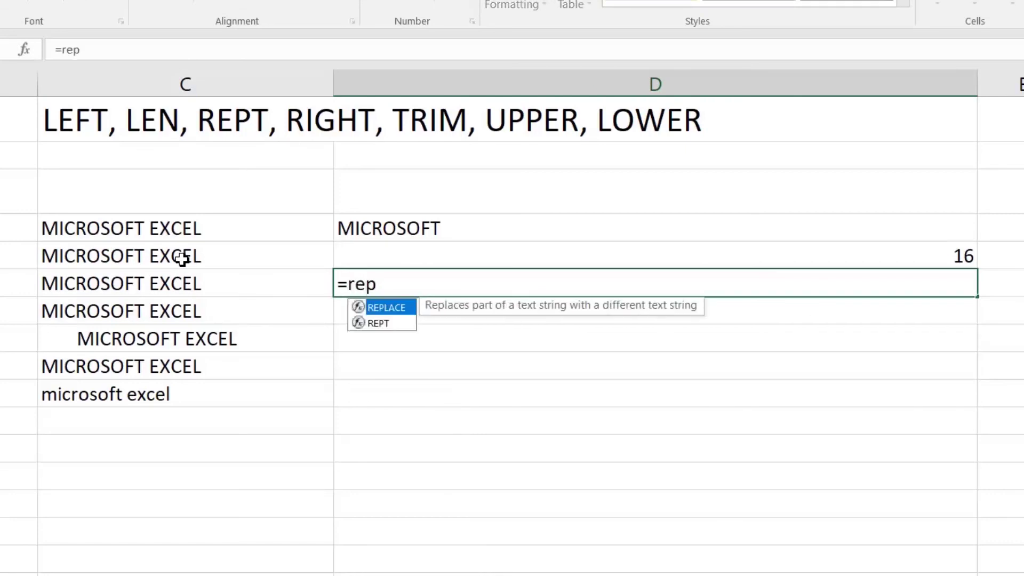
pyautogui.write('t')
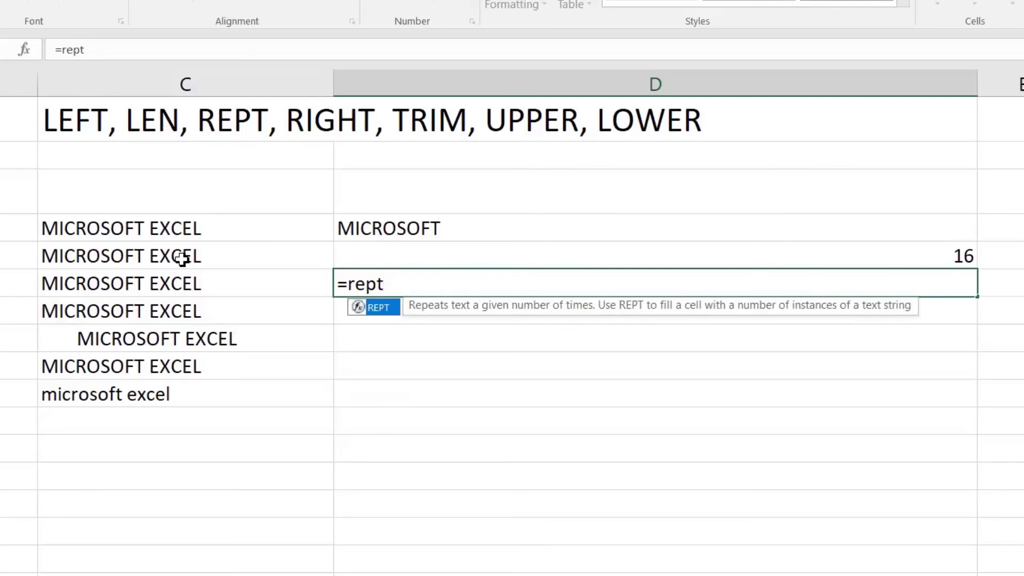
pyautogui.write('(')
# Complete =REPT(C6,3) in D6 so C6's text repeats three times
pyautogui.press('Left')
pyautogui.write(',3)')
pyautogui.press('Return')
pyautogui.press('Up')
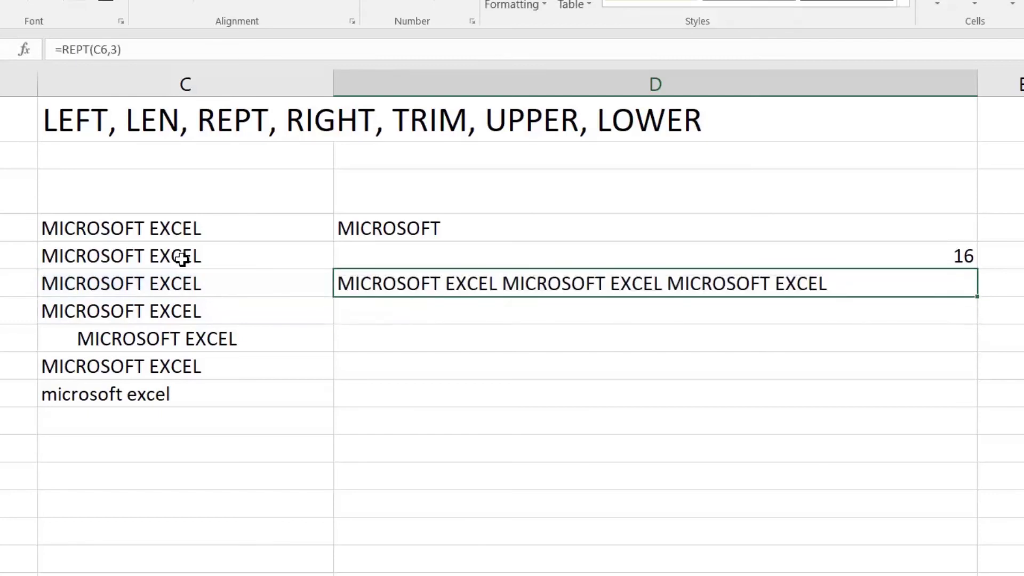
pyautogui.press('Down')
# Enter =RIGHT(C7,5) in D7, returning XCEL, and recheck the formula
pyautogui.write('=righ')
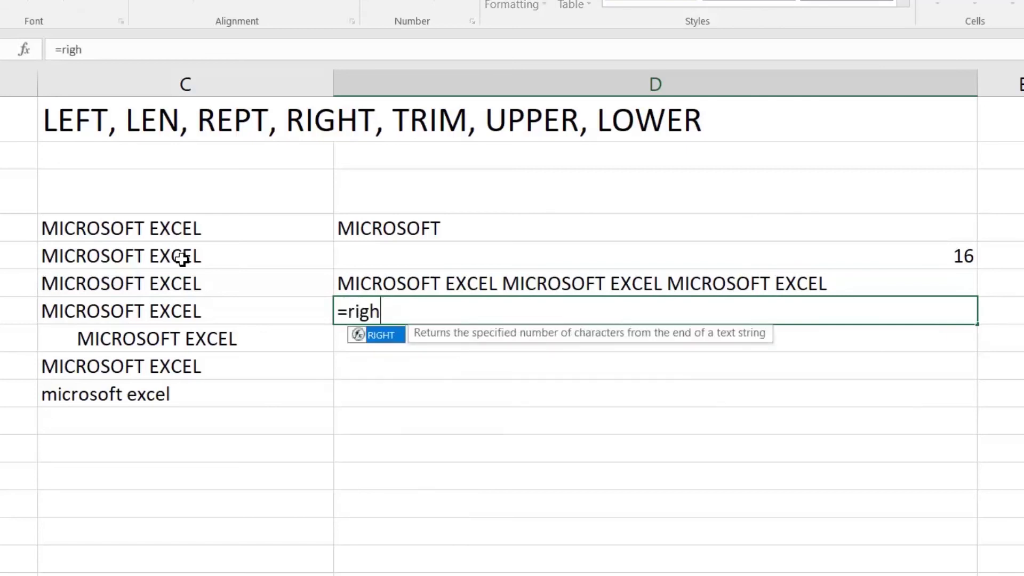
pyautogui.press('Tab')
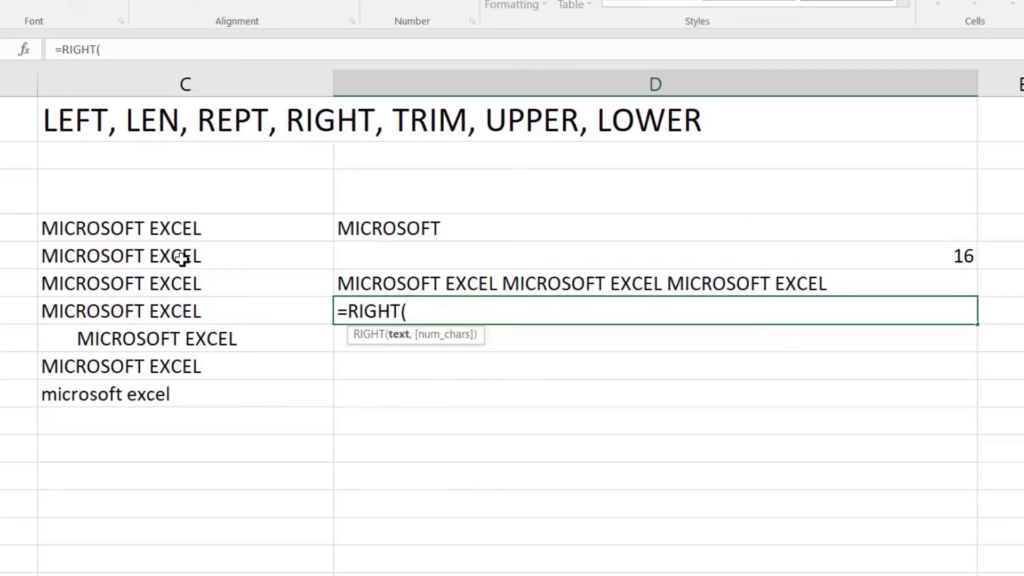
pyautogui.press('Left')
pyautogui.write(',5)')
pyautogui.press('Return')
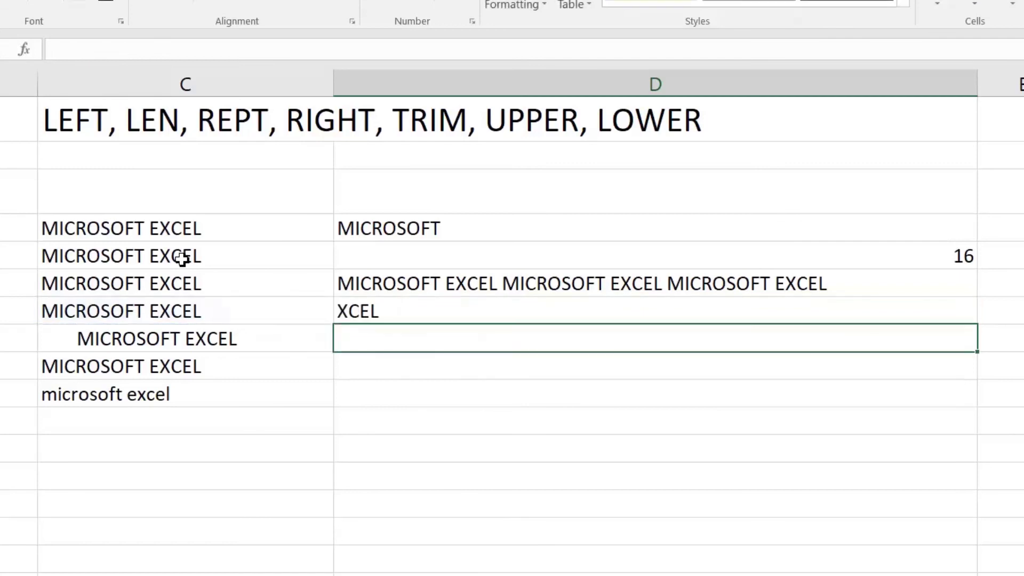
pyautogui.press('Up')
pyautogui.press('F2')
pyautogui.press('Left')
pyautogui.press('Left')
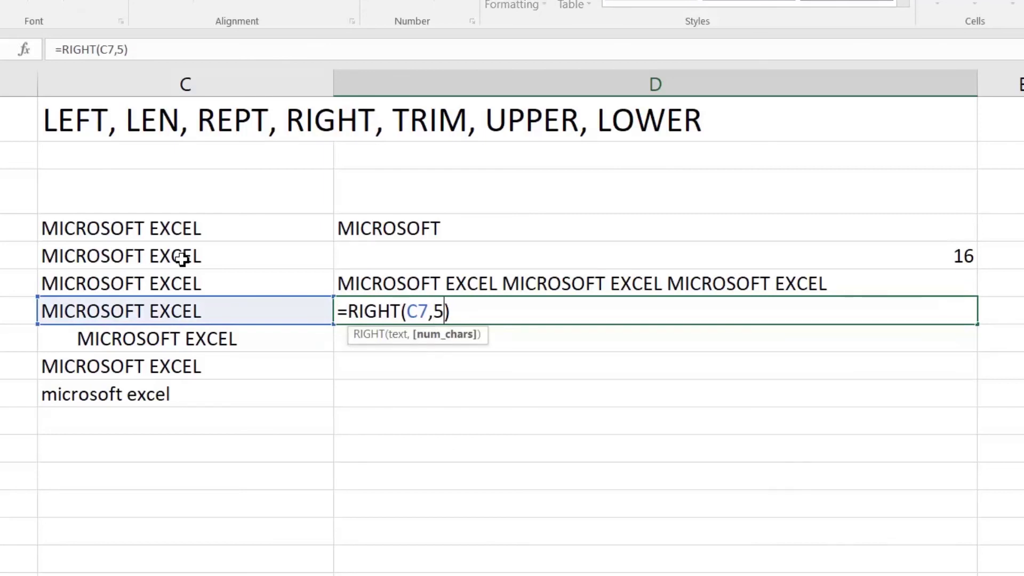
pyautogui.press('Return')
pyautogui.press('Up')
pyautogui.press('F2')
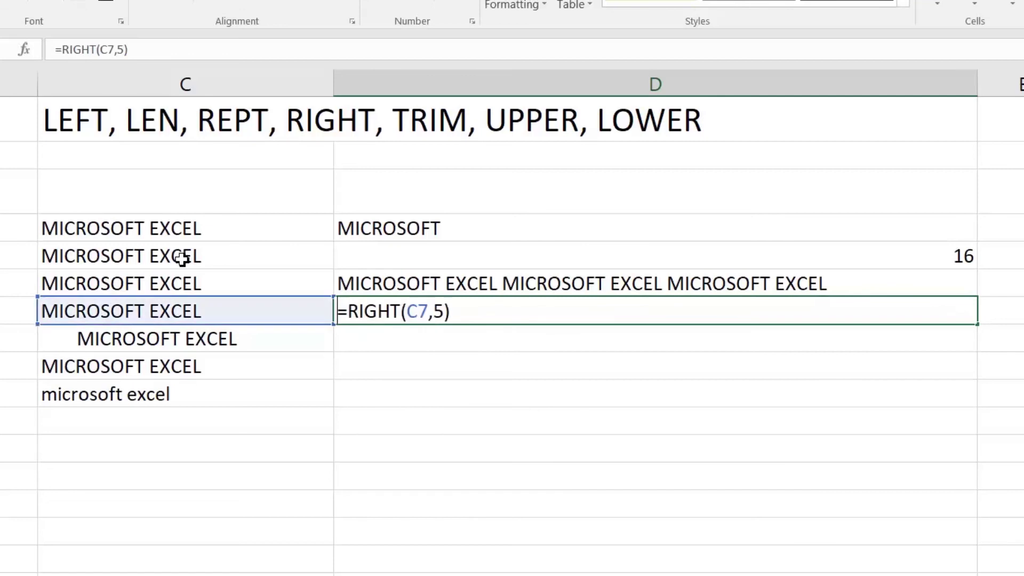
pyautogui.press('Escape')
# Test removing and restoring C7's trailing space to see its effect on D7
pyautogui.press('Left')
pyautogui.press('F2')
pyautogui.press('BackSpace')
pyautogui.press('Return')
pyautogui.press('Up')
pyautogui.press('F2')
pyautogui.press('Return')
pyautogui.press('Up')
pyautogui.press('F2')
pyautogui.press('BackSpace')
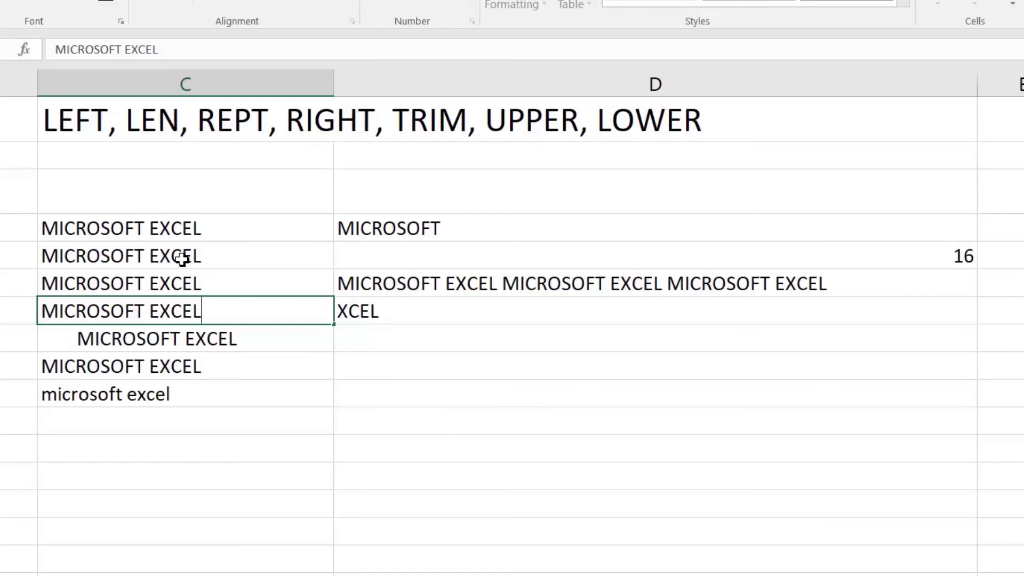
# Enter =TRIM(C8) in D8 to strip the extra spaces from C8's text
pyautogui.press('Return')
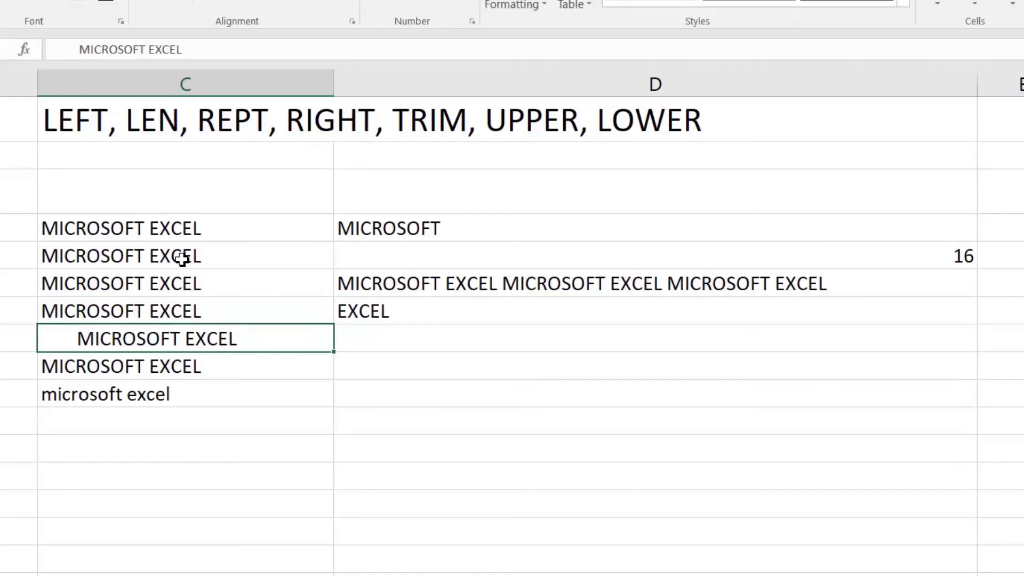
pyautogui.press('Right')
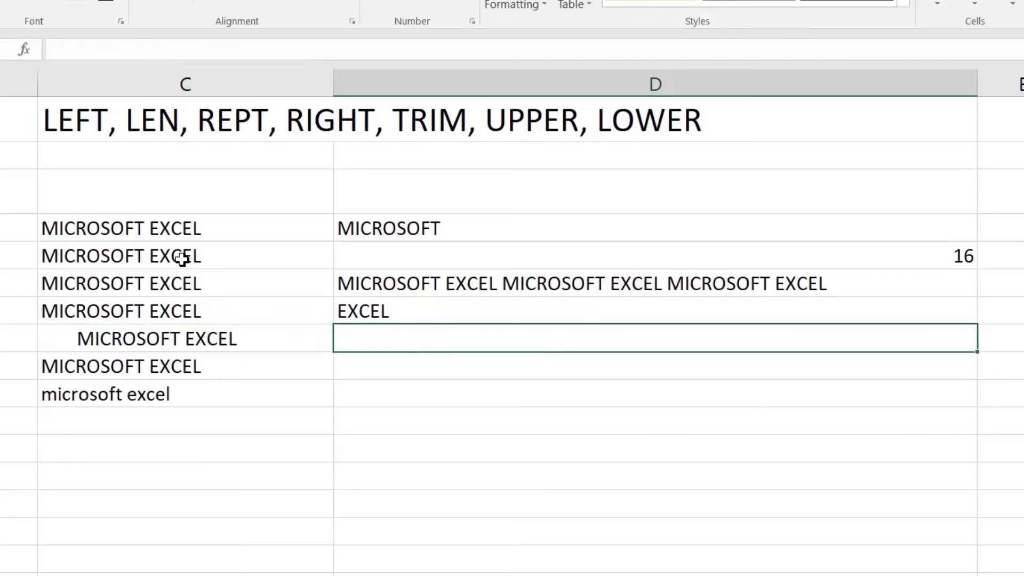
pyautogui.write('=trim')
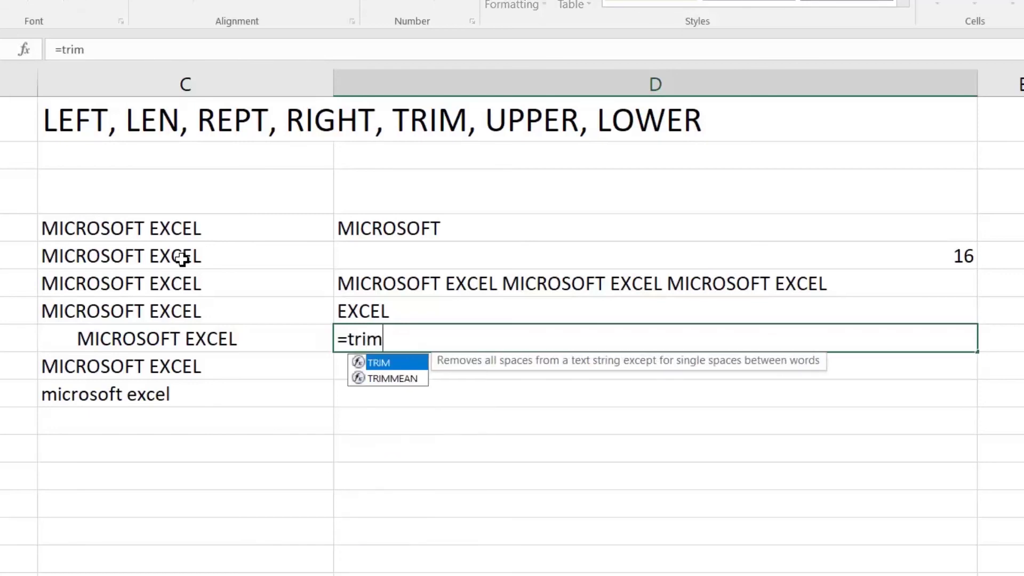
pyautogui.press('Tab')
pyautogui.press('Left')
pyautogui.write(')')
pyautogui.press('Return')
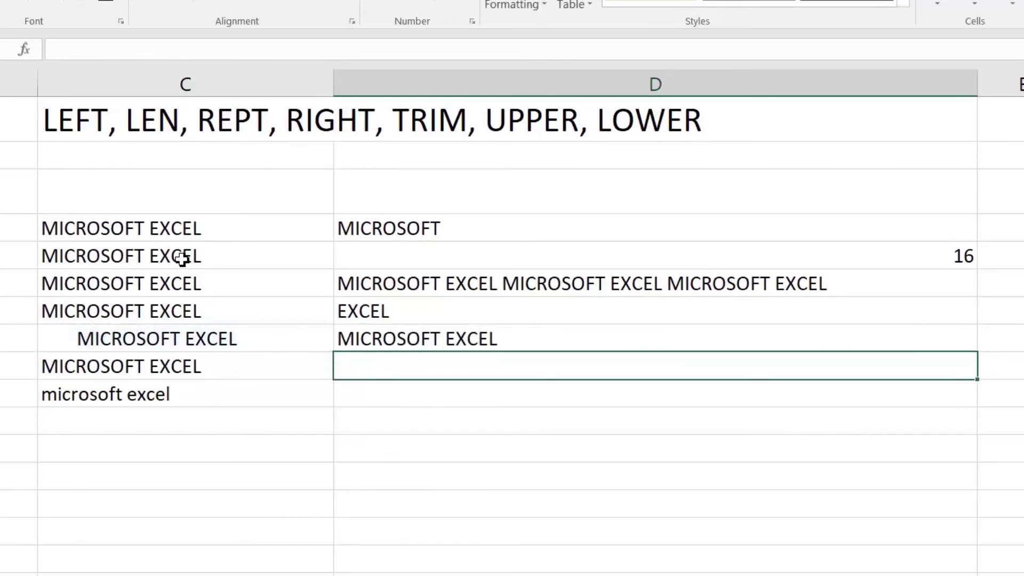
# Put the trailing space back into C7's text
pyautogui.press('Up')
pyautogui.press('Left')
pyautogui.press('Up')
pyautogui.press('F2')
pyautogui.press('Return')
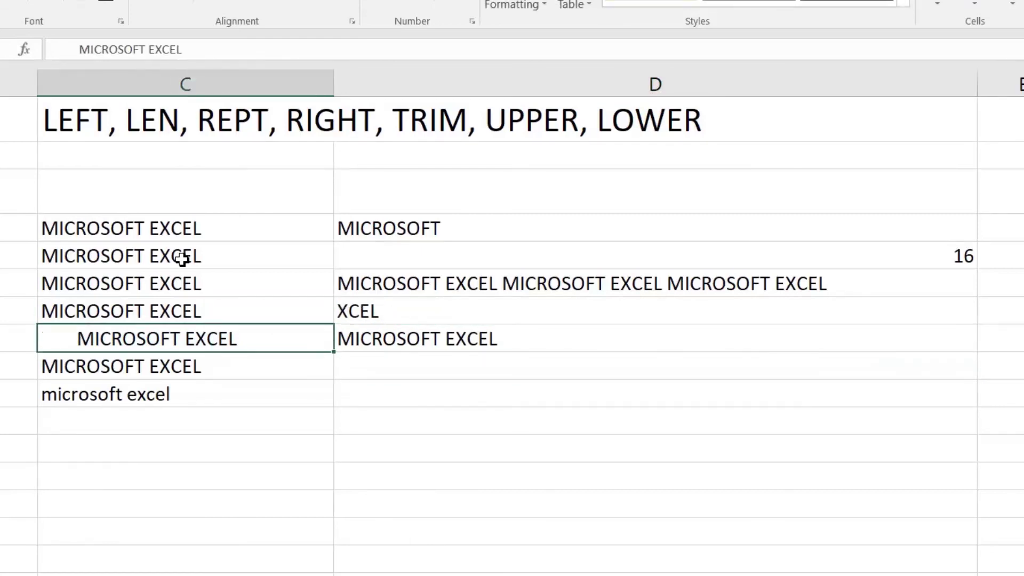
# Change D7's formula to =RIGHT(TRIM(C7),5) so it returns EXCEL
pyautogui.press('Right')
pyautogui.press('Up')
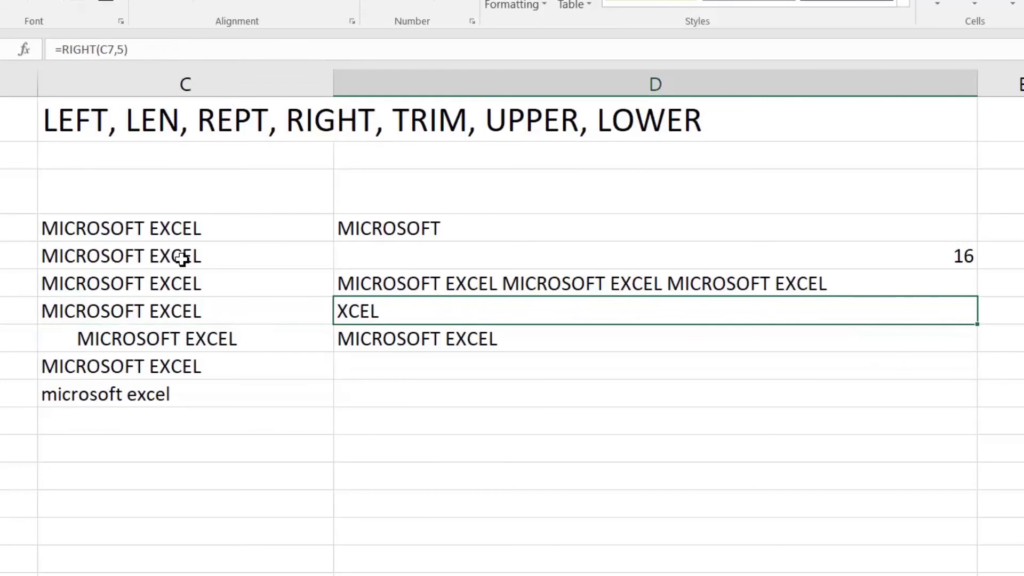
pyautogui.press('F2')
pyautogui.press('Left')
pyautogui.press('Left')
pyautogui.press('Left')
pyautogui.press('Left')
pyautogui.press('Left')
pyautogui.press('Right')
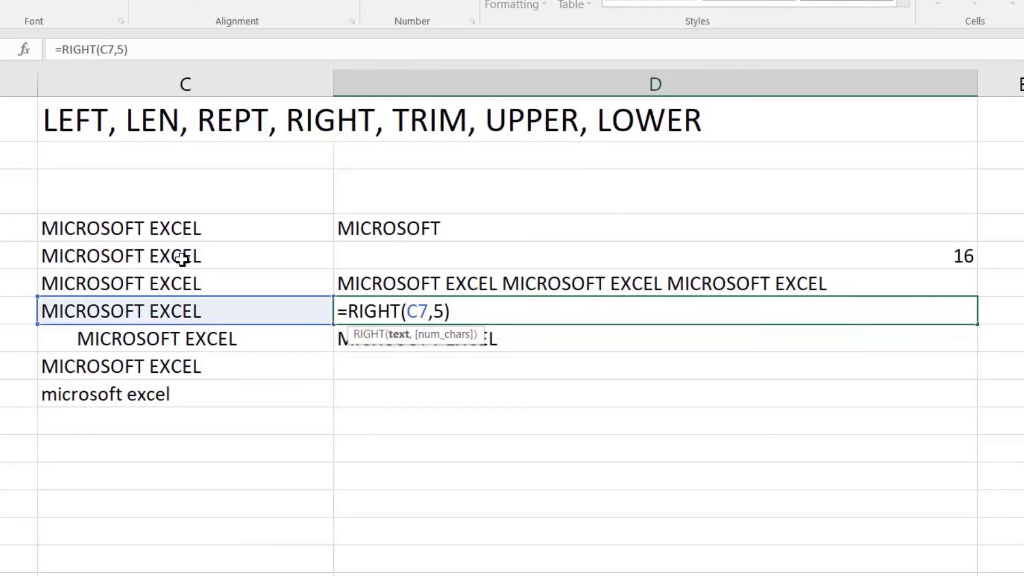
pyautogui.write('rrim')
pyautogui.press('BackSpace')
pyautogui.press('BackSpace')
pyautogui.press('BackSpace')
pyautogui.press('BackSpace')
pyautogui.write('trim(')
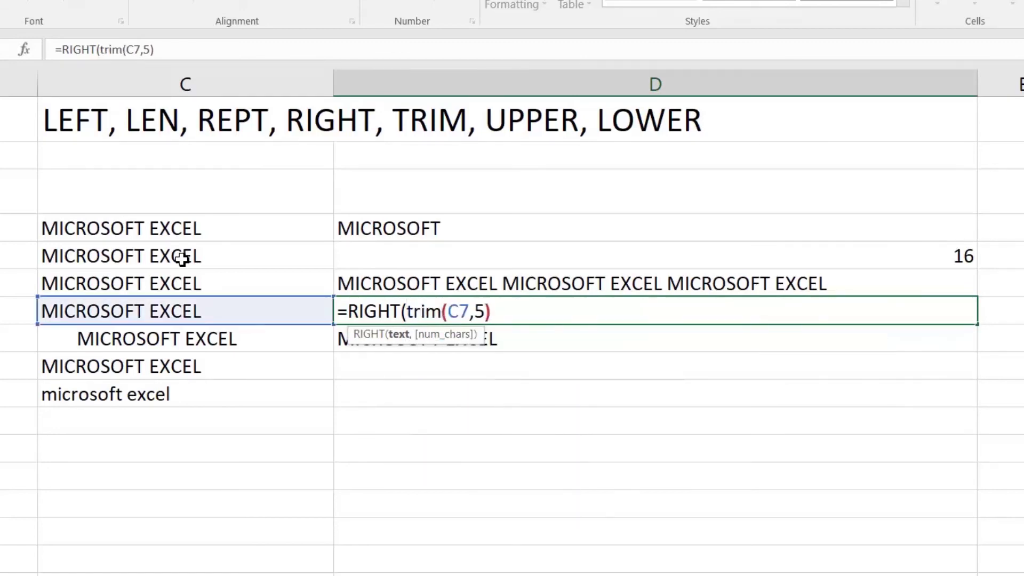
pyautogui.press('Right')
pyautogui.press('Right')
pyautogui.write(')')
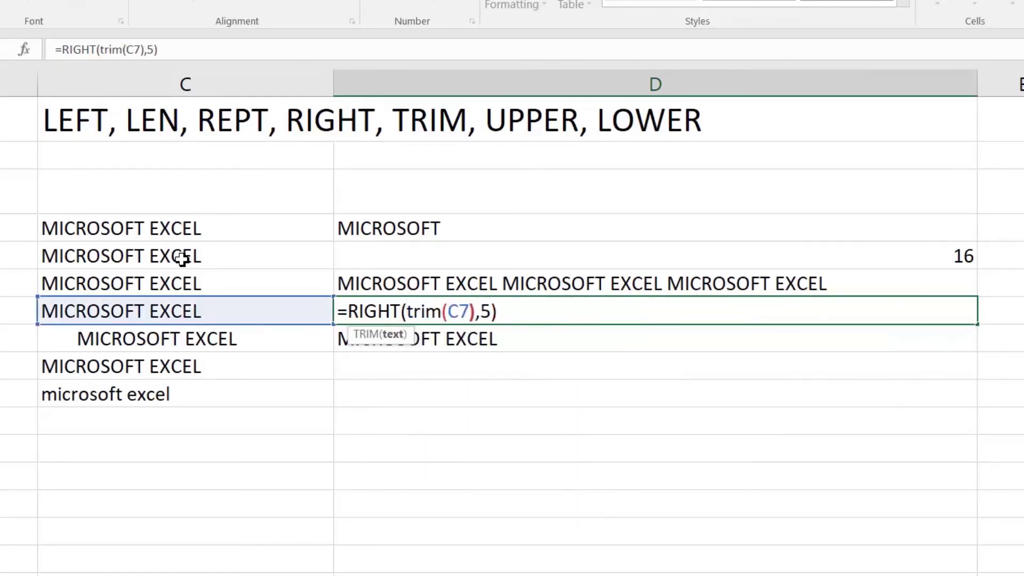
pyautogui.press('Return')
# Confirm C7 keeps its trailing space and review the results from D4 down to D8
pyautogui.press('Up')
pyautogui.press('Left')
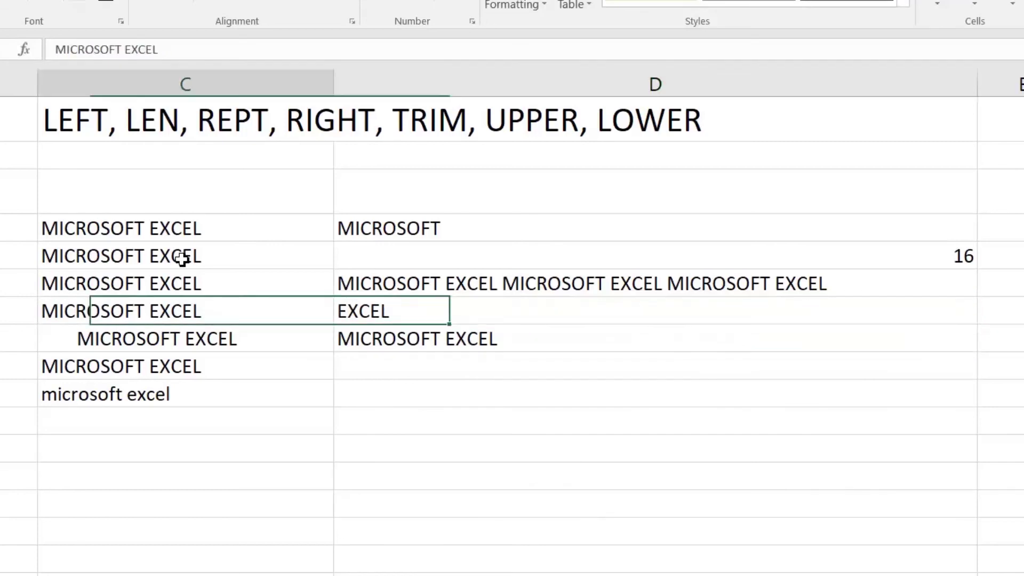
pyautogui.press('F2')
pyautogui.press('Return')
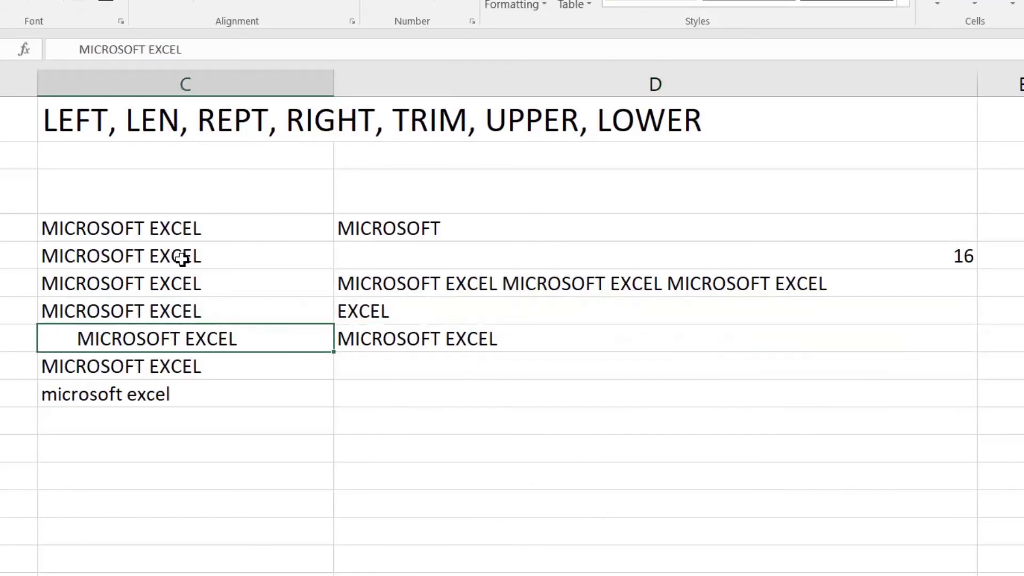
pyautogui.press('Up')
pyautogui.press('Right')
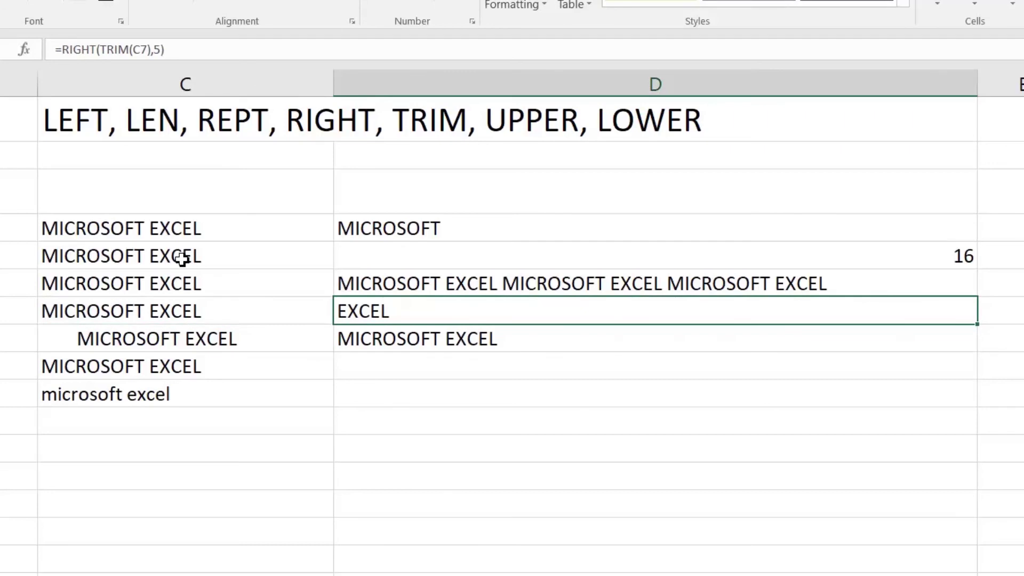
pyautogui.press('Up')
pyautogui.press('Up')
pyautogui.press('Up')
pyautogui.press('Down')
pyautogui.press('Down')
pyautogui.press('Down')
pyautogui.press('Down')
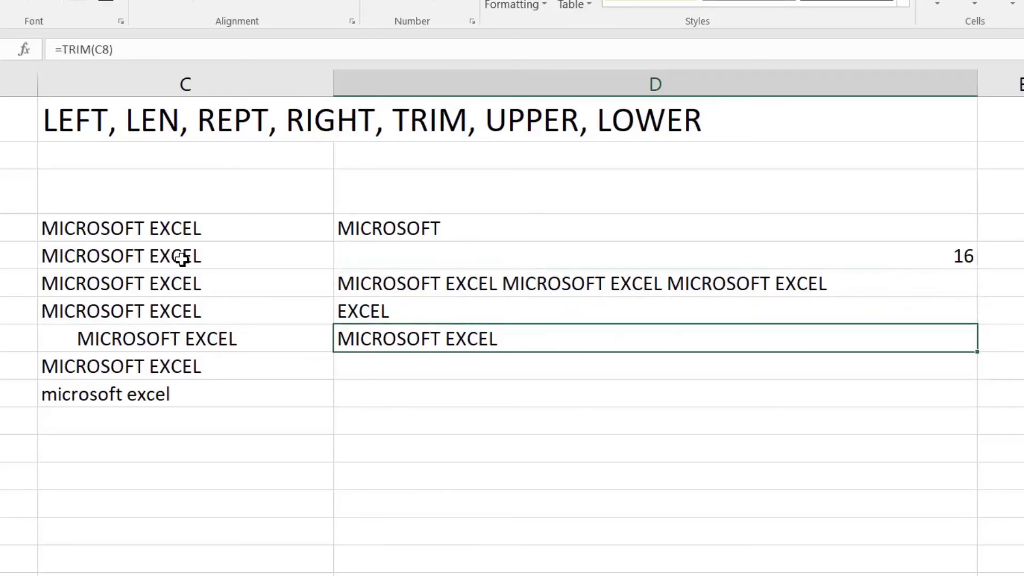
pyautogui.press('Down')
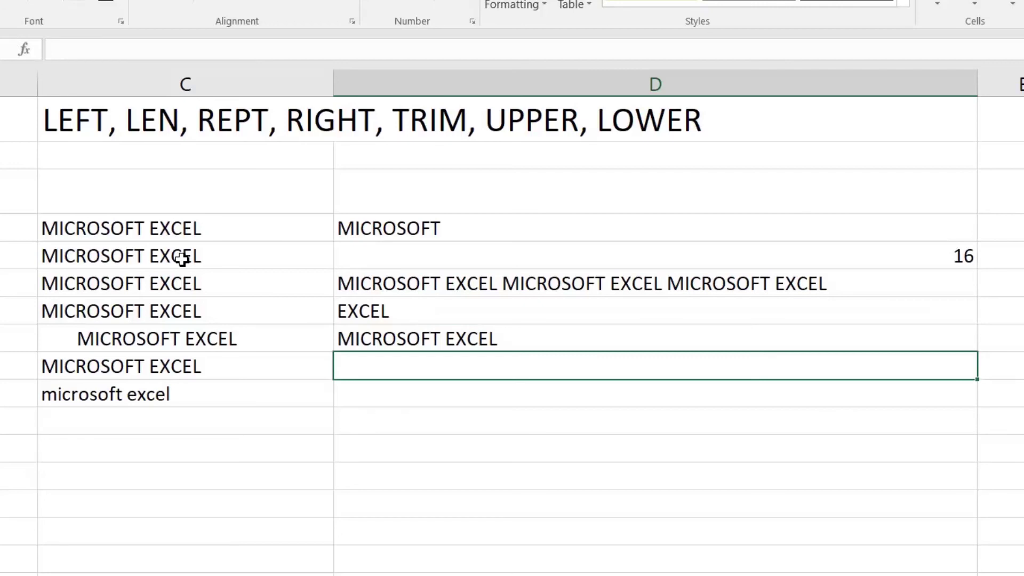
# Enter =LOWER(C9) in D9 to make C9's text lowercase
pyautogui.press('Left')
pyautogui.press('Down')
pyautogui.press('Right')
pyautogui.press('Up')
pyautogui.write('=lowe')
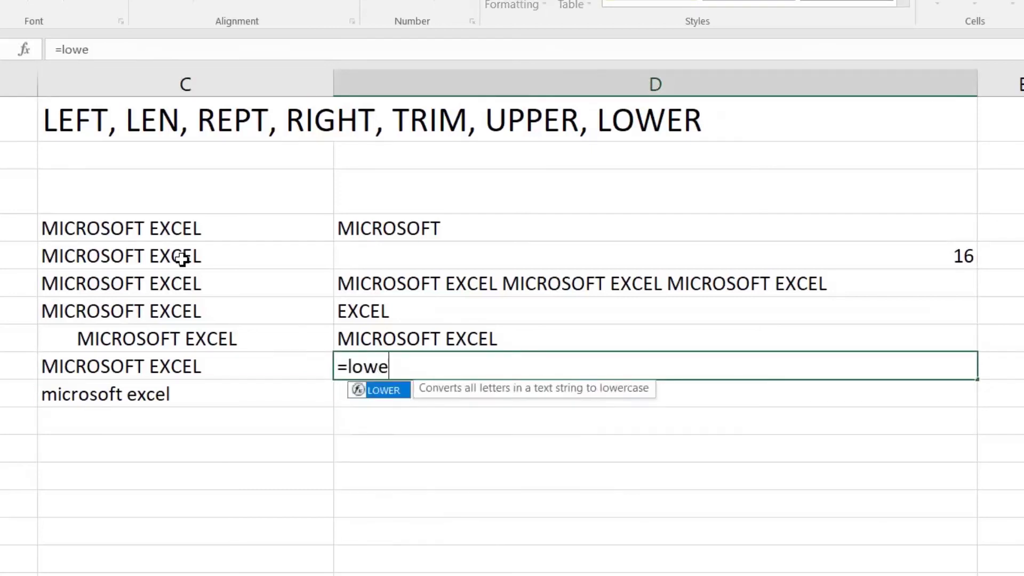
pyautogui.press('Tab')
pyautogui.press('Left')
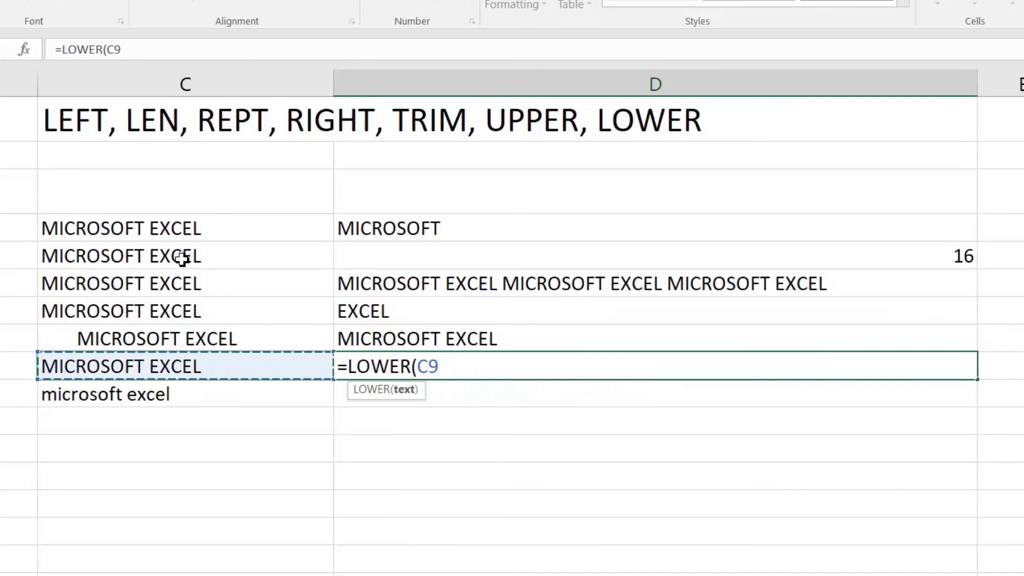
pyautogui.write(')')
pyautogui.press('Return')
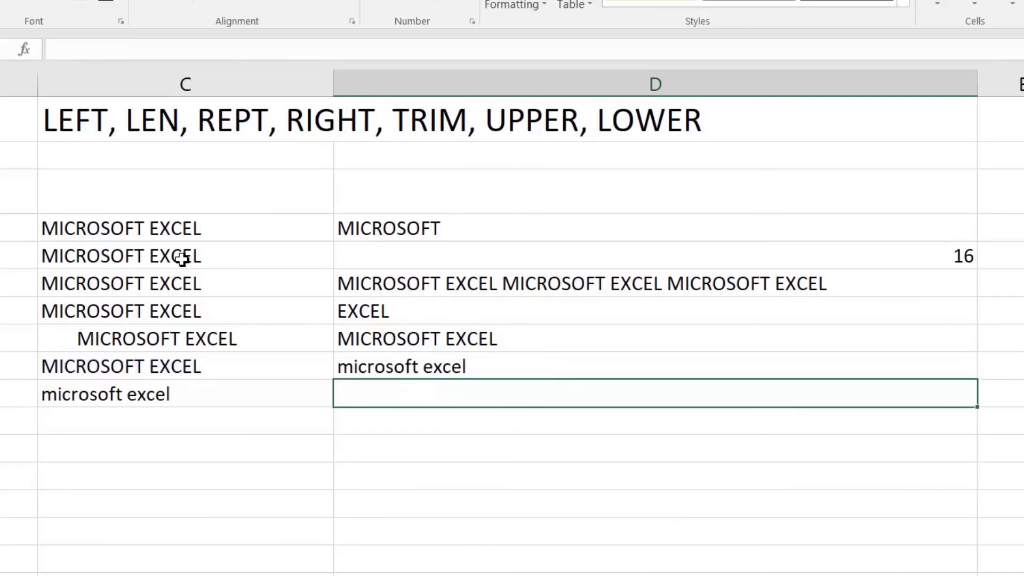
# Enter =UPPER(C10) in D10 to make C10's text uppercase
pyautogui.write('=')
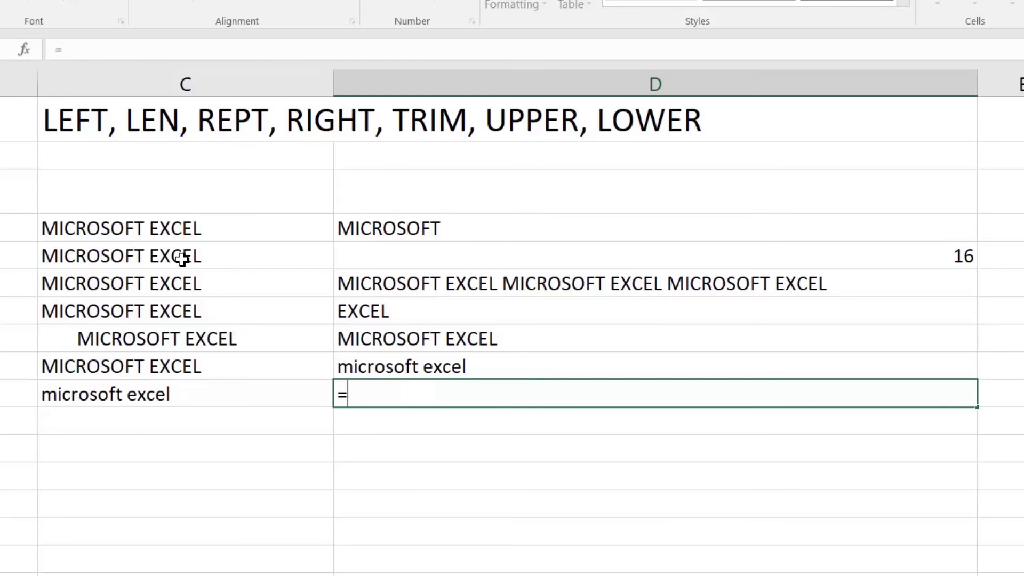
pyautogui.write('up')
pyautogui.press('Tab')
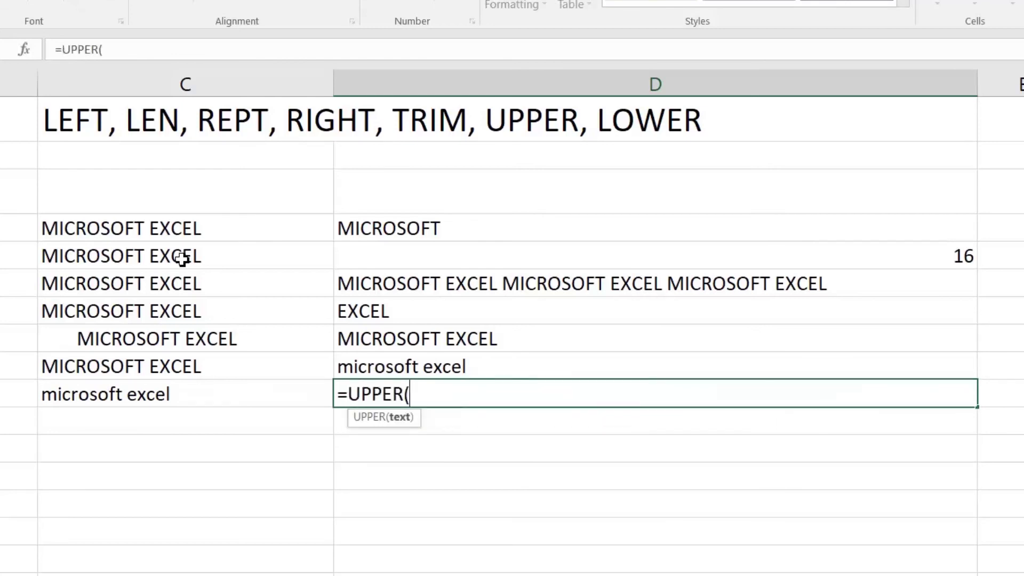
pyautogui.press('Left')
pyautogui.write(')')
pyautogui.press('Return')
pyautogui.press('Up')
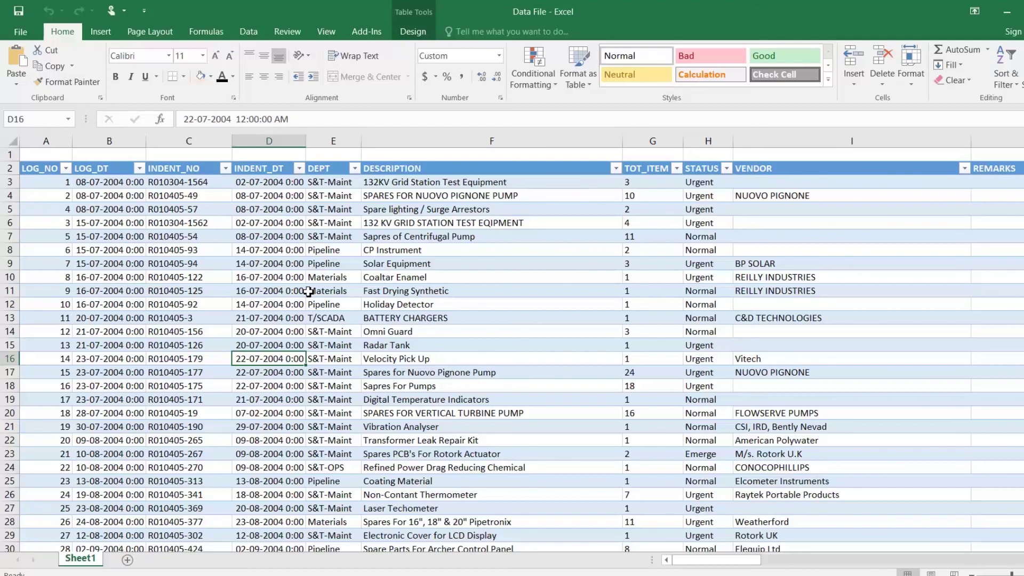
# Jump to the Data File table's last row, 222491, and back to the top
pyautogui.click(242, 208)
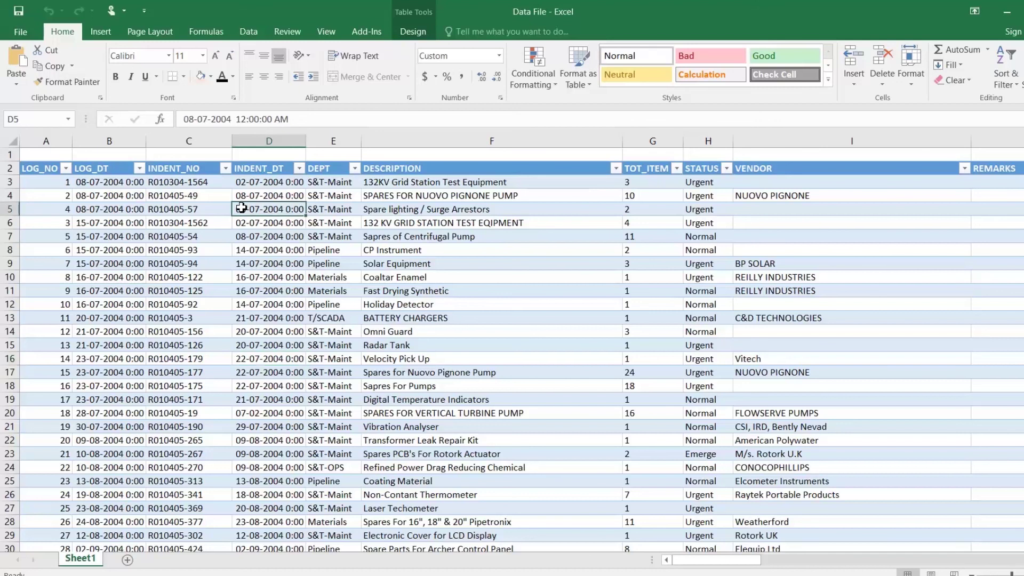
pyautogui.hotkey('ctrl', 'Left')
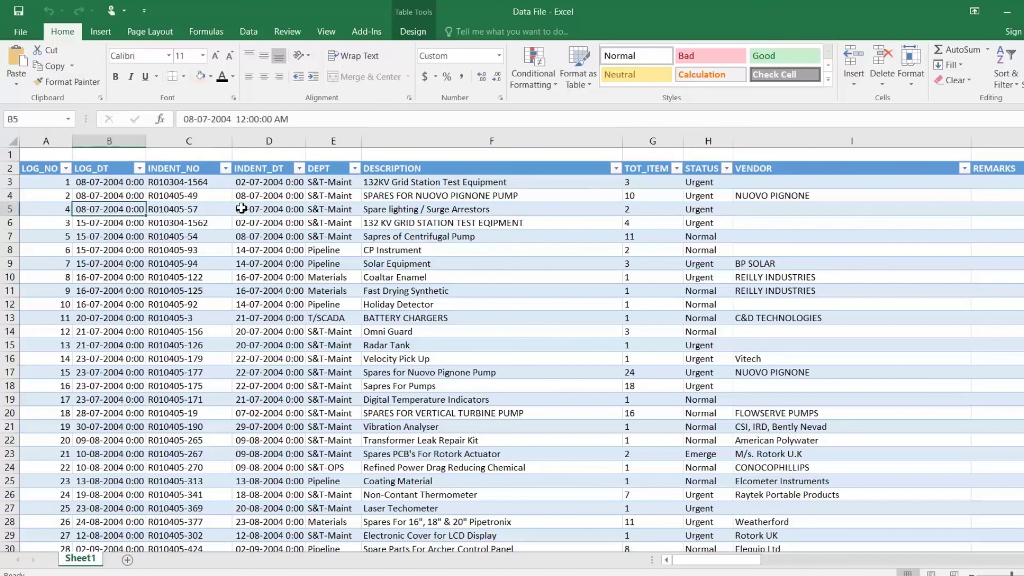
pyautogui.hotkey('ctrl', 'Down')
pyautogui.hotkey('ctrl', 'Up')
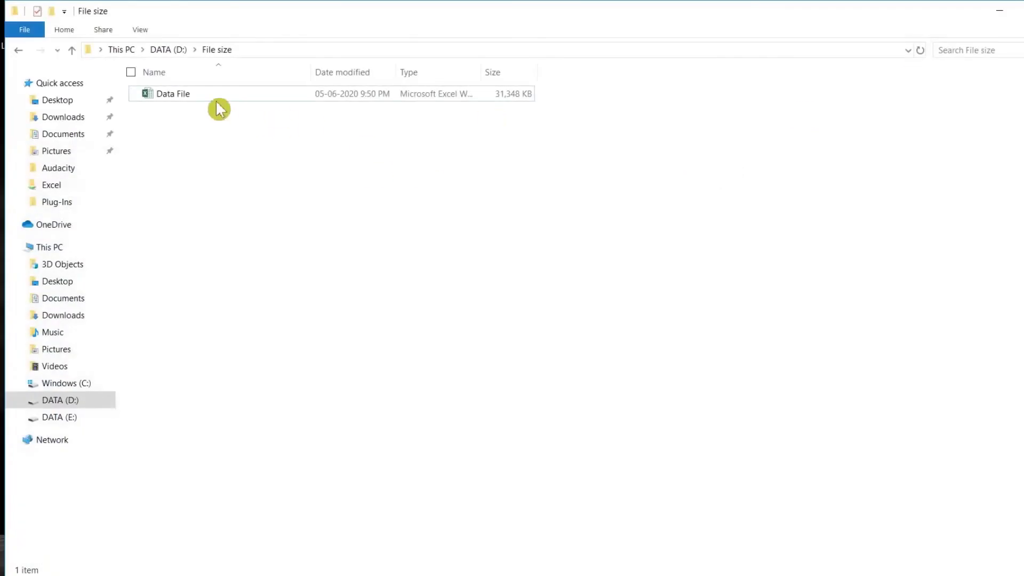
# Check Data File's size in Properties (30.6 MB), then open it in Excel
pyautogui.rightClick(216, 106)
pyautogui.click(228, 101)
pyautogui.rightClick(228, 104)
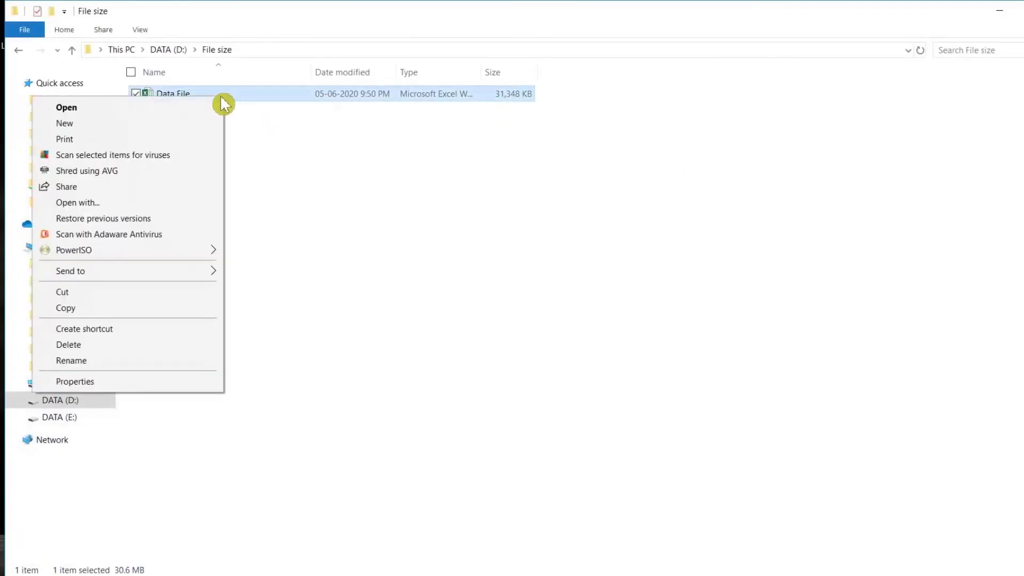
pyautogui.click(151, 381)
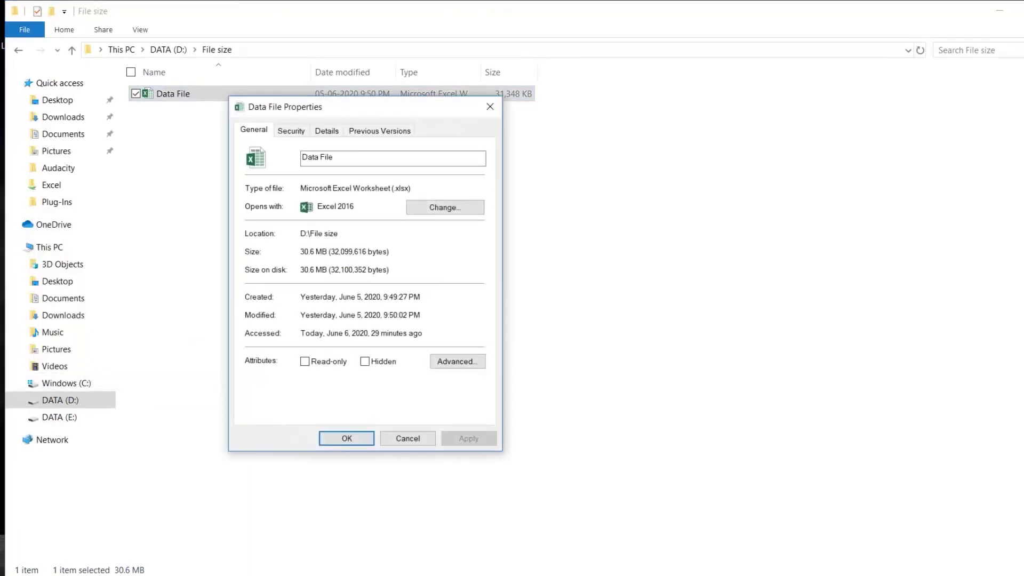
pyautogui.click(421, 438)
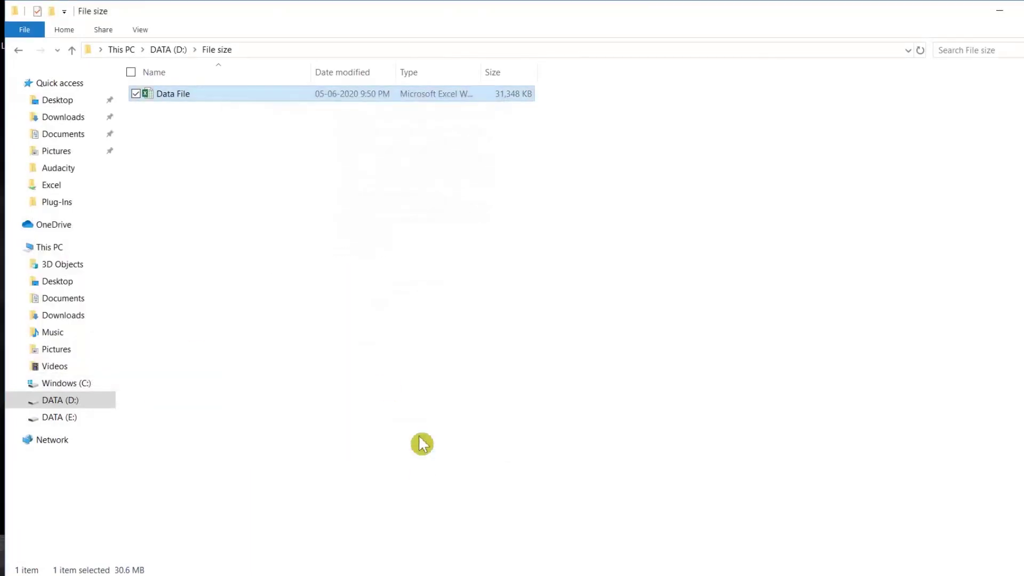
pyautogui.doubleClick(201, 96)
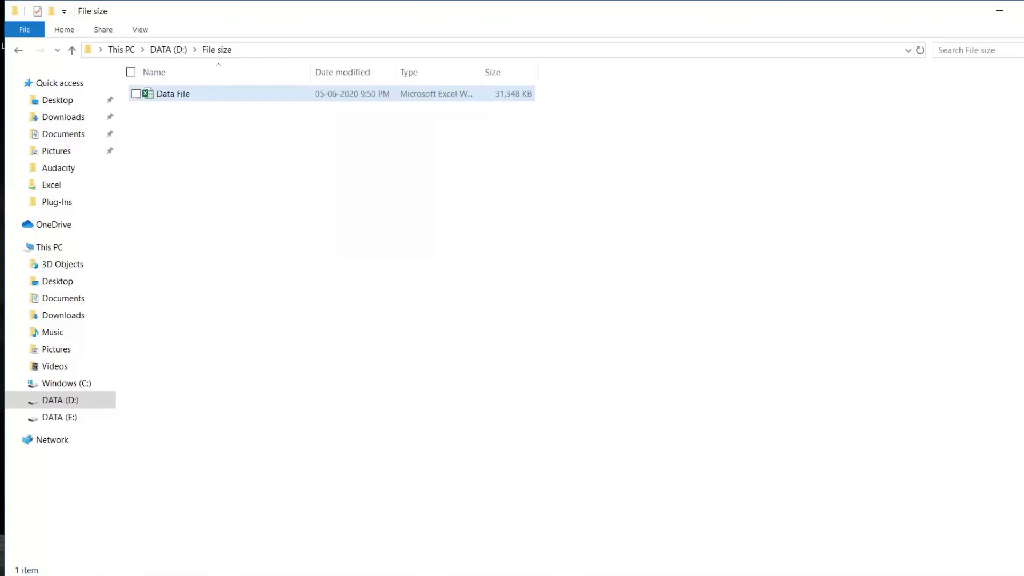
pyautogui.moveTo(223, 99)
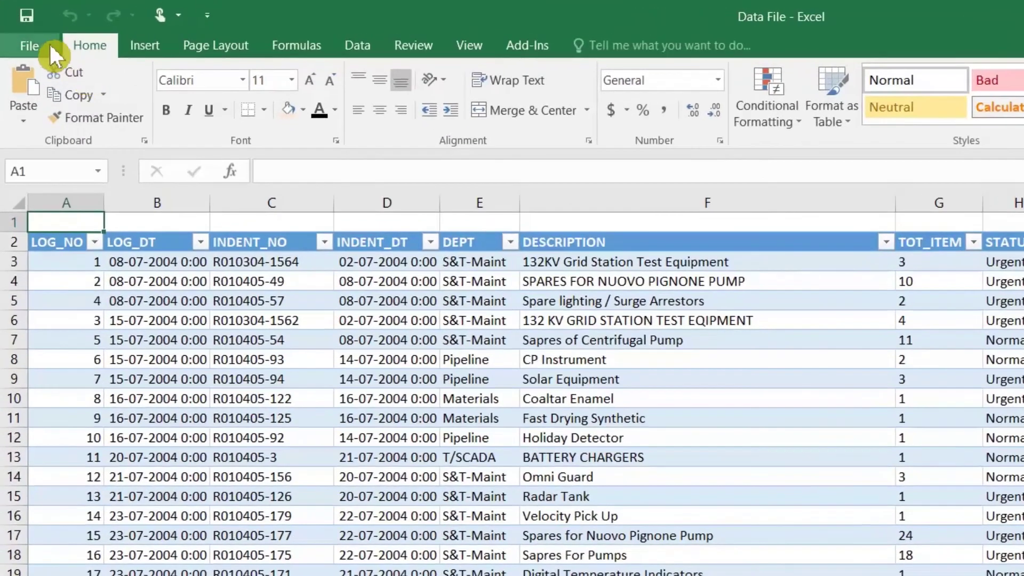
# Save Data File as an Excel Binary Workbook in the File size folder, then close Excel
pyautogui.click(48, 43)
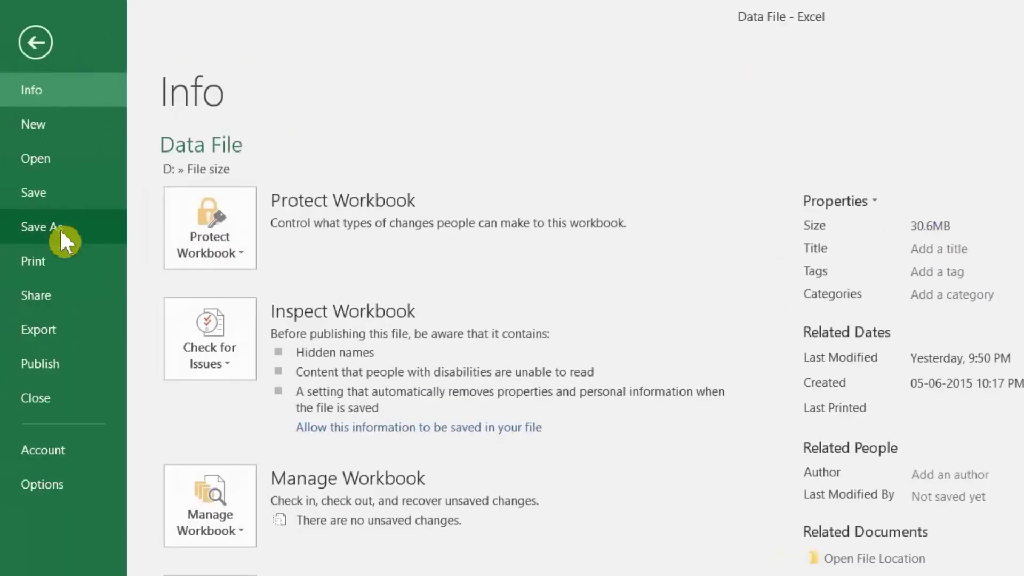
pyautogui.click(60, 227)
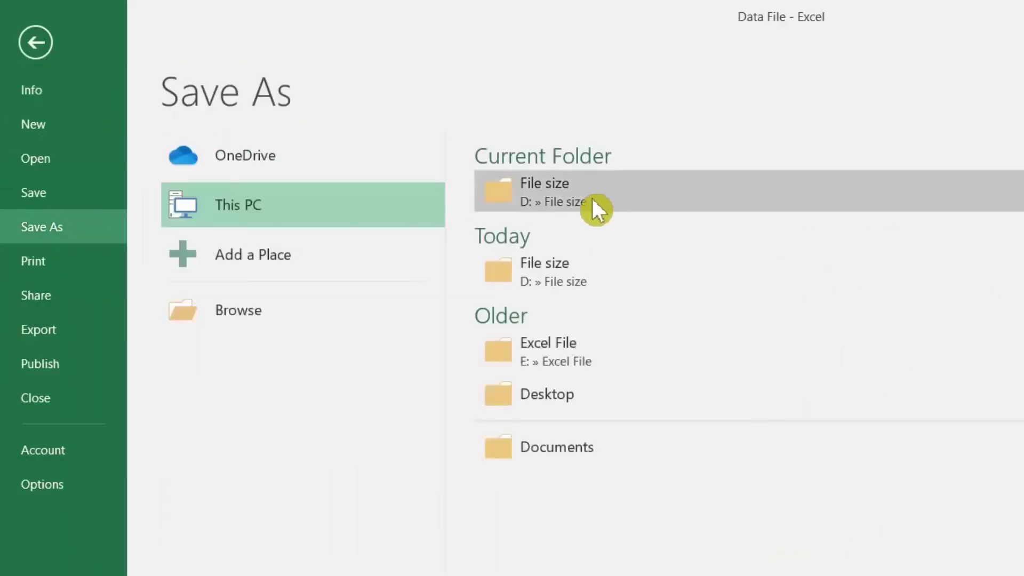
pyautogui.click(589, 205)
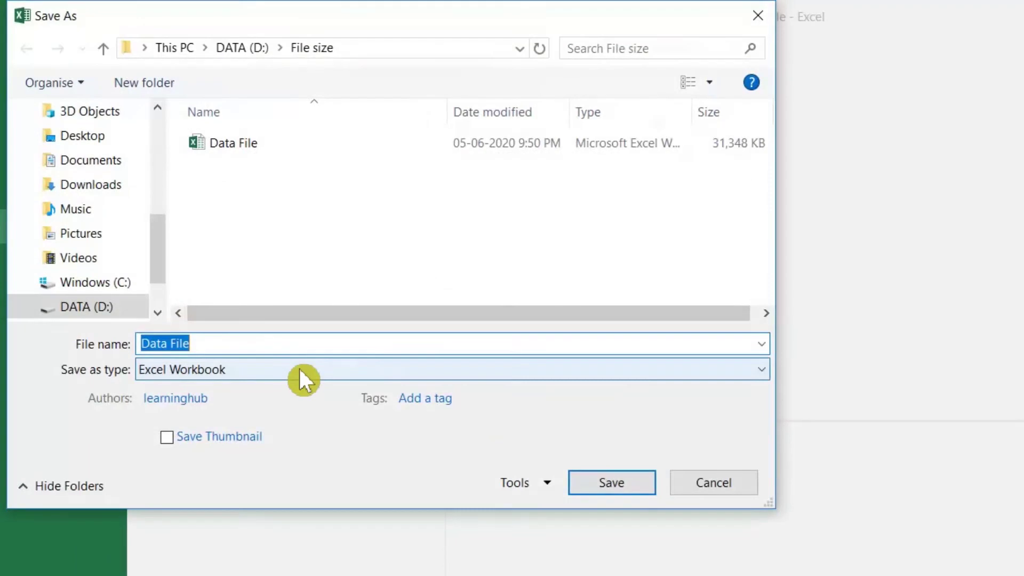
pyautogui.click(300, 369)
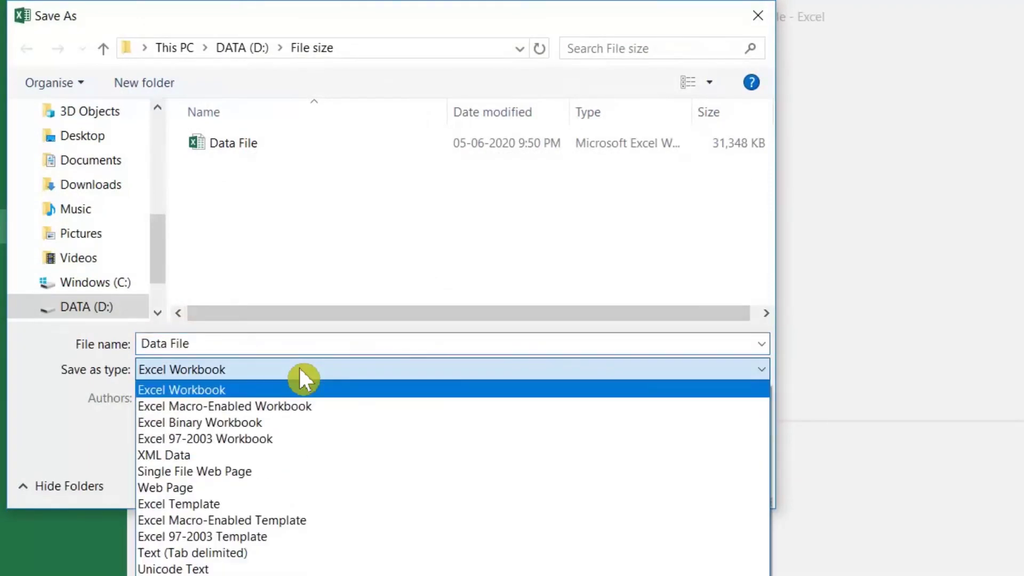
pyautogui.click(286, 424)
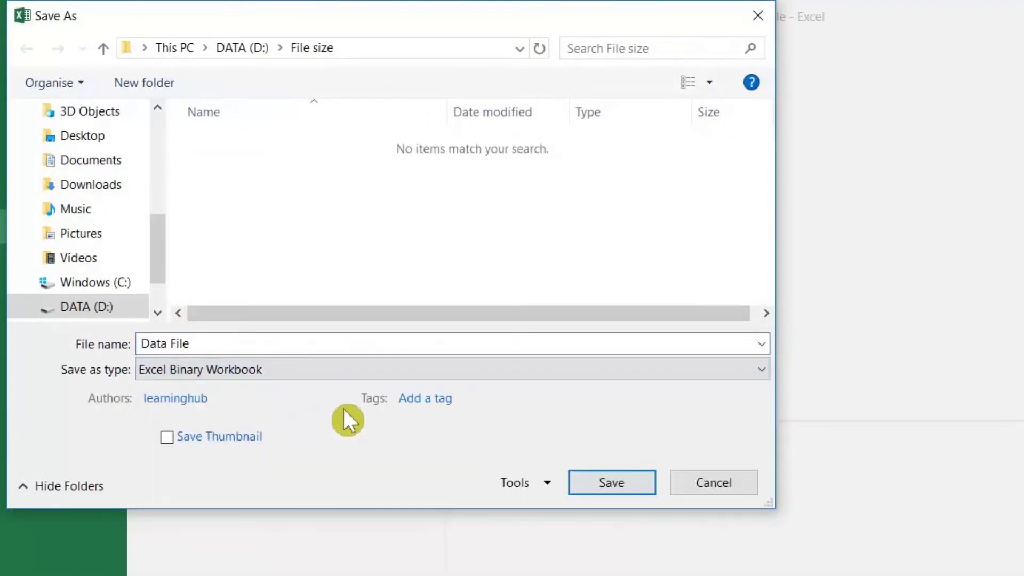
pyautogui.click(574, 492)
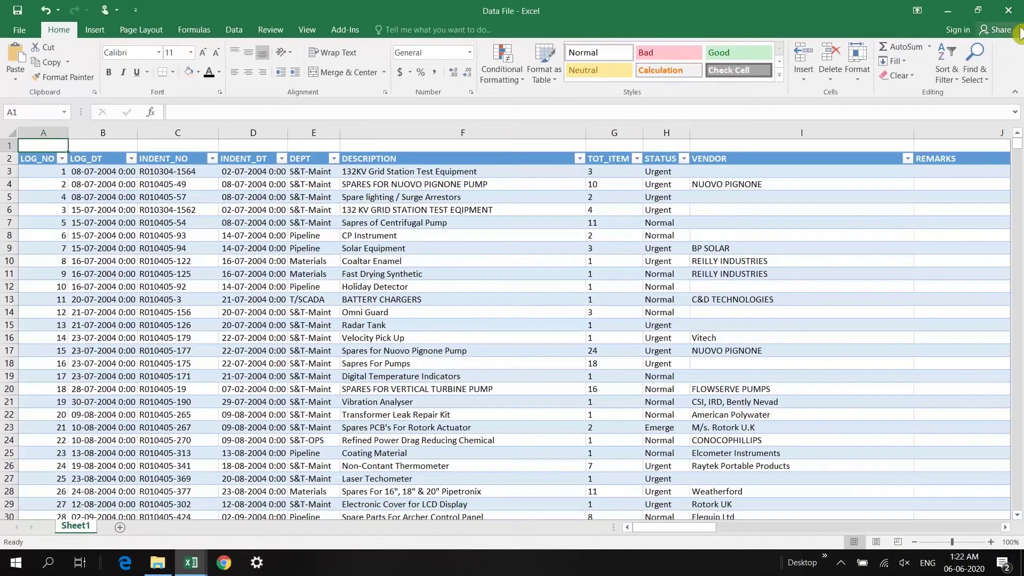
pyautogui.click(1013, 10)
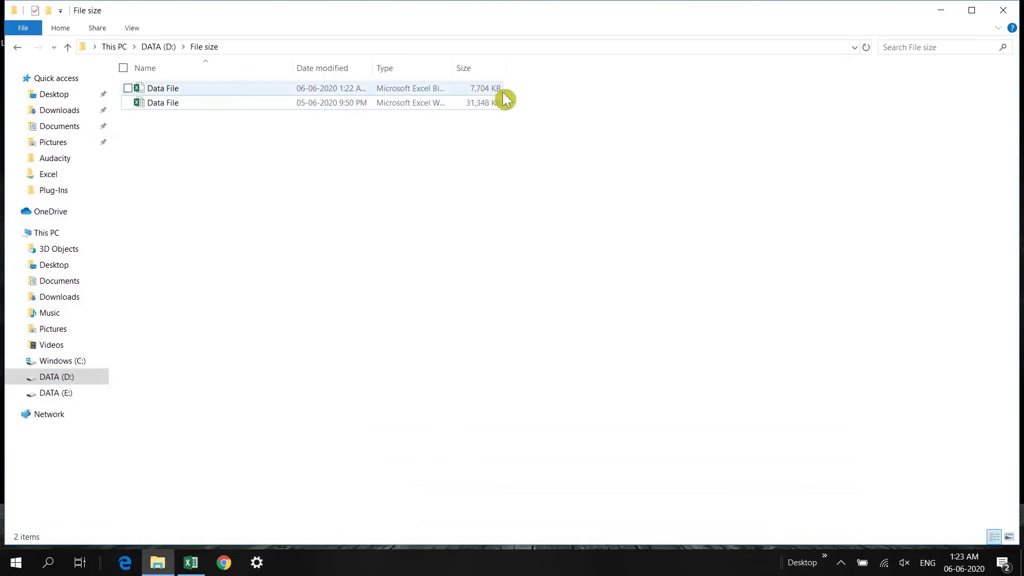
# Check the binary Data File's properties, showing a size of 7.52 MB
pyautogui.rightClick(170, 91)
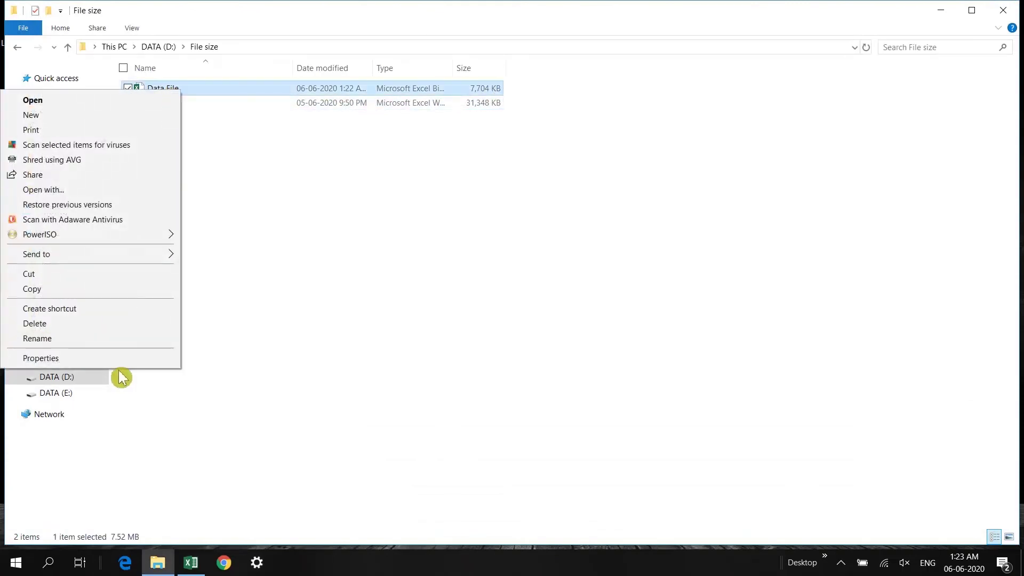
pyautogui.click(119, 357)
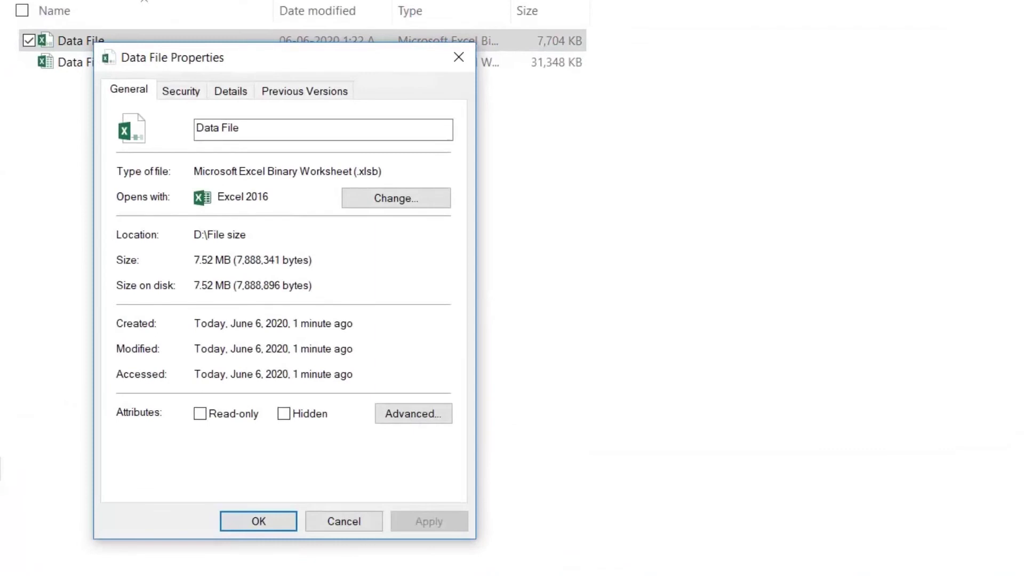
pyautogui.click(348, 523)
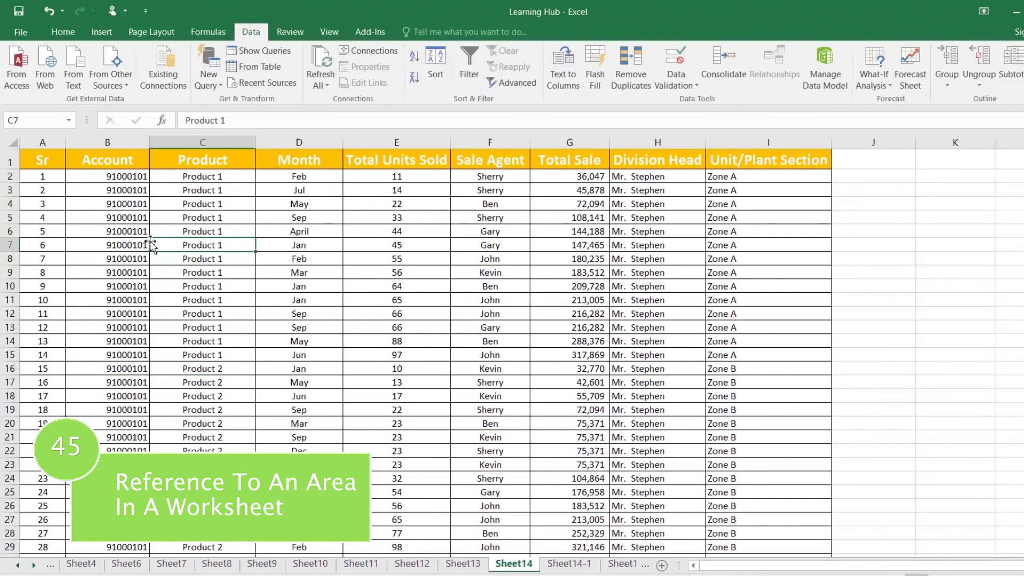
# Hyperlink B2's account number to cell A1 on the 'Sheet14-1' sheet
pyautogui.click(122, 216)
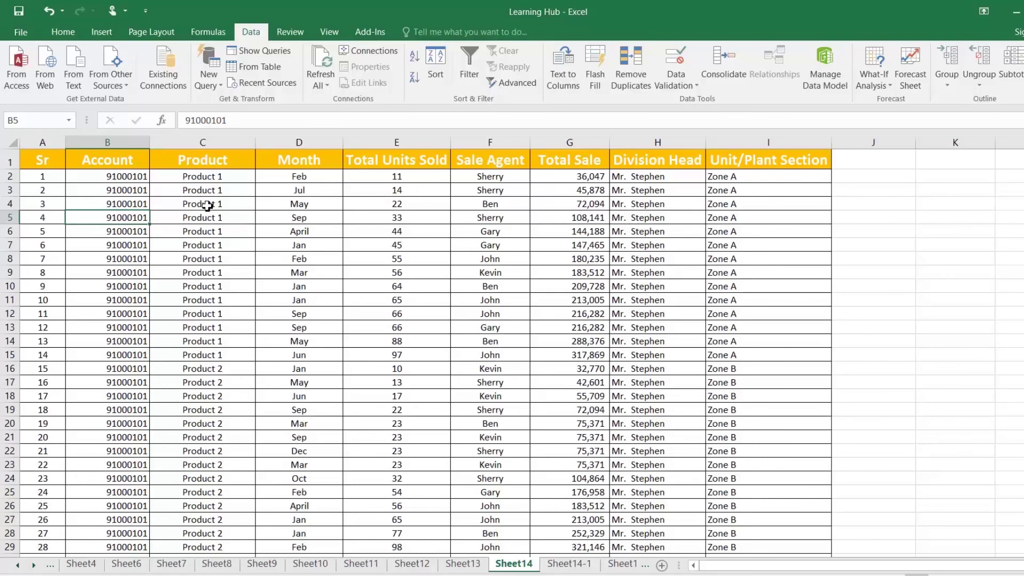
pyautogui.click(131, 180)
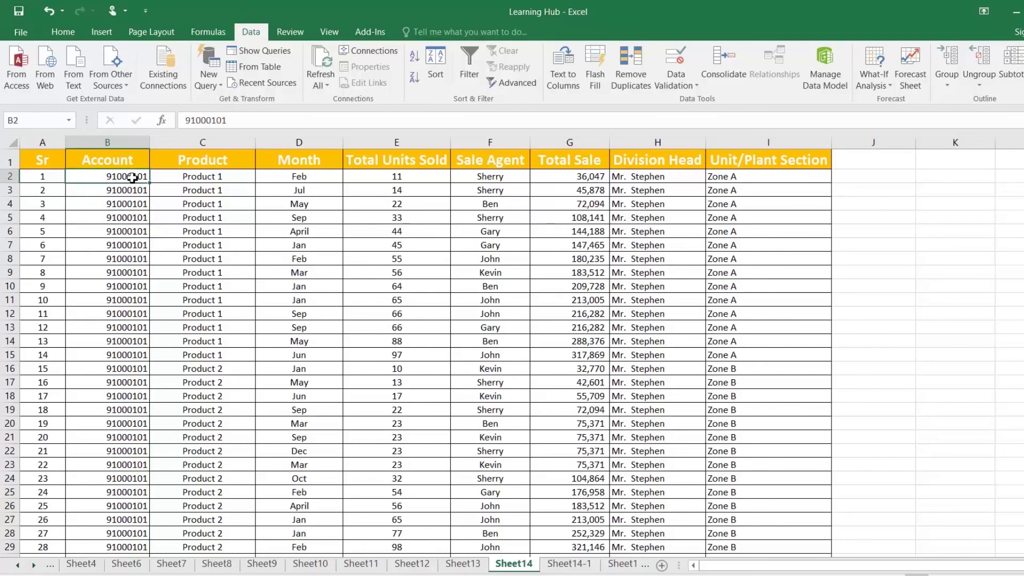
pyautogui.rightClick(134, 178)
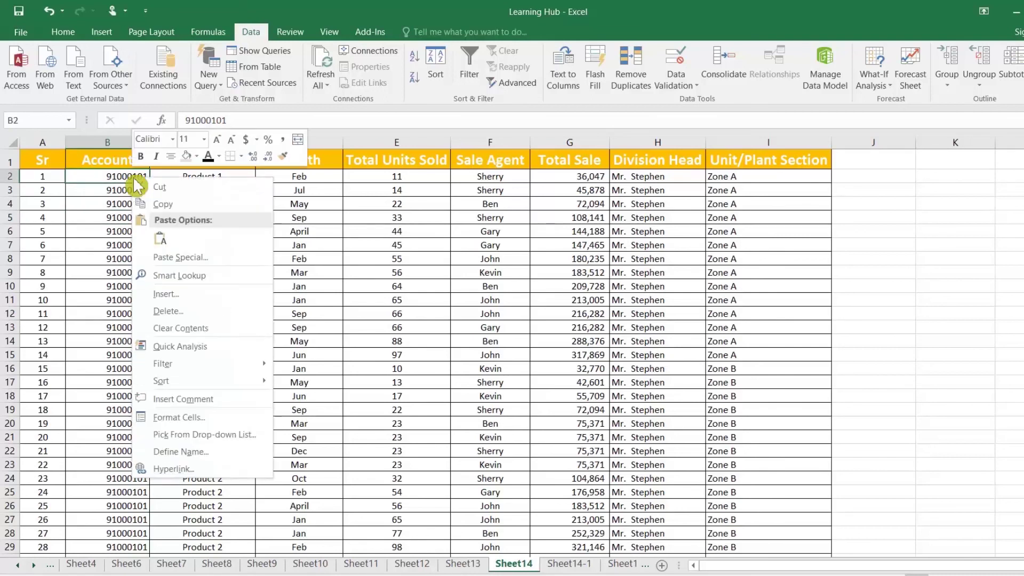
pyautogui.click(184, 469)
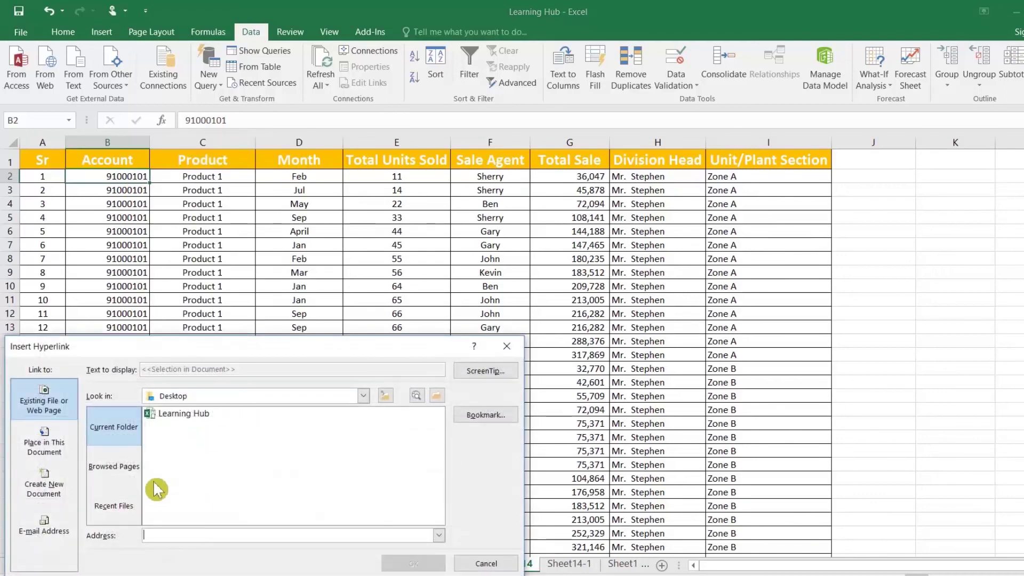
pyautogui.moveTo(155, 348); pyautogui.dragTo(254, 245)
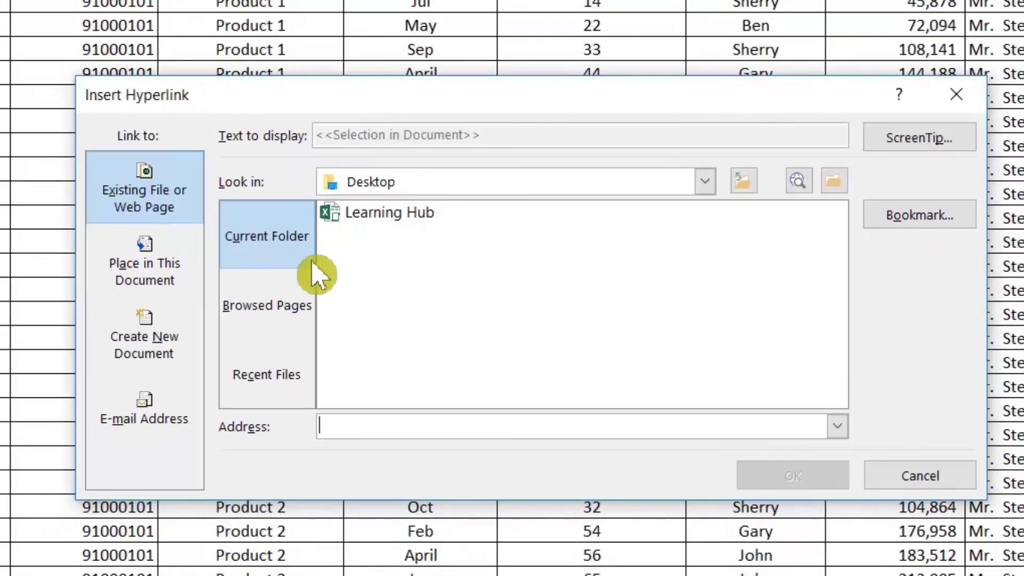
pyautogui.click(172, 282)
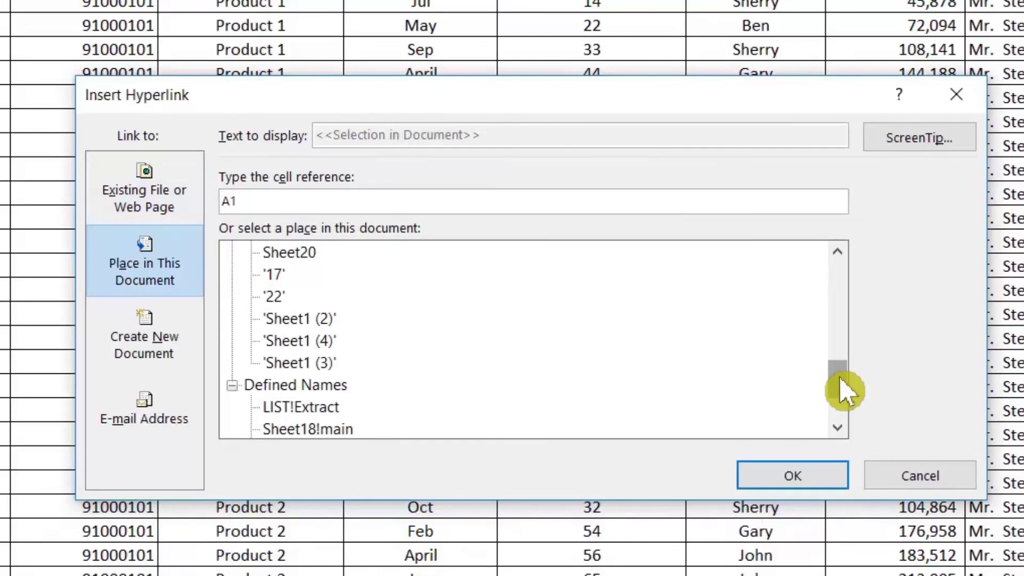
pyautogui.moveTo(845, 391); pyautogui.dragTo(838, 340)
pyautogui.click(320, 386)
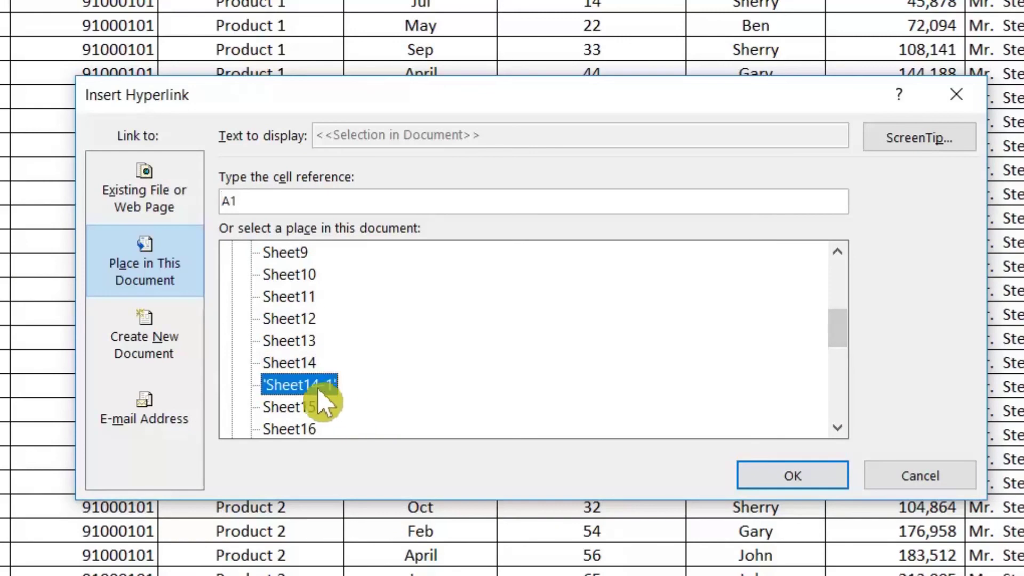
pyautogui.click(746, 476)
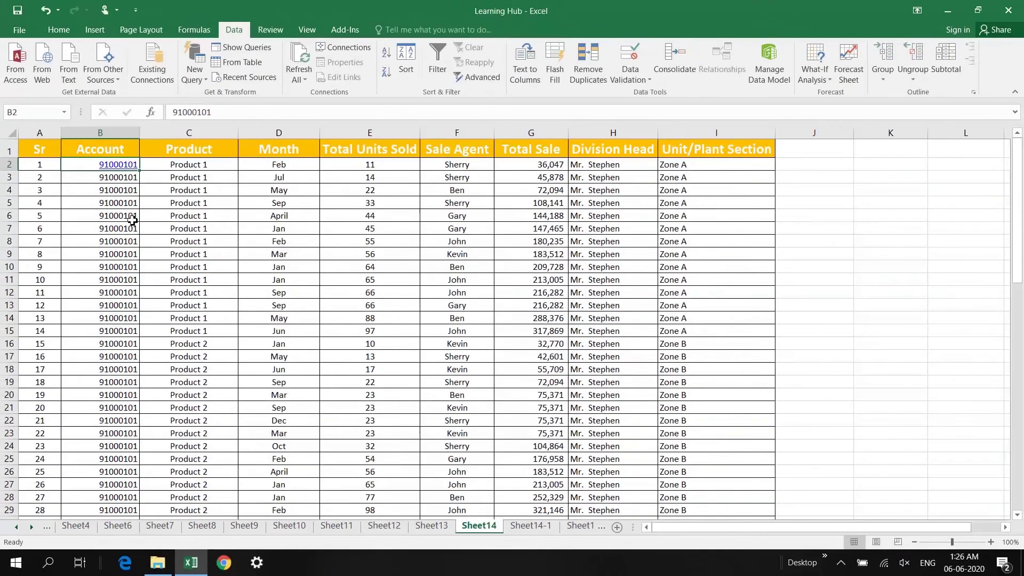
pyautogui.click(132, 220)
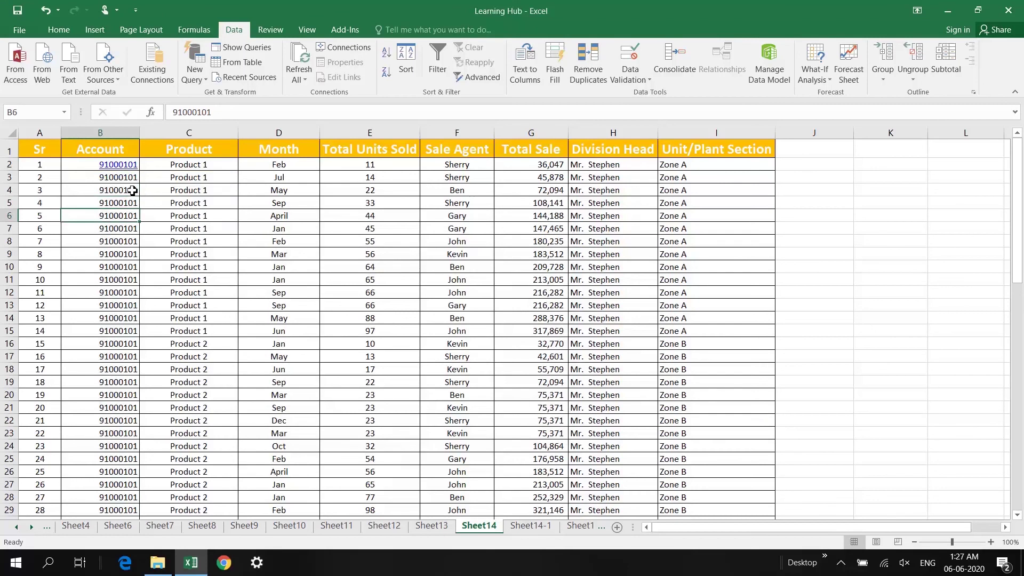
# Follow B2's link to Sheet14-1 and return to Sheet14, repeating the test
pyautogui.click(125, 168)
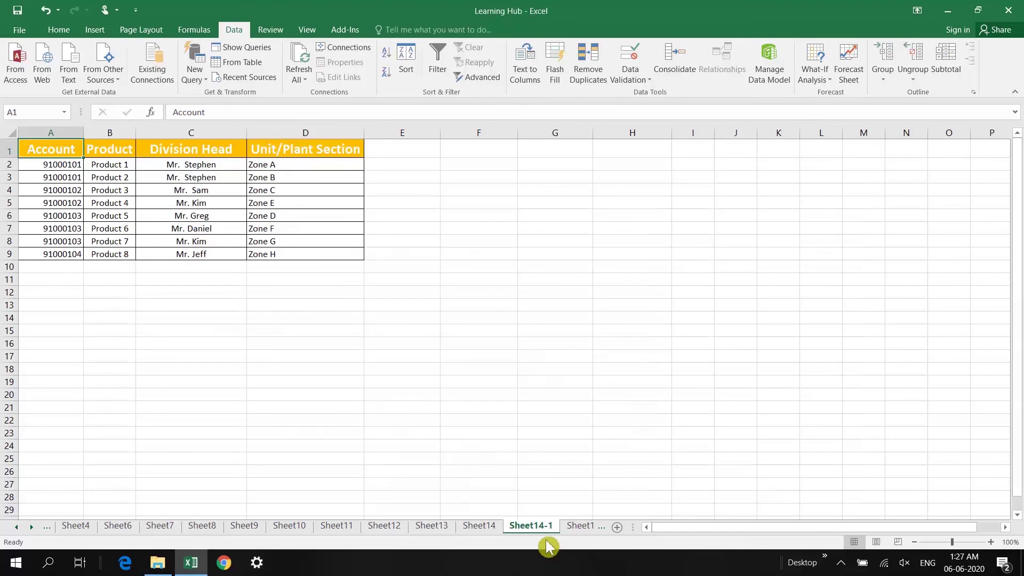
pyautogui.click(485, 529)
pyautogui.click(126, 178)
pyautogui.click(126, 169)
pyautogui.click(484, 527)
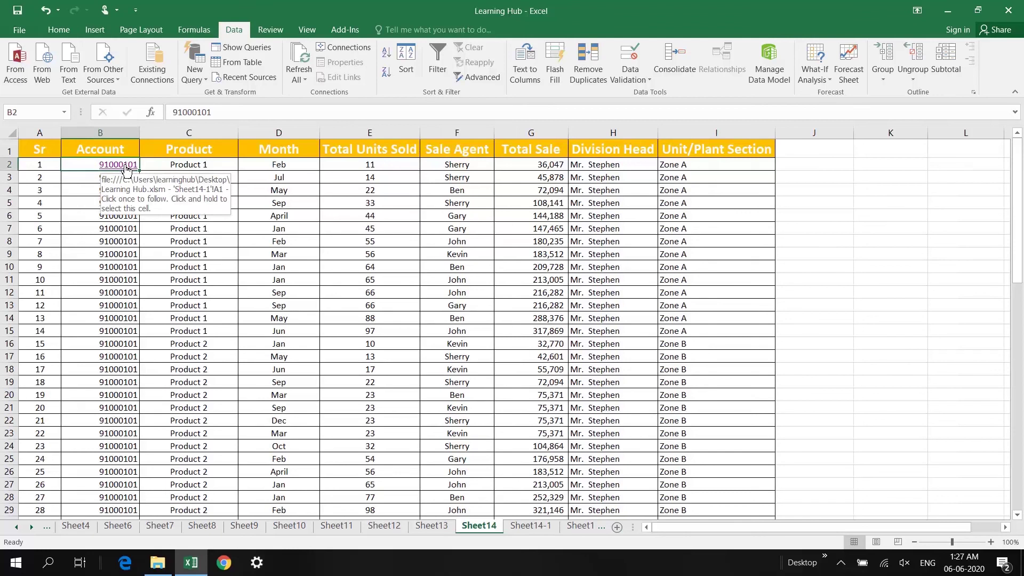
pyautogui.click(126, 167)
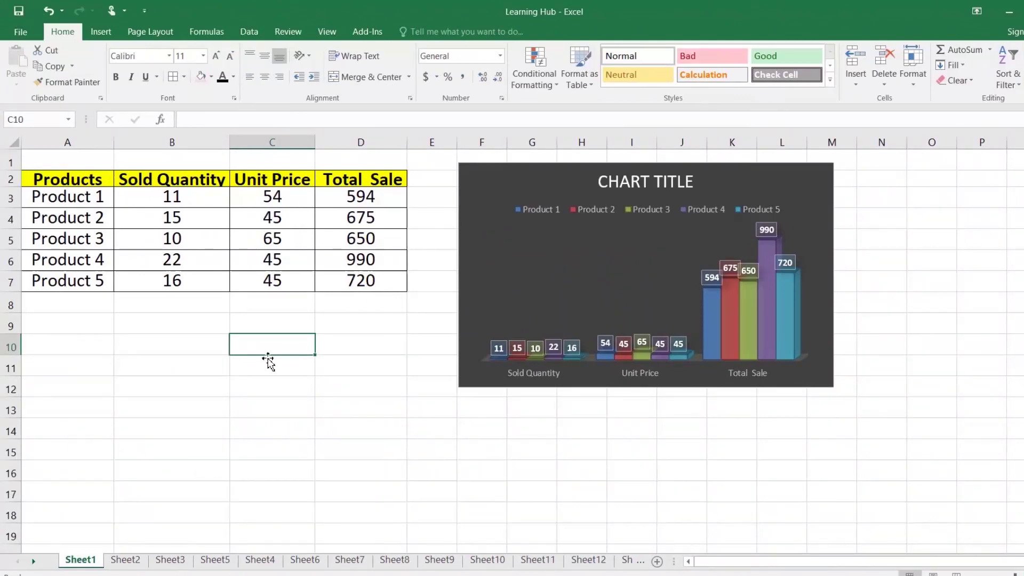
# Add the Camera command from Commands Not in the Ribbon to the Quick Access Toolbar
pyautogui.click(130, 282)
pyautogui.click(21, 31)
pyautogui.click(45, 341)
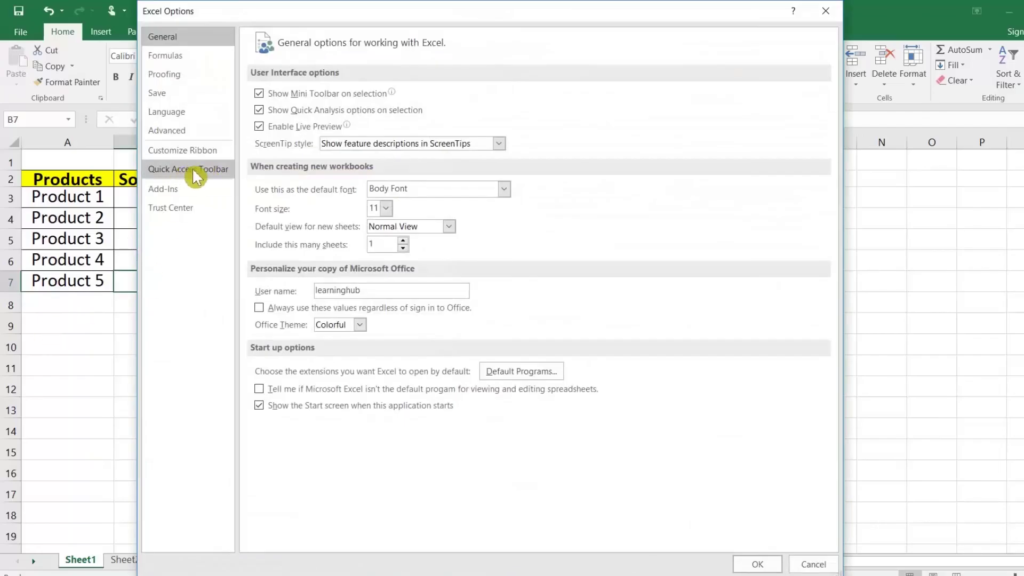
pyautogui.click(193, 171)
pyautogui.click(484, 82)
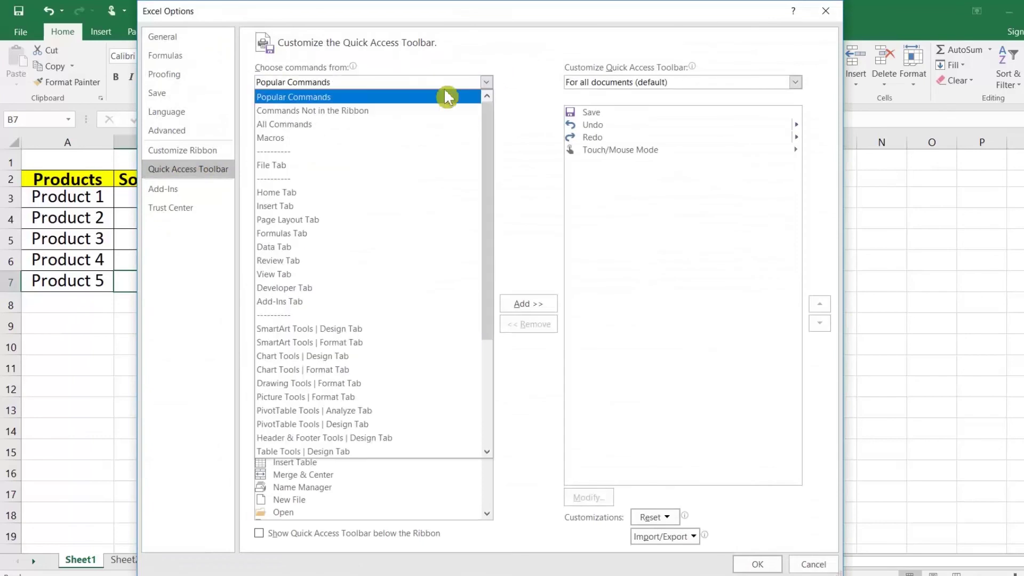
pyautogui.click(366, 114)
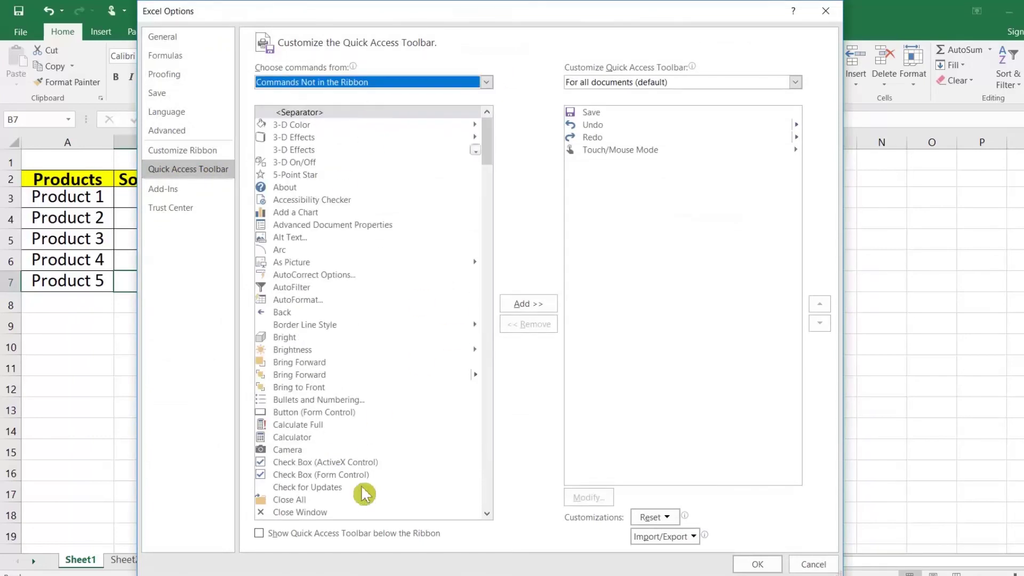
pyautogui.click(294, 451)
pyautogui.click(527, 305)
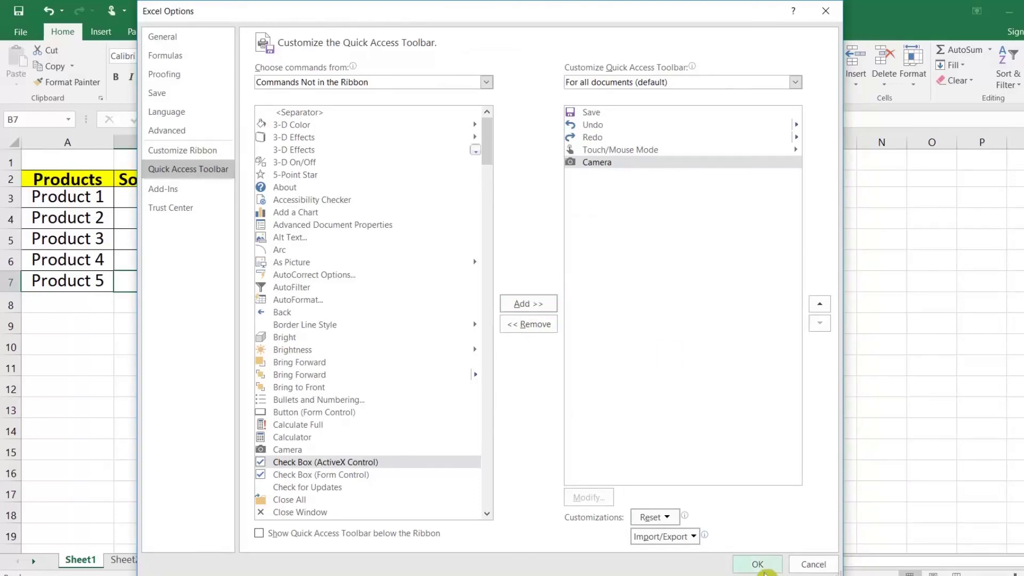
pyautogui.click(758, 565)
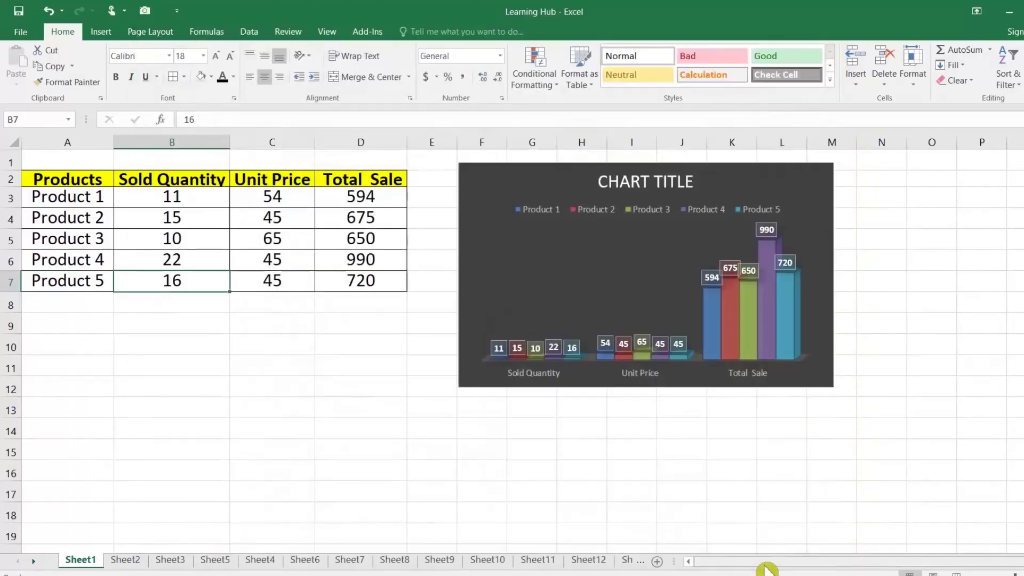
# Snapshot A2:D7 with Camera, move the linked picture to rows 12–18, and copy it
pyautogui.click(145, 11)
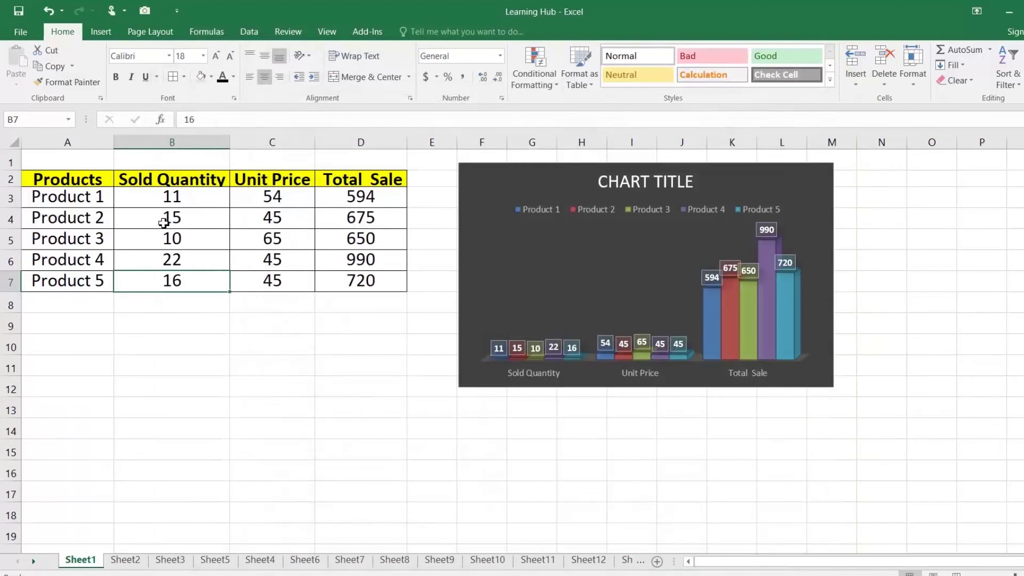
pyautogui.moveTo(60, 176); pyautogui.dragTo(373, 290)
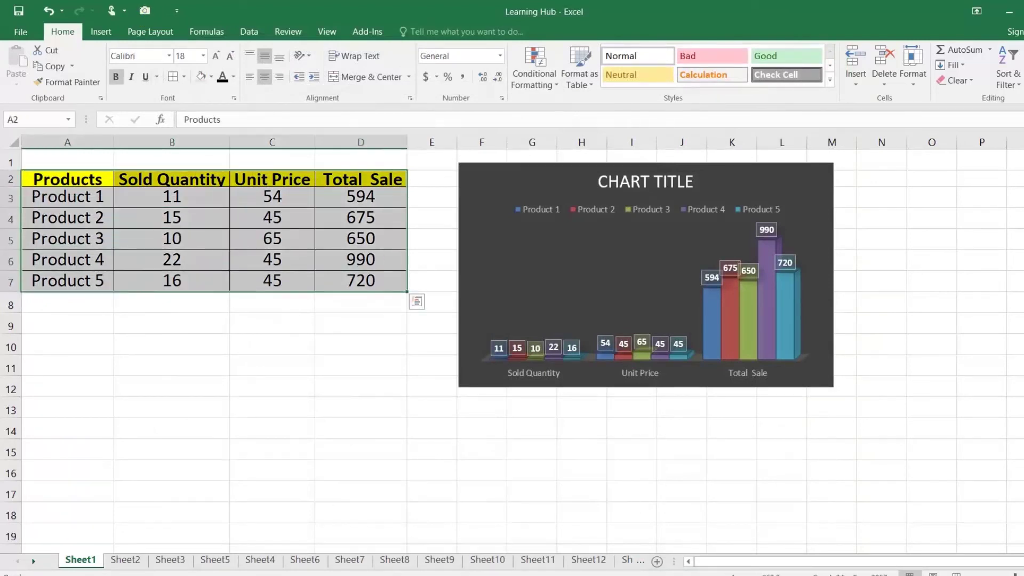
pyautogui.click(155, 17)
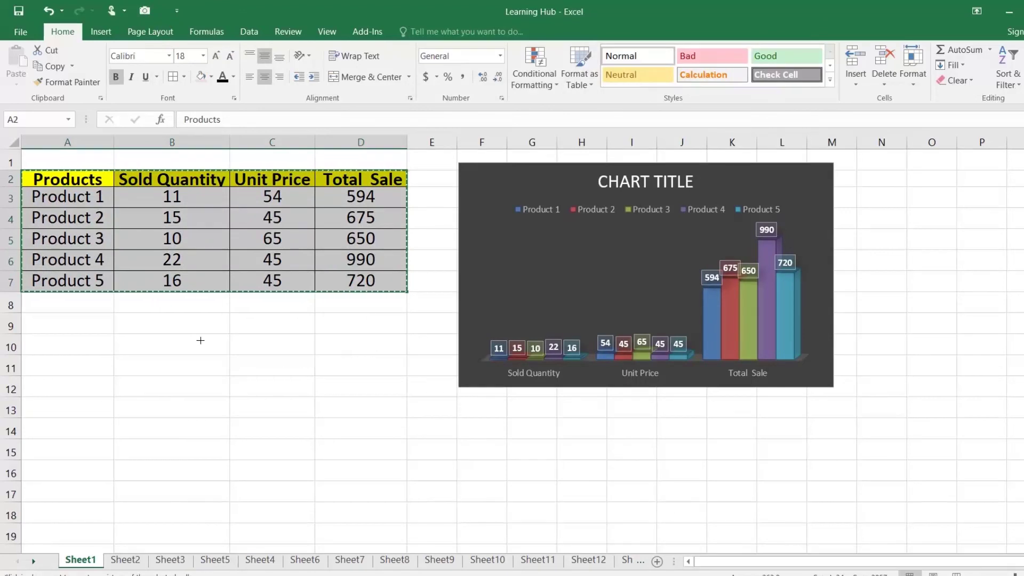
pyautogui.click(62, 369)
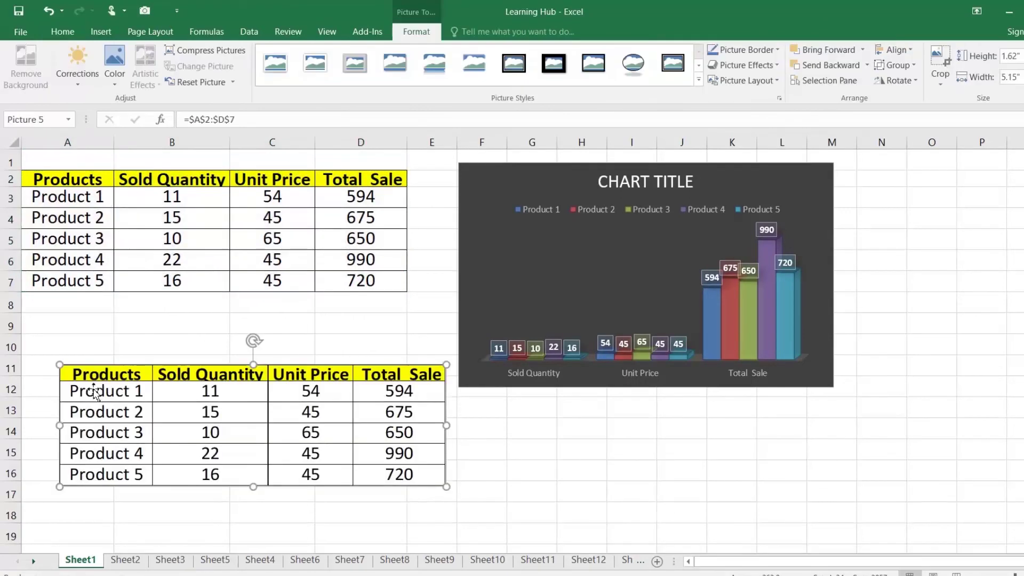
pyautogui.moveTo(102, 379); pyautogui.dragTo(71, 408)
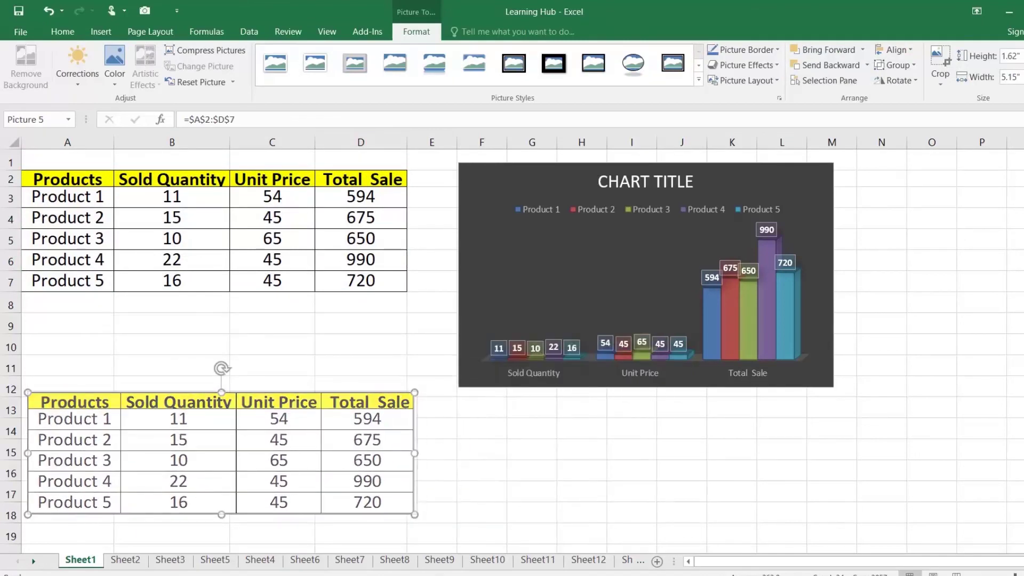
pyautogui.rightClick(265, 417)
pyautogui.click(290, 204)
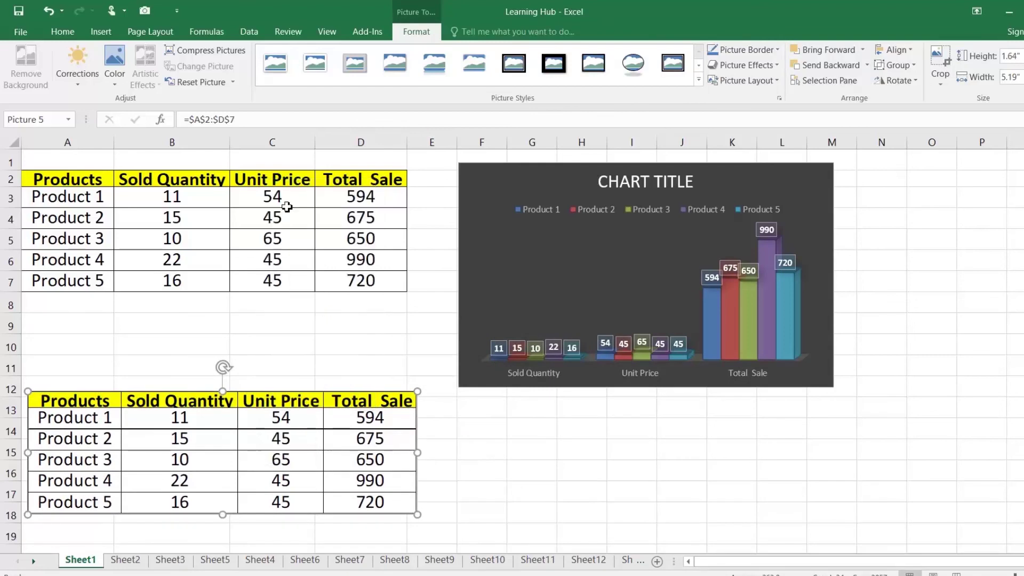
pyautogui.hotkey('alt', 'Tab')
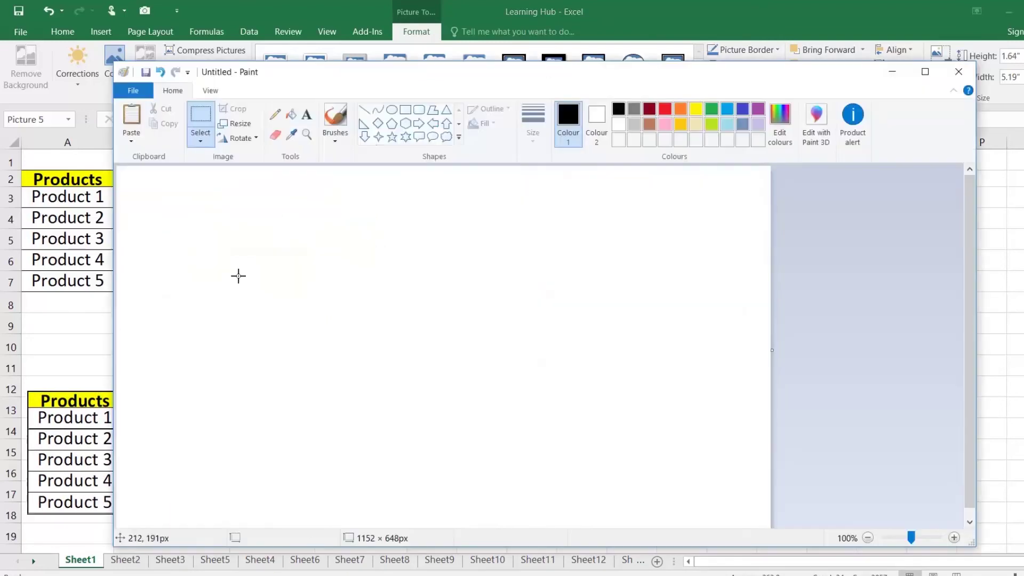
# Paste the copied product-table picture onto the blank Paint canvas
pyautogui.hotkey('ctrl', 'v')
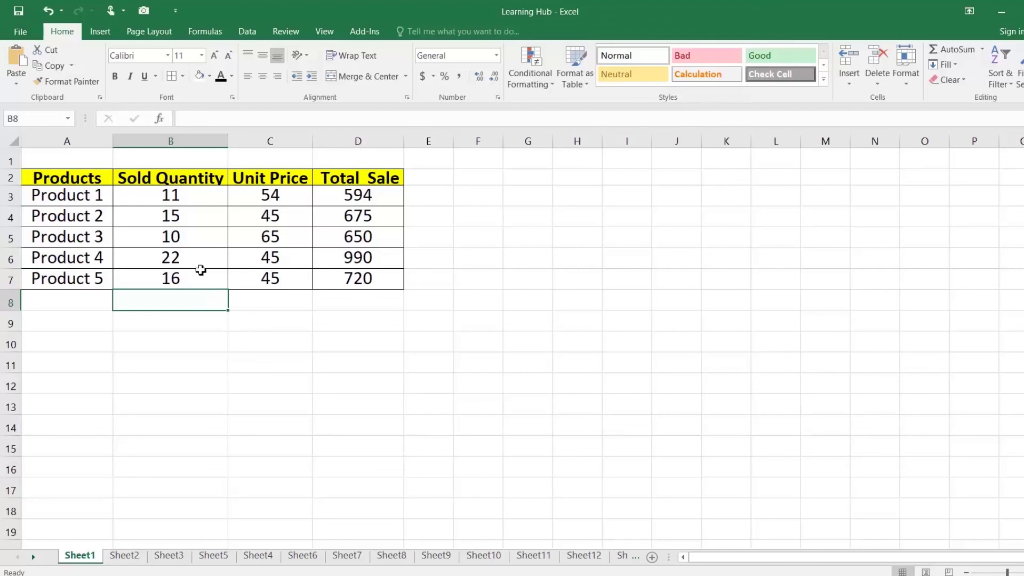
# In Excel Options > Save, change the AutoRecover interval from 10 to 3 minutes
pyautogui.click(19, 38)
pyautogui.click(32, 337)
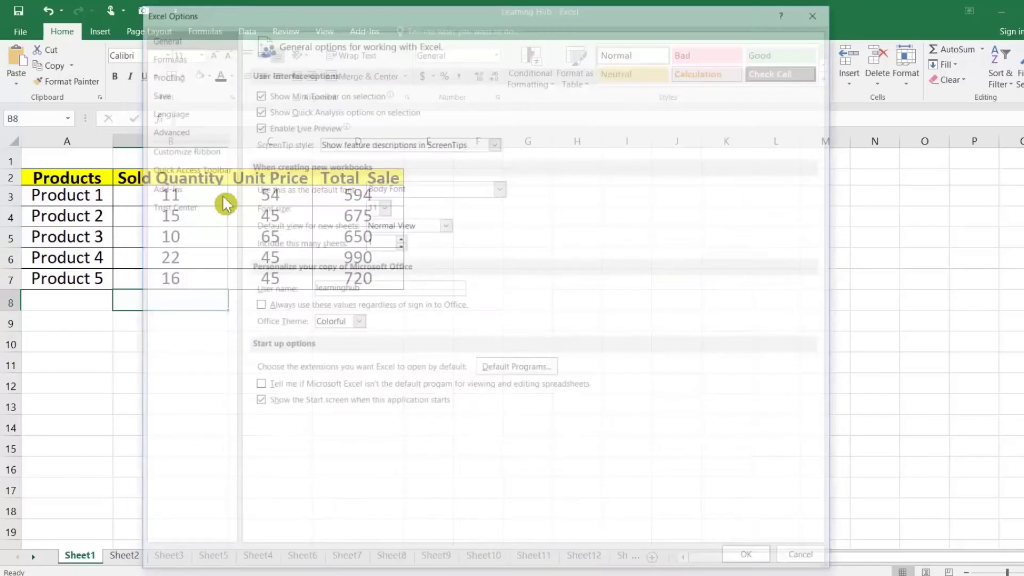
pyautogui.click(181, 159)
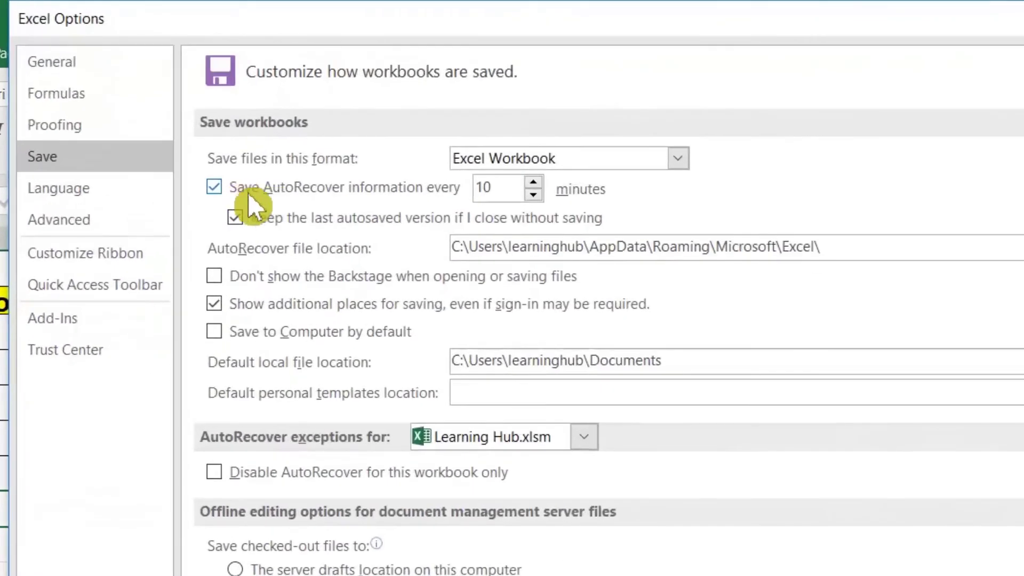
pyautogui.doubleClick(484, 187)
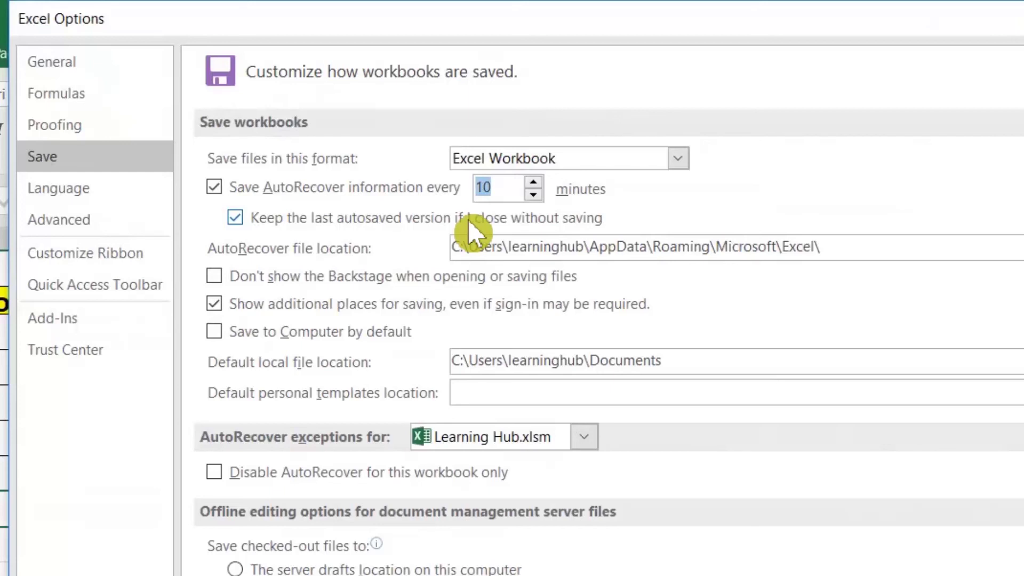
pyautogui.write('3')
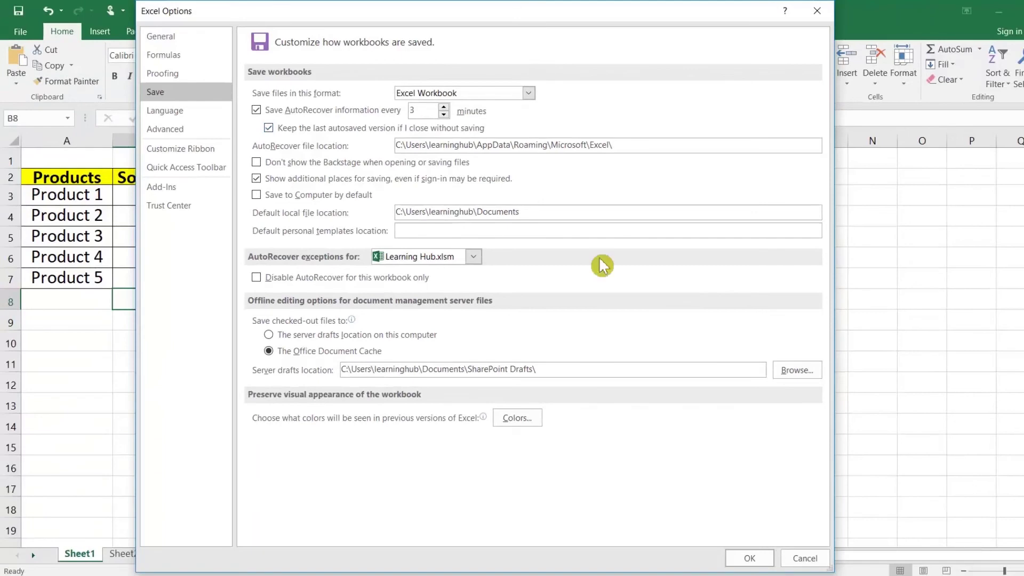
pyautogui.click(749, 557)
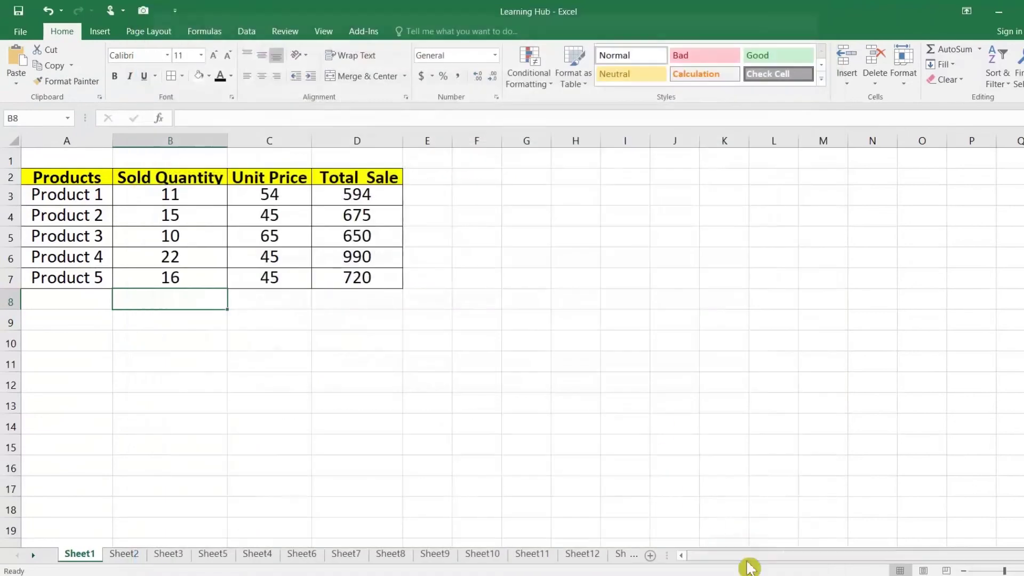
# Confirm the save settings with OK to close Excel Options
pyautogui.click(393, 303)
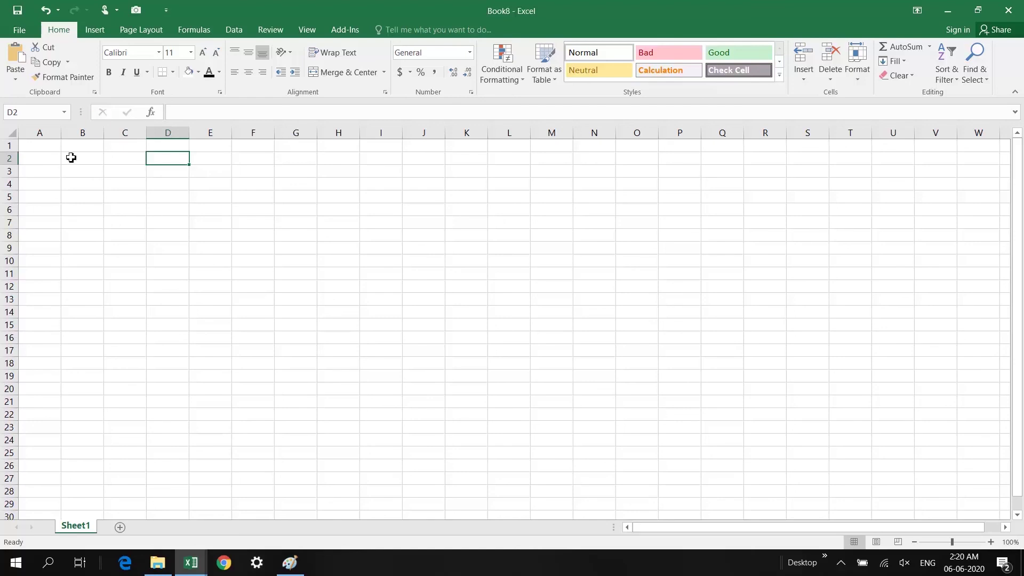
# Create a new workbook from the Simple invoice template under Business > Sales
pyautogui.click(33, 151)
pyautogui.click(19, 30)
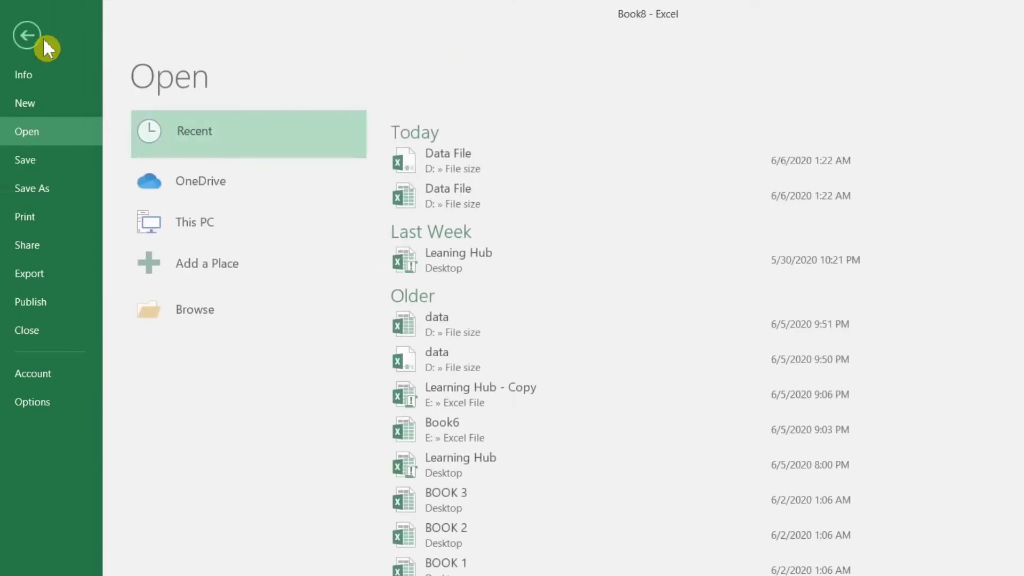
pyautogui.click(30, 103)
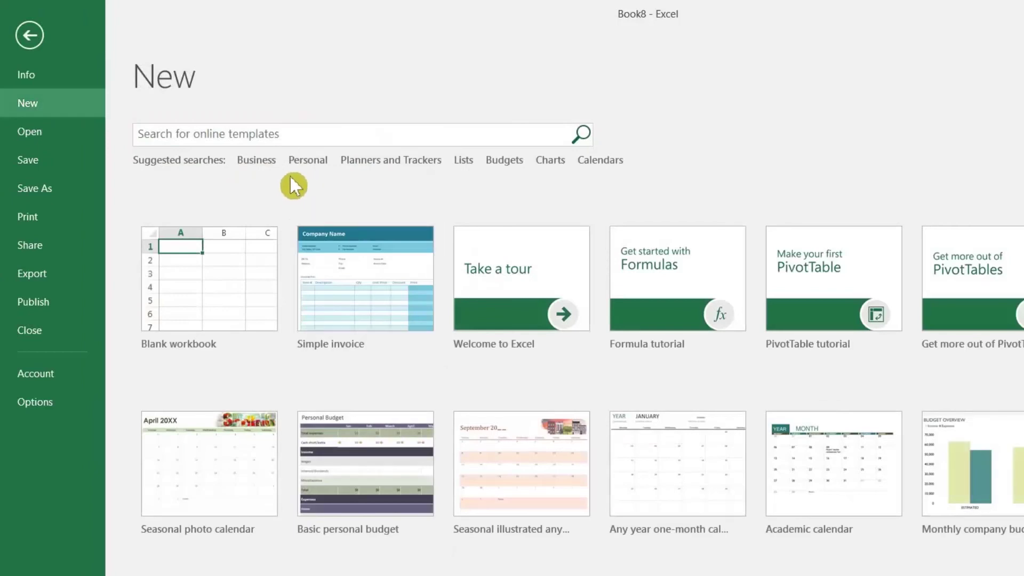
pyautogui.click(255, 162)
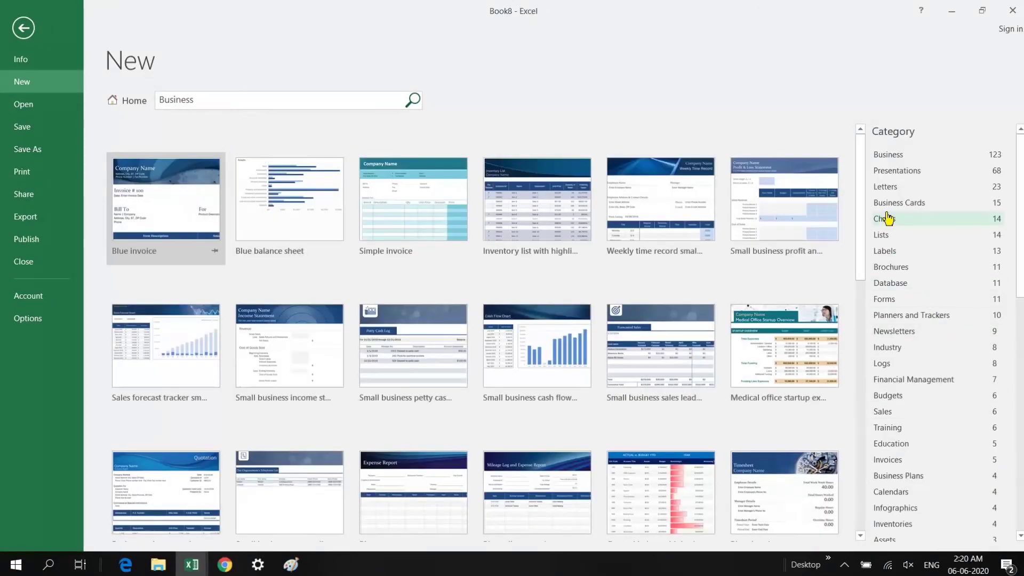
pyautogui.click(889, 417)
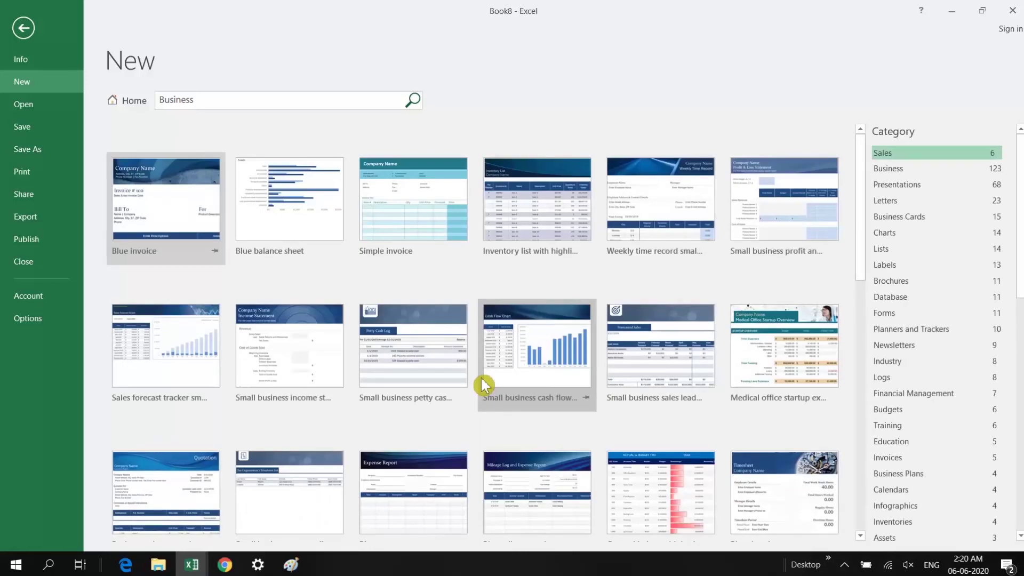
pyautogui.click(413, 200)
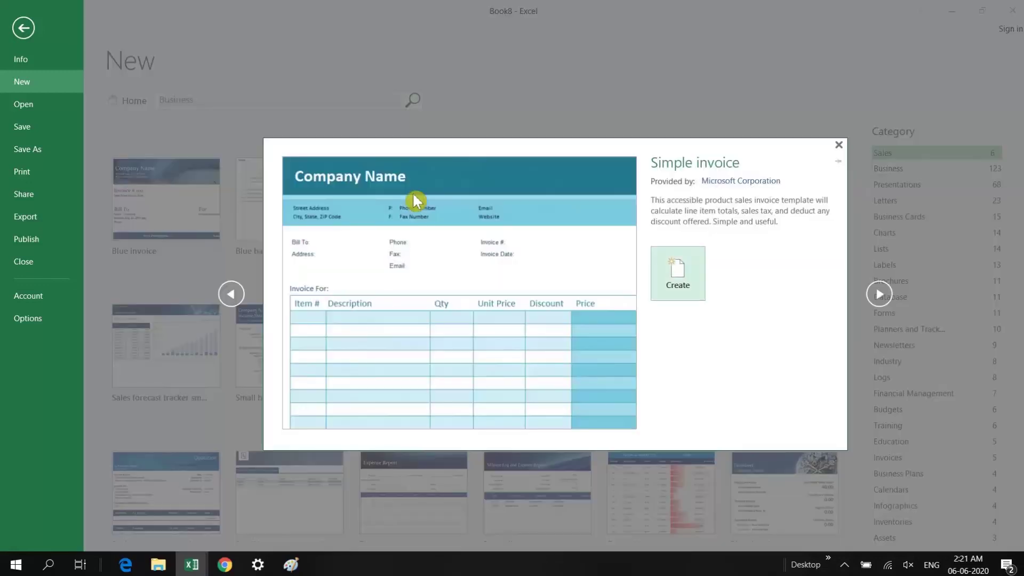
pyautogui.click(697, 280)
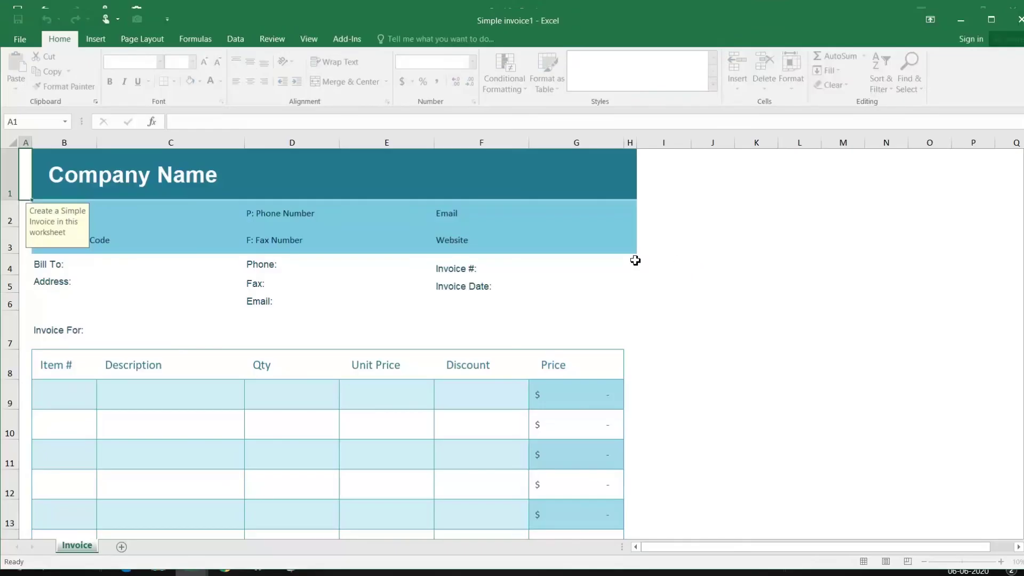
# Inspect the invoice's Company Name, billing address and G21 Subtotal formula, then return to the template gallery
pyautogui.click(175, 282)
pyautogui.doubleClick(107, 172)
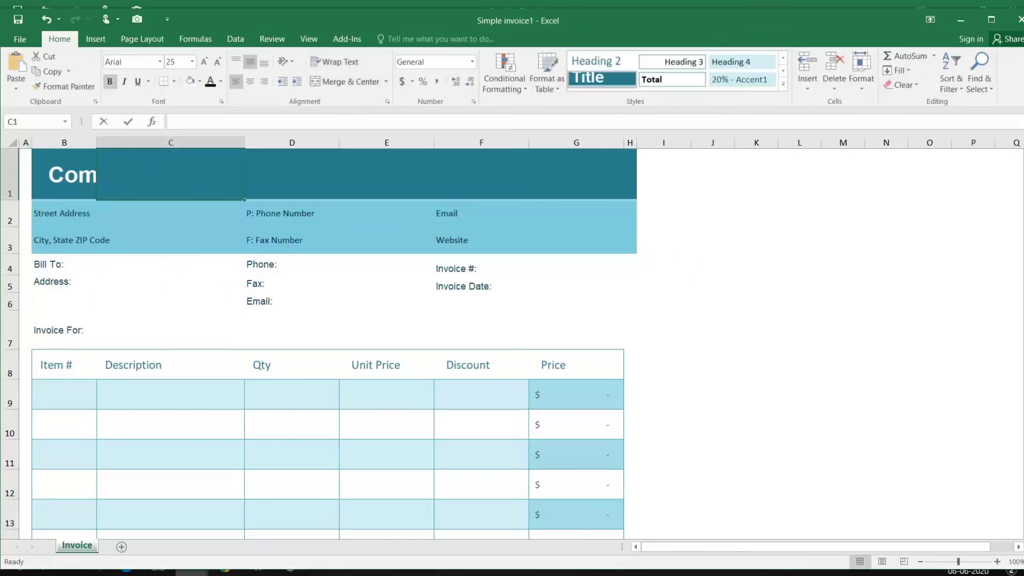
pyautogui.click(68, 172)
pyautogui.click(228, 297)
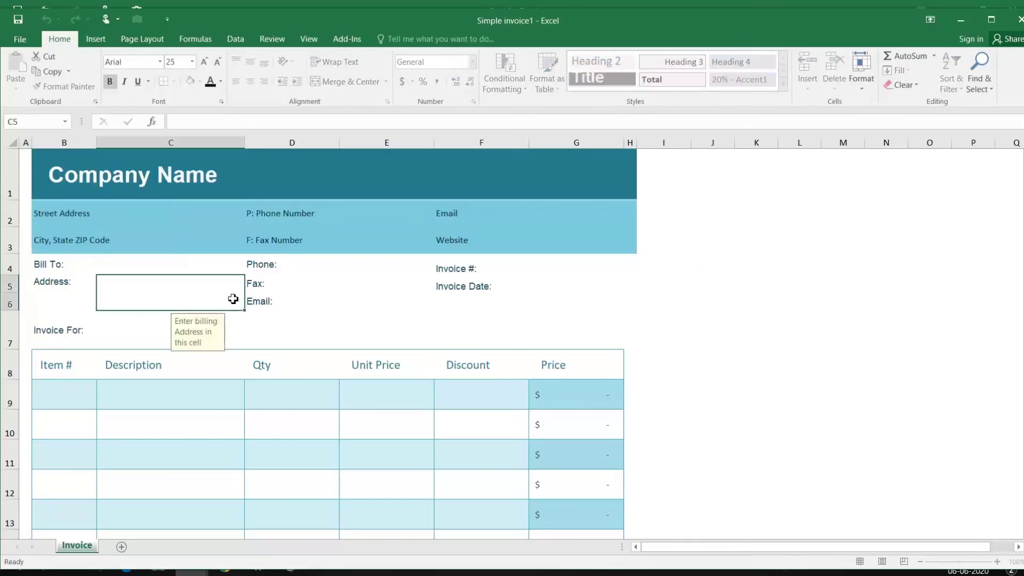
pyautogui.scroll(-3, 318, 346)
pyautogui.scroll(-2, 473, 330)
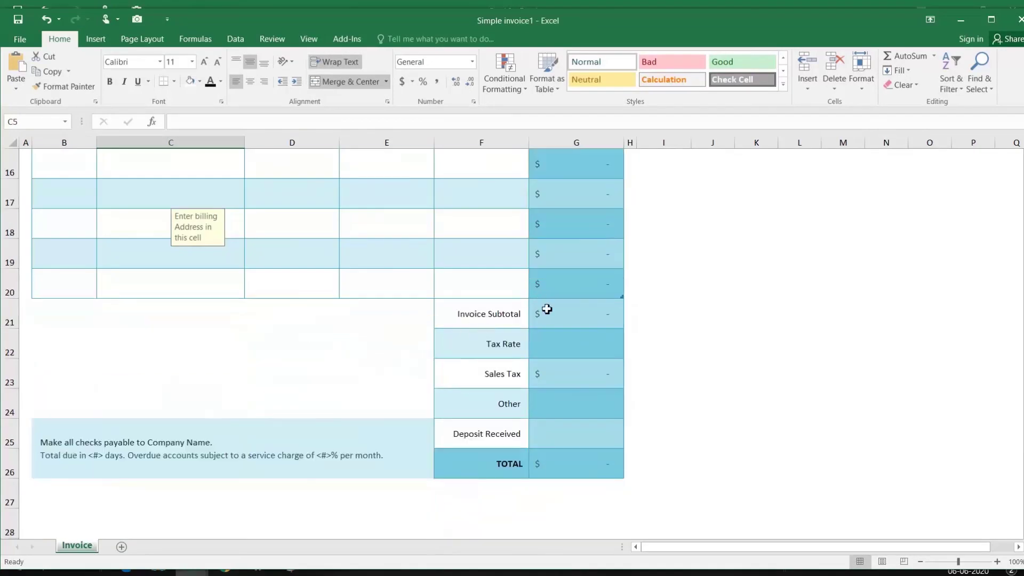
pyautogui.click(548, 318)
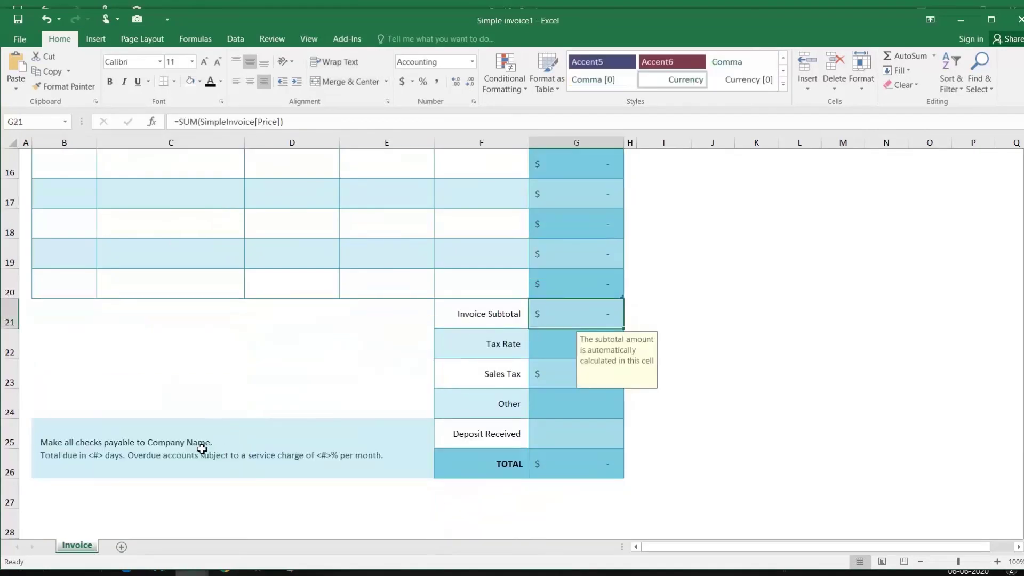
pyautogui.scroll(5, 202, 449)
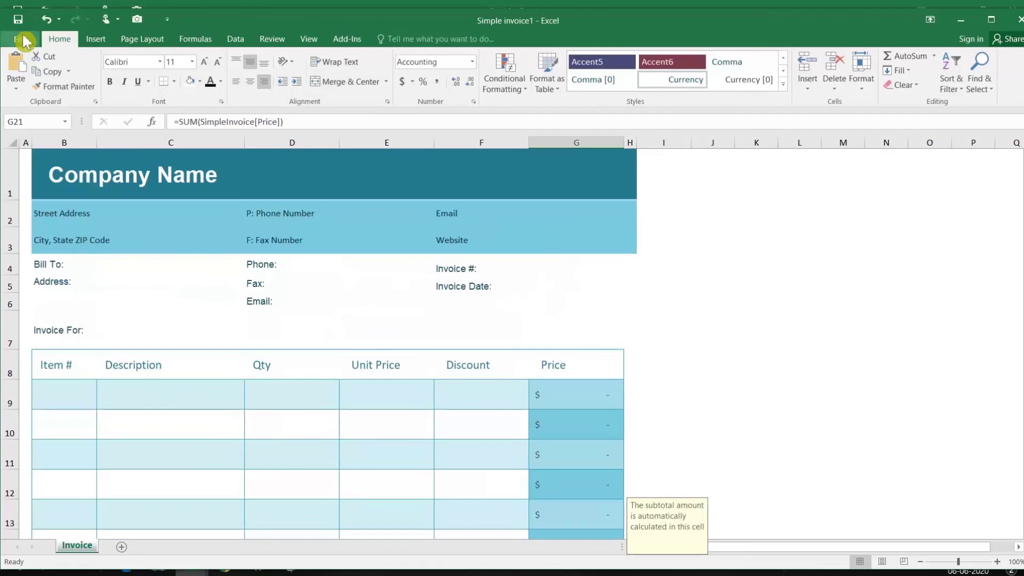
pyautogui.click(20, 39)
pyautogui.click(40, 90)
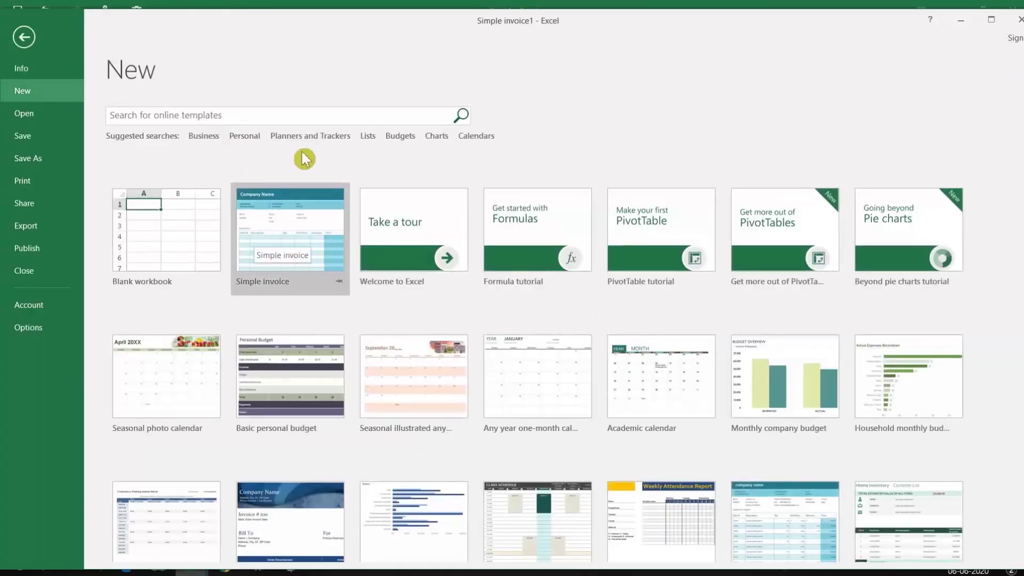
# Create a workbook from the Business template Inventory list with highlighting
pyautogui.click(212, 136)
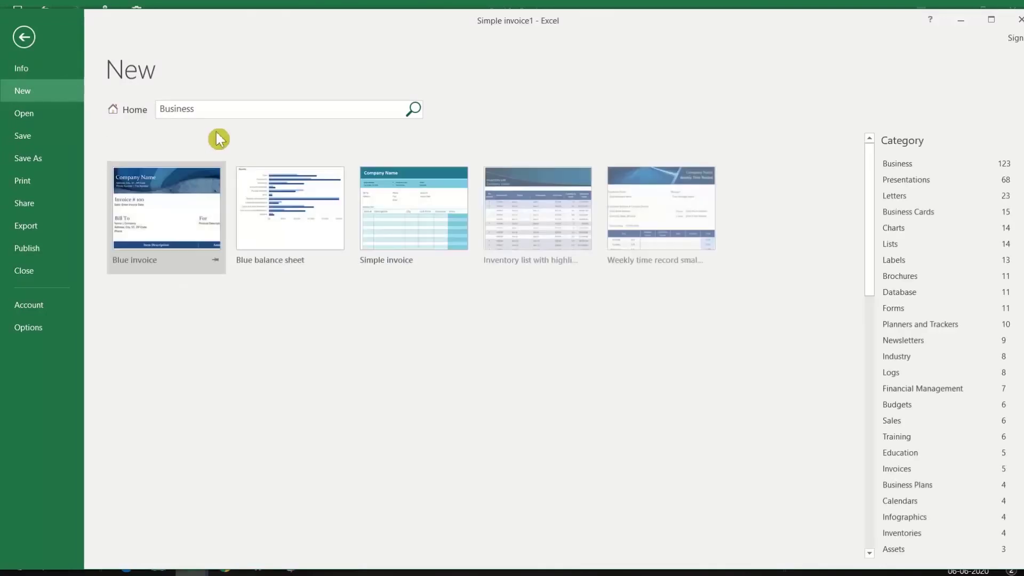
pyautogui.doubleClick(543, 212)
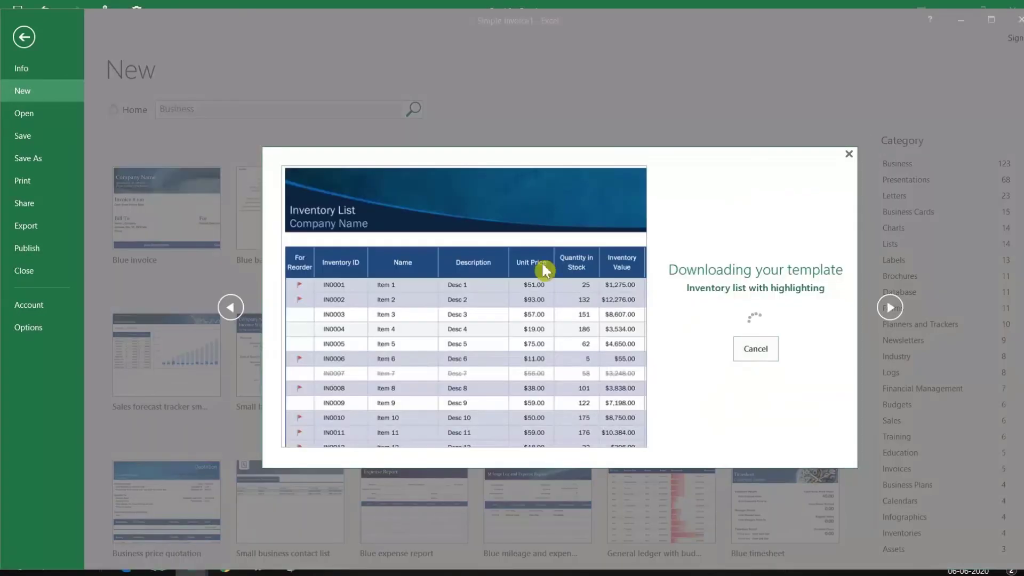
pyautogui.click(208, 352)
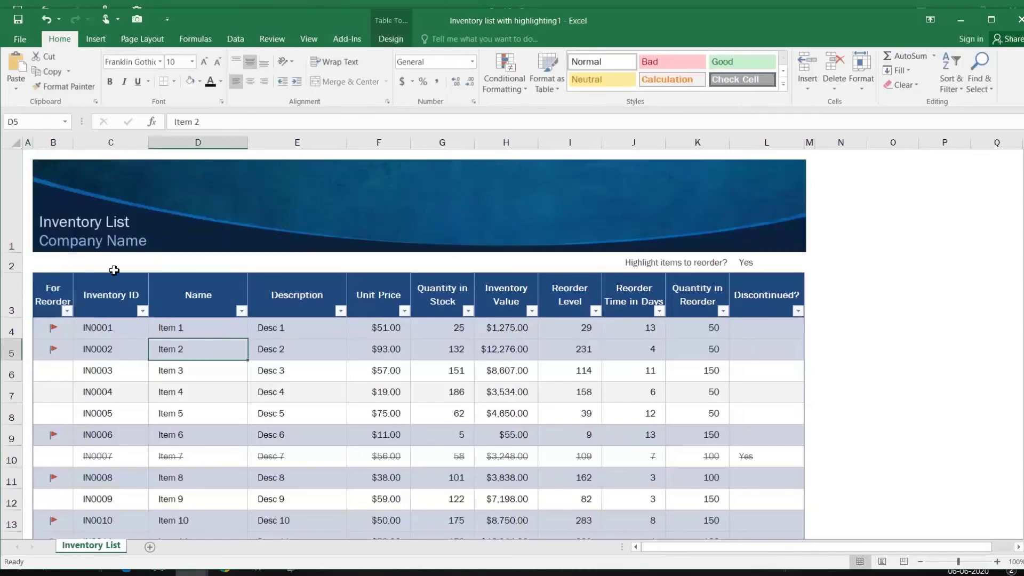
pyautogui.click(101, 335)
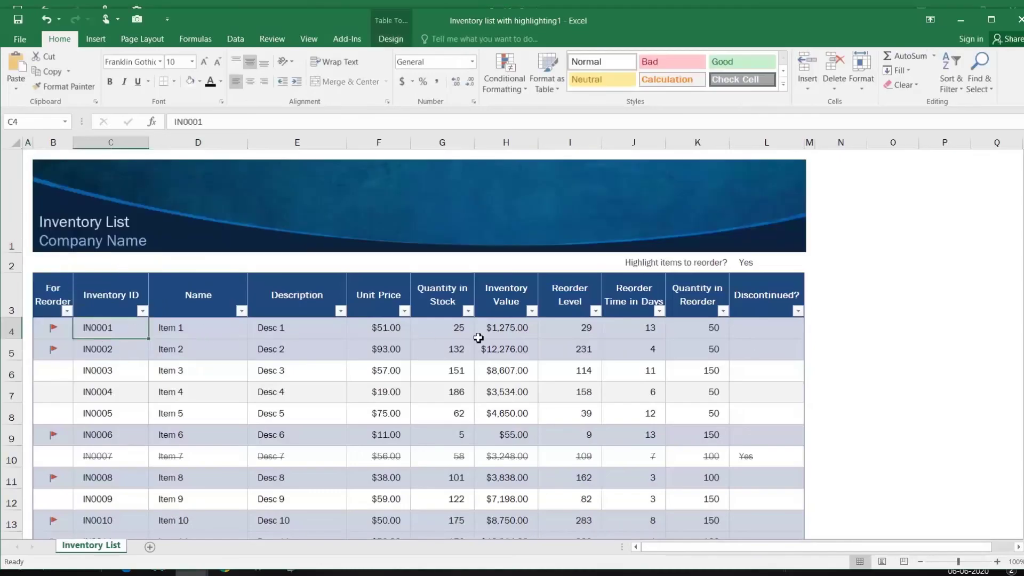
# Explore the Inventory List table and select the banner's Company Name title text
pyautogui.scroll(-7, 499, 336)
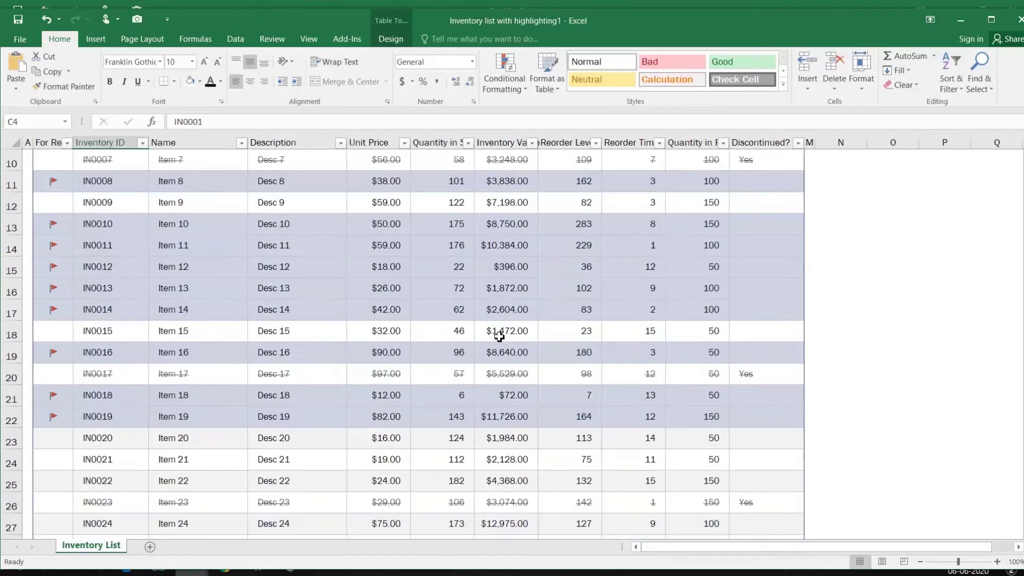
pyautogui.scroll(6, 500, 336)
pyautogui.scroll(1, 384, 298)
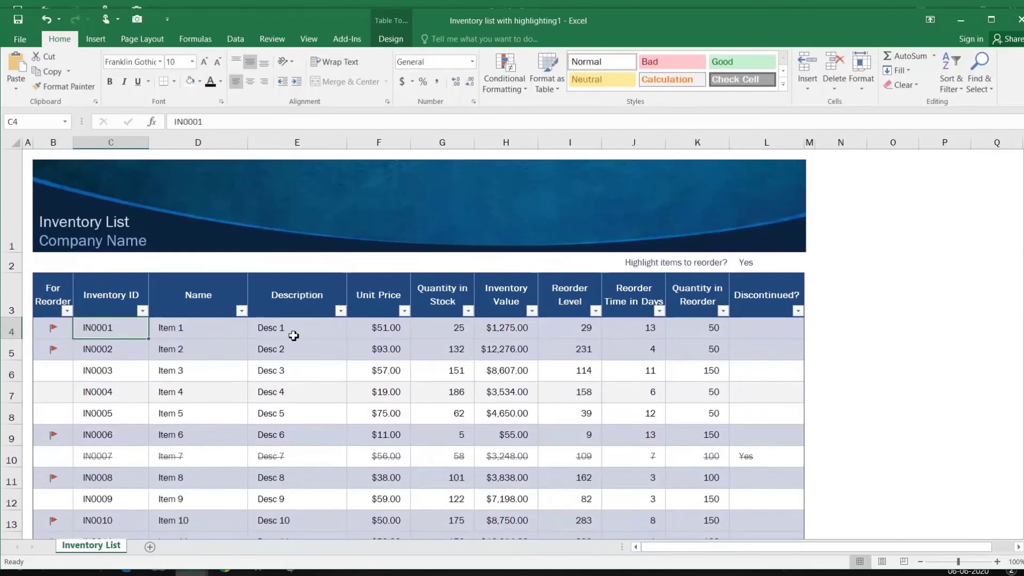
pyautogui.click(140, 221)
pyautogui.click(283, 229)
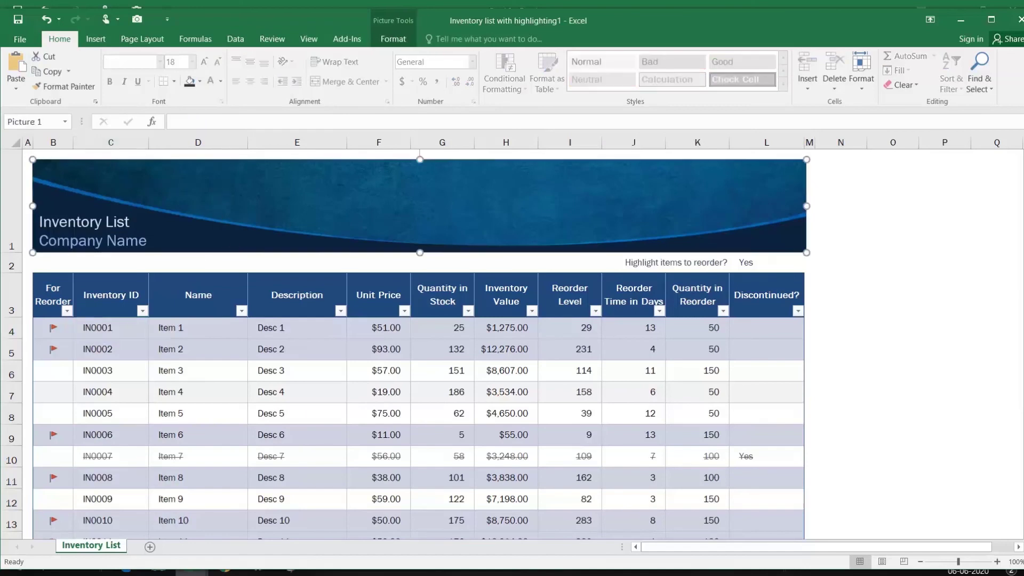
pyautogui.moveTo(106, 223); pyautogui.dragTo(155, 243)
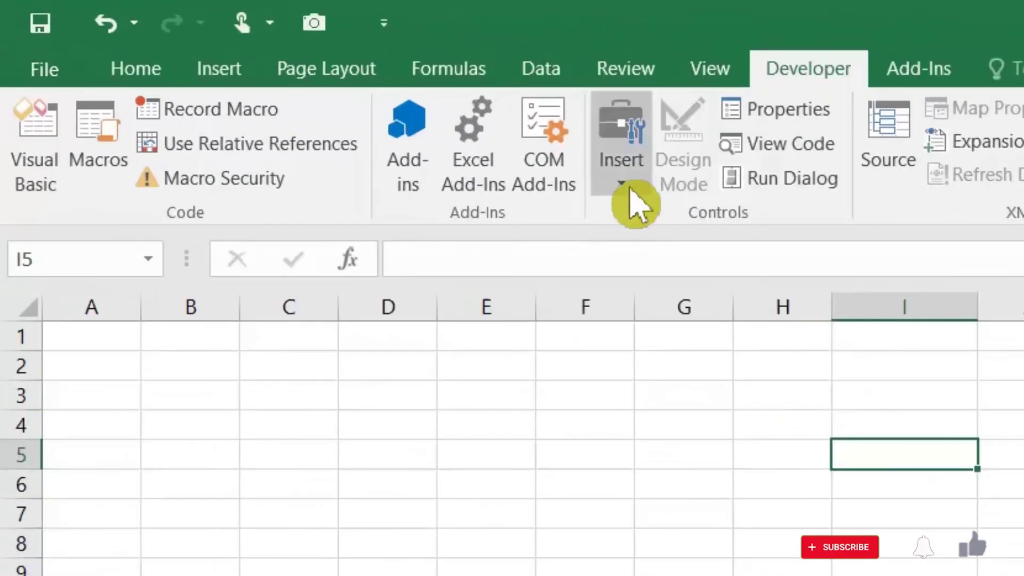
# Draw a form-control button over I3:J5 and create a new Button1_Click macro for it
pyautogui.click(466, 134)
pyautogui.click(455, 182)
pyautogui.moveTo(835, 379); pyautogui.dragTo(983, 452)
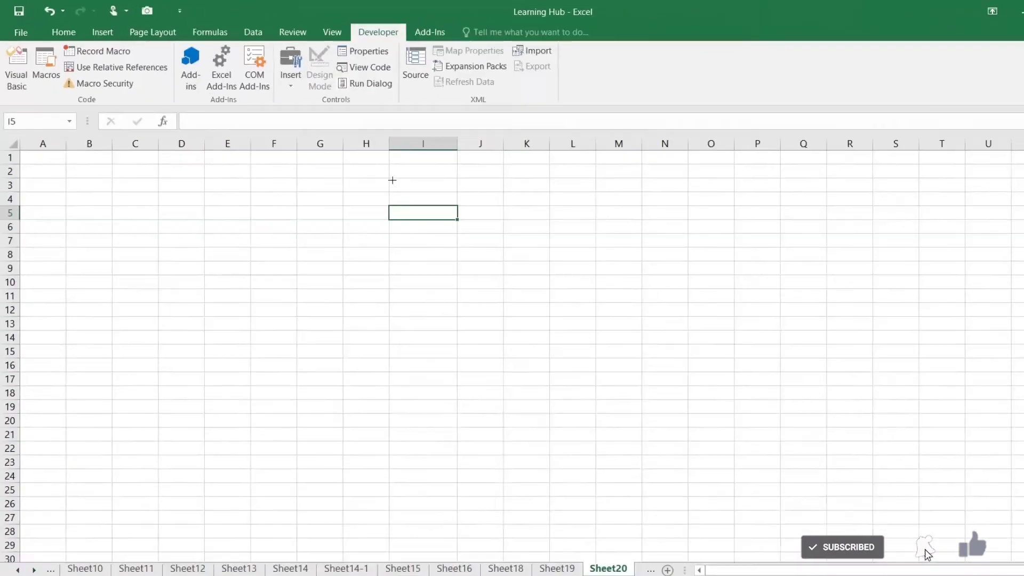
pyautogui.moveTo(426, 196); pyautogui.dragTo(469, 203)
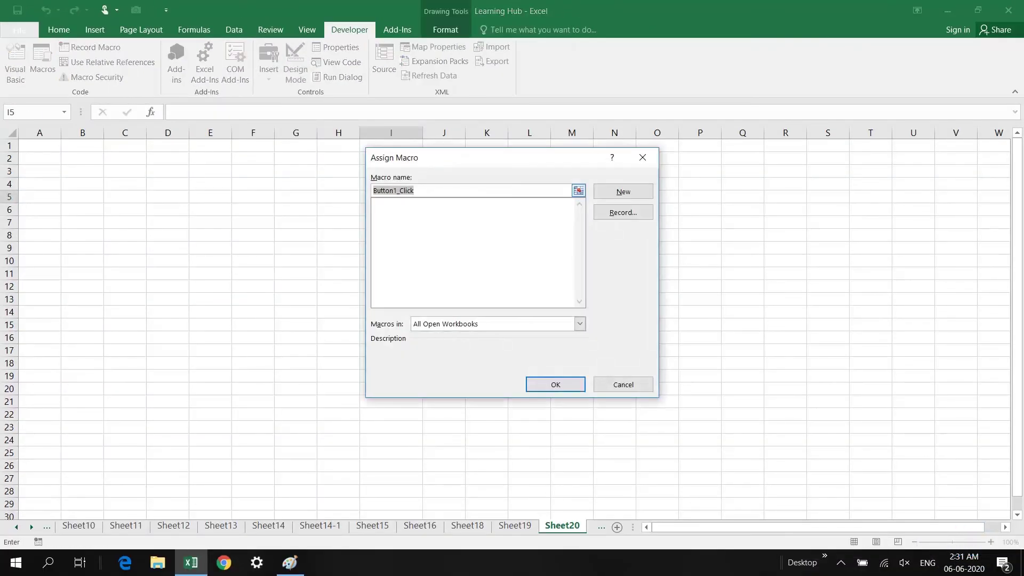
pyautogui.click(608, 197)
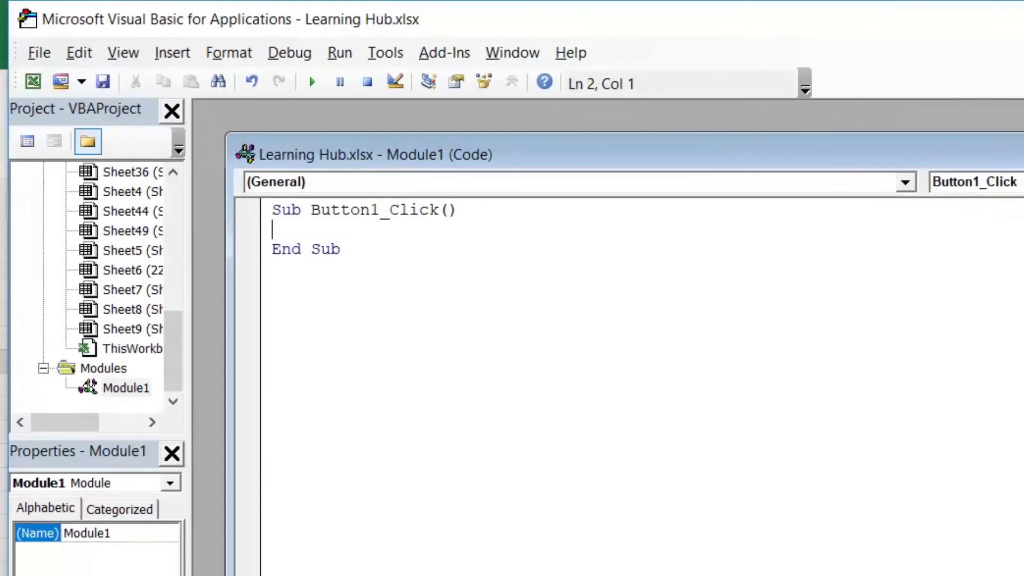
# Write Range("A1").Interior.ColorIndex = 37 in the Button1_Click macro
pyautogui.write('range(')
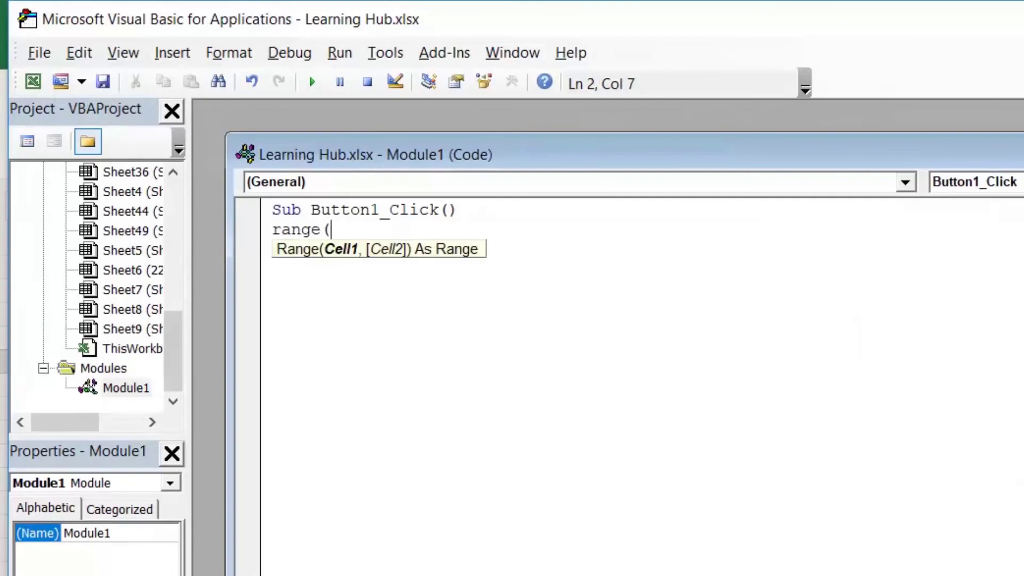
pyautogui.write('"A1')
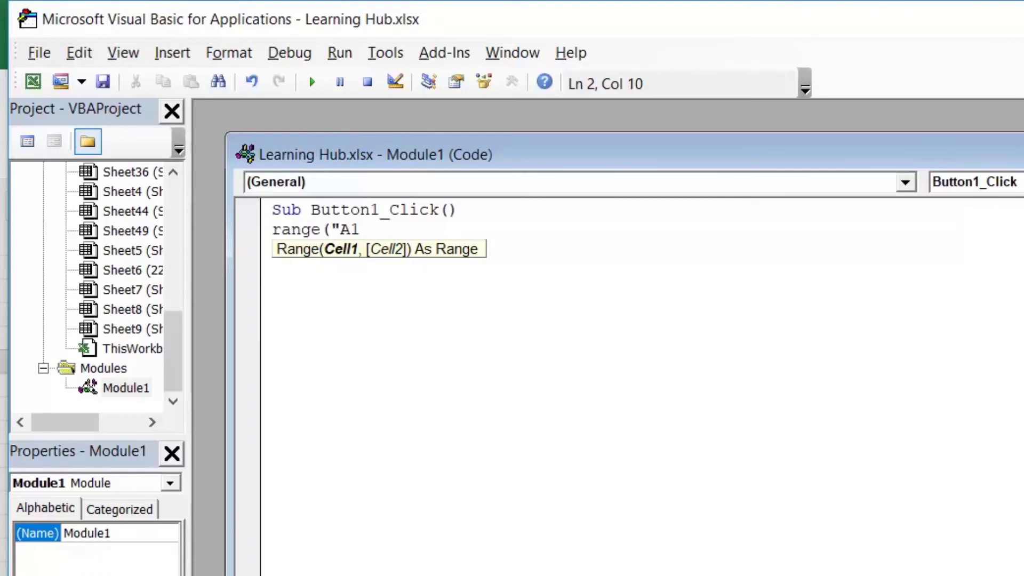
pyautogui.write('").')
pyautogui.press('BackSpace')
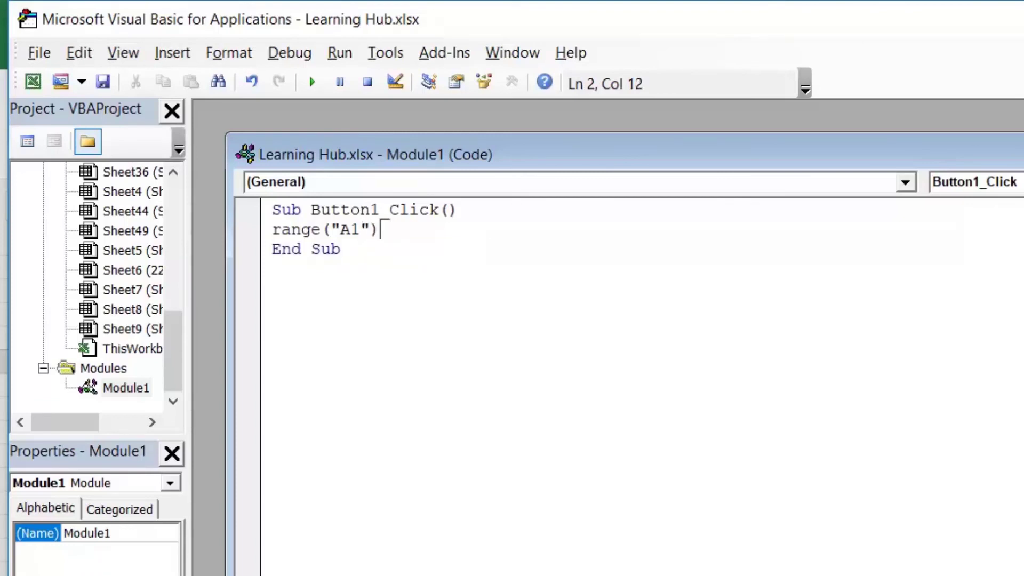
pyautogui.write('.INT')
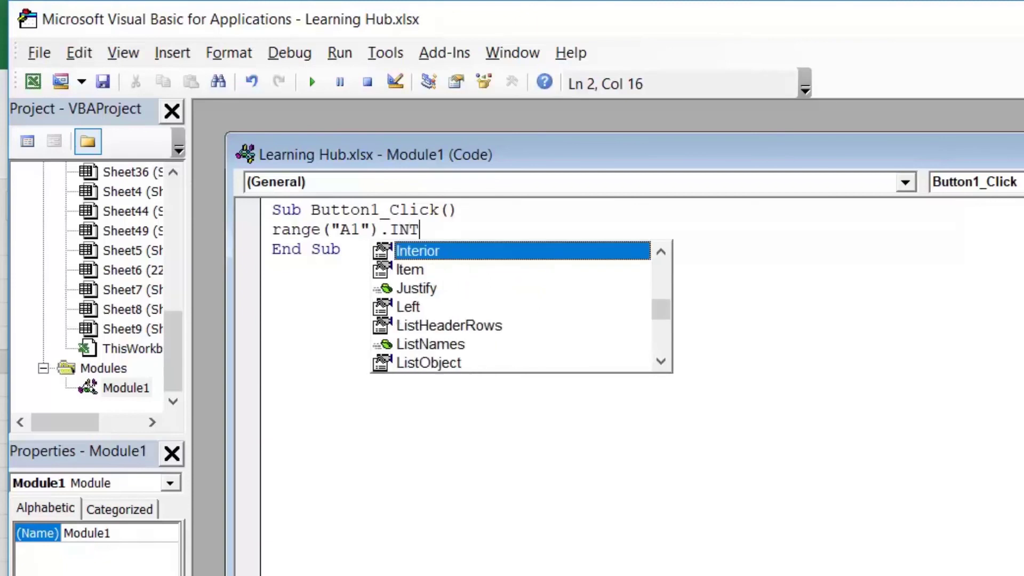
pyautogui.press('Tab')
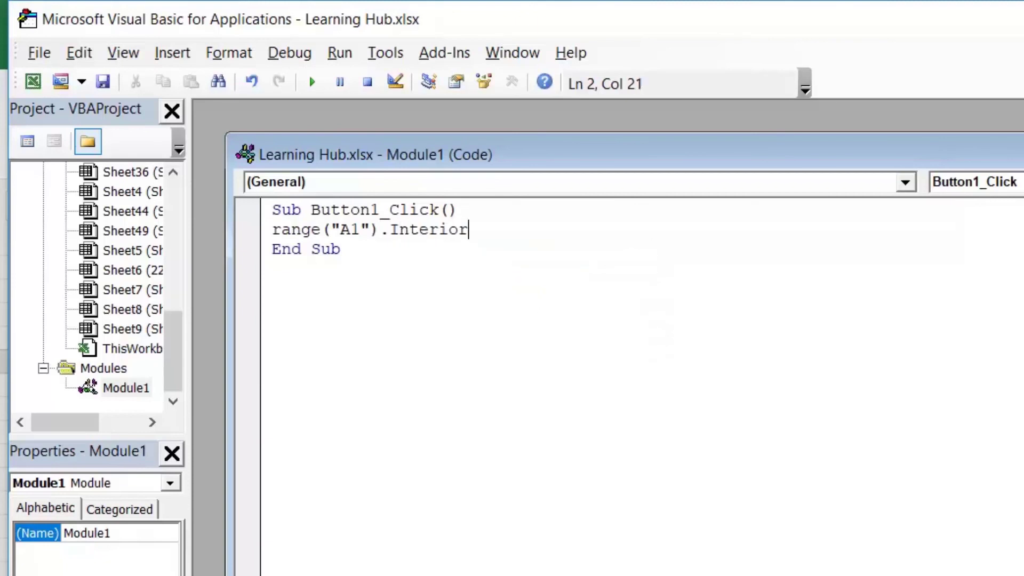
pyautogui.write('.COL')
pyautogui.press('Down')
pyautogui.press('Tab')
pyautogui.write('=')
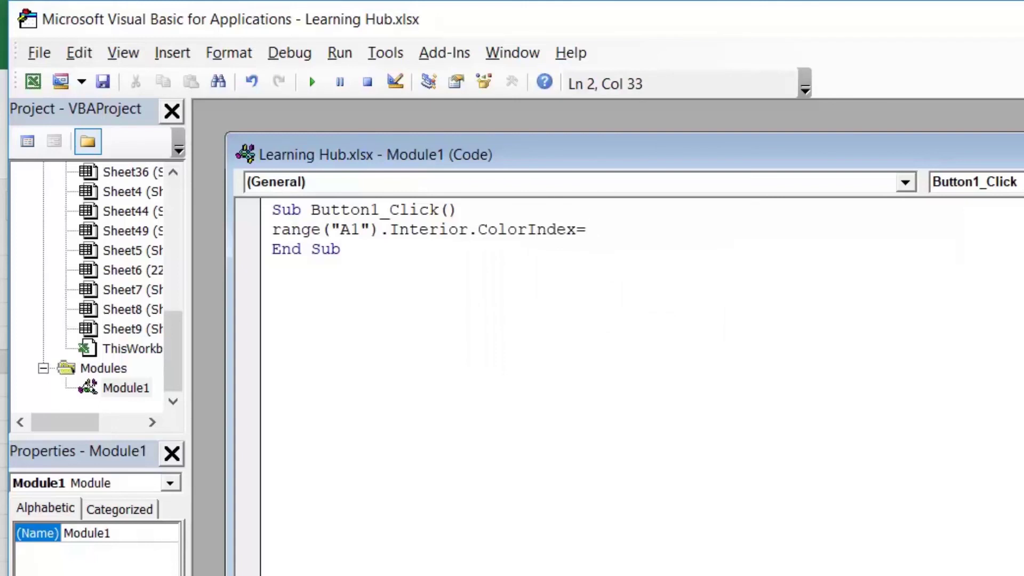
pyautogui.write('37')
pyautogui.press('Return')
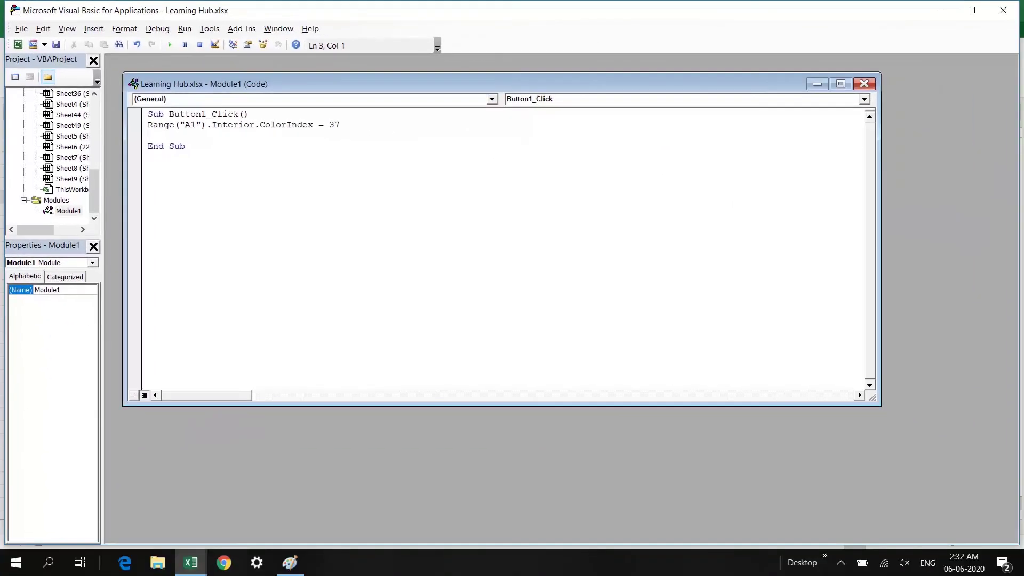
# Close the VBA editor and run Button 1 to fill cell A1 light blue
pyautogui.click(148, 146)
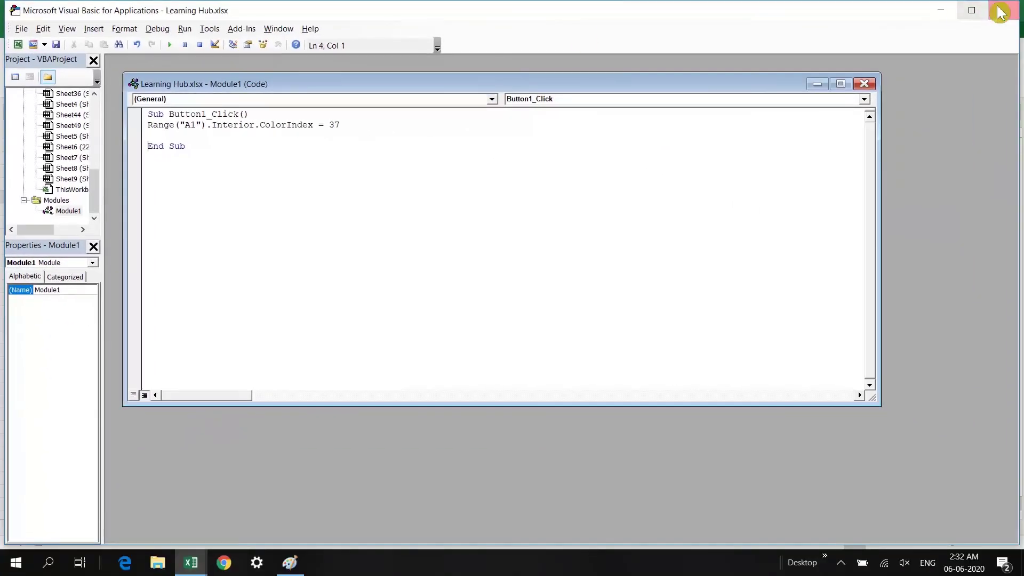
pyautogui.click(1003, 10)
pyautogui.click(459, 210)
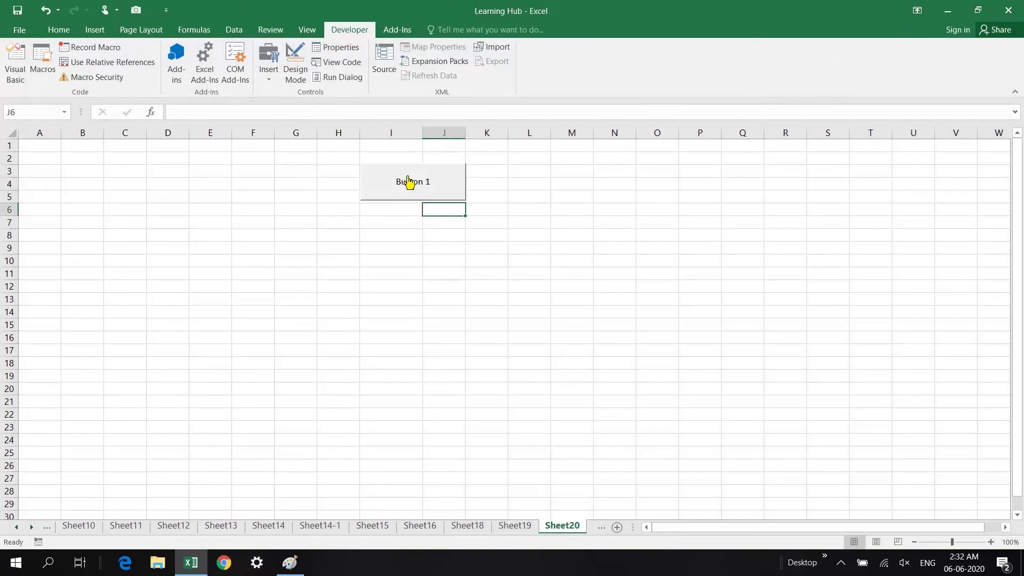
pyautogui.click(418, 185)
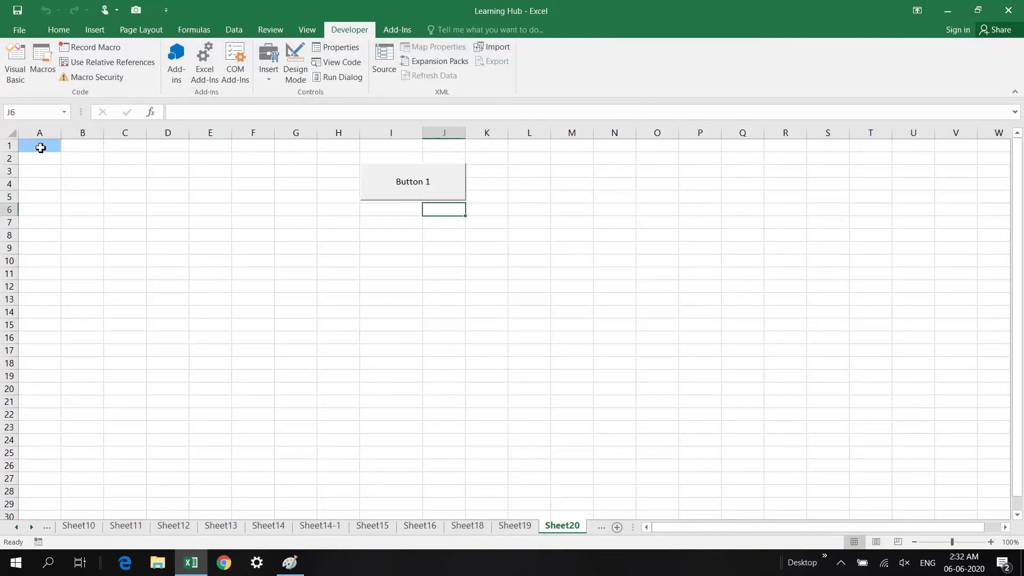
# Rename the button's caption to "Change the Color of Cell"
pyautogui.rightClick(408, 185)
pyautogui.press('Escape')
pyautogui.moveTo(398, 183); pyautogui.dragTo(402, 187)
pyautogui.click(436, 183)
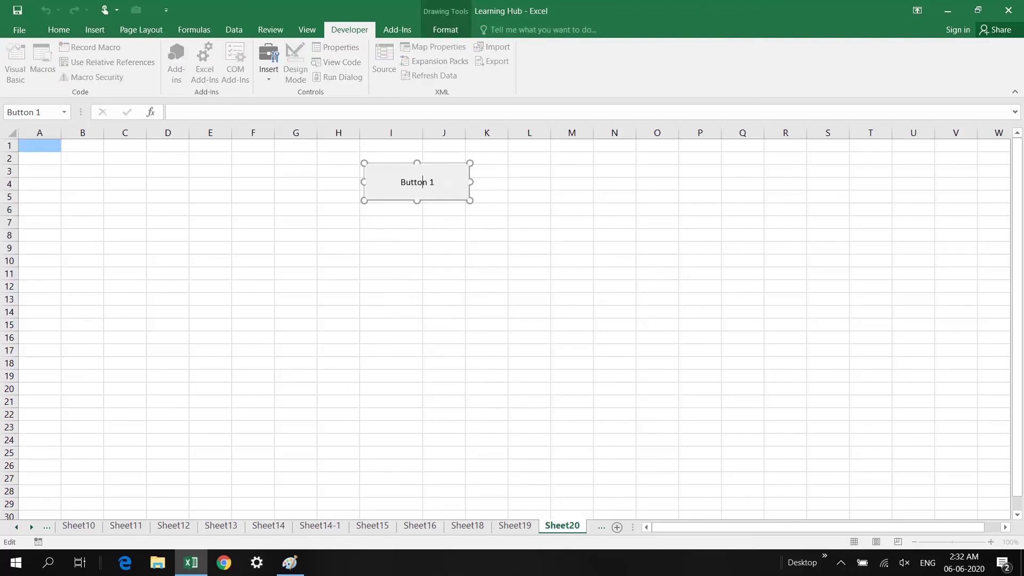
pyautogui.hotkey('ctrl', 'a')
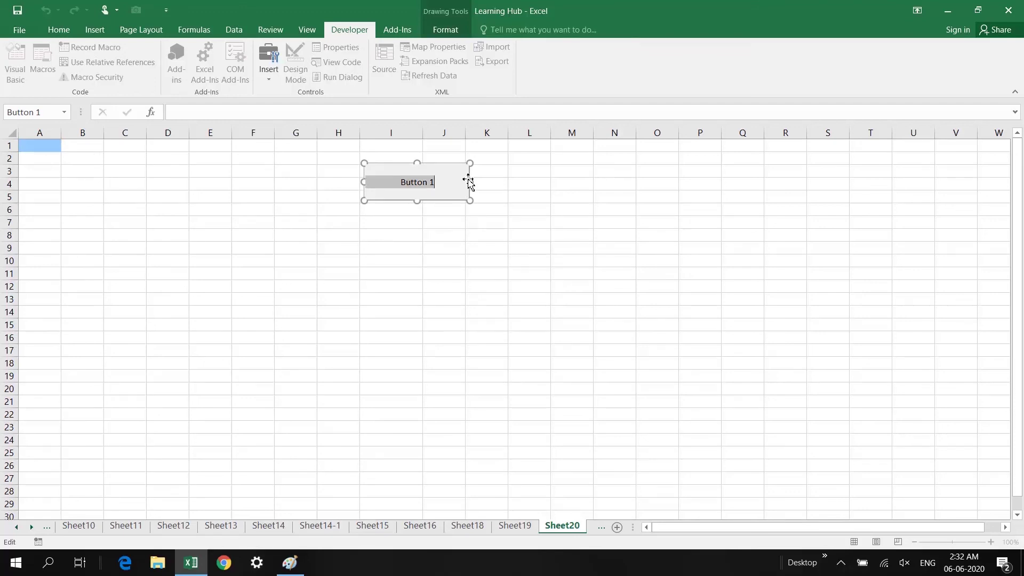
pyautogui.write('change the Color of Cell')
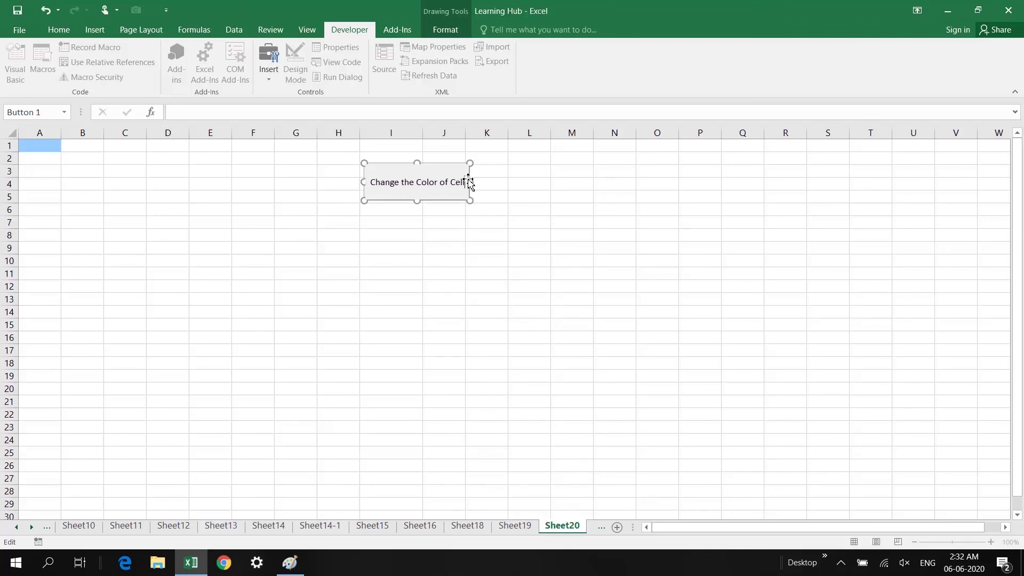
pyautogui.click(449, 224)
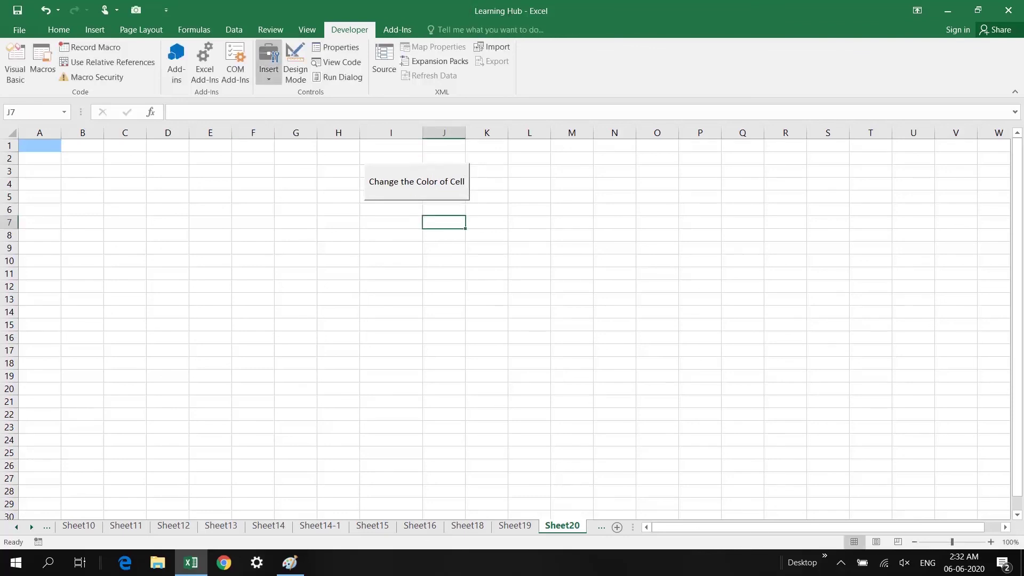
# Draw a second button whose Button2_Click macro sets A1's ColorIndex to 0
pyautogui.click(268, 62)
pyautogui.click(263, 106)
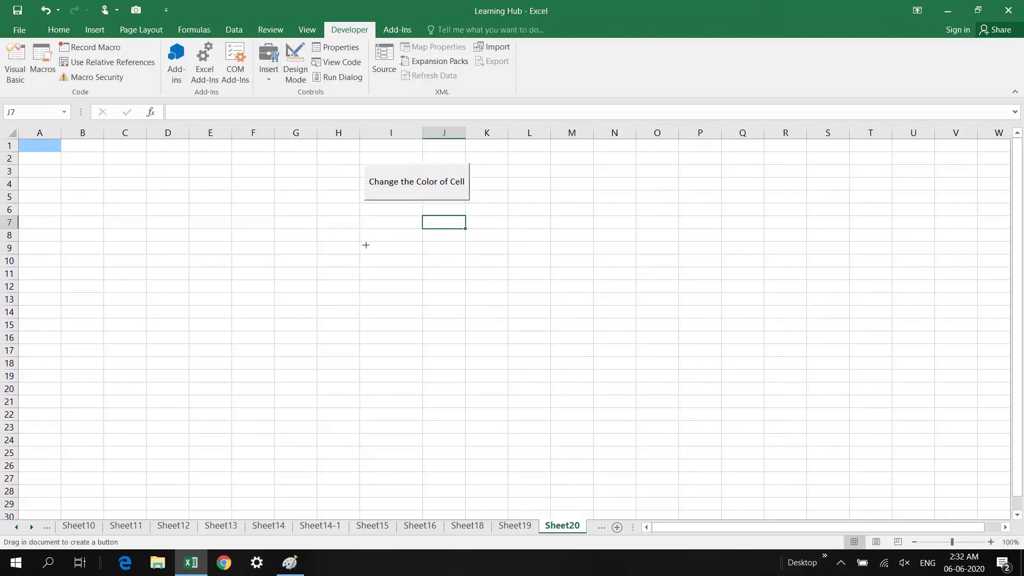
pyautogui.moveTo(365, 233); pyautogui.dragTo(472, 268)
pyautogui.click(622, 195)
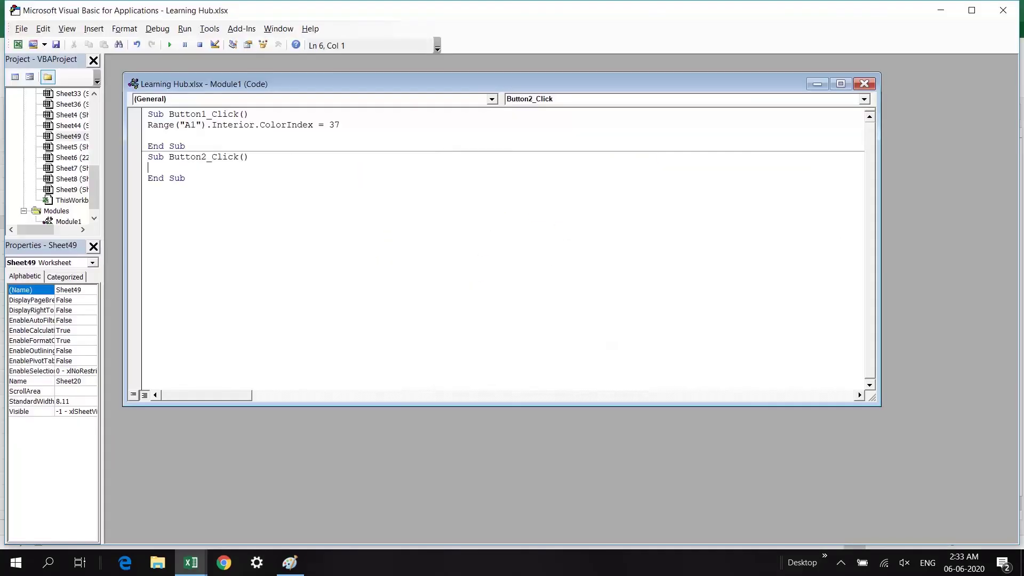
pyautogui.moveTo(148, 125); pyautogui.dragTo(341, 125)
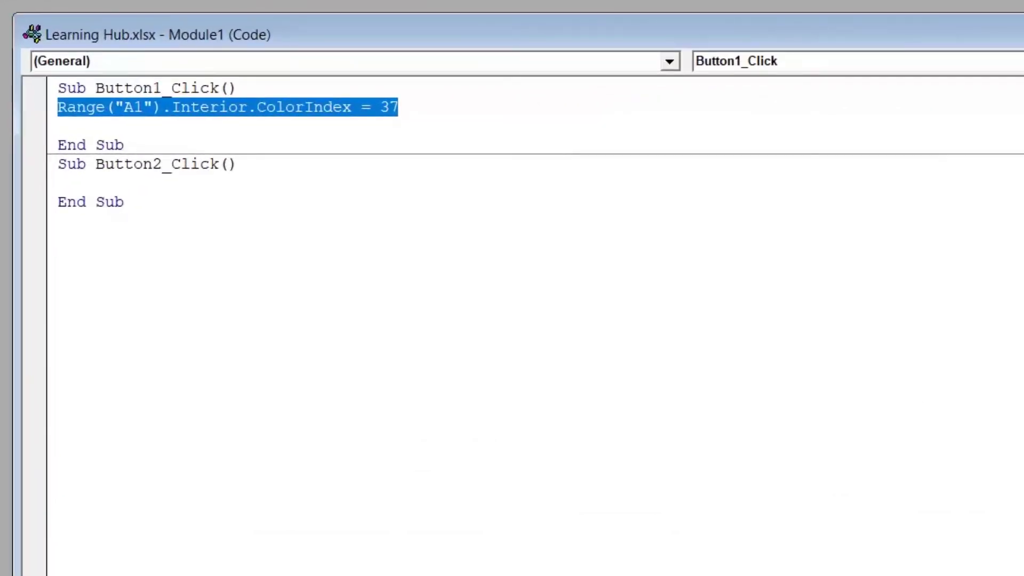
pyautogui.click(59, 183)
pyautogui.hotkey('ctrl', 'v')
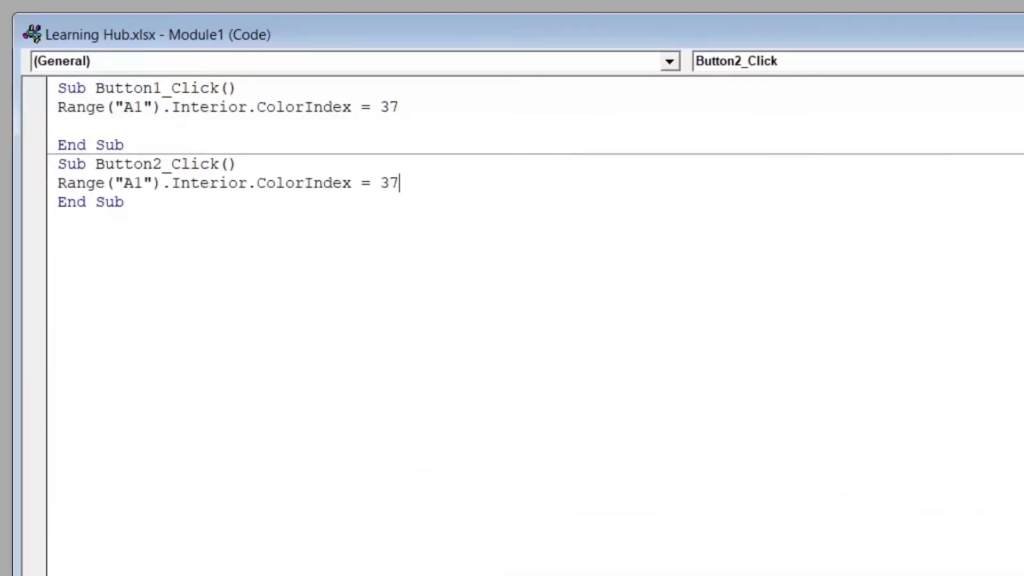
pyautogui.press('BackSpace')
pyautogui.press('BackSpace')
pyautogui.write('0')
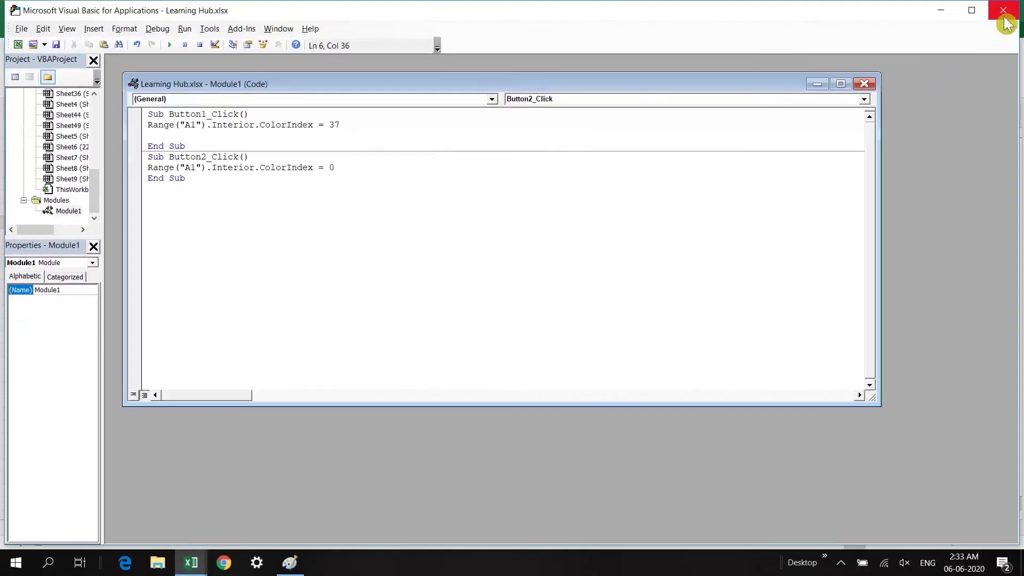
# Caption the second button "Change the Color of Cell to White"
pyautogui.click(1004, 16)
pyautogui.click(397, 300)
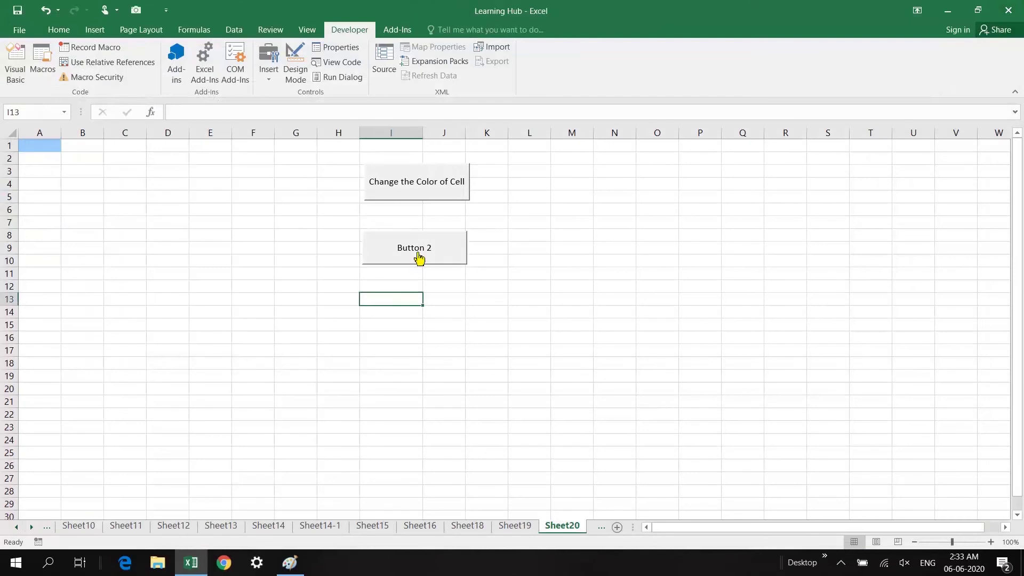
pyautogui.rightClick(409, 246)
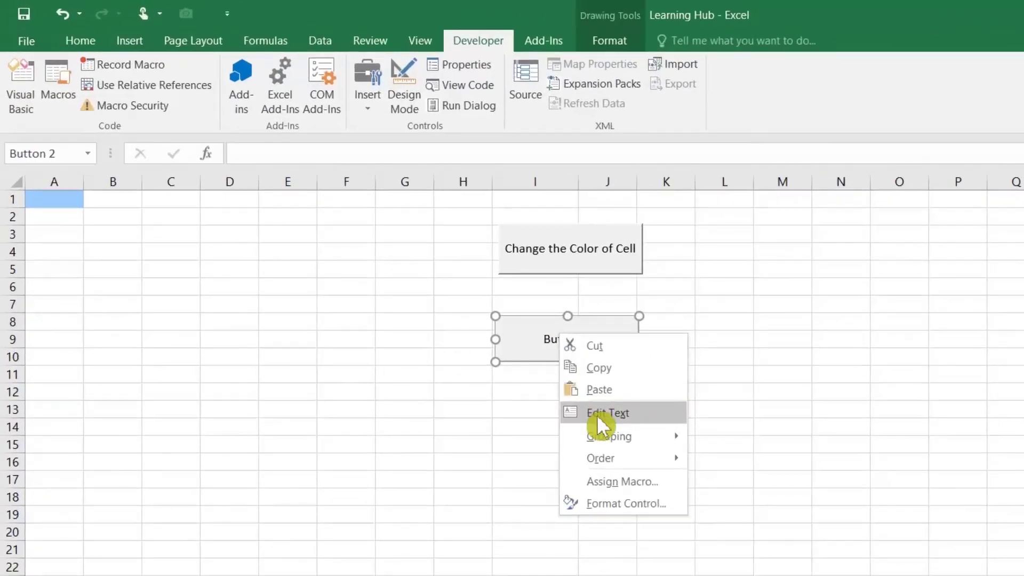
pyautogui.click(596, 418)
pyautogui.moveTo(546, 341); pyautogui.dragTo(634, 350)
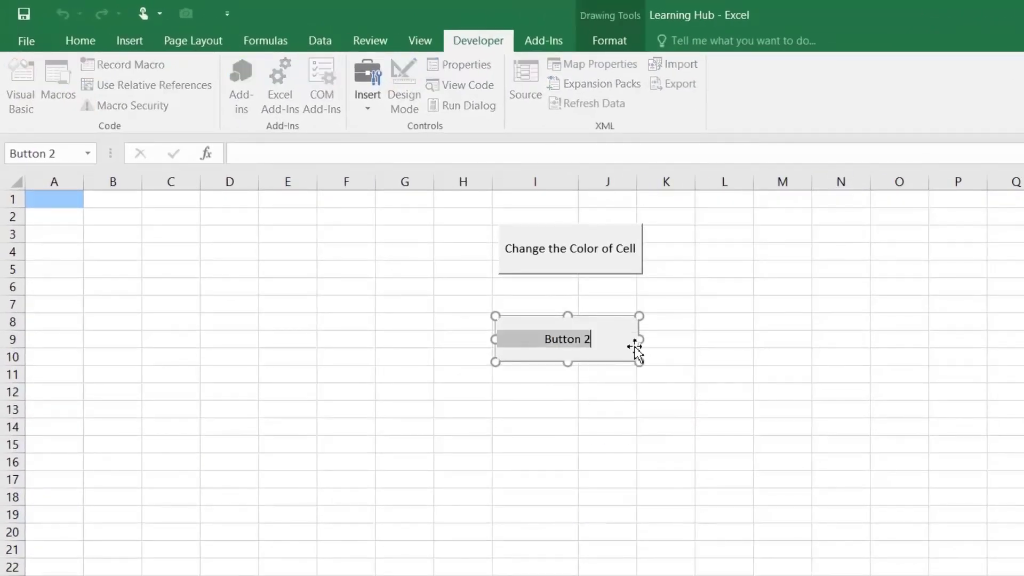
pyautogui.write('Change the Color of Cell to Wh')
pyautogui.press('BackSpace')
pyautogui.press('BackSpace')
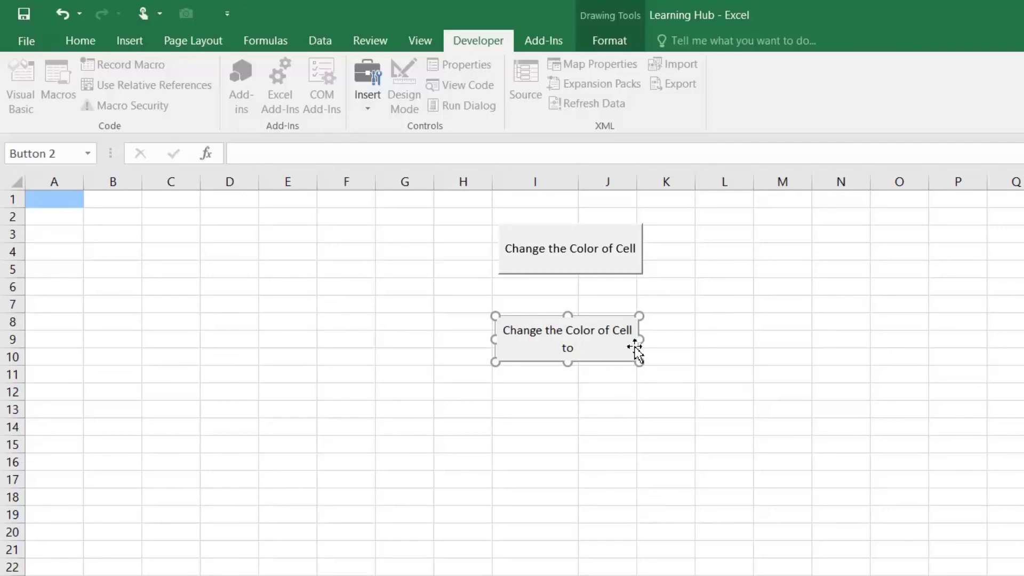
pyautogui.write('White')
pyautogui.click(685, 416)
# Test both buttons, switching cell A1 between white and blue several times
pyautogui.click(590, 336)
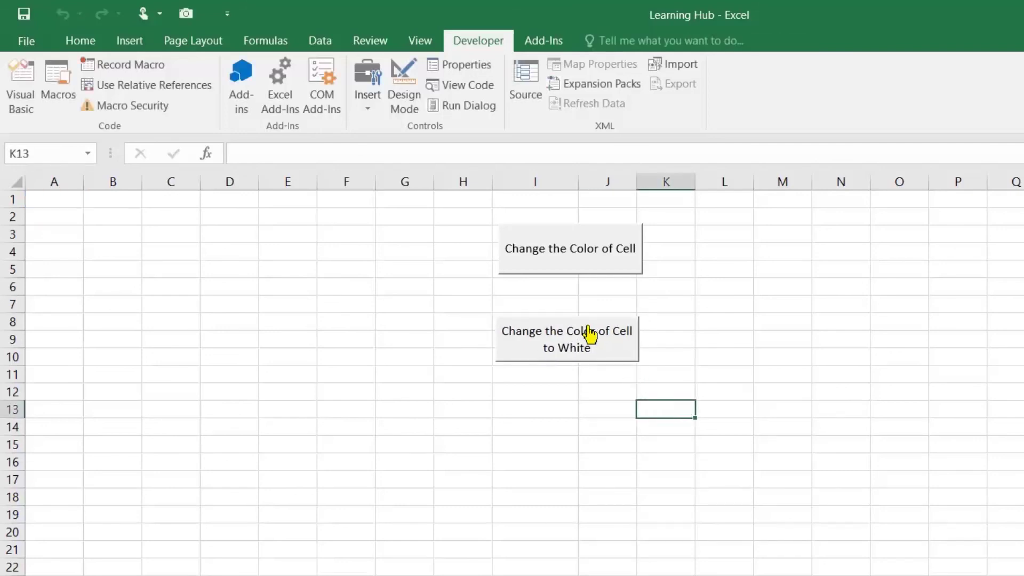
pyautogui.click(590, 261)
pyautogui.click(585, 347)
pyautogui.click(583, 265)
pyautogui.click(592, 359)
pyautogui.click(584, 265)
pyautogui.click(566, 443)
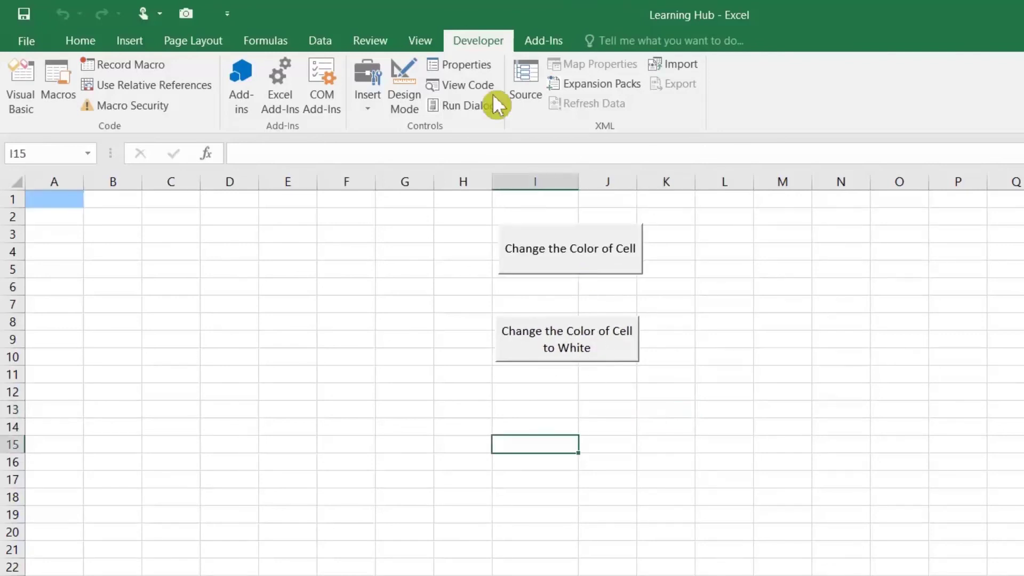
pyautogui.click(368, 101)
pyautogui.click(360, 145)
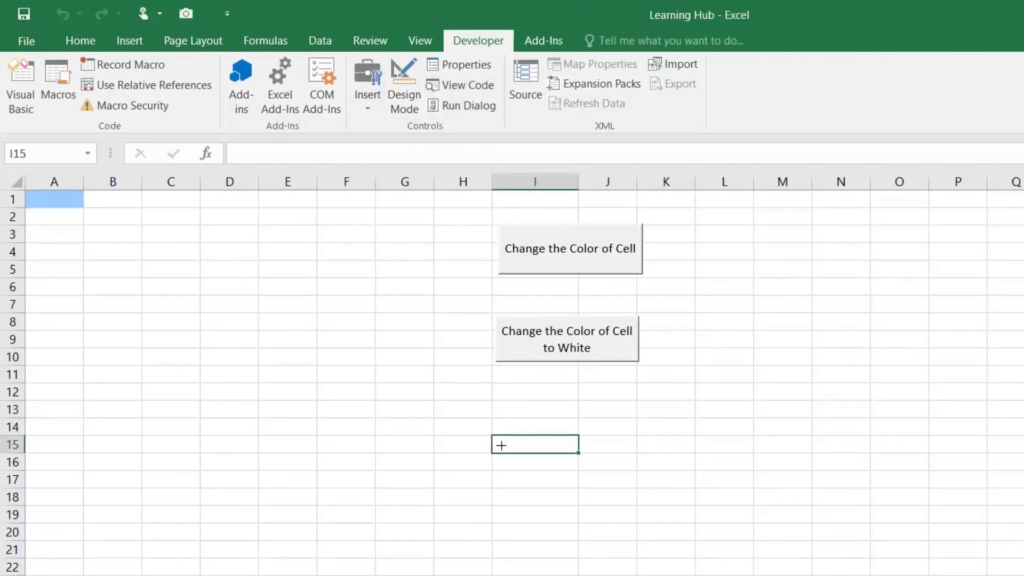
# Draw a third button and give it a new macro: MsgBox Range("A1").Interior.ColorIndex
pyautogui.moveTo(495, 408); pyautogui.dragTo(647, 456)
pyautogui.click(848, 262)
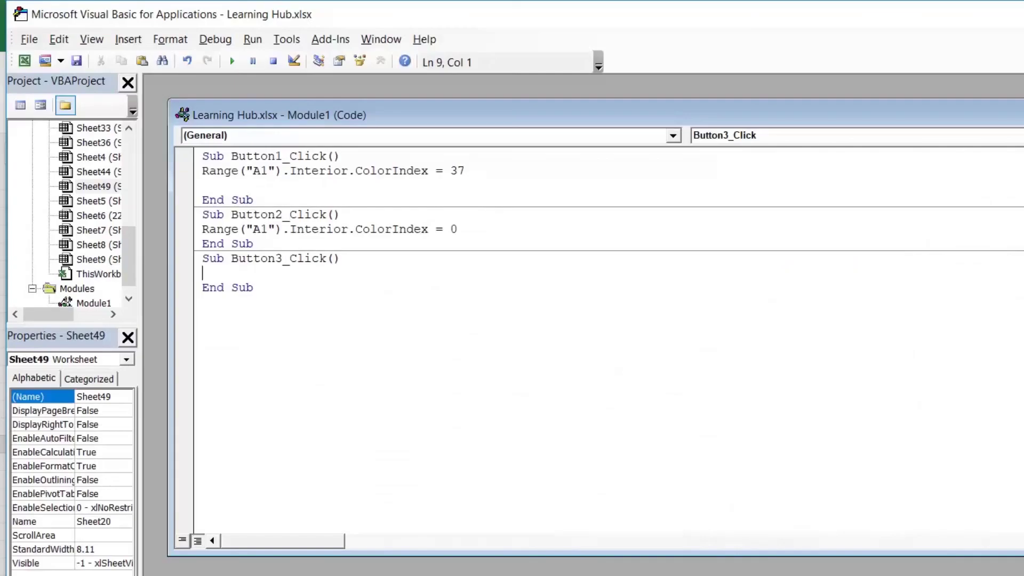
pyautogui.write('msgbox')
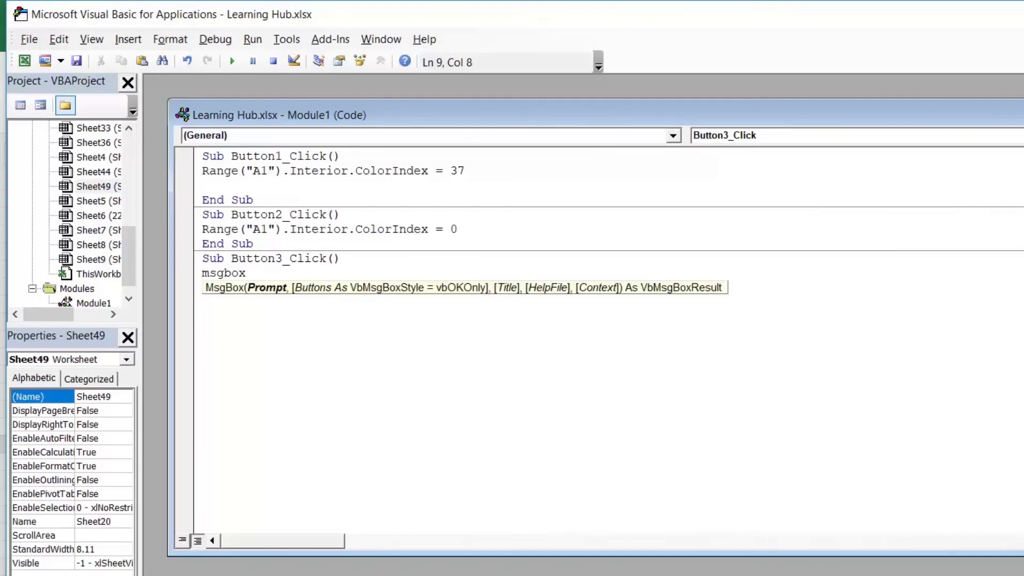
pyautogui.click(203, 186)
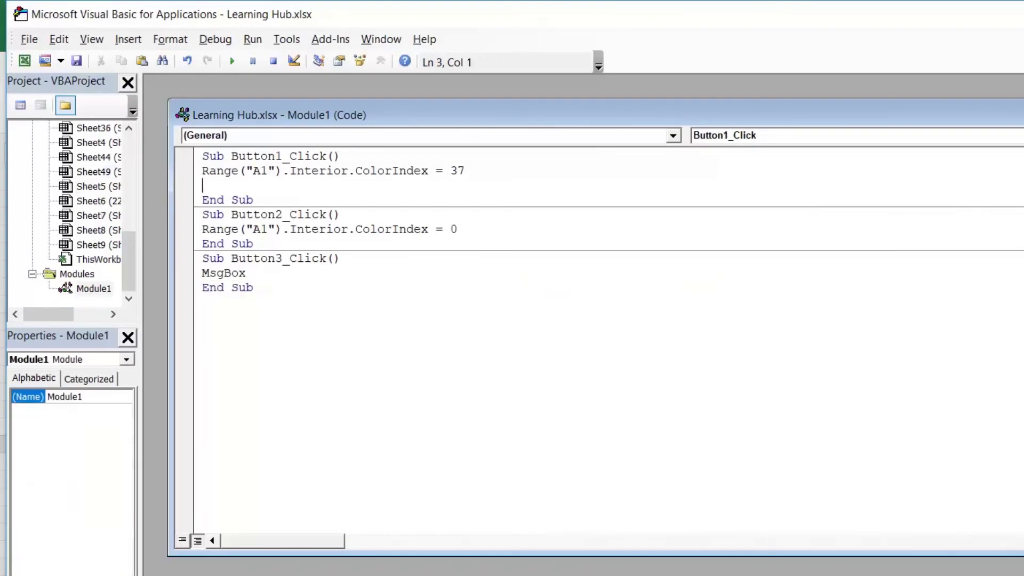
pyautogui.moveTo(202, 170); pyautogui.dragTo(435, 170)
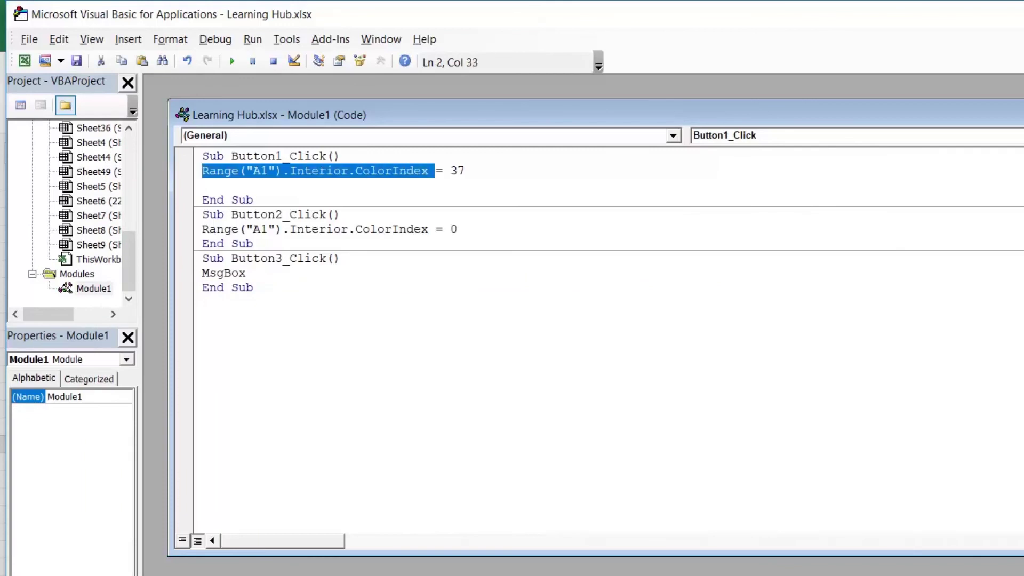
pyautogui.click(247, 274)
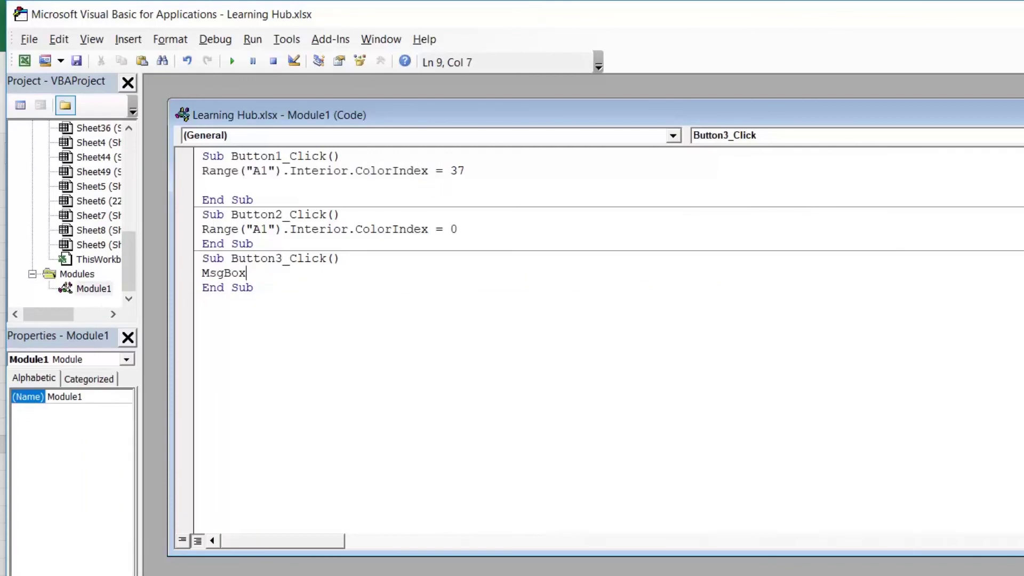
pyautogui.hotkey('ctrl', 'v')
pyautogui.click(253, 274)
pyautogui.moveTo(254, 273); pyautogui.dragTo(480, 273)
pyautogui.click(341, 259)
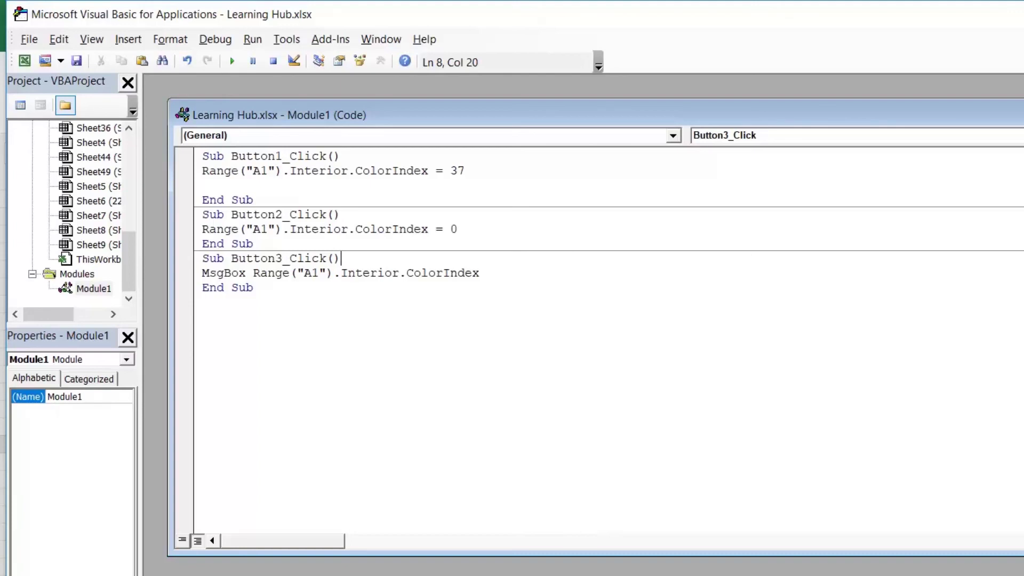
# Back on the worksheet, relabel the third button 'Color No'
pyautogui.hotkey('alt', 'F11')
pyautogui.click(569, 528)
pyautogui.rightClick(558, 441)
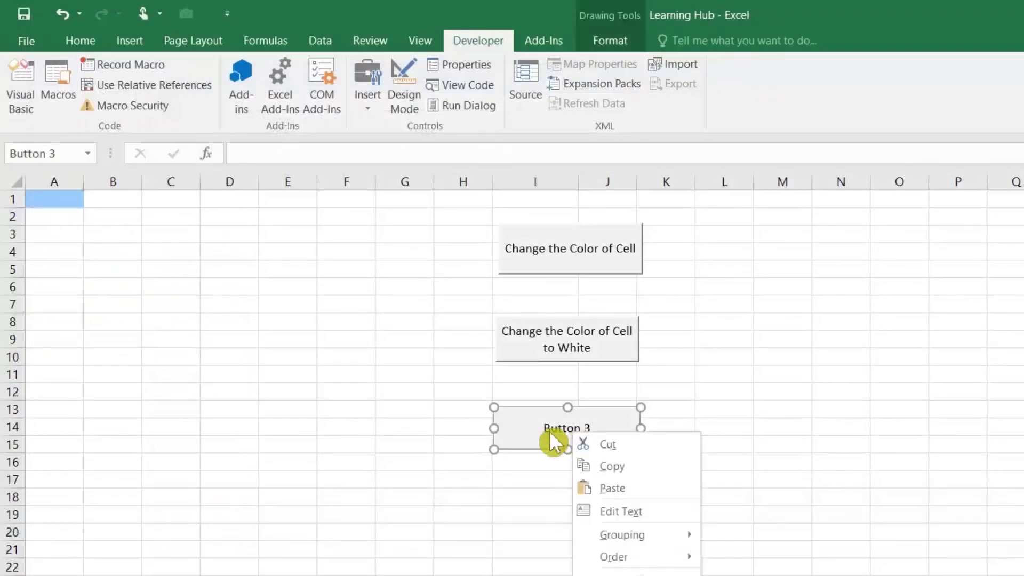
pyautogui.click(622, 511)
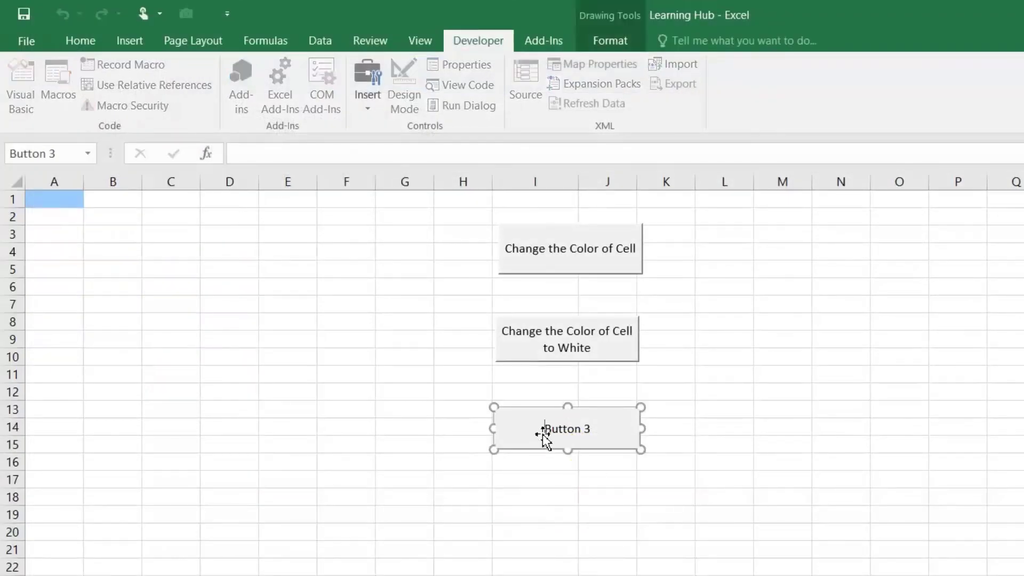
pyautogui.moveTo(551, 433); pyautogui.dragTo(630, 437)
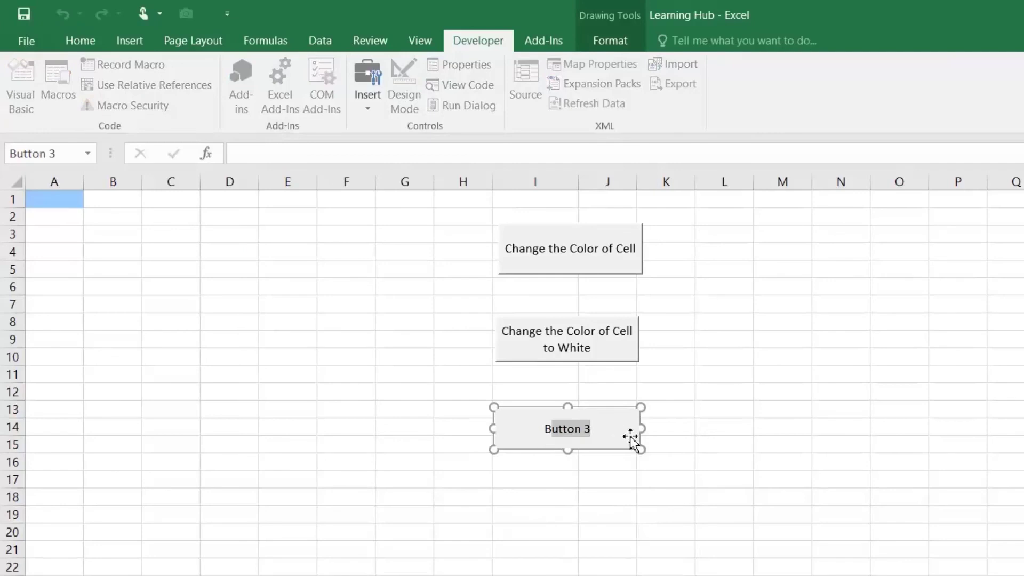
pyautogui.press('BackSpace')
pyautogui.press('BackSpace')
pyautogui.write('Color No')
pyautogui.click(641, 535)
# Test Color No twice, showing A1's colour number 37 and dismissing the message
pyautogui.click(569, 448)
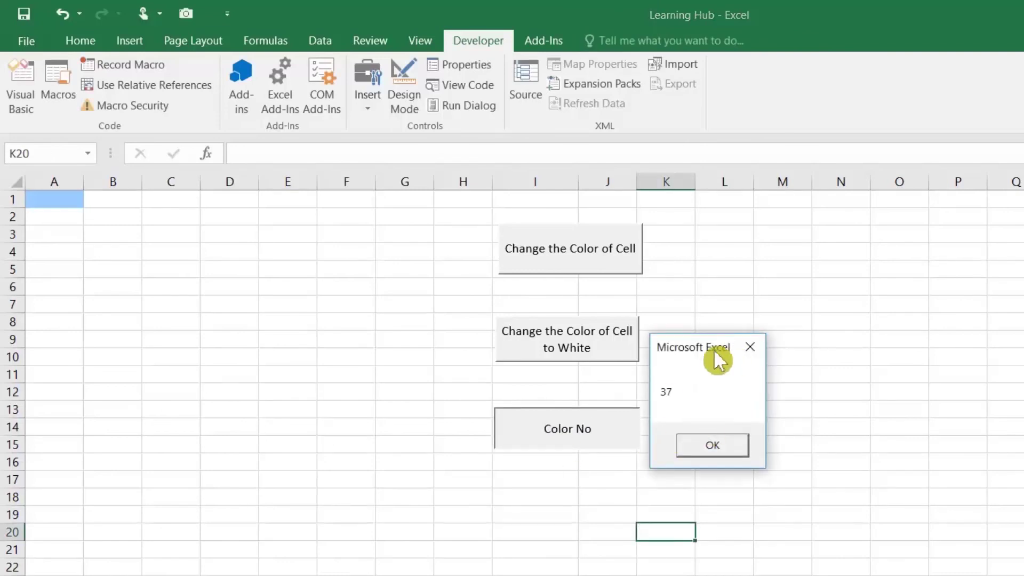
pyautogui.moveTo(712, 346); pyautogui.dragTo(520, 344)
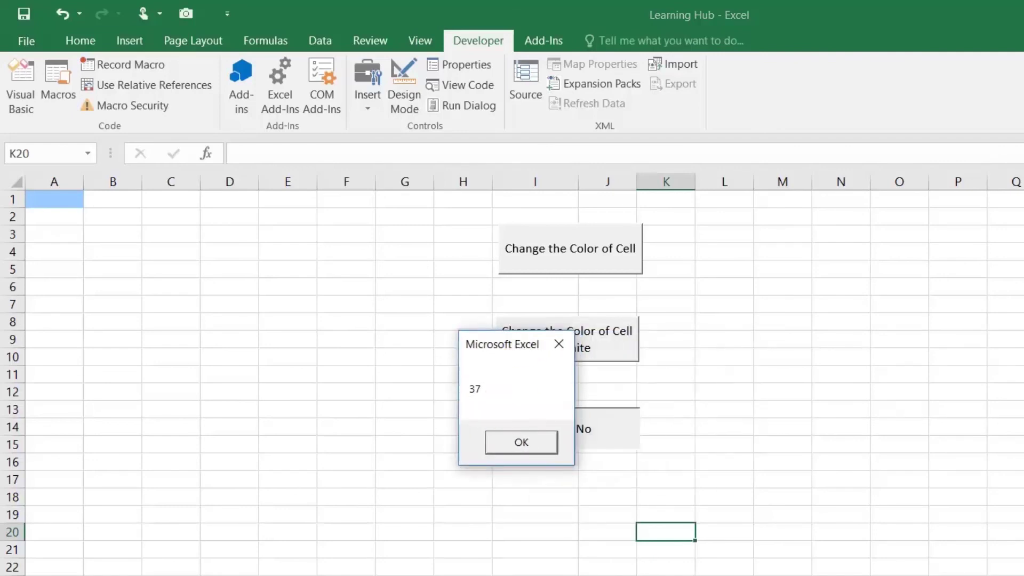
pyautogui.click(509, 448)
pyautogui.click(638, 447)
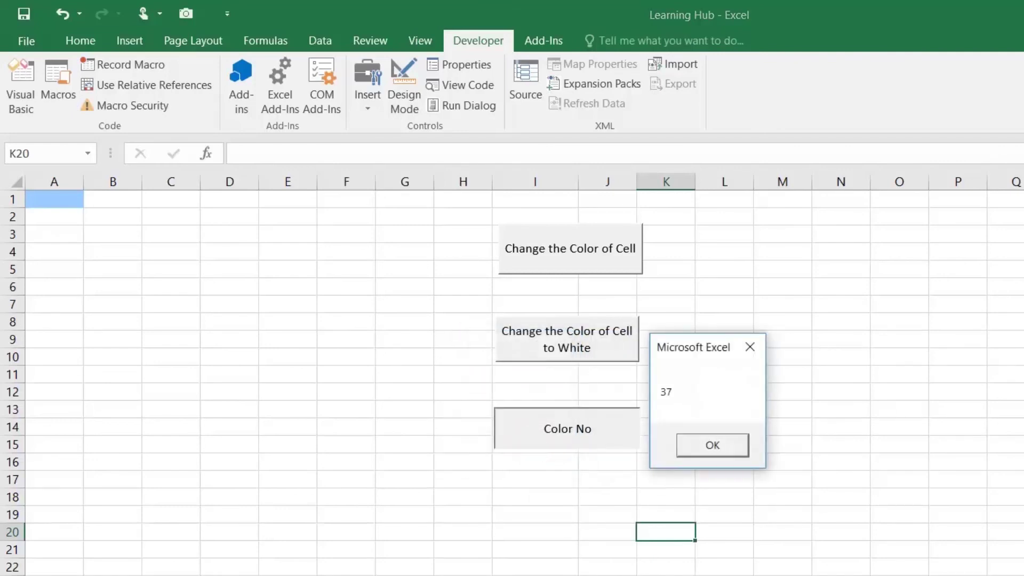
pyautogui.click(715, 453)
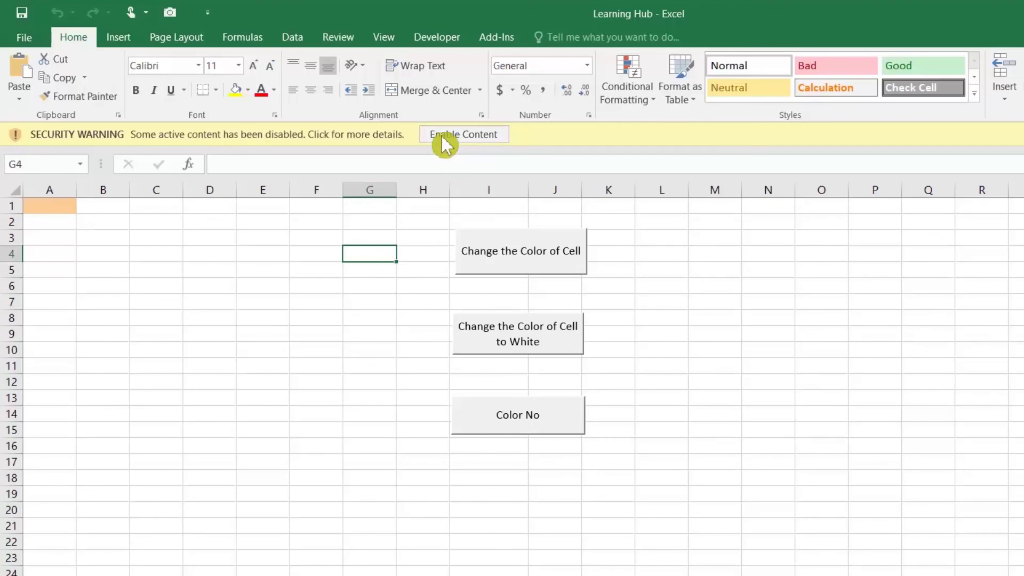
# Set Trust Center Macro Settings to 'Enable all macros', then enable the workbook's content
pyautogui.click(26, 39)
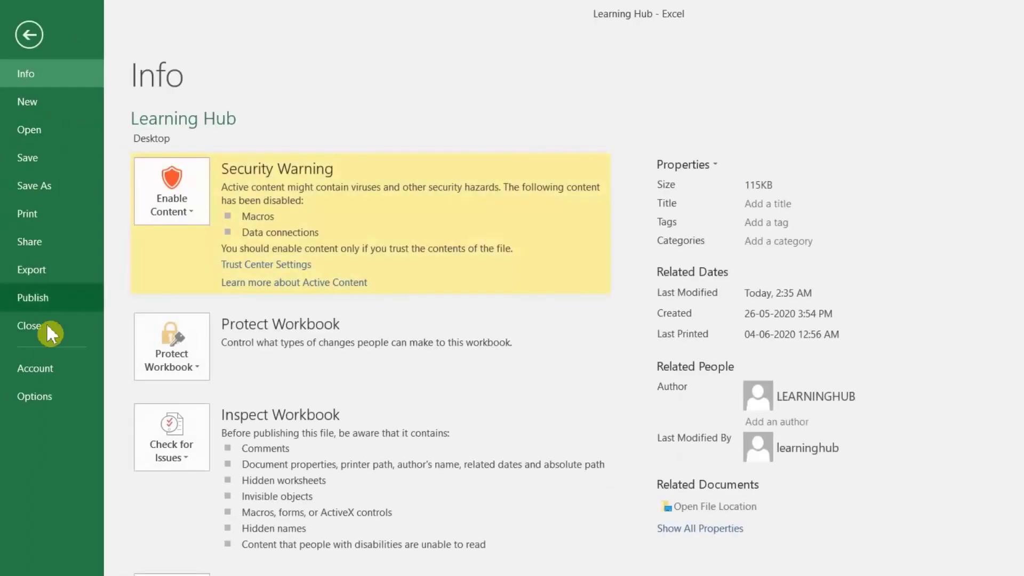
pyautogui.click(42, 399)
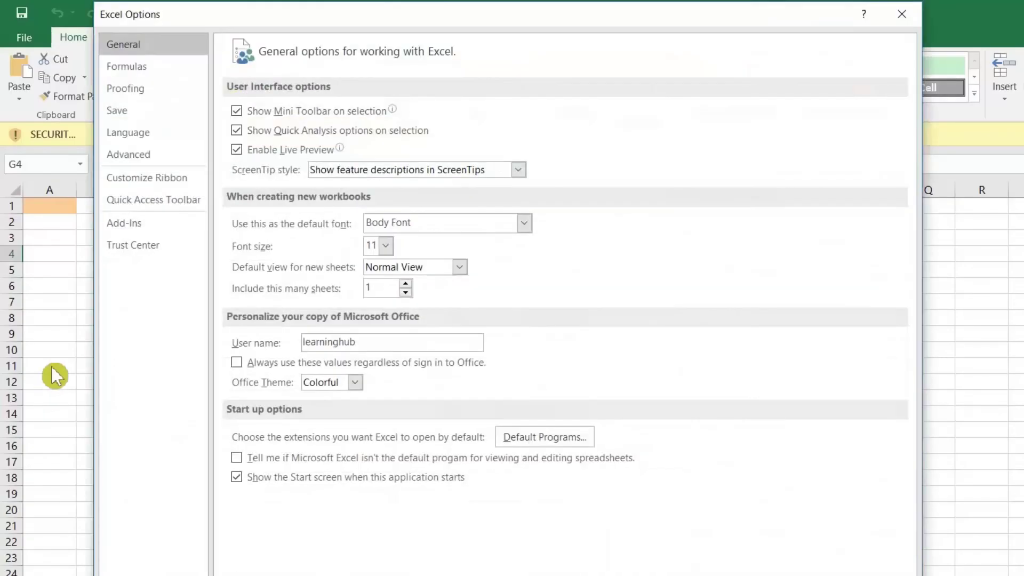
pyautogui.click(154, 248)
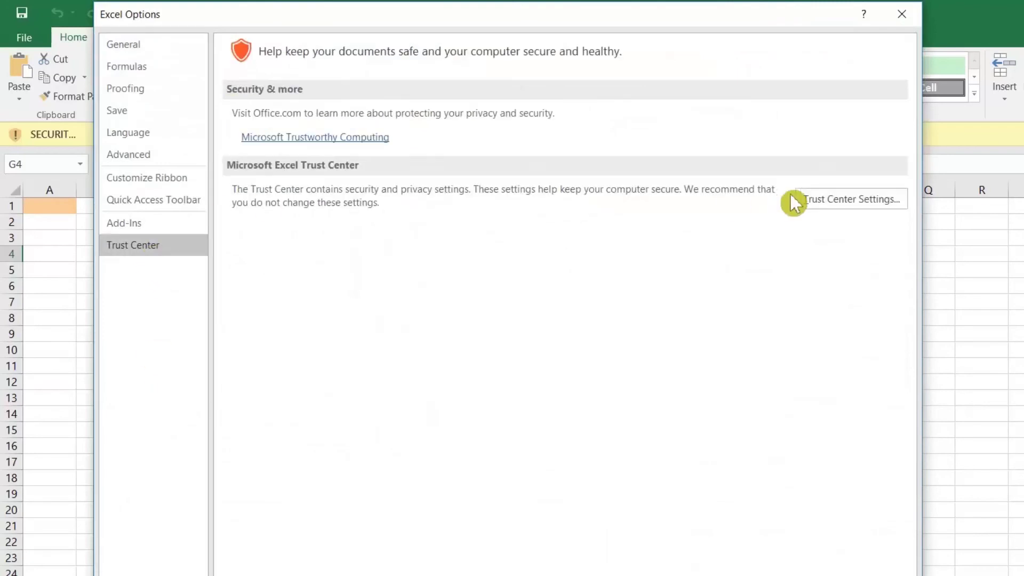
pyautogui.click(849, 202)
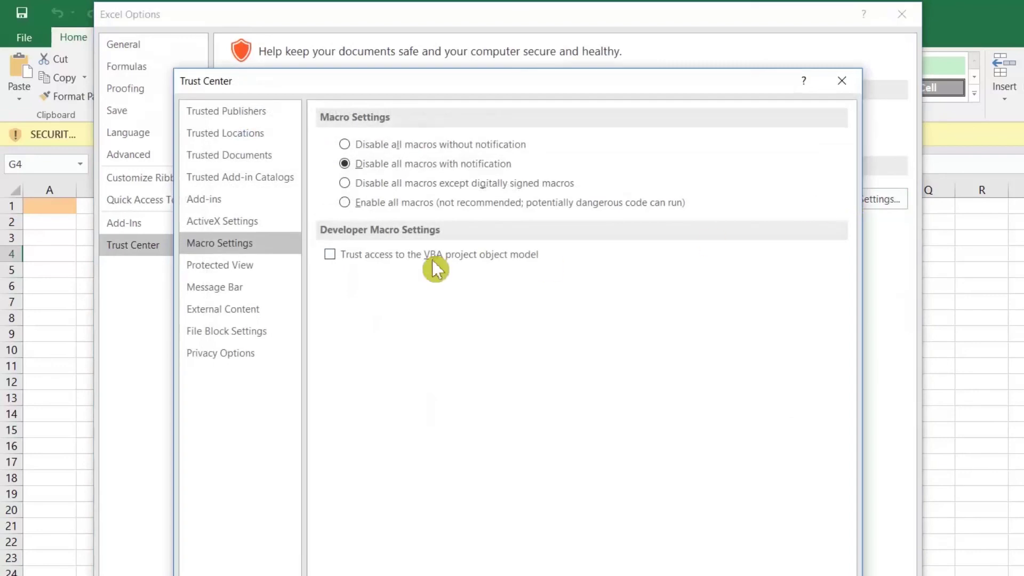
pyautogui.click(344, 203)
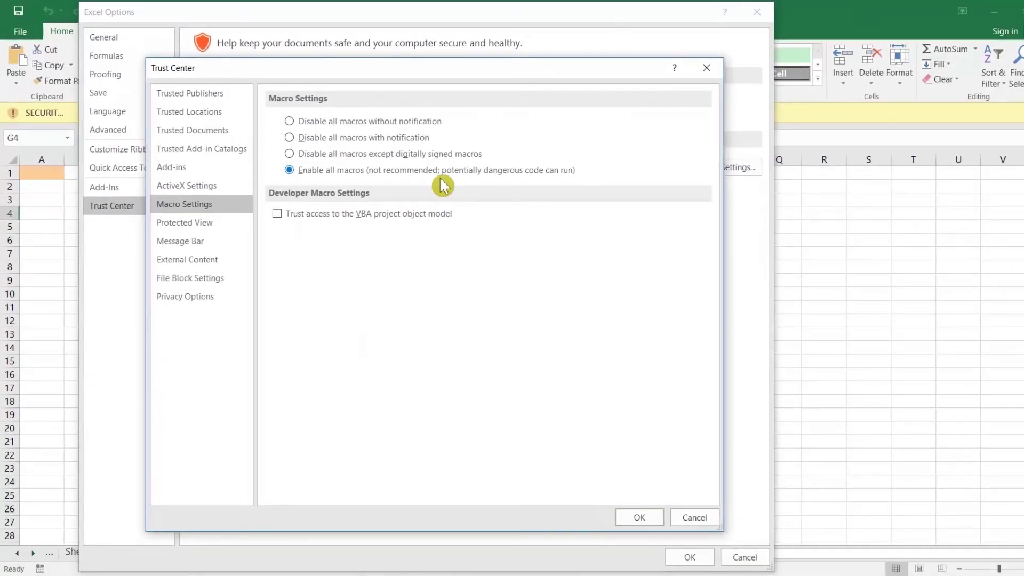
pyautogui.click(647, 517)
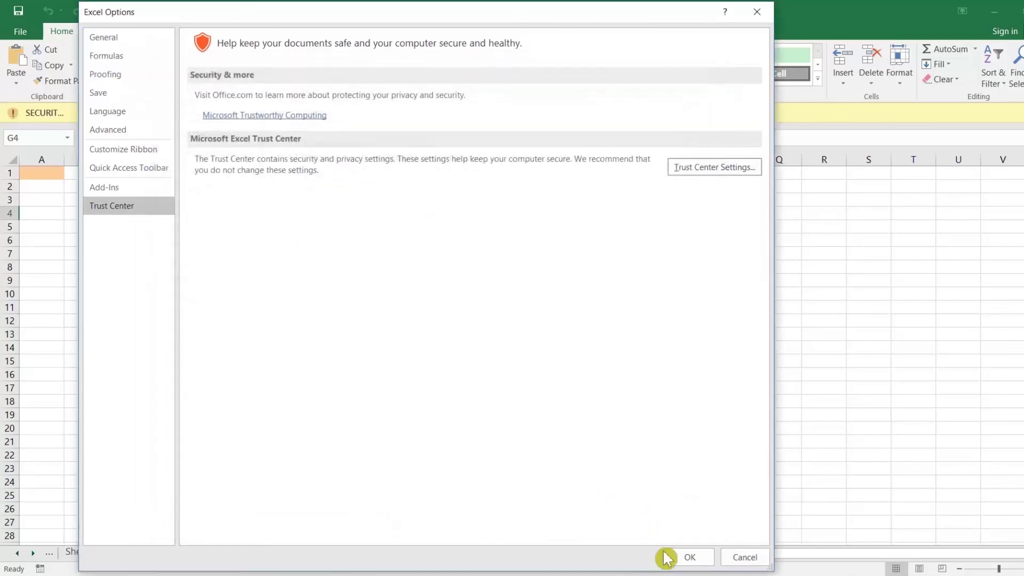
pyautogui.click(683, 560)
pyautogui.click(394, 112)
pyautogui.click(335, 208)
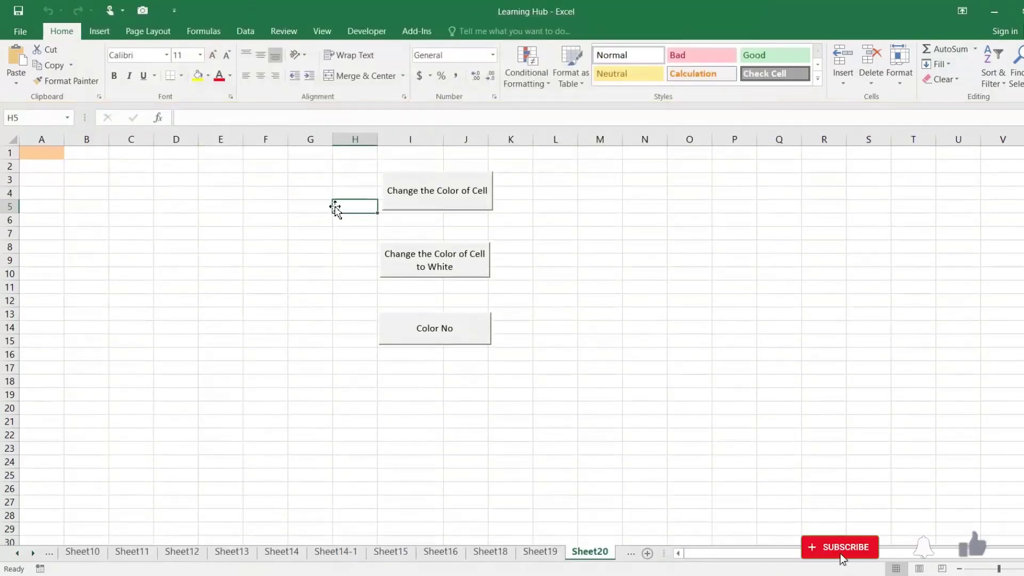